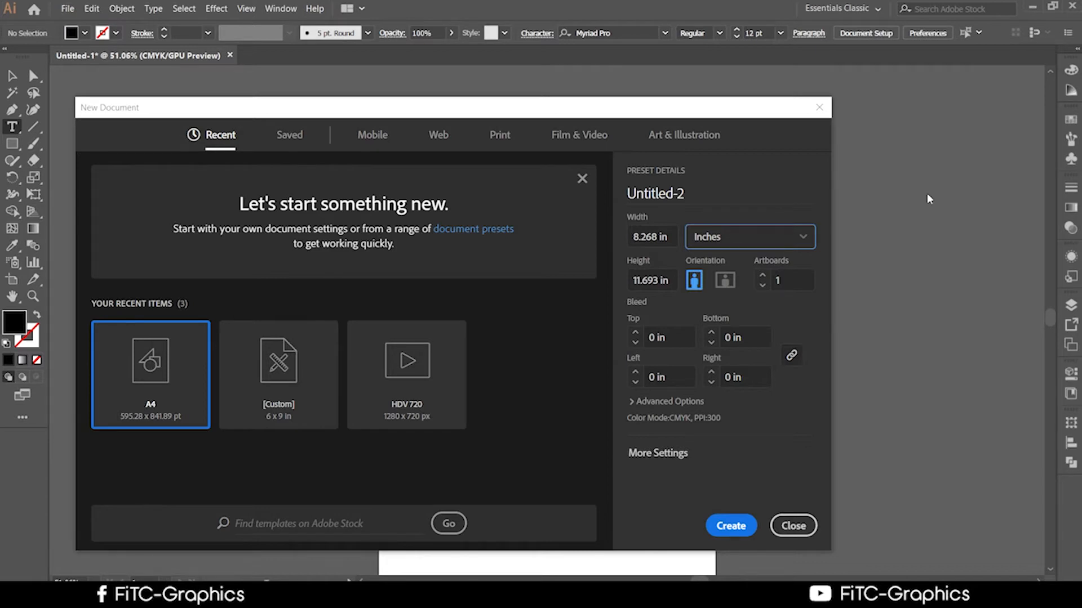
click(927, 194)
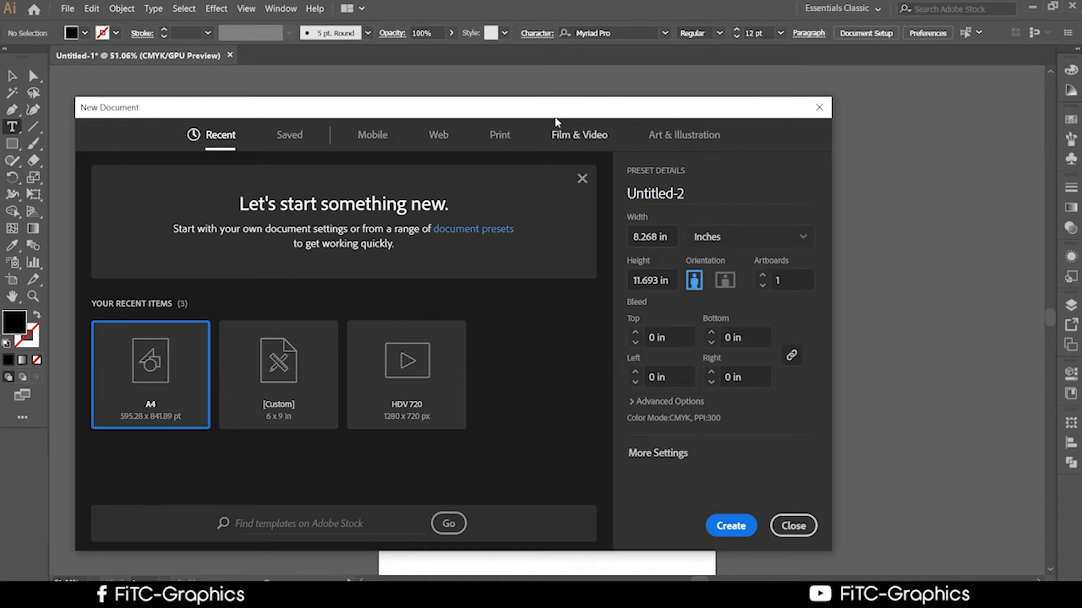
drag(553, 111, 583, 82)
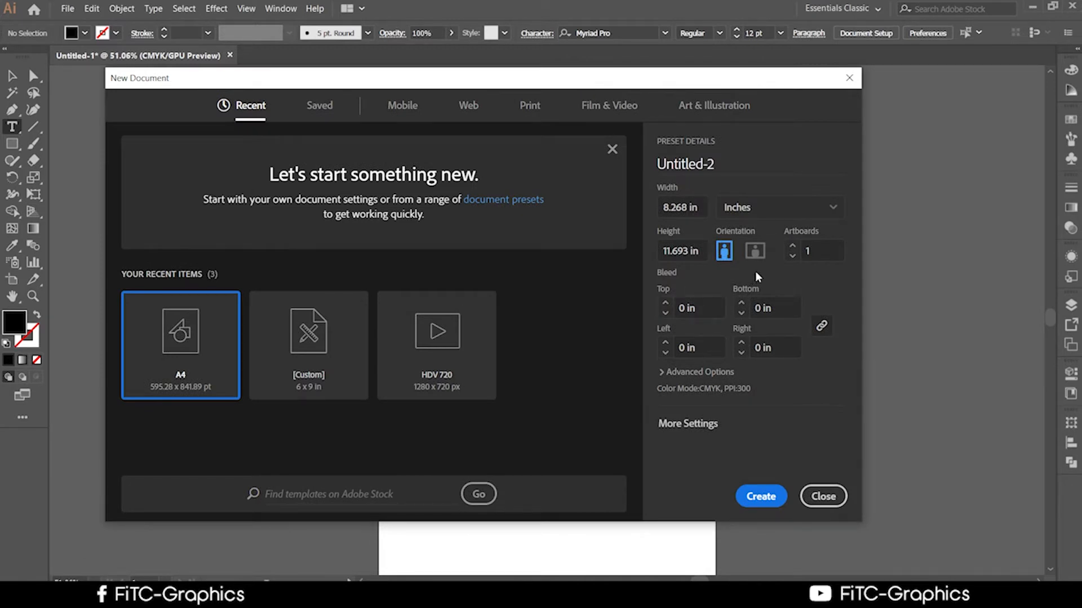
click(755, 251)
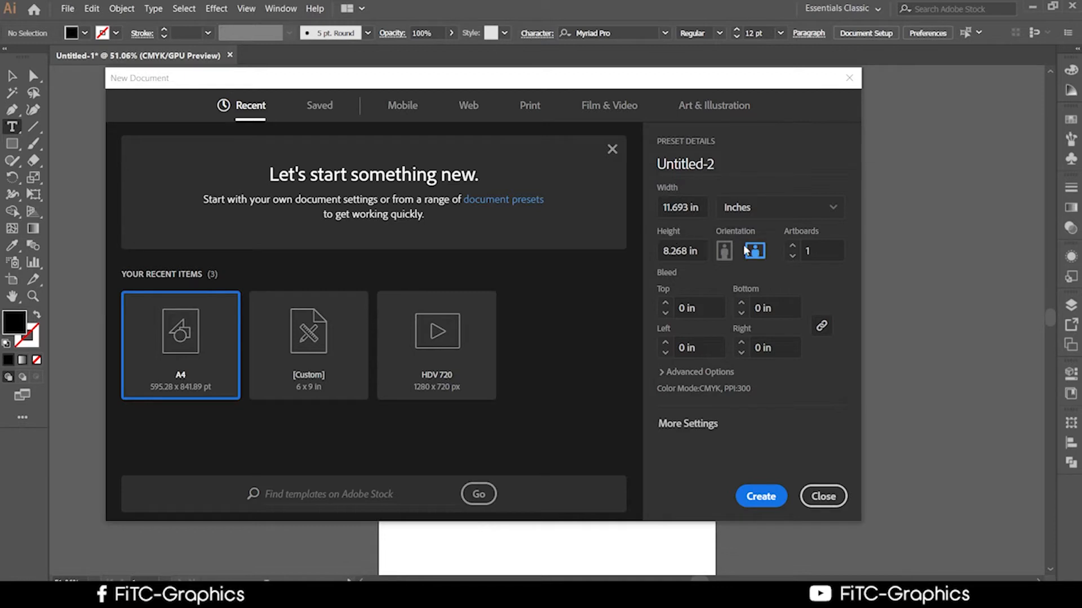
click(812, 497)
click(70, 10)
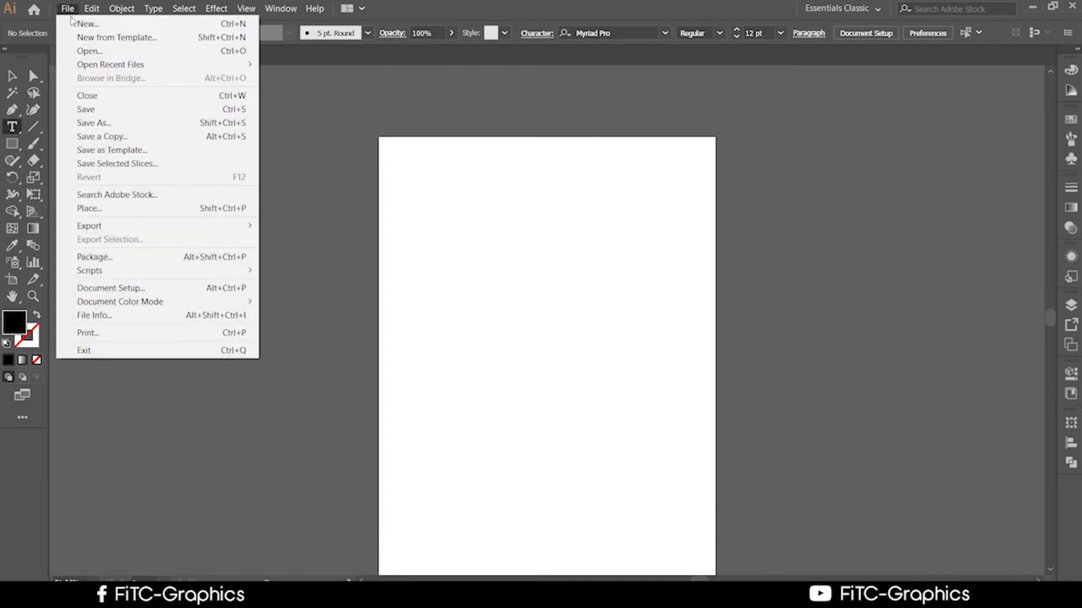
click(75, 23)
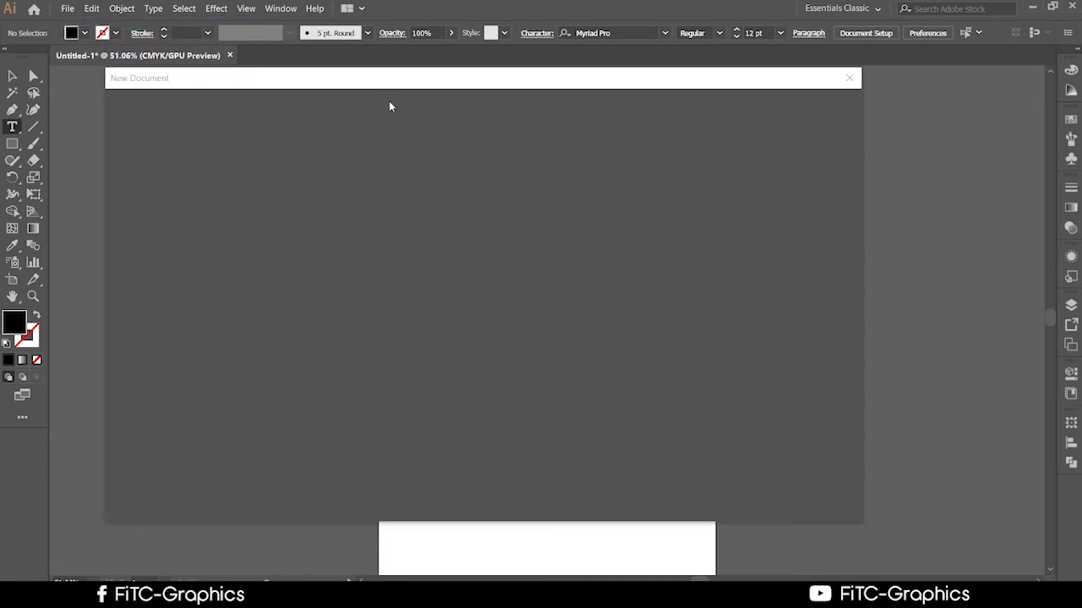
click(849, 78)
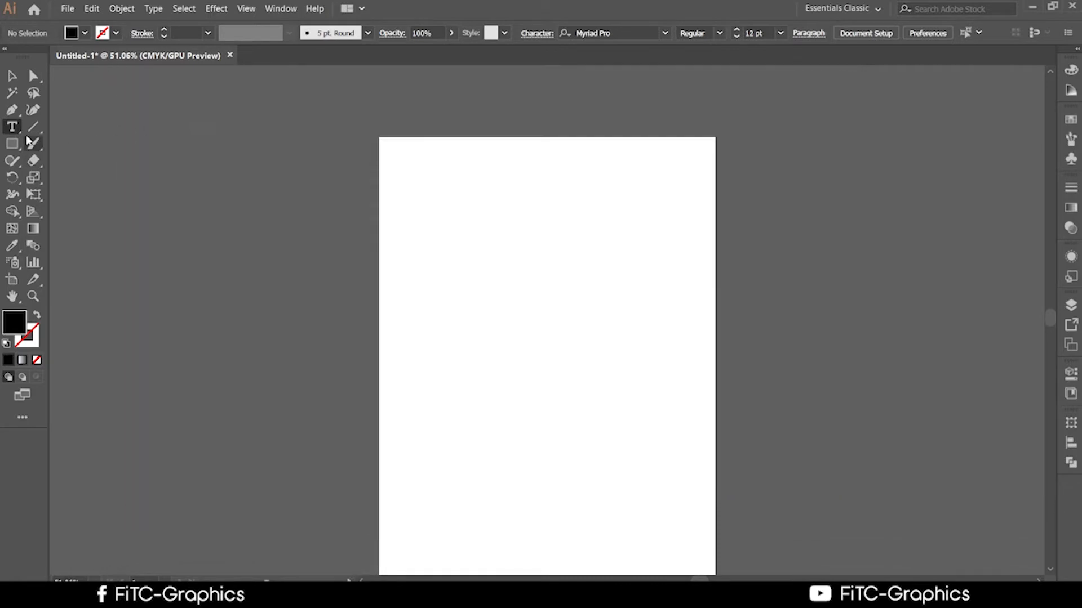
Add the text "A4" near the page's upper-left corner and set its font size to 18 pt
click(427, 171)
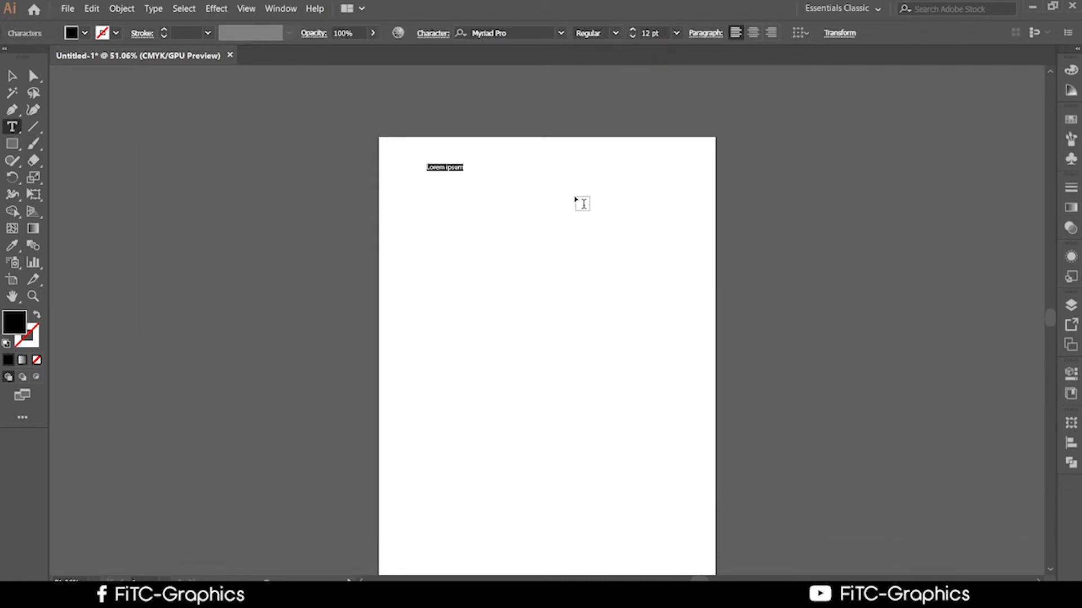
text(H)
drag(484, 145, 411, 147)
key(ctrl+z)
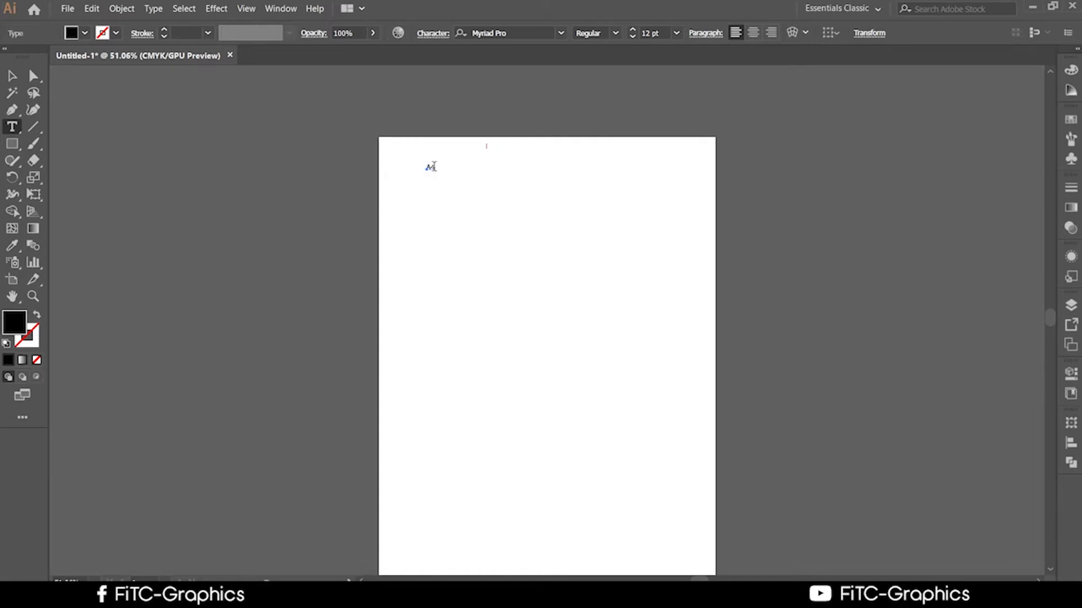
click(676, 32)
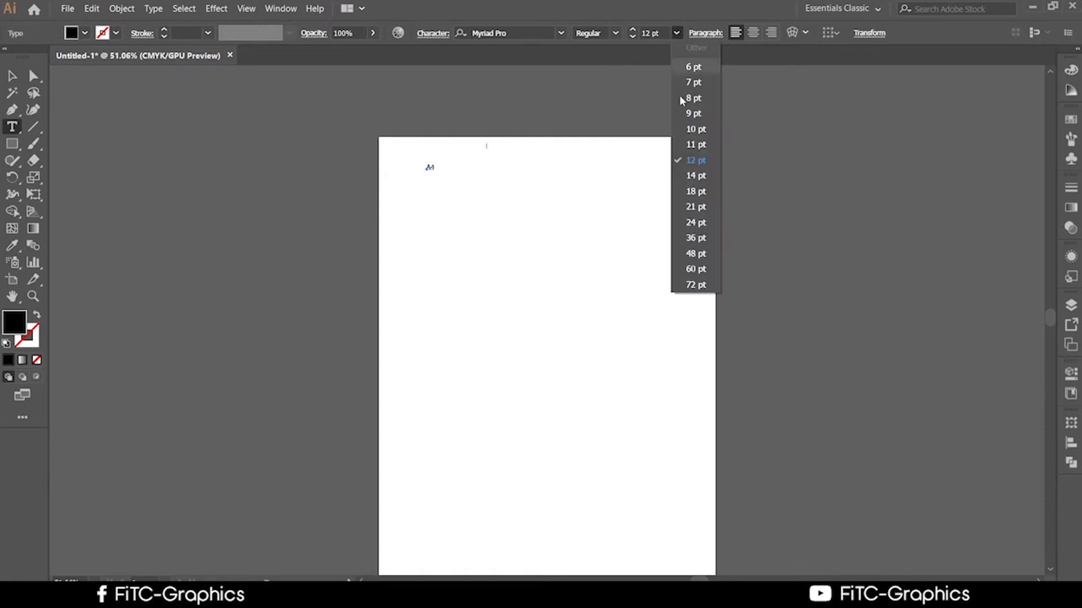
click(696, 191)
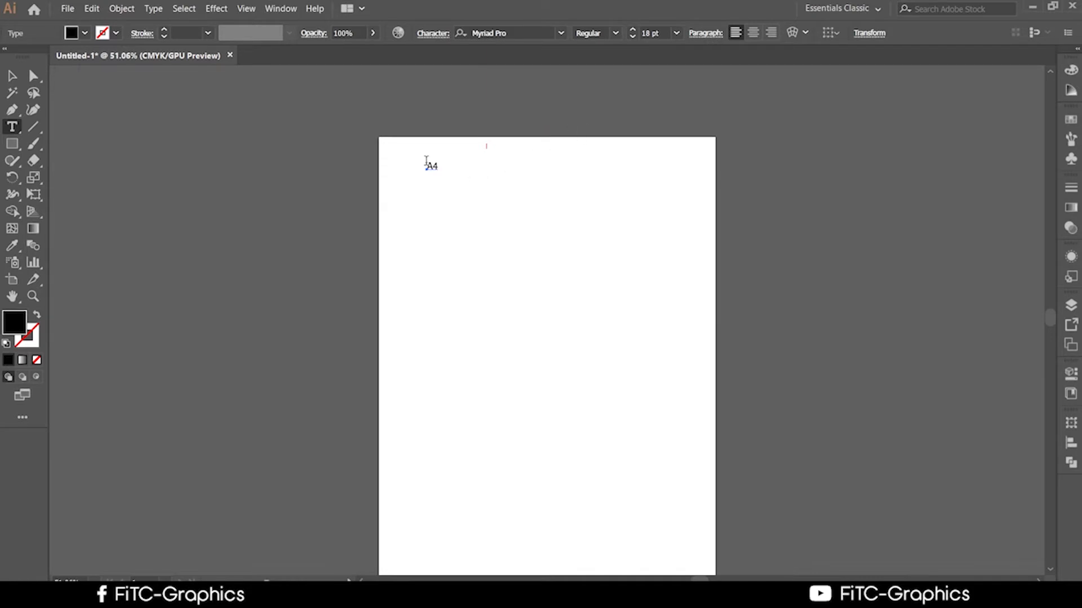
Enlarge the A4 text to about 120 pt and place it near the top centre of the page
click(12, 75)
drag(438, 180, 514, 289)
key(ctrl+z)
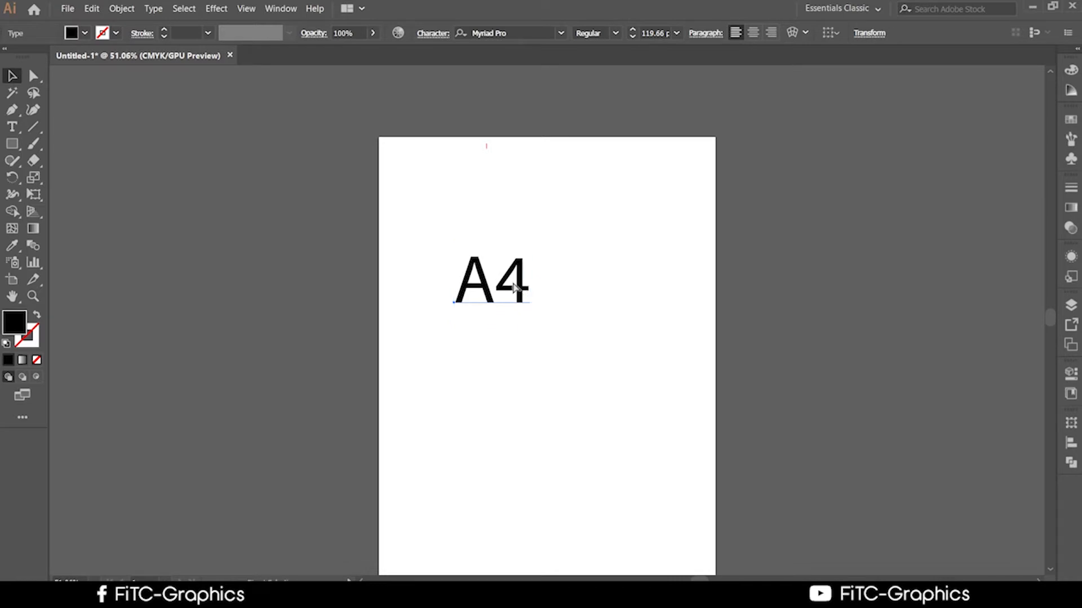
key(ctrl+z)
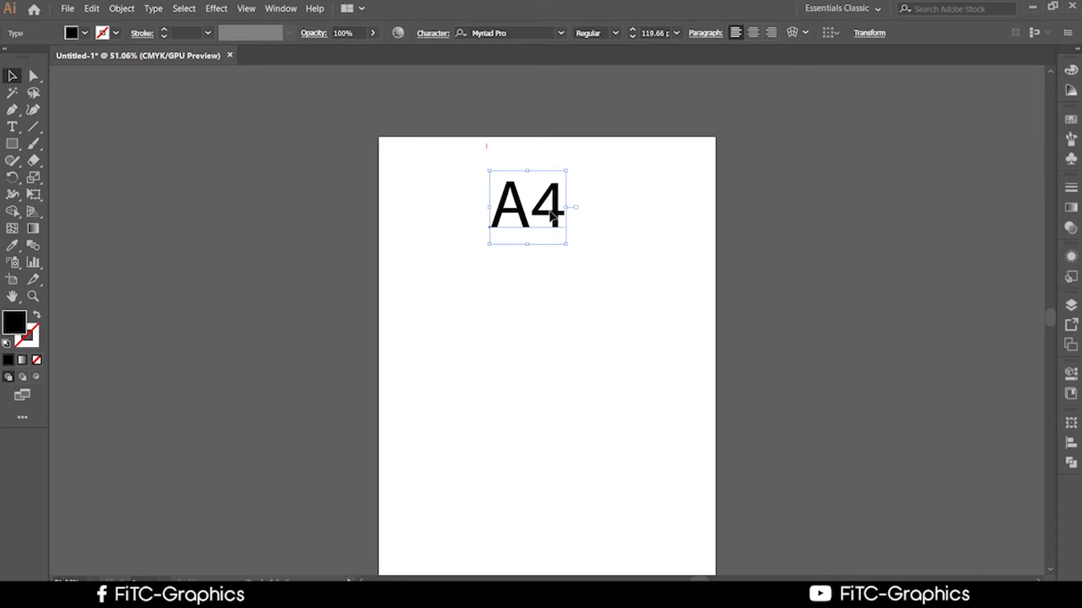
Duplicate the A4 text, placing the copy below and to the left of the original
click(527, 297)
drag(565, 210, 504, 329)
click(486, 306)
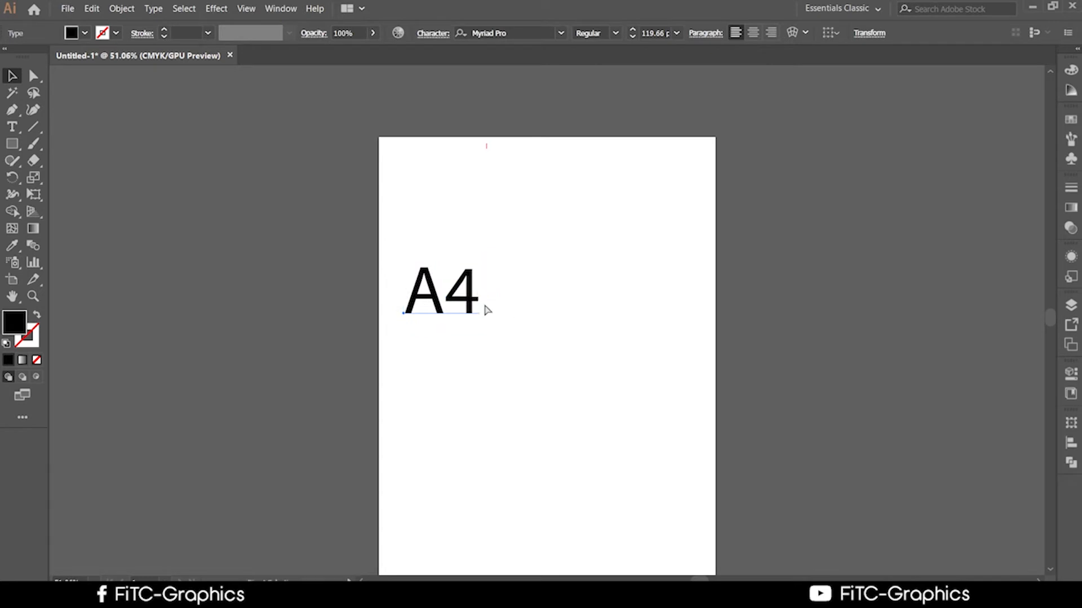
key(ctrl+z)
drag(513, 226, 496, 316)
click(552, 314)
click(478, 309)
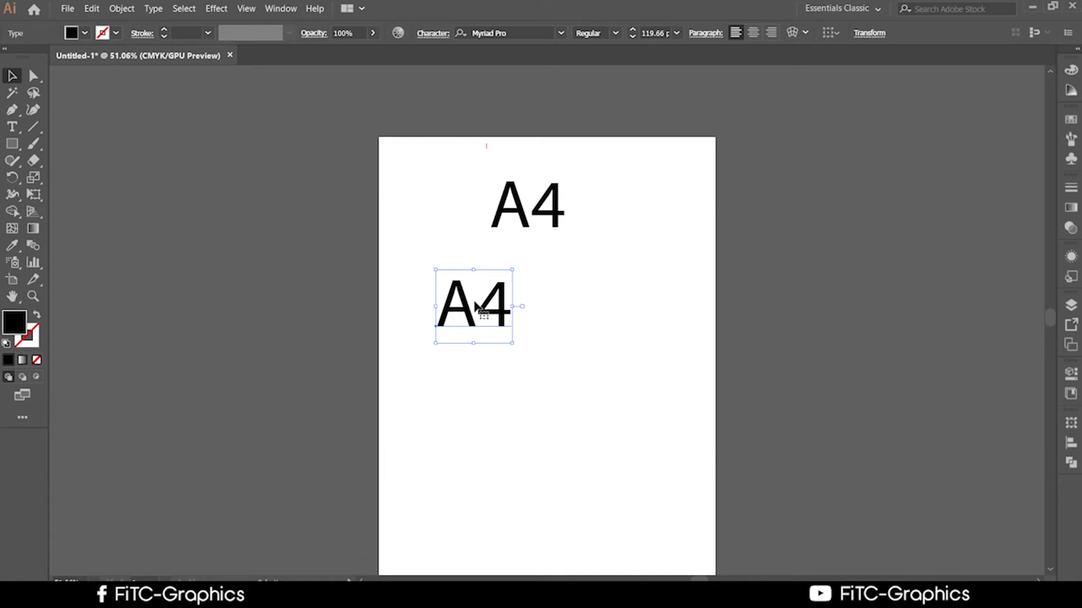
Draw a tall black rectangle about 367 by 713 pt outside the page's left edge
scroll(558, 214, down, 4)
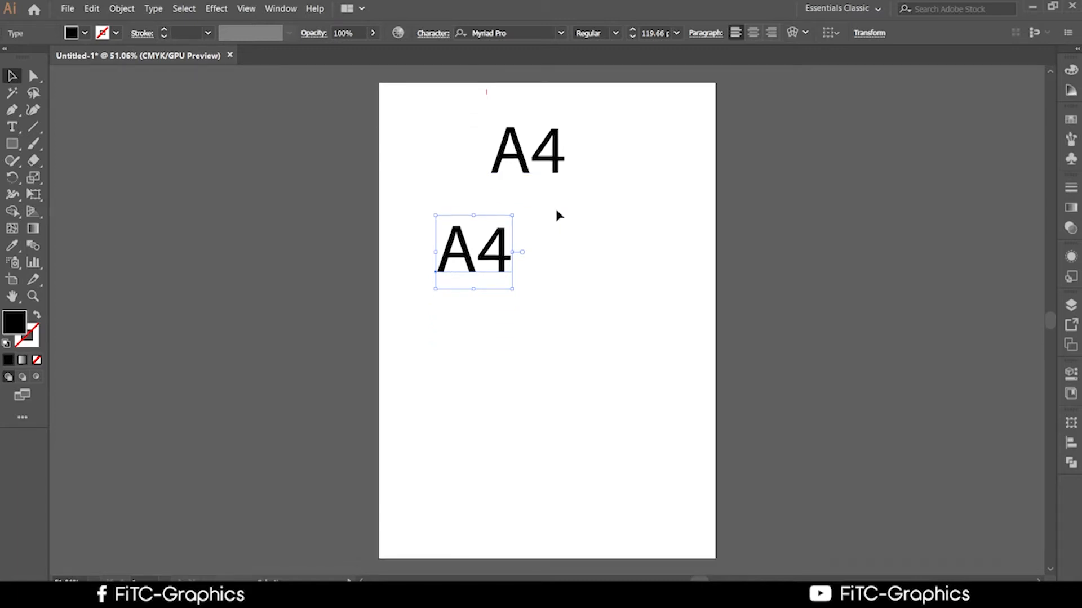
click(12, 144)
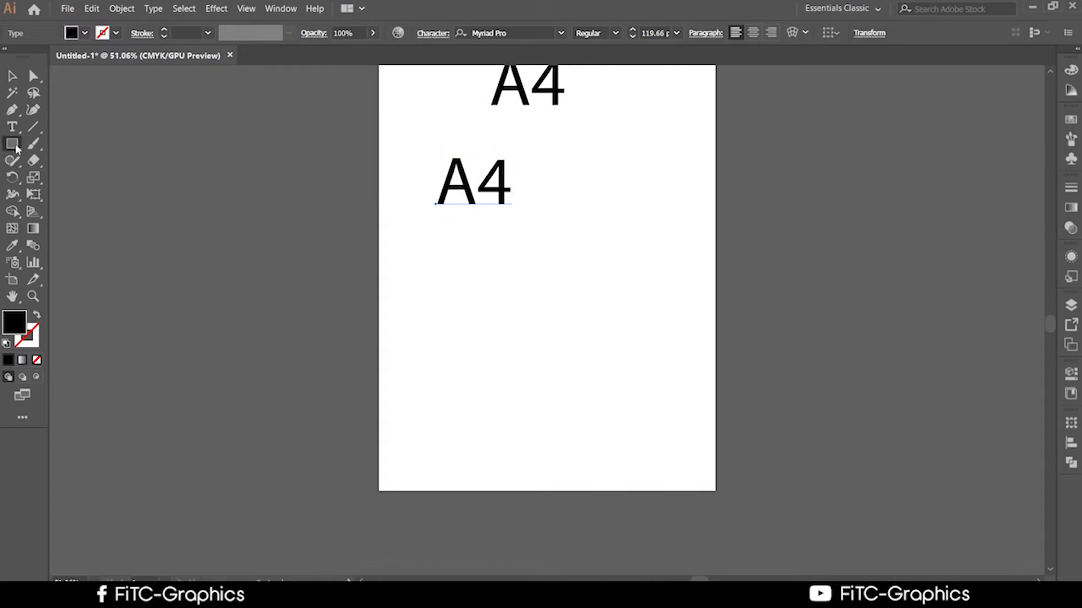
mouse_move(125, 136)
mouse_down()
mouse_move(560, 577)
mouse_move(434, 447)
mouse_move(198, 449)
mouse_move(233, 506)
mouse_move(332, 539)
mouse_up()
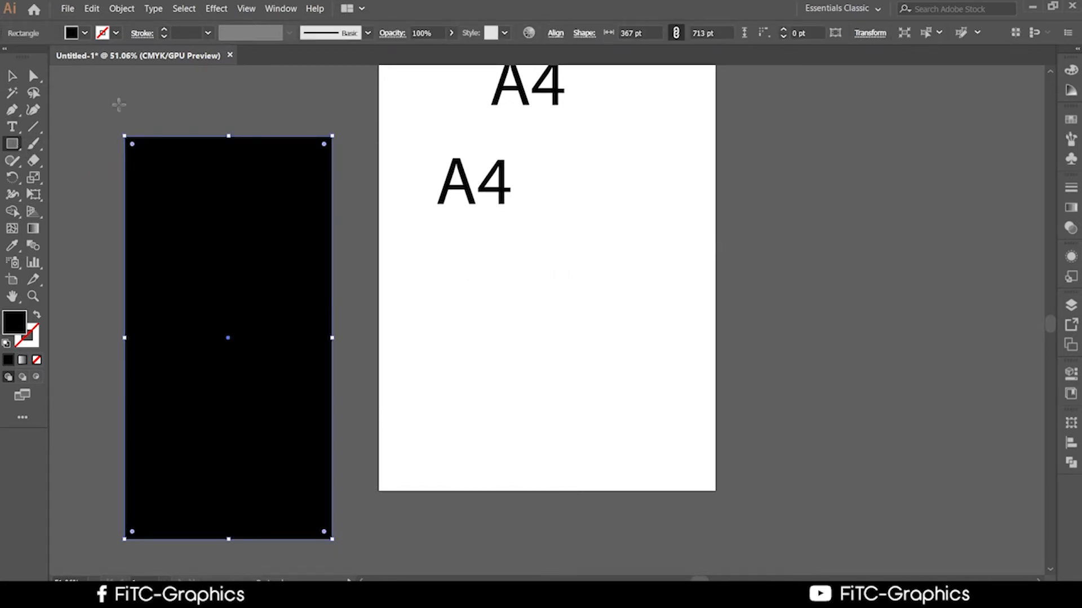
Duplicate the black rectangle, rotate the copy to landscape and place it across the page's lower edge beside the upright one
click(12, 75)
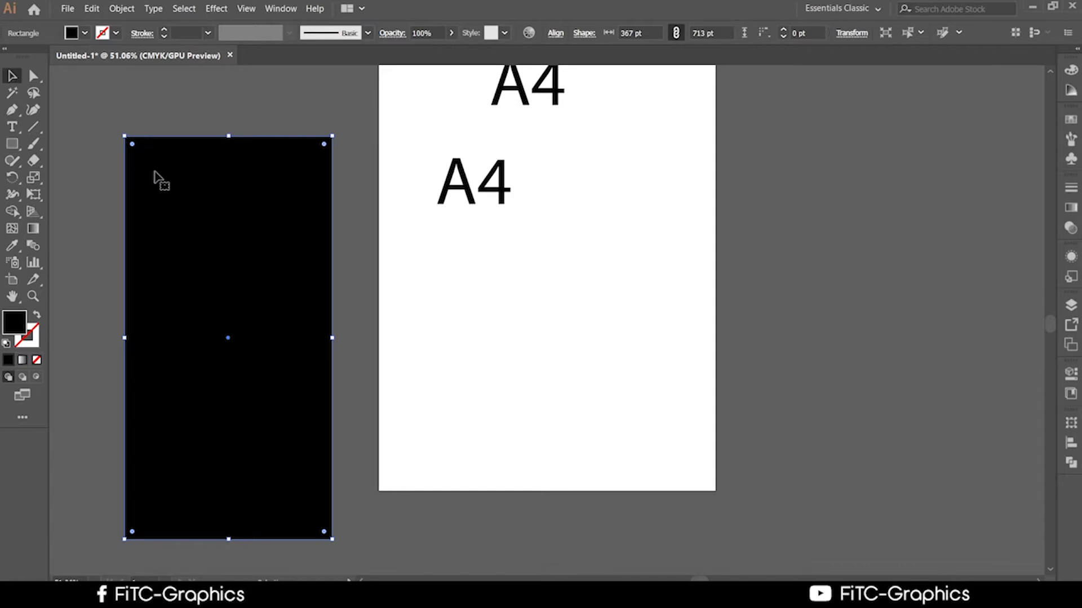
drag(186, 203, 575, 248)
drag(735, 180, 818, 445)
drag(637, 391, 818, 381)
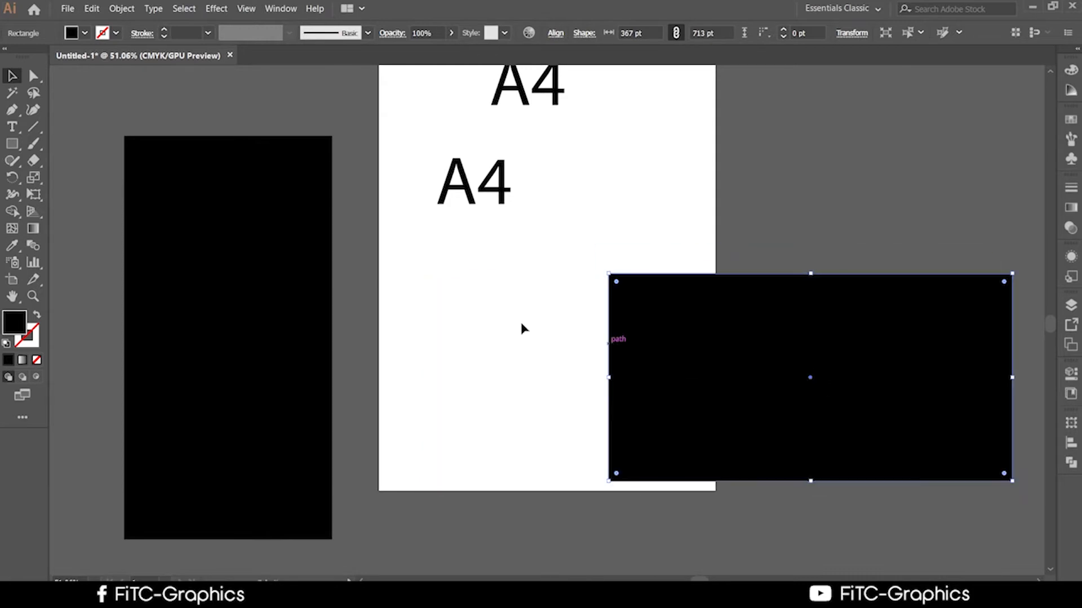
scroll(608, 313, down, 2)
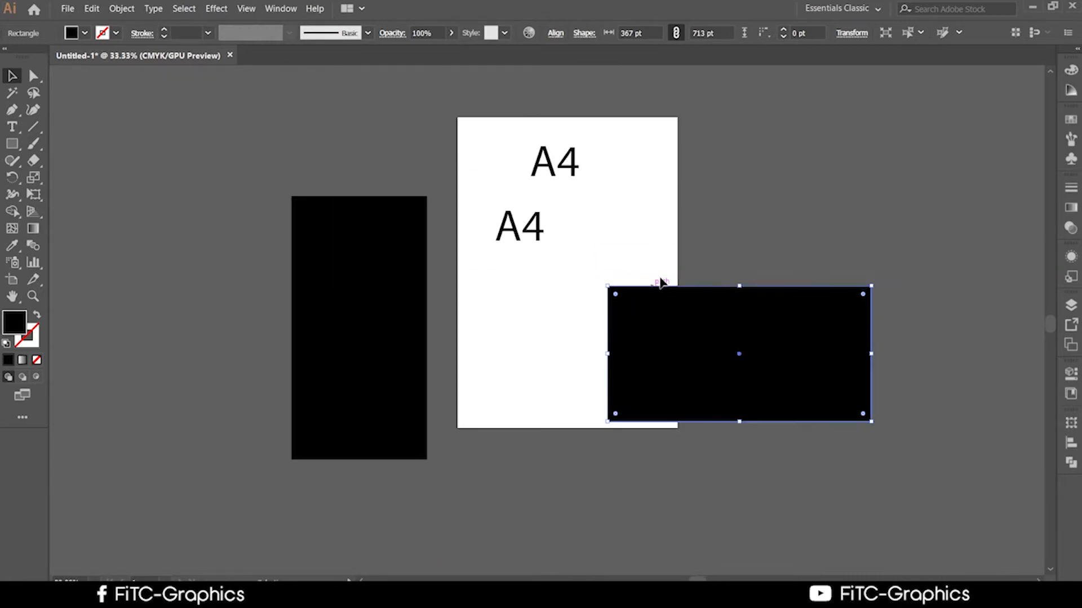
drag(674, 250, 650, 120)
drag(356, 215, 351, 350)
drag(751, 244, 620, 365)
Delete both the upright and the landscape black rectangles
click(242, 236)
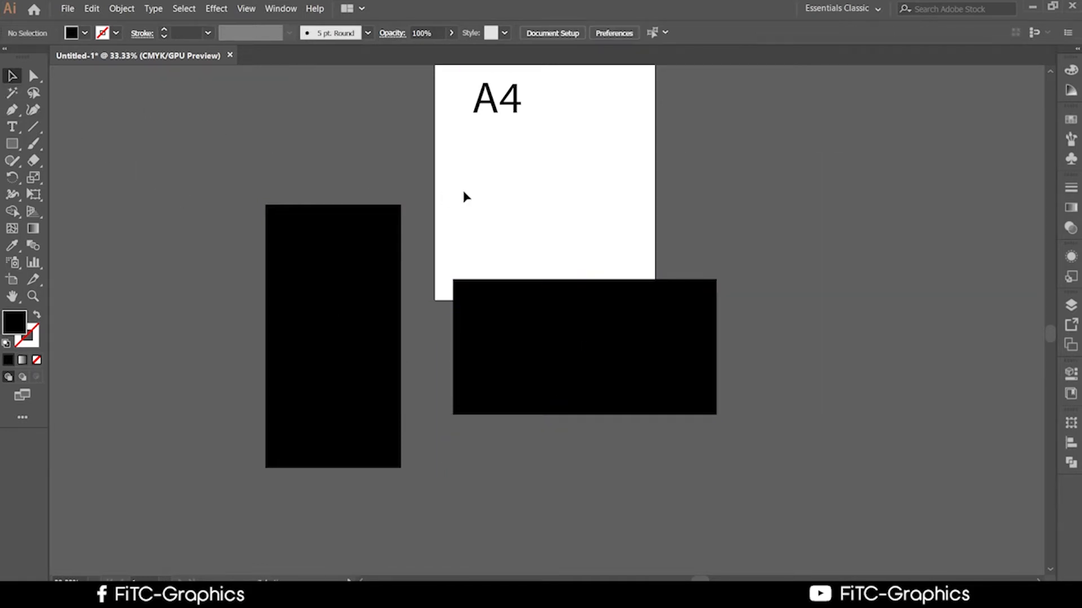
click(367, 248)
click(615, 340)
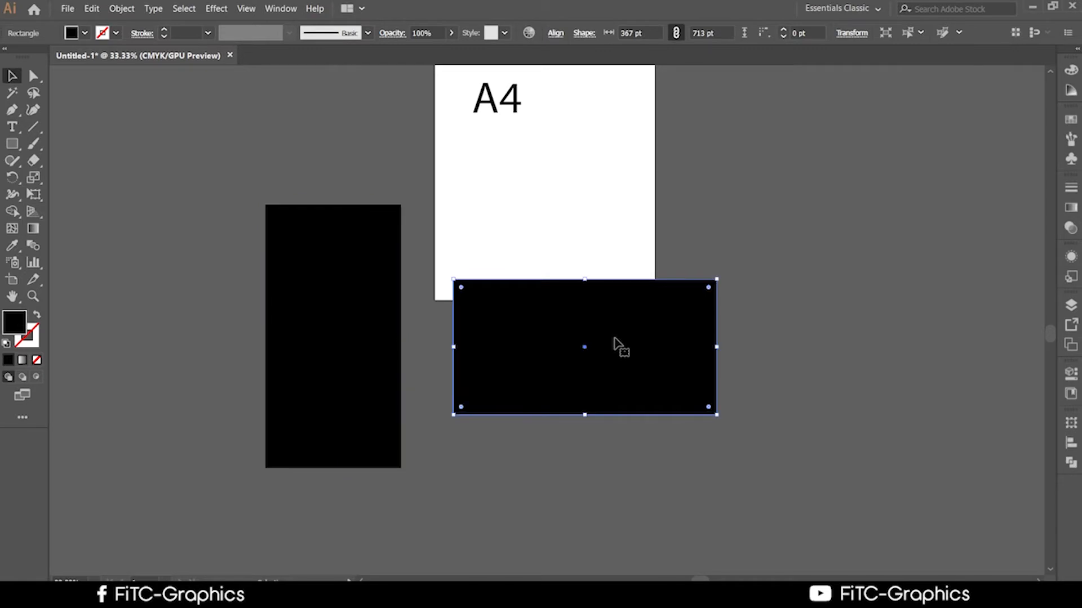
click(569, 439)
drag(570, 440, 128, 270)
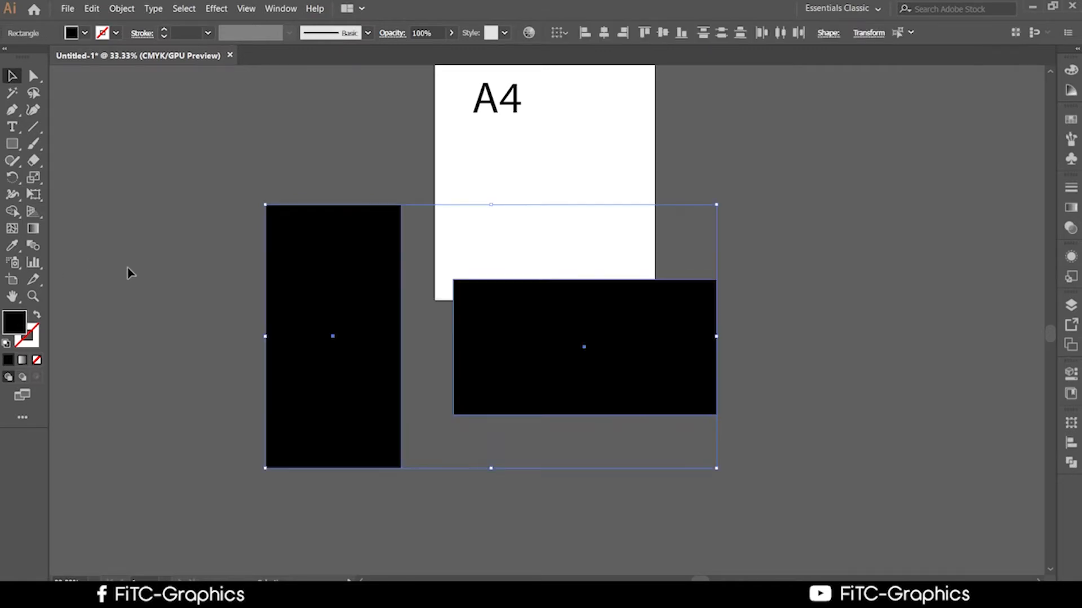
drag(383, 323, 514, 306)
key(Delete)
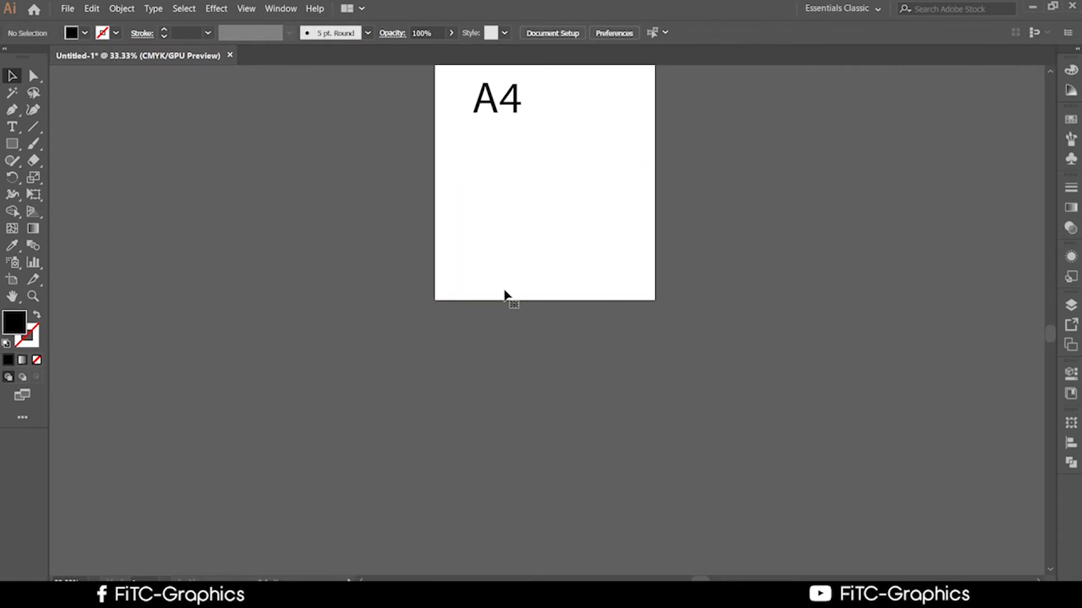
Move the lower A4 text to the right and slightly down so it sits beneath the upper A4
scroll(701, 394, up, 3)
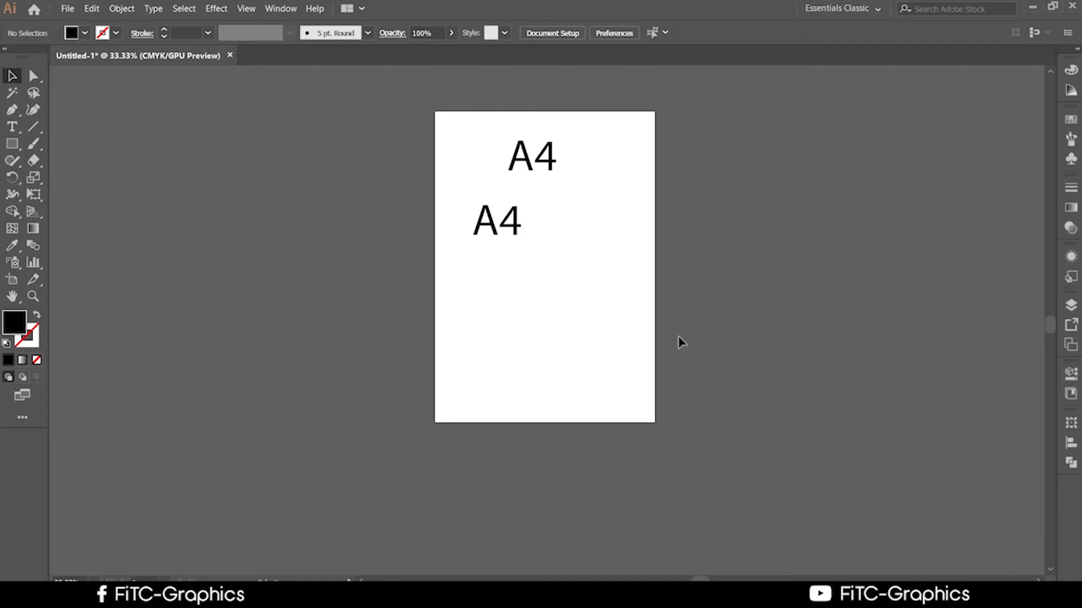
scroll(678, 340, up, 1)
click(521, 262)
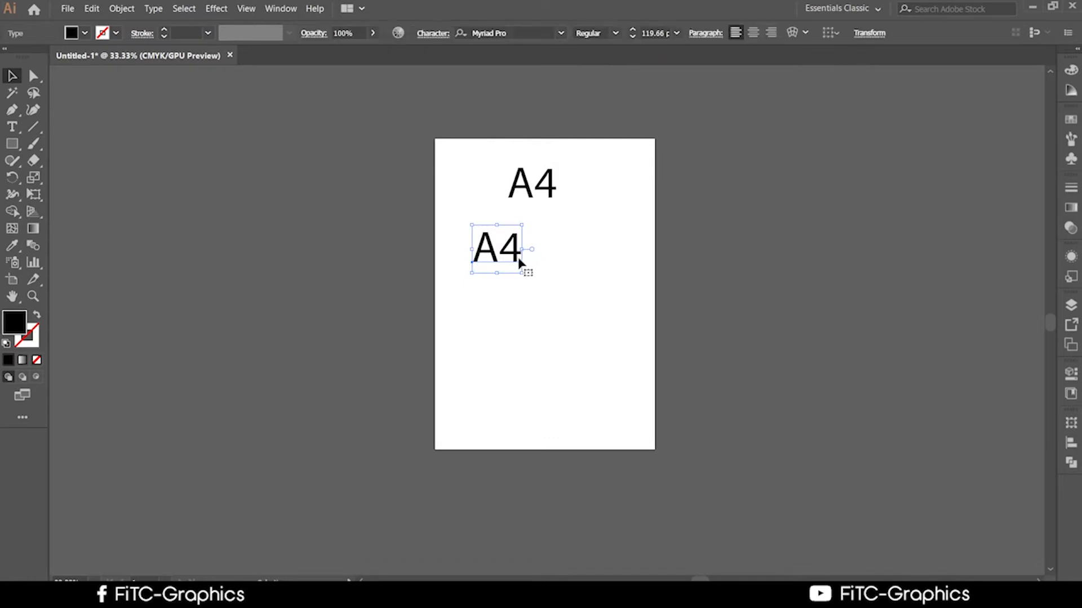
mouse_move(522, 263)
mouse_down()
mouse_move(536, 245)
mouse_move(541, 259)
mouse_up()
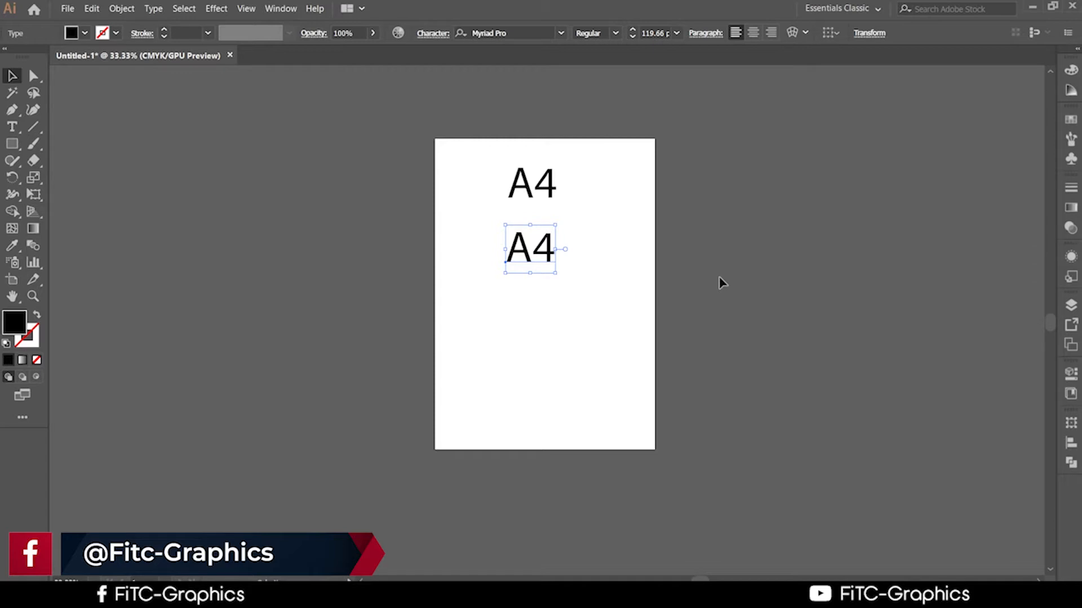
mouse_move(539, 252)
mouse_down()
mouse_move(515, 271)
mouse_move(535, 272)
mouse_up()
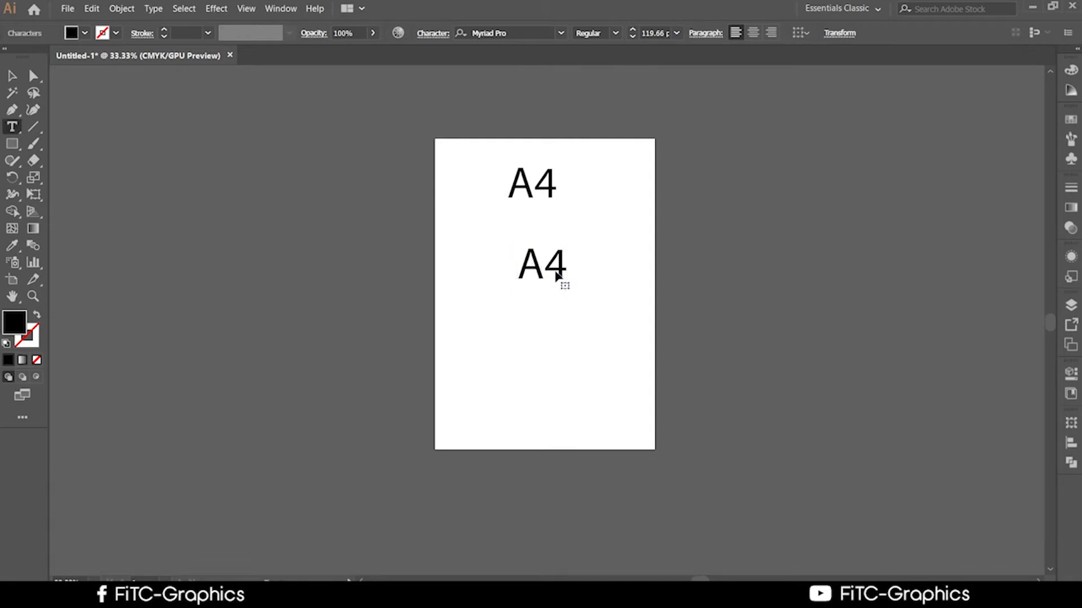
Replace the wording of the lower A4 text with "logo"
double_click(563, 282)
drag(560, 266, 510, 268)
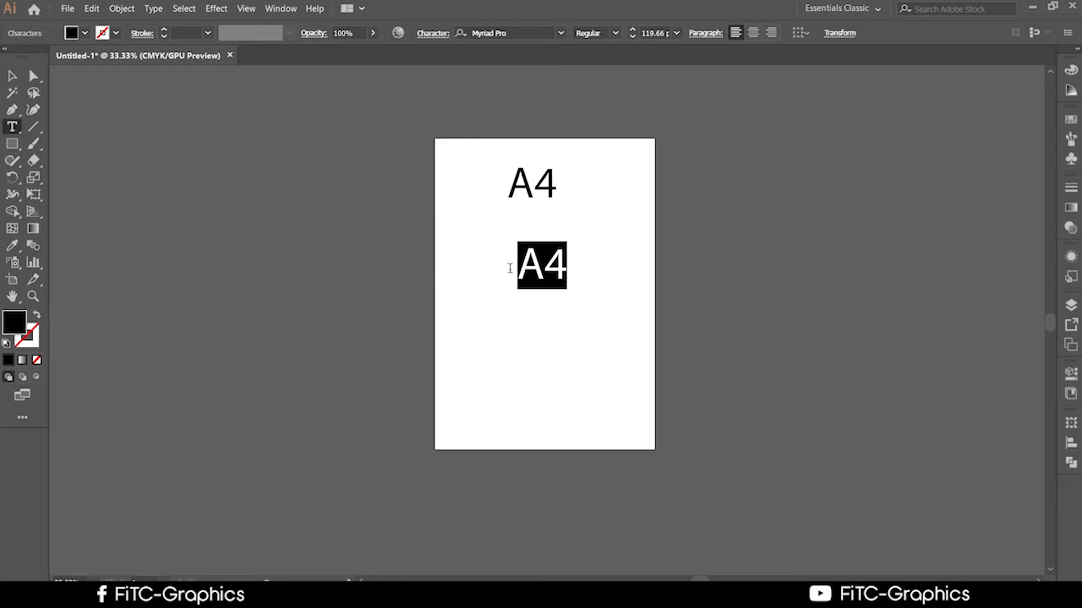
text(logo)
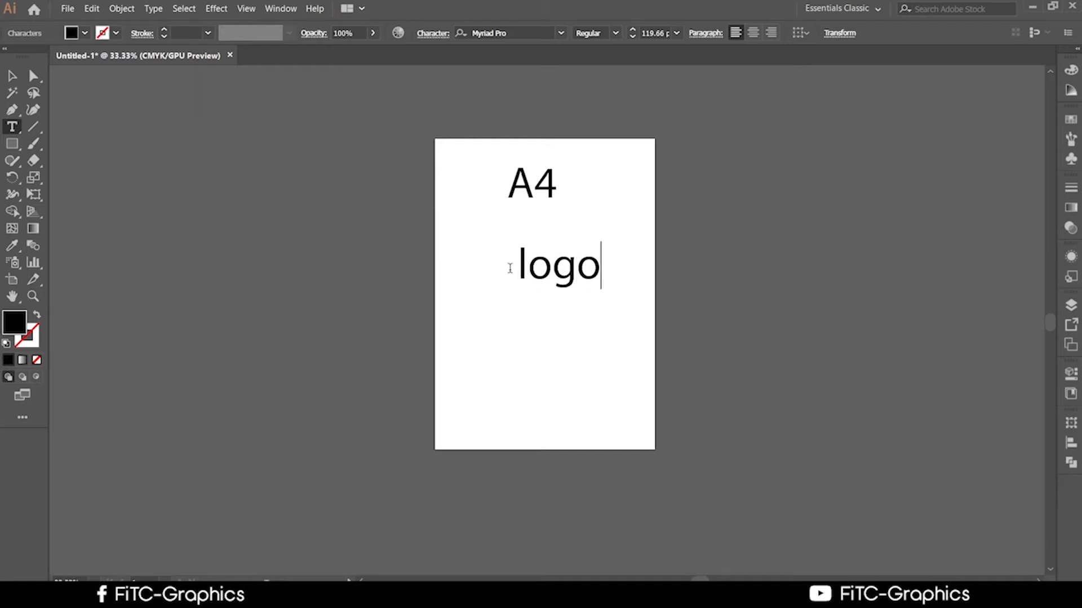
Duplicate the logo text and stack the two copies closely, roughly centred across the page
click(12, 75)
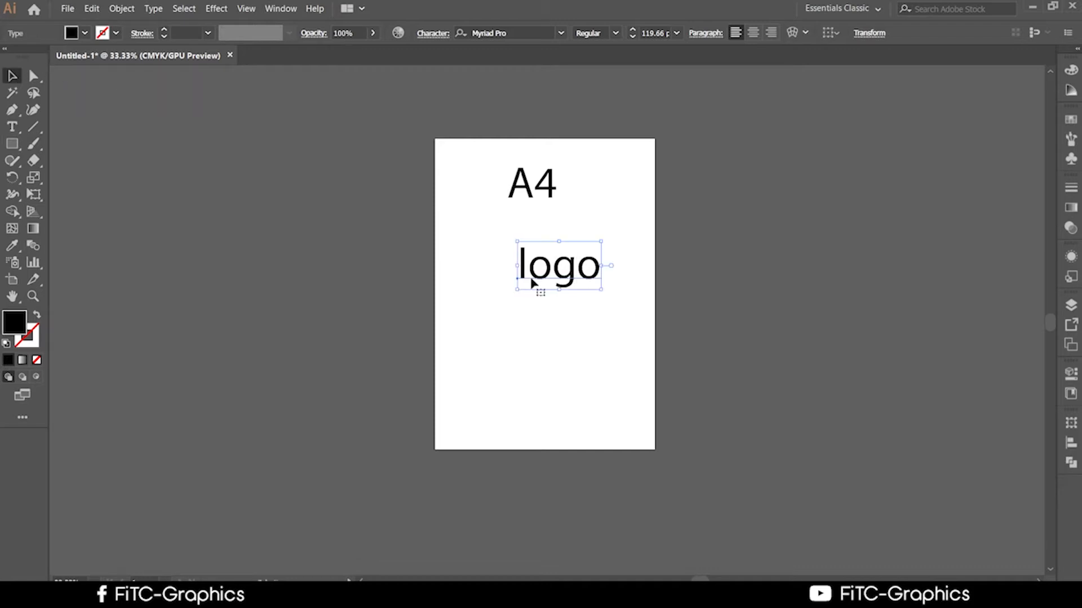
drag(531, 279, 530, 314)
click(544, 263)
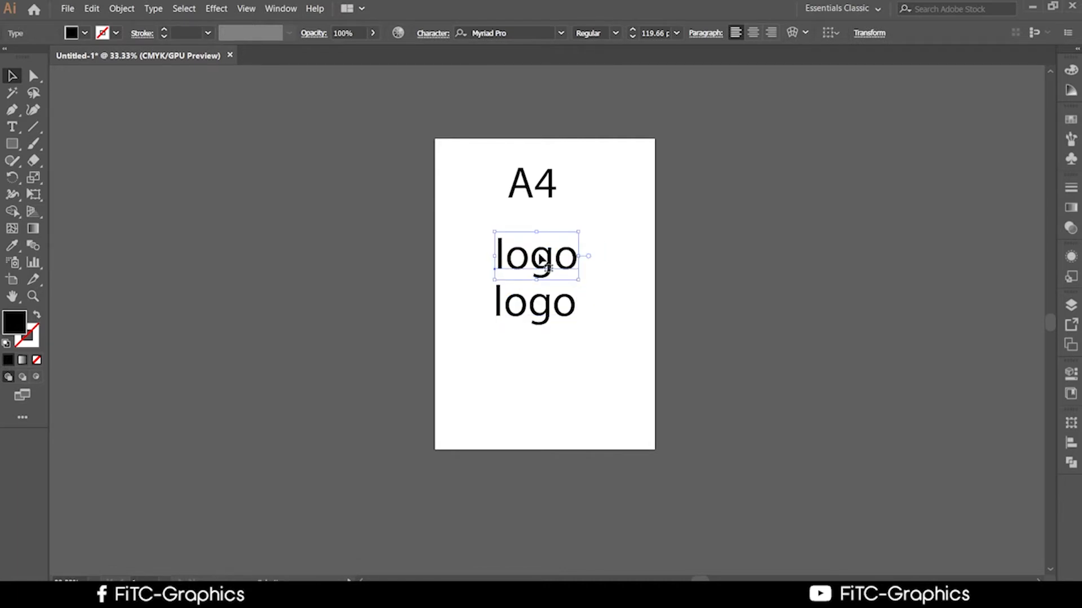
Shift the A4 text slightly to the right so it sits centred above the two logo lines
click(535, 195)
mouse_move(538, 179)
mouse_down()
mouse_move(543, 166)
mouse_move(538, 185)
mouse_move(568, 184)
mouse_move(554, 172)
mouse_move(544, 179)
mouse_up()
key(ctrl+z)
click(731, 244)
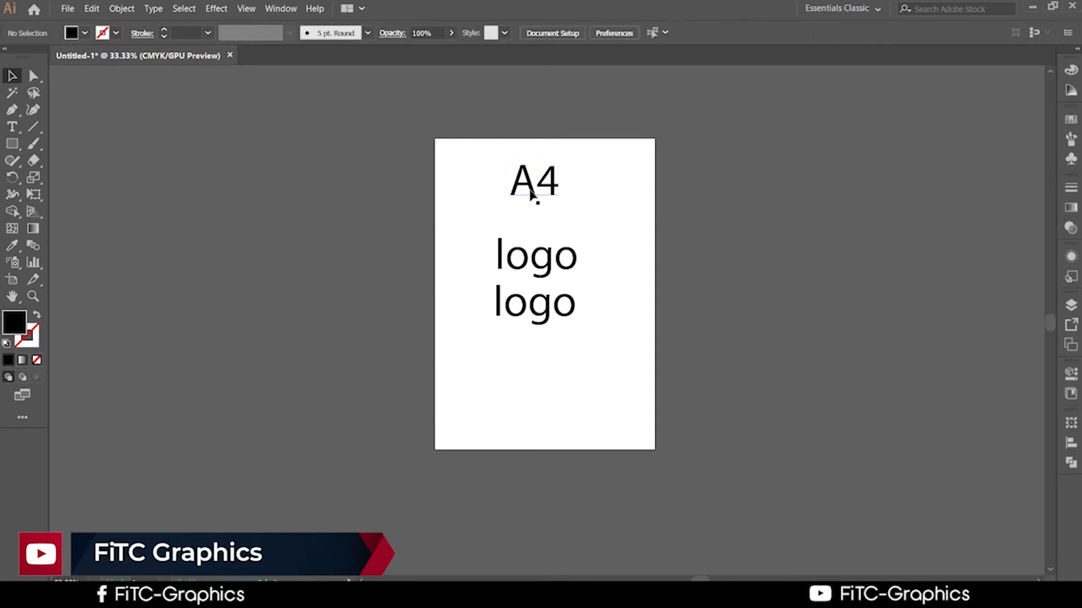
click(526, 188)
click(656, 201)
click(524, 202)
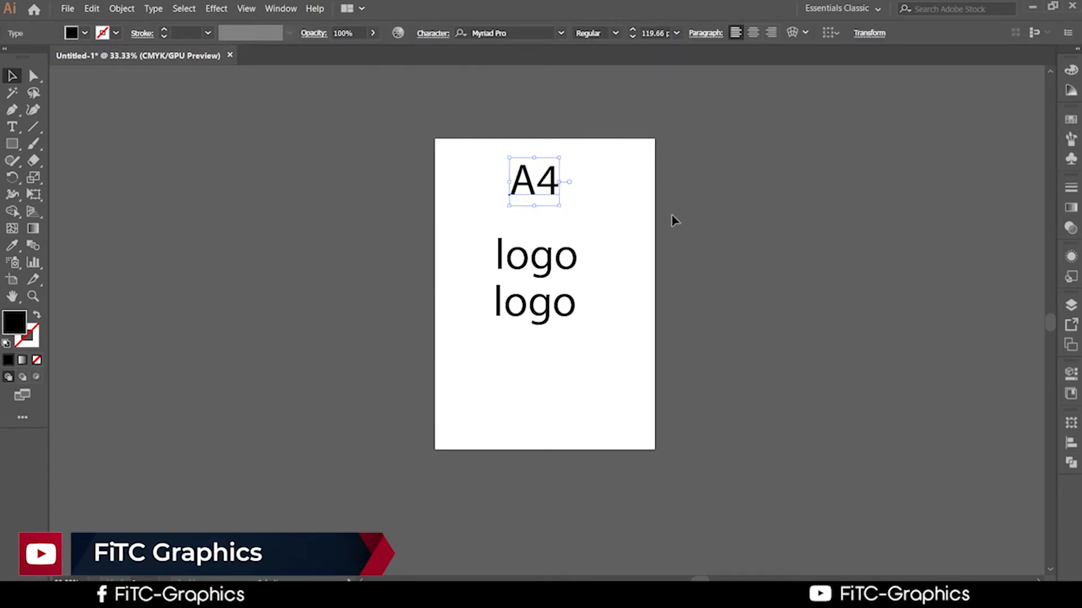
mouse_move(552, 193)
mouse_down()
mouse_move(551, 213)
mouse_move(558, 198)
mouse_up()
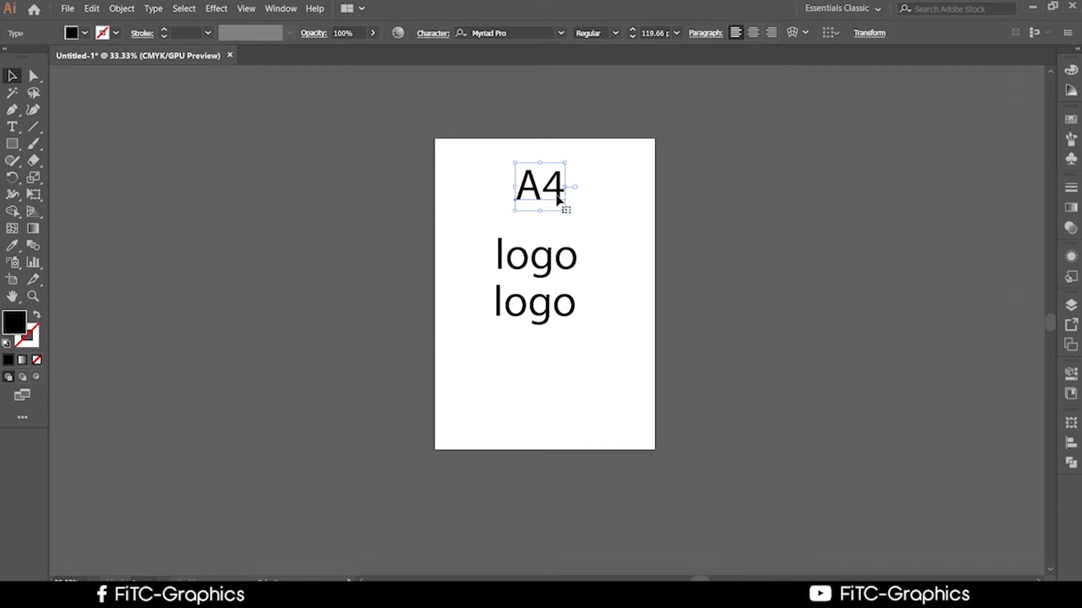
Nudge the A4 text slightly up and to the right near the top of the page, leaving it deselected
mouse_move(558, 197)
mouse_down()
mouse_move(410, 193)
mouse_move(538, 164)
mouse_move(558, 190)
mouse_up()
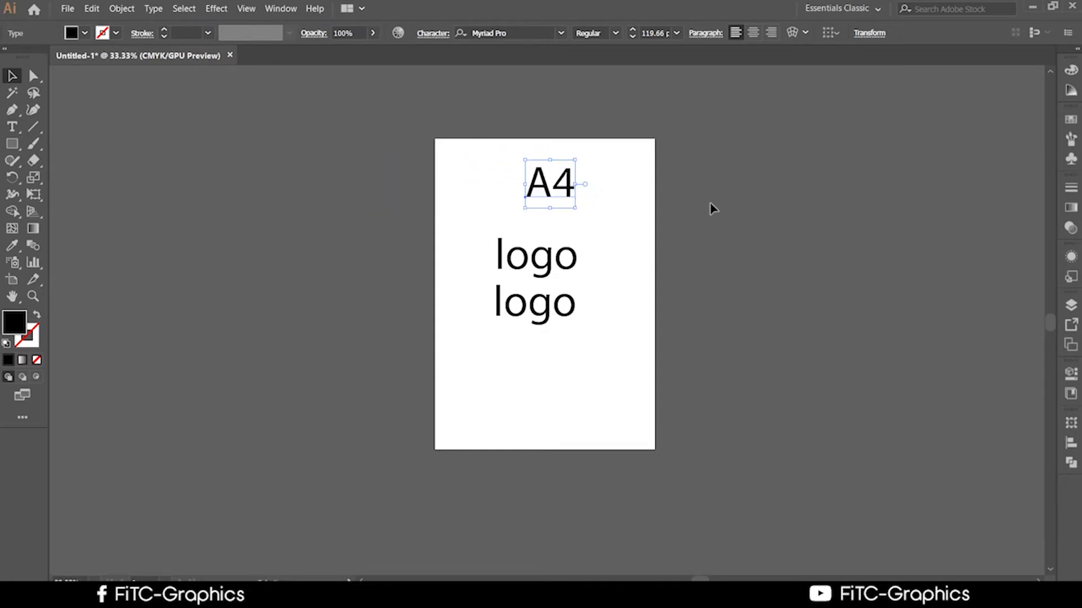
click(748, 209)
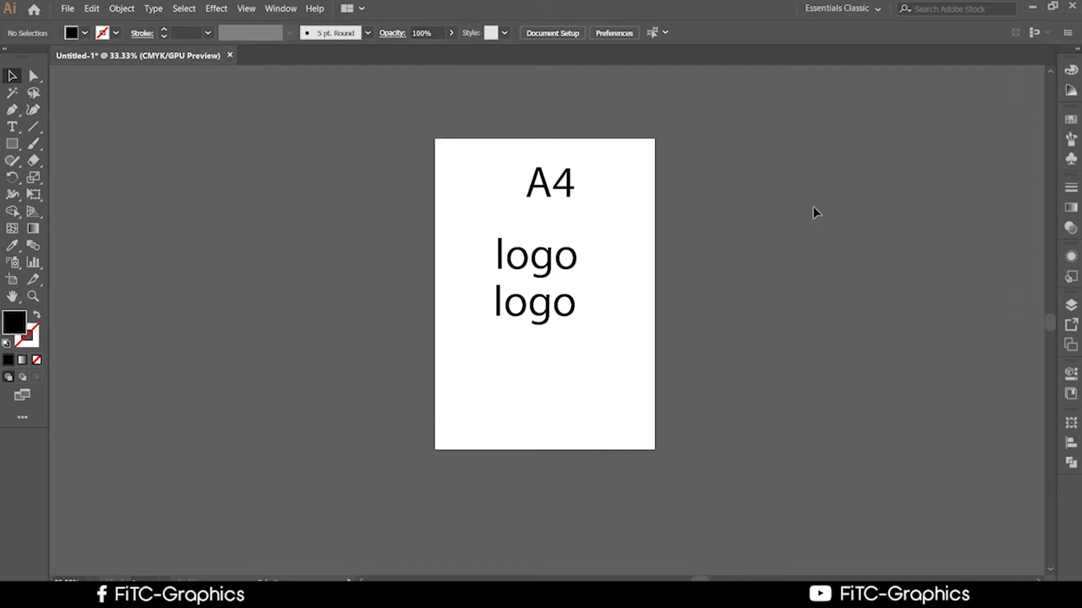
Add a "Lorem ipsum" placeholder text line, enlarge it to about 99 pt and position it directly beneath the lower logo text
key(t)
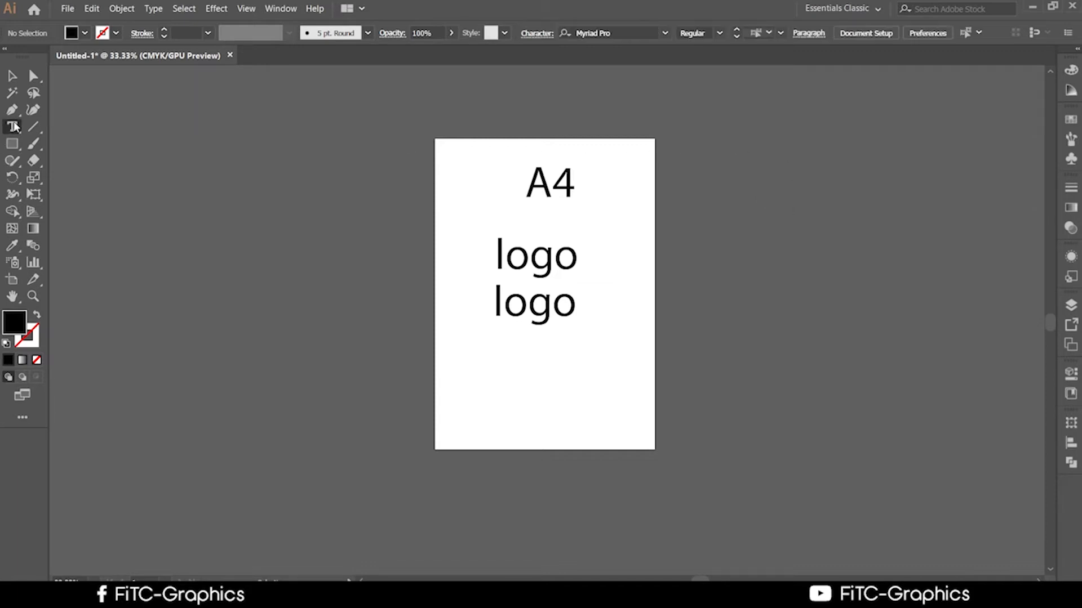
click(506, 345)
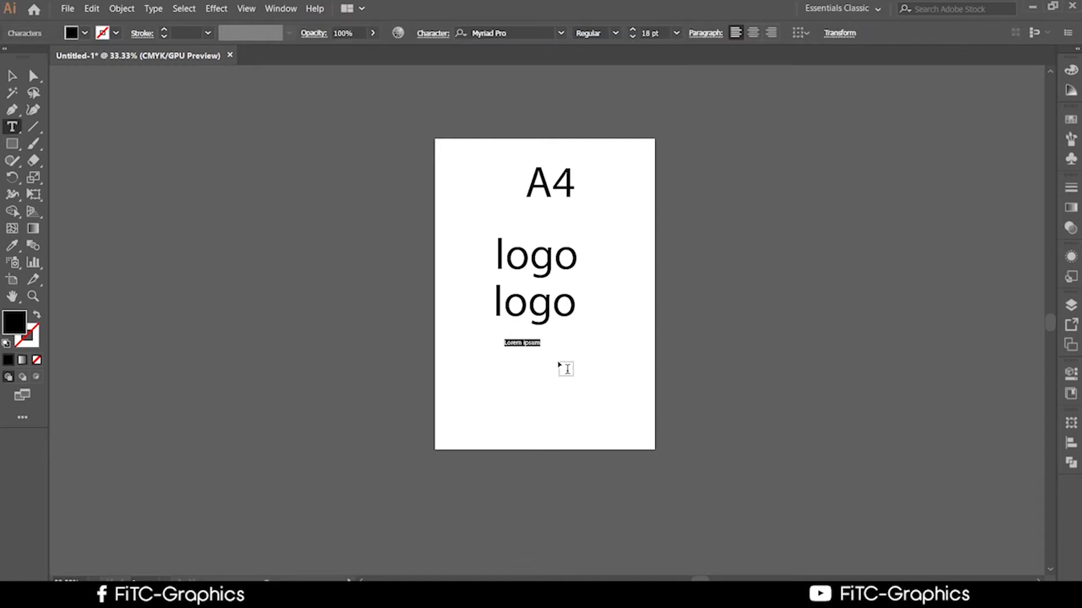
key(Escape)
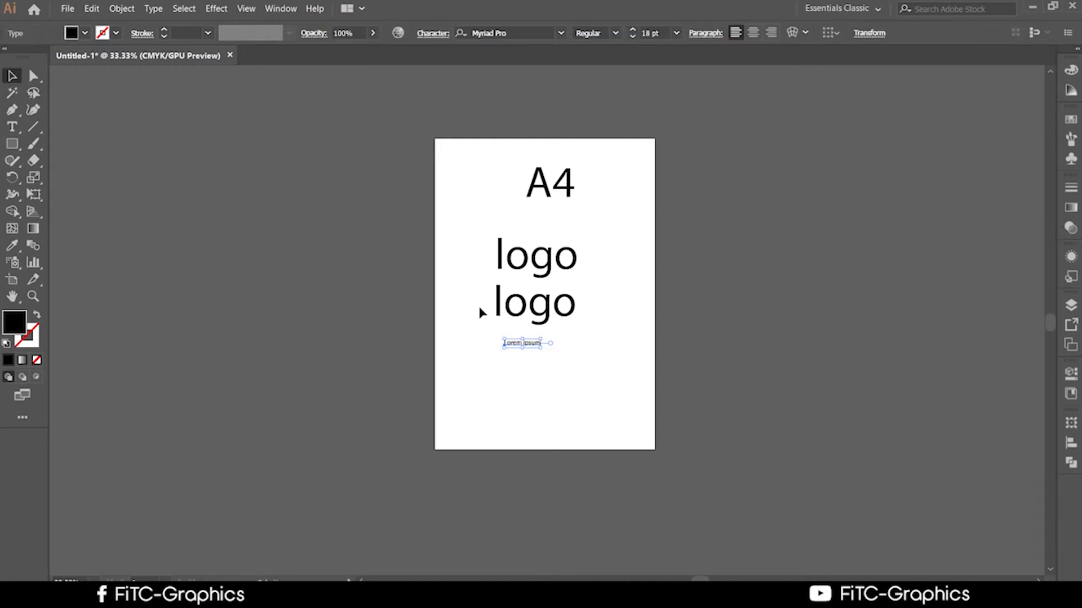
drag(534, 346, 700, 473)
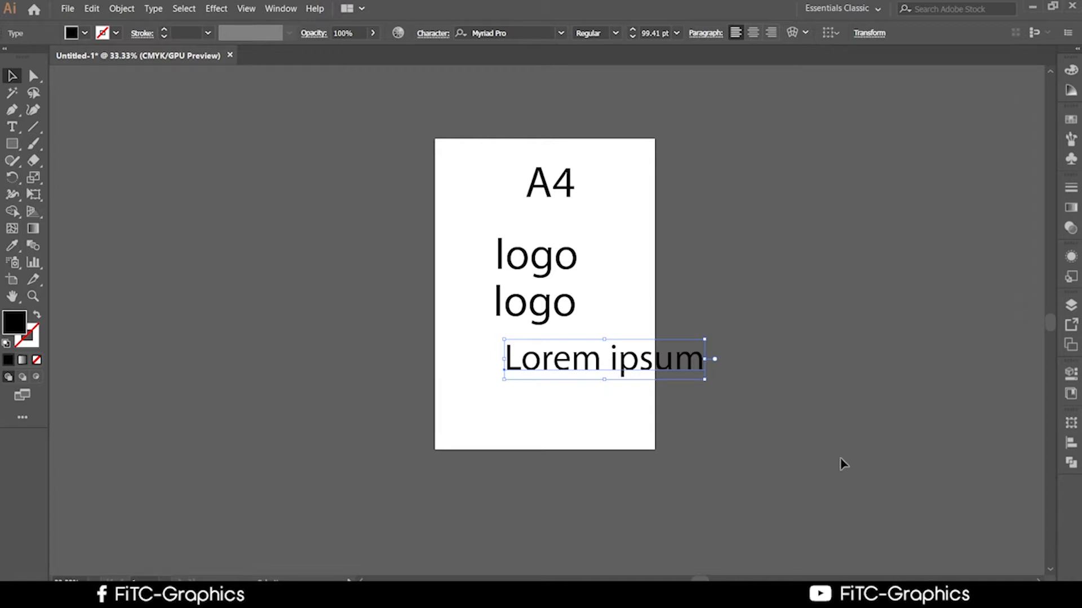
drag(620, 355, 592, 399)
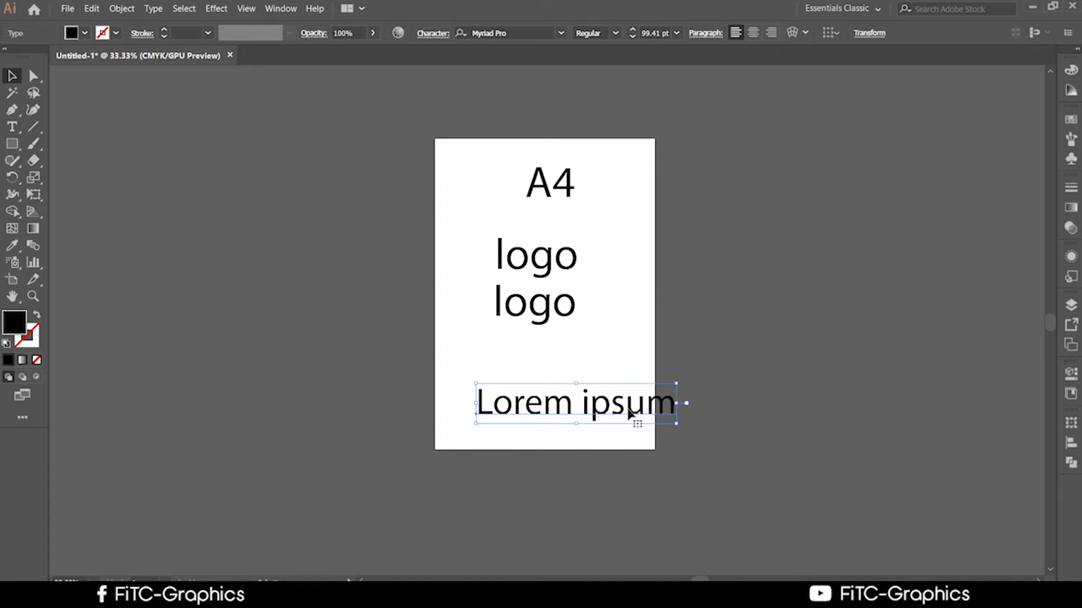
drag(618, 406, 588, 345)
Move the upper logo text off the page to the empty canvas on its left
drag(538, 263, 581, 260)
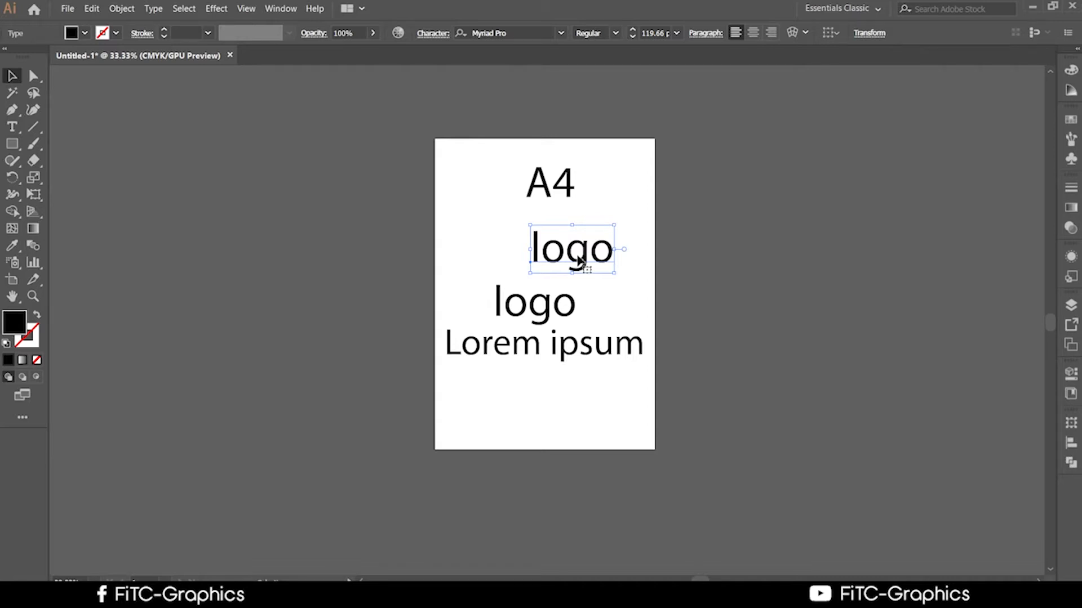
drag(580, 260, 270, 216)
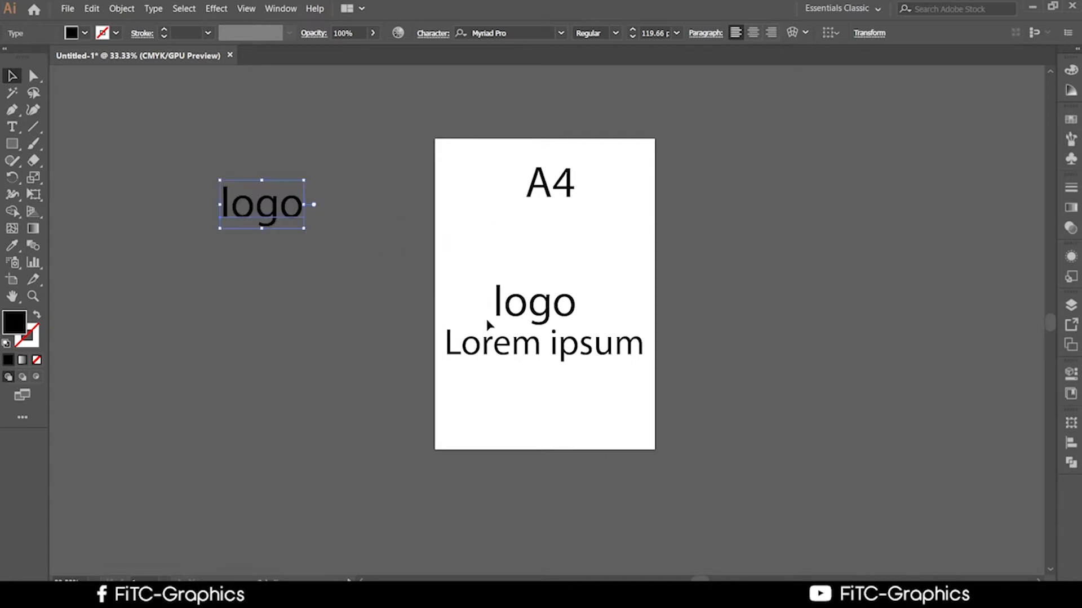
Replace the remaining logo text with "image" and place it off the page beneath the moved logo text
drag(538, 307, 500, 260)
double_click(589, 265)
text(image)
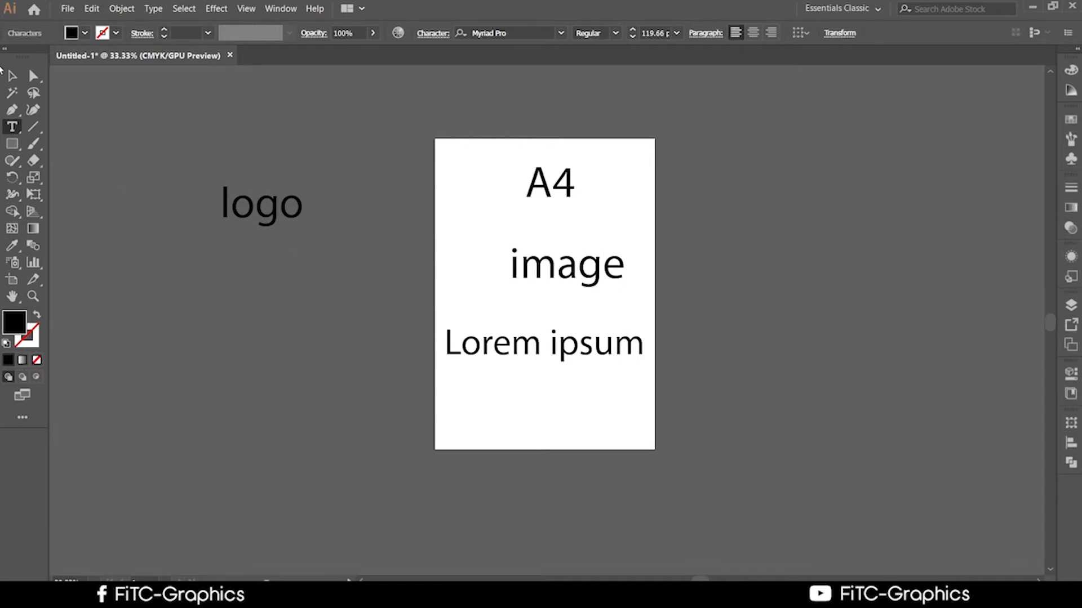
click(11, 77)
drag(575, 273, 261, 270)
click(839, 345)
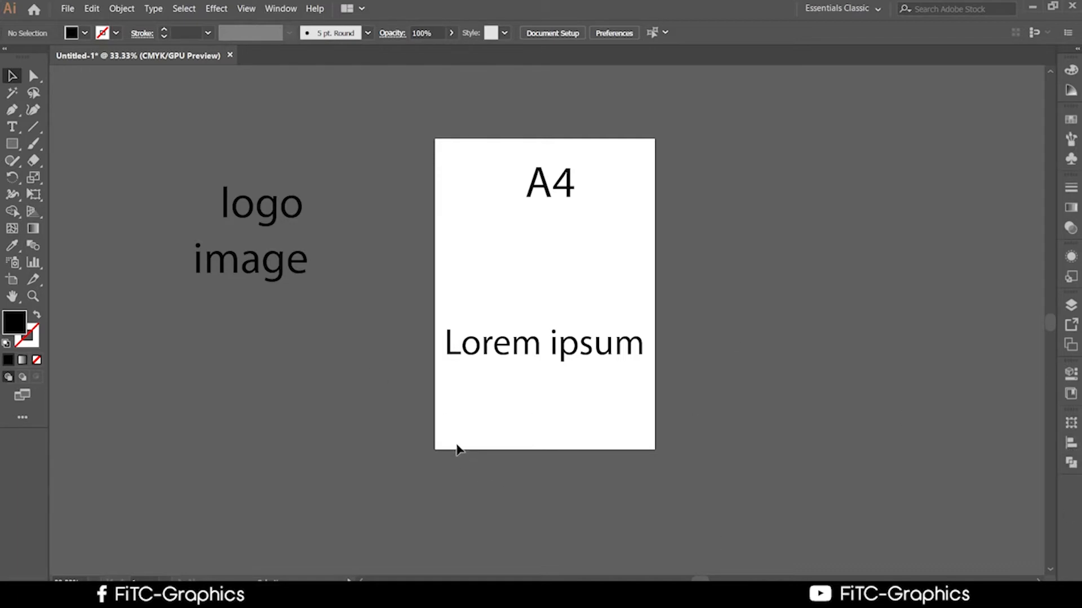
Minimise Illustrator and the browser to reach the desktop, and examine the image files' names and extensions there
click(1032, 6)
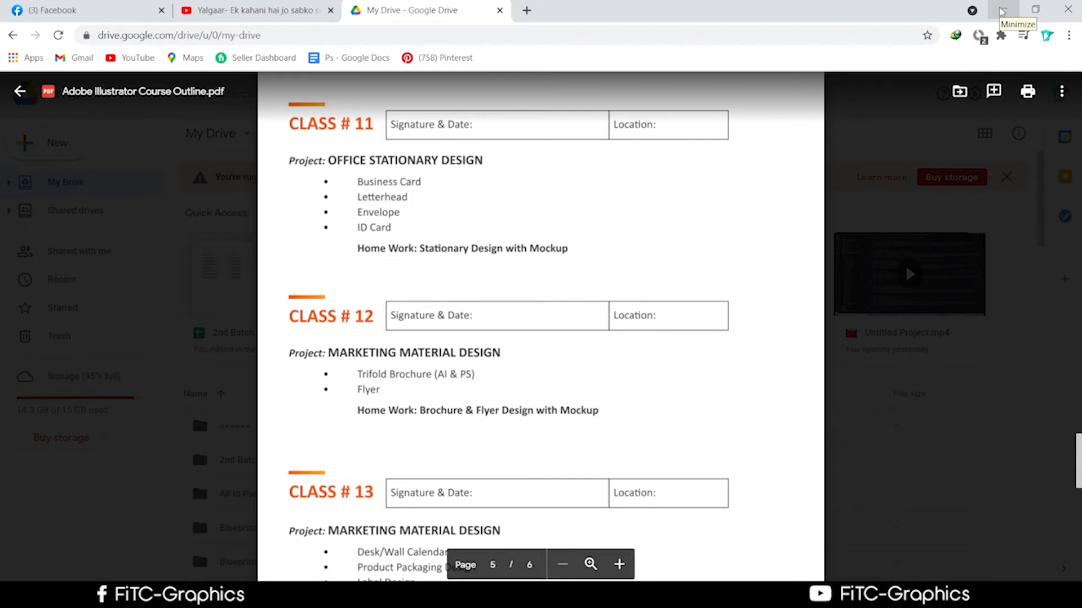
click(1001, 10)
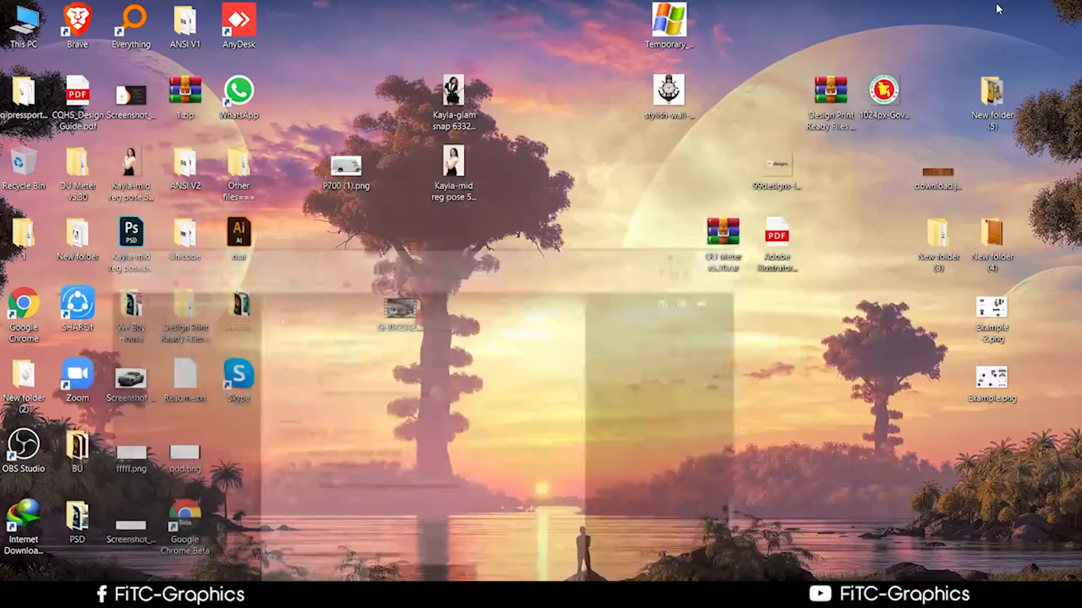
right_click(471, 206)
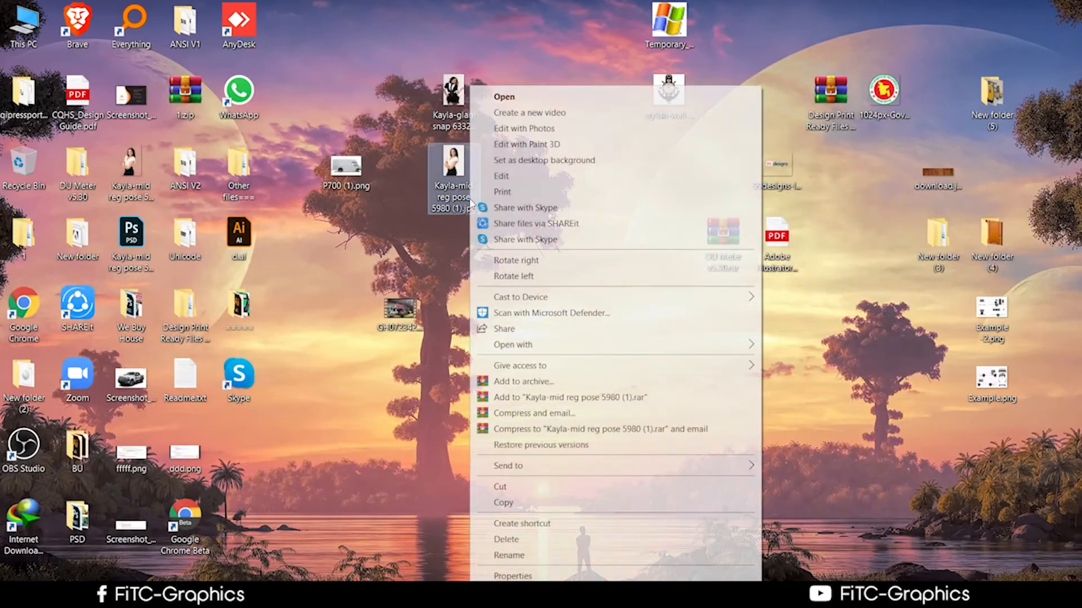
click(433, 210)
click(434, 211)
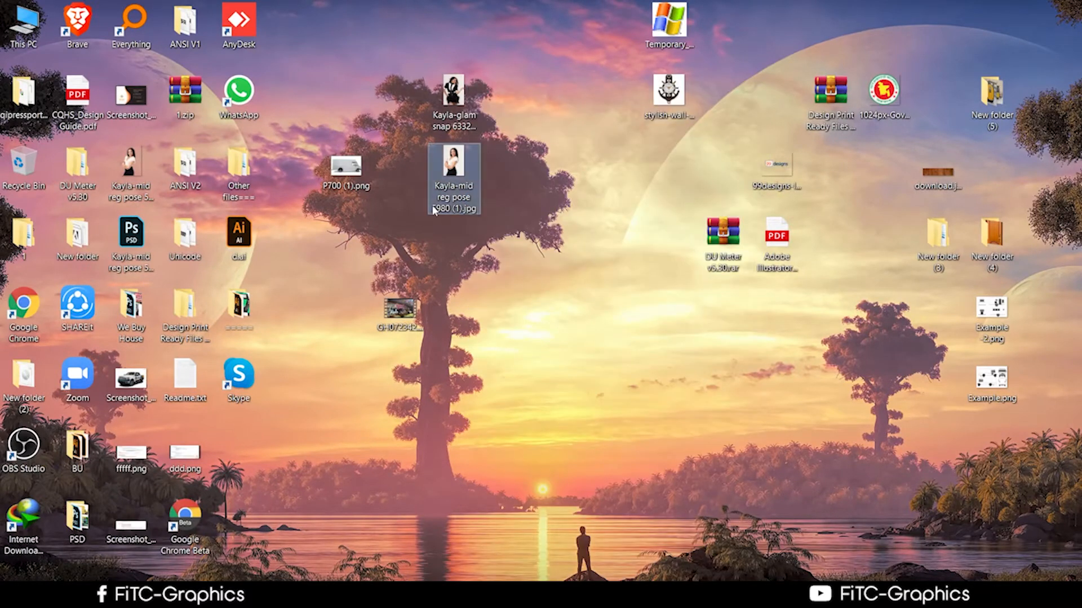
click(600, 237)
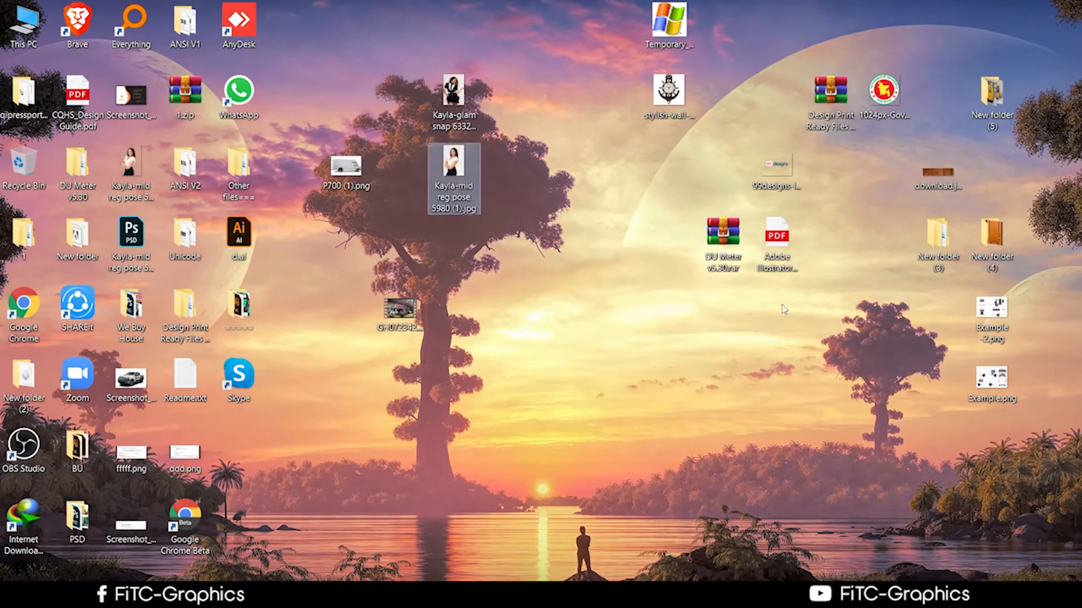
click(1017, 394)
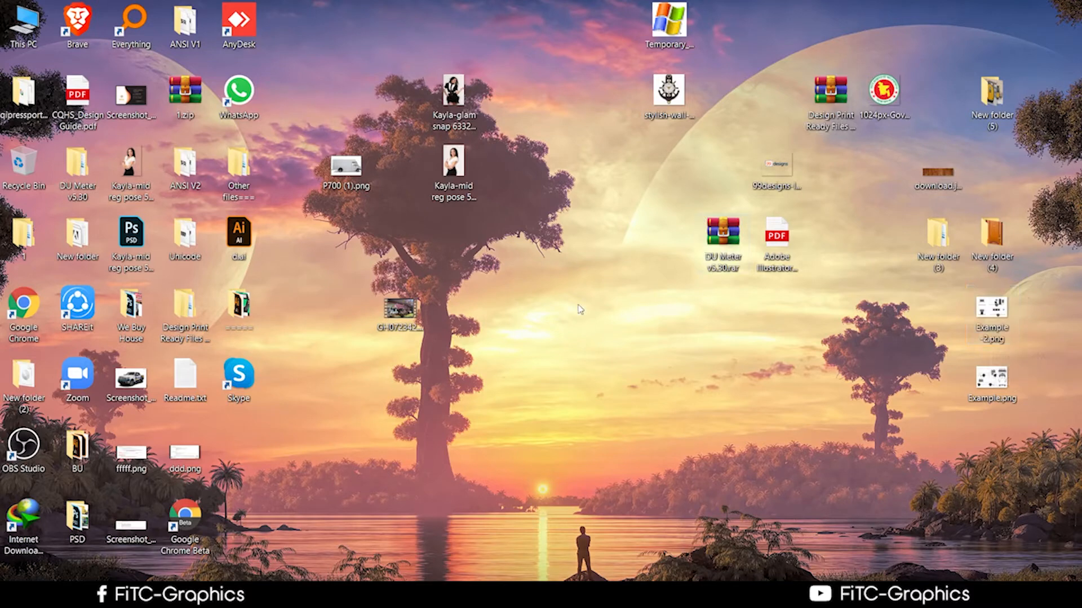
Open the desktop's PSD folder and select the file 2.jpg in it
click(126, 200)
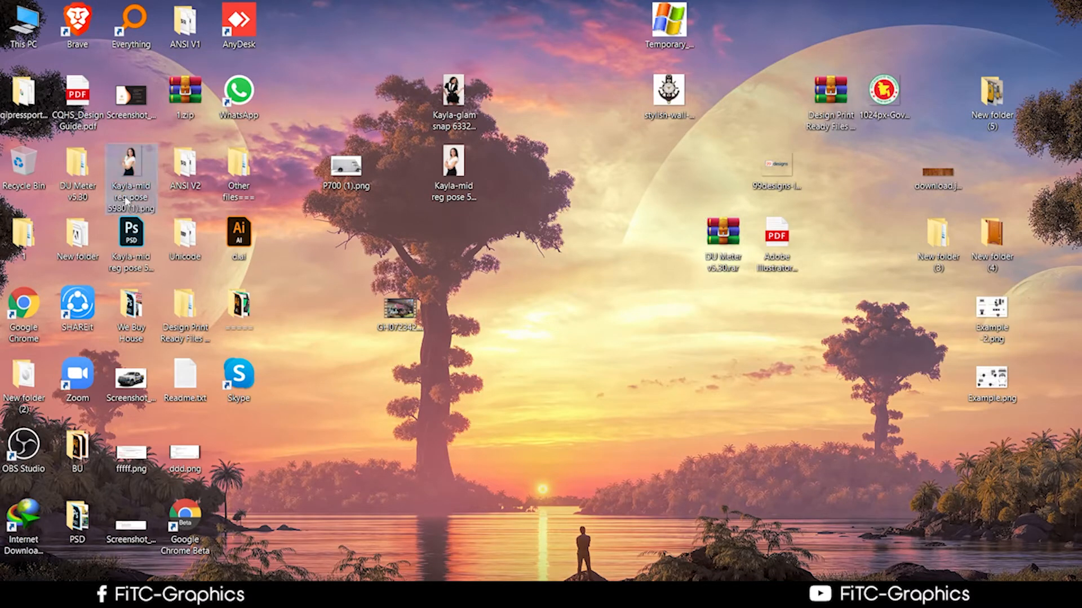
double_click(67, 516)
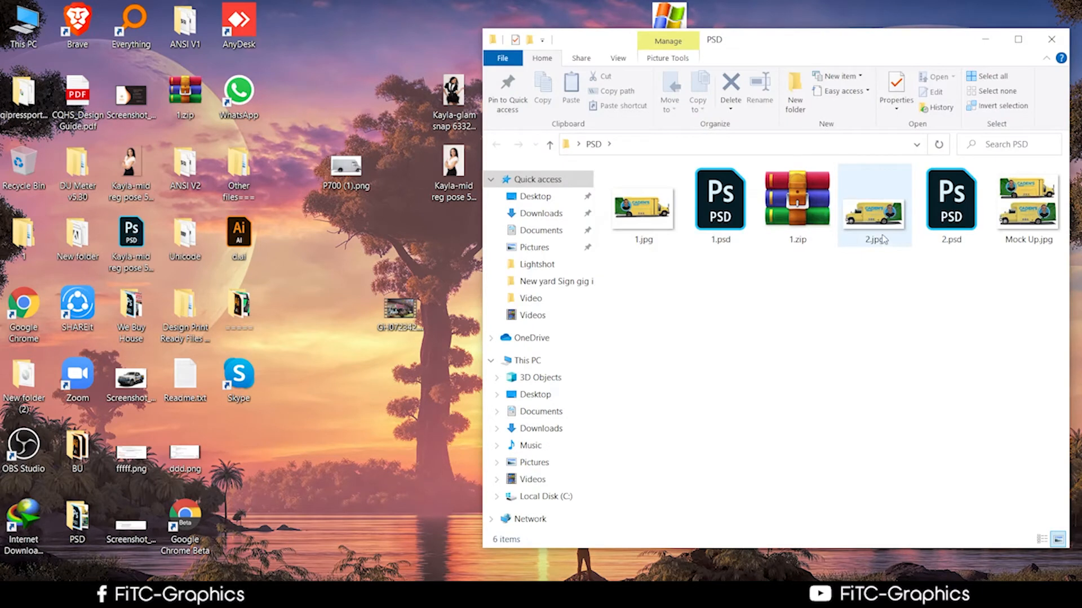
click(883, 239)
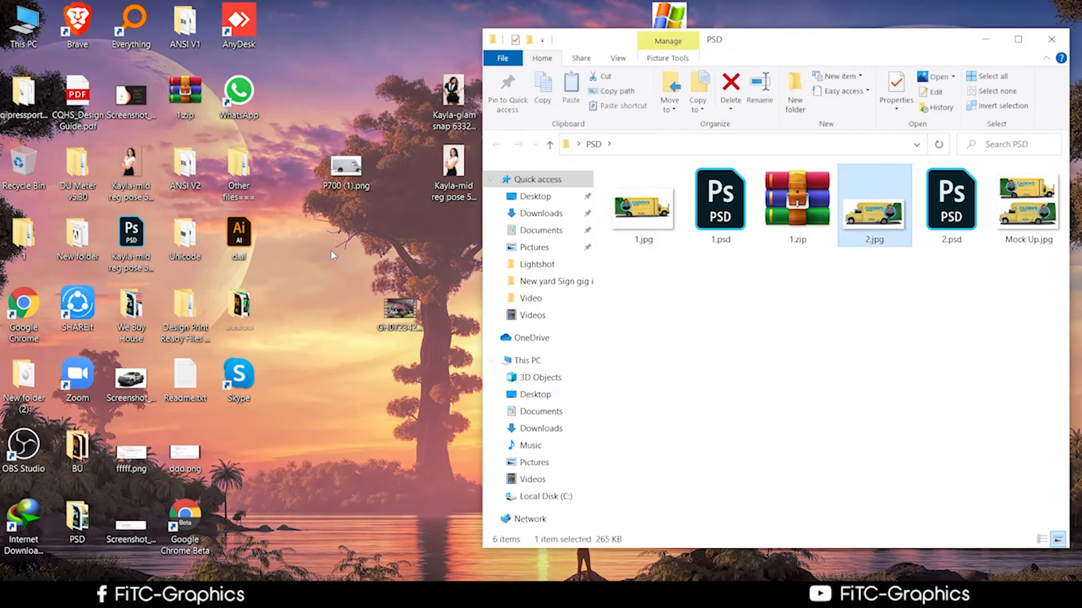
Look through the contents of Local Disk (C:) from This PC and close that window
click(116, 115)
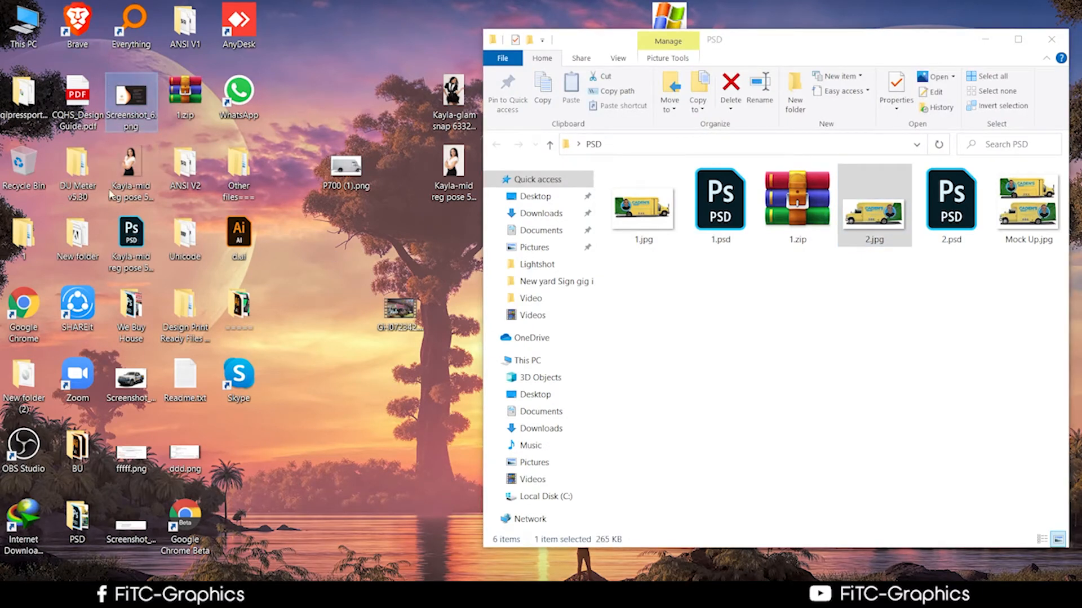
click(295, 539)
click(23, 95)
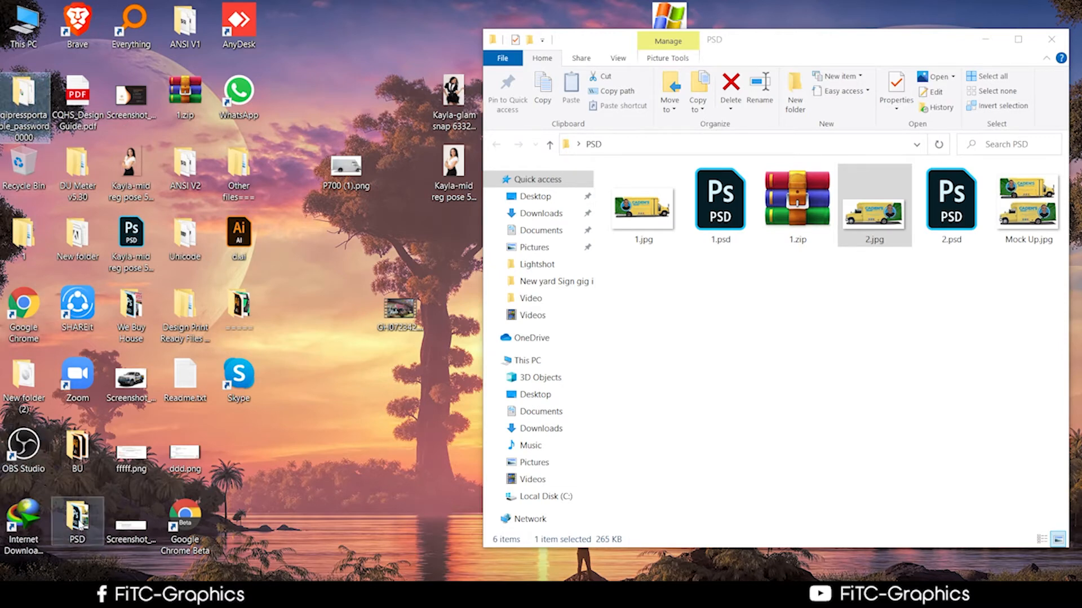
click(37, 25)
double_click(37, 25)
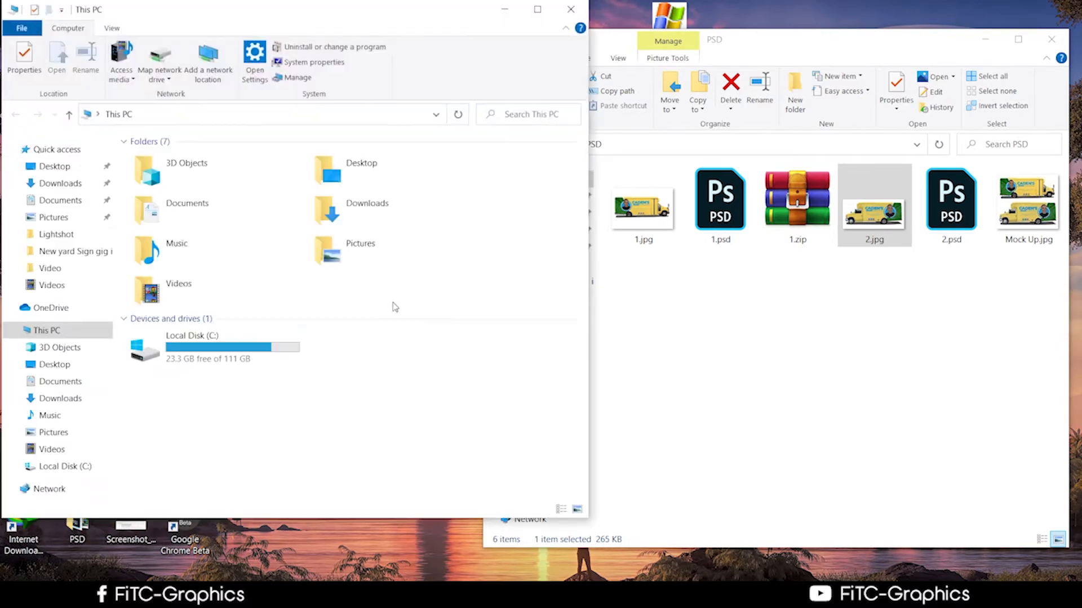
click(250, 360)
double_click(249, 359)
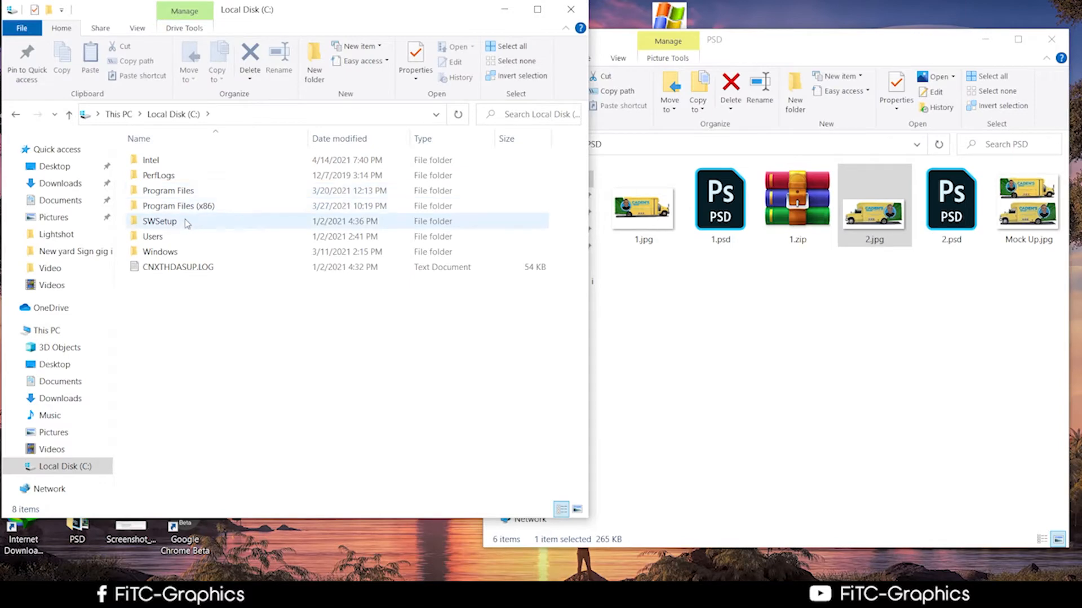
click(570, 10)
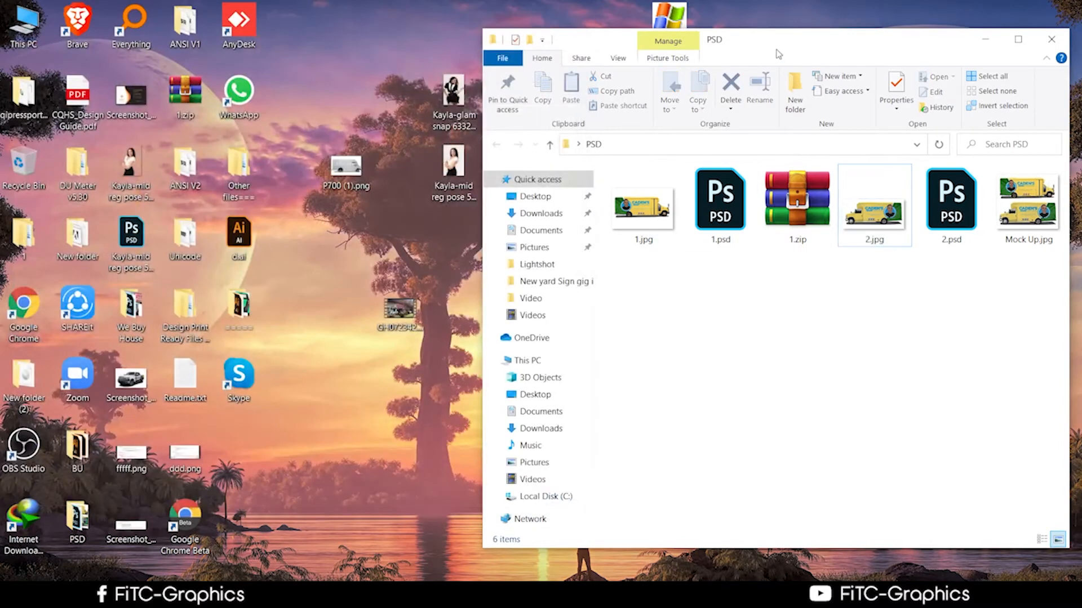
Move the PSD folder window nearer the screen centre and copy the "jpg" extension from the name of 1.jpg
drag(781, 47, 550, 111)
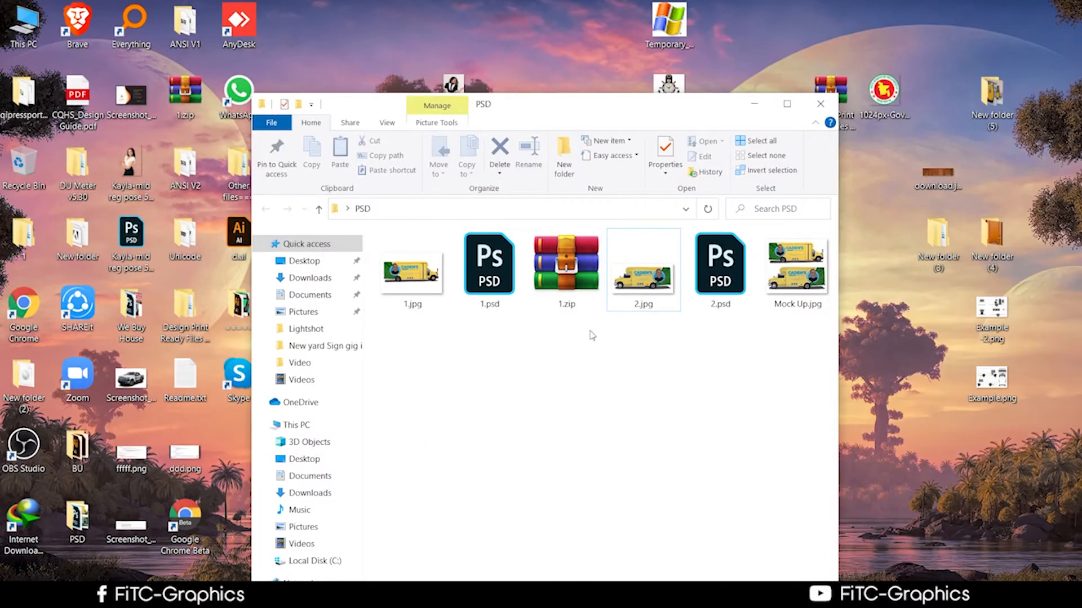
click(410, 304)
right_click(406, 279)
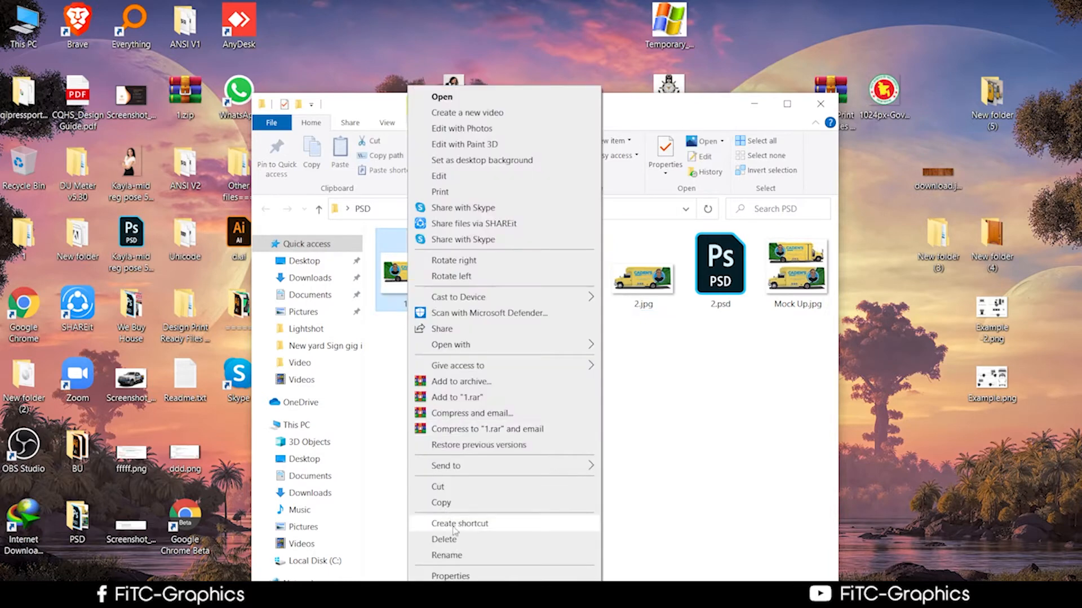
click(448, 555)
drag(423, 305, 412, 304)
right_click(412, 304)
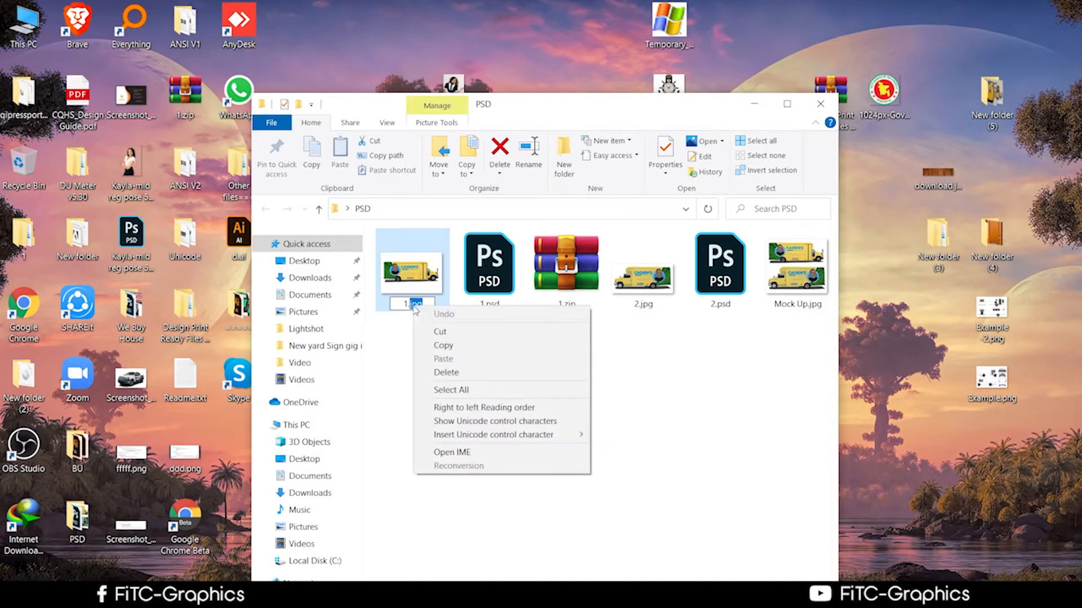
click(439, 345)
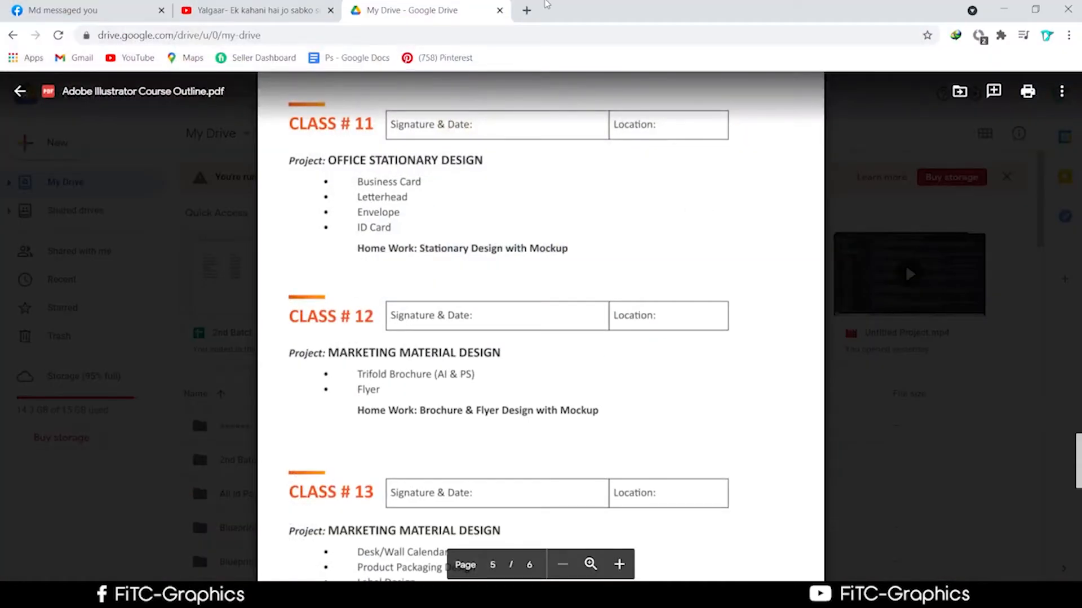
Search the web for "jpeg meaning" in a new Chrome tab, starting from the copied extension
click(527, 10)
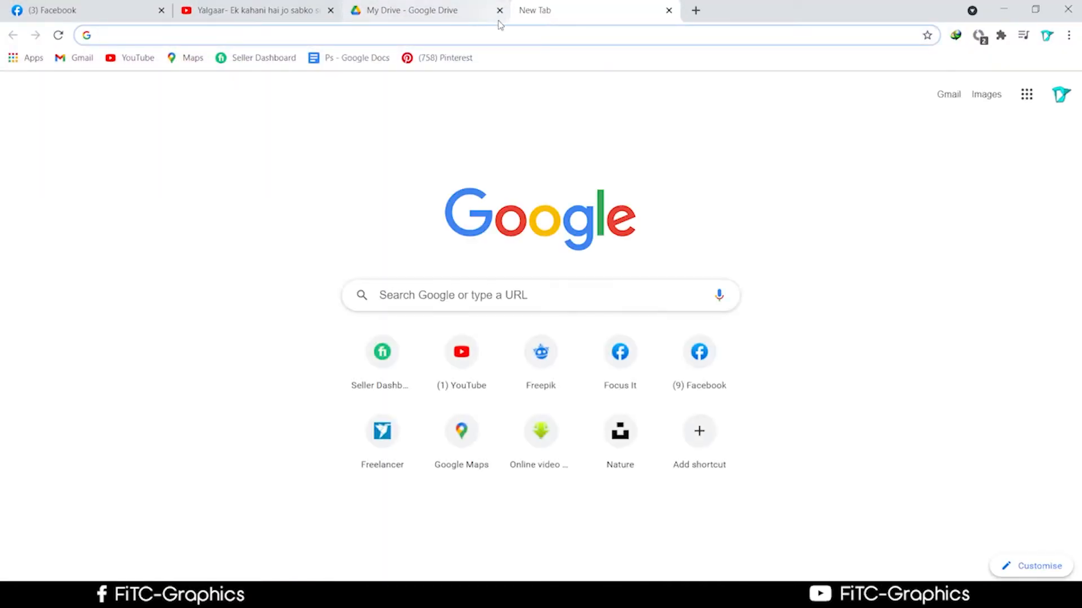
key(ctrl+v)
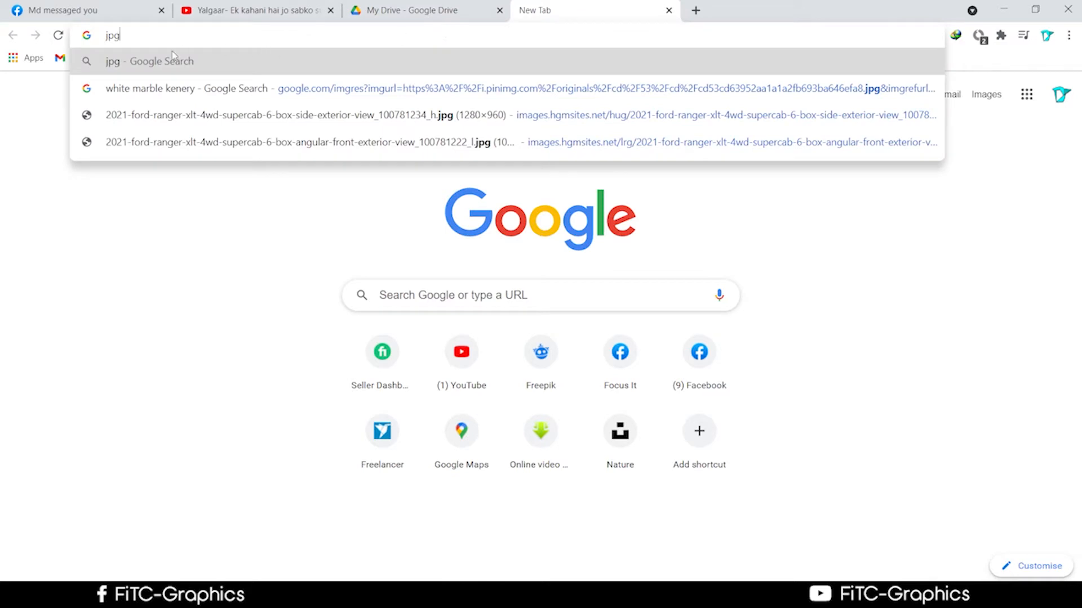
click(111, 36)
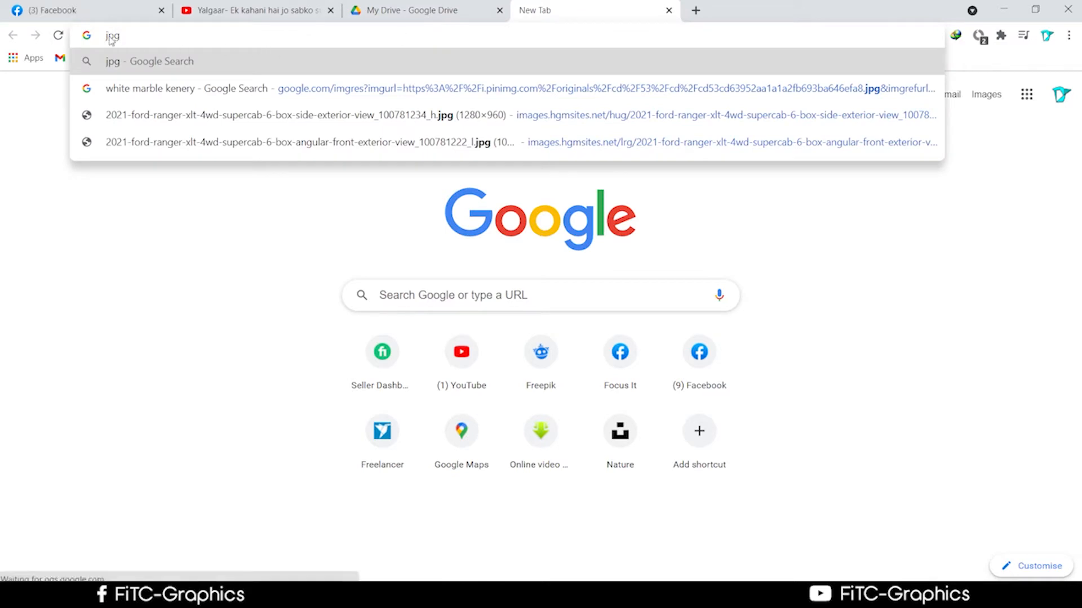
text(e)
key(BackSpace)
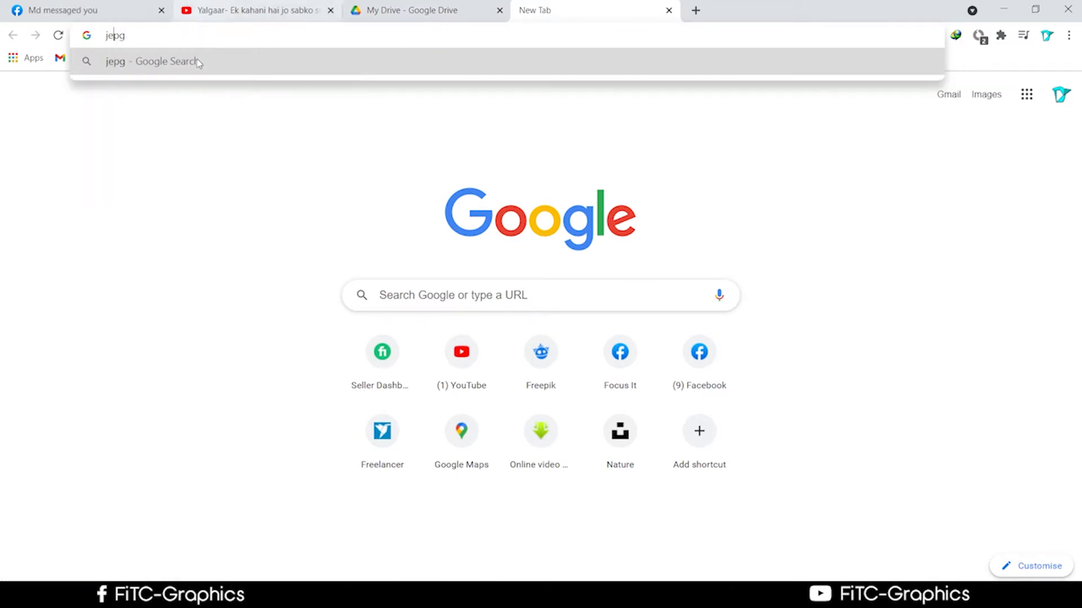
click(117, 43)
text(e)
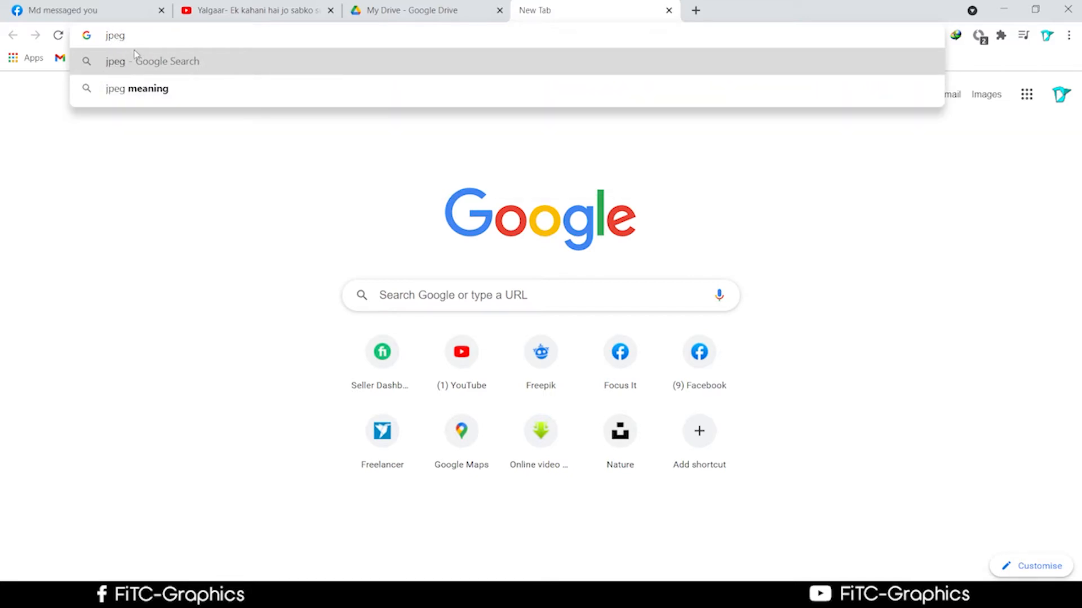
key(Down)
key(Down)
click(189, 88)
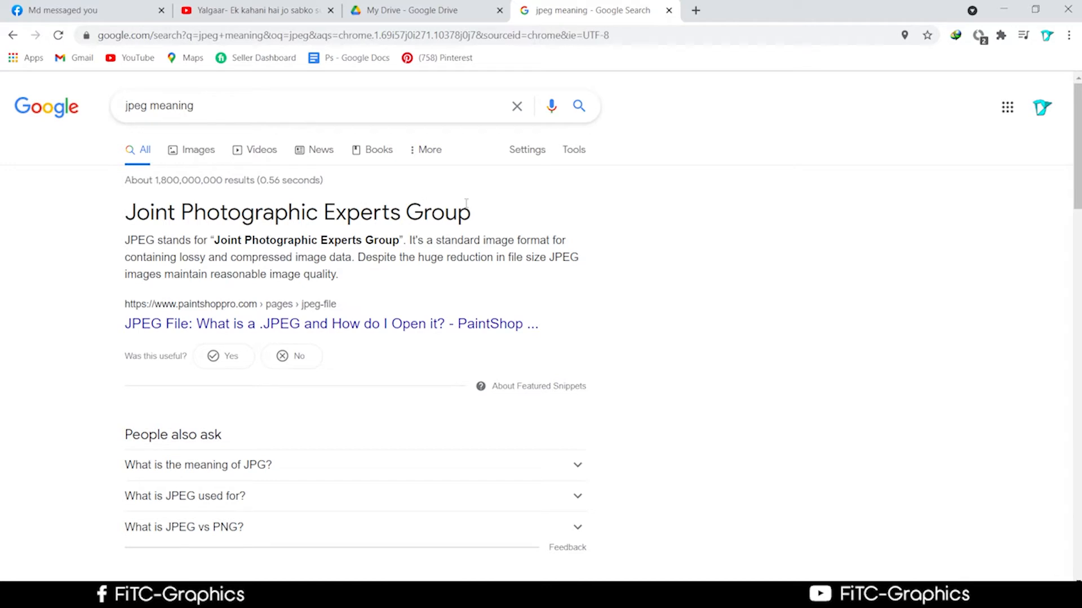
Highlight the JPEG full-form heading in the results, and search the web for "image meaning"
drag(490, 208, 128, 200)
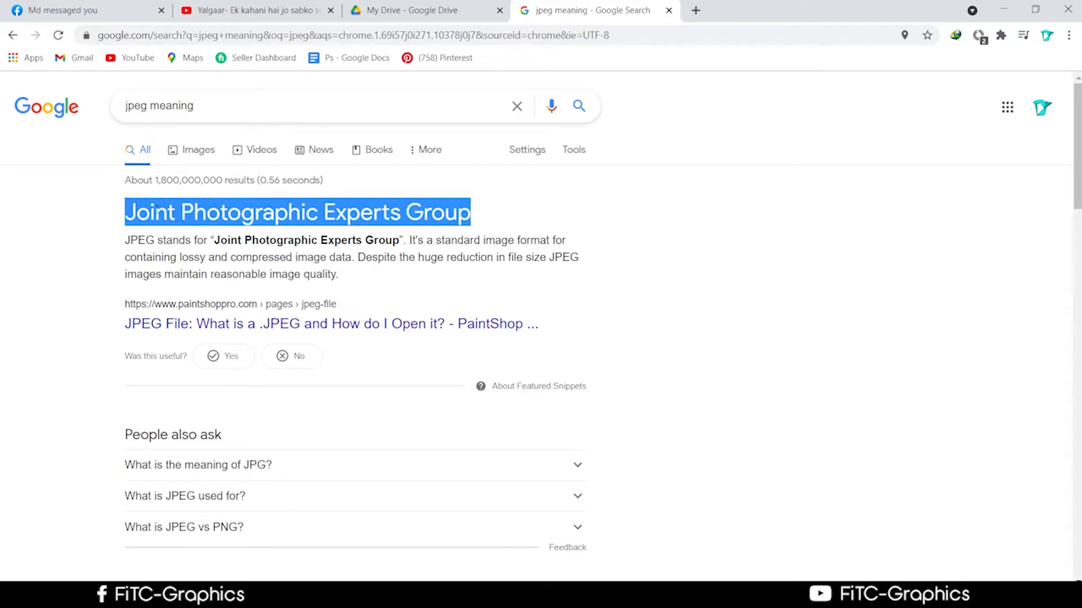
click(211, 214)
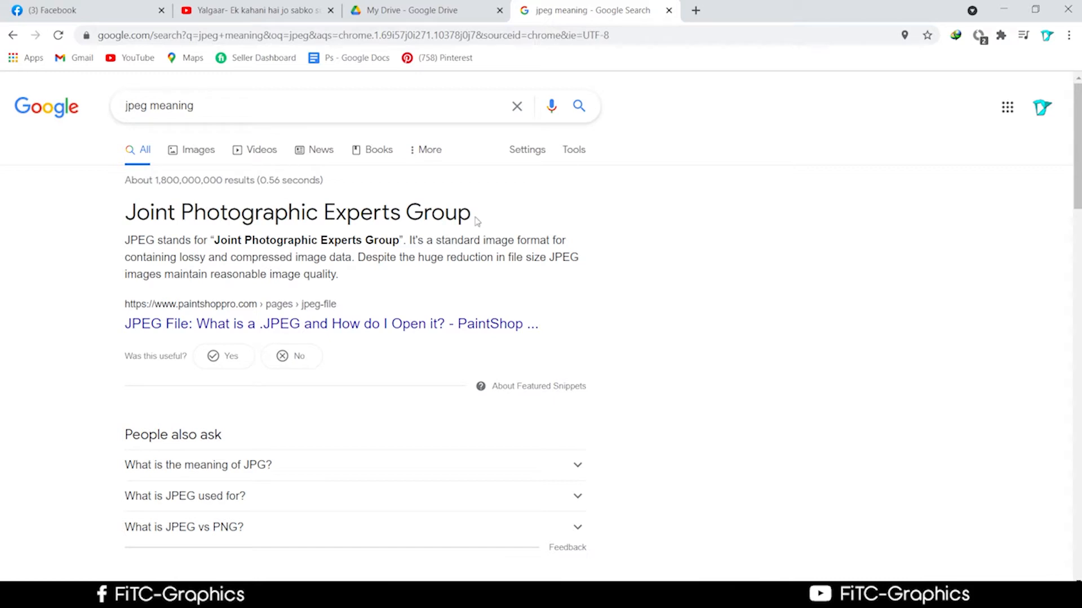
double_click(147, 107)
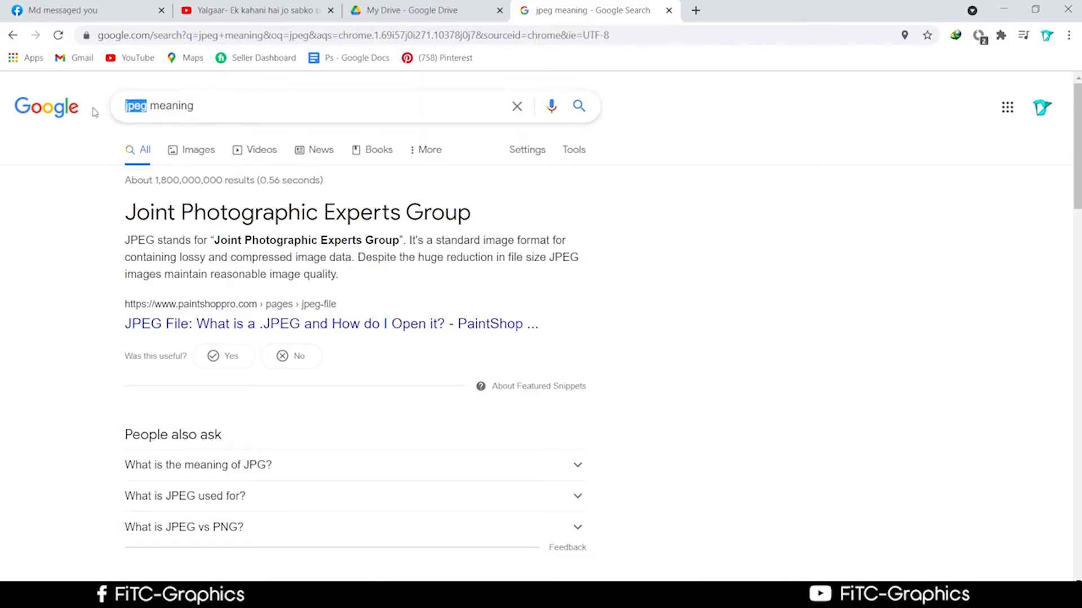
key(BackSpace)
text(image)
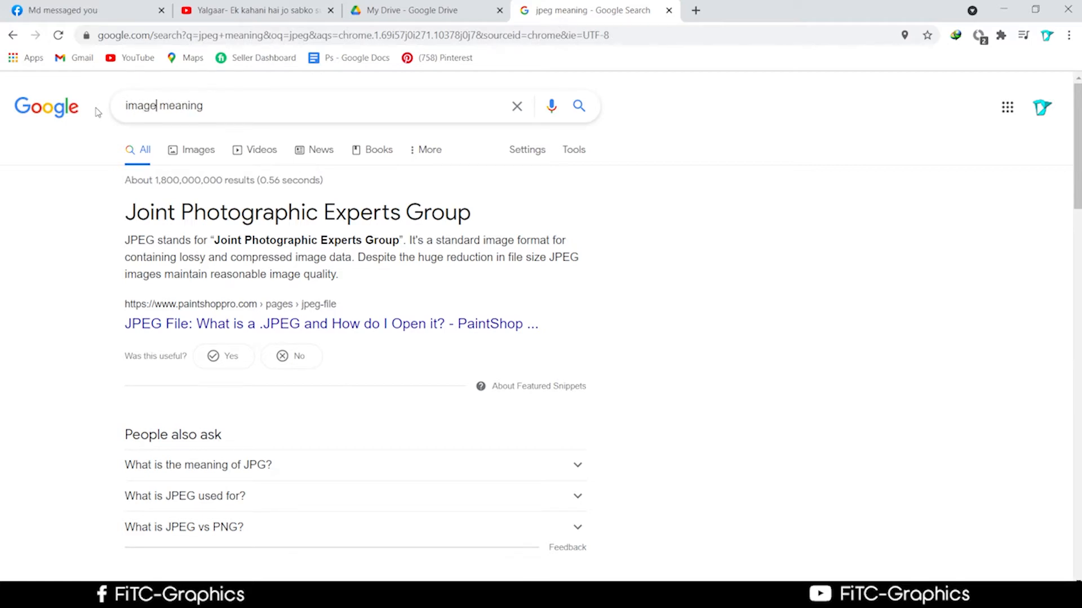
key(Return)
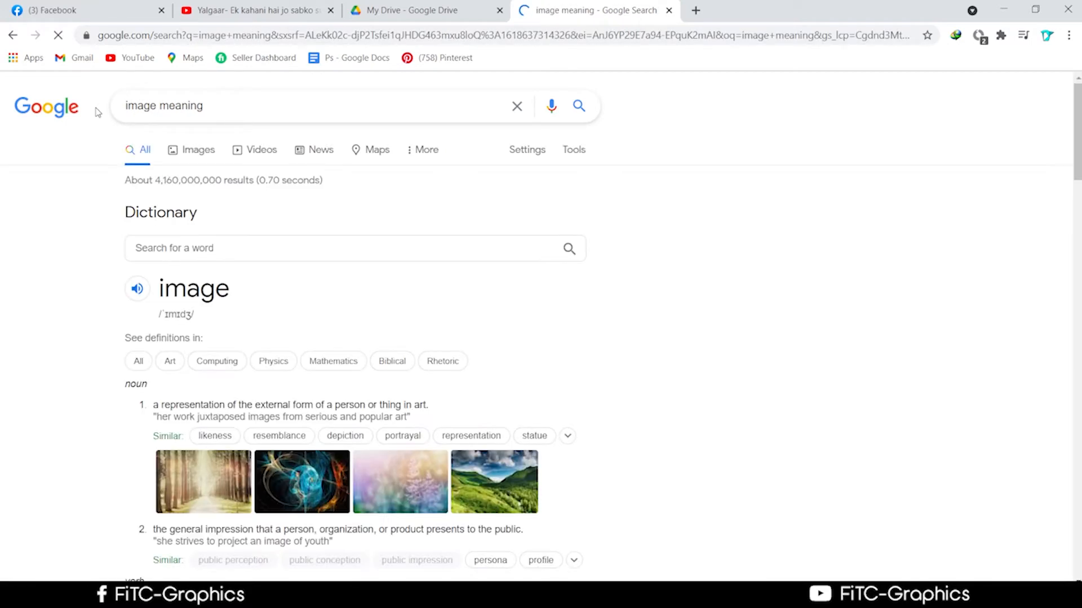
Read the dictionary definitions of image and expand the related question "Whats does image mean?"
scroll(404, 350, down, 1)
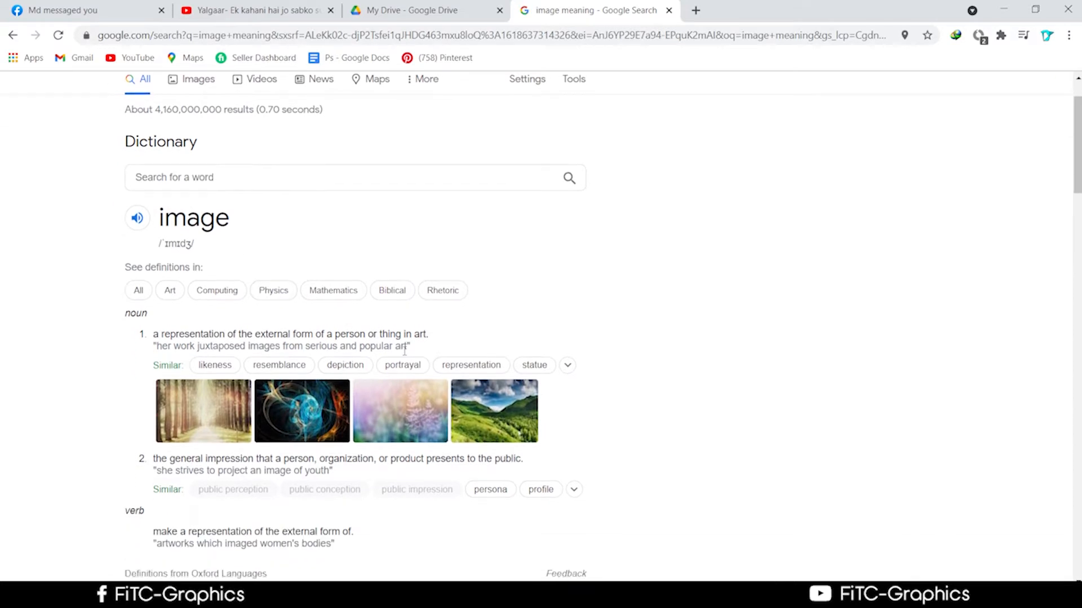
scroll(404, 350, down, 1)
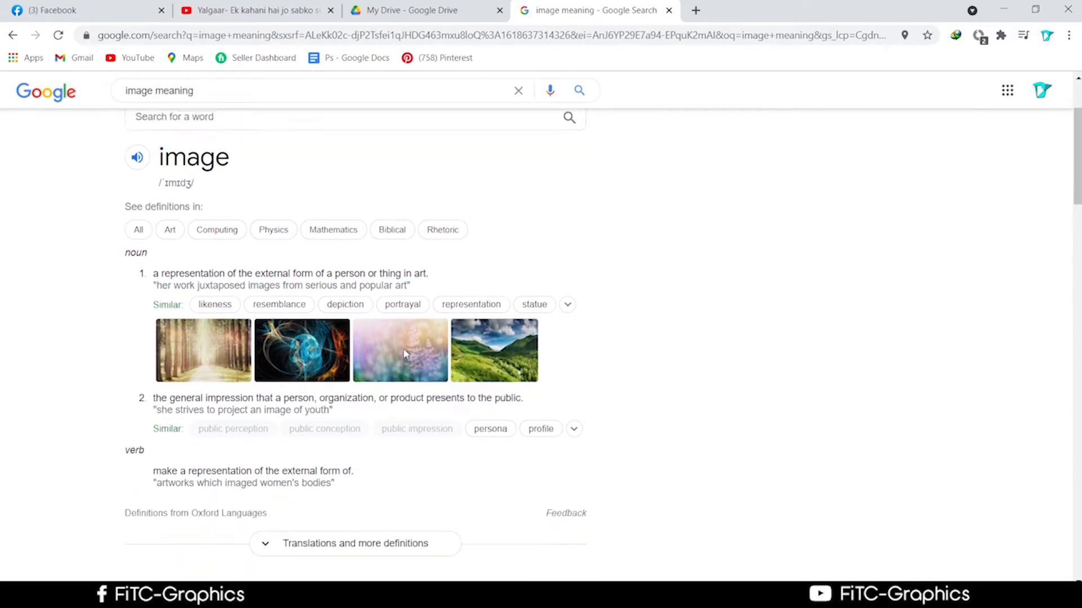
scroll(403, 350, down, 1)
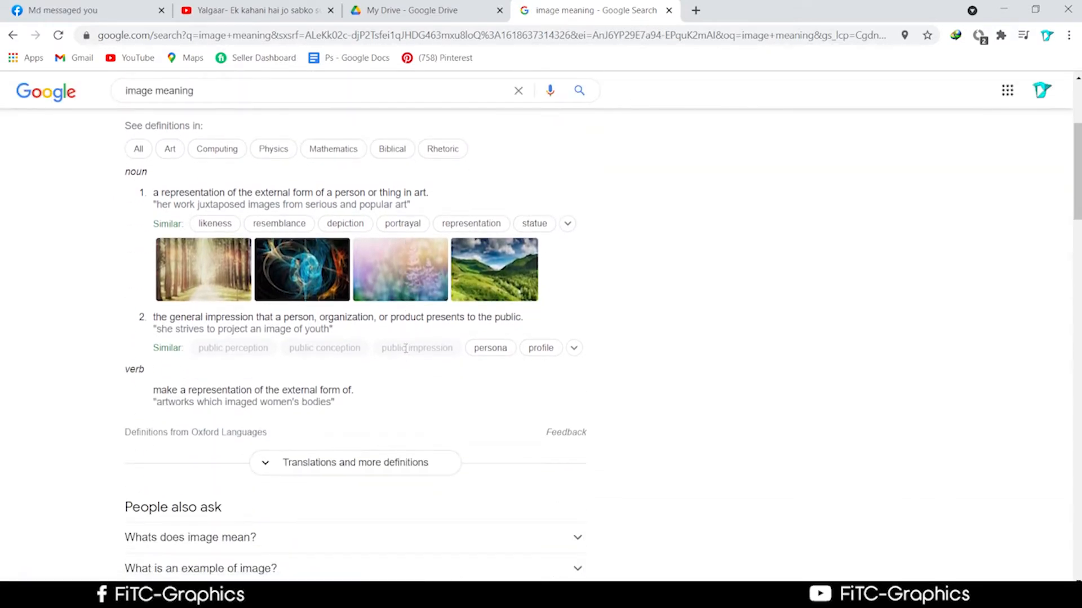
scroll(404, 350, down, 2)
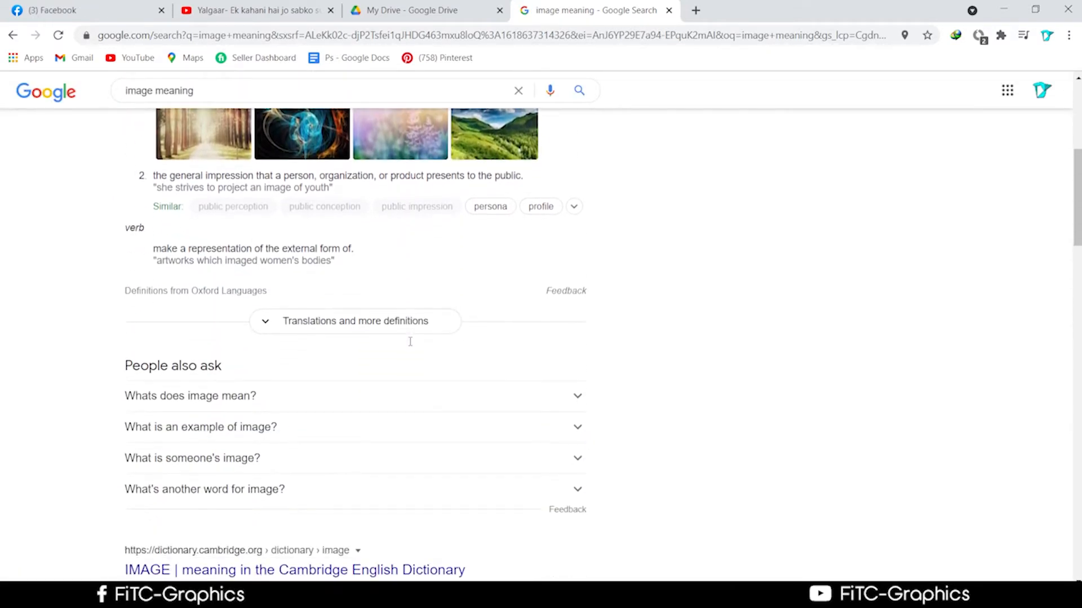
click(282, 398)
scroll(533, 405, down, 2)
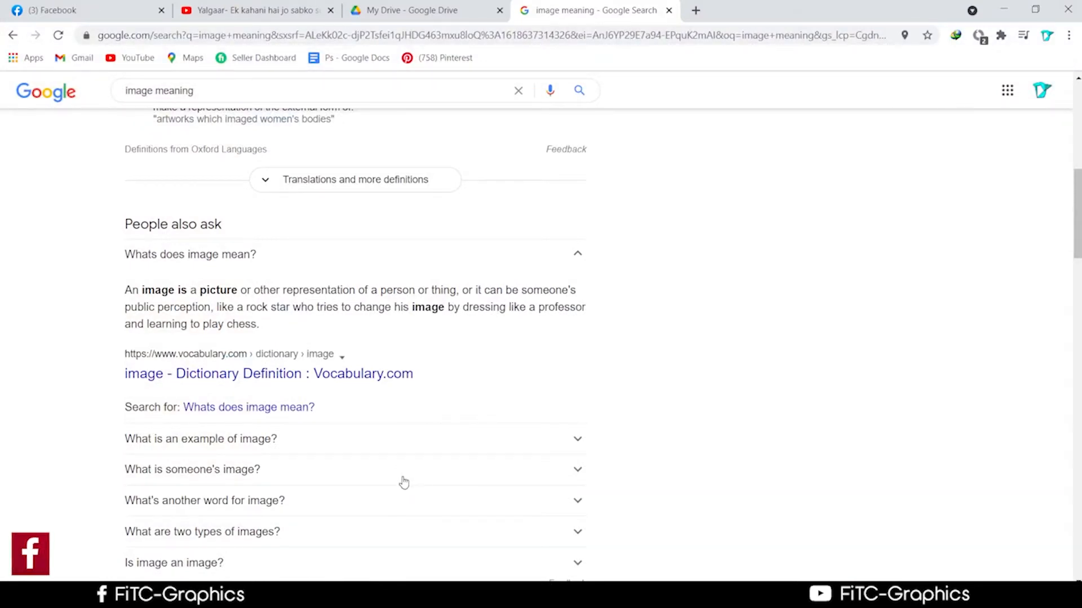
Open Google Meet from the Google apps and start an instant meeting
click(1042, 91)
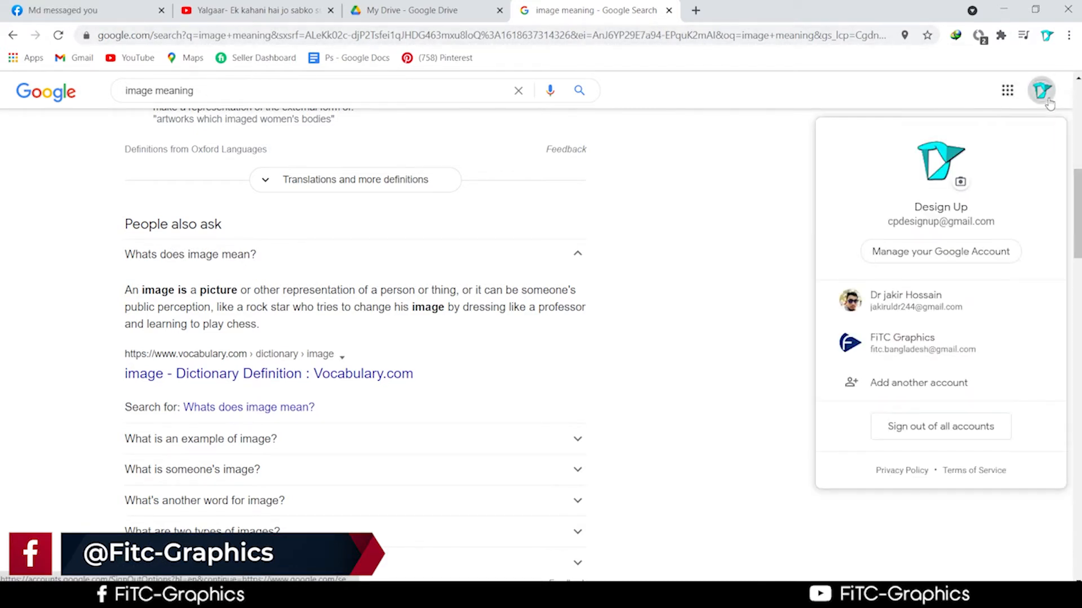
click(1007, 92)
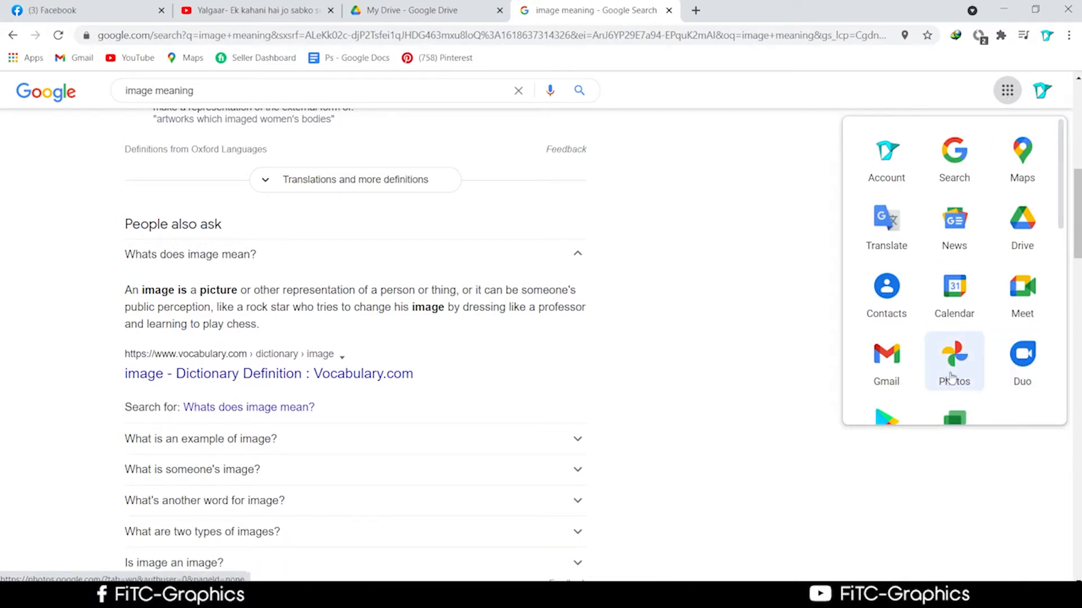
click(1022, 297)
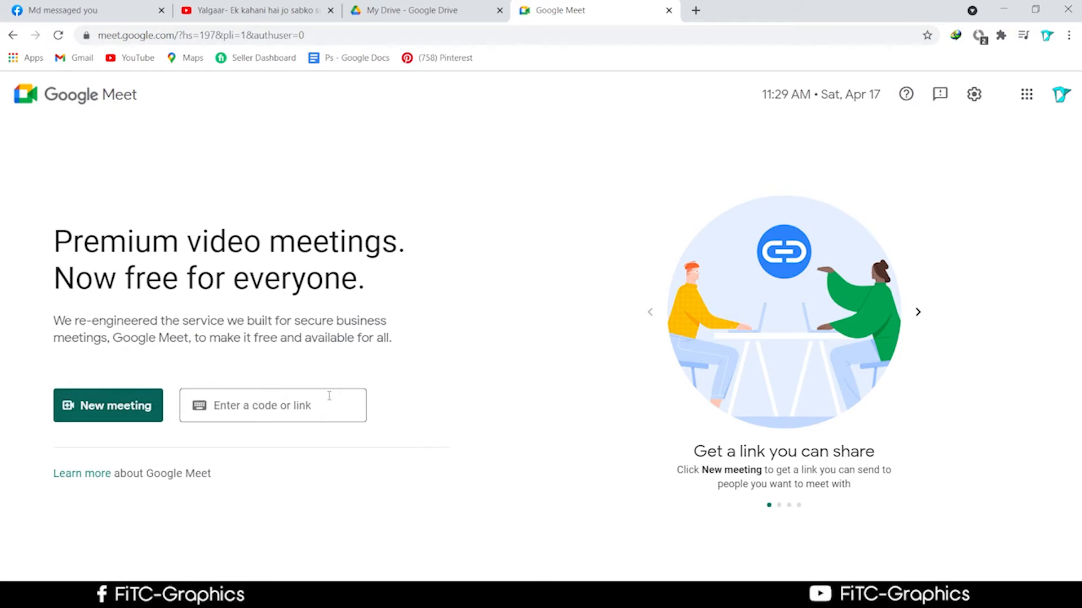
click(127, 416)
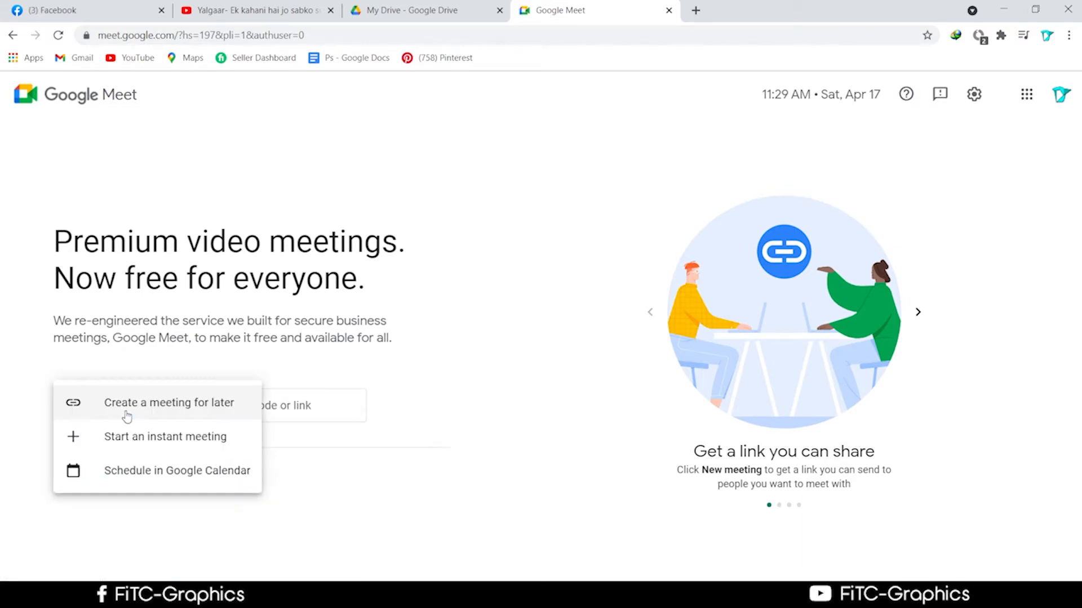
click(182, 443)
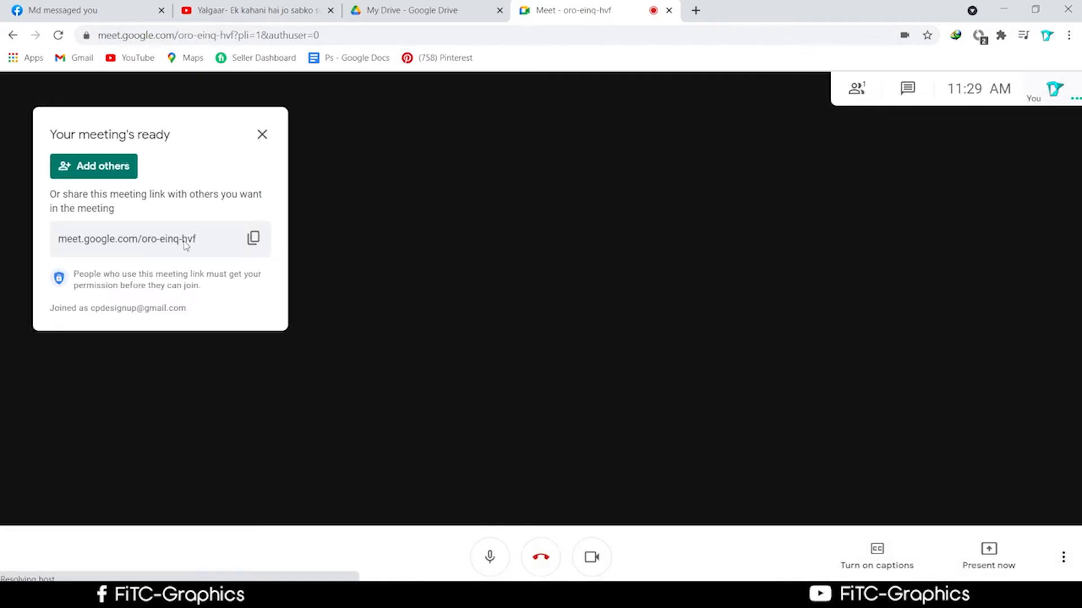
Copy the meeting link and send it to a contact in the blue Facebook chat
click(186, 243)
click(100, 12)
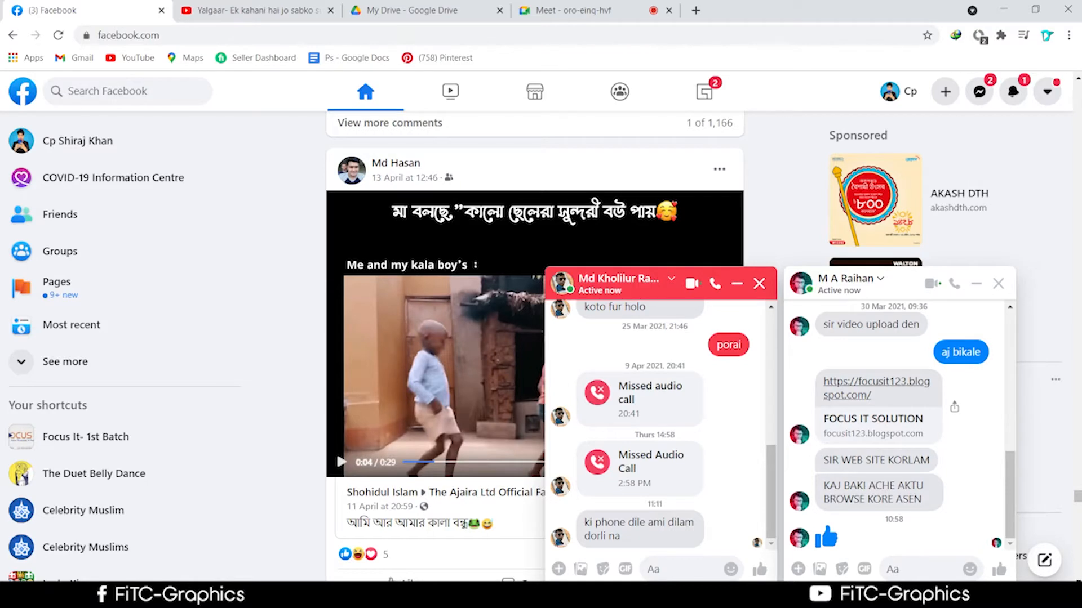
right_click(912, 573)
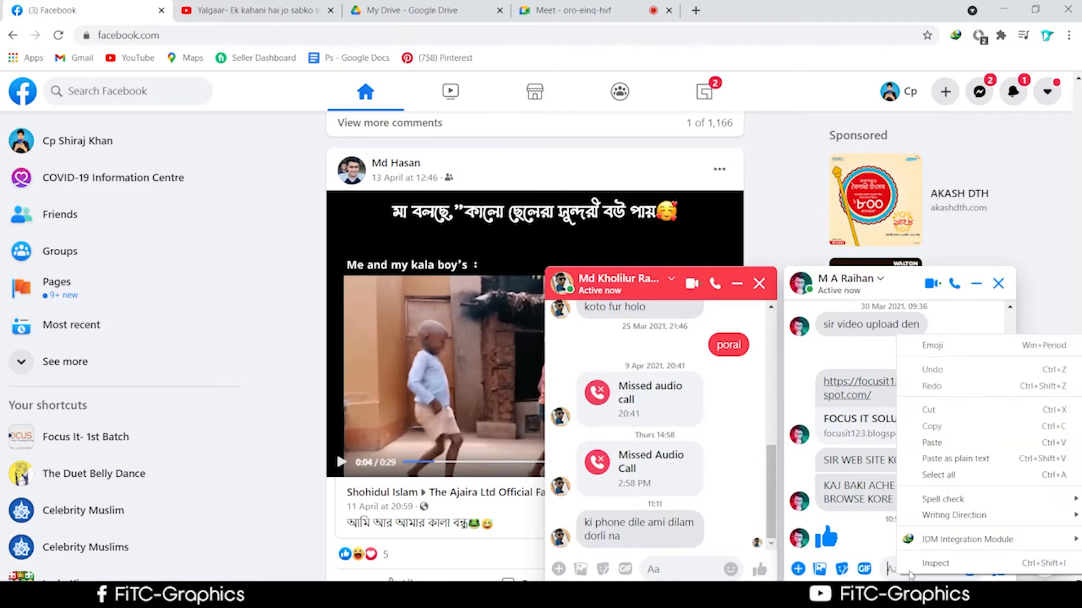
click(935, 441)
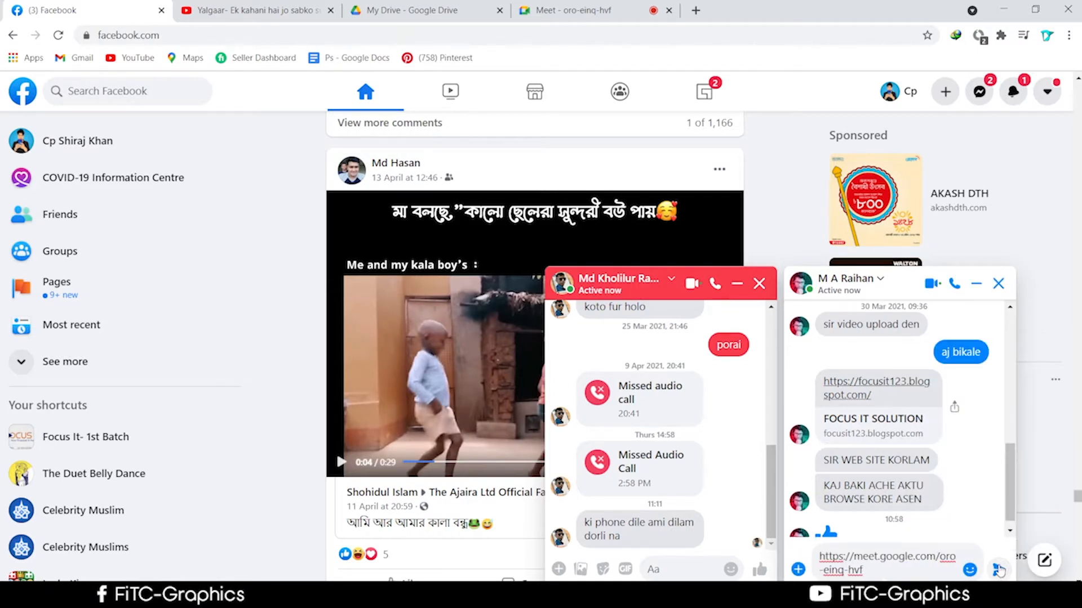
click(999, 569)
Check the meeting, the course outline in Google Drive and the Facebook chat with the shared link
click(576, 9)
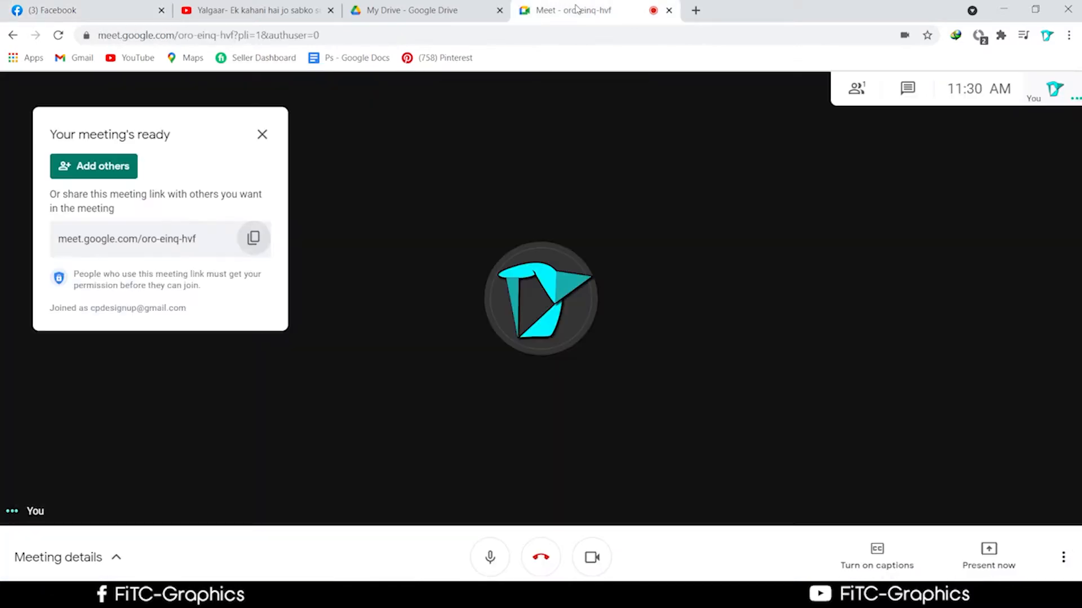
click(424, 10)
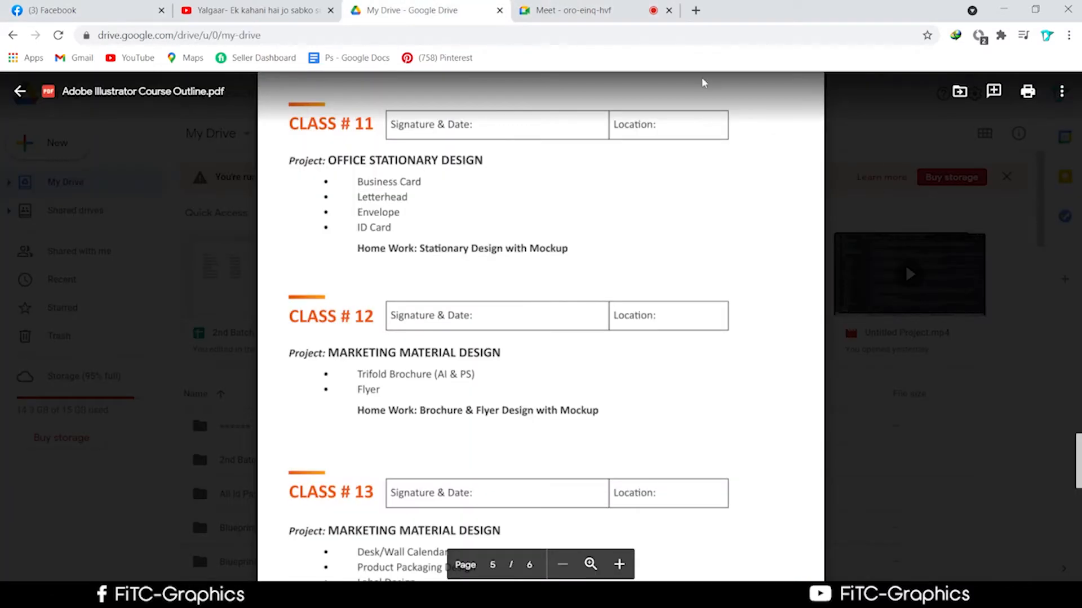
click(101, 10)
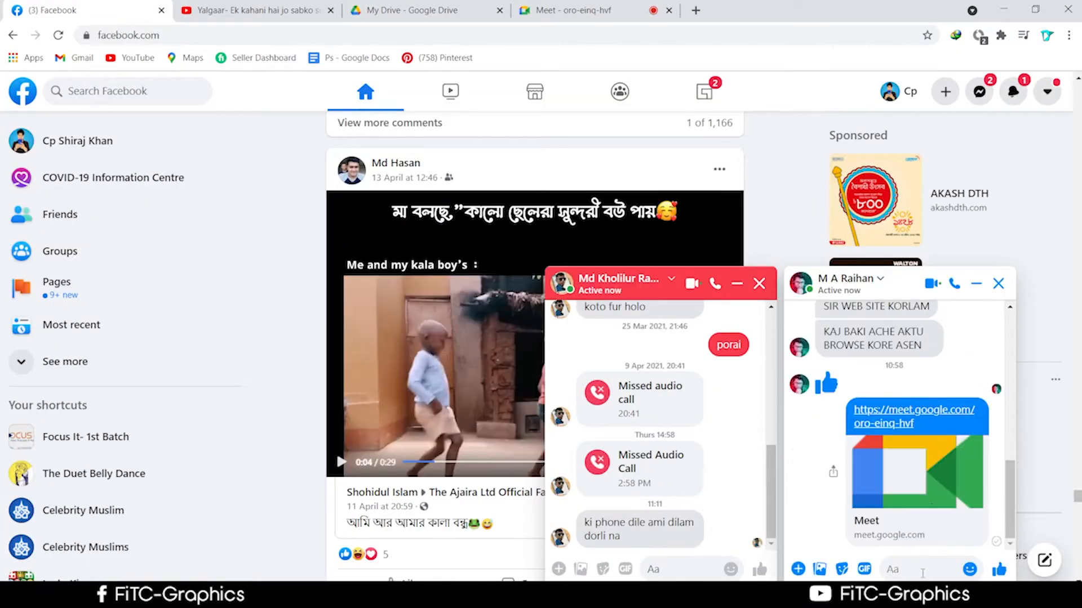
Return to the Meet call in the maximized browser window and present the entire screen
double_click(773, 5)
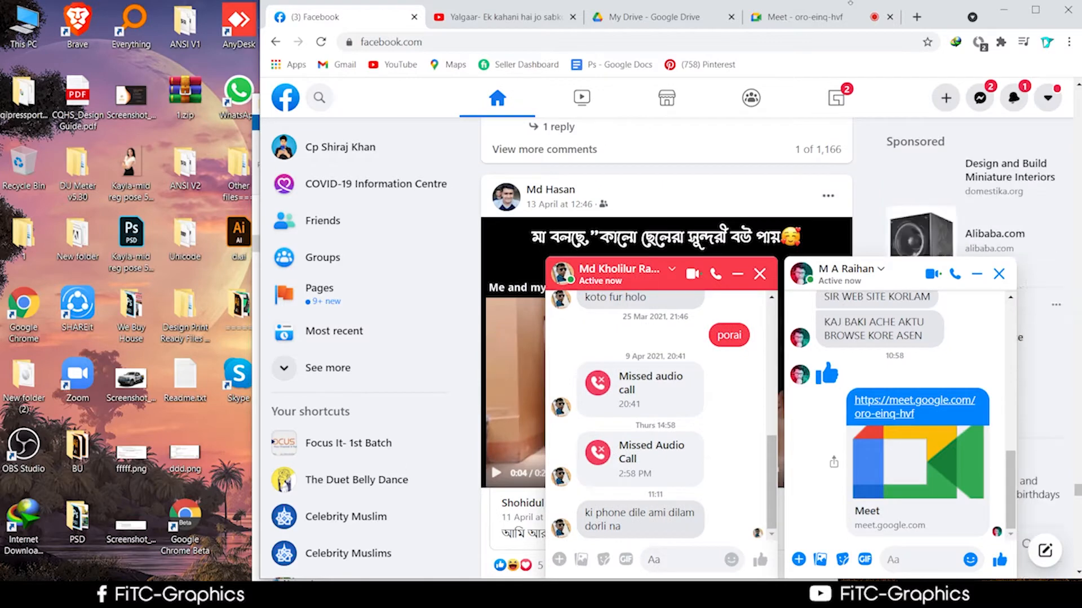
click(804, 15)
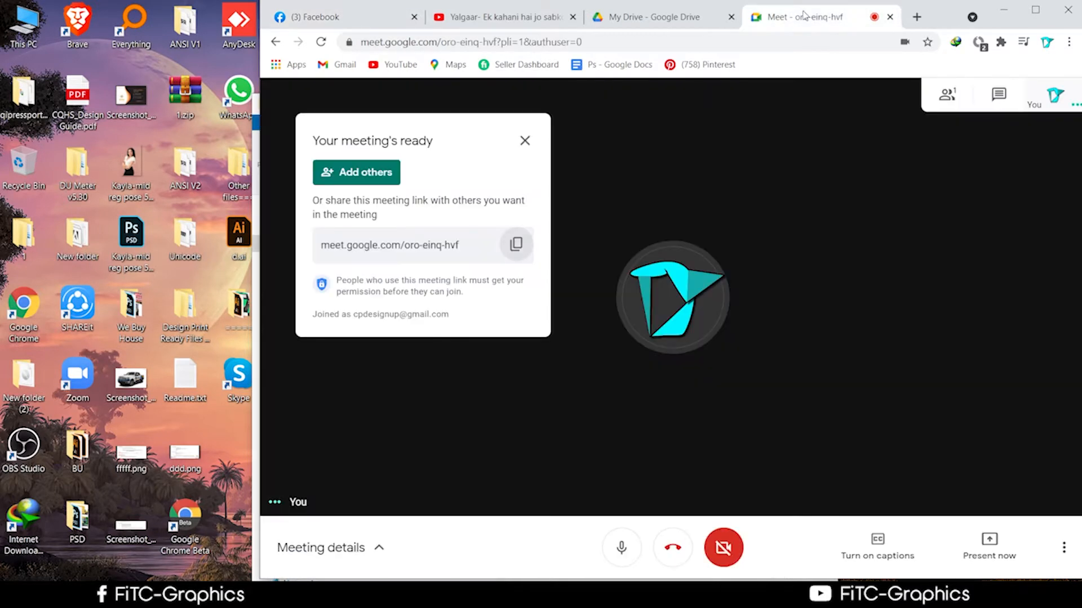
drag(940, 9, 731, 0)
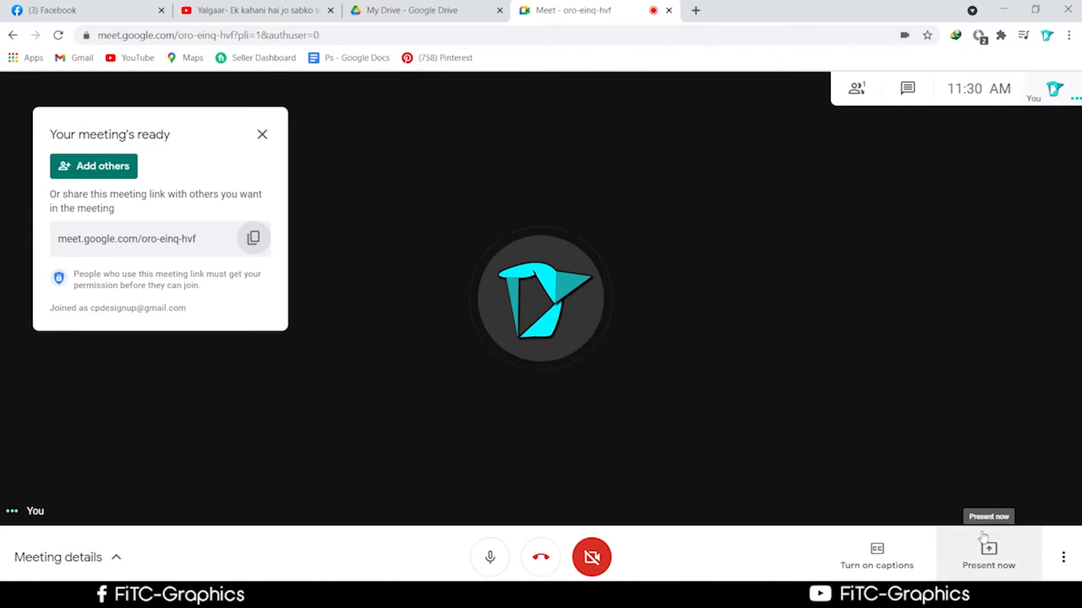
click(991, 565)
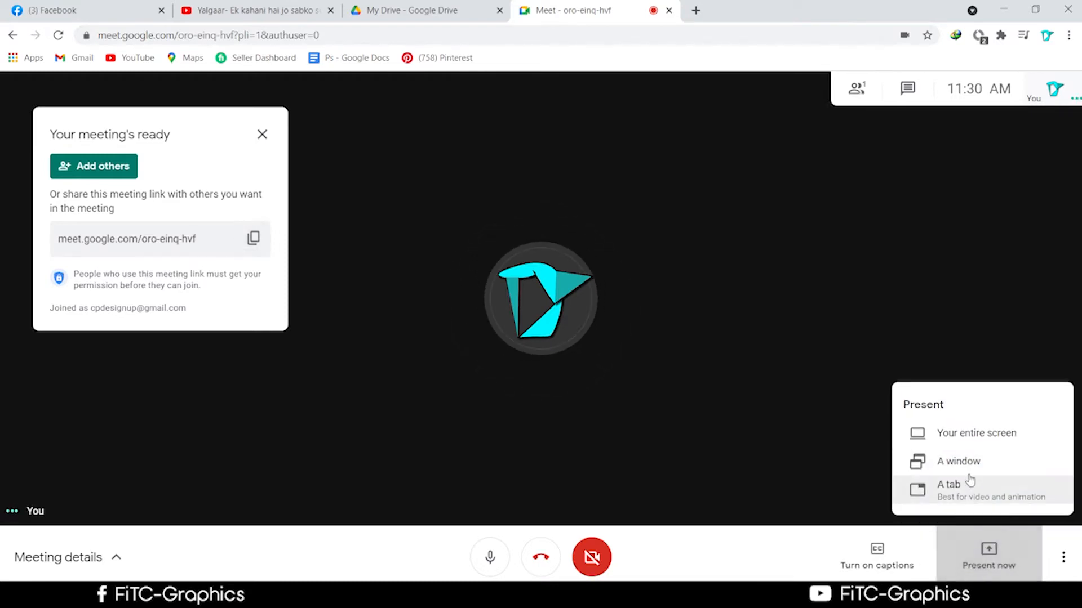
click(992, 442)
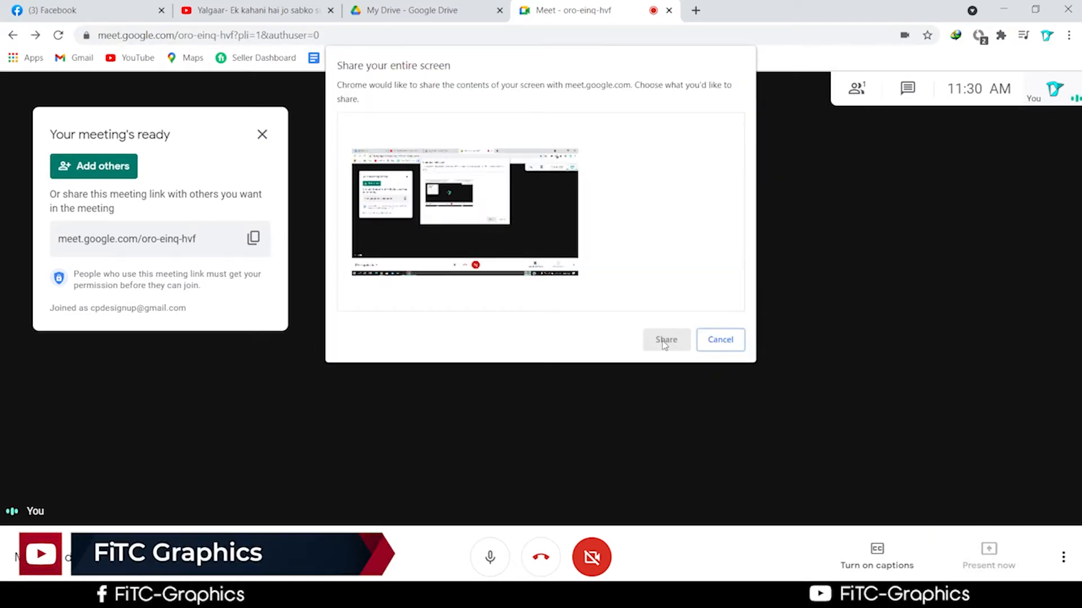
click(674, 342)
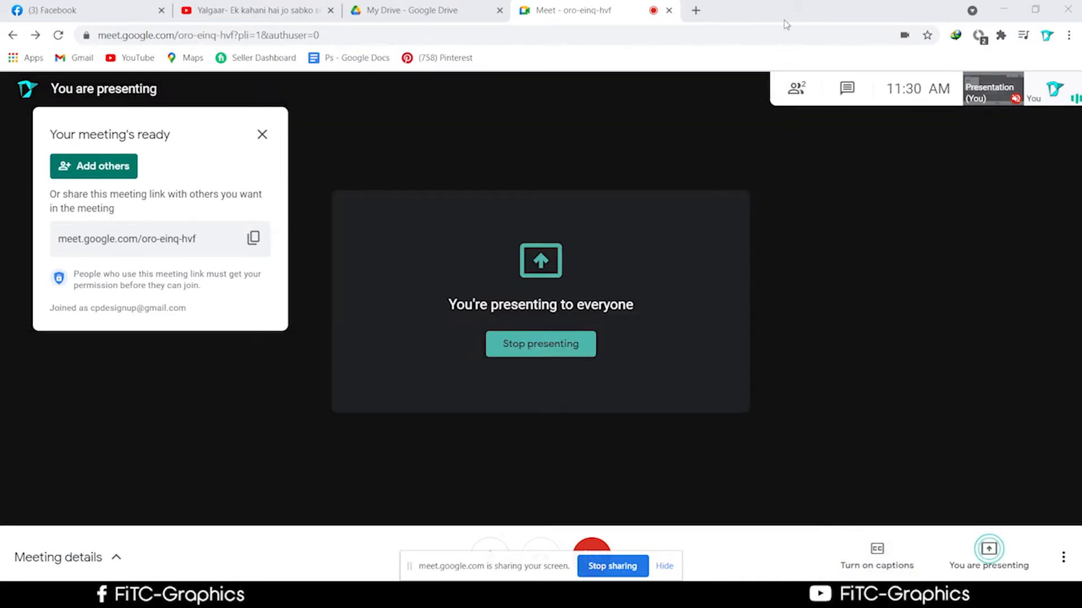
Look at the Facebook chat during the presentation and show the meeting's participant list
drag(794, 15, 96, 4)
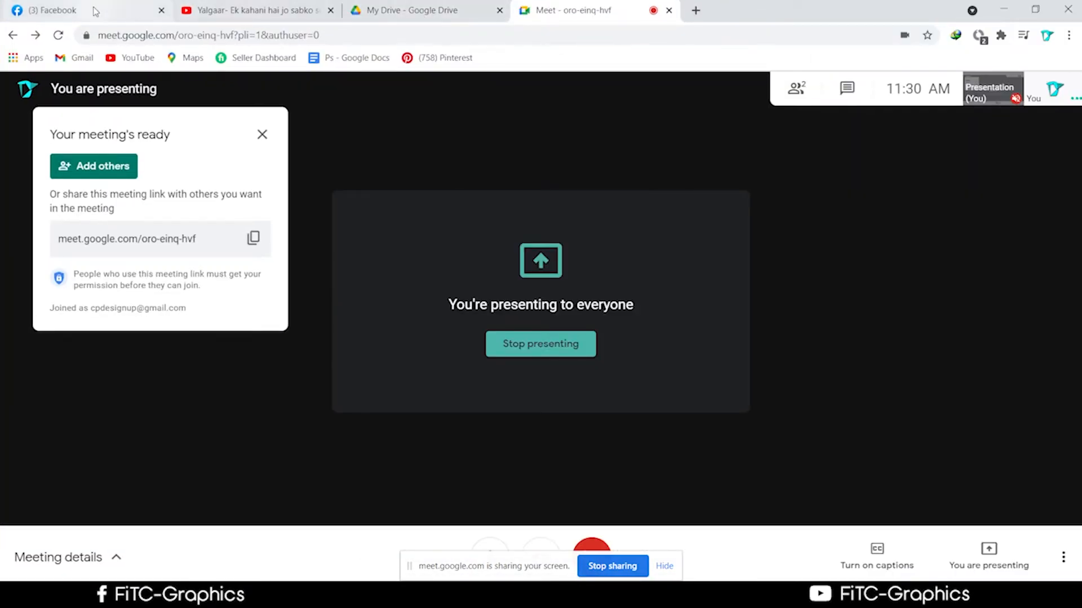
click(96, 11)
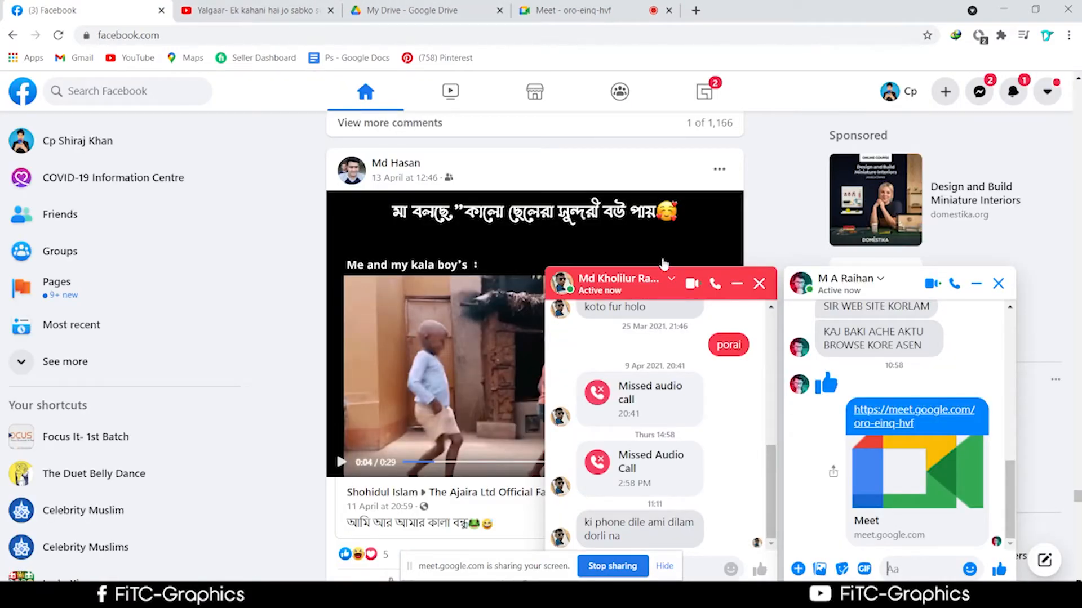
click(556, 11)
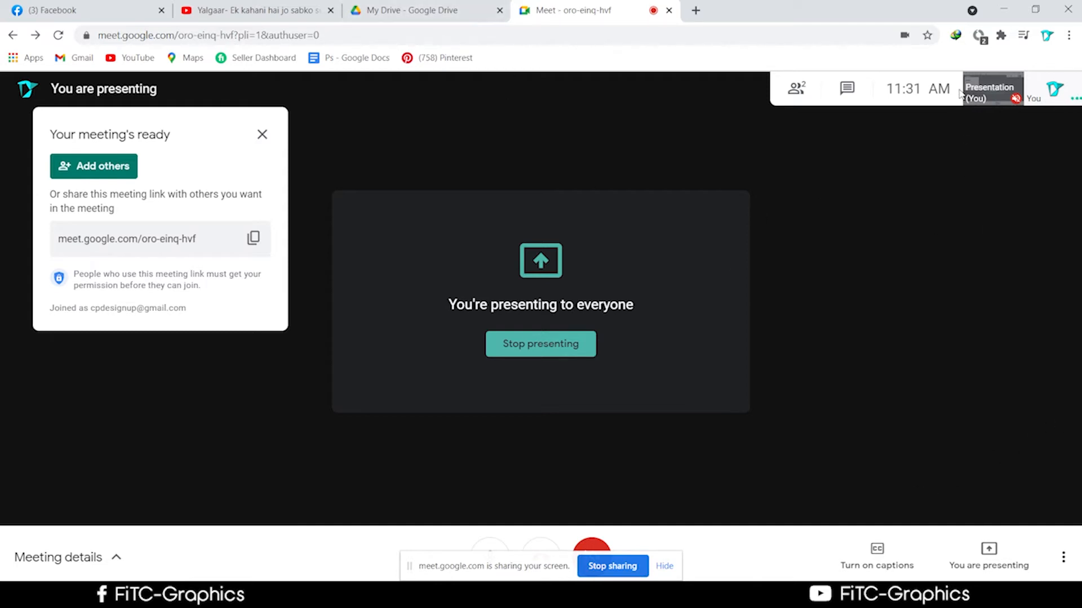
click(794, 91)
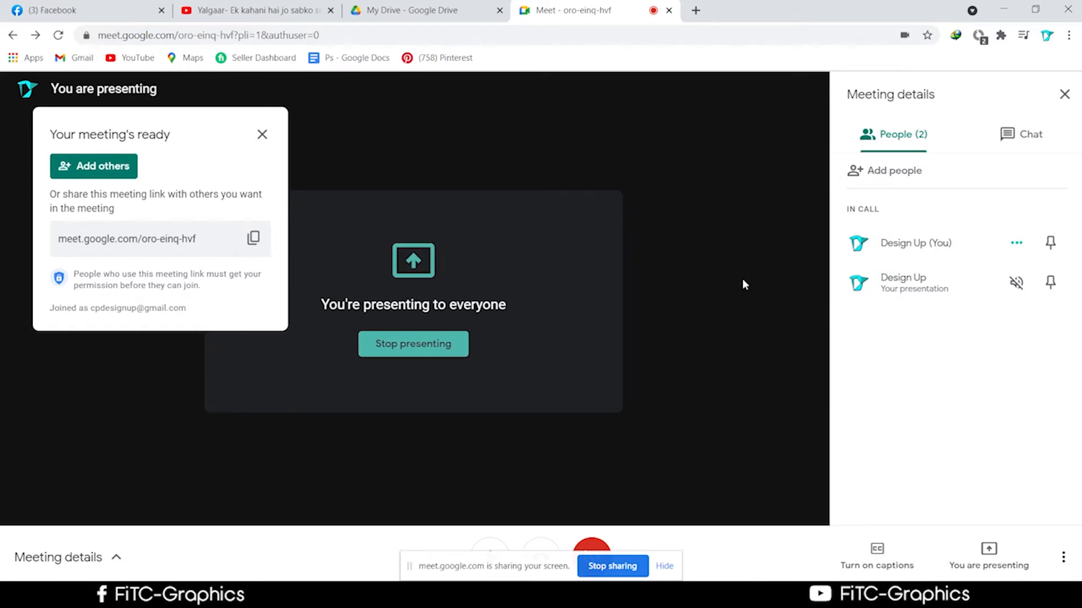
Look over the Facebook, Google Drive and Meet pages, and minimize the browser to reveal the PSD folder
click(85, 11)
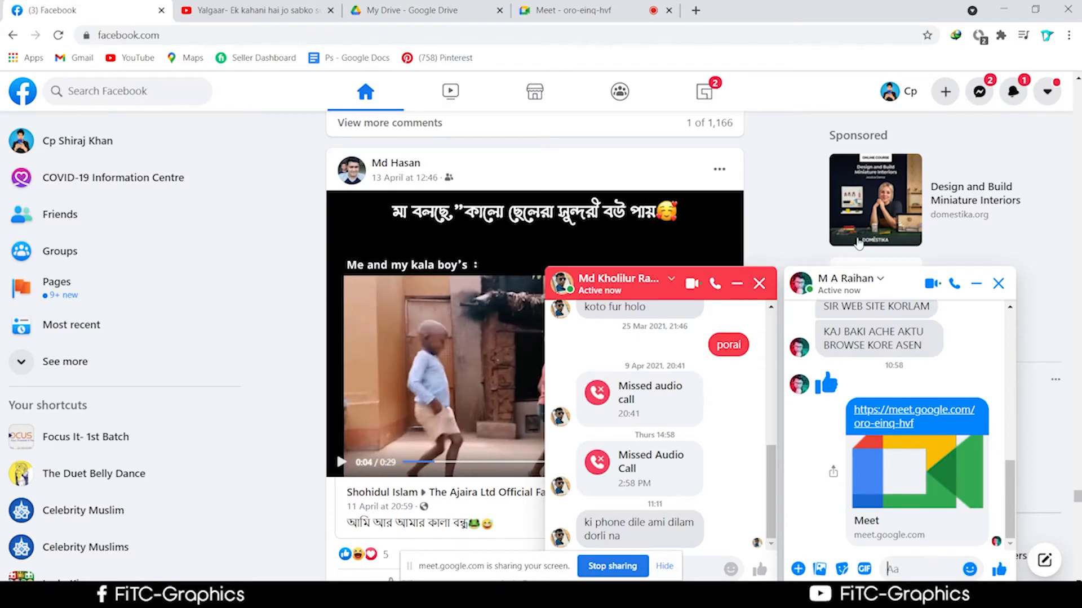
click(539, 12)
click(398, 14)
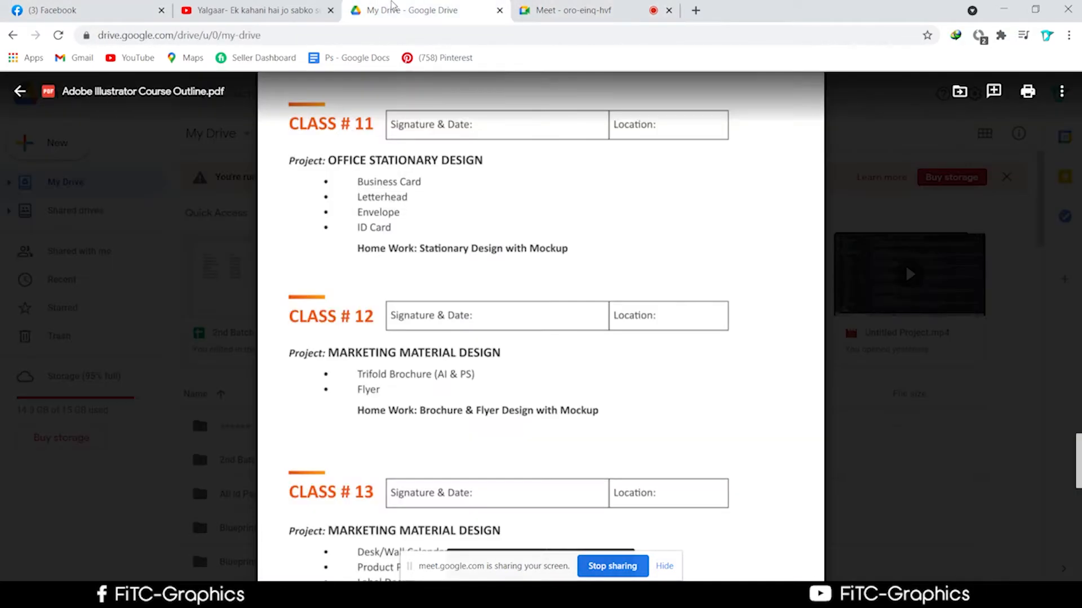
click(614, 10)
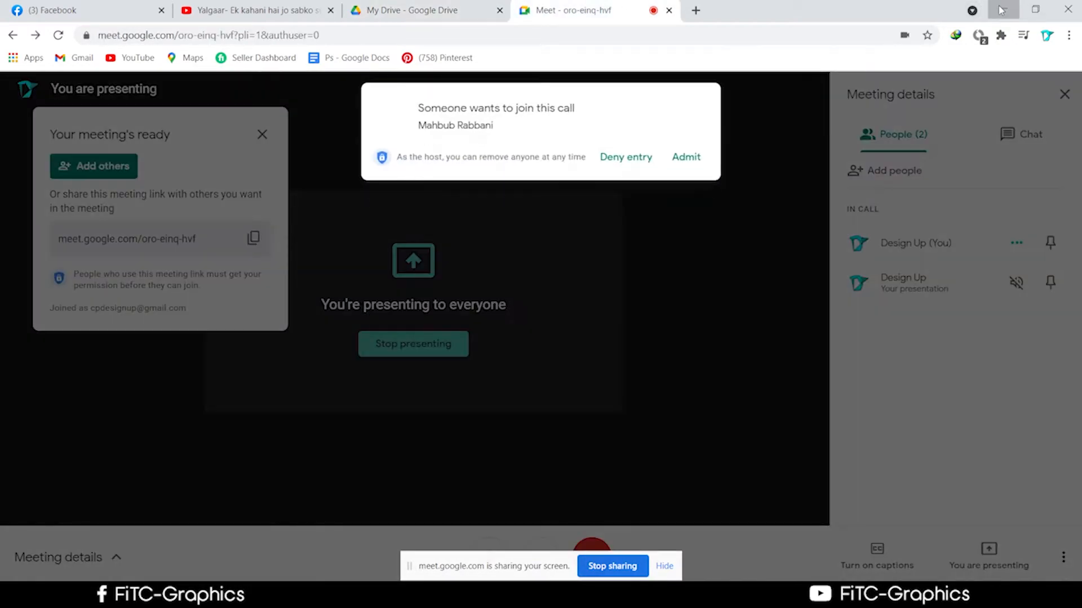
click(1003, 9)
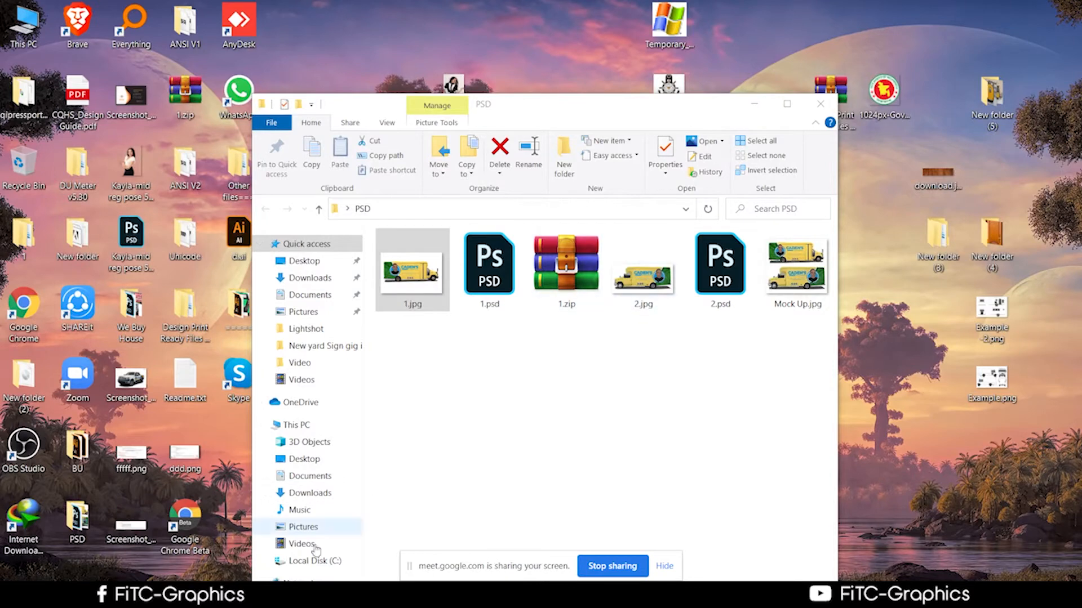
Admit the waiting participant to the Meet call, and minimize the browser to show the PSD folder
click(210, 562)
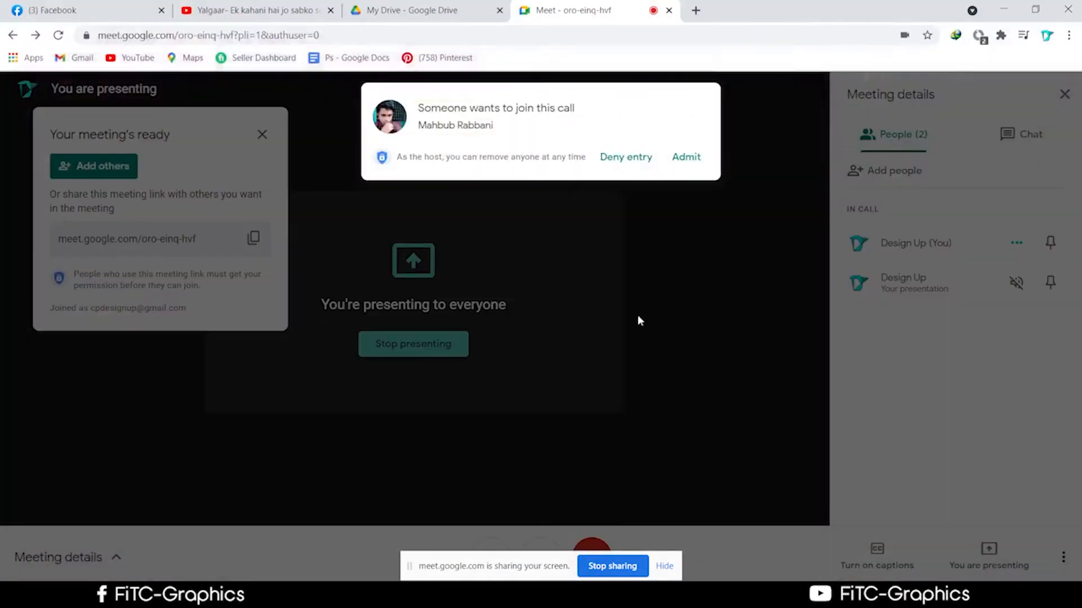
click(685, 158)
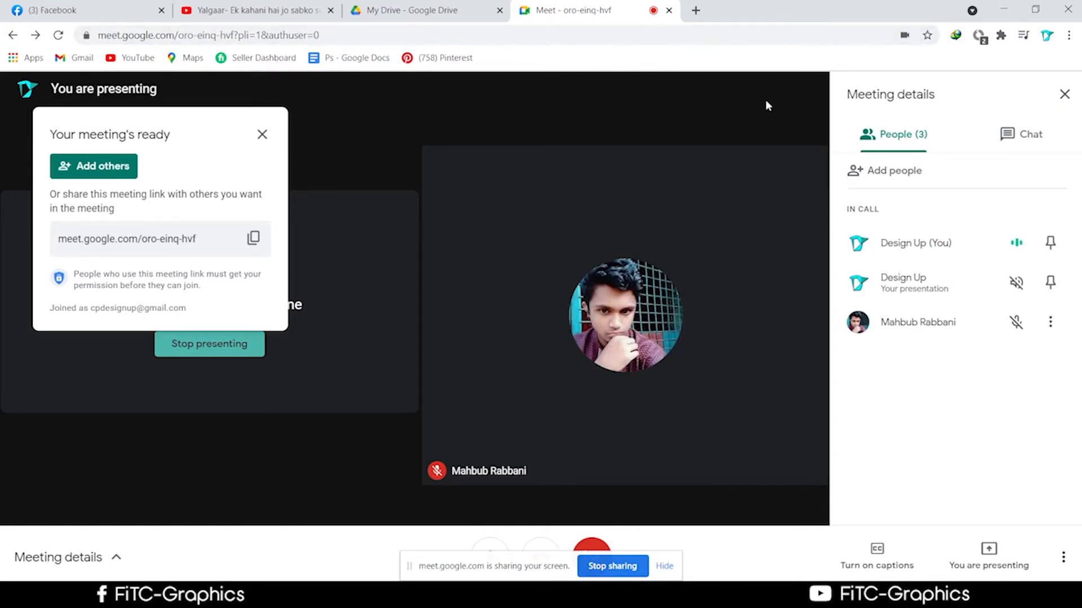
click(84, 10)
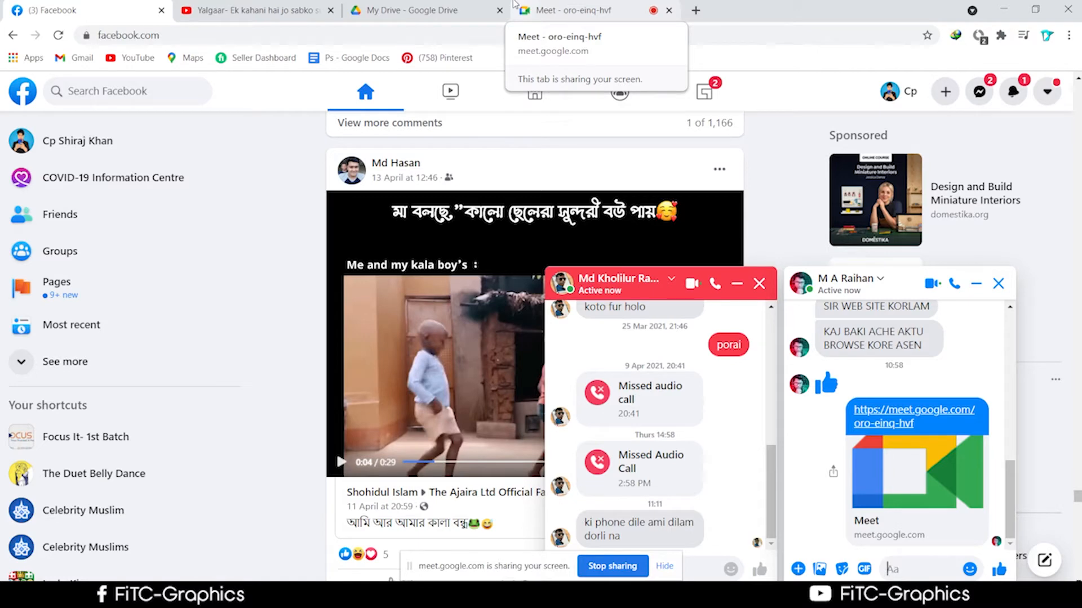
scroll(639, 187, down, 2)
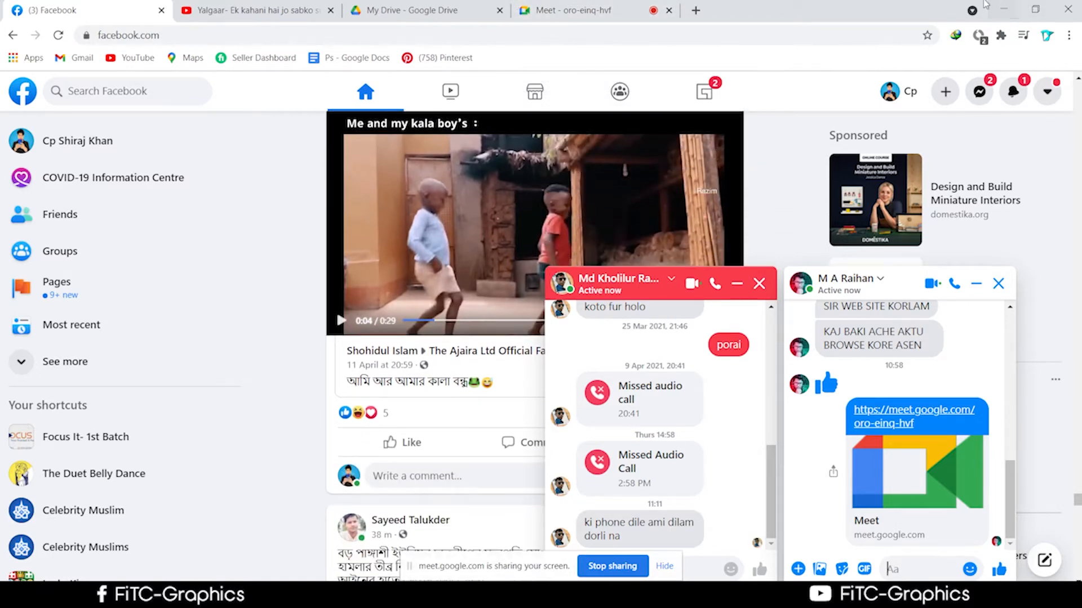
click(1004, 9)
click(630, 441)
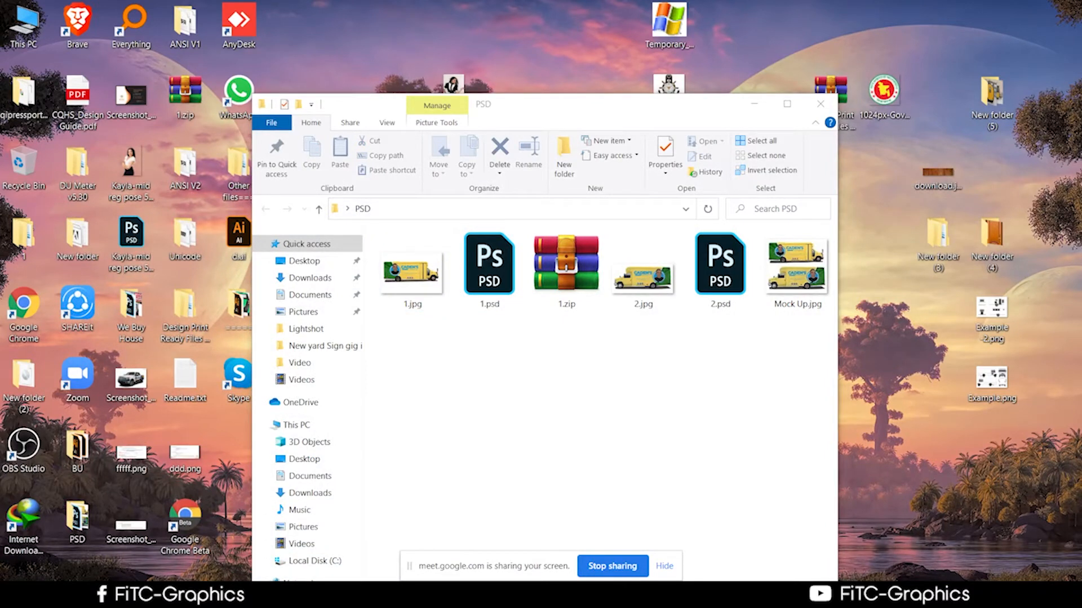
Check the OBS recording window and look over the YouTube video, Meet call and course outline in Google Drive
mouse_move(269, 595)
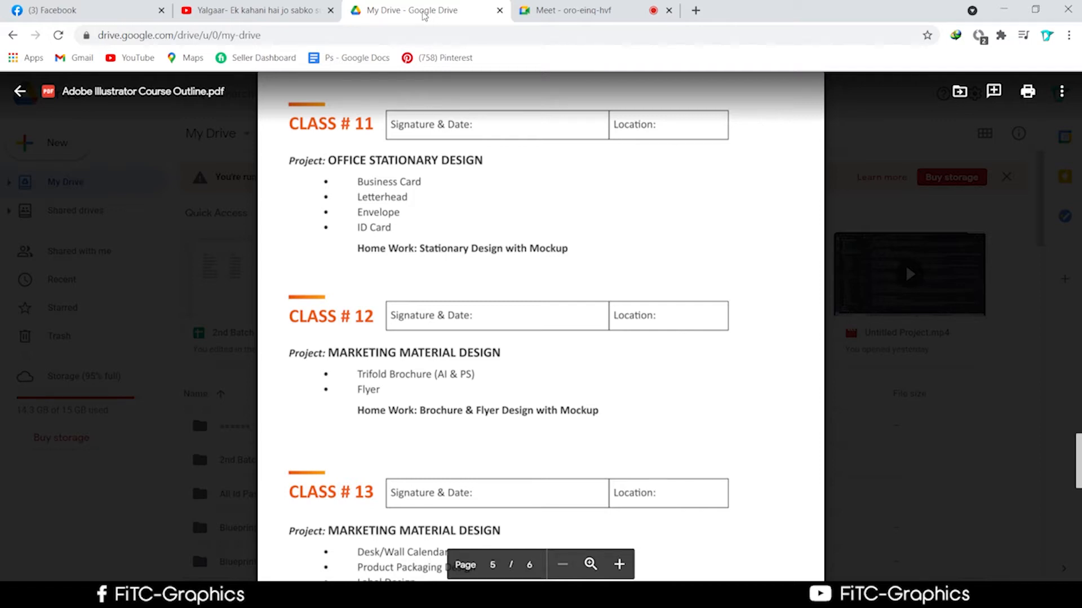
click(300, 597)
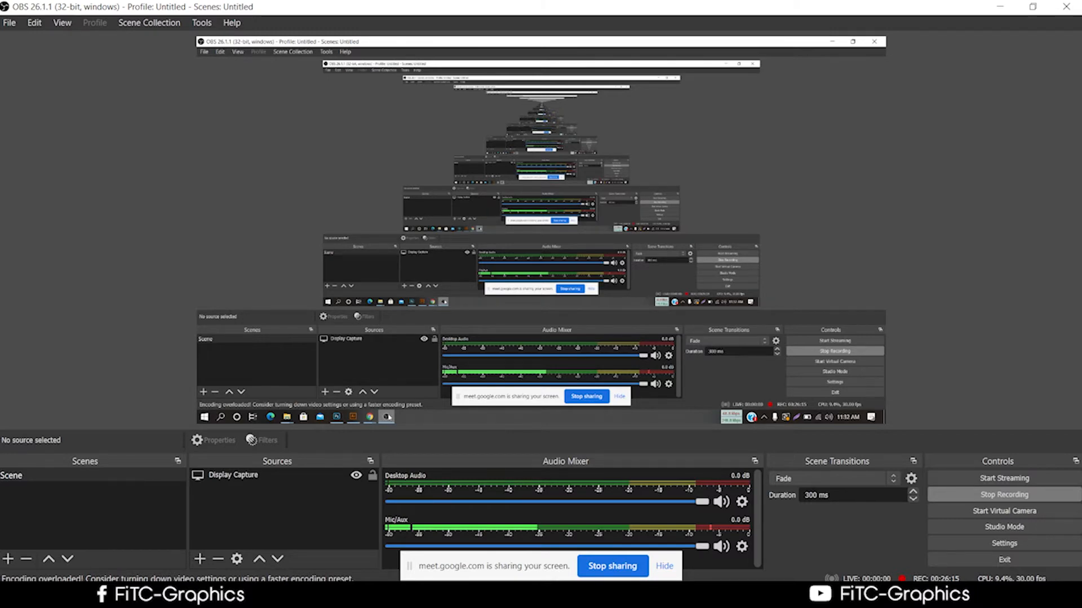
click(300, 596)
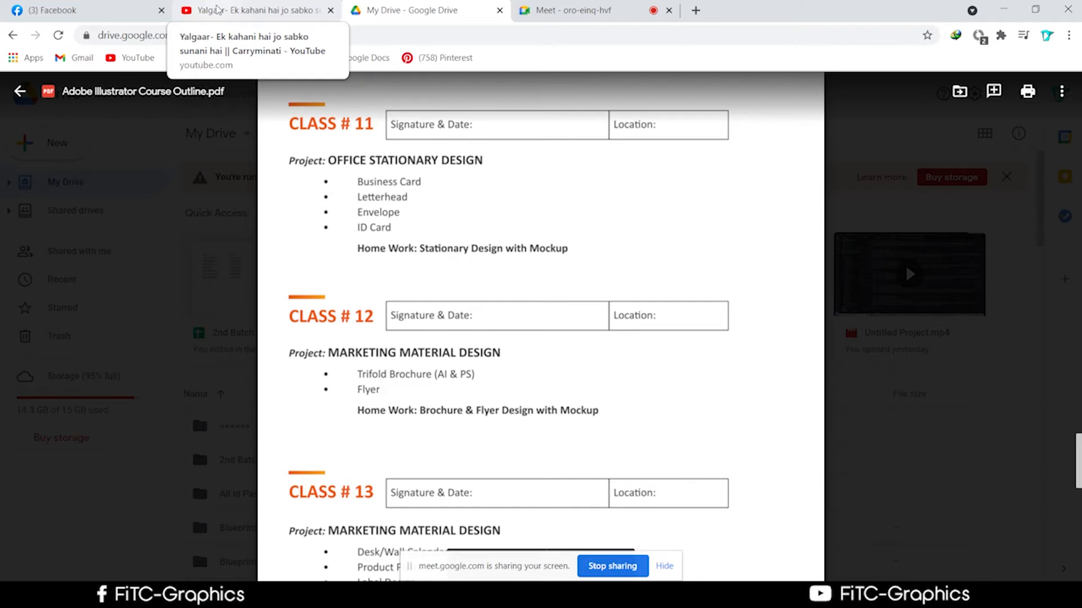
click(216, 10)
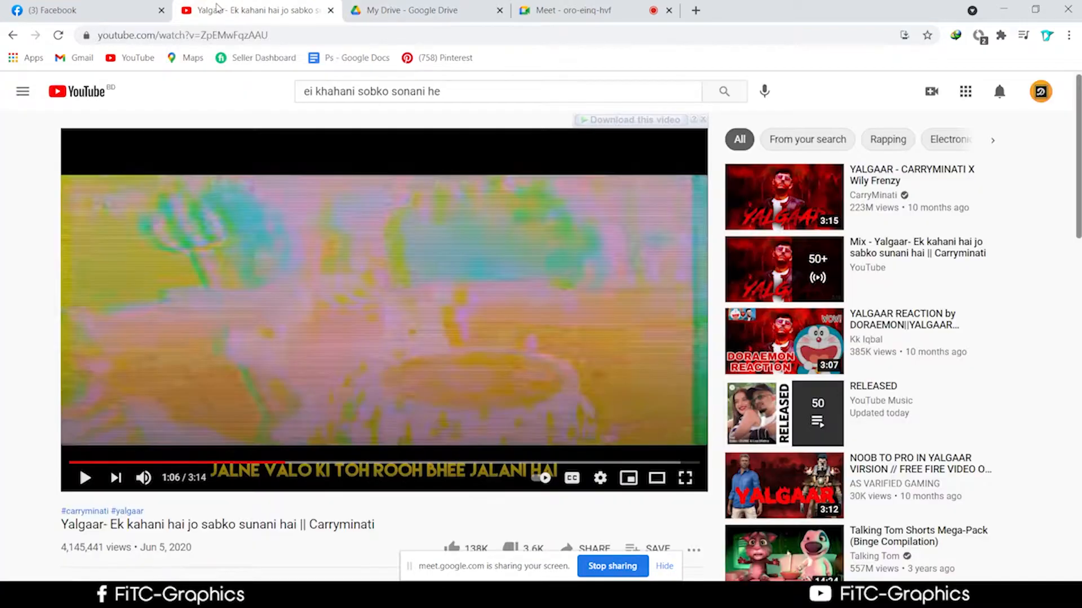
click(407, 11)
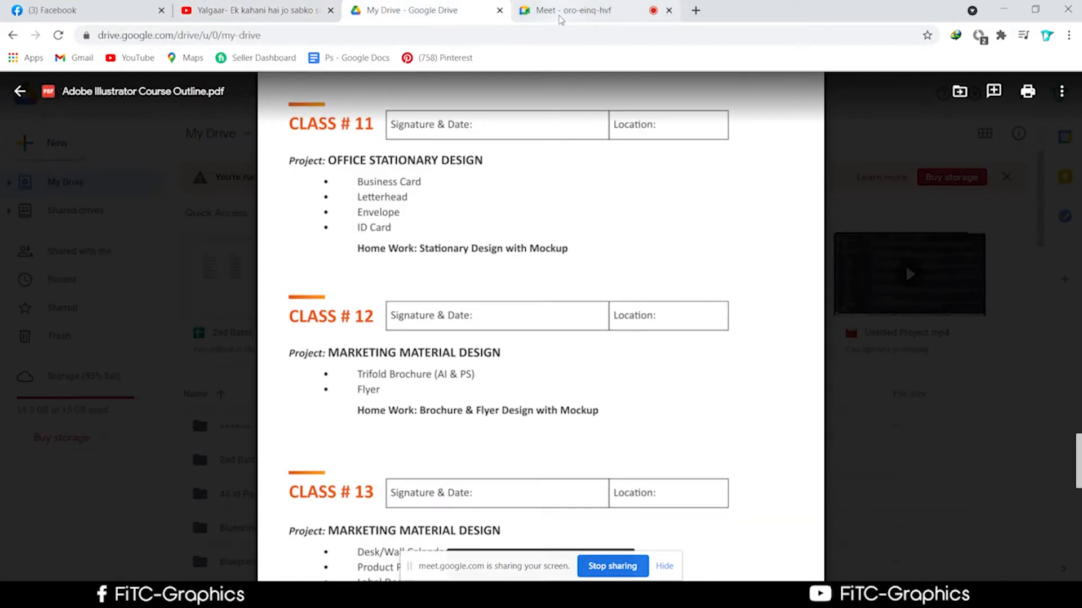
click(558, 16)
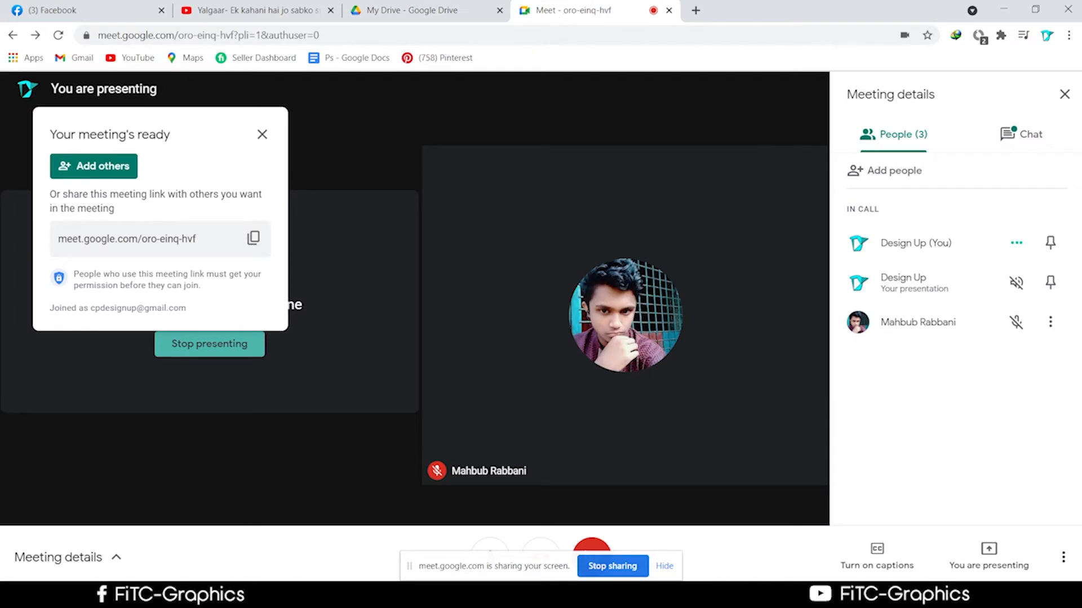
click(419, 10)
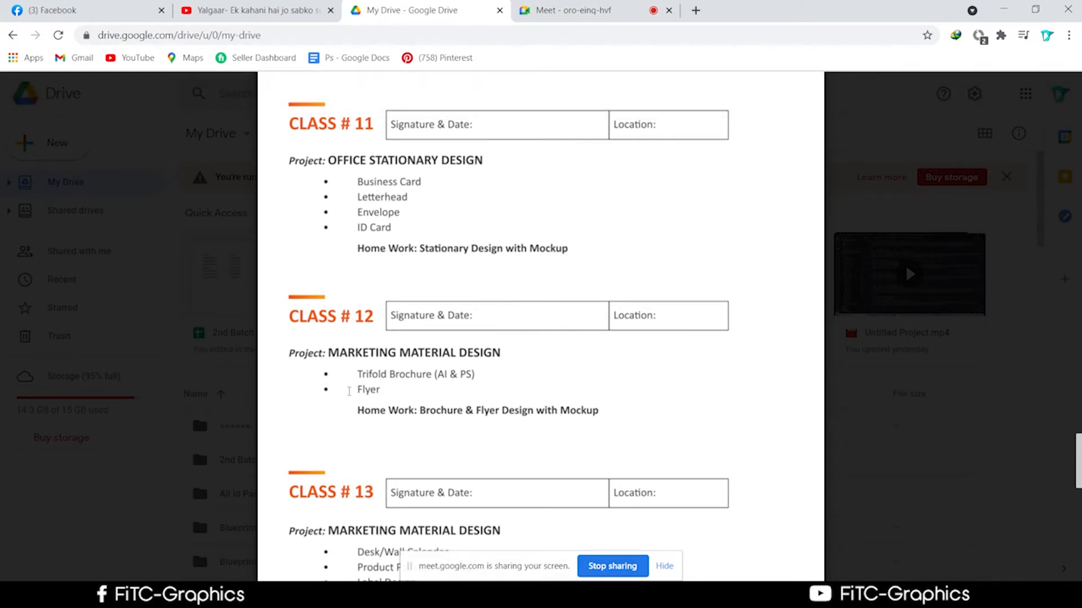
Switch to Illustrator, move the A4 text off the artboard and return it to the artboard's upper centre
click(304, 592)
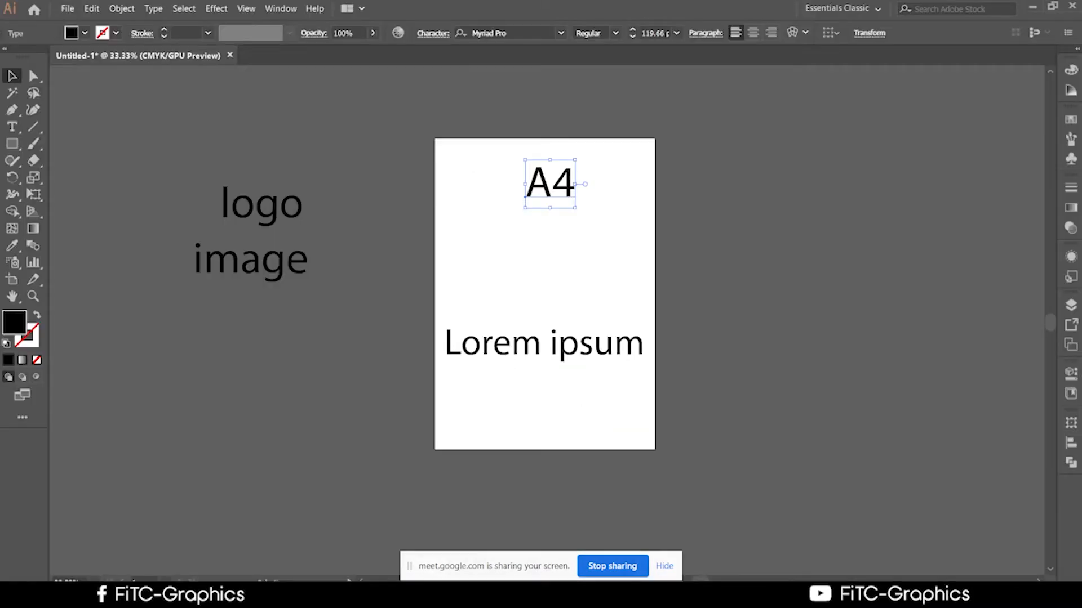
scroll(555, 286, up, 1)
drag(567, 219, 380, 167)
scroll(557, 321, up, 1)
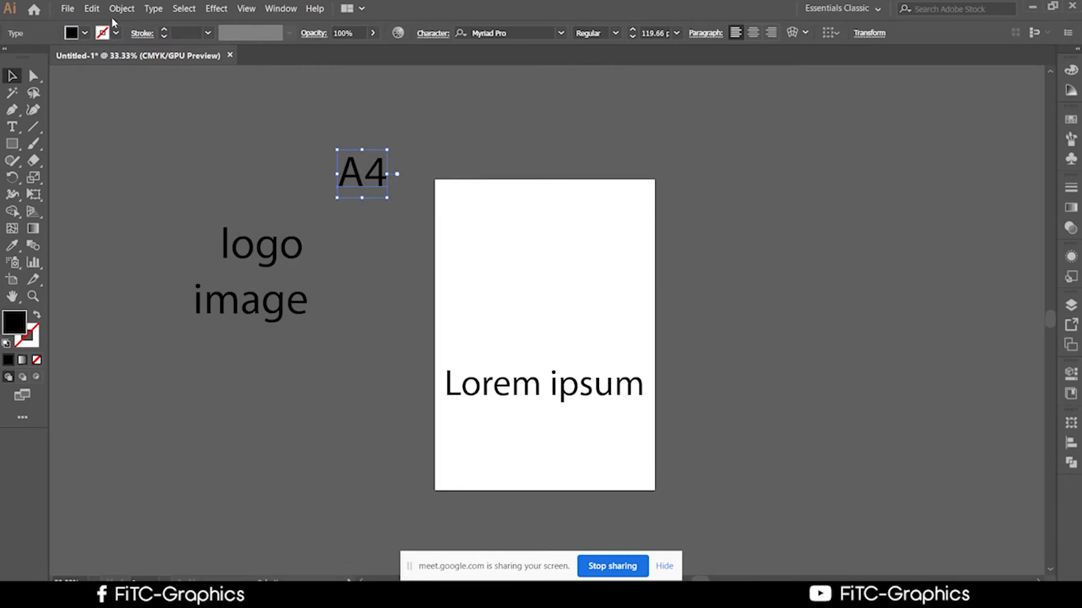
drag(341, 168, 530, 228)
drag(539, 233, 565, 238)
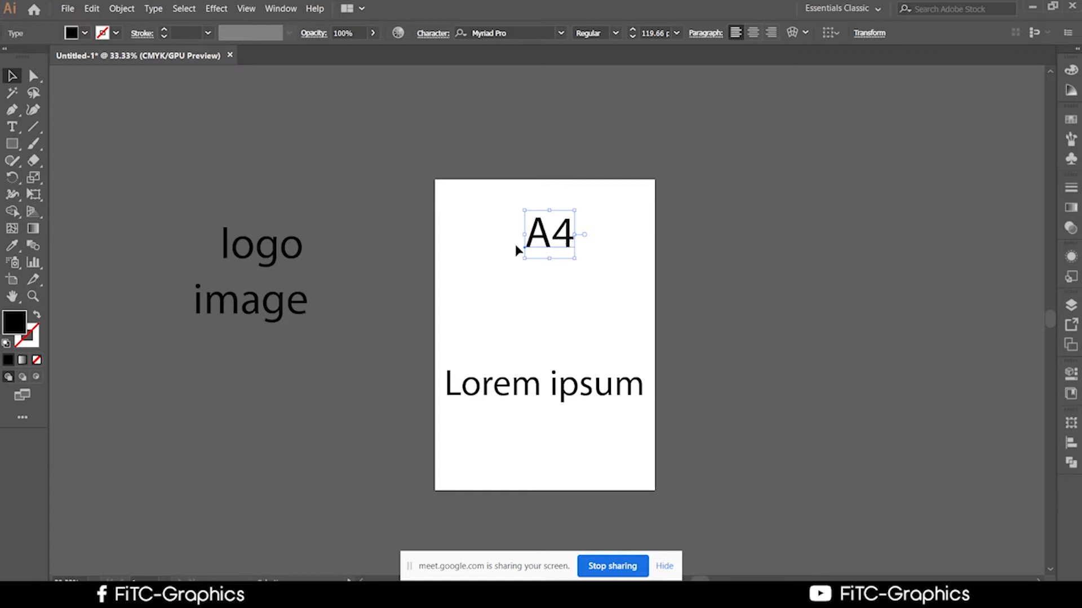
Hide the screen-sharing notice and move the Lorem ipsum text off the artboard to its right side
click(665, 567)
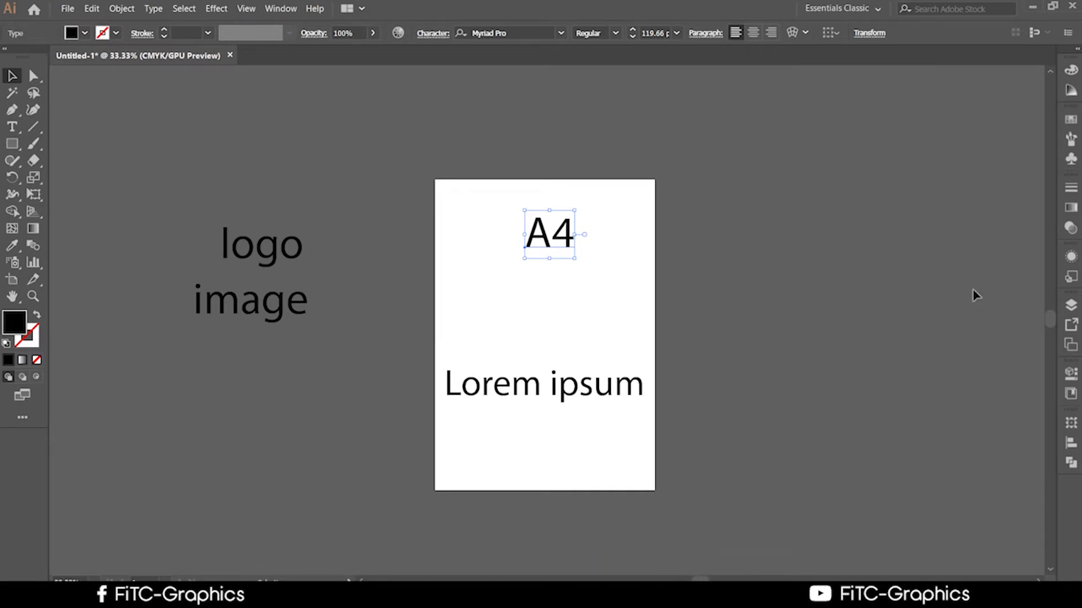
drag(268, 243, 273, 181)
drag(529, 387, 771, 334)
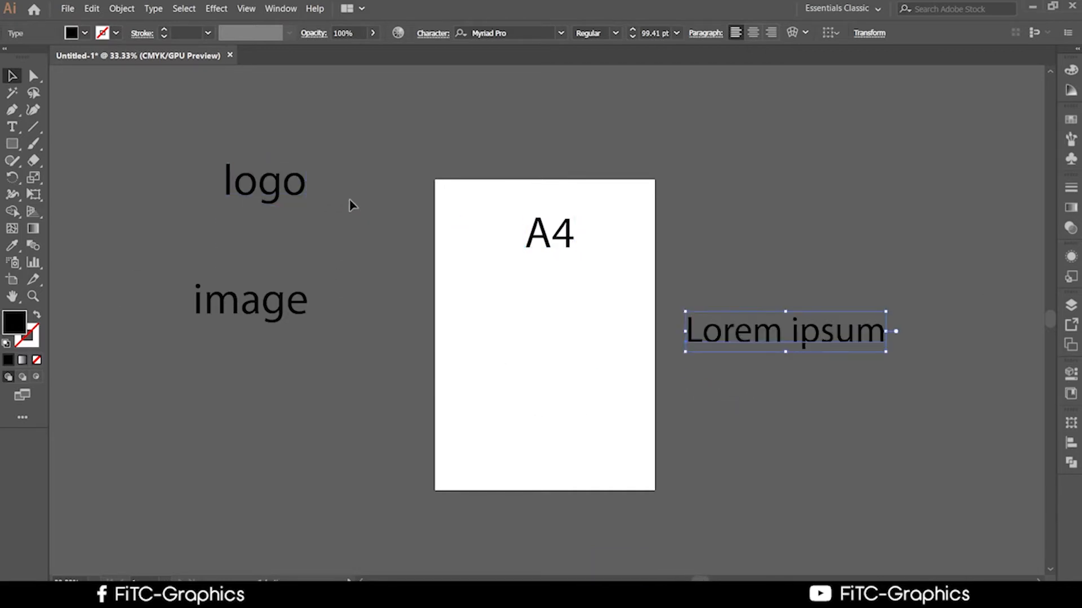
Move the logo and image texts onto the artboard below the A4 text, and clear the selection
drag(284, 199, 575, 312)
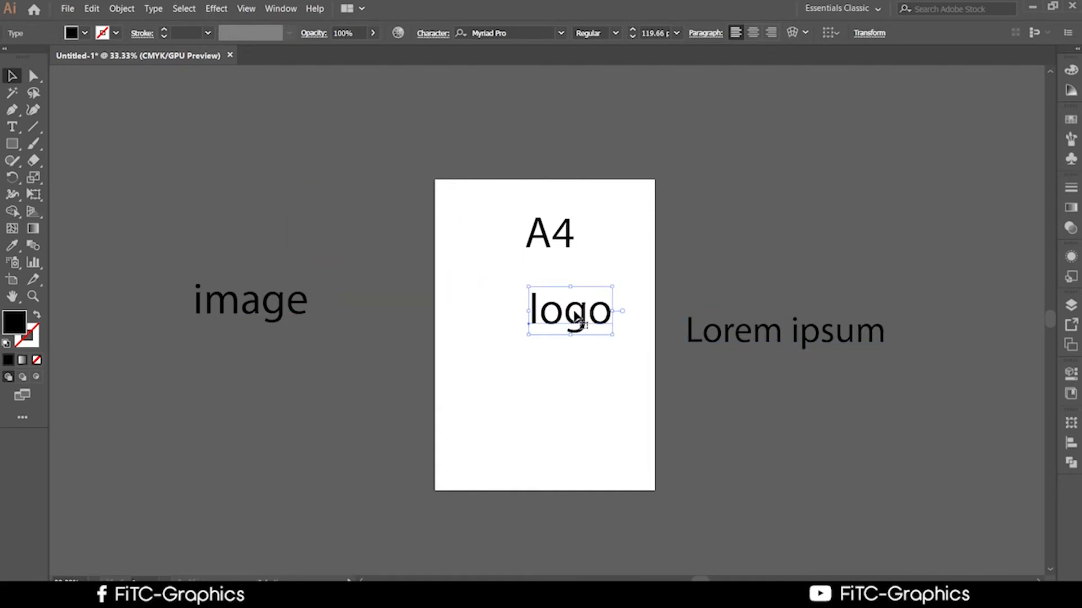
key(t)
drag(310, 301, 517, 369)
key(Escape)
click(517, 440)
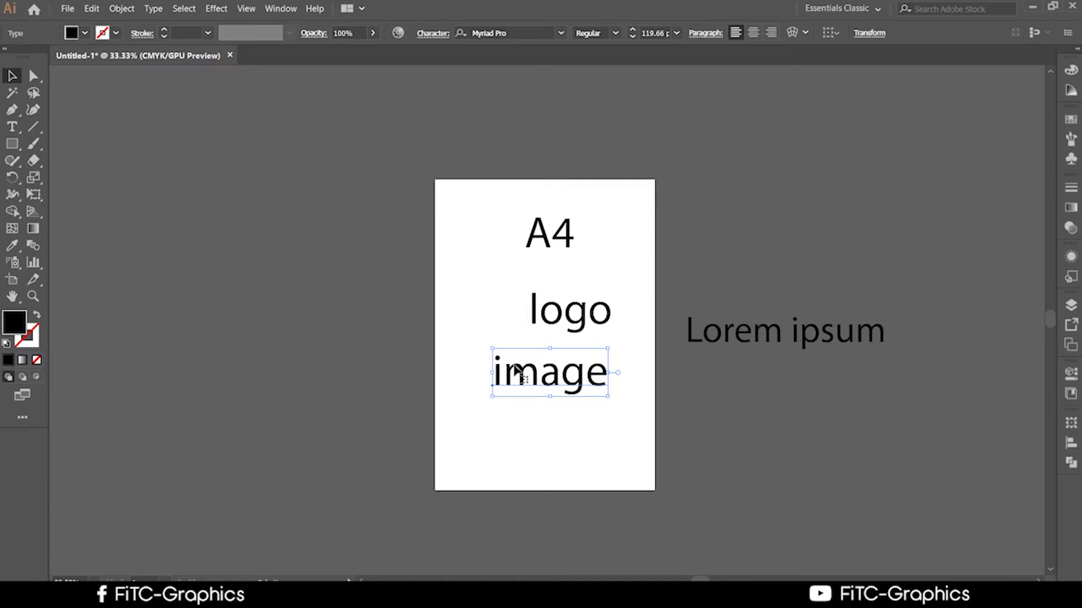
click(212, 208)
click(66, 10)
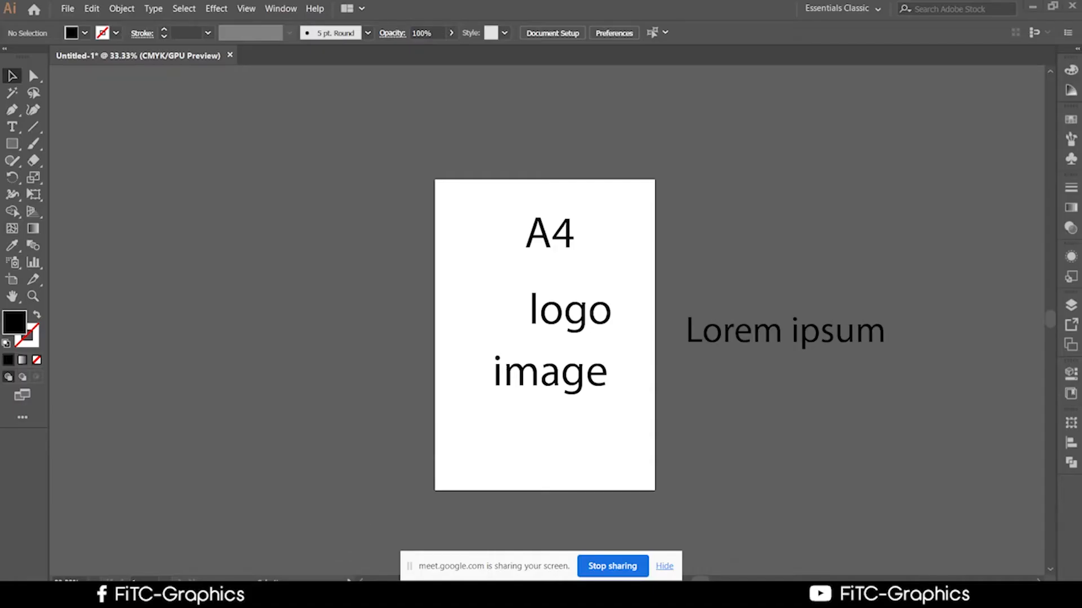
Return to the Meet call in the browser and dismiss the card with the meeting link
mouse_move(307, 596)
click(242, 560)
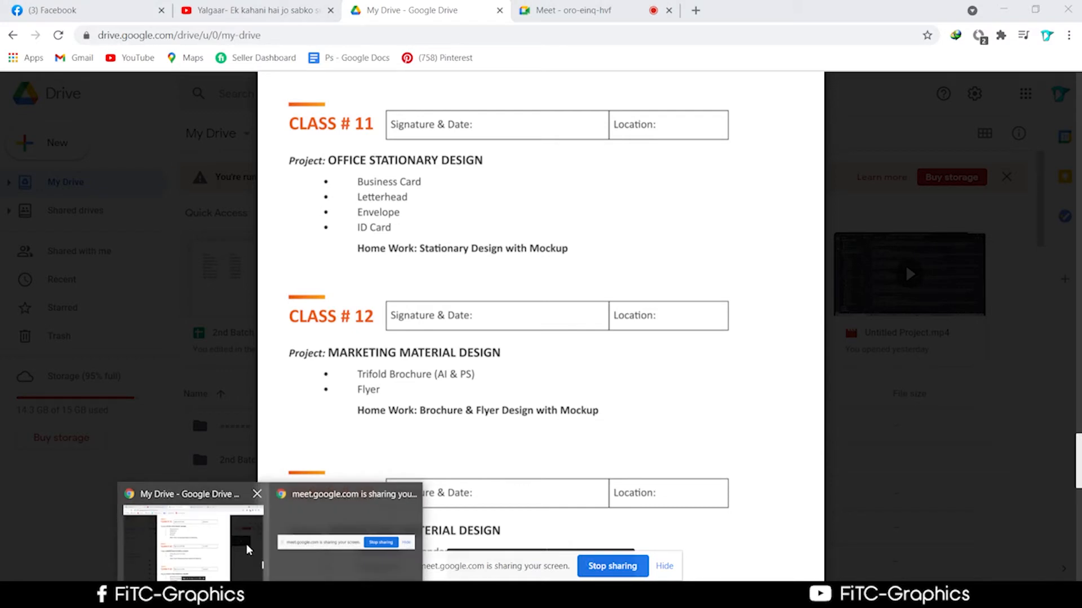
click(569, 10)
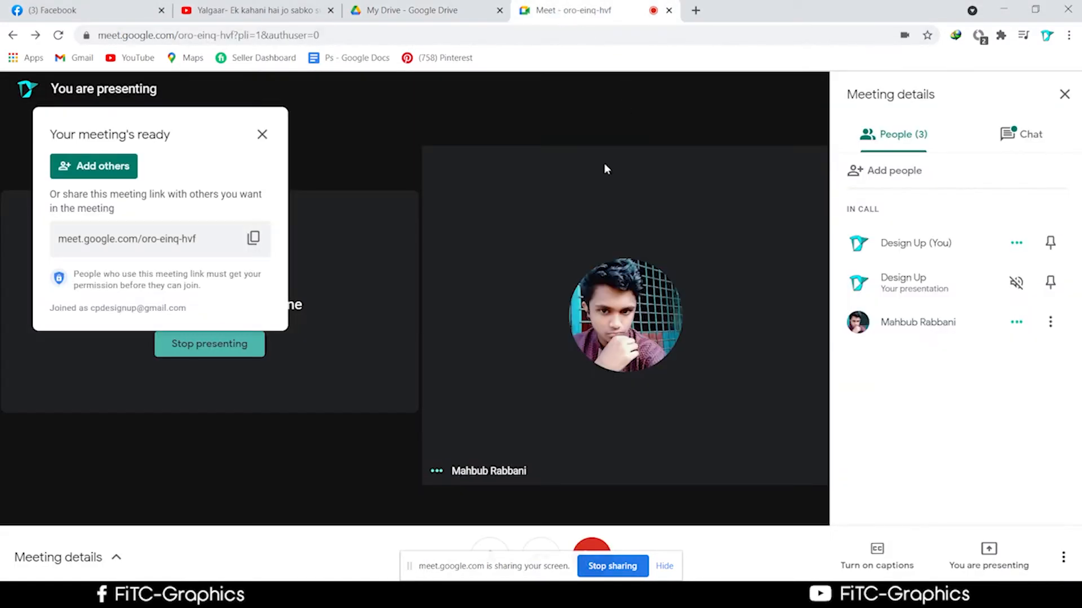
click(262, 134)
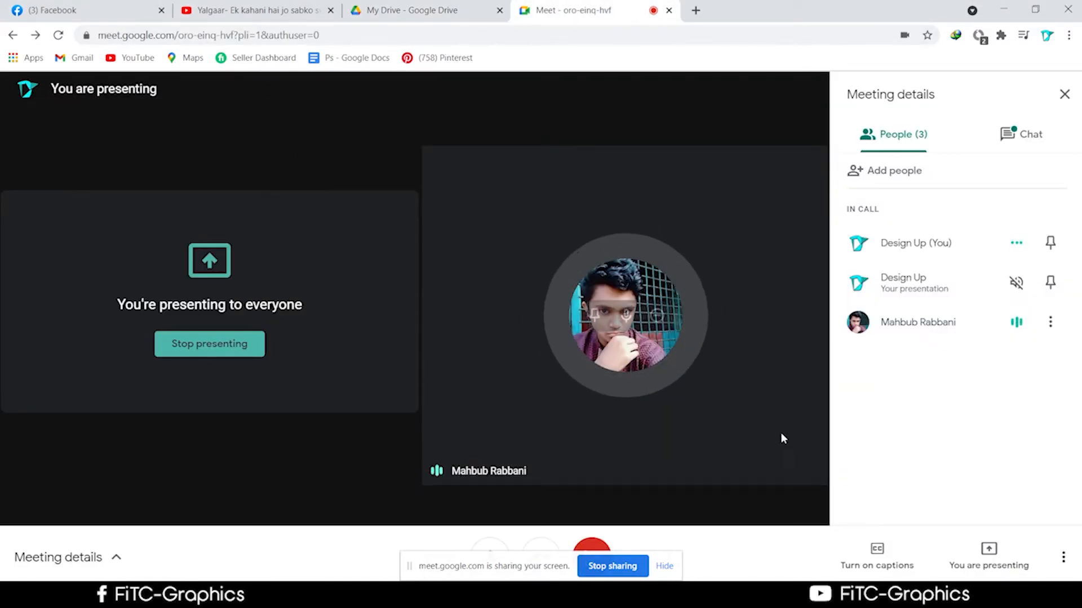
Dismiss the Photoshop Training Channel and Meet presenting notifications
key(alt+Tab)
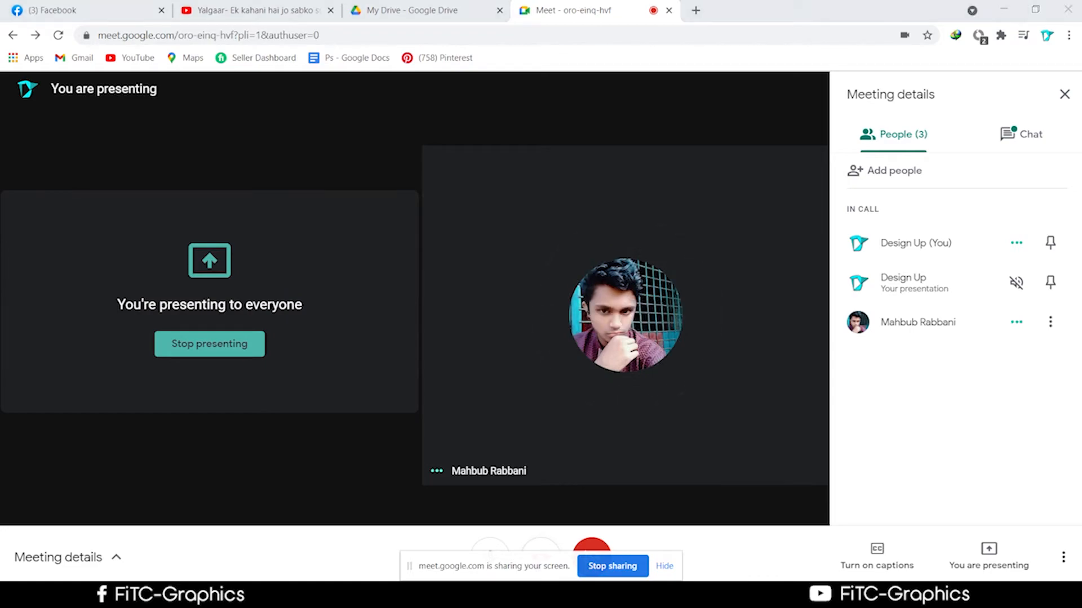
key(alt+Tab)
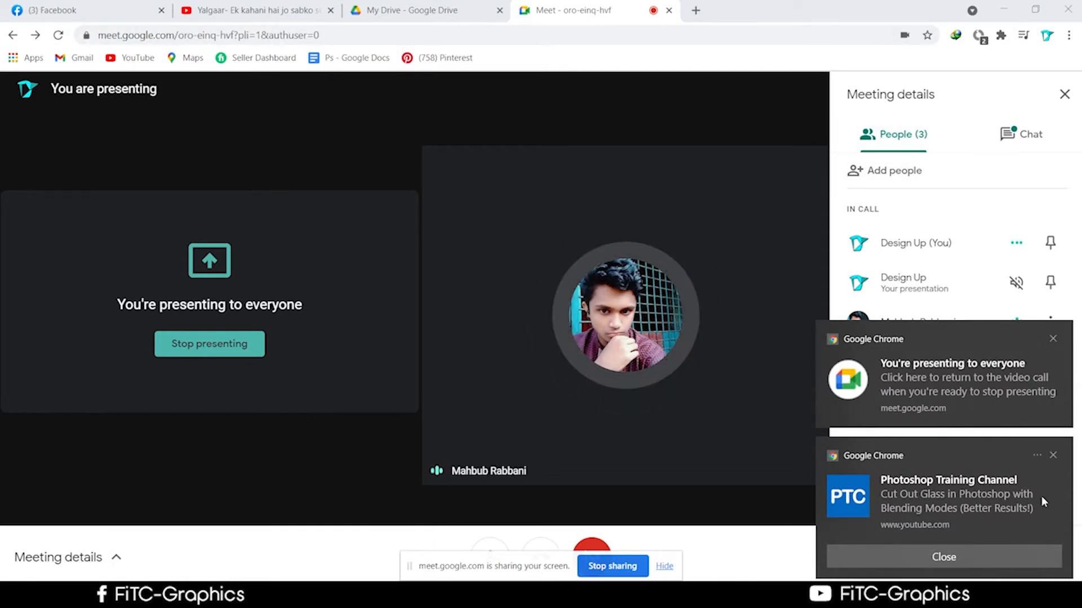
click(1053, 456)
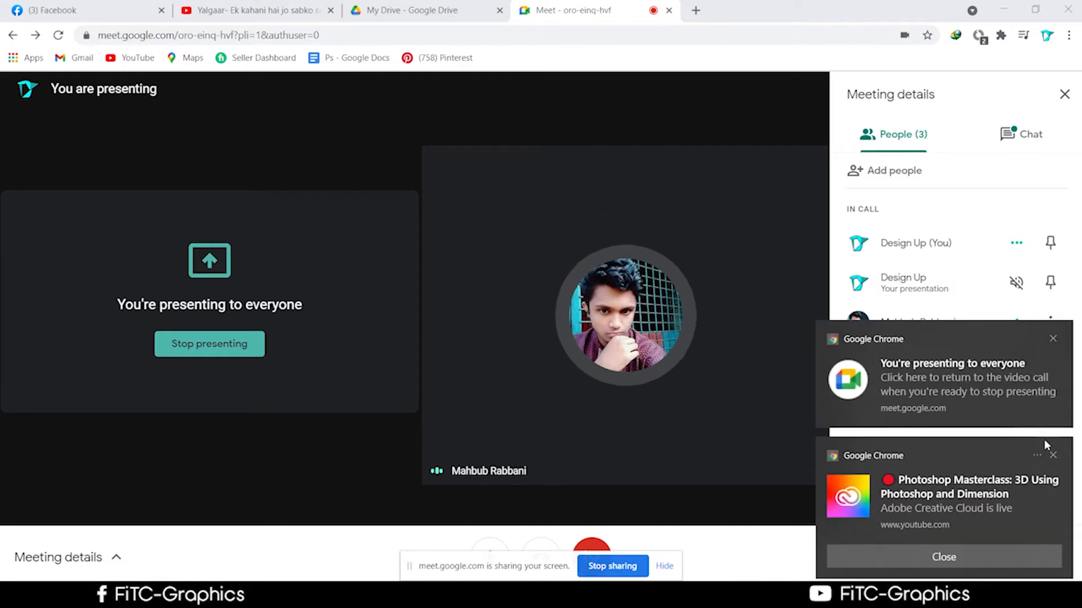
click(1053, 339)
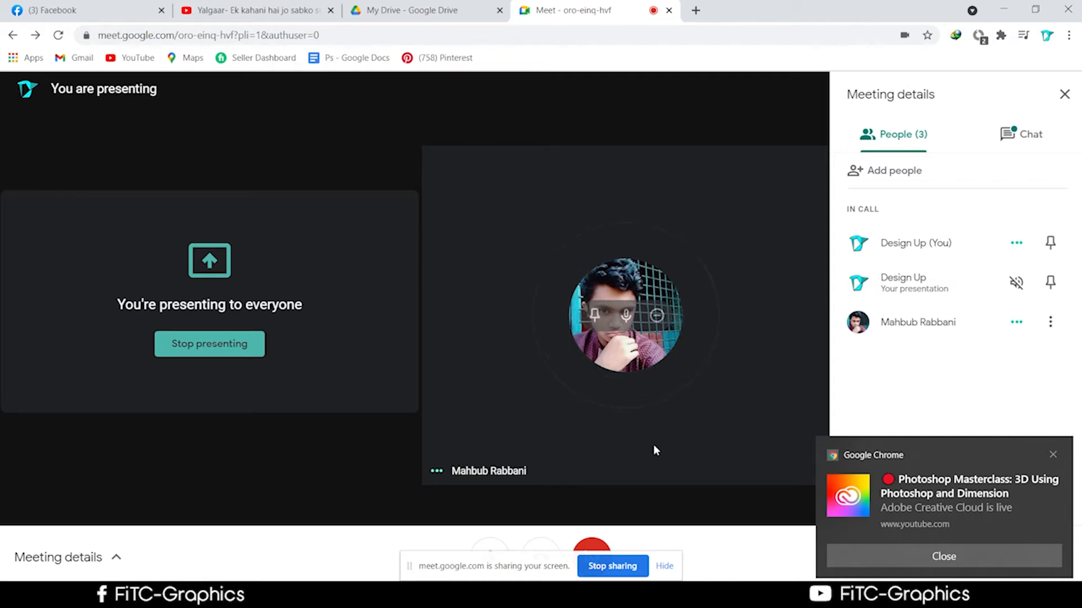
Show the call in full screen, close the meeting details, and leave full screen
double_click(594, 363)
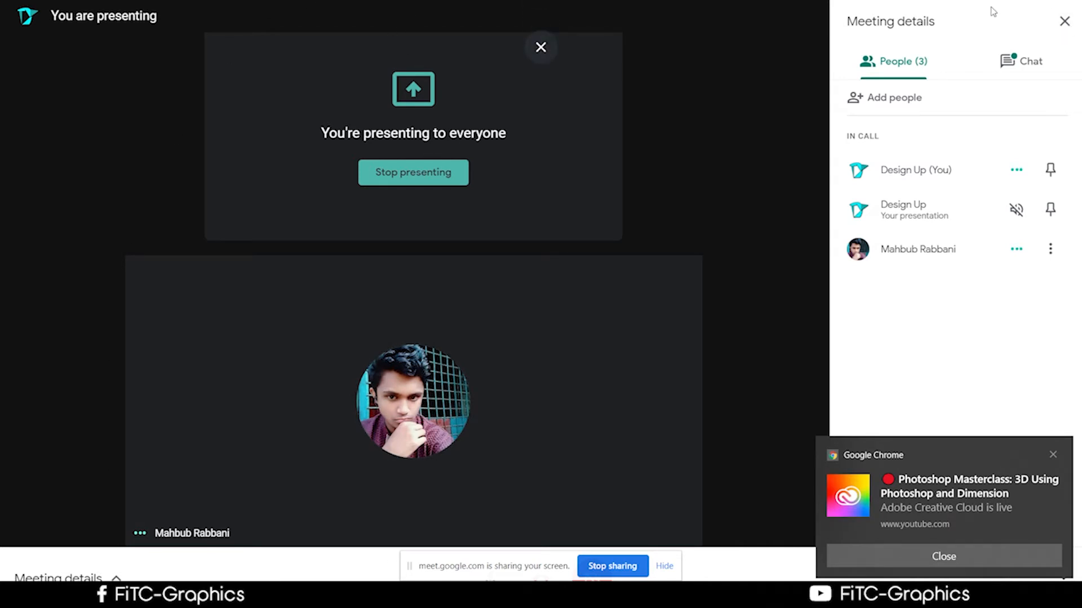
click(1065, 21)
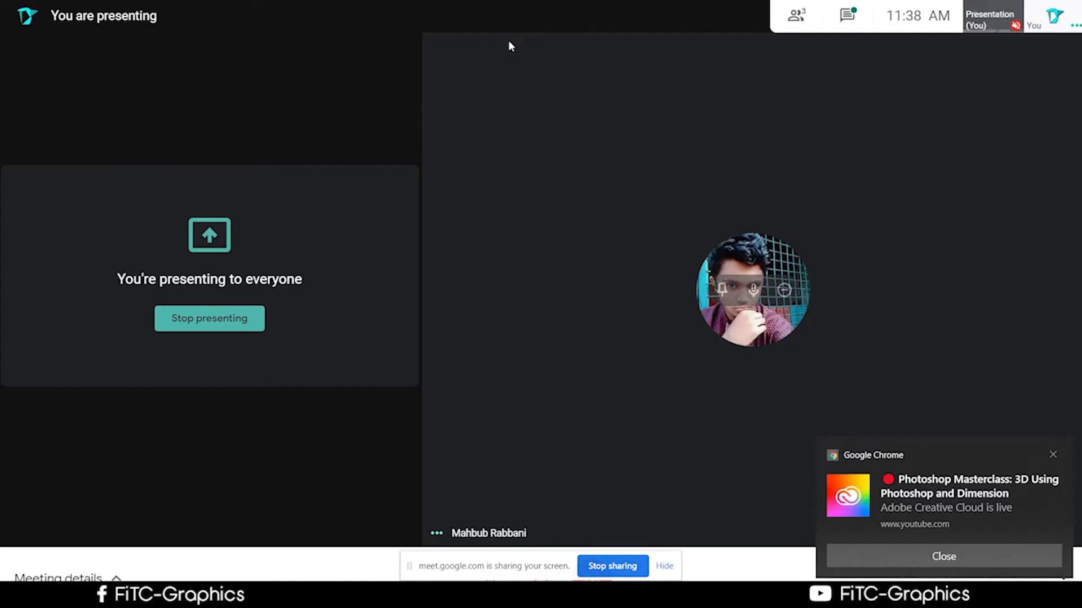
click(542, 51)
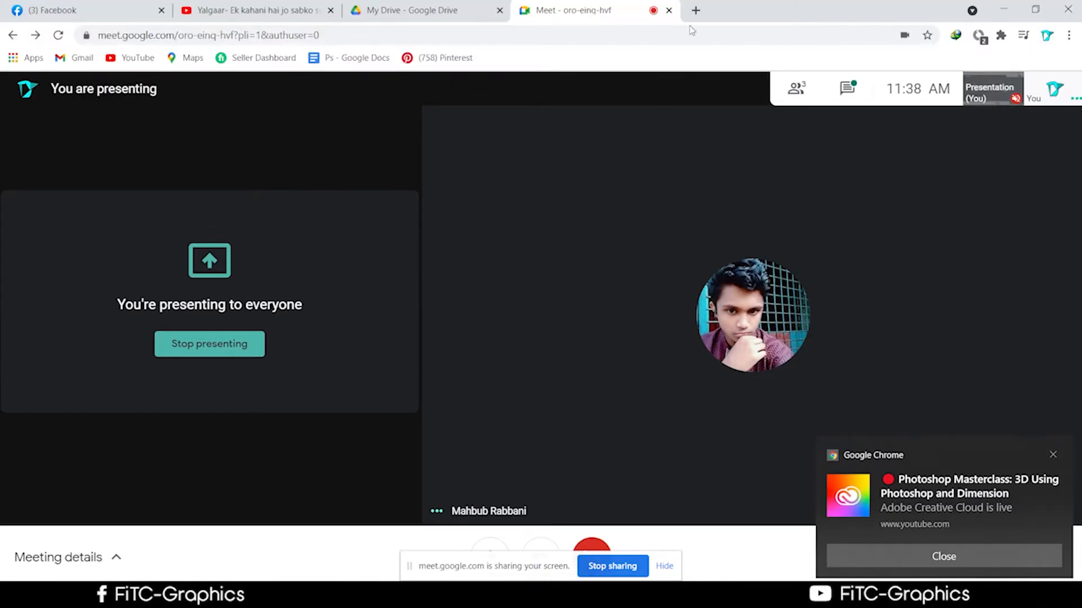
Minimize the Meet browser window and return to the A4 artboard with the logo and image texts in Illustrator
drag(693, 8, 694, 178)
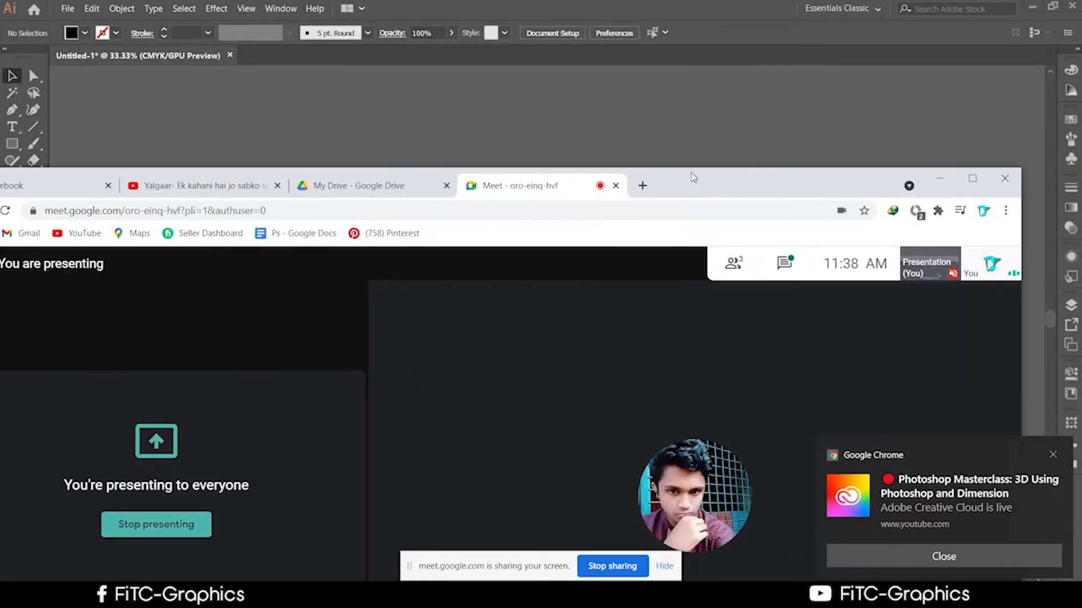
click(941, 182)
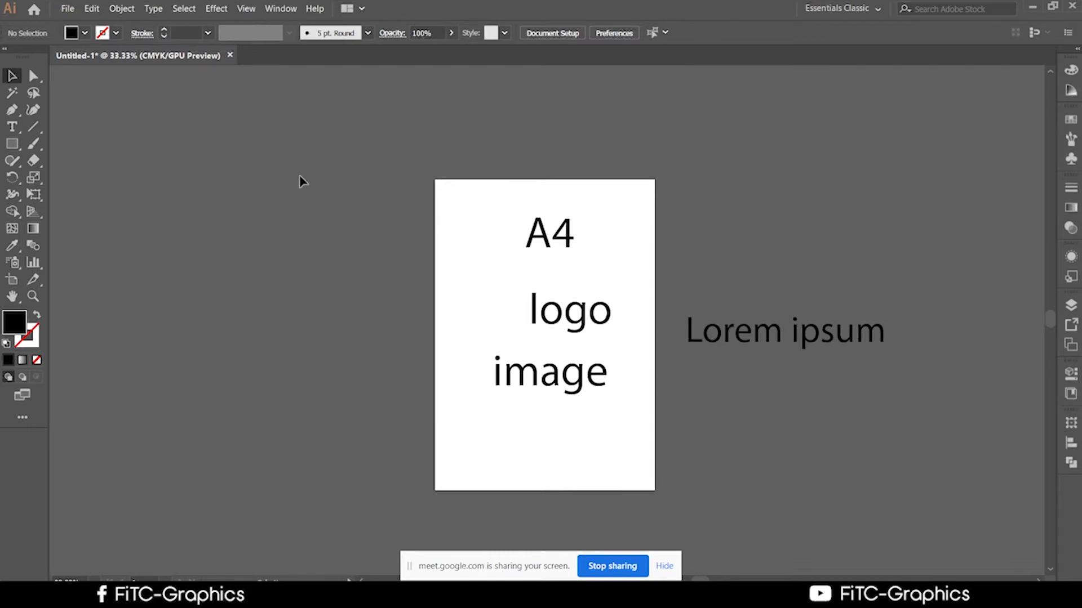
scroll(300, 177, down, 1)
scroll(318, 164, up, 1)
scroll(297, 180, down, 1)
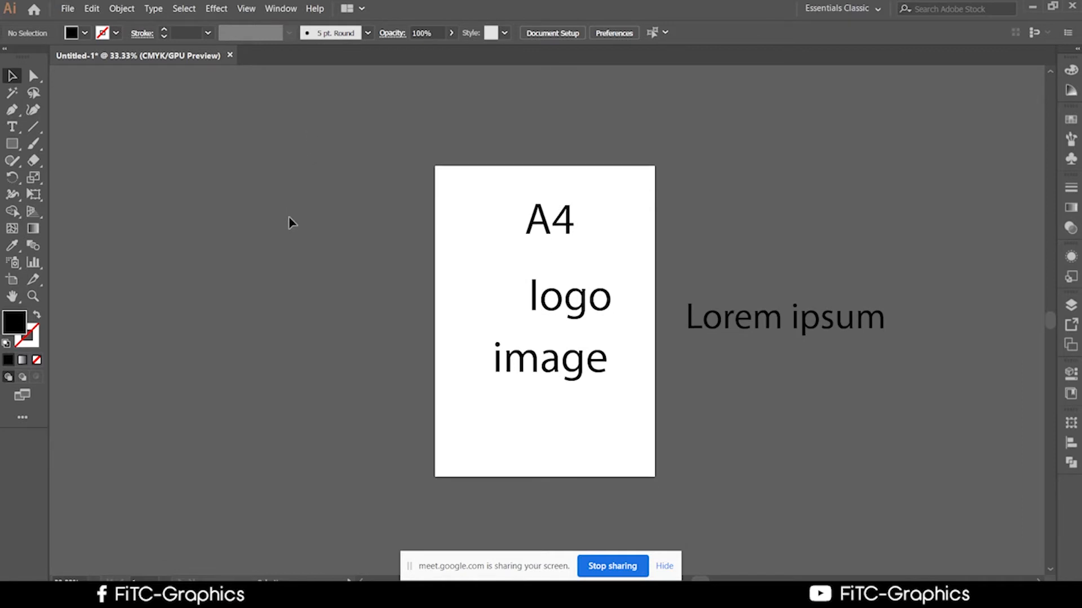
scroll(276, 186, down, 1)
scroll(272, 168, up, 1)
Start a new document from the print presets with the Letter size and set its units to inches
click(68, 8)
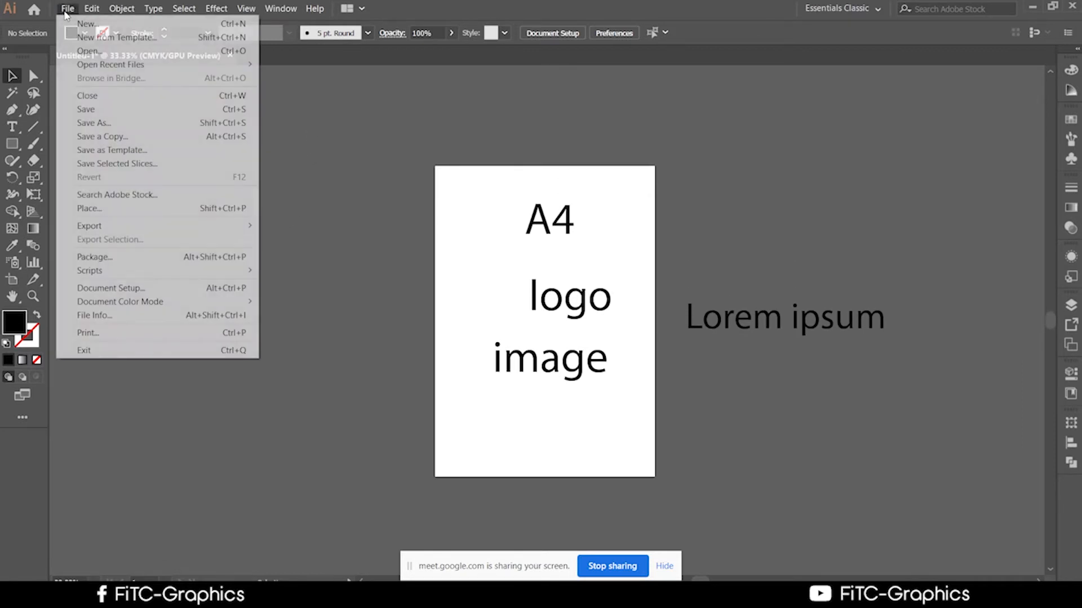
click(91, 24)
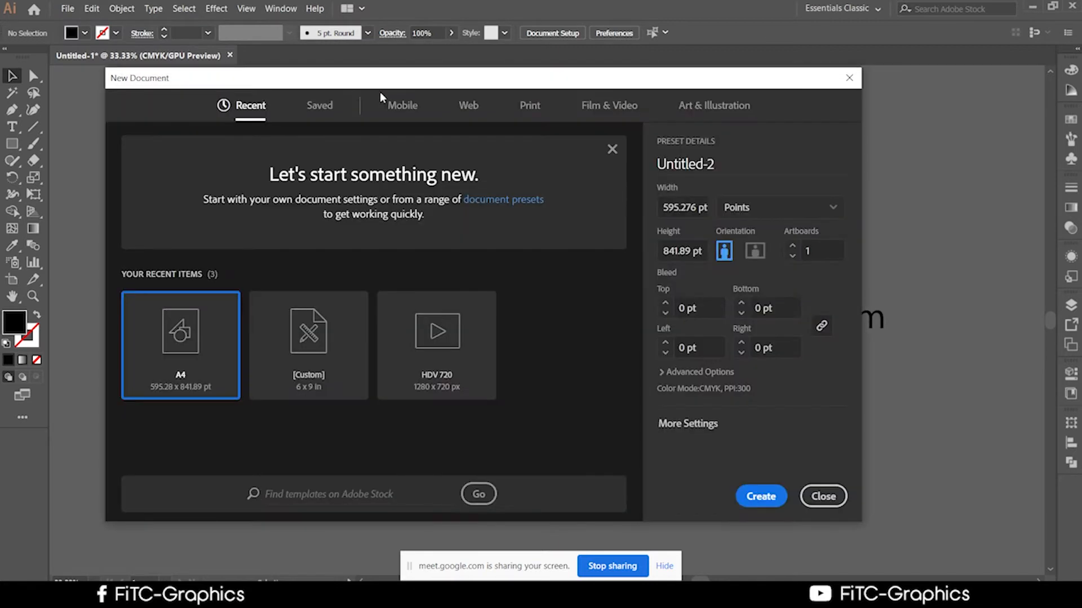
drag(384, 79, 461, 60)
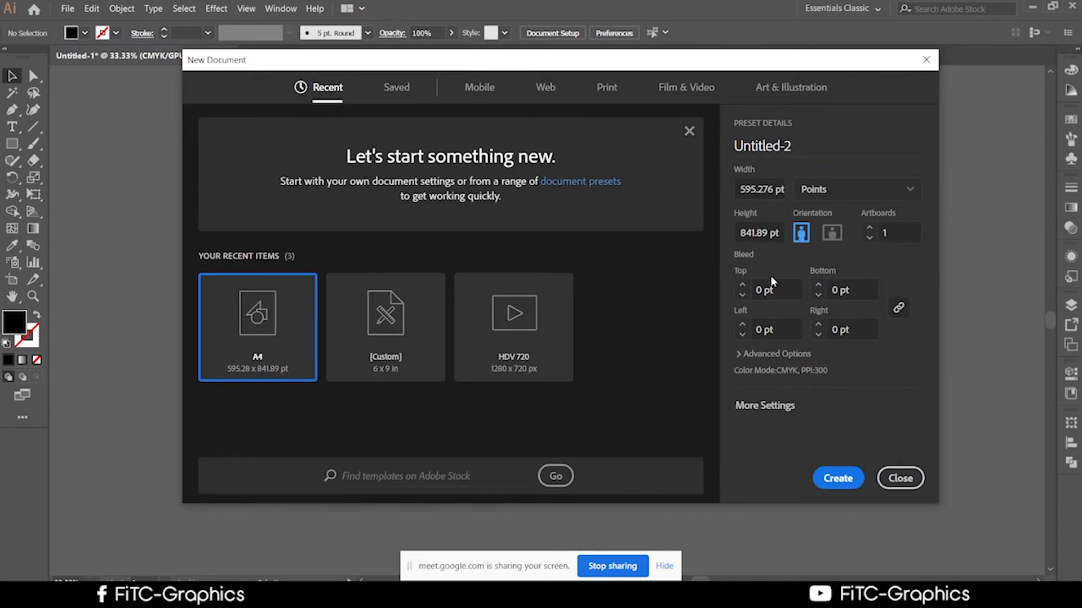
click(604, 88)
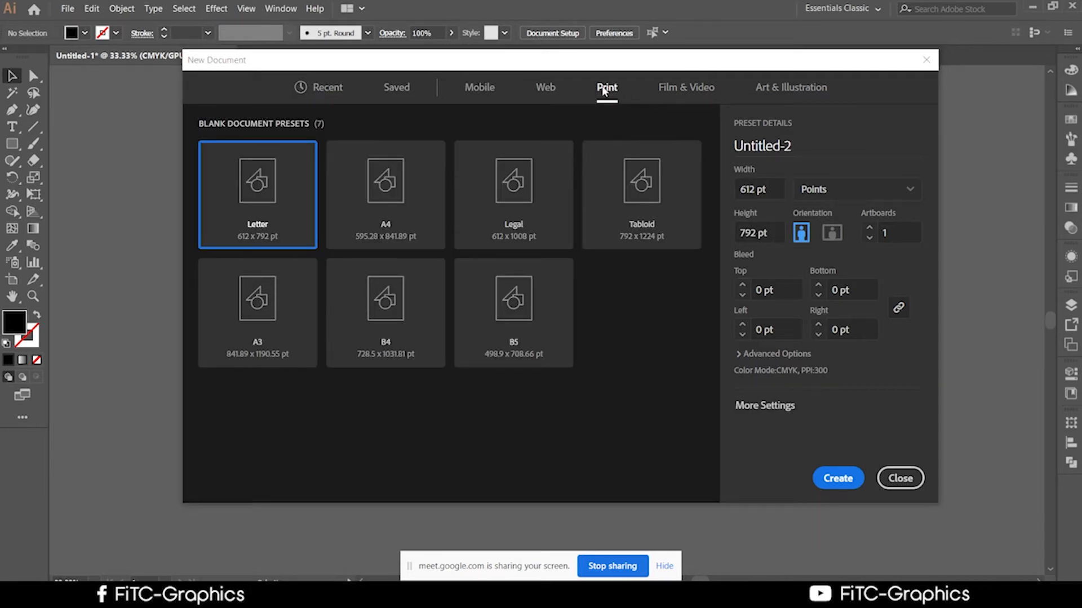
click(832, 194)
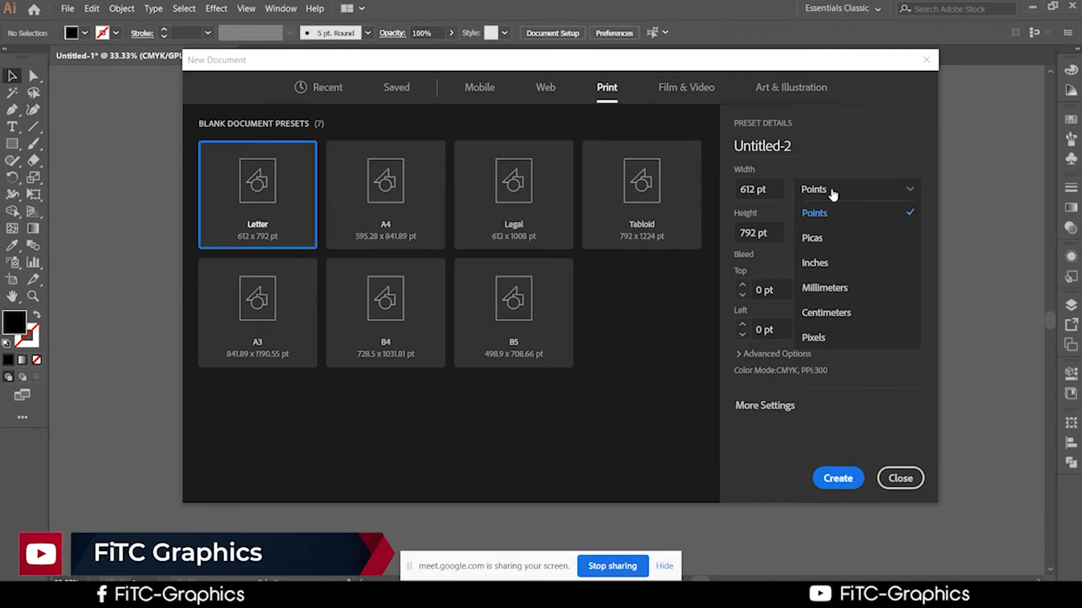
click(835, 264)
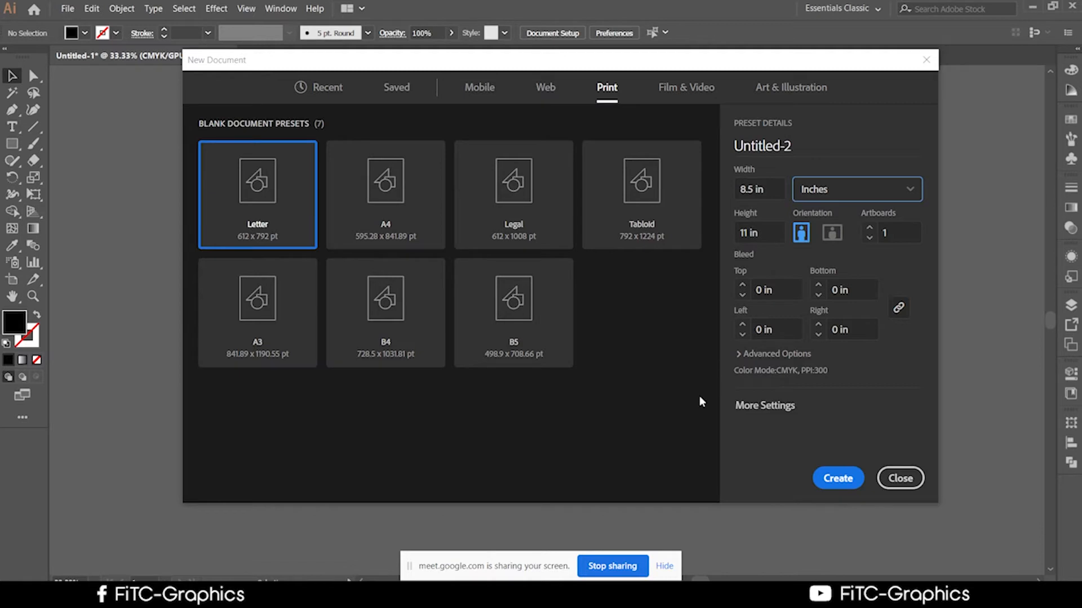
Set the new document to landscape orientation and name it 1
click(270, 596)
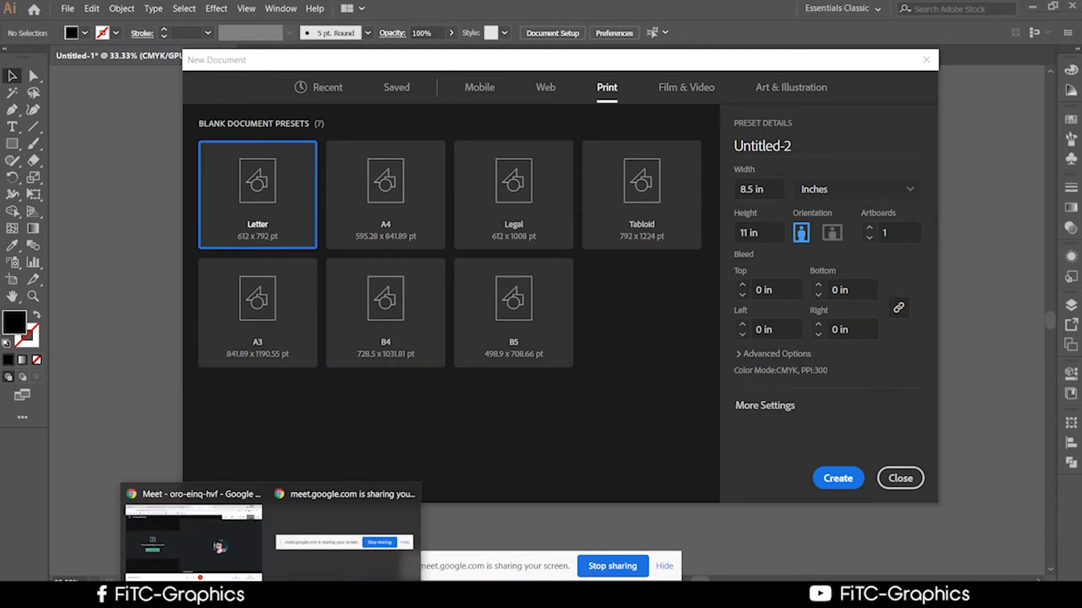
drag(888, 53, 856, 198)
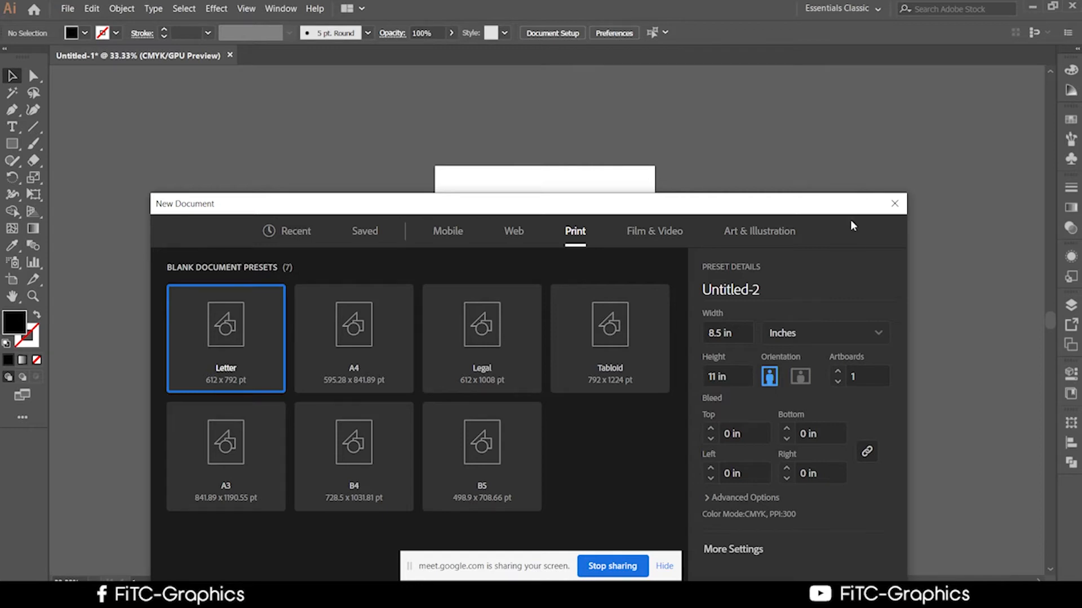
click(800, 376)
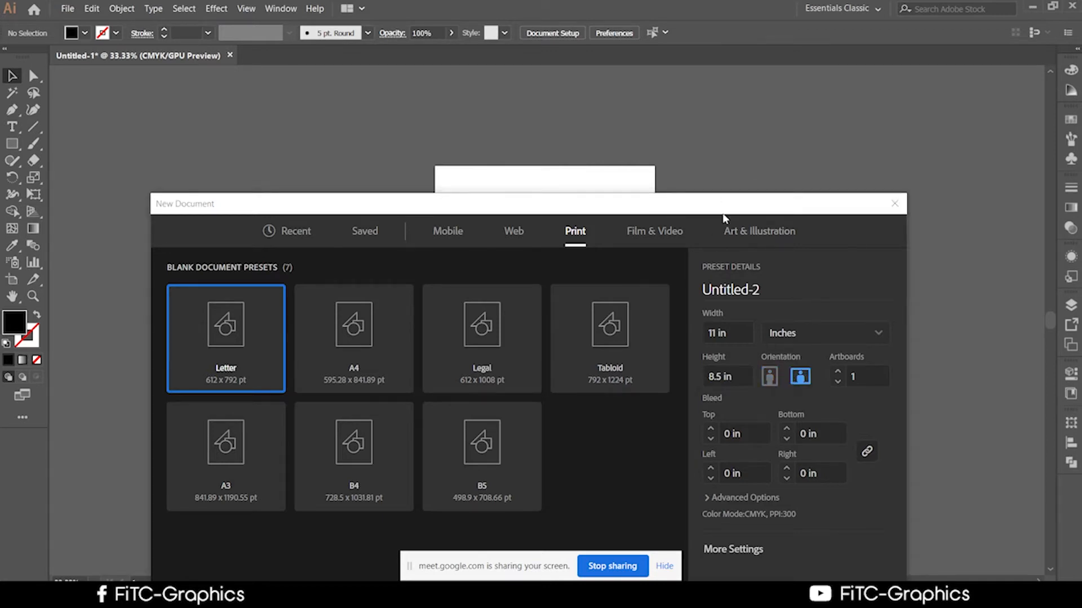
drag(700, 198, 701, 88)
click(756, 180)
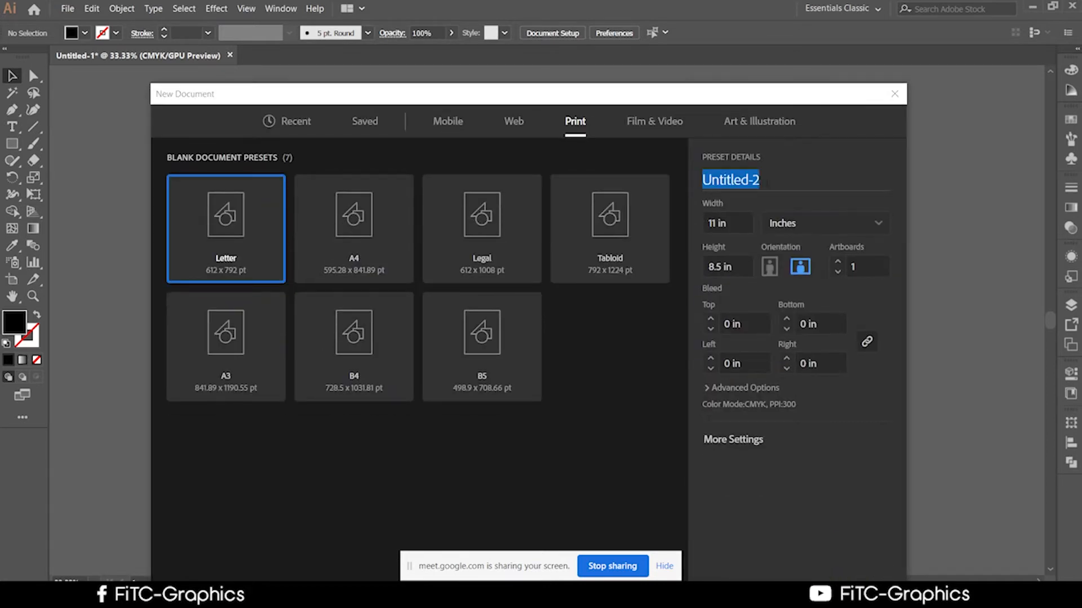
drag(767, 182, 649, 150)
text(1)
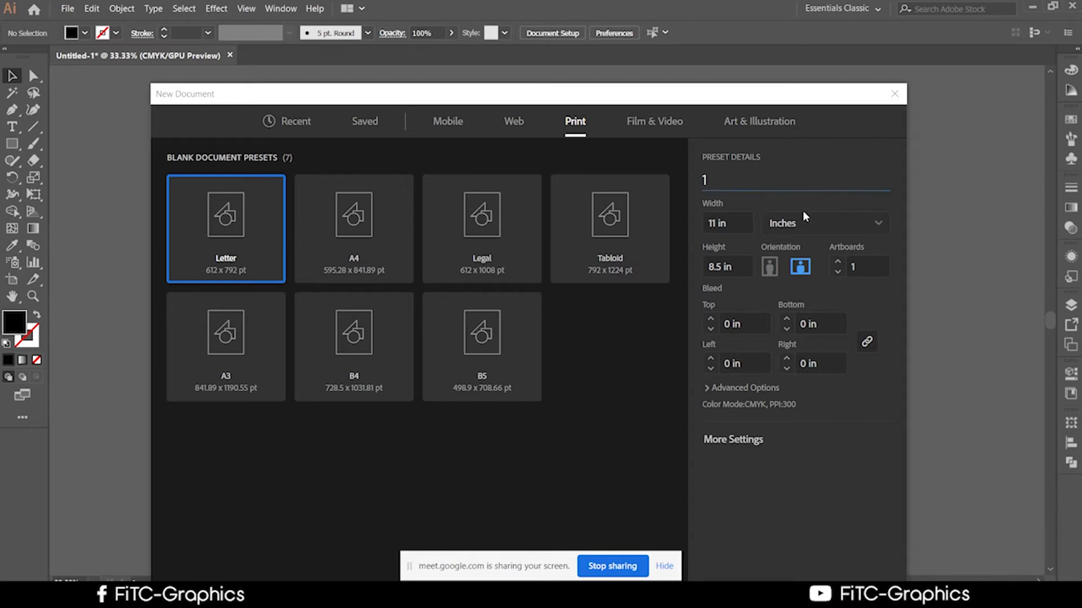
Set a linked bleed of 0.125 in on all four sides and create the document
drag(708, 109, 680, 82)
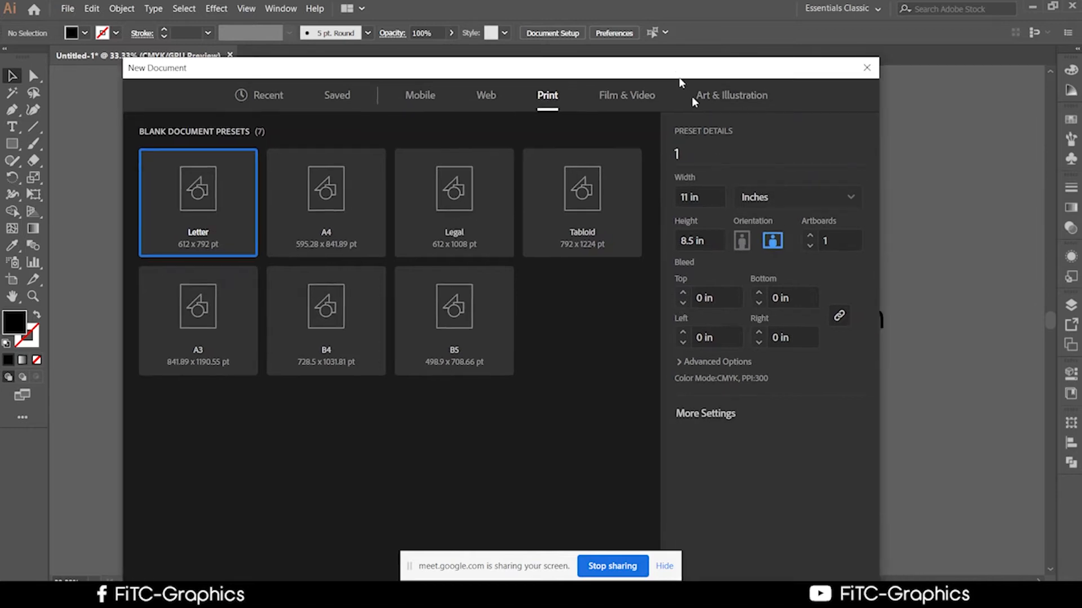
click(702, 298)
click(702, 298)
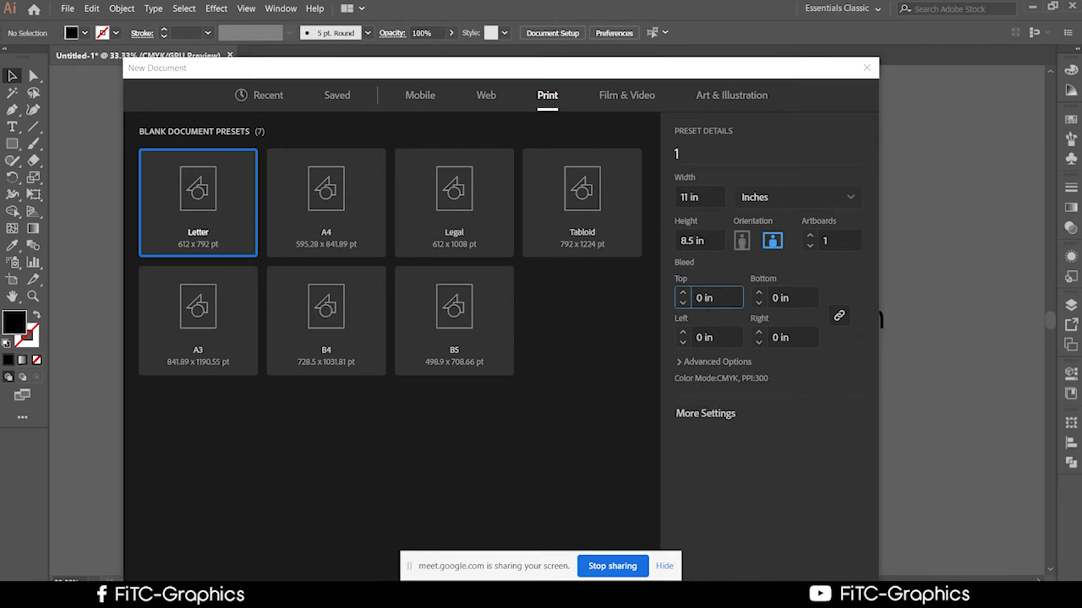
text(1)
key(Left)
text(.125)
click(838, 319)
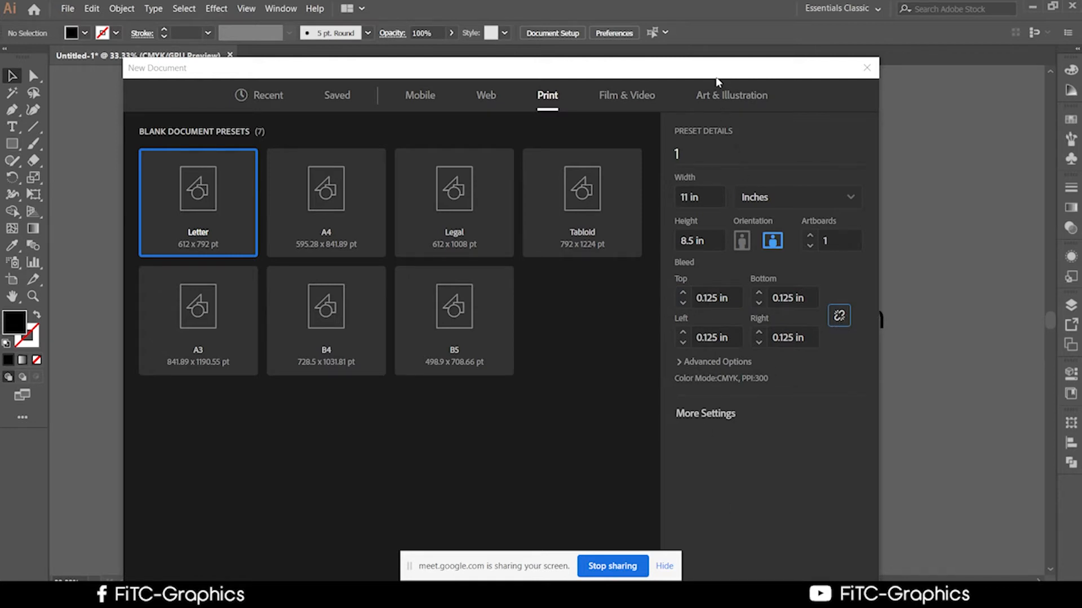
click(784, 545)
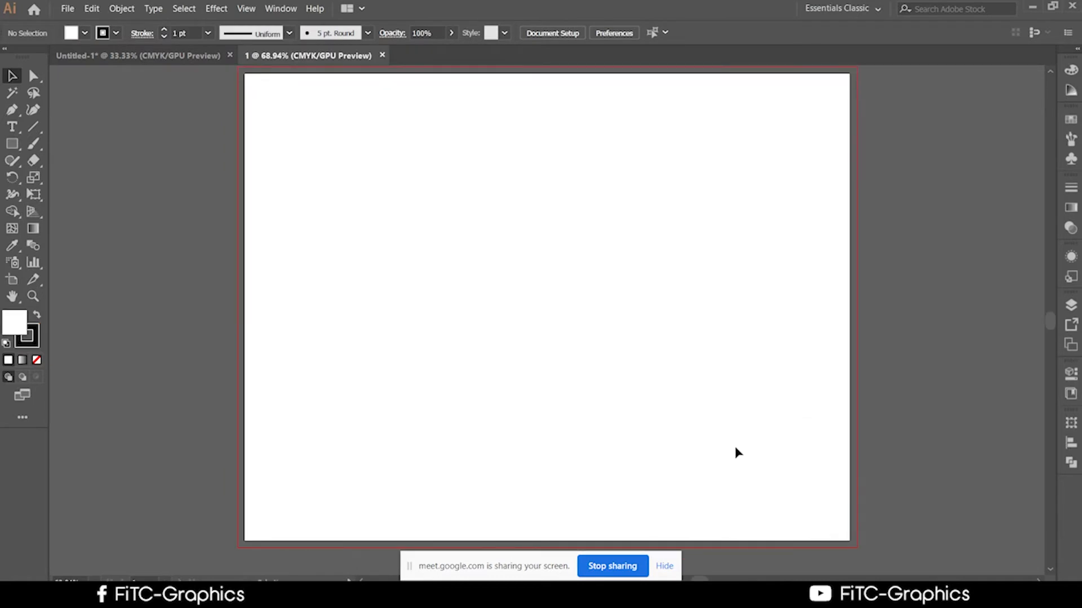
Draw an 11 by 8.5 in rectangle exactly covering the artboard, and clear the selection
scroll(732, 447, down, 1)
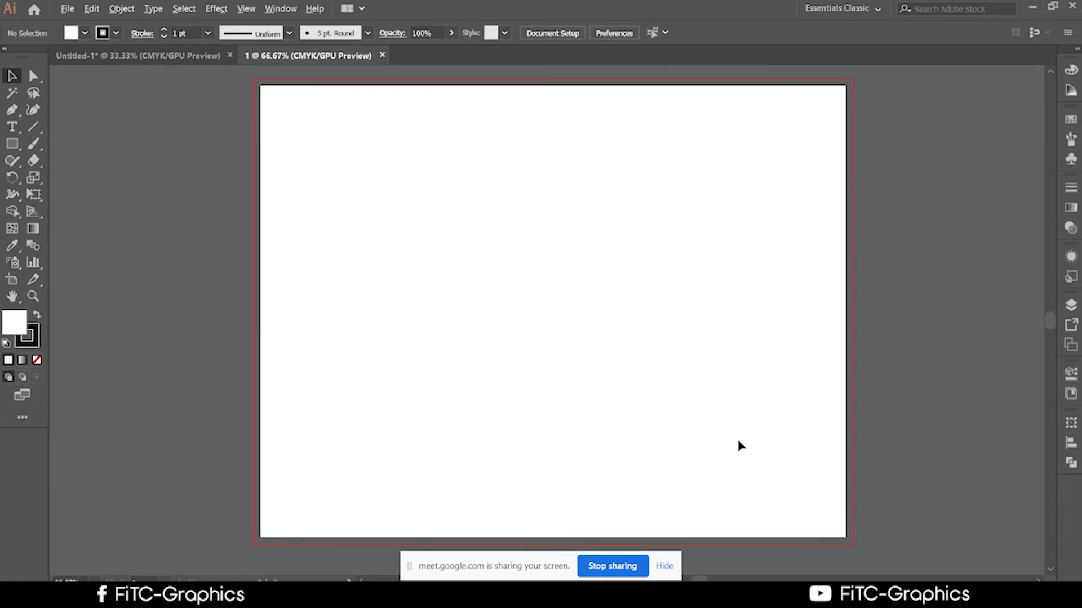
drag(907, 422, 830, 424)
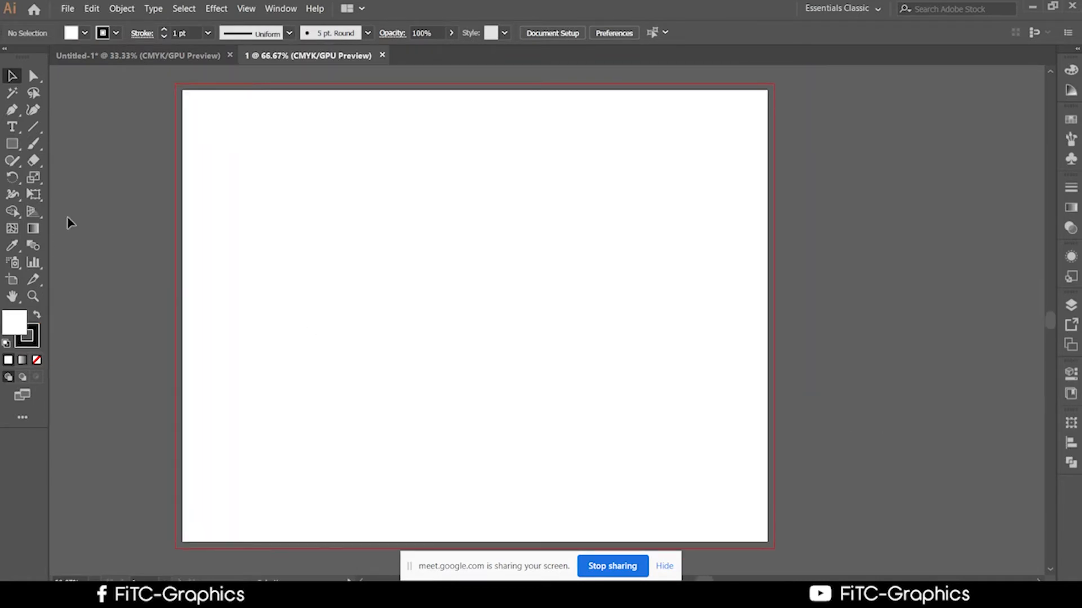
click(12, 144)
drag(181, 89, 767, 542)
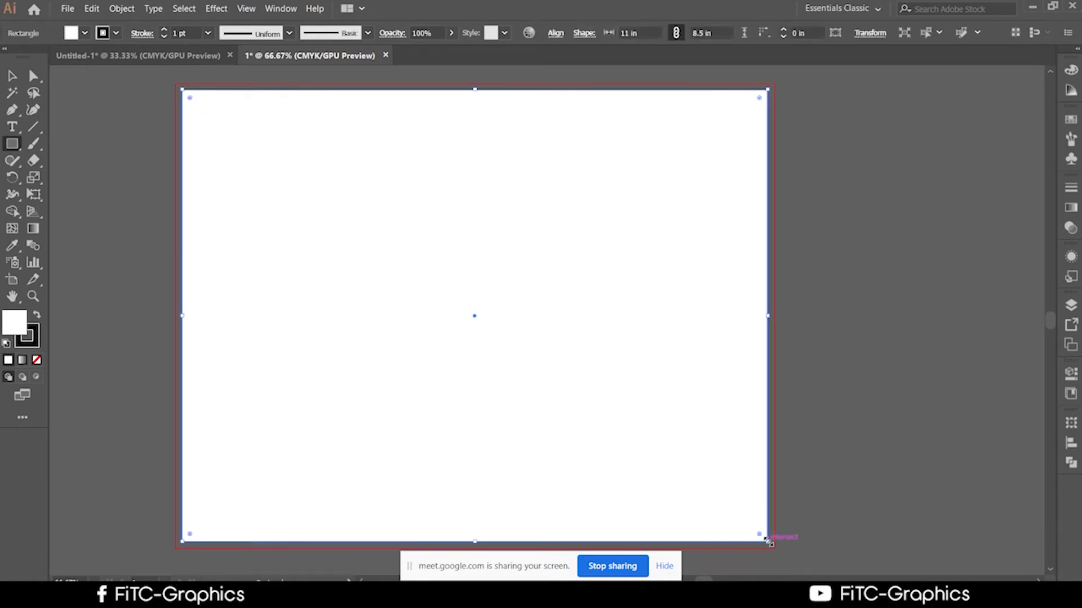
click(11, 76)
click(12, 144)
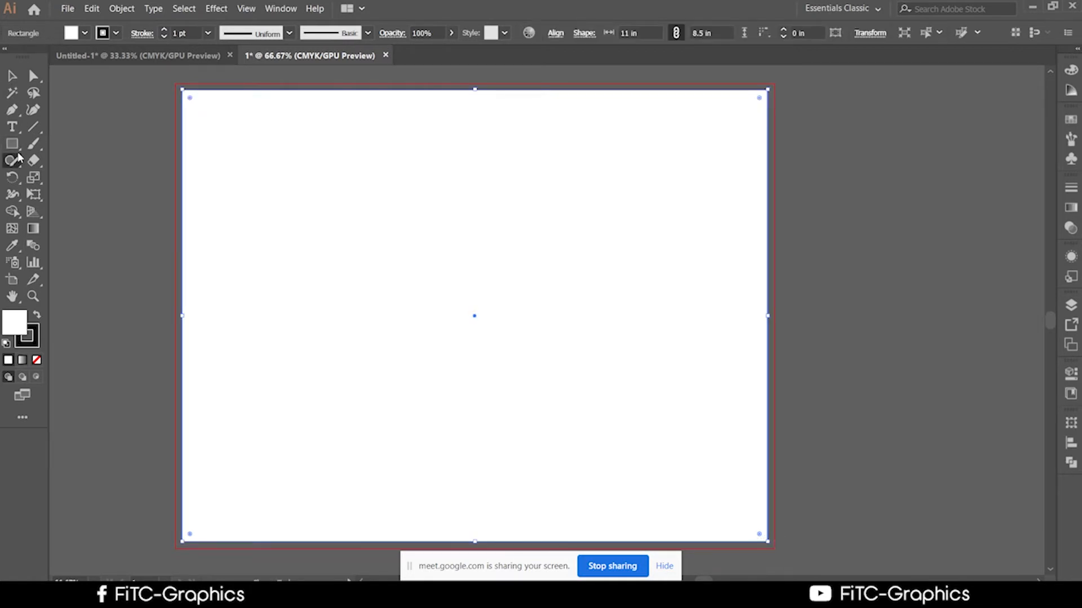
key(ctrl+shift+a)
Create a second rectangle 11 in wide and 8.5 in high by entering dimensions, and delete it
click(497, 206)
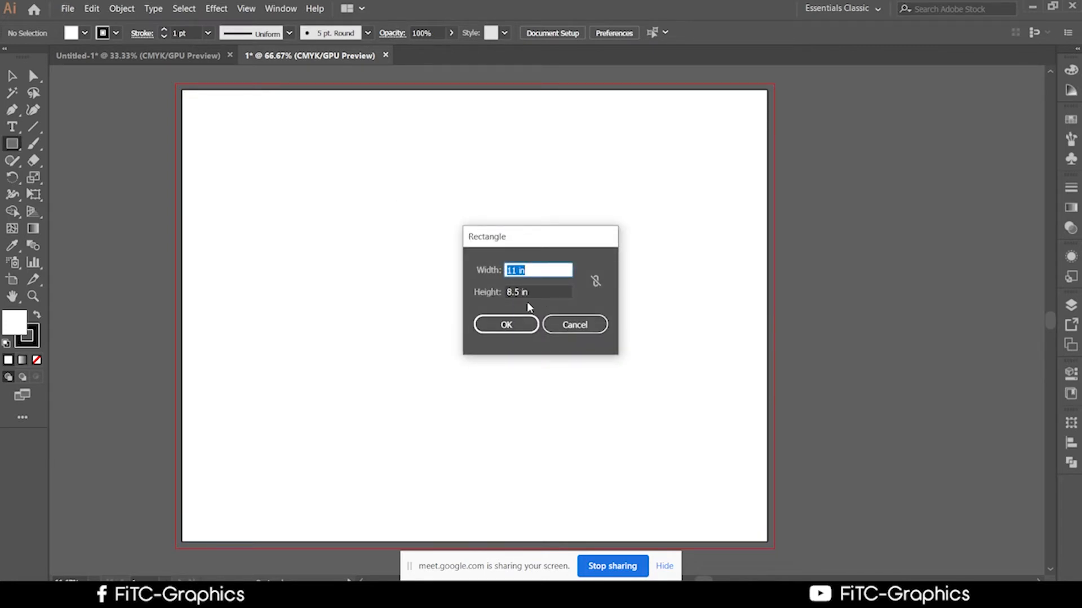
click(510, 324)
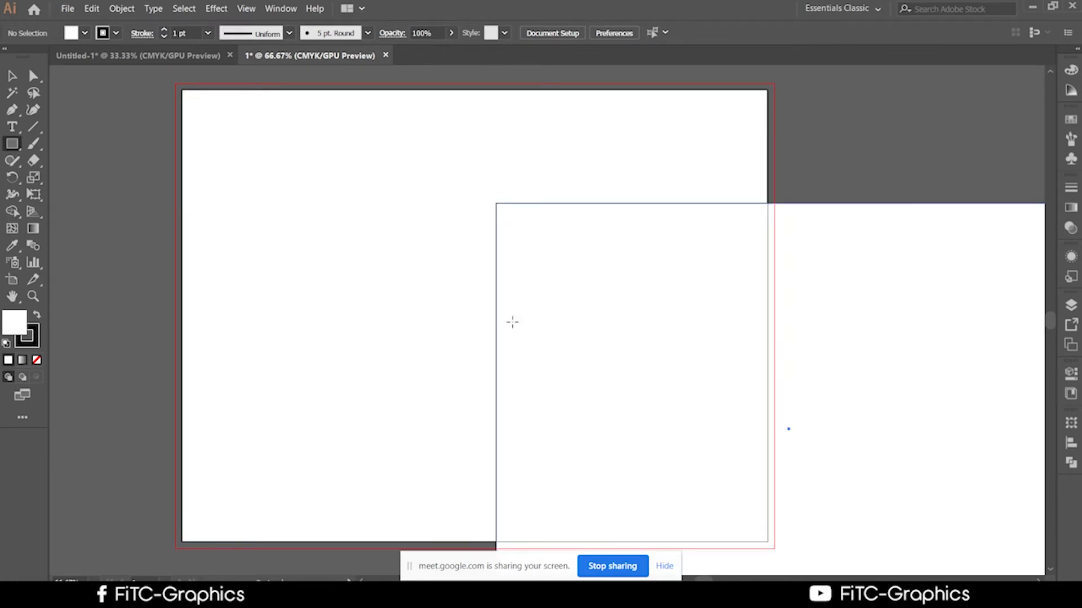
click(12, 75)
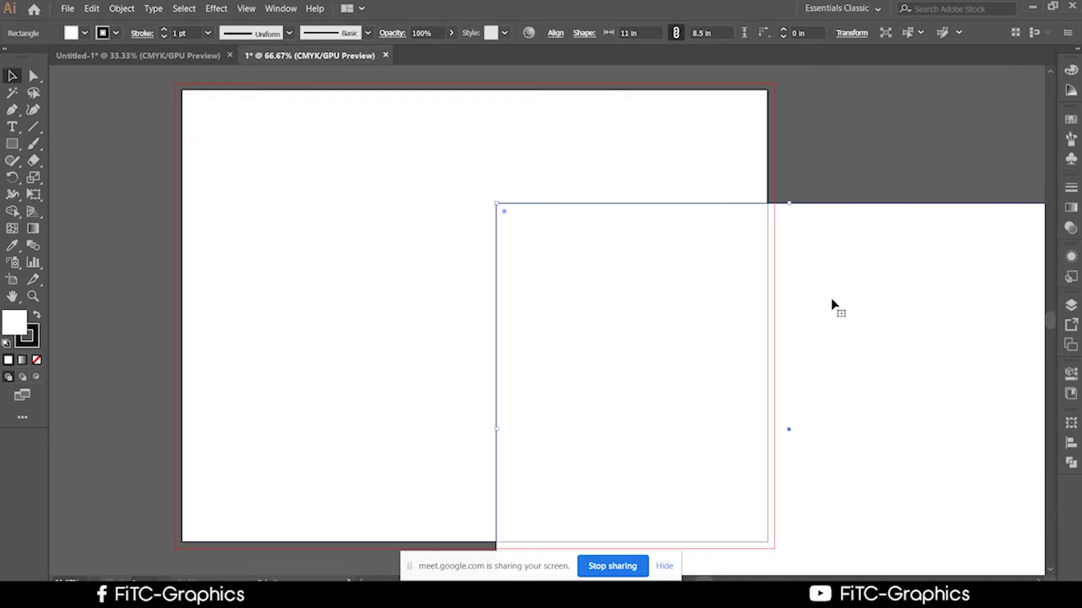
key(Delete)
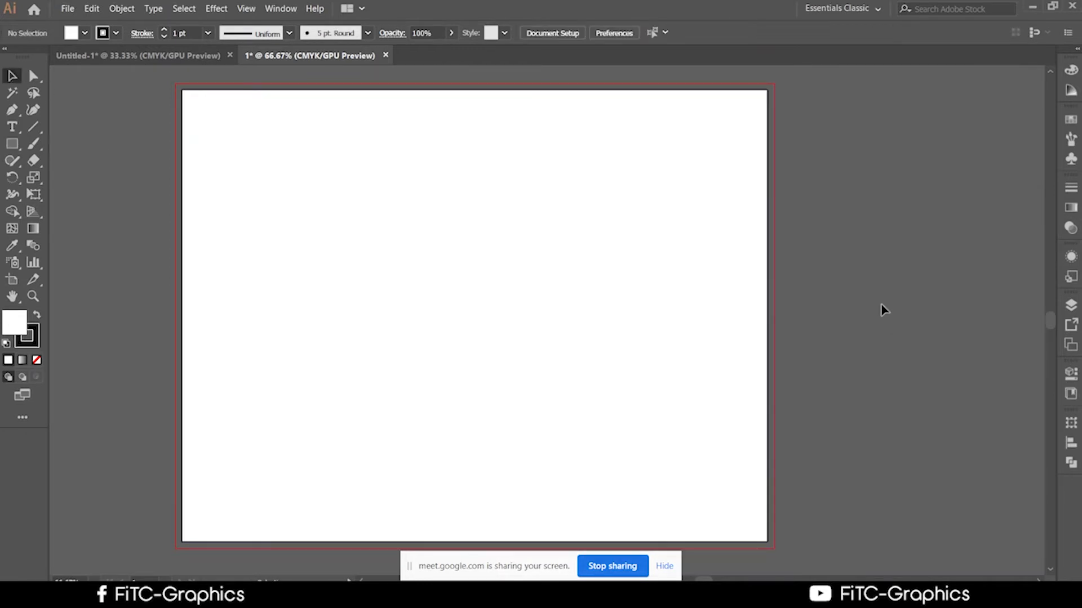
Undo the last rectangle edits and deselect the rectangle covering the artboard
scroll(868, 276, down, 3)
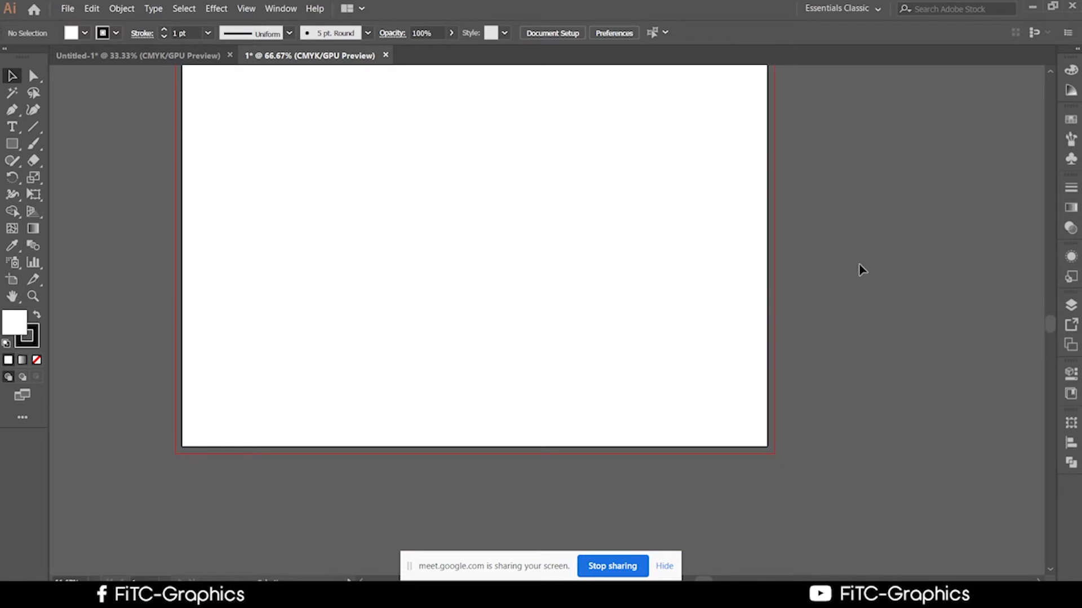
scroll(860, 266, down, 2)
key(ctrl+z)
scroll(720, 222, up, 2)
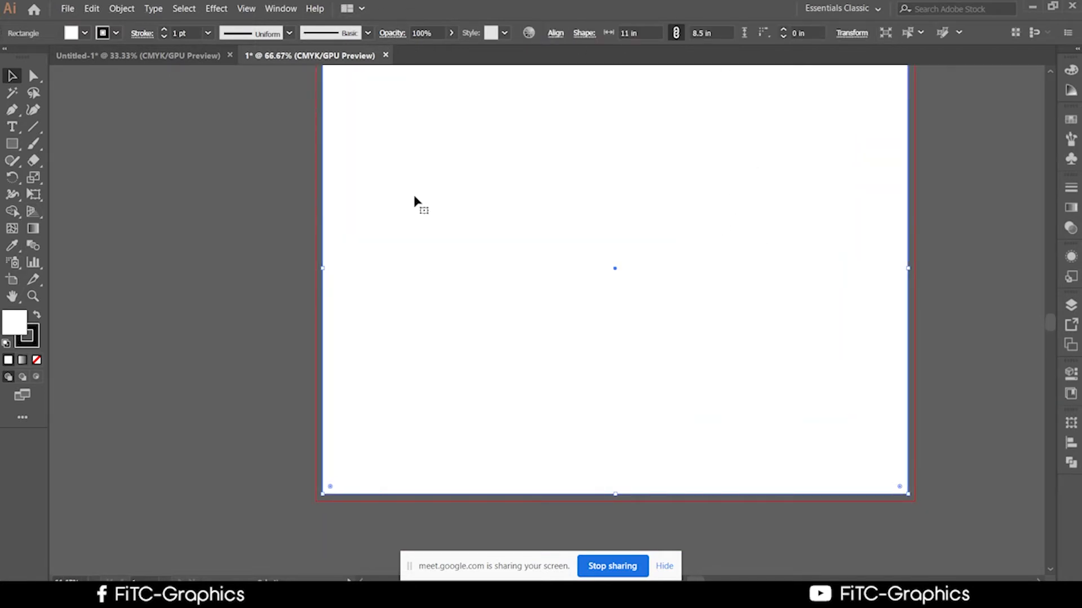
scroll(761, 359, down, 3)
drag(893, 323, 630, 312)
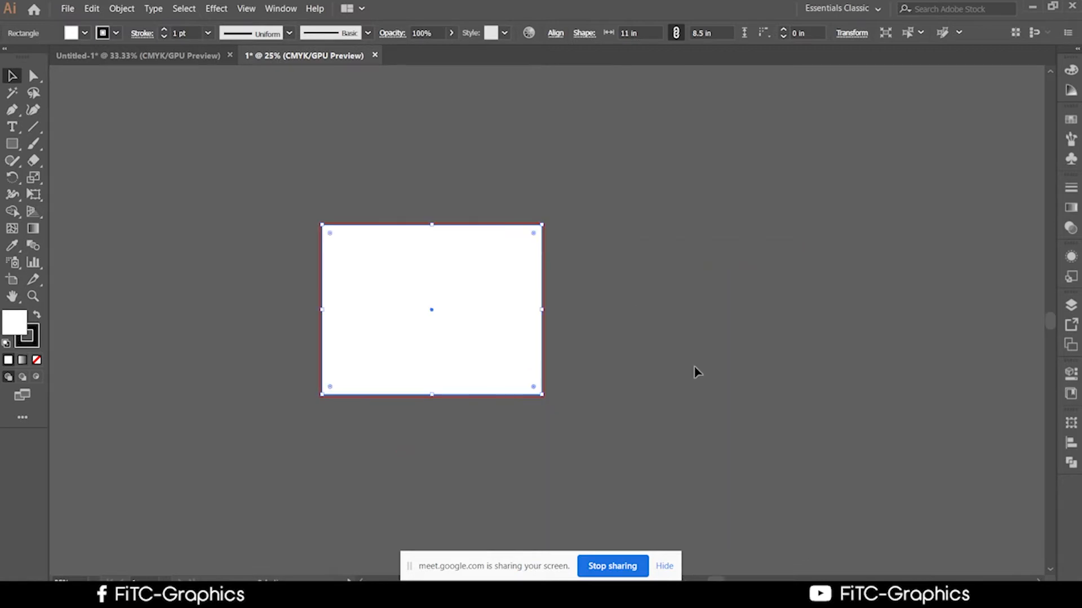
scroll(449, 398, up, 2)
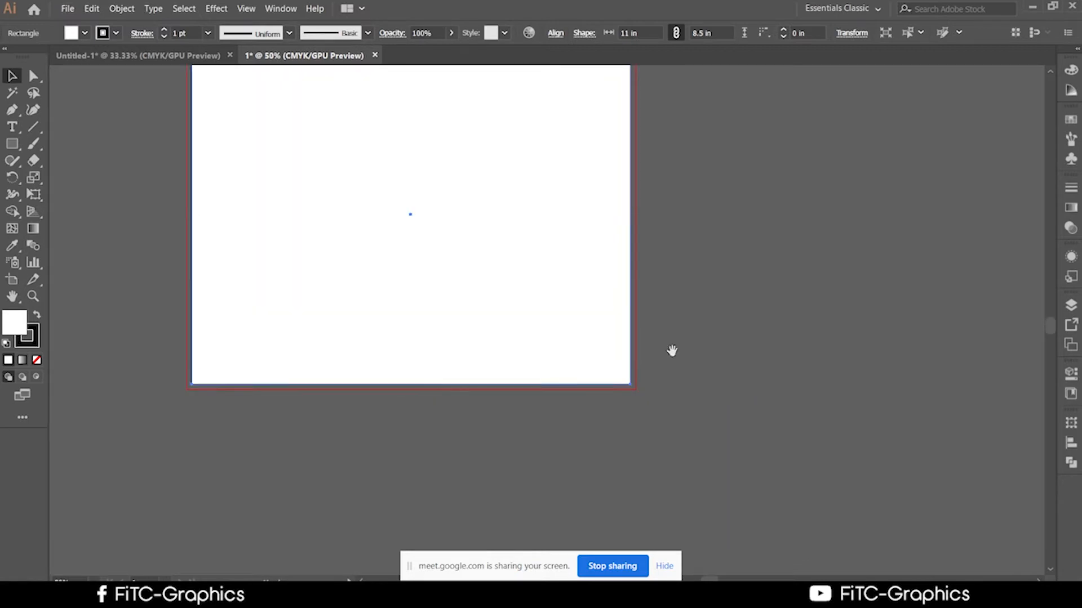
drag(672, 351, 772, 450)
click(762, 422)
scroll(762, 421, up, 1)
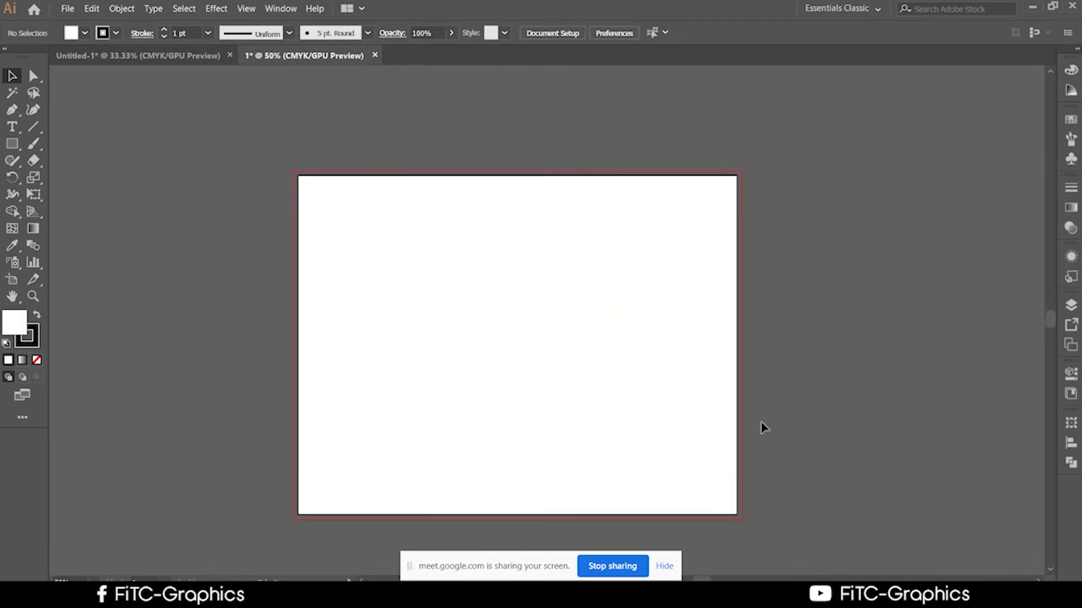
scroll(619, 442, down, 1)
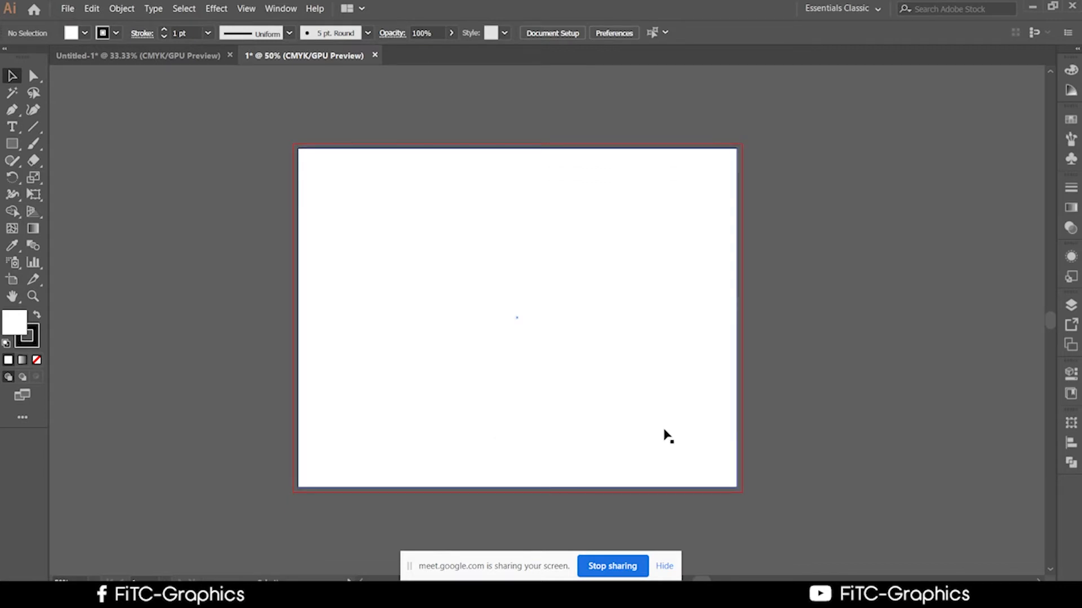
scroll(732, 431, down, 1)
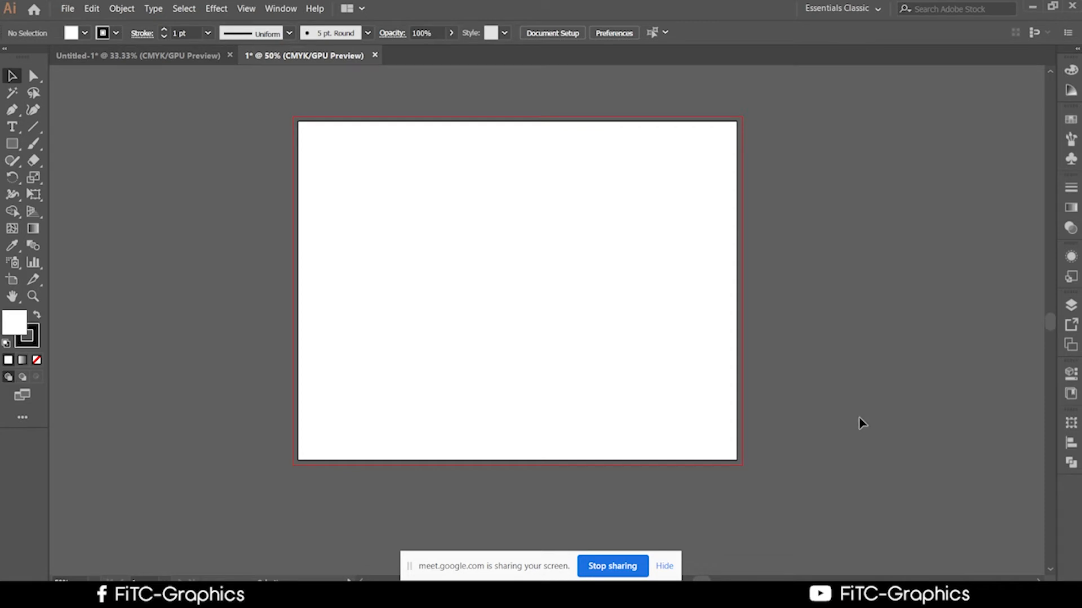
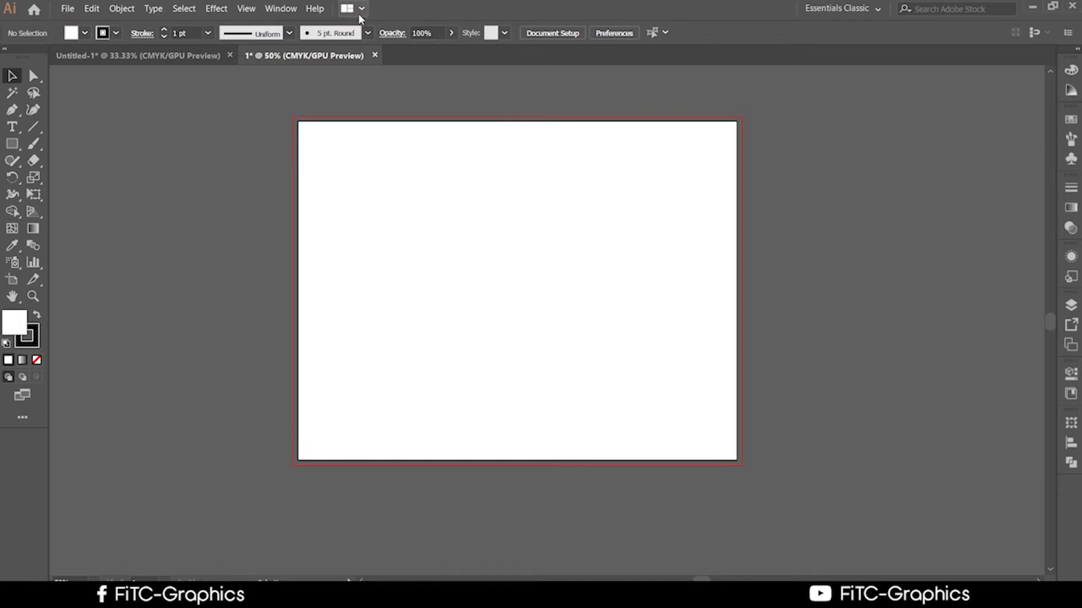
scroll(406, 169, up, 2)
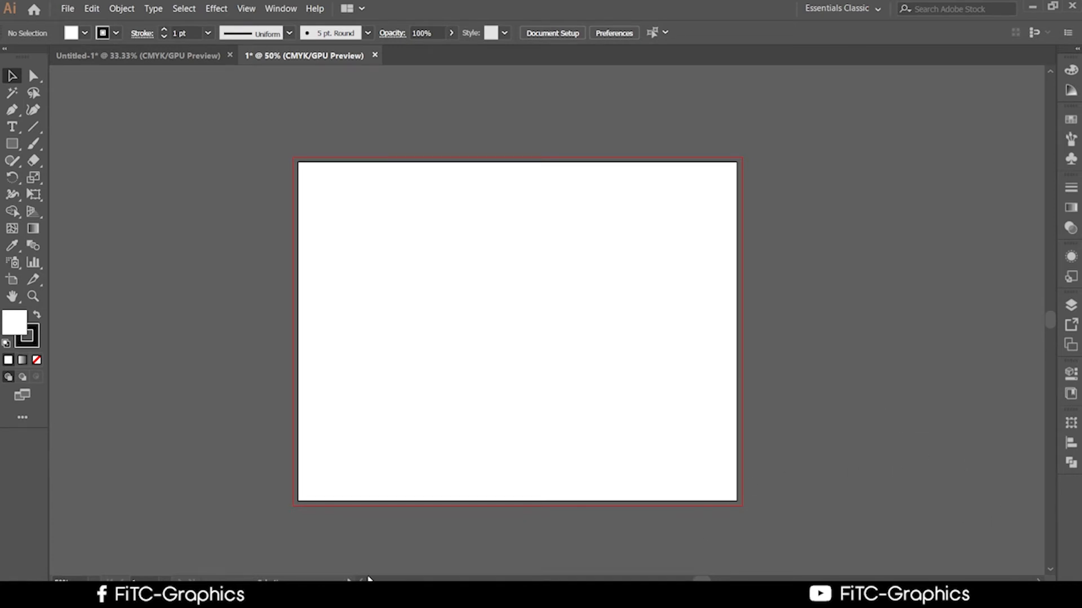
Switch to the Google Meet browser window and connect to the "Connecting..." Wi-Fi network with automatic connection enabled
key(alt+Tab)
key(alt+Tab)
key(alt+Tab)
drag(847, 189, 884, 2)
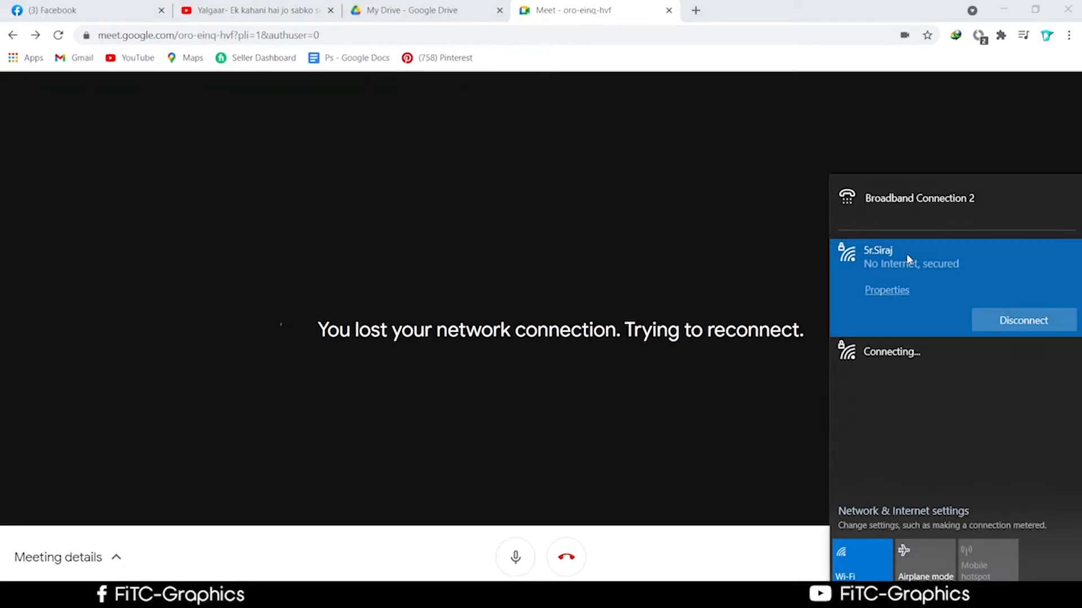
click(951, 365)
click(877, 330)
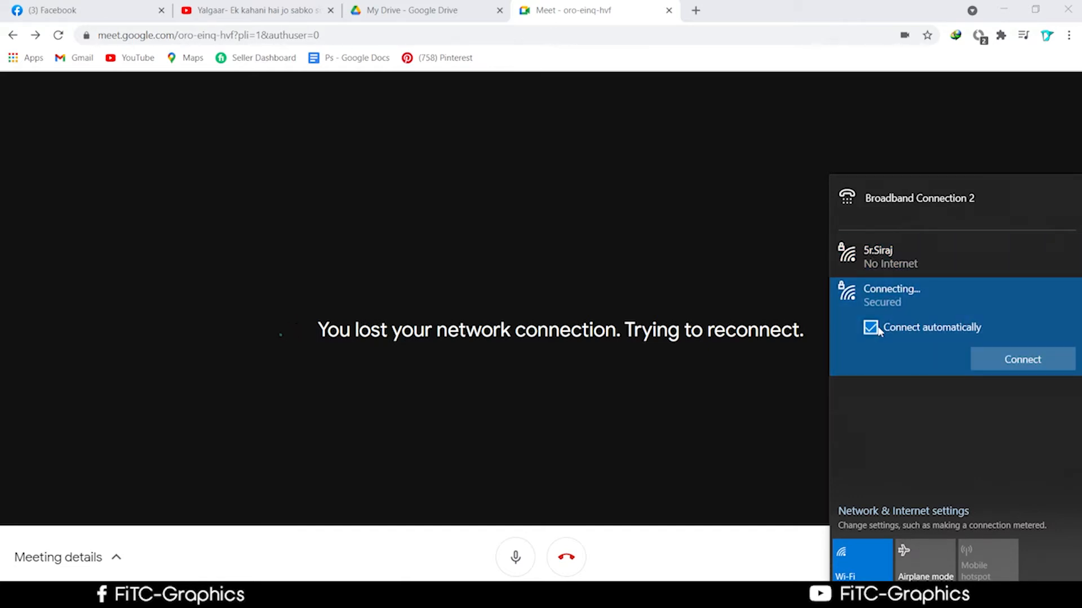
click(1015, 360)
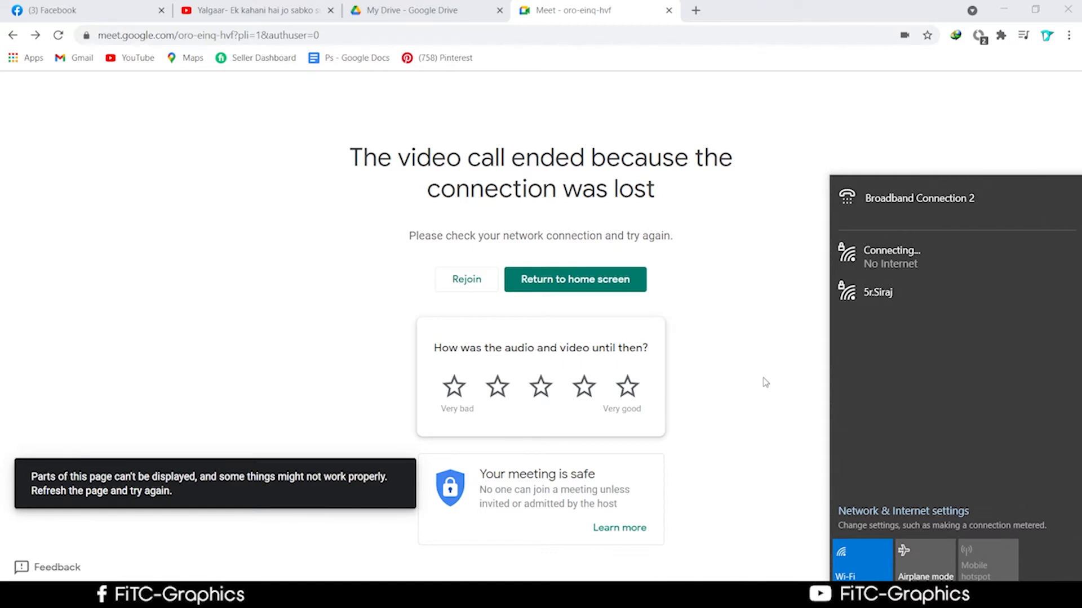
Turn on automatic connection for the previously used Wi-Fi network and connect to it
click(888, 307)
click(910, 328)
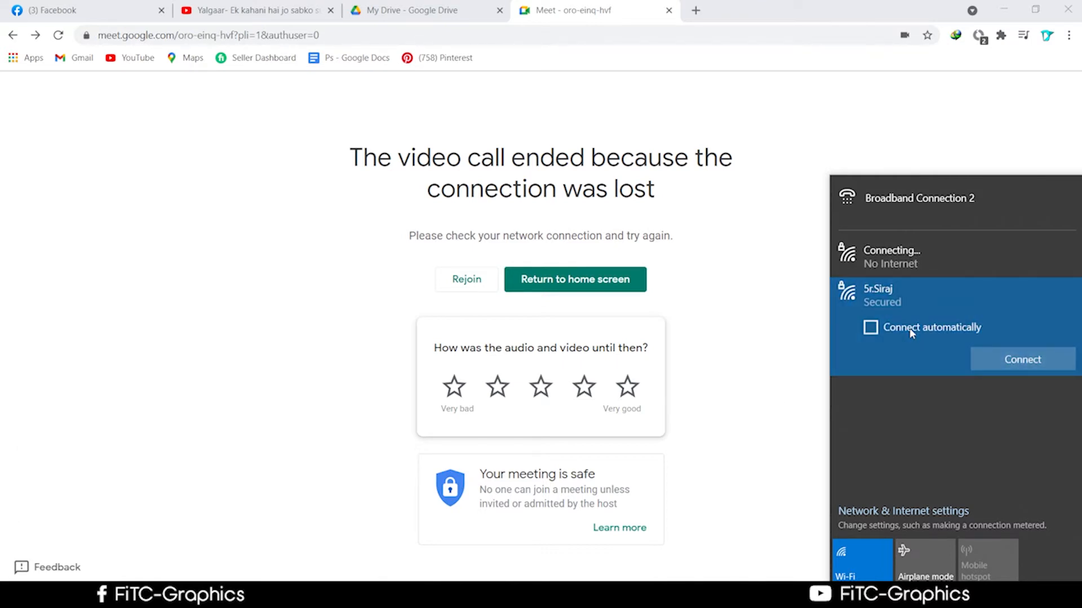
click(910, 328)
click(1018, 364)
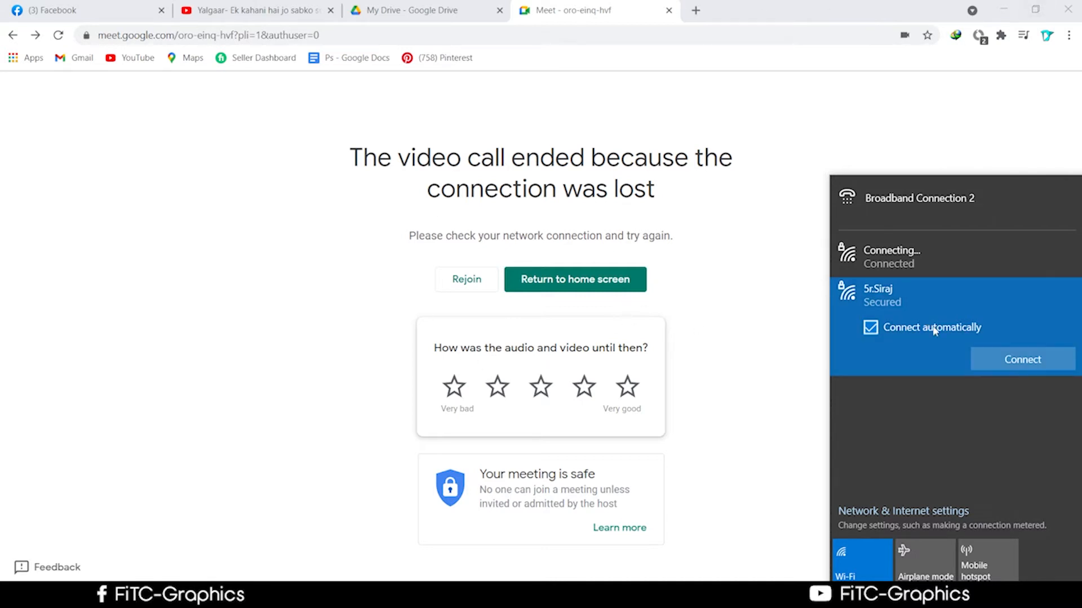
click(1006, 358)
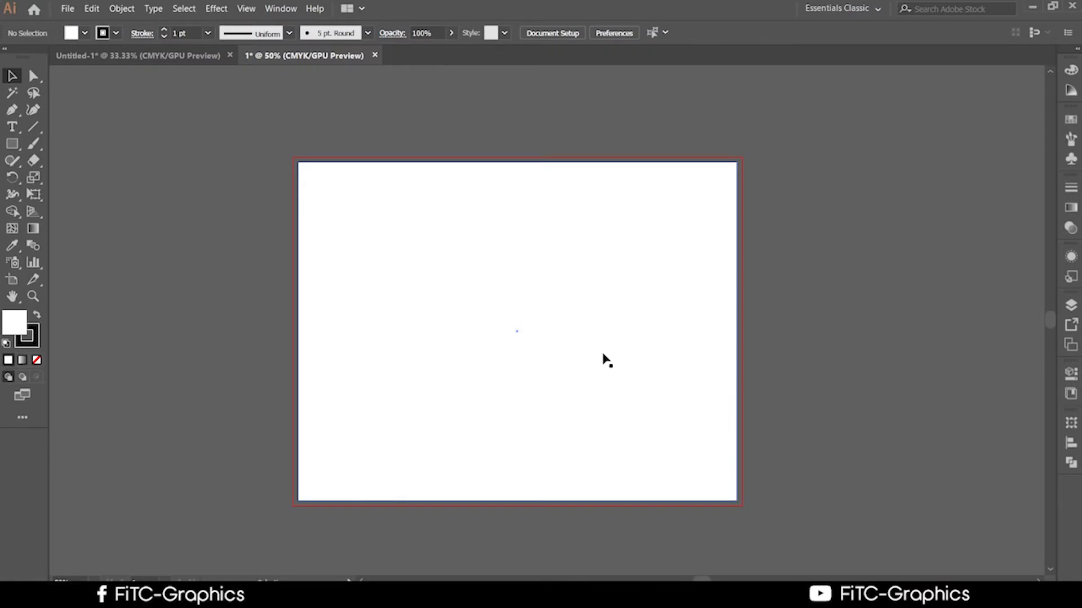
scroll(603, 354, up, 1)
scroll(603, 355, down, 2)
scroll(603, 354, up, 3)
scroll(602, 354, down, 4)
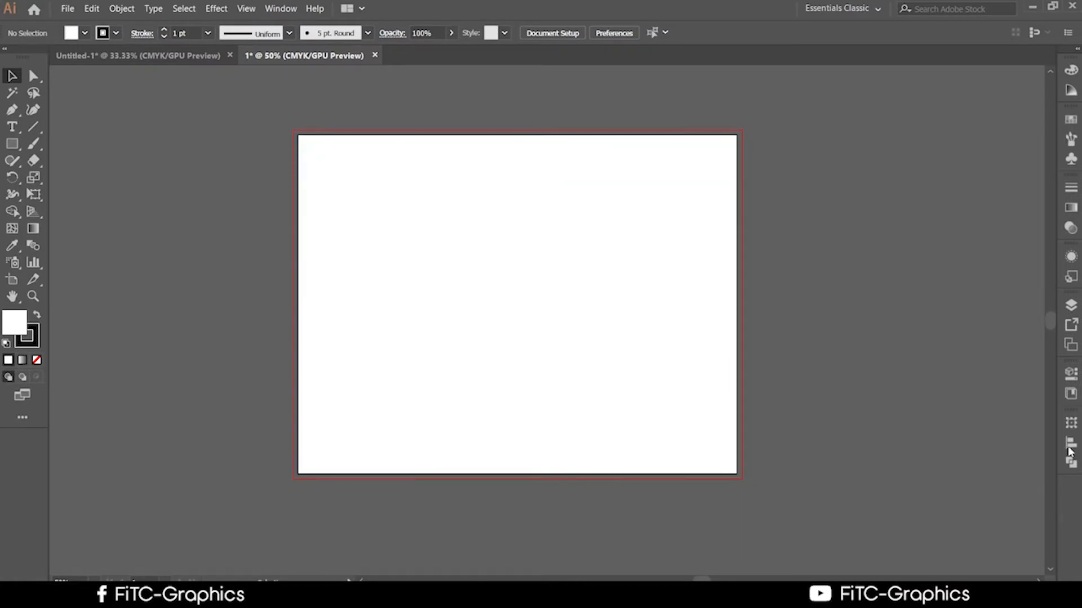
Switch to the browser, leave the ended call for the Google Meet home screen, and start an instant meeting
click(954, 595)
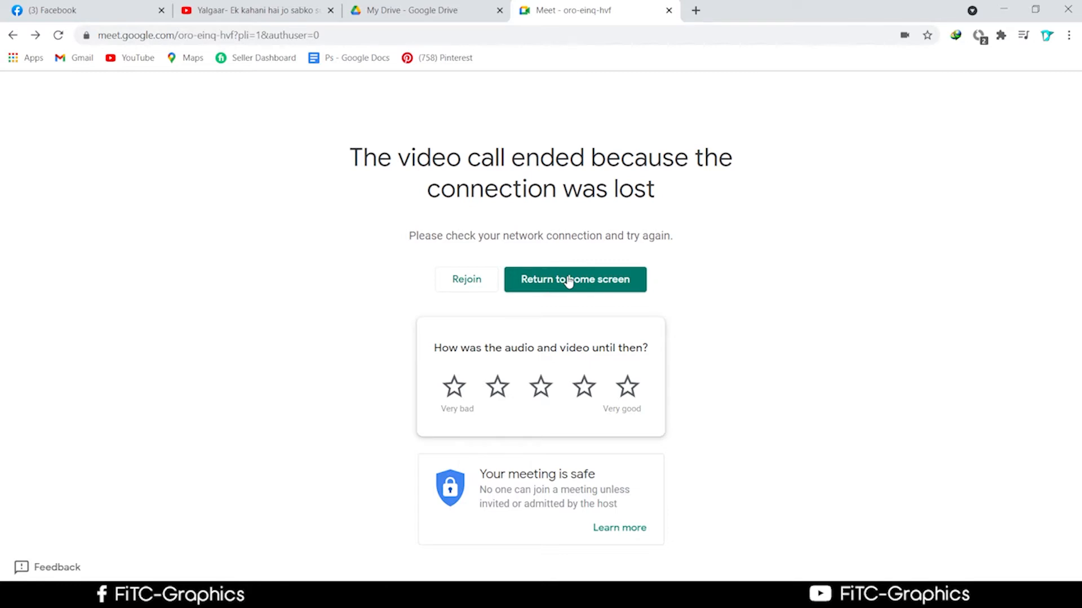
click(570, 280)
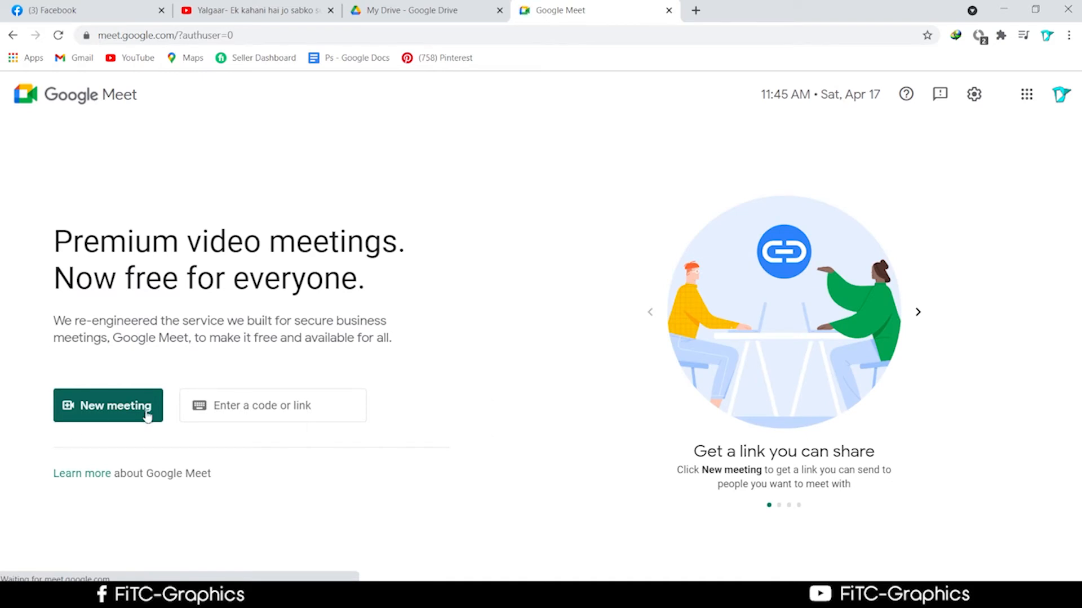
click(142, 416)
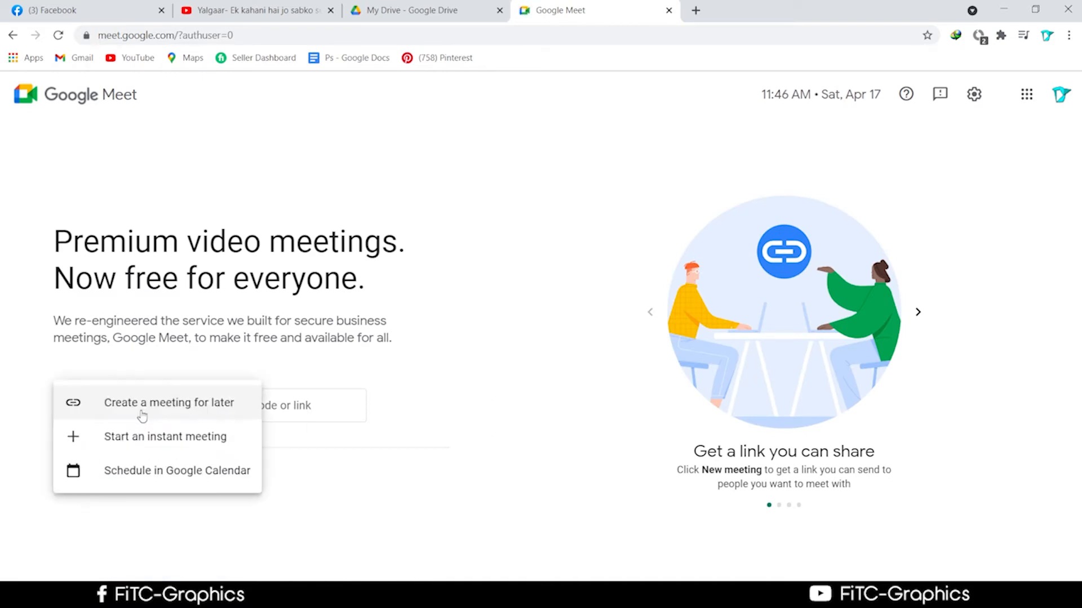
click(360, 438)
click(70, 414)
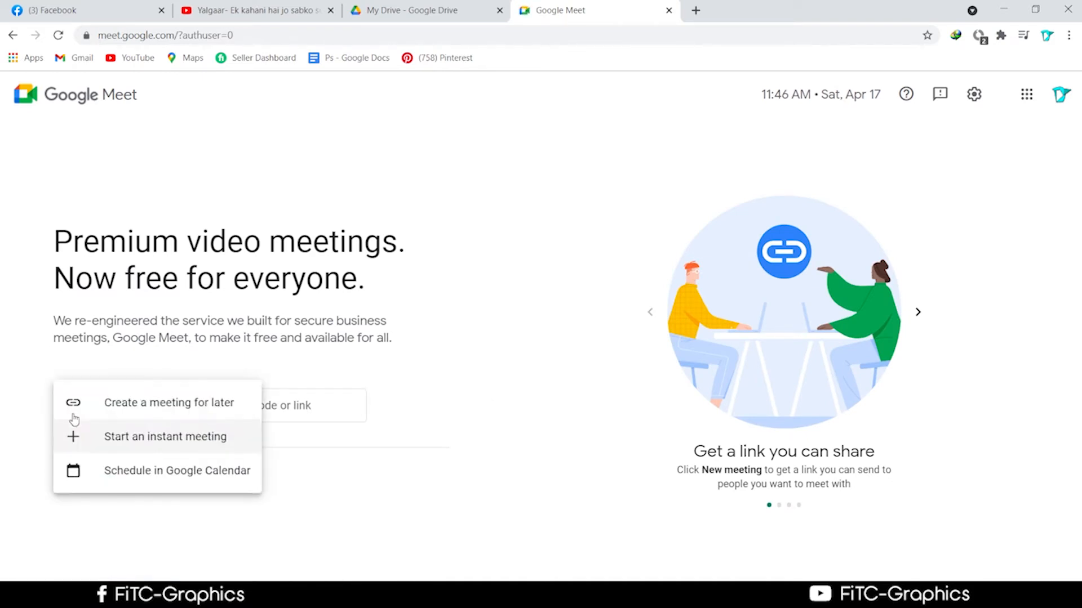
click(150, 414)
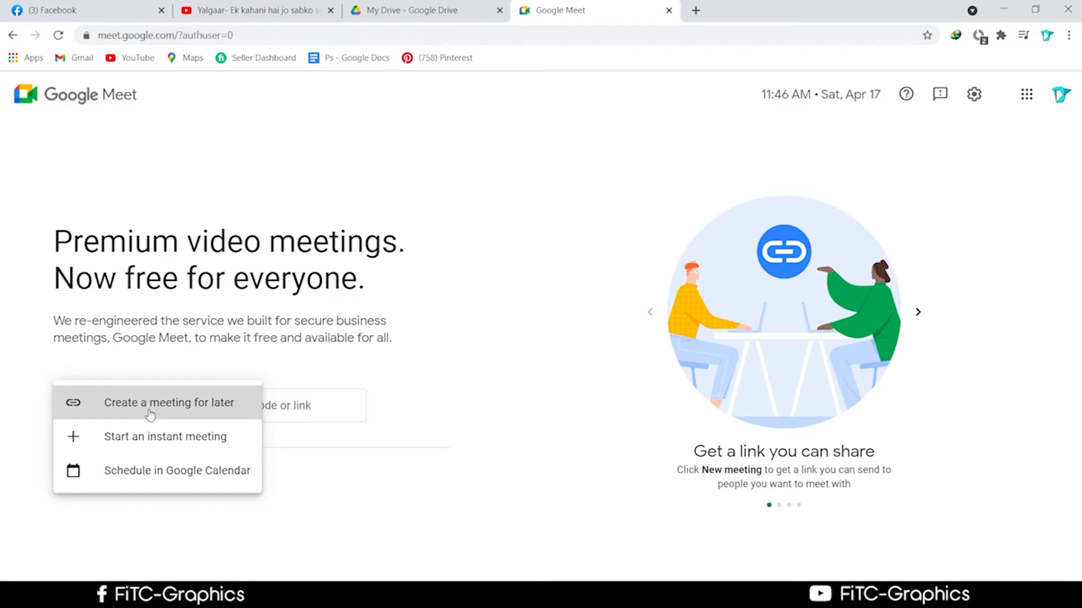
click(178, 439)
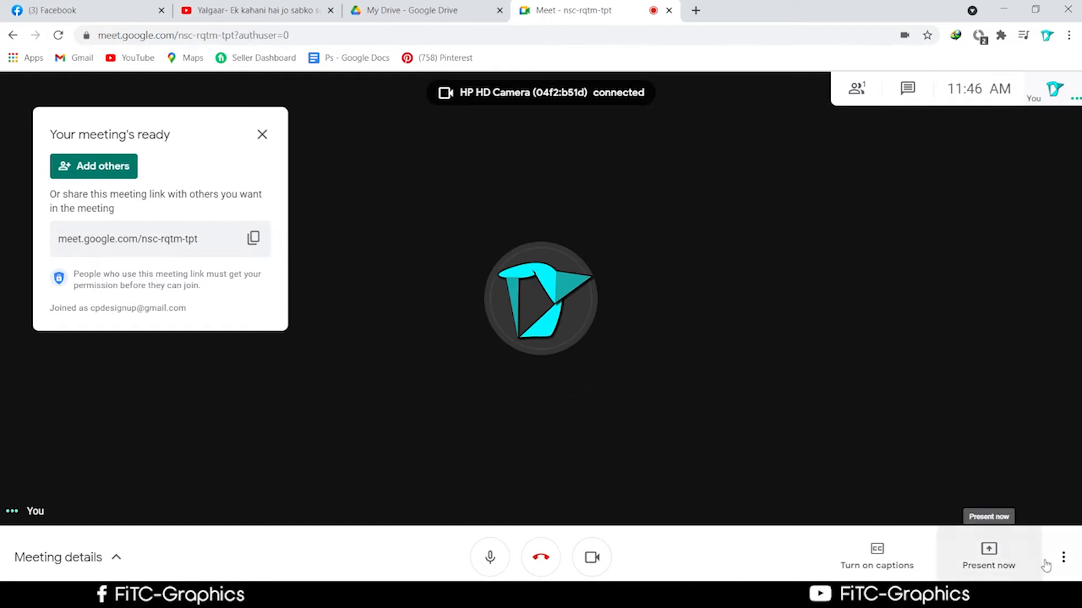
Copy the new meeting's link and send it to the student in the open Facebook chat
click(1063, 558)
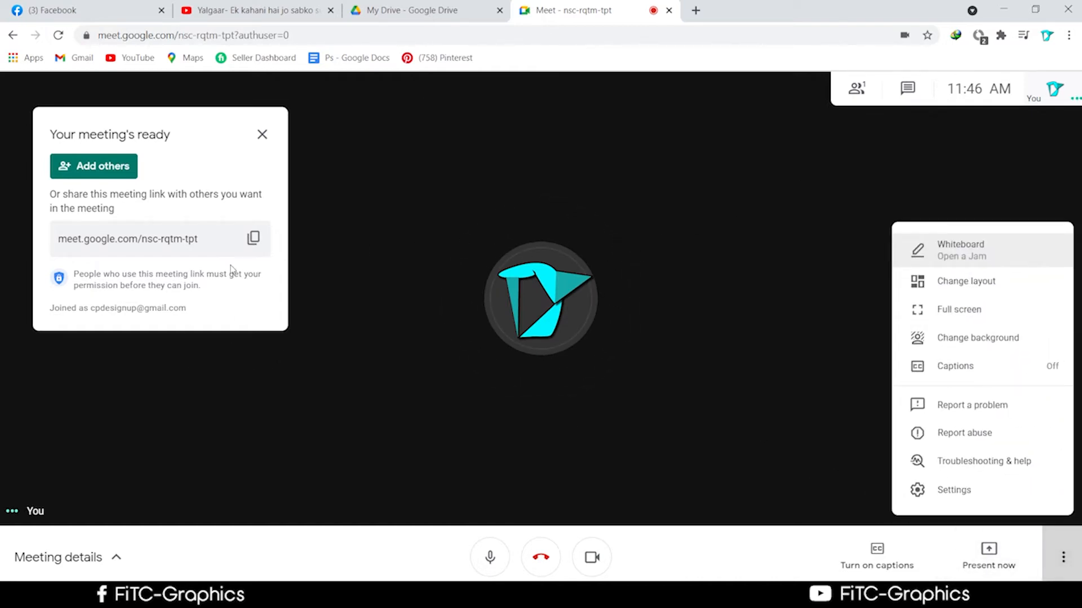
click(251, 240)
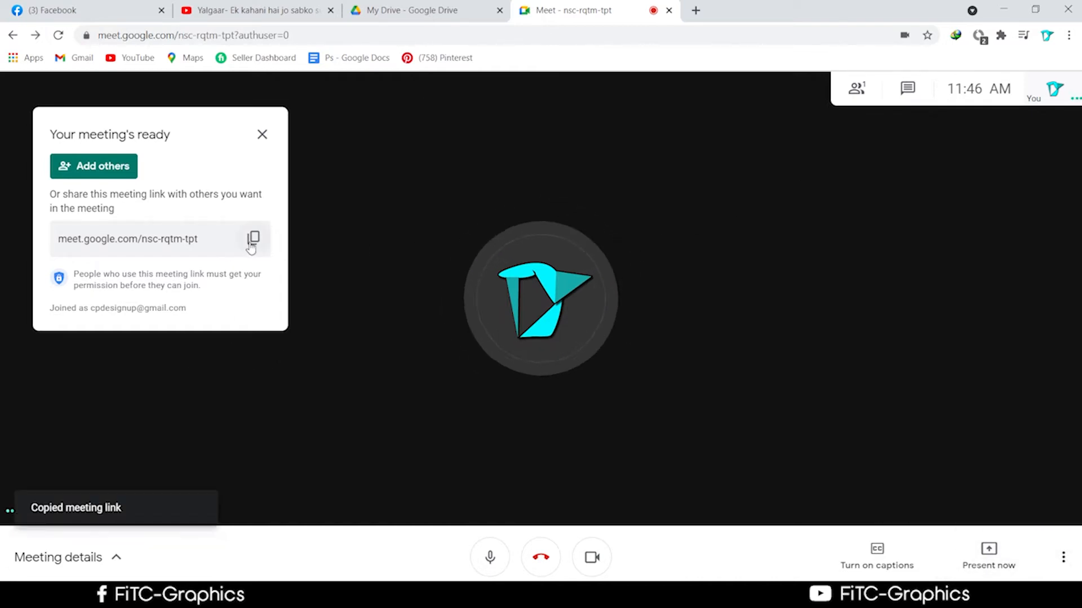
click(104, 7)
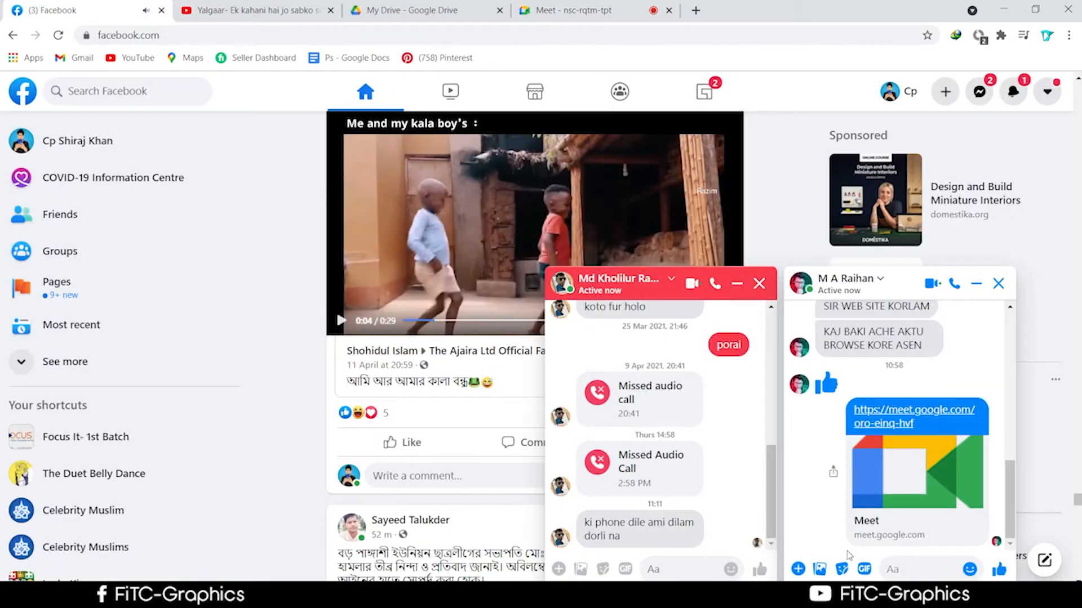
right_click(897, 569)
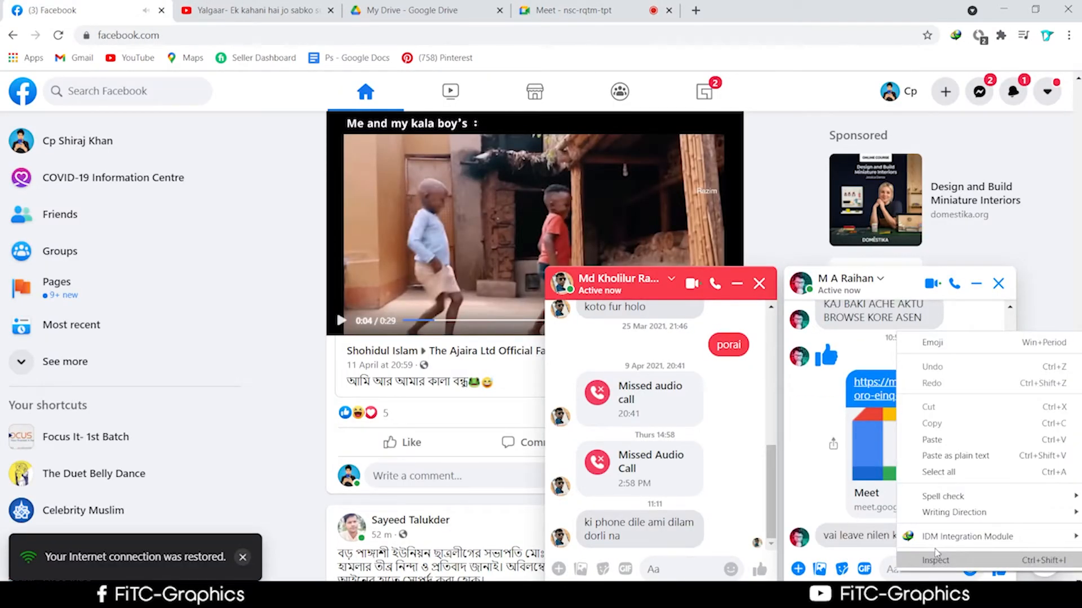
click(951, 445)
key(Return)
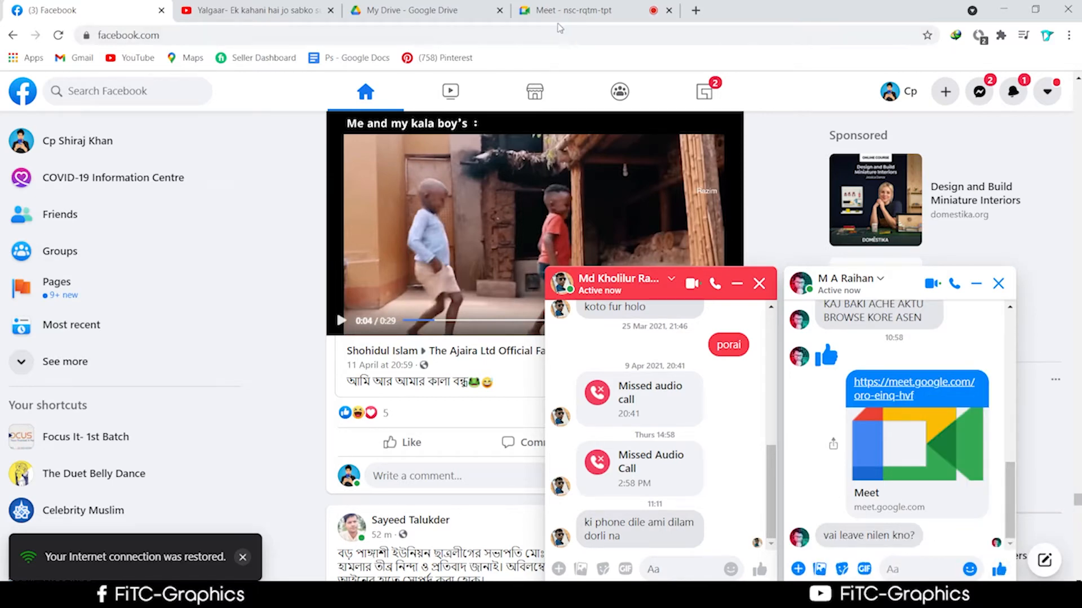
Check the Facebook chat for the sent meeting link, and switch back to Illustrator
click(560, 12)
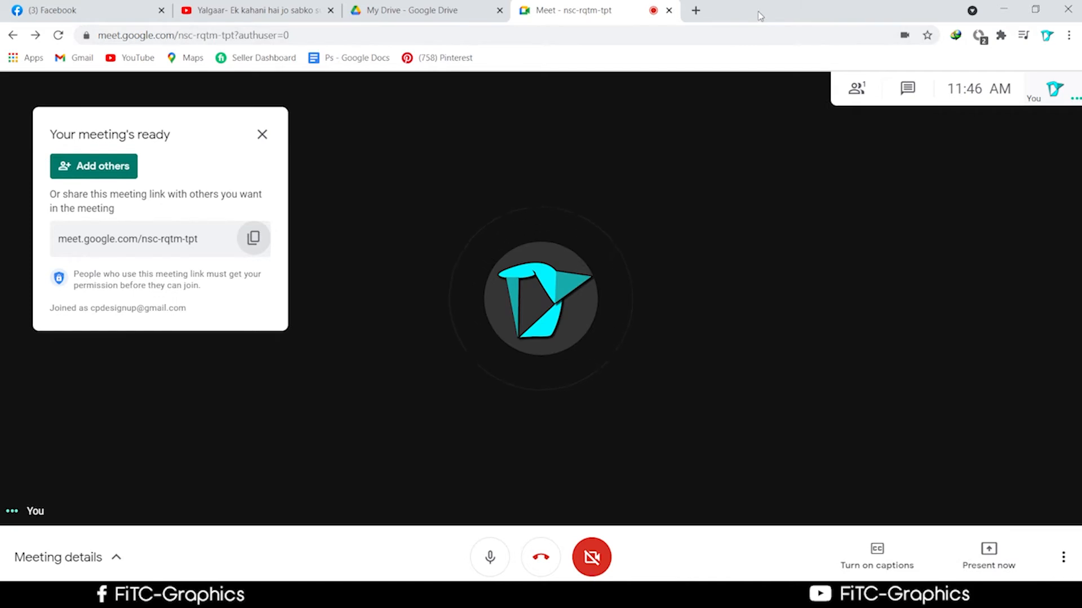
drag(760, 15, 784, 1)
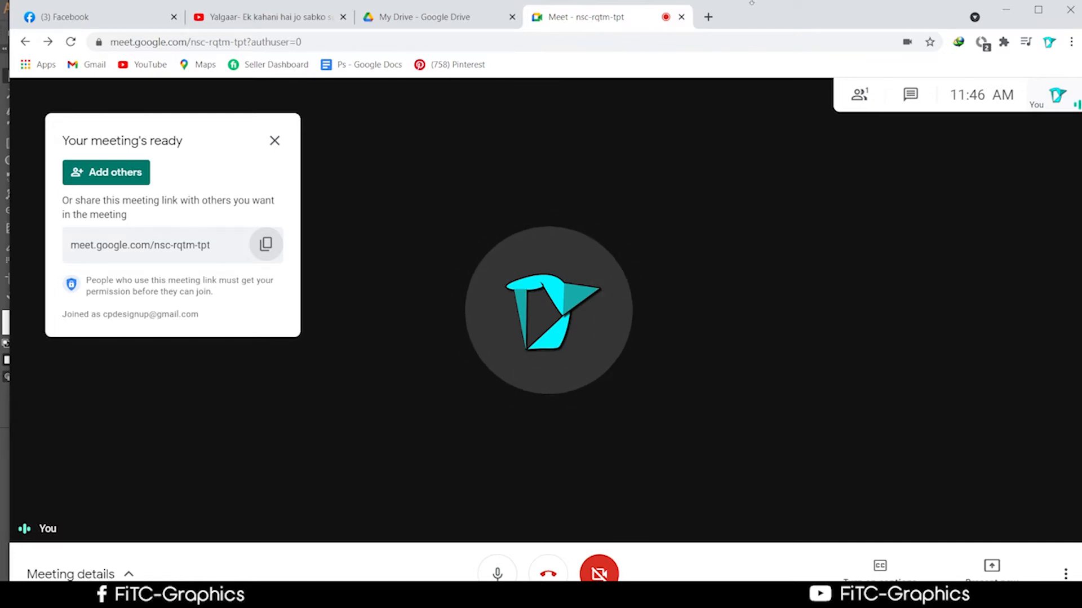
click(98, 14)
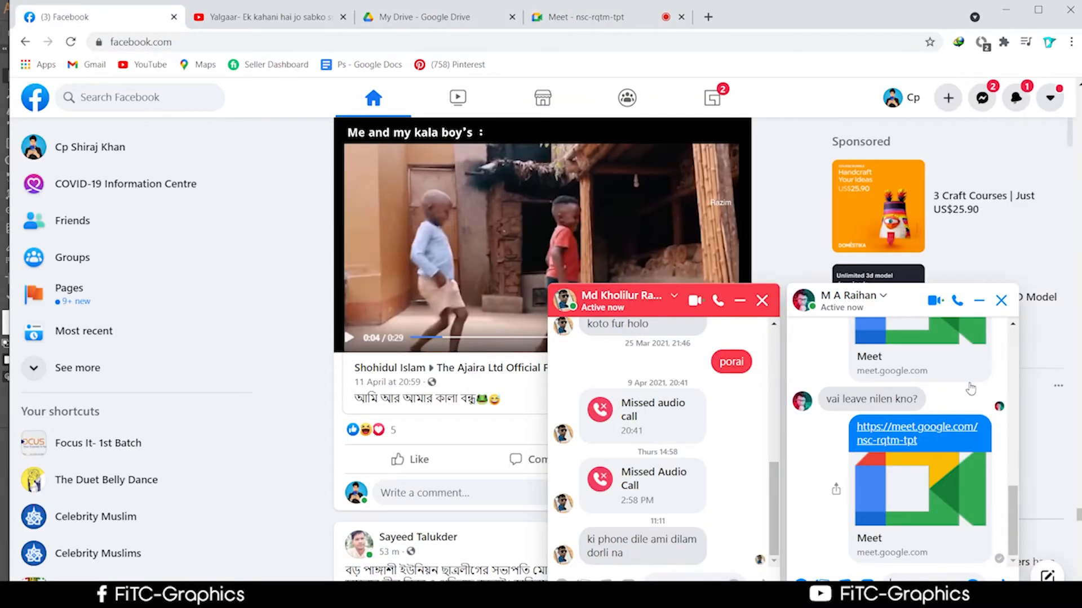
click(591, 17)
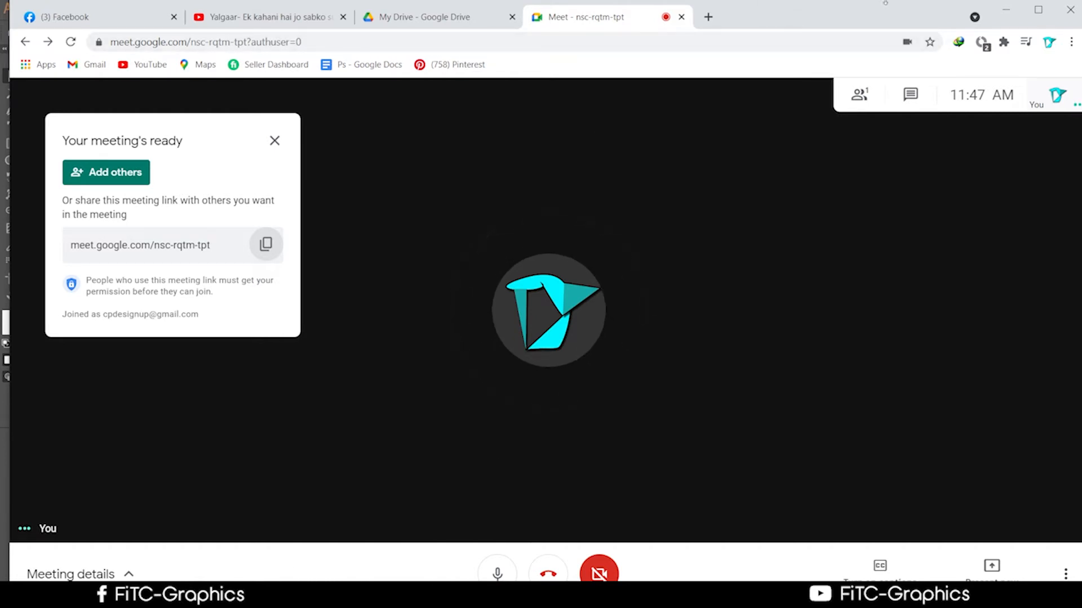
click(1018, 16)
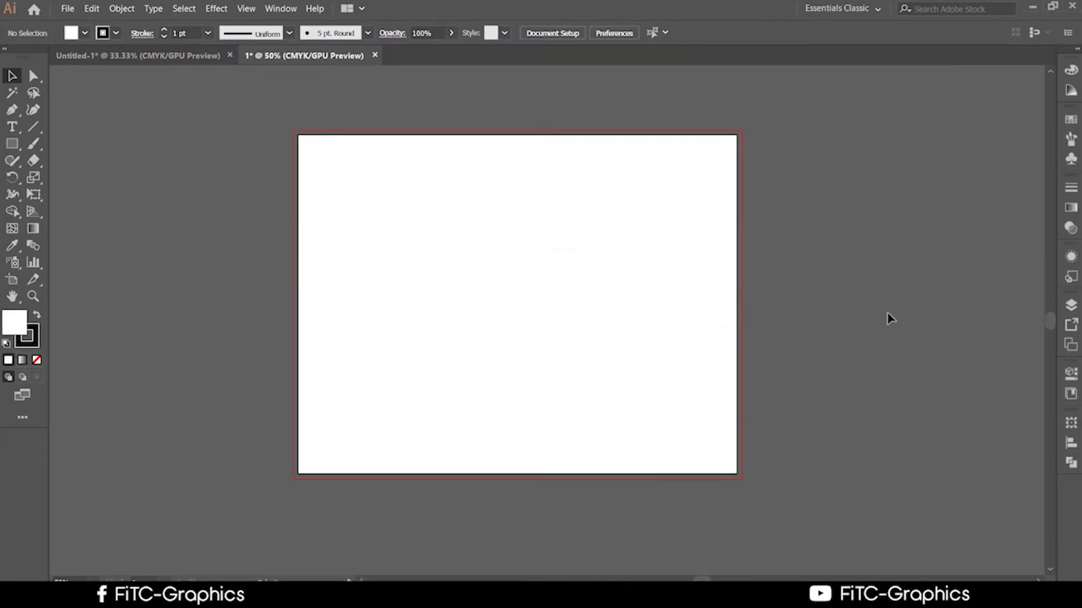
Set object alignment relative to the artboard in the Align options for the 11 by 8.5 in rectangle, and deselect it
click(442, 403)
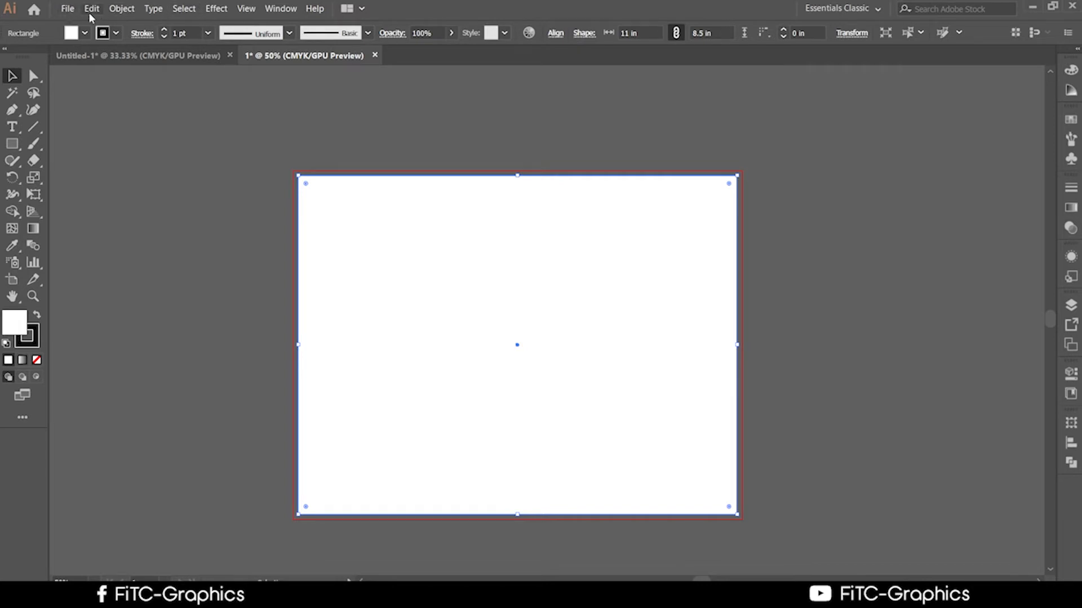
click(246, 9)
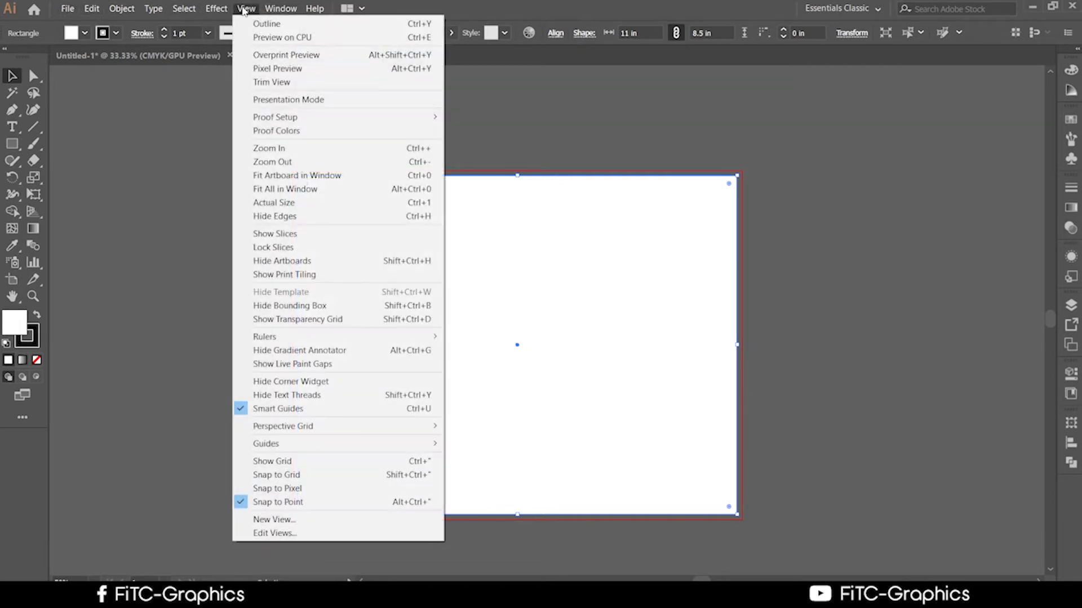
key(Escape)
click(266, 9)
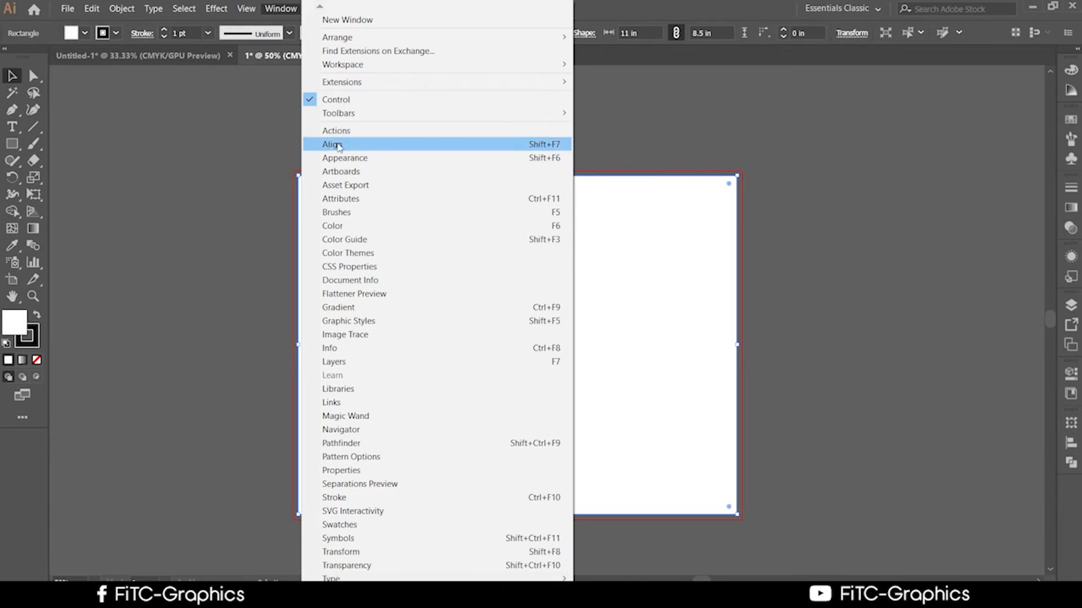
click(346, 144)
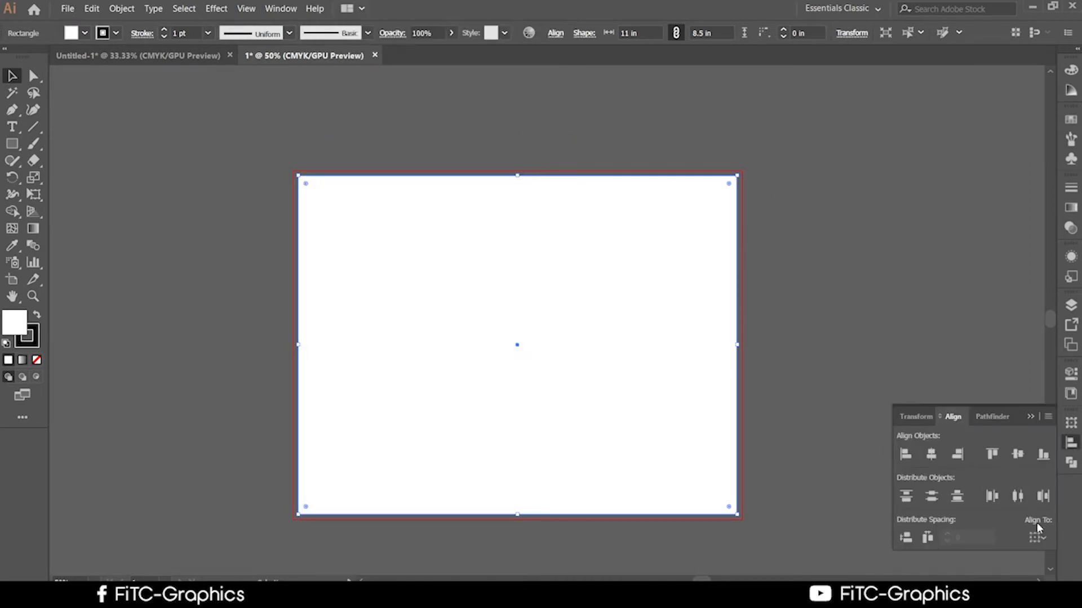
click(1048, 539)
click(997, 521)
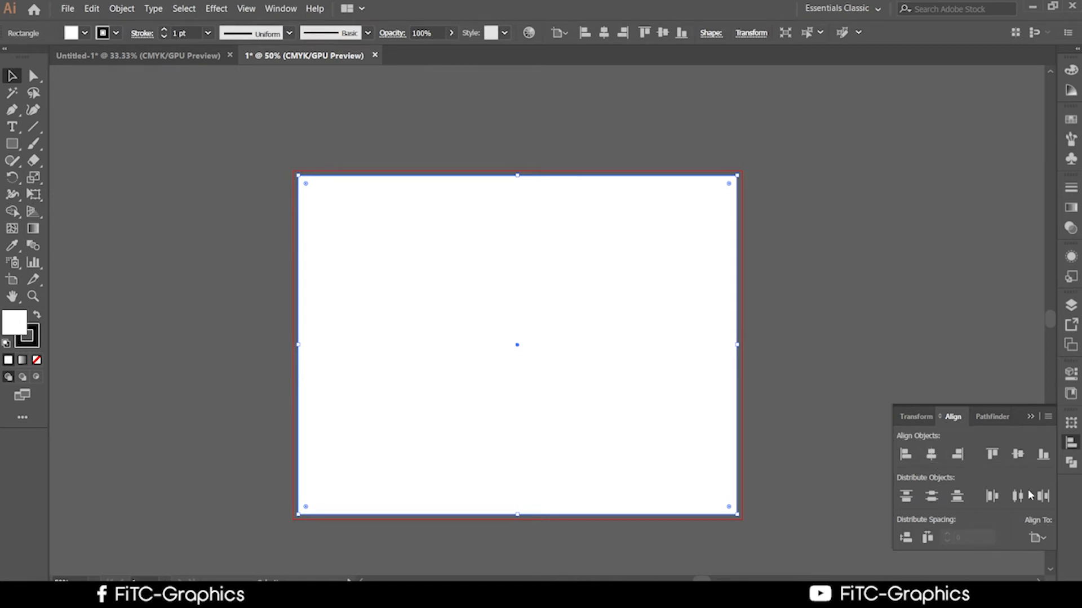
click(835, 360)
scroll(824, 372, down, 6)
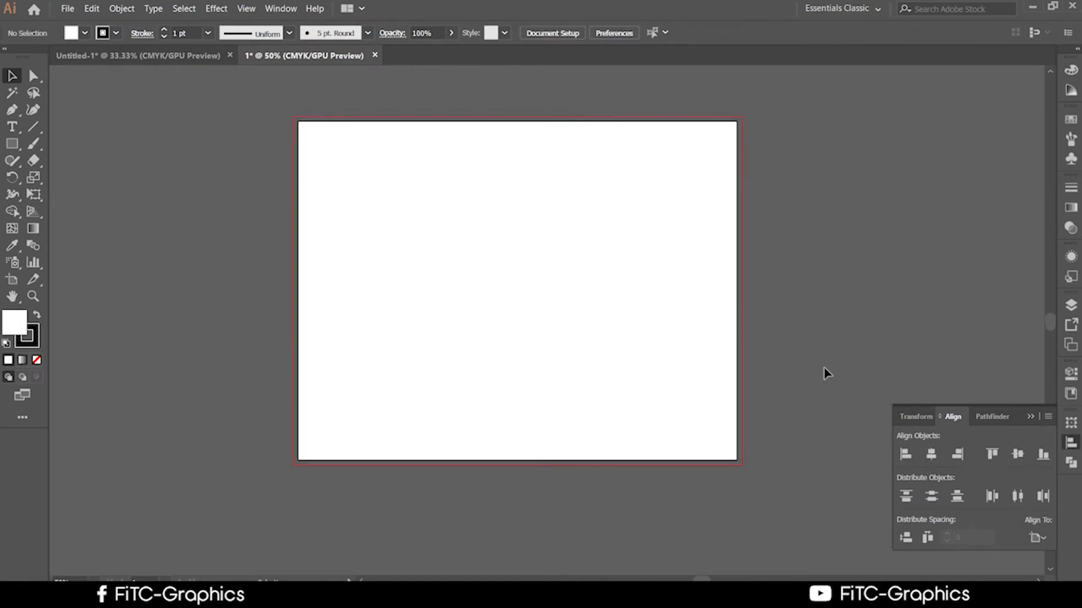
scroll(812, 364, up, 3)
click(488, 317)
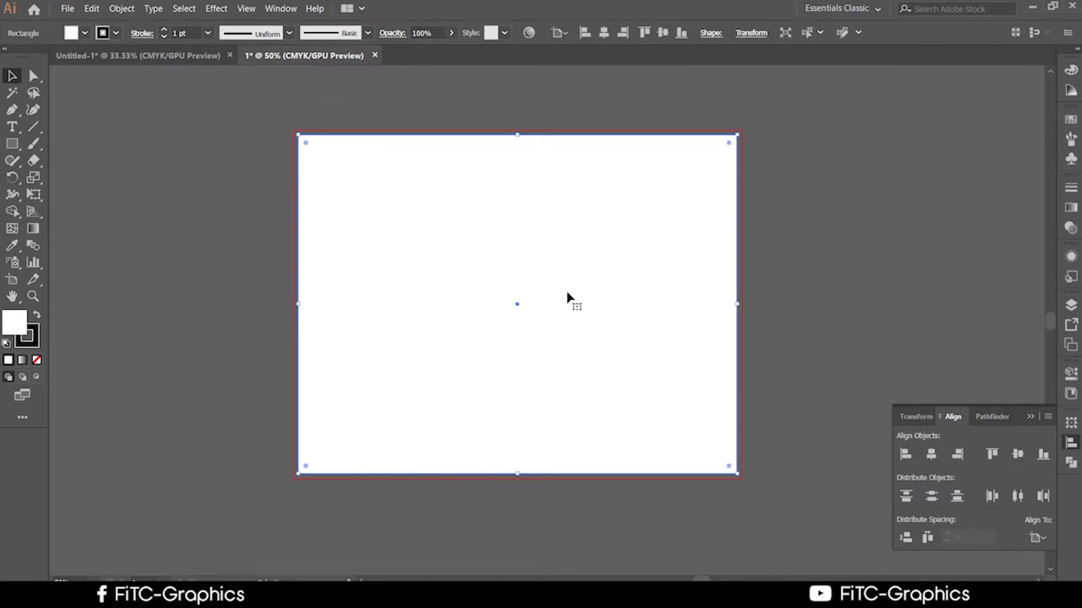
click(847, 272)
click(601, 278)
scroll(956, 312, up, 1)
click(883, 284)
click(438, 325)
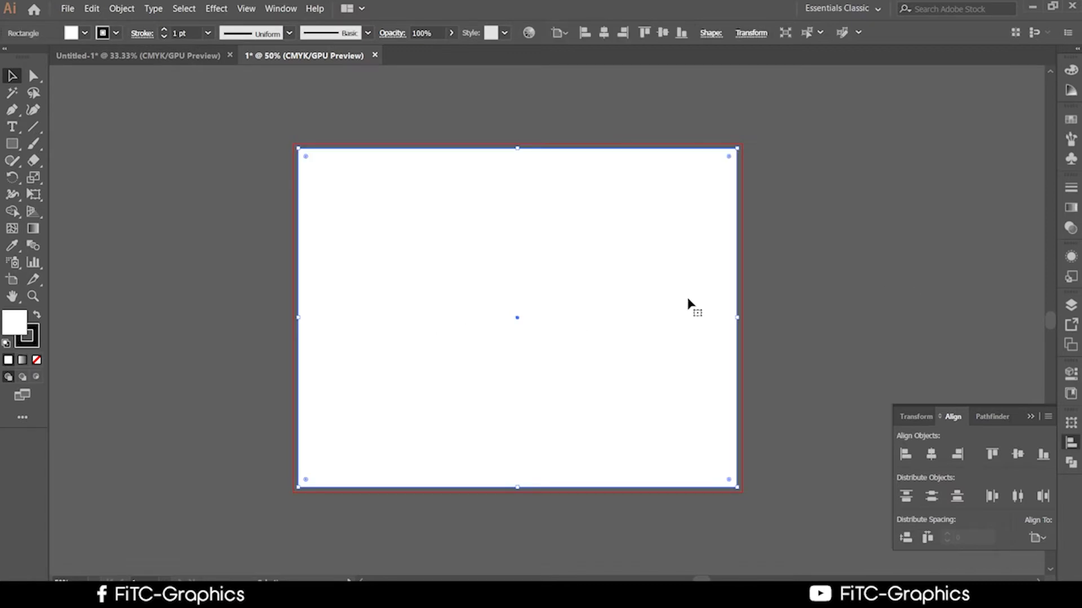
scroll(783, 246, down, 1)
click(831, 231)
click(434, 232)
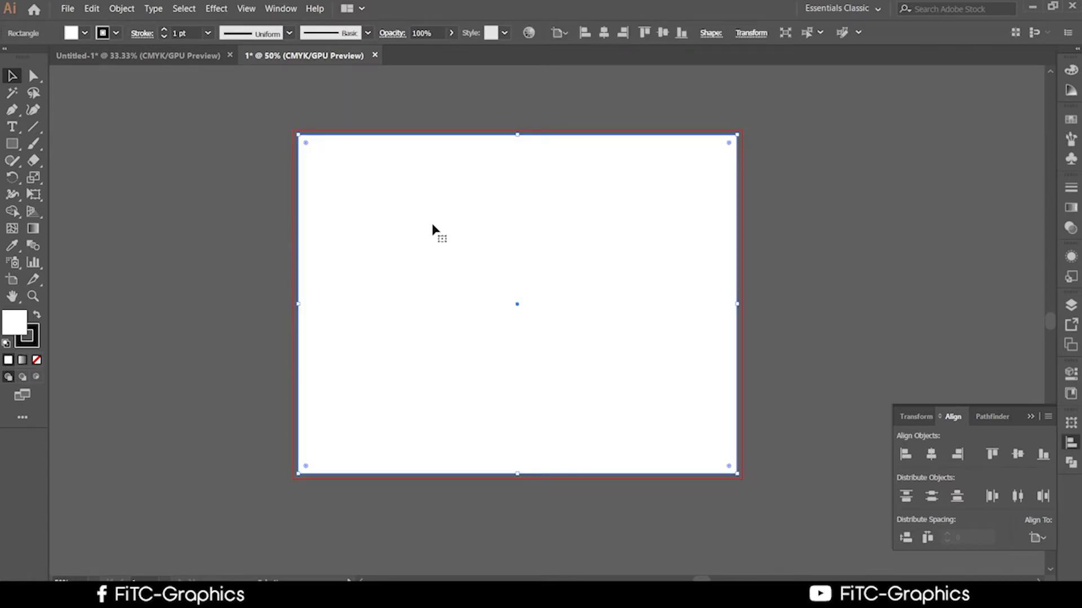
click(796, 225)
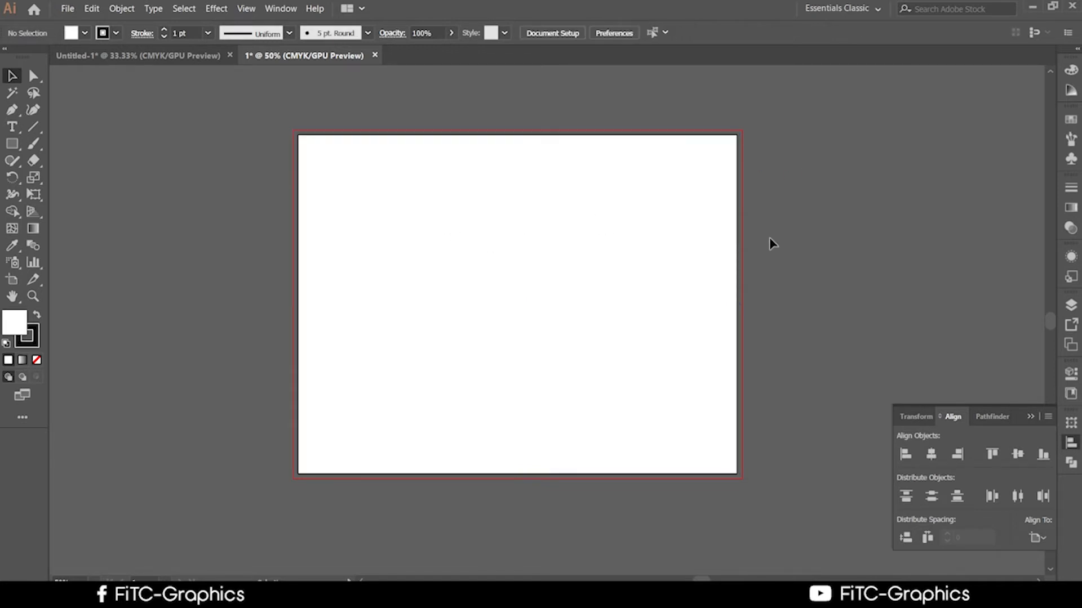
click(488, 239)
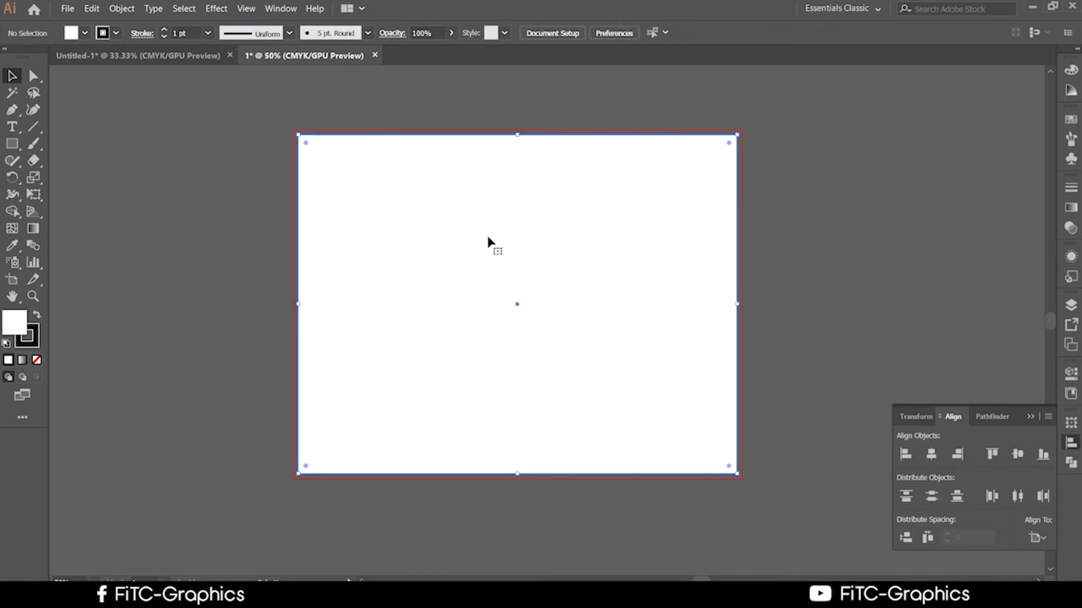
click(895, 338)
Move the white rectangle diagonally down and left so it hangs over the artboard's lower-left corner
click(577, 313)
drag(441, 189, 349, 242)
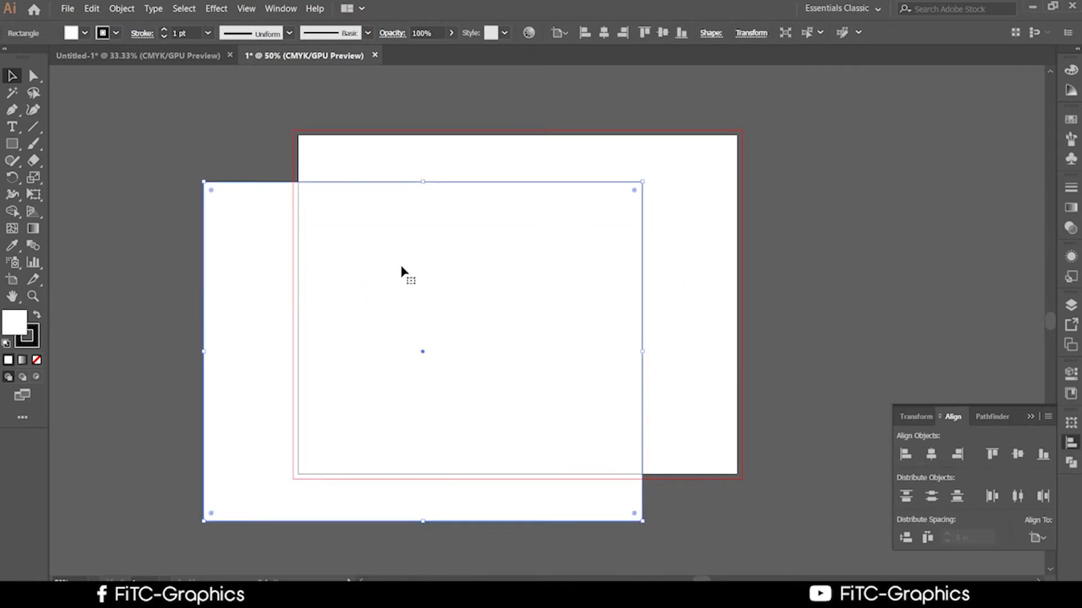
Undo the moves of the white rectangle to place it back on the artboard, and select it again
key(ctrl+z)
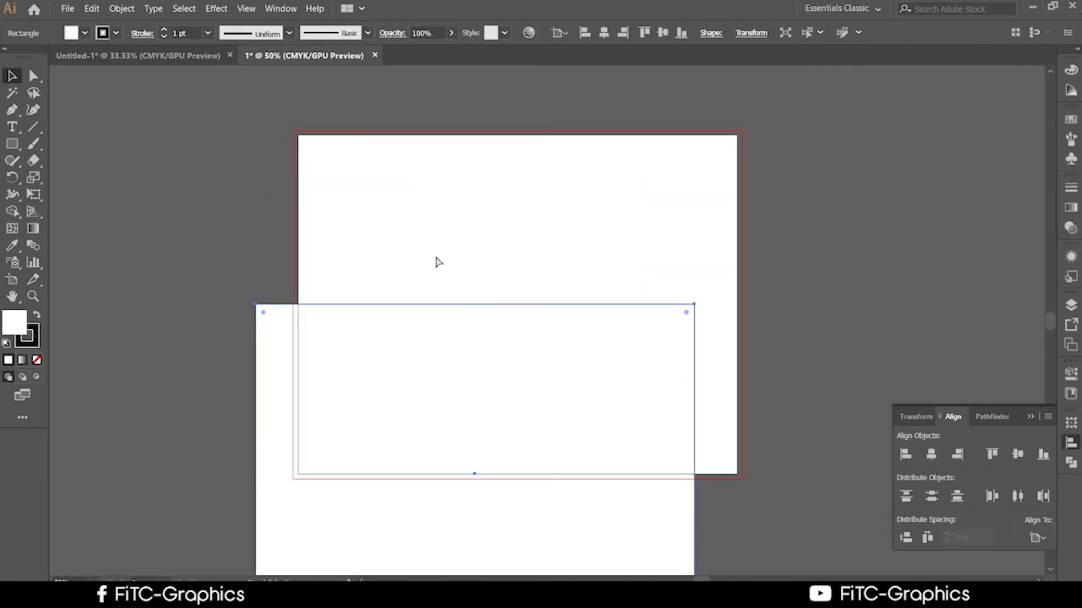
key(ctrl+z)
click(741, 249)
scroll(864, 280, down, 2)
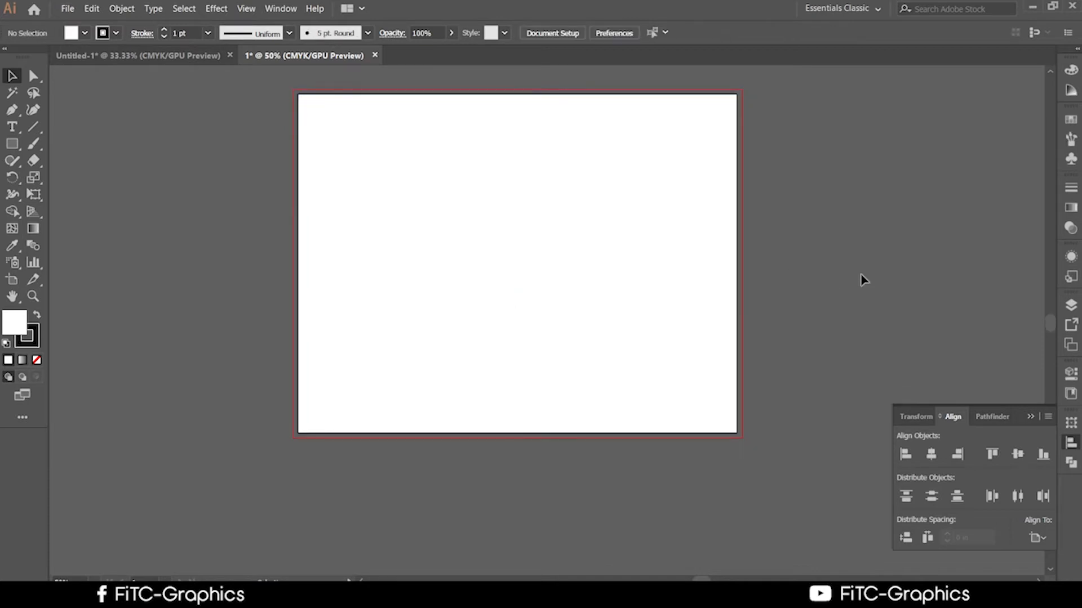
scroll(683, 265, up, 1)
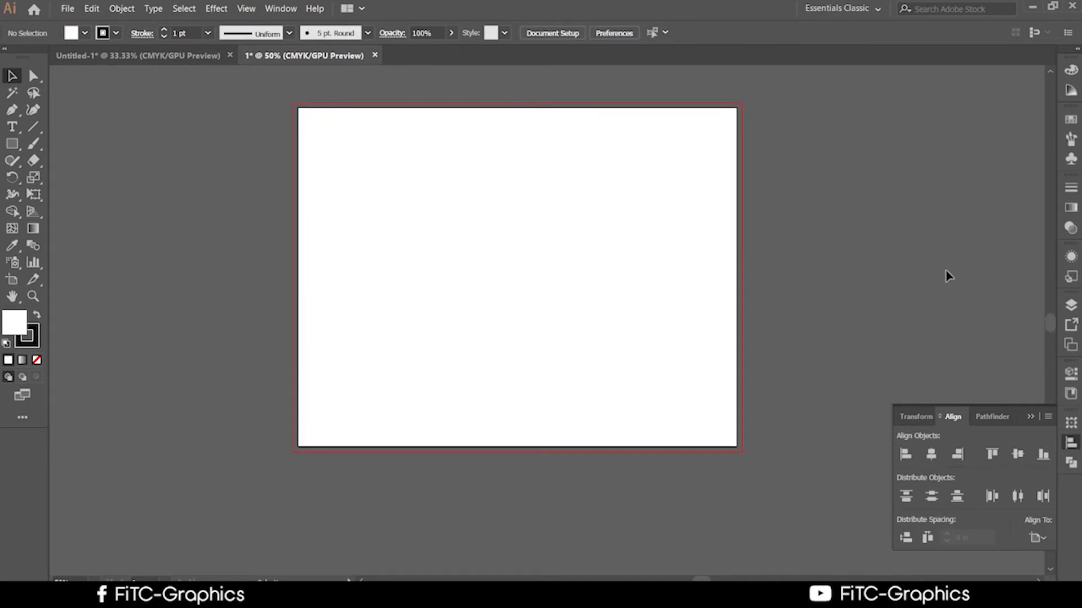
click(570, 251)
click(122, 8)
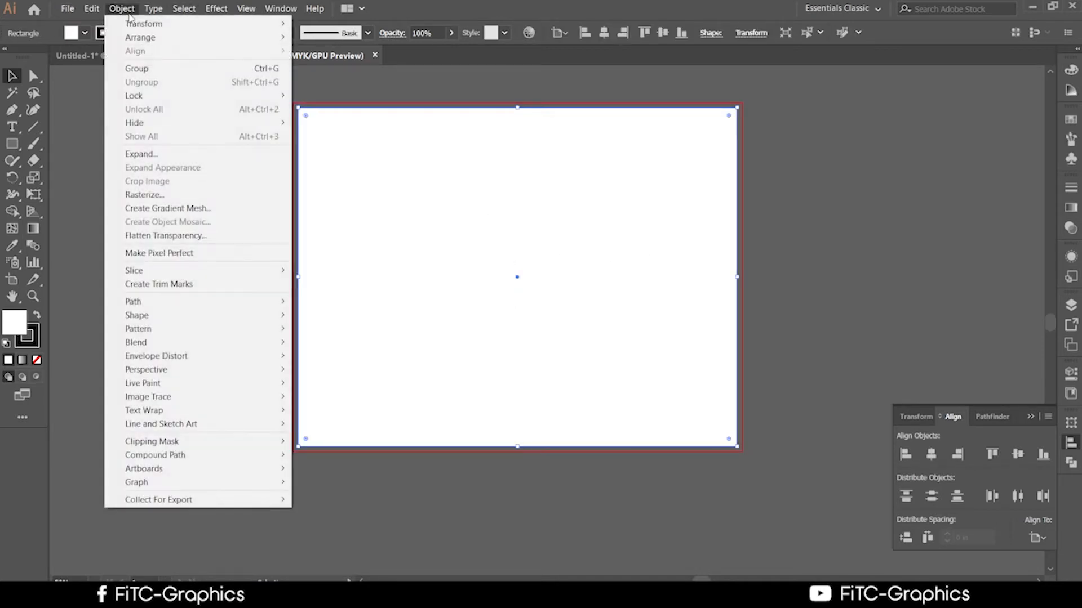
mouse_move(169, 302)
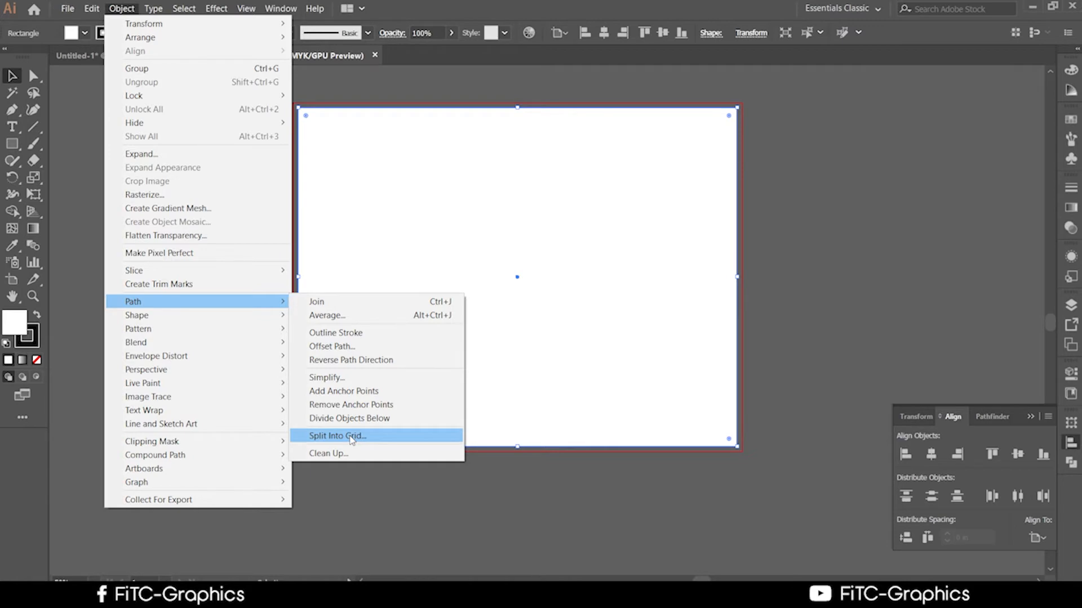
click(351, 438)
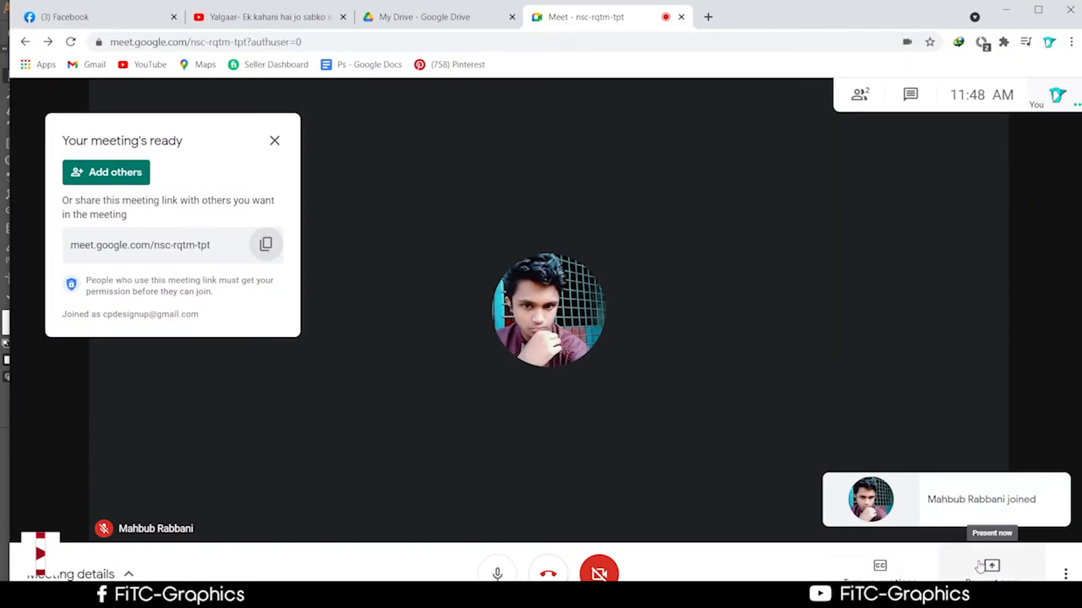
Present the entire screen in the Google Meet call, return to Illustrator and hide the screen-sharing notification
click(991, 565)
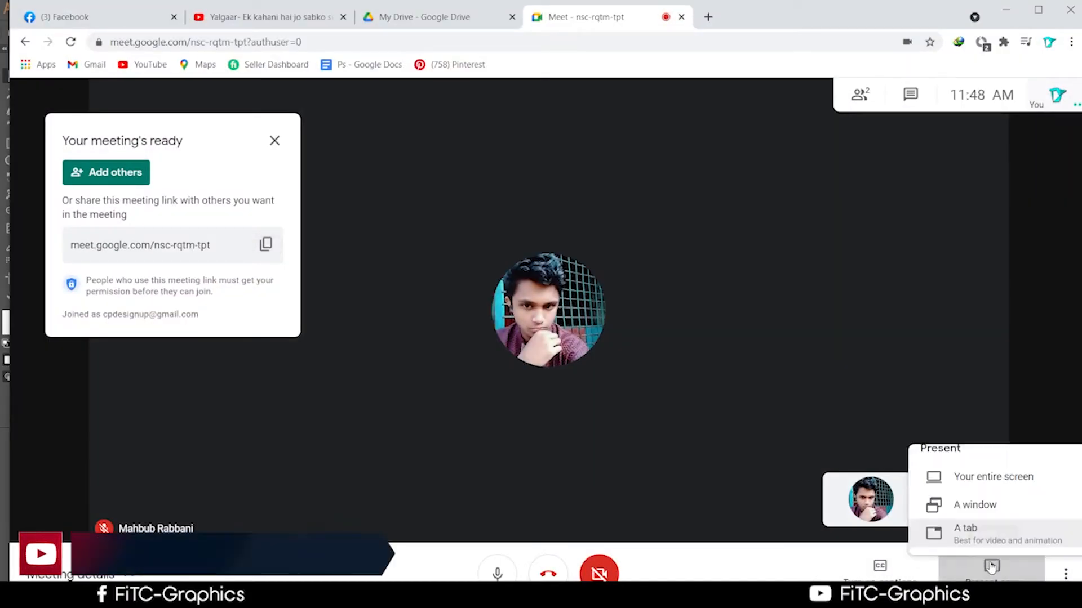
click(980, 450)
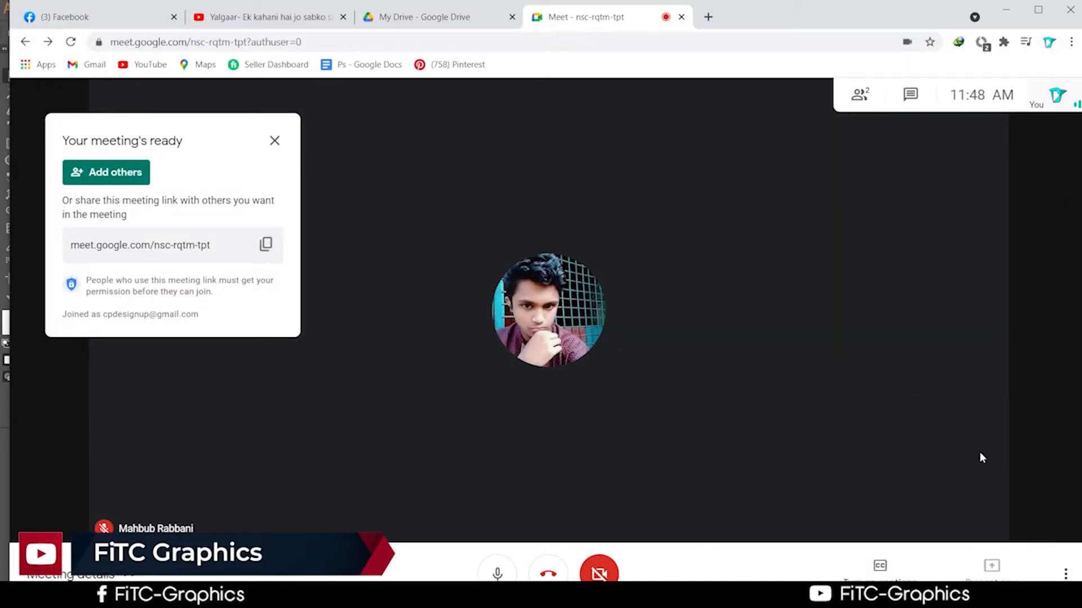
click(453, 231)
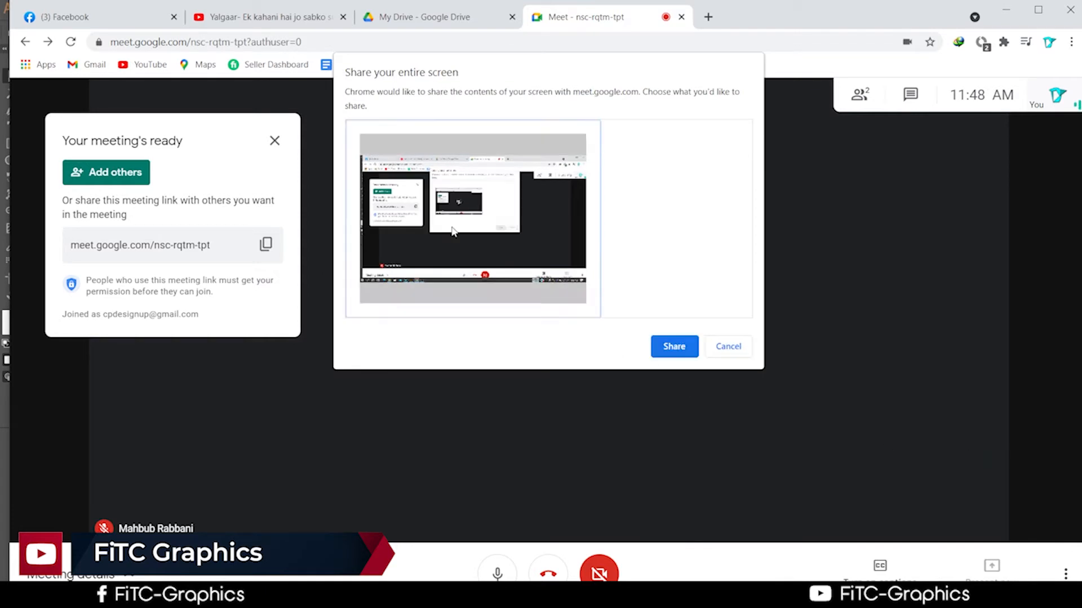
click(674, 346)
click(1006, 10)
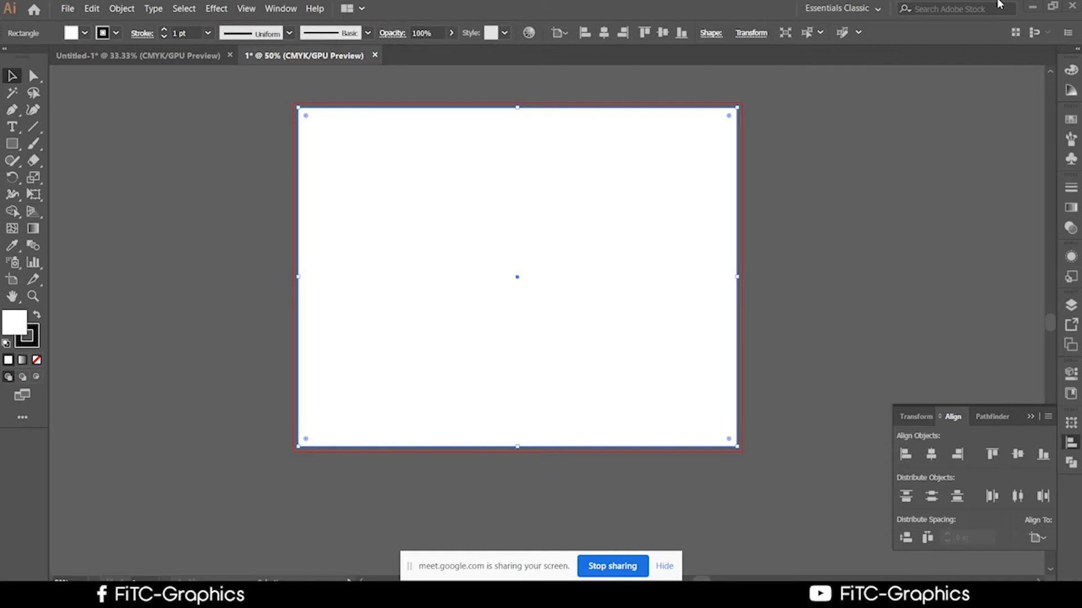
click(664, 566)
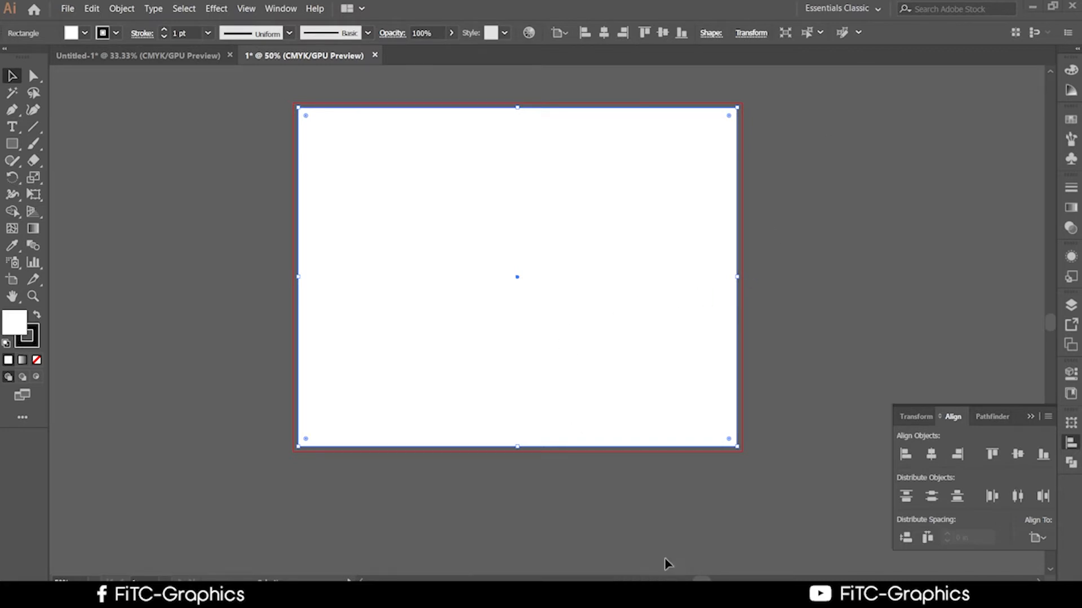
Split the selected rectangle into a grid of 1 row and 3 columns with a 0 in gutter
mouse_move(270, 594)
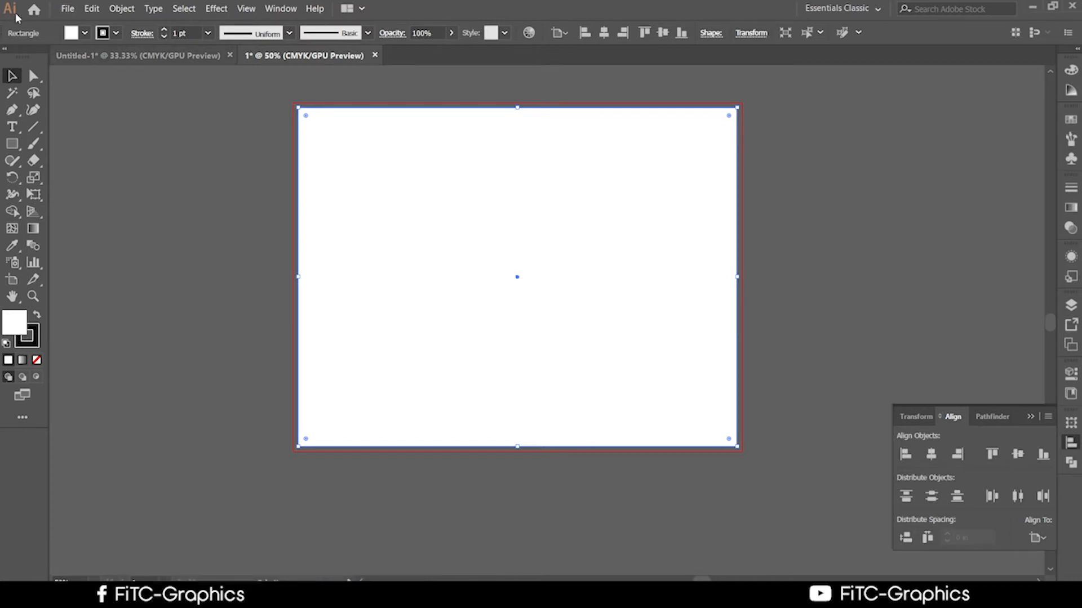
click(123, 11)
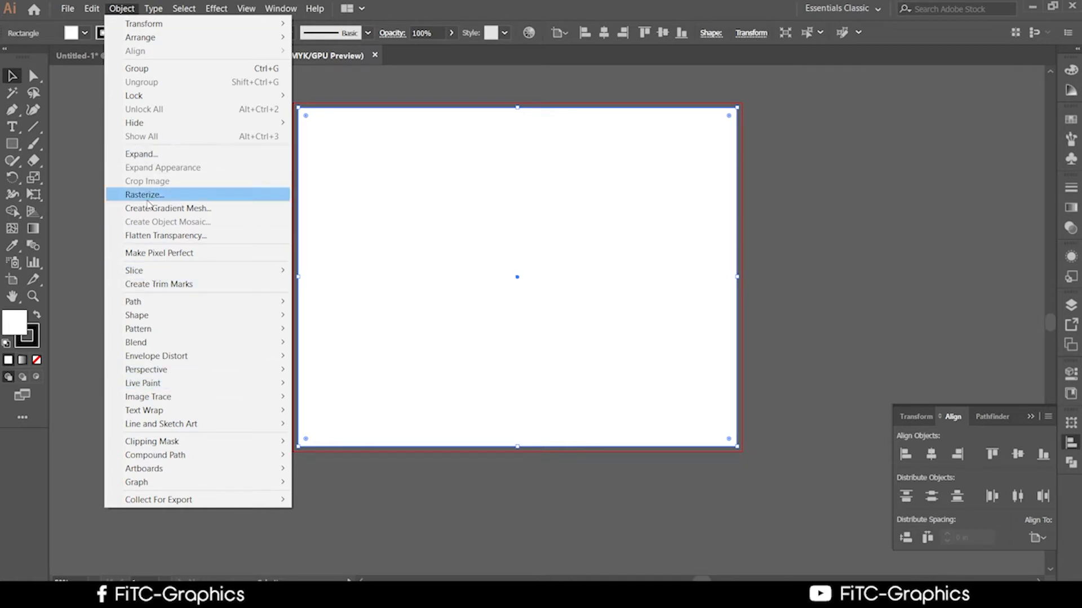
mouse_move(169, 303)
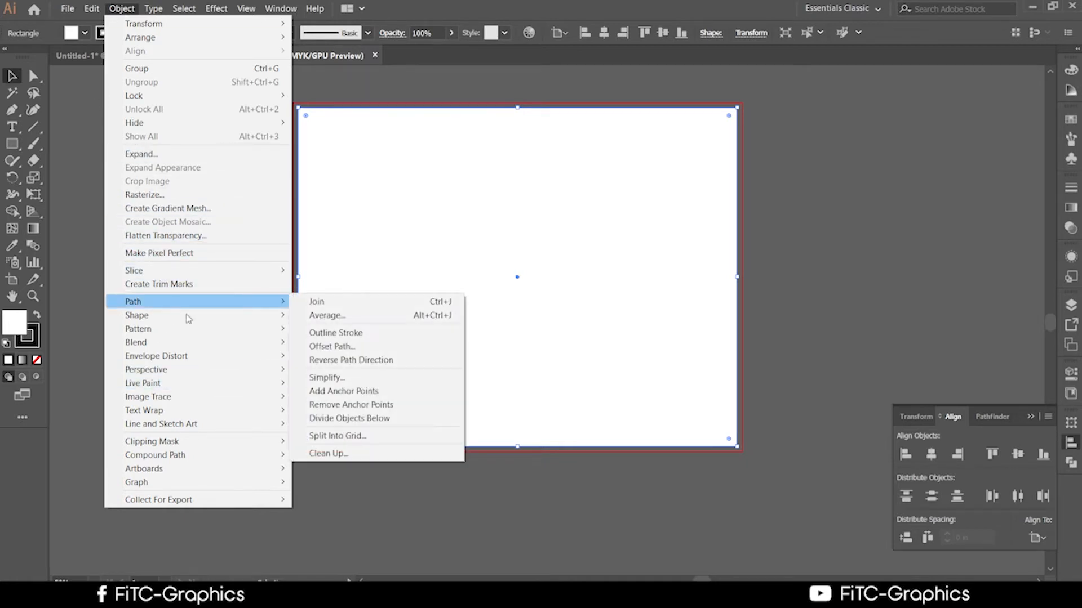
click(356, 436)
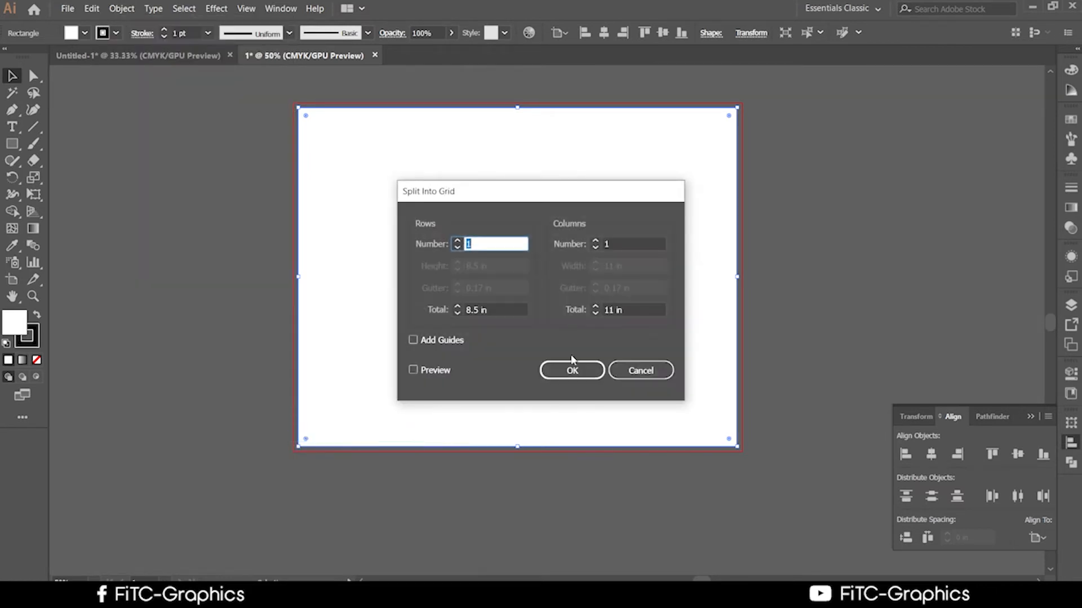
drag(570, 202, 866, 102)
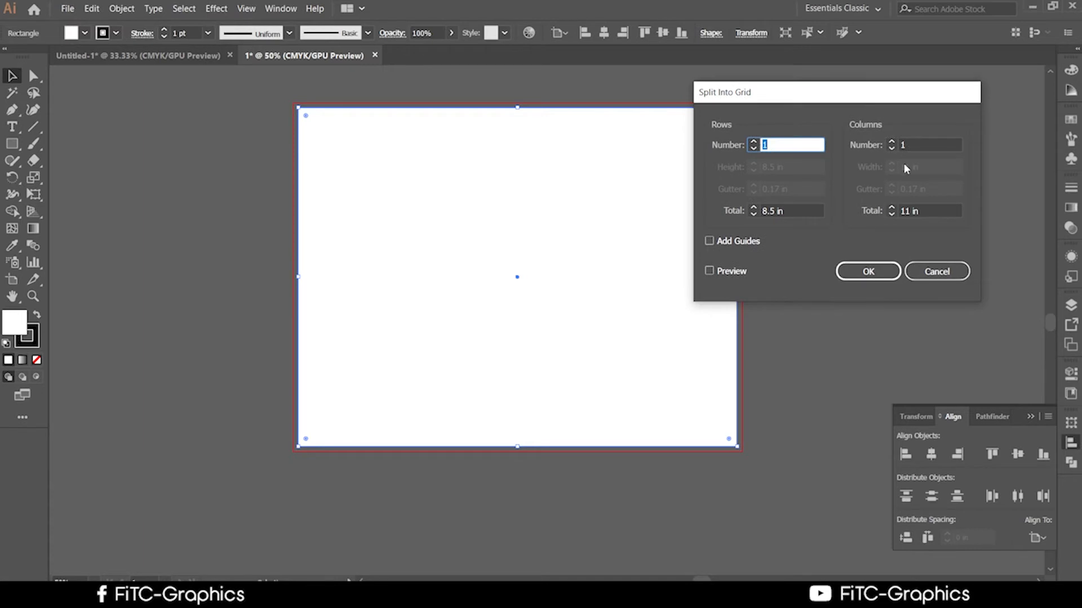
click(909, 145)
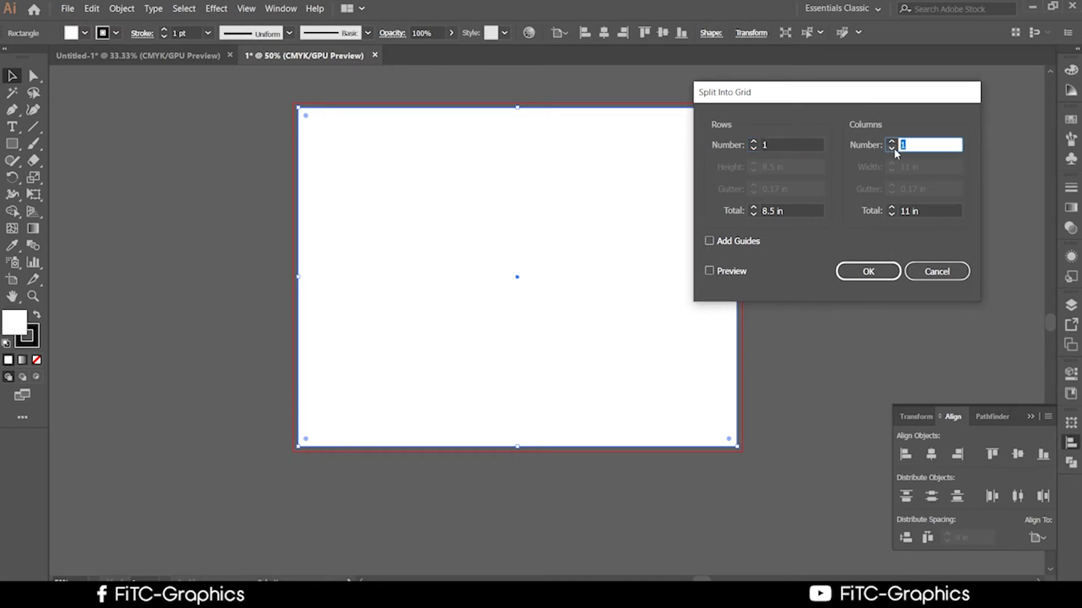
text(3)
click(727, 271)
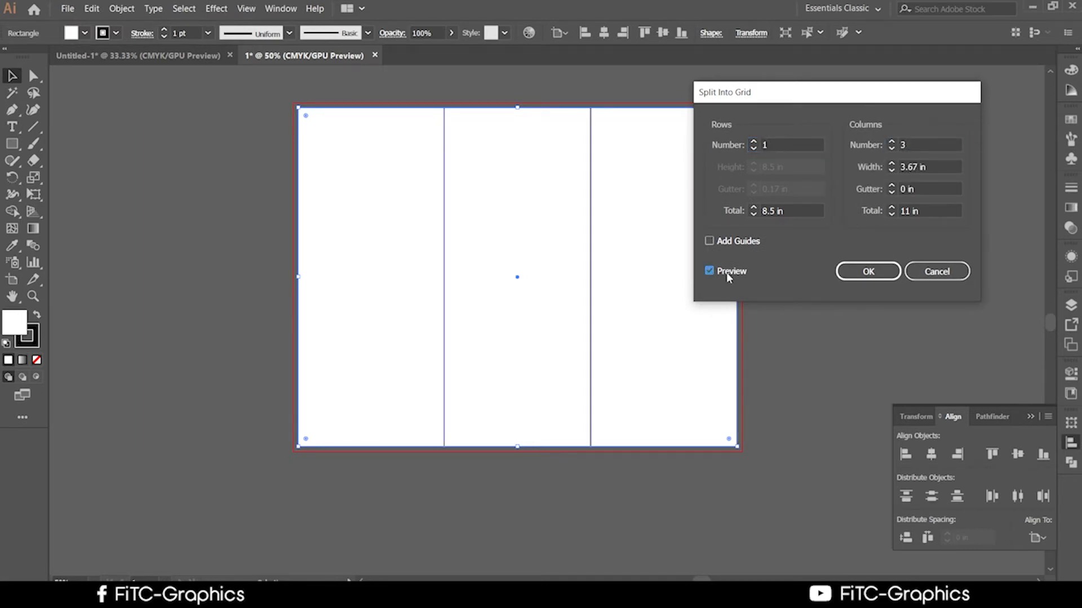
drag(821, 94, 145, 169)
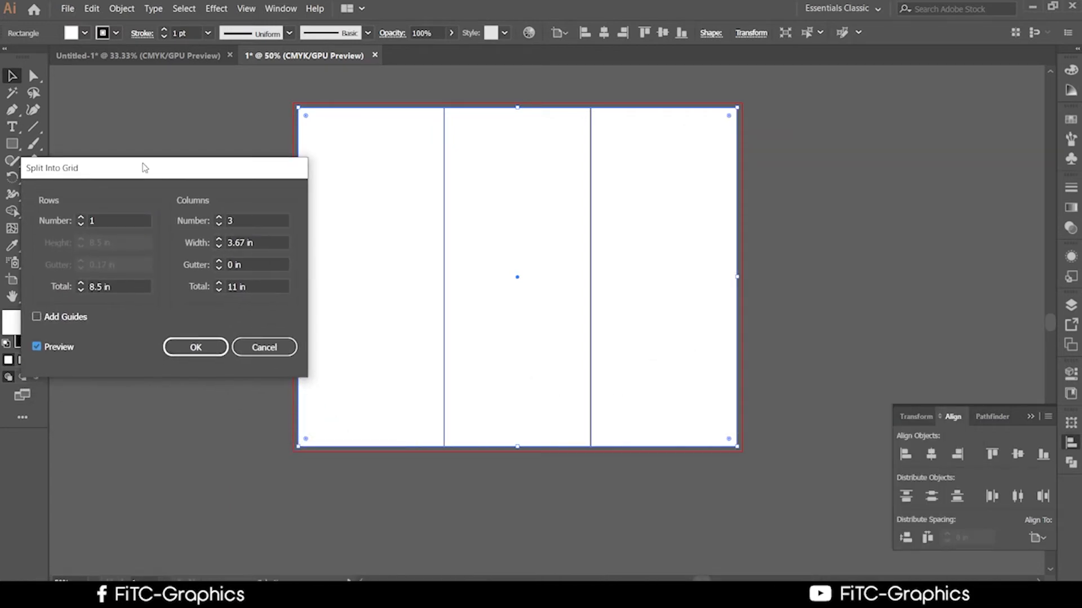
click(196, 347)
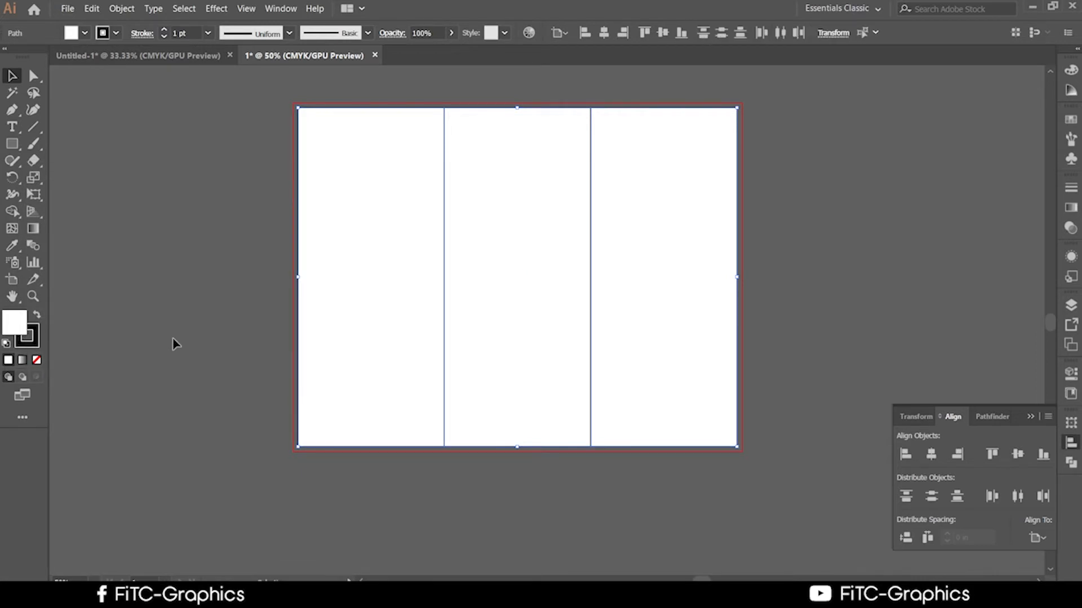
Start an Offset Path on the three panels with a -0.1389 in offset and preview it
scroll(490, 343, down, 1)
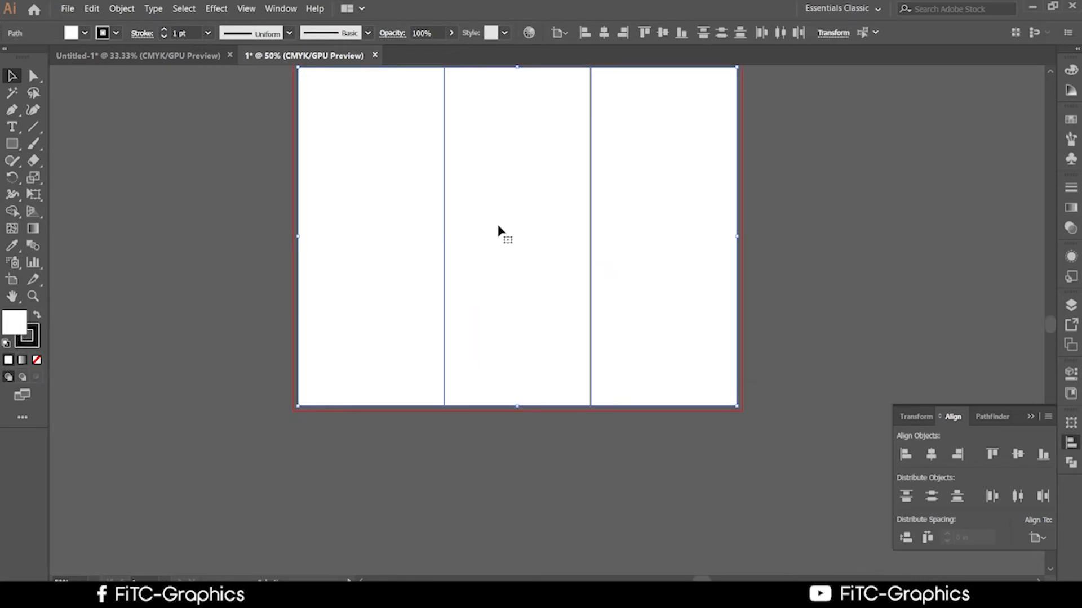
scroll(744, 411, up, 1)
scroll(565, 422, up, 1)
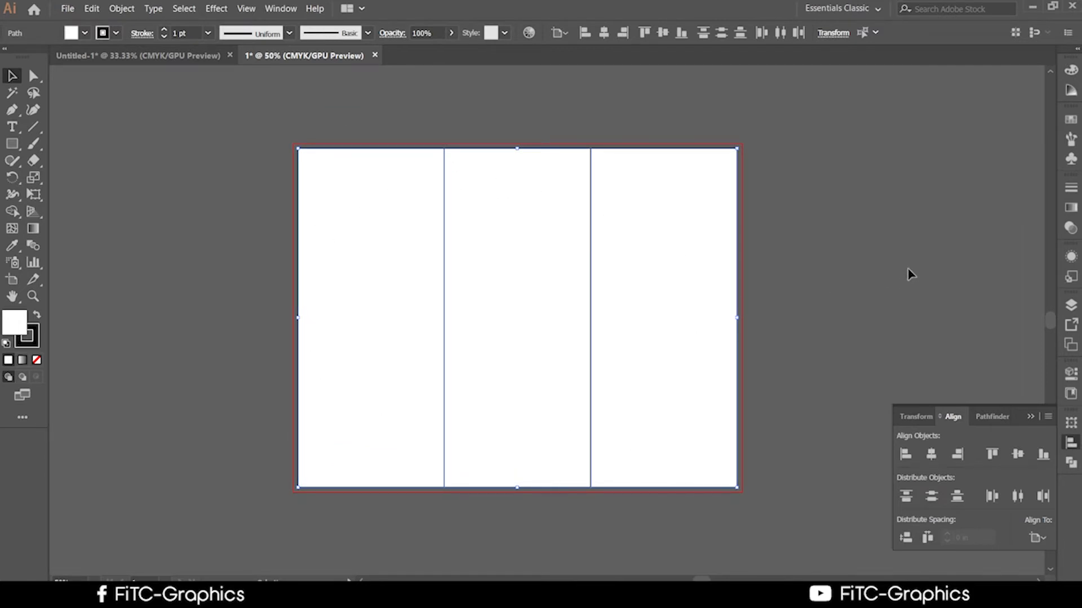
click(117, 9)
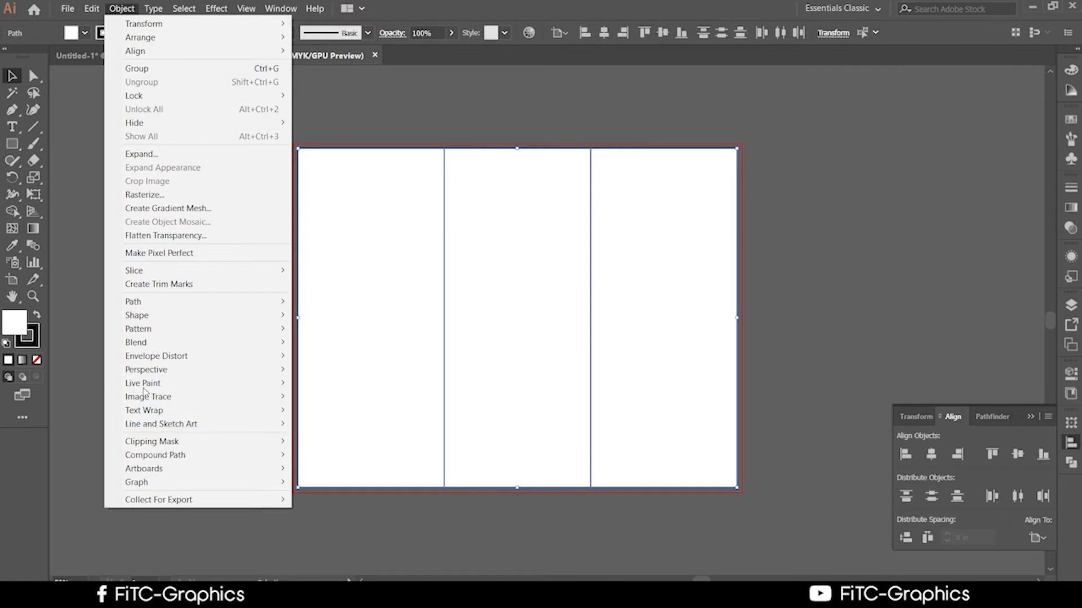
mouse_move(152, 305)
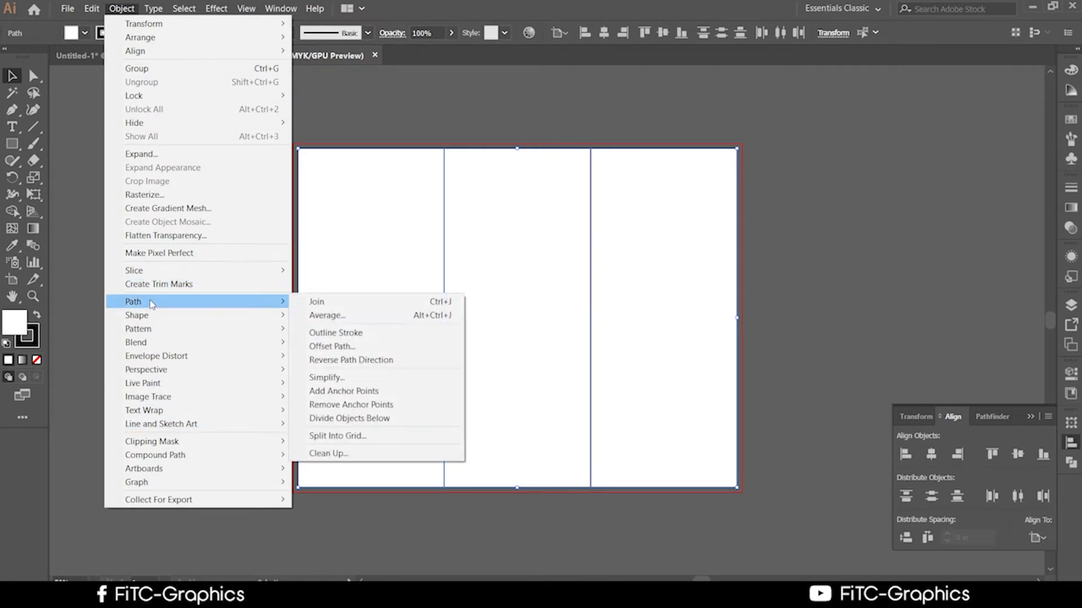
click(332, 347)
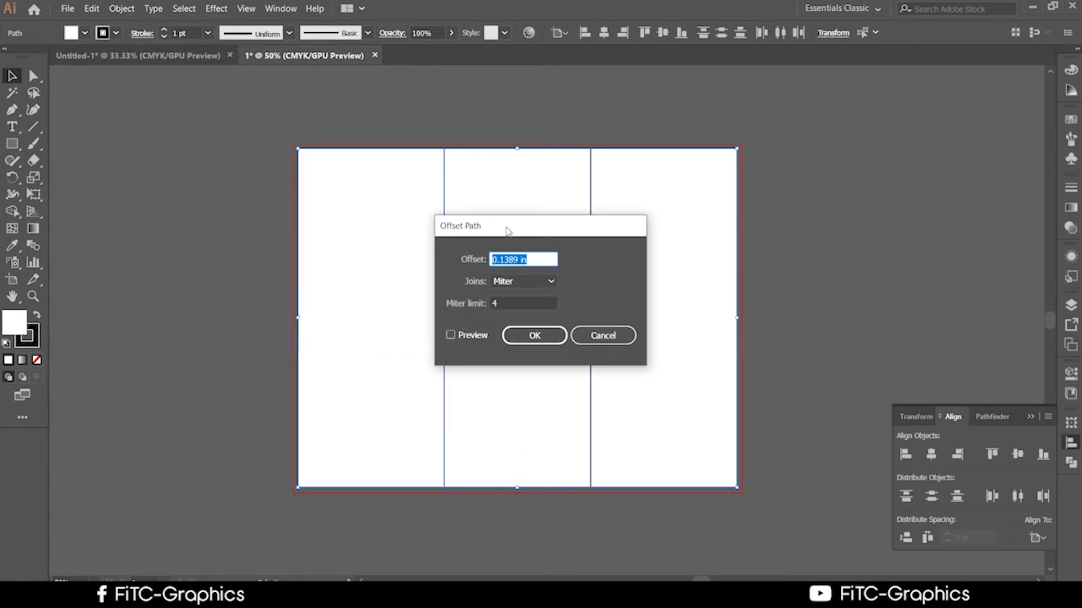
drag(507, 228, 776, 152)
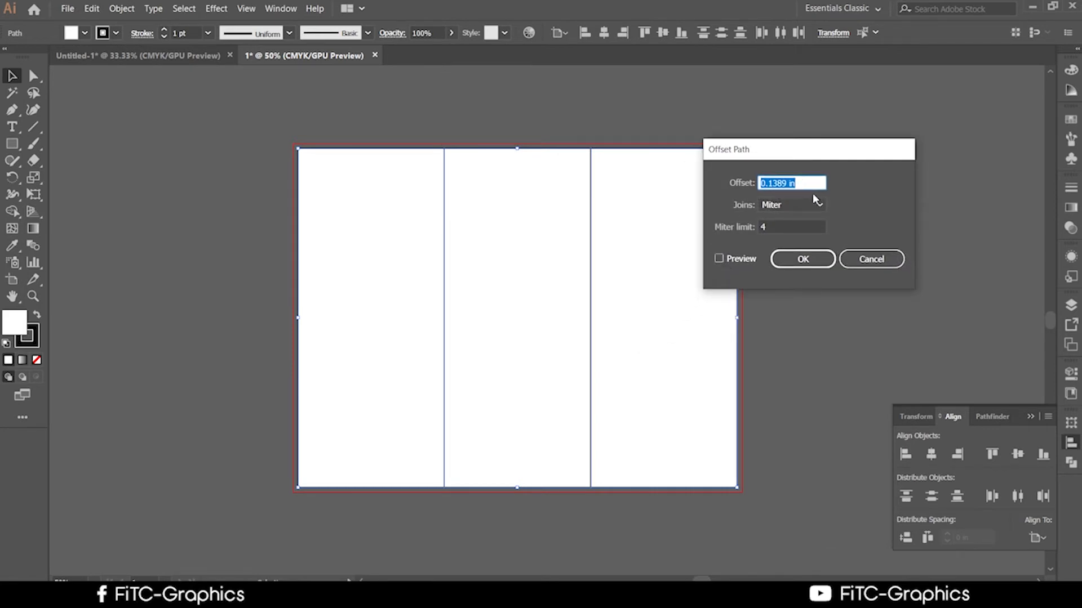
drag(804, 185, 743, 184)
click(761, 183)
text(-)
click(731, 262)
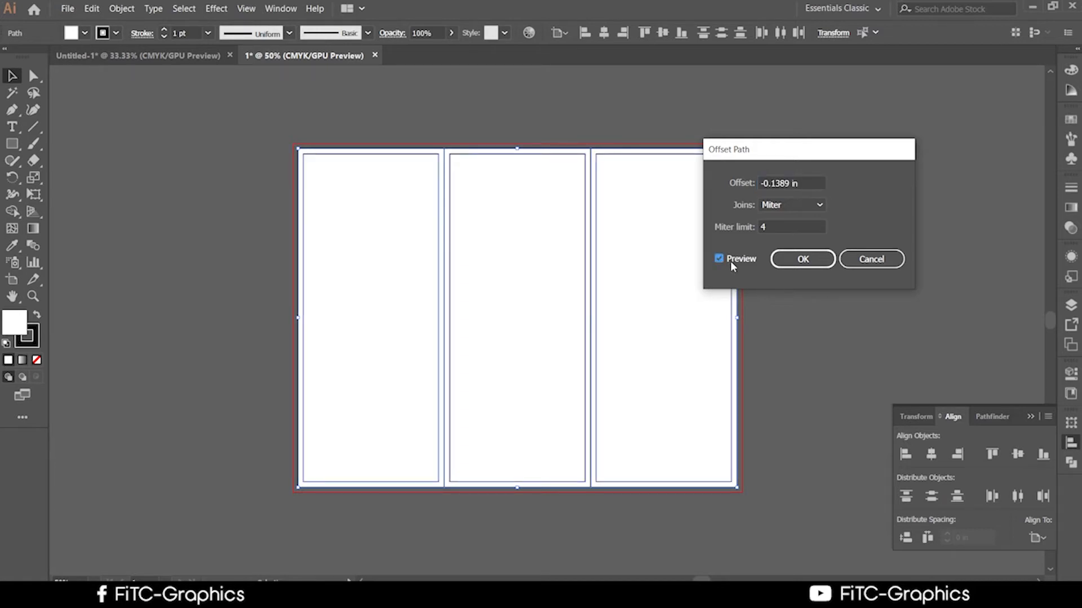
drag(763, 150, 838, 134)
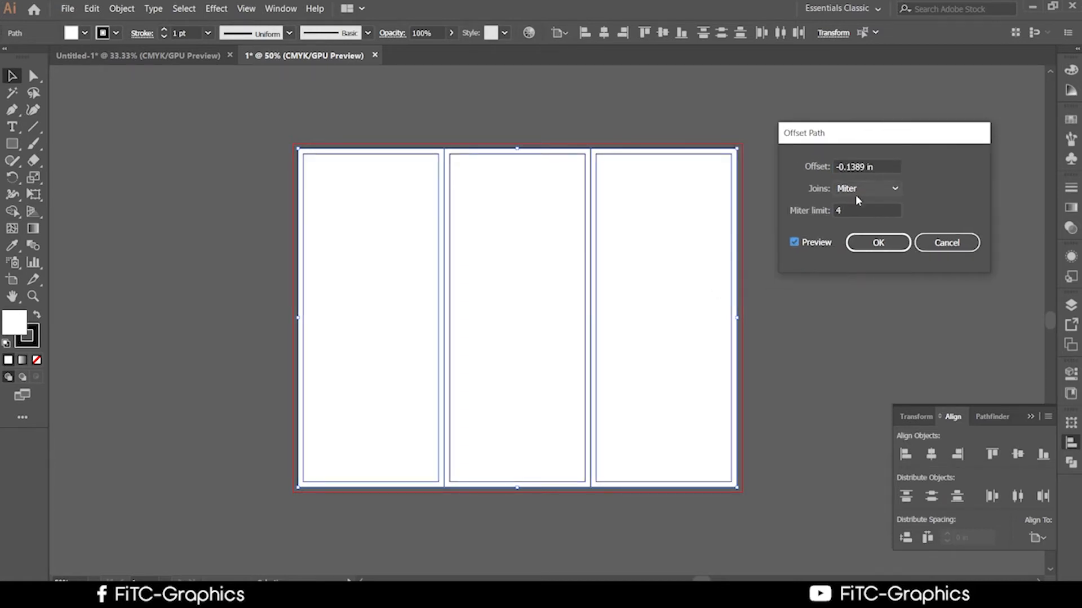
Change the offset to -0.25 in with miter joins and apply it to the three panels
drag(901, 167, 835, 167)
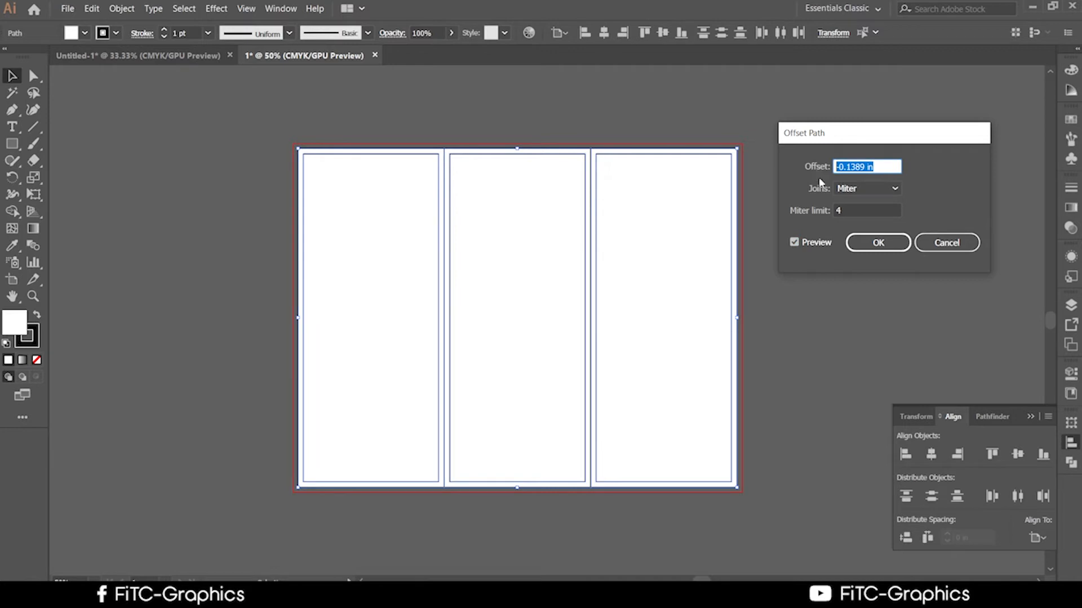
text(-0.25)
key(Tab)
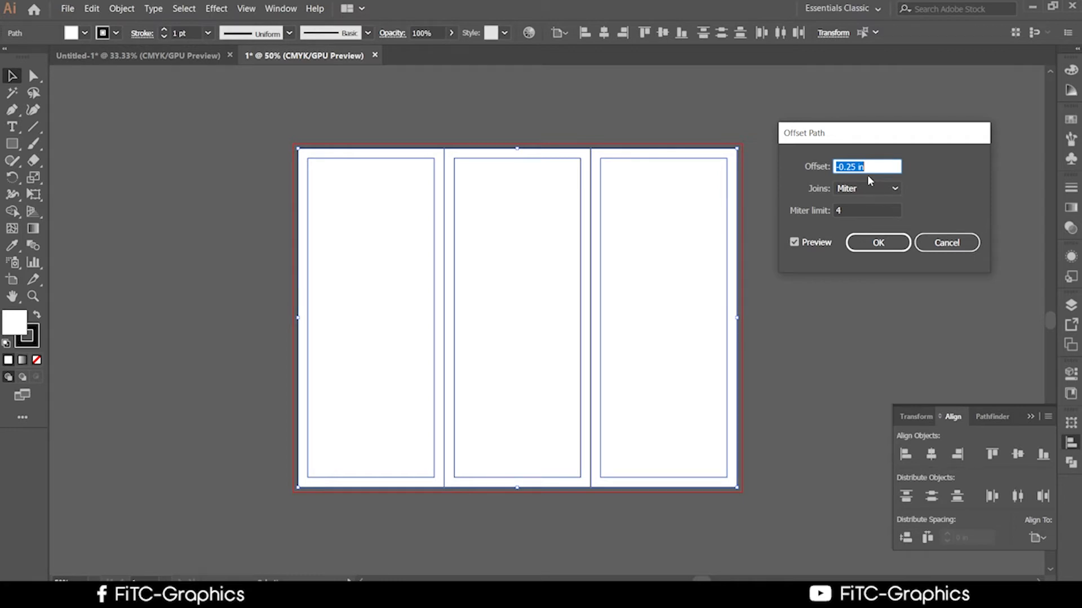
click(896, 246)
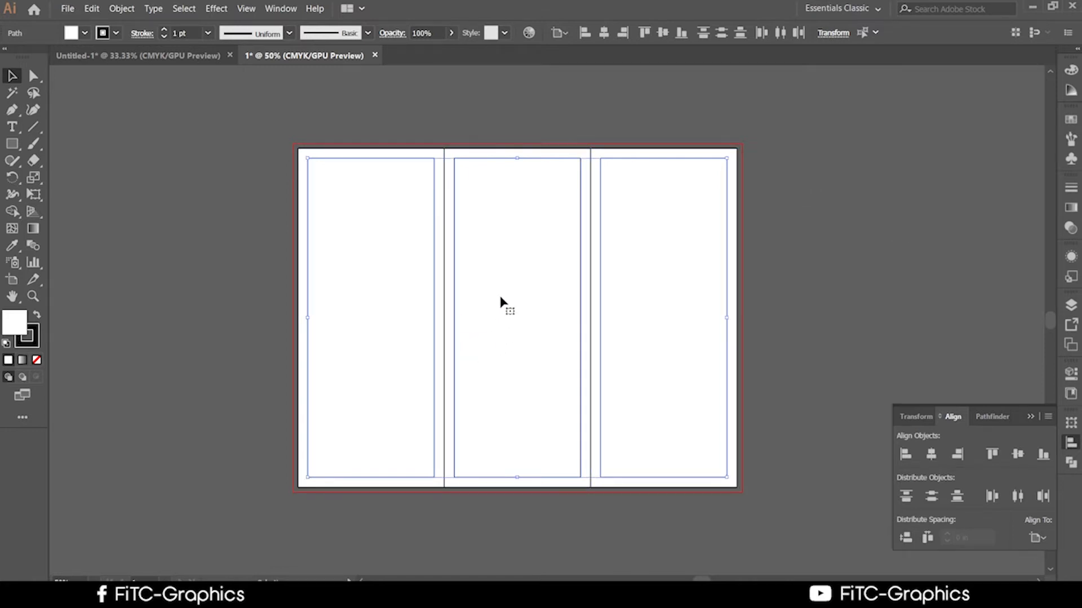
Convert the three inset rectangles into guides and deselect everything
right_click(500, 223)
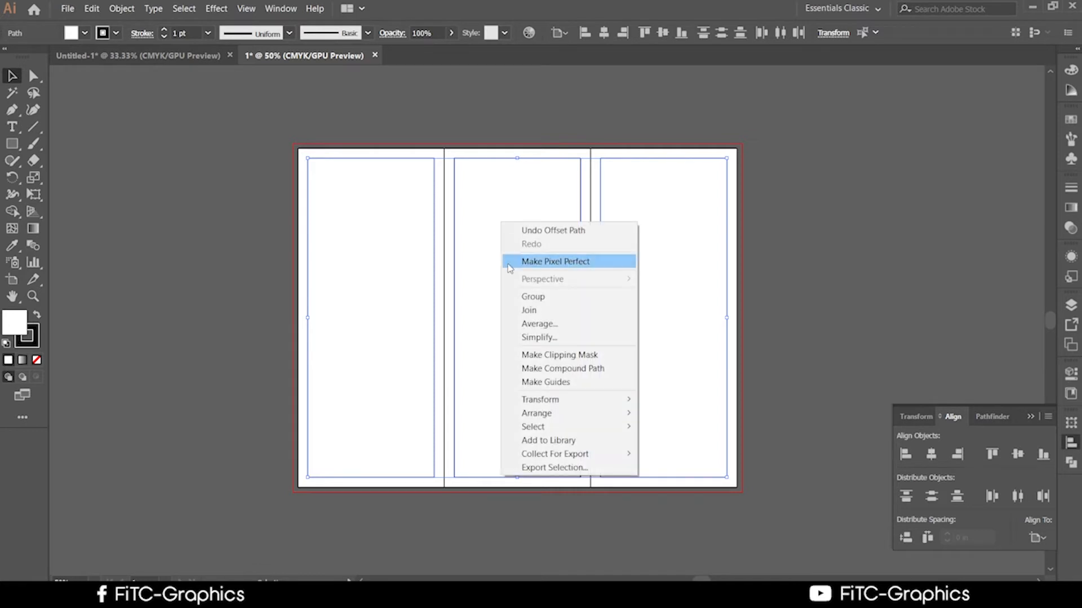
click(545, 382)
click(870, 332)
scroll(878, 374, down, 1)
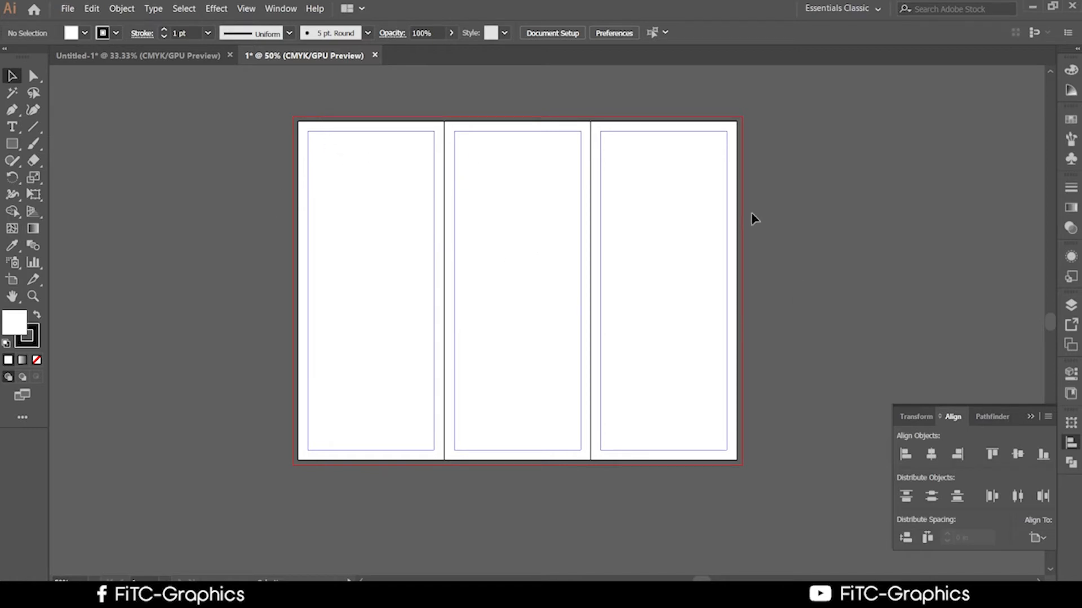
scroll(907, 214, down, 1)
scroll(901, 226, up, 2)
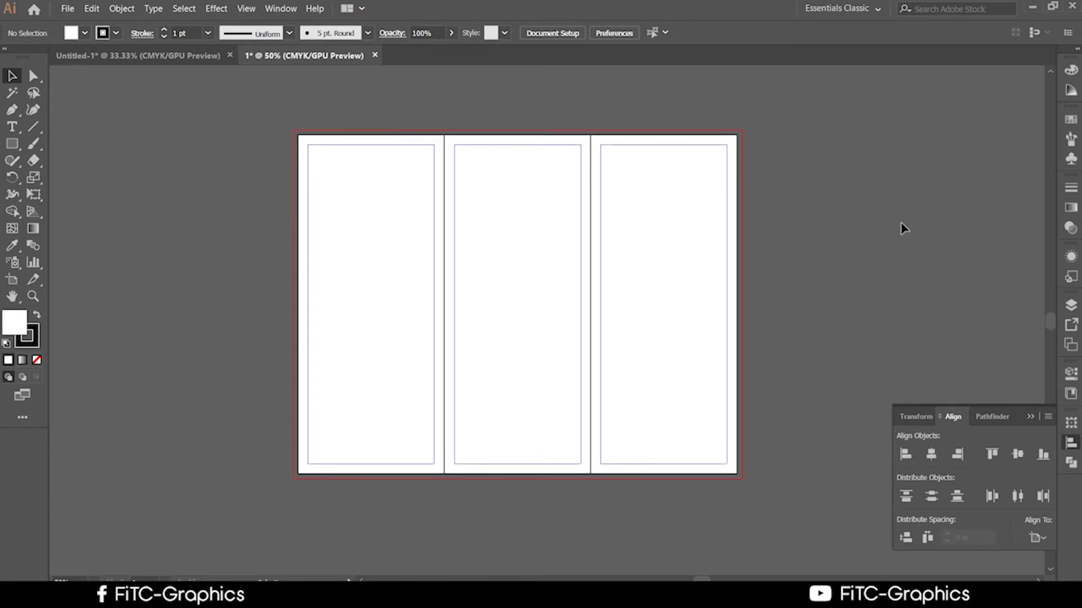
scroll(904, 228, down, 3)
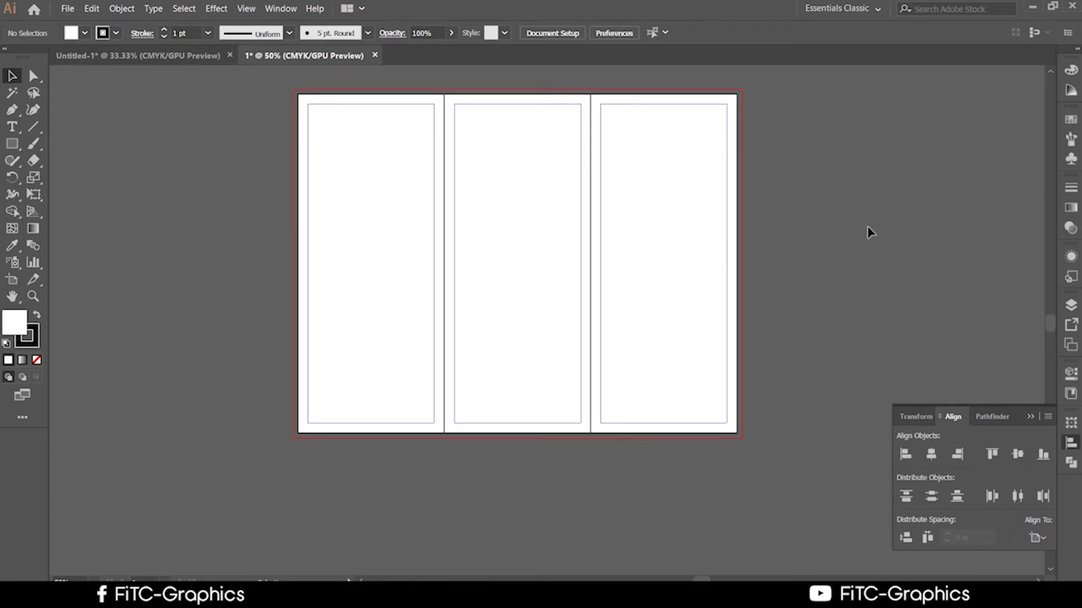
scroll(863, 264, down, 2)
drag(856, 264, 707, 266)
scroll(701, 267, up, 1)
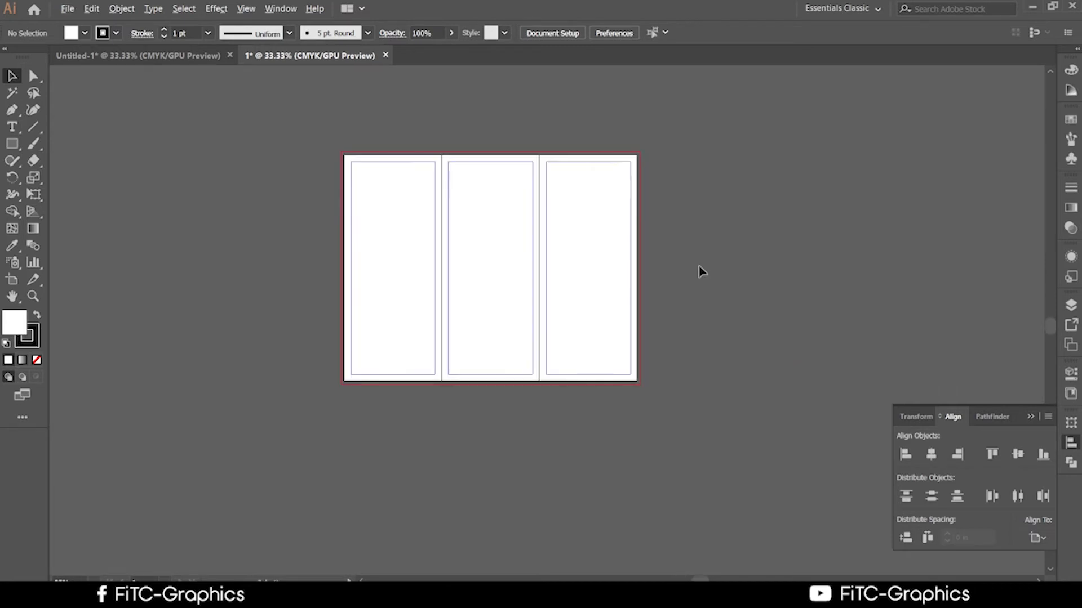
scroll(701, 271, up, 1)
scroll(702, 272, down, 1)
scroll(626, 241, up, 2)
scroll(625, 241, down, 1)
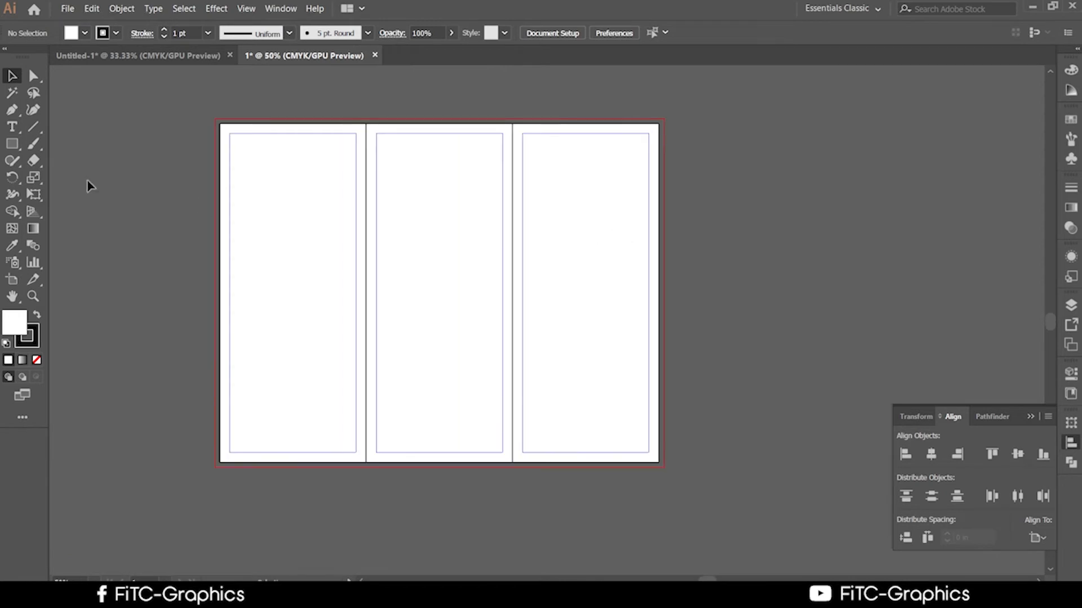
drag(707, 579, 703, 579)
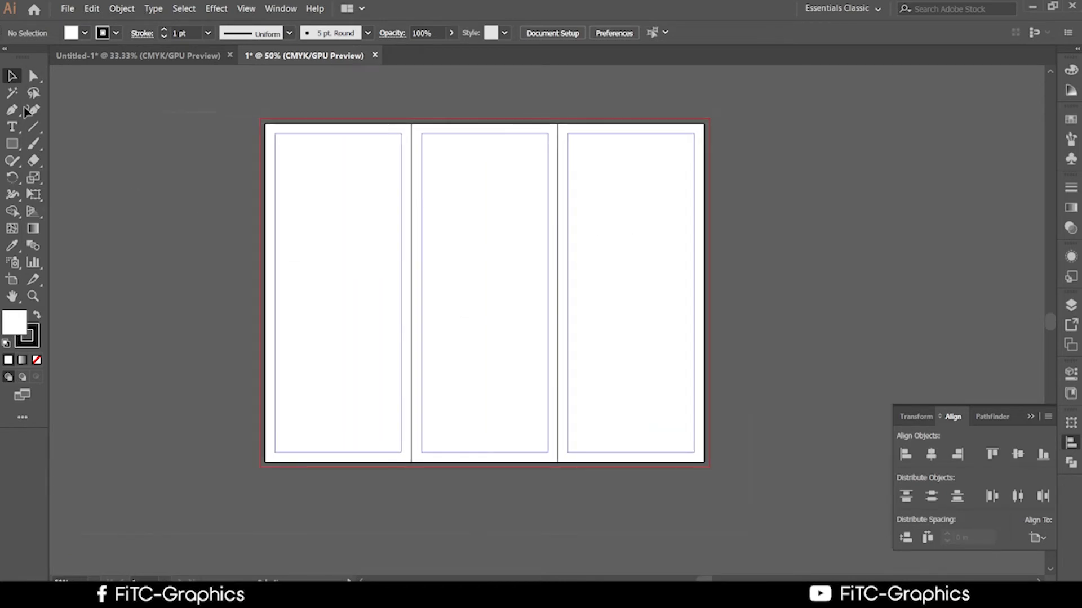
Select all the artwork and duplicate Artboard 1 with its three panels and guides beside the original
key(ctrl+a)
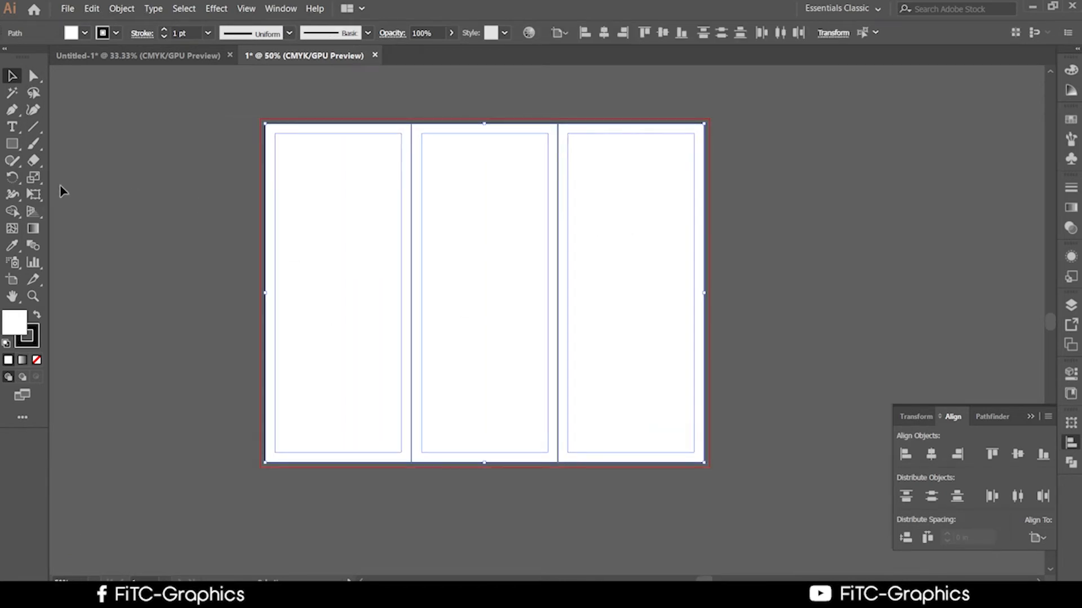
click(11, 279)
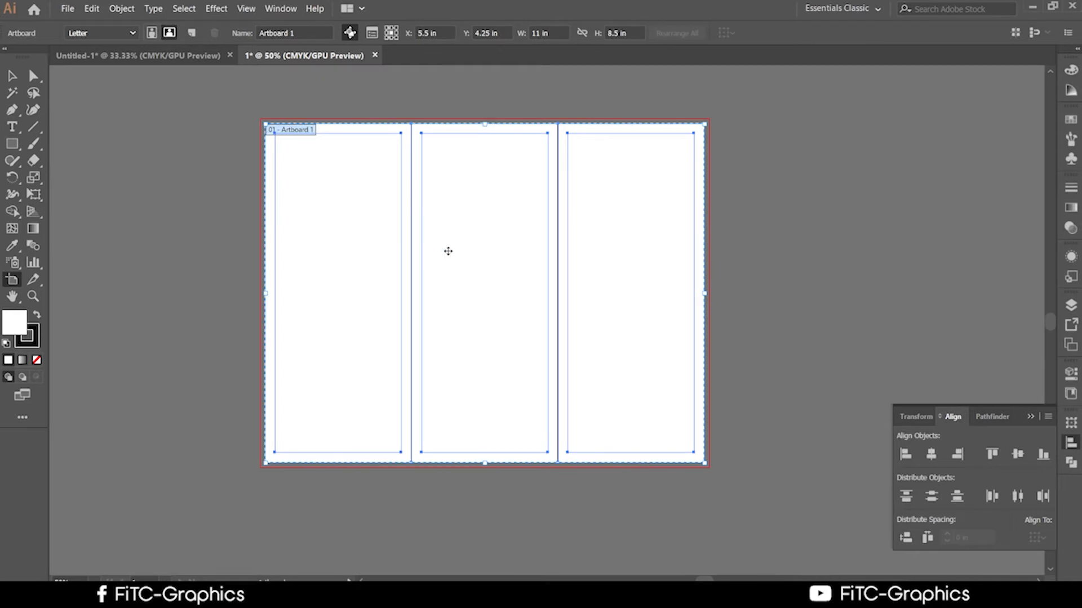
scroll(447, 251, down, 3)
drag(478, 192, 952, 202)
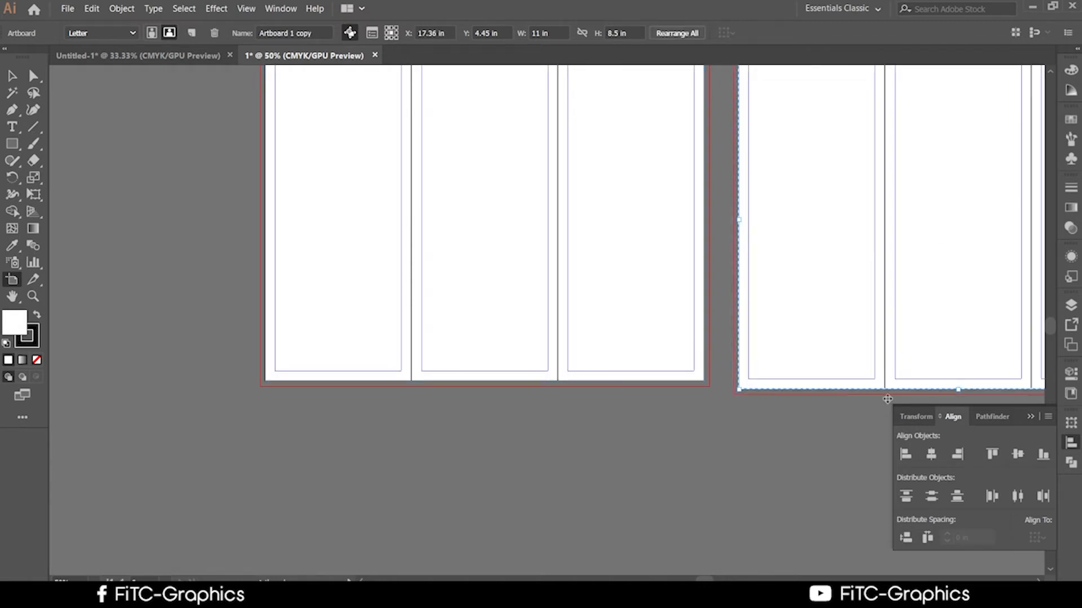
Move the duplicated artboard with its panels directly below Artboard 1 and leave artboard editing
scroll(618, 417, down, 4)
scroll(622, 418, up, 2)
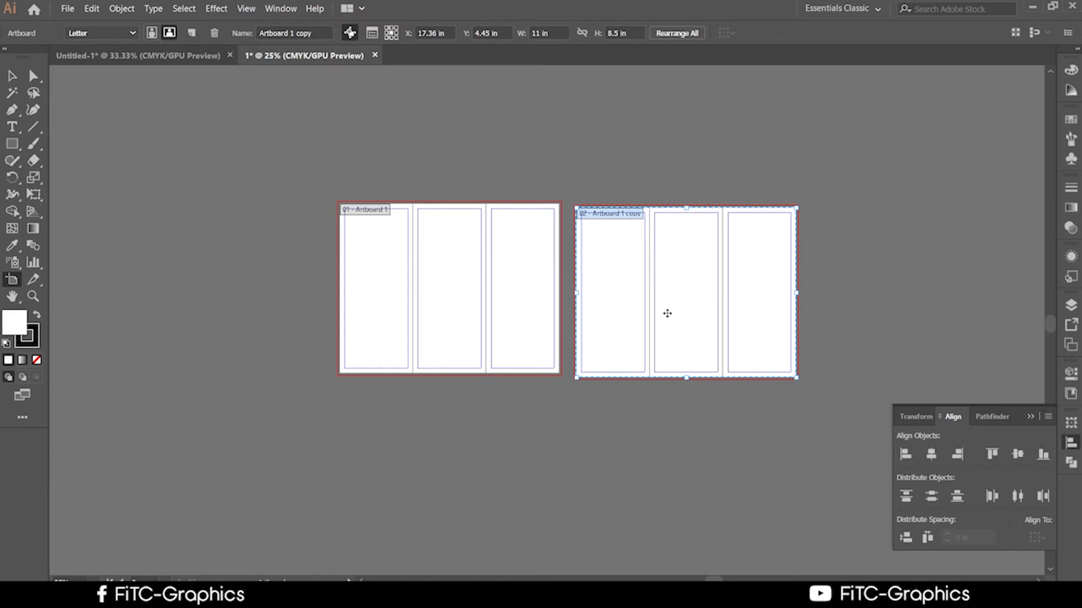
drag(667, 313, 428, 499)
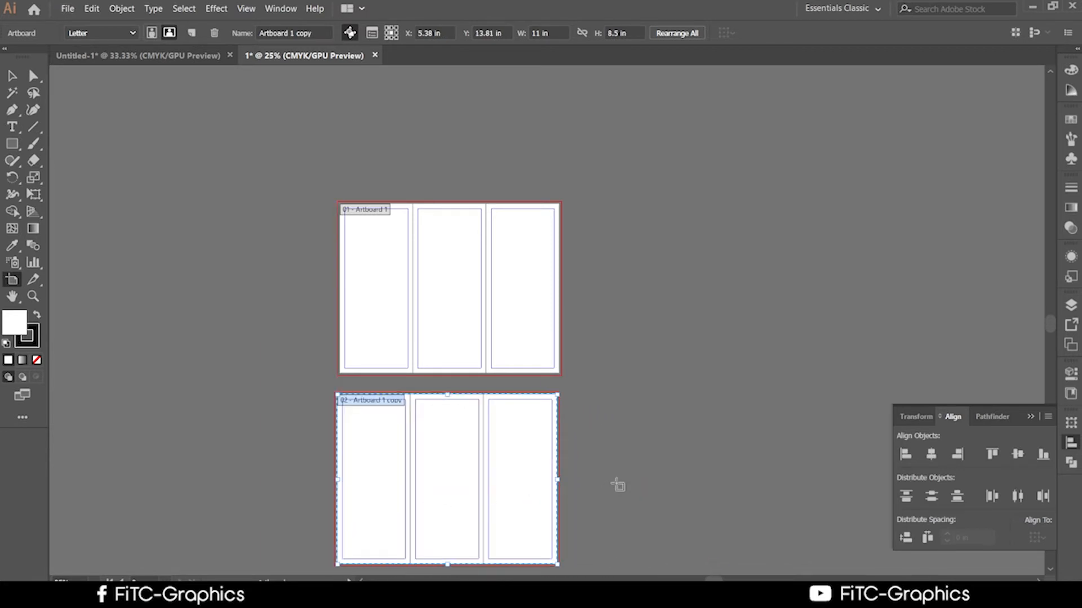
click(631, 480)
click(12, 75)
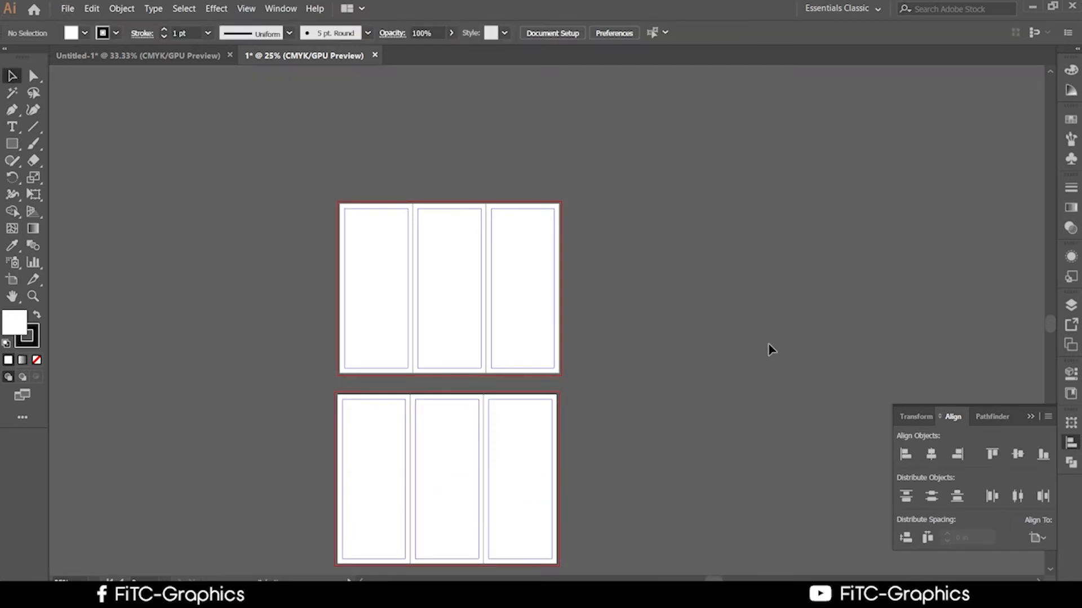
scroll(751, 341, up, 2)
drag(644, 330, 927, 361)
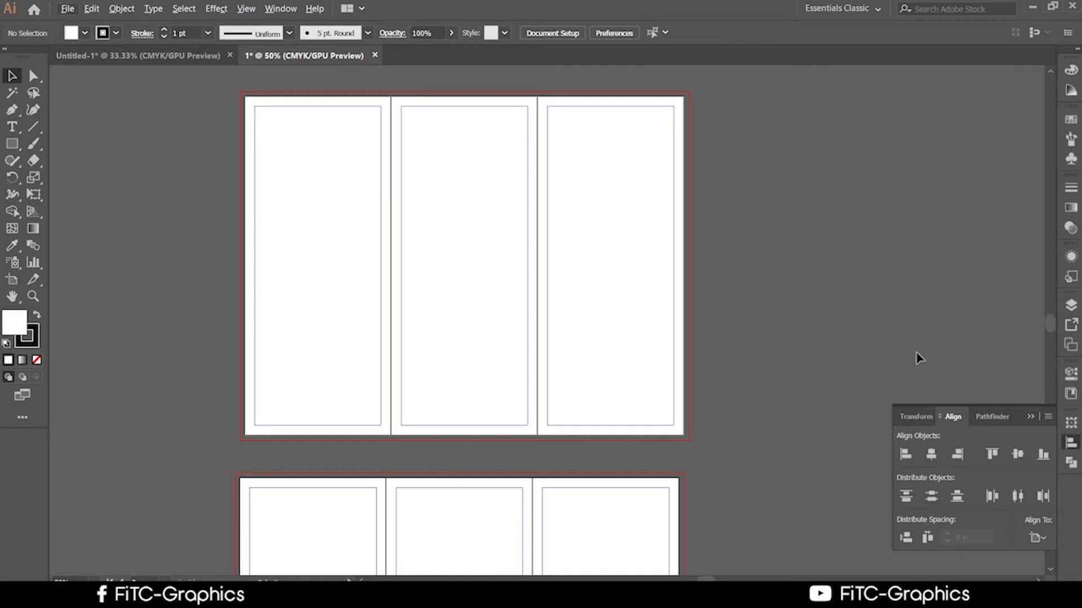
scroll(897, 267, up, 4)
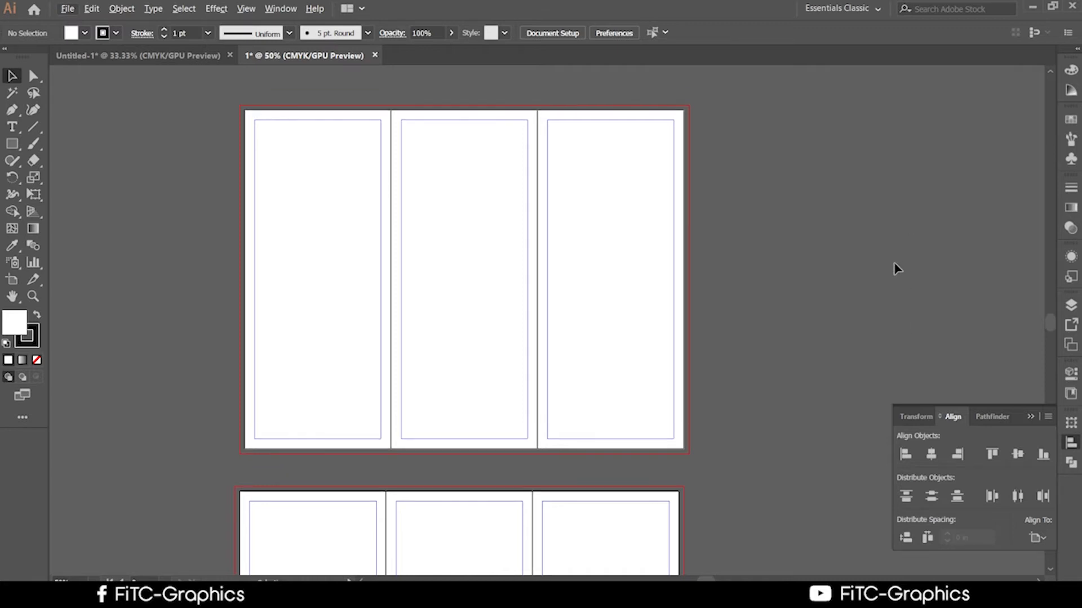
scroll(897, 268, down, 2)
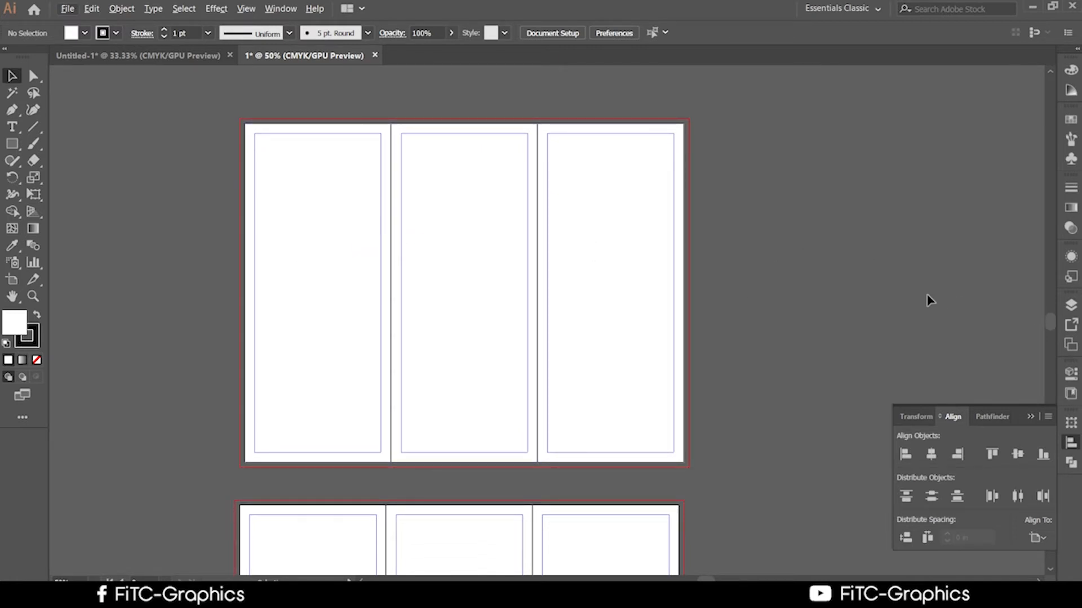
scroll(928, 299, down, 2)
scroll(929, 301, up, 1)
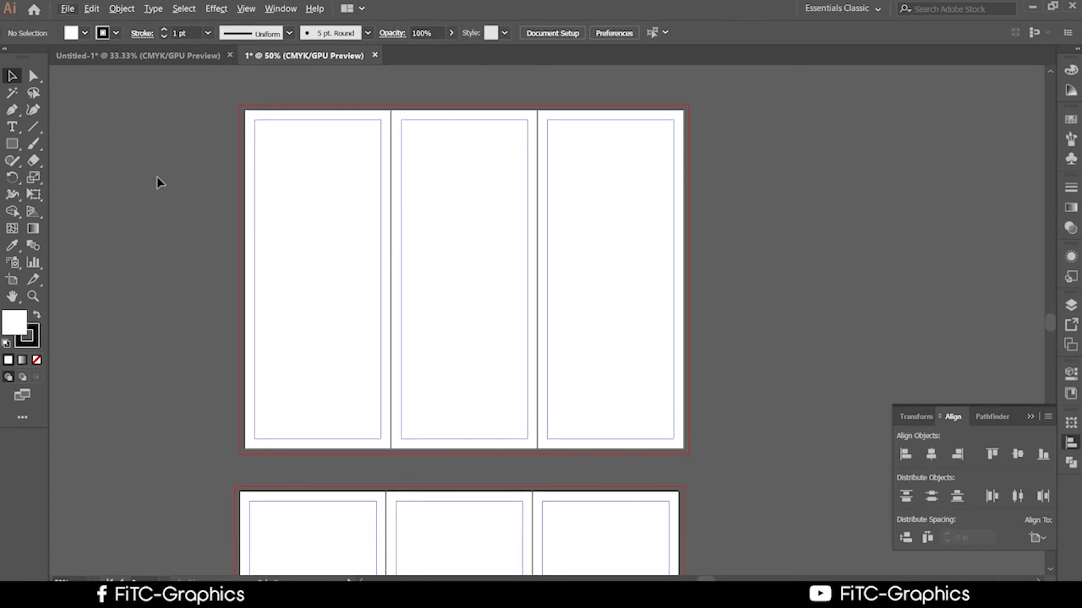
Place a line of point text beside the upper artboard and scale it up to about 50 pt
click(11, 127)
click(817, 167)
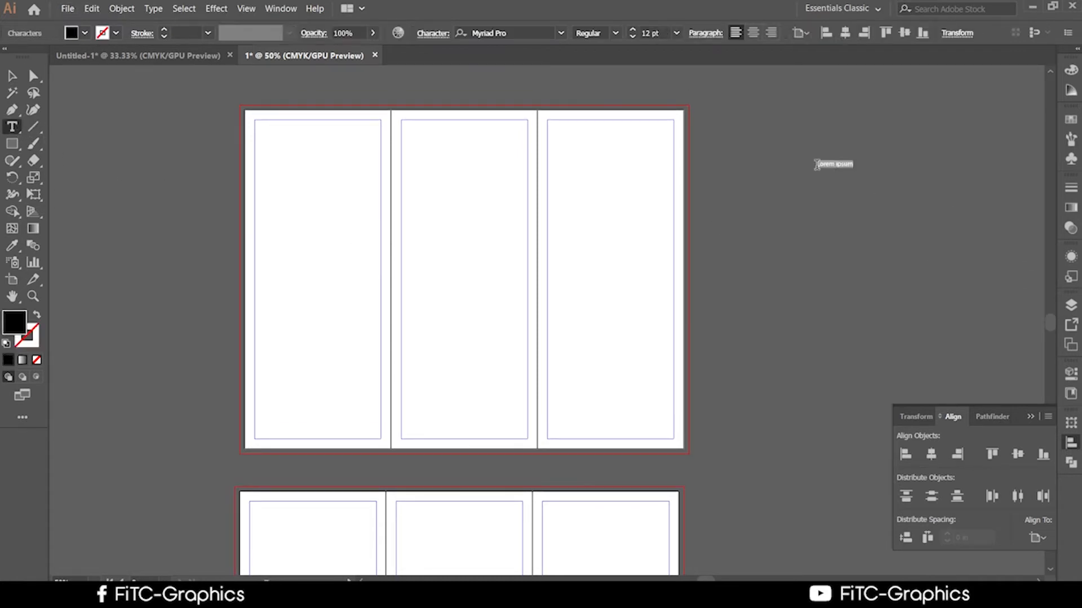
key(Escape)
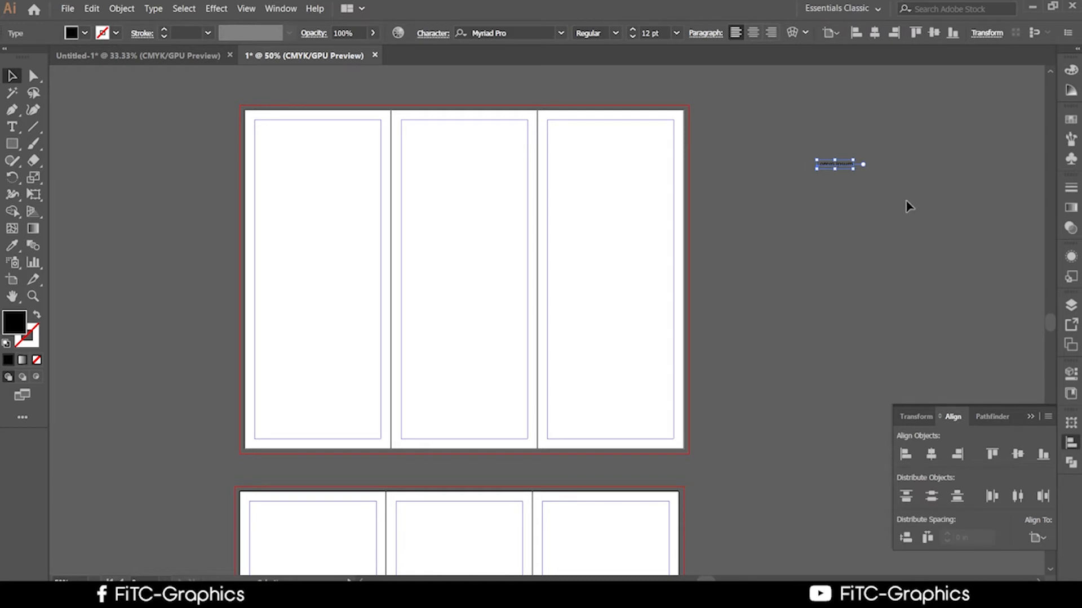
drag(853, 168, 951, 278)
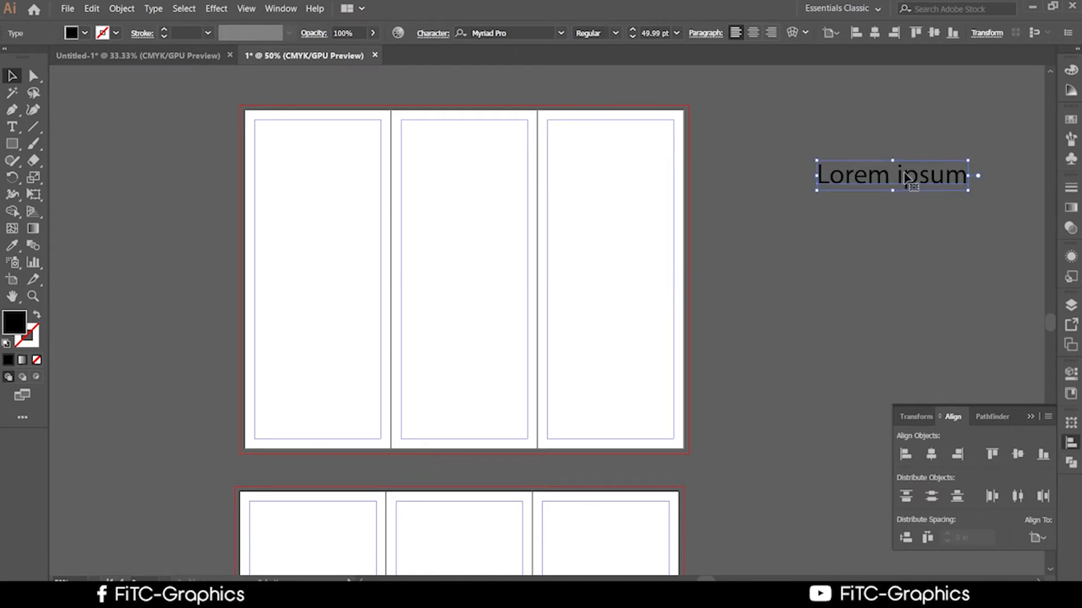
Change the placeholder text to 01, place it in the middle of the upper artboard's right panel, and deselect it
drag(932, 172, 752, 235)
key(t)
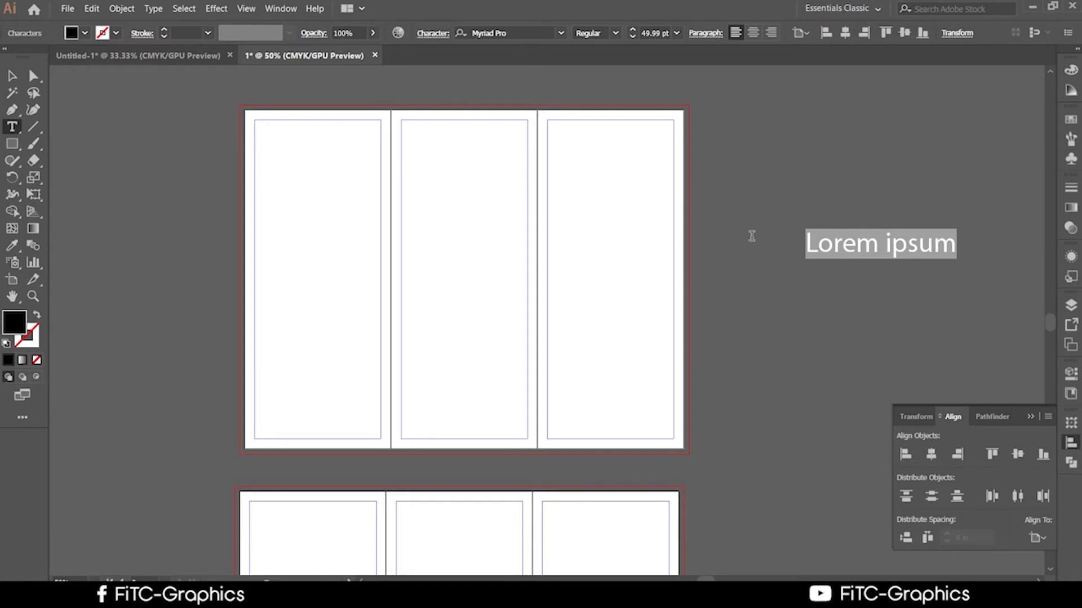
text(01)
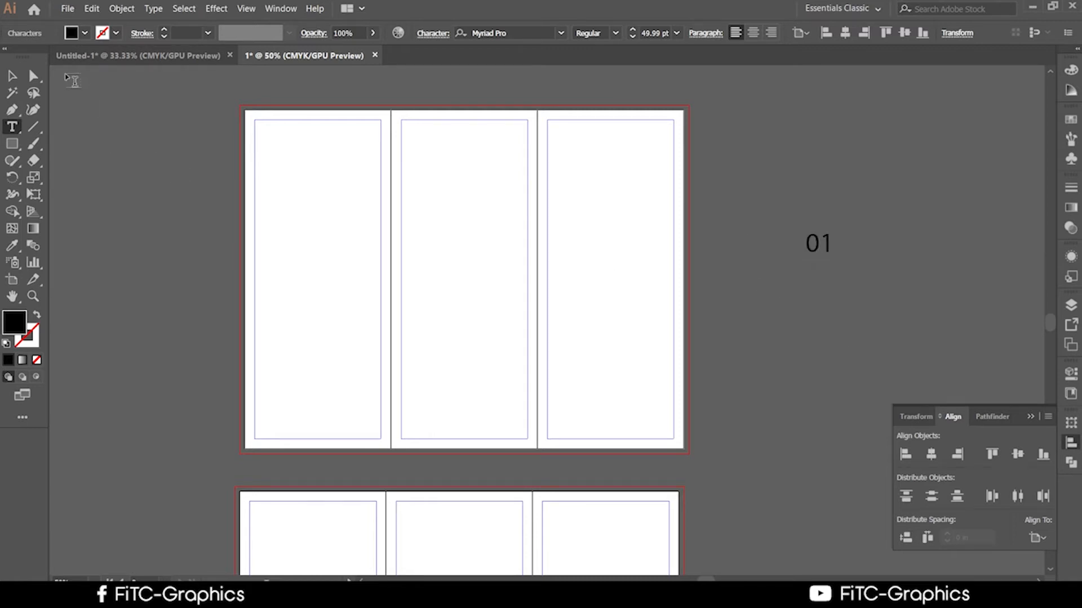
key(Escape)
drag(811, 252, 603, 289)
click(631, 291)
click(823, 307)
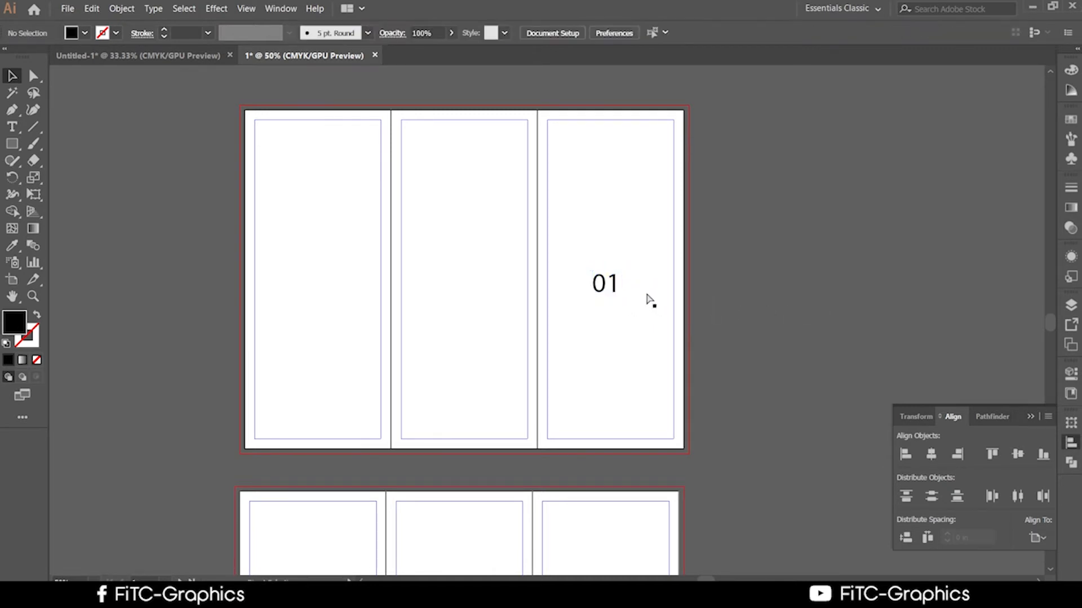
Copy the 01 label into the upper artboard's left panel and change the copy to 06
click(607, 293)
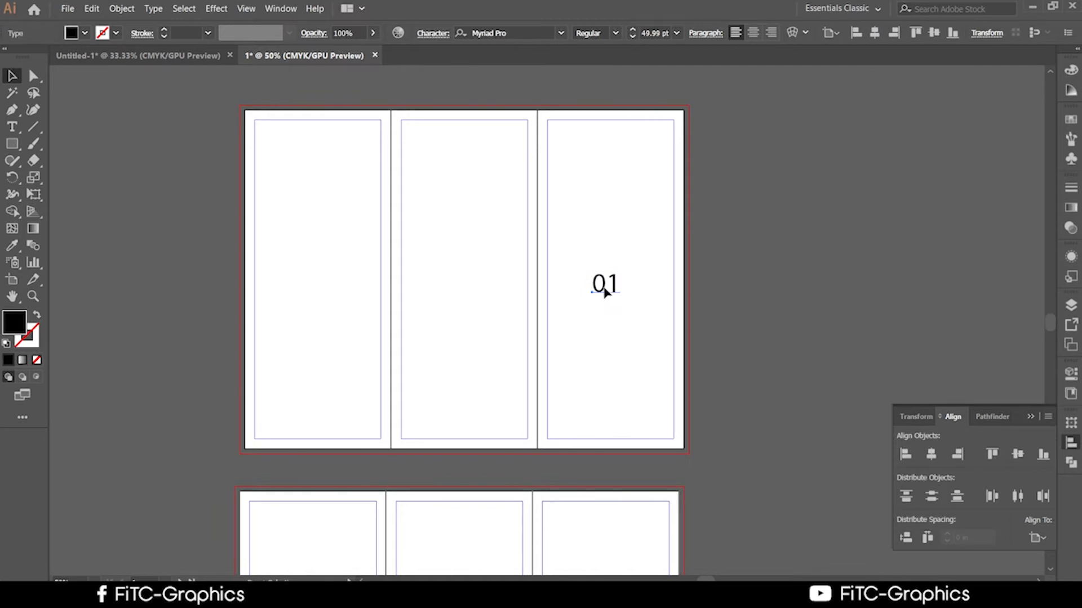
drag(605, 292, 308, 264)
drag(313, 292, 285, 283)
key(t)
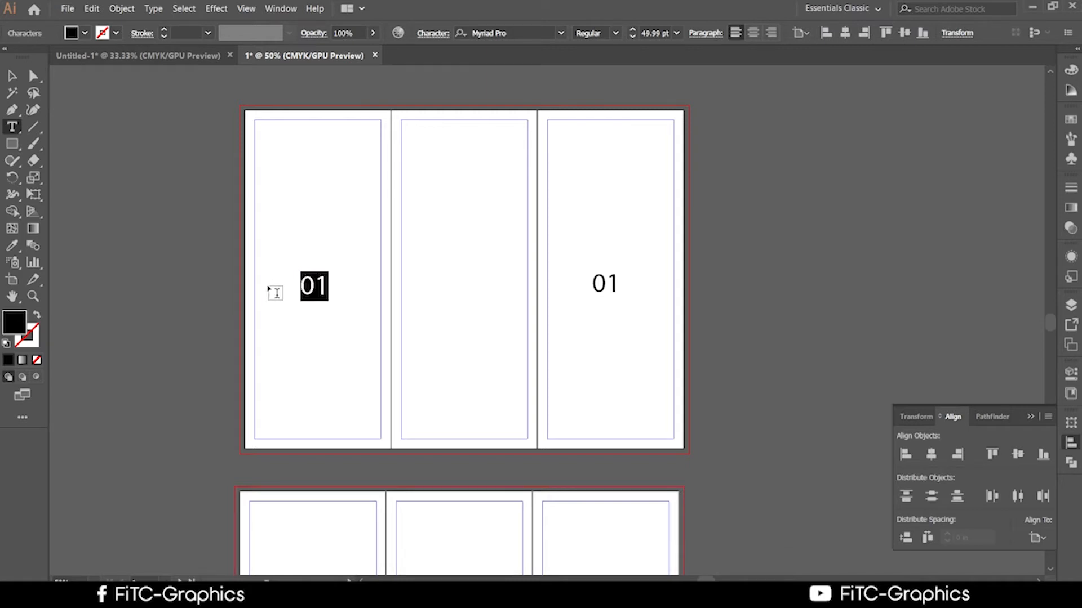
text(06)
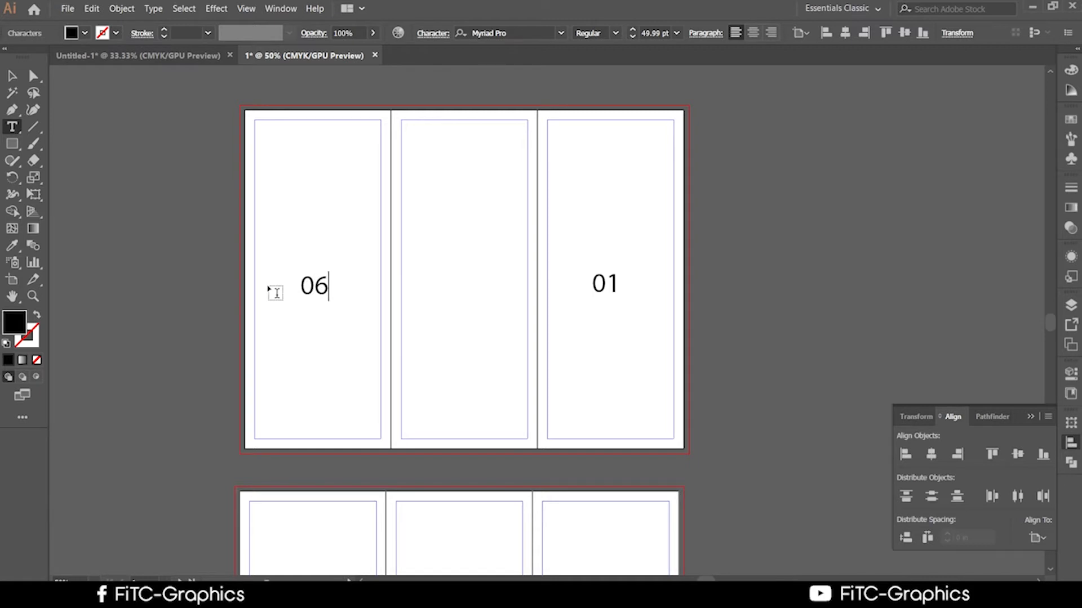
key(Escape)
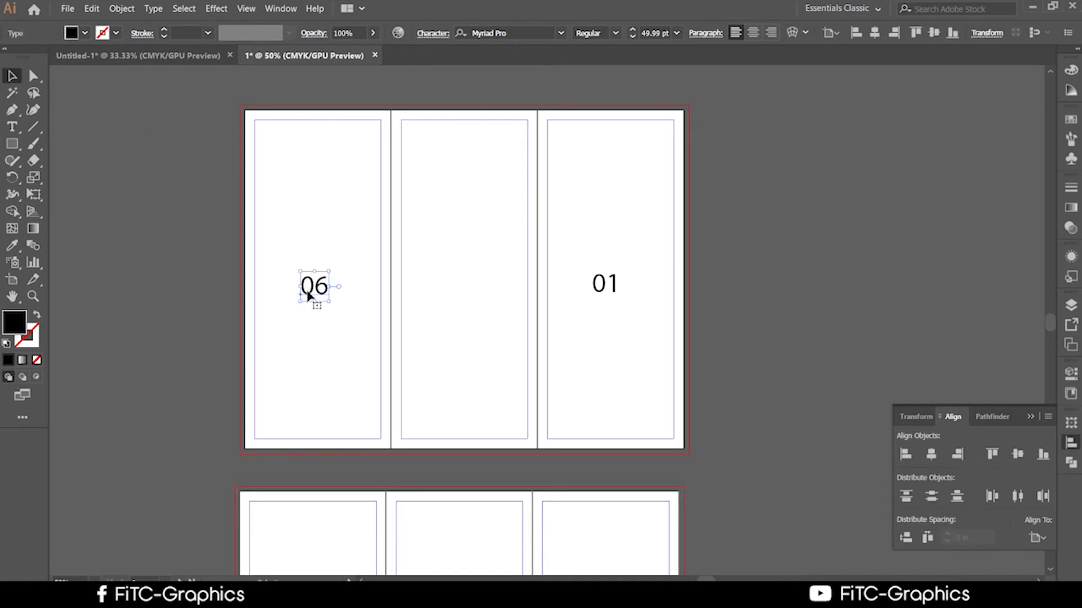
Copy the 06 label into the upper artboard's middle panel and change the copy to 05
drag(322, 287, 460, 278)
double_click(471, 280)
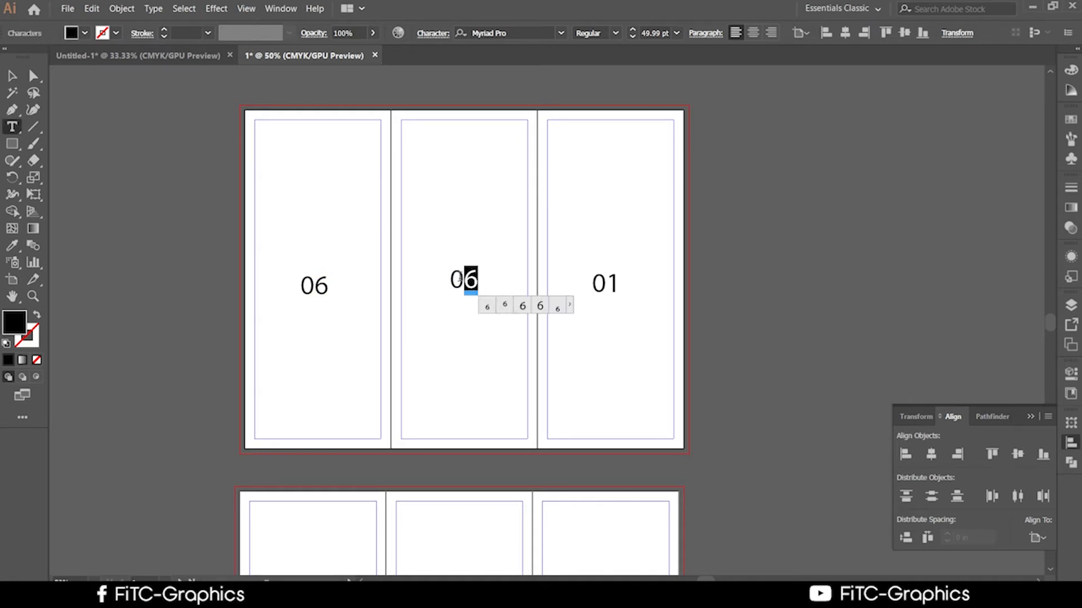
text(5)
click(12, 75)
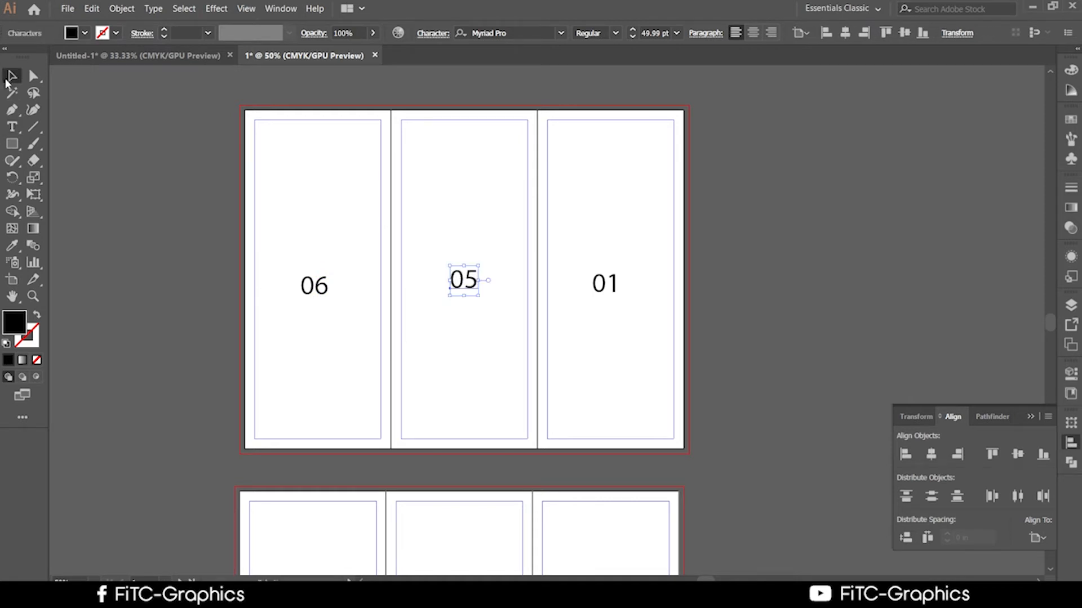
Move the 06 label up slightly to line up with the 05 label, and deselect it
scroll(835, 376, down, 5)
scroll(773, 306, up, 1)
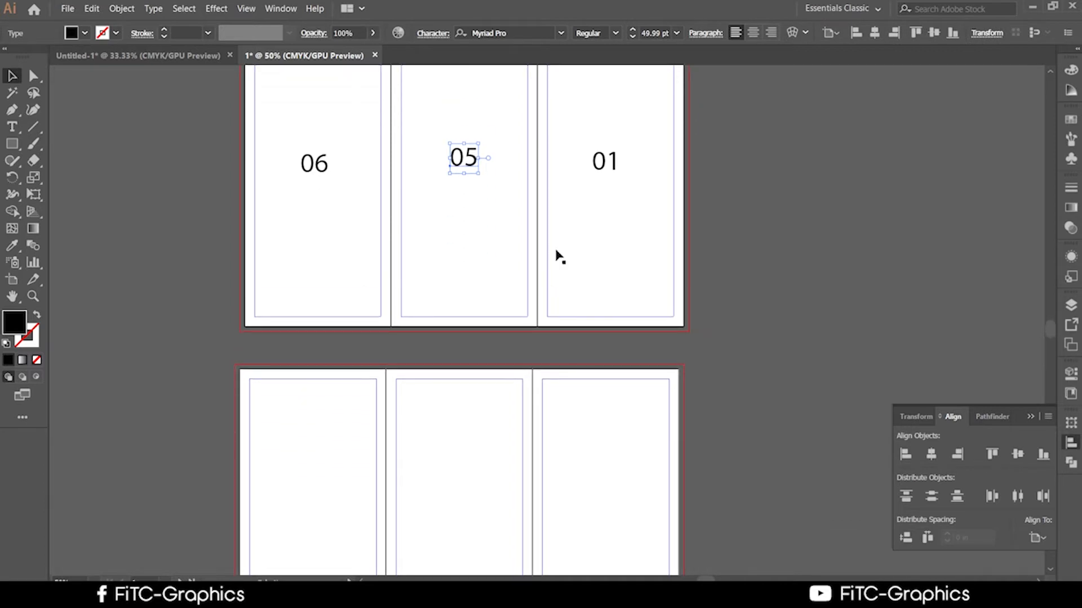
click(329, 166)
click(305, 165)
drag(310, 164, 312, 160)
scroll(626, 429, down, 2)
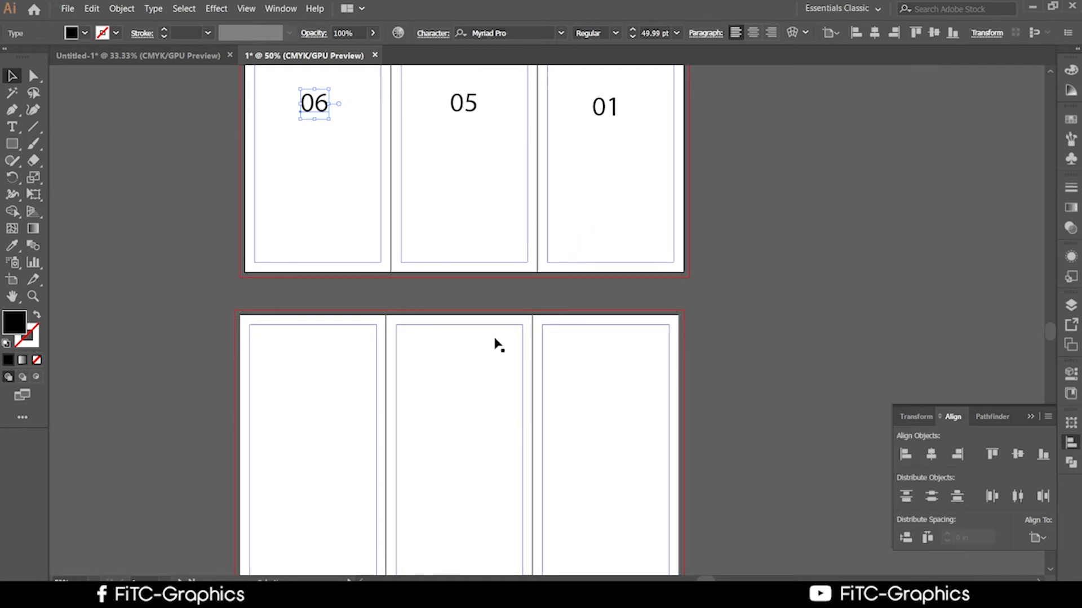
scroll(522, 364, down, 3)
scroll(525, 367, up, 1)
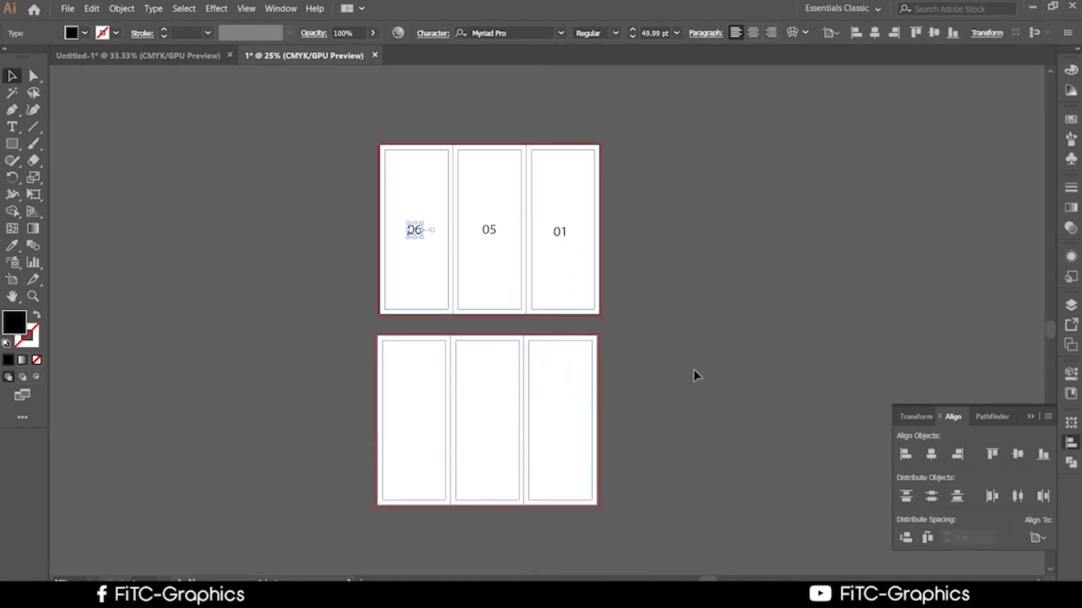
click(697, 374)
scroll(502, 244, up, 1)
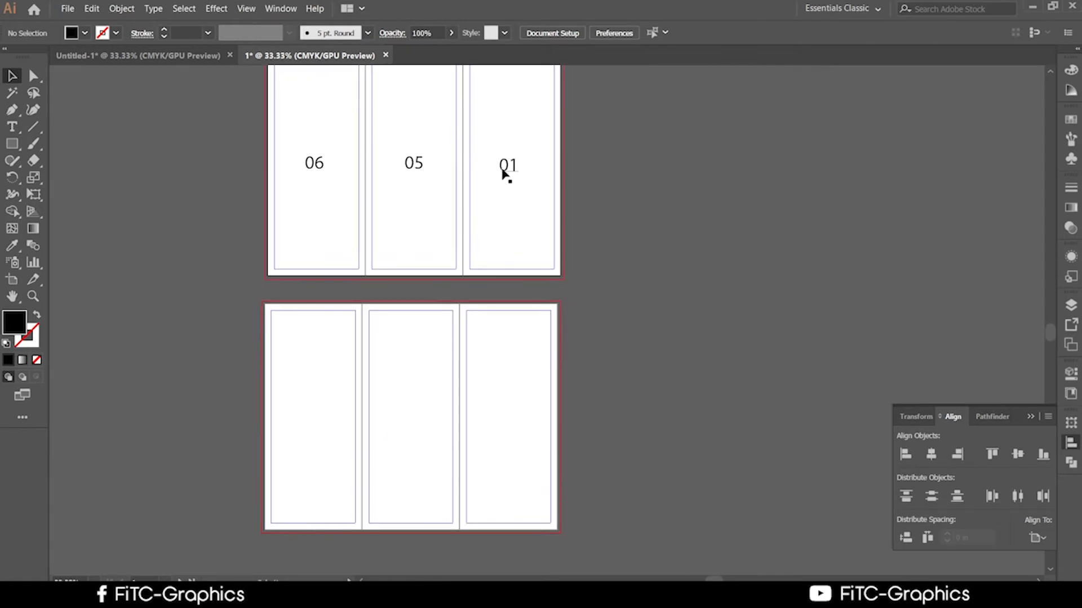
Try moving the 01 label into the lower artboard's right panel, undo the move and deselect
click(509, 172)
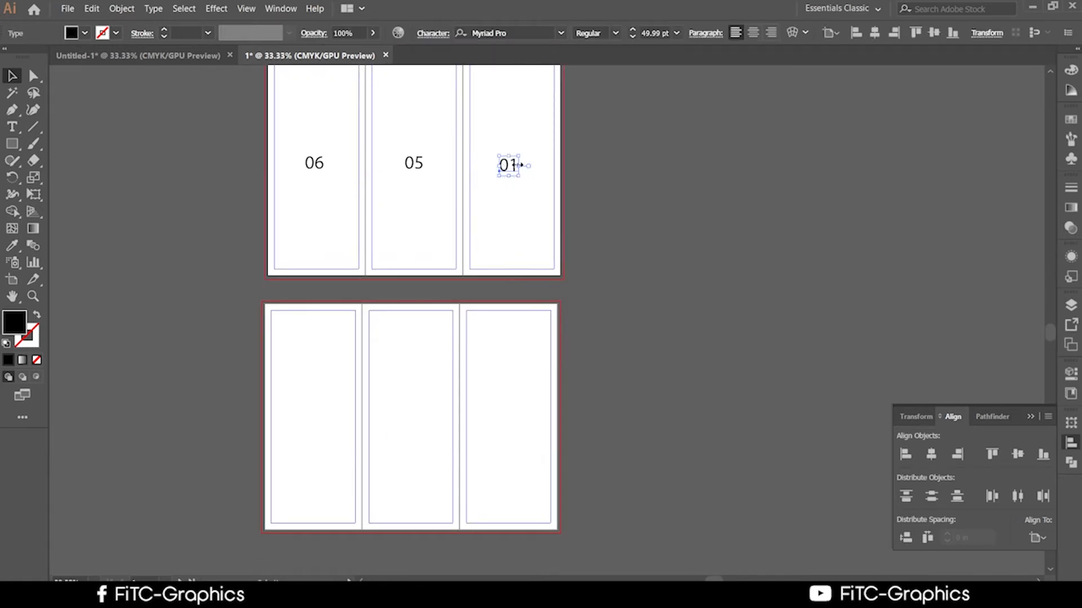
drag(505, 167, 544, 370)
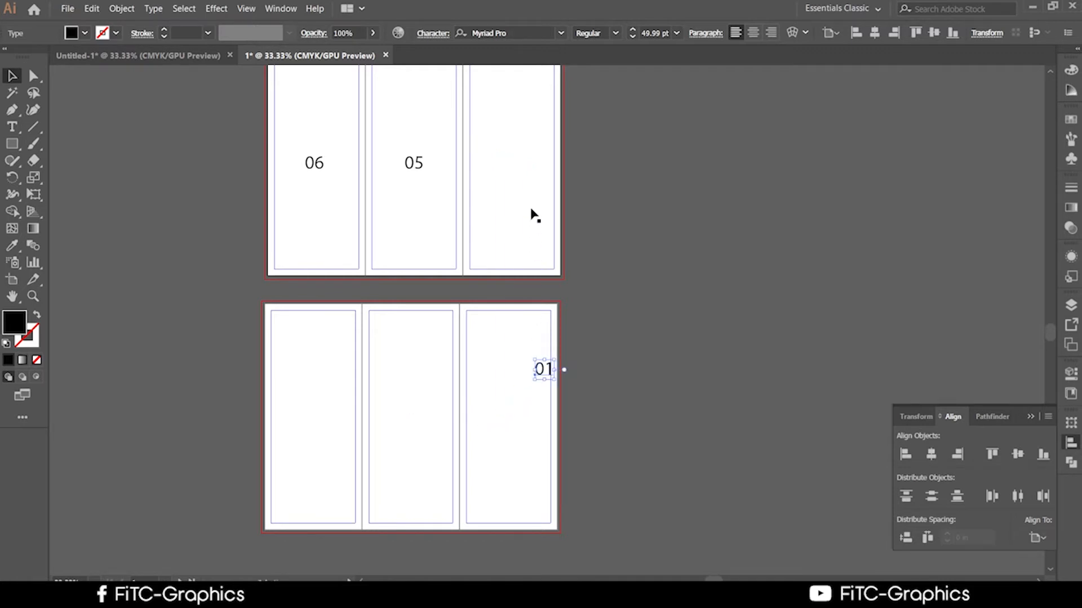
key(ctrl+z)
click(739, 451)
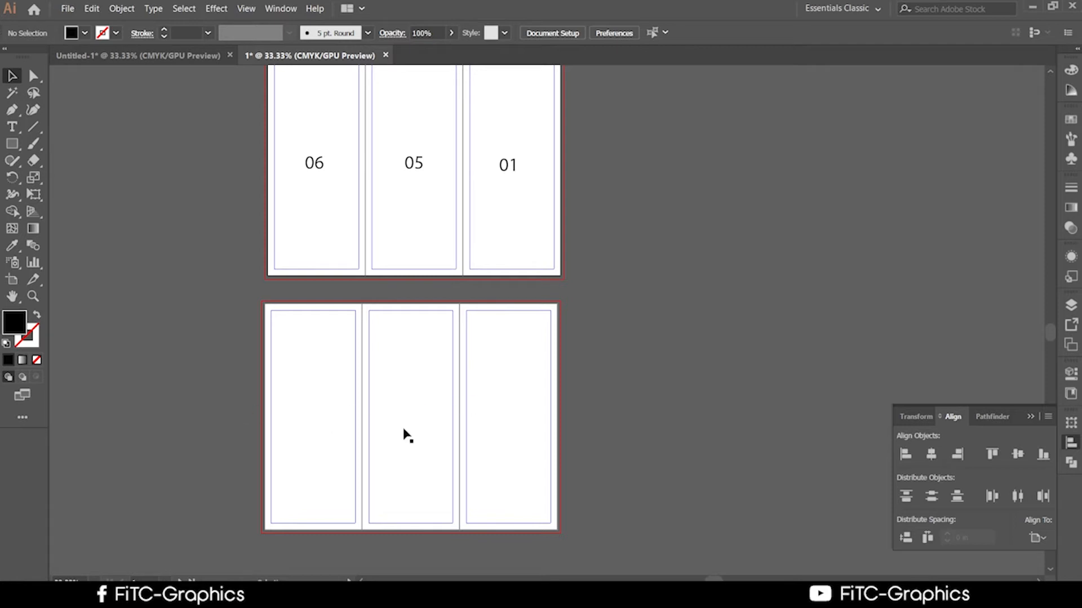
Copy the 01 label from the upper artboard into the lower artboard's left panel and deselect it
click(12, 127)
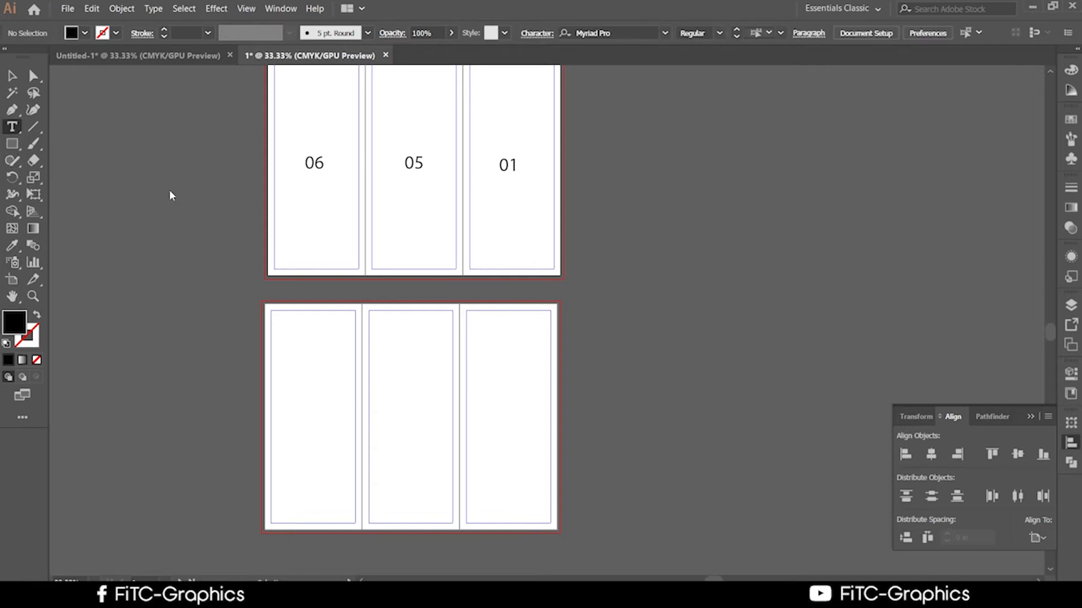
scroll(192, 192, down, 2)
key(v)
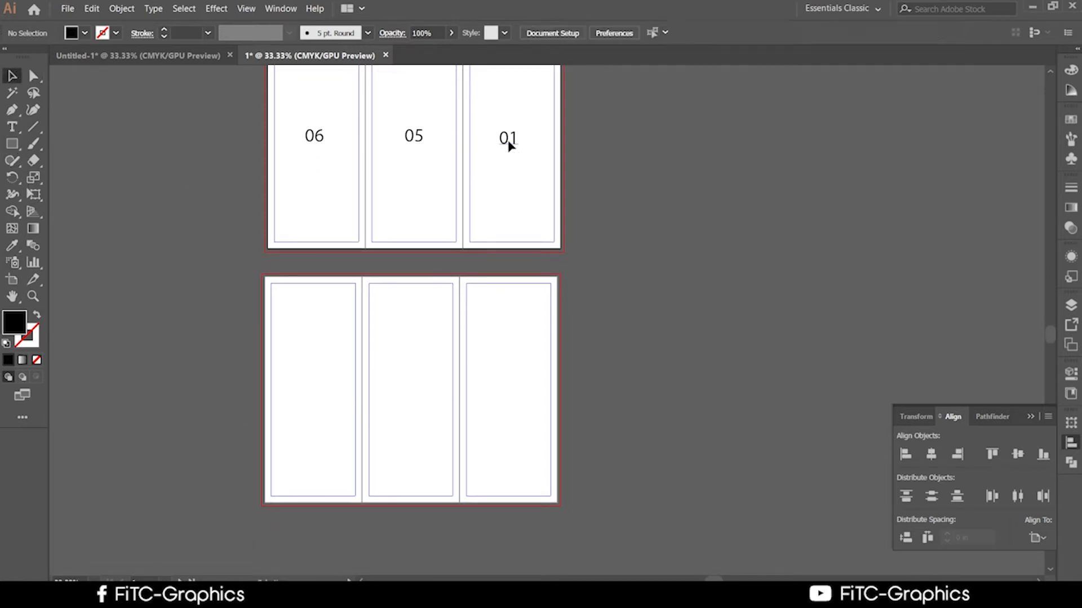
click(509, 144)
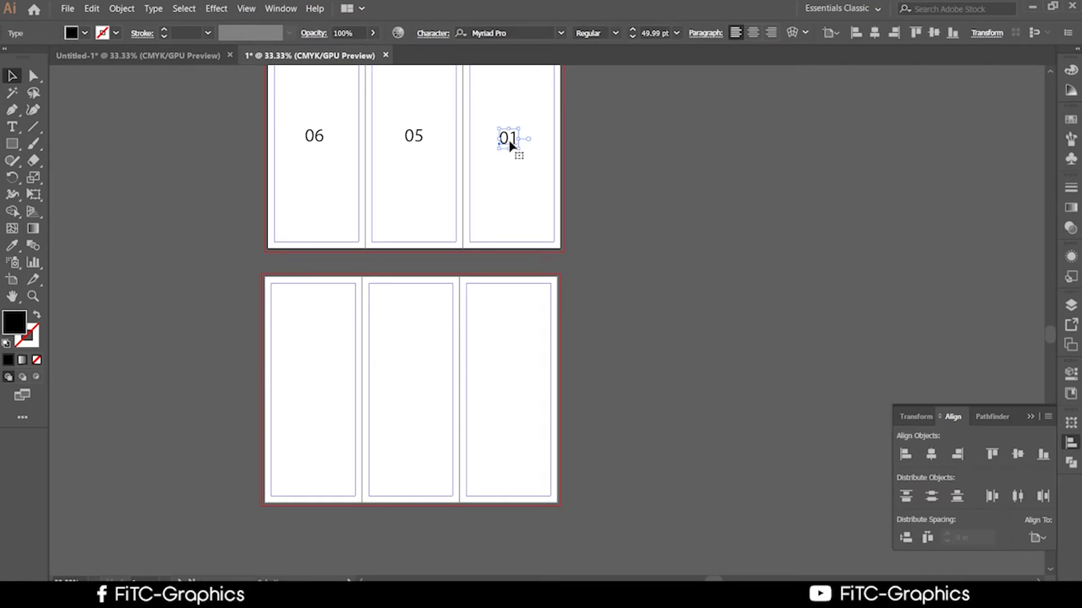
drag(511, 145, 321, 379)
click(698, 374)
Change the copied label in the lower artboard's left panel to 02
scroll(597, 268, up, 4)
scroll(599, 271, up, 1)
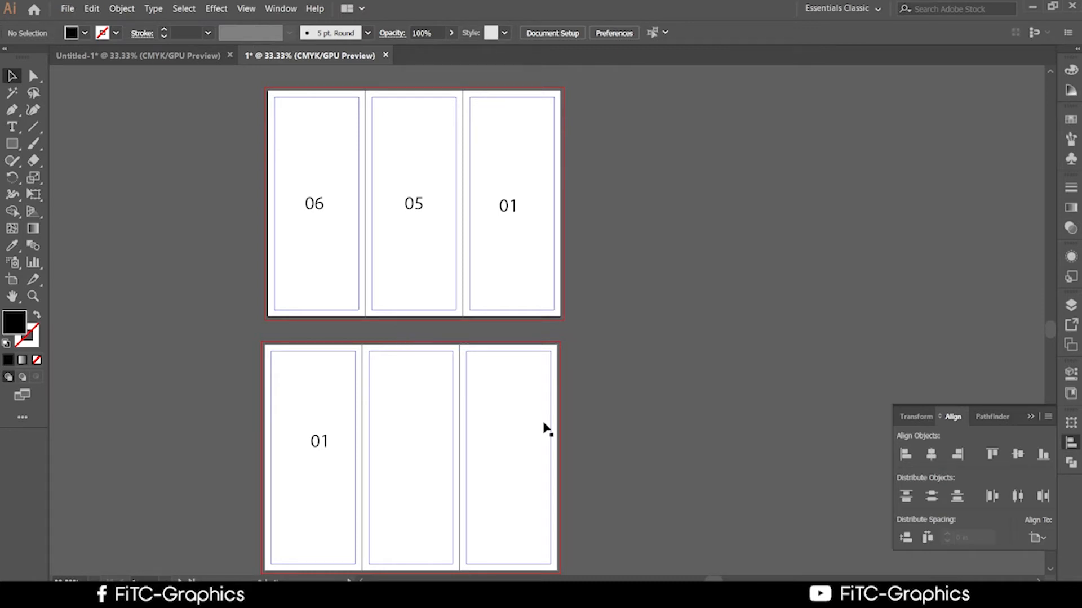
scroll(615, 490, down, 2)
scroll(618, 493, up, 1)
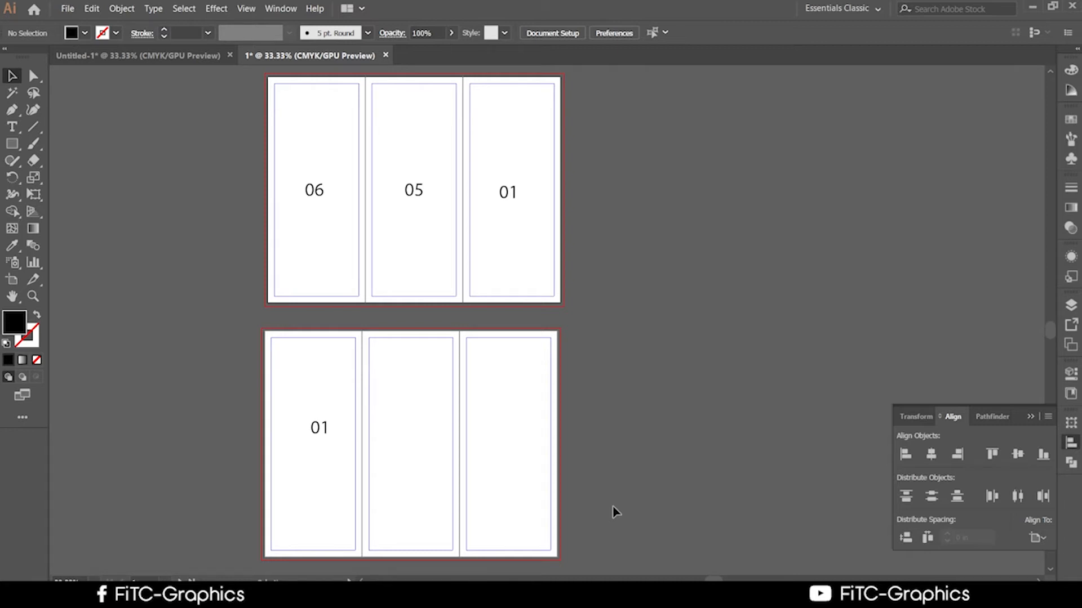
click(319, 430)
double_click(319, 430)
drag(319, 428, 329, 428)
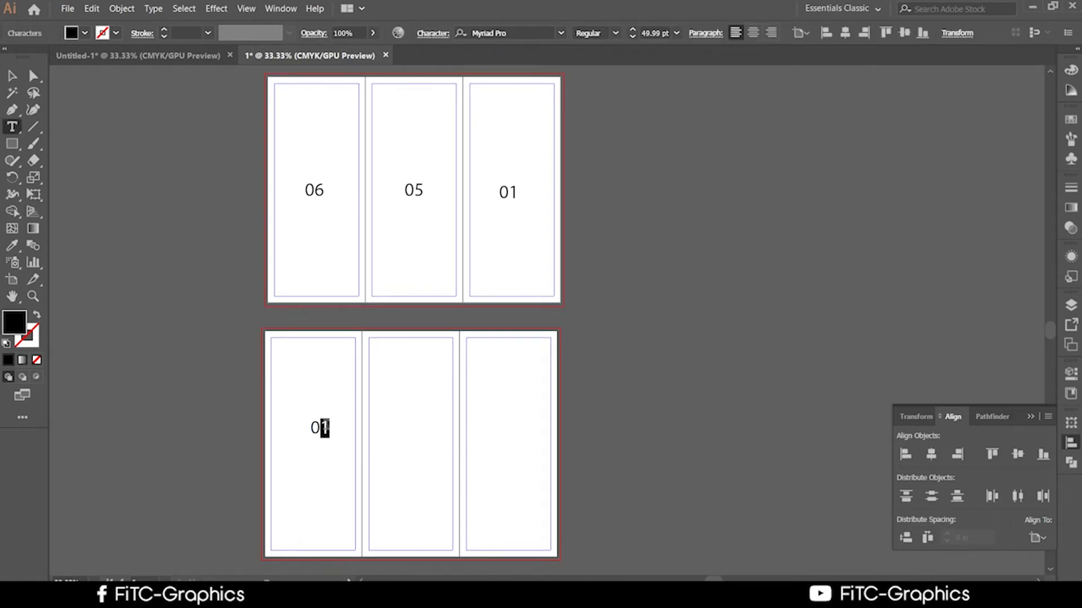
text(2)
key(Escape)
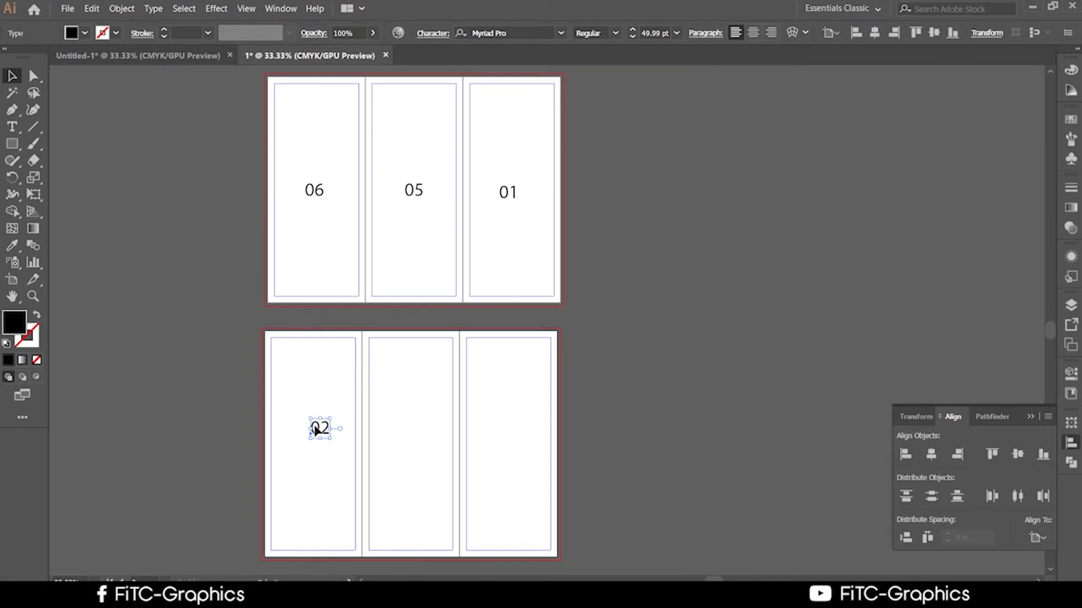
Copy the 02 label into the lower artboard's middle panel and change the copy to 03
drag(316, 430, 419, 426)
double_click(409, 429)
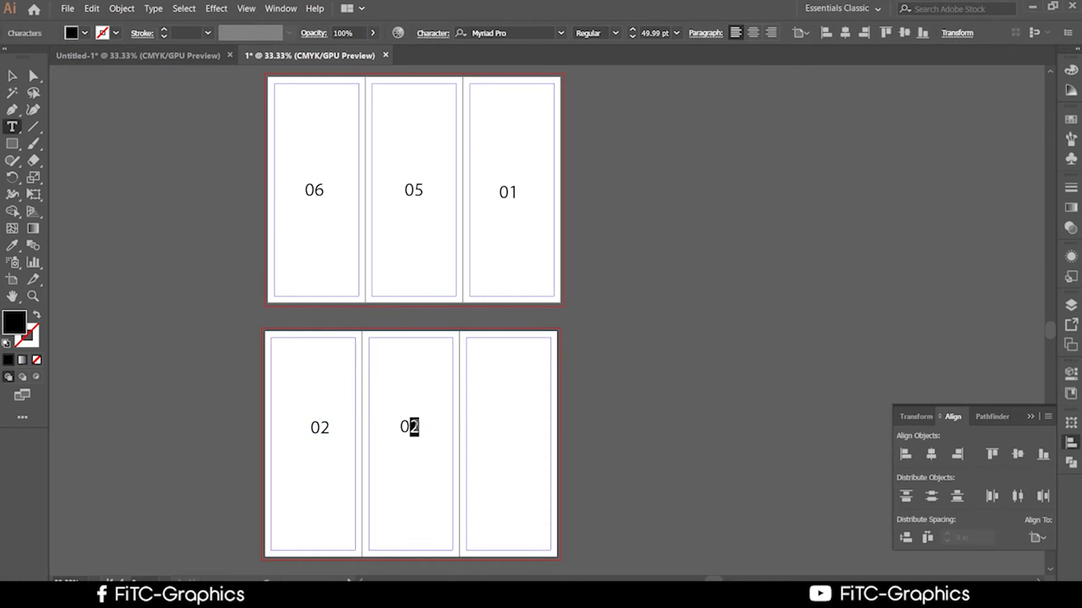
text(3)
click(12, 75)
Copy the 03 label into the lower artboard's right panel, change the copy to 04 and deselect it
drag(421, 436, 508, 428)
key(t)
double_click(508, 426)
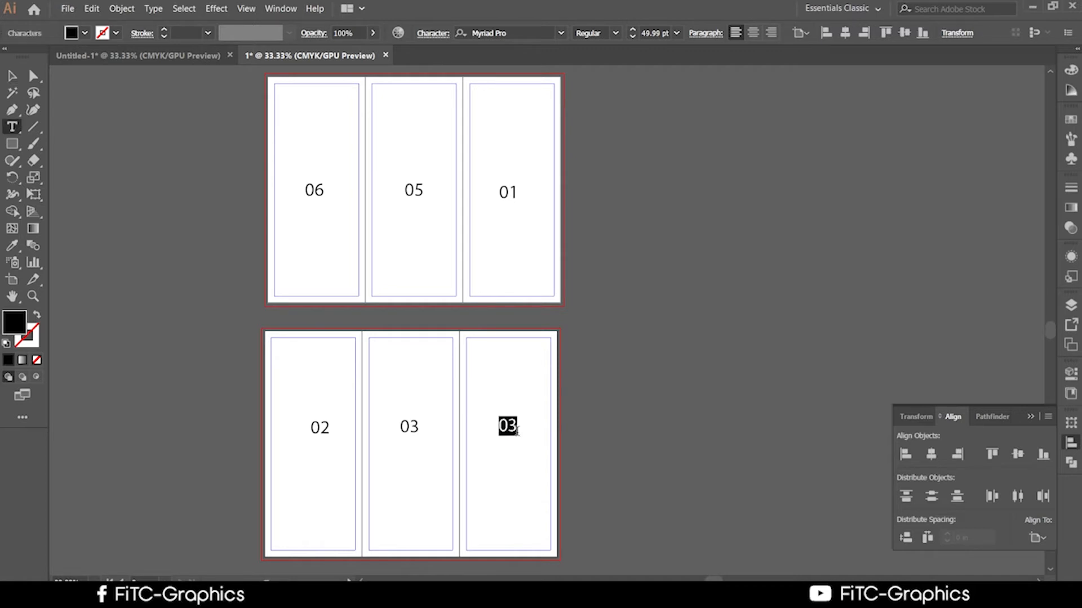
click(509, 425)
drag(508, 426, 517, 426)
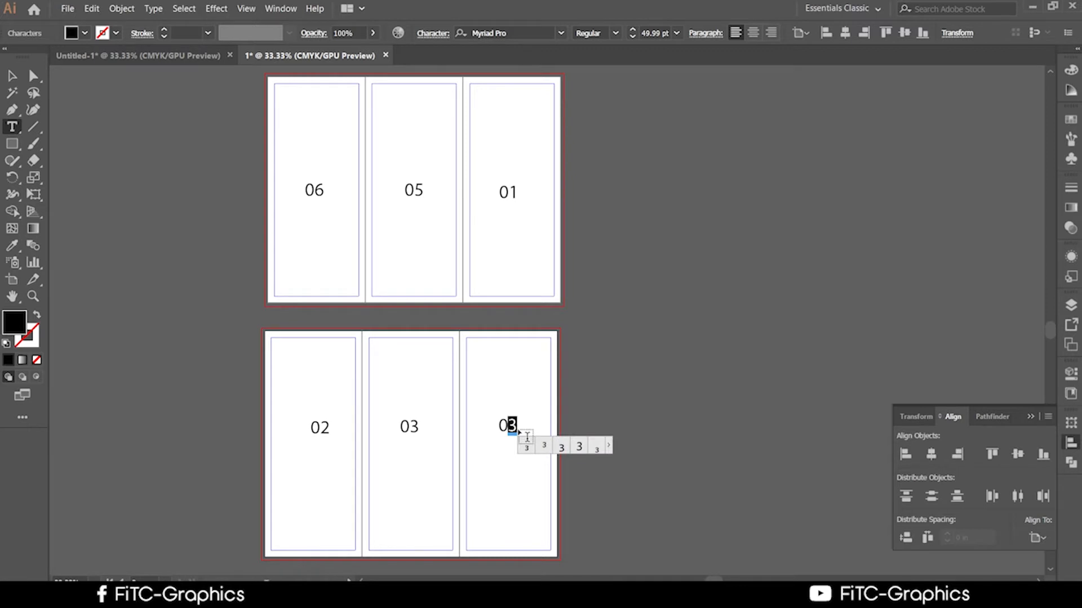
text(4)
key(Escape)
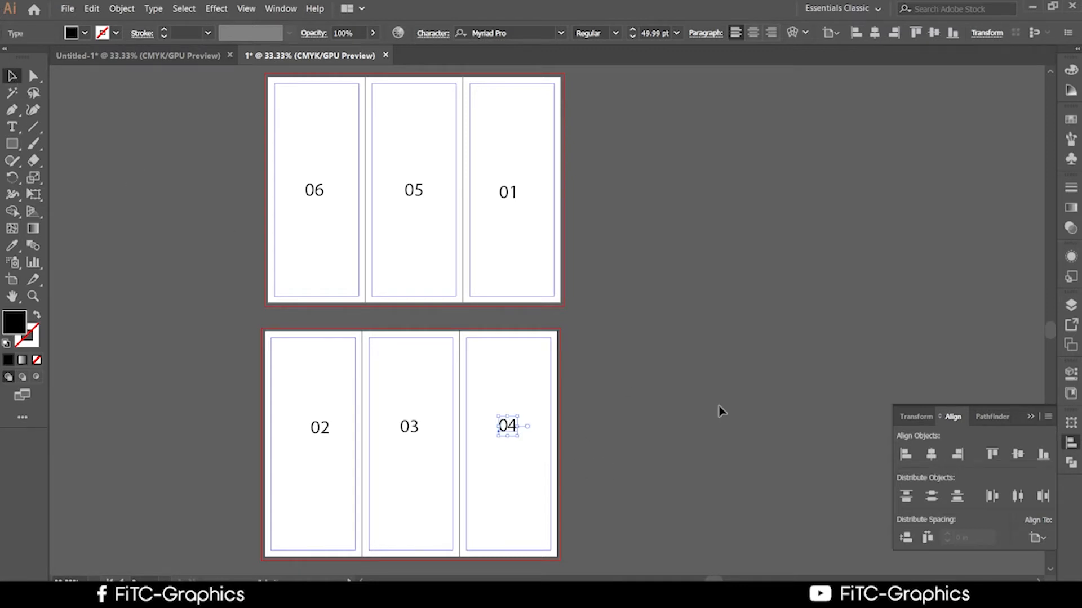
click(721, 411)
scroll(683, 451, up, 2)
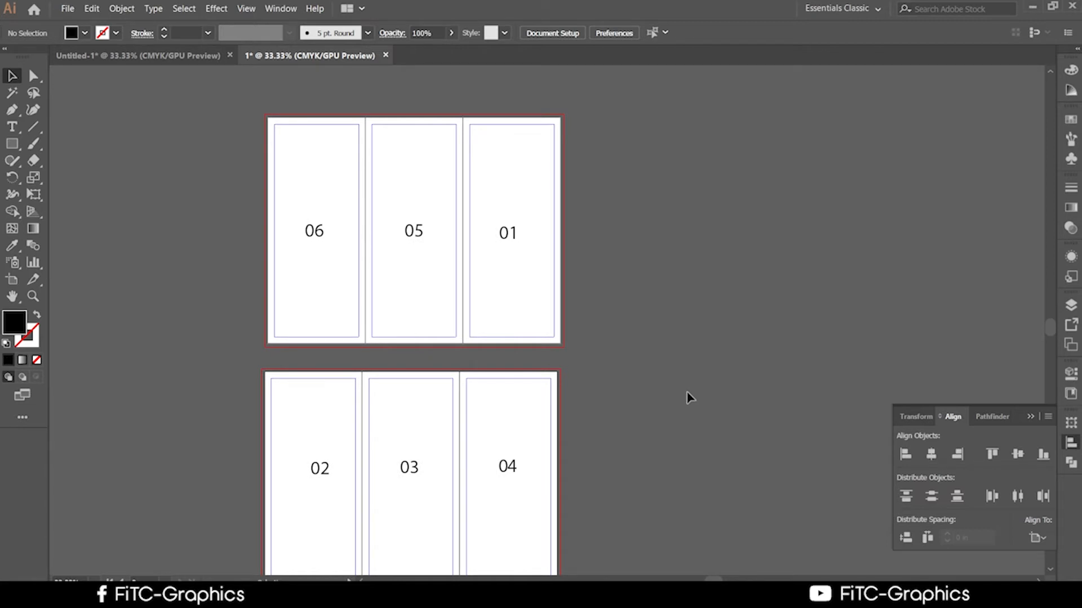
scroll(688, 394, down, 2)
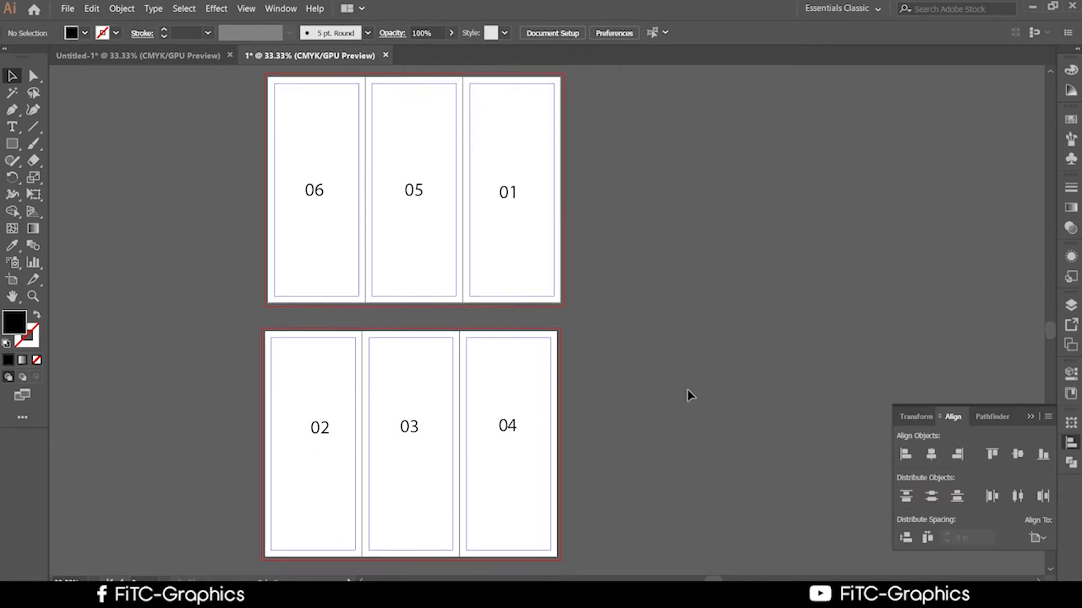
scroll(642, 394, up, 3)
scroll(693, 282, down, 2)
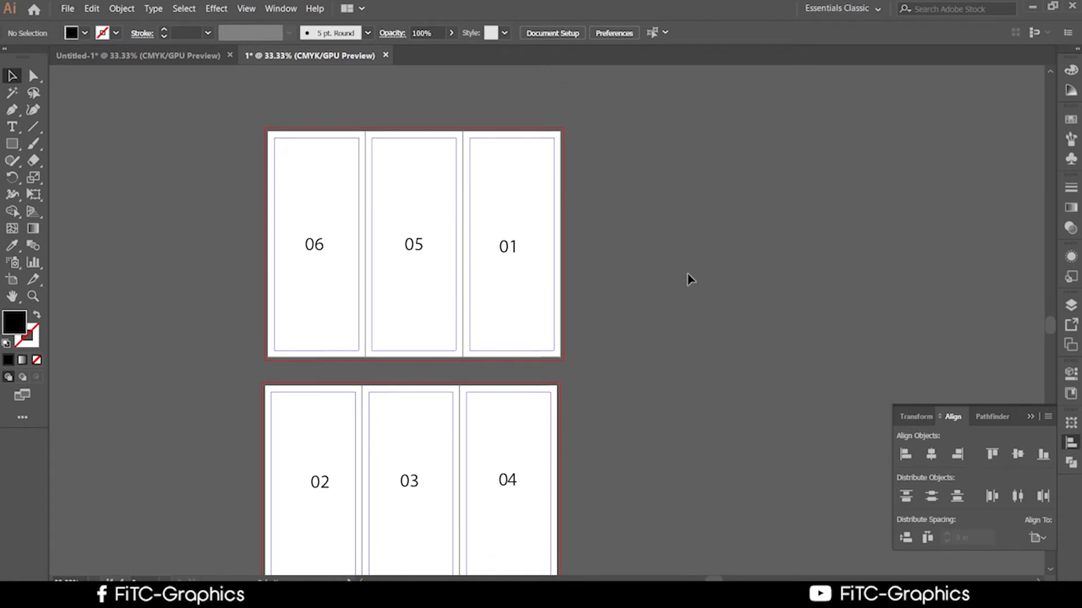
scroll(715, 290, down, 3)
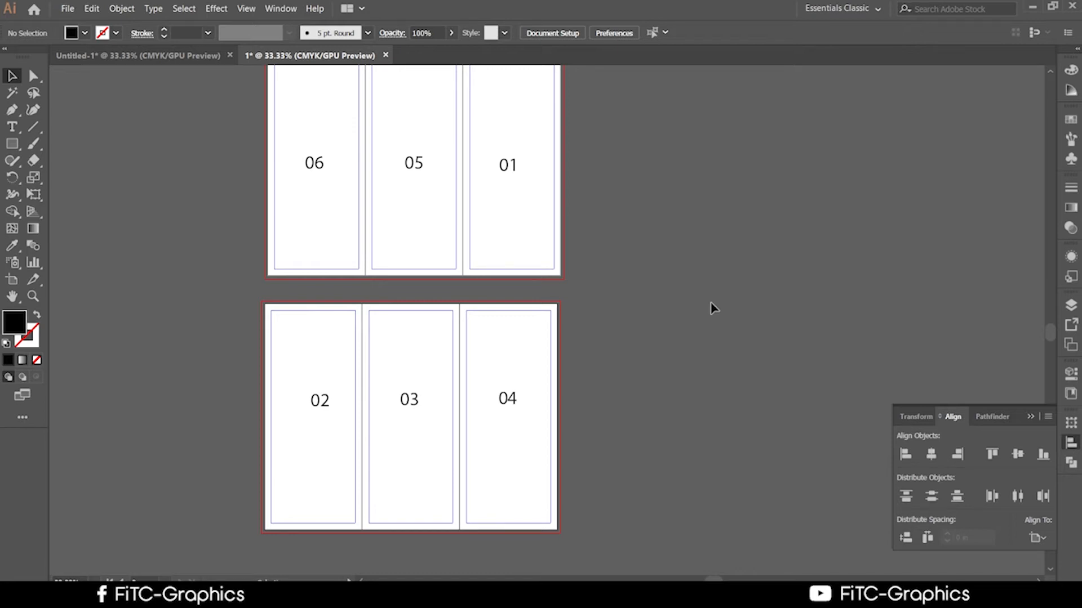
scroll(483, 338, up, 1)
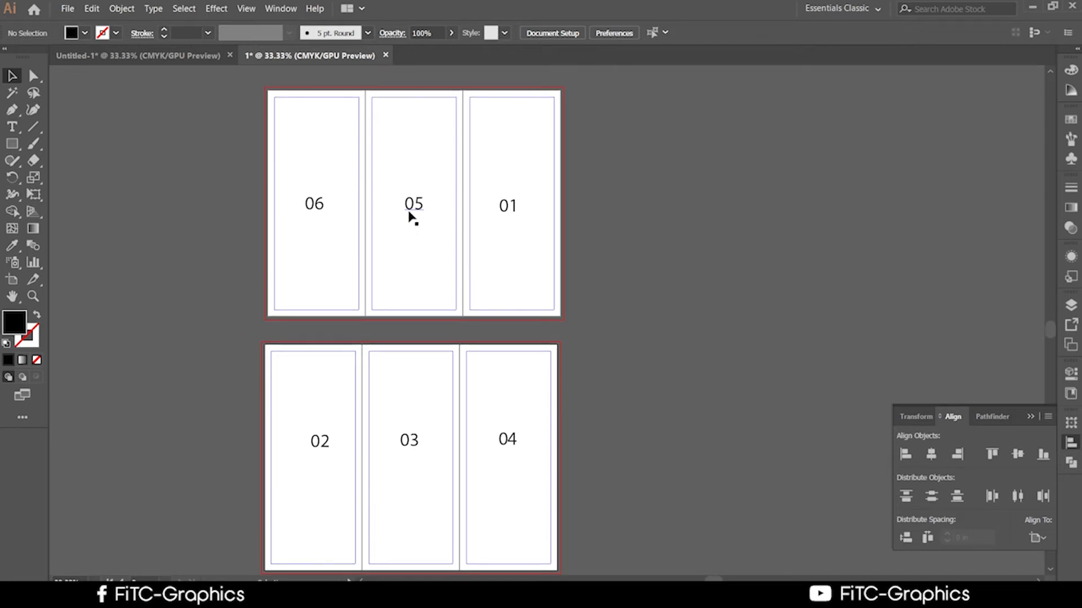
Move the 05 label slightly down and to the right within its panel, and deselect it
drag(411, 213, 419, 211)
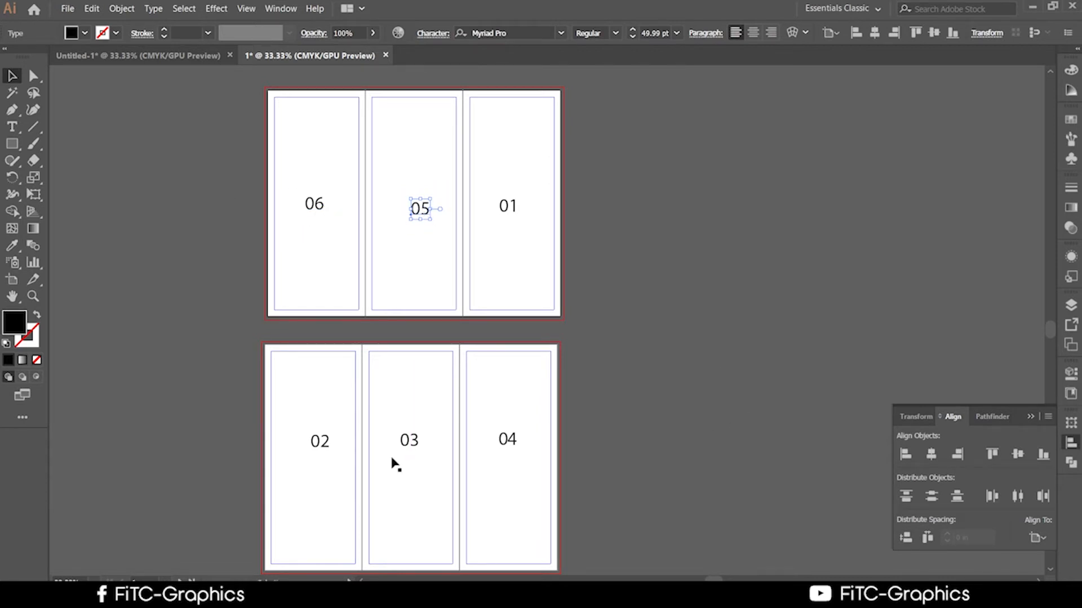
click(408, 438)
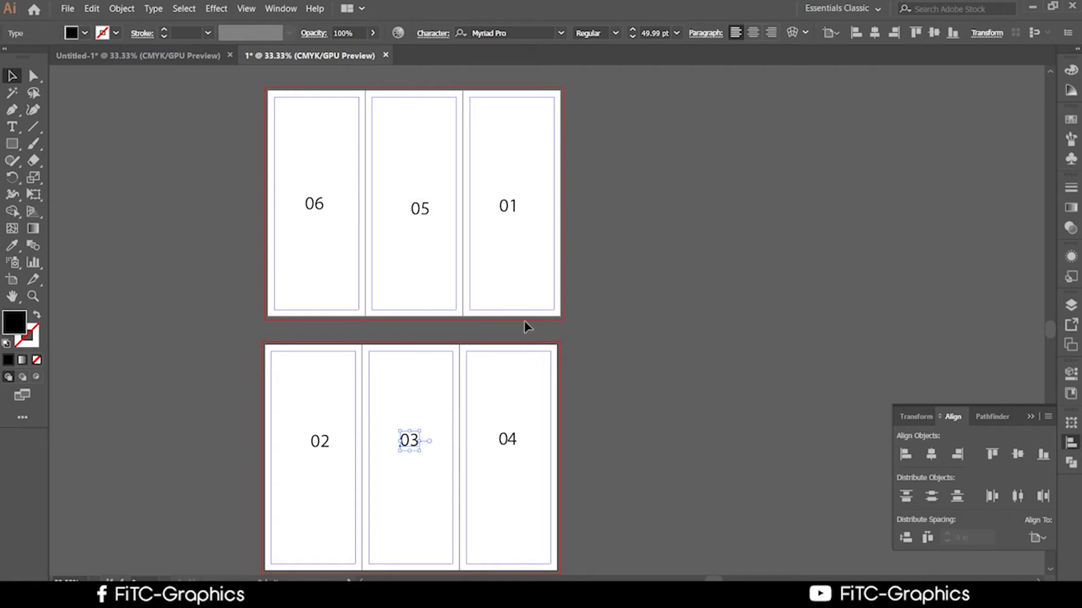
scroll(564, 332, up, 2)
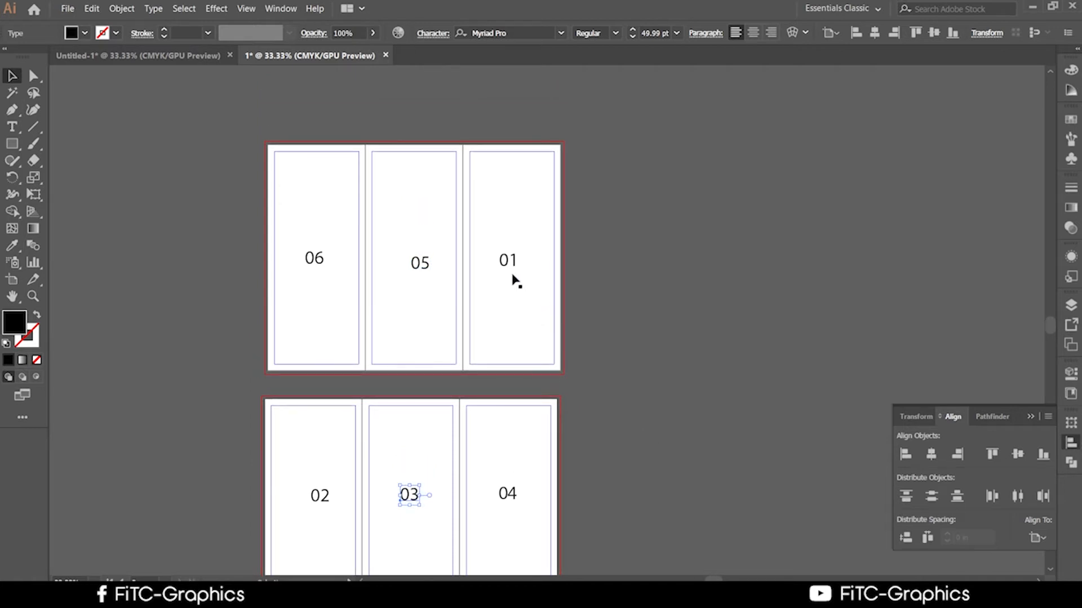
click(510, 262)
click(698, 311)
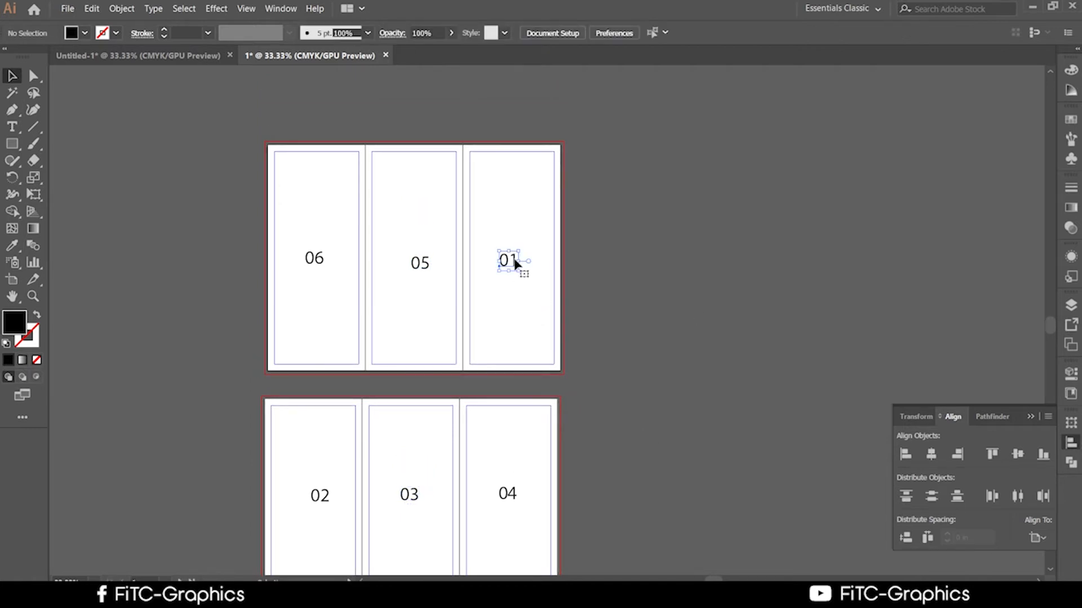
click(512, 265)
click(421, 264)
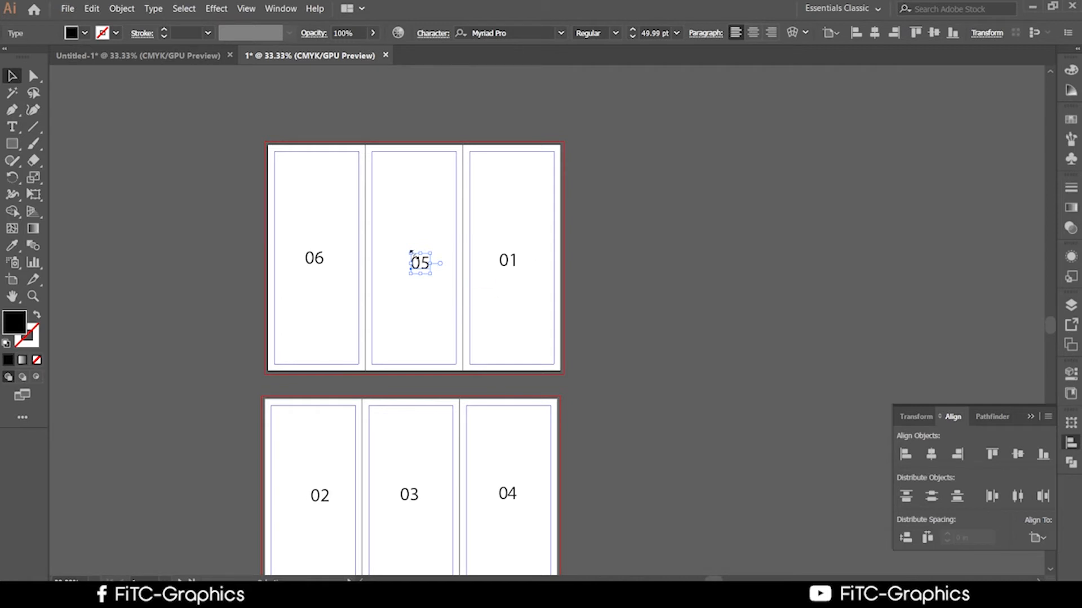
click(660, 261)
Delete the 05, 06 and 01 labels from the upper artboard's panels
click(426, 265)
drag(423, 270, 415, 253)
key(Delete)
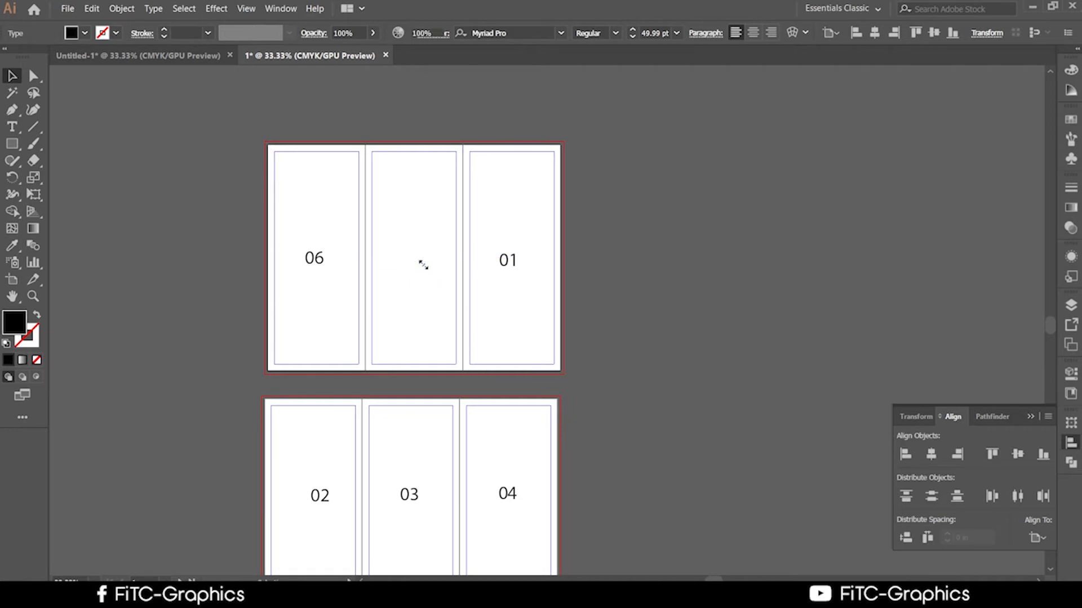
click(505, 275)
click(322, 261)
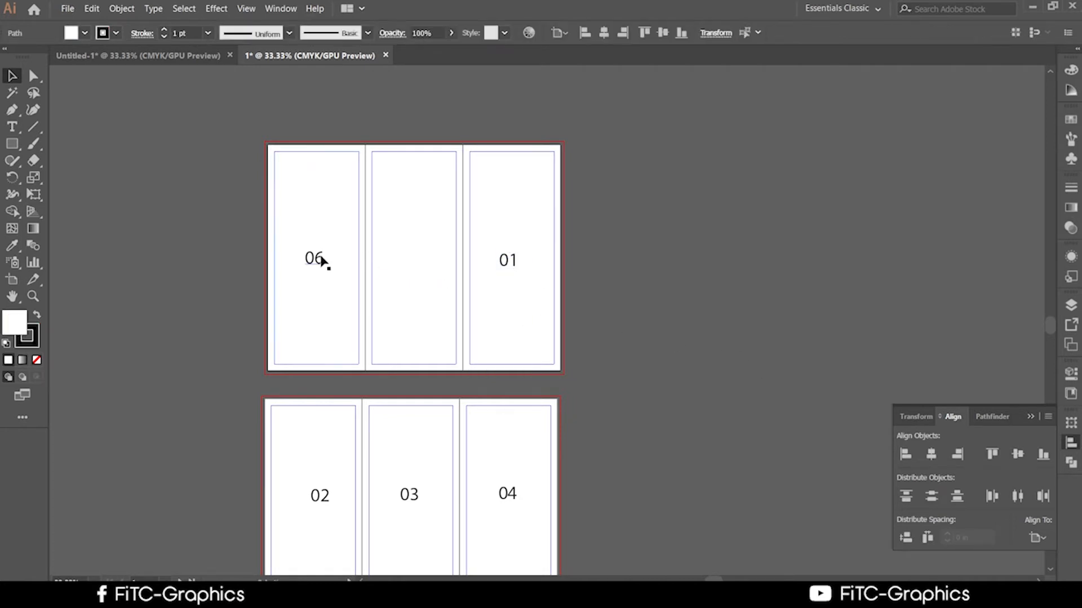
key(Delete)
click(515, 265)
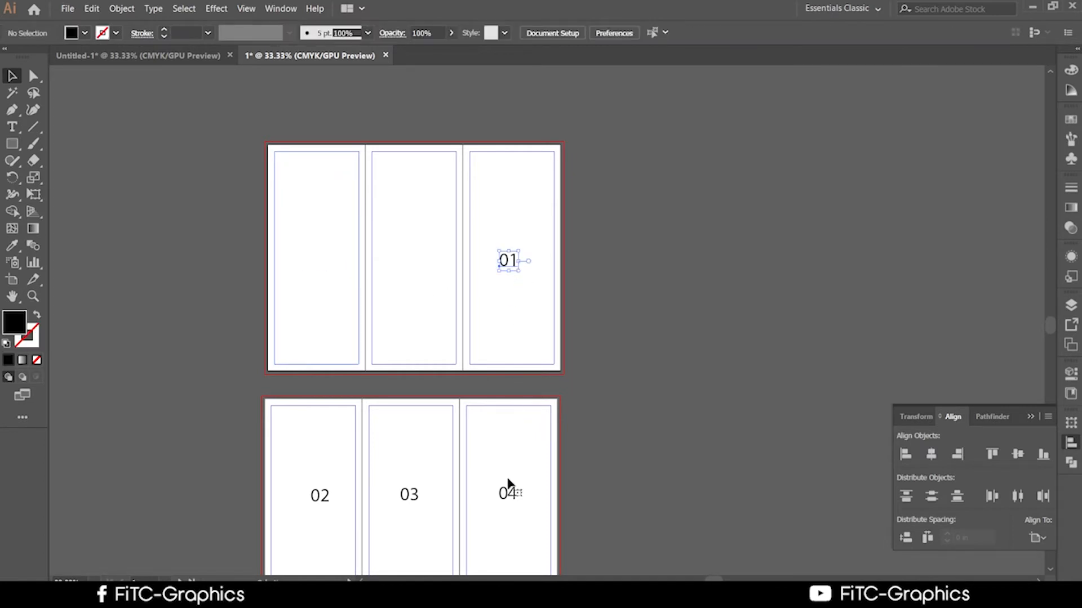
key(Delete)
Delete the 04, 03 and 02 labels from the lower artboard's panels
click(507, 489)
key(Delete)
click(413, 495)
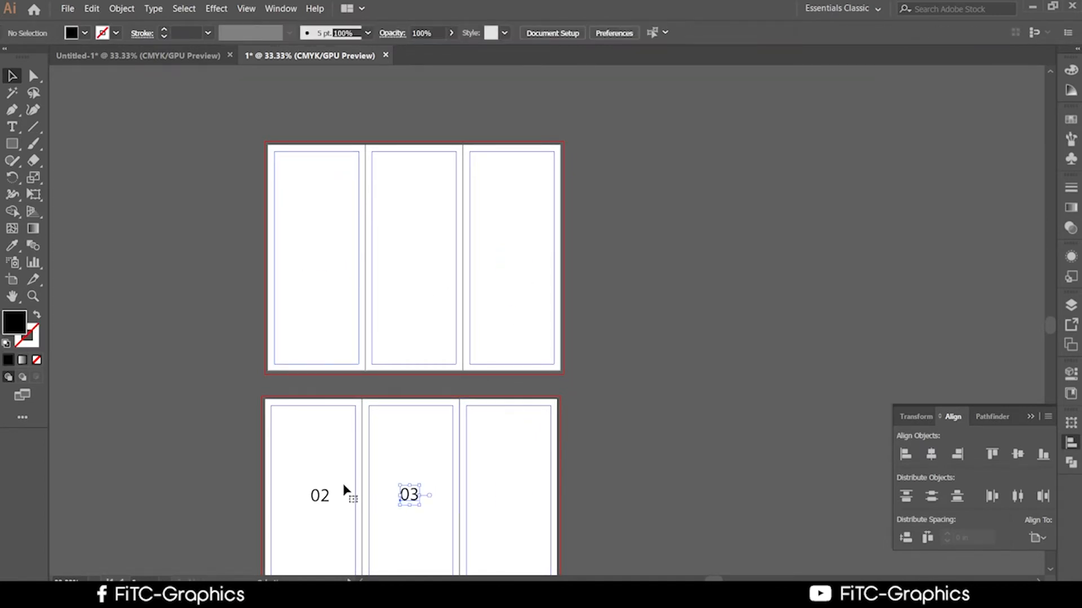
key(Delete)
click(329, 502)
key(Delete)
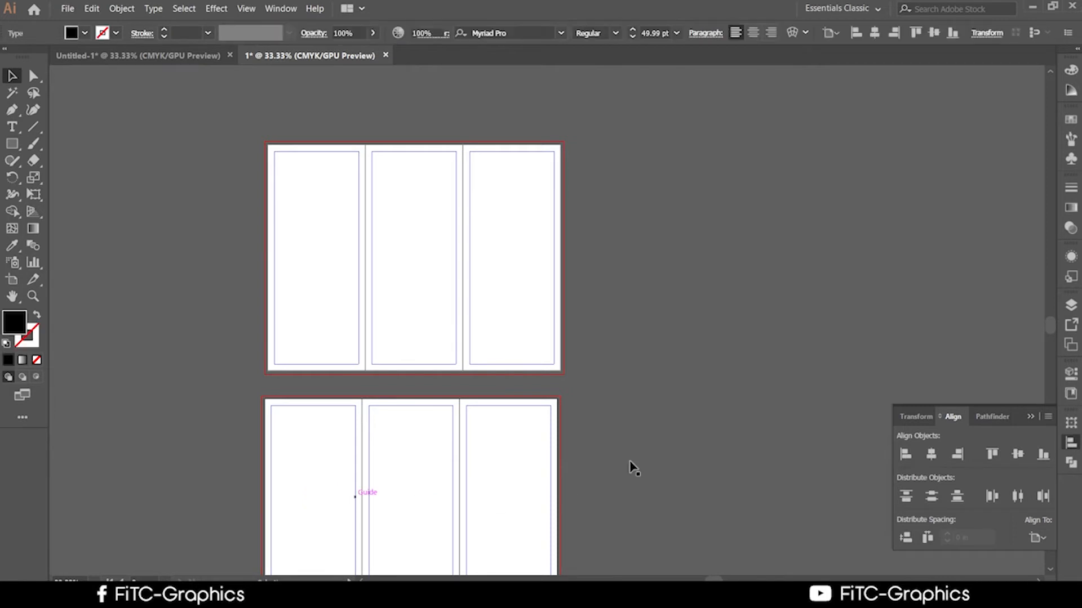
scroll(670, 428, down, 2)
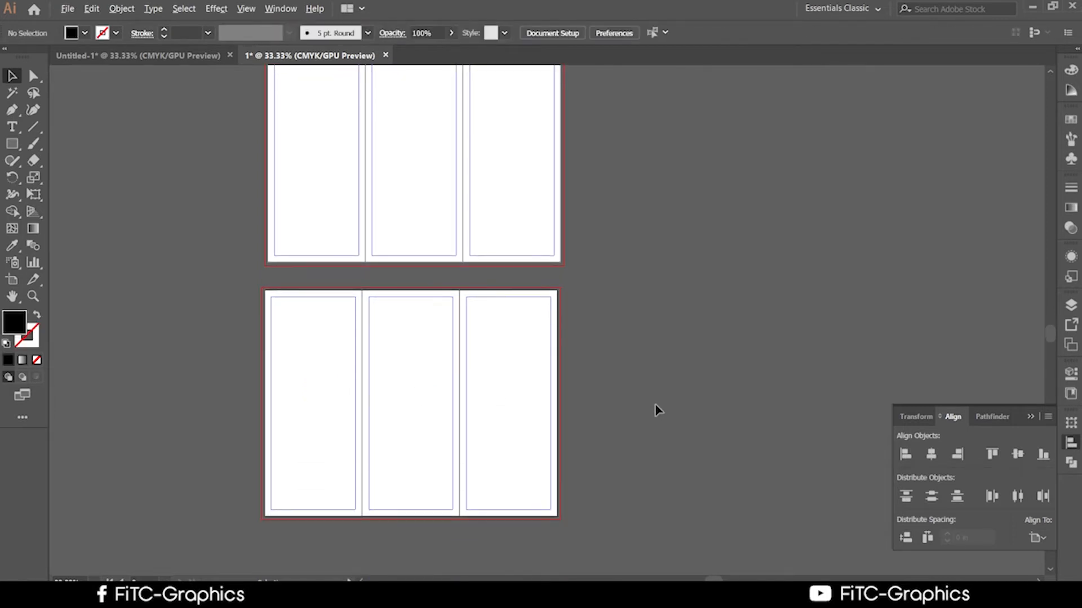
alt+scroll(657, 408, down, 1)
drag(681, 342, 512, 266)
alt+scroll(525, 337, up, 2)
alt+scroll(719, 406, down, 4)
alt+scroll(555, 292, up, 2)
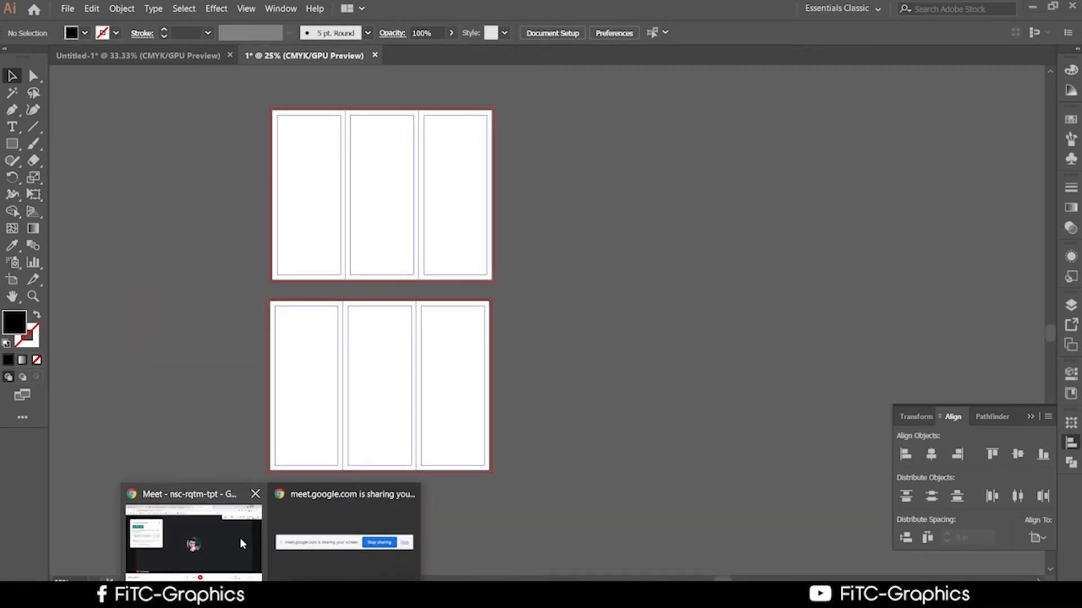
Switch to the Chrome window with the Google Meet call and open a new tab, ready for a search
click(219, 538)
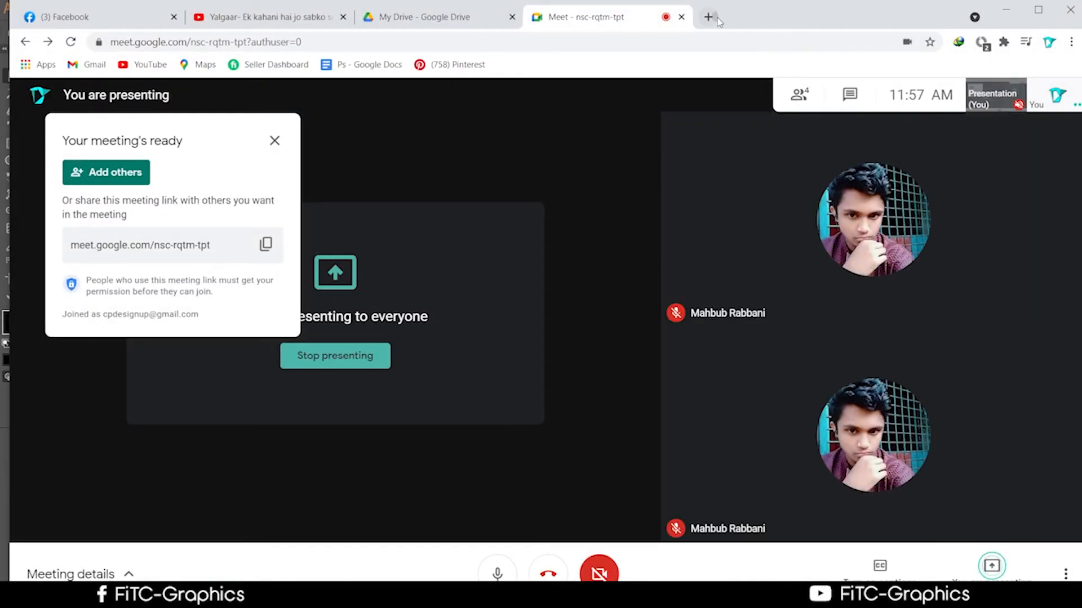
click(709, 17)
click(589, 44)
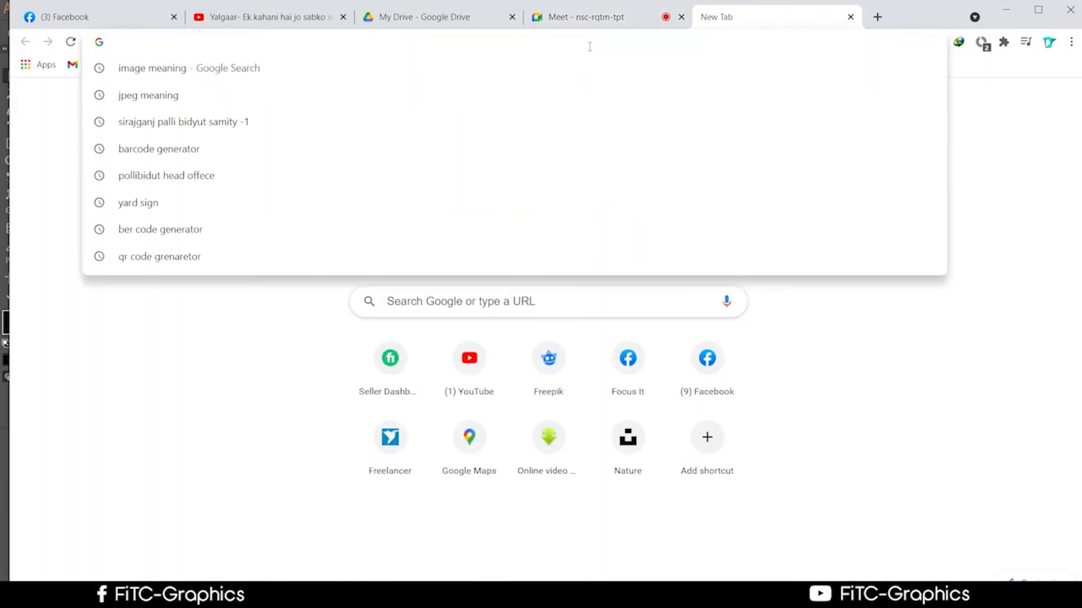
Check the brochure project's wording under Class 12 in the Adobe Illustrator Course Outline PDF on Google Drive
text(br)
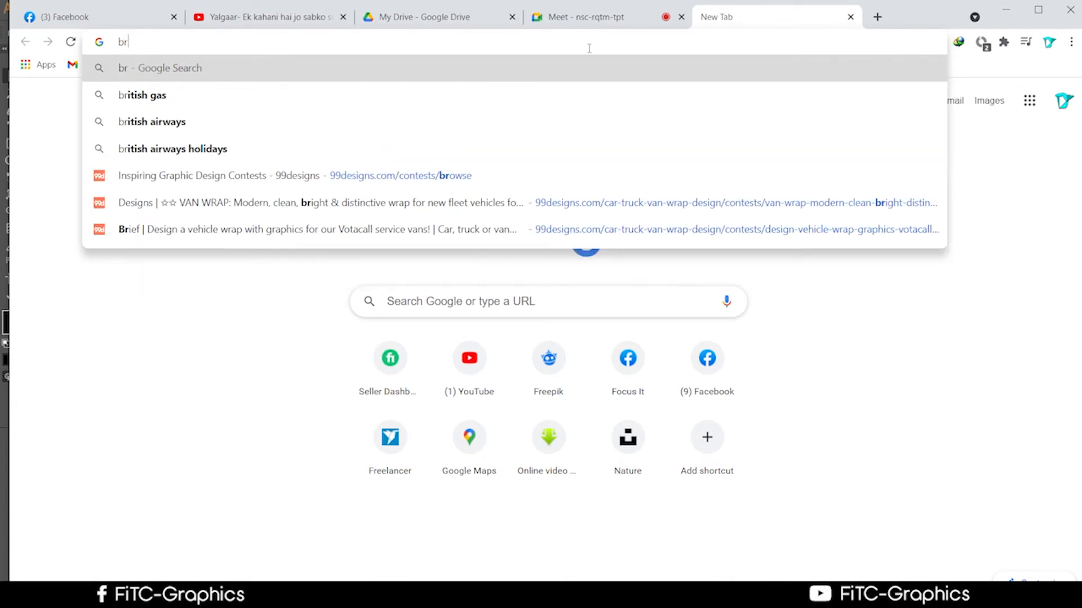
text(uch)
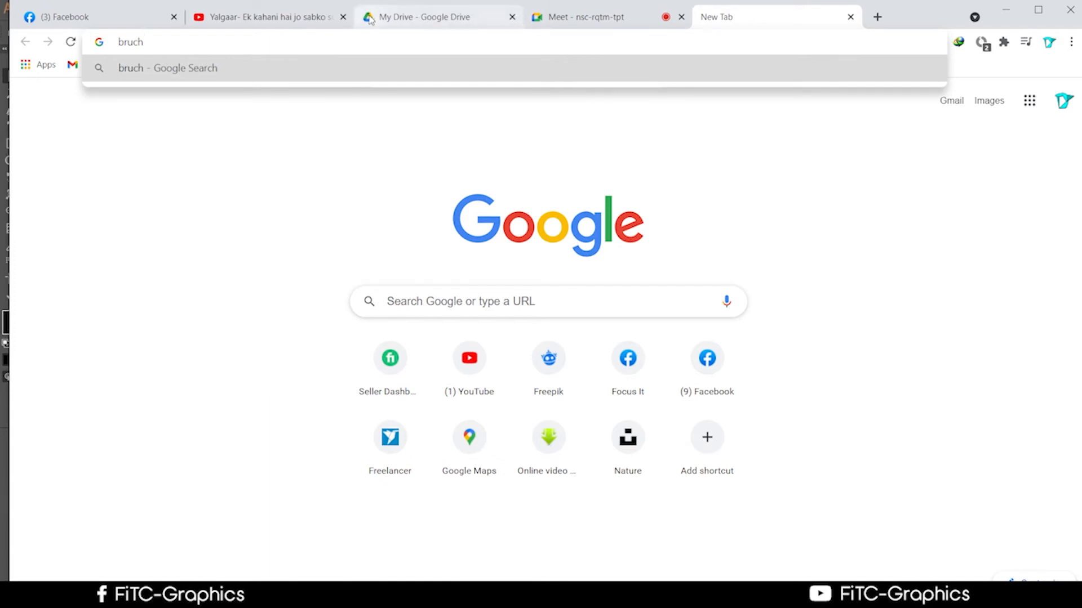
click(389, 18)
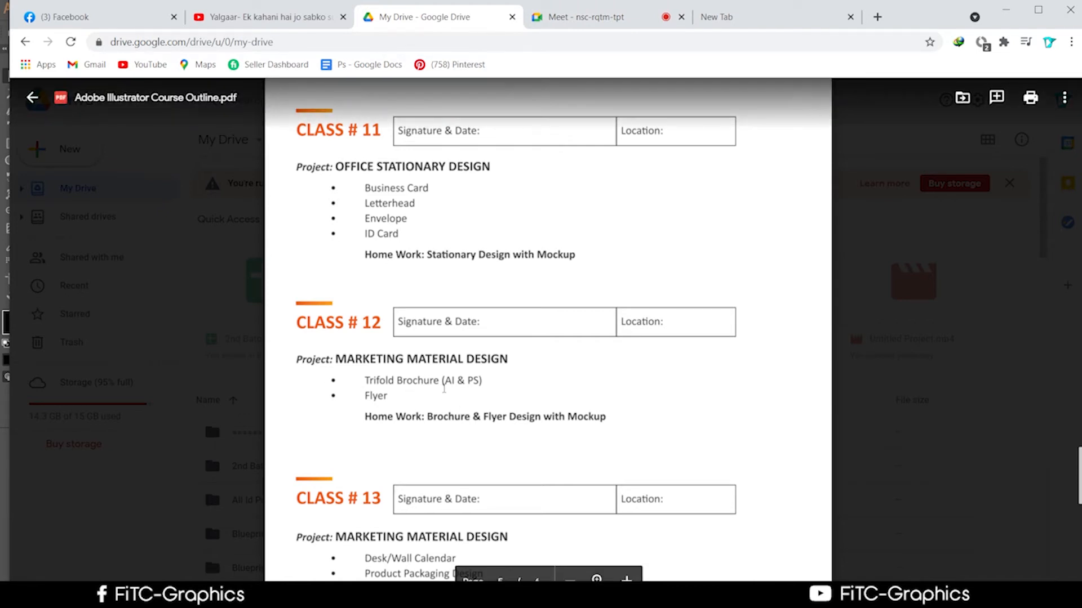
click(740, 19)
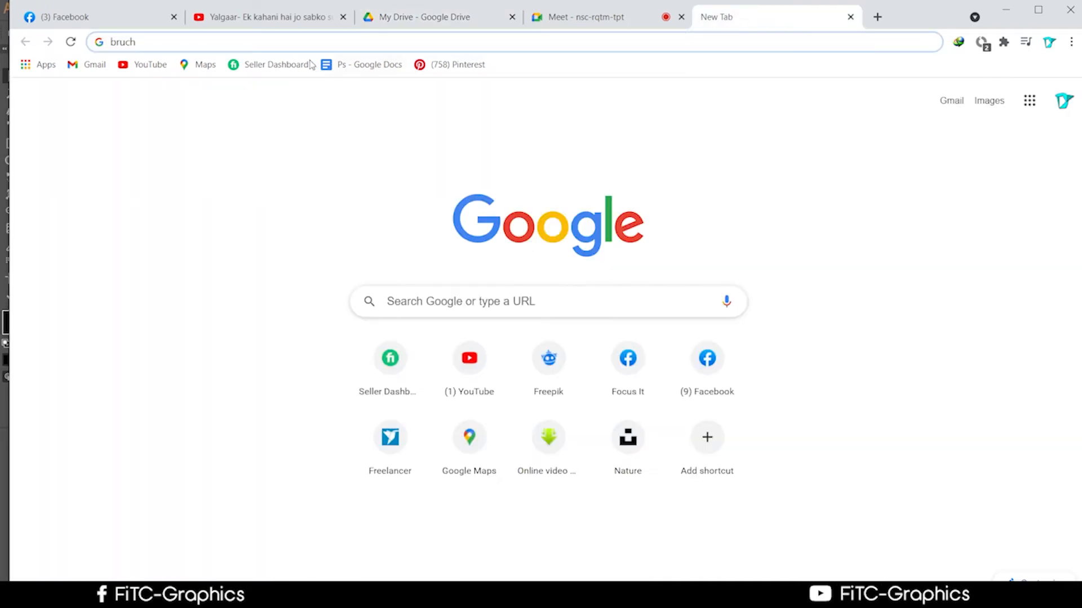
Search Google for "brochure"
text(bruch)
key(BackSpace)
key(BackSpace)
key(BackSpace)
text(o)
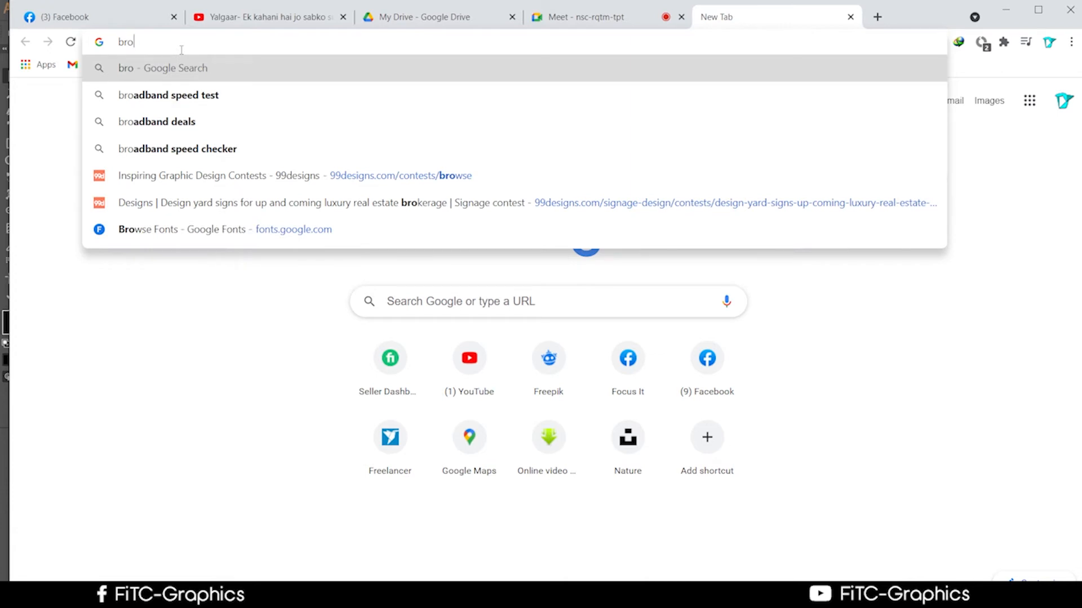
text(chu)
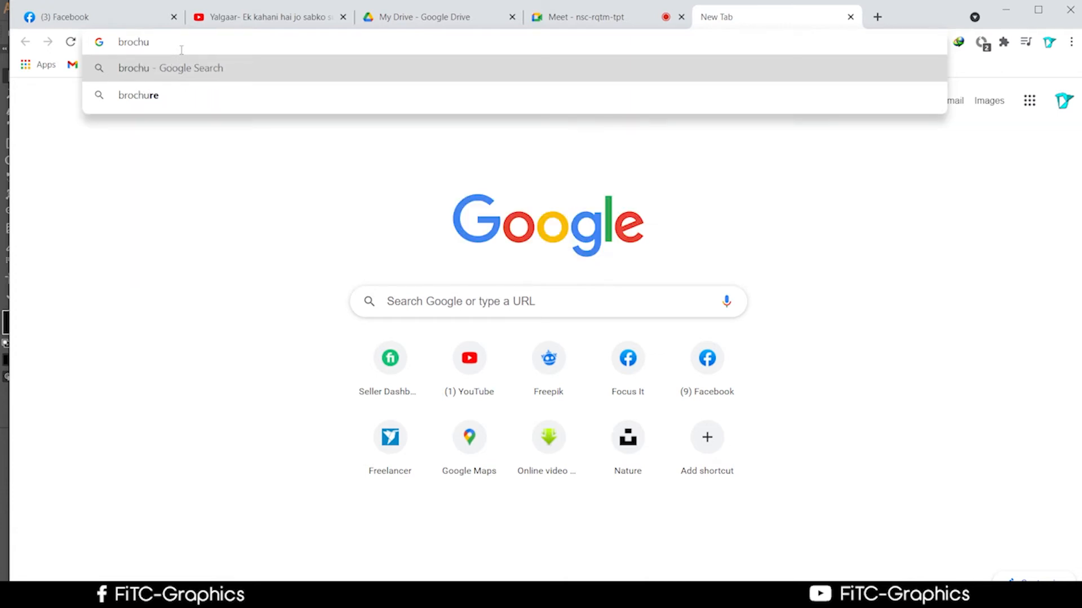
click(160, 102)
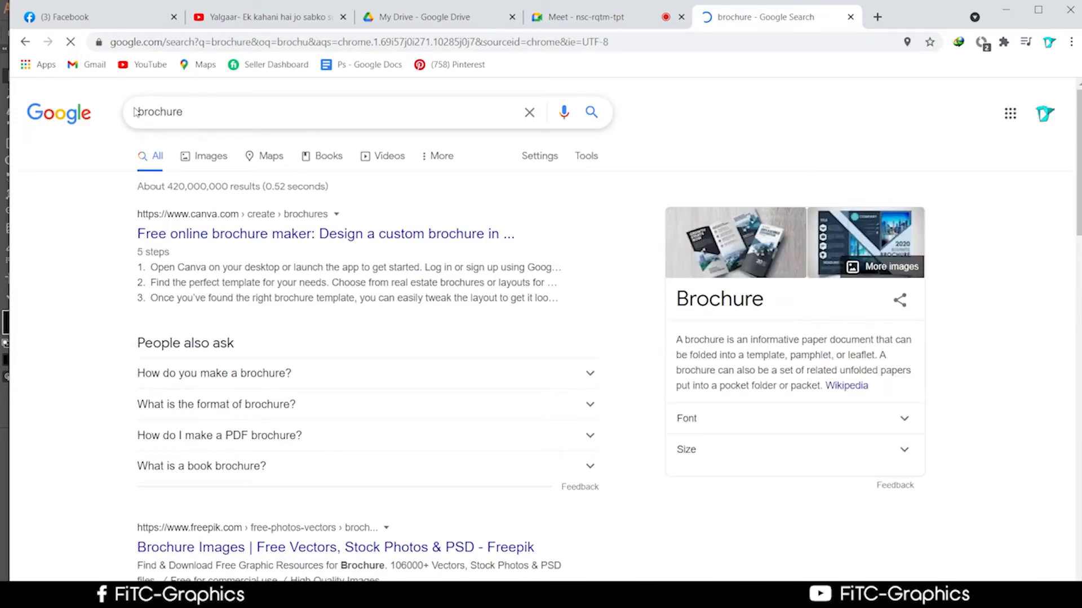
Refine the web search to "tri fold brochure" and look over the results
click(146, 113)
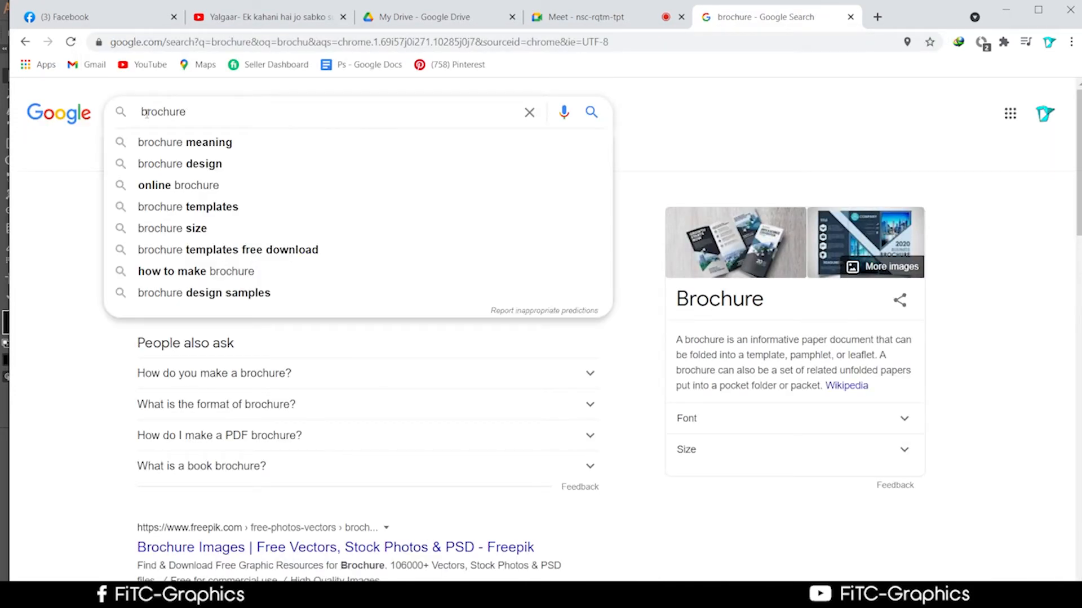
text(try)
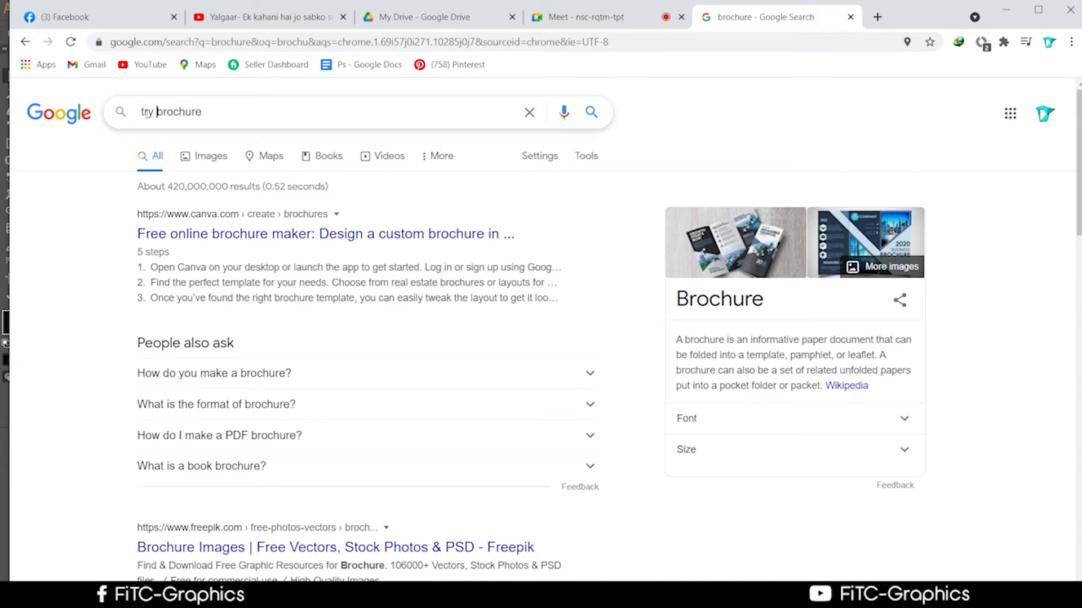
key(BackSpace)
text(flod)
key(Return)
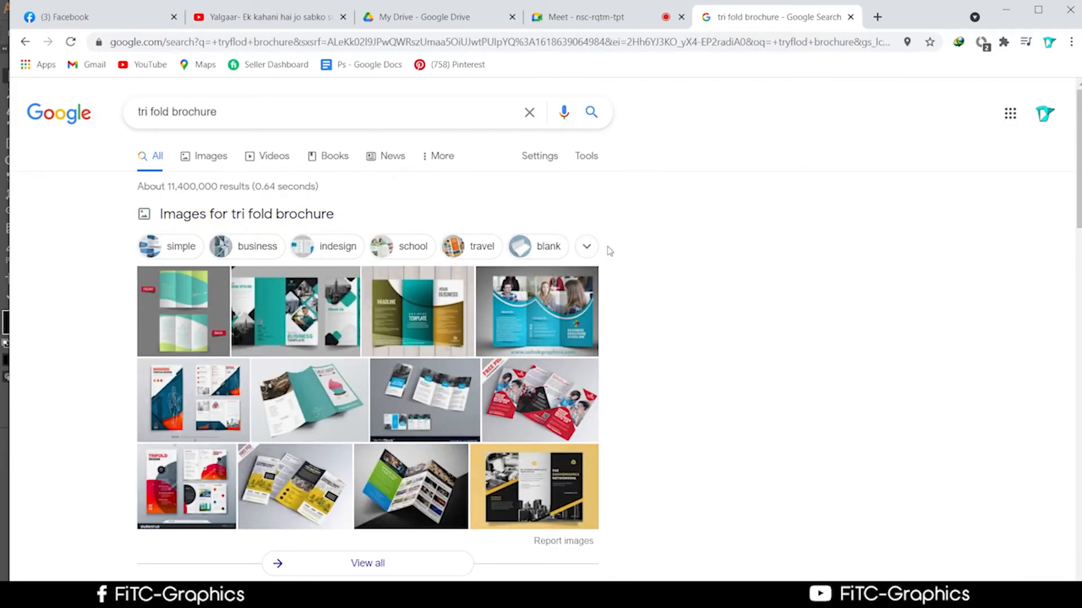
scroll(609, 251, down, 1)
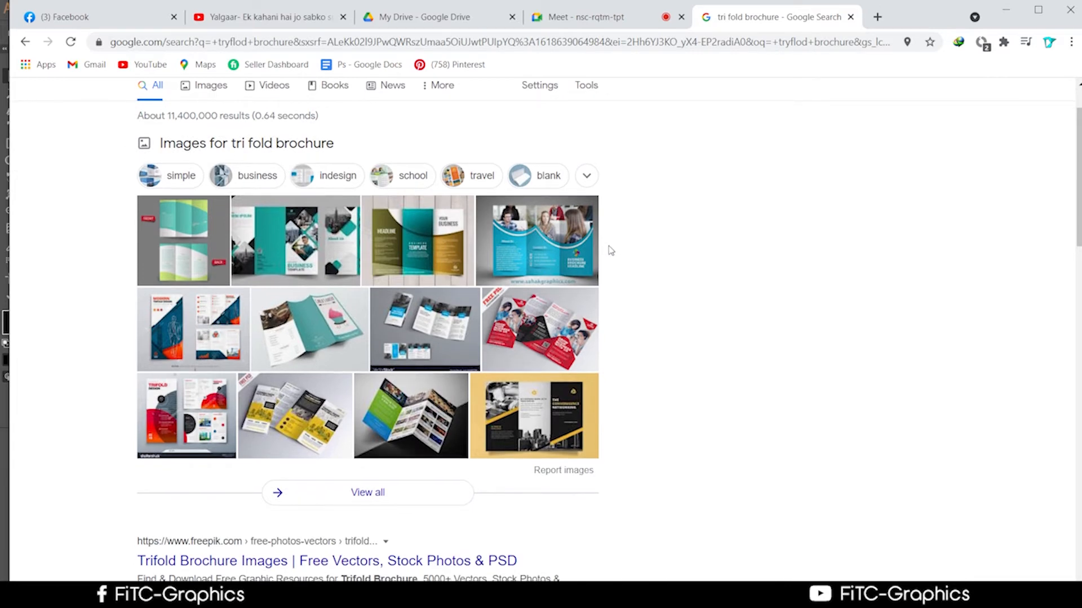
scroll(610, 251, up, 1)
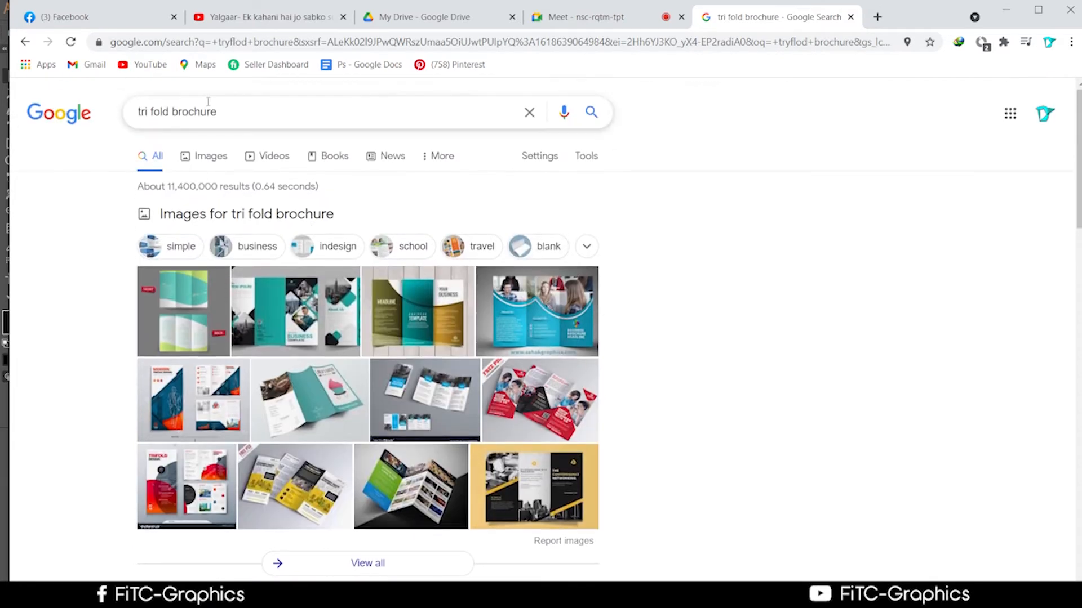
Narrow the search to "tri fold brochure 99design" and browse its image results
click(276, 107)
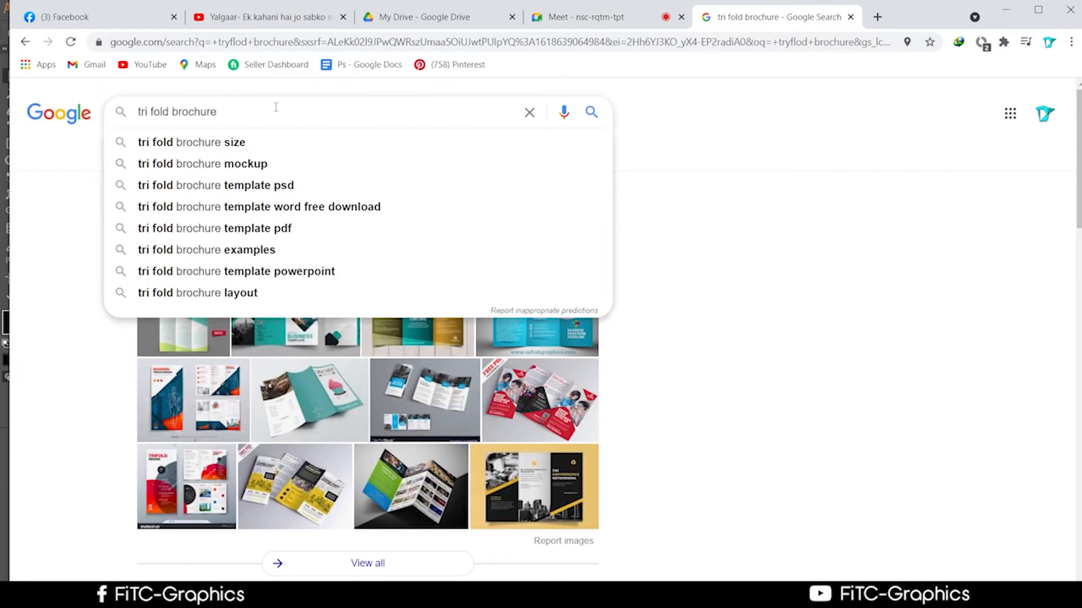
text(99design)
key(Return)
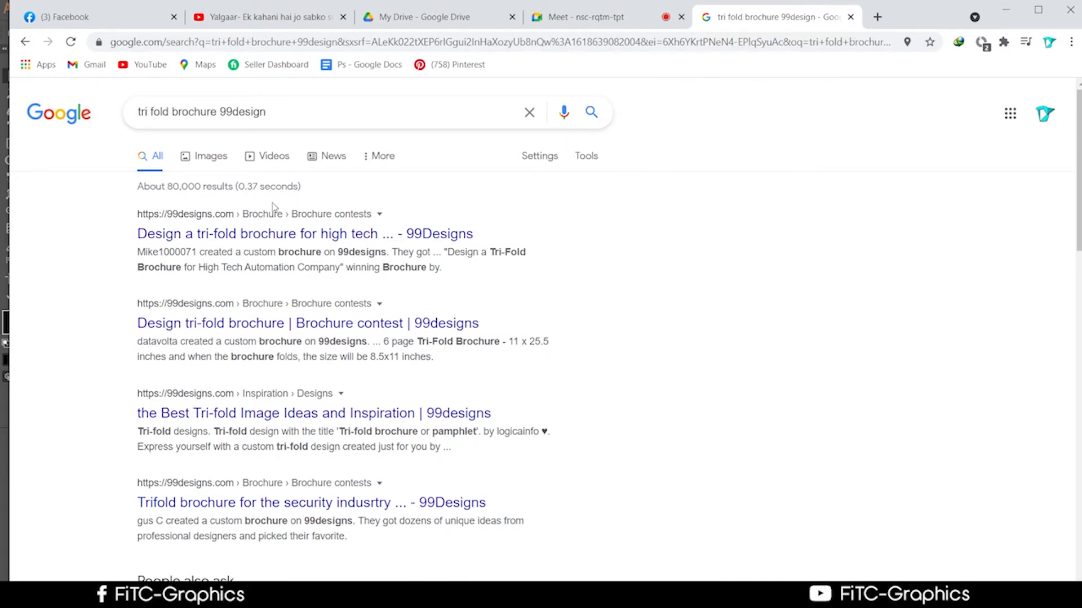
click(204, 157)
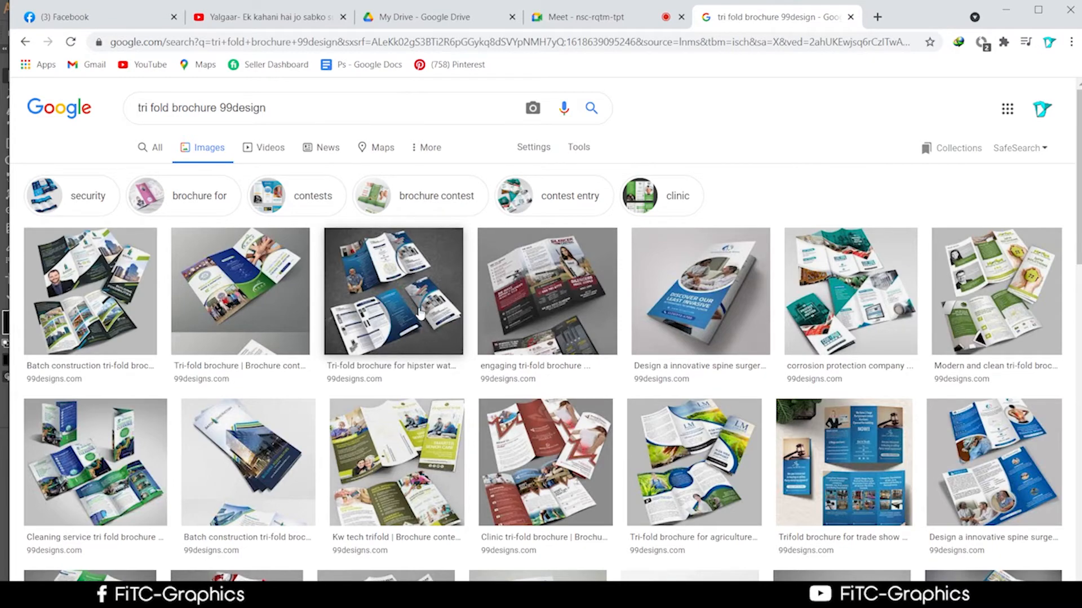
scroll(594, 358, down, 4)
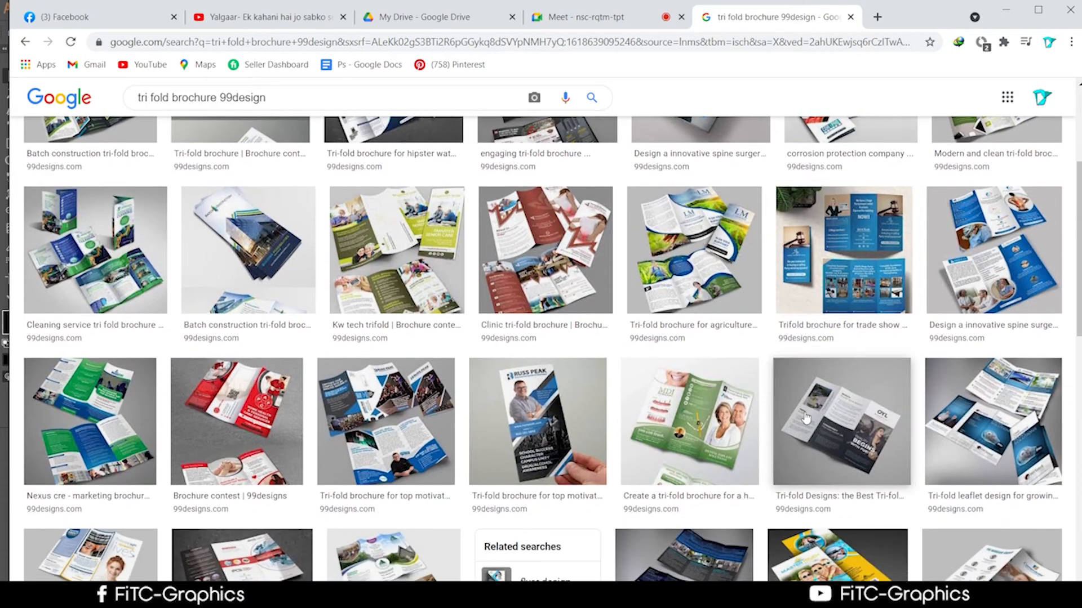
scroll(379, 402, up, 4)
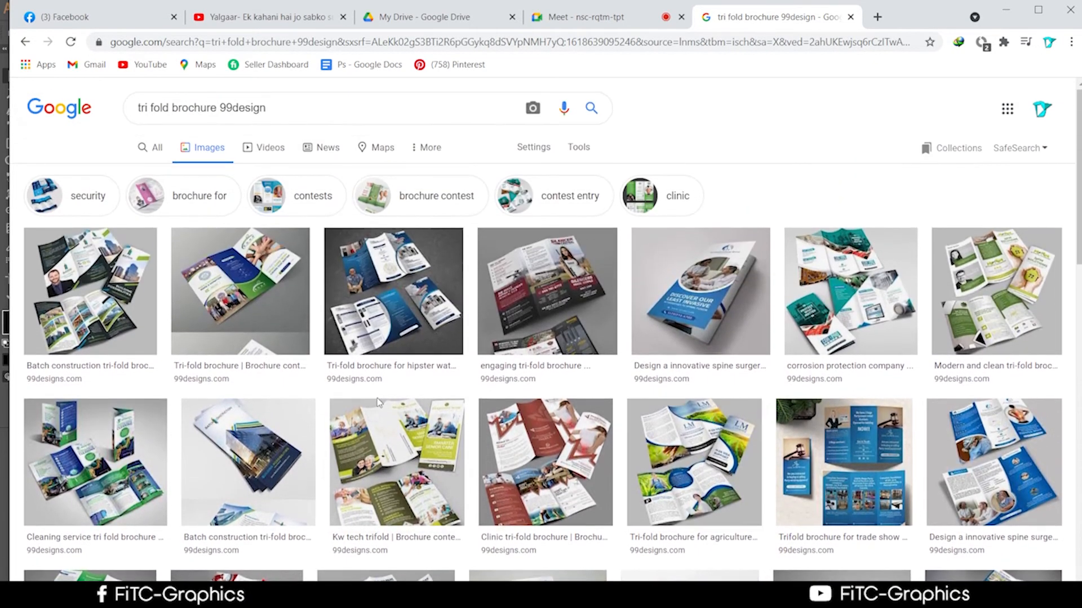
Preview the Batch construction tri-fold brochure image and examine its related images and further brochure layouts in the results
click(128, 332)
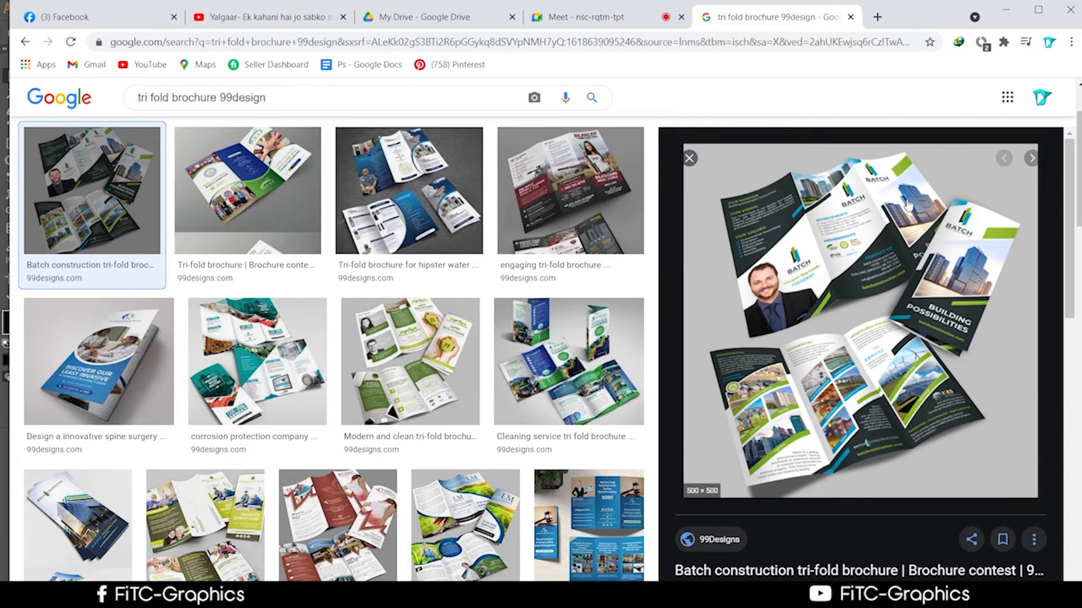
scroll(938, 260, down, 5)
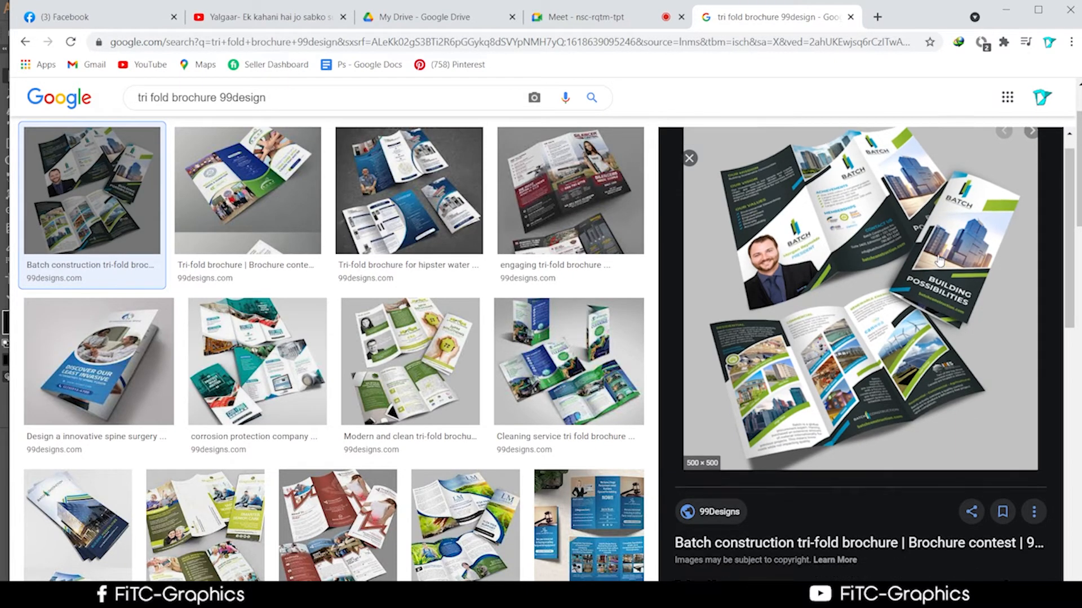
scroll(569, 292, down, 6)
scroll(570, 292, down, 8)
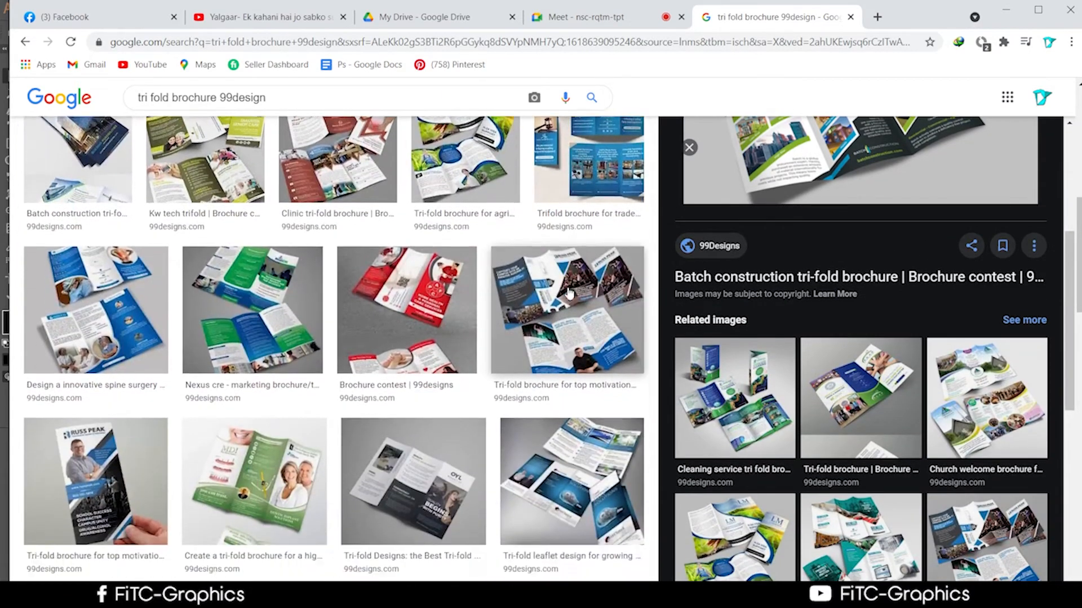
scroll(593, 320, down, 5)
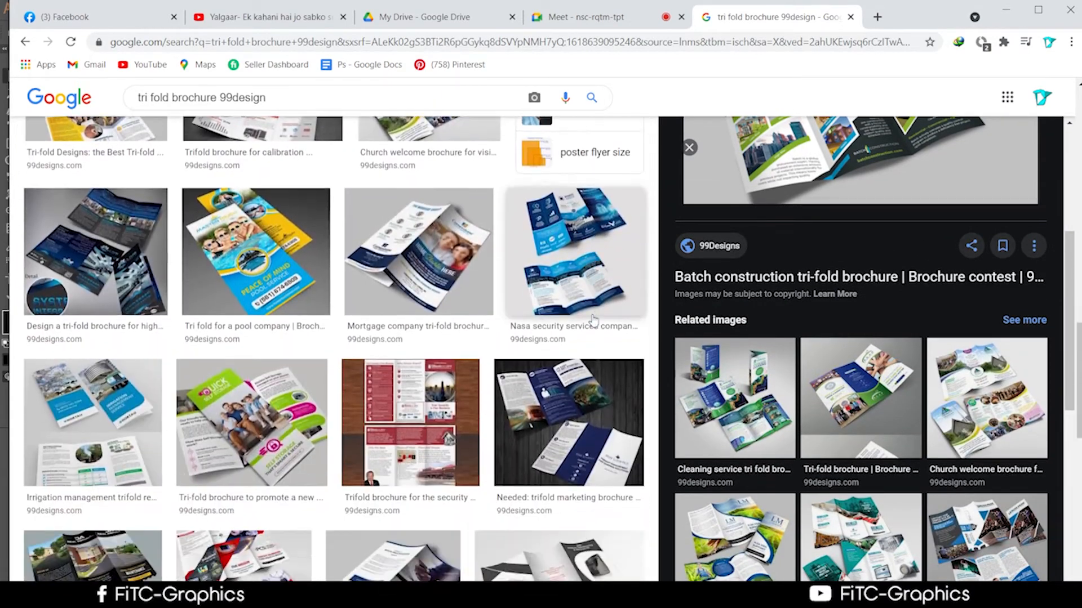
scroll(593, 320, up, 2)
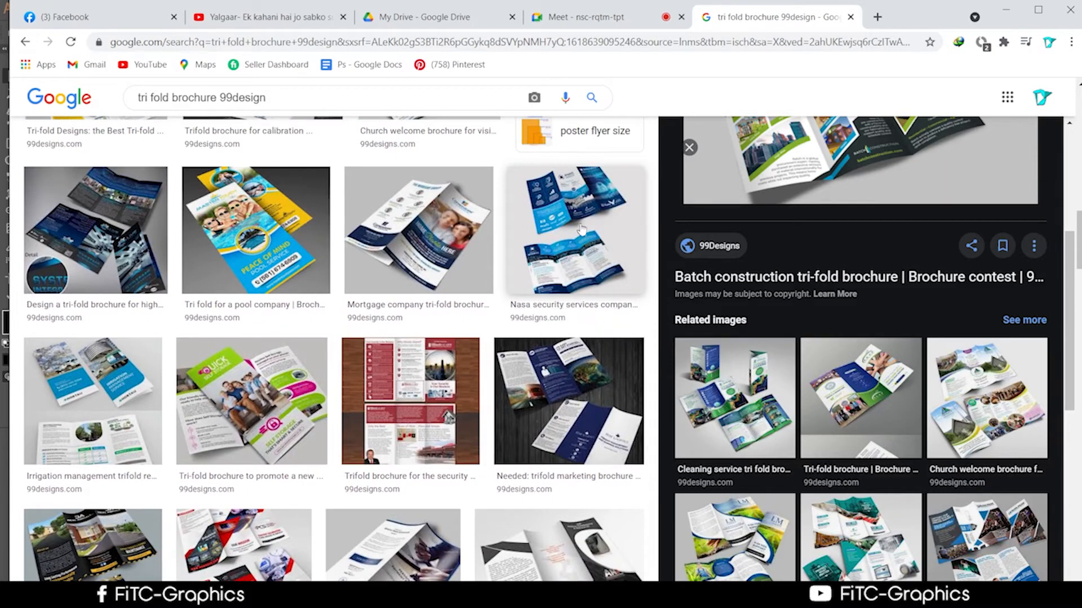
scroll(507, 333, down, 3)
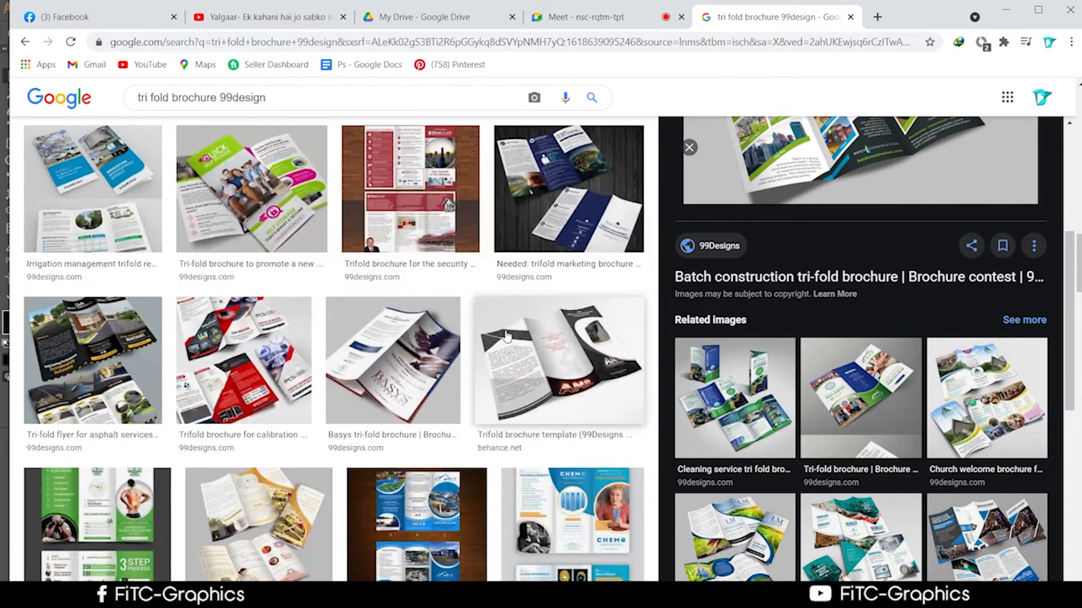
scroll(506, 333, down, 2)
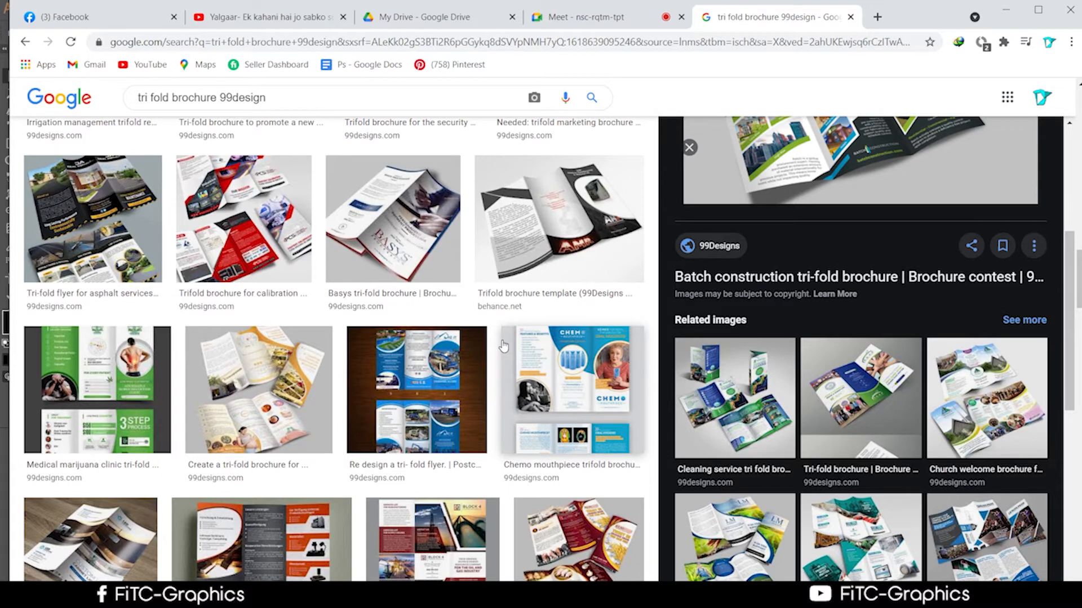
scroll(485, 311, down, 1)
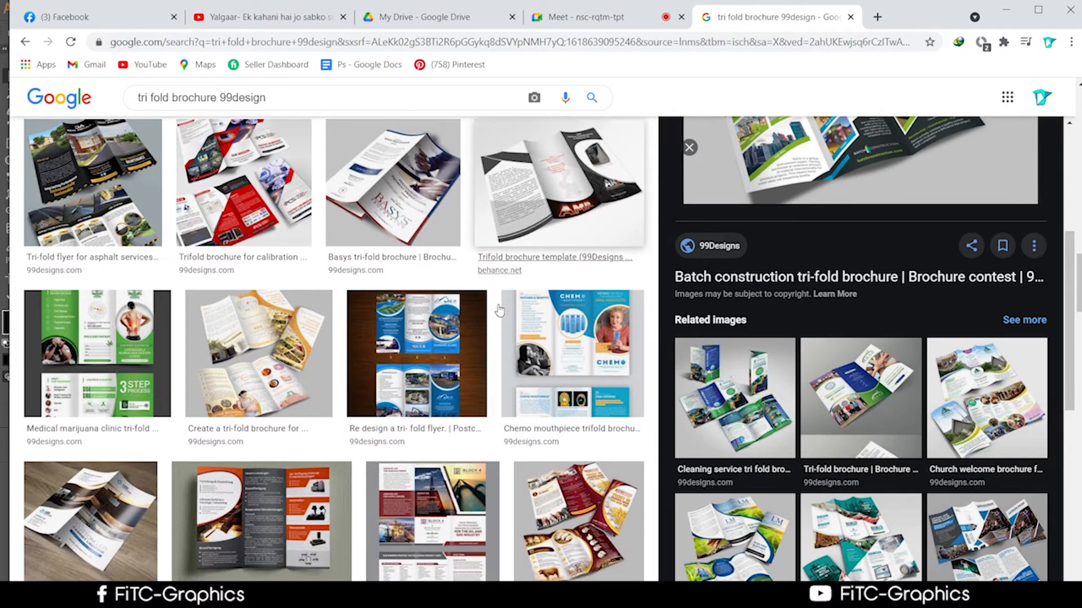
Preview the green Medical marijuana clinic tri-fold brochure and survey more tri-fold designs further down the image results
click(130, 335)
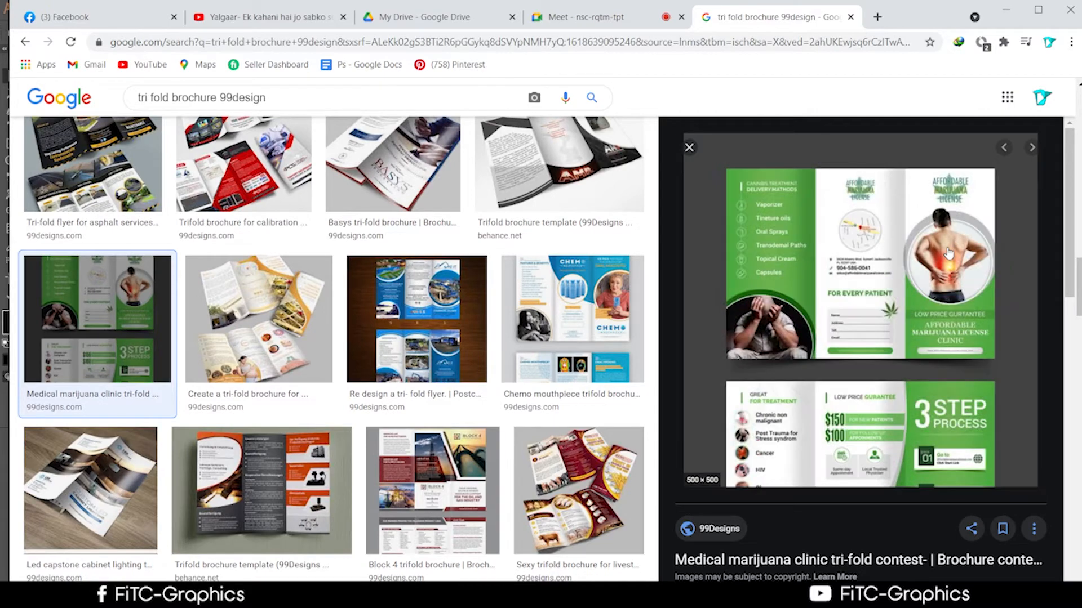
scroll(948, 253, down, 2)
scroll(948, 253, up, 2)
scroll(365, 274, down, 5)
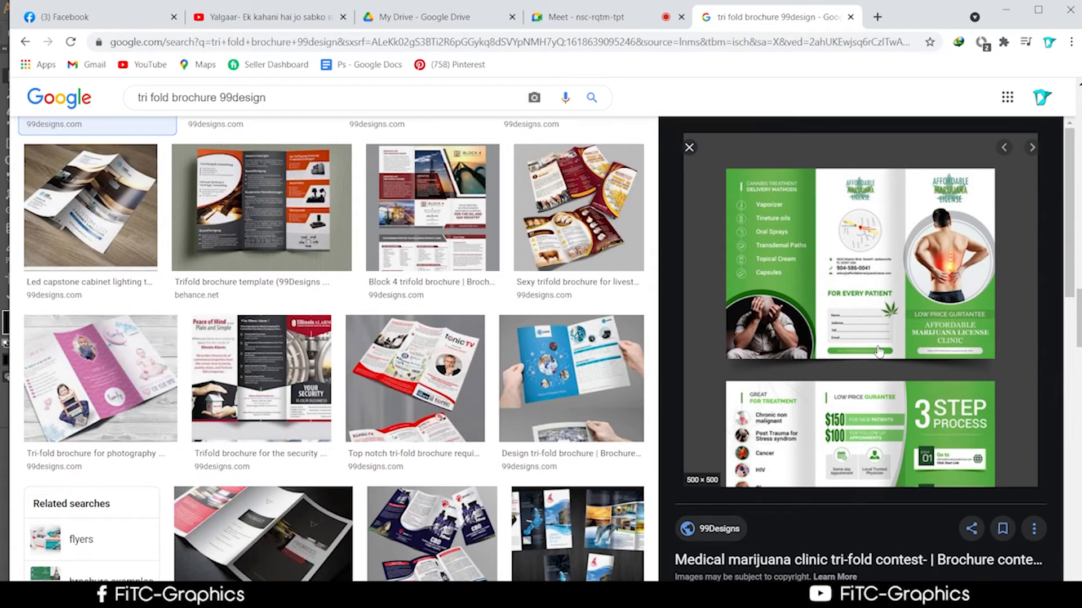
scroll(484, 337, down, 2)
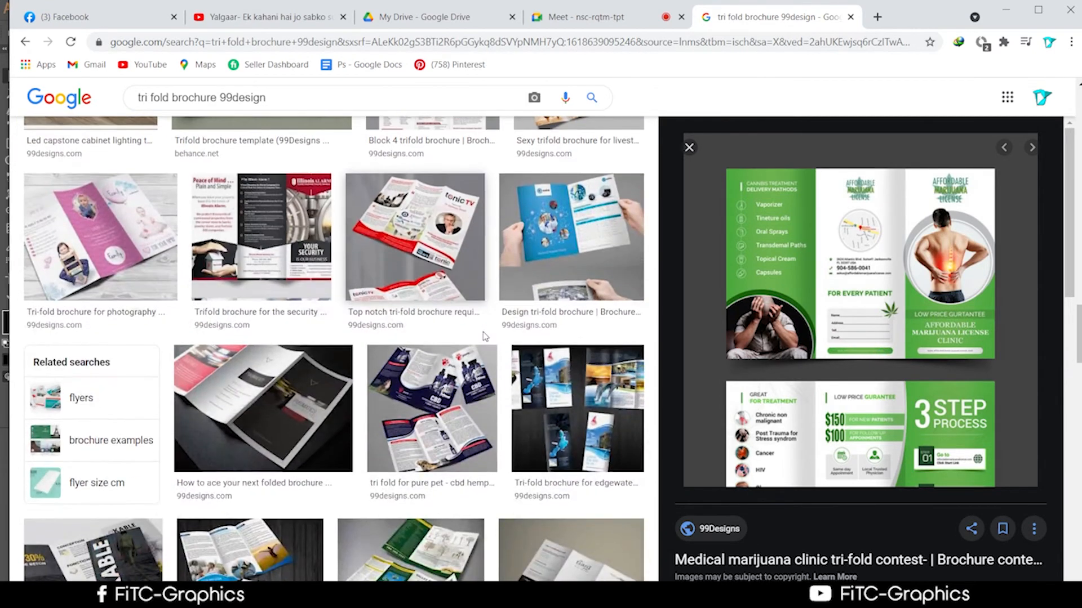
scroll(483, 337, down, 2)
scroll(483, 337, down, 2)
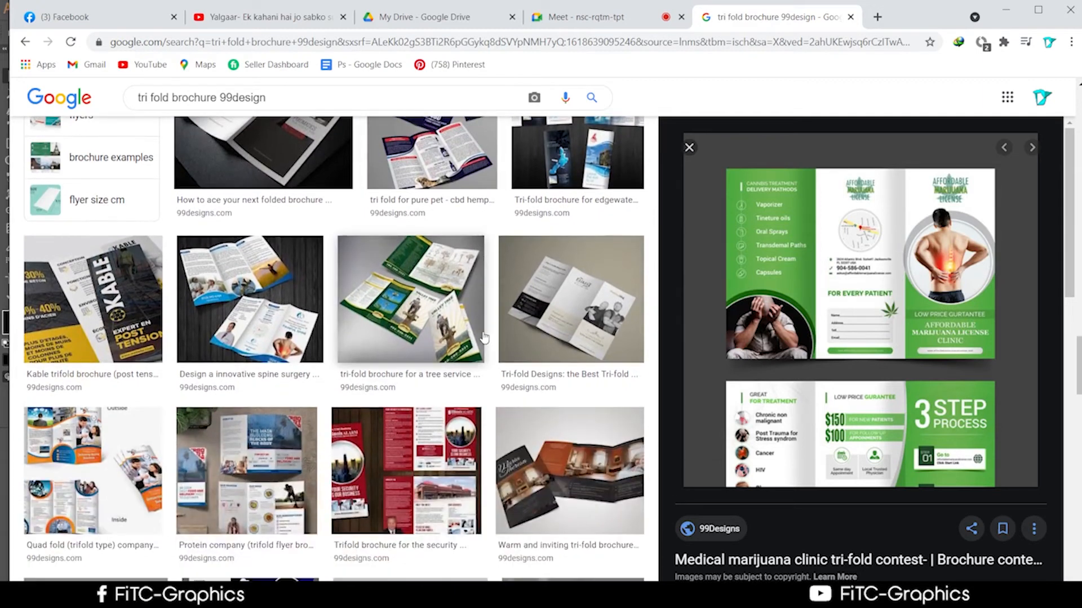
scroll(483, 337, down, 2)
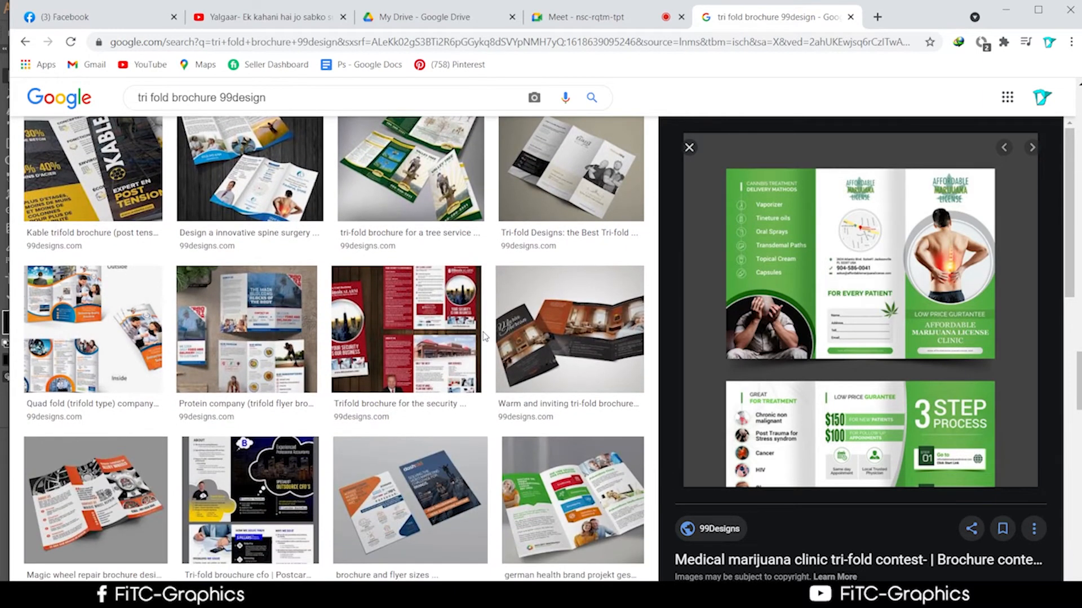
scroll(484, 337, down, 2)
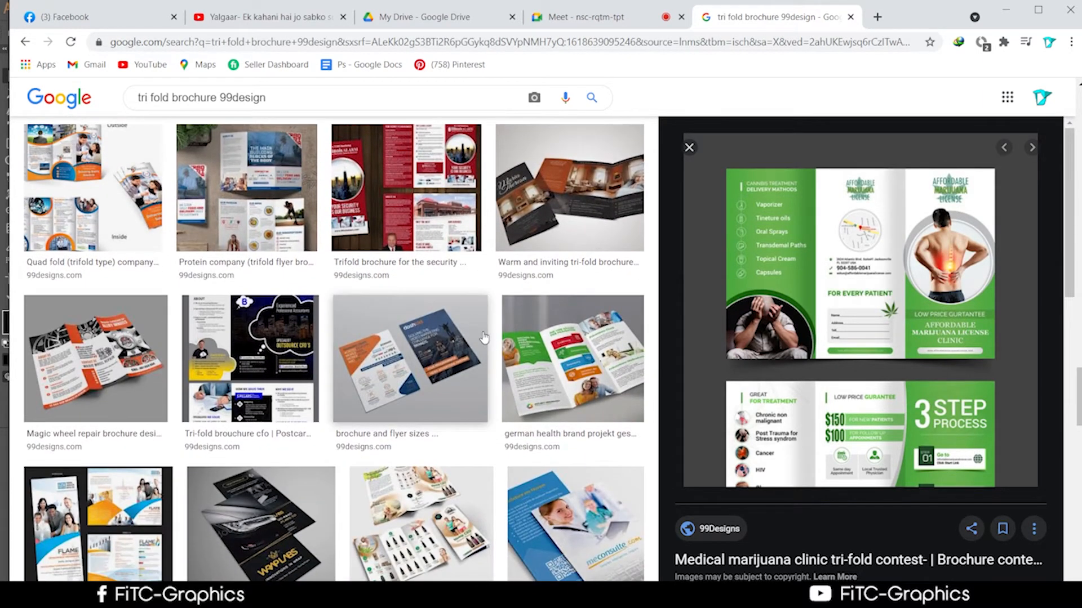
scroll(484, 337, down, 1)
scroll(484, 337, down, 2)
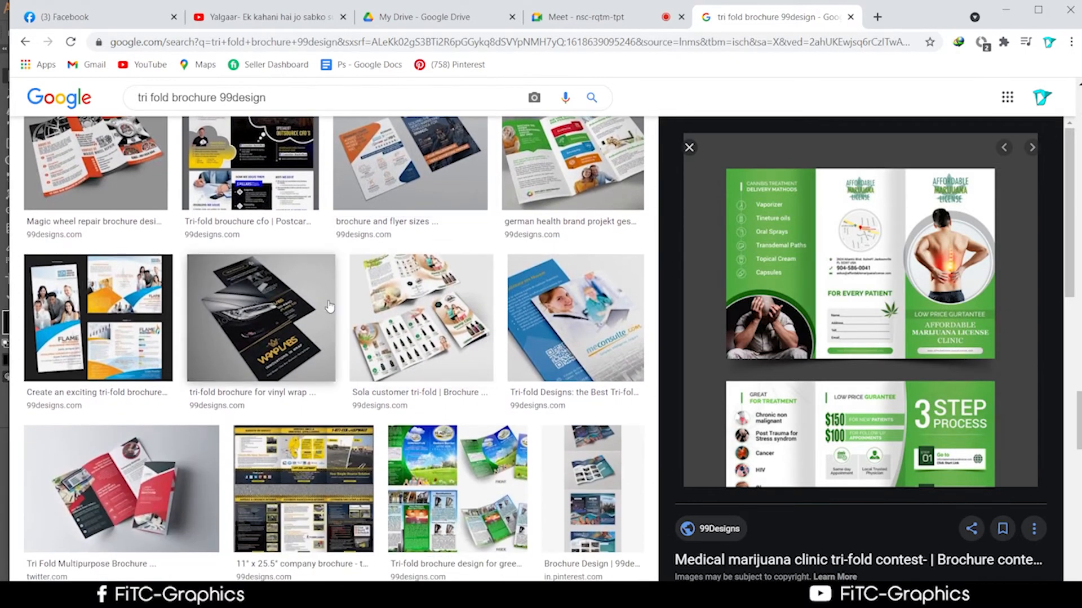
scroll(329, 305, down, 1)
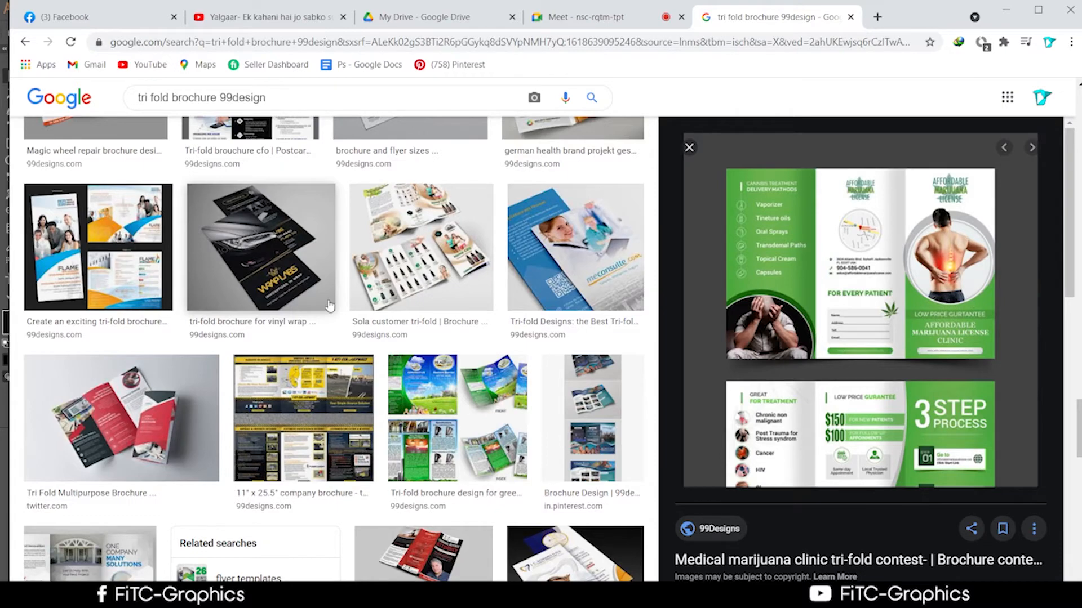
scroll(328, 302, down, 6)
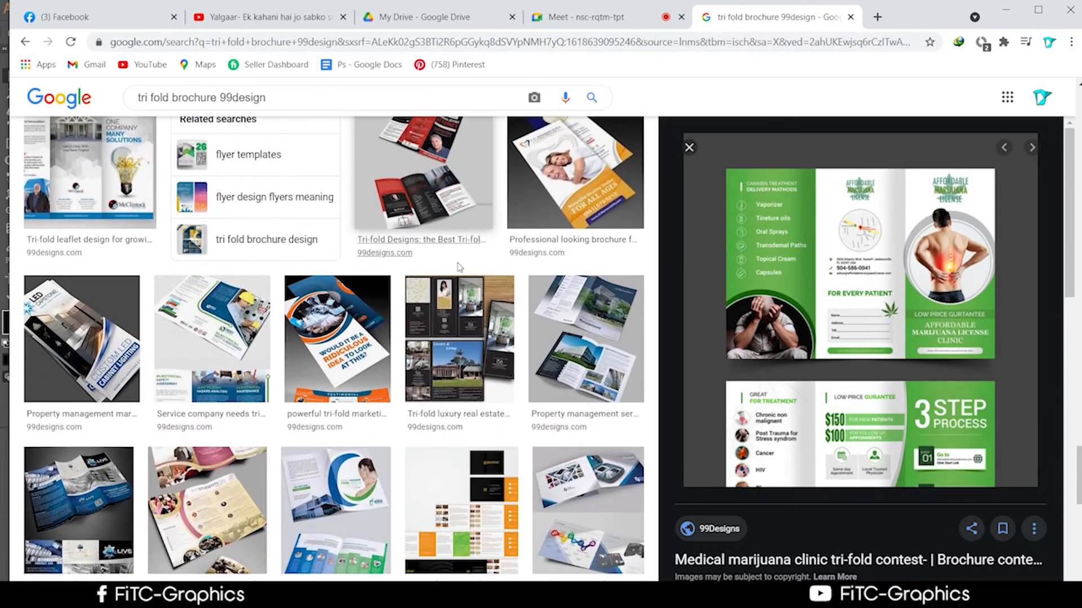
scroll(464, 257, down, 2)
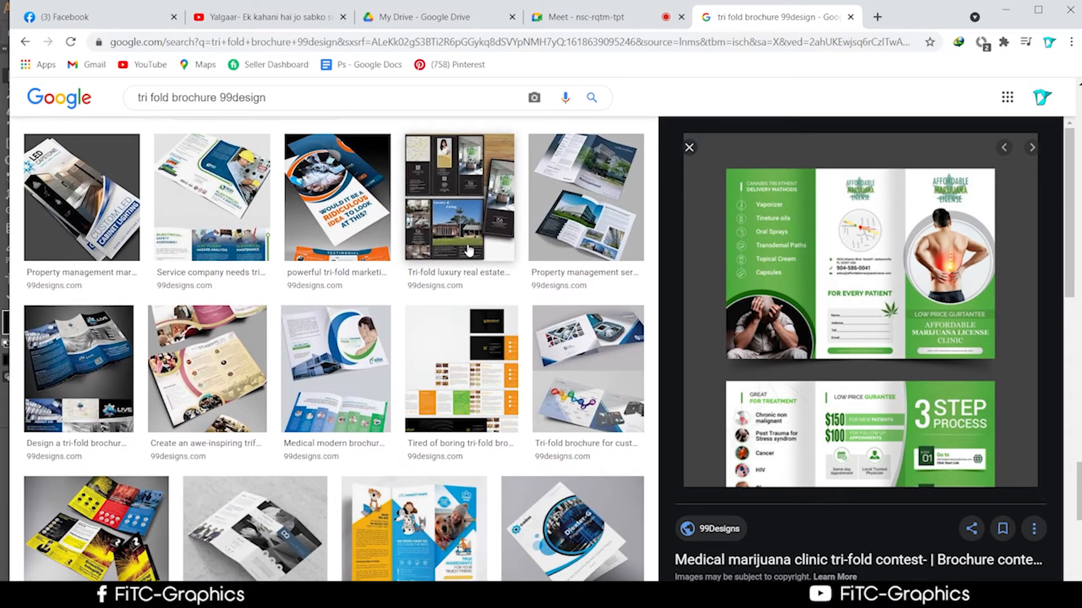
Preview the Honest Paws tri-fold brochure among the image results and save the picture to the desktop, leaving the browser minimized
scroll(467, 250, down, 4)
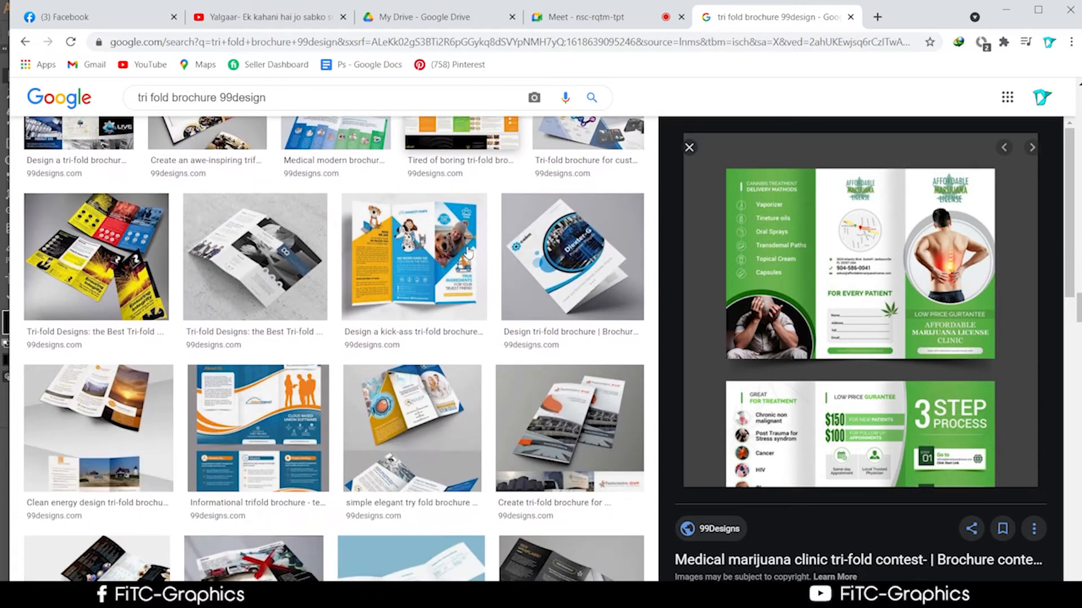
click(466, 260)
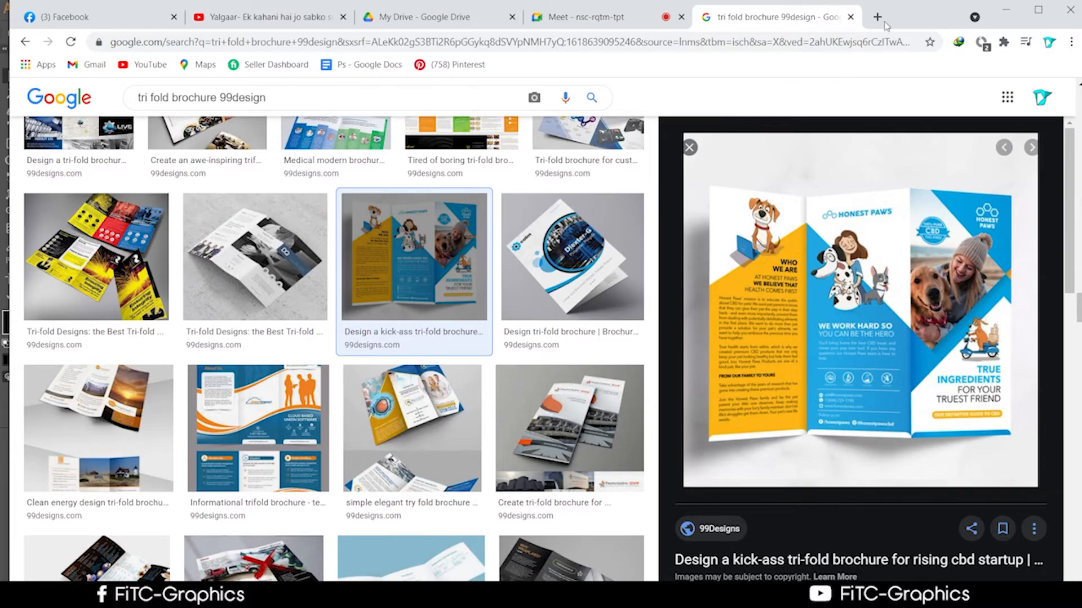
drag(887, 25, 386, 185)
drag(743, 9, 991, 233)
drag(392, 189, 281, 65)
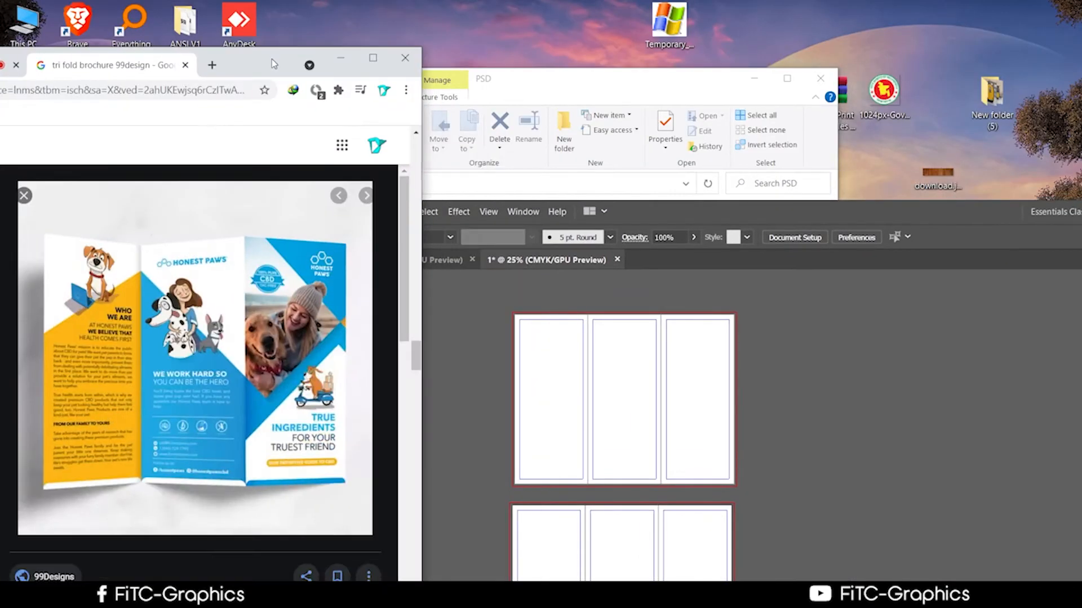
drag(248, 338, 937, 41)
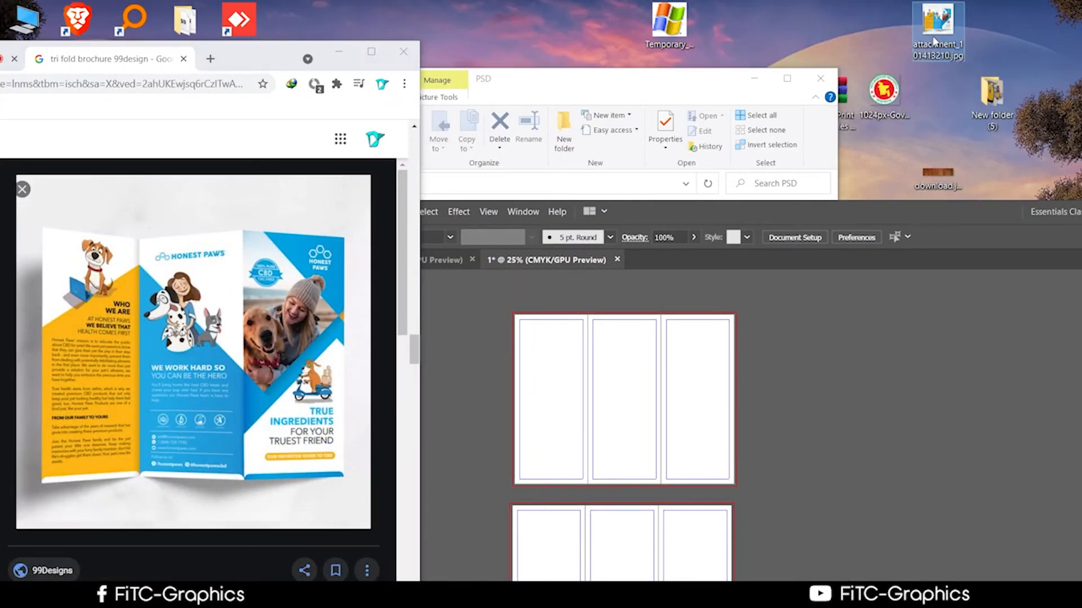
click(333, 58)
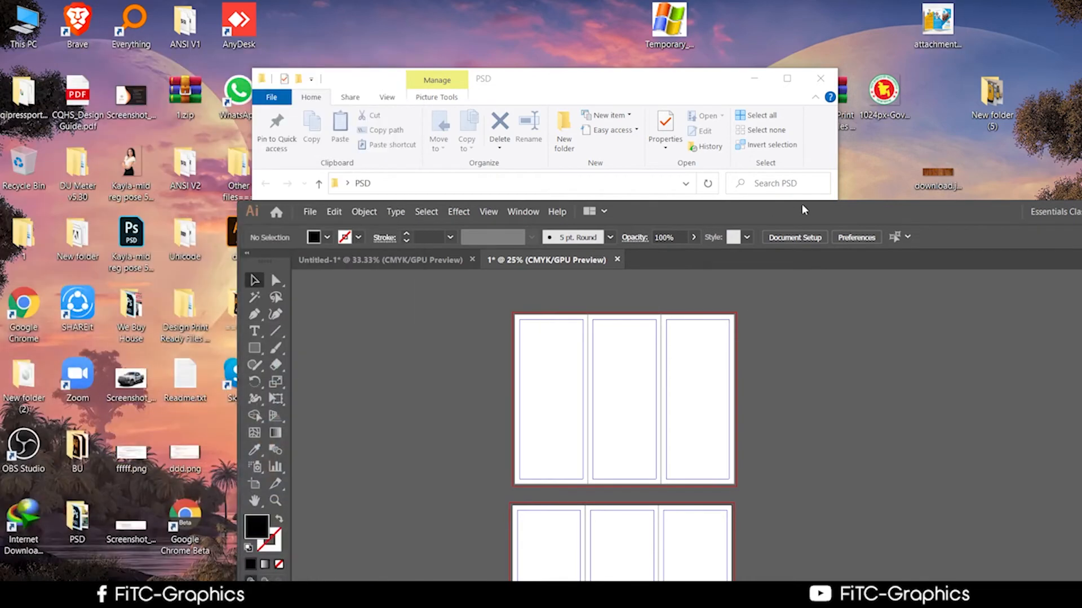
Switch to Illustrator, place the saved brochure image beside the artboards and enlarge it to more than twice its size
drag(270, 270, 62, 80)
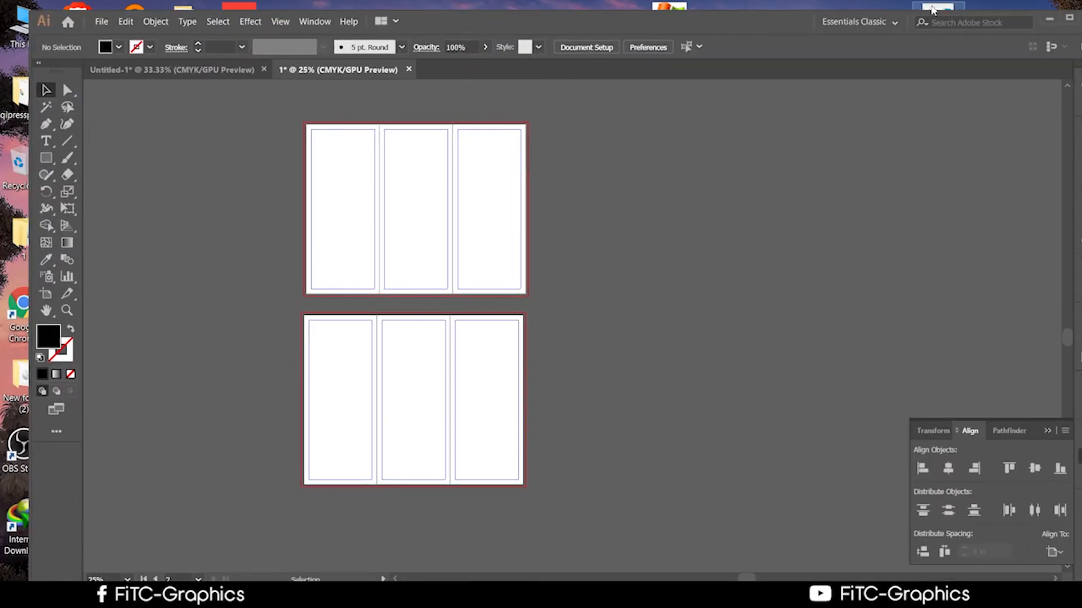
drag(932, 9, 820, 237)
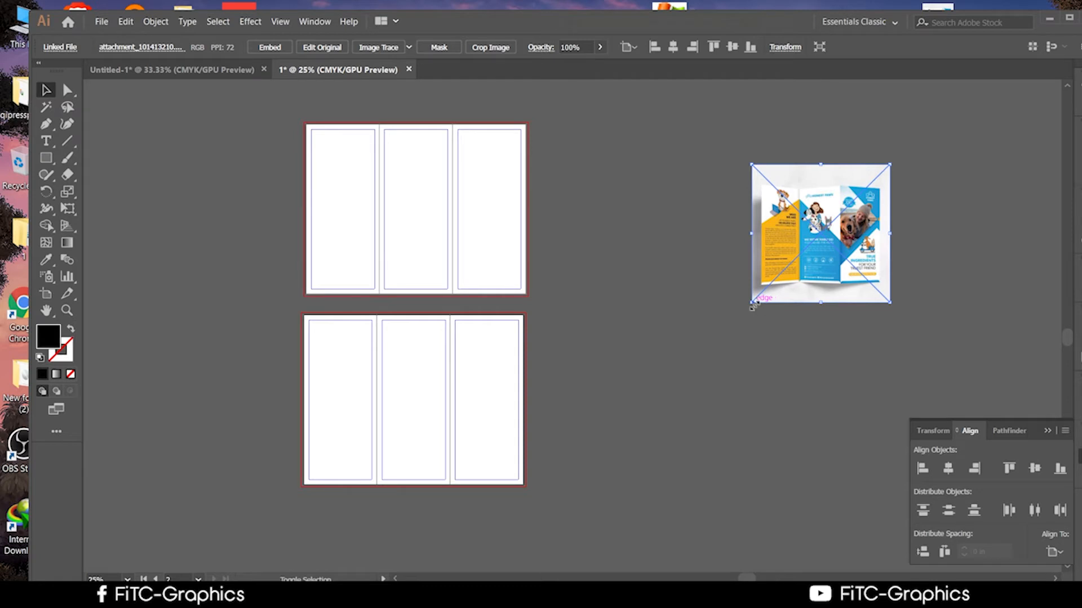
drag(751, 303, 589, 521)
scroll(767, 327, up, 1)
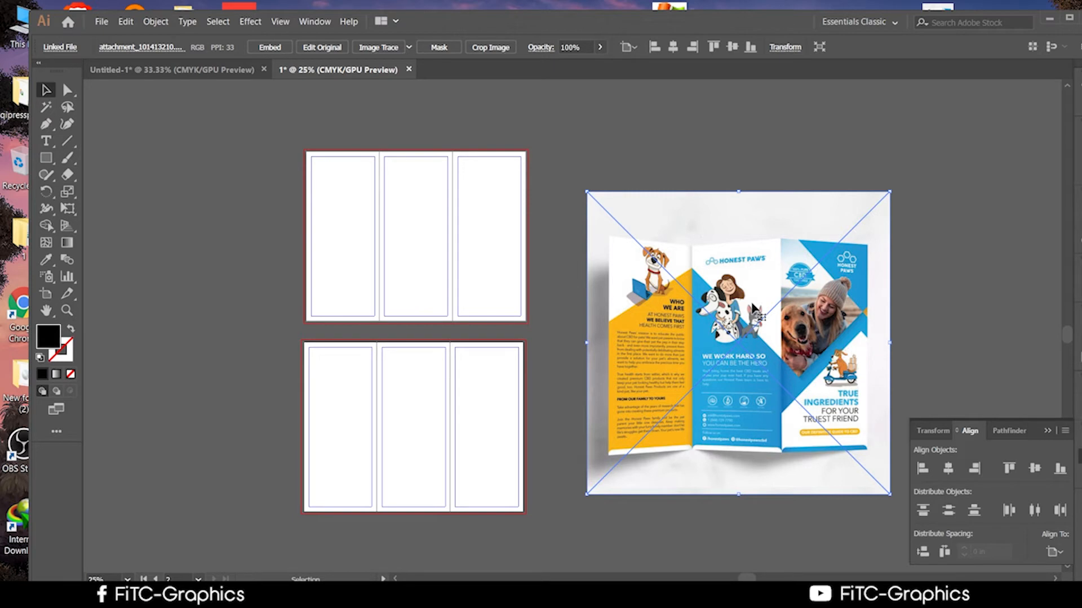
Reposition the reference brochure image farther right of the two artboards, leaving open canvas between them
drag(773, 334, 849, 246)
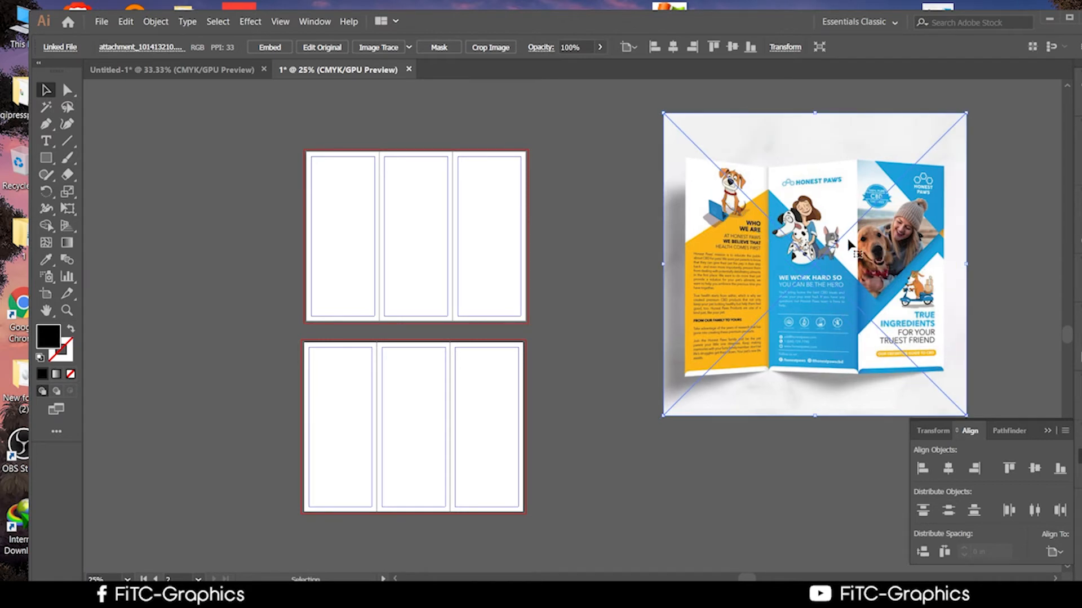
drag(850, 245, 856, 239)
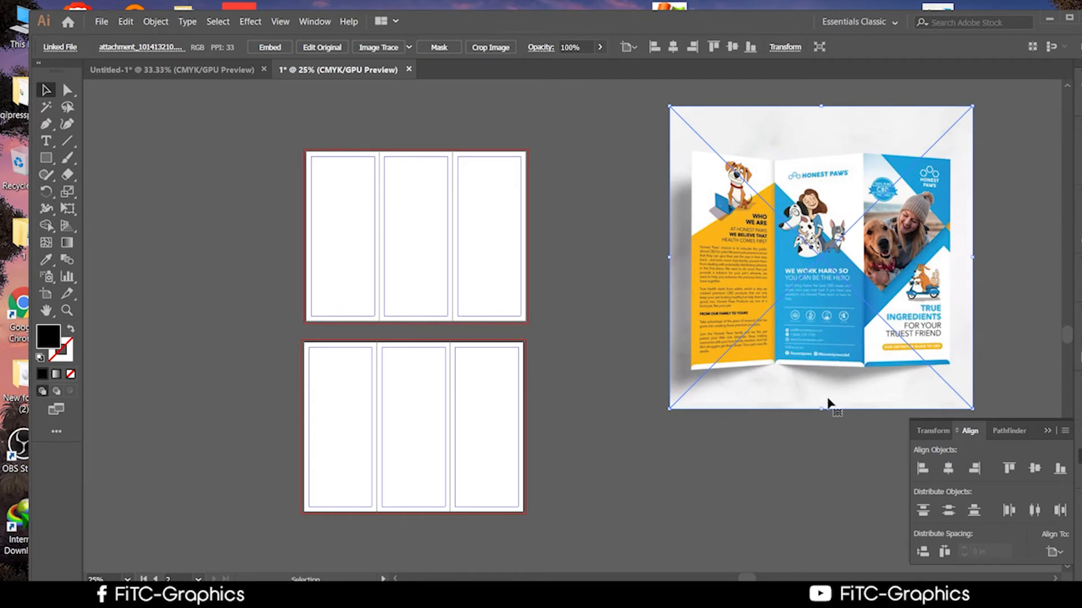
click(768, 473)
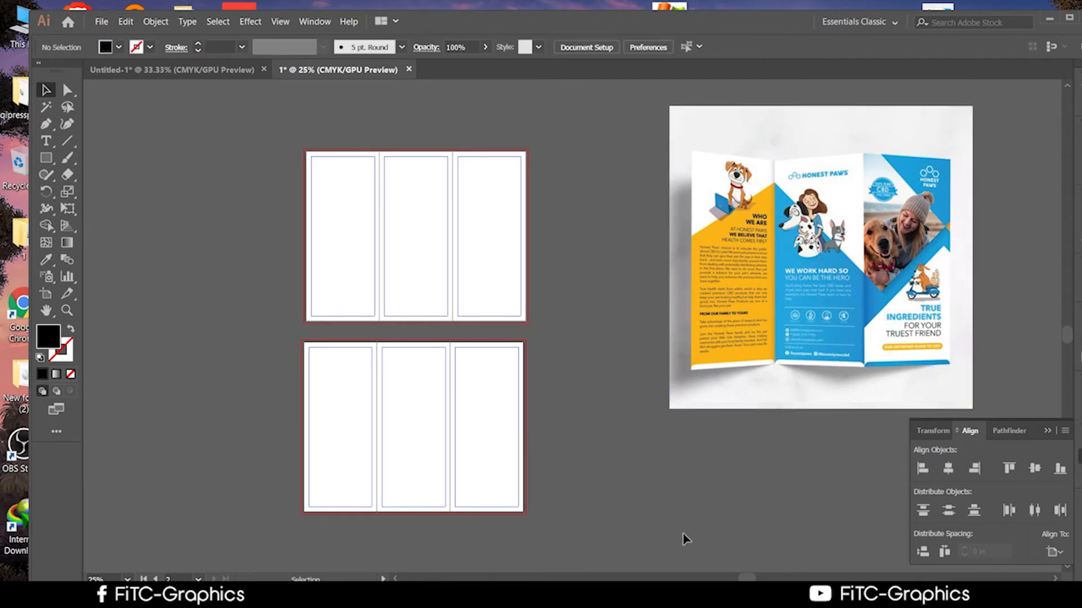
drag(838, 287, 871, 285)
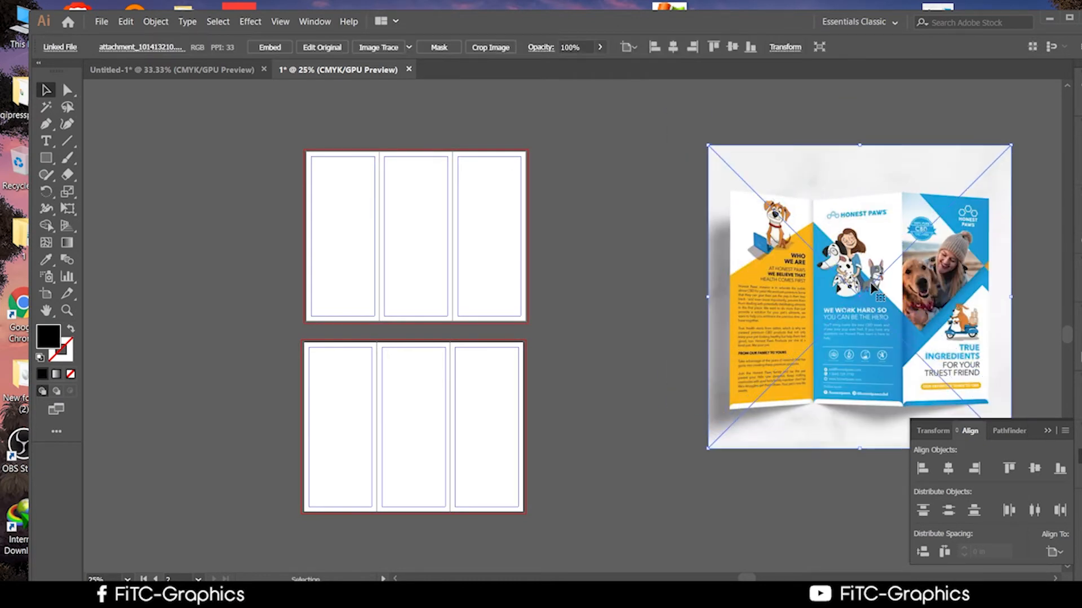
click(582, 256)
drag(975, 229, 953, 226)
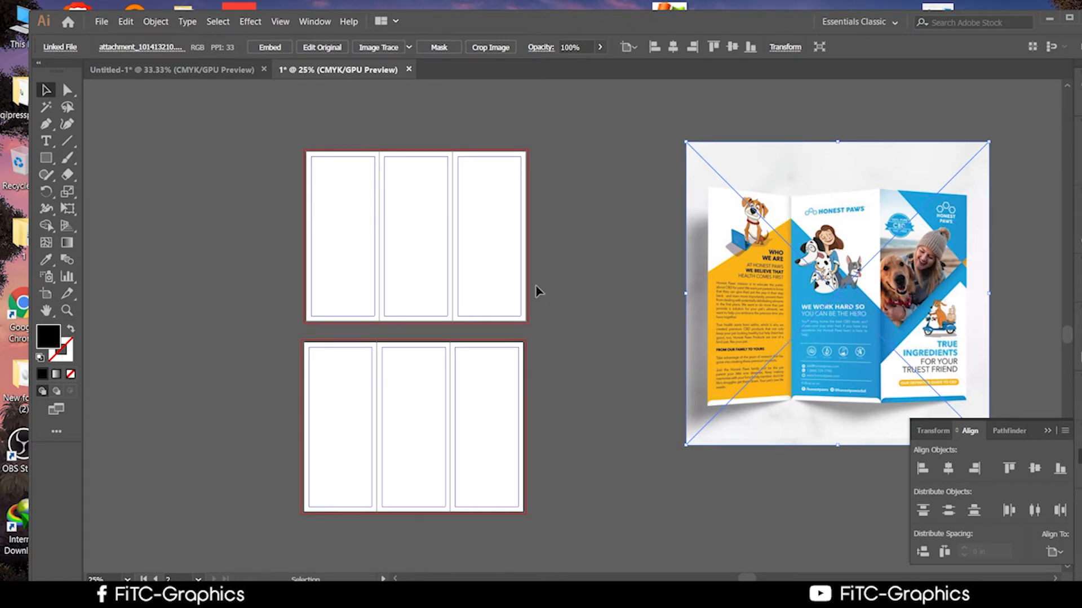
Draw a closed triangle with the Pen tool over the upper-right corner of the top artboard, extending beyond its bleed
scroll(730, 296, up, 1)
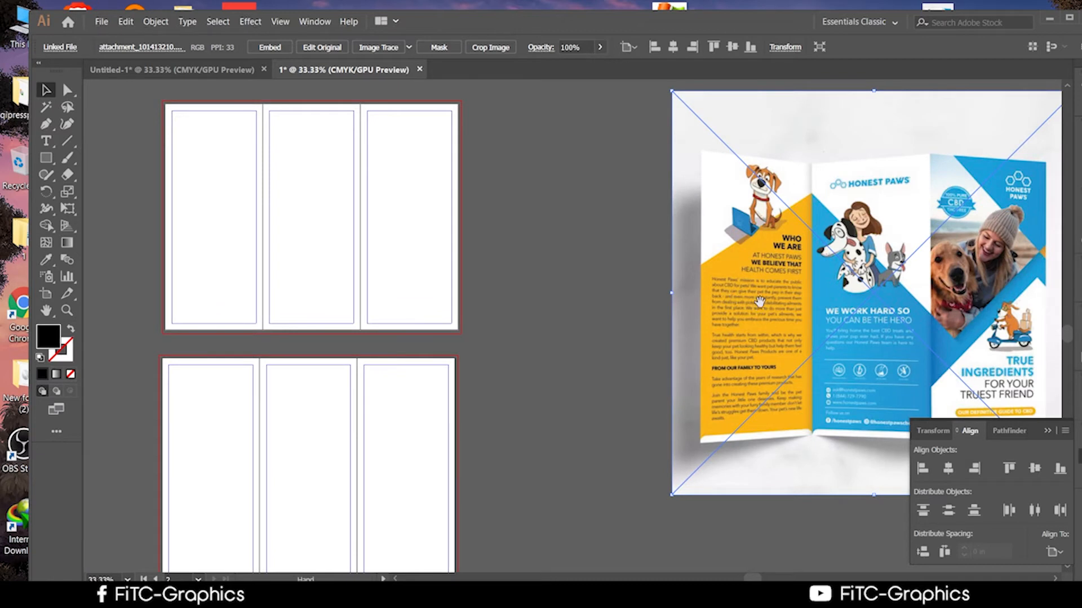
drag(759, 302, 737, 316)
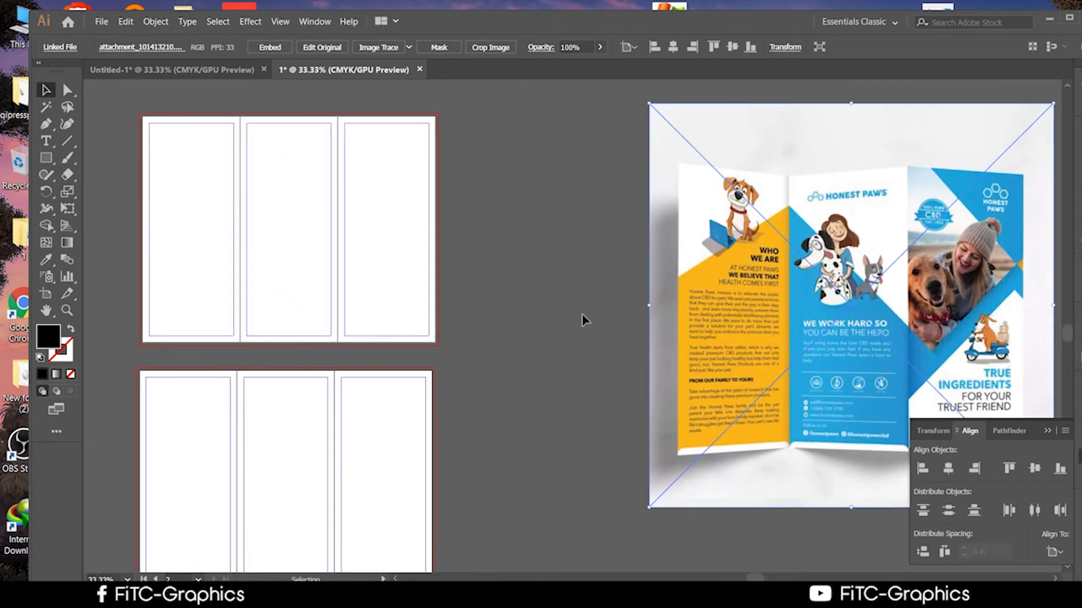
scroll(405, 300, up, 1)
click(46, 124)
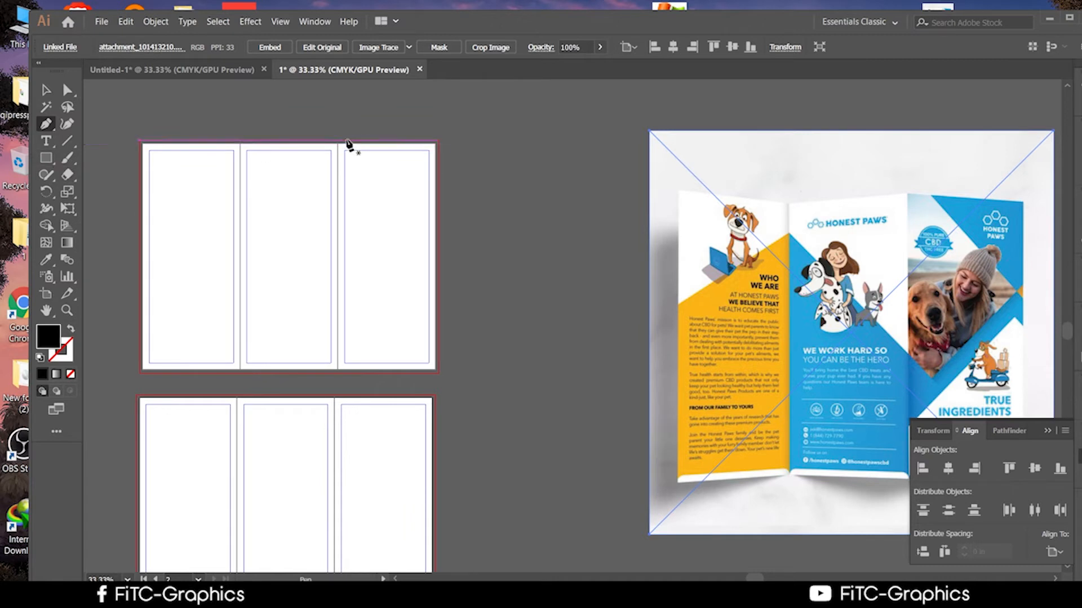
click(353, 131)
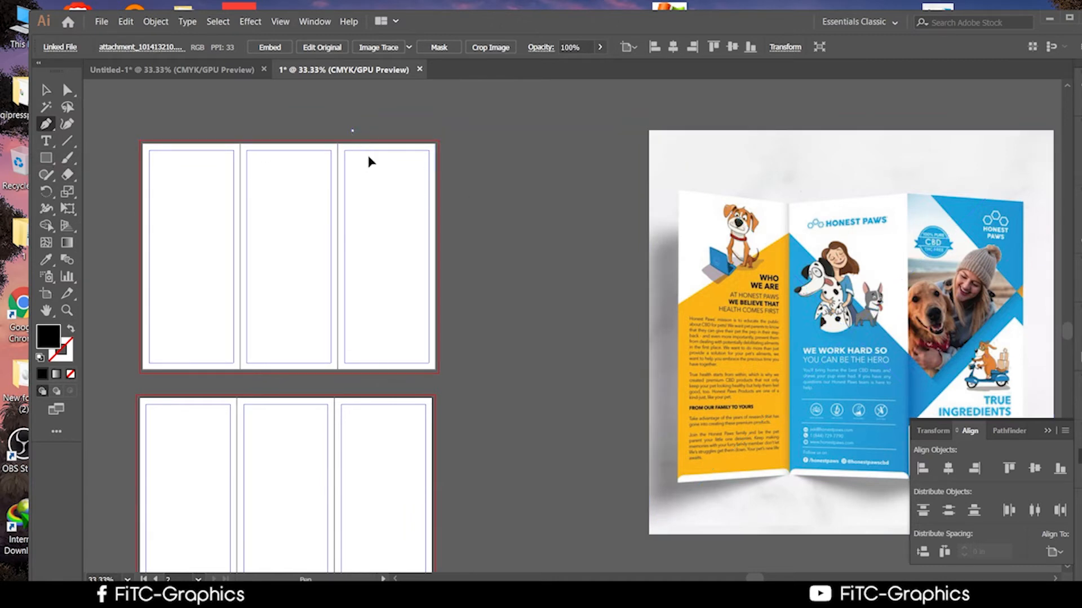
click(471, 248)
click(470, 103)
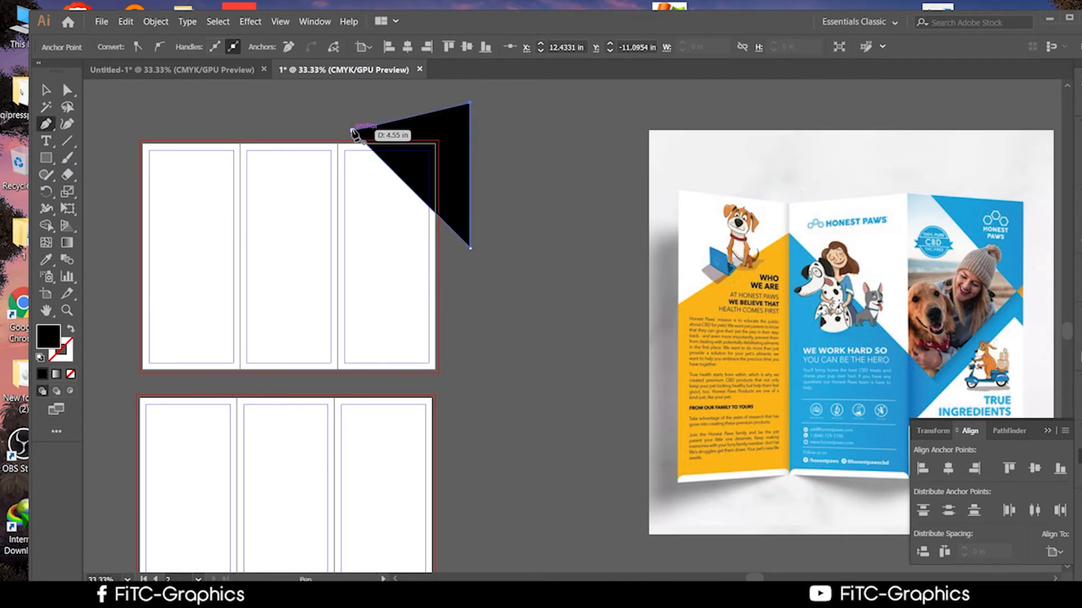
click(353, 132)
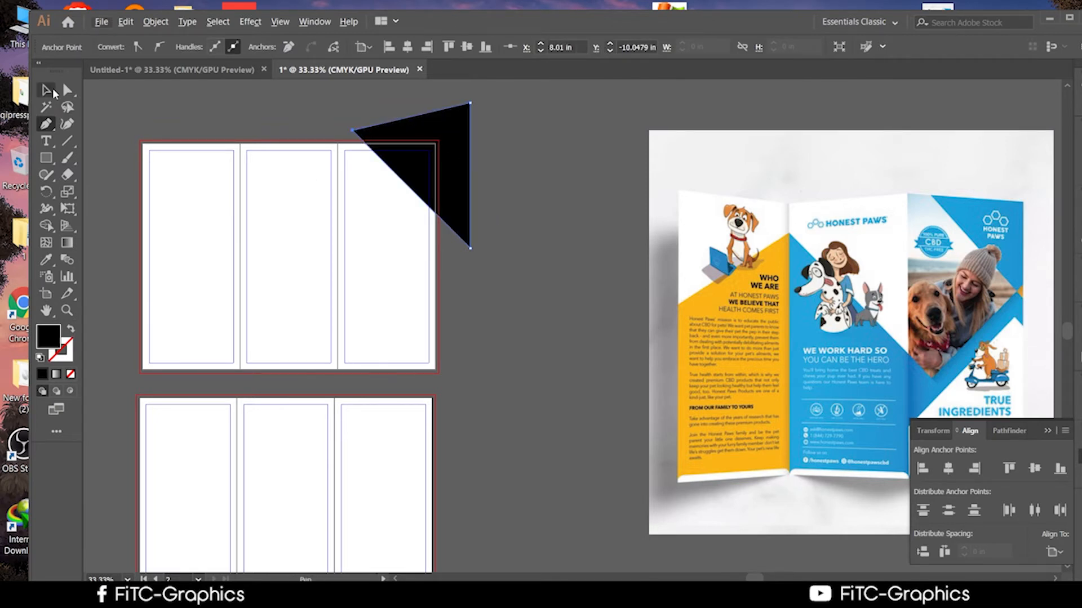
Fill the triangle with the blue sampled by Eyedropper from the front panel of the reference brochure
click(53, 89)
click(640, 374)
drag(603, 321, 667, 331)
click(532, 201)
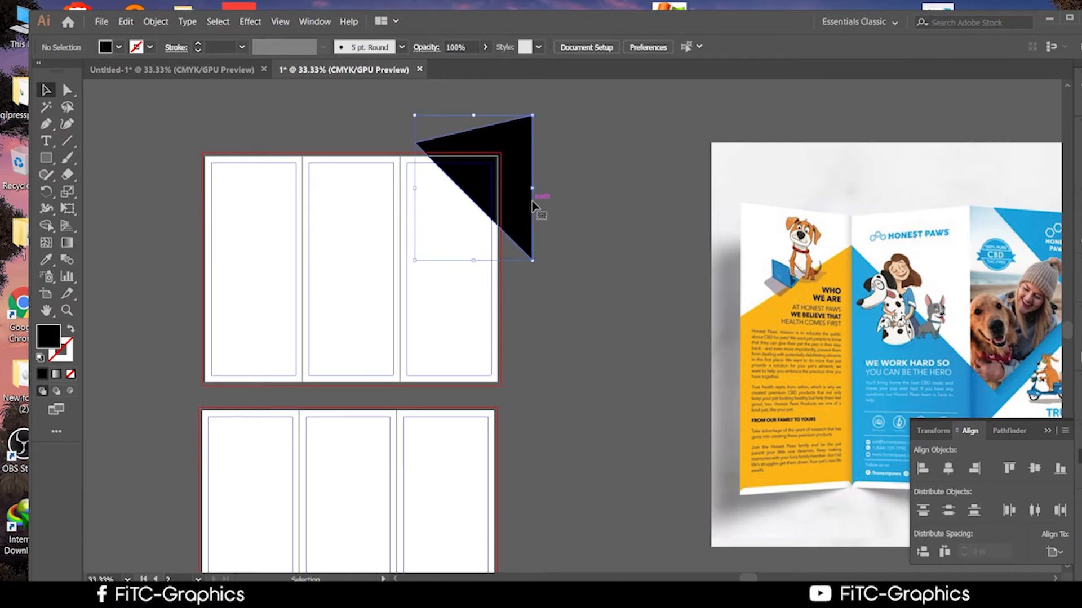
click(49, 262)
click(1014, 222)
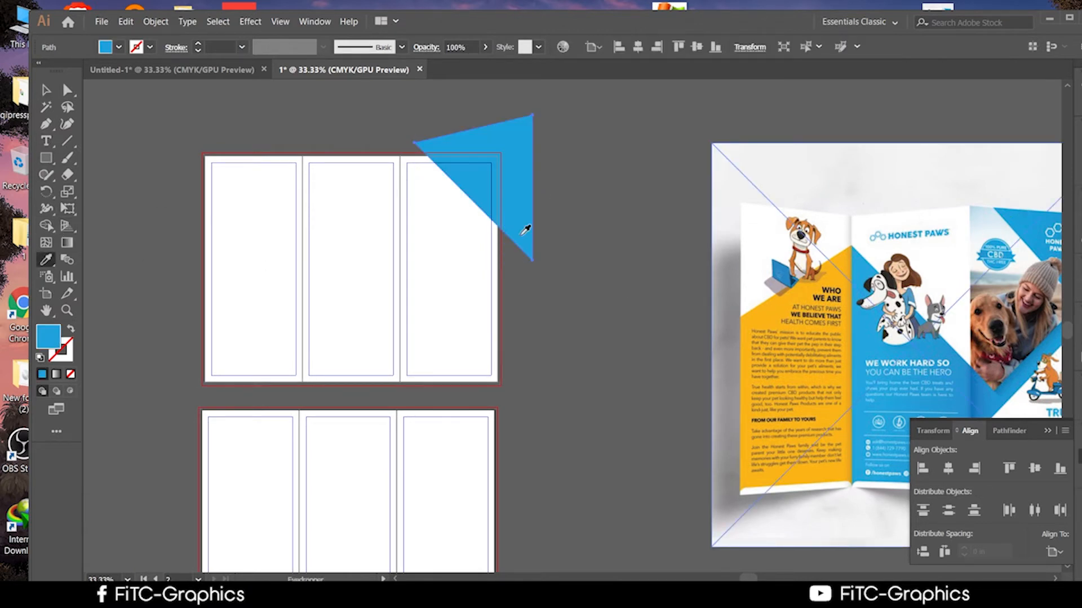
key(v)
Move the blue triangle slightly left so it covers more of the top artboard's right panel, and deselect it
key(ctrl+plus)
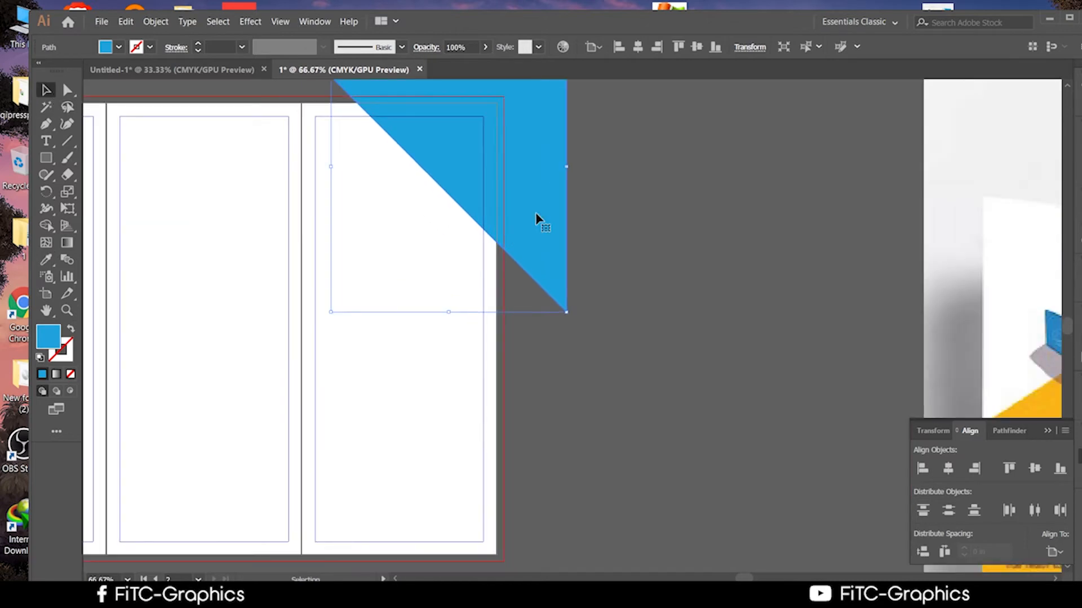
scroll(550, 258, down, 1)
scroll(549, 252, down, 2)
drag(705, 298, 587, 250)
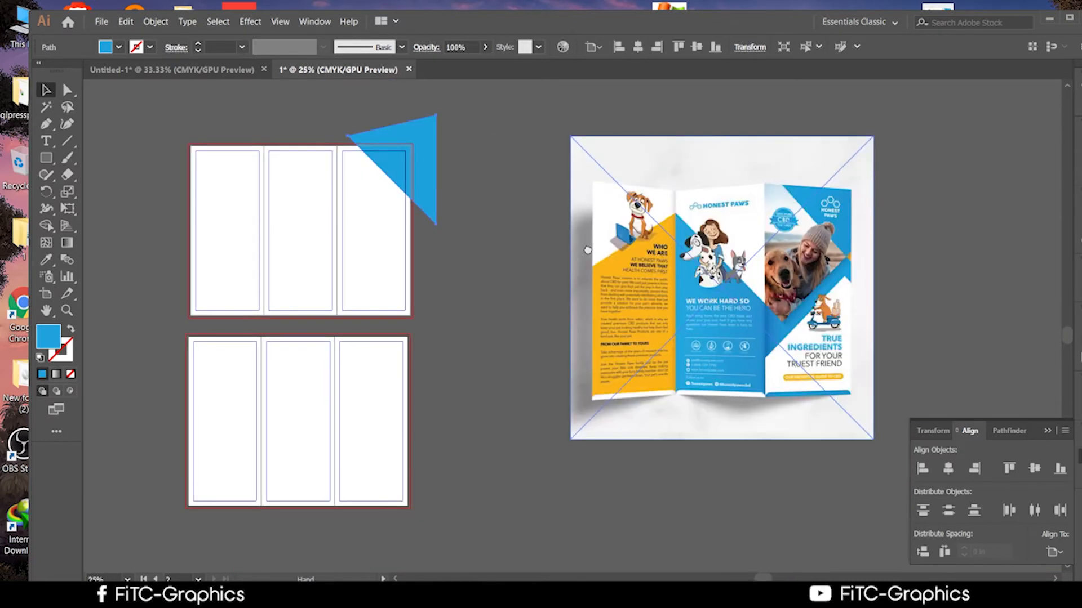
scroll(507, 212, up, 1)
mouse_move(393, 176)
mouse_down()
mouse_move(383, 189)
mouse_move(385, 176)
mouse_up()
click(523, 285)
drag(561, 288, 647, 272)
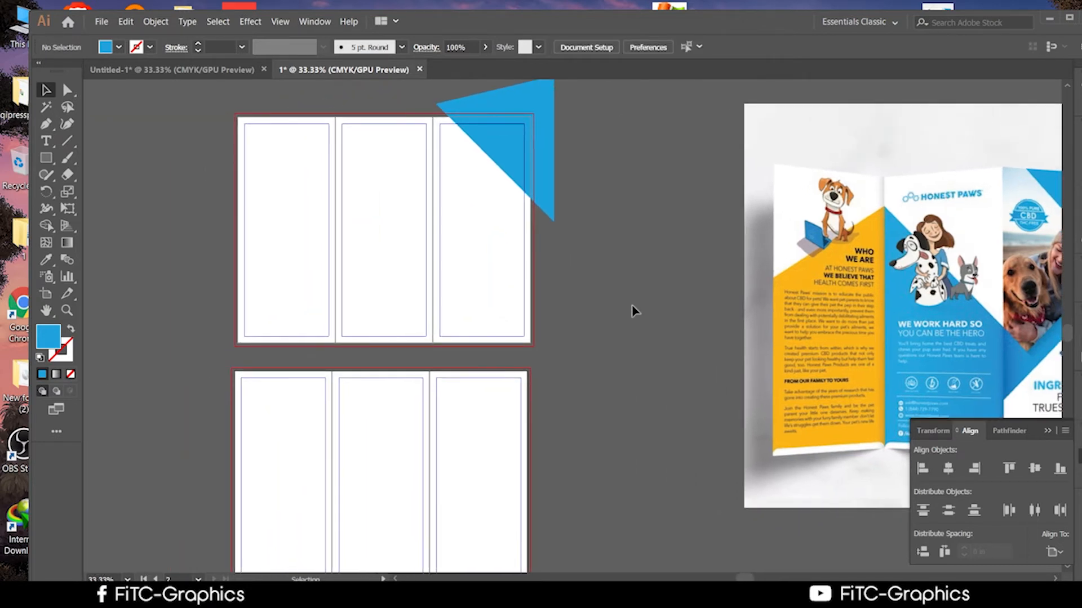
Draw a closed blue shape with the Pen tool across the middle and right panels, with a V-shaped top edge and its base past the bleed
drag(635, 312, 560, 229)
click(583, 221)
click(562, 234)
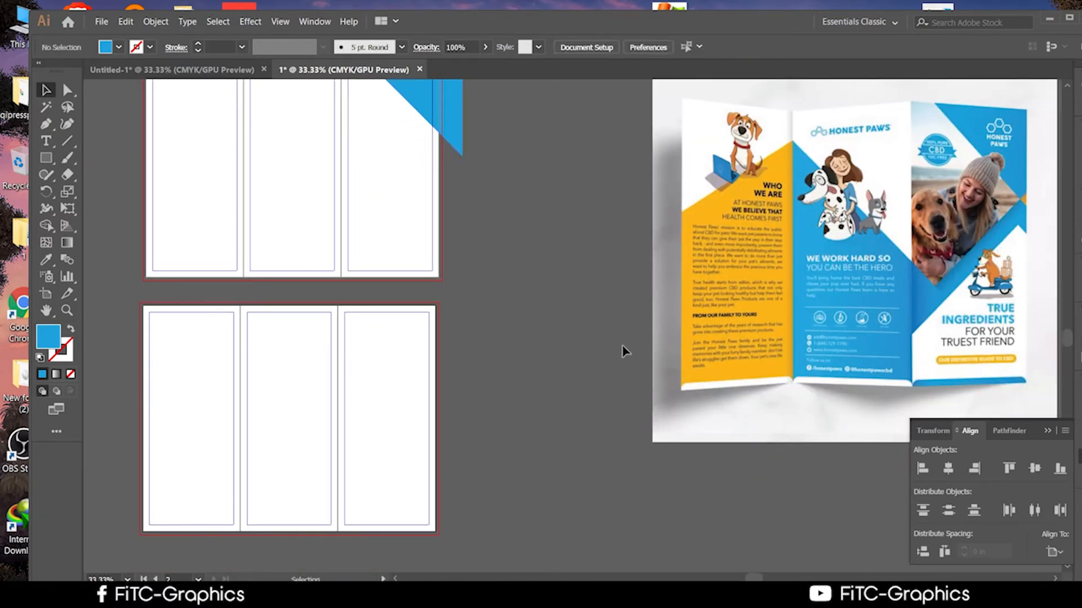
drag(601, 307, 581, 359)
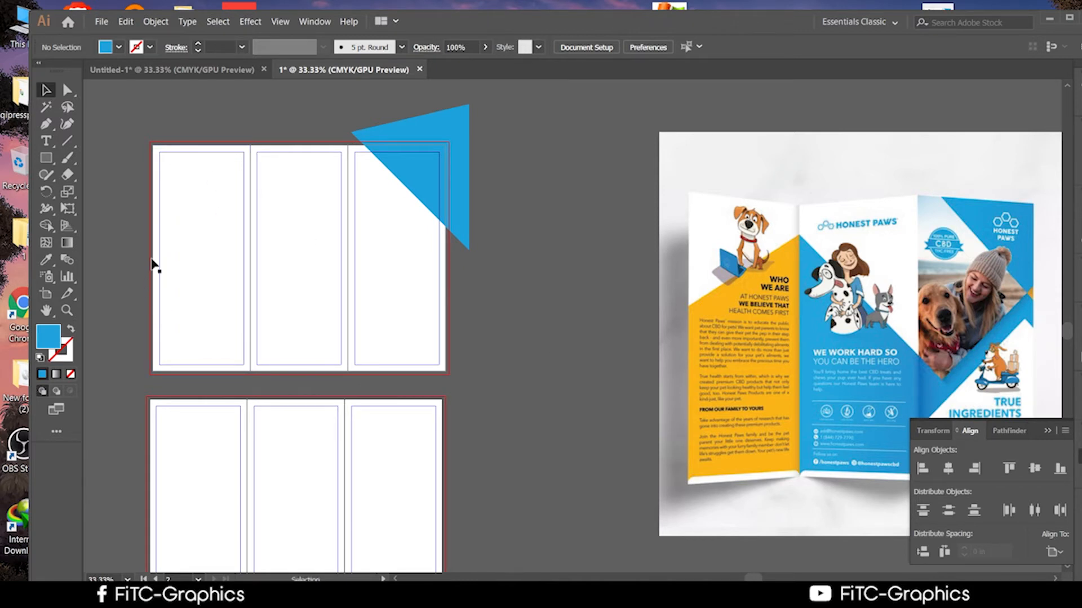
click(46, 124)
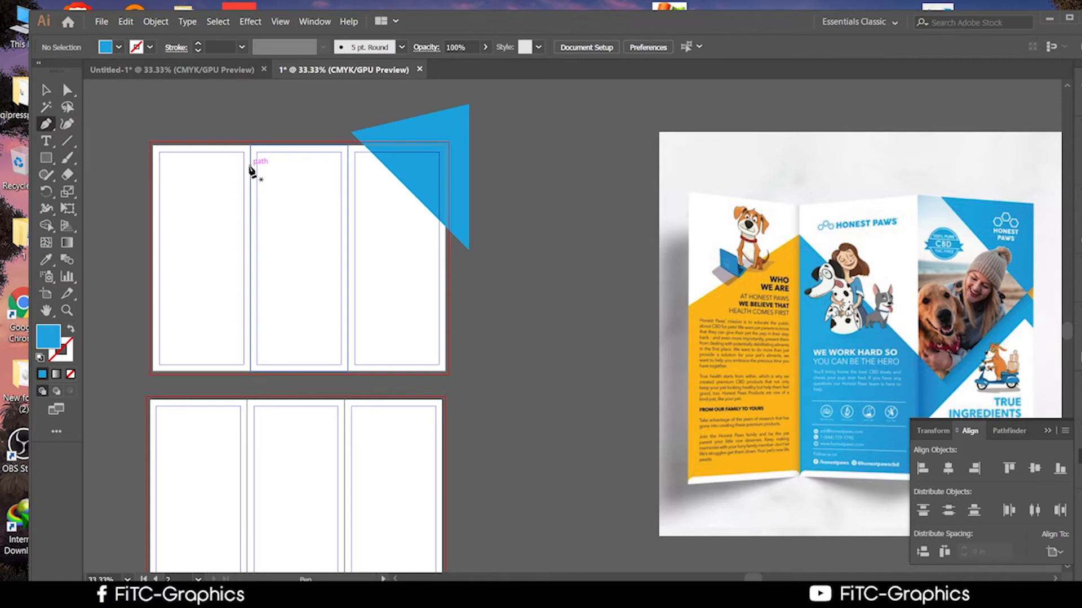
click(250, 166)
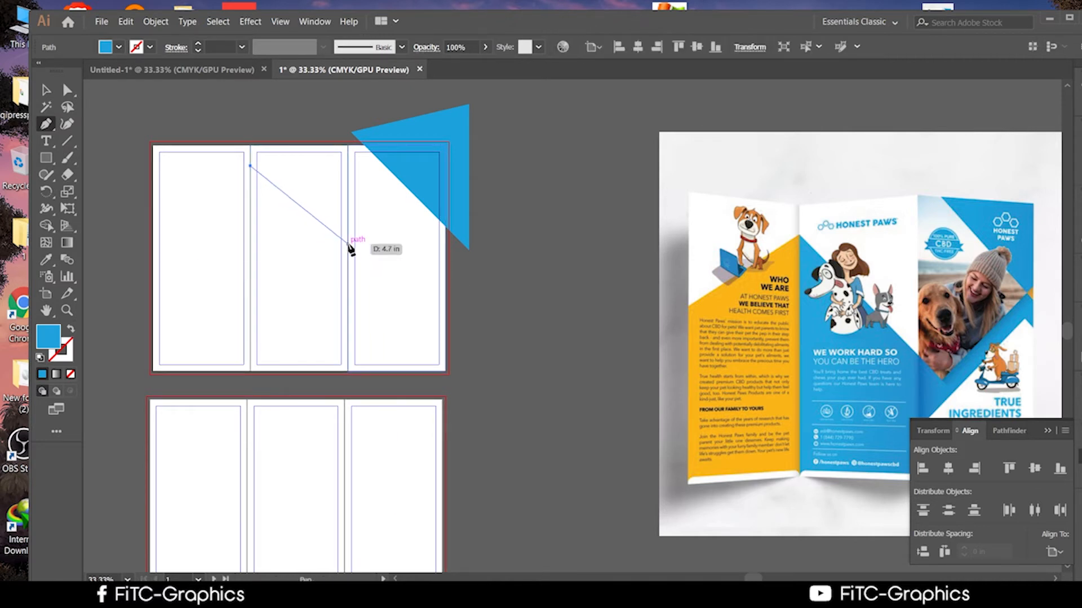
click(348, 244)
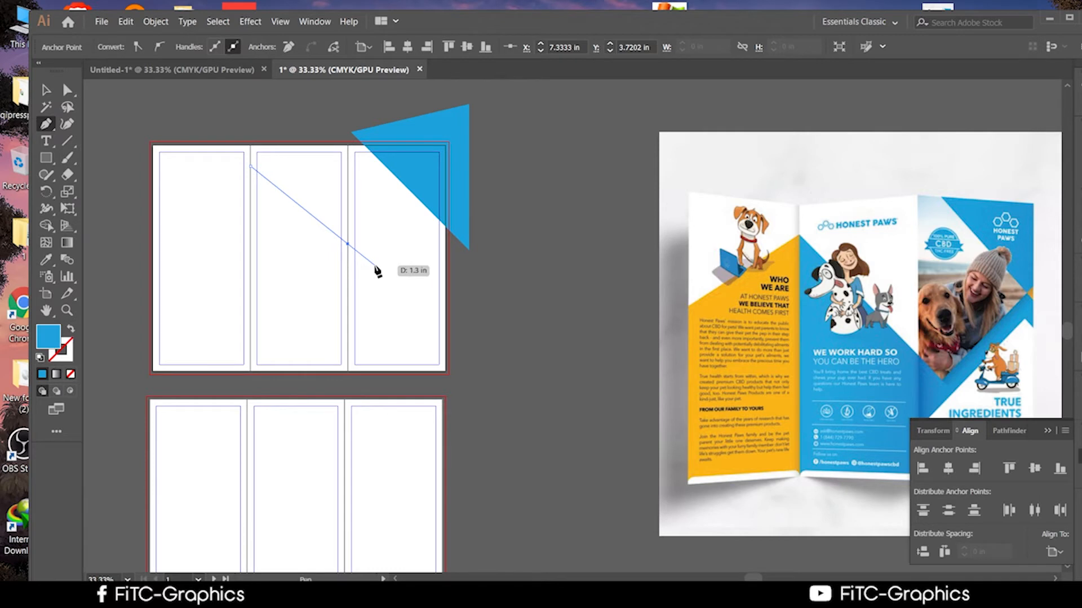
click(376, 265)
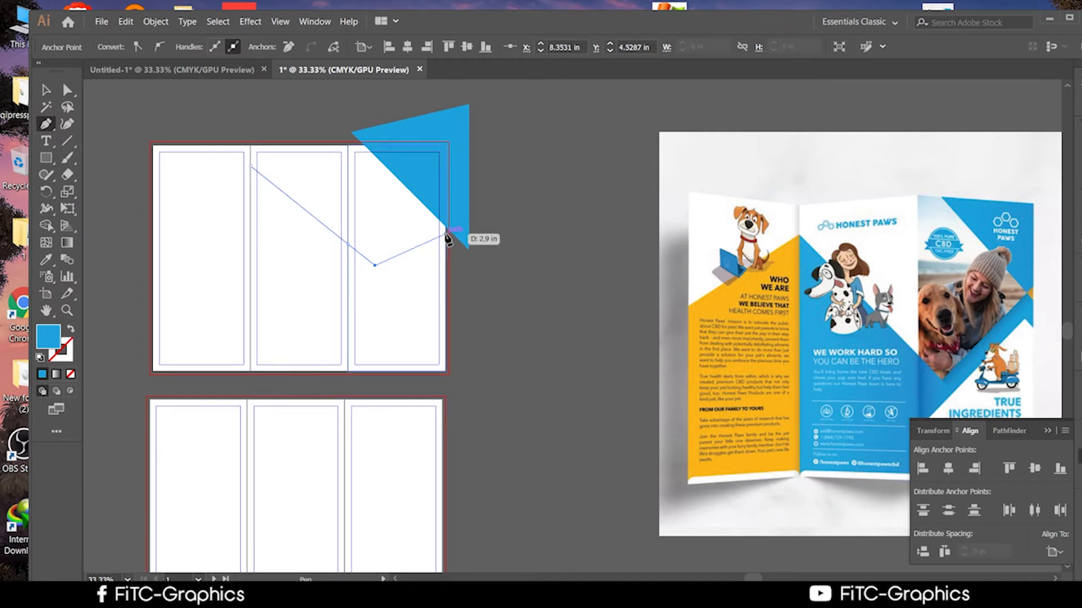
click(449, 235)
click(462, 389)
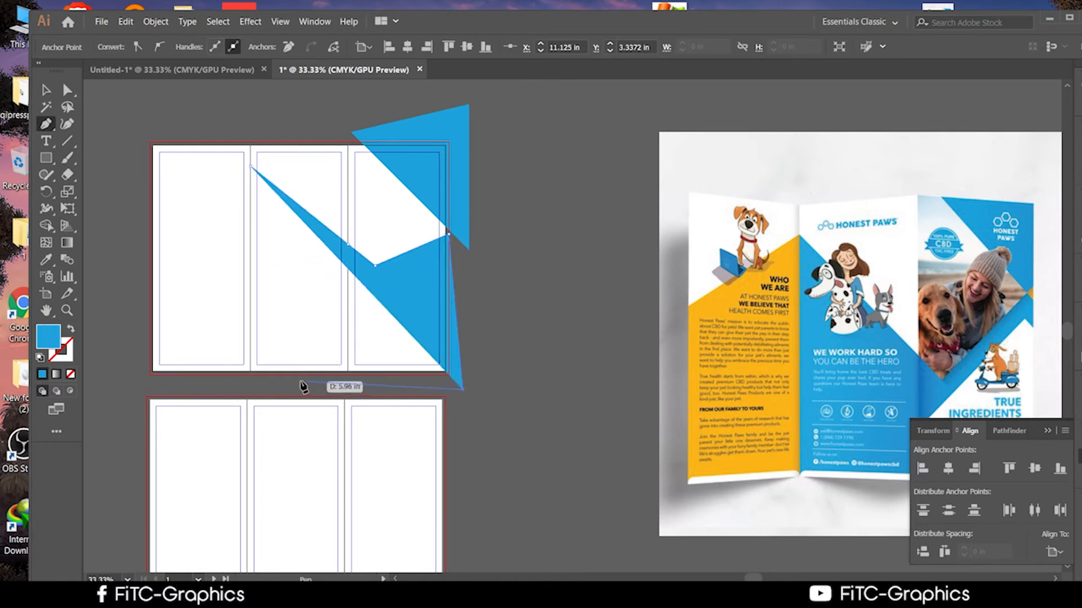
click(251, 382)
click(250, 167)
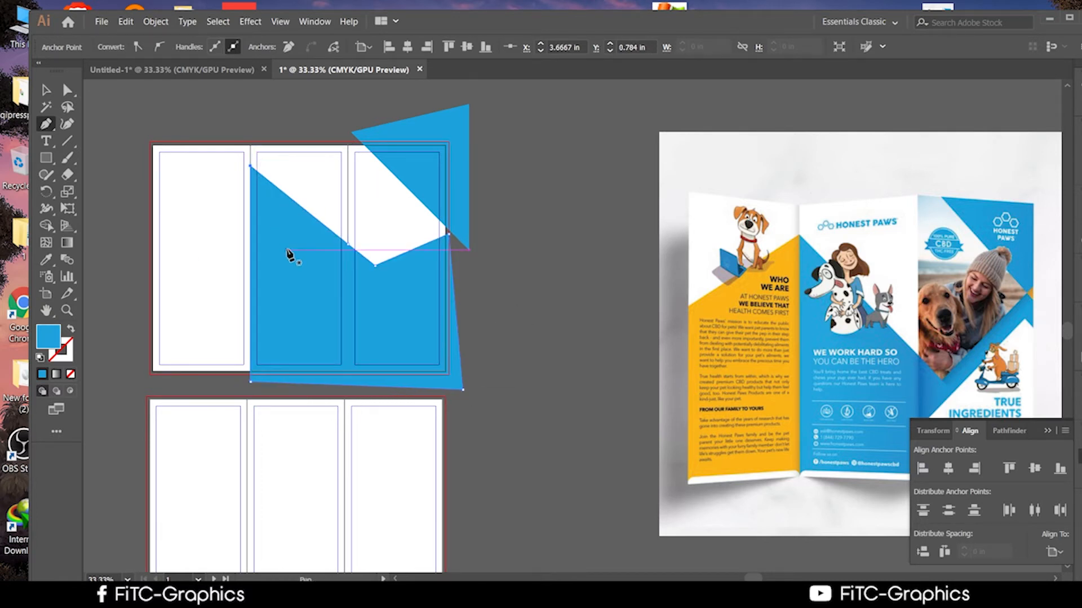
Deselect the new shape and compare both blue shapes on the top artboard with the reference brochure
scroll(287, 250, up, 1)
drag(443, 239, 486, 149)
click(43, 92)
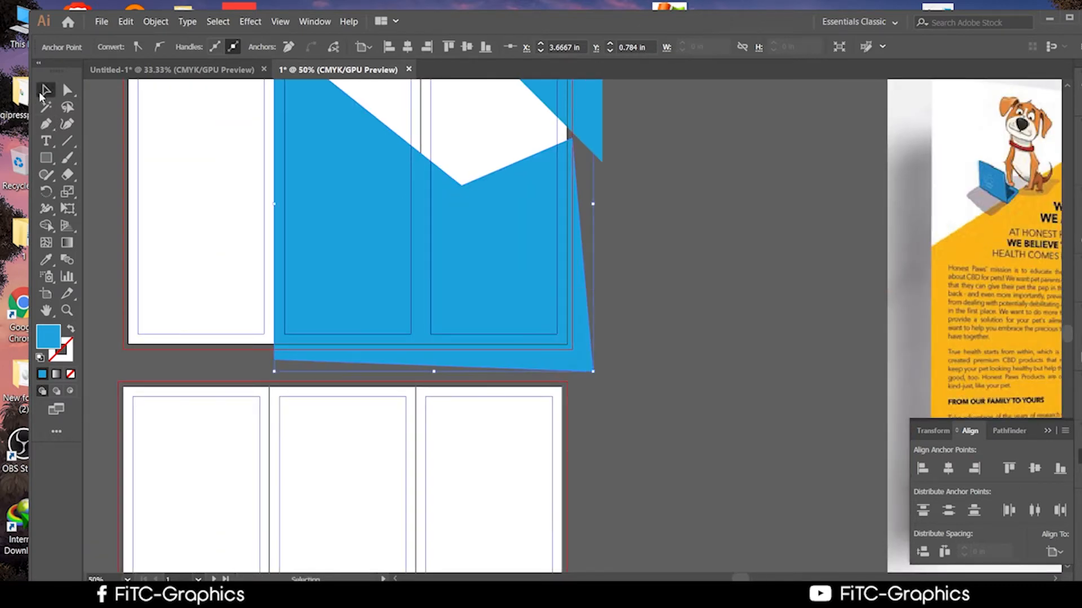
scroll(704, 343, down, 1)
click(710, 345)
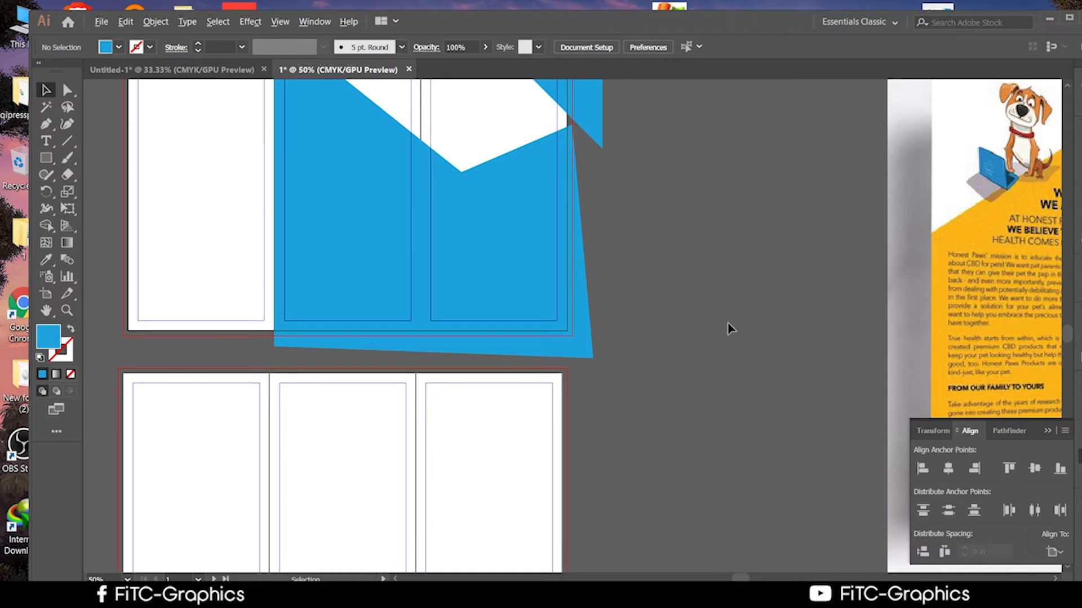
scroll(729, 328, down, 1)
drag(710, 355, 512, 372)
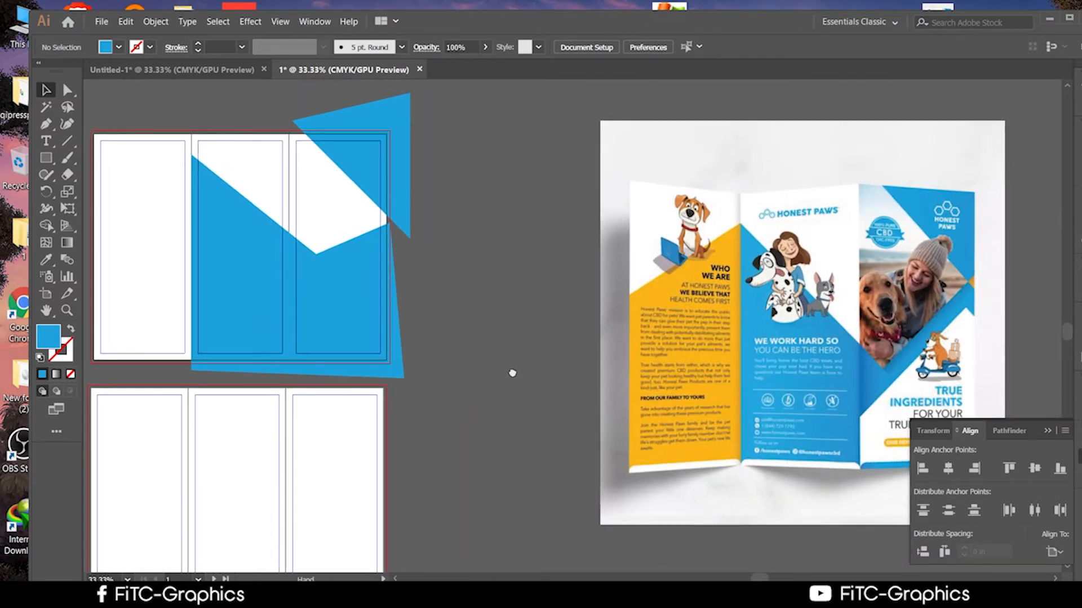
Move the blue shape's V-notch anchor slightly down and right, to about X 8.48 in, Y 4.99 in
scroll(513, 377, up, 1)
scroll(513, 377, down, 1)
drag(513, 363, 485, 371)
click(71, 94)
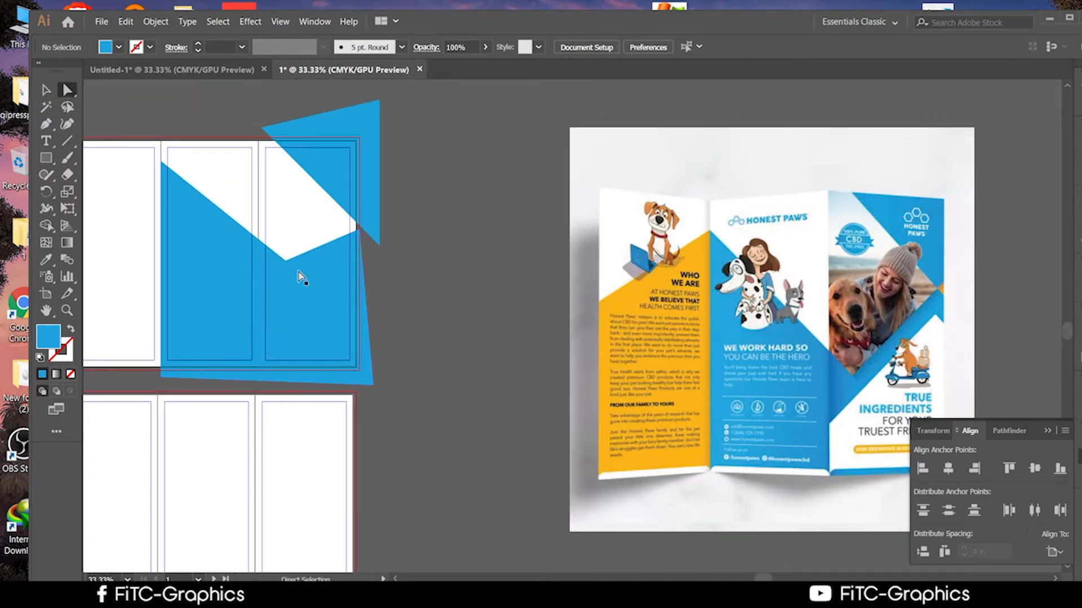
click(285, 262)
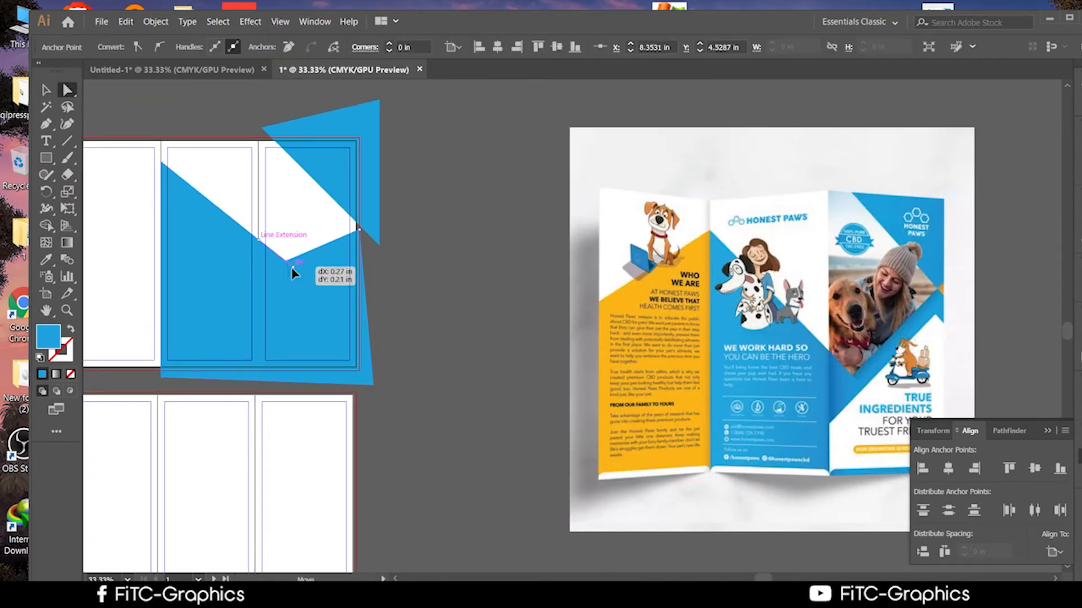
drag(285, 264, 288, 273)
Nudge the V-notch anchor of the blue shape slightly further down to deepen the V, and deselect the shape
click(45, 125)
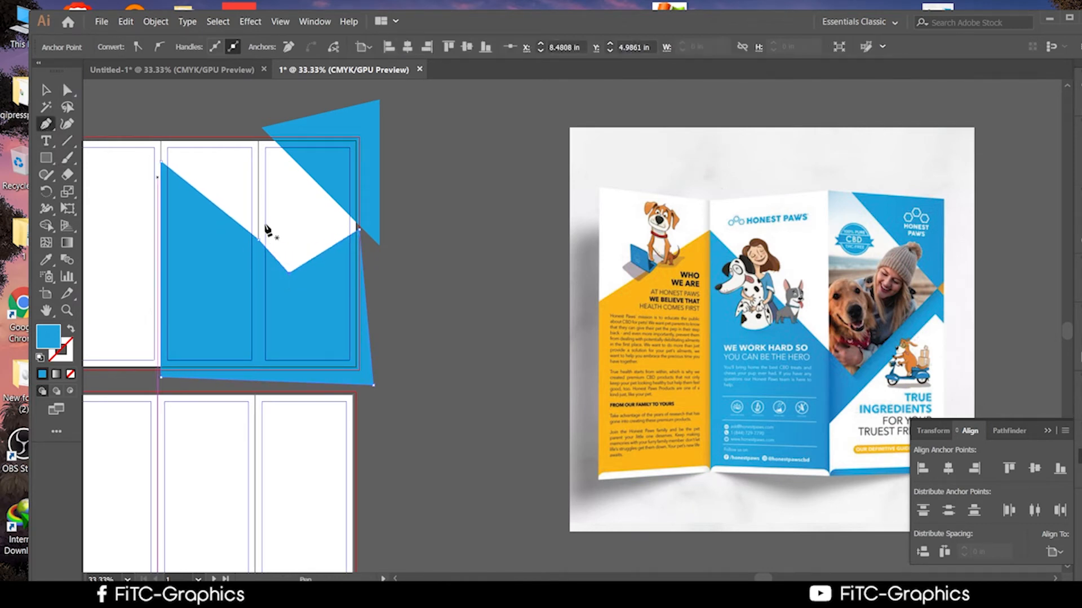
scroll(392, 335, down, 2)
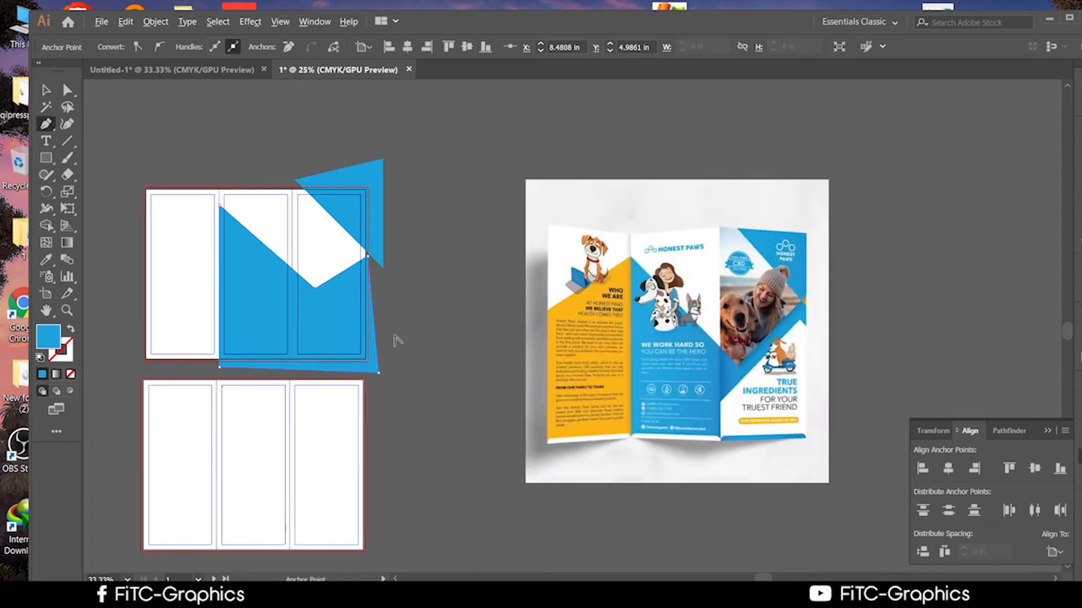
drag(435, 282, 376, 244)
scroll(290, 260, up, 2)
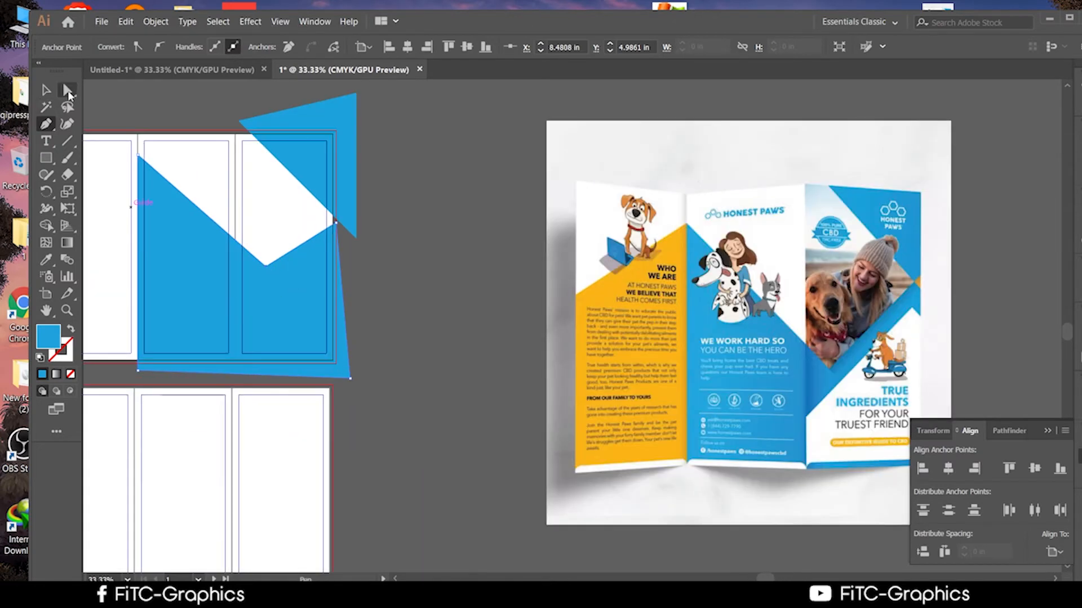
click(67, 91)
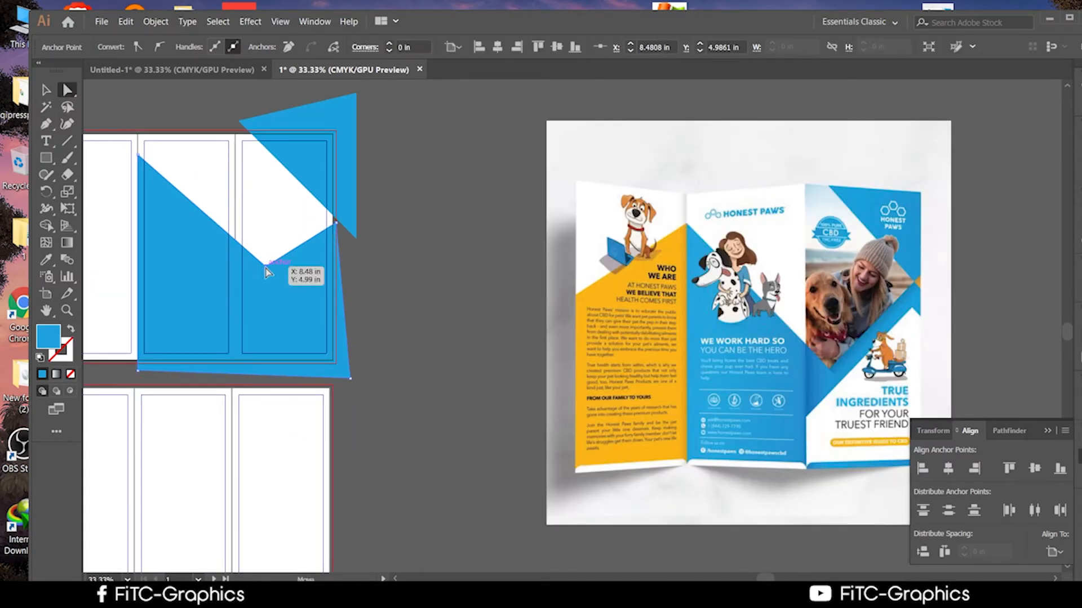
drag(266, 270, 267, 276)
click(449, 323)
Draw a closed five-sided shape with the Pen tool over the right panel's lower half, its top edge rising to the right and base past the bleed
drag(451, 321, 403, 237)
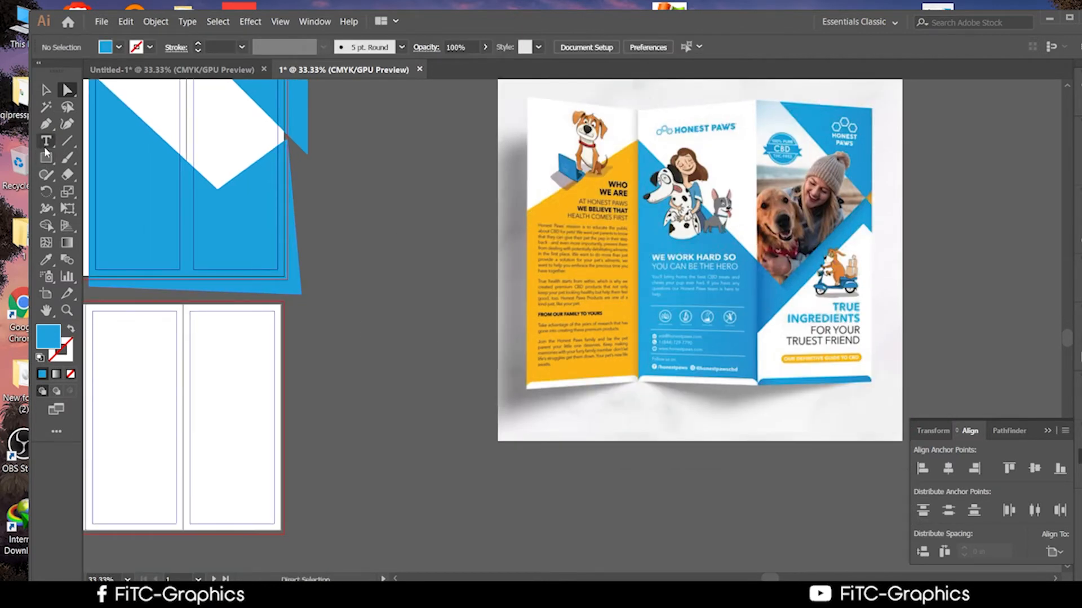
click(46, 124)
drag(350, 289, 465, 262)
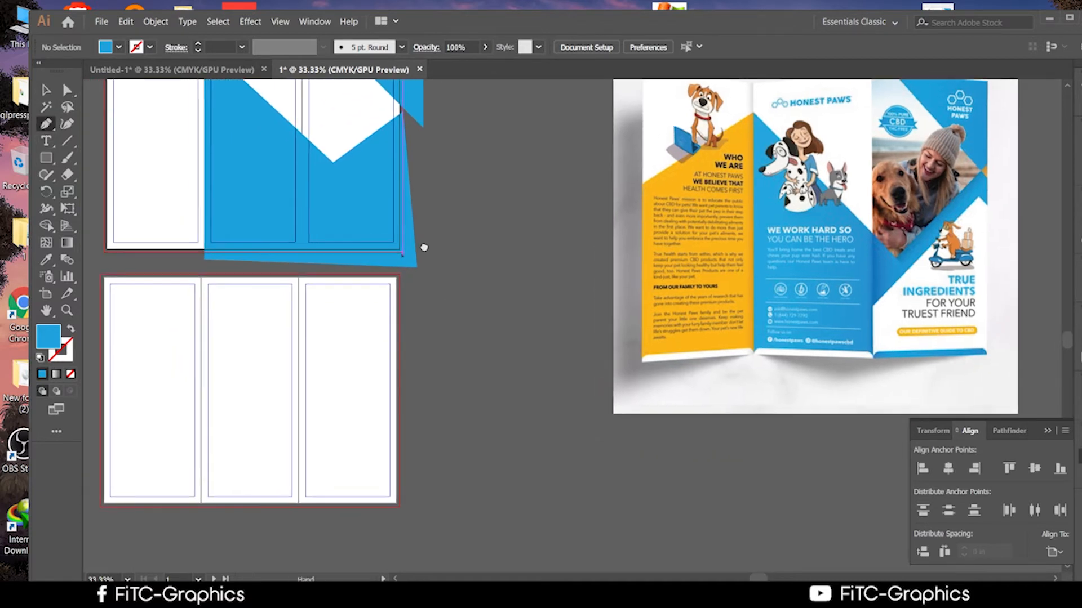
click(302, 272)
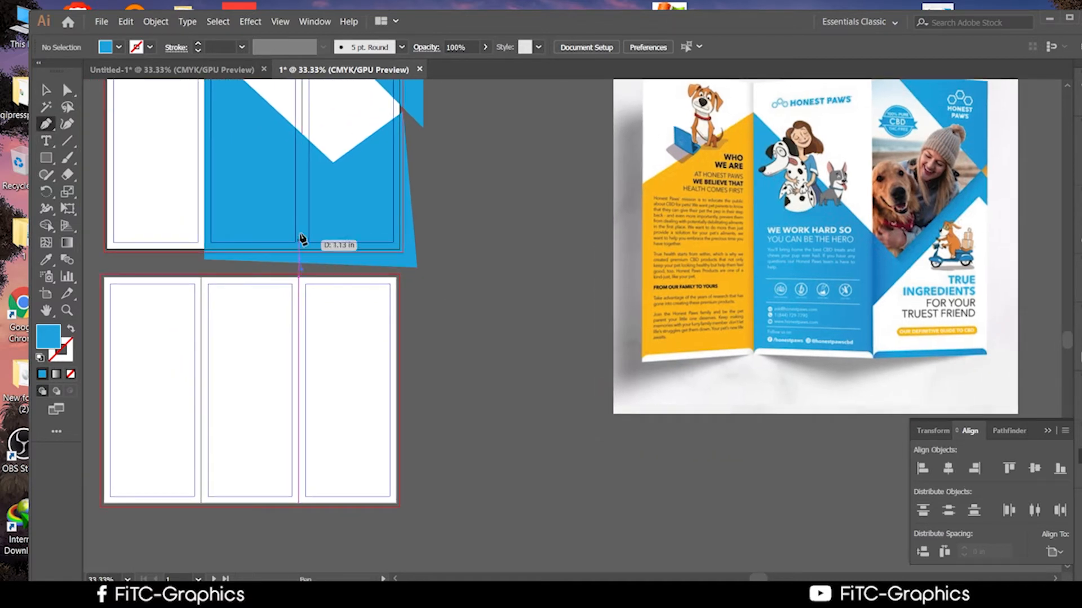
click(303, 196)
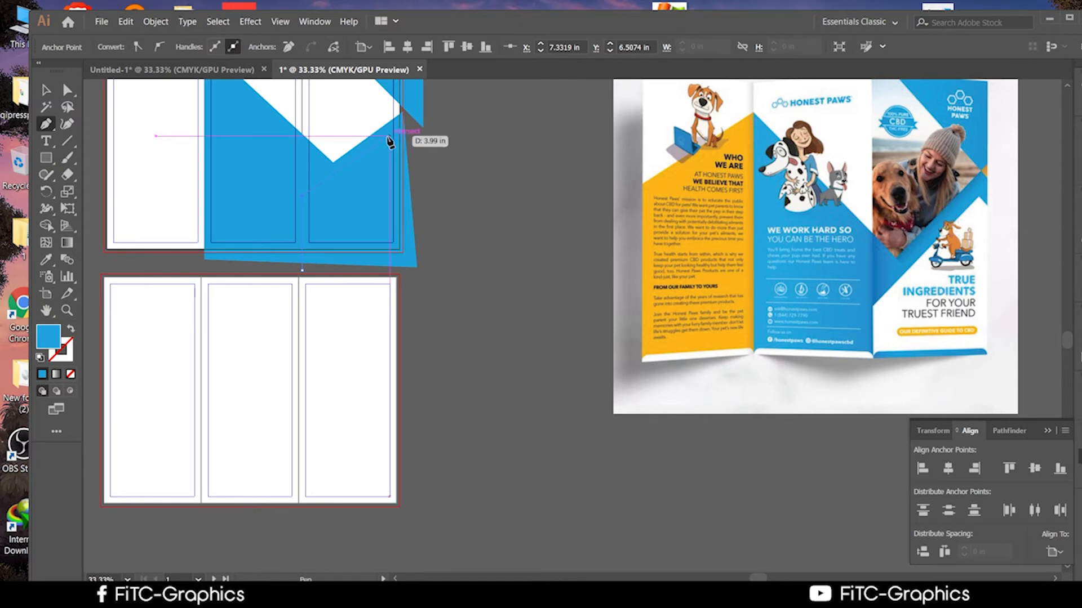
click(389, 137)
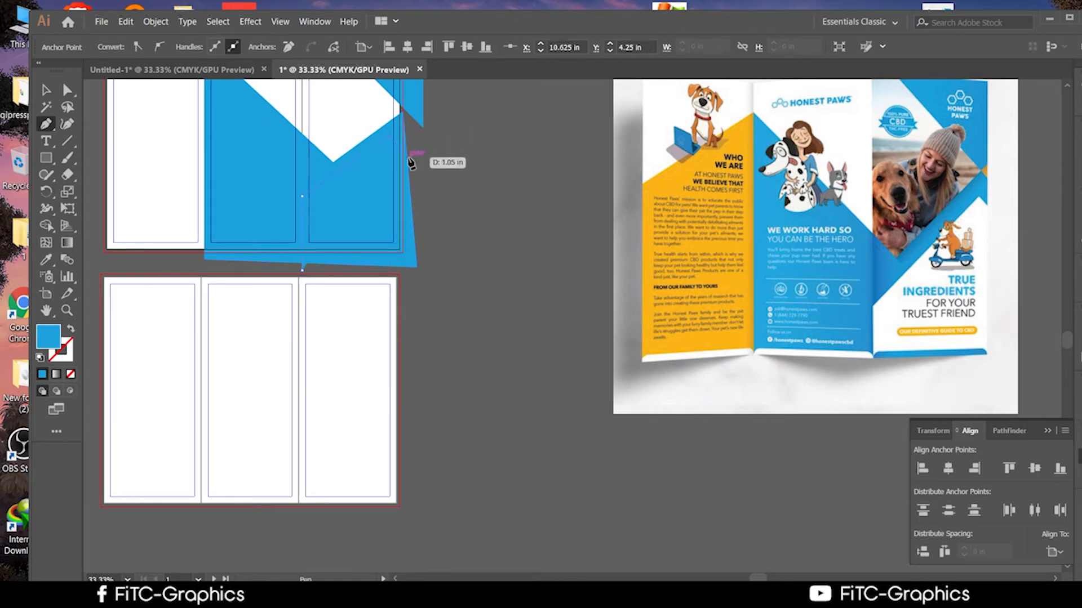
click(408, 158)
click(449, 274)
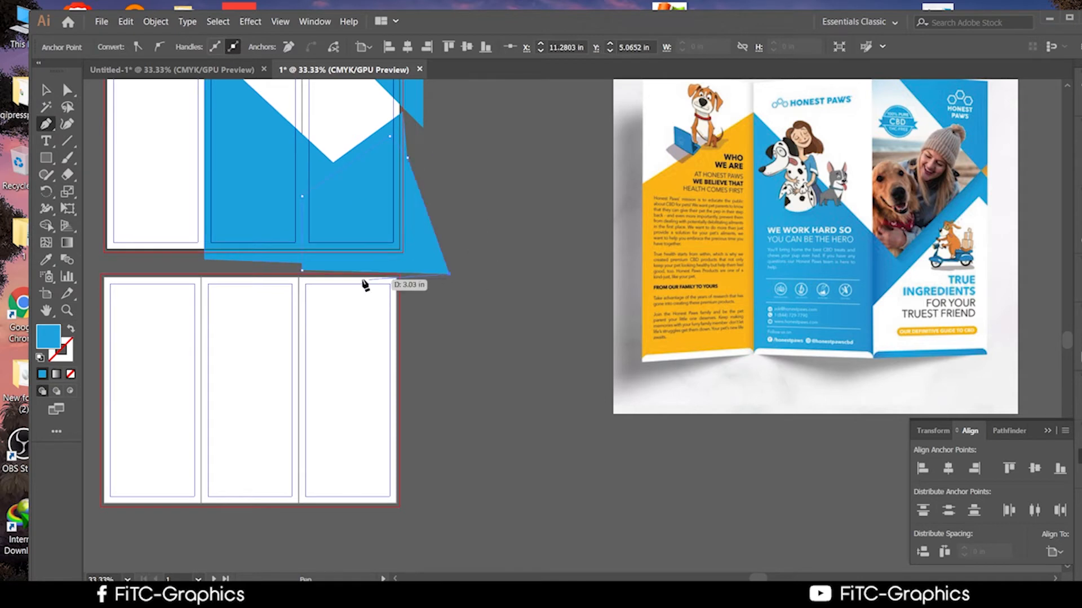
click(284, 271)
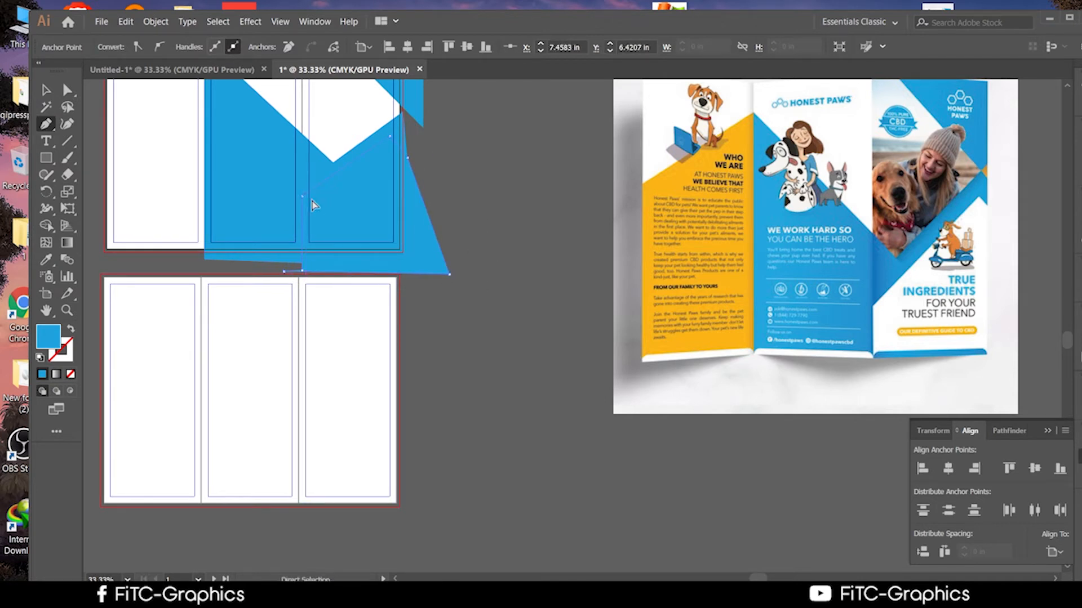
ctrl+click(312, 201)
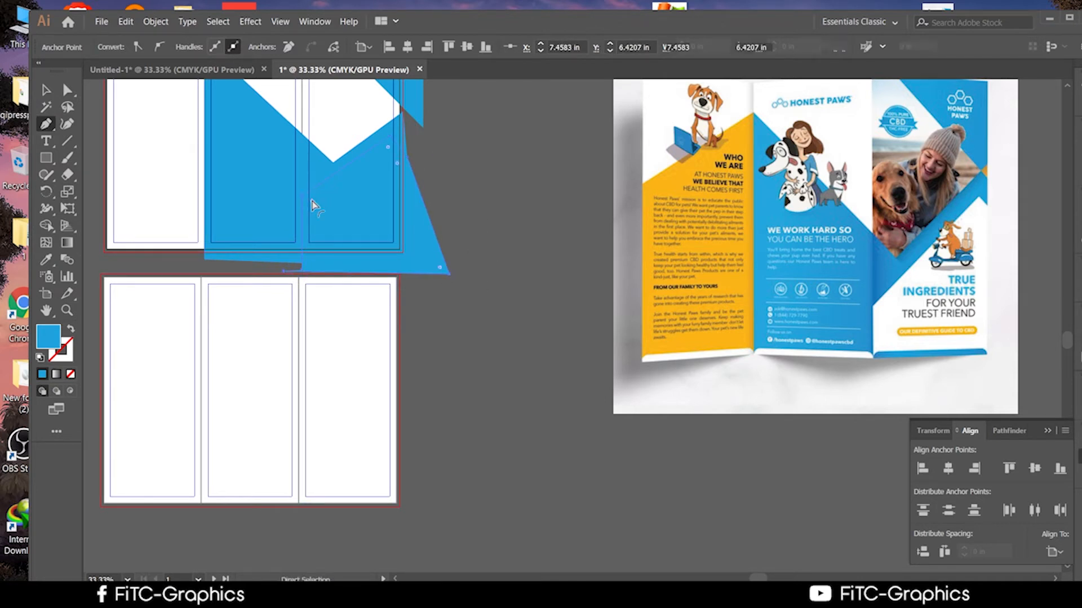
ctrl+click(311, 266)
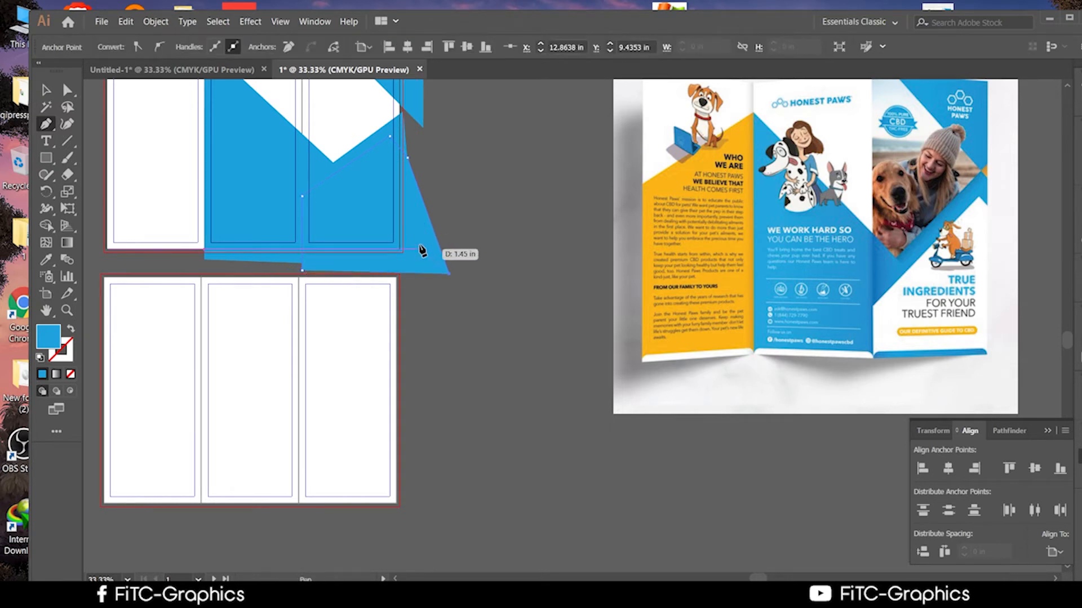
click(302, 272)
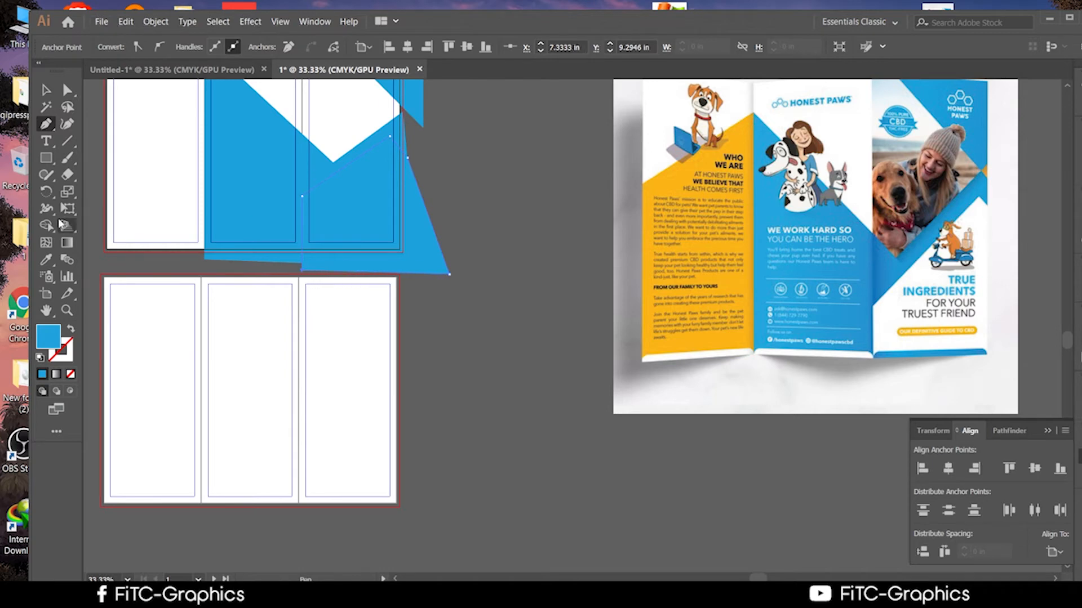
Fill the new shape with white sampled by Eyedropper from the lower artboard, remove its stroke, and deselect it
click(46, 259)
click(278, 384)
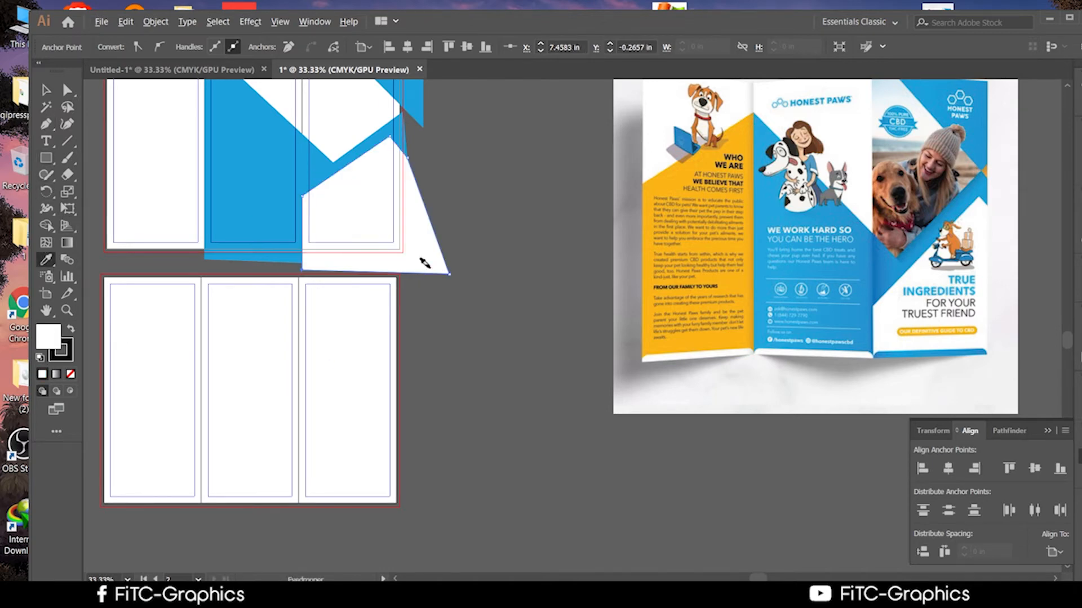
key(ctrl+equal)
key(ctrl+equal)
click(46, 90)
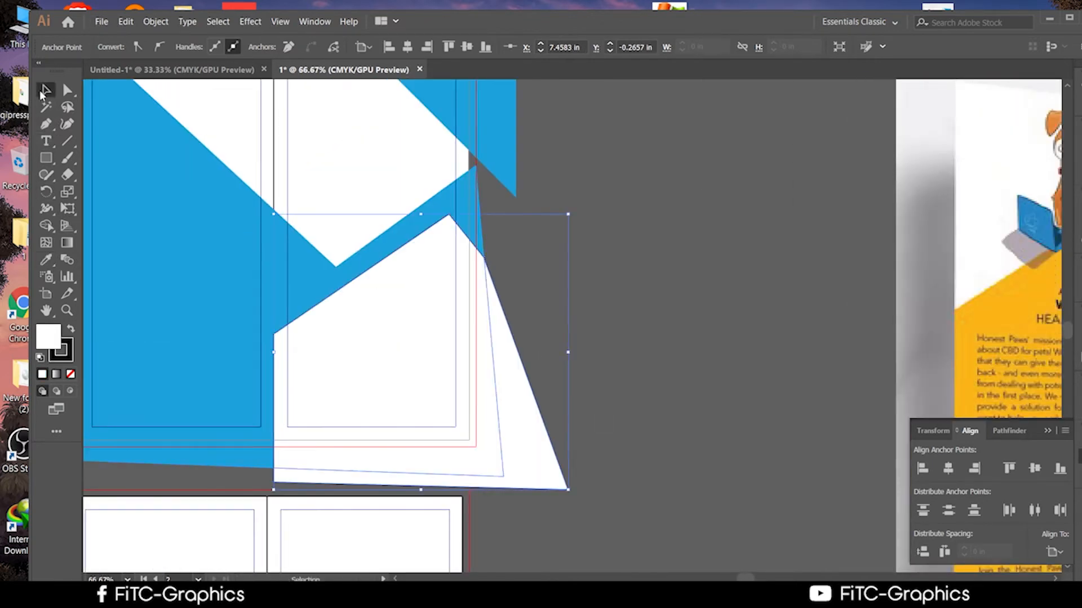
click(623, 401)
click(428, 421)
click(75, 374)
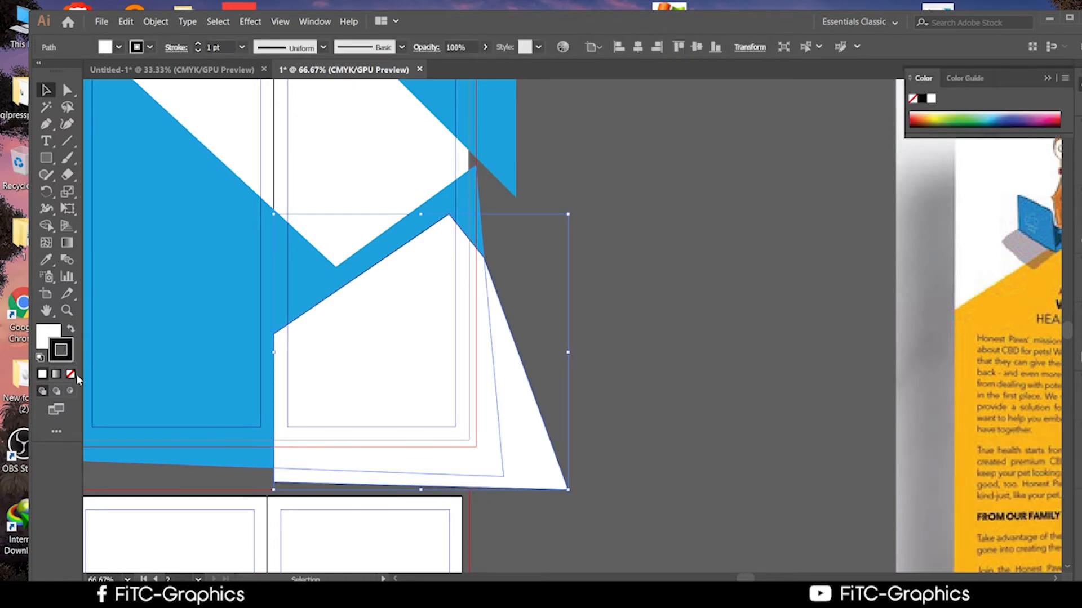
click(720, 331)
key(ctrl+minus)
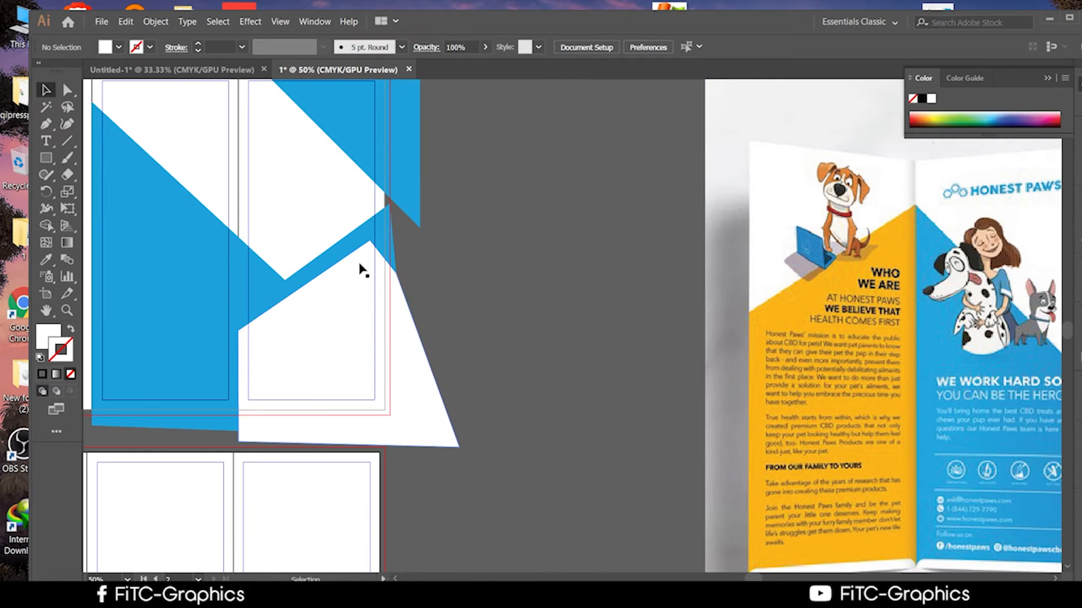
Move the white shape's upper-left anchor slightly down along the fold to widen the blue band, and deselect the shape
click(361, 269)
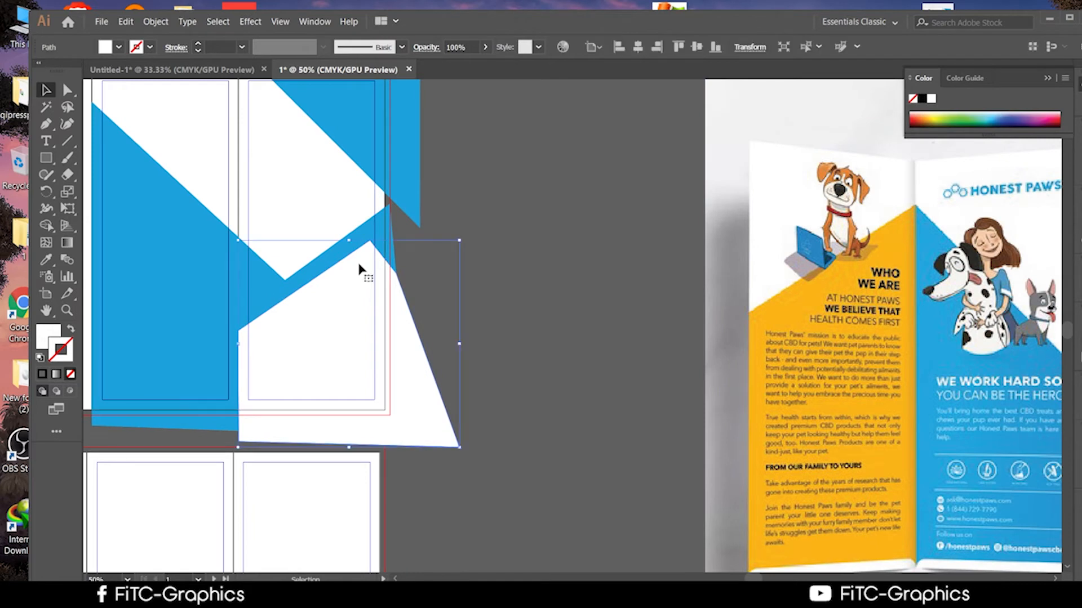
drag(584, 247, 610, 203)
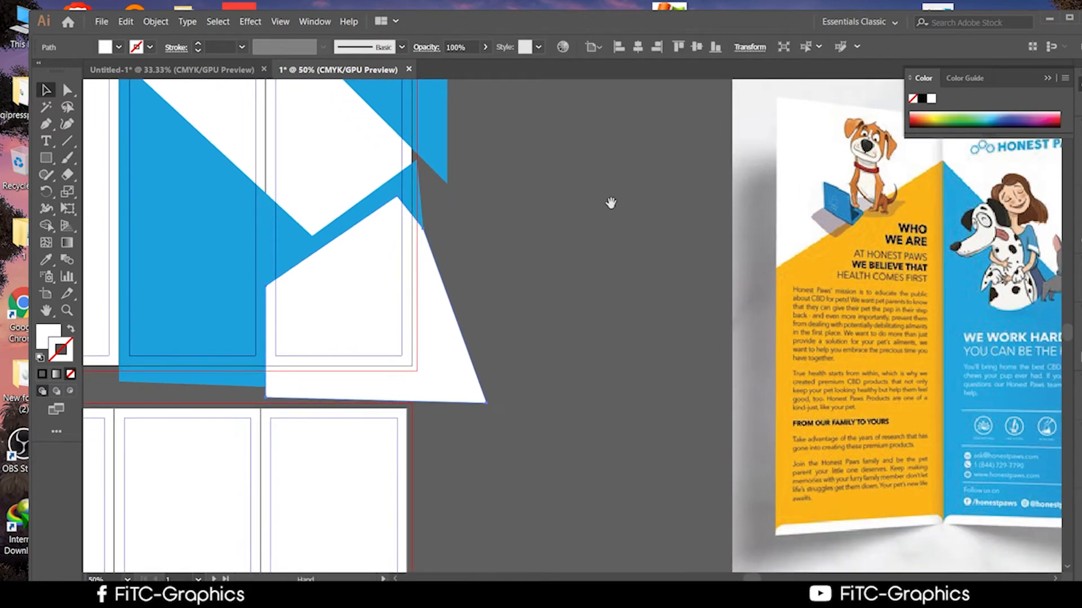
click(67, 90)
click(357, 217)
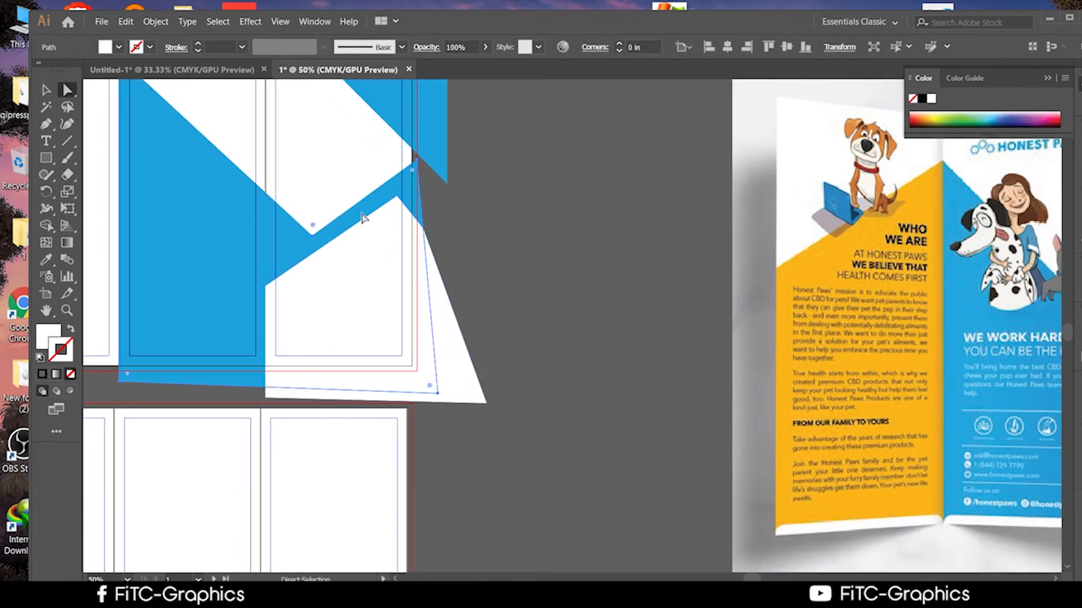
click(267, 288)
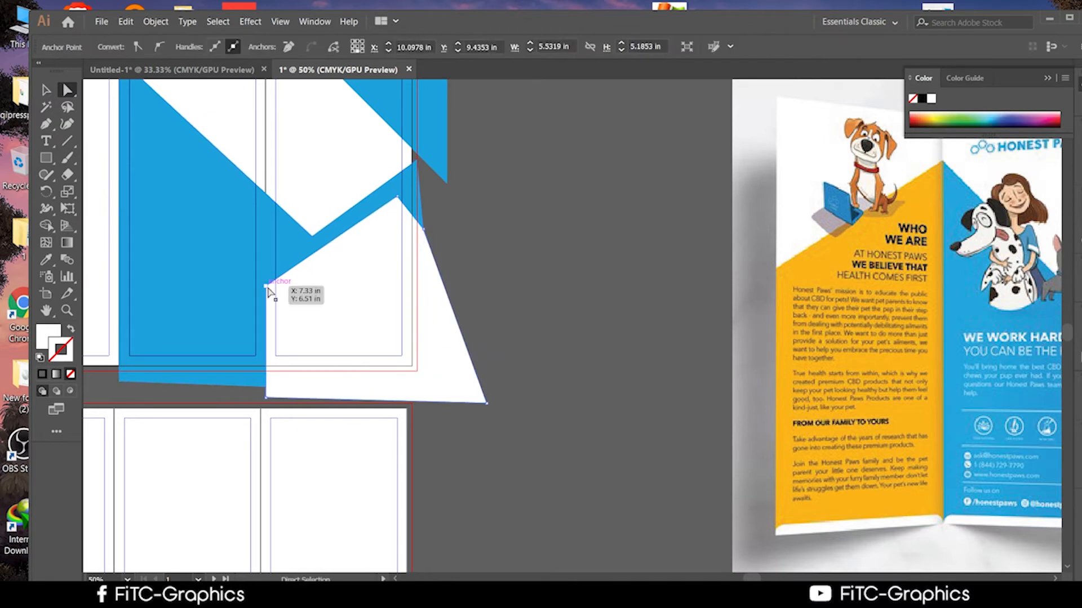
drag(267, 287, 267, 296)
click(405, 188)
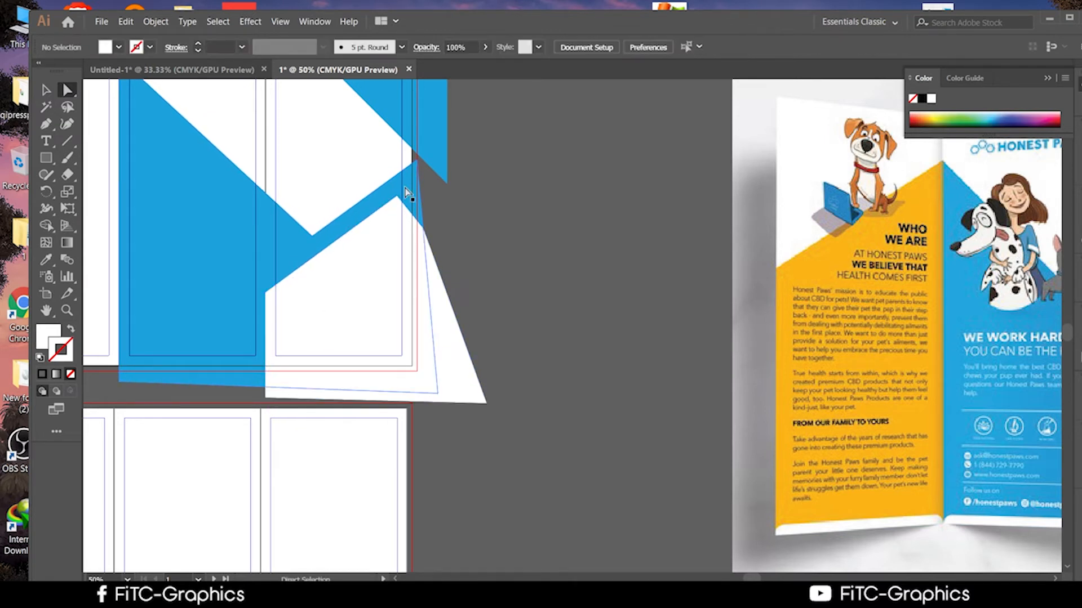
Compare the blue band and the white shape's peak on the right panel with the reference brochure
key(alt)
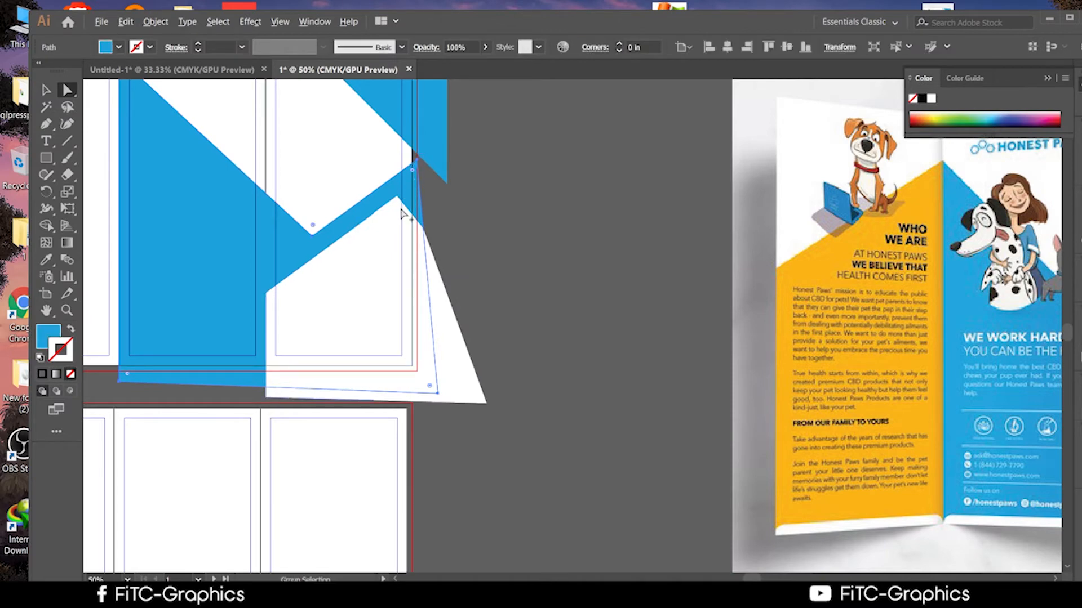
scroll(402, 213, up, 1)
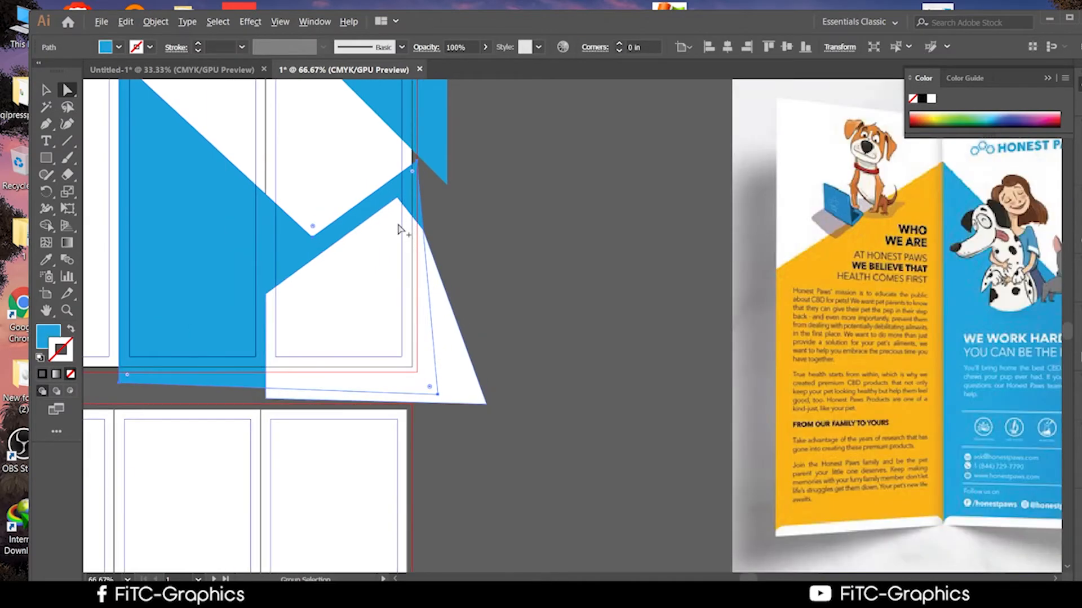
scroll(456, 234, down, 2)
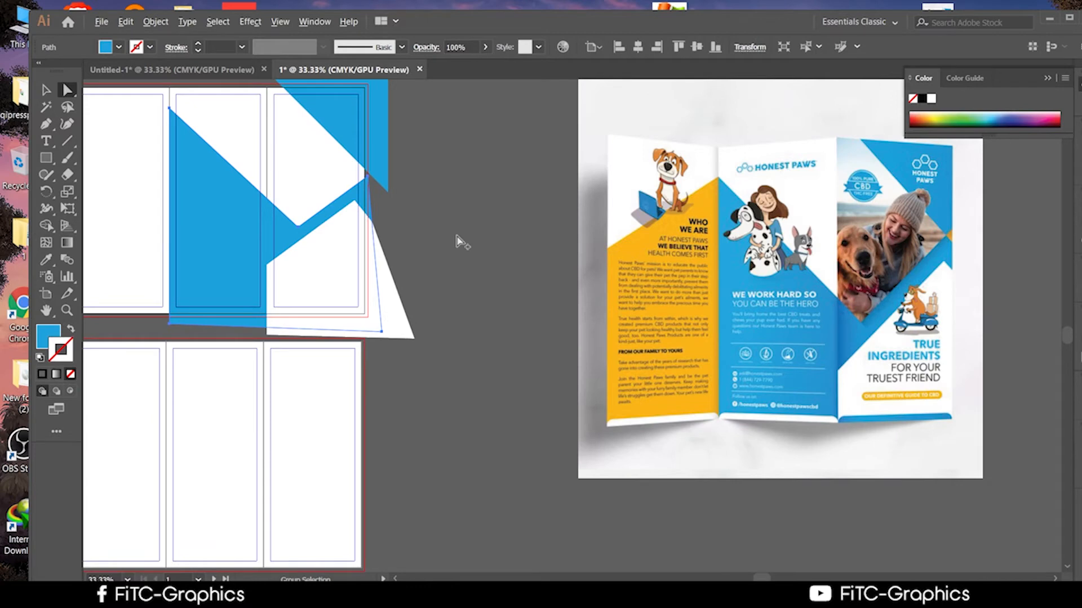
scroll(459, 241, up, 1)
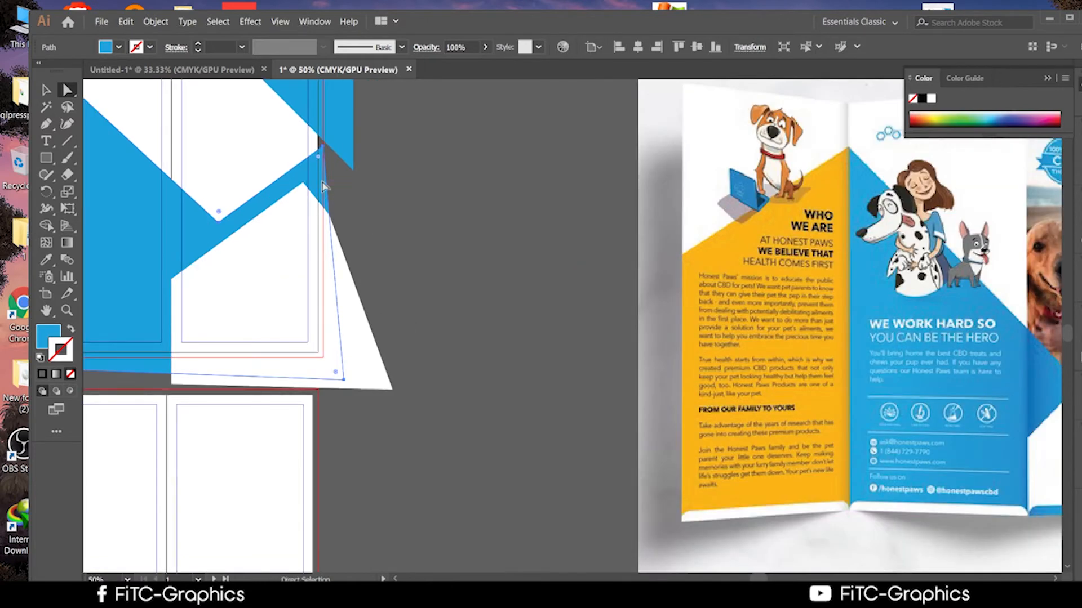
click(303, 183)
drag(490, 238, 526, 155)
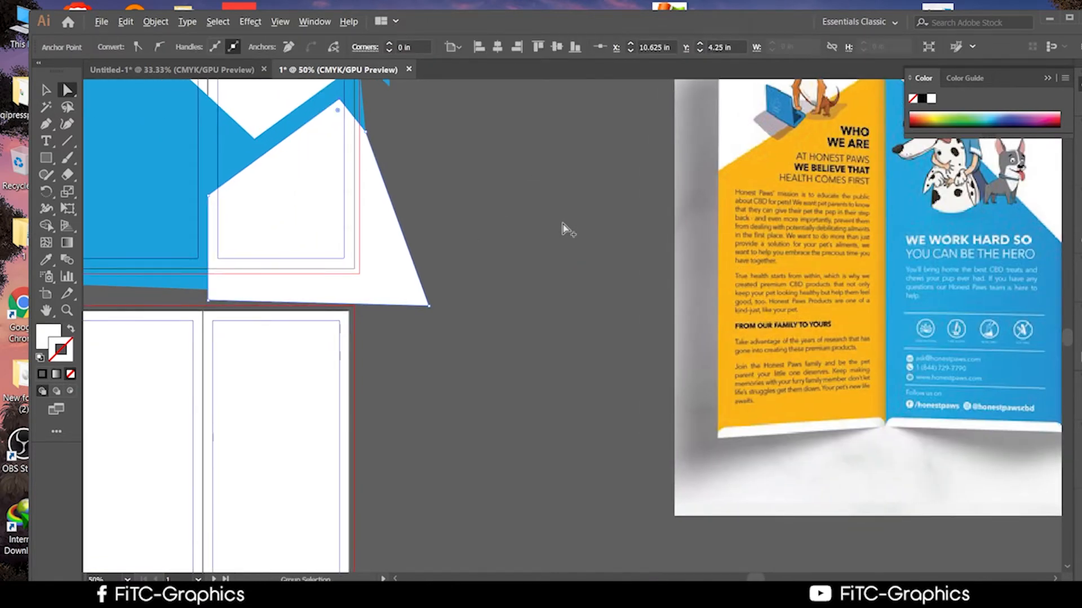
scroll(568, 230, down, 1)
scroll(558, 282, up, 3)
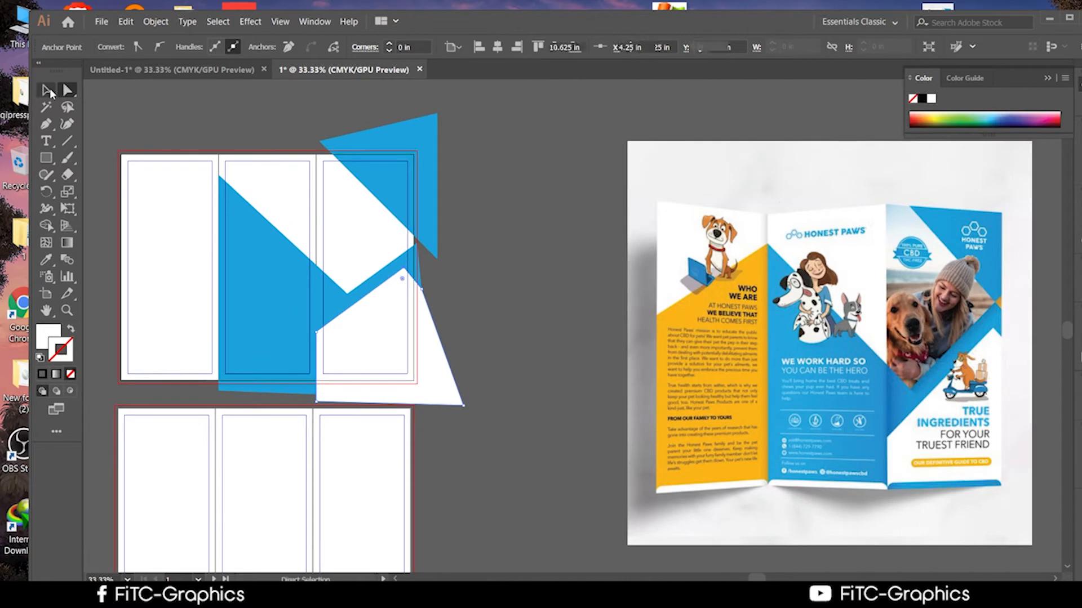
Select the right panel with its blue and white shapes and remove the blue triangle's overhang outside the page using Shape Builder
click(48, 91)
shift+click(346, 143)
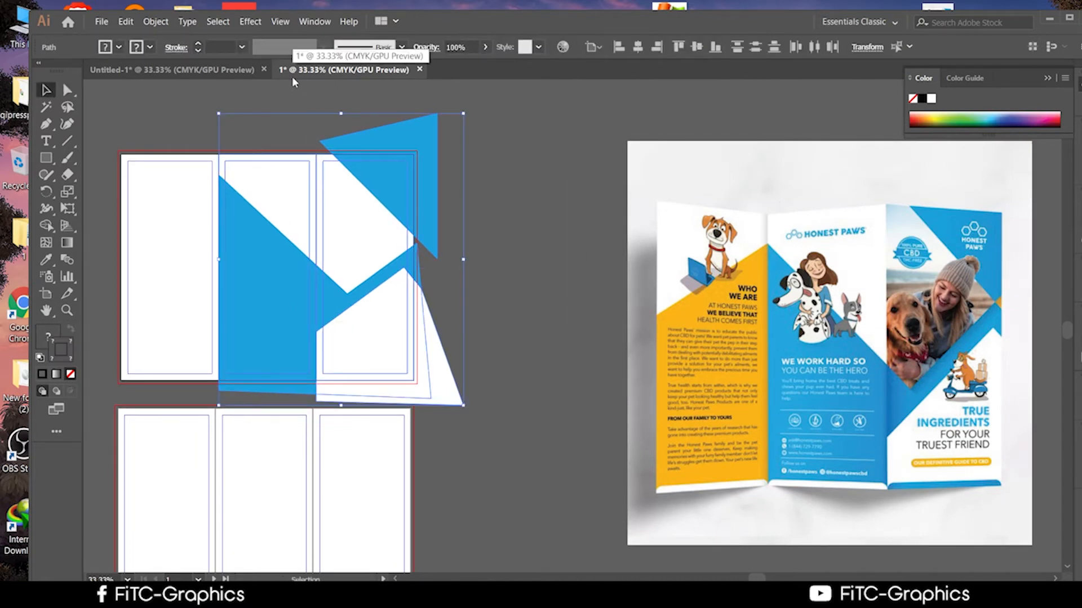
click(46, 225)
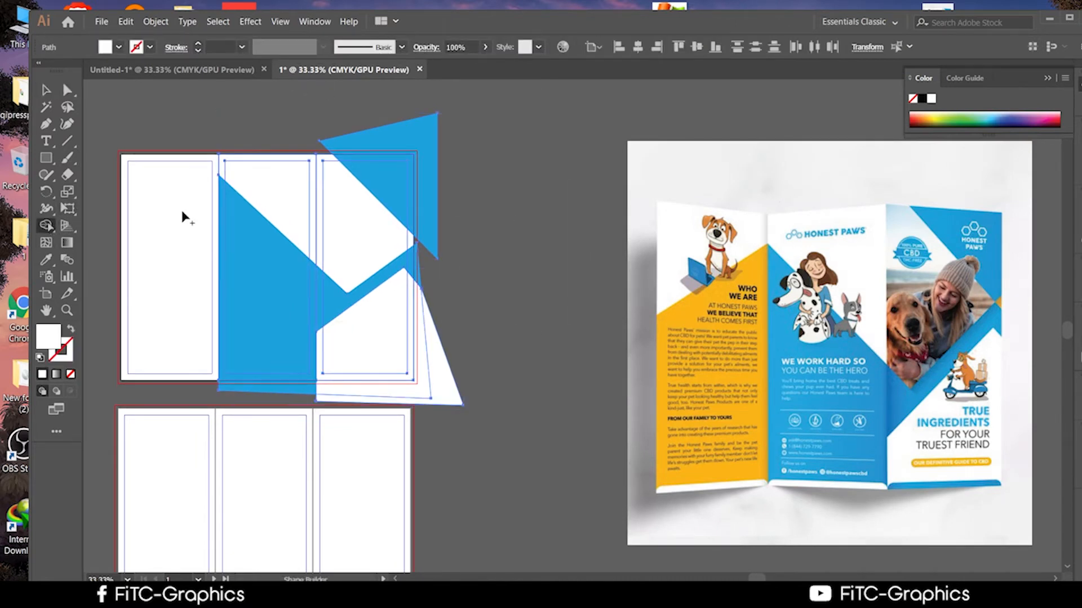
alt+click(432, 141)
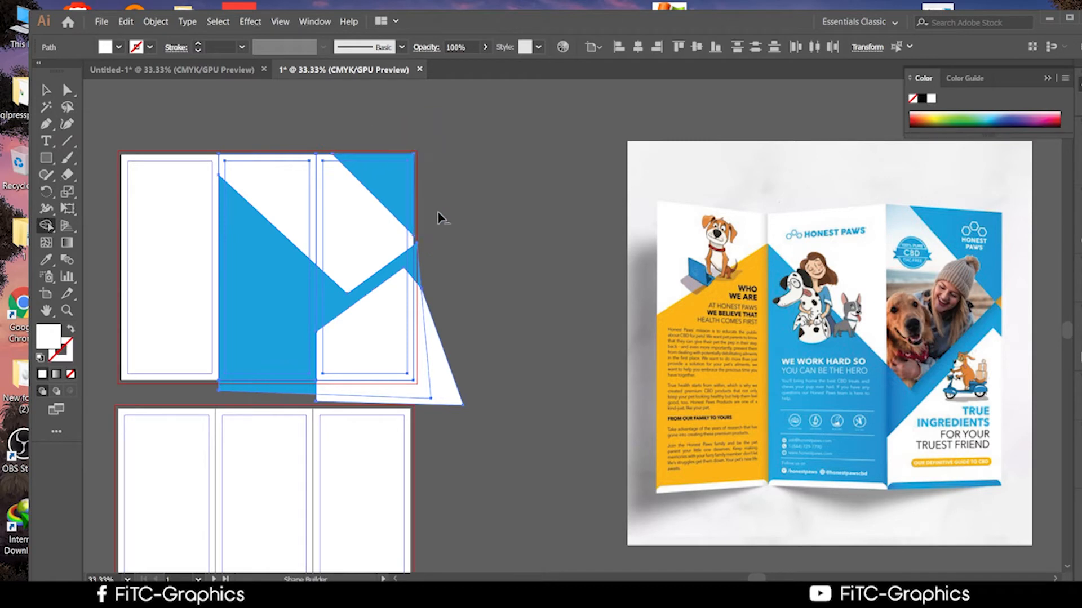
Try to remove the white shape's overhang past the page edge with Shape Builder, and undo both removals
alt+click(441, 350)
alt+click(427, 366)
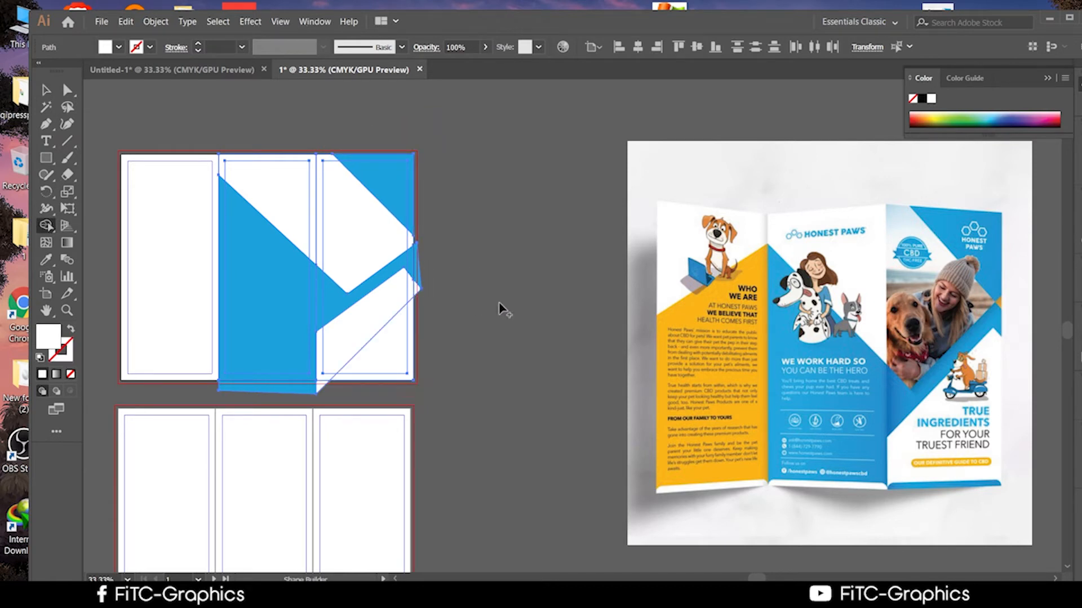
key(ctrl+z)
key(ctrl+z)
Examine the white shape's slanted base where it extends past the bleed line of the upper artboard
drag(509, 171, 474, 2)
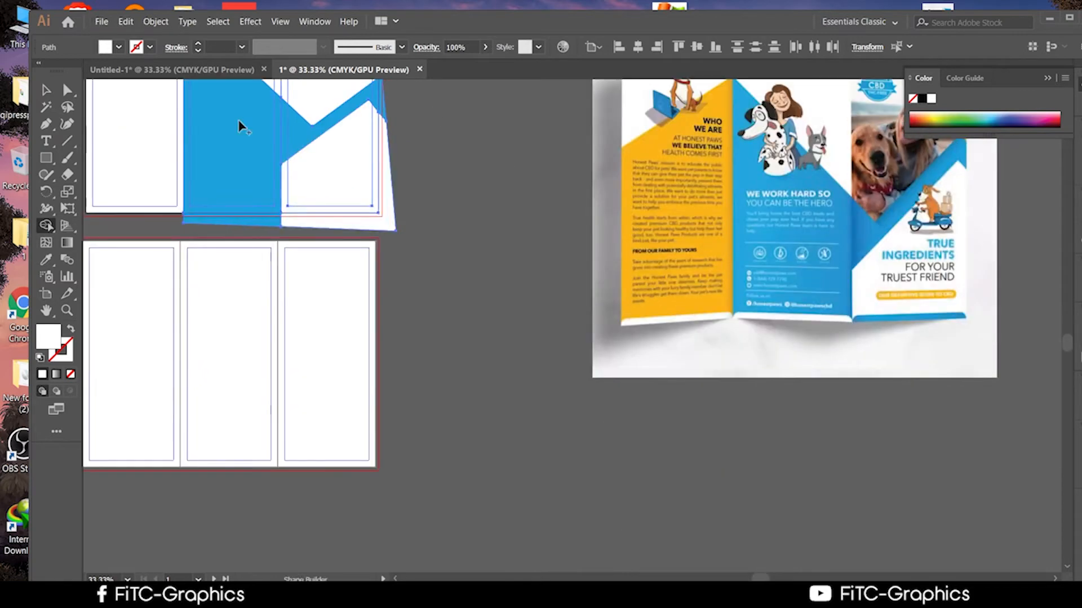
click(46, 90)
click(355, 249)
scroll(311, 199, up, 3)
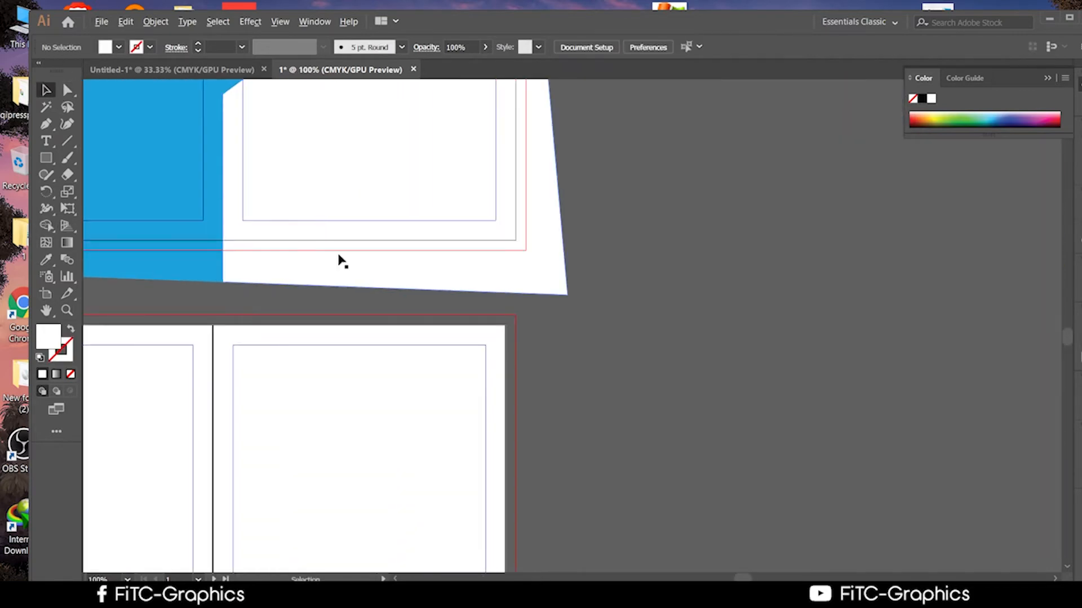
click(304, 291)
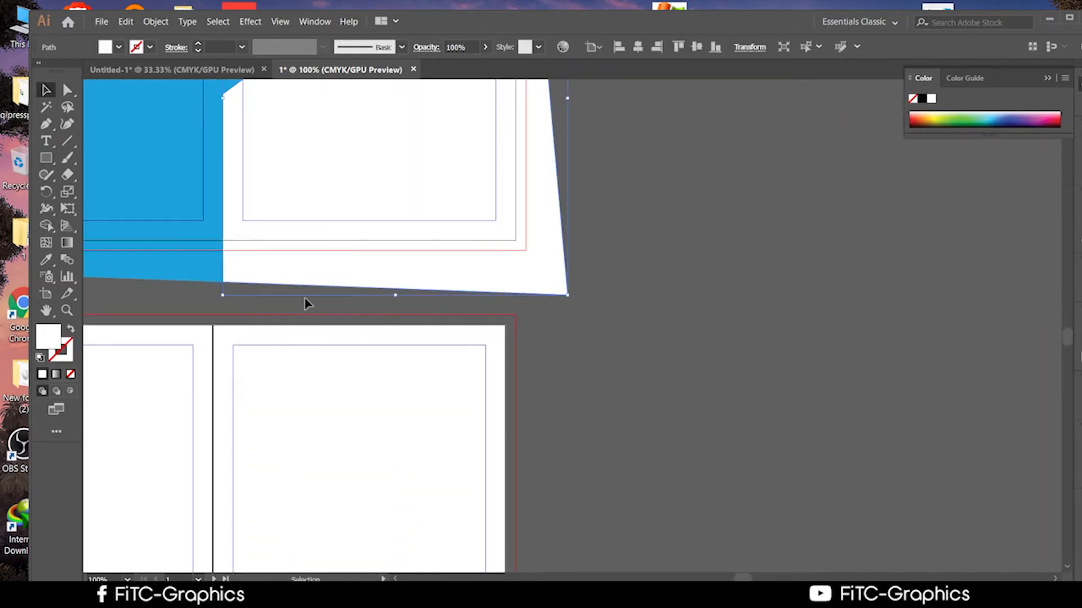
scroll(285, 300, up, 4)
scroll(306, 305, down, 2)
drag(347, 304, 518, 314)
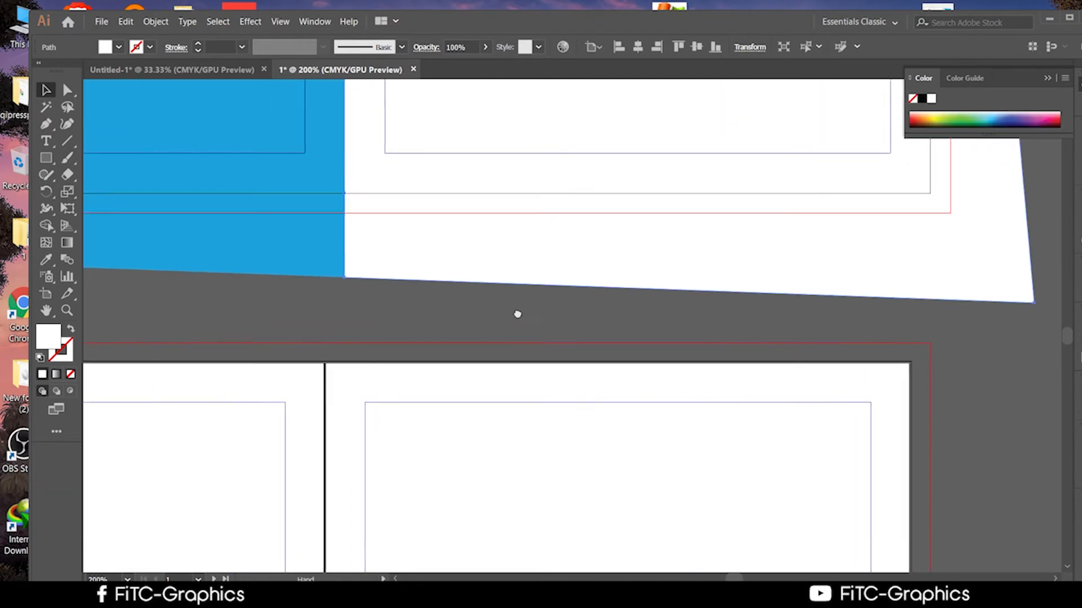
scroll(517, 314, down, 3)
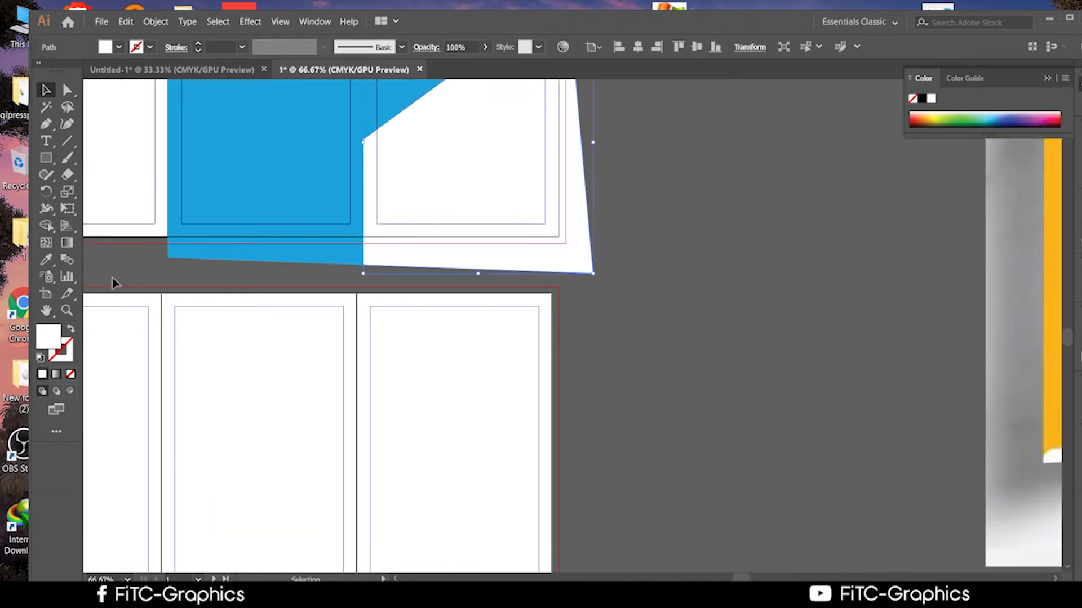
Draw a white-filled path of four anchors with the Pen tool on the empty canvas beside the artboards, and select it
click(47, 124)
click(788, 185)
click(691, 307)
click(795, 400)
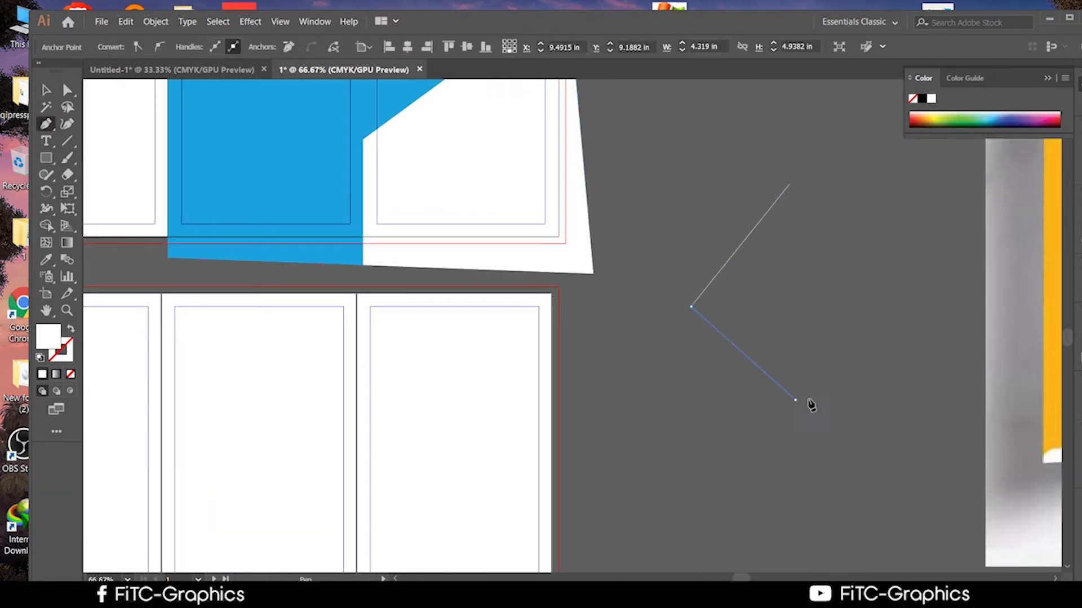
drag(845, 254, 852, 264)
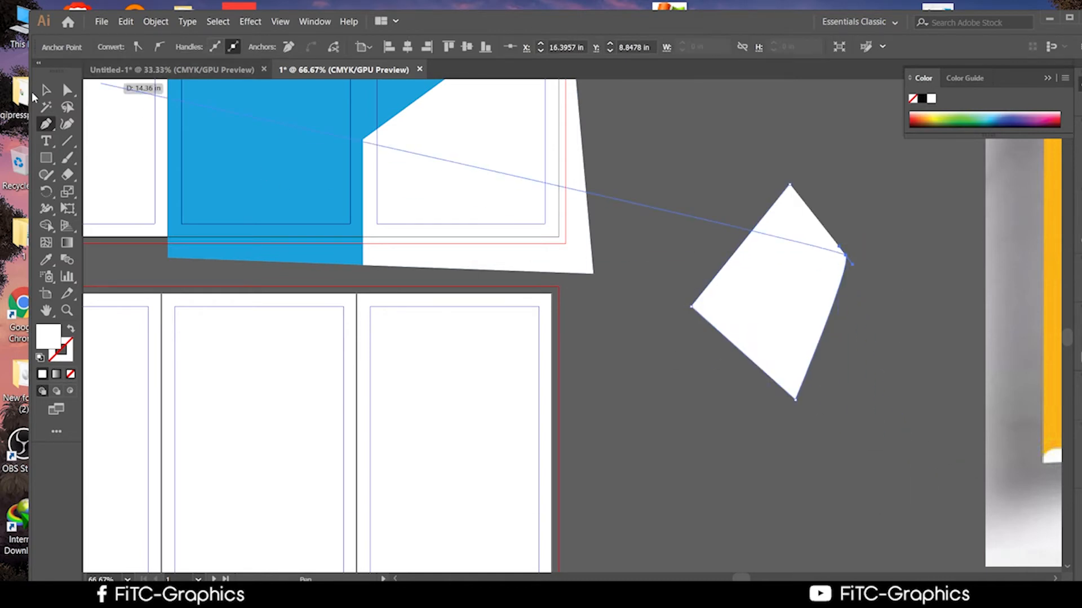
click(47, 90)
click(811, 417)
click(783, 268)
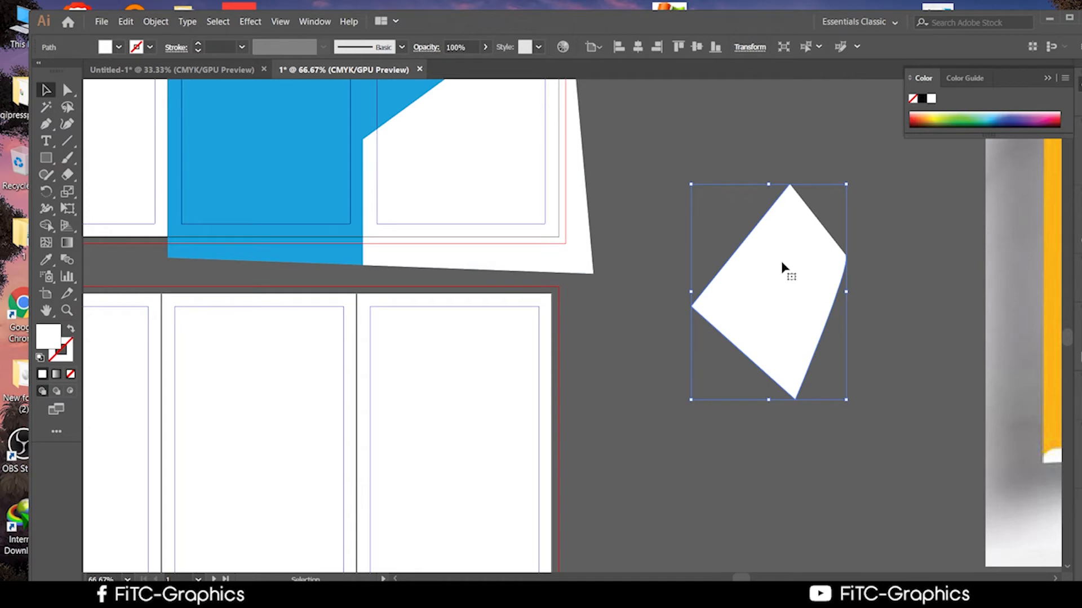
Close the four-anchor path from its right anchor to its top anchor, and move the shape farther up and right from the artboards
key(ctrl)
key(p)
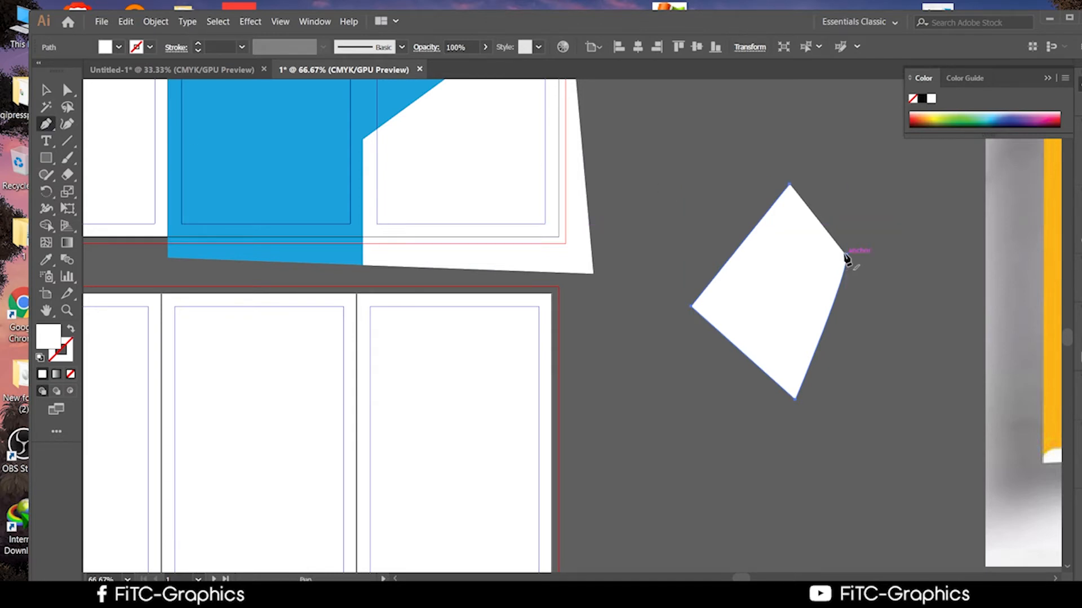
drag(845, 257, 872, 246)
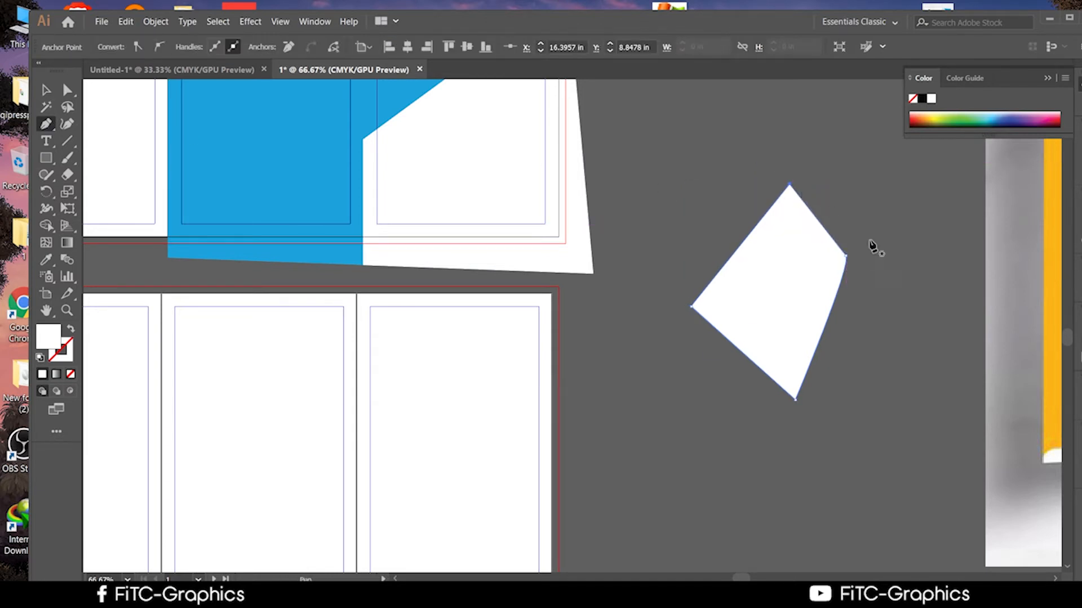
scroll(939, 343, up, 1)
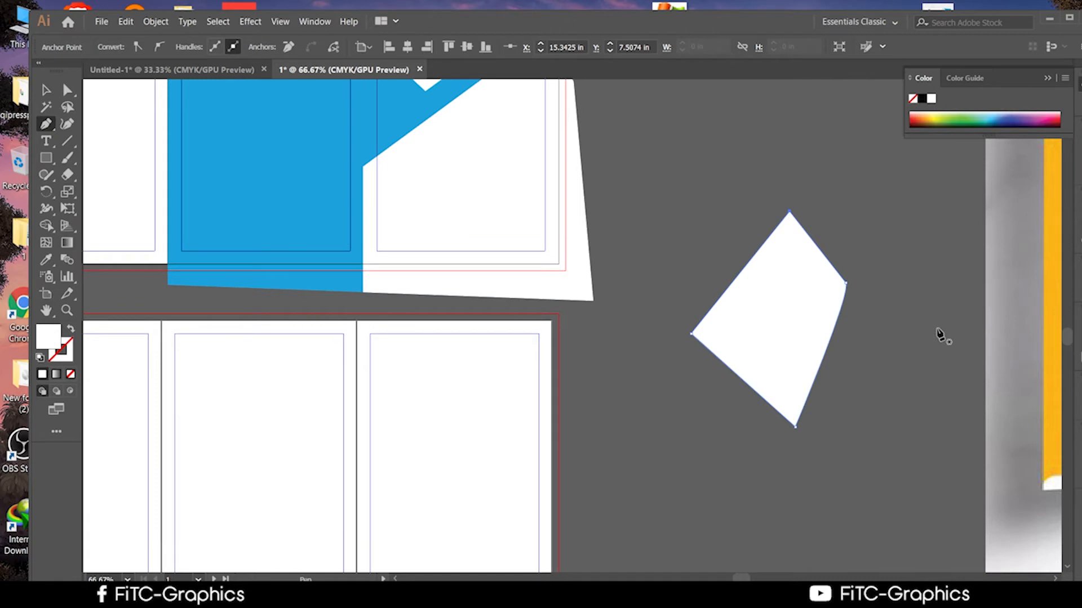
click(46, 90)
drag(796, 303, 850, 246)
click(812, 358)
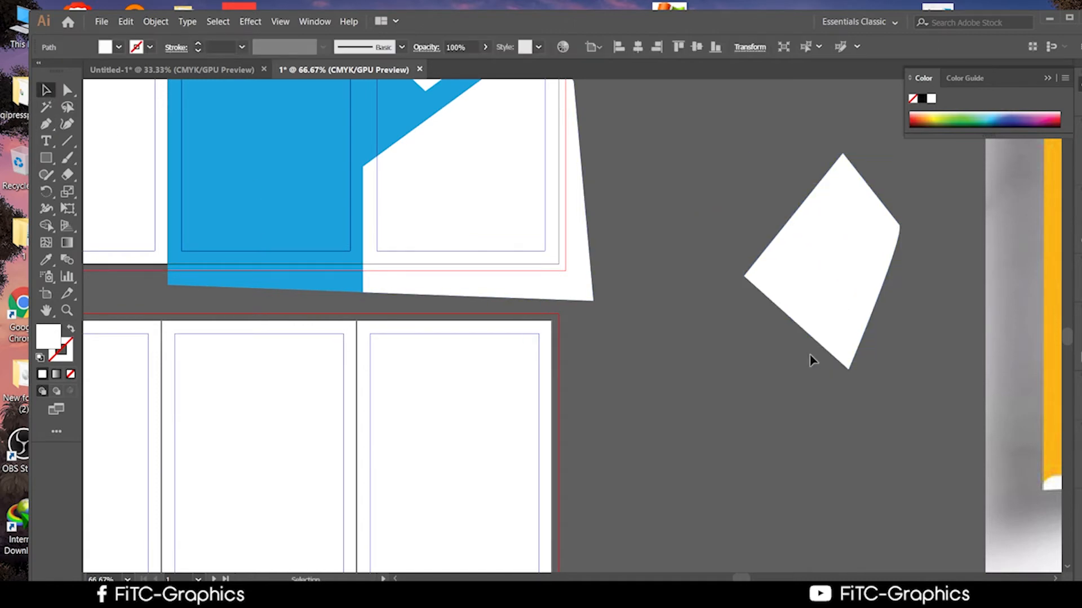
key(space)
drag(623, 339, 480, 331)
click(586, 356)
scroll(481, 333, up, 4)
scroll(510, 373, down, 3)
key(space)
key(ctrl+shift+a)
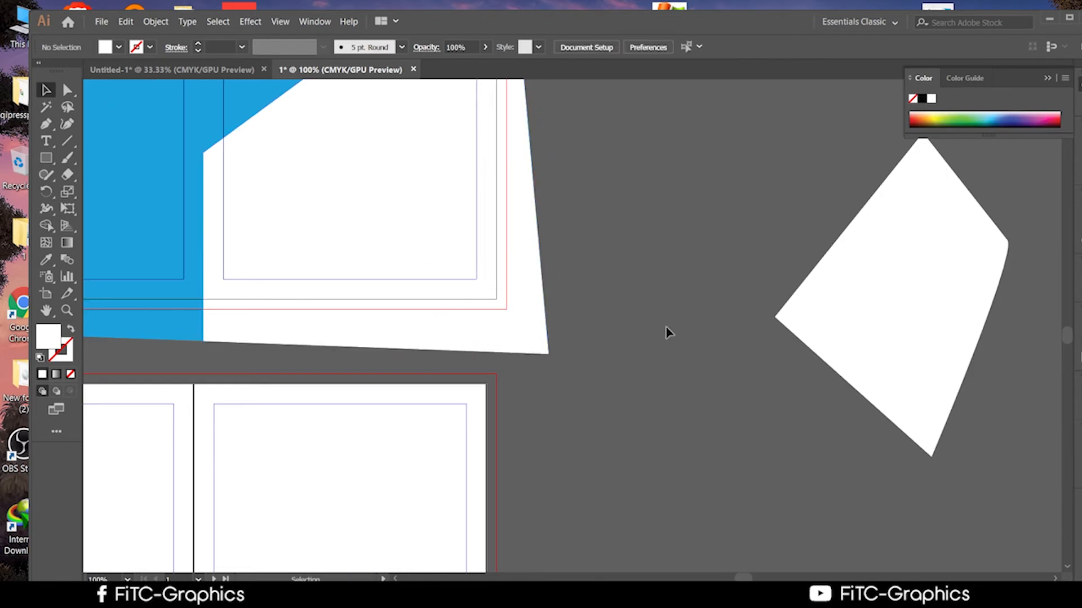
key(space)
scroll(752, 434, down, 1)
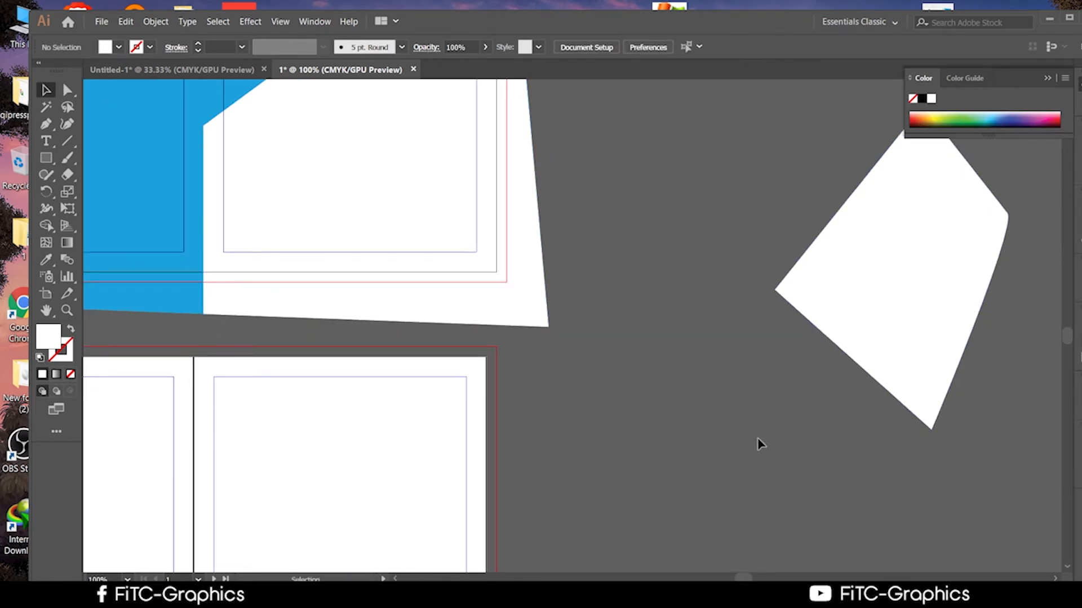
Inspect the outlines of the right panel's white shape, the spare four-sided shape and the upper artboard's panels
click(538, 316)
key(space)
drag(640, 336, 810, 429)
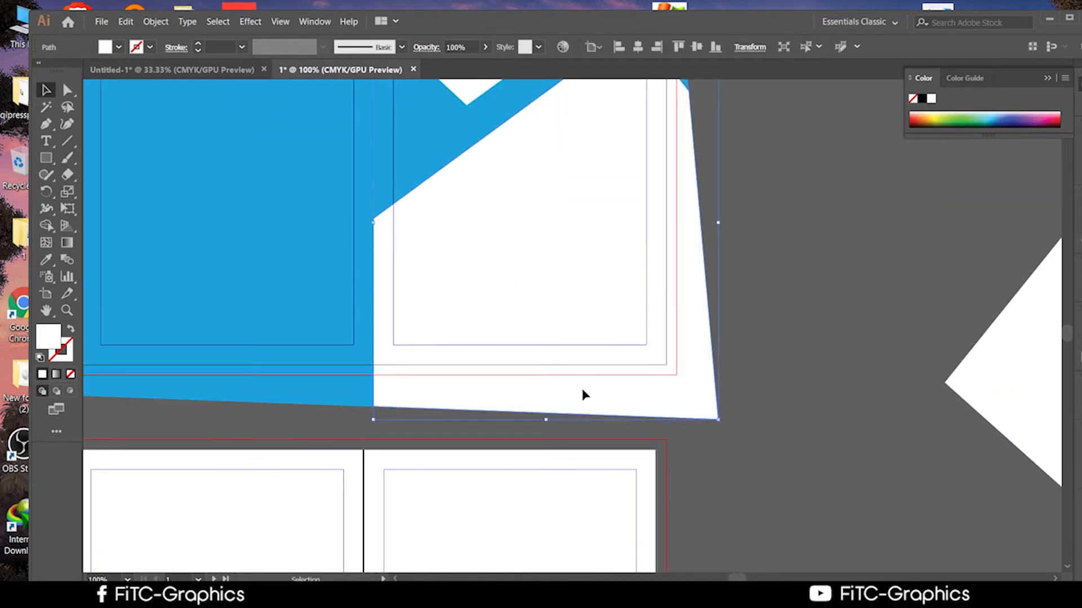
scroll(584, 393, down, 3)
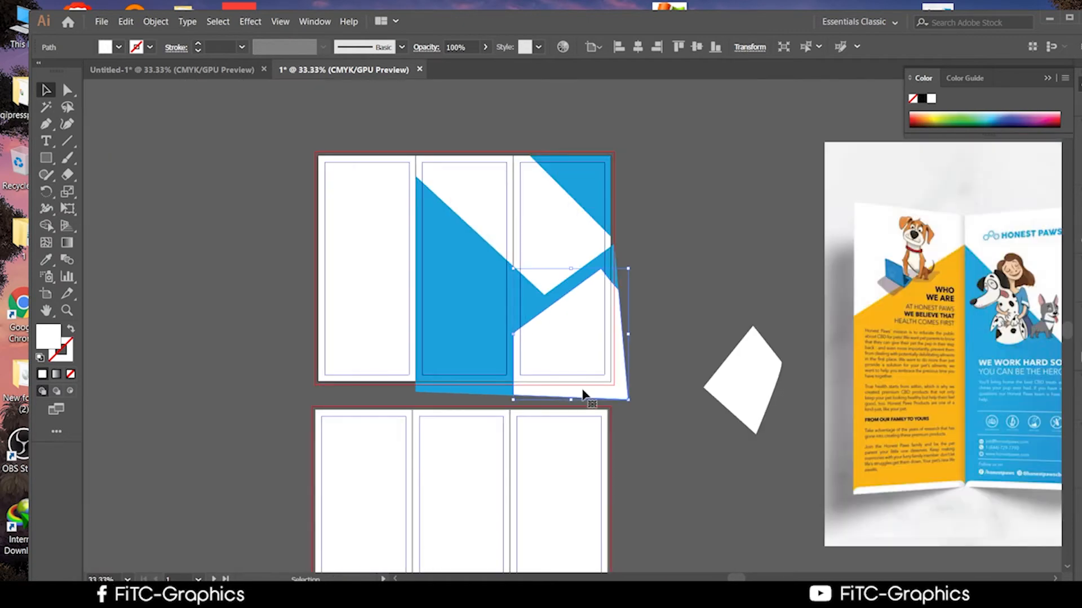
shift+click(546, 225)
click(732, 383)
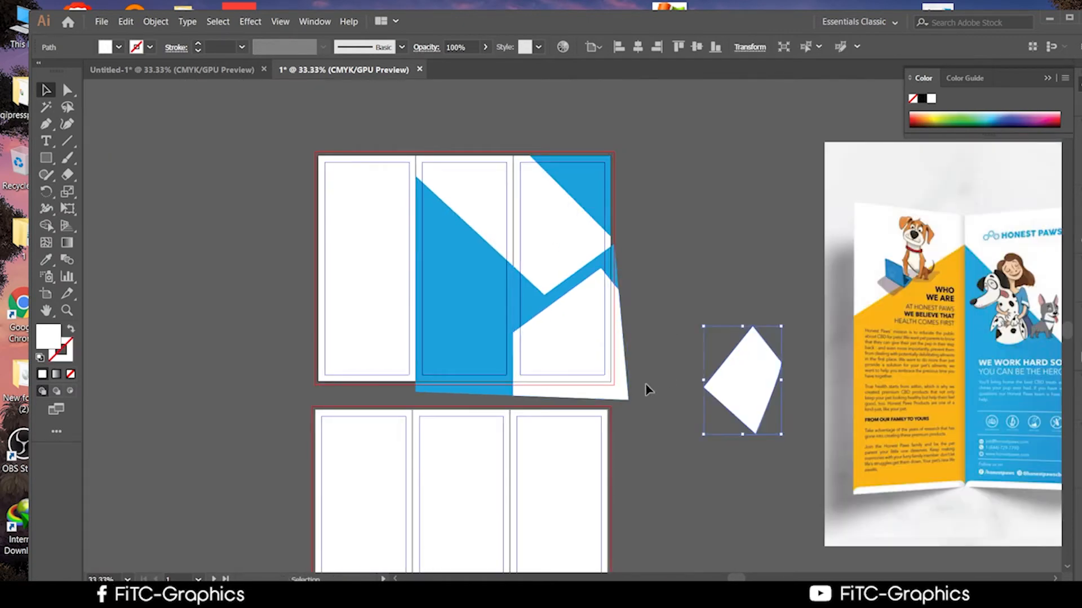
click(616, 397)
click(363, 308)
click(234, 156)
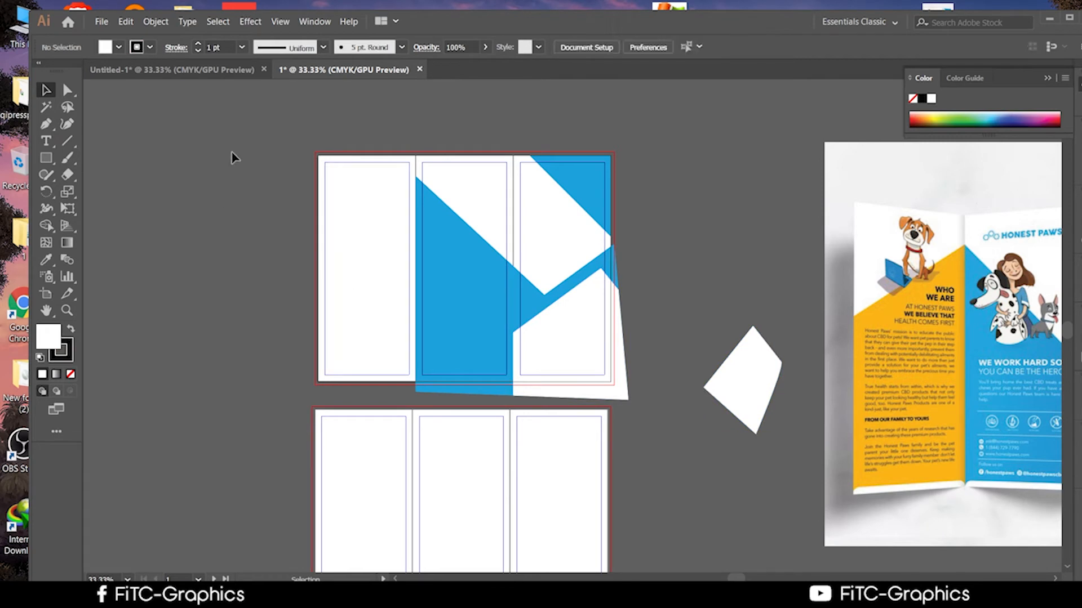
click(343, 285)
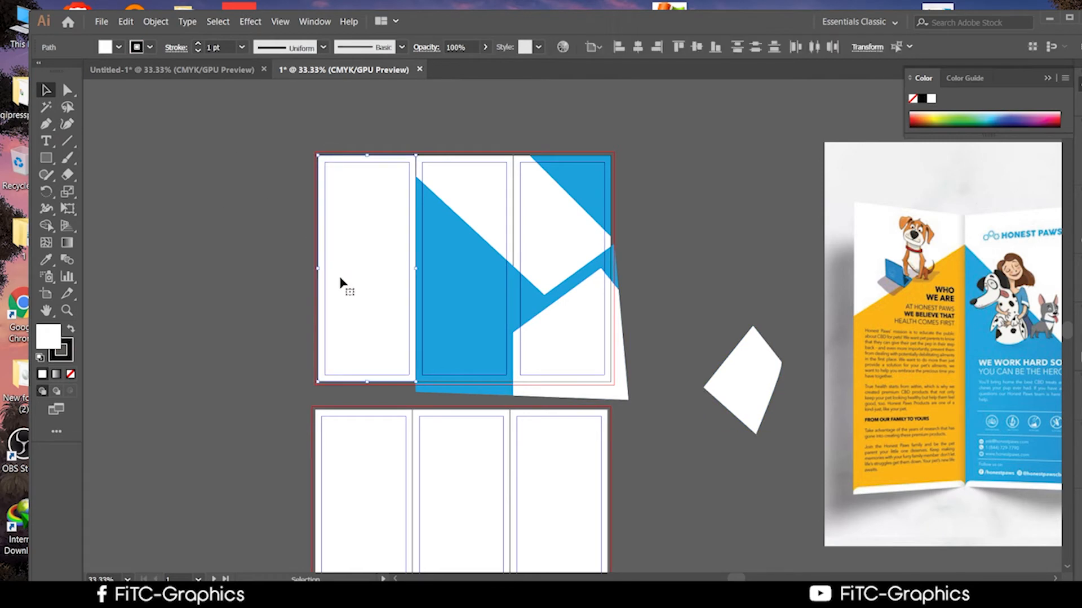
click(474, 171)
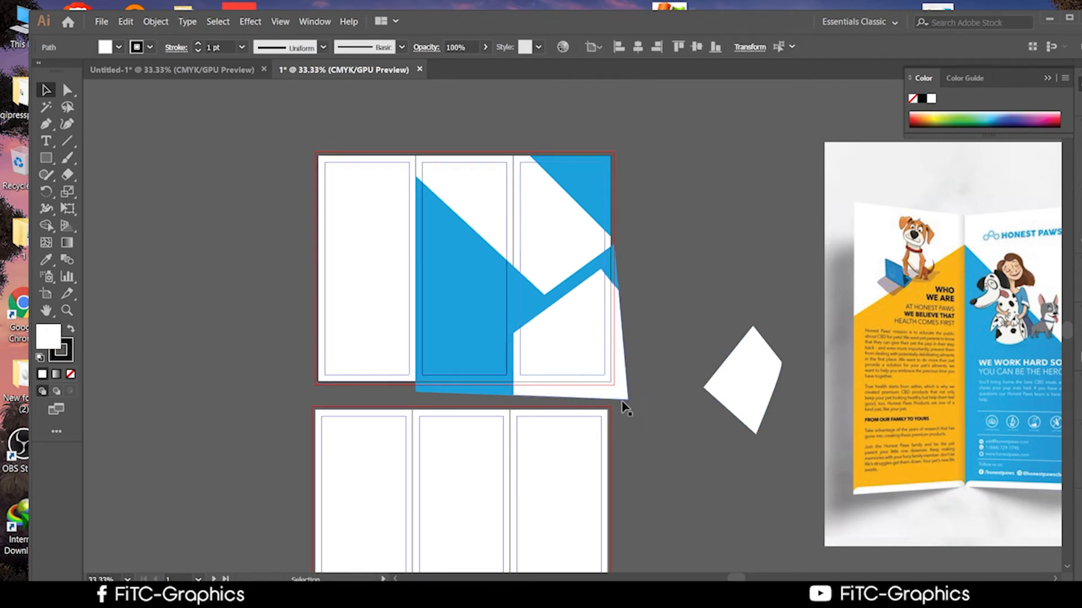
click(651, 413)
click(597, 353)
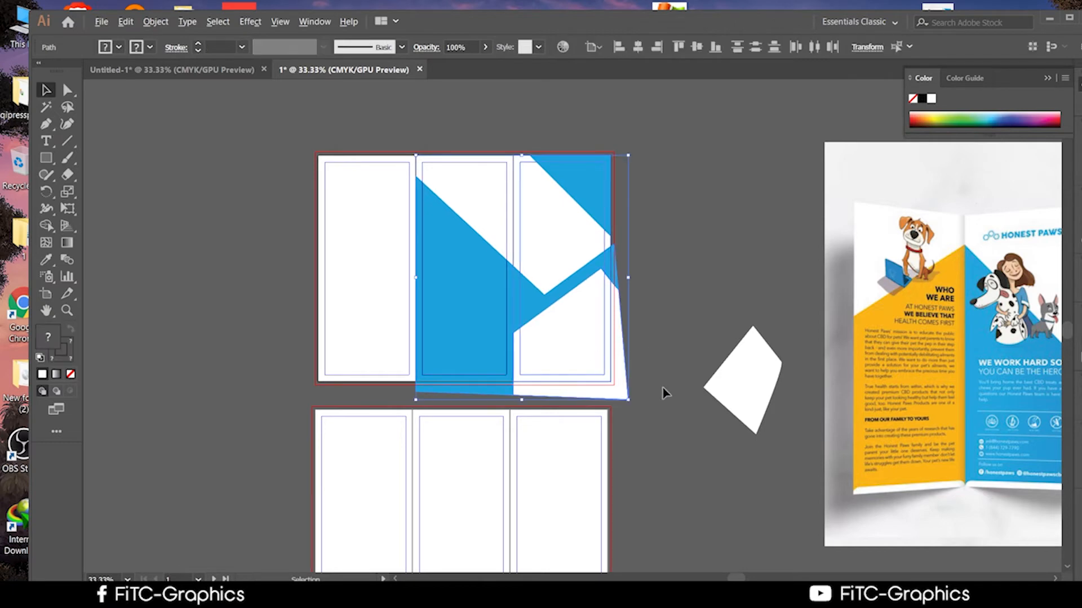
scroll(662, 388, up, 2)
drag(672, 321, 775, 371)
click(729, 225)
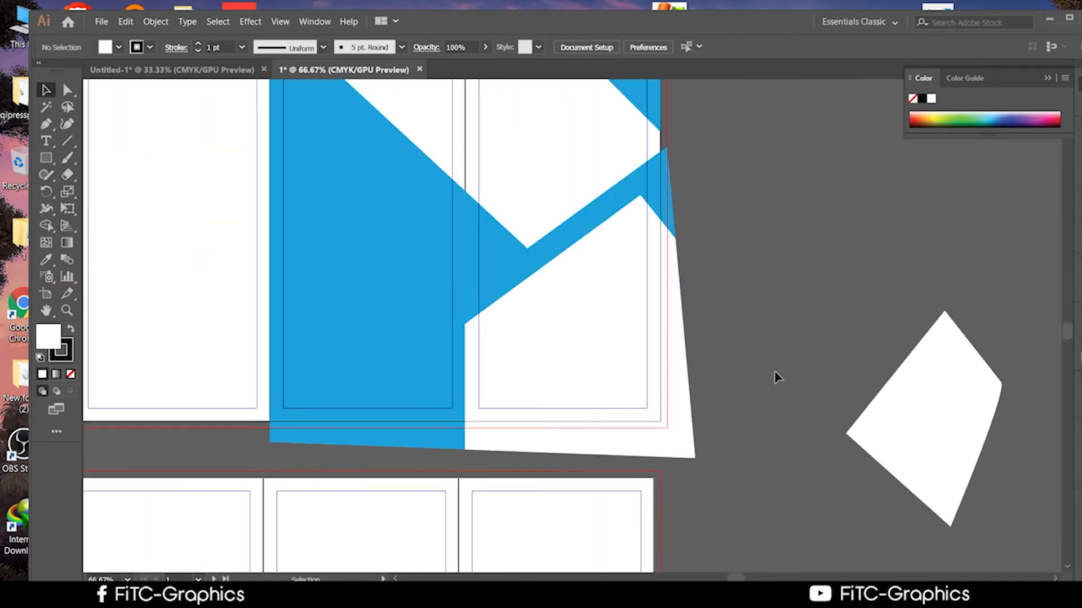
Select the right panel with its white shape and blue band, remove their overhangs past the panel with Shape Builder, and deselect
scroll(776, 371, up, 1)
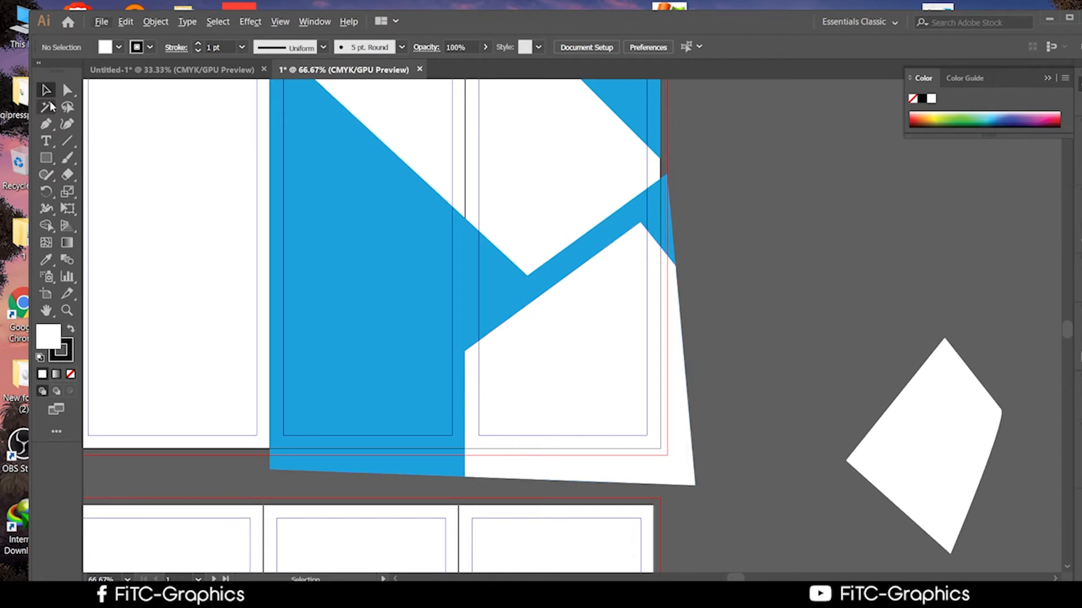
key(shift+m)
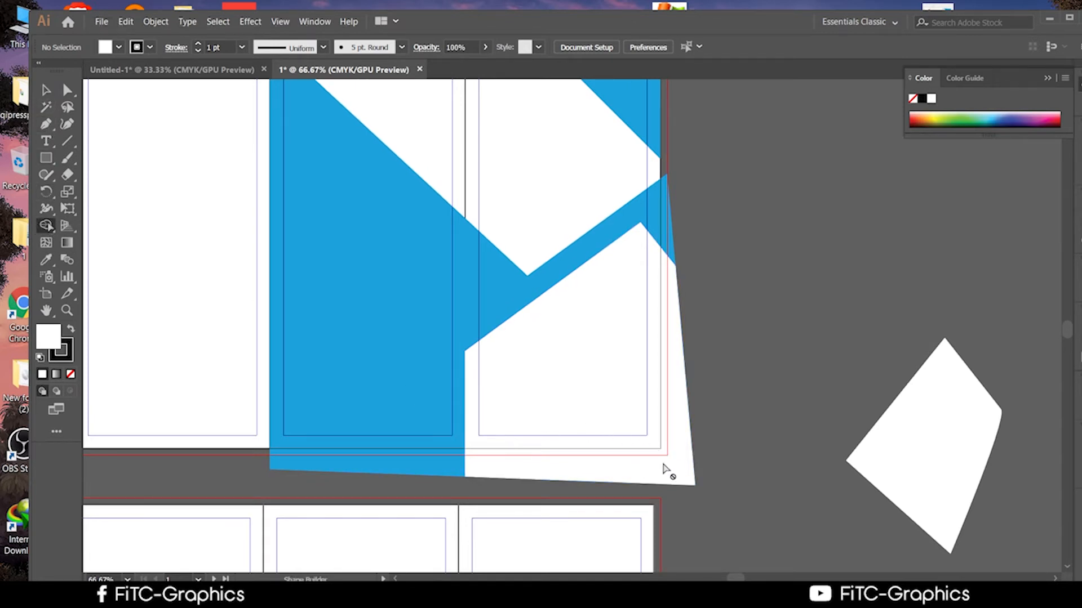
click(46, 90)
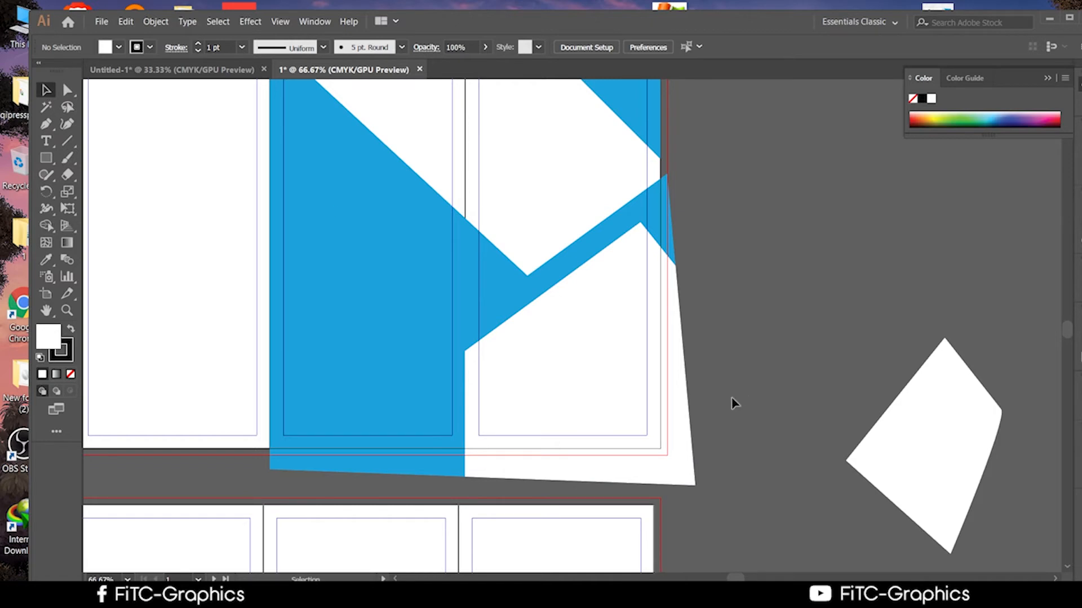
drag(622, 361, 621, 357)
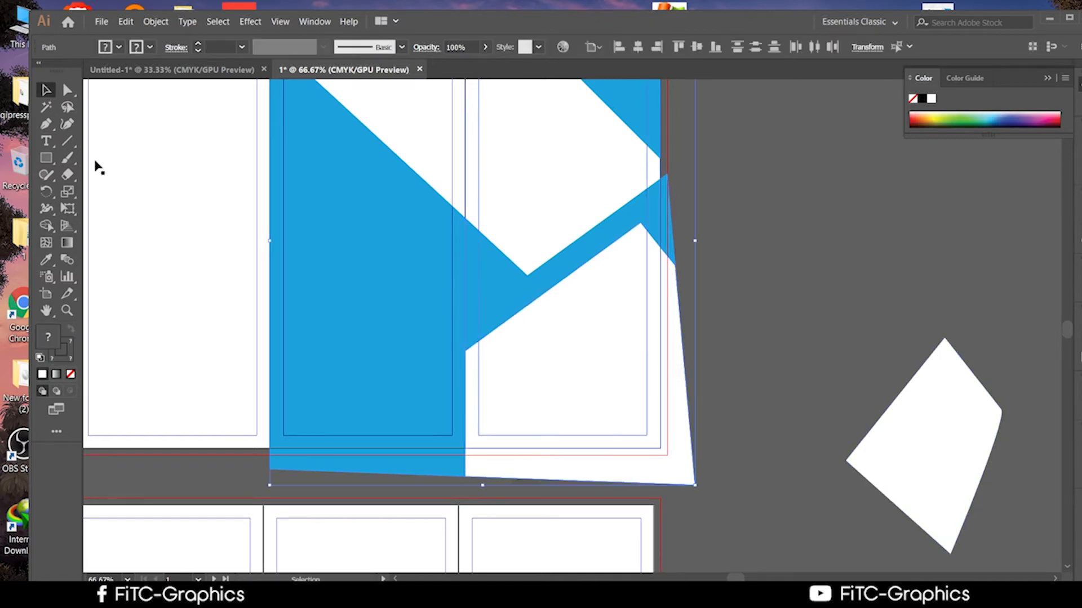
click(46, 225)
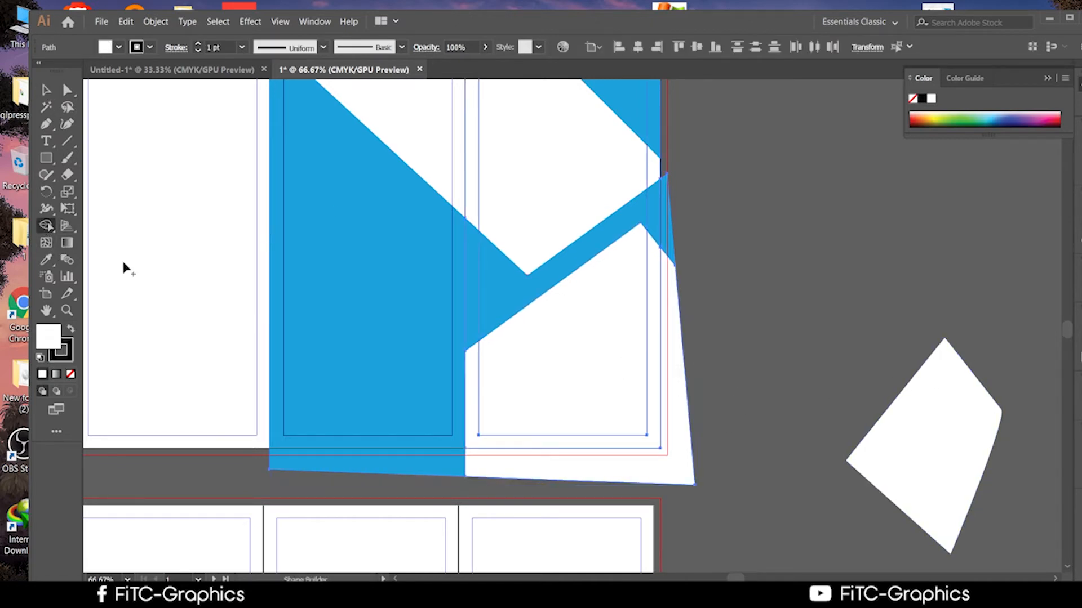
alt+click(652, 480)
alt+click(668, 248)
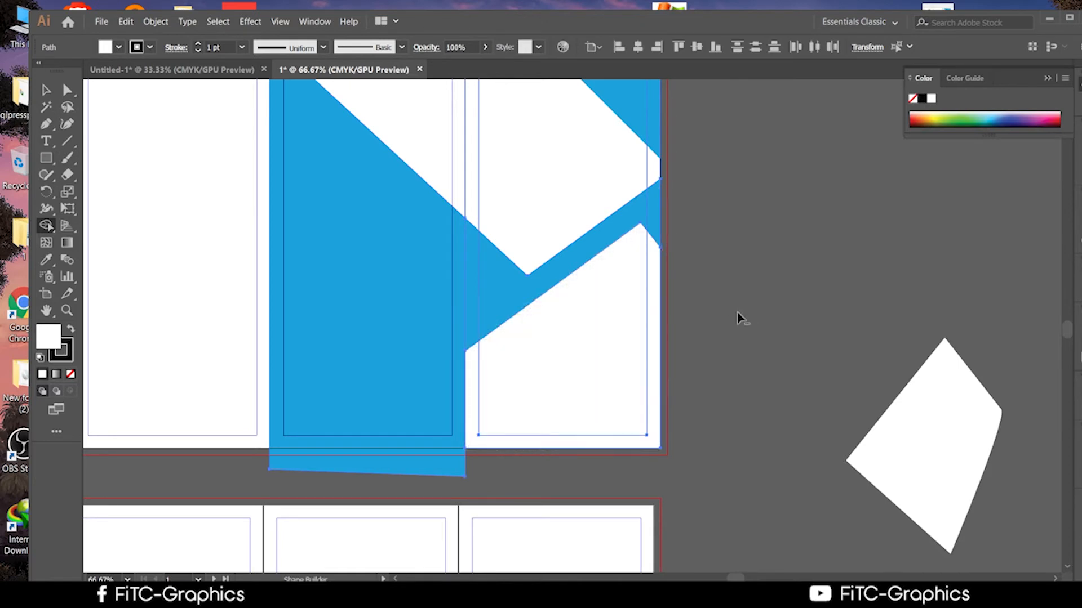
scroll(762, 320, up, 2)
click(46, 90)
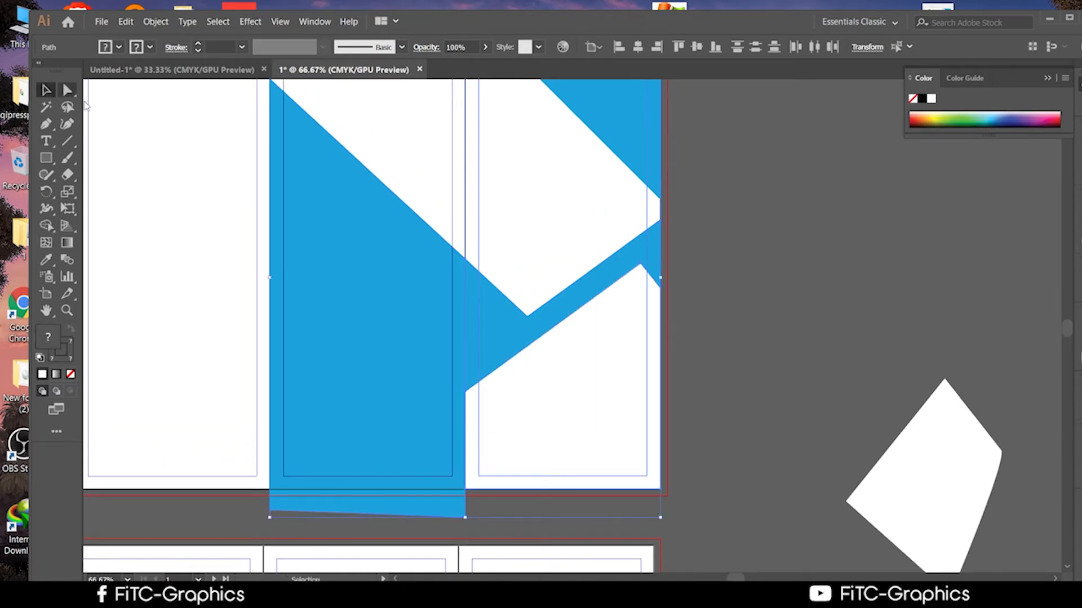
click(803, 307)
scroll(804, 307, down, 2)
drag(823, 314, 704, 249)
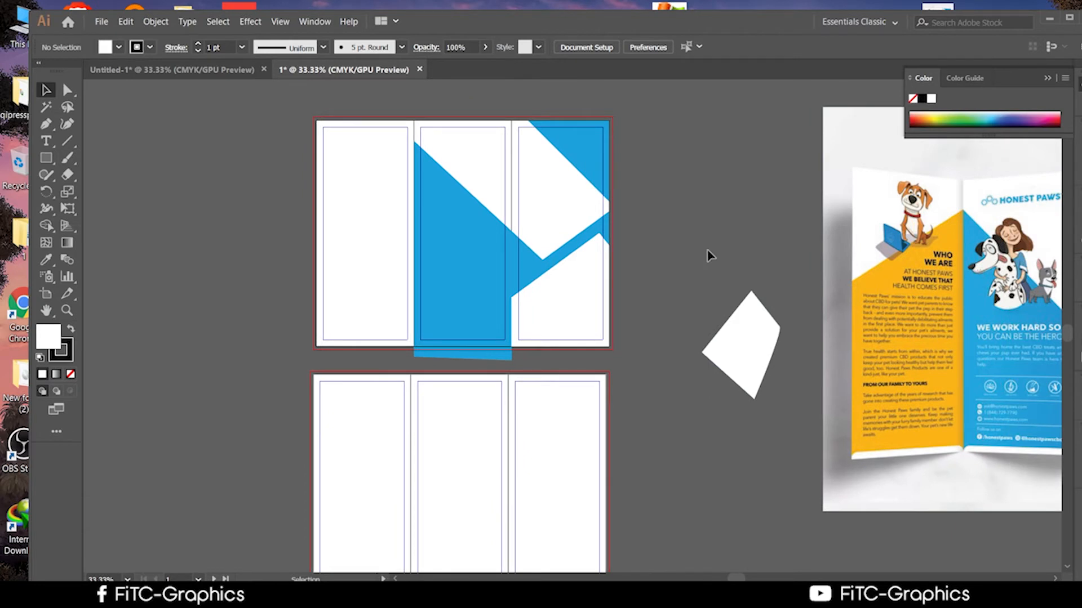
drag(693, 248, 758, 244)
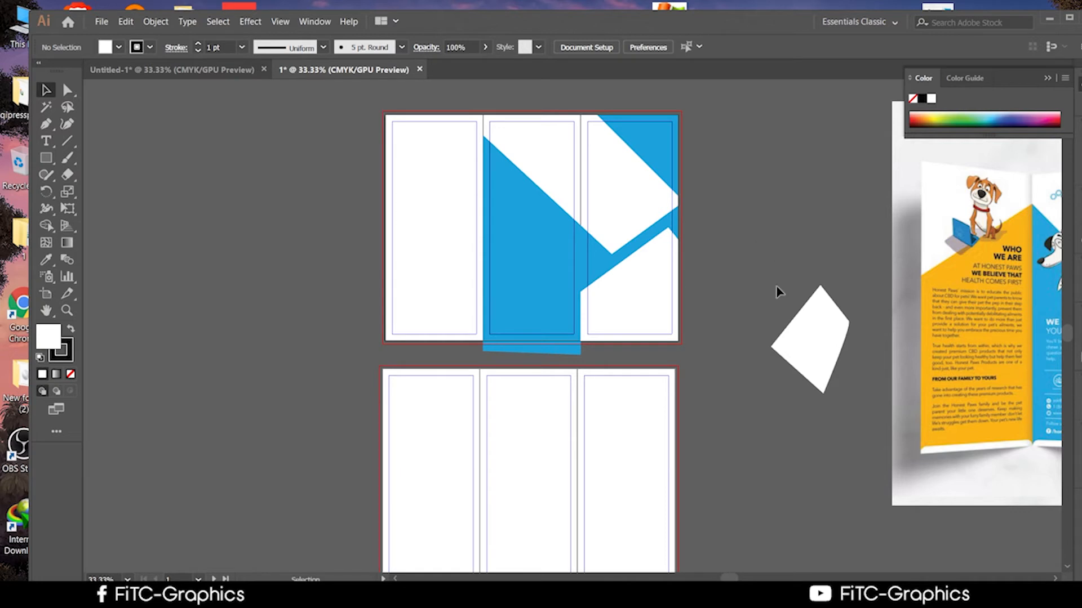
Select the upper artboard's middle and right panel shapes, and remove the blue overhang below the middle panel with Shape Builder
scroll(601, 357, up, 3)
scroll(601, 357, down, 2)
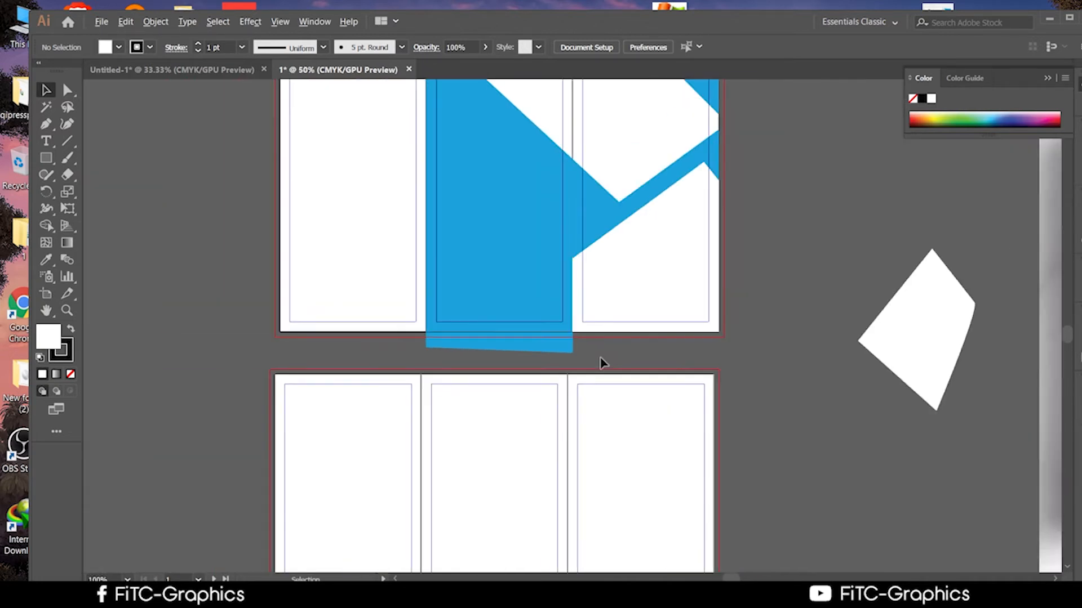
click(503, 320)
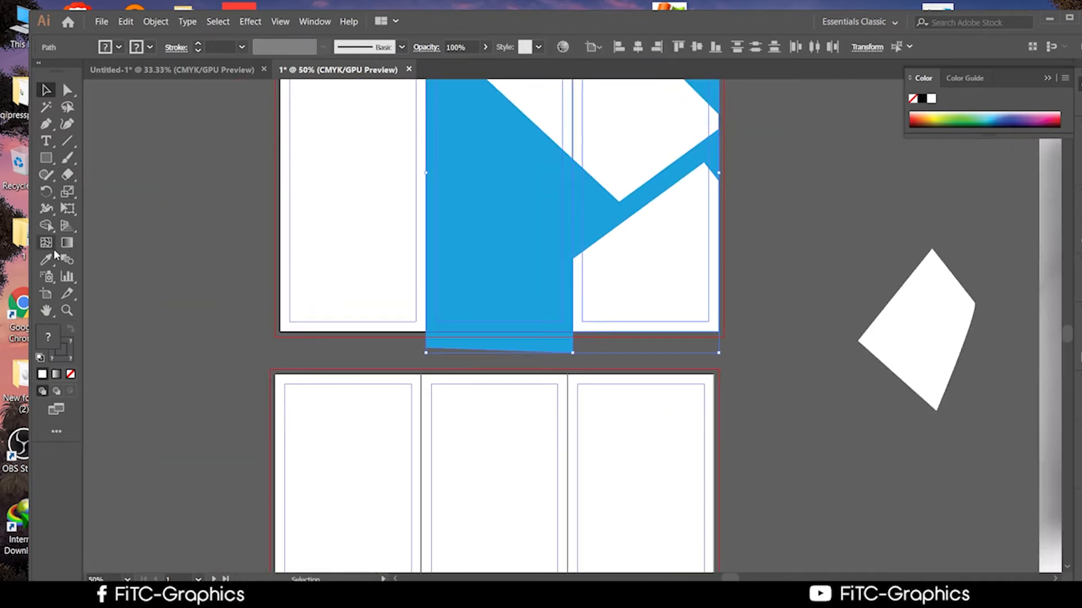
click(46, 226)
alt+click(466, 350)
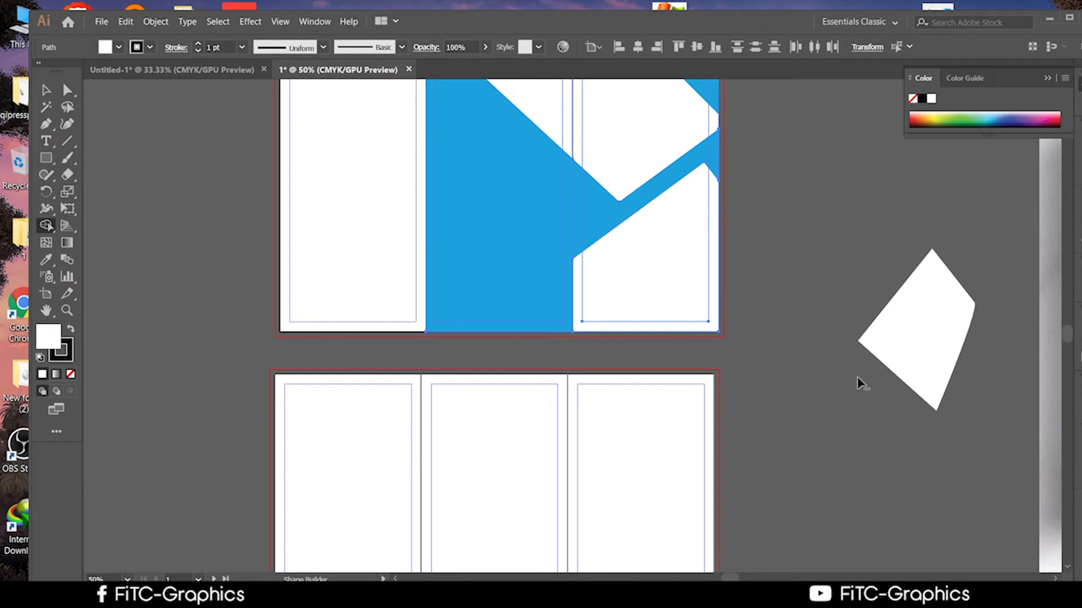
scroll(867, 373, down, 2)
drag(860, 299, 712, 301)
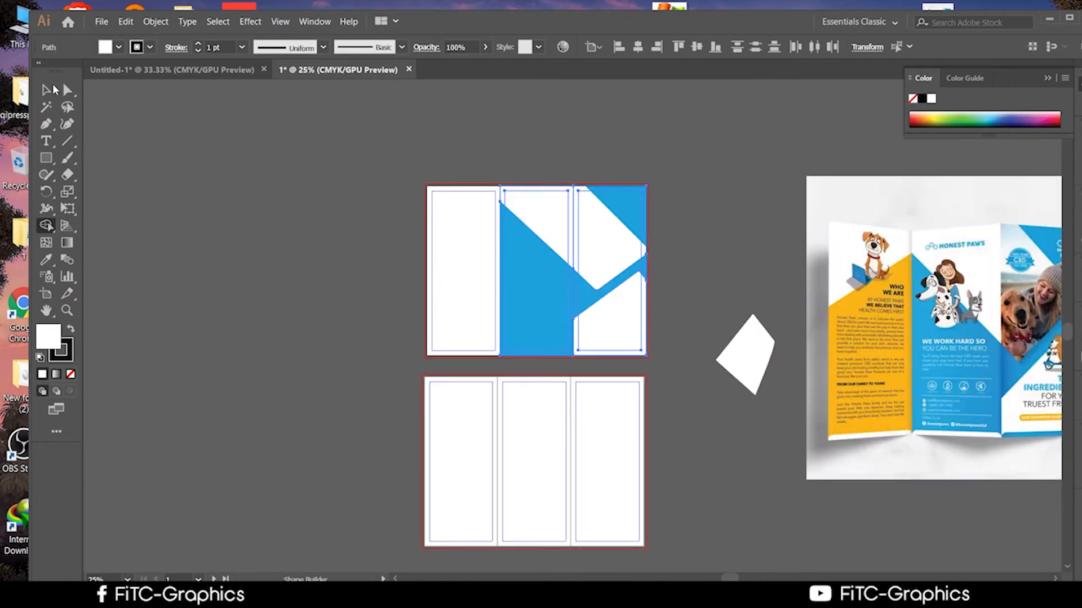
click(55, 91)
scroll(203, 171, up, 2)
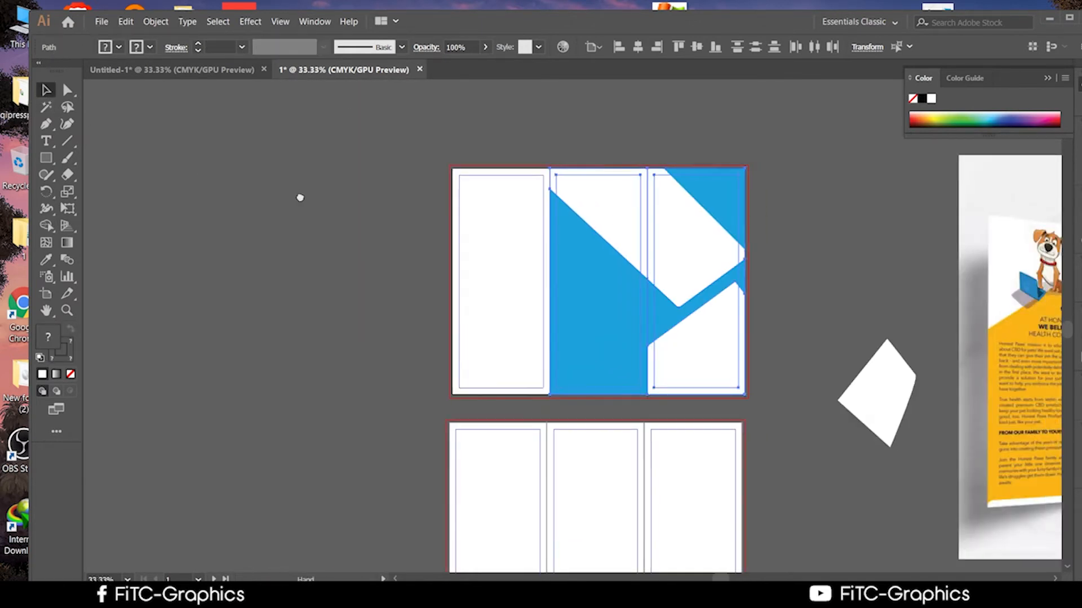
drag(300, 198, 249, 174)
drag(745, 168, 699, 226)
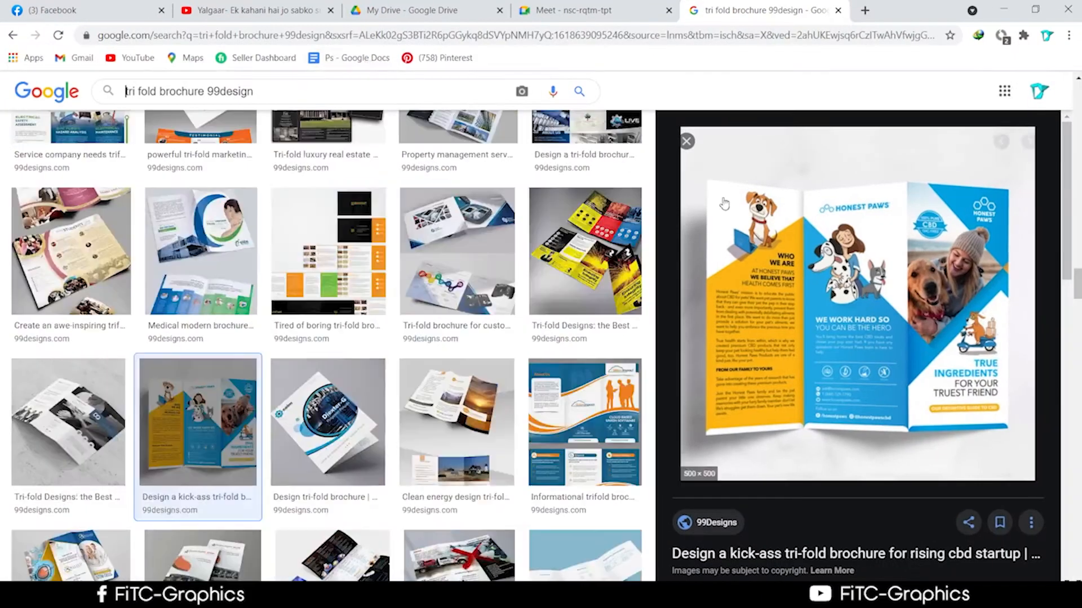
Check the computer's Wi-Fi connection, then return to Illustrator and deselect the panel shapes
click(437, 60)
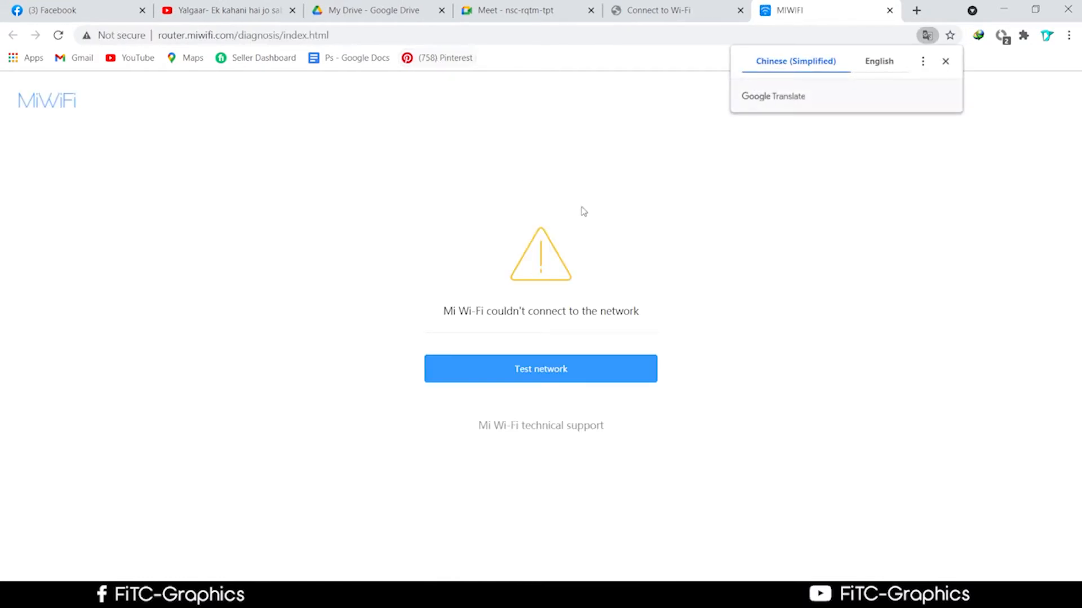
click(951, 595)
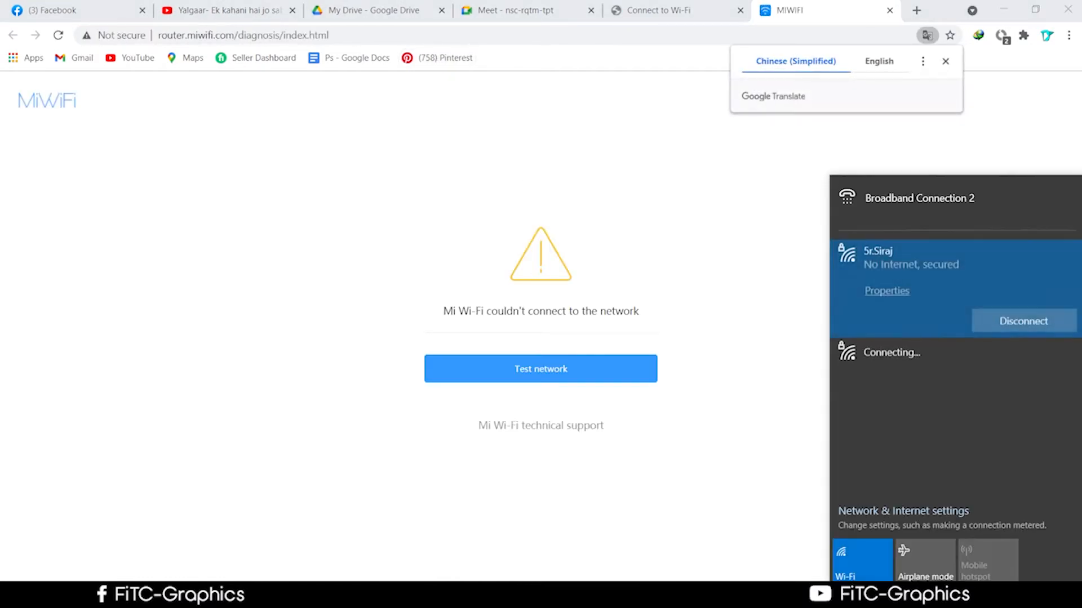
click(820, 246)
click(1000, 10)
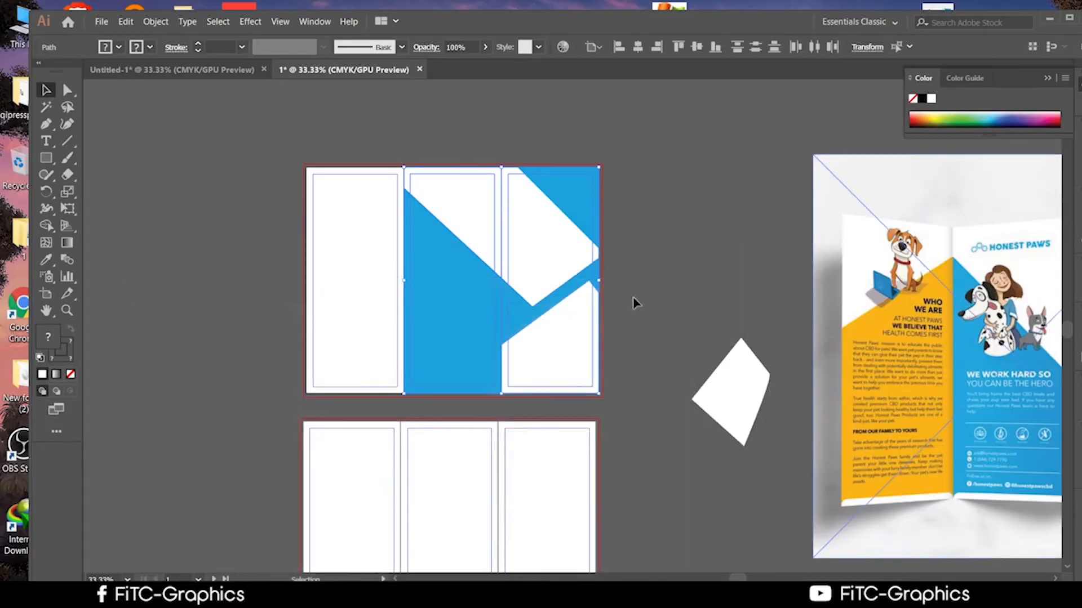
click(681, 310)
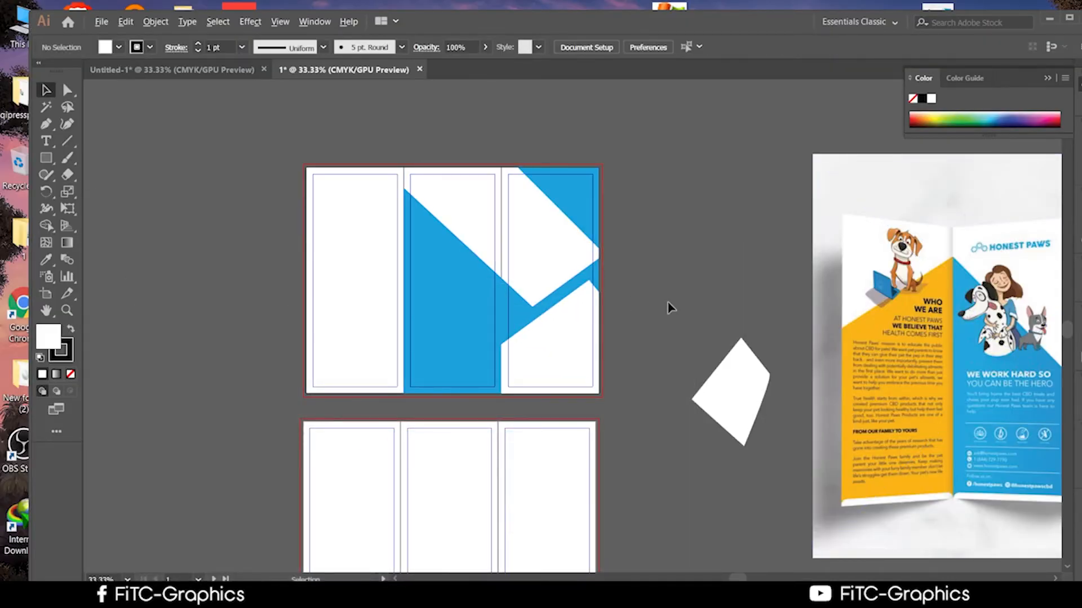
Draw a closed white four-sided path with the Pen tool over the left panel, meeting the blue shape's top corner and overhanging the outer edges
key(ctrl+plus)
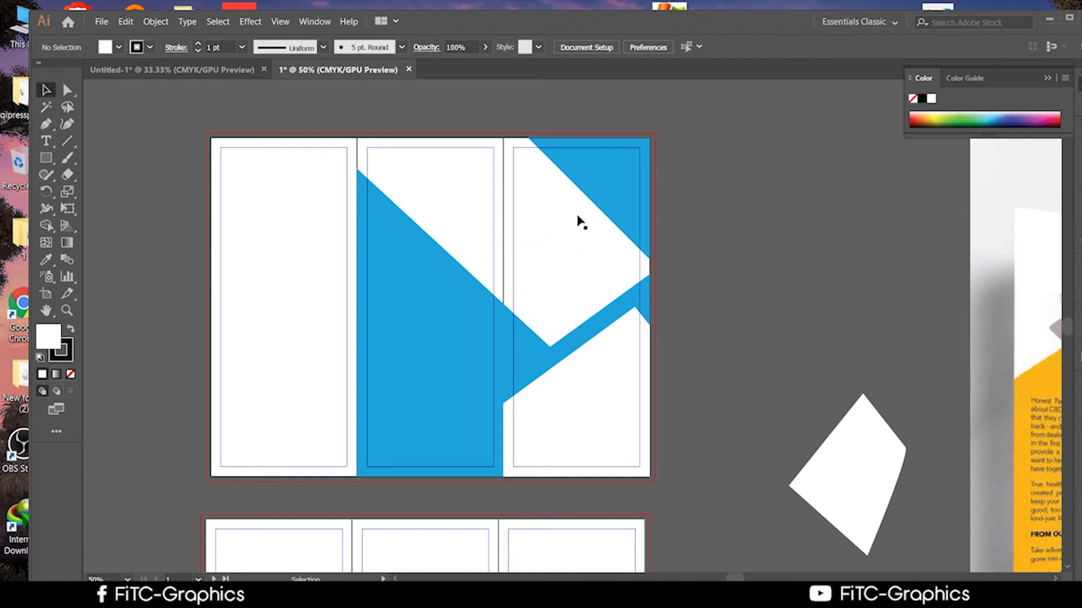
scroll(742, 311, up, 1)
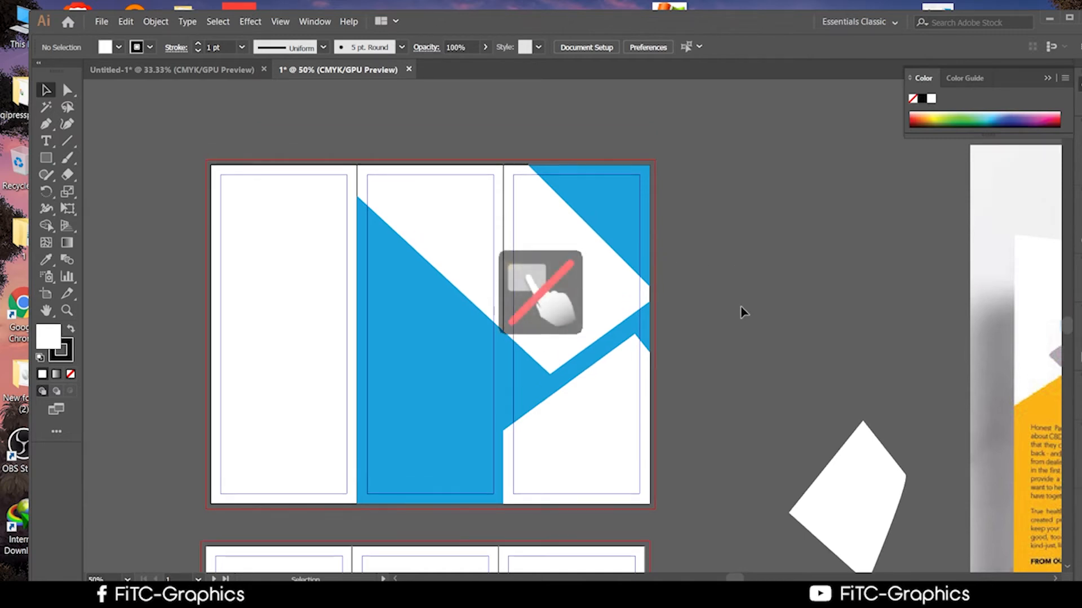
scroll(743, 304, down, 1)
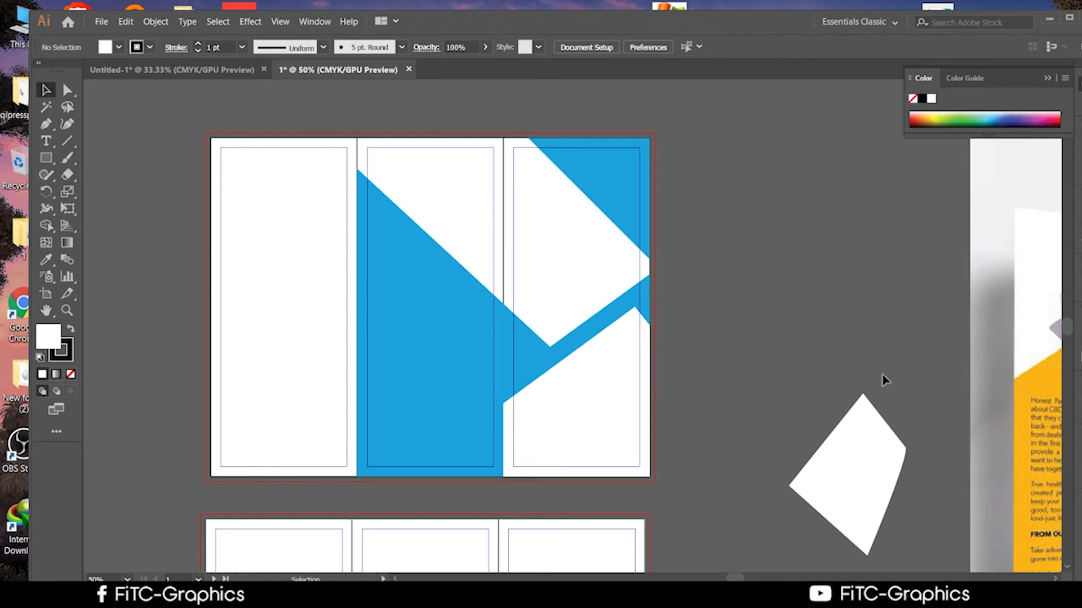
scroll(797, 412, down, 2)
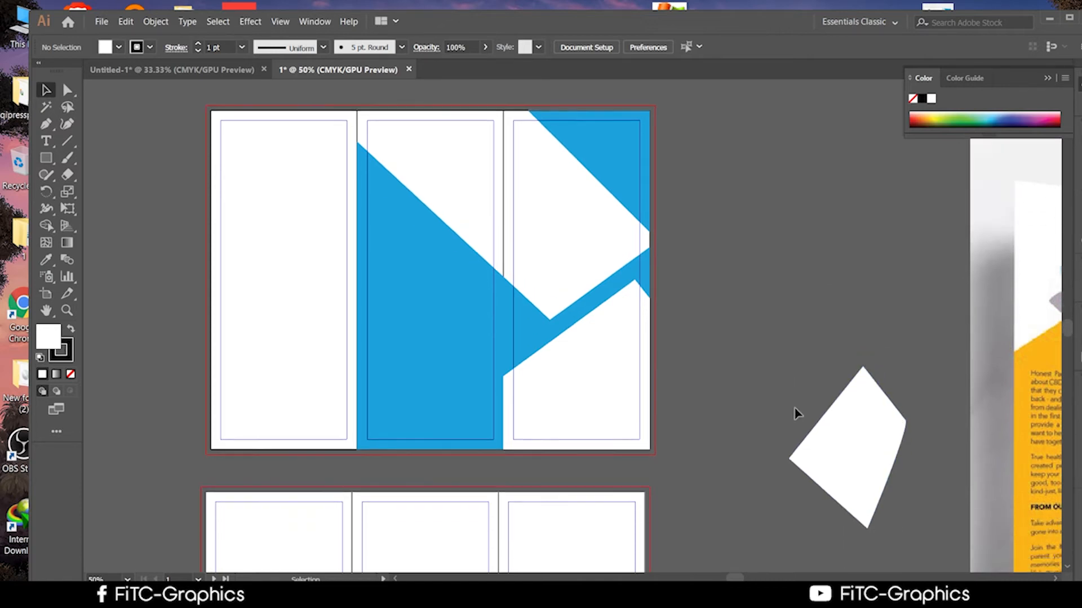
scroll(876, 422, up, 1)
click(870, 403)
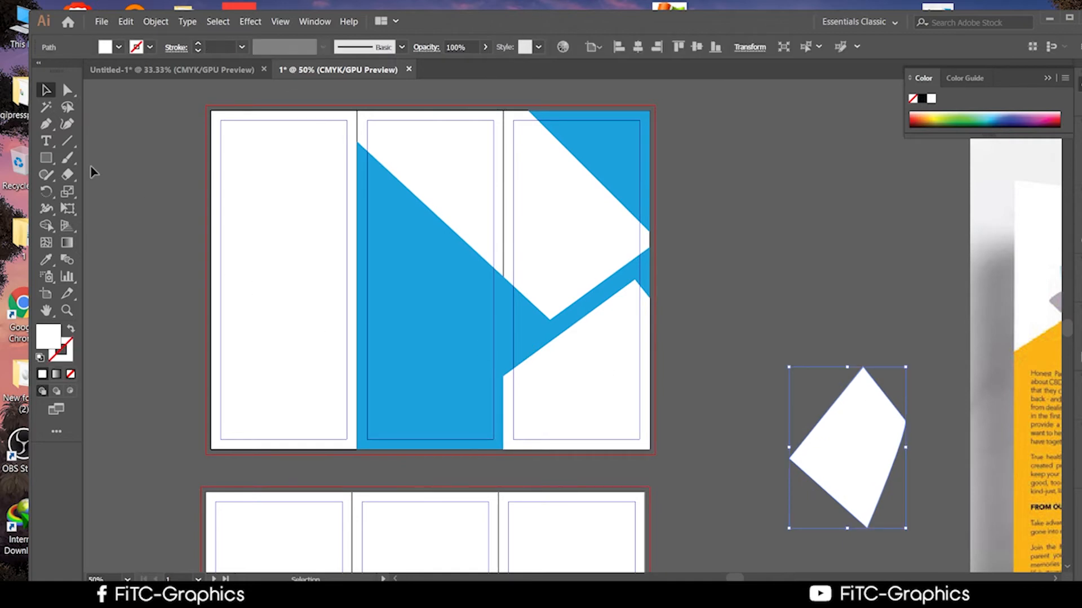
click(55, 129)
click(165, 225)
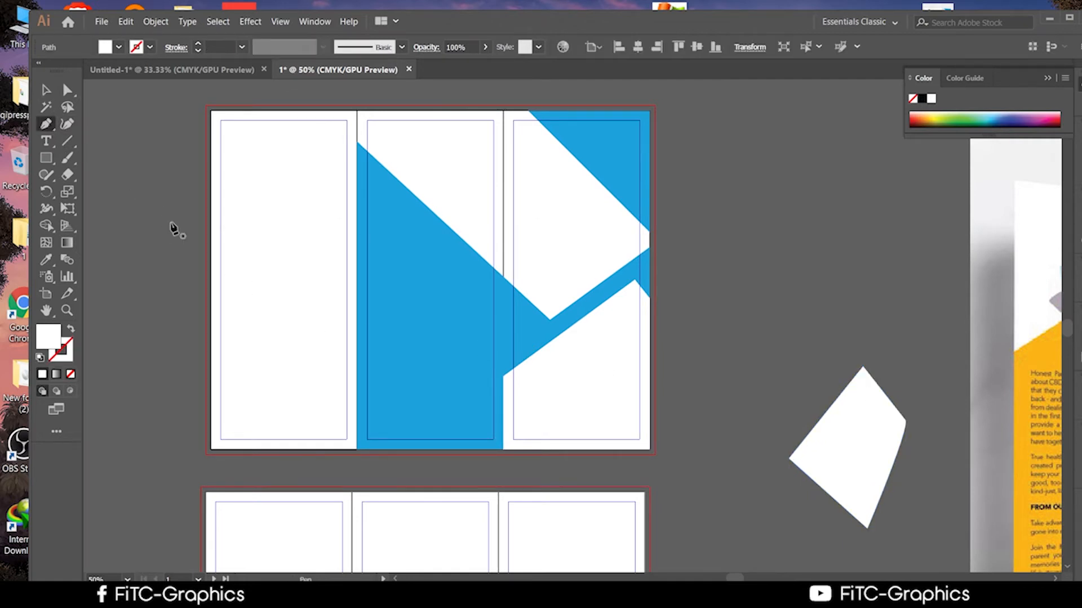
click(357, 142)
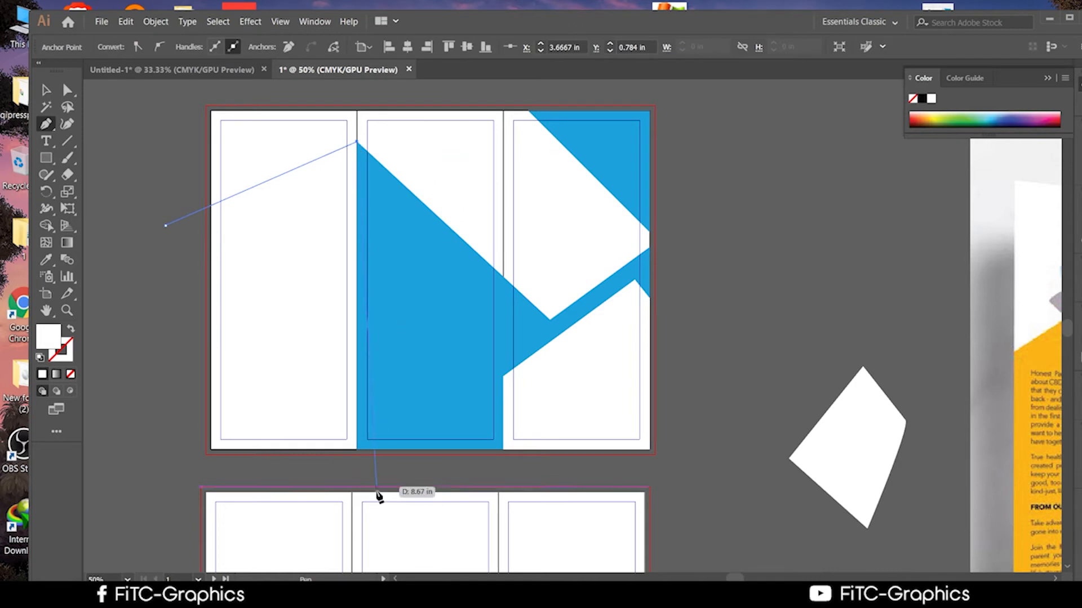
click(357, 463)
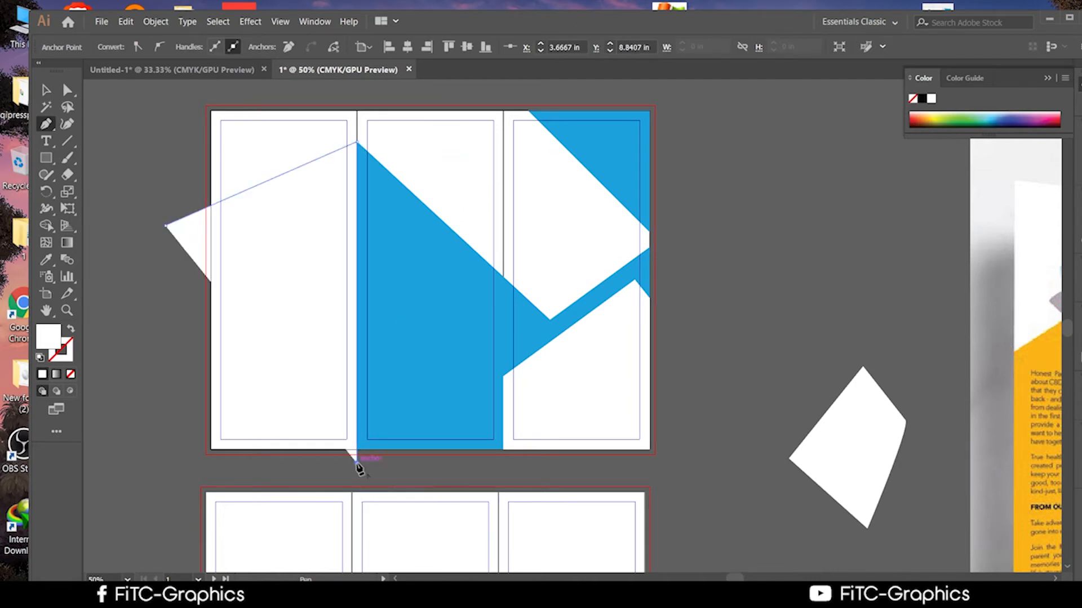
click(158, 471)
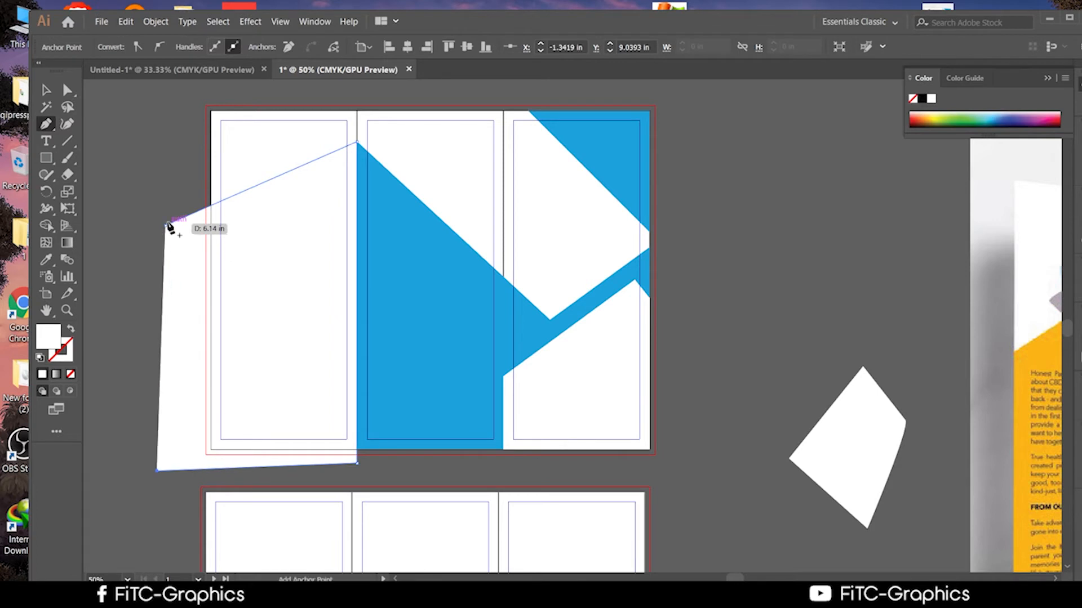
click(165, 225)
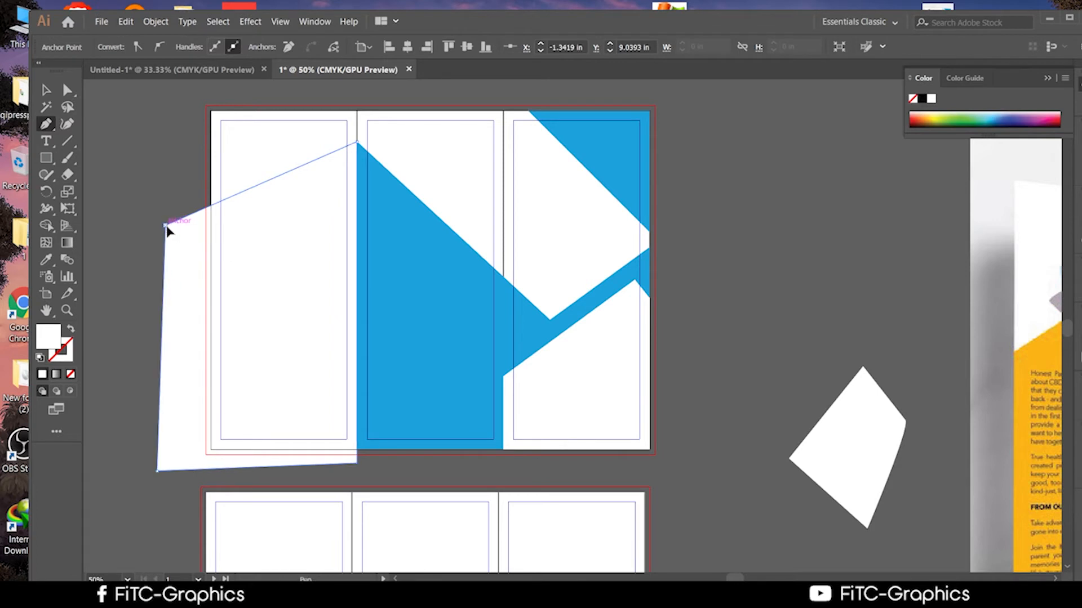
click(46, 90)
click(104, 140)
drag(140, 145, 304, 191)
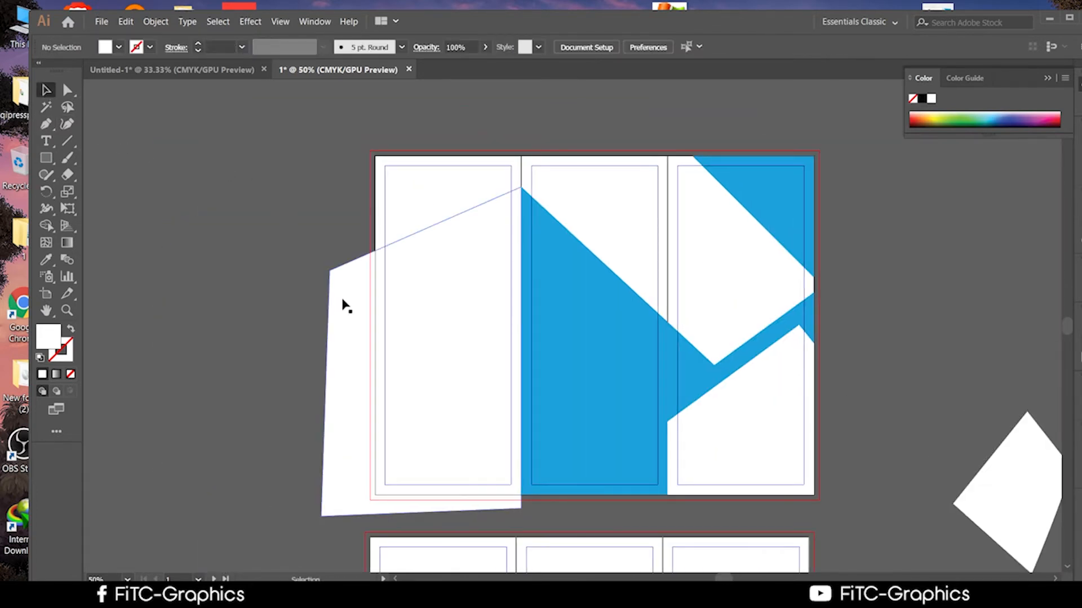
Fill the new left-panel shape with the orange-yellow sampled from the reference brochure's left panel, and deselect it
click(342, 301)
scroll(152, 278, down, 1)
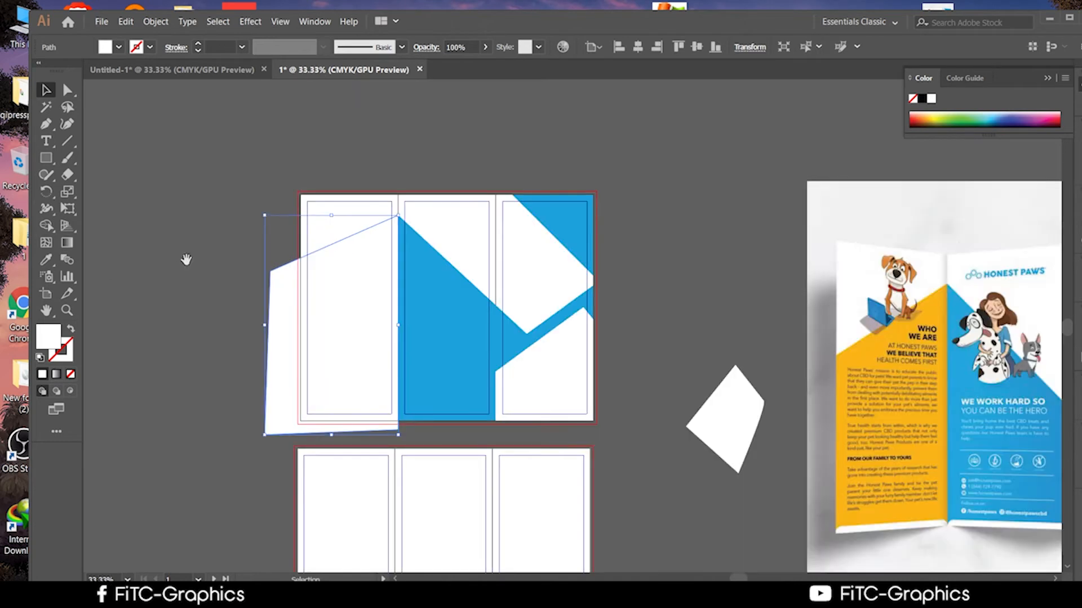
drag(186, 258, 68, 243)
click(46, 260)
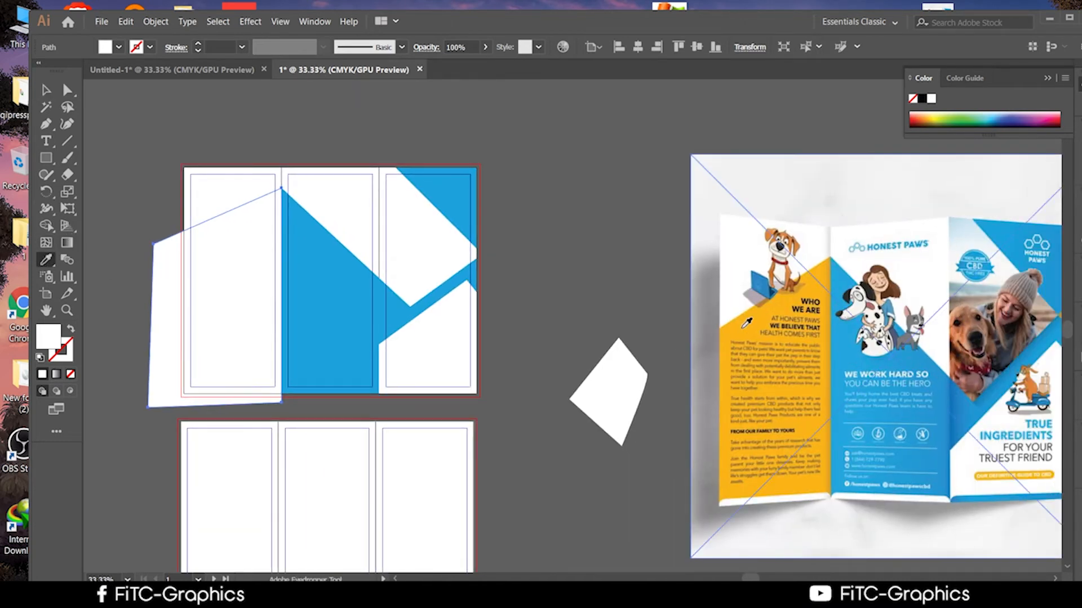
click(743, 321)
click(47, 90)
scroll(210, 114, left, 2)
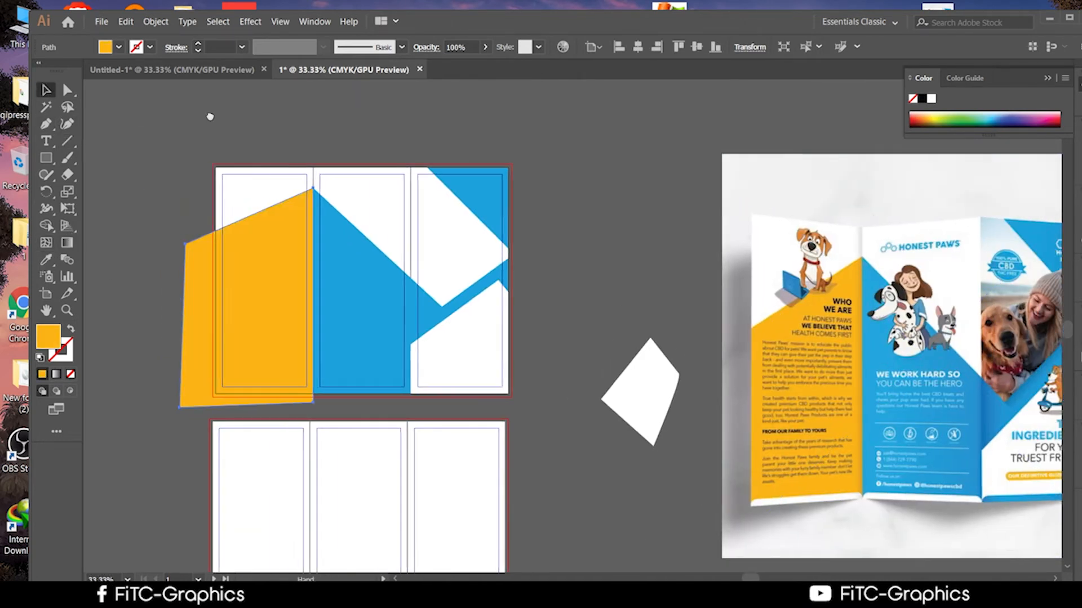
scroll(274, 225, up, 1)
drag(304, 260, 323, 343)
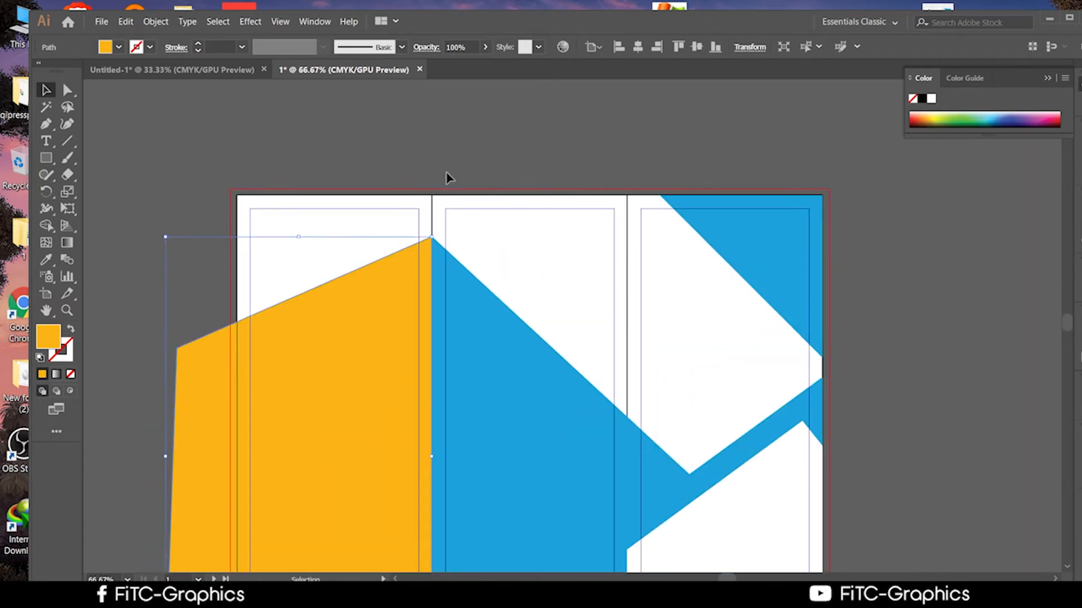
click(439, 144)
Select the orange shape's outer upper anchor, show the rulers, and place a horizontal guide where the blue diagonal crosses the right fold
scroll(426, 294, up, 4)
scroll(403, 302, down, 4)
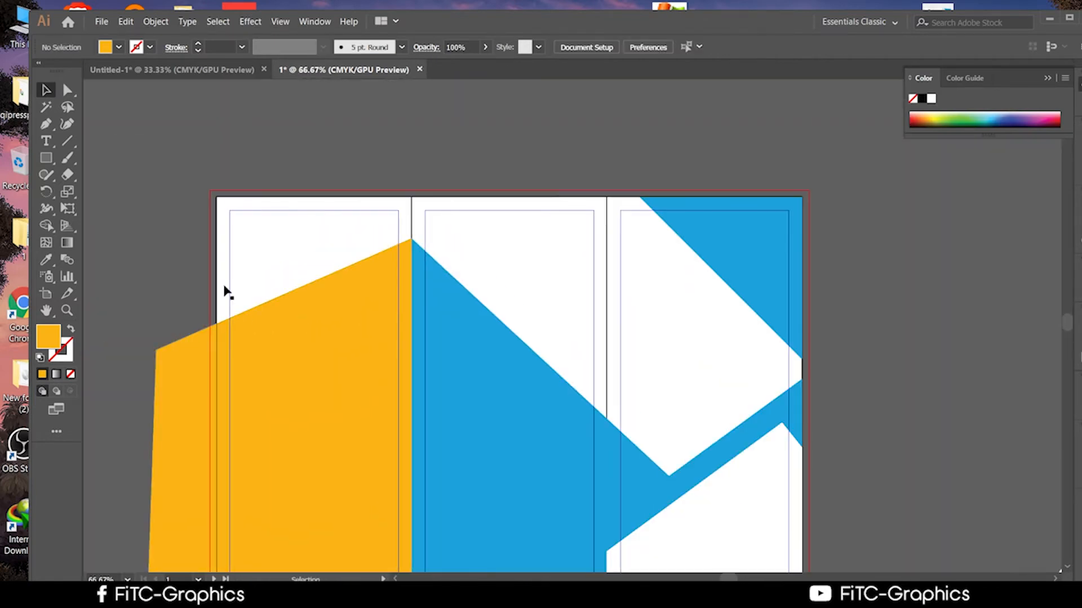
click(67, 90)
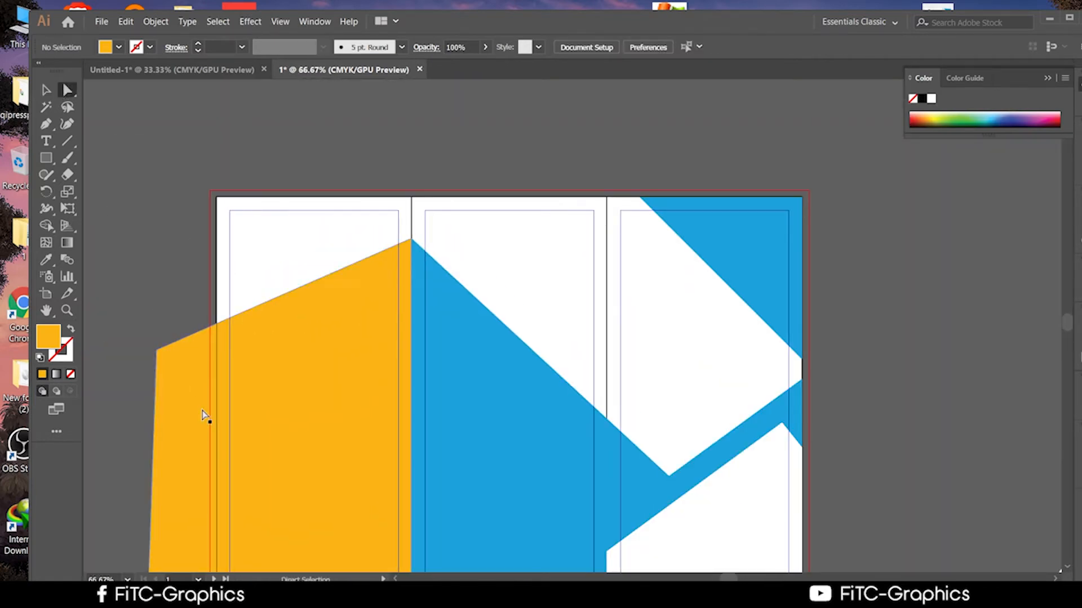
click(157, 350)
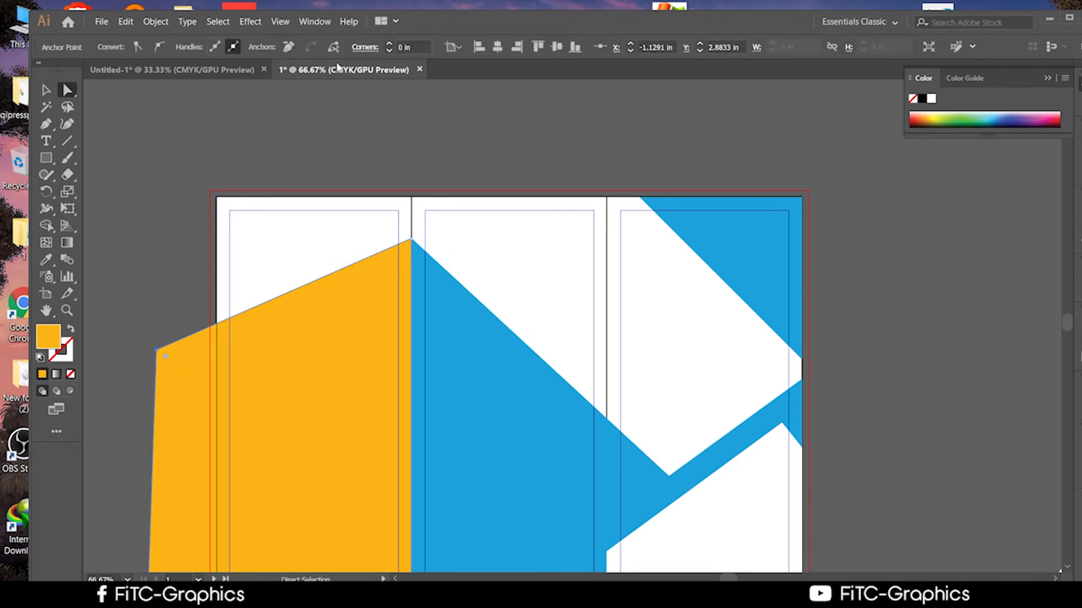
key(ctrl+r)
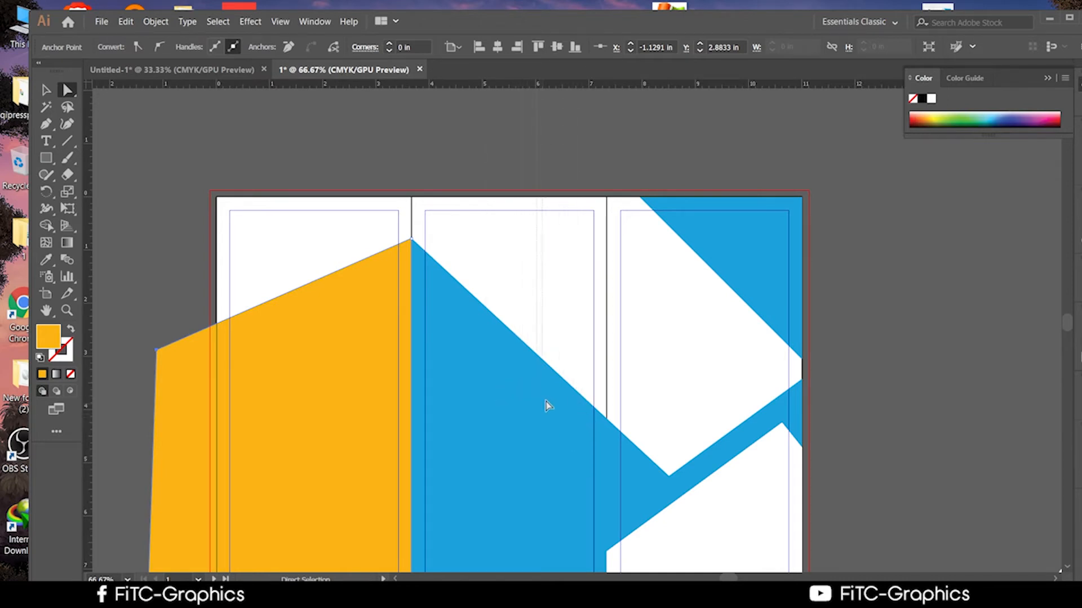
click(572, 97)
drag(570, 84, 568, 420)
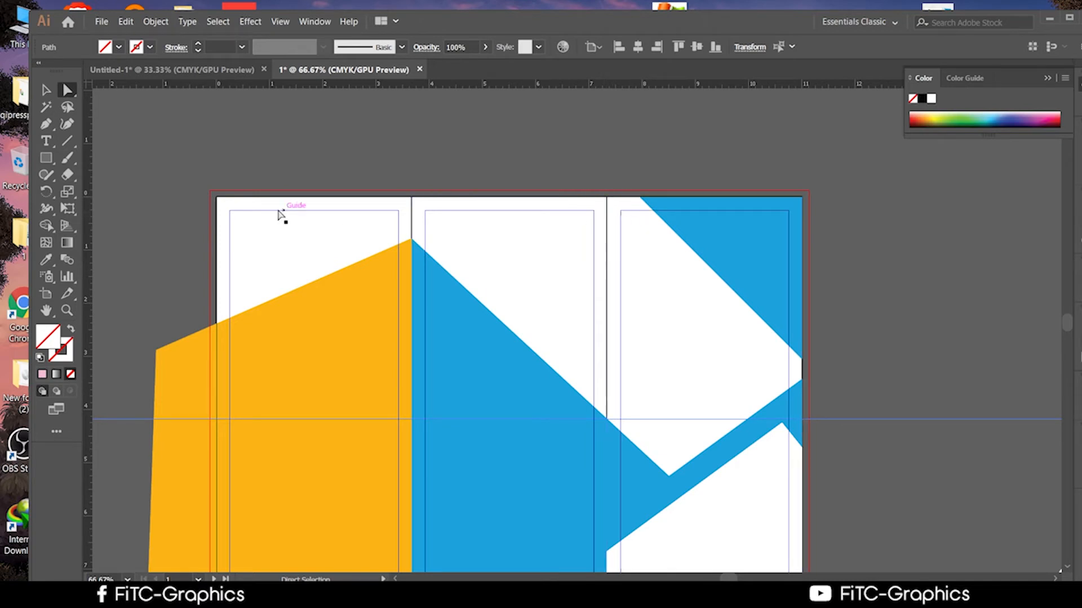
drag(276, 213, 160, 158)
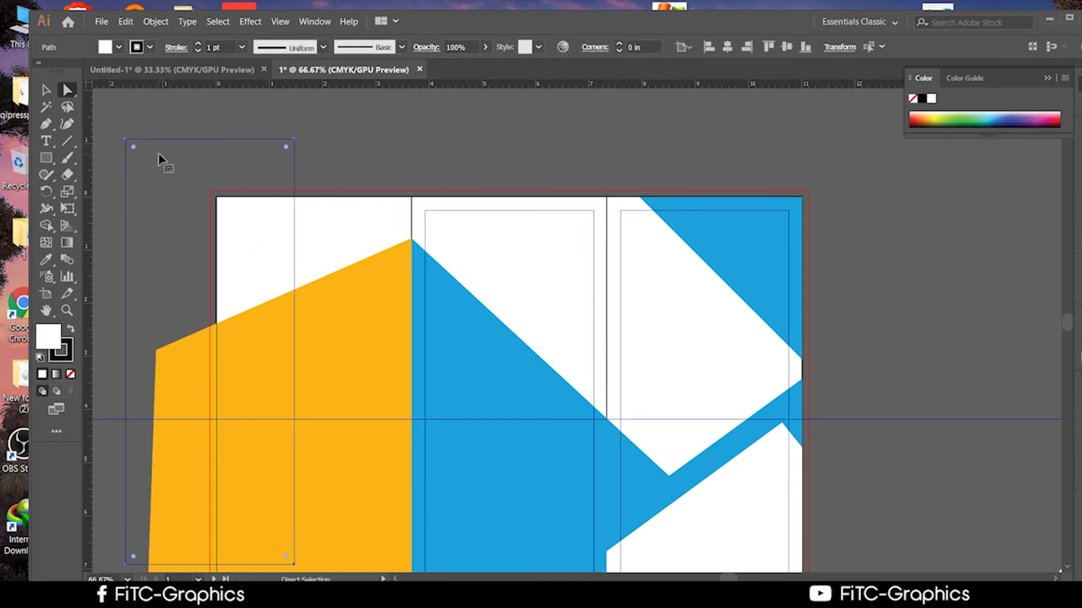
key(ctrl+z)
click(344, 211)
drag(342, 206, 177, 187)
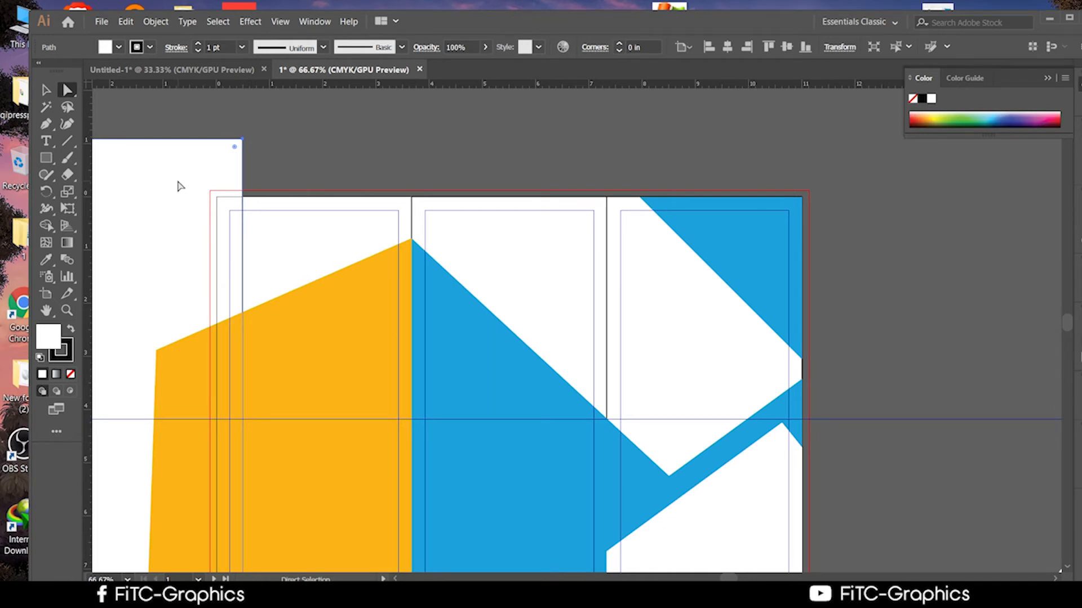
key(ctrl+z)
key(ctrl+z)
key(ctrl+z)
key(ctrl+z)
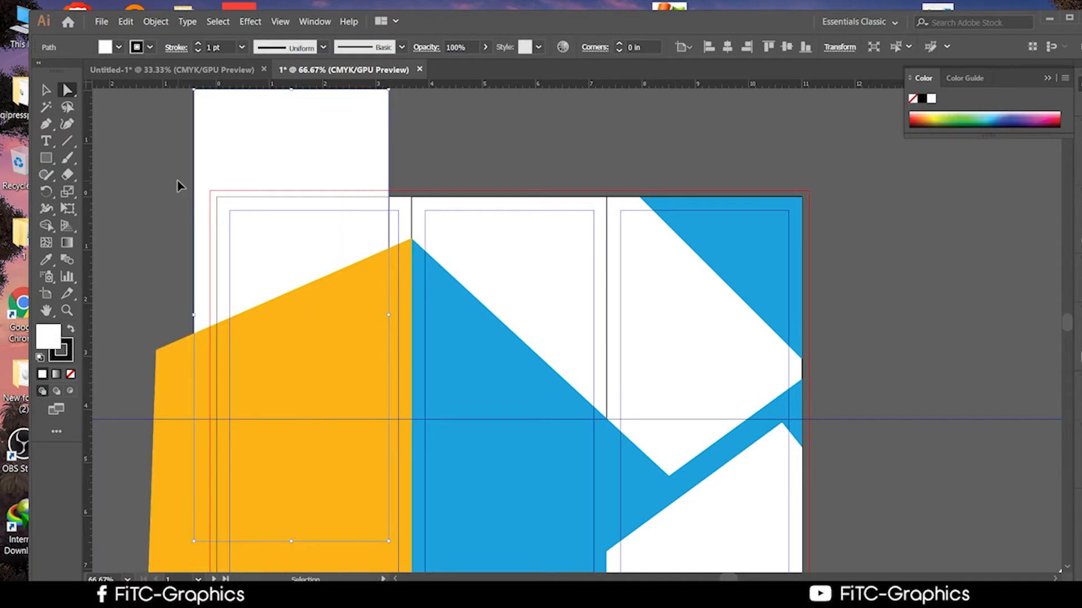
key(a)
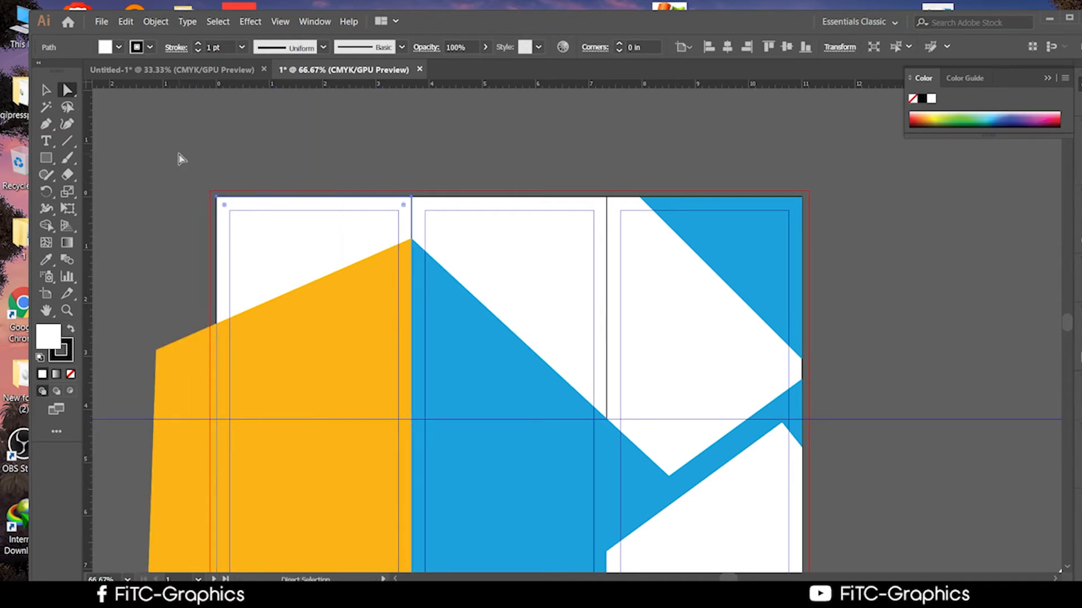
scroll(280, 354, down, 1)
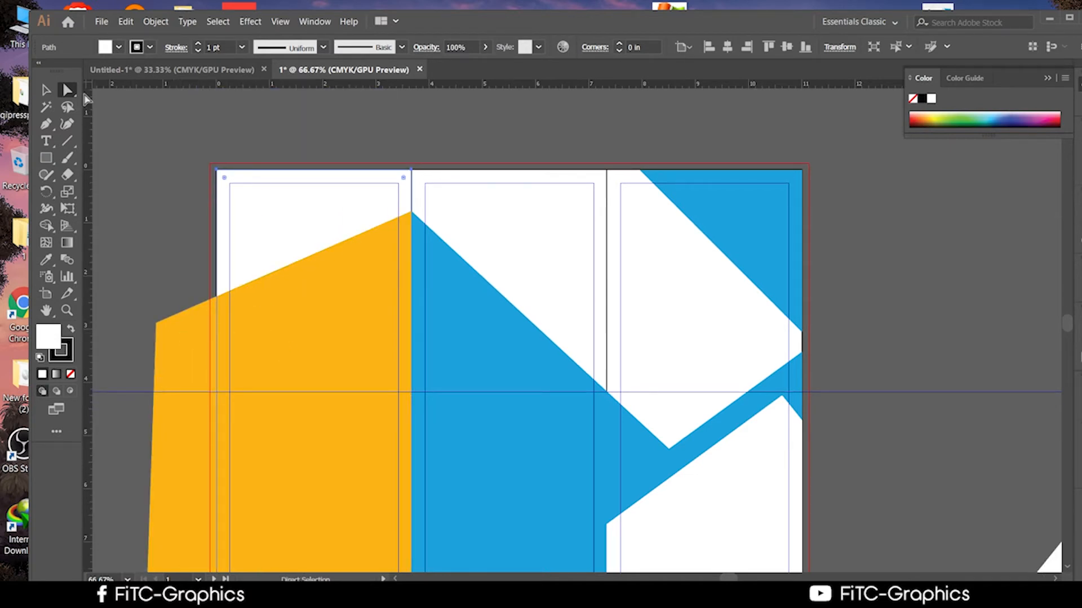
Move the orange shape's outer upper anchor down and inward so its slanted edge crosses the artboard's left edge at the horizontal guide, then deselect
click(155, 325)
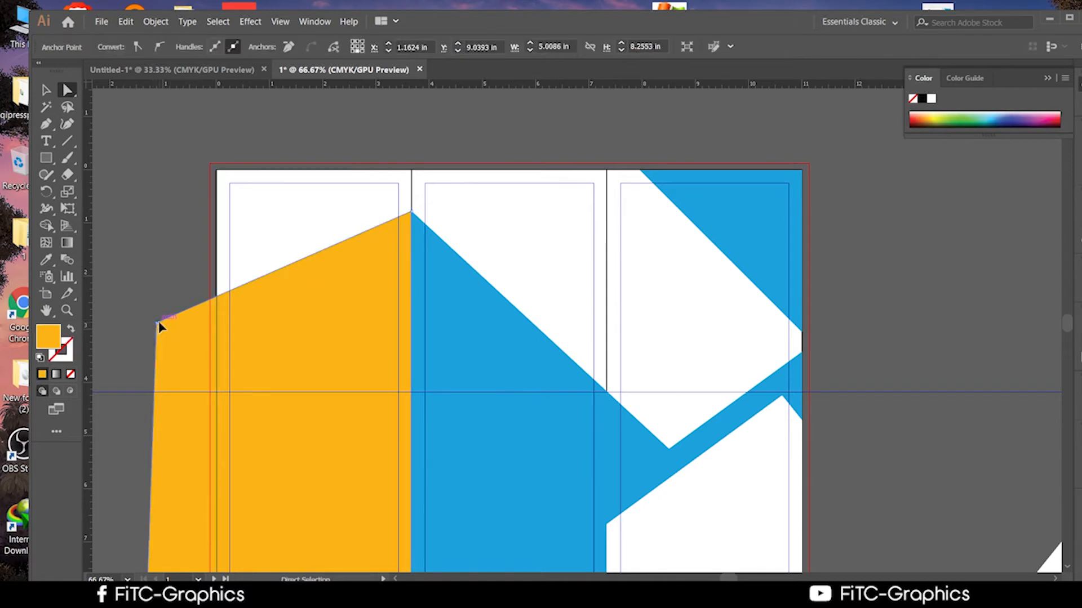
drag(157, 325, 181, 429)
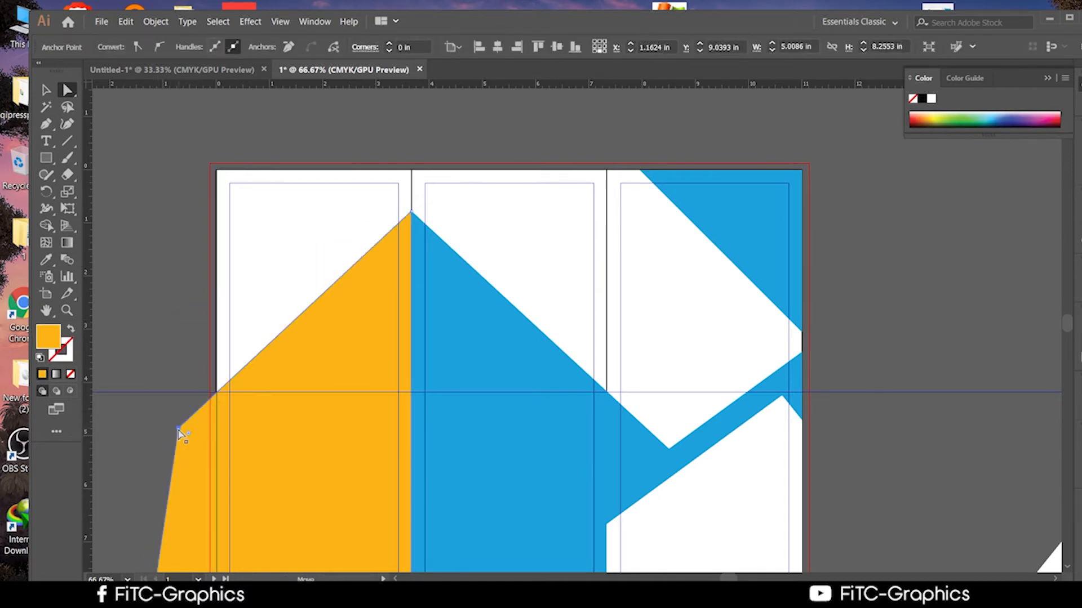
click(197, 316)
Compare the panel shapes on the upper artboard with the reference brochure image
scroll(193, 317, down, 3)
scroll(185, 322, up, 1)
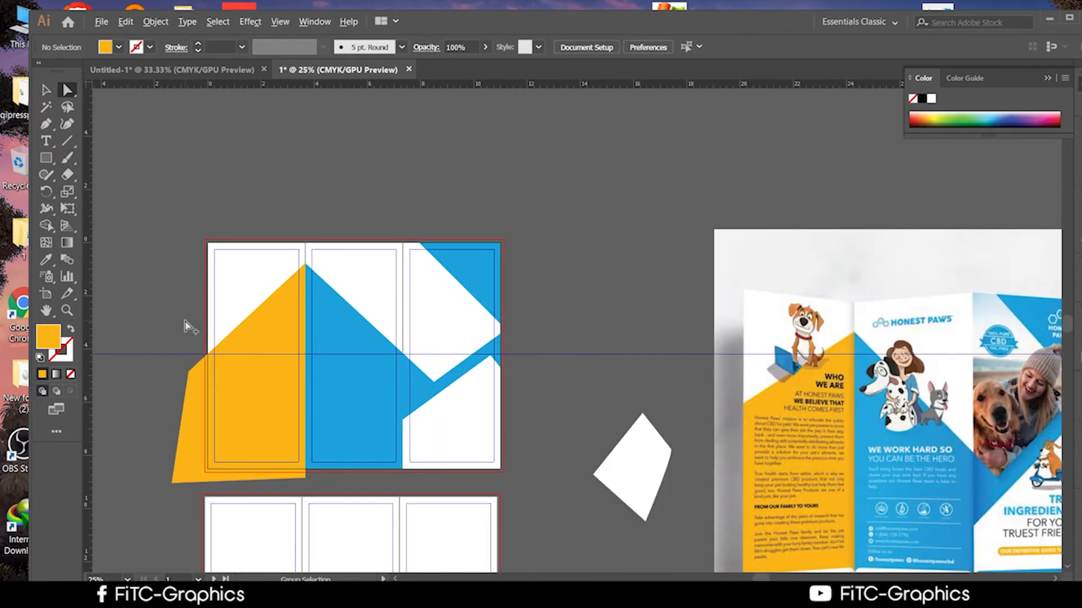
drag(162, 202, 224, 193)
scroll(289, 178, down, 1)
drag(286, 156, 319, 121)
scroll(402, 353, up, 3)
drag(541, 376, 451, 307)
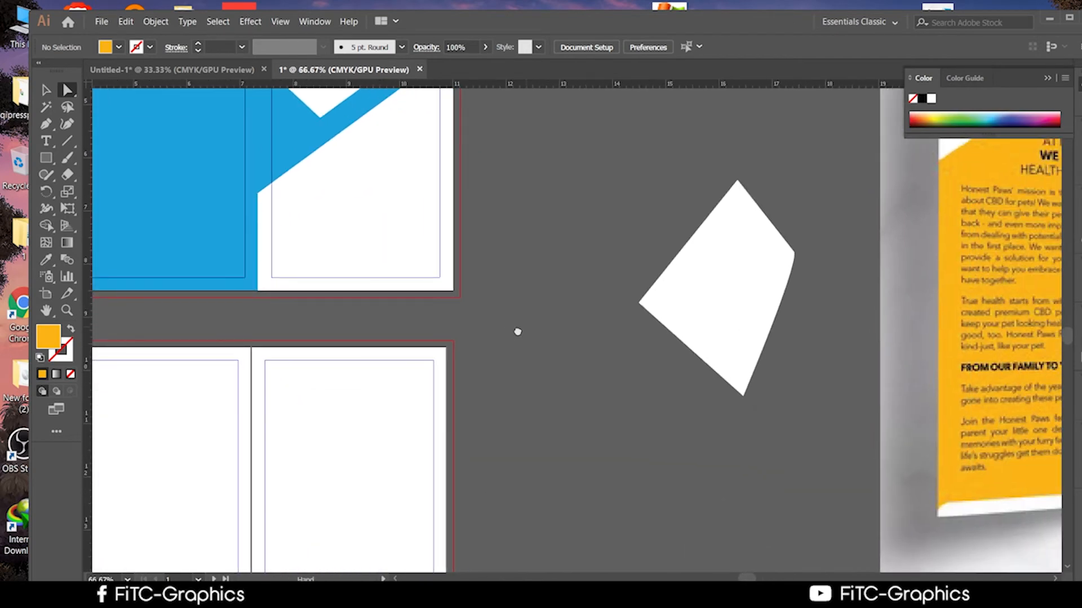
drag(517, 332, 418, 355)
scroll(449, 349, down, 2)
scroll(362, 325, up, 1)
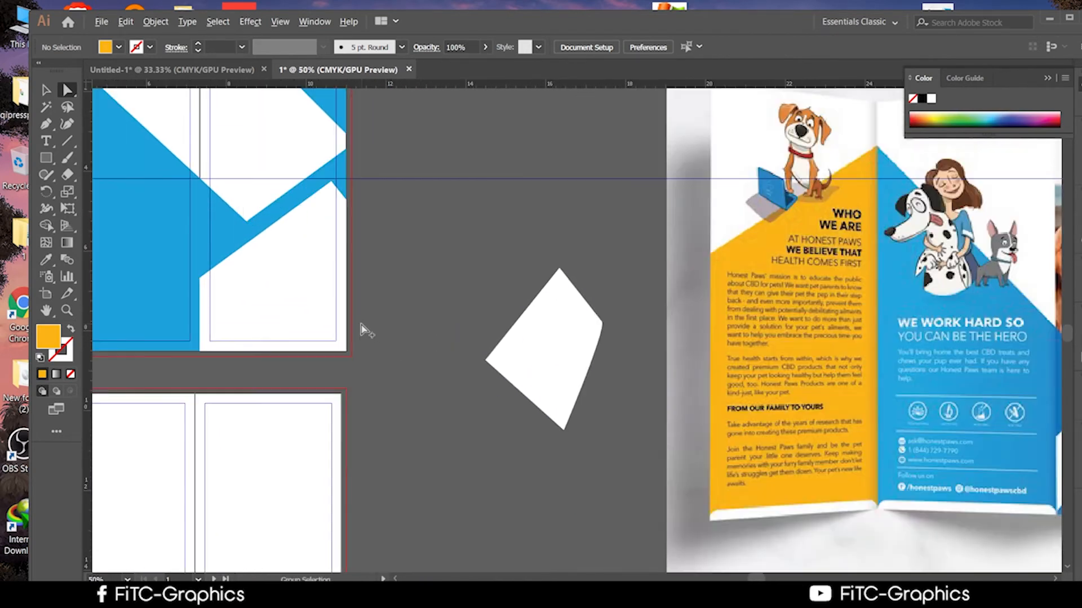
scroll(361, 330, down, 1)
drag(375, 314, 538, 309)
scroll(363, 321, up, 1)
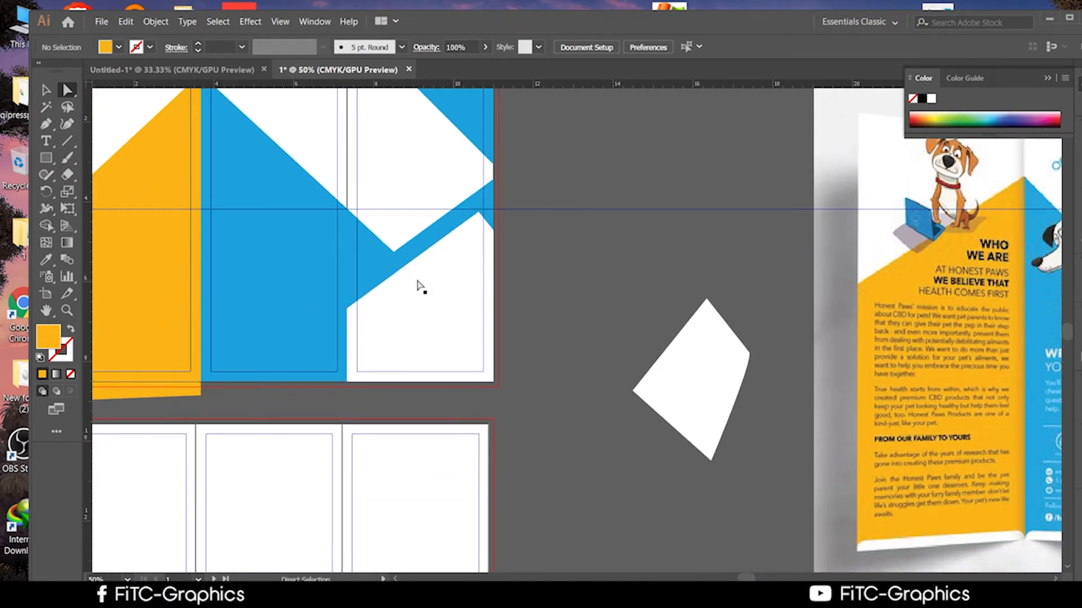
Try offsetting the white shape at the bottom of the right panel inward with Offset Path at -0.5 in
click(678, 368)
click(596, 313)
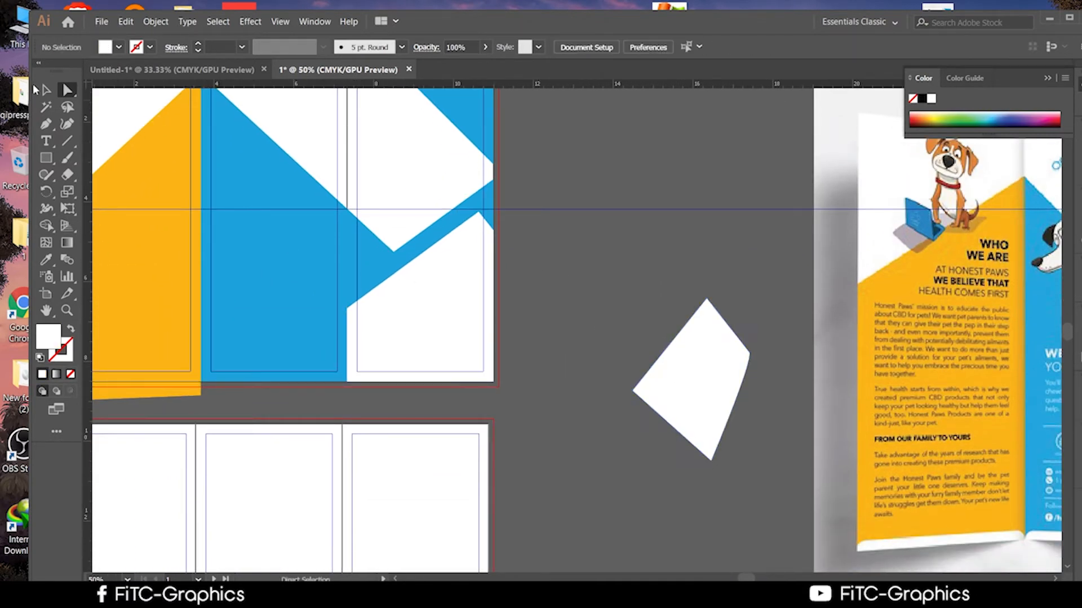
click(46, 90)
click(410, 326)
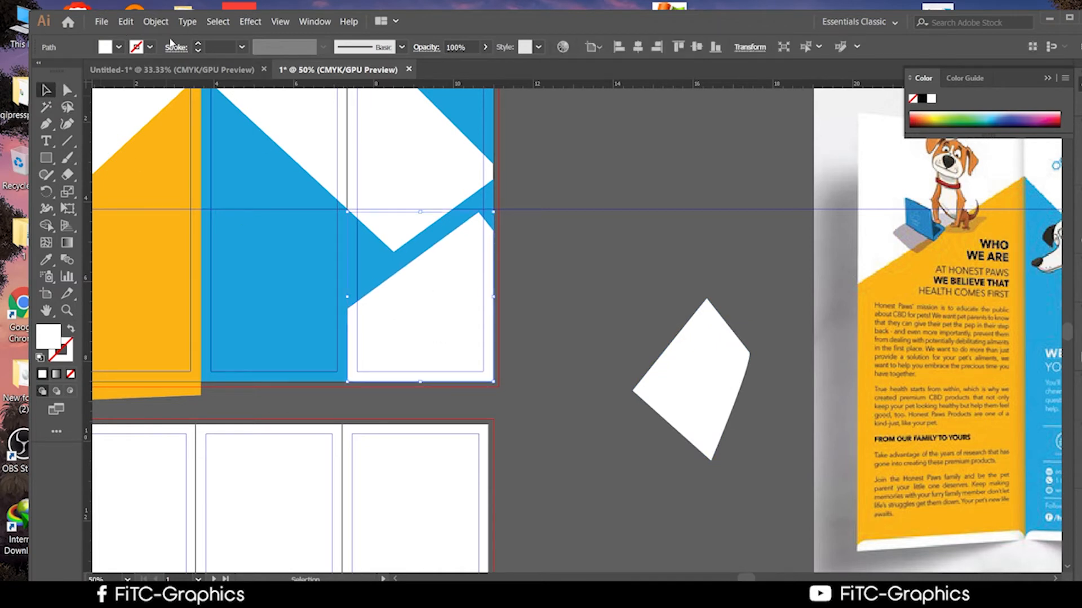
click(160, 23)
mouse_move(192, 317)
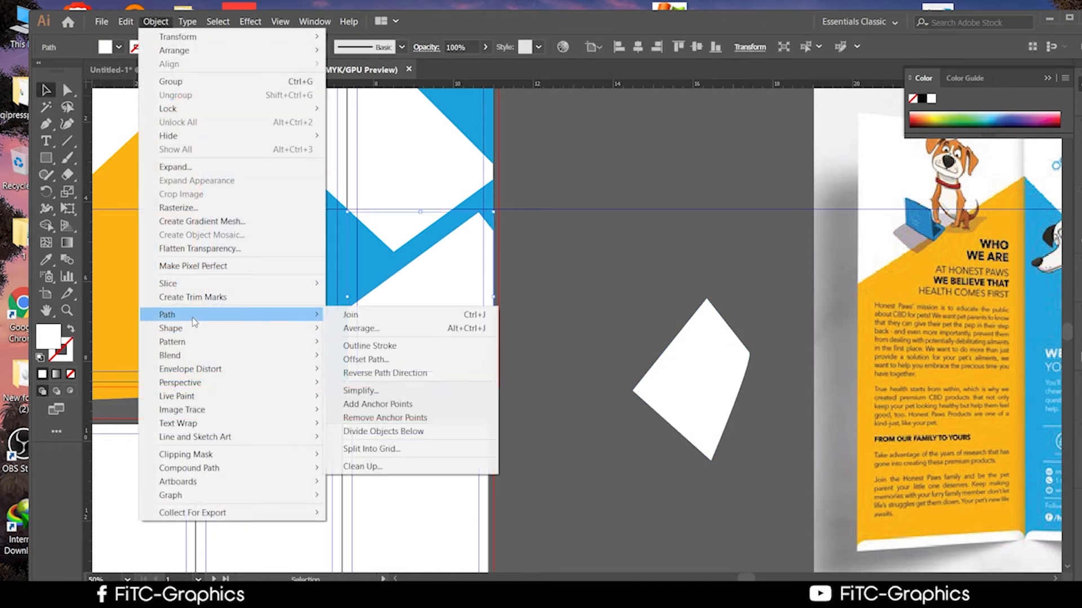
click(382, 359)
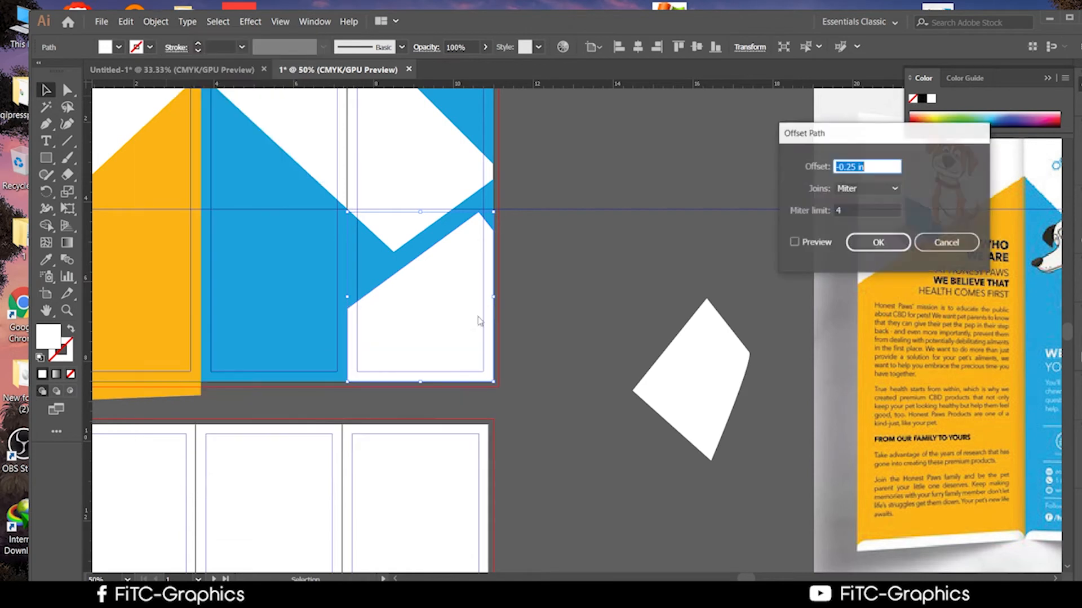
key(Down)
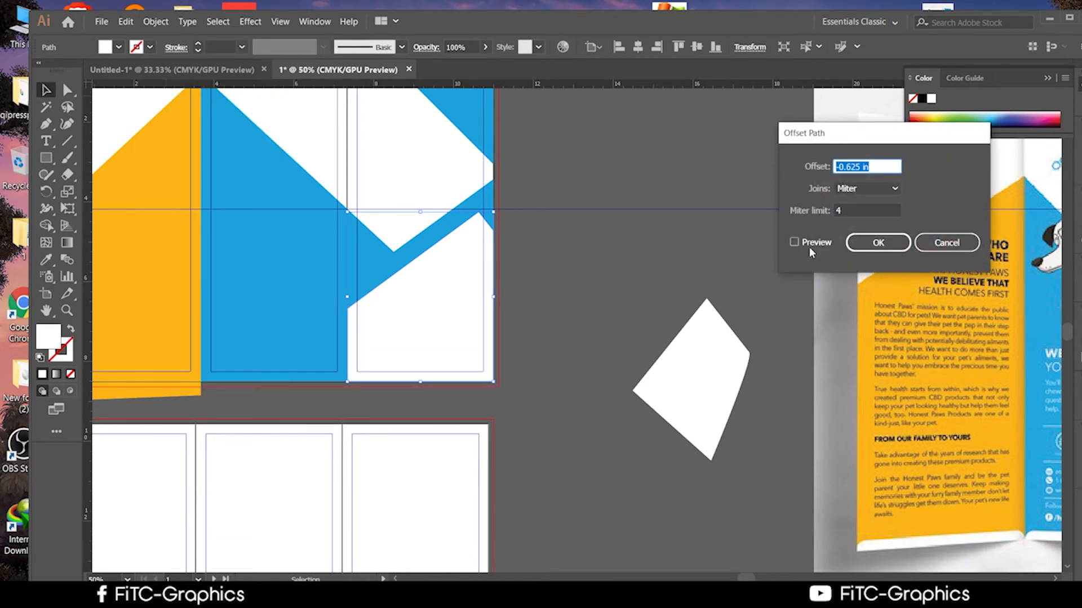
click(795, 243)
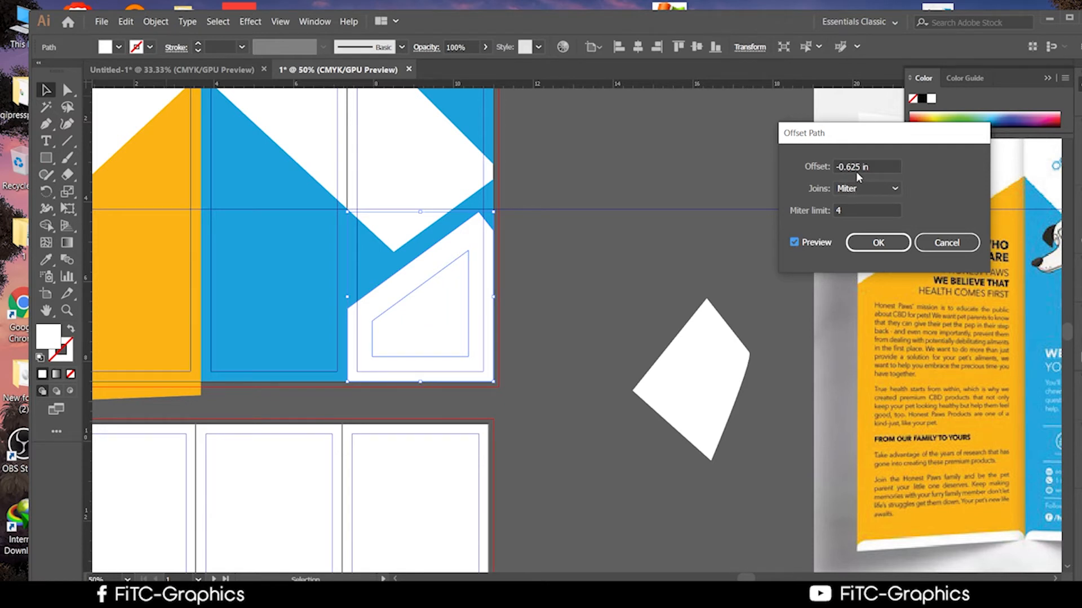
click(881, 165)
key(Up)
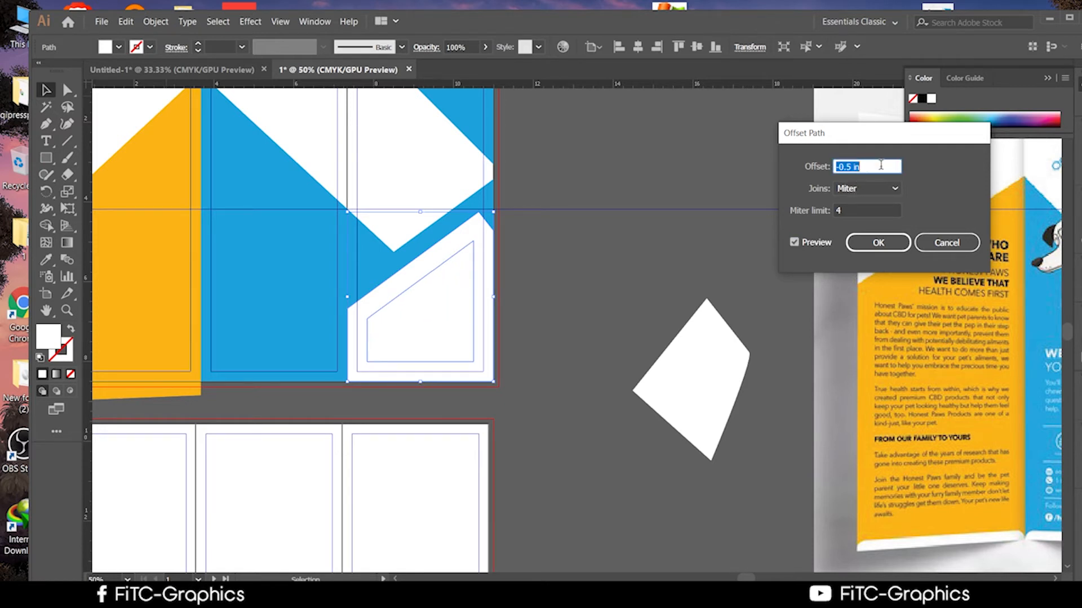
click(874, 247)
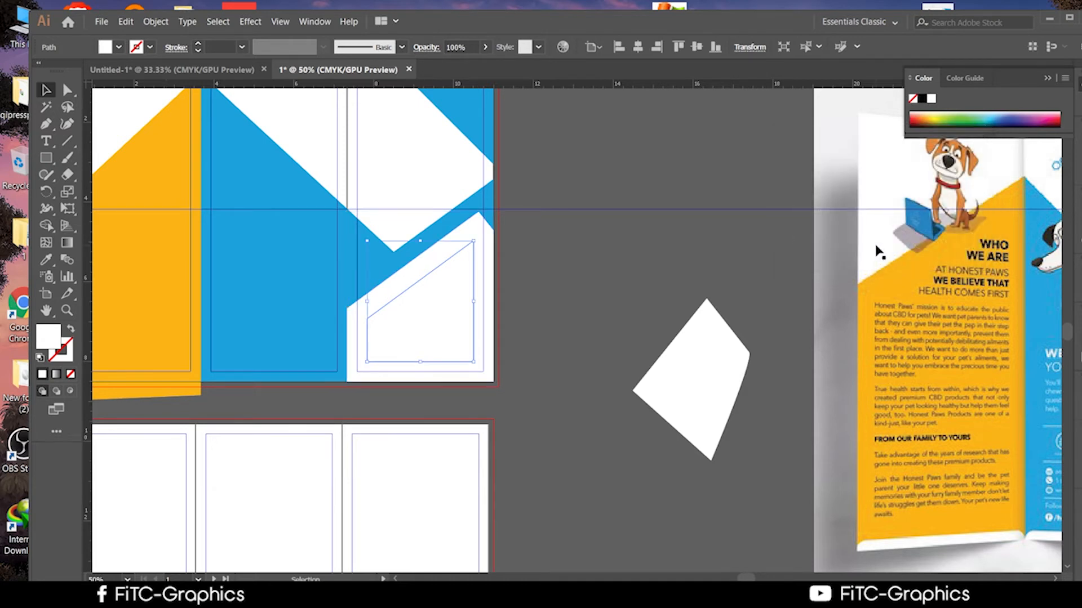
Try filling the inset shape in the right panel with the orange sampled from the left-panel shape, and deselect it
click(42, 263)
click(161, 285)
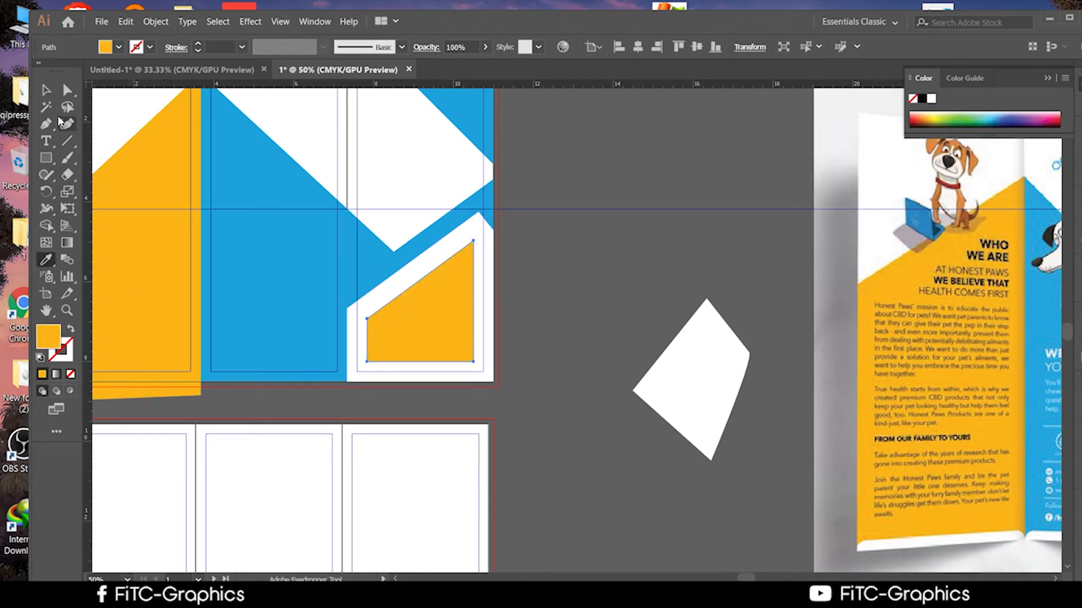
click(52, 93)
click(648, 314)
scroll(651, 318, down, 3)
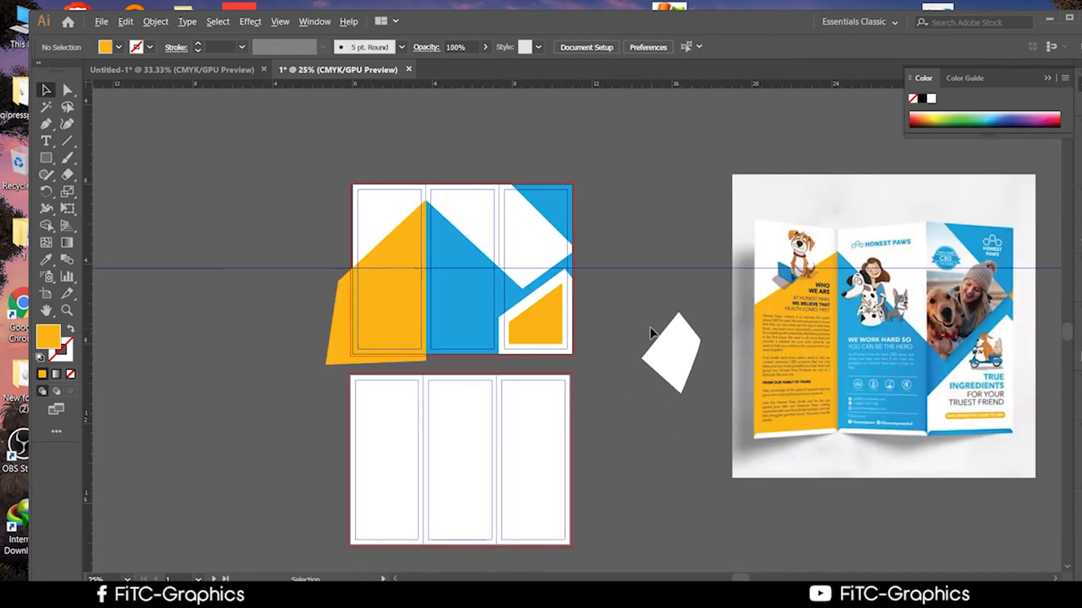
drag(630, 263, 587, 139)
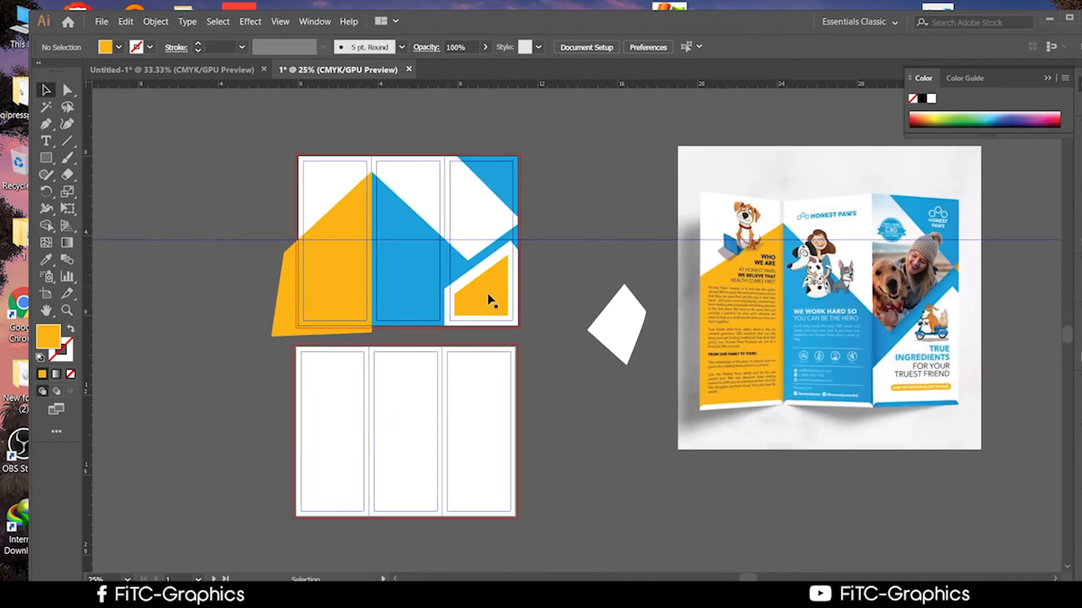
Undo the orange fill and the inward offset of the right panel's lower white shape
scroll(480, 302, up, 2)
click(497, 302)
key(ctrl+z)
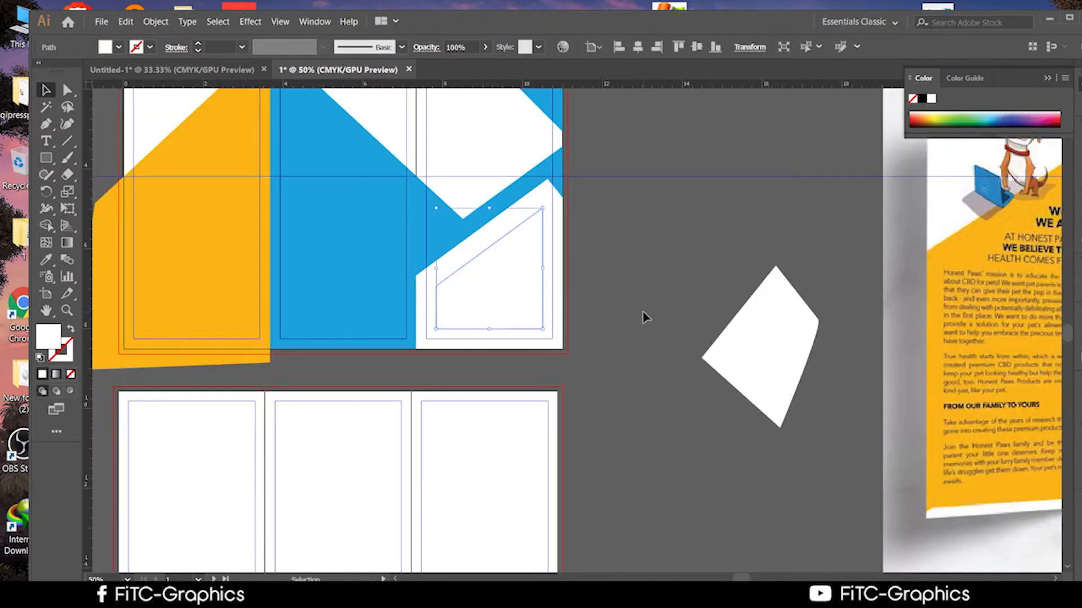
key(v)
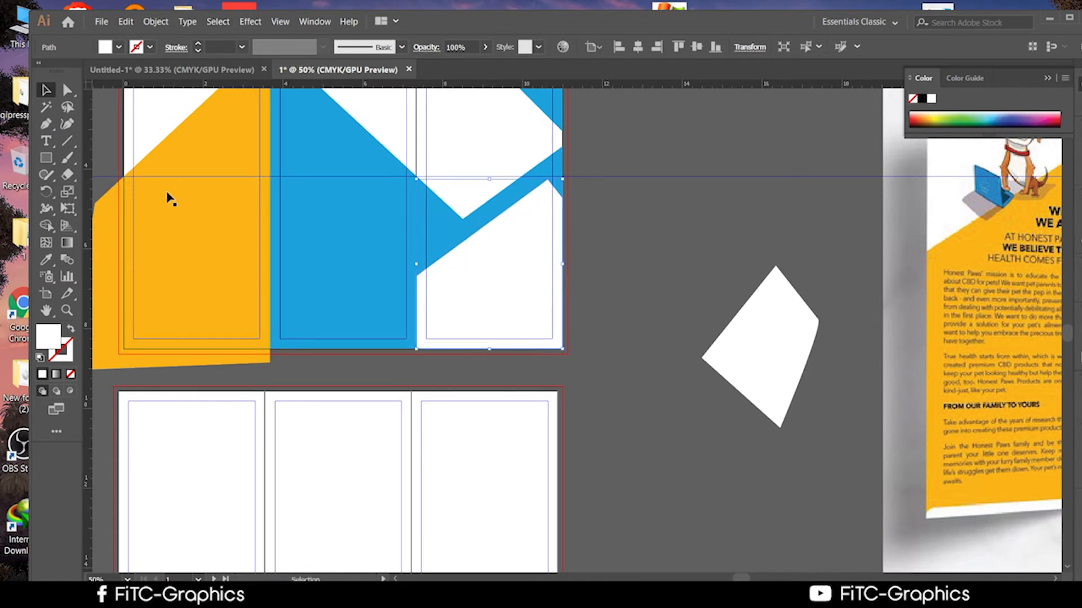
scroll(394, 265, up, 2)
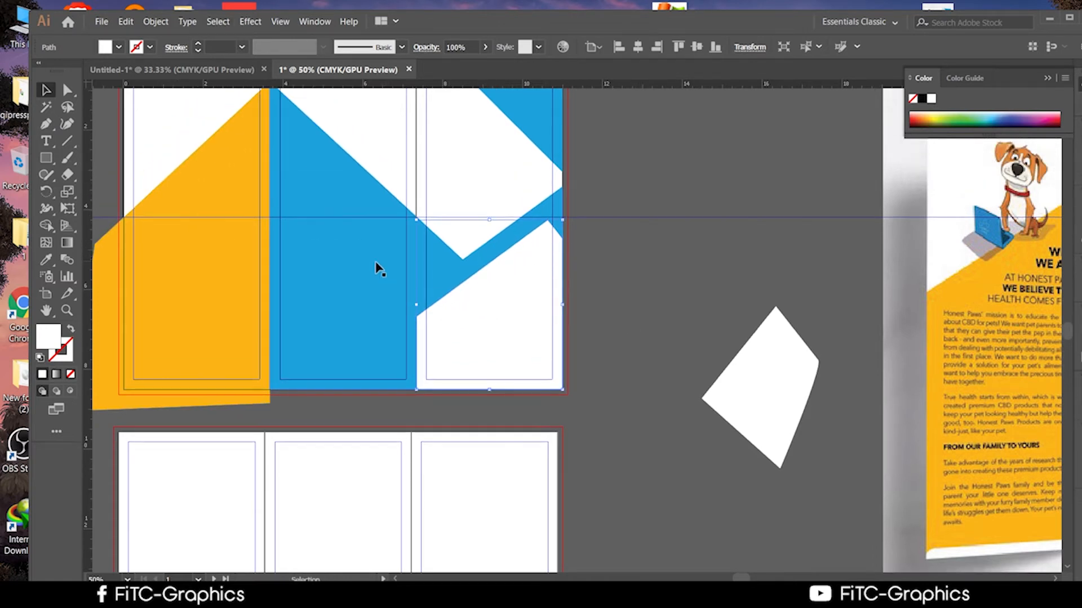
Create an inset copy of the right panel's lower white shape with Offset Path at -0.125 in and Miter joins, using the preview
click(154, 23)
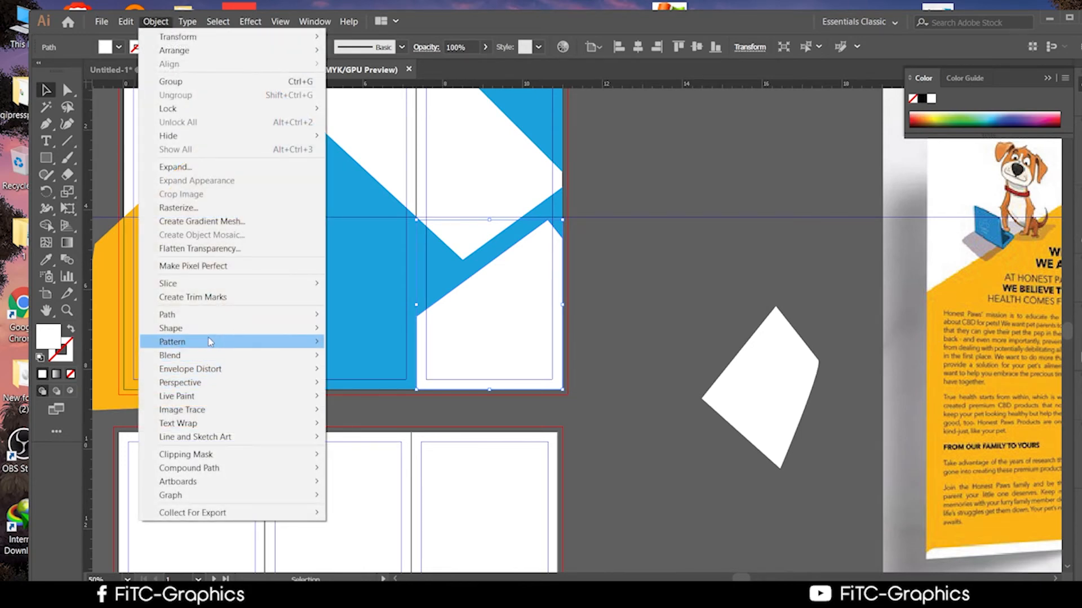
mouse_move(204, 316)
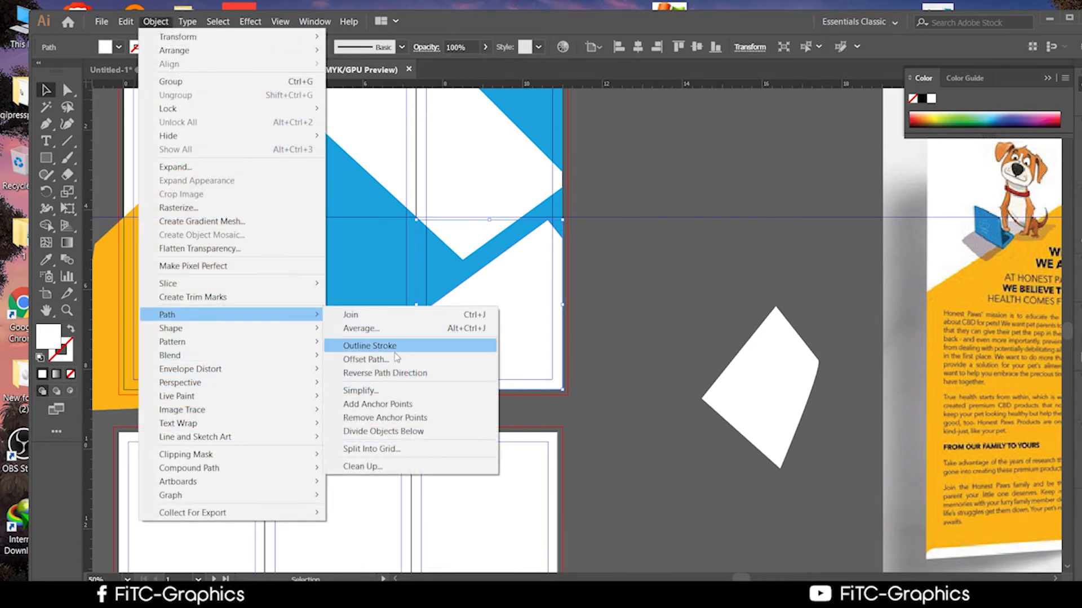
click(369, 359)
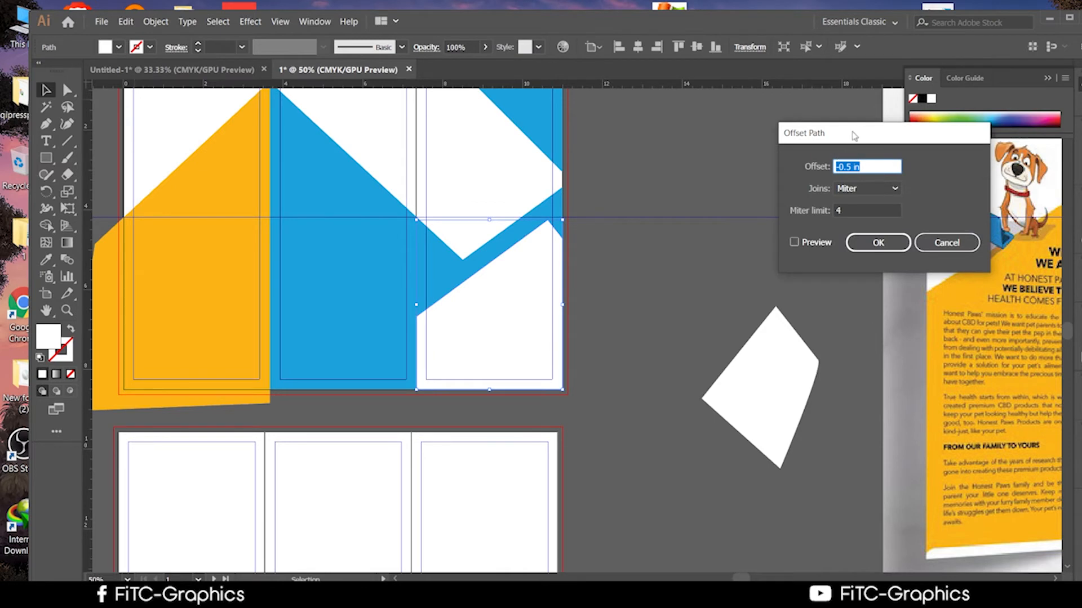
drag(854, 135, 703, 165)
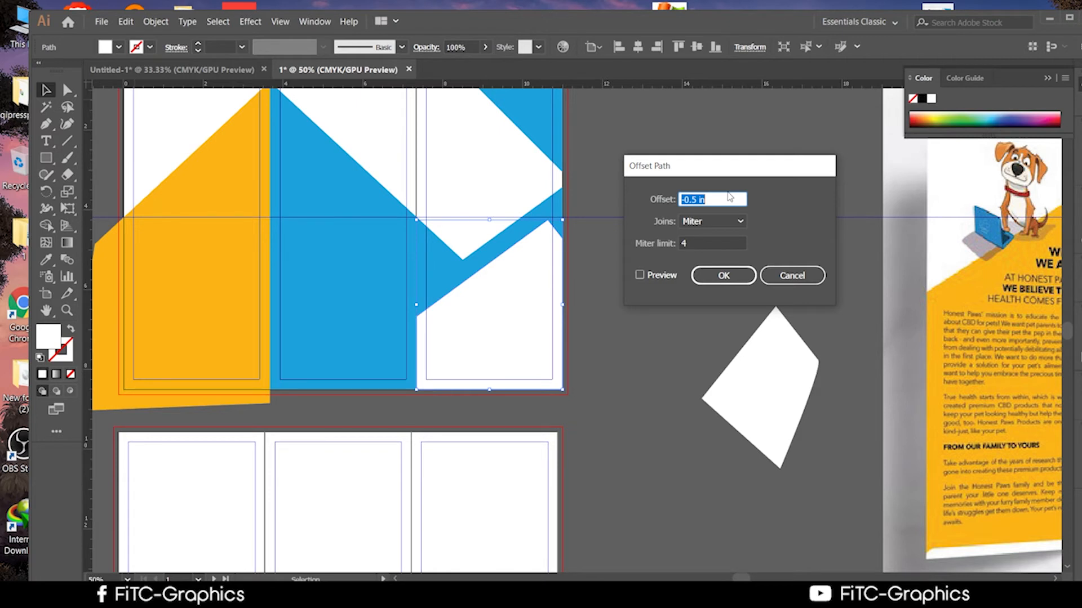
click(640, 275)
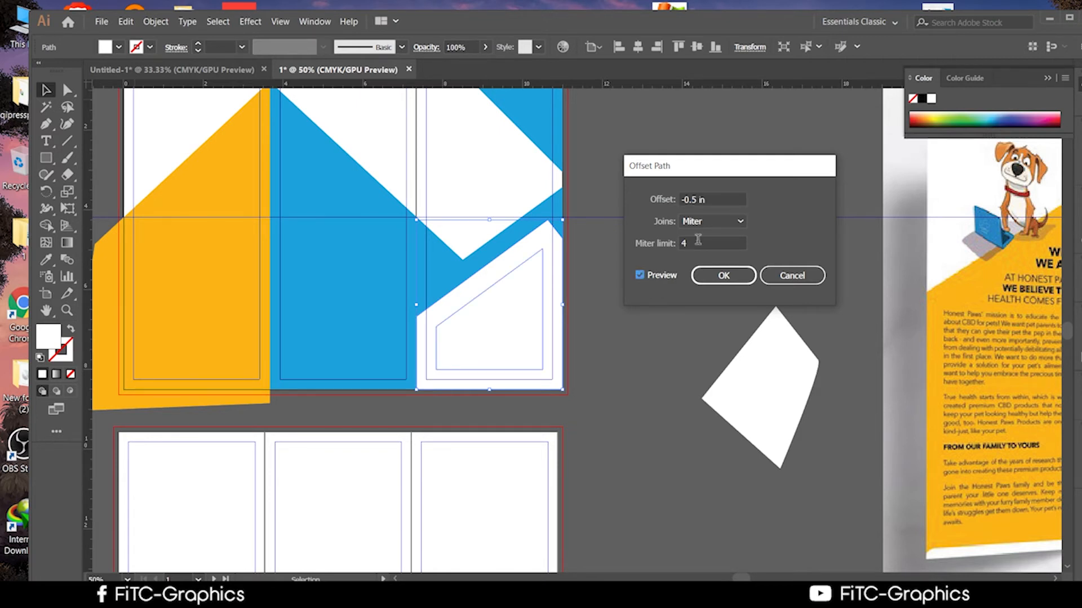
drag(722, 204, 634, 185)
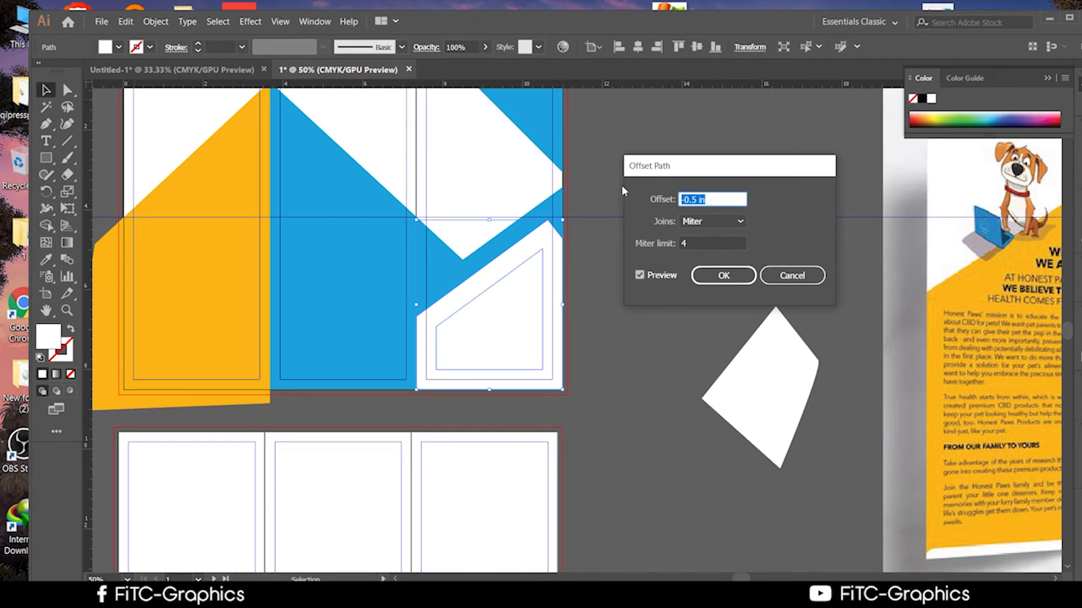
key(Down)
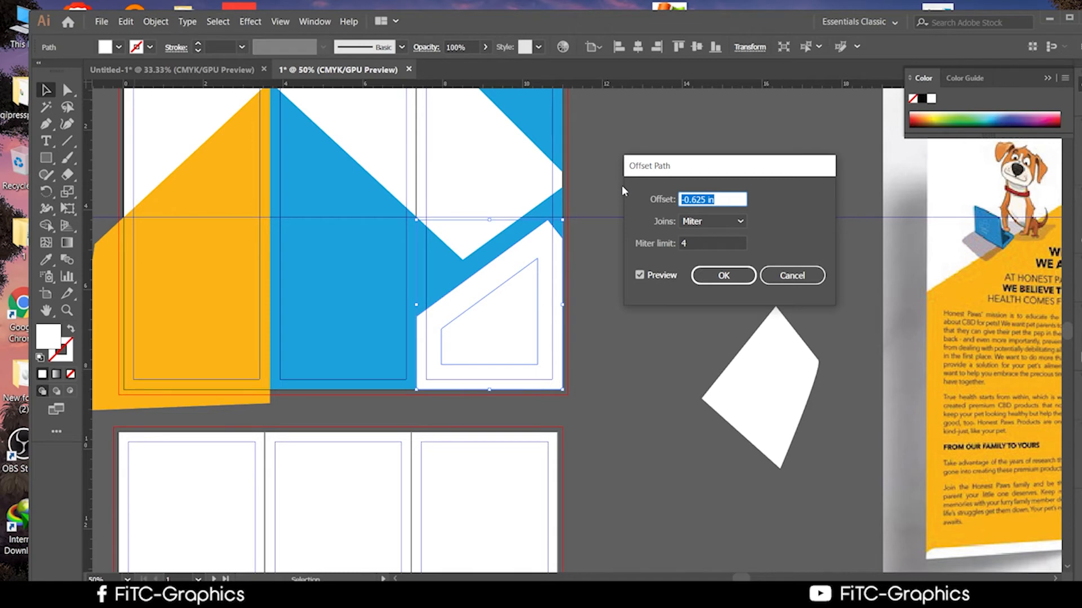
key(Up)
key(Up)
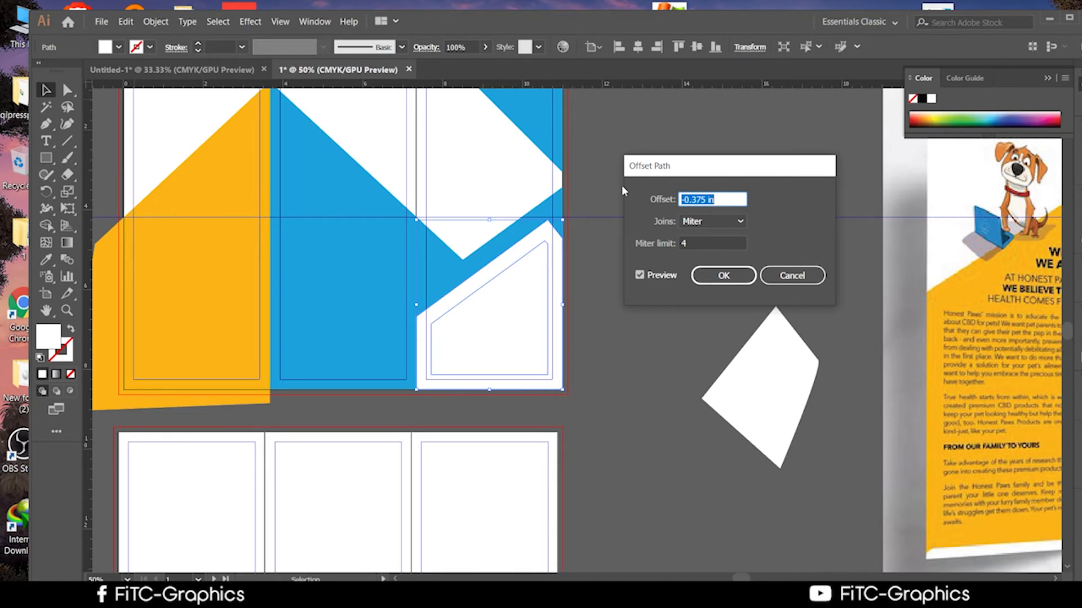
key(Up)
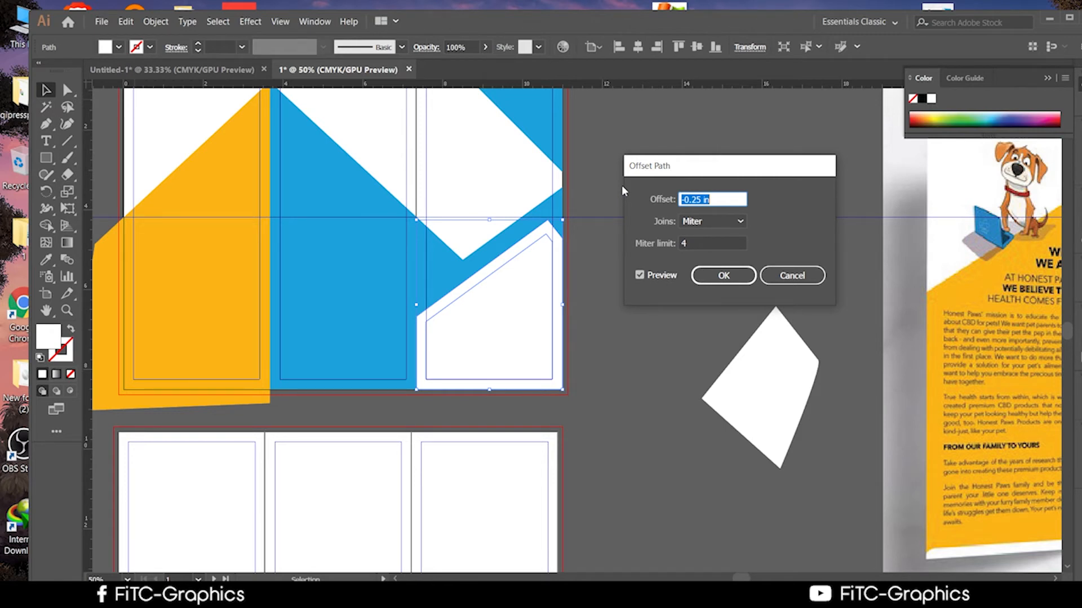
key(Up)
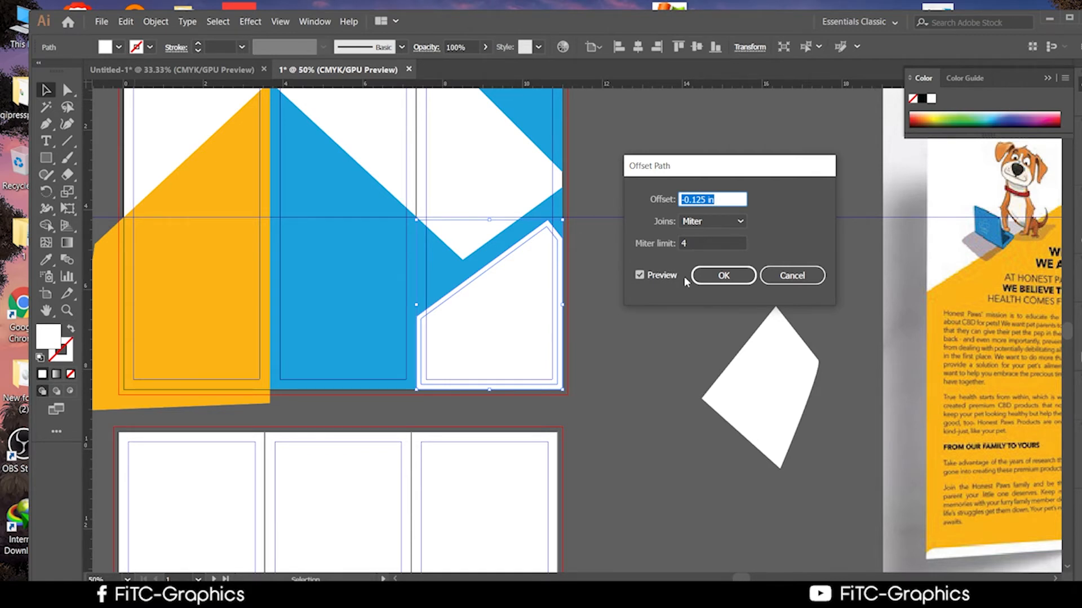
click(724, 276)
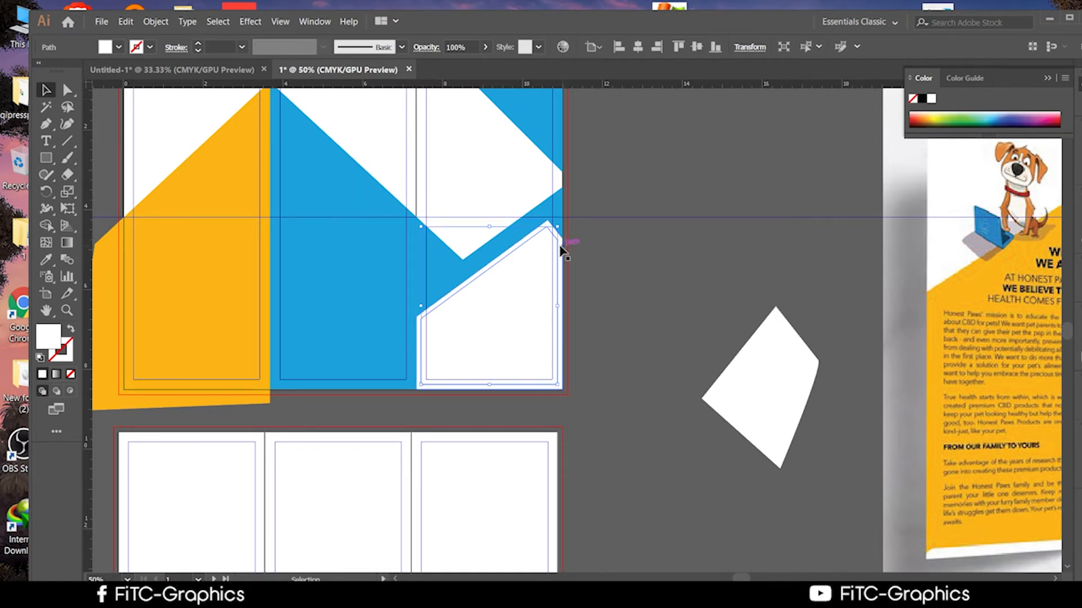
Fill the outer original shape behind the inset copy with the left panel's orange to form a thin border, and deselect it
click(561, 250)
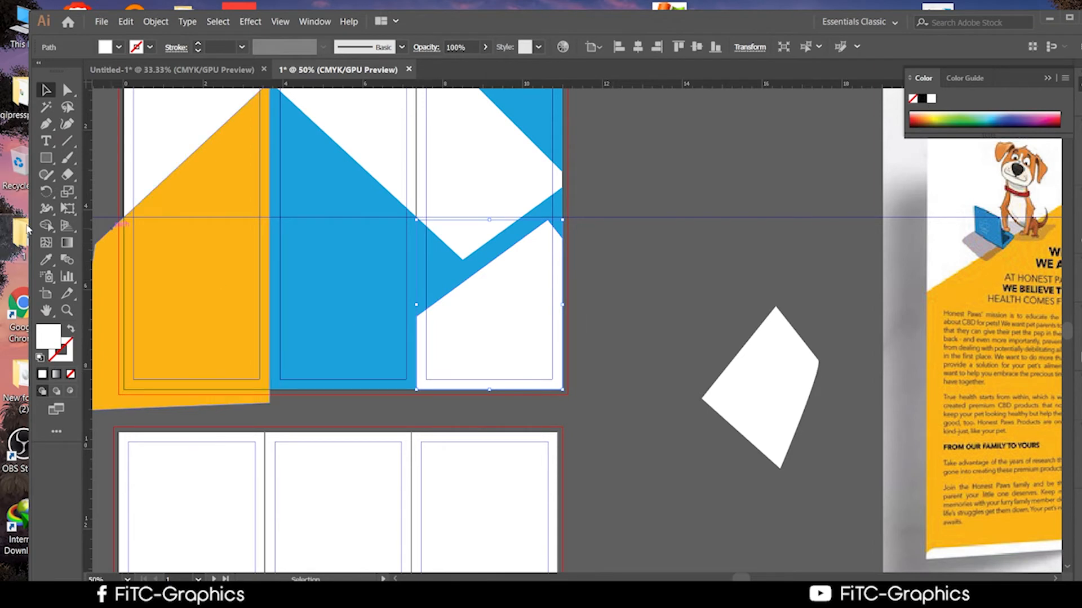
click(46, 259)
click(203, 273)
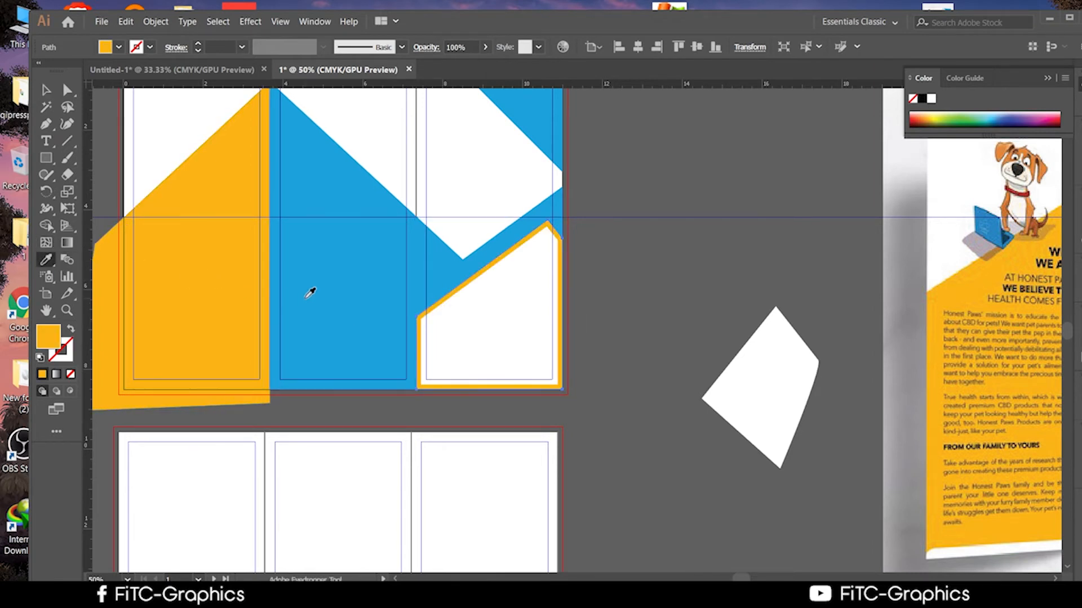
scroll(772, 451, up, 5)
key(v)
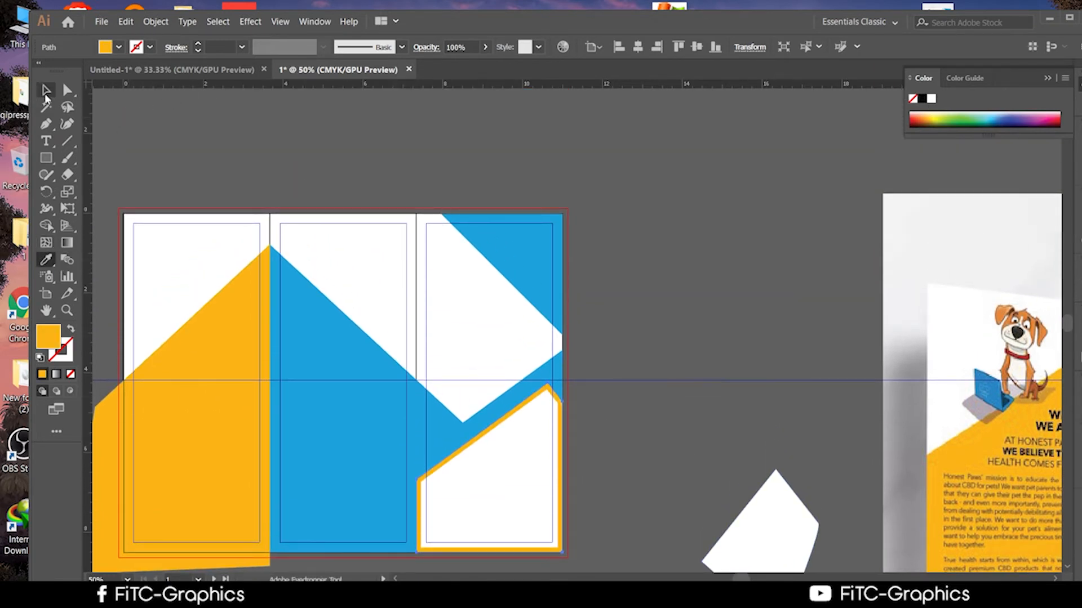
click(653, 314)
scroll(667, 299, down, 2)
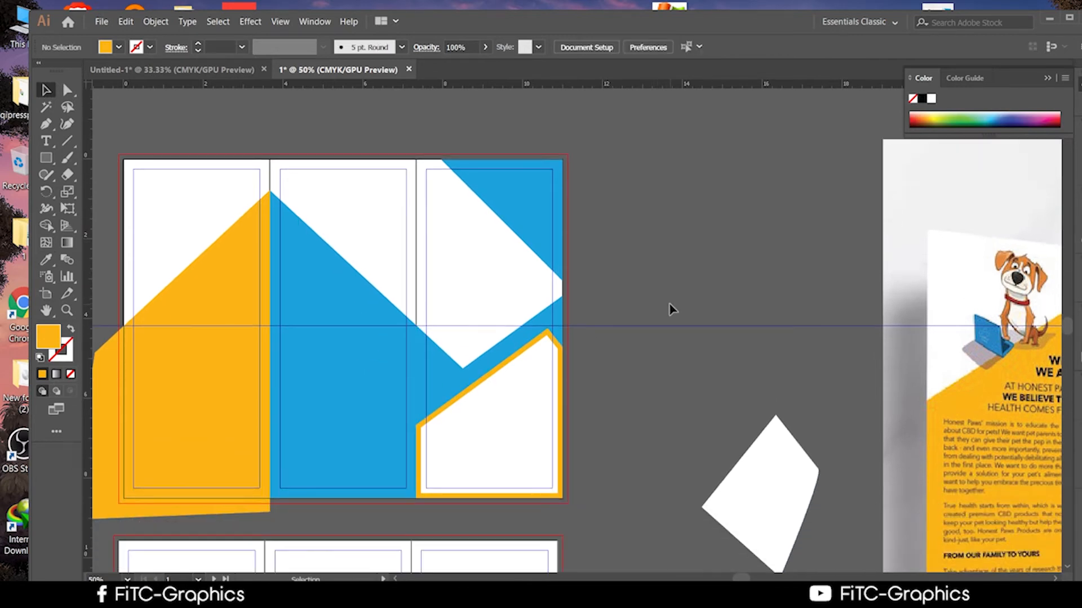
Create an inset copy of the large blue shape spanning the middle and right panels with Offset Path at -0.125 in and Miter joins
scroll(665, 311, up, 1)
drag(647, 286, 842, 251)
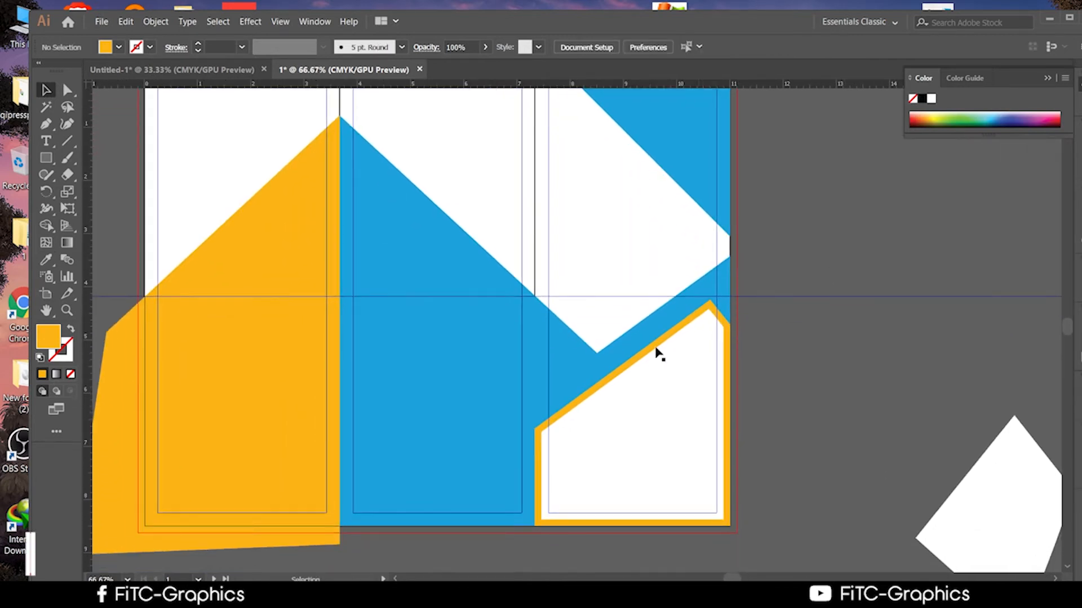
click(475, 363)
scroll(476, 362, up, 2)
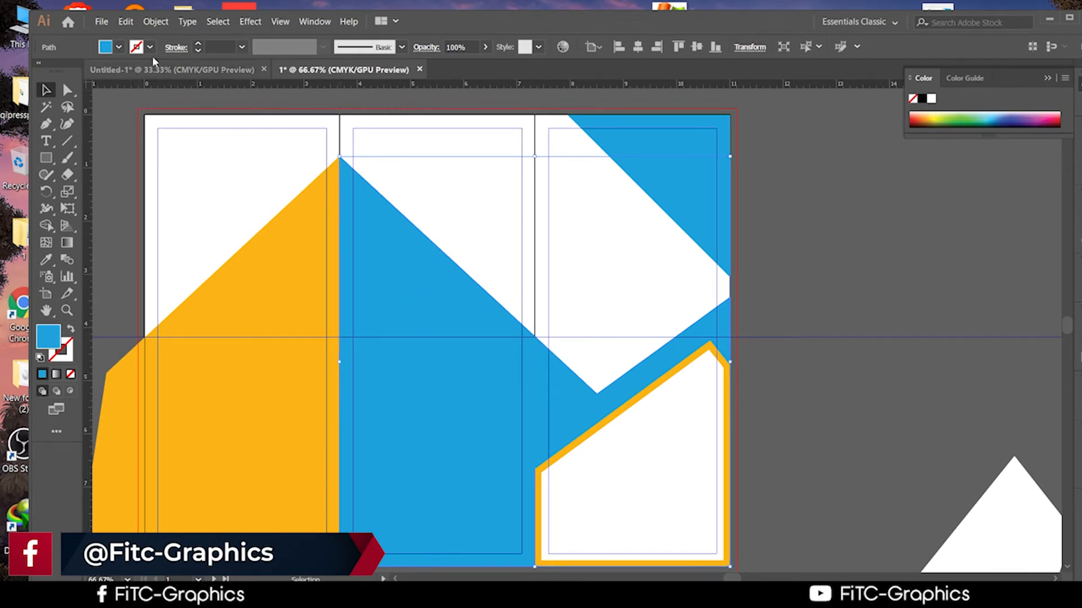
click(156, 22)
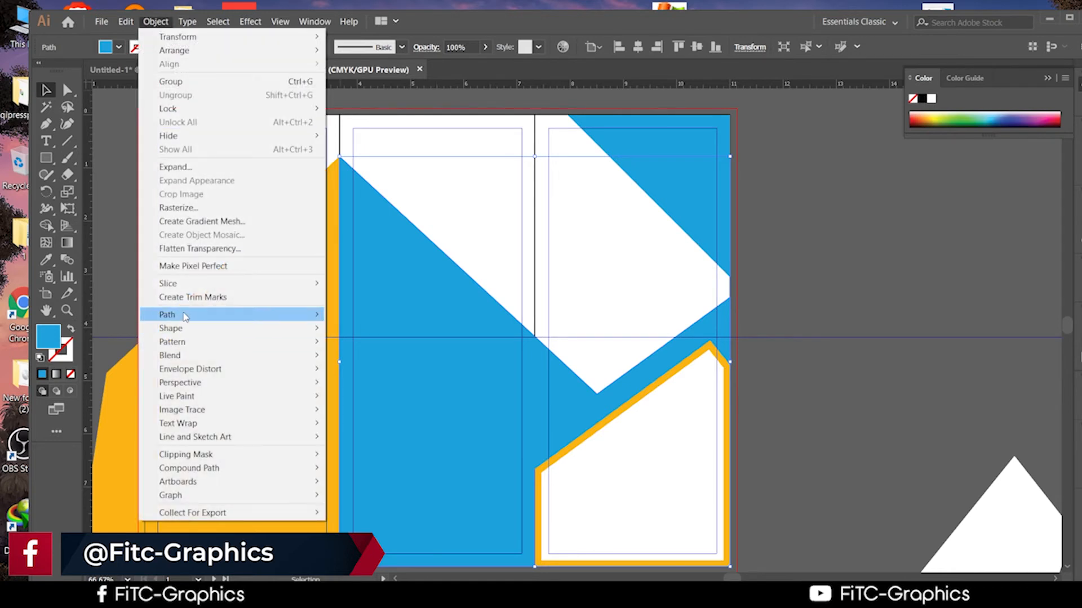
mouse_move(185, 315)
click(381, 360)
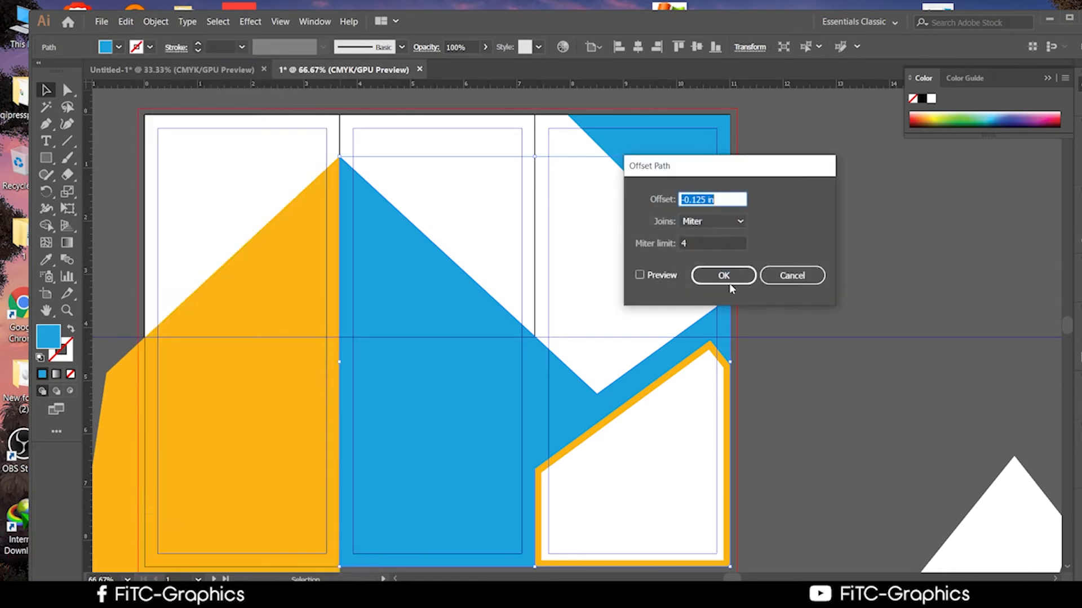
click(639, 275)
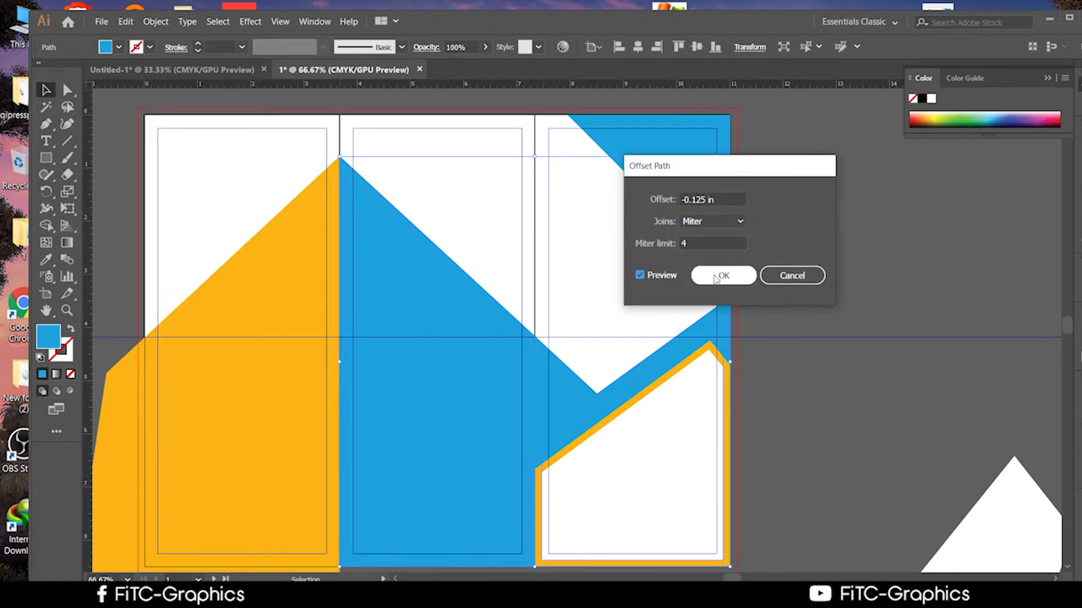
click(719, 275)
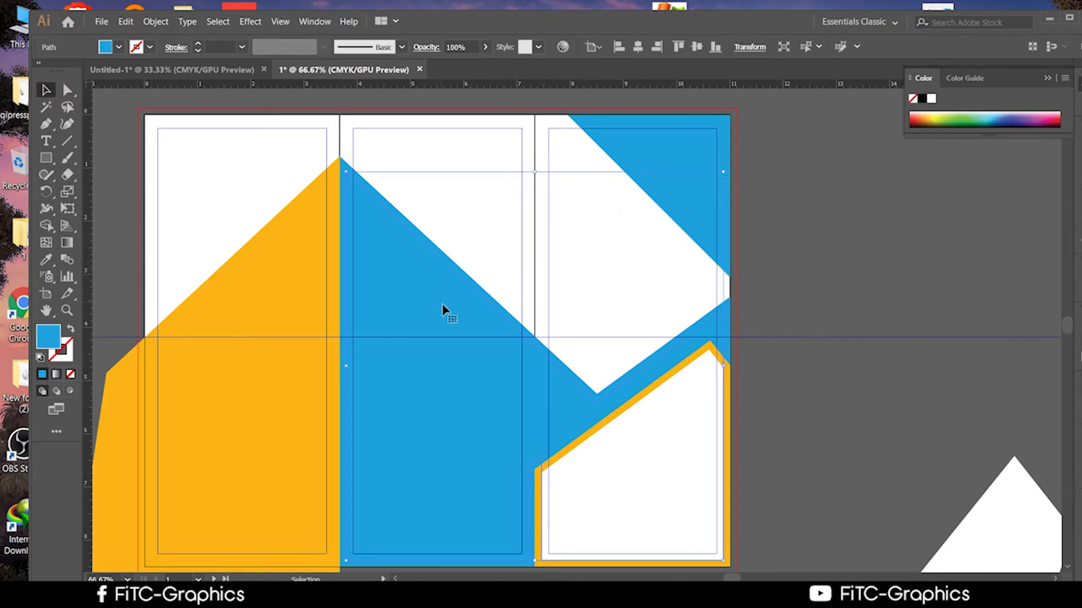
scroll(444, 309, down, 2)
scroll(443, 309, up, 3)
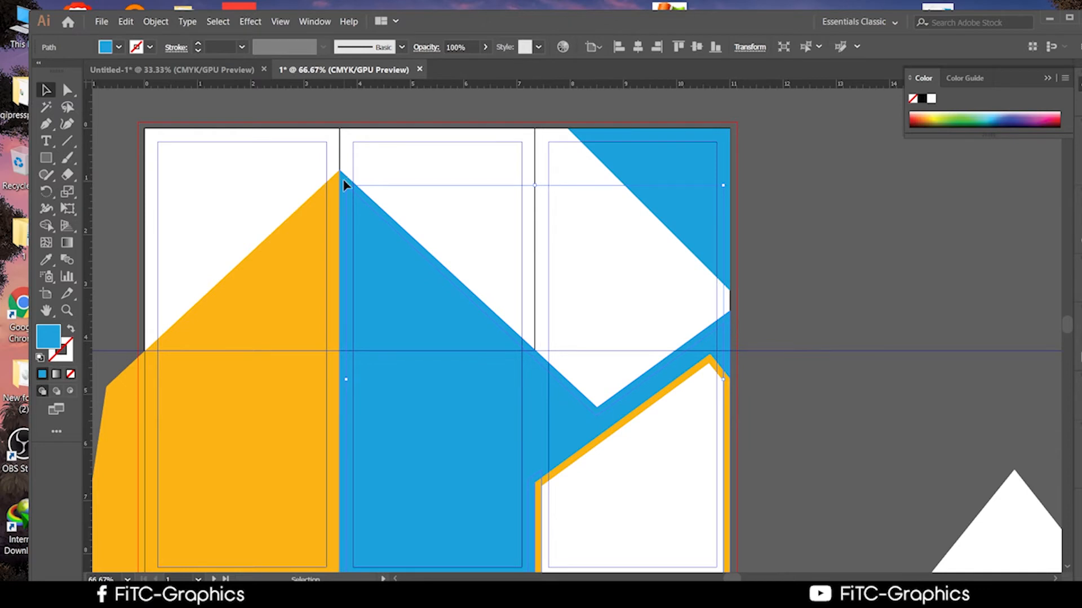
Try filling the outer blue shape behind its inset copy with the orange sampled from the left-panel shape
click(361, 184)
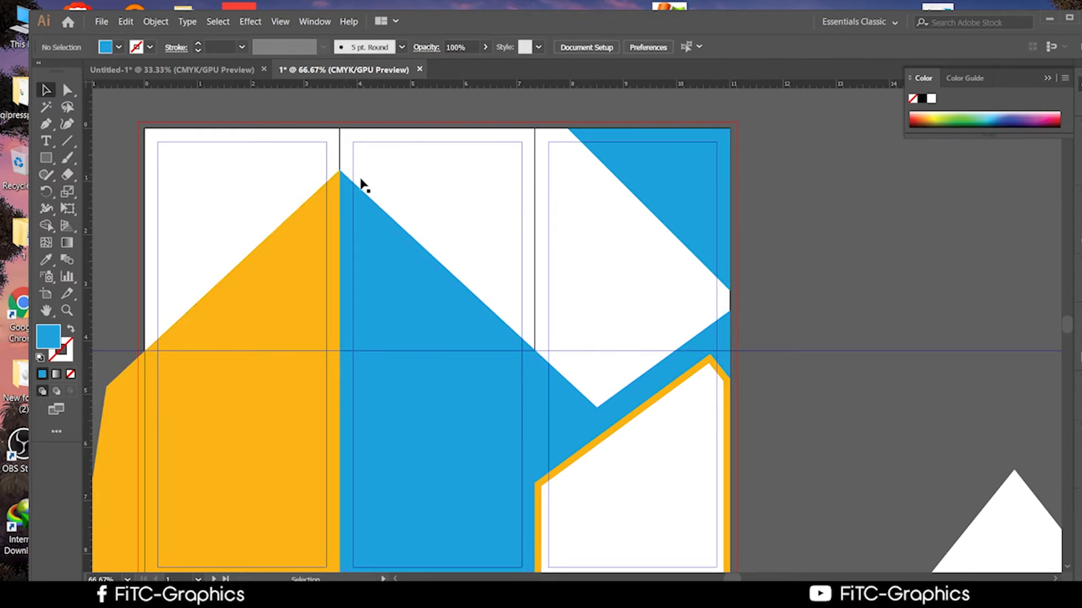
click(346, 183)
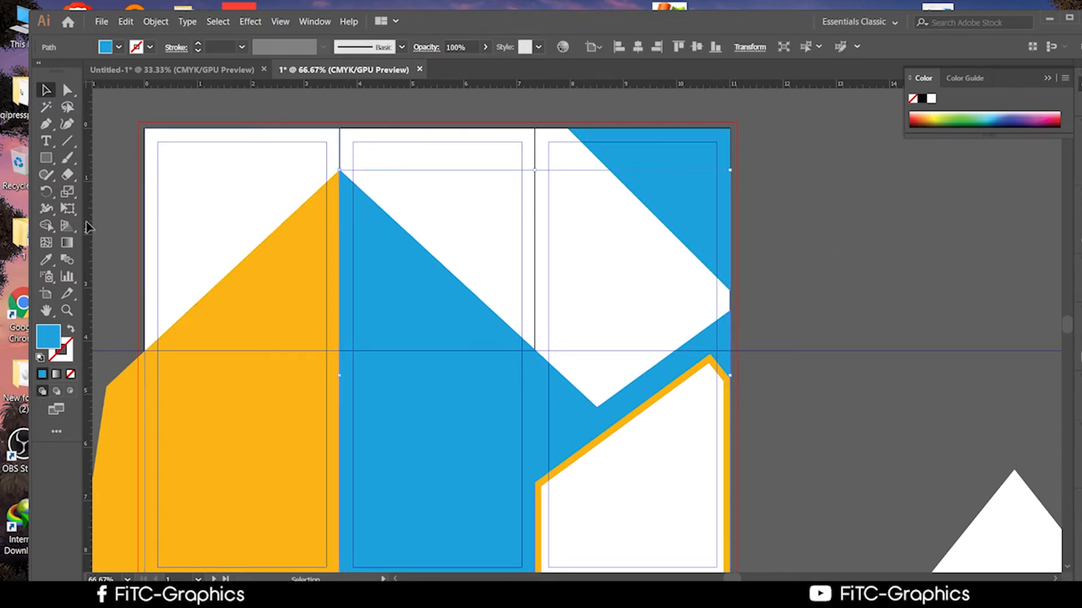
click(46, 259)
click(283, 302)
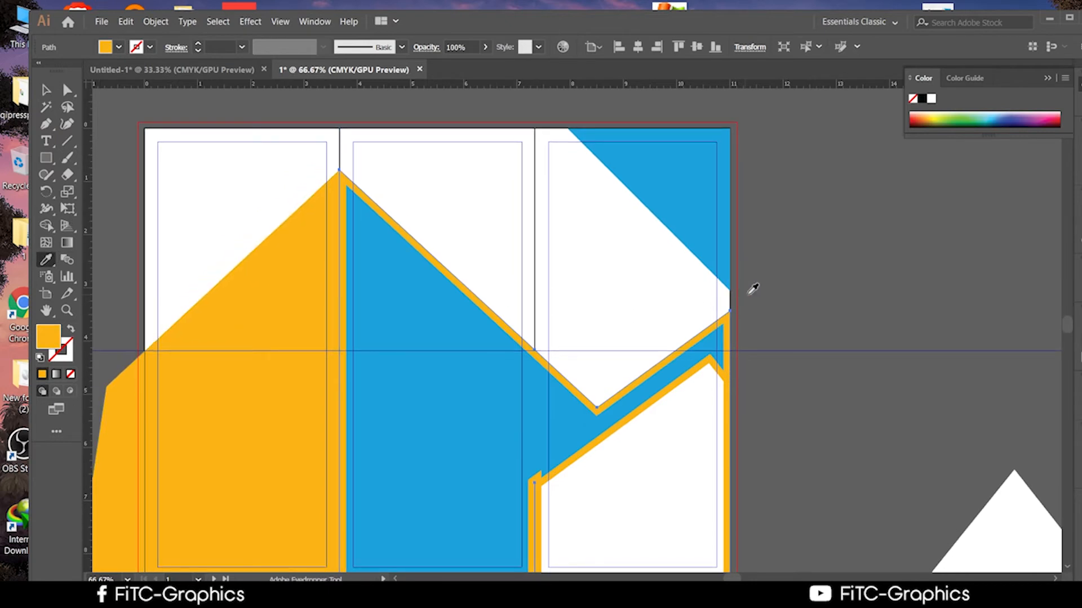
scroll(775, 295, down, 1)
scroll(775, 292, up, 2)
scroll(779, 293, down, 1)
scroll(789, 293, down, 1)
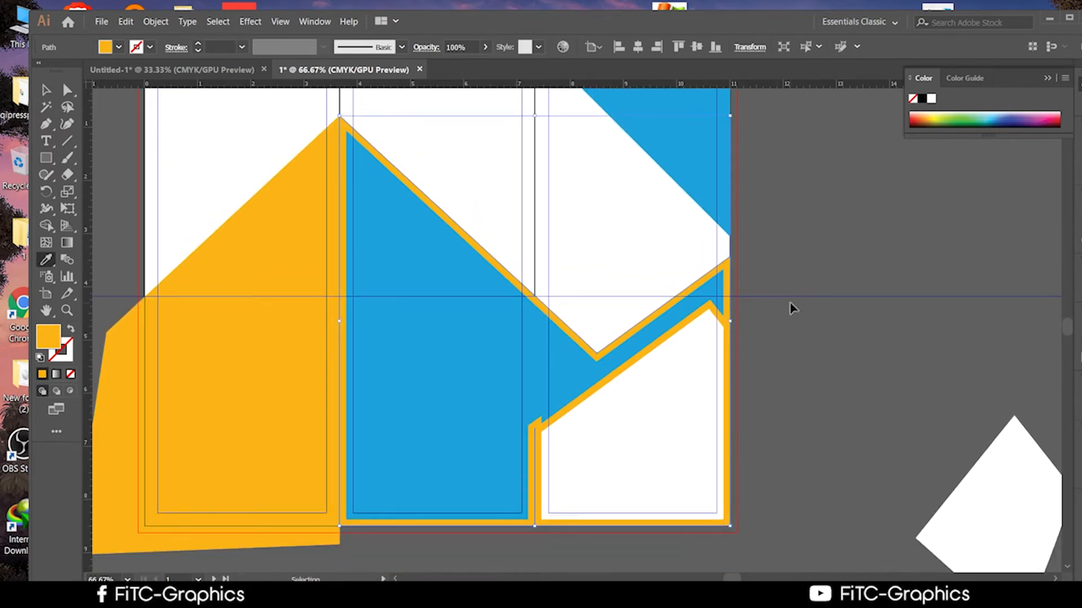
Undo the orange fill of the outer blue shape
key(ctrl+z)
alt+scroll(824, 332, down, 2)
alt+scroll(831, 336, up, 2)
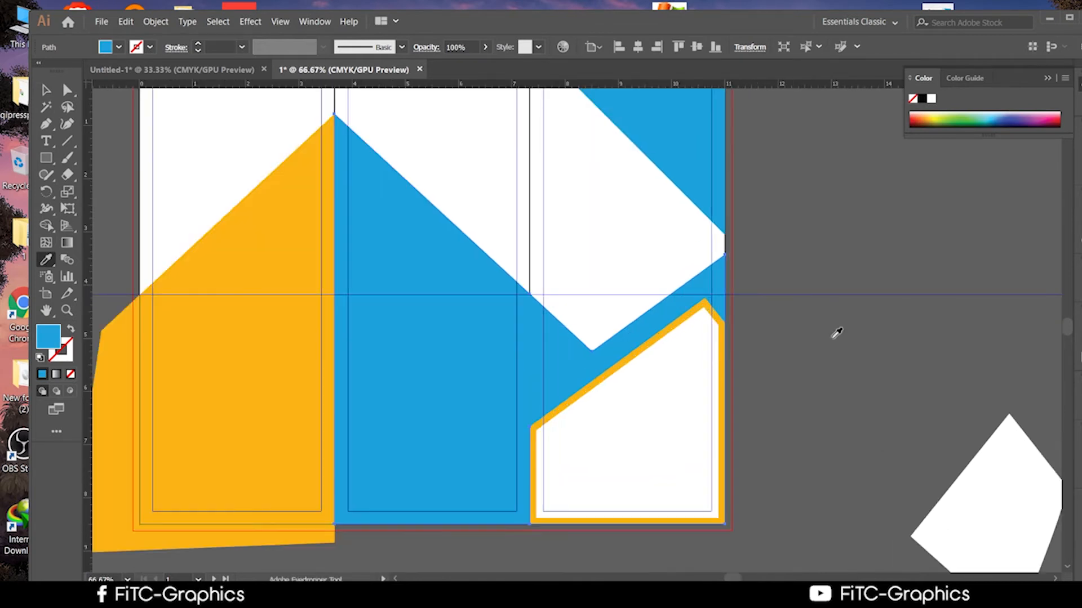
drag(859, 253, 784, 220)
alt+scroll(574, 290, down, 1)
alt+scroll(569, 286, down, 1)
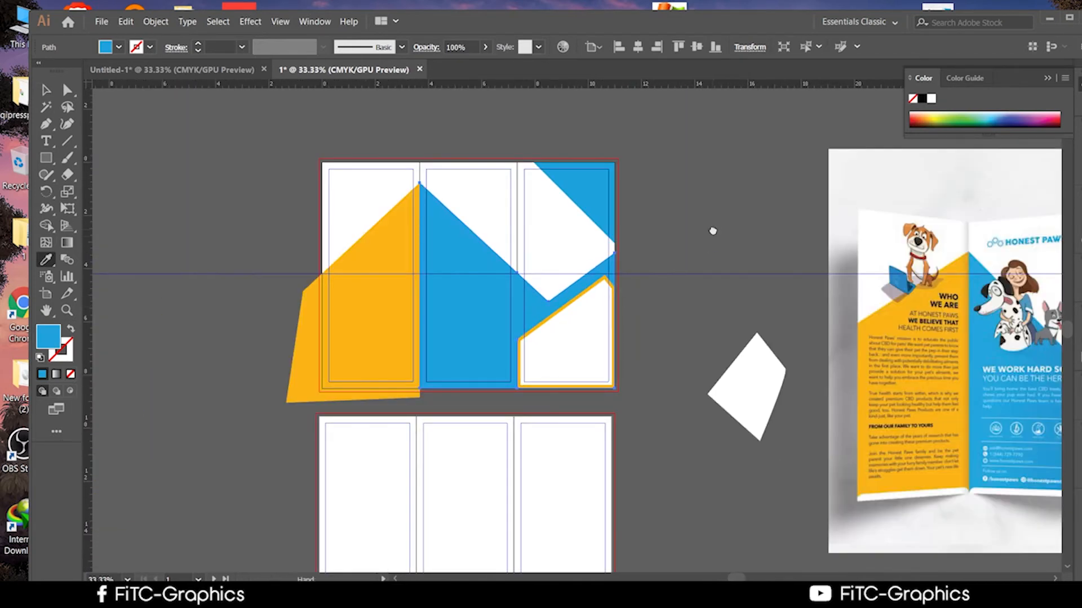
drag(712, 231, 611, 237)
alt+scroll(500, 164, down, 1)
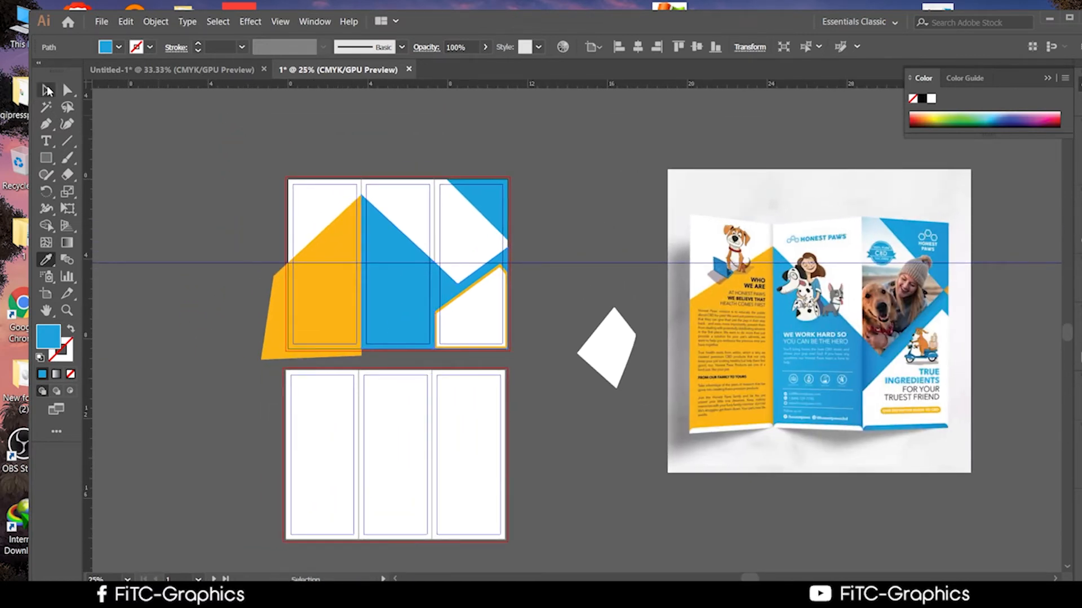
Trim off the part of the orange shape that extends beyond the left panel with the Shape Builder tool, and deselect everything
click(48, 90)
click(143, 155)
alt+scroll(235, 264, up, 2)
drag(209, 223, 148, 174)
click(346, 362)
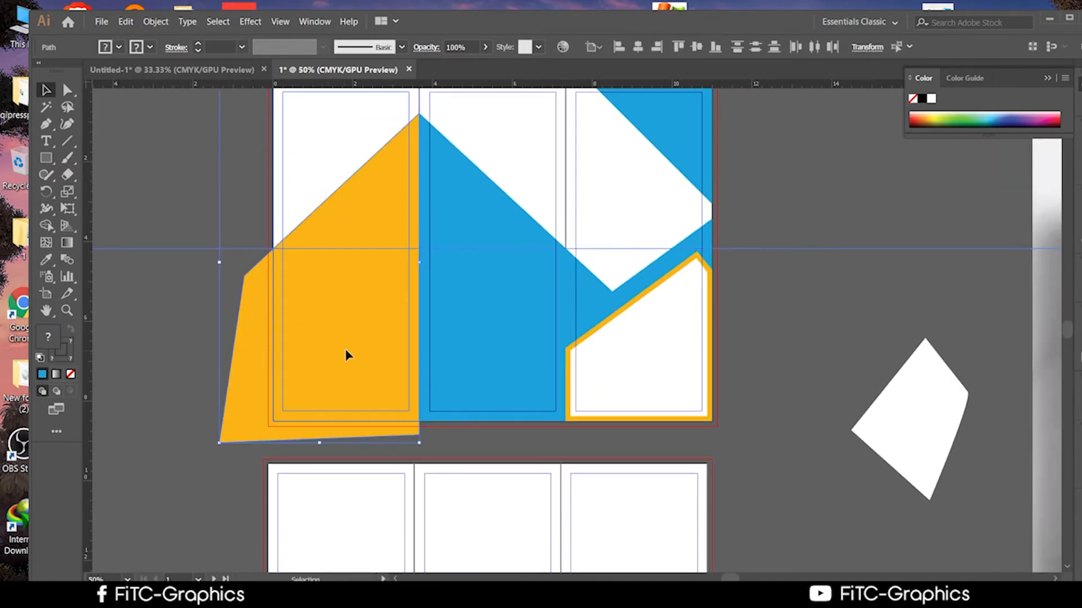
alt+scroll(346, 354, up, 2)
click(53, 228)
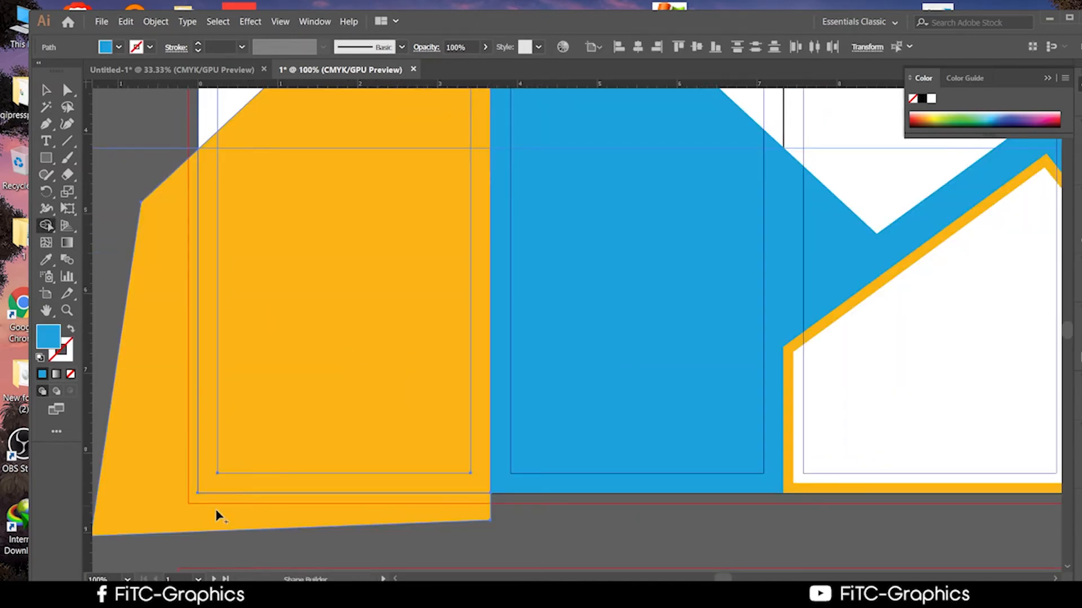
alt+click(195, 510)
alt+scroll(276, 521, down, 4)
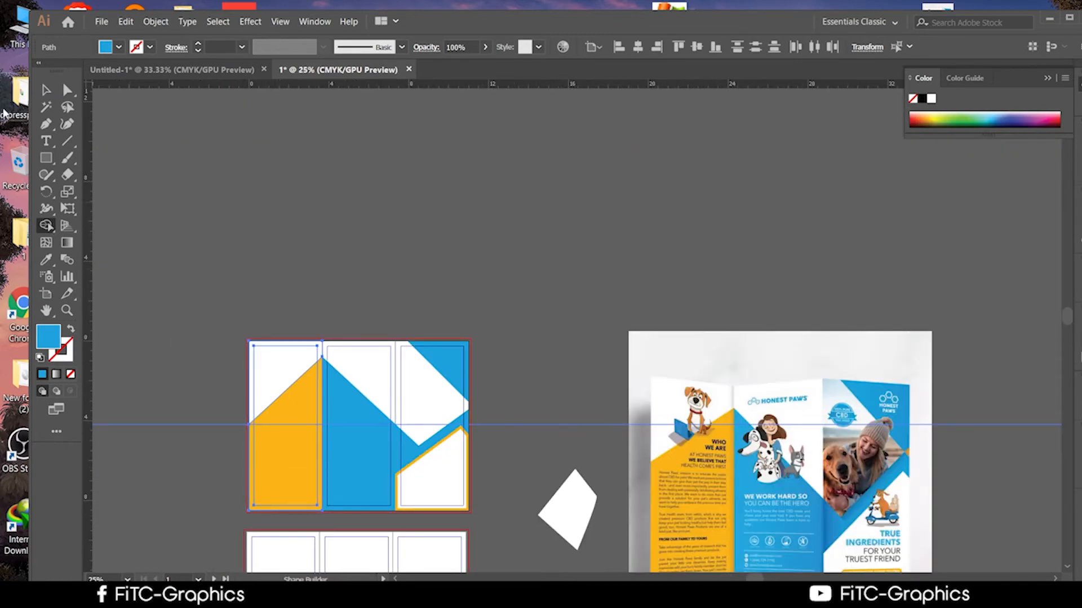
click(46, 90)
click(249, 171)
Unlock all locked objects in the document and clear the resulting selection
drag(313, 161, 283, 49)
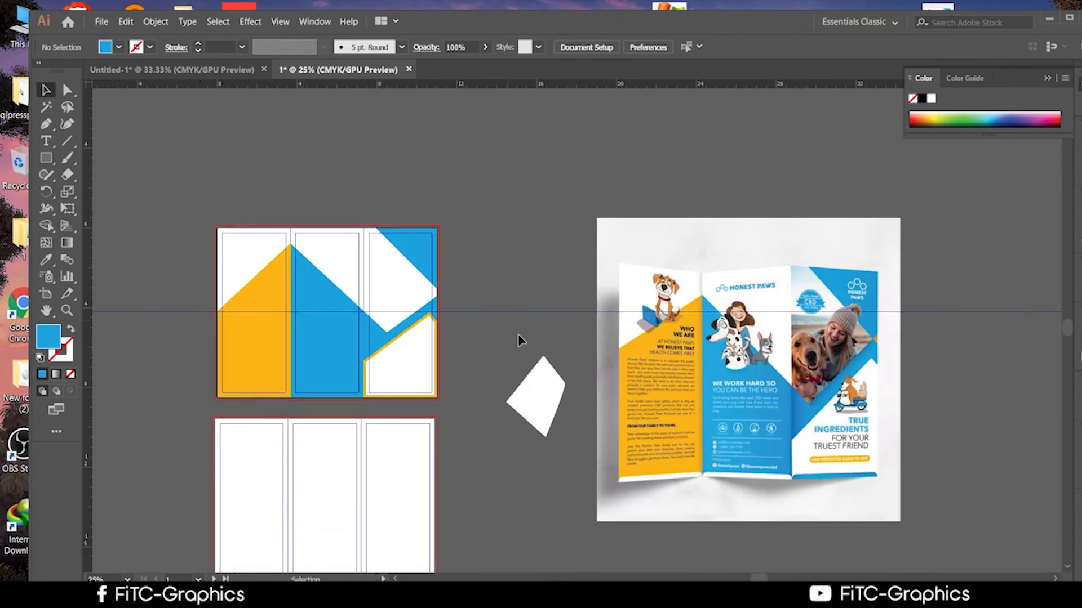
key(ctrl+alt+2)
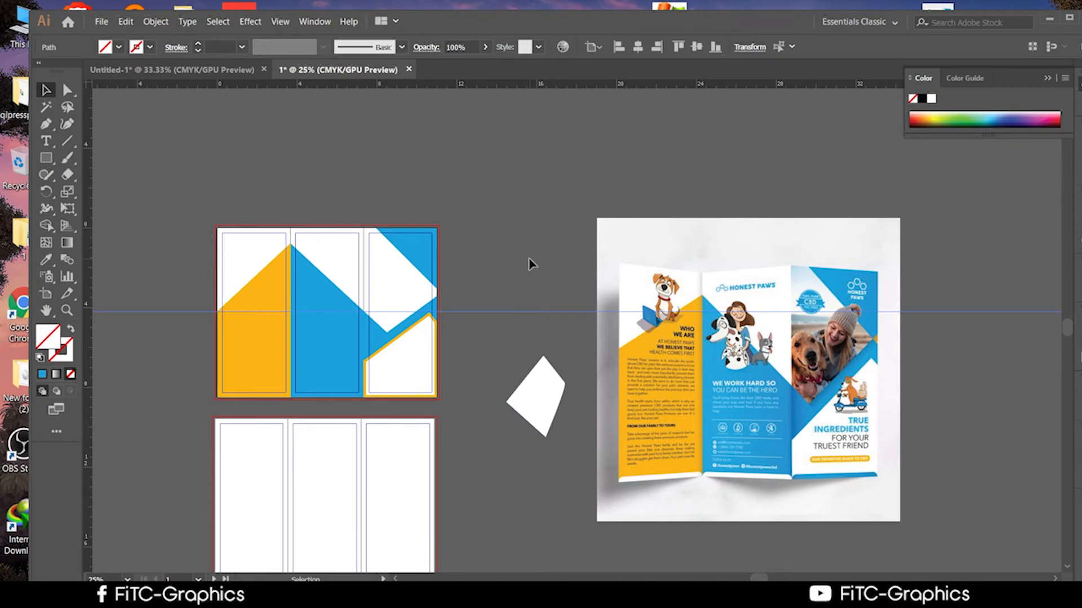
click(530, 263)
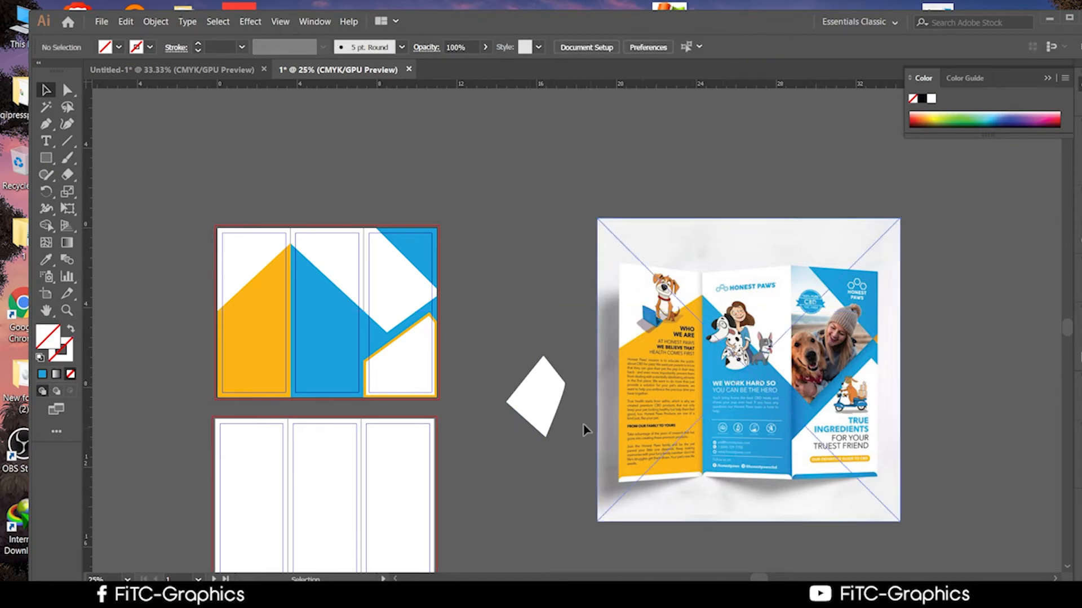
Examine the three panels of the reference brochure image up close, including the illustrations, photo area, logos and text layout
drag(585, 430, 591, 308)
scroll(566, 392, up, 1)
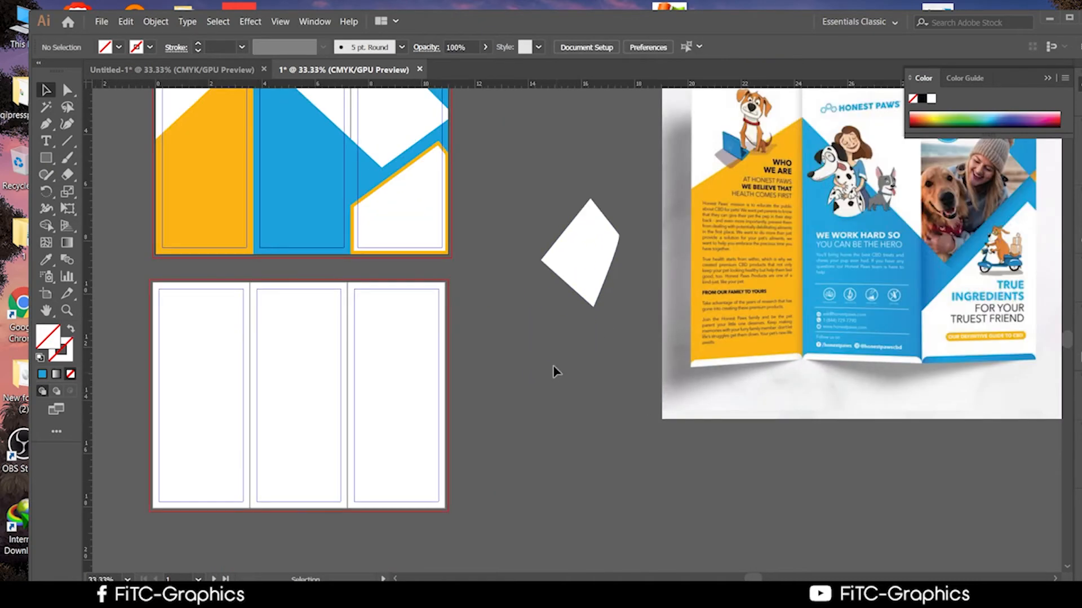
drag(545, 352, 567, 429)
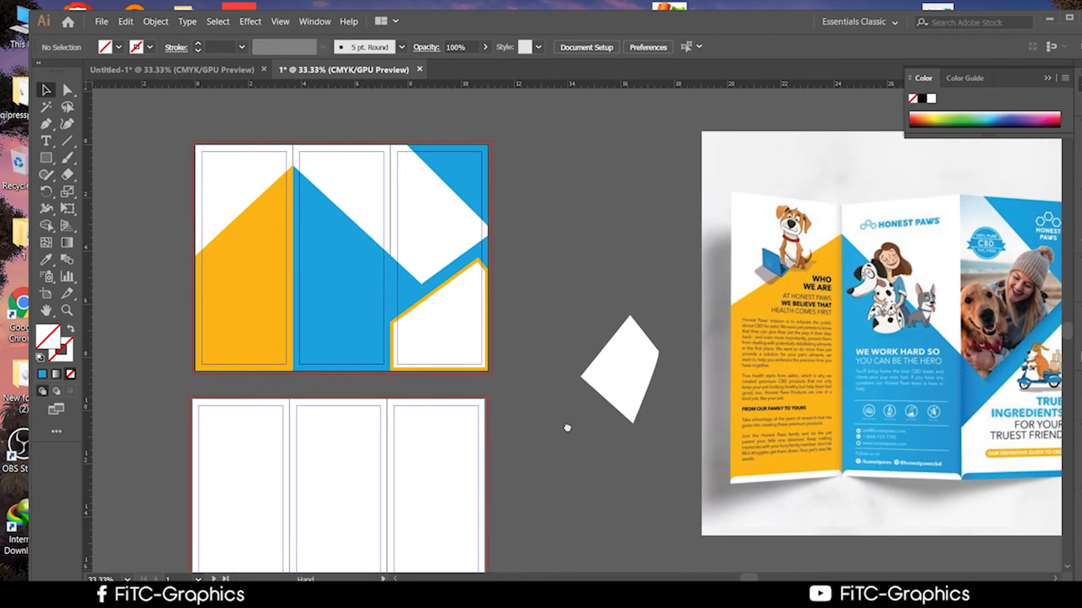
drag(695, 367, 585, 361)
drag(810, 375, 686, 374)
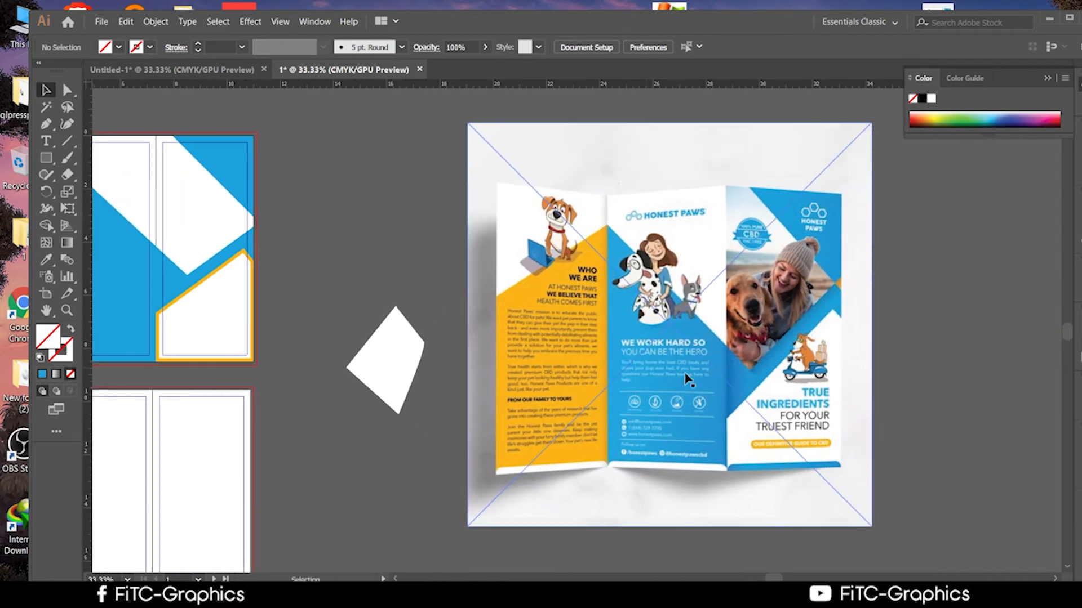
scroll(813, 337, up, 2)
scroll(812, 336, down, 2)
scroll(813, 340, up, 2)
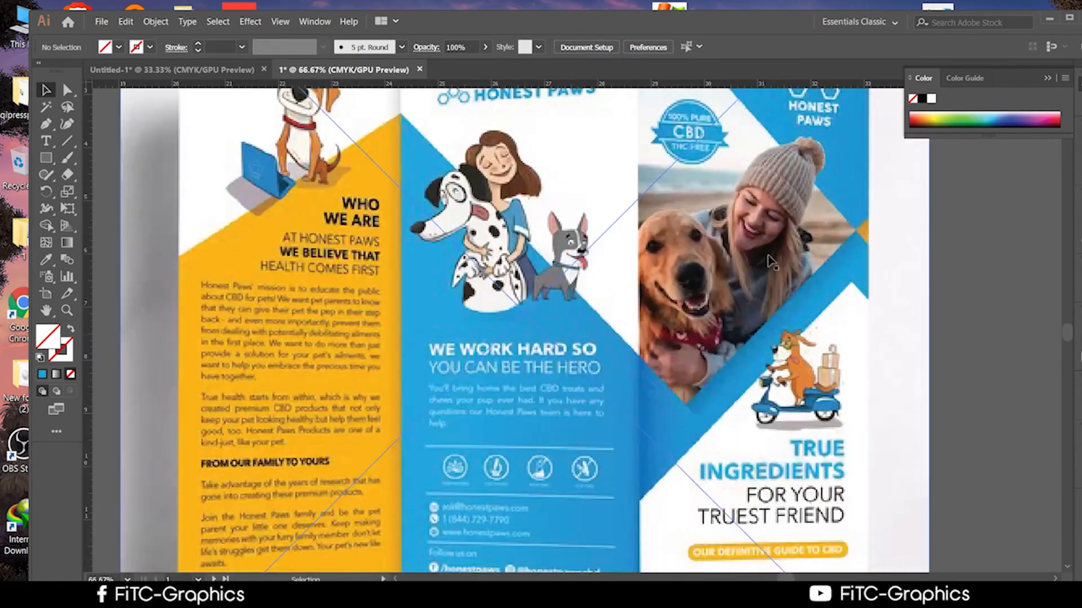
scroll(767, 358, up, 2)
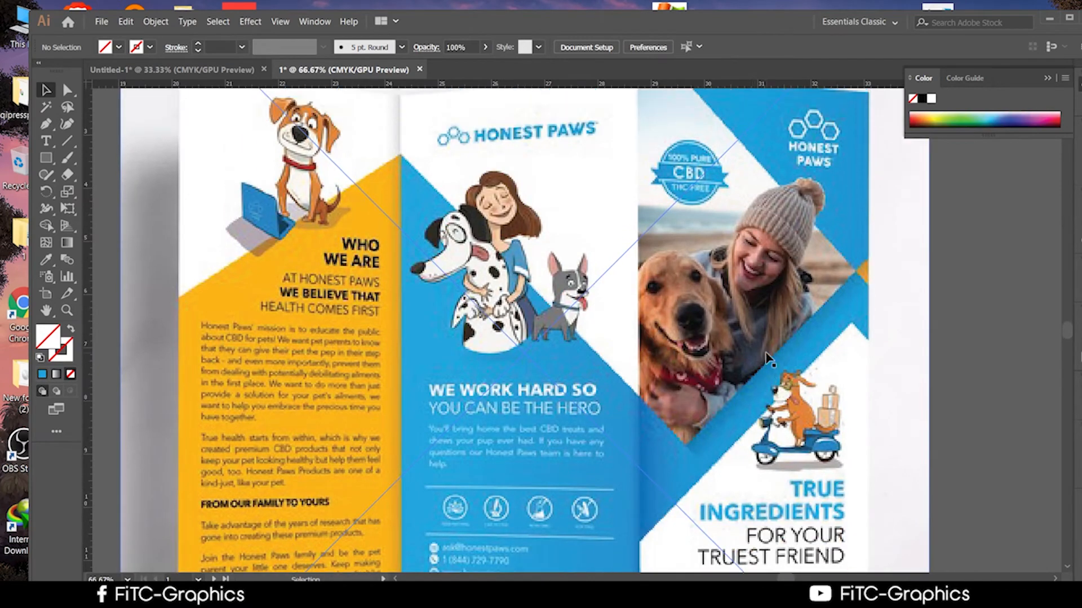
scroll(767, 358, up, 2)
scroll(768, 357, down, 2)
scroll(767, 356, up, 1)
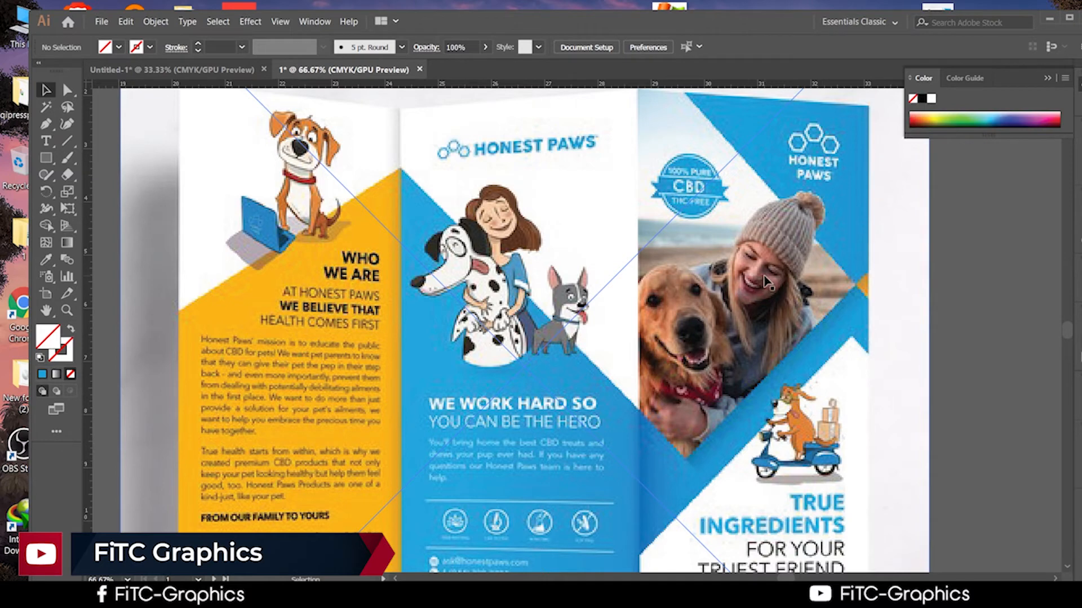
scroll(766, 282, up, 1)
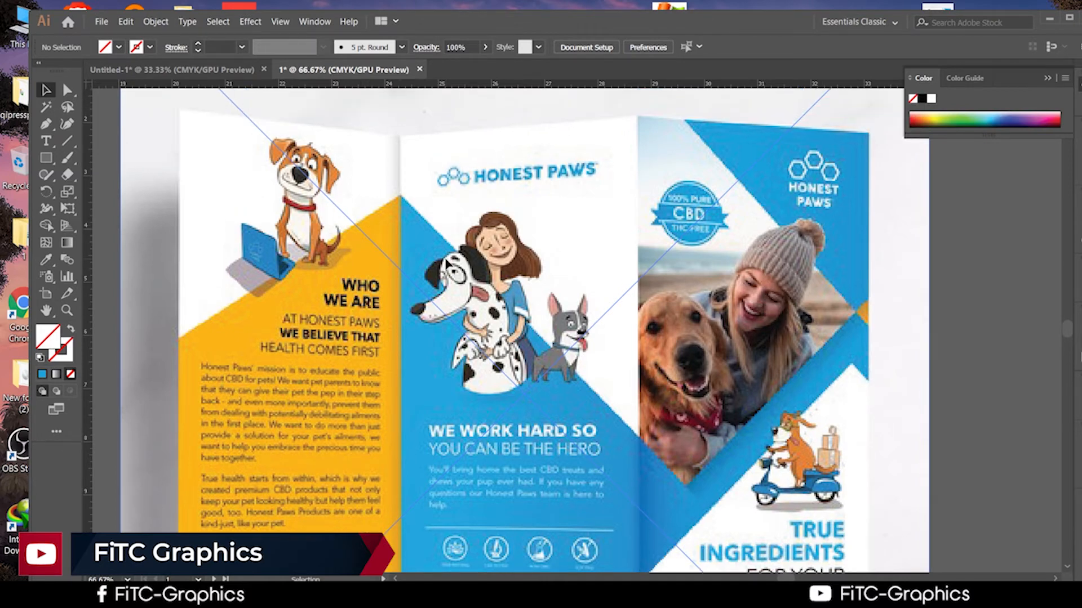
scroll(806, 405, down, 2)
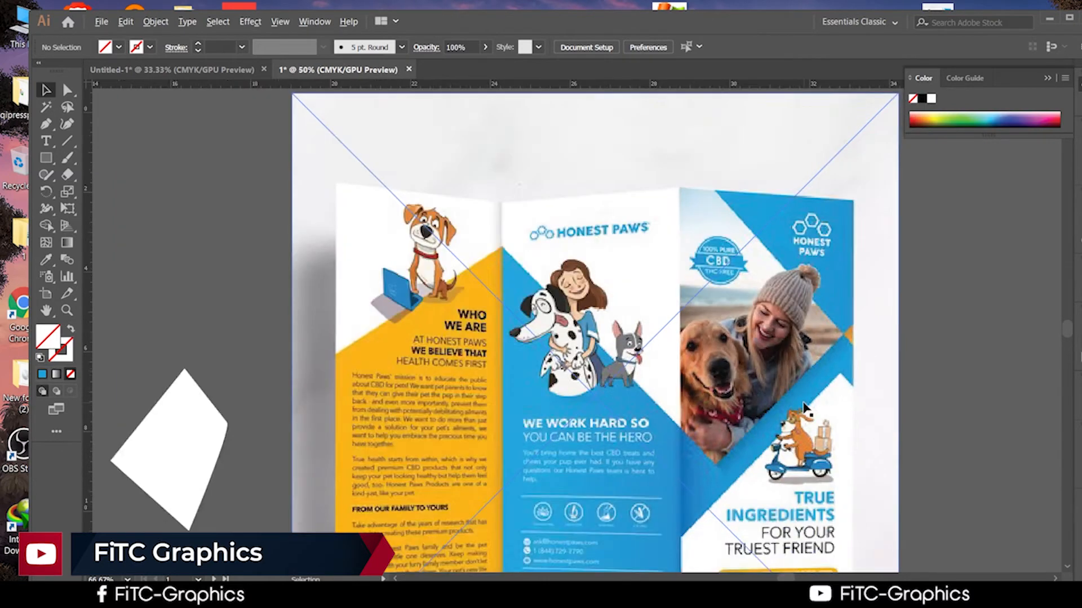
drag(884, 362, 832, 262)
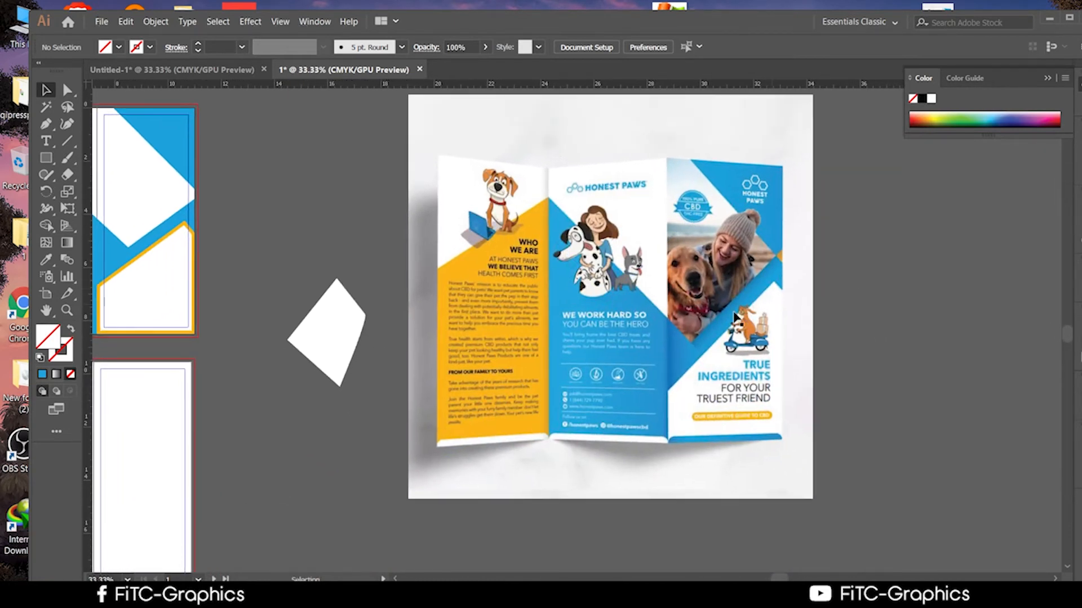
Embed the linked reference brochure image in the document
click(627, 327)
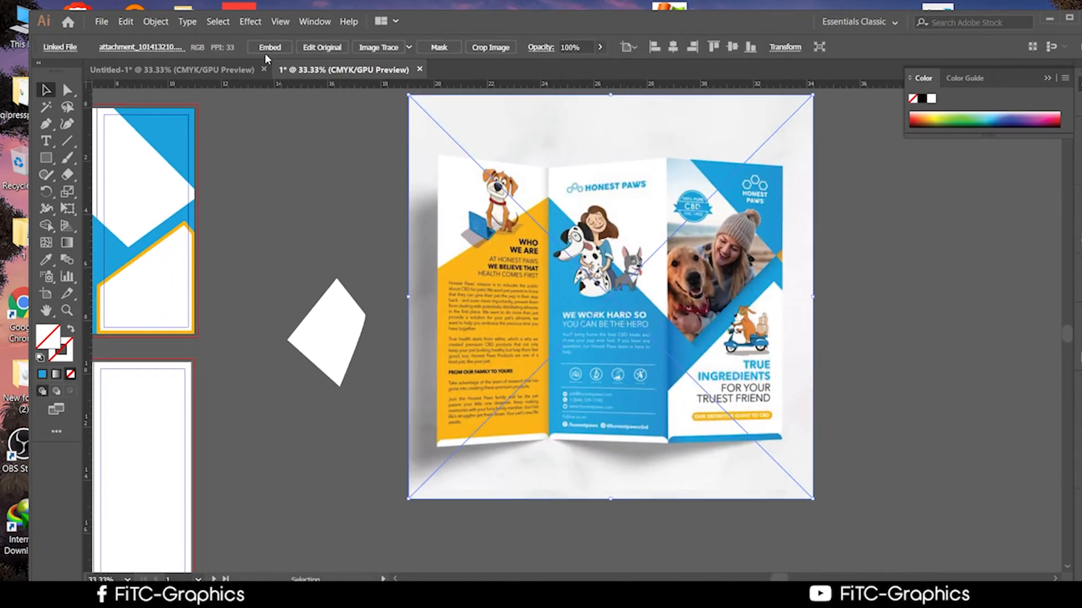
click(268, 48)
scroll(852, 290, up, 1)
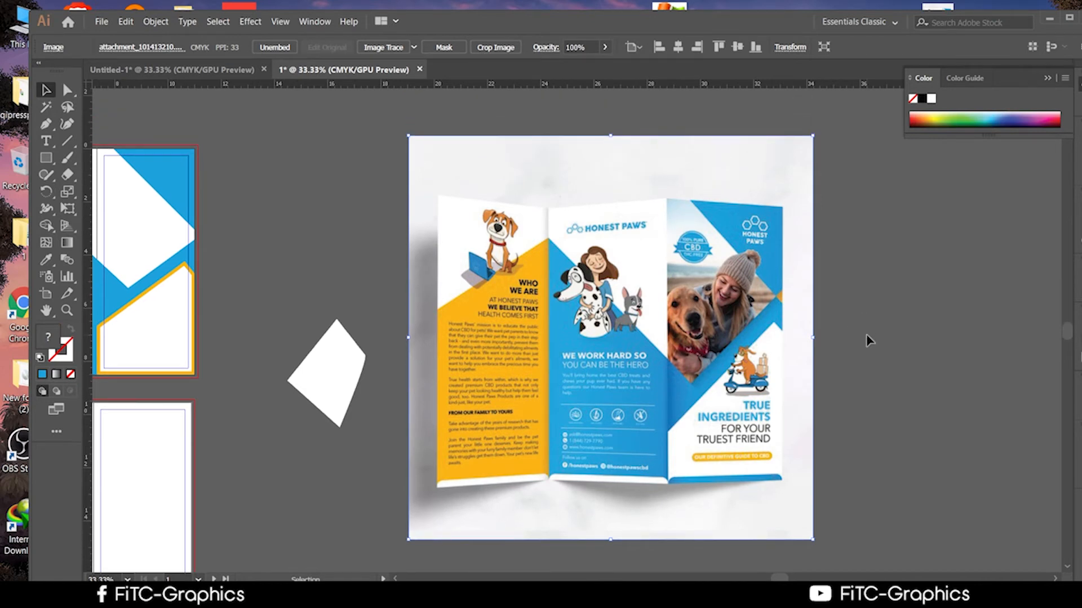
scroll(866, 336, down, 2)
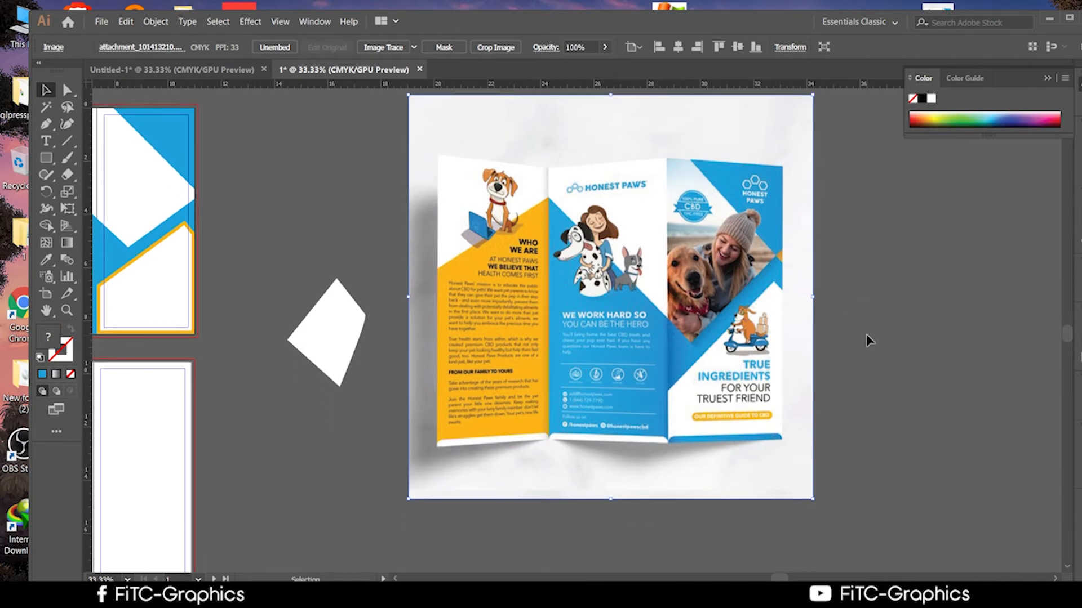
scroll(866, 336, down, 1)
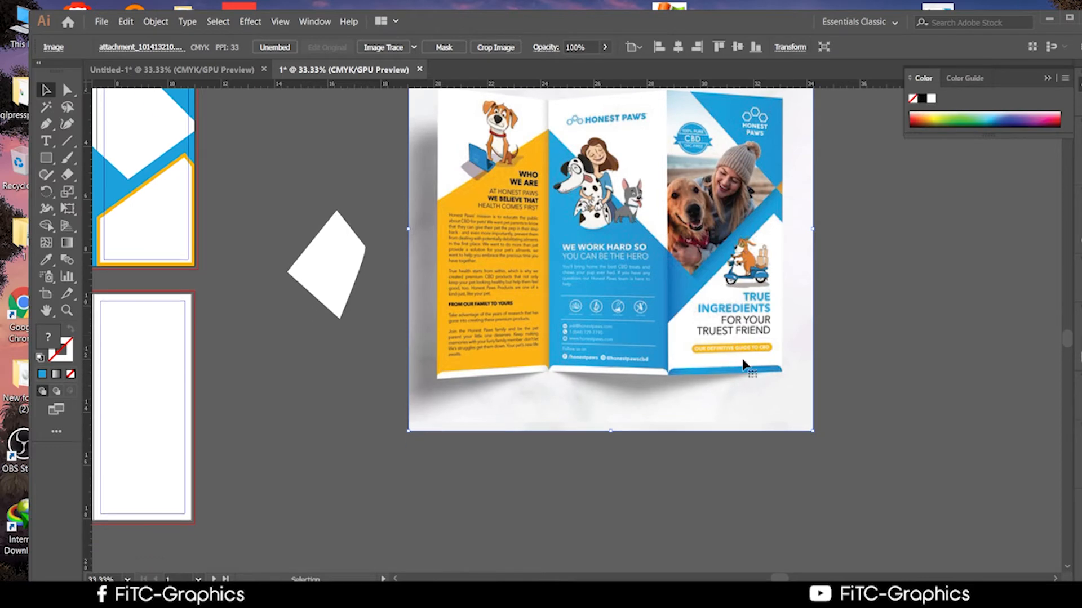
Delete the leftover white shape lying between the artboards and the reference image
key(space)
drag(518, 370, 737, 452)
scroll(660, 489, down, 1)
click(574, 402)
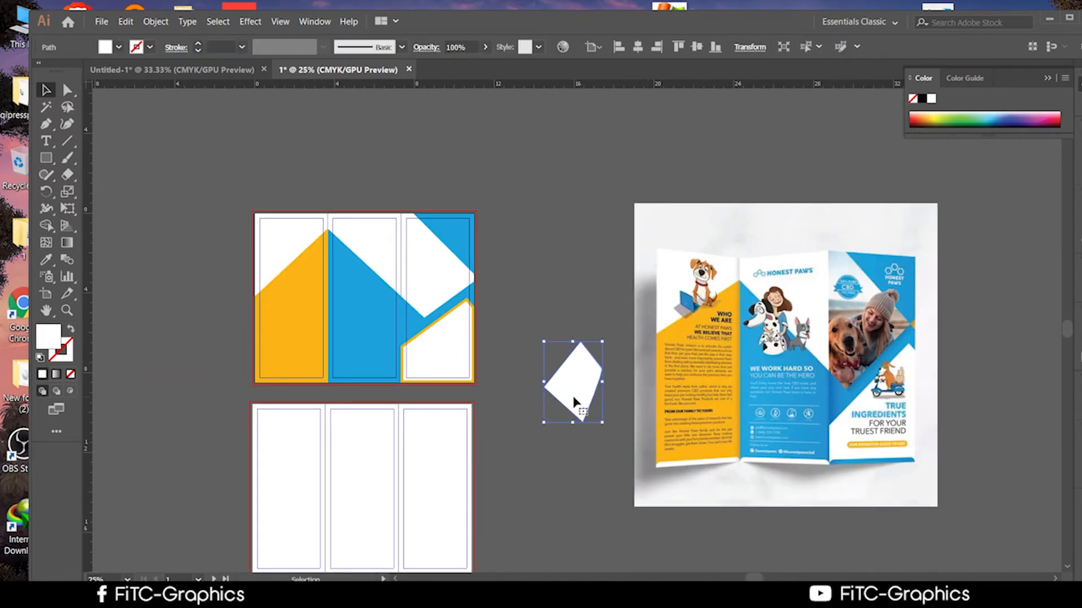
key(Delete)
key(space)
drag(575, 403, 602, 311)
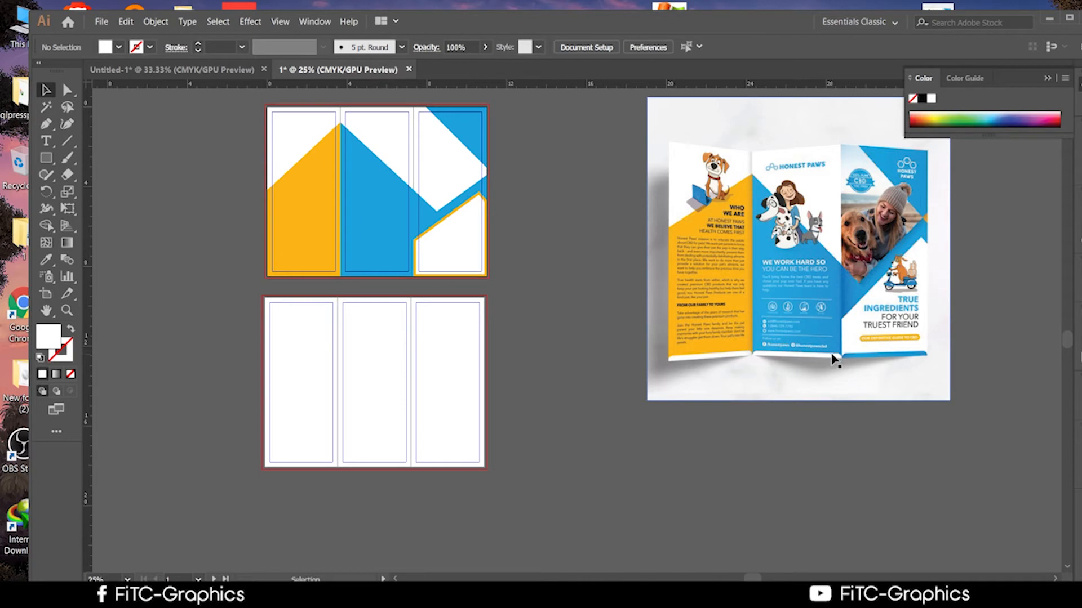
Draw a white rectangle across the foot of the right panel, starting at its left edge and extending past its right and bottom edges
scroll(292, 292, up, 1)
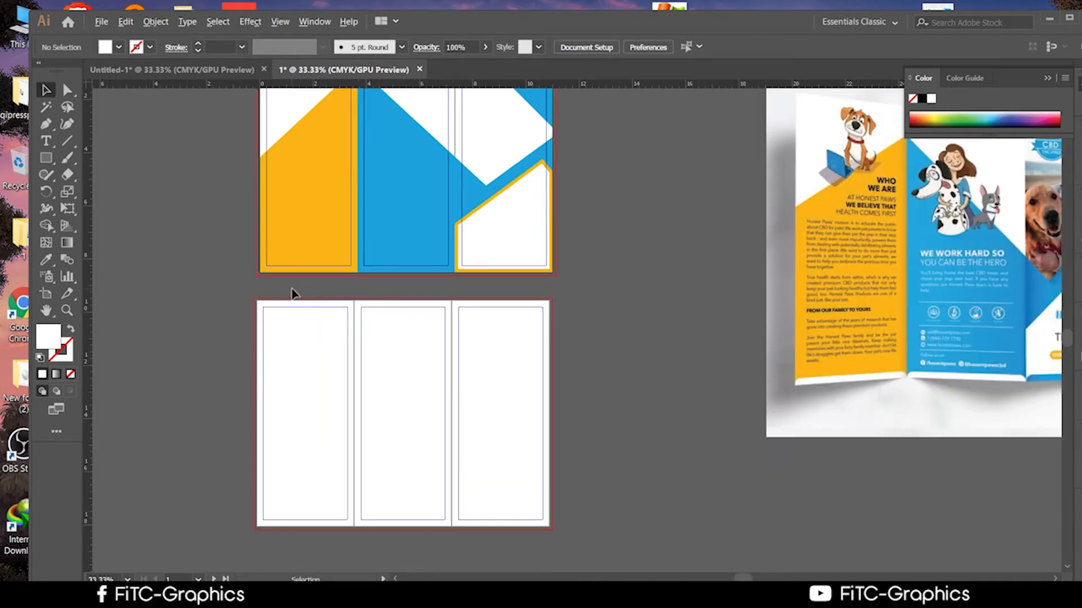
key(space)
drag(551, 290, 474, 304)
click(461, 286)
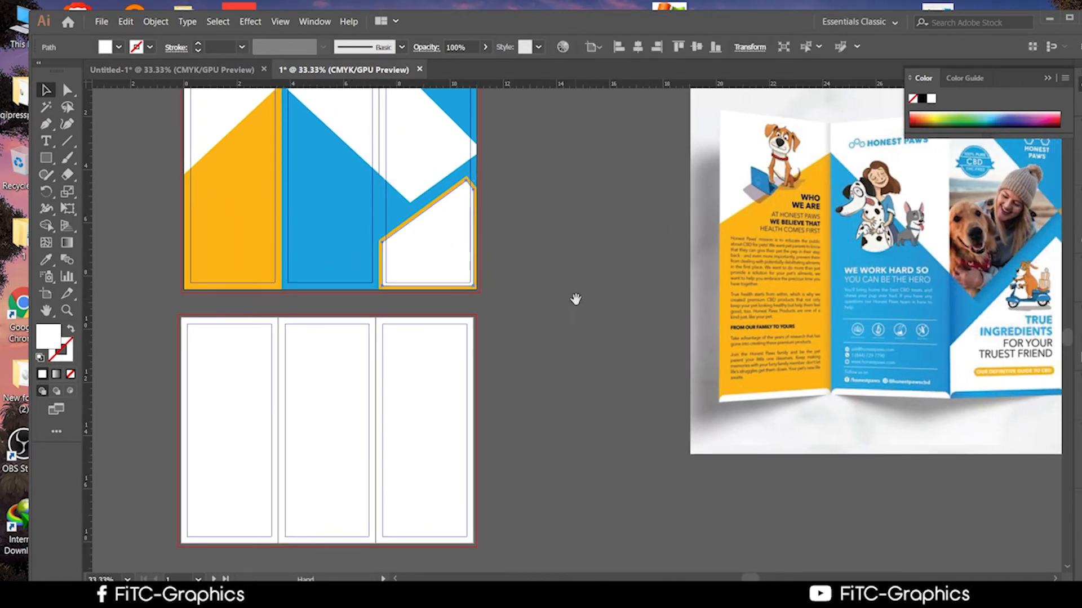
key(space)
mouse_move(574, 299)
mouse_down()
mouse_move(471, 324)
mouse_move(582, 282)
mouse_up()
scroll(341, 300, up, 2)
key(space)
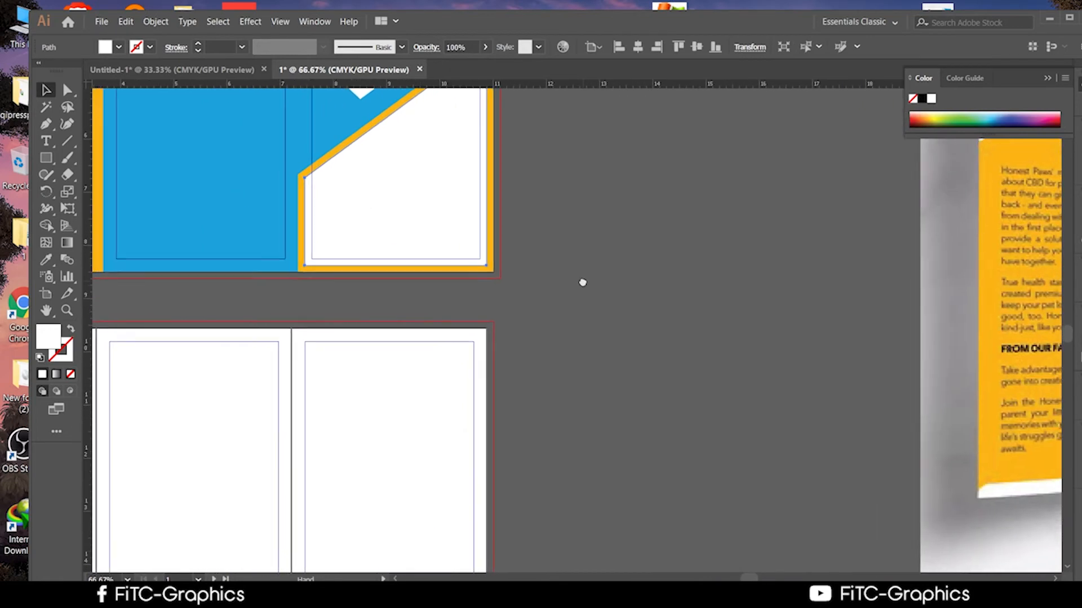
scroll(350, 286, up, 1)
key(space)
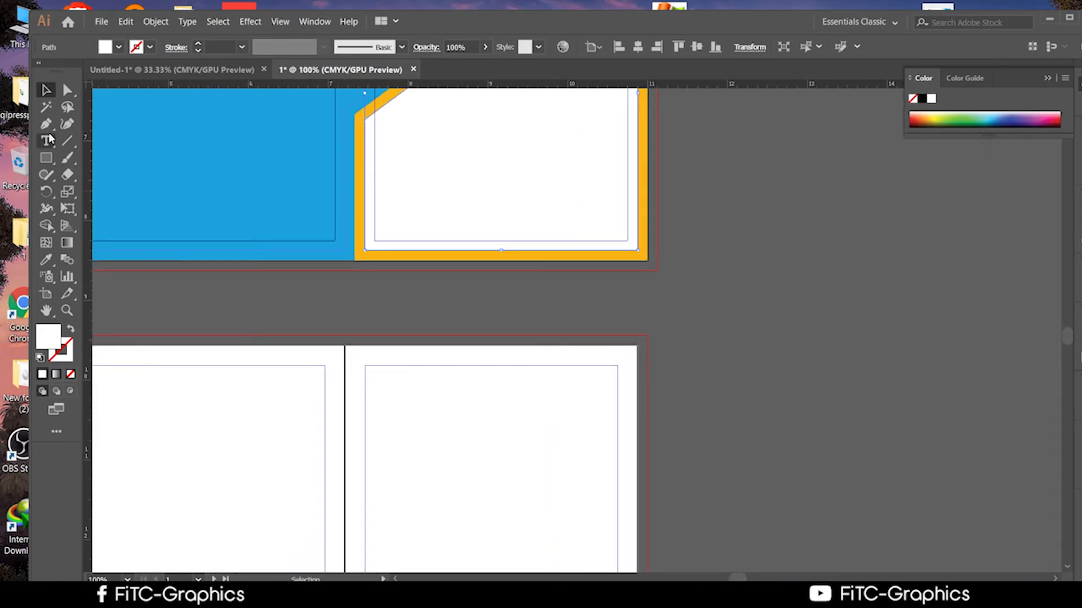
click(46, 157)
key(space)
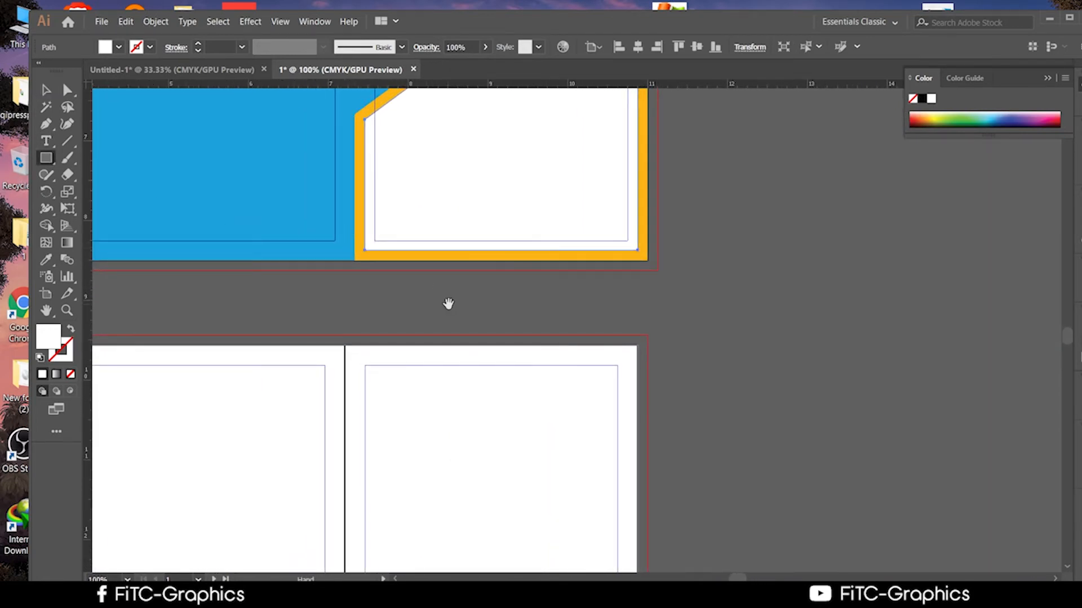
drag(448, 304, 511, 308)
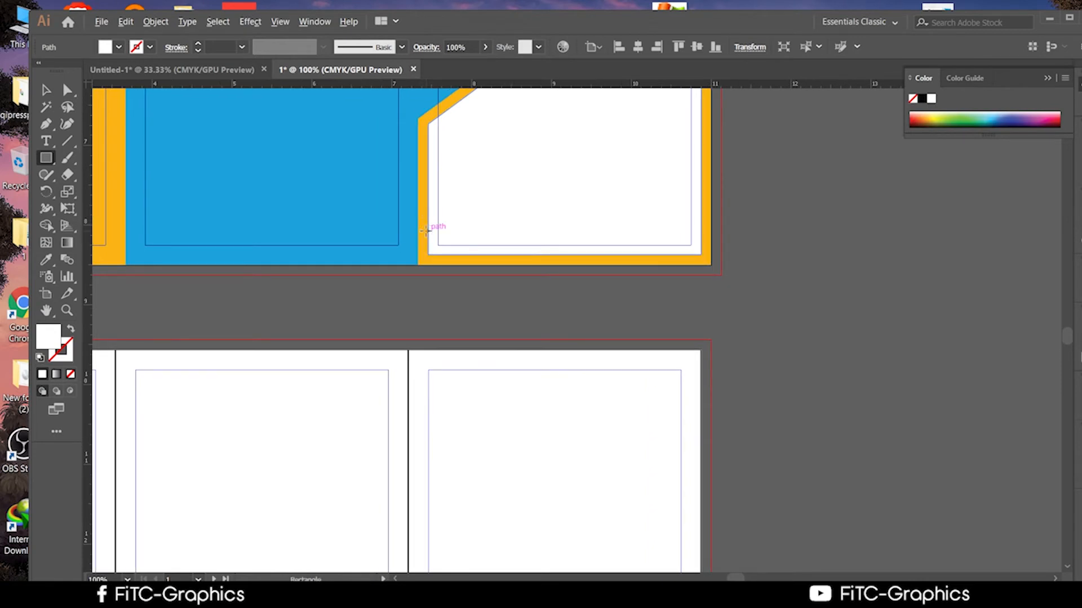
scroll(421, 221, down, 1)
drag(427, 271, 438, 437)
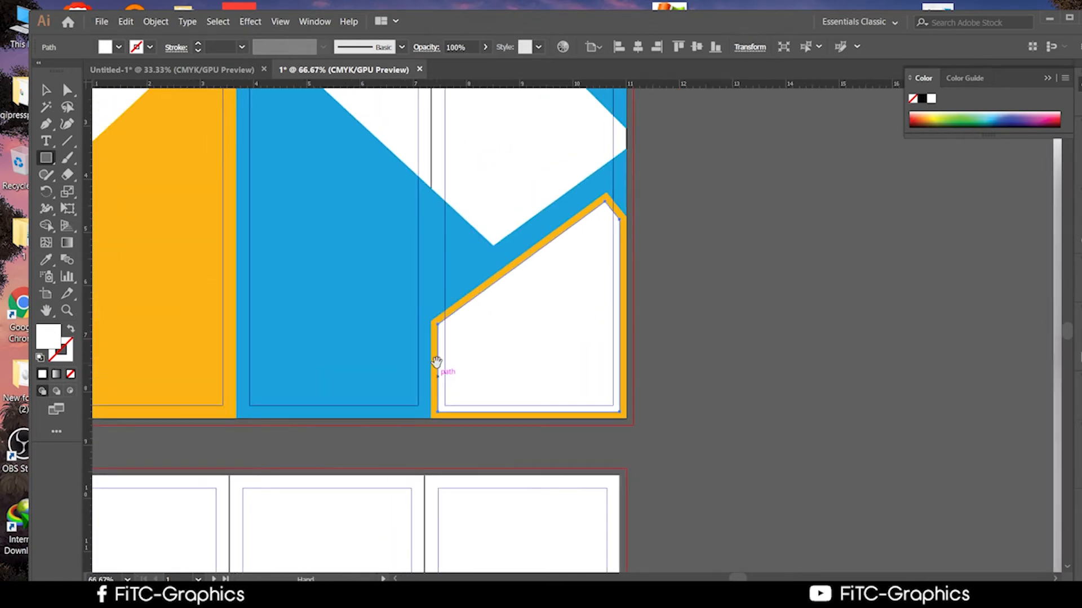
drag(431, 181, 454, 366)
key(ctrl+z)
drag(430, 393, 657, 432)
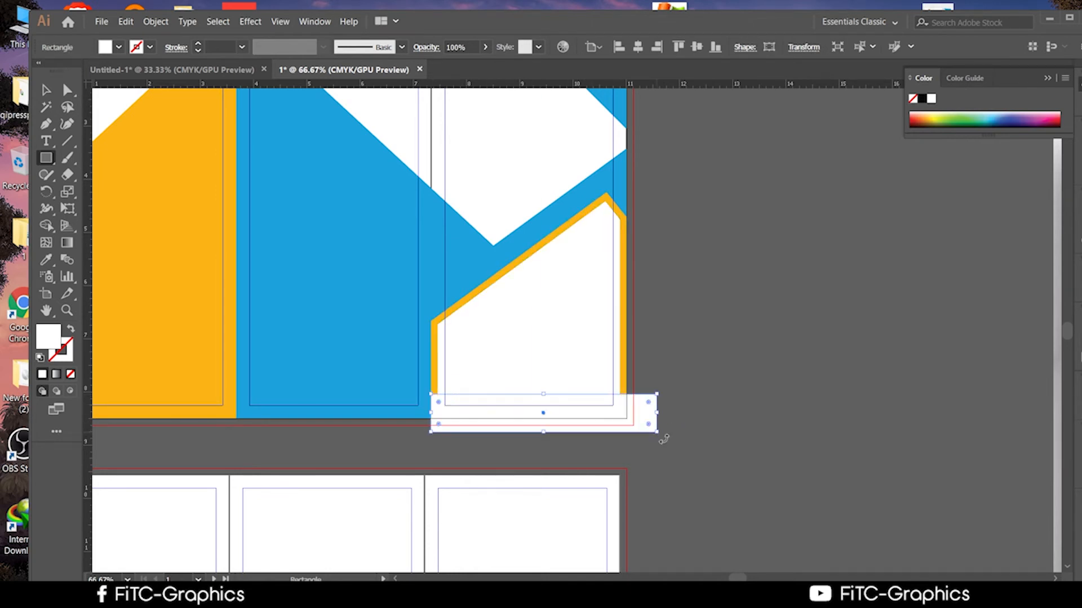
Narrow the white rectangle so its right side lines up with the right panel's outer edge
scroll(484, 442, up, 1)
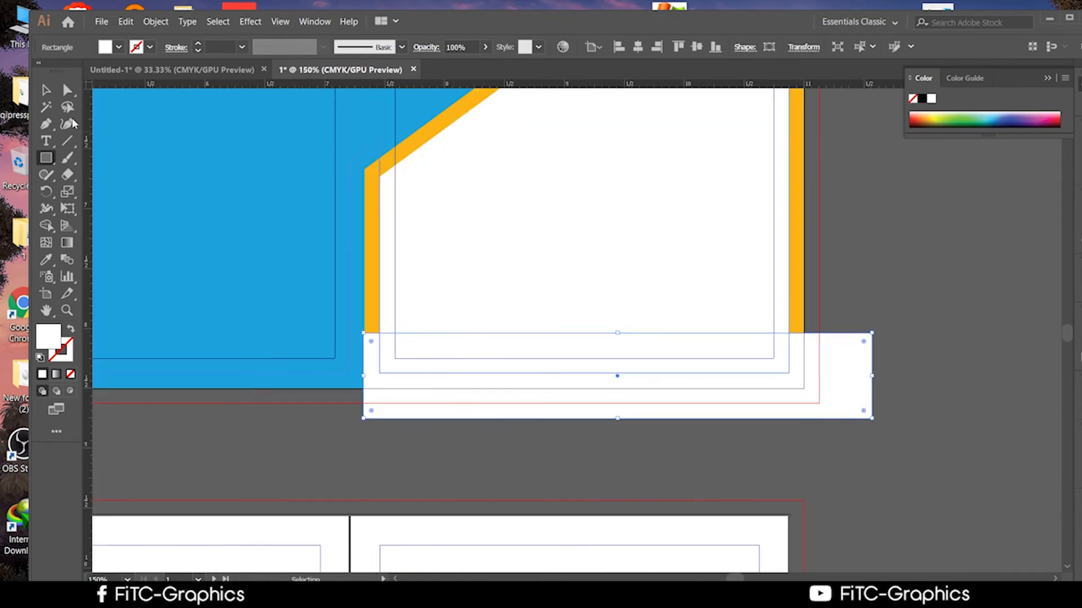
key(v)
scroll(493, 469, down, 2)
drag(613, 481, 675, 467)
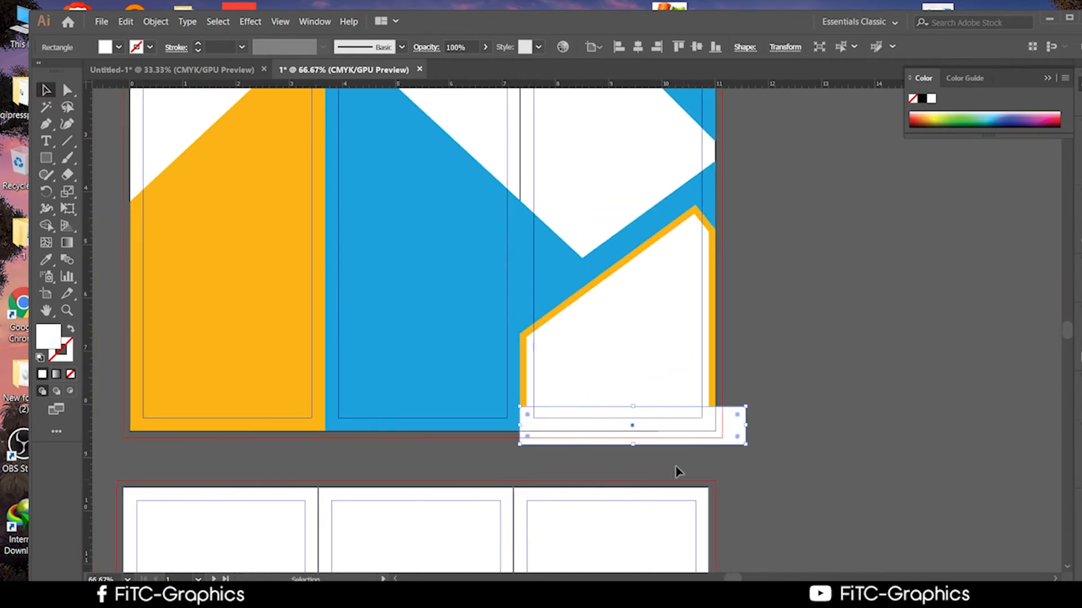
scroll(730, 436, up, 1)
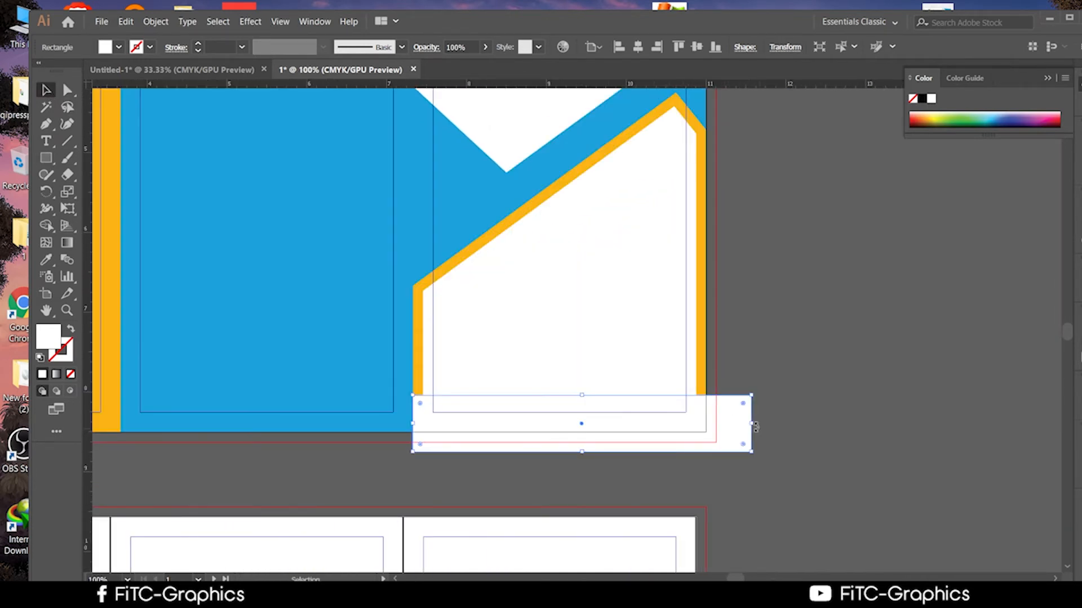
drag(755, 428, 705, 425)
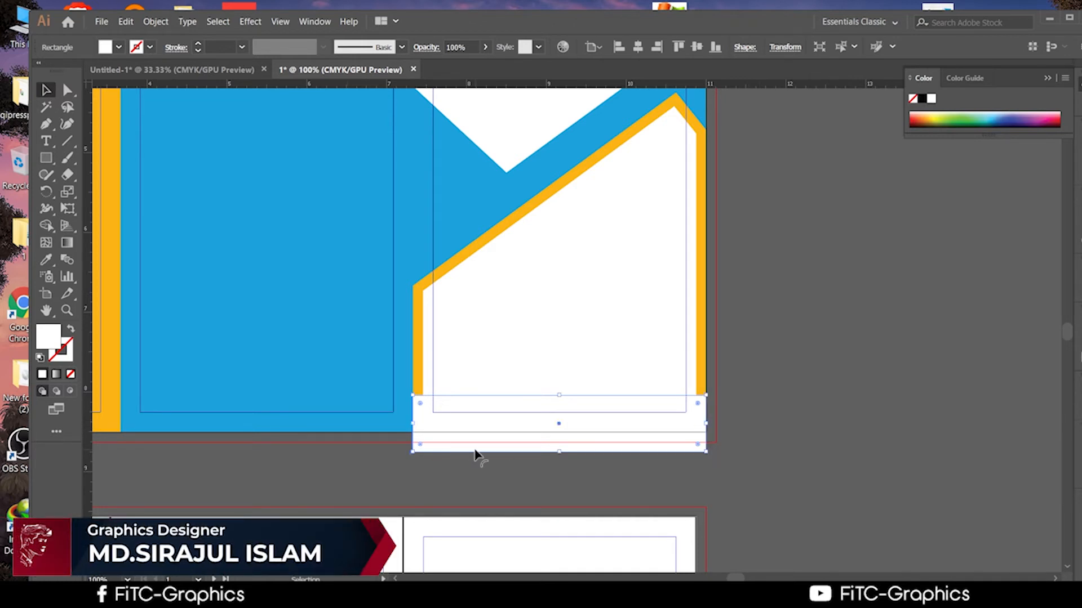
scroll(476, 454, up, 3)
scroll(477, 454, down, 2)
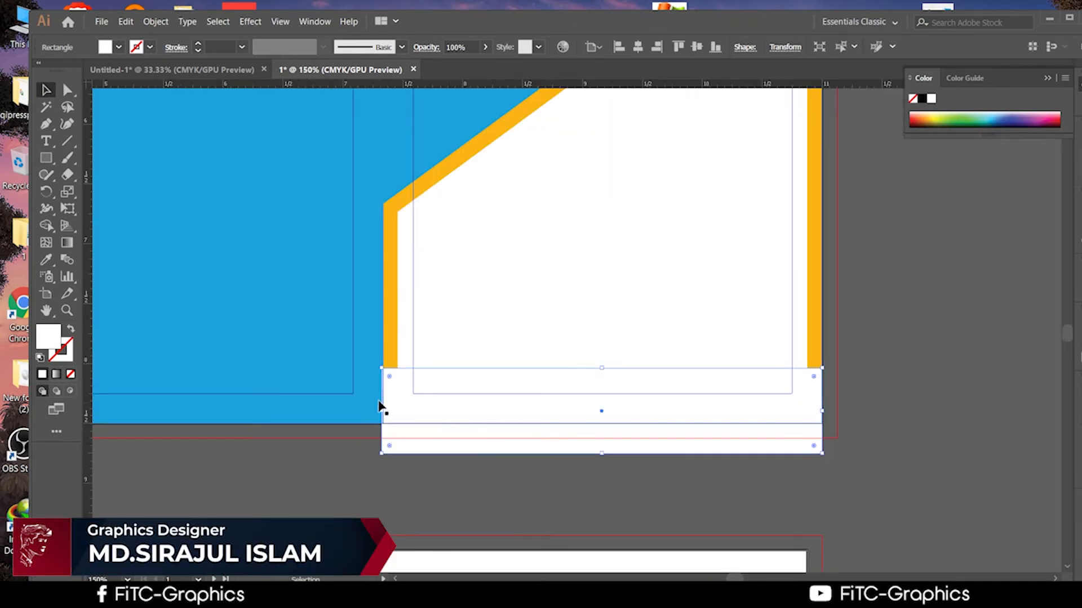
click(855, 482)
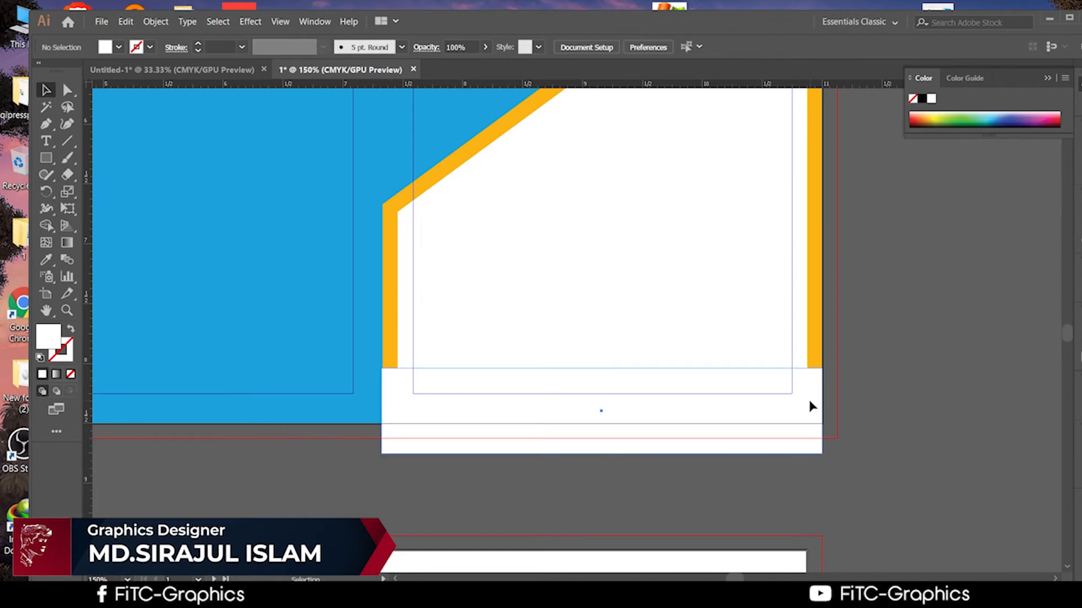
Round the white rectangle's two upper corners into large curves
click(815, 383)
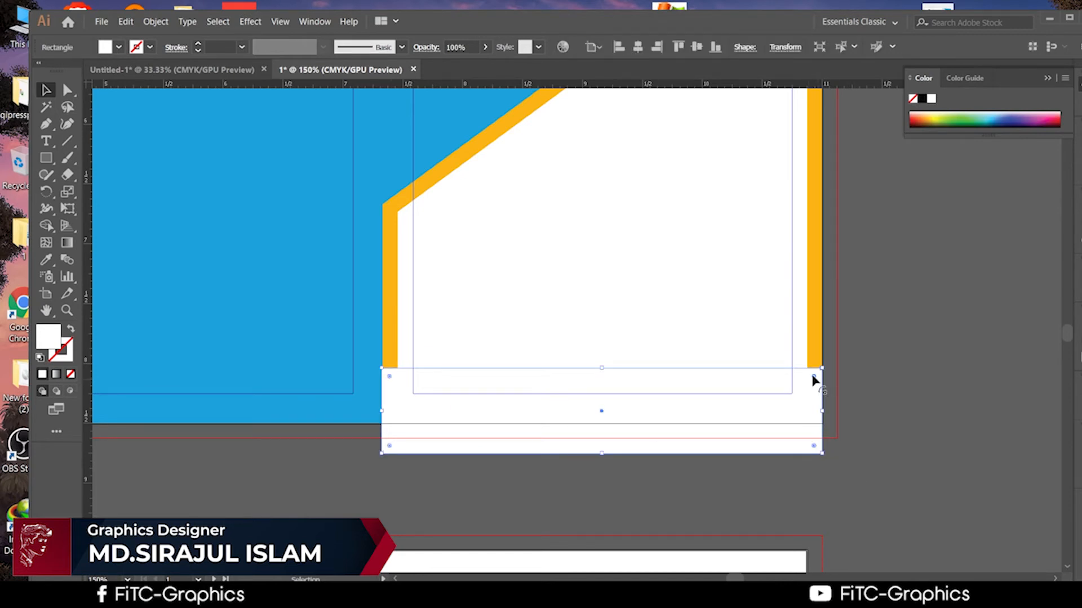
drag(816, 382, 762, 438)
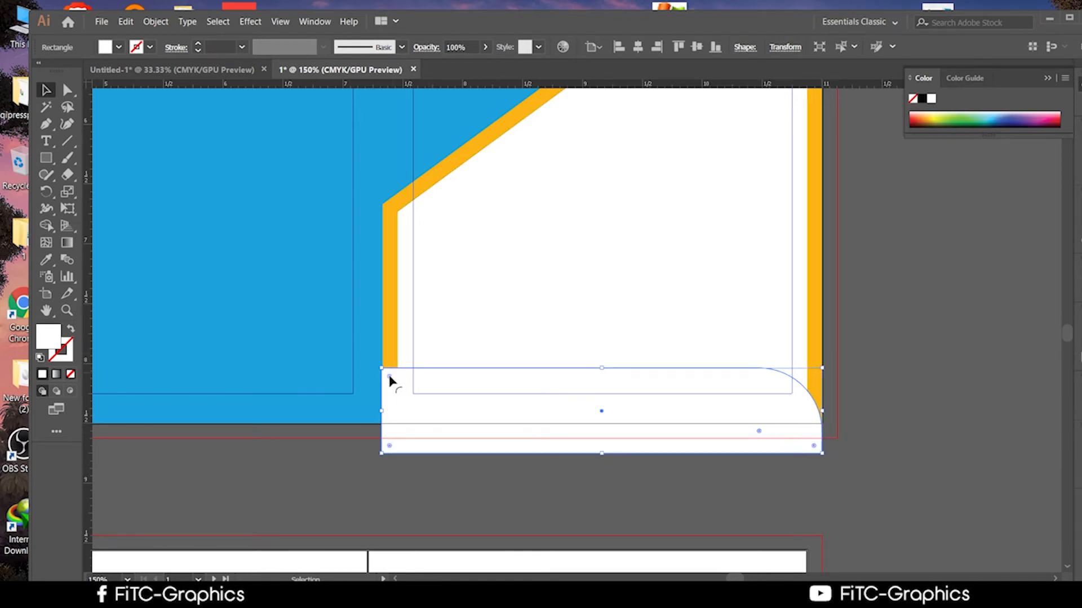
drag(389, 376, 408, 389)
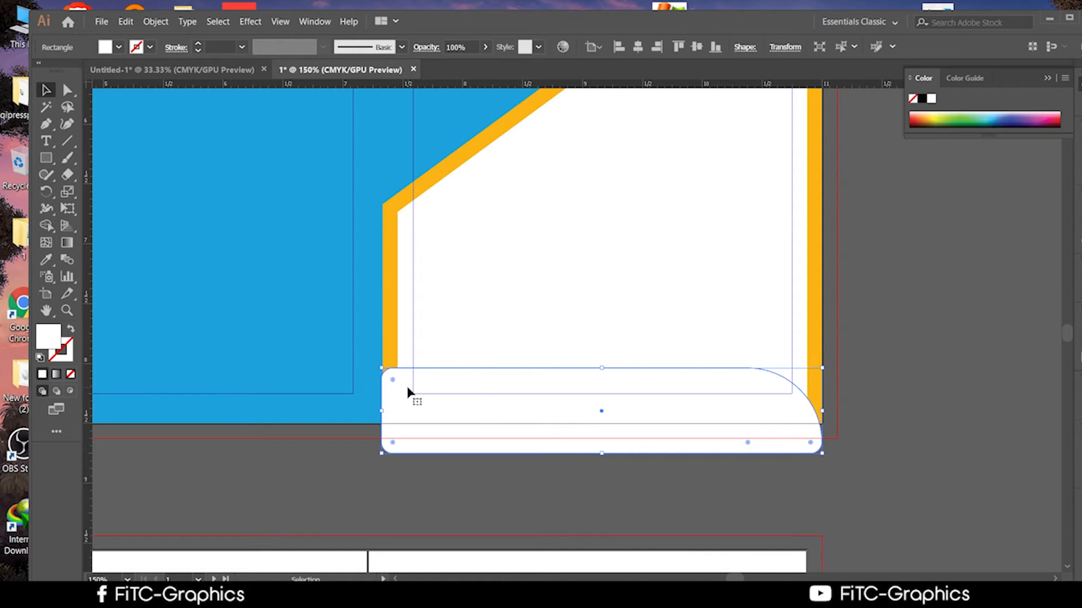
click(1001, 408)
click(439, 406)
drag(393, 383, 472, 455)
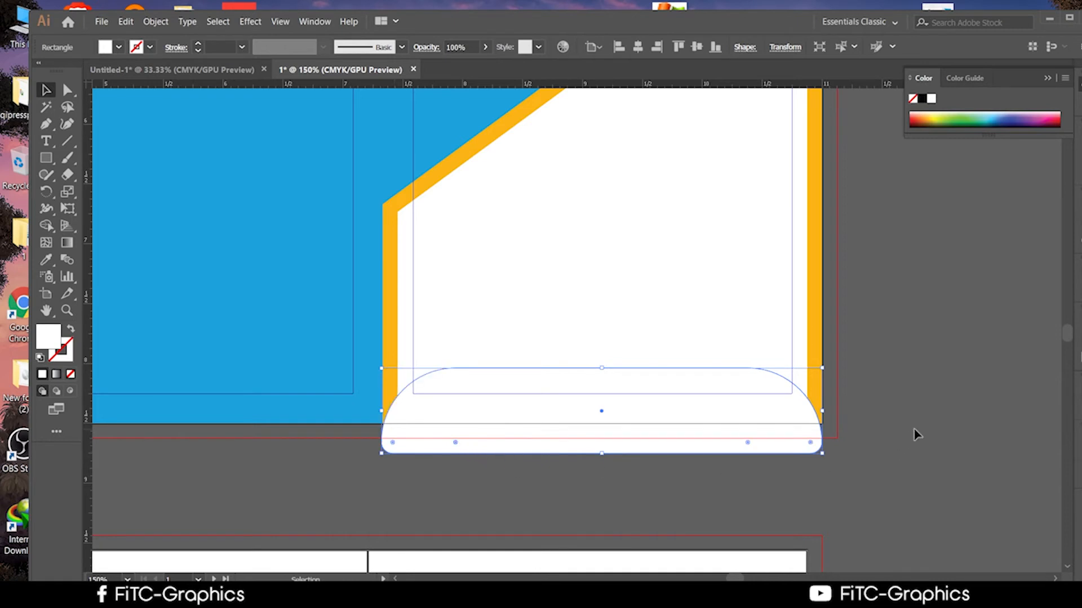
click(916, 435)
Fill the rounded shape with the blue sampled from the panel background using the Eyedropper
scroll(916, 434, down, 2)
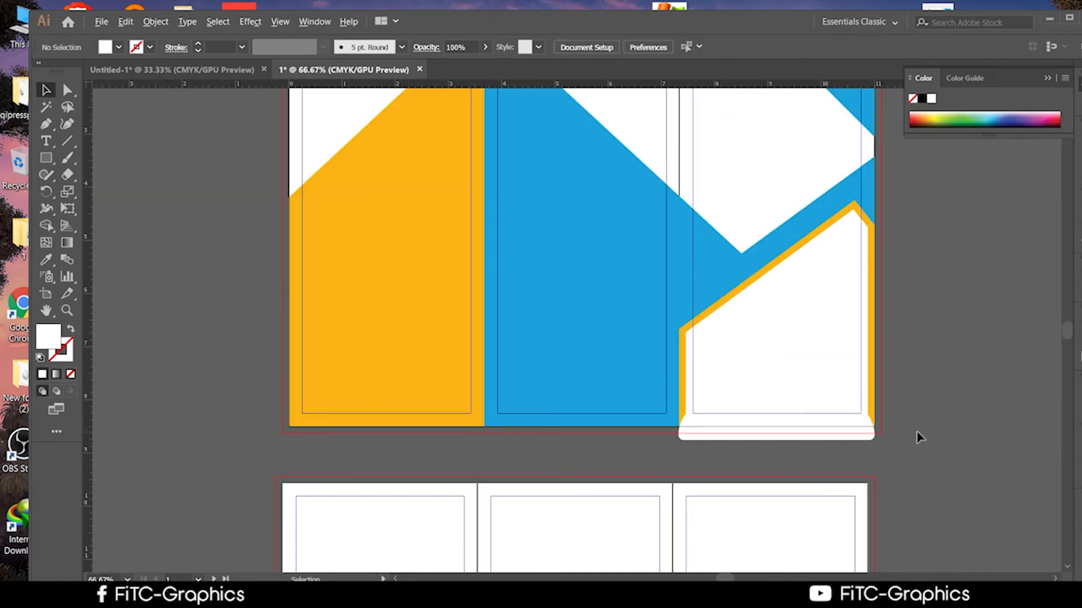
click(804, 441)
scroll(804, 445, up, 1)
click(46, 259)
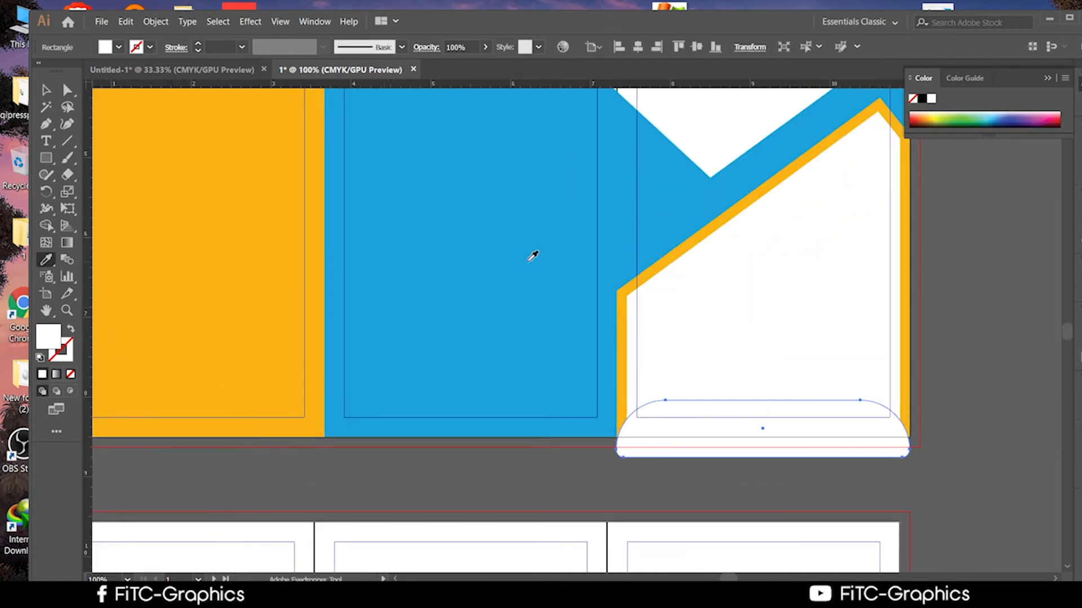
click(701, 203)
scroll(764, 353, down, 1)
drag(937, 402, 824, 370)
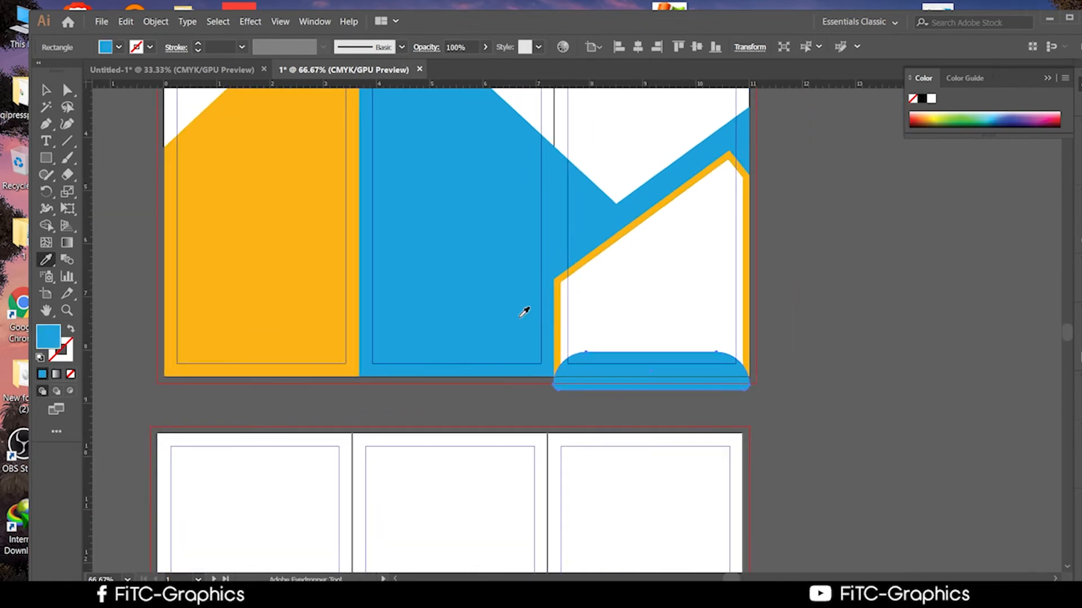
Move the blue rounded shape slightly lower and widen it just past both sides of the right panel
click(47, 90)
drag(628, 379, 623, 376)
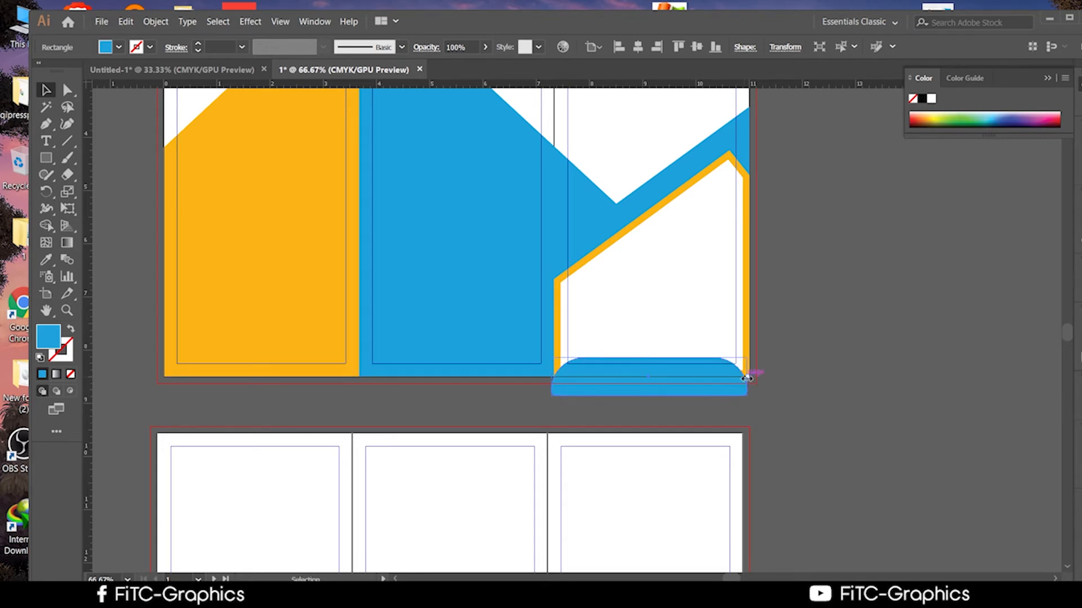
drag(747, 379, 818, 395)
click(804, 380)
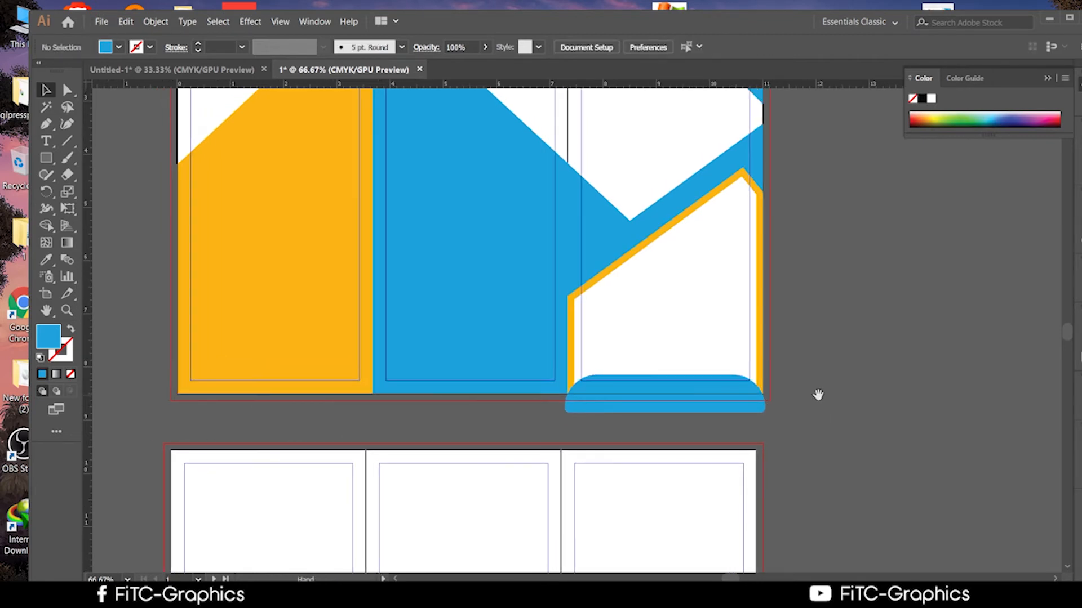
Lower the blue shape a little further over the artboard's bottom edge and extend its right side slightly
scroll(671, 412, up, 3)
click(639, 383)
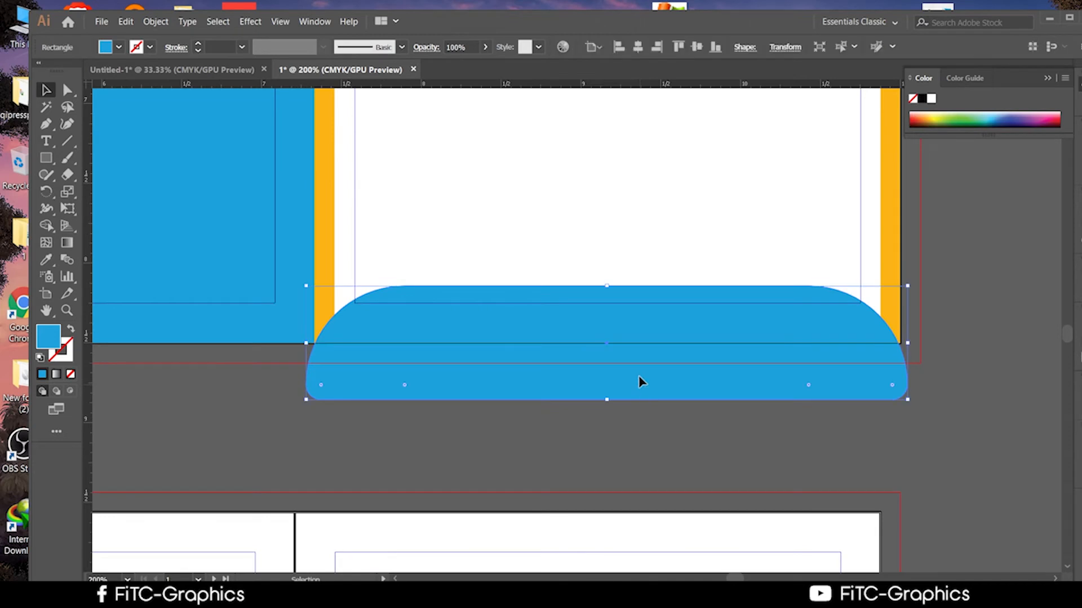
drag(639, 377, 638, 383)
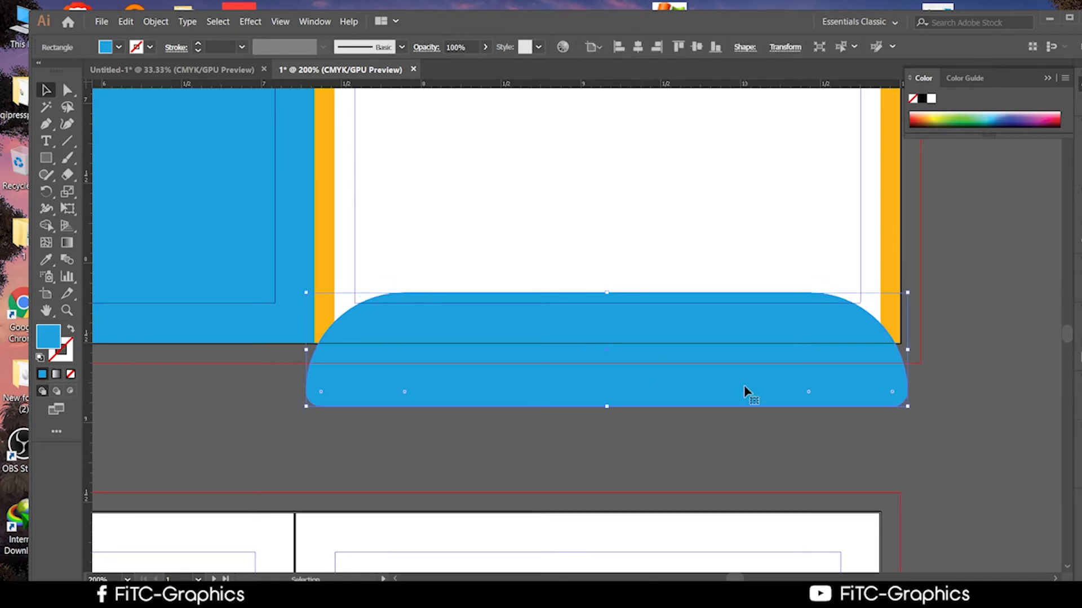
mouse_move(745, 392)
mouse_down()
mouse_move(752, 384)
mouse_move(737, 386)
mouse_up()
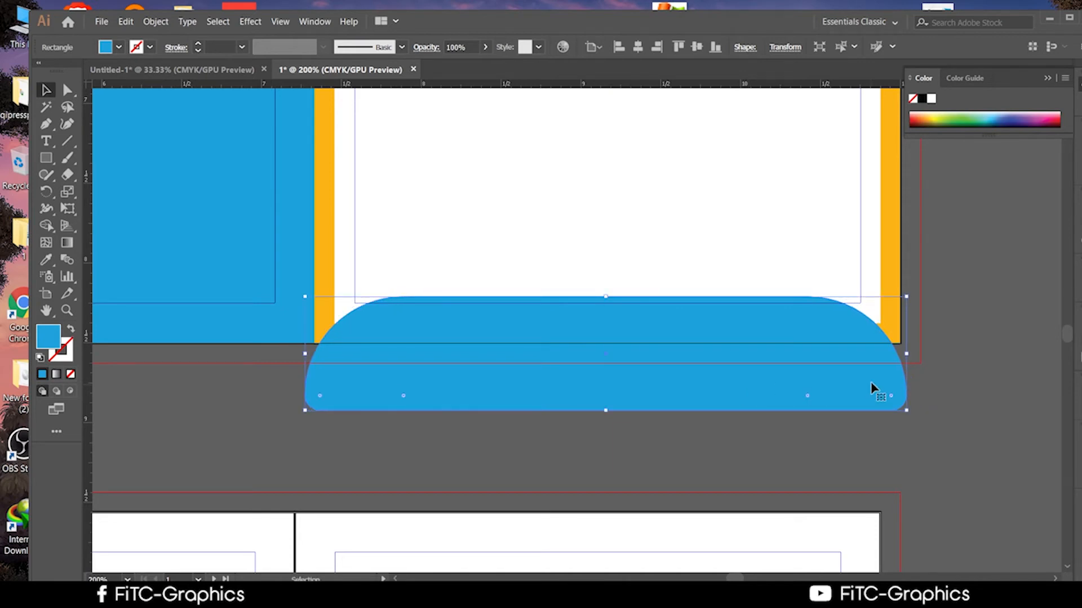
drag(906, 354, 912, 357)
click(934, 410)
scroll(930, 423, down, 2)
drag(924, 428, 812, 382)
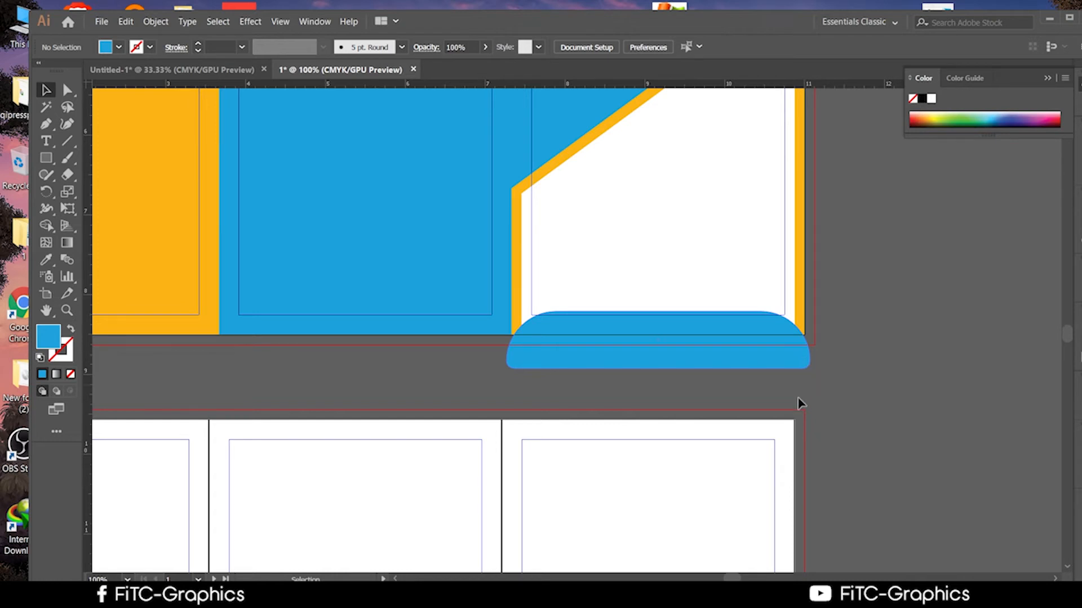
scroll(693, 405, up, 2)
drag(646, 260, 657, 249)
click(1021, 381)
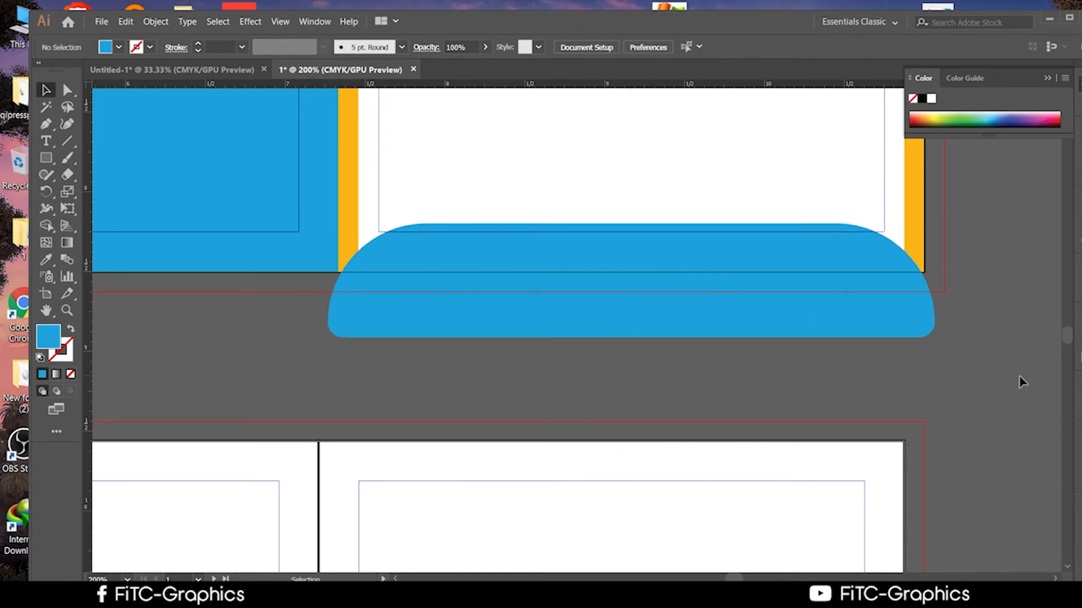
Duplicate the blue rounded shape onto the foot of the middle panel, about 3.67 in to the left
scroll(961, 383, down, 3)
click(891, 350)
drag(891, 349, 695, 348)
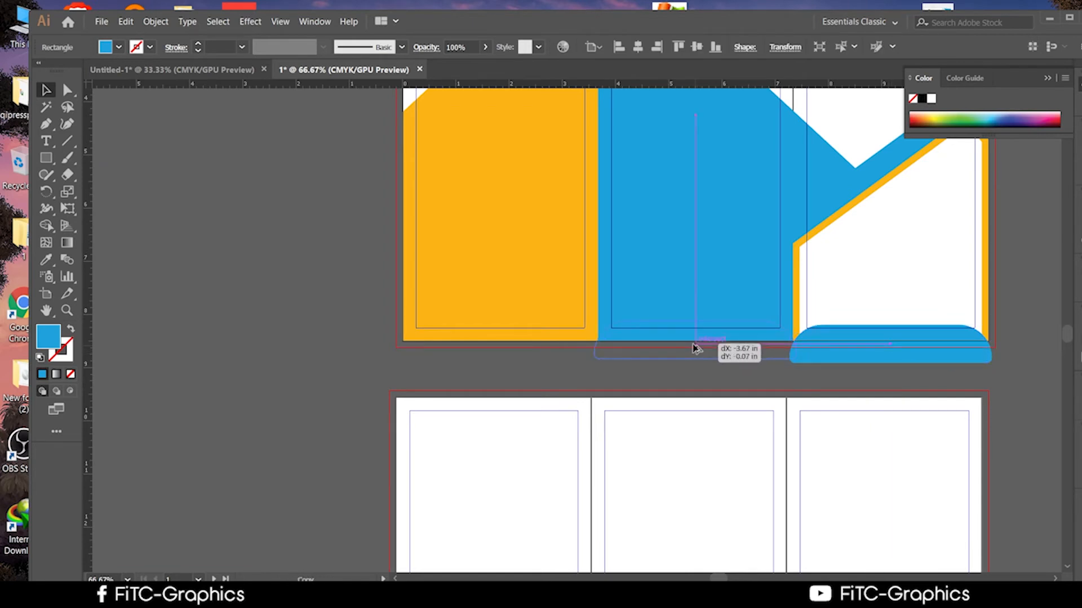
drag(694, 348, 678, 361)
key(space)
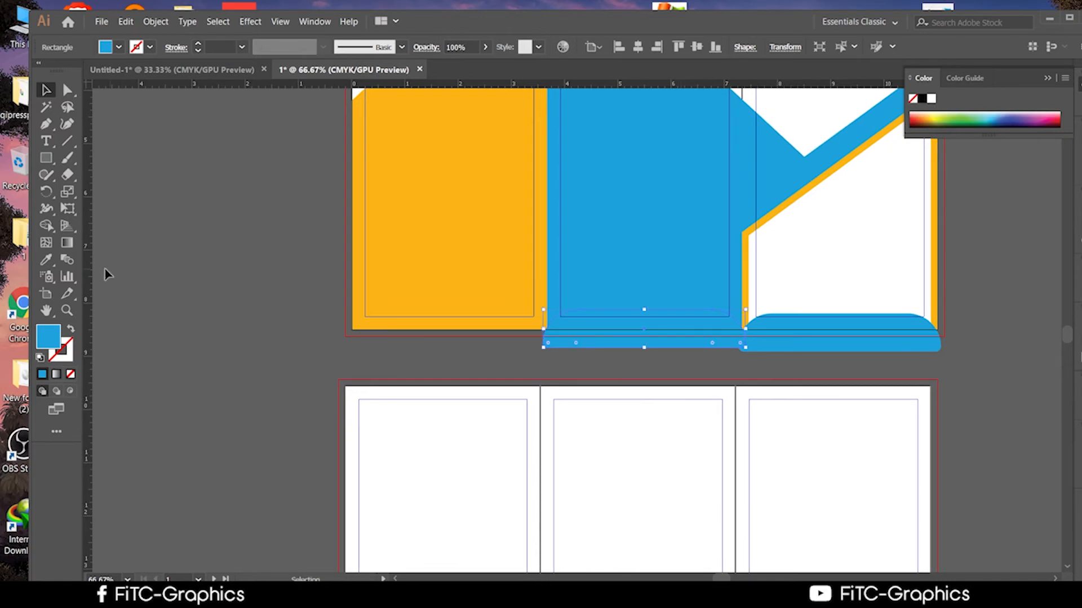
Fill the middle panel's rounded shape with white sampled from the right panel using the Eyedropper
click(48, 260)
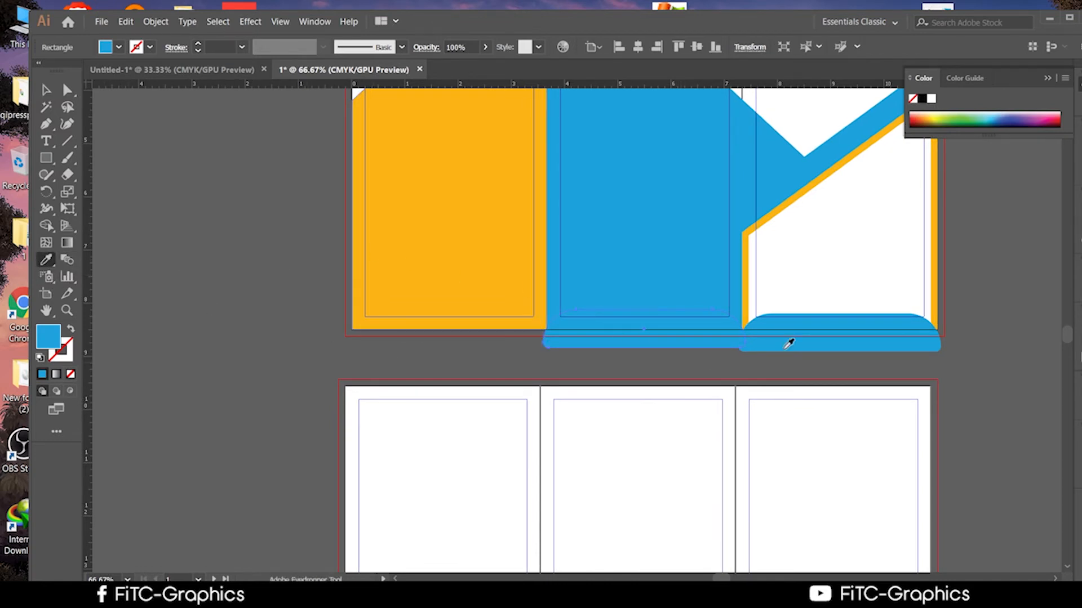
click(816, 289)
click(46, 91)
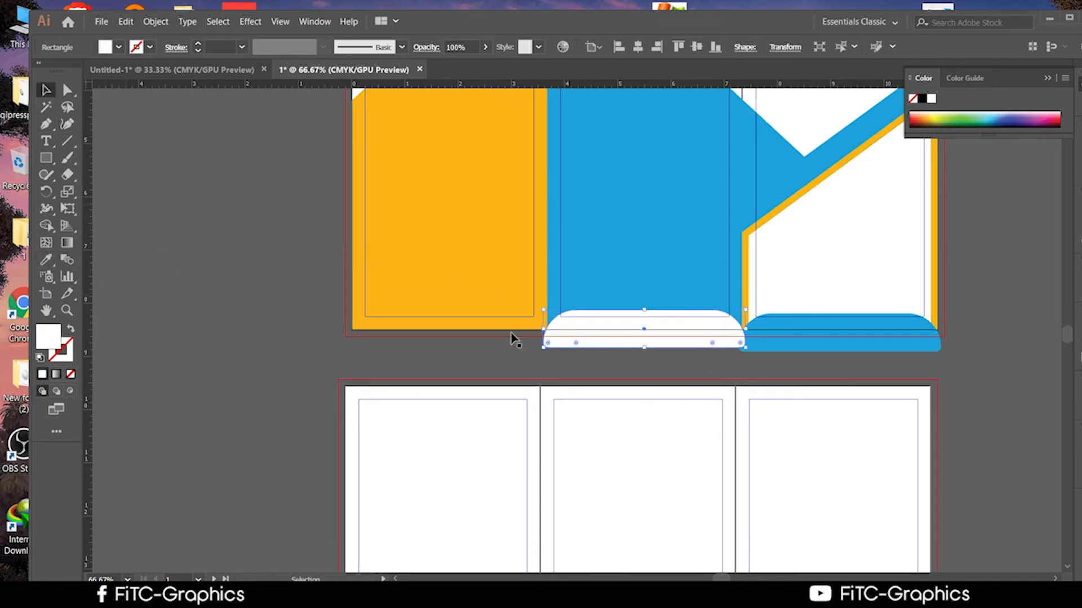
Duplicate the white rounded shape onto the foot of the orange left panel
click(642, 365)
drag(652, 350, 476, 345)
key(space)
drag(499, 362, 377, 355)
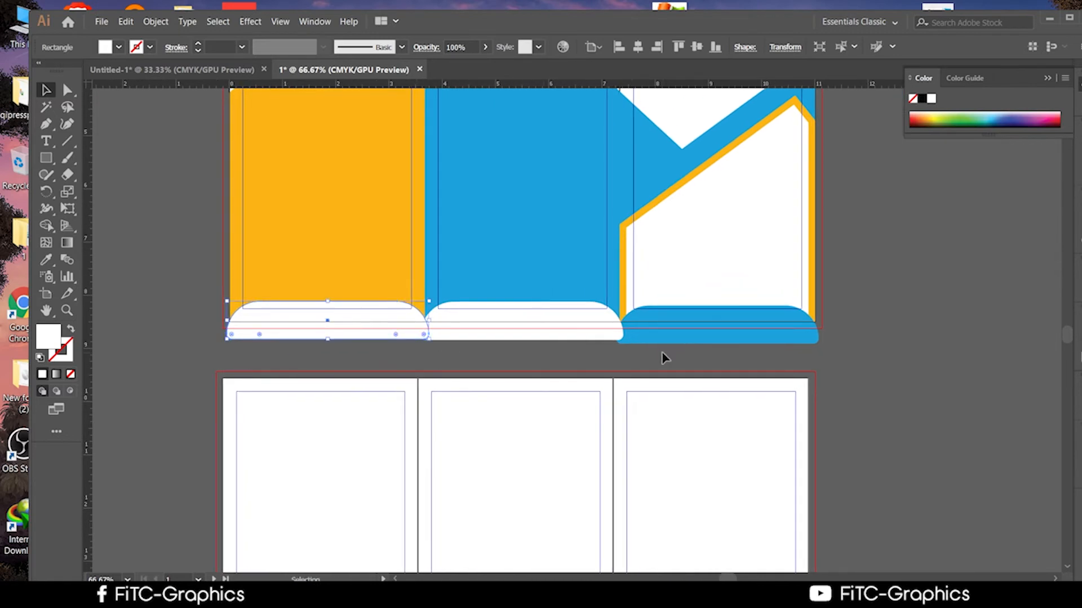
Select the blue and both white rounded shapes and align their bottom edges to the bottom of the upper artboard
scroll(661, 352, up, 2)
key(space)
drag(765, 367, 787, 367)
click(747, 327)
scroll(775, 368, down, 1)
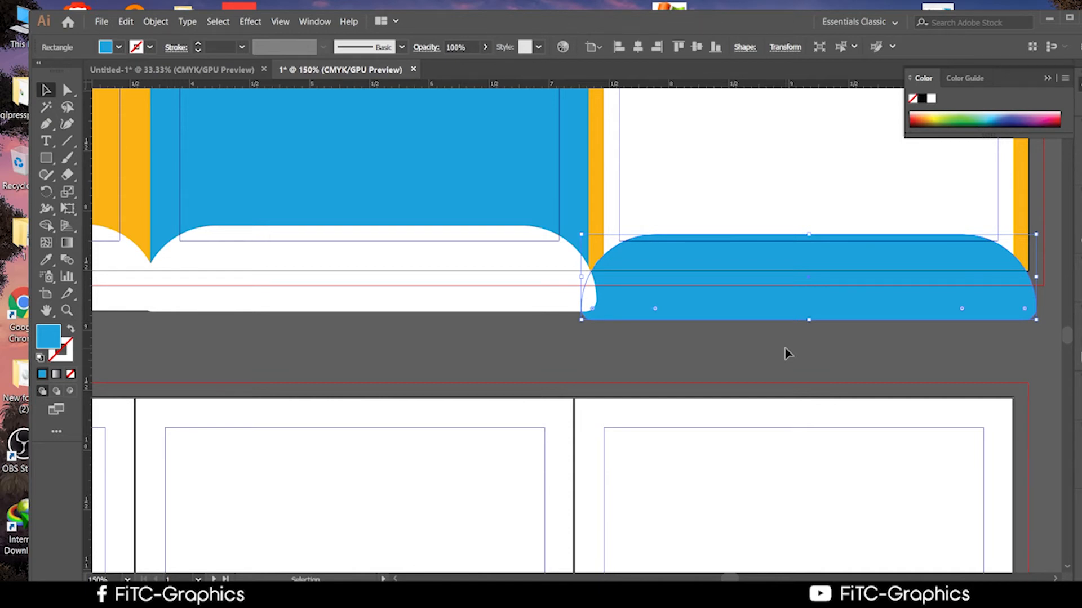
scroll(772, 367, down, 3)
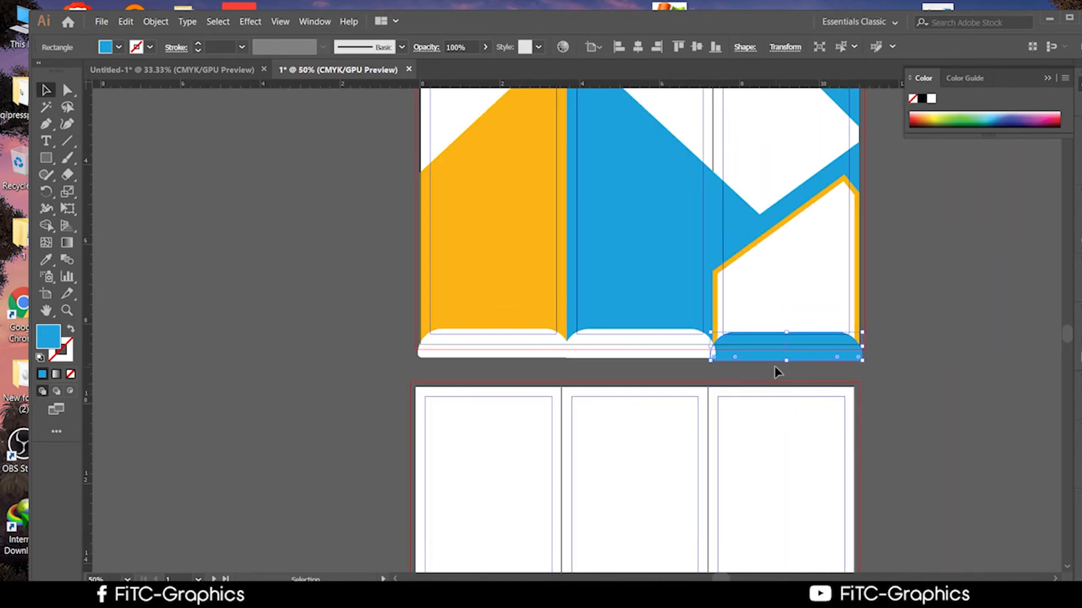
scroll(776, 367, up, 2)
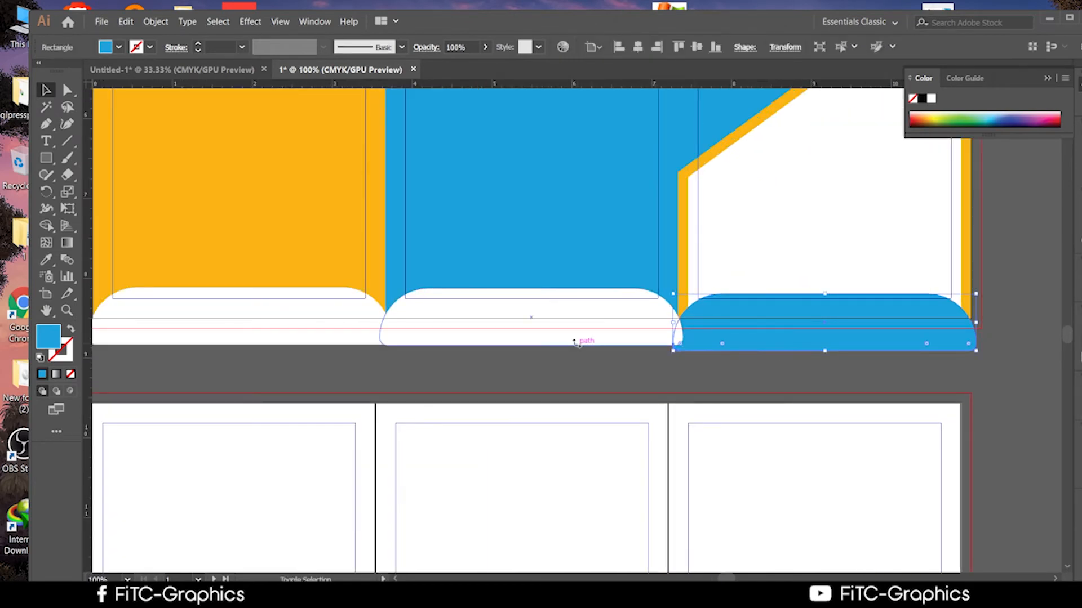
shift+click(575, 343)
shift+click(290, 345)
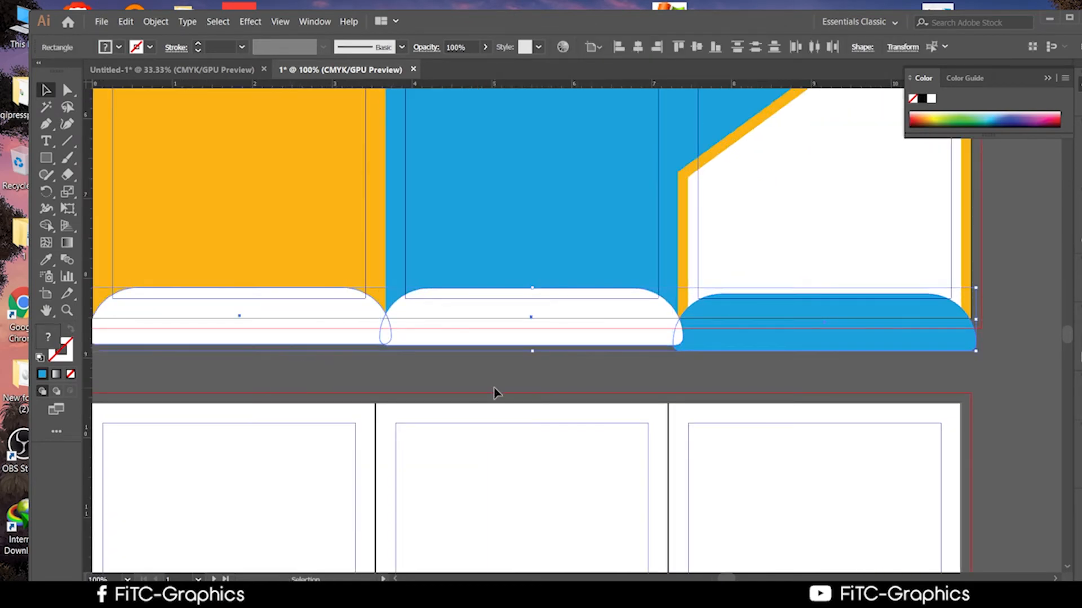
scroll(495, 392, down, 2)
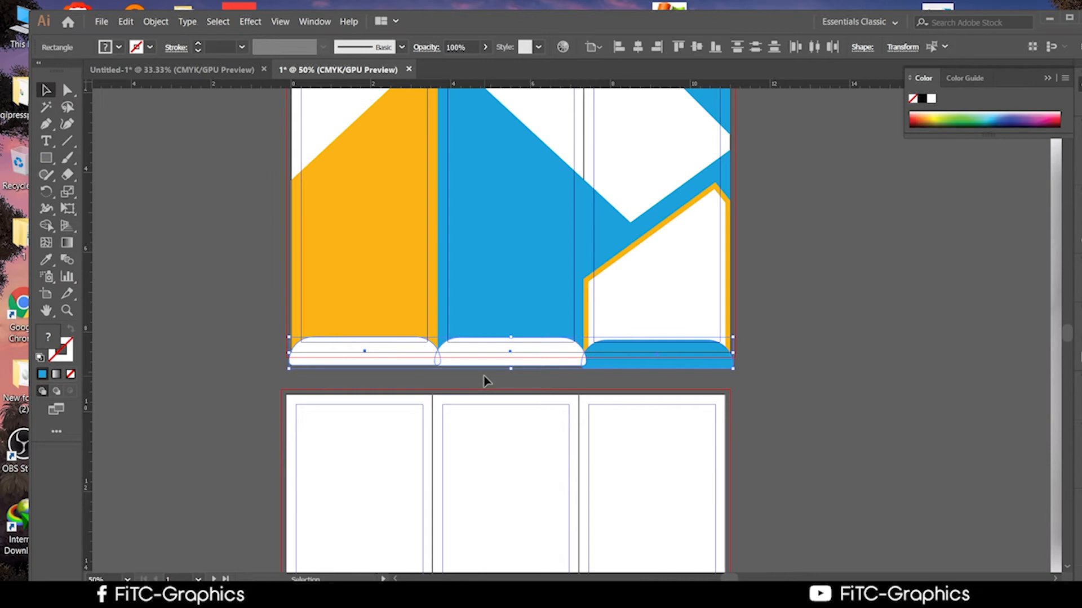
scroll(436, 187, up, 1)
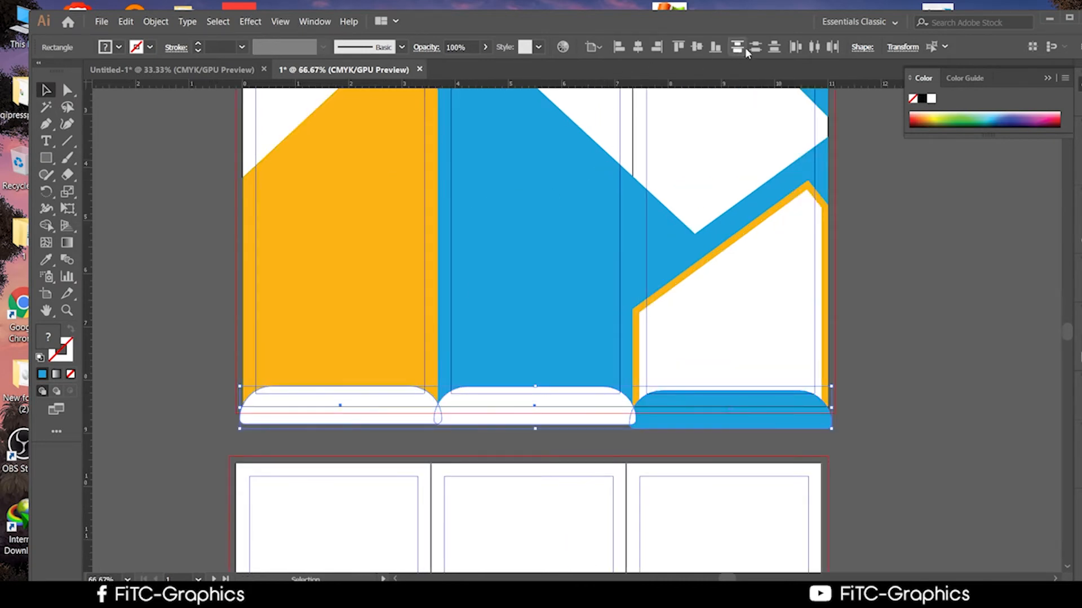
click(716, 48)
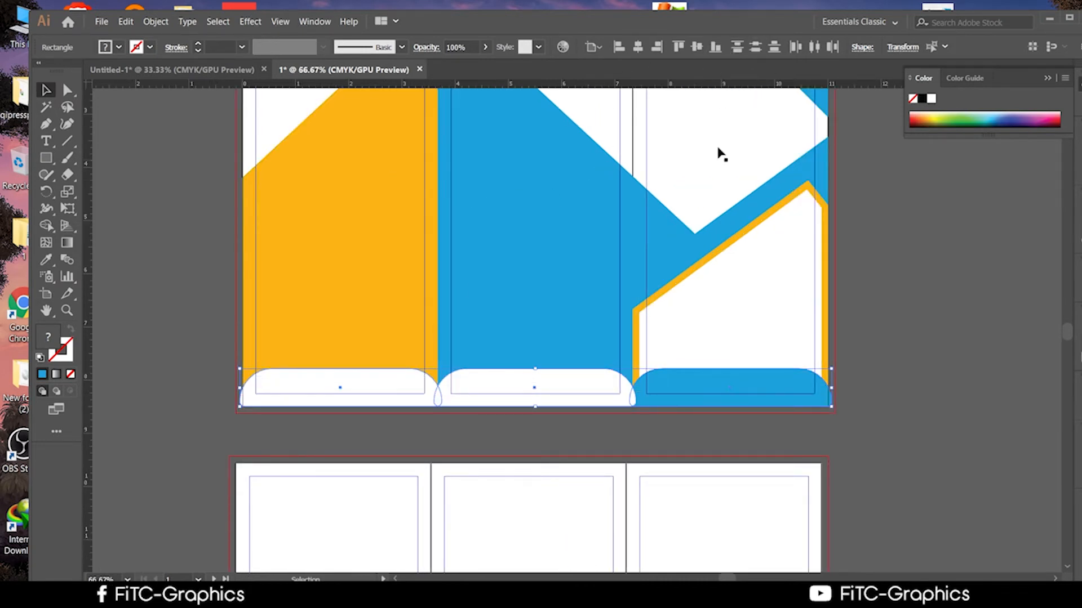
Move the three aligned rounded shapes down past the bleed line until their tops sit just above the panels' lower margin guides
scroll(647, 415, up, 2)
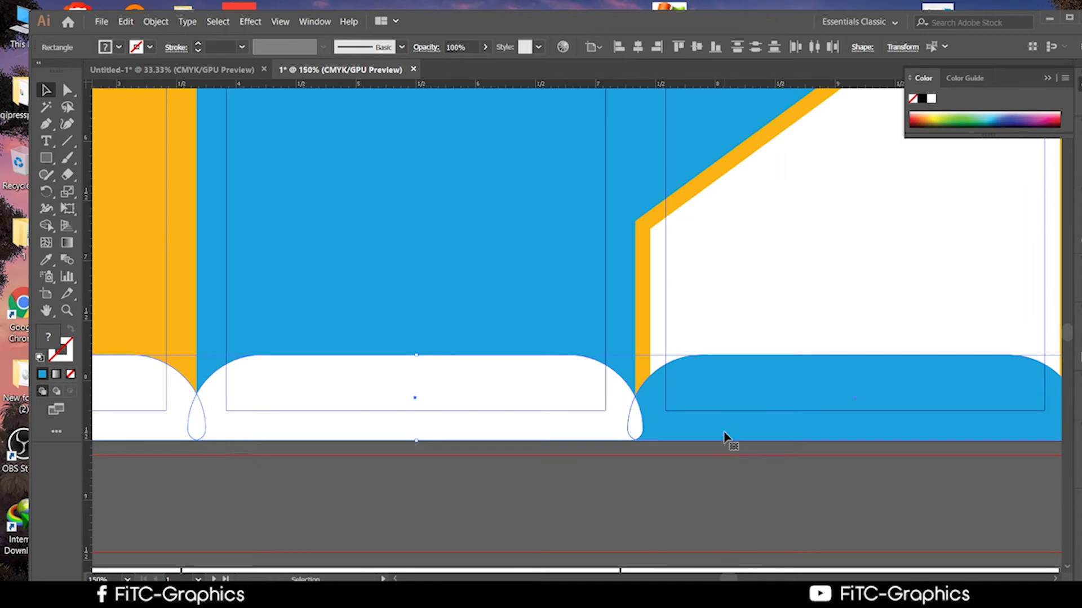
key(Down)
key(Down)
key(Down)
key(Down)
key(Down)
key(Down)
key(Down)
key(Down)
key(Down)
key(Down)
key(Down)
key(Down)
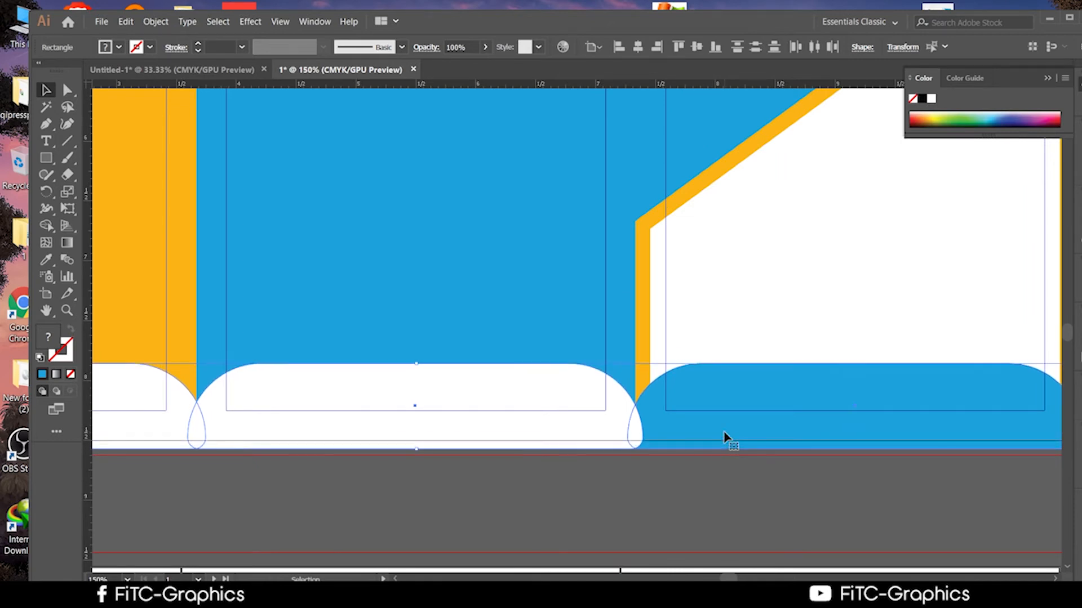
key(Down)
key(Down)
key(Down)
key(Down)
key(Down)
key(Down)
key(Down)
key(Down)
key(Down)
key(Down)
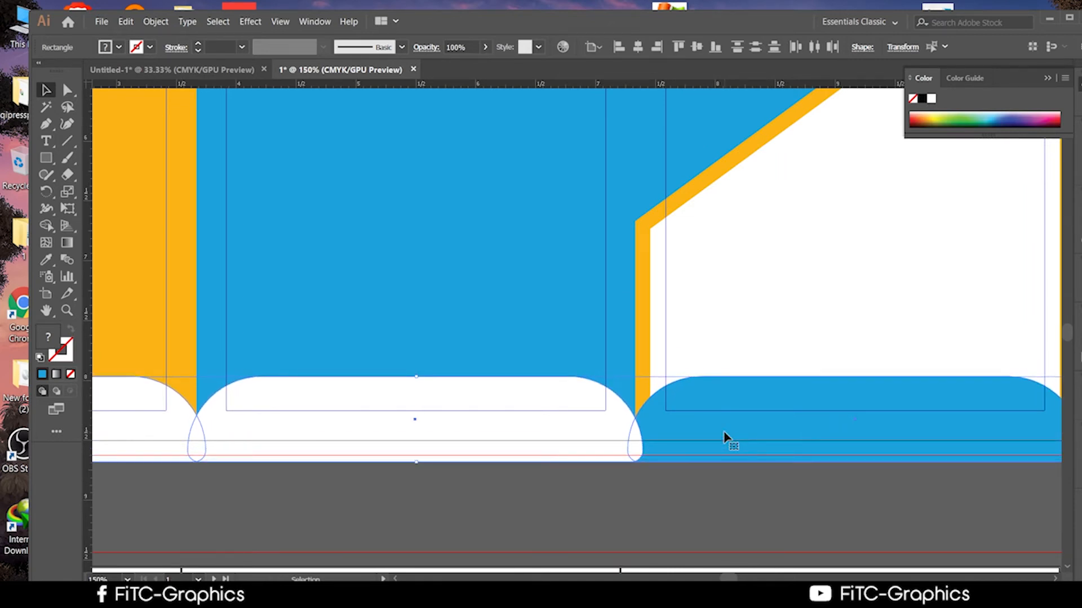
key(Down)
key(Down)
key(Down)
key(Down)
key(Down)
key(Down)
key(Down)
key(Down)
key(Down)
key(Down)
key(Down)
key(Down)
key(Down)
key(Down)
key(Down)
key(Down)
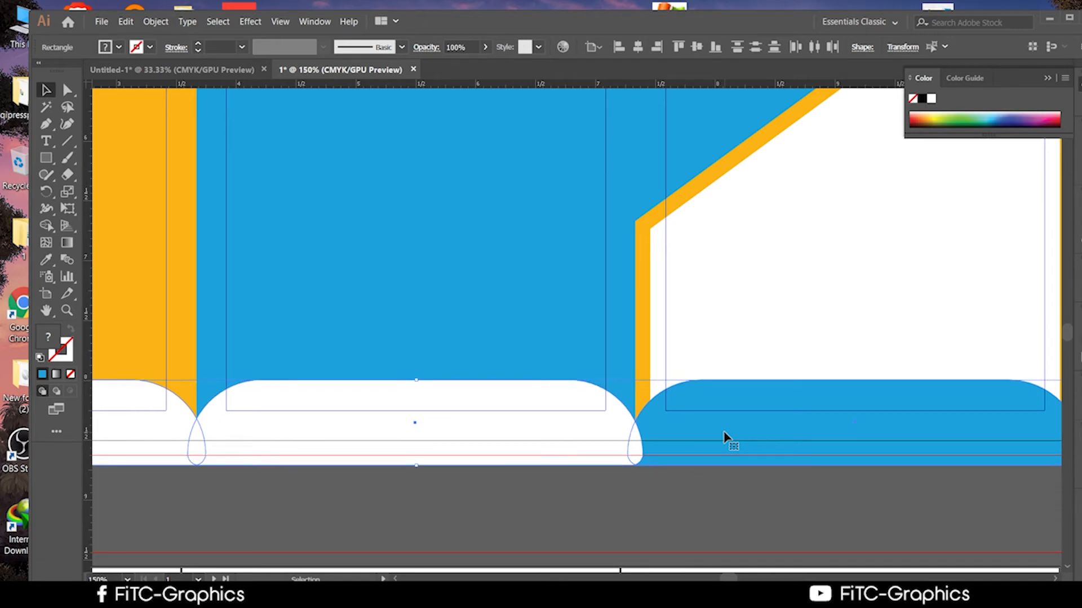
key(Down)
key(Down)
key(Down)
key(Down)
key(Down)
key(Down)
key(Down)
key(Down)
key(Down)
key(Down)
key(Down)
key(Down)
key(Down)
key(Down)
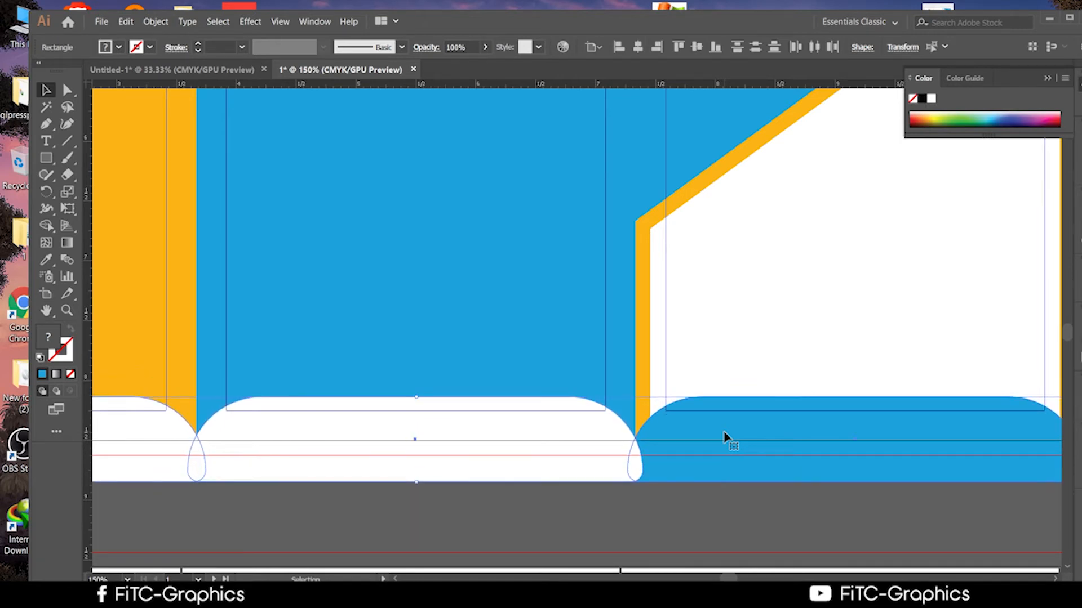
key(Down)
key(Down)
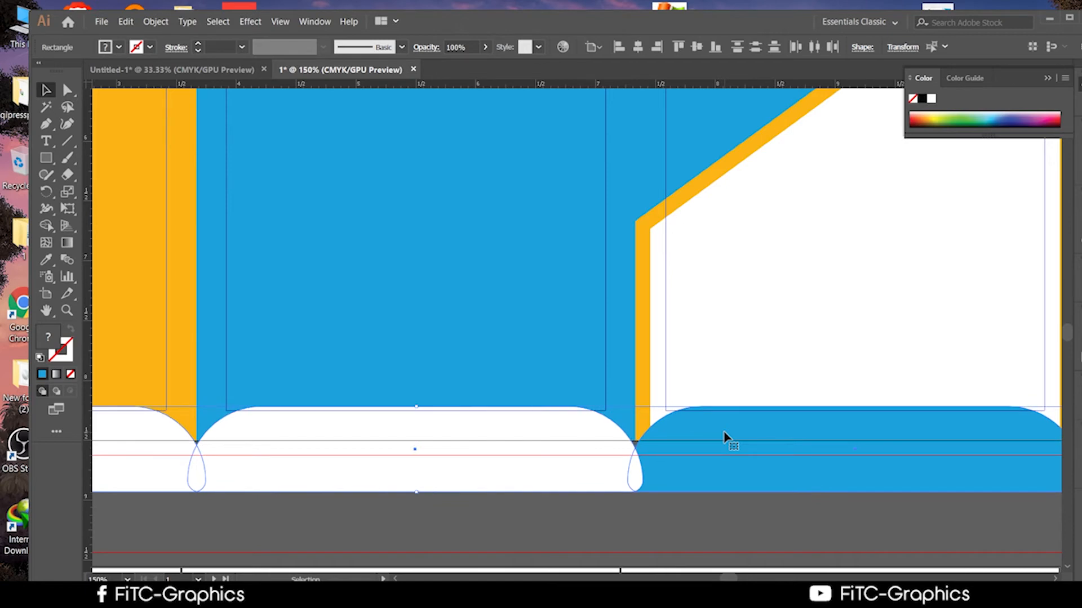
scroll(717, 454, down, 2)
scroll(717, 460, up, 2)
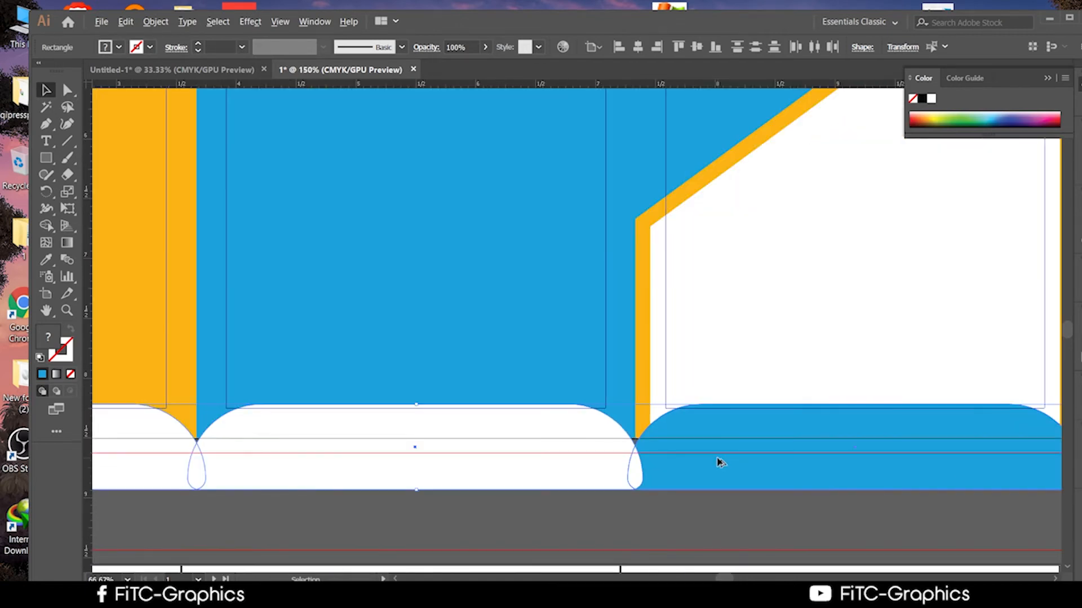
scroll(711, 454, down, 2)
click(735, 491)
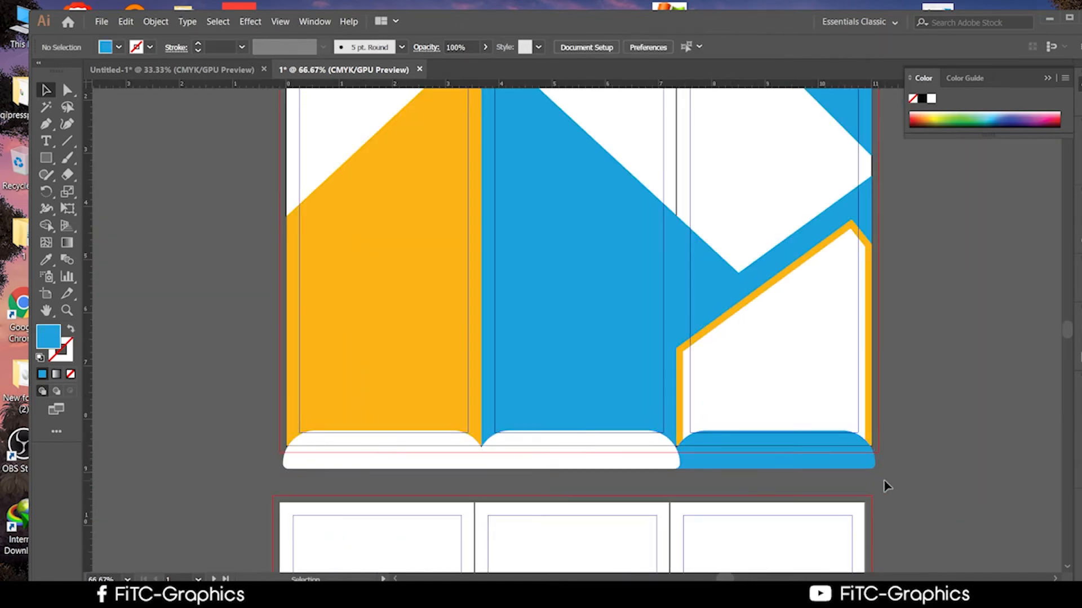
Remove the parts of the three rounded shapes that hang below the artboard's bottom edge using the Shape Builder tool
drag(627, 460, 313, 374)
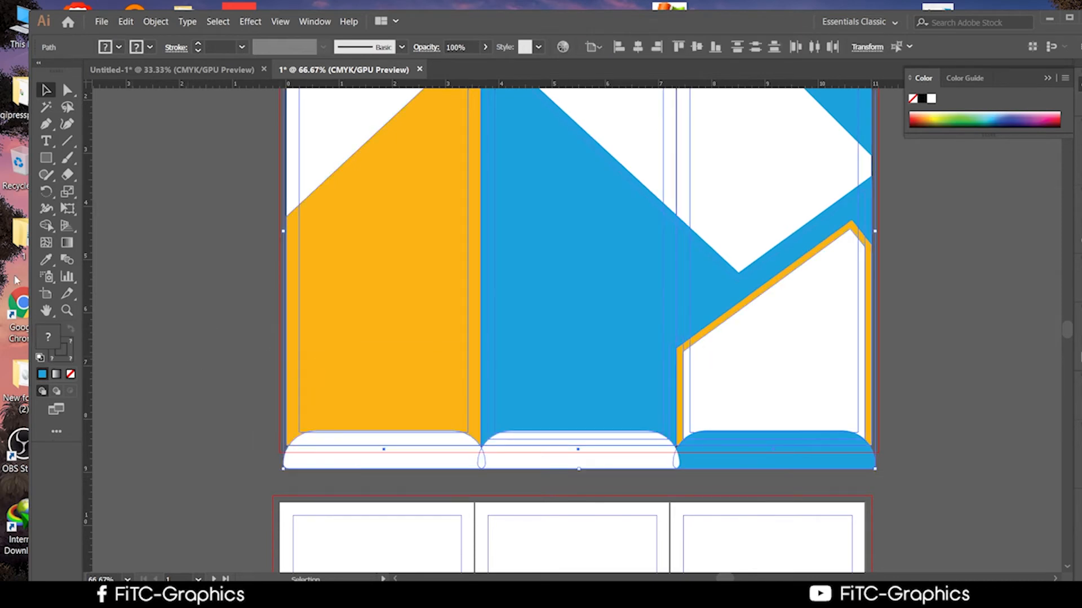
click(46, 226)
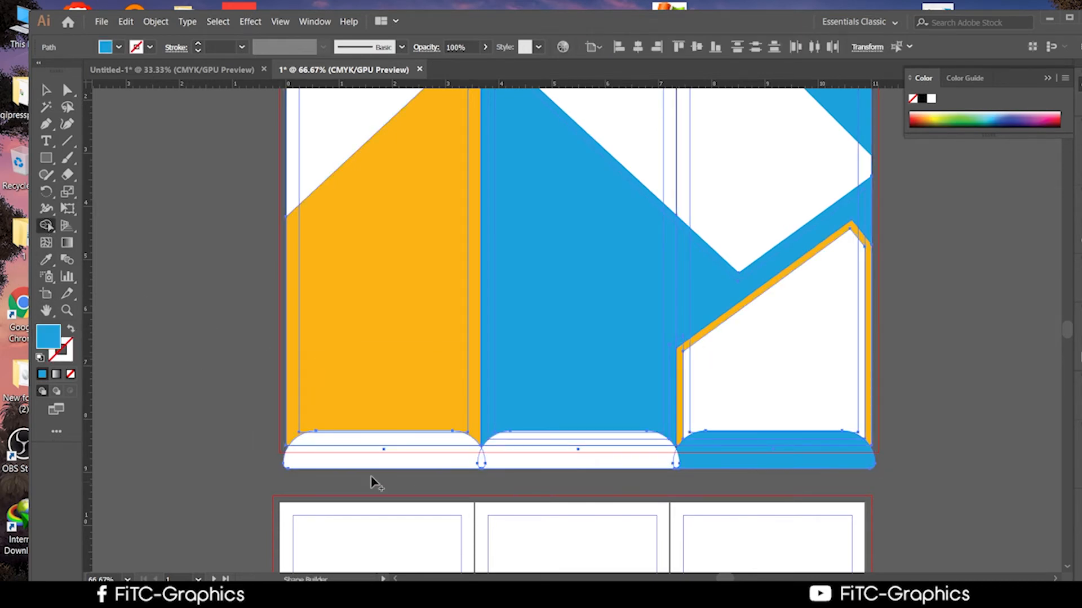
alt+click(329, 464)
drag(464, 466, 845, 462)
scroll(1013, 451, down, 1)
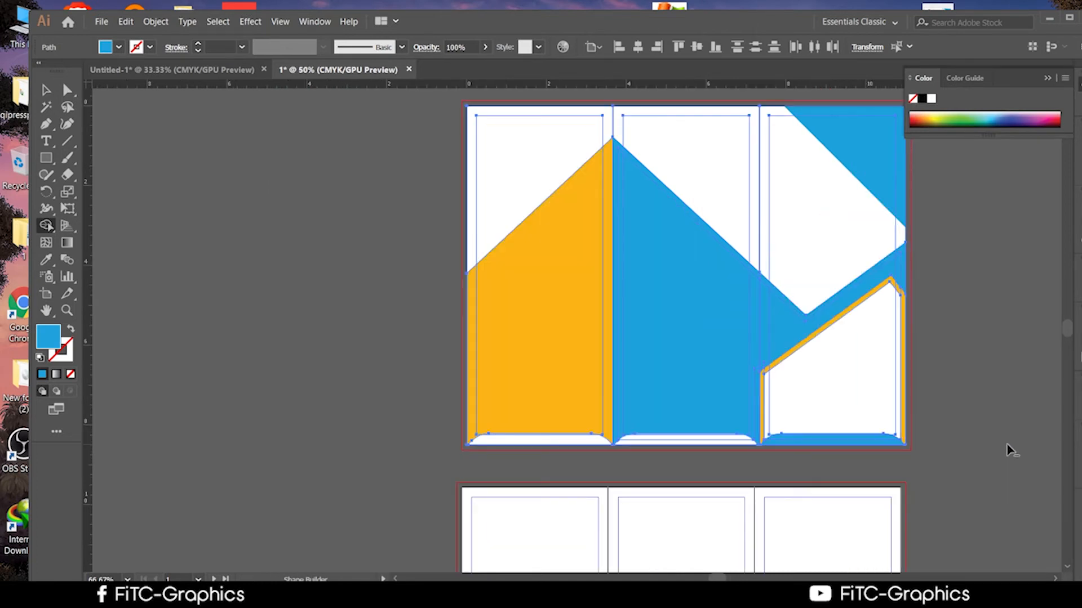
click(48, 90)
click(203, 303)
drag(203, 304, 95, 110)
Compare the upper artboard's panels with the reference brochure, and examine the reference's text and graphics and the blank second artboard
scroll(251, 379, down, 4)
drag(500, 403, 753, 411)
scroll(481, 400, up, 3)
scroll(657, 460, down, 1)
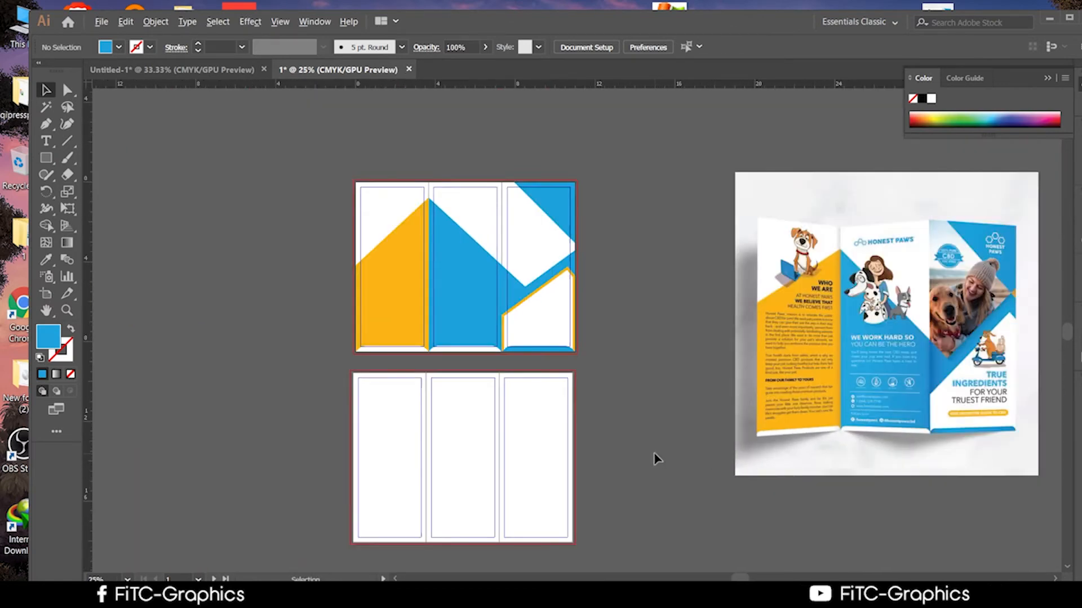
scroll(655, 454, up, 1)
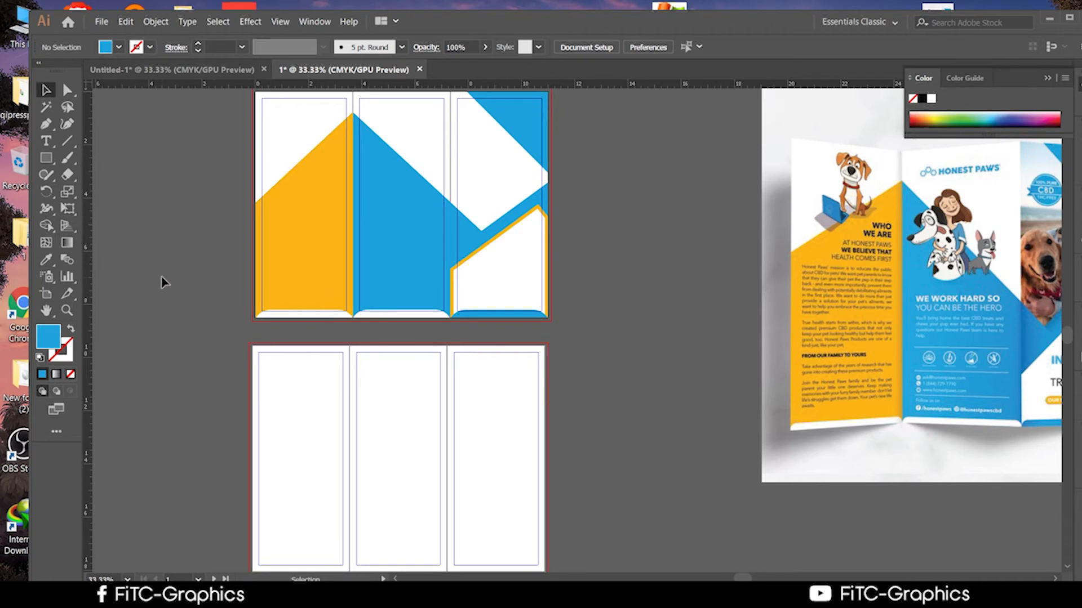
scroll(163, 282, down, 1)
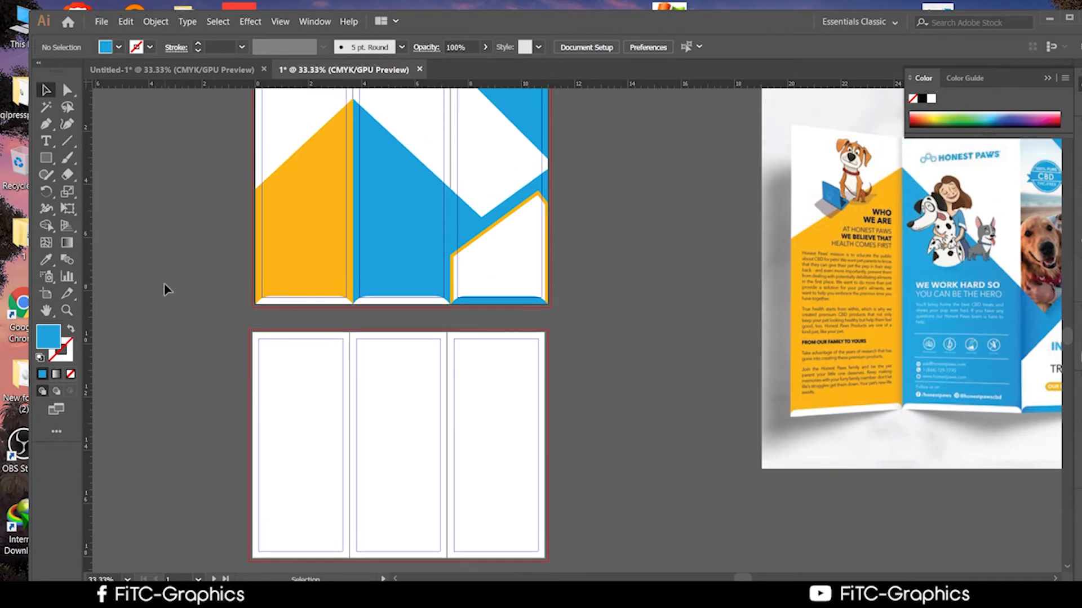
scroll(166, 287, up, 2)
scroll(167, 289, up, 1)
scroll(167, 289, down, 1)
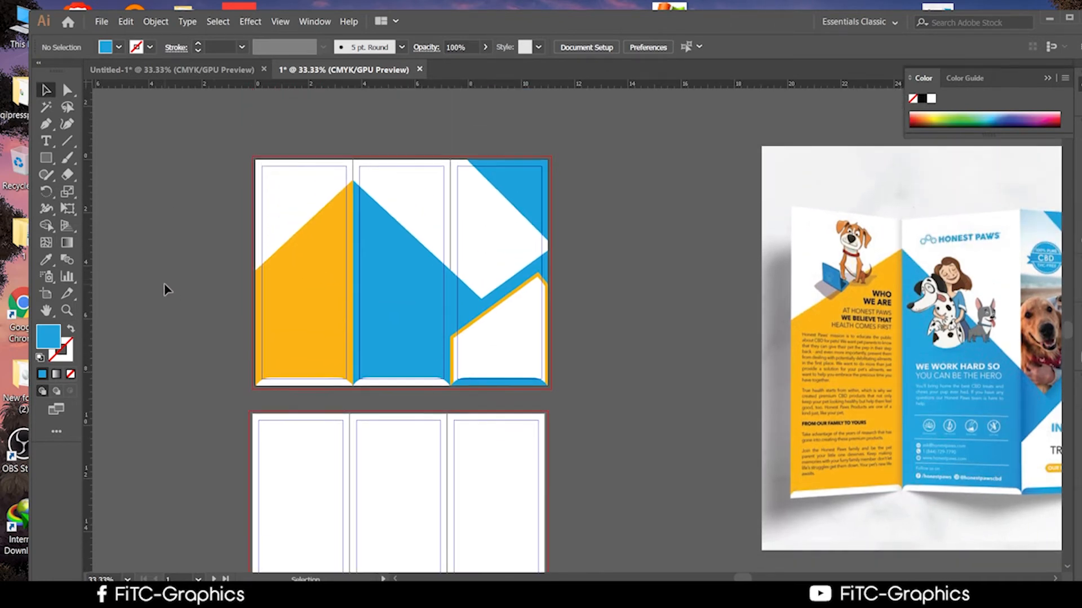
scroll(167, 290, up, 1)
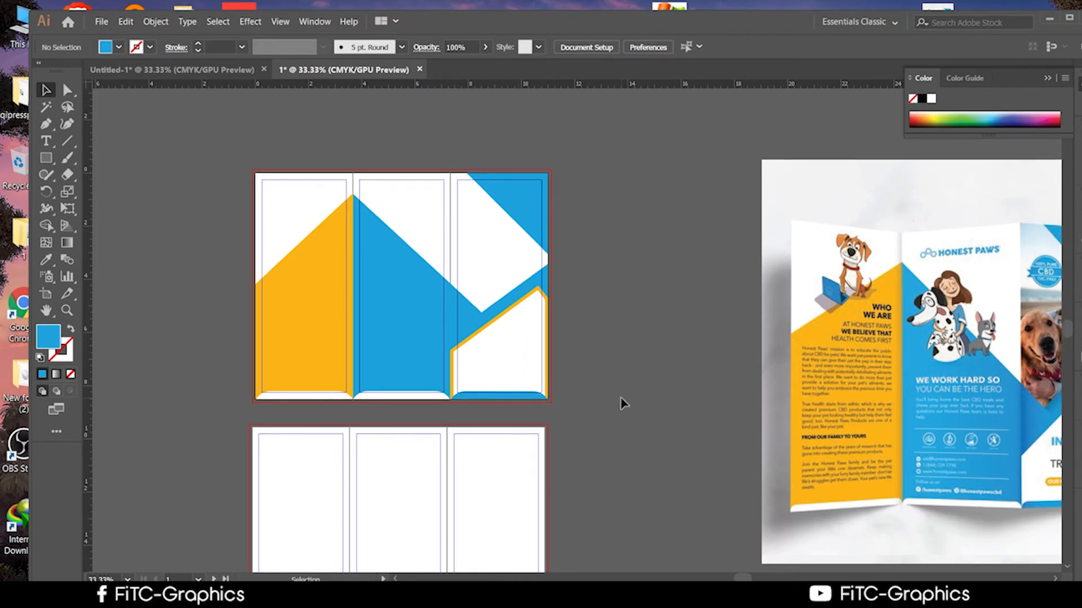
drag(653, 397, 451, 348)
scroll(755, 323, up, 4)
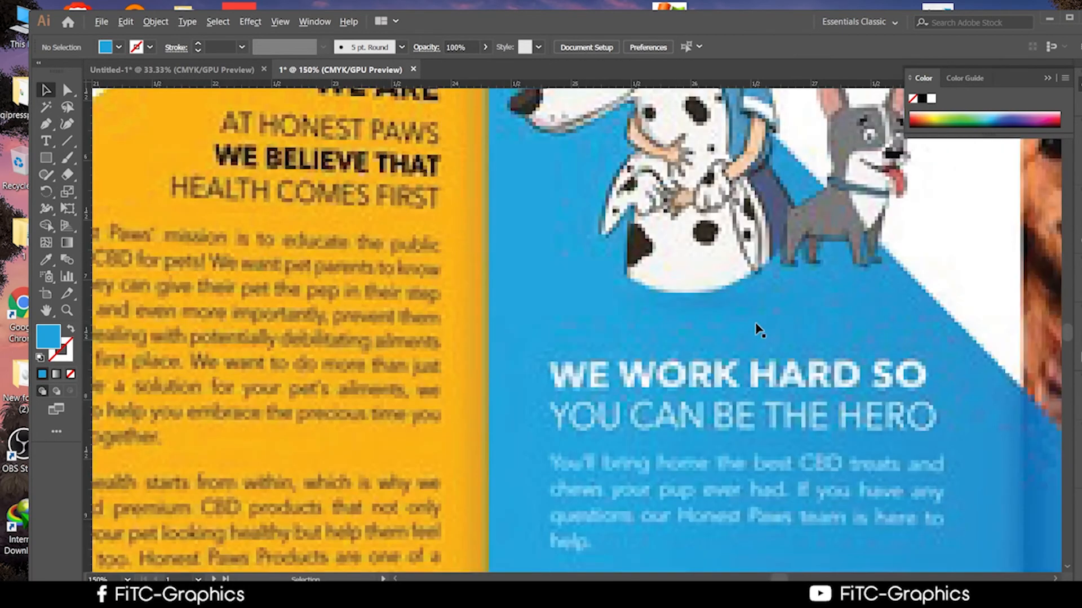
scroll(756, 331, down, 3)
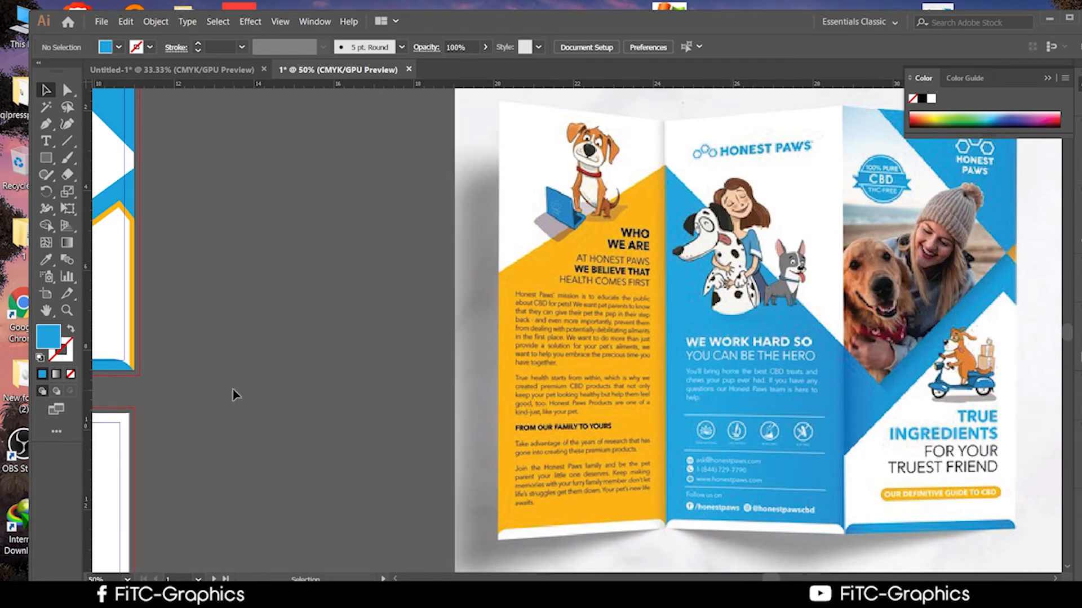
key(space)
drag(357, 398, 836, 441)
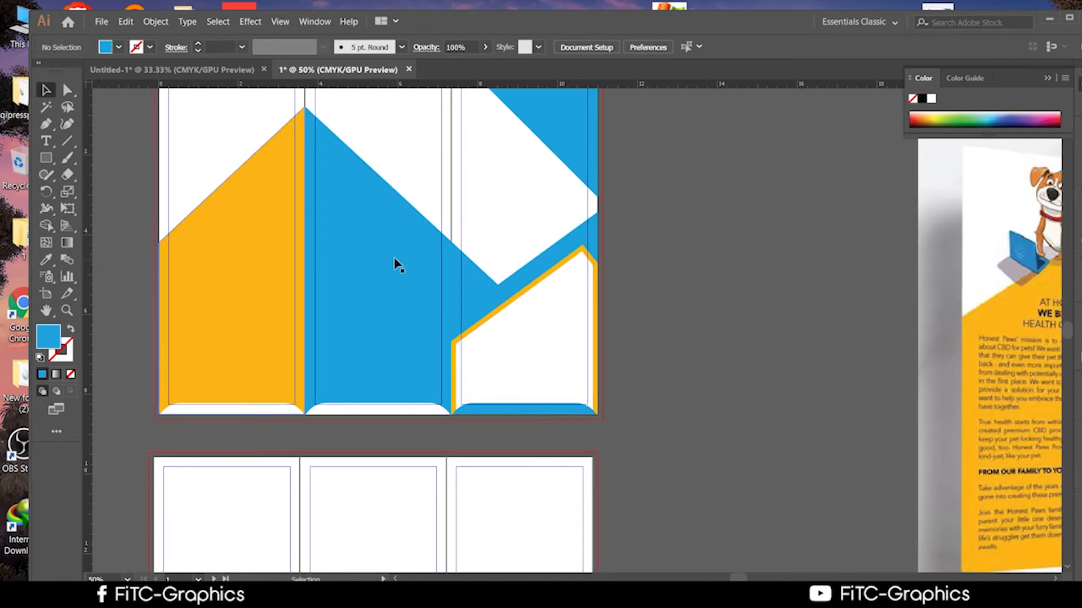
key(space)
drag(724, 357, 364, 388)
drag(462, 392, 563, 266)
key(space)
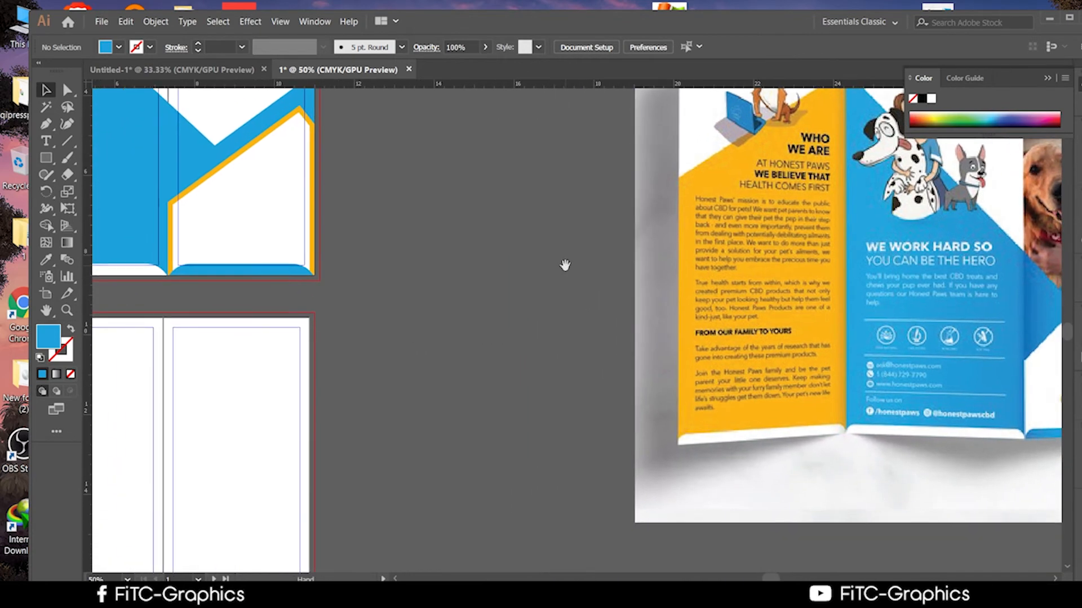
scroll(375, 323, down, 3)
scroll(389, 293, up, 4)
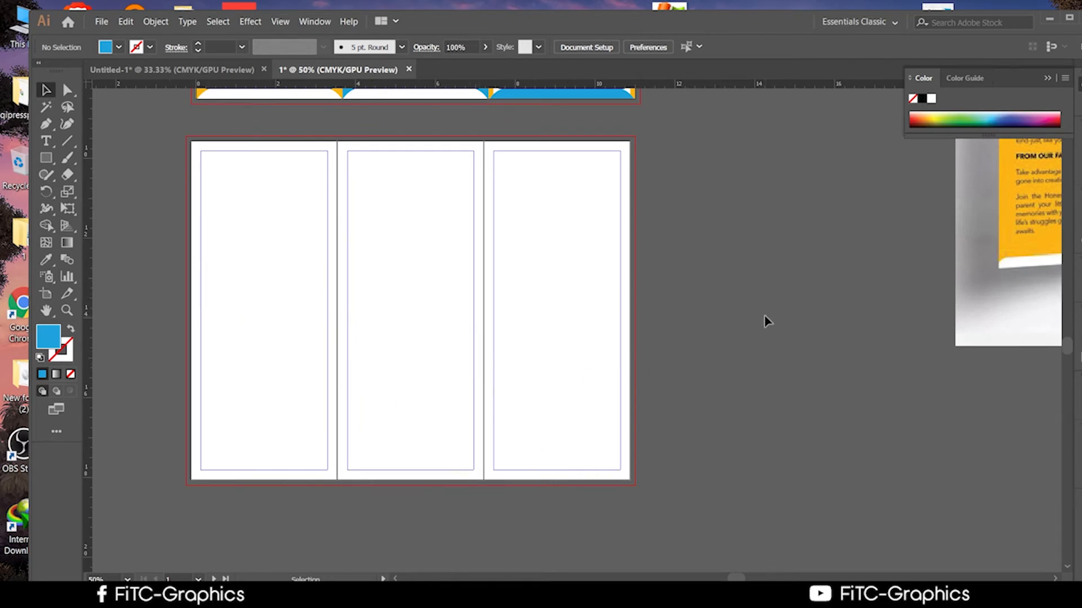
Compare the finished coloured three-panel page with the blank three-panel page below it
scroll(766, 319, up, 2)
drag(755, 295, 847, 454)
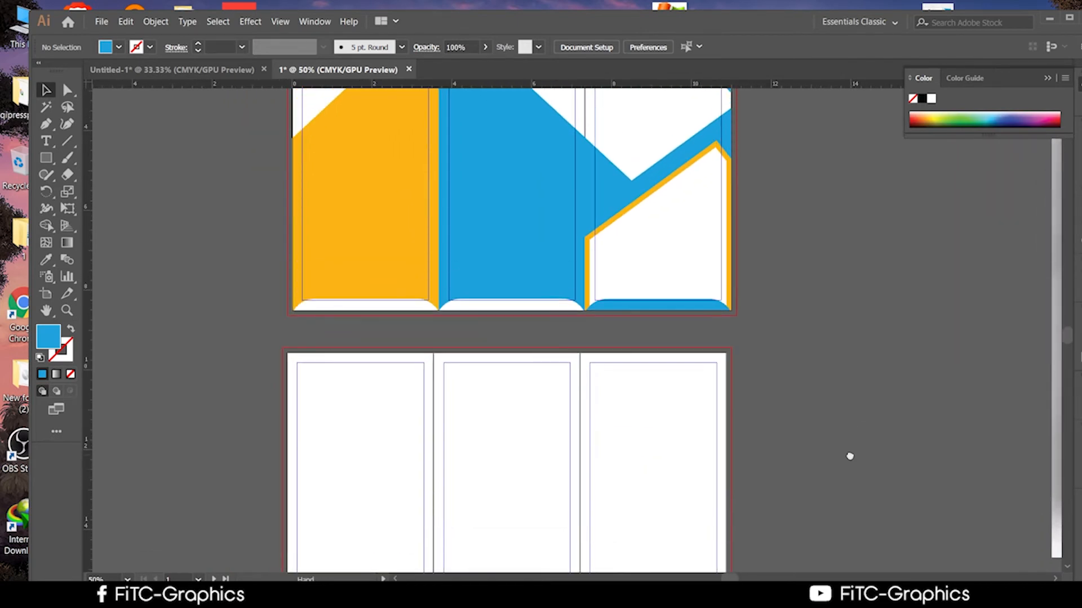
scroll(699, 486, down, 2)
scroll(628, 442, down, 6)
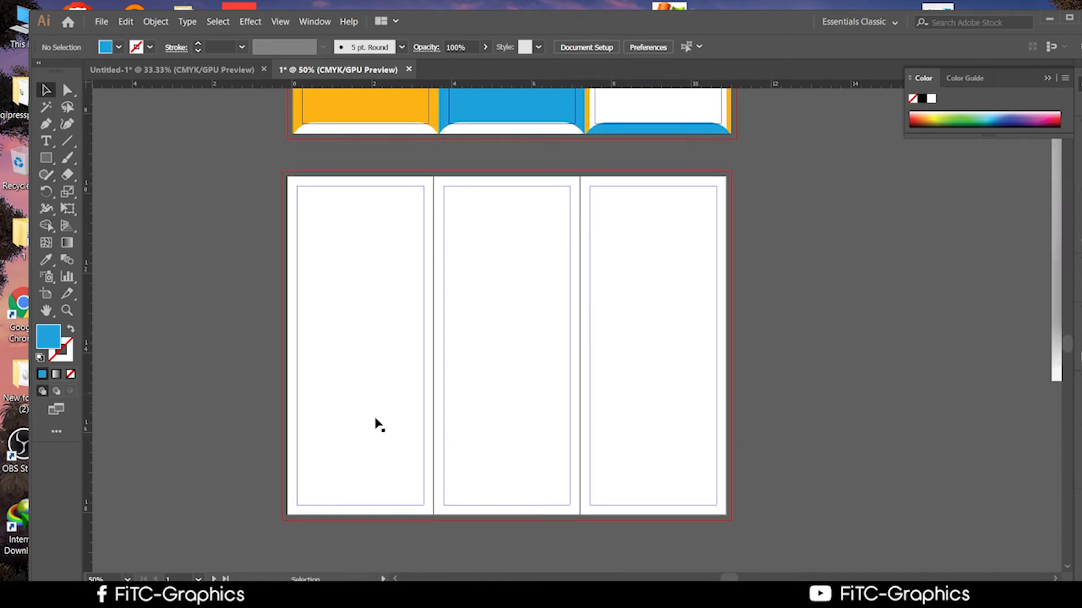
scroll(271, 385, up, 5)
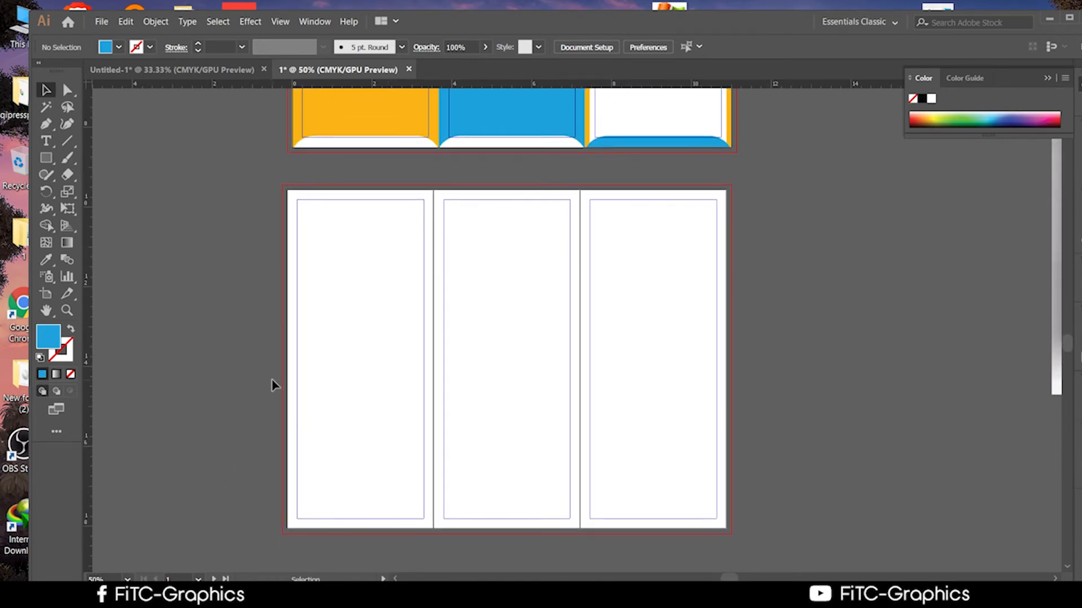
scroll(299, 407, up, 4)
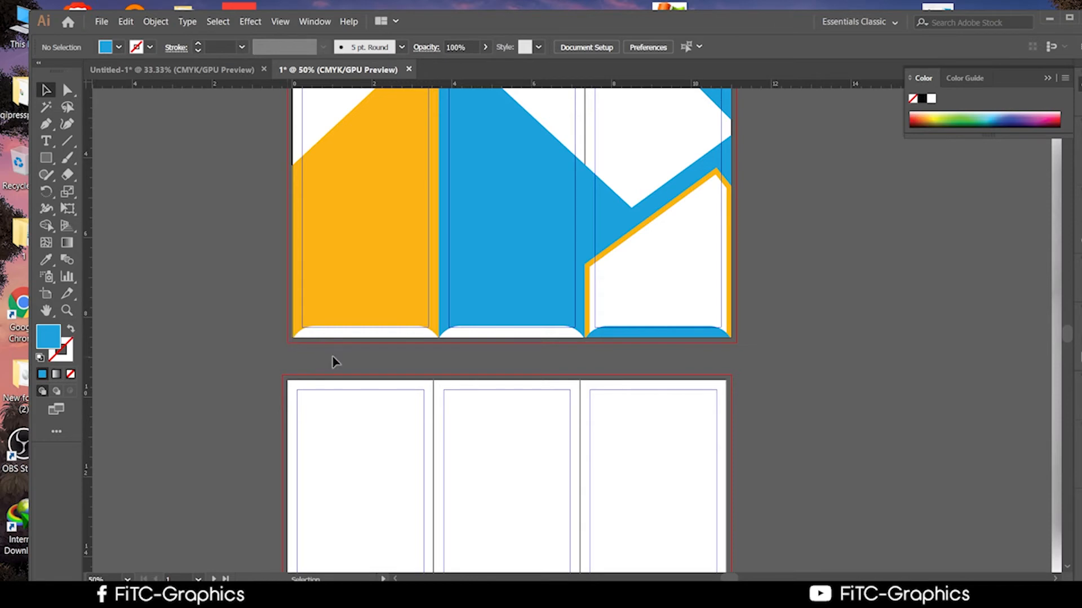
scroll(344, 338, up, 3)
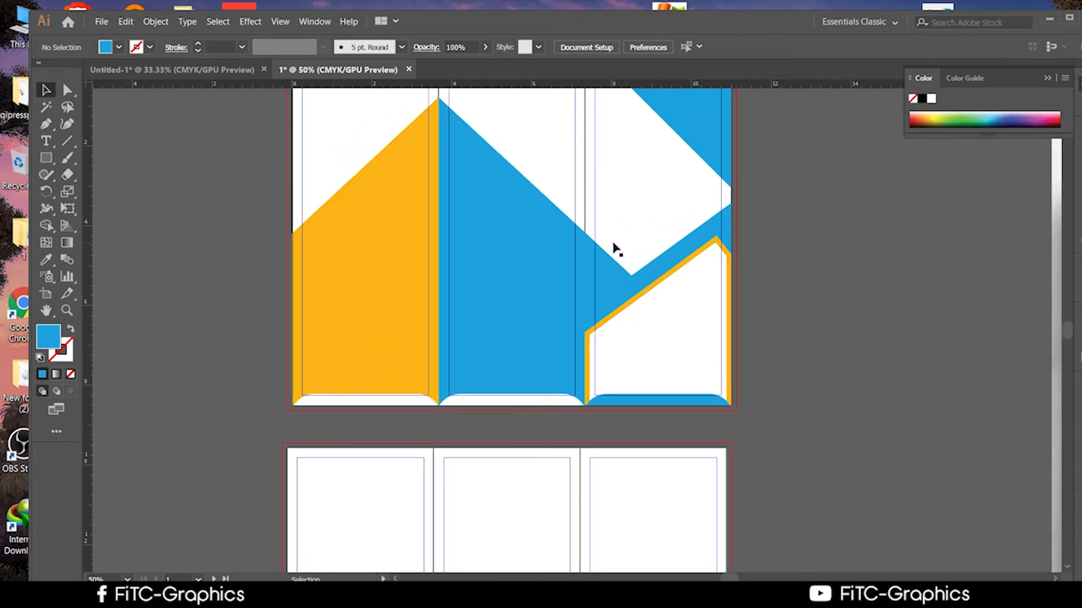
scroll(611, 259, up, 3)
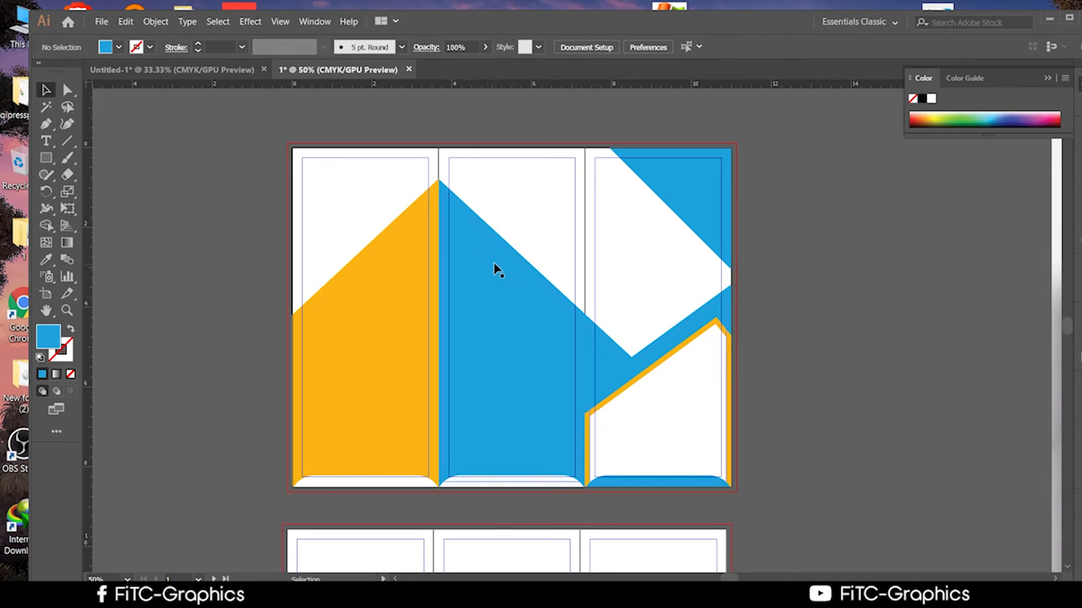
scroll(495, 321, down, 5)
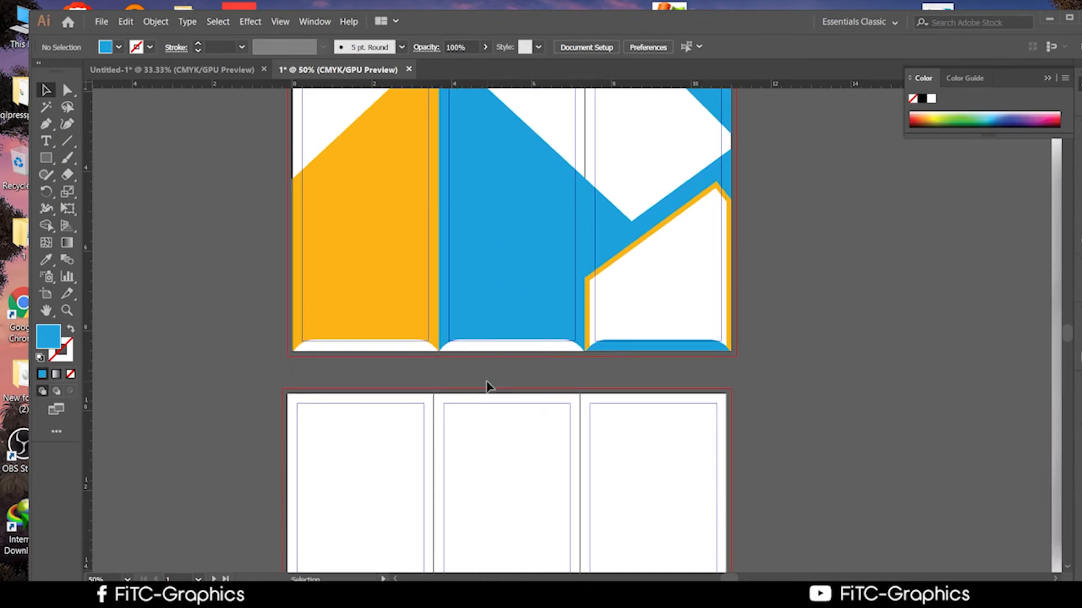
scroll(488, 386, down, 1)
scroll(490, 379, down, 2)
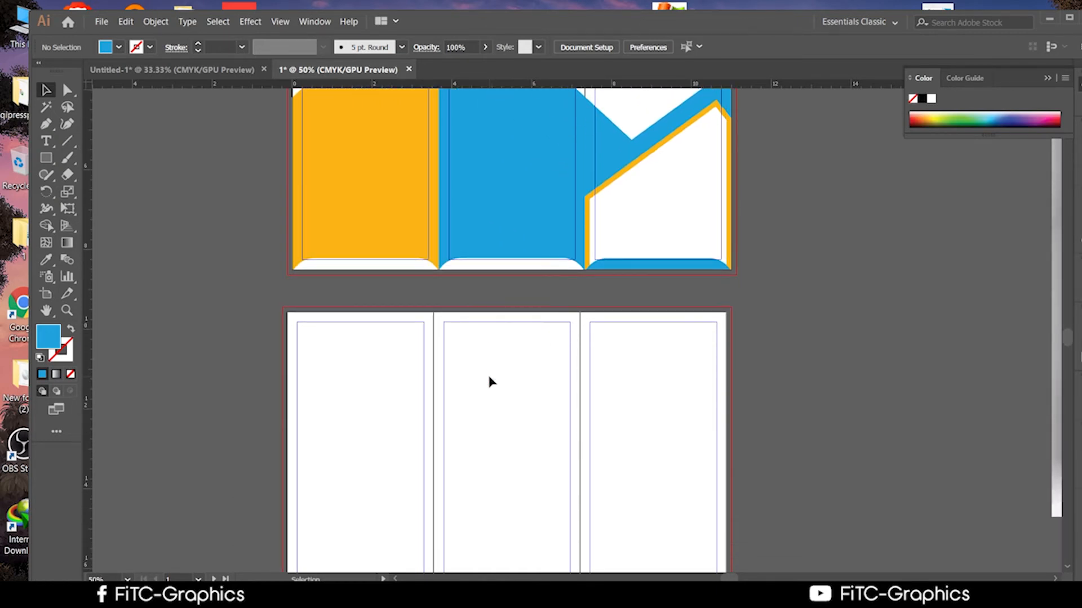
scroll(490, 381, up, 3)
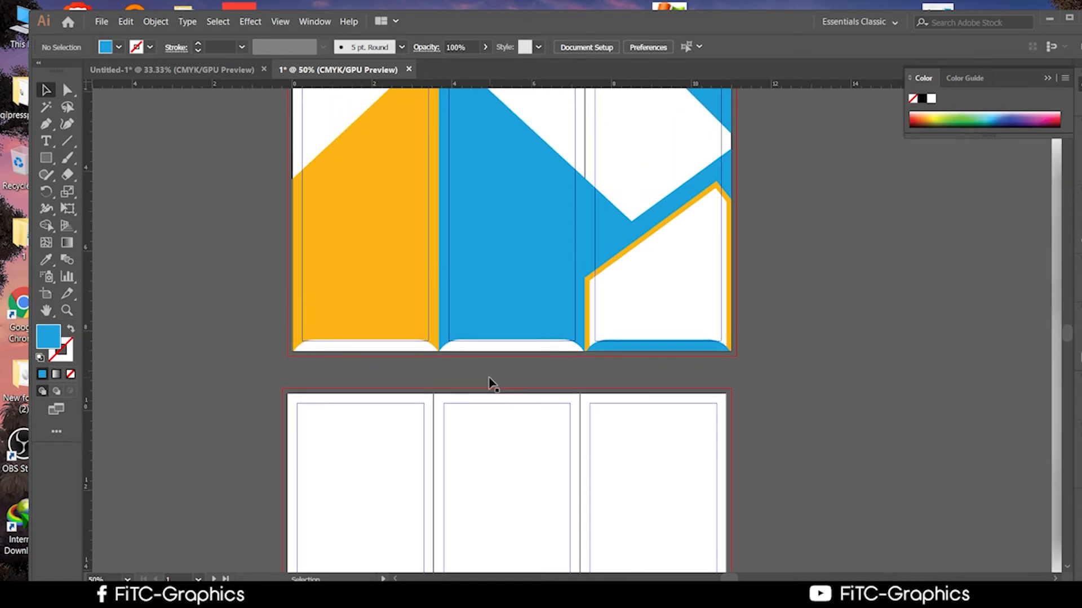
scroll(631, 369, up, 2)
scroll(631, 369, down, 4)
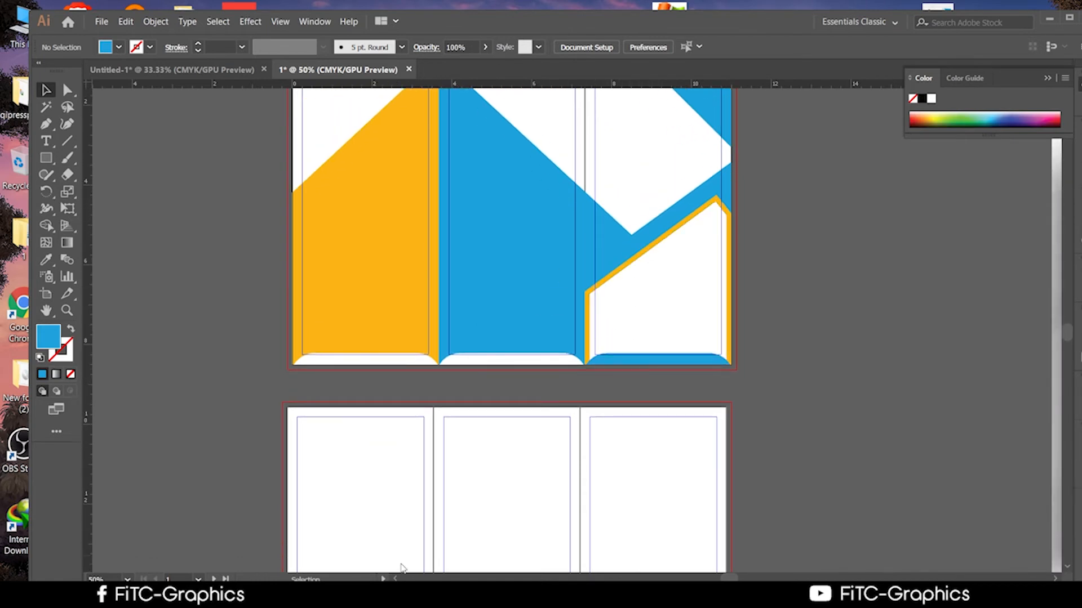
scroll(387, 440, down, 3)
scroll(387, 440, up, 1)
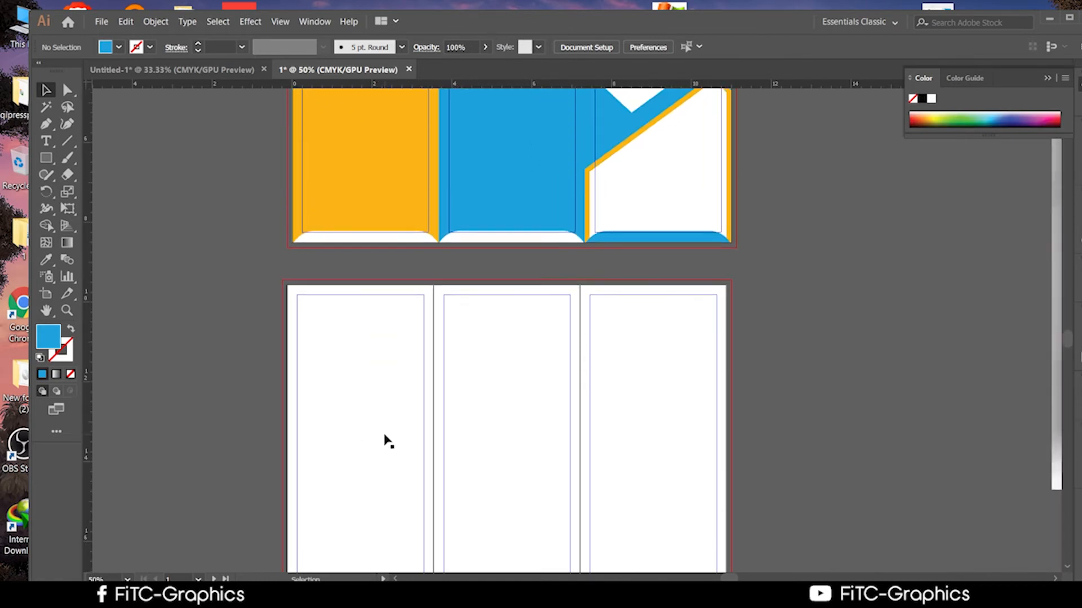
scroll(386, 439, up, 3)
scroll(386, 440, up, 2)
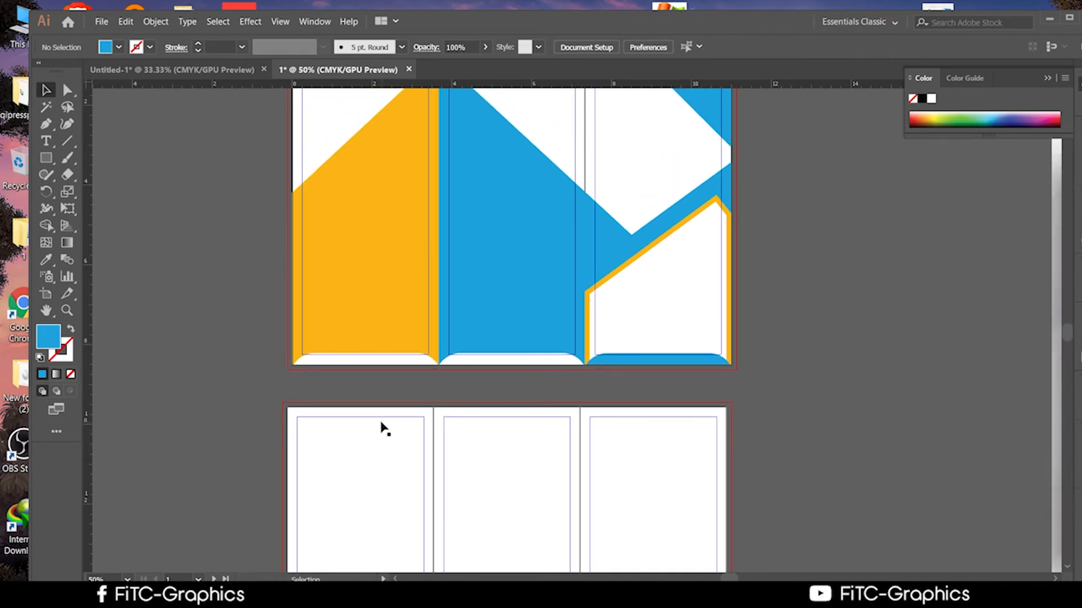
scroll(383, 430, up, 1)
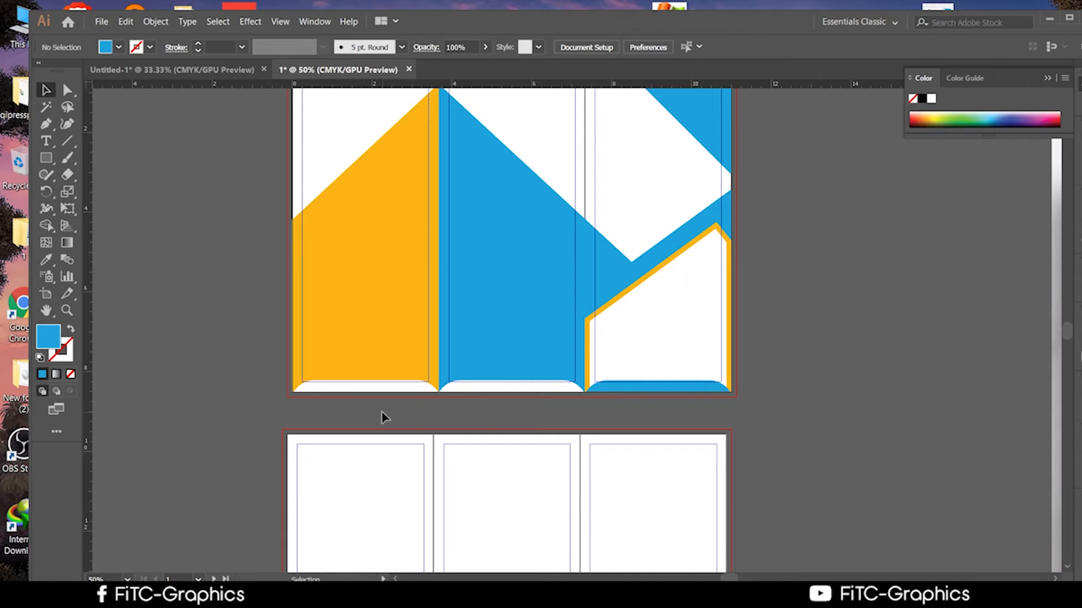
Draw a closed blue four-cornered shape with the Pen tool, its upper edge rising diagonally across the blank page from lower left to upper right
scroll(599, 362, down, 5)
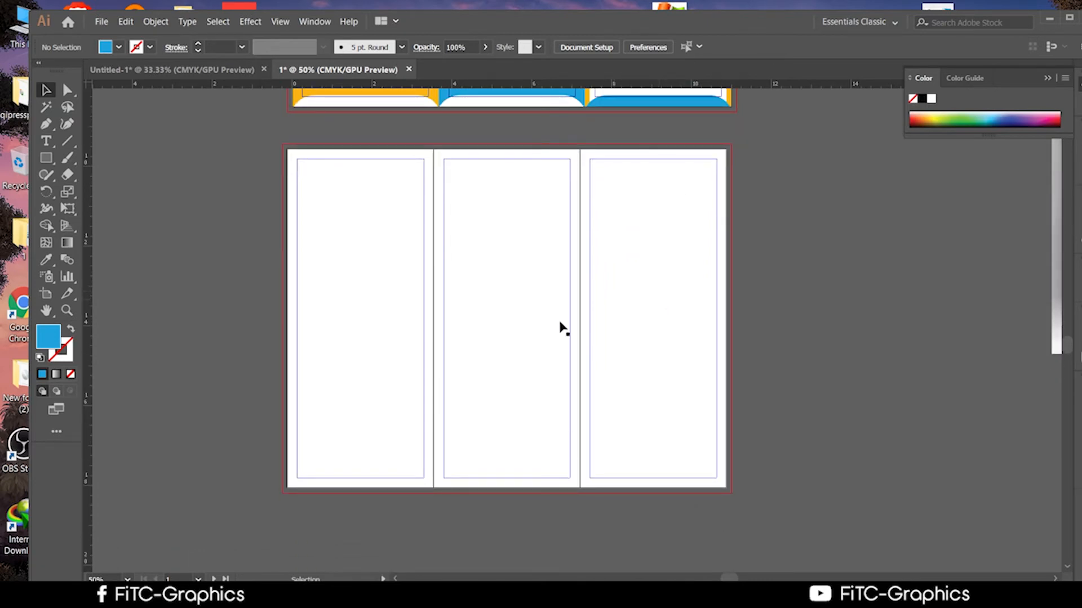
click(46, 127)
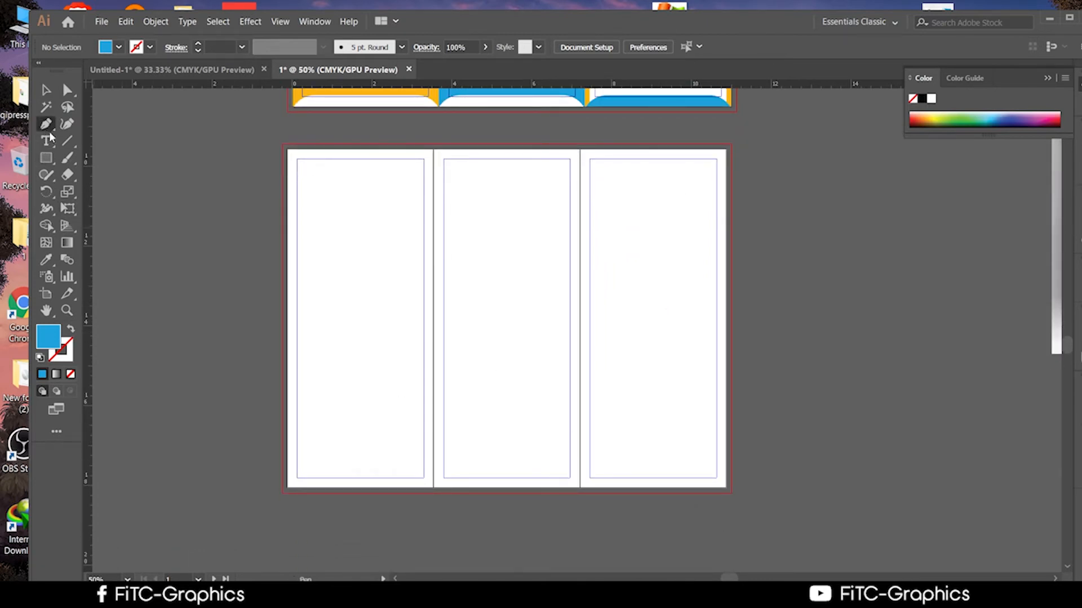
click(246, 510)
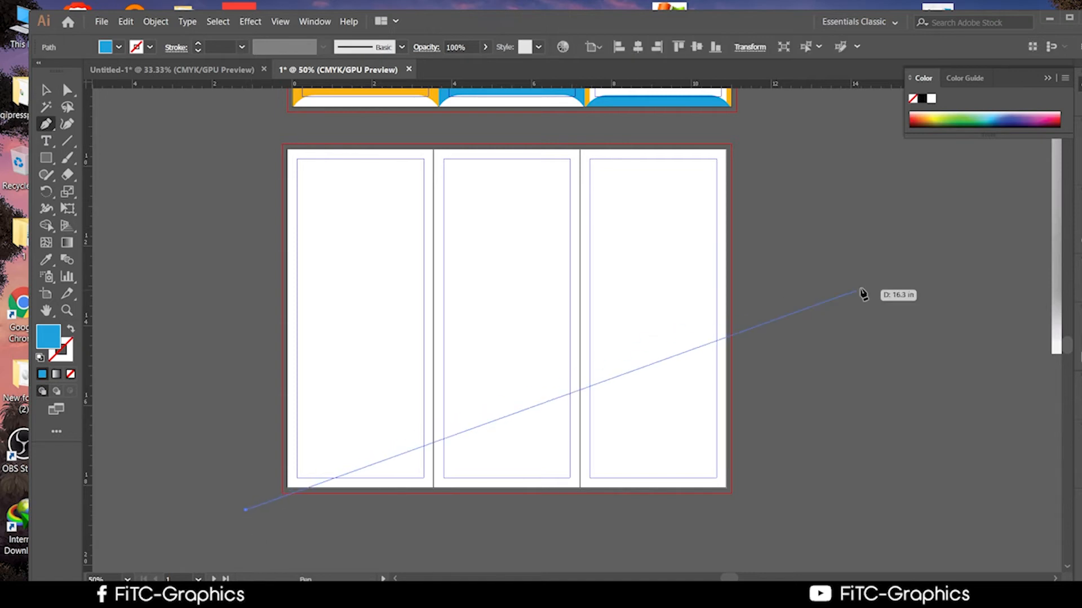
click(849, 158)
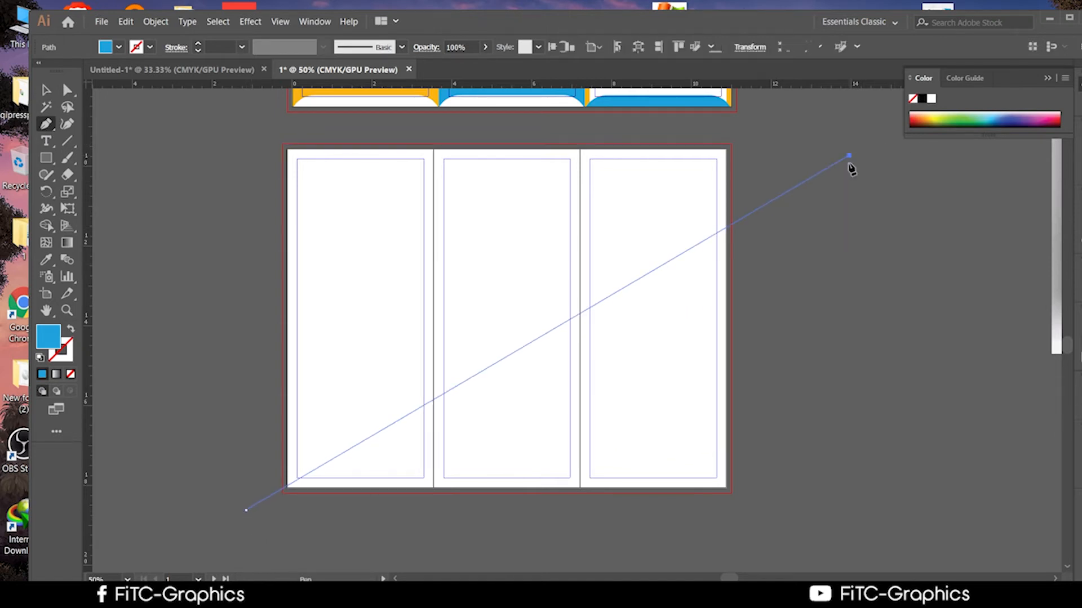
click(925, 501)
click(242, 545)
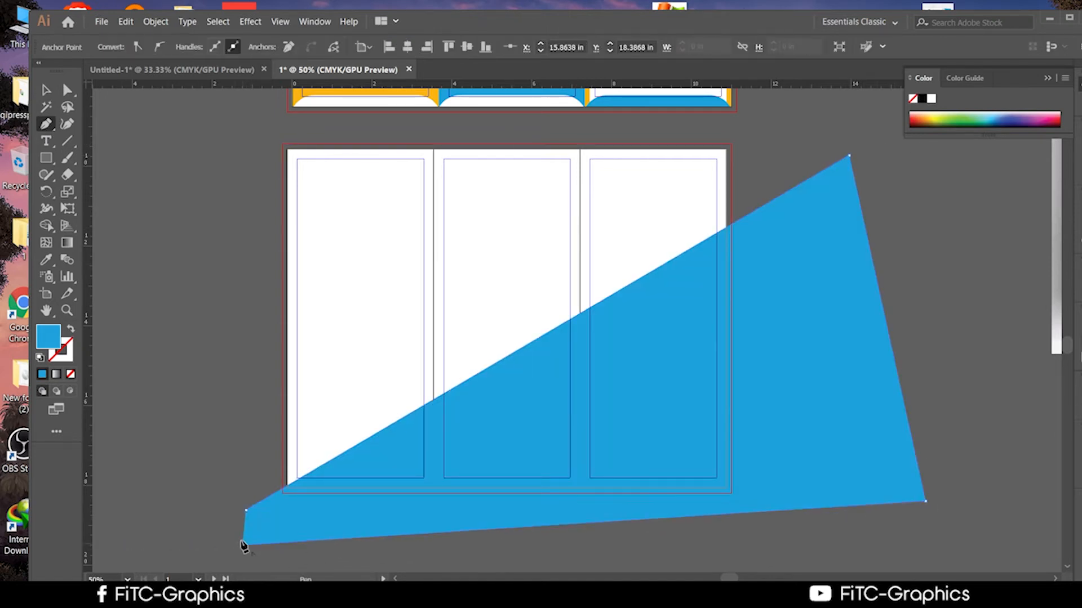
click(245, 510)
scroll(249, 517, up, 8)
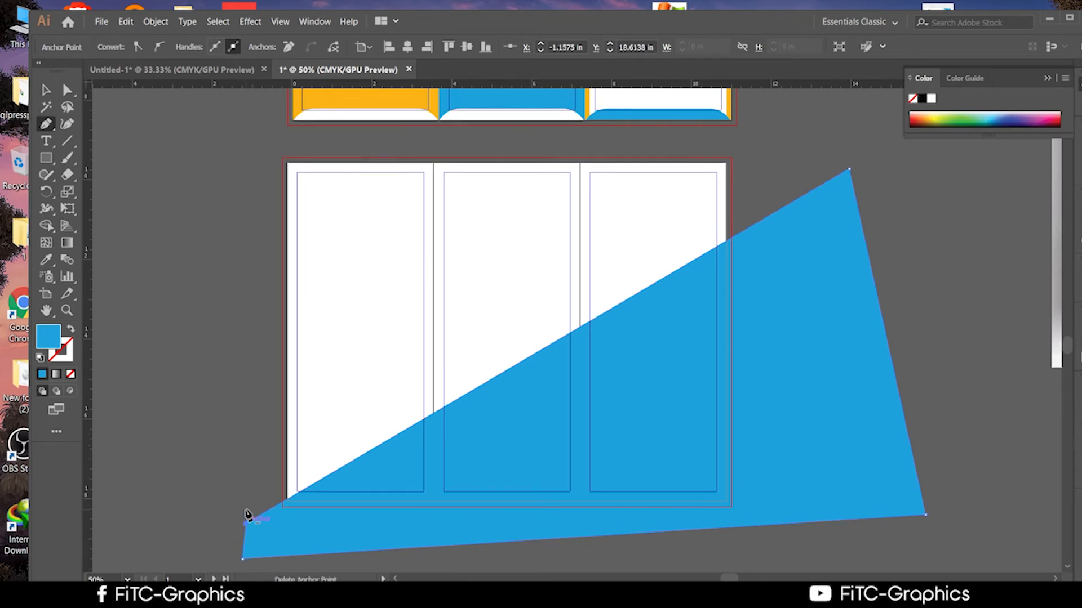
scroll(231, 352, down, 4)
scroll(233, 356, down, 3)
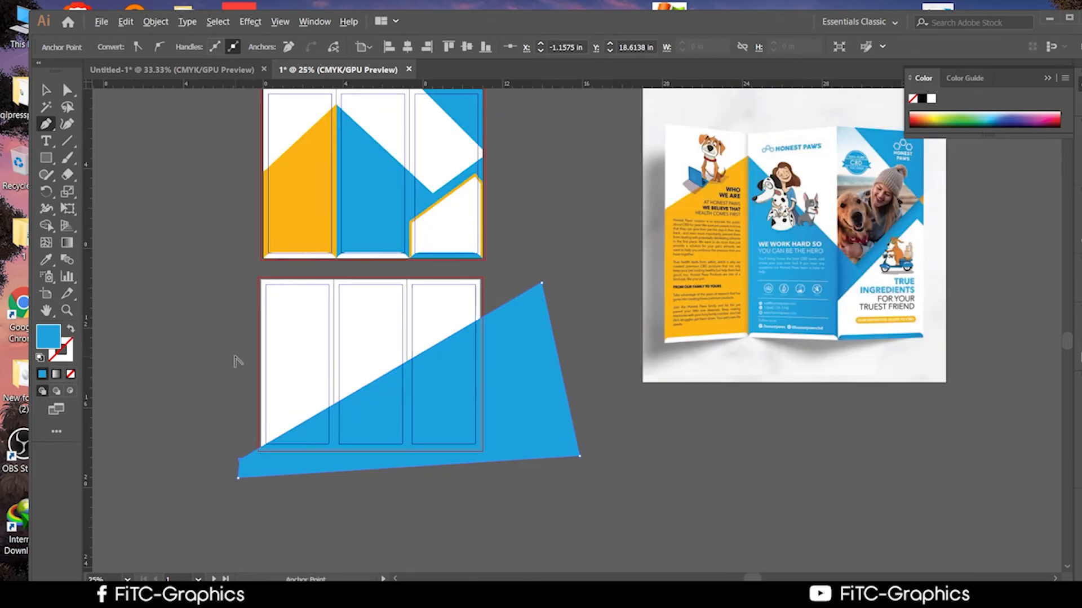
scroll(115, 304, up, 3)
click(46, 259)
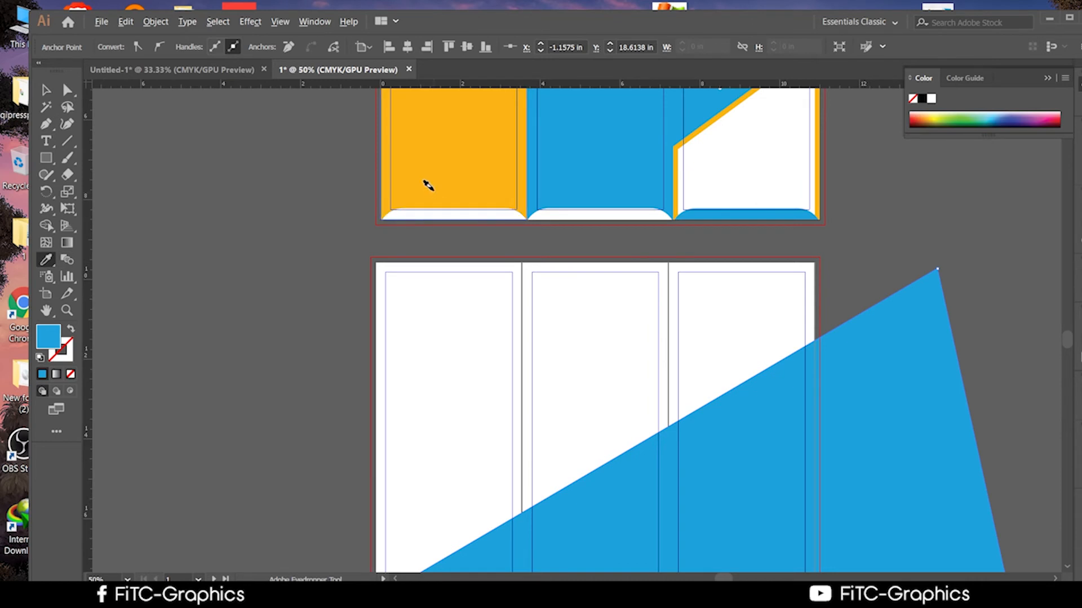
alt+click(428, 168)
key(ctrl+z)
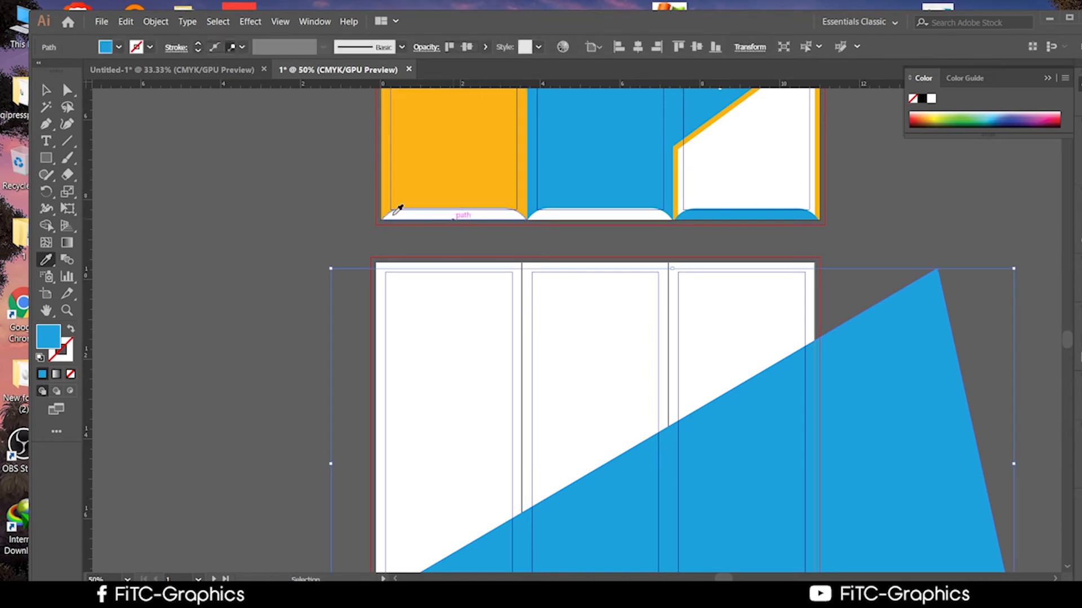
Fill the diagonal shape with the orange sampled from the upper page's first panel
key(v)
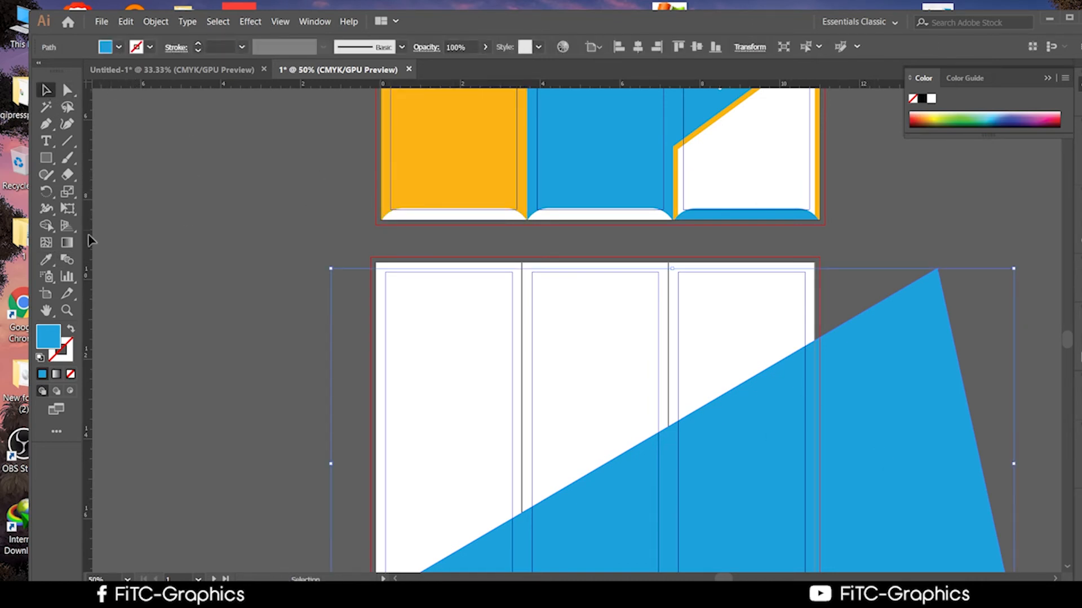
click(46, 259)
click(473, 157)
scroll(601, 338, down, 5)
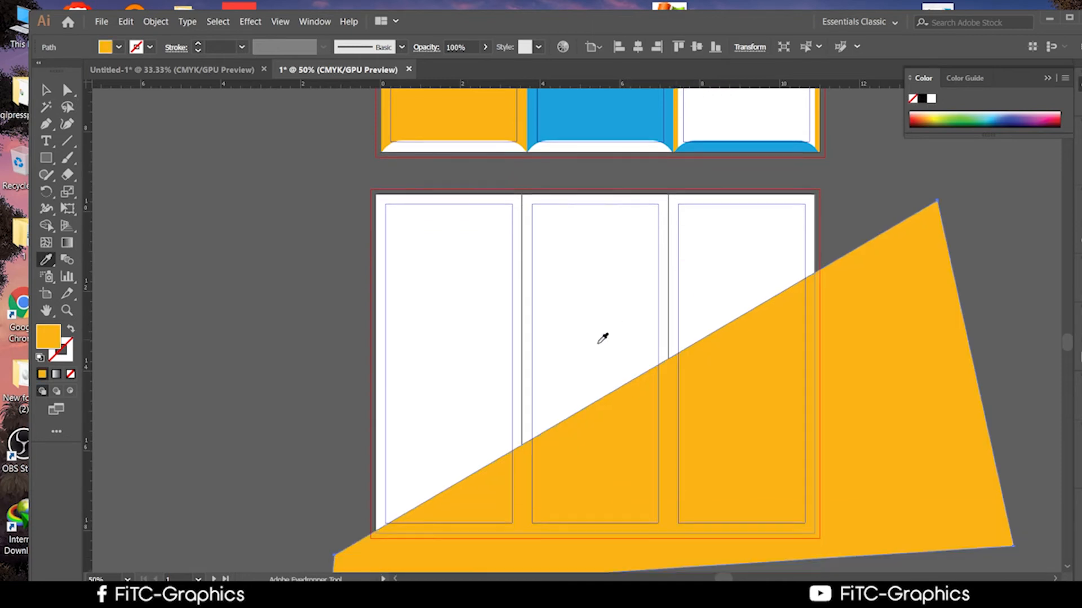
click(67, 90)
click(47, 90)
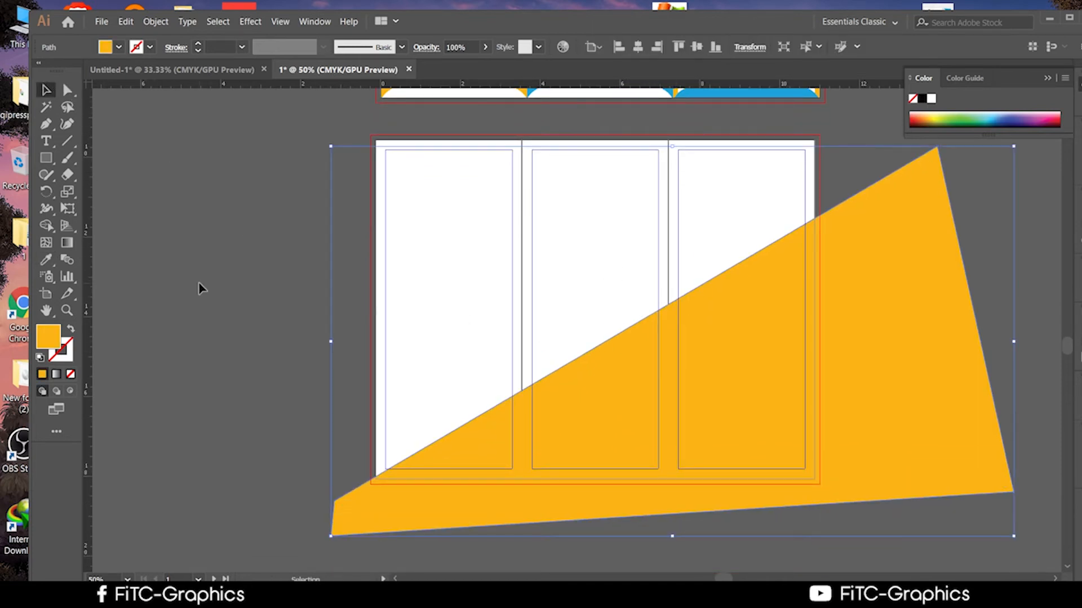
Lower the opacity of the orange diagonal shape to 38%
click(199, 283)
scroll(360, 389, down, 2)
scroll(543, 448, up, 1)
click(649, 382)
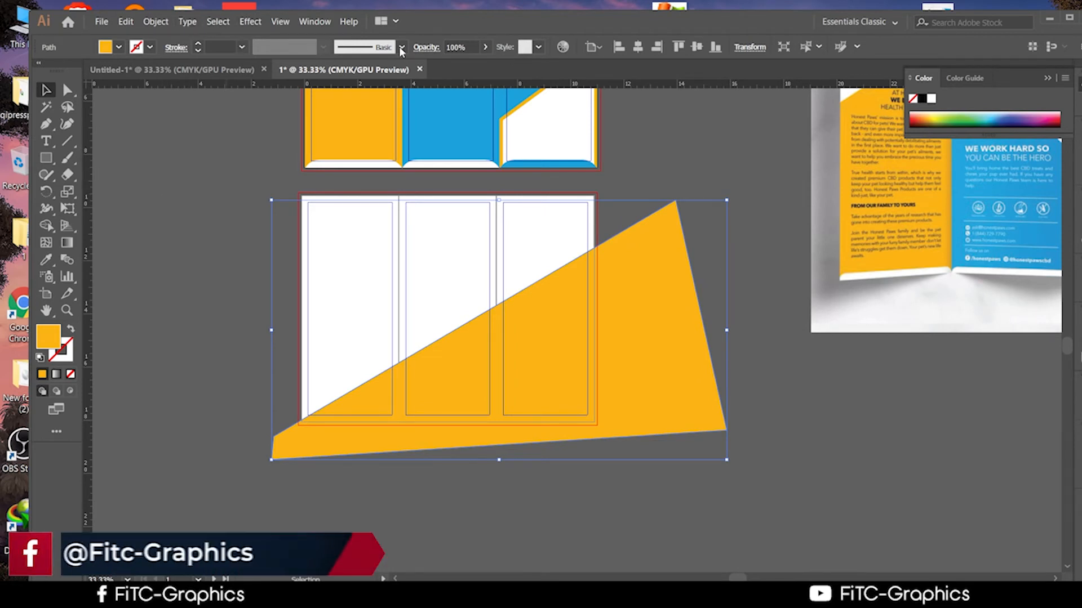
click(485, 47)
drag(483, 66, 451, 66)
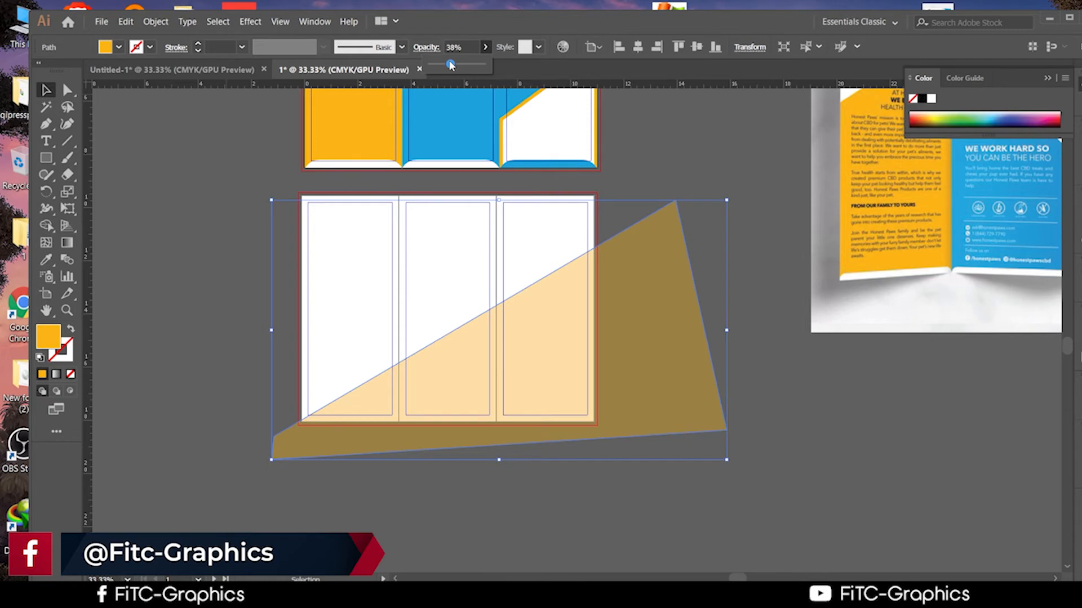
scroll(321, 244, up, 2)
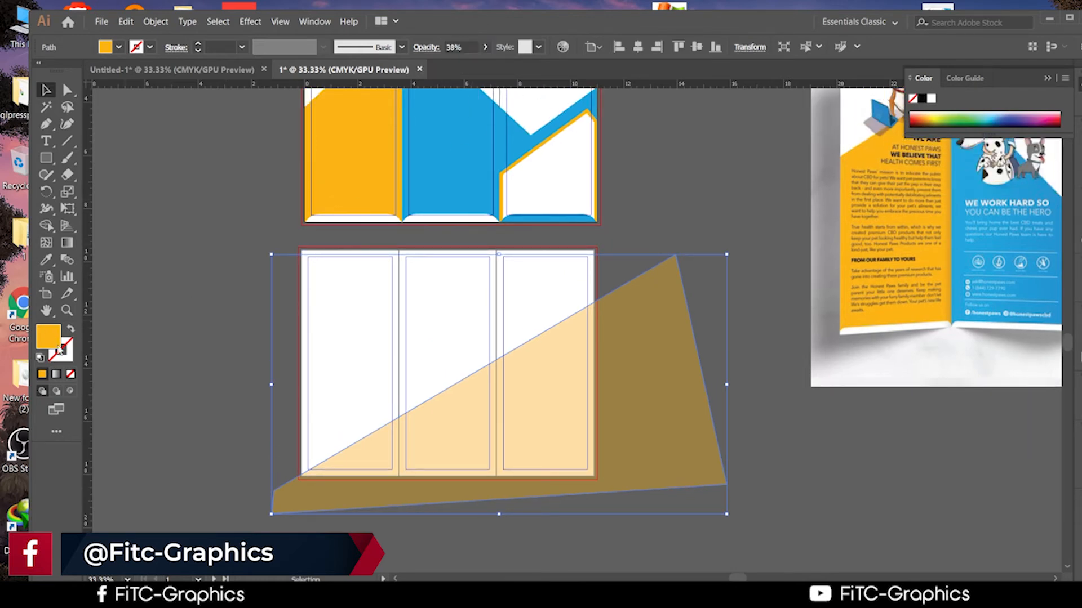
Change the diagonal shape's fill to the neutral grey B2B2B2
double_click(61, 349)
click(356, 258)
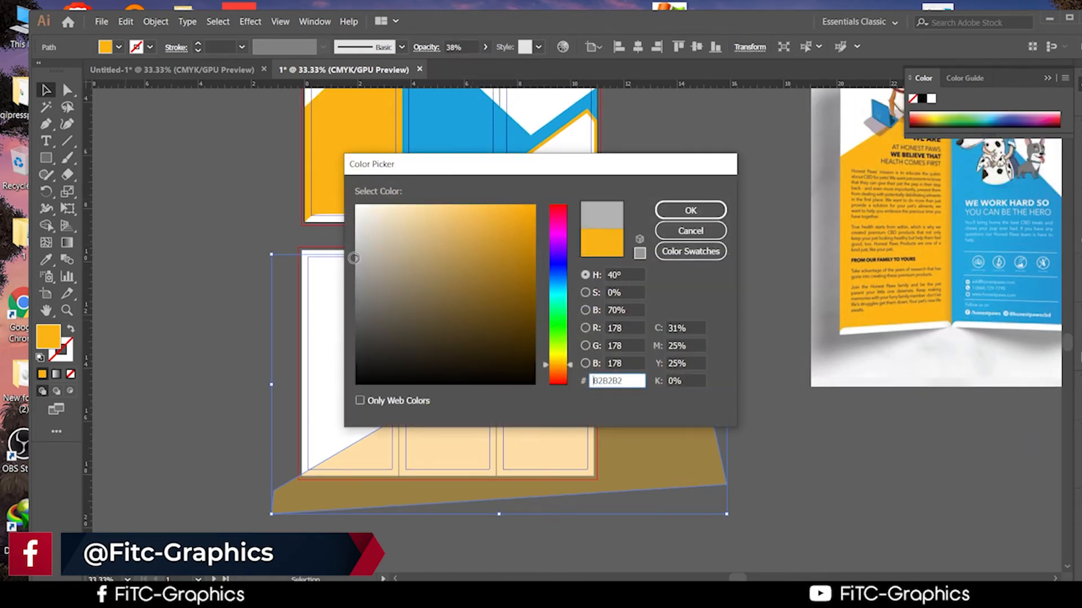
click(688, 229)
scroll(779, 386, up, 1)
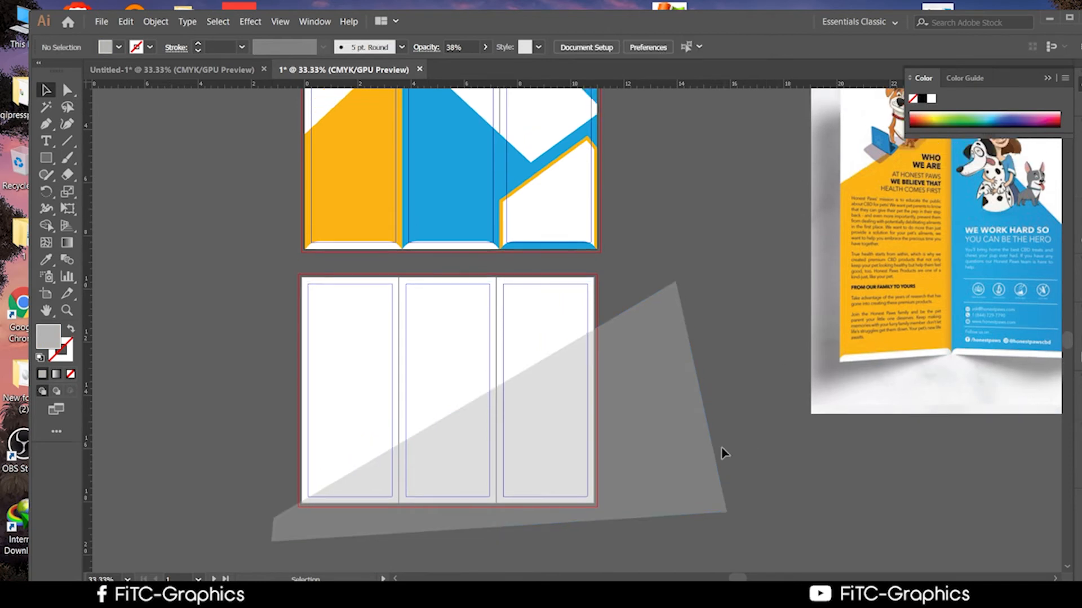
Set the grey diagonal shape's opacity to 24%
click(485, 47)
drag(453, 68, 446, 68)
click(770, 234)
scroll(770, 234, up, 1)
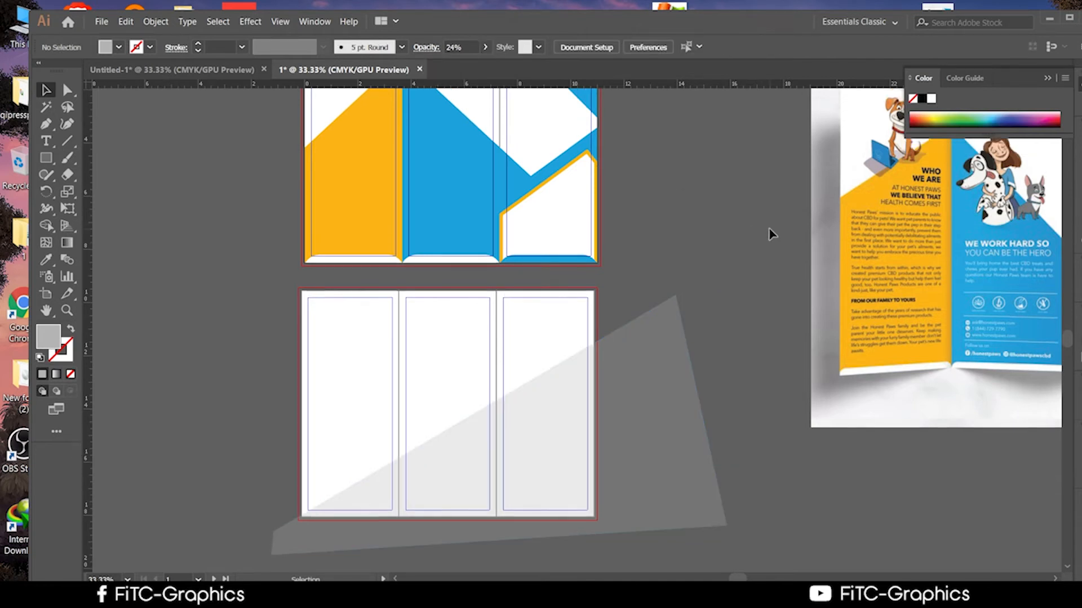
Use the Shape Builder on the lower page's artwork to remove the part of the grey shape outside the page
scroll(770, 253, down, 1)
key(ctrl+a)
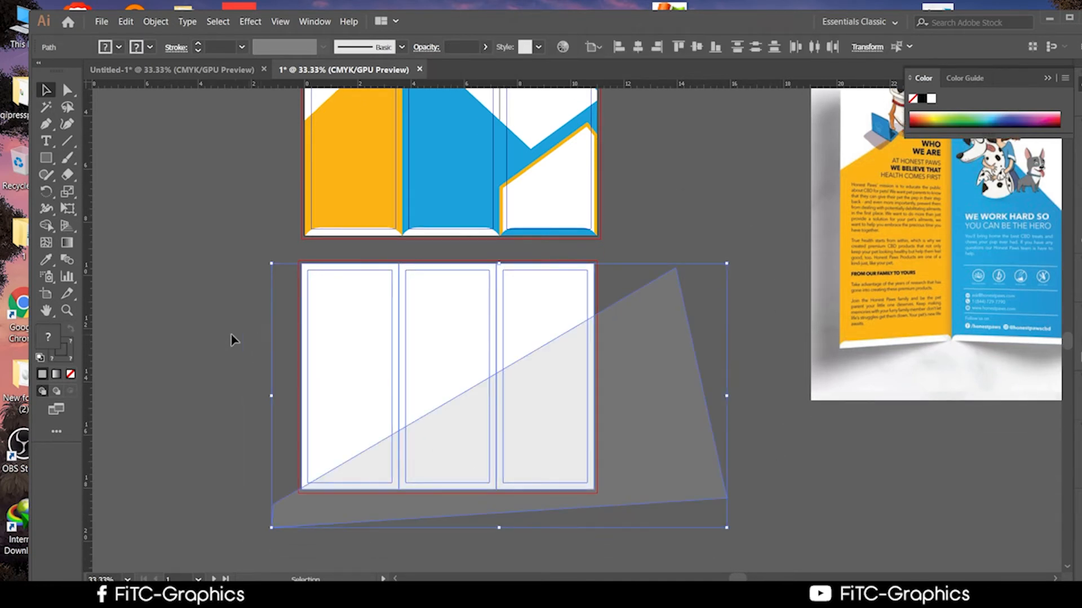
click(47, 227)
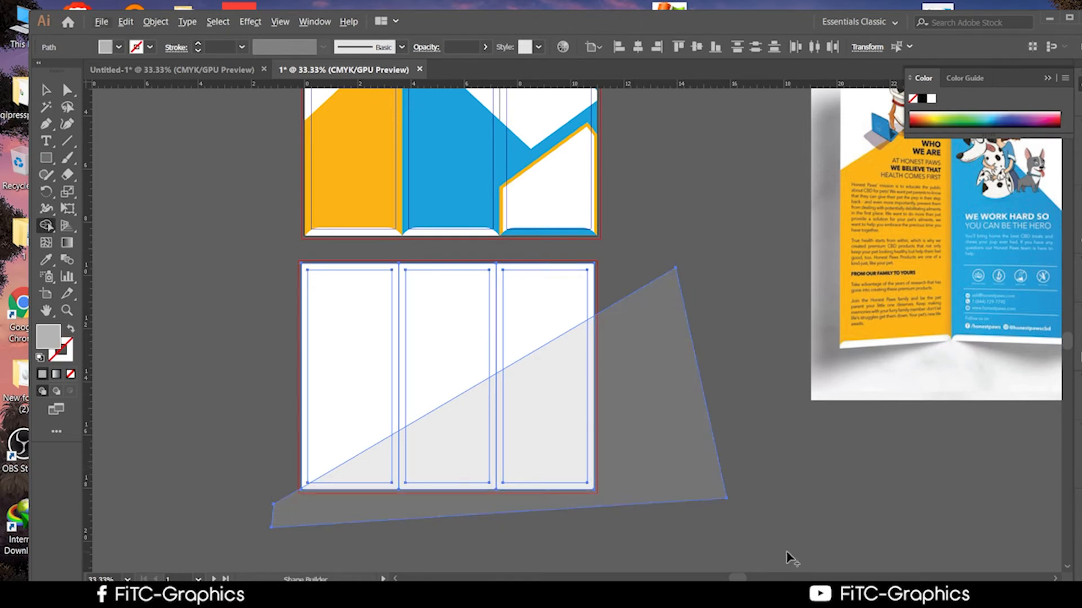
alt+click(705, 480)
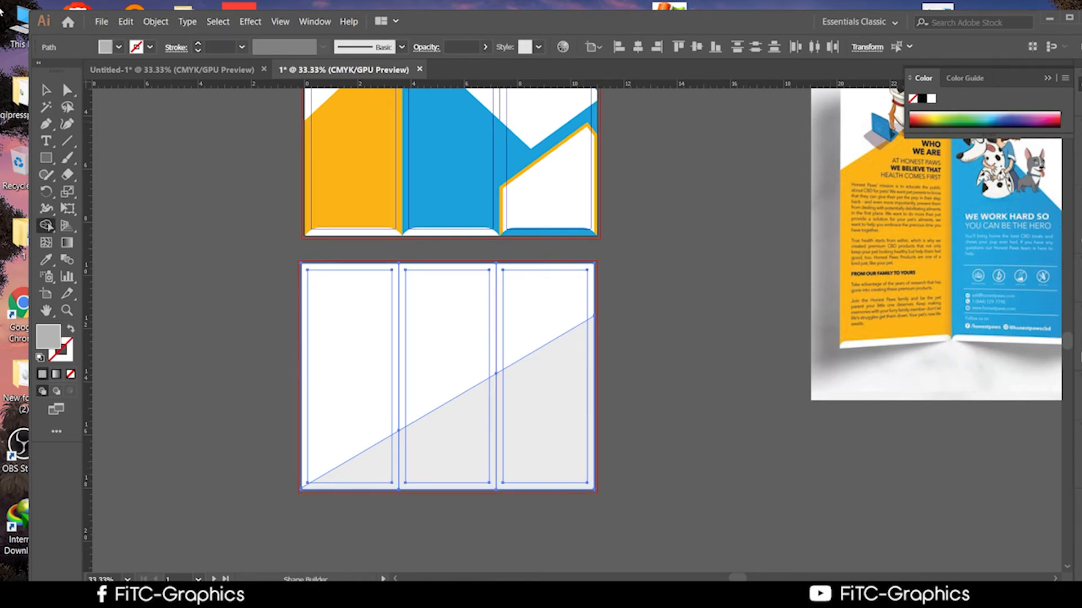
click(46, 90)
click(451, 367)
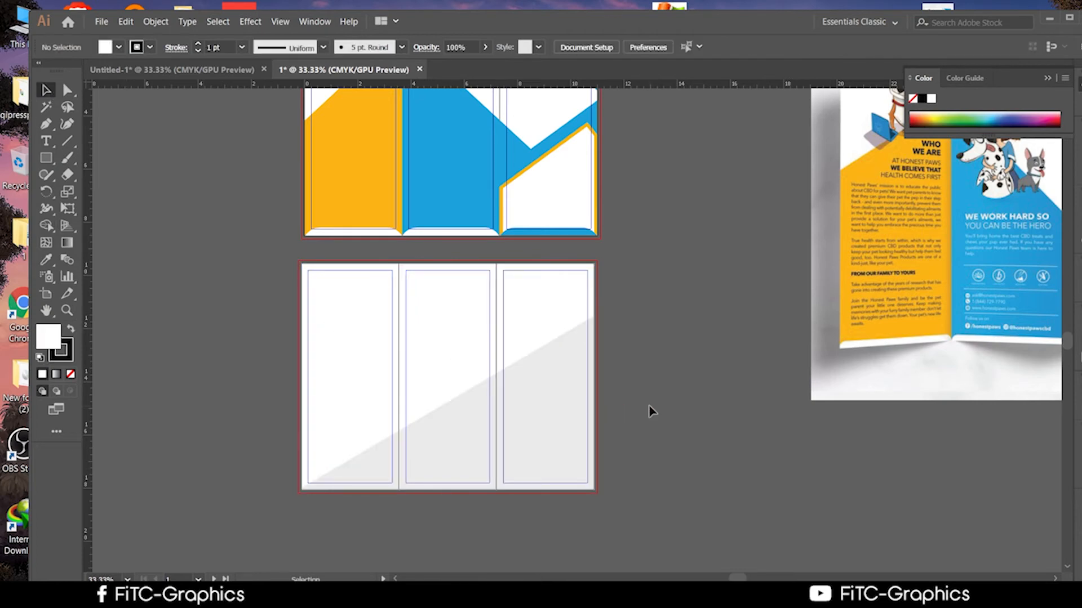
Review the orange and blue artwork on the upper page and the grey diagonal shape on the lower page
key(ctrl+minus)
scroll(618, 348, up, 3)
scroll(618, 346, down, 3)
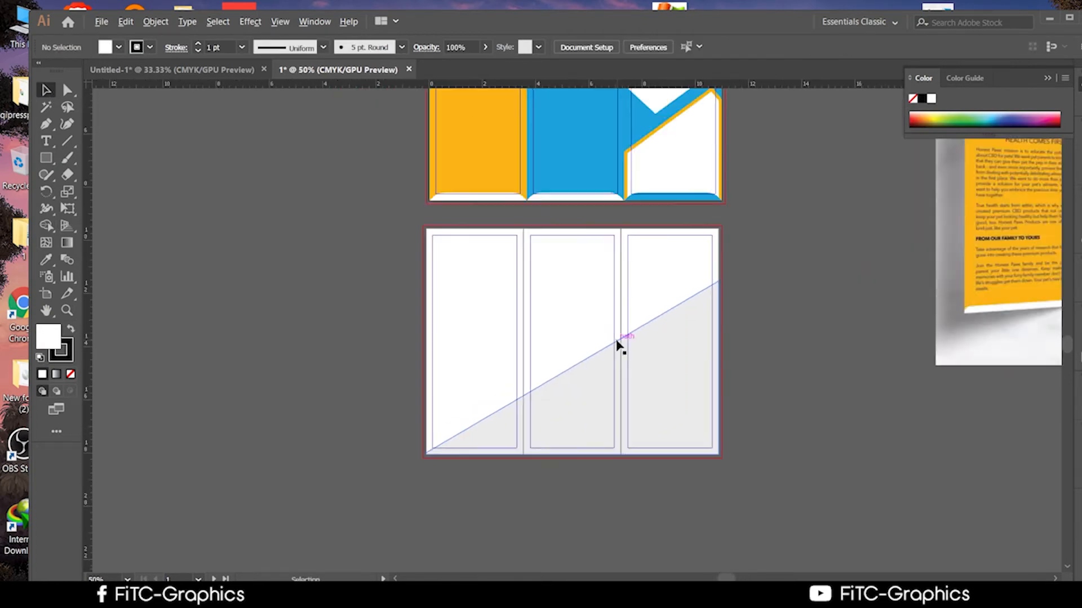
scroll(618, 345, up, 2)
drag(751, 406, 692, 388)
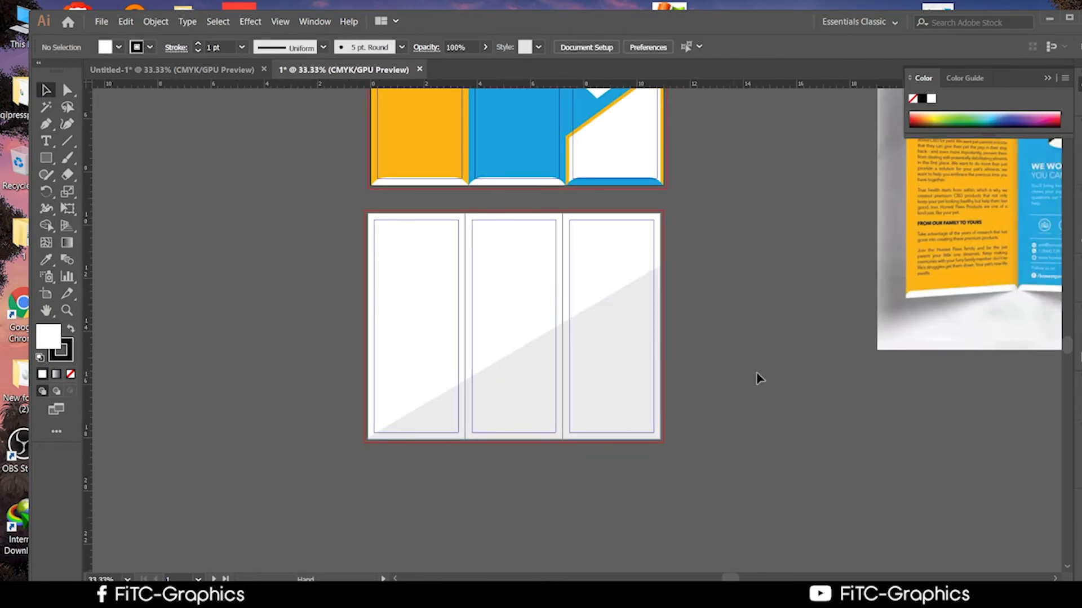
scroll(780, 380, up, 2)
scroll(752, 377, up, 1)
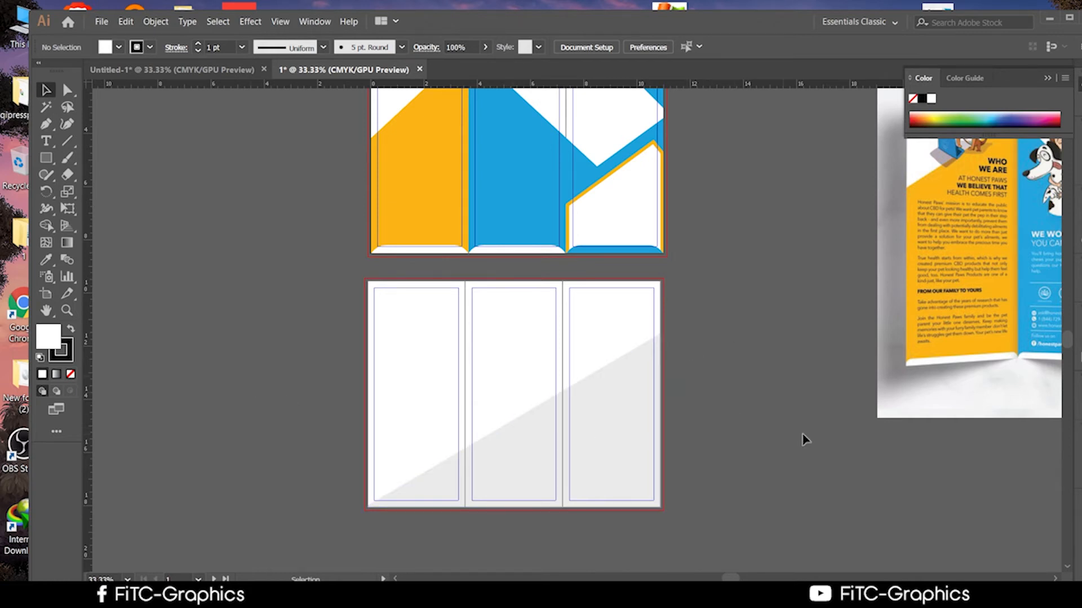
scroll(673, 335, up, 3)
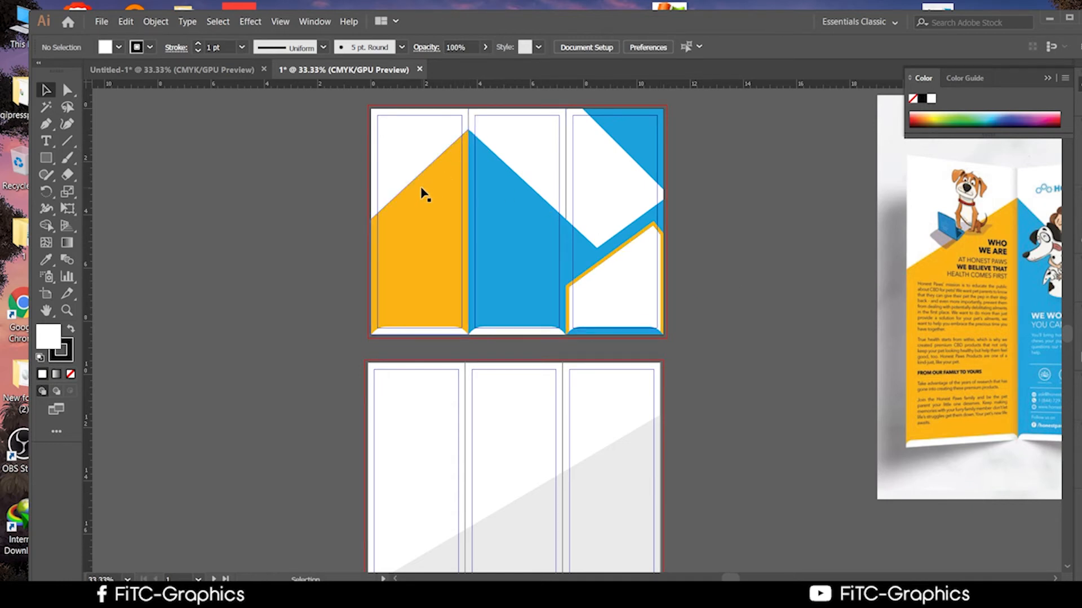
click(405, 213)
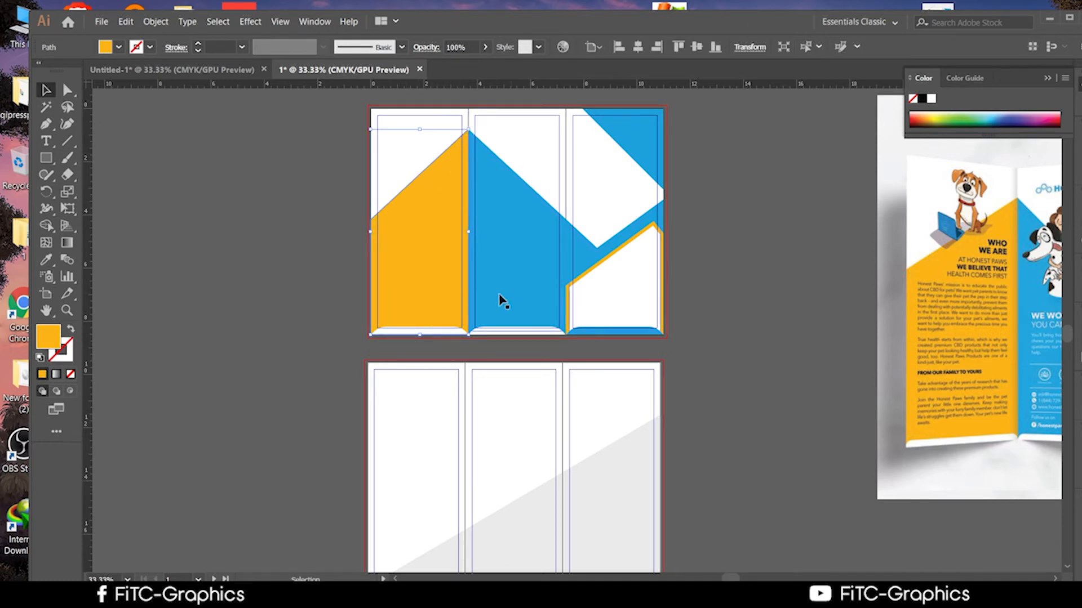
scroll(641, 406, down, 2)
scroll(640, 405, down, 1)
click(668, 168)
scroll(428, 493, up, 3)
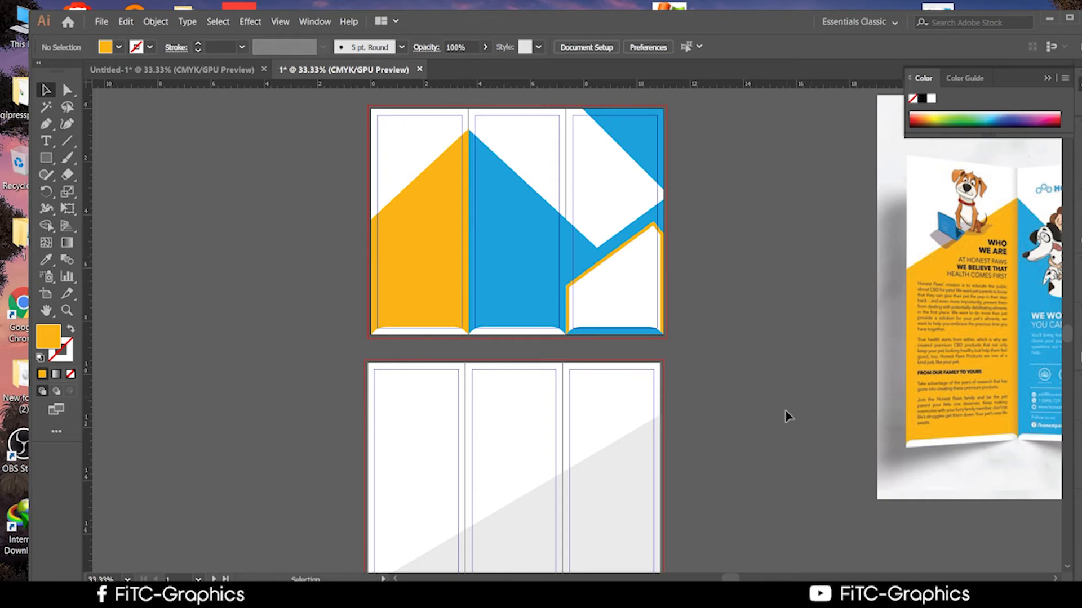
scroll(783, 423, down, 3)
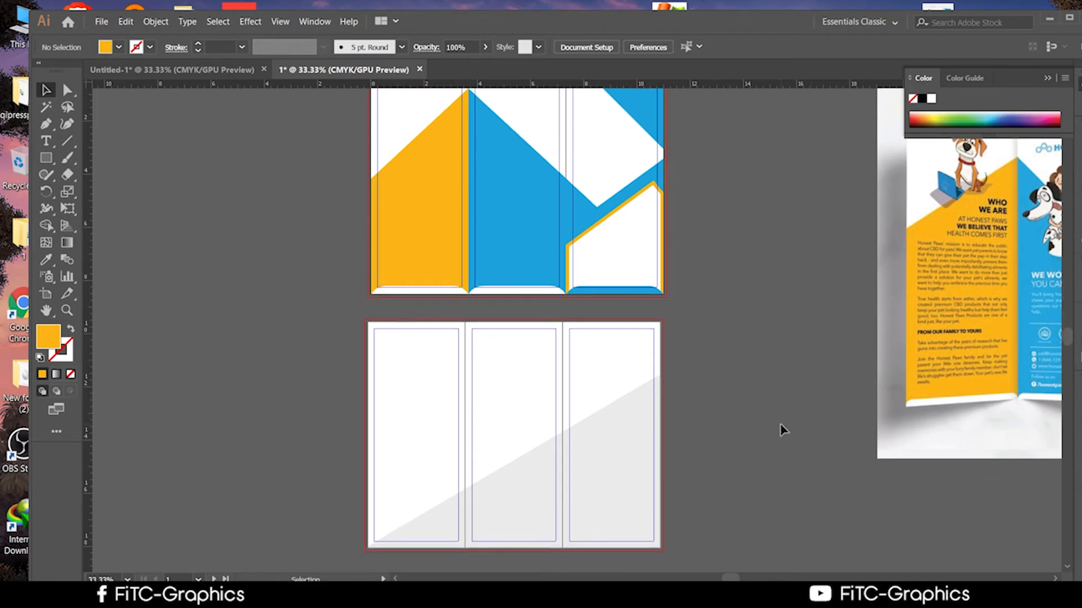
Save the brochure as 1.ai in the BU folder, in Adobe Illustrator format with the Illustrator CC version
click(102, 22)
click(138, 136)
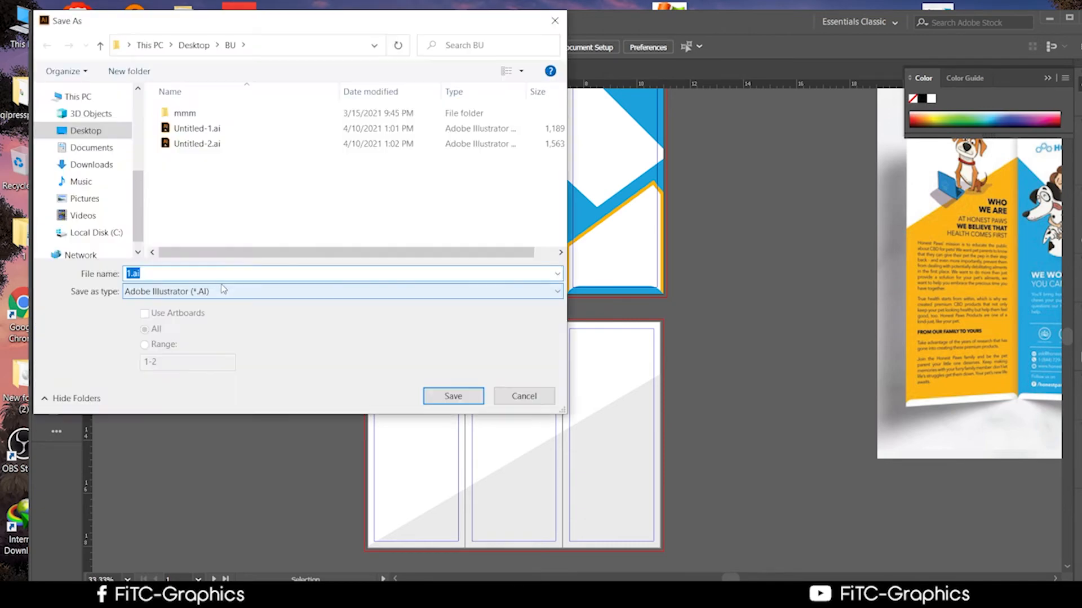
click(454, 396)
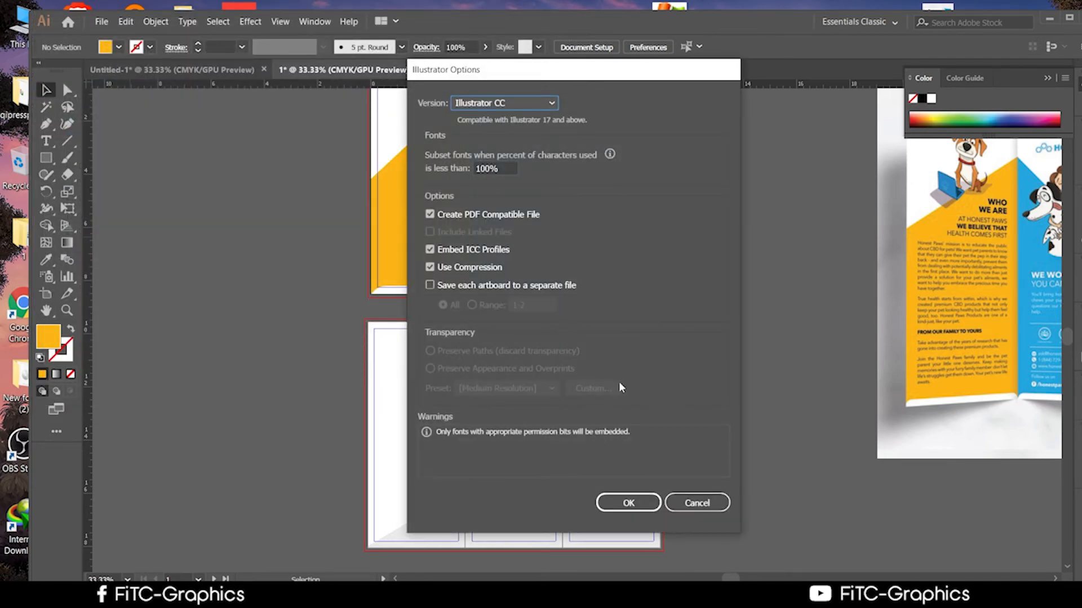
click(628, 502)
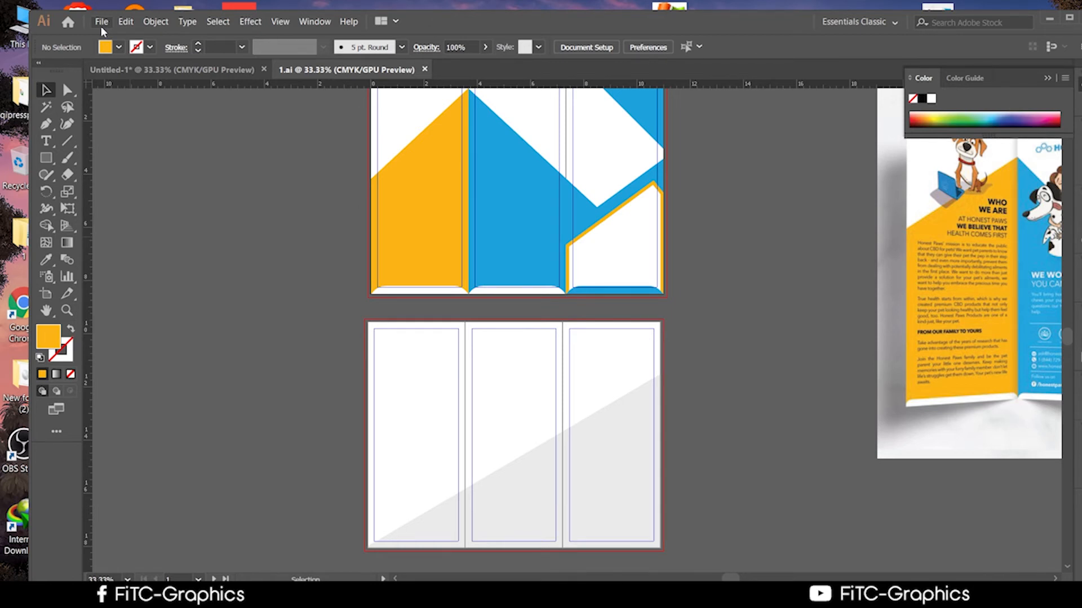
Save the brochure in SVG format as 1.svg in the BU folder, accepting the default SVG options
click(102, 21)
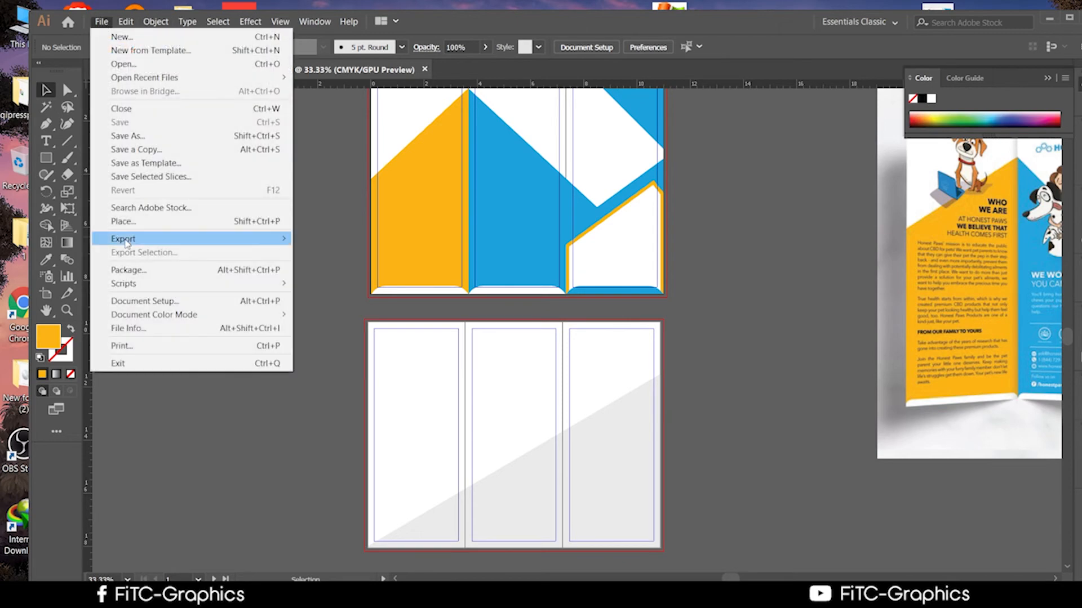
click(128, 136)
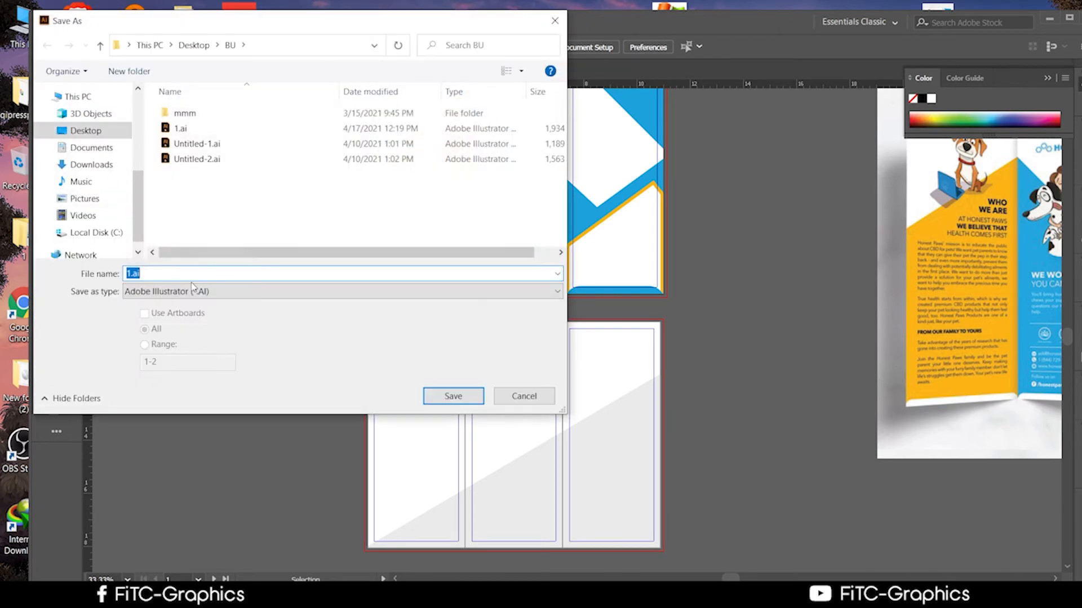
click(192, 290)
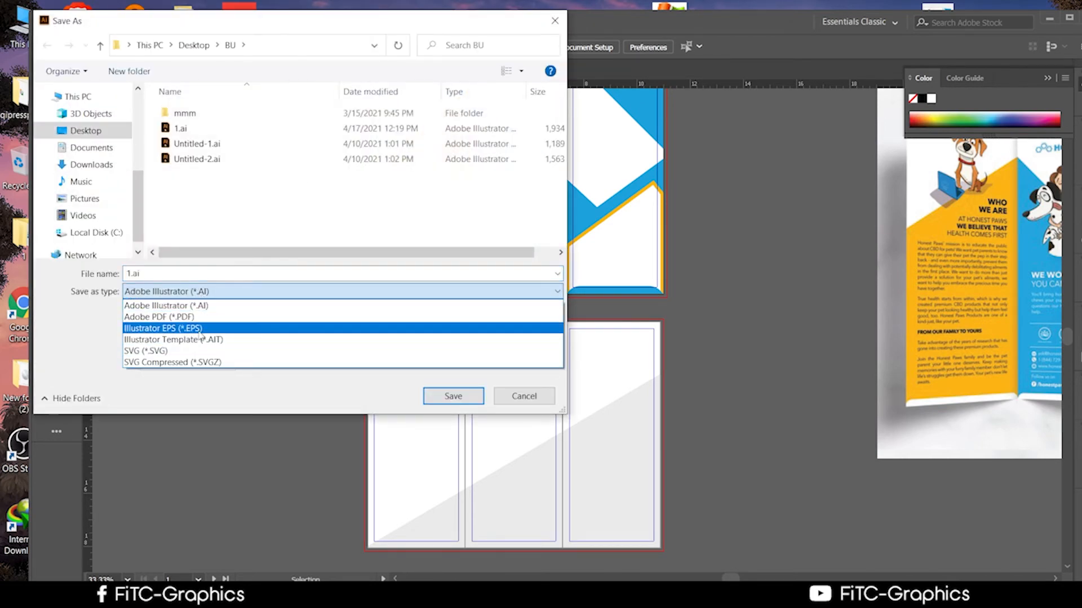
click(149, 350)
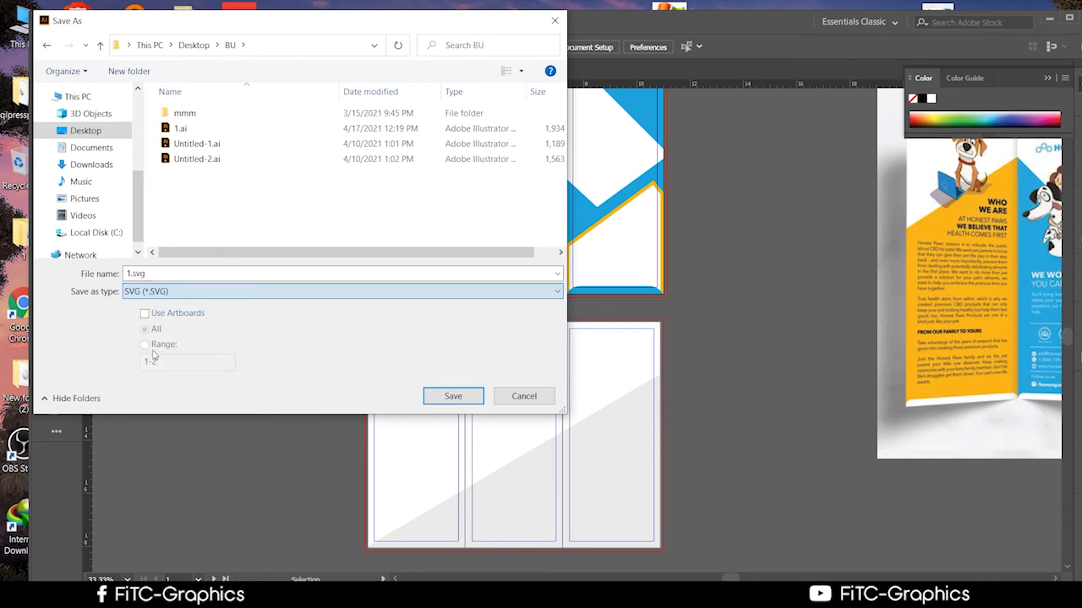
click(451, 395)
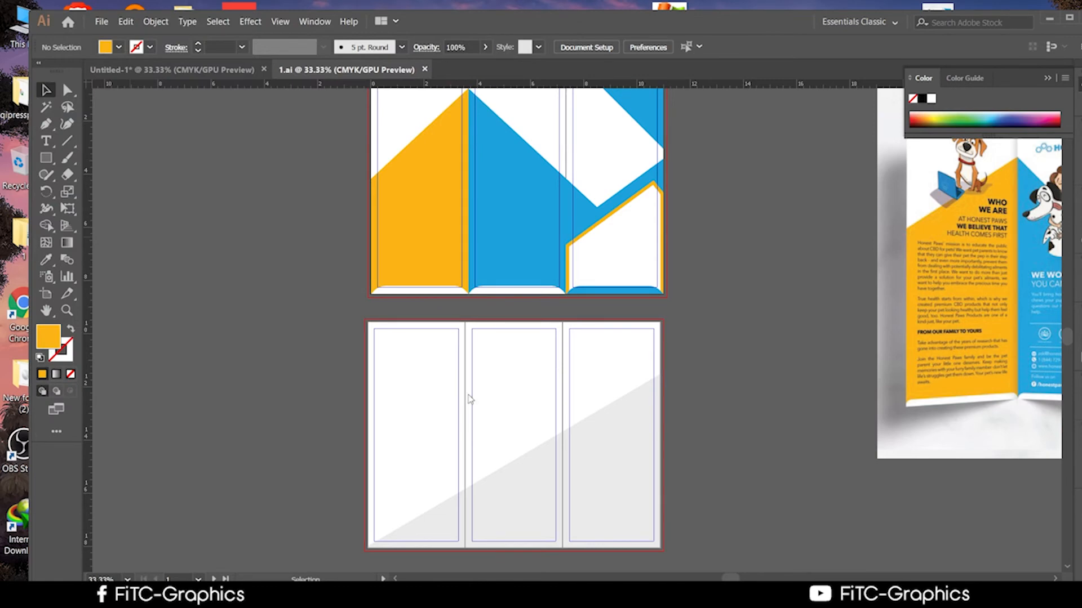
click(646, 347)
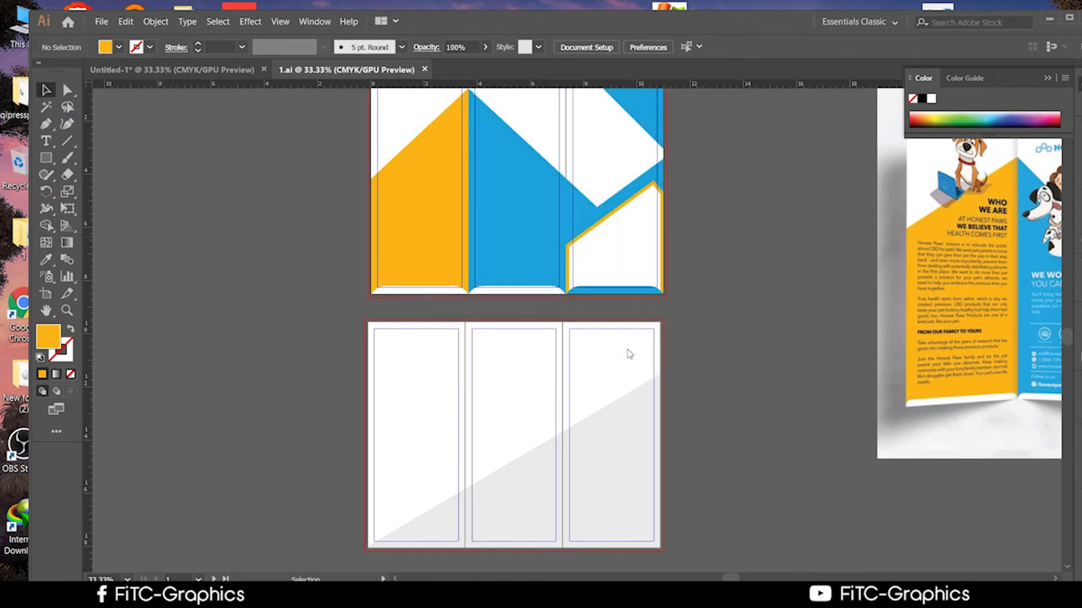
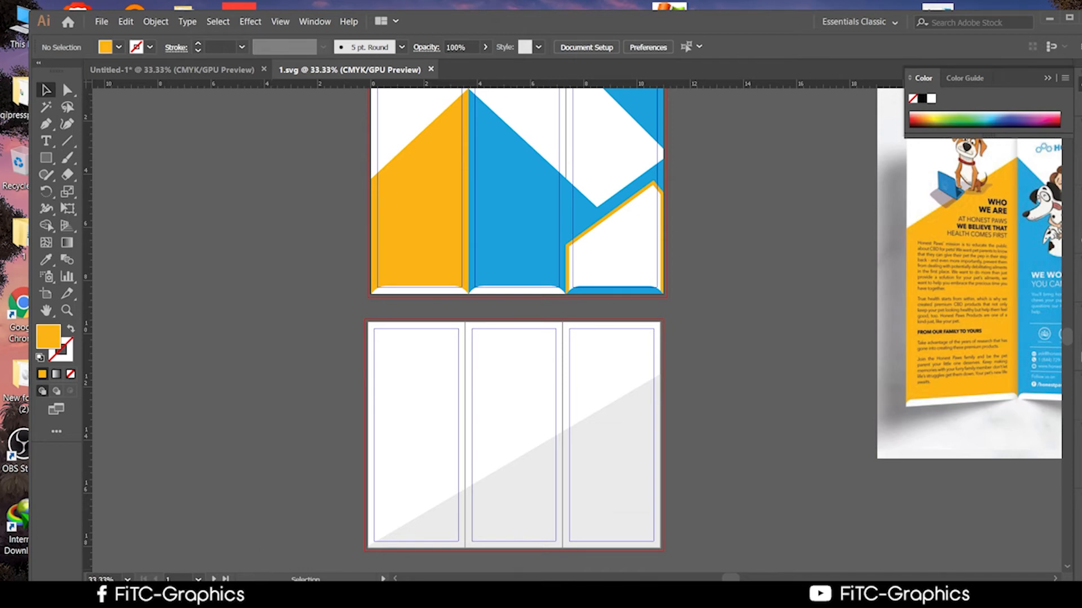
click(279, 524)
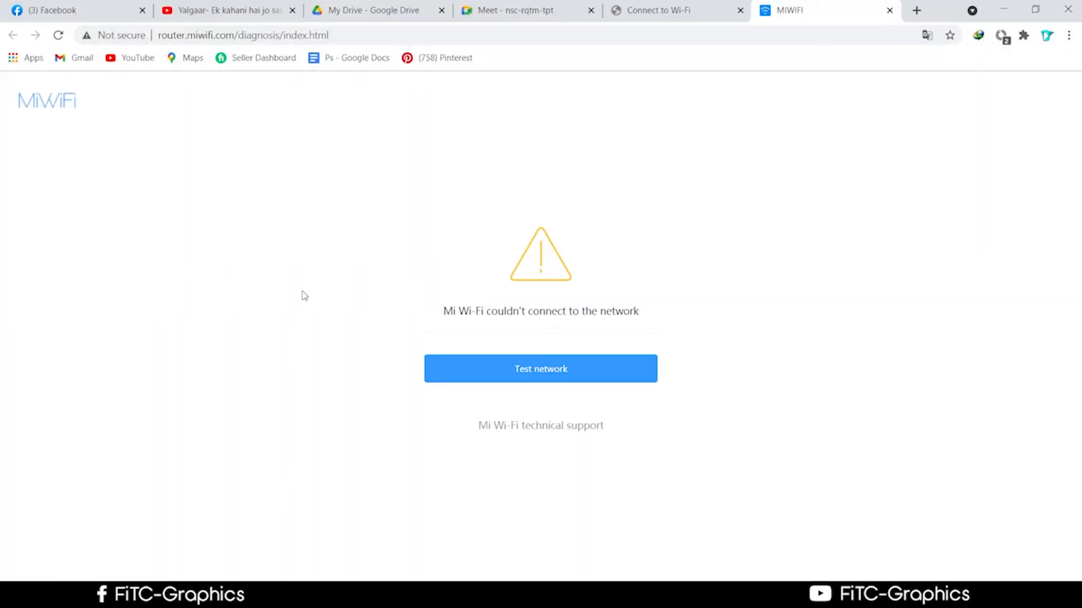
click(58, 35)
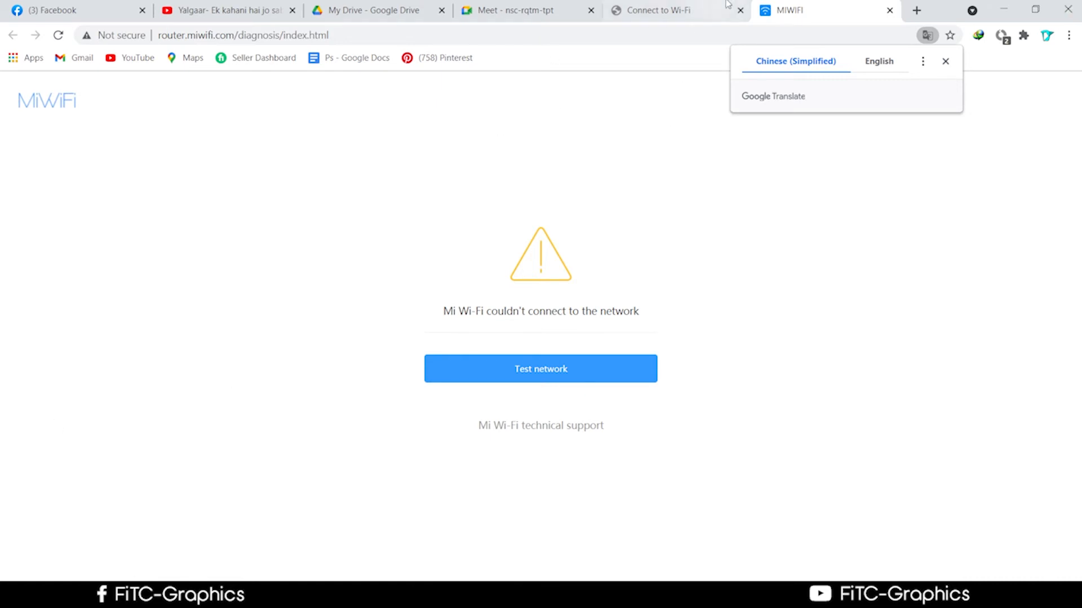
click(1003, 10)
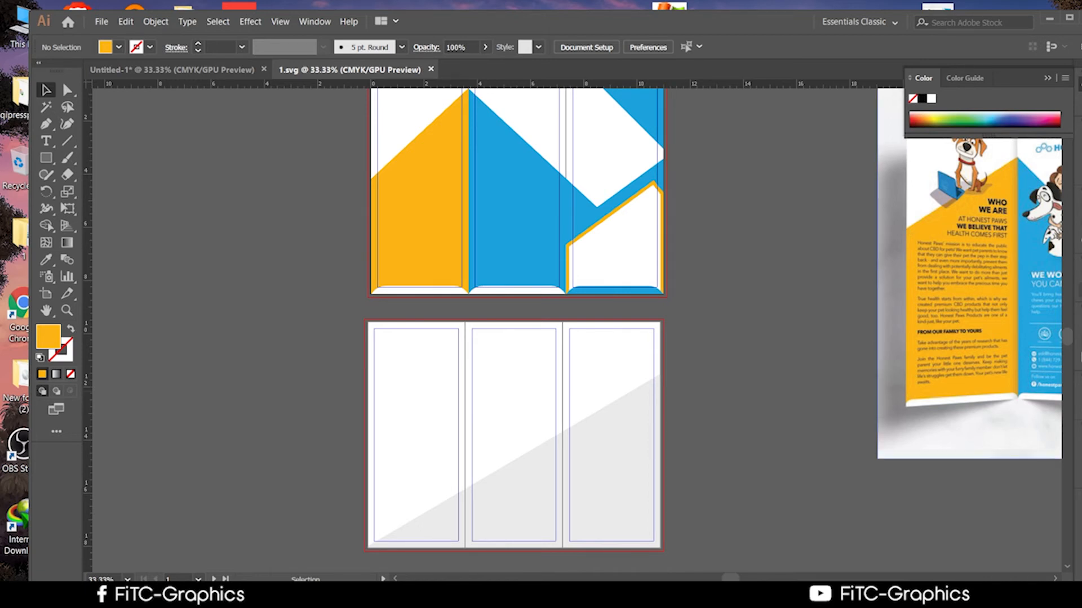
Compare the upper page's three-panel layout with the Honest Paws reference mockup
scroll(631, 261, up, 3)
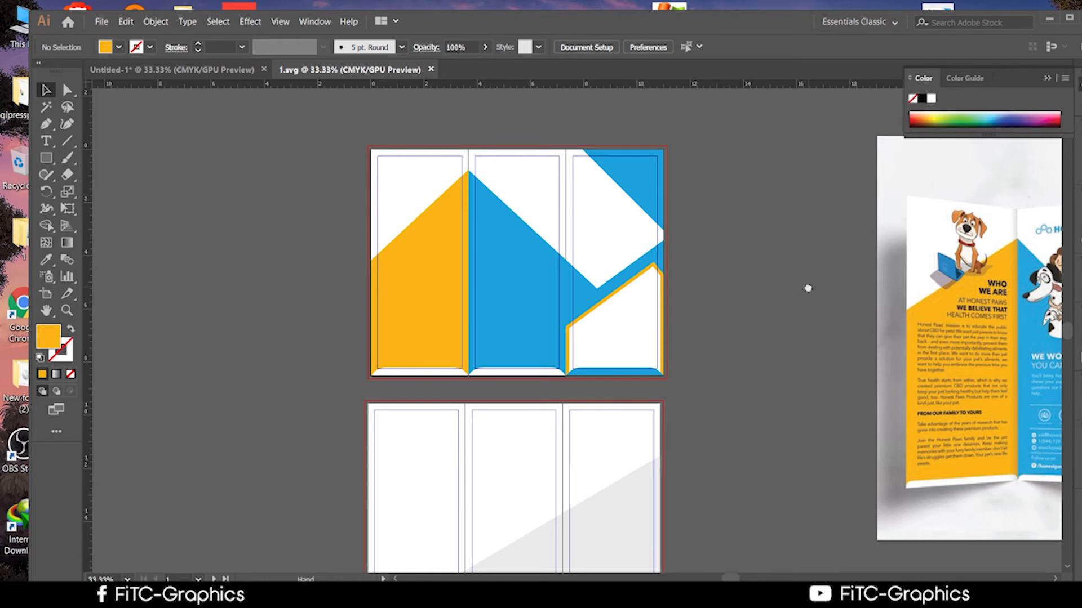
drag(808, 289, 536, 228)
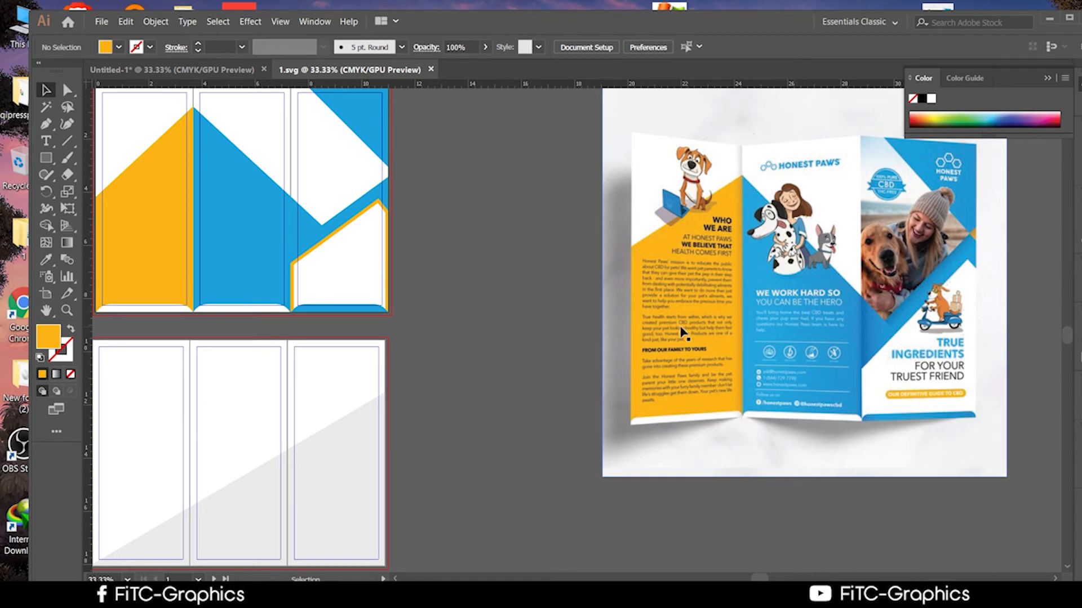
scroll(824, 367, up, 3)
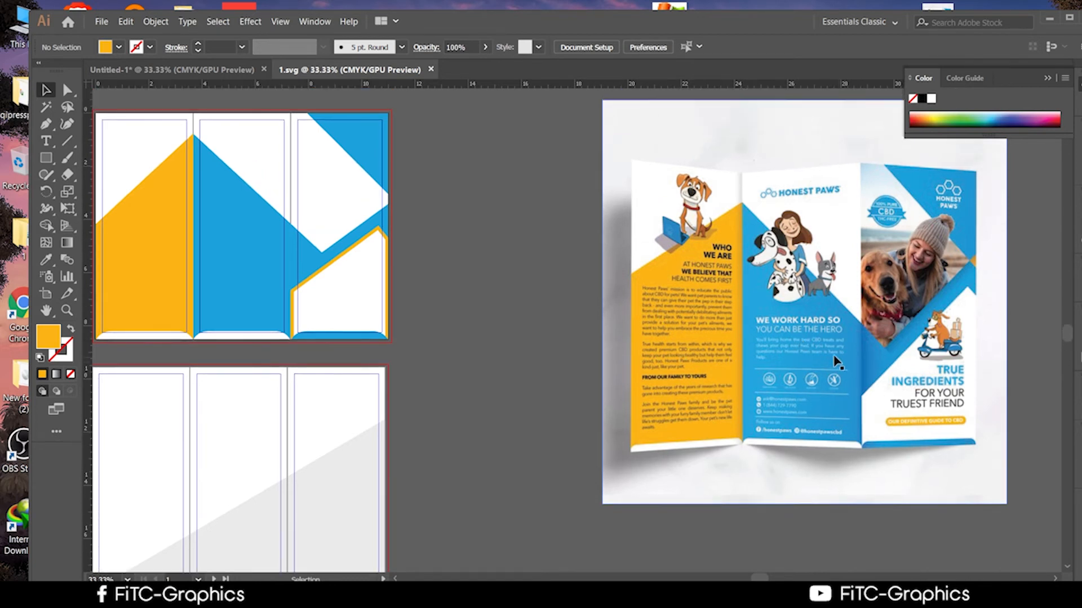
scroll(670, 364, up, 2)
scroll(553, 360, down, 2)
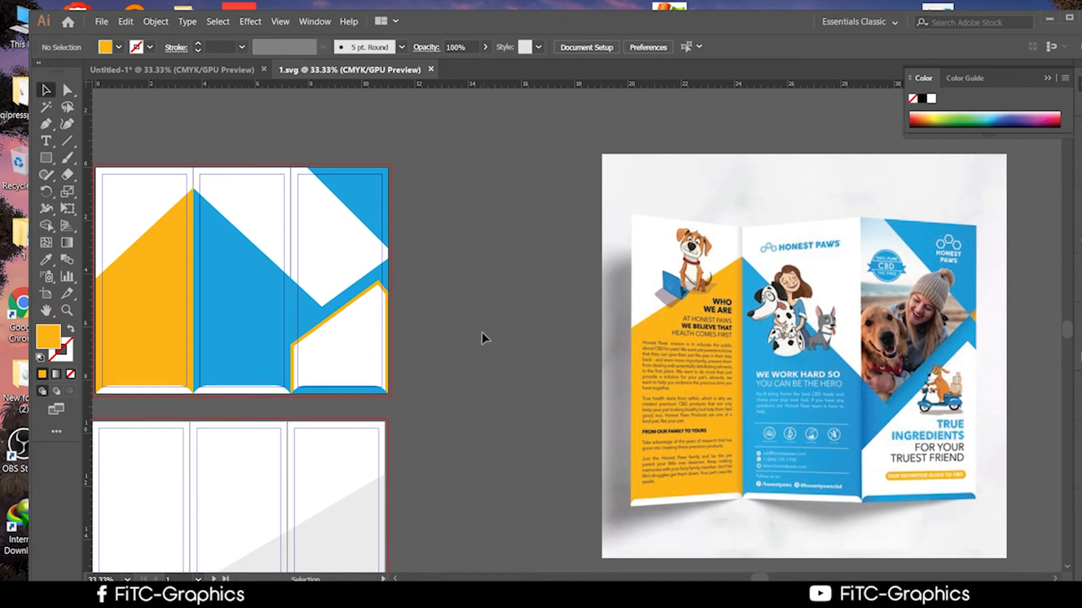
scroll(485, 338, up, 1)
scroll(408, 346, down, 1)
drag(405, 326, 671, 372)
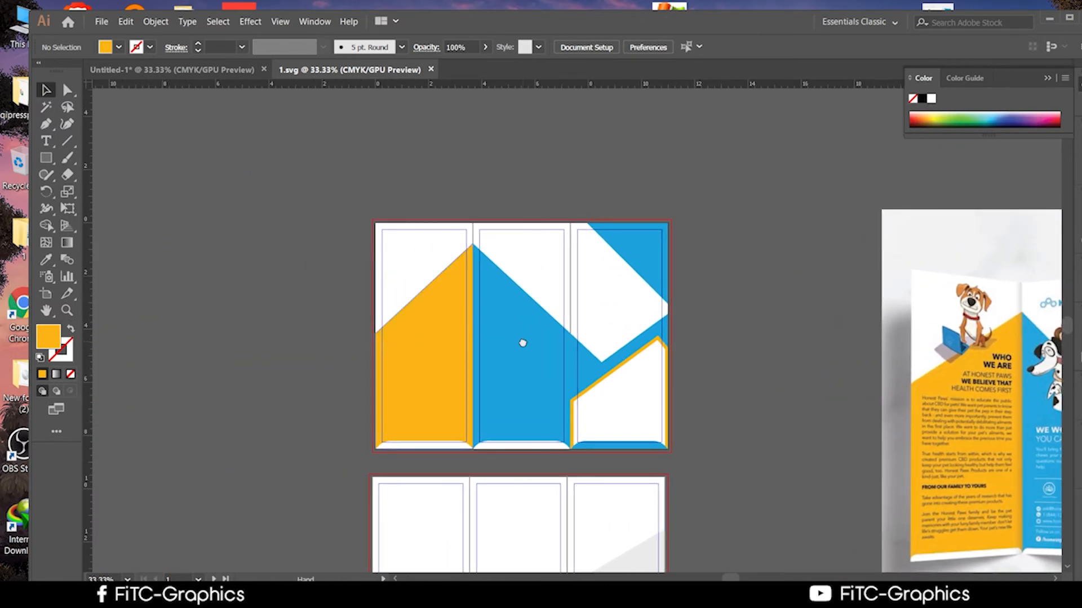
drag(522, 345, 413, 324)
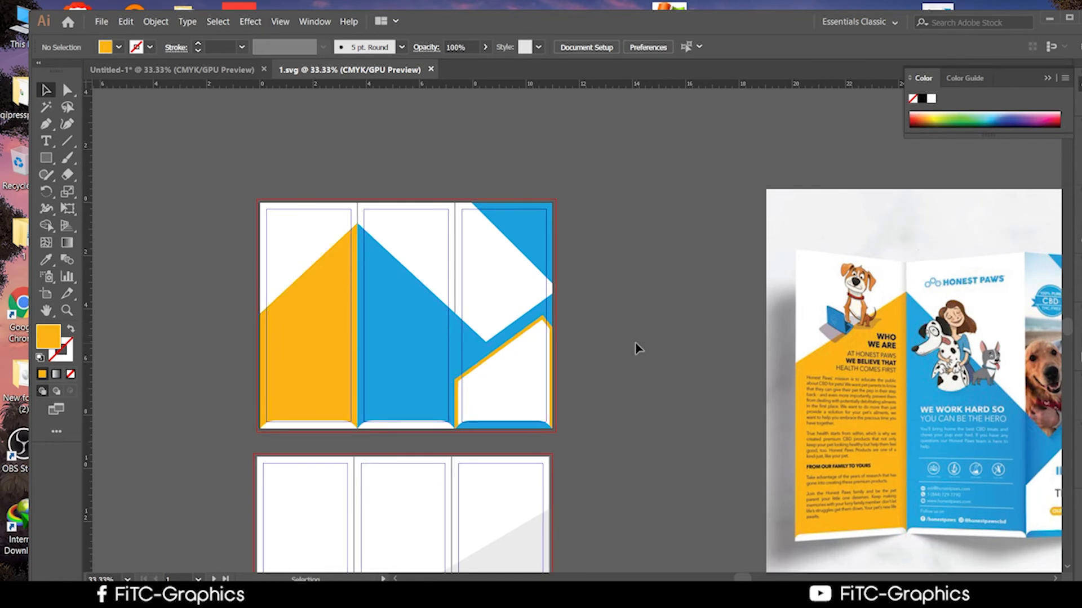
Inspect the blue, orange and white shapes on the upper page one by one against the reference mockup
click(437, 377)
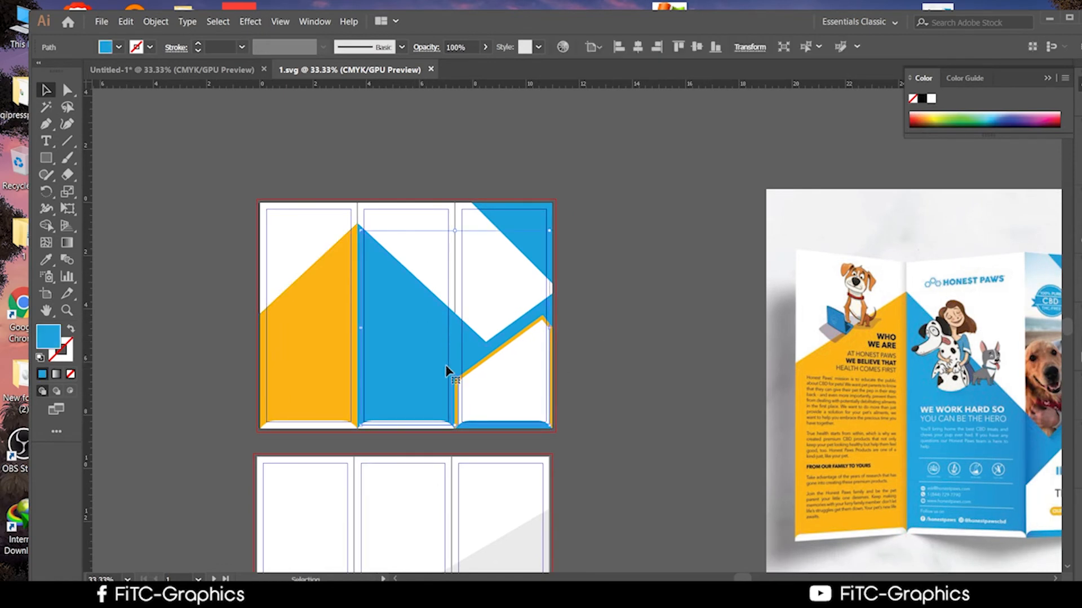
click(637, 337)
click(335, 383)
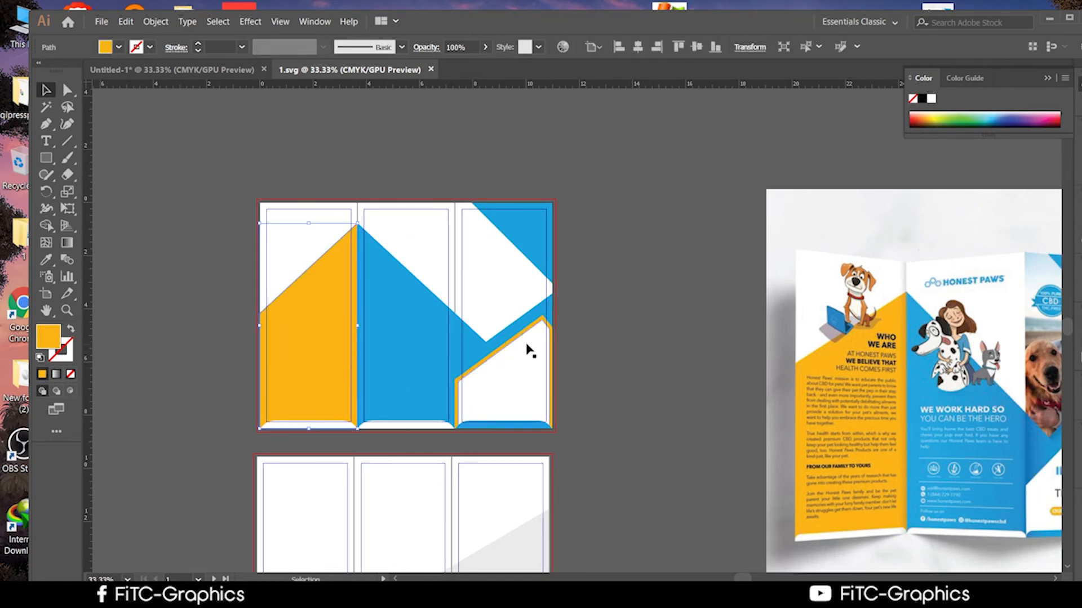
click(623, 339)
click(542, 381)
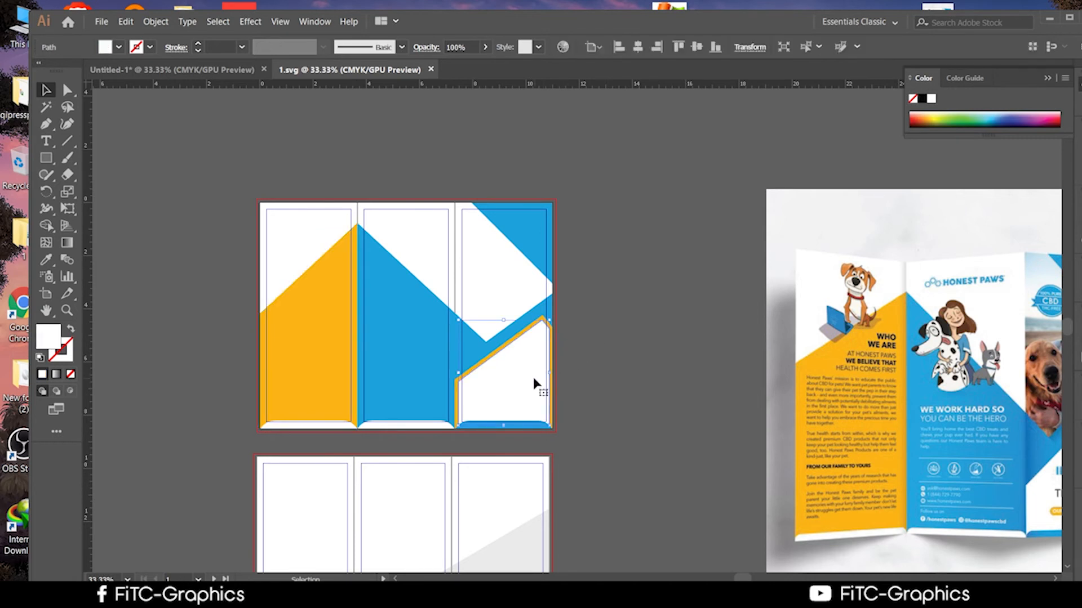
click(626, 359)
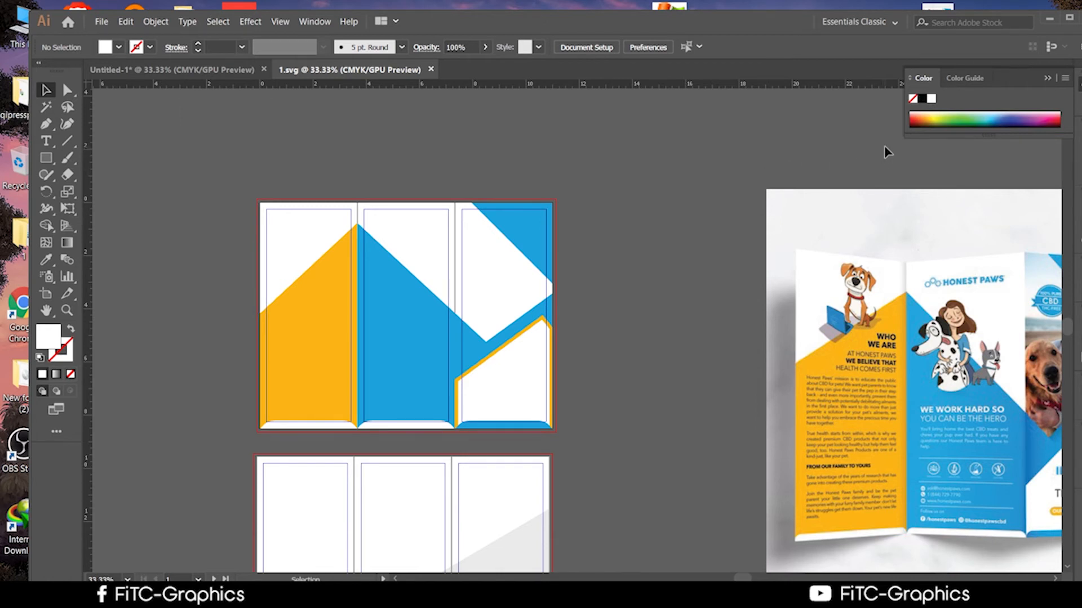
scroll(896, 172, down, 3)
scroll(896, 171, up, 4)
scroll(895, 172, up, 4)
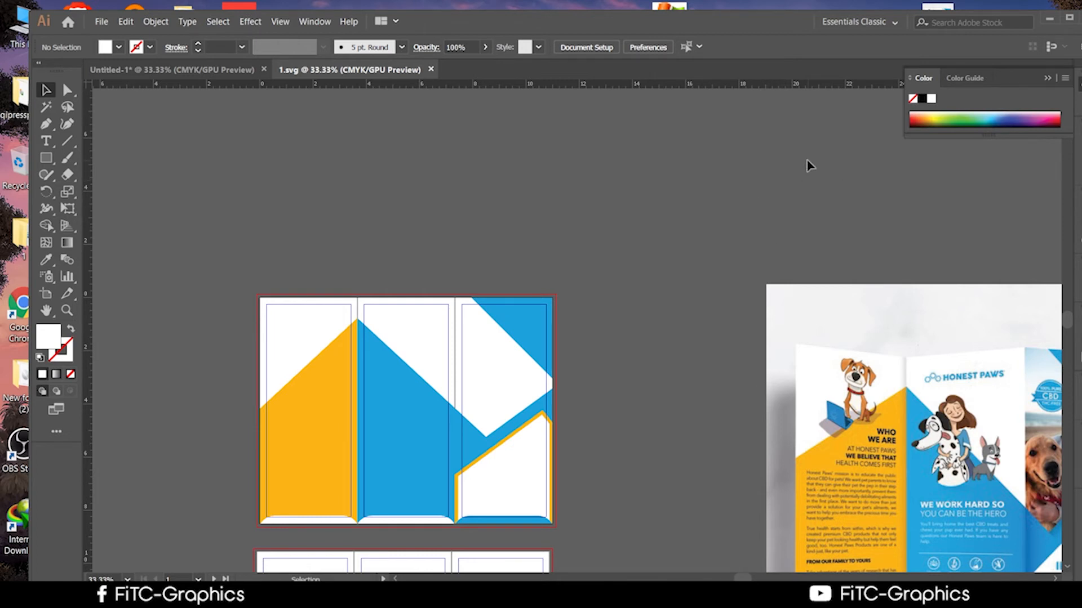
drag(808, 165, 749, 102)
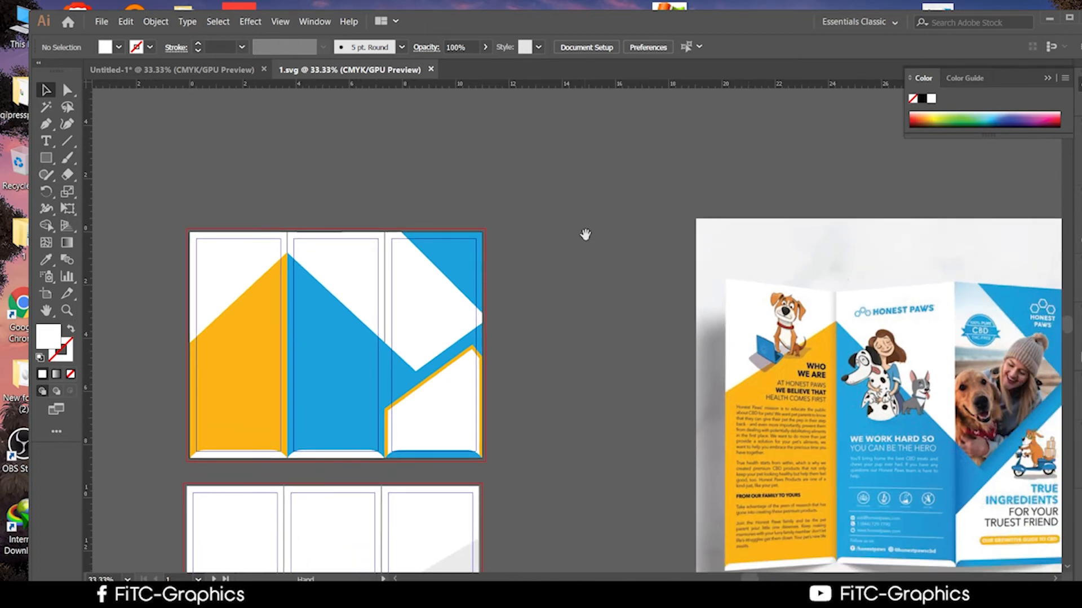
drag(588, 234, 694, 158)
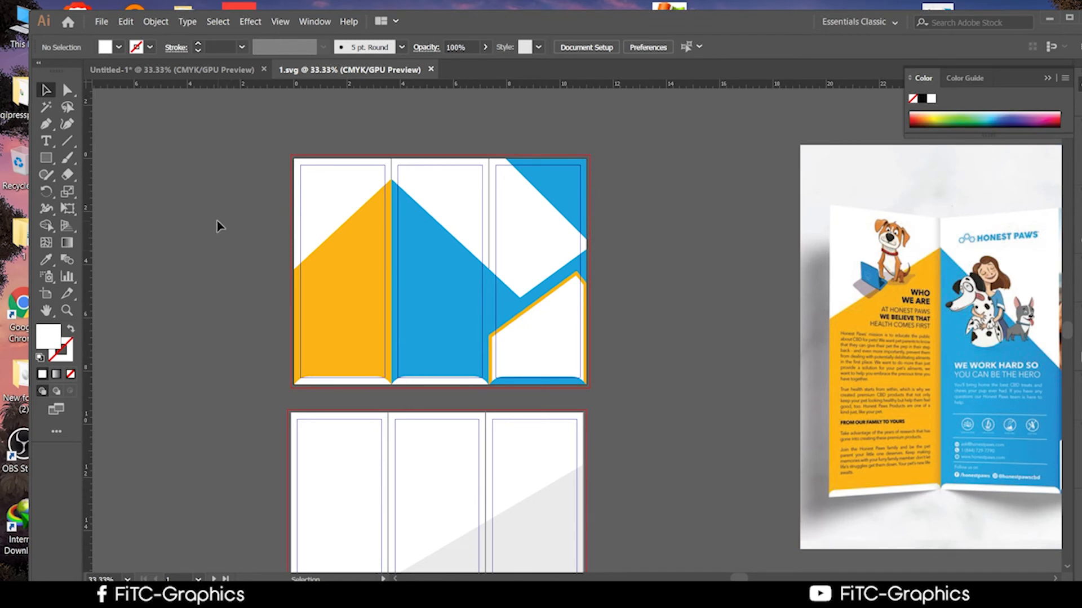
click(349, 262)
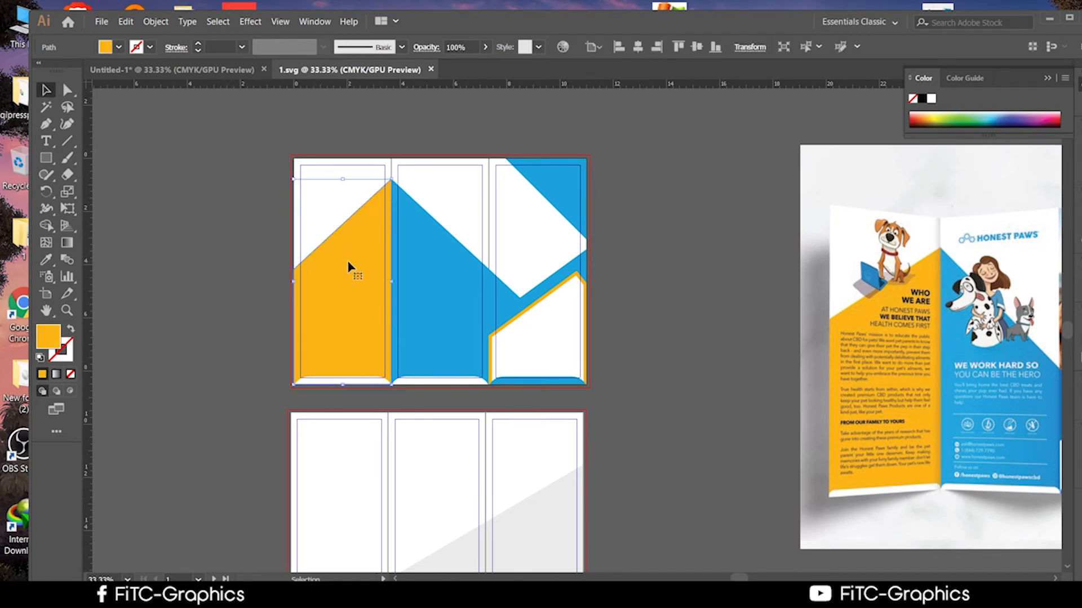
click(243, 218)
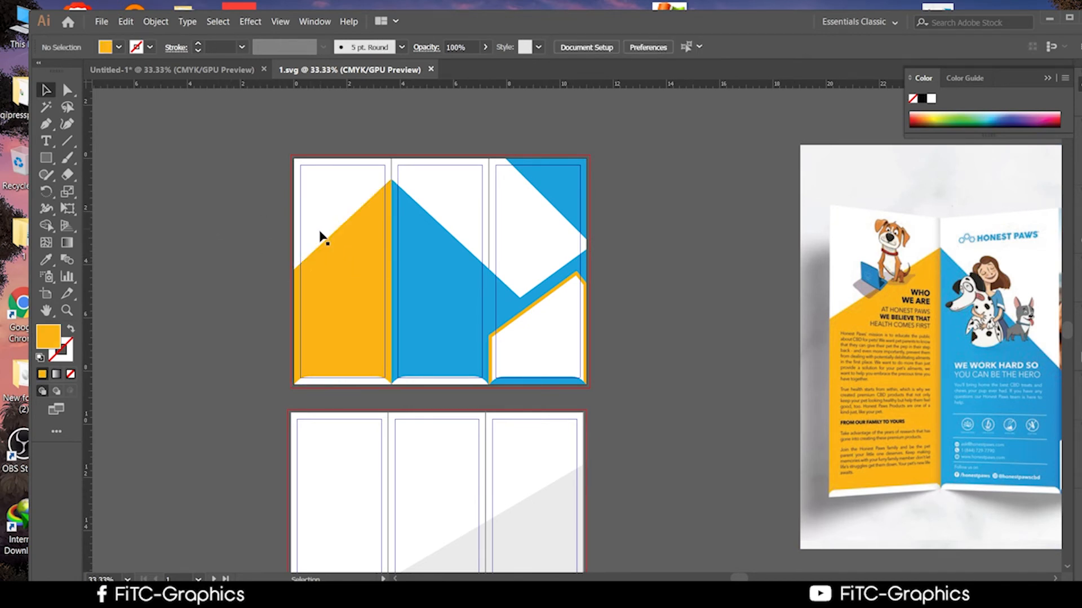
Check the upper page's orange and blue panels, corner triangle and outlined white shape individually and in close-up
click(417, 256)
click(247, 212)
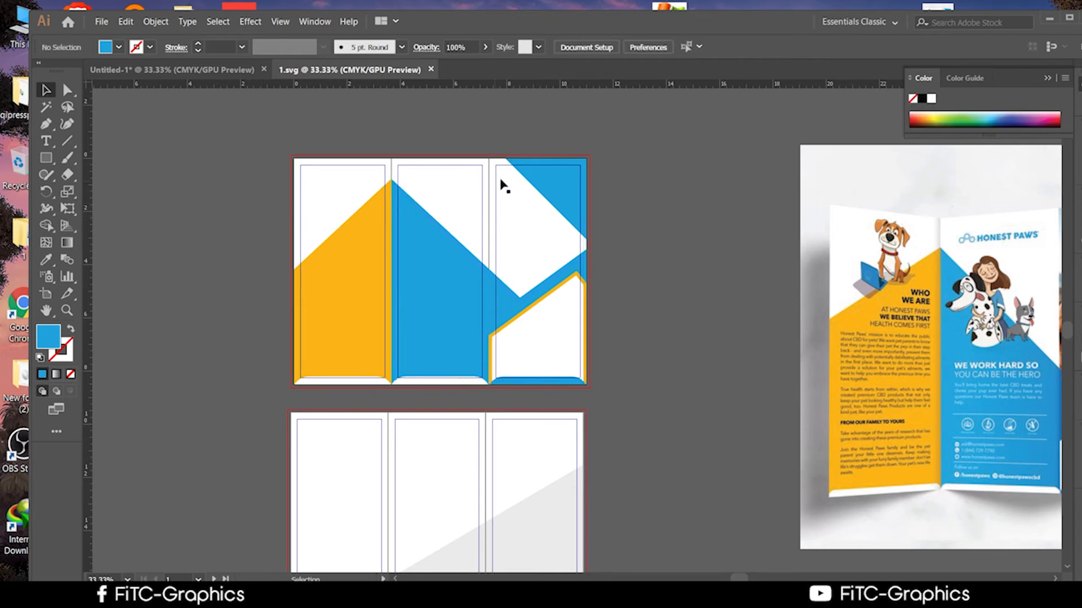
click(544, 184)
click(253, 198)
click(543, 331)
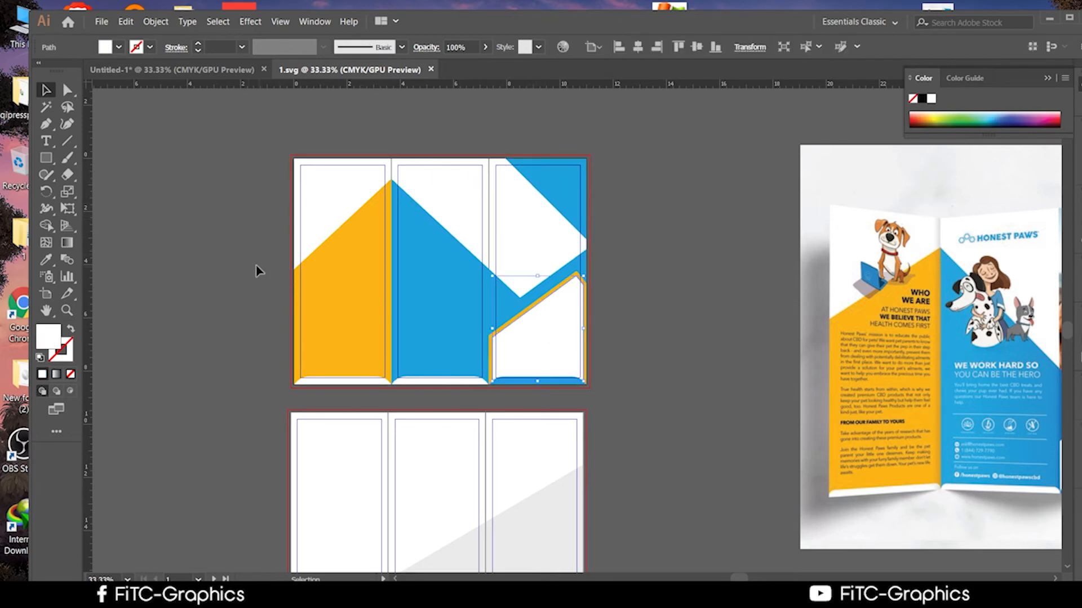
click(237, 262)
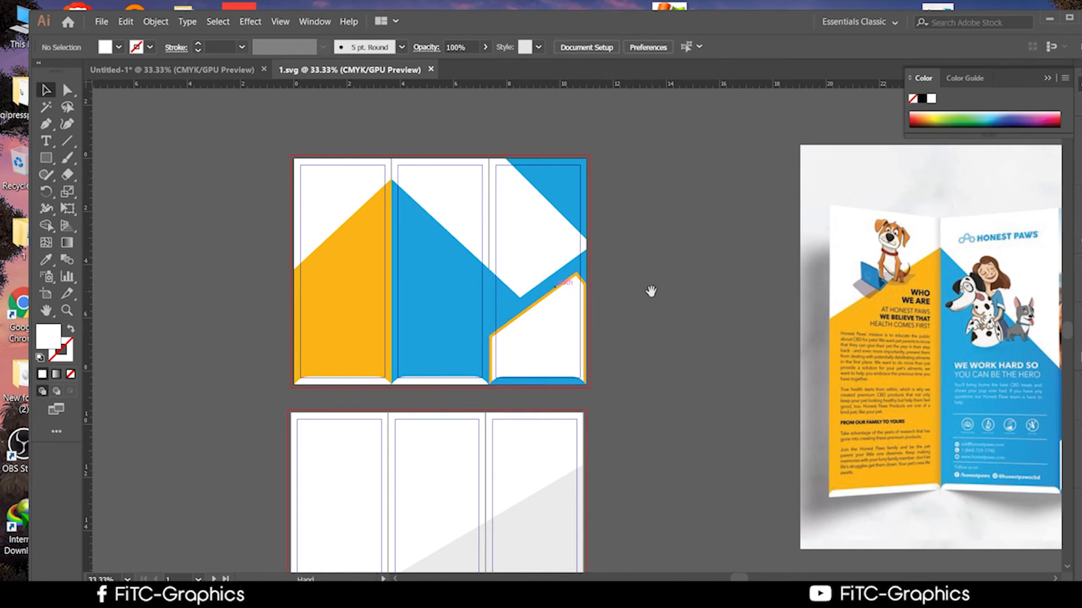
drag(648, 288, 616, 272)
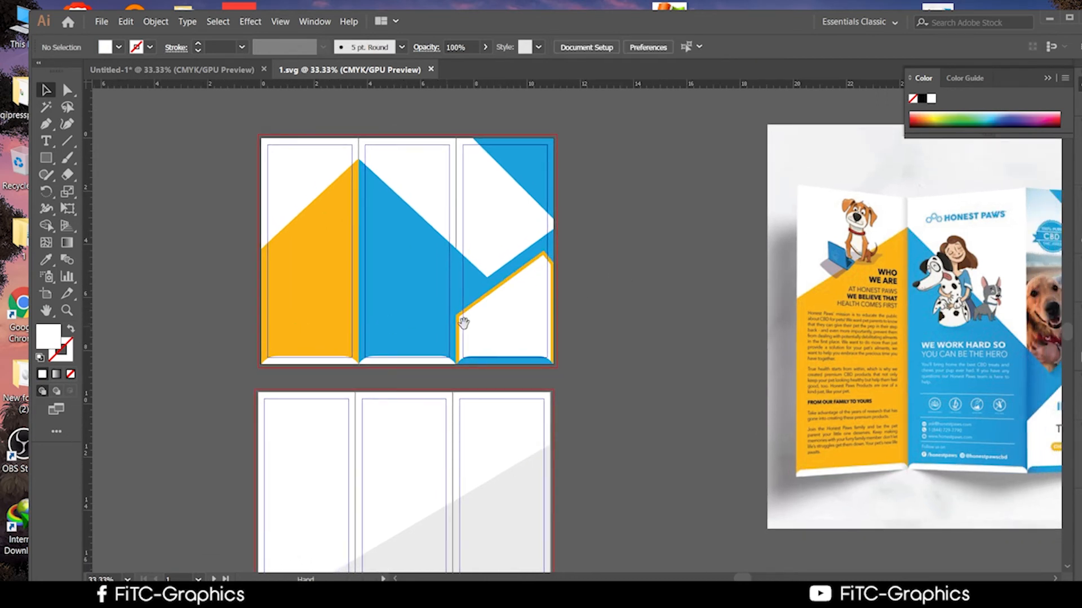
drag(606, 311, 626, 324)
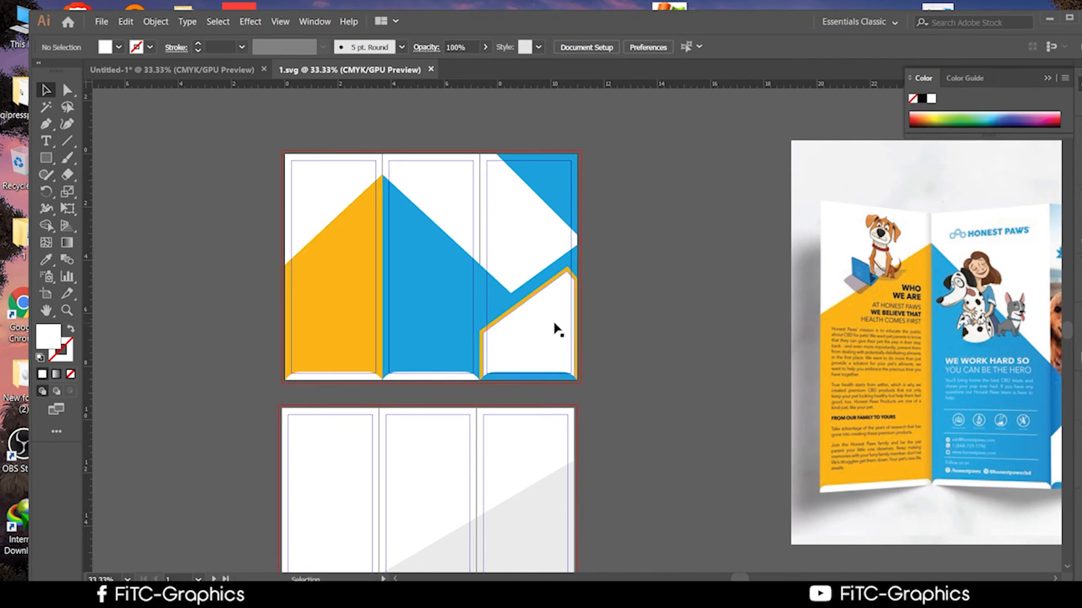
scroll(555, 328, up, 2)
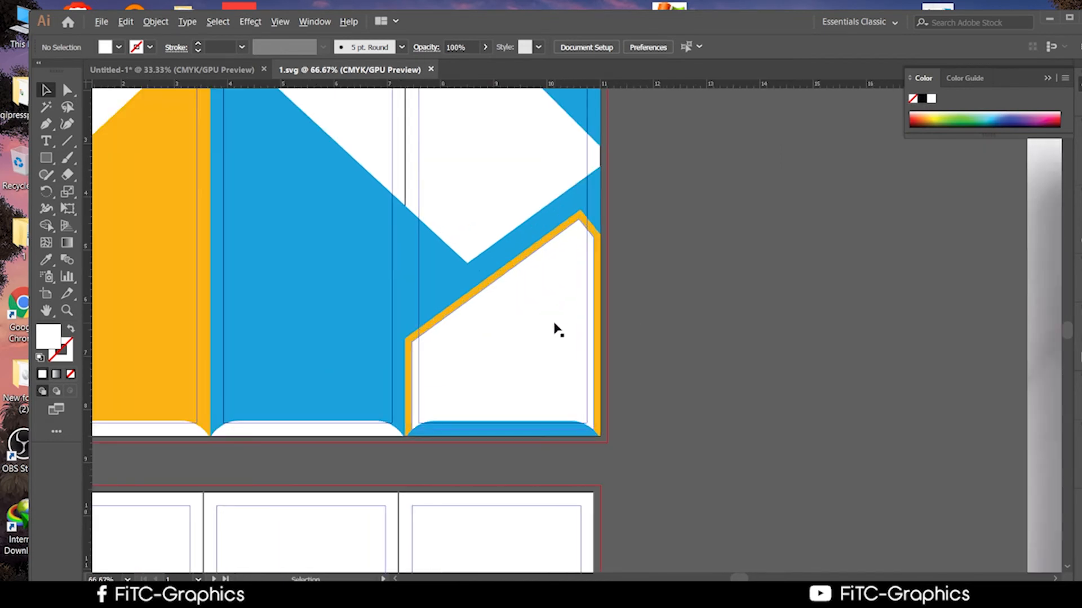
drag(631, 299, 806, 355)
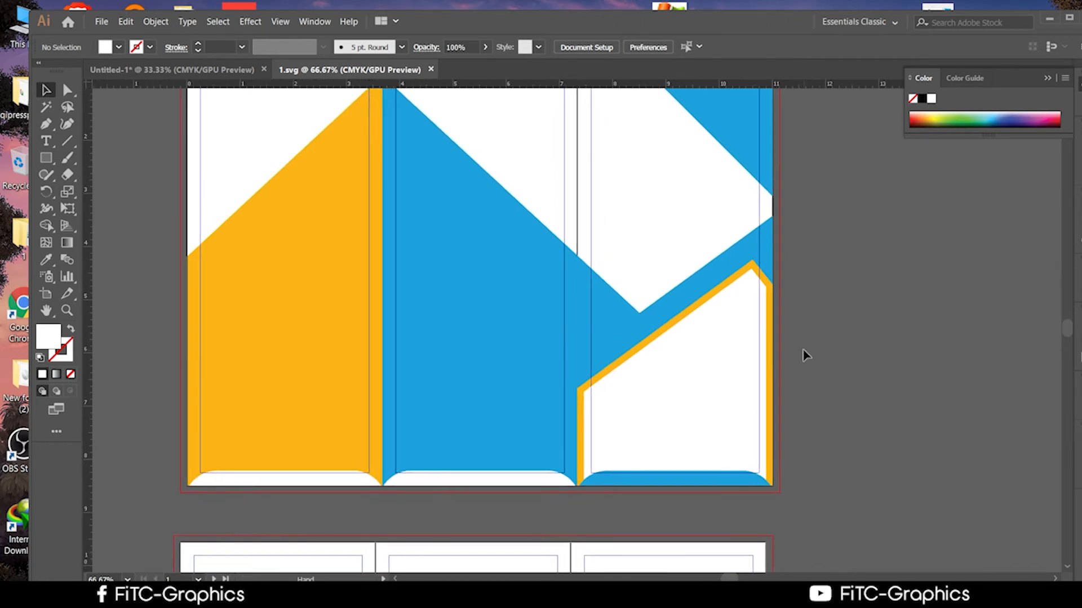
scroll(792, 338, down, 2)
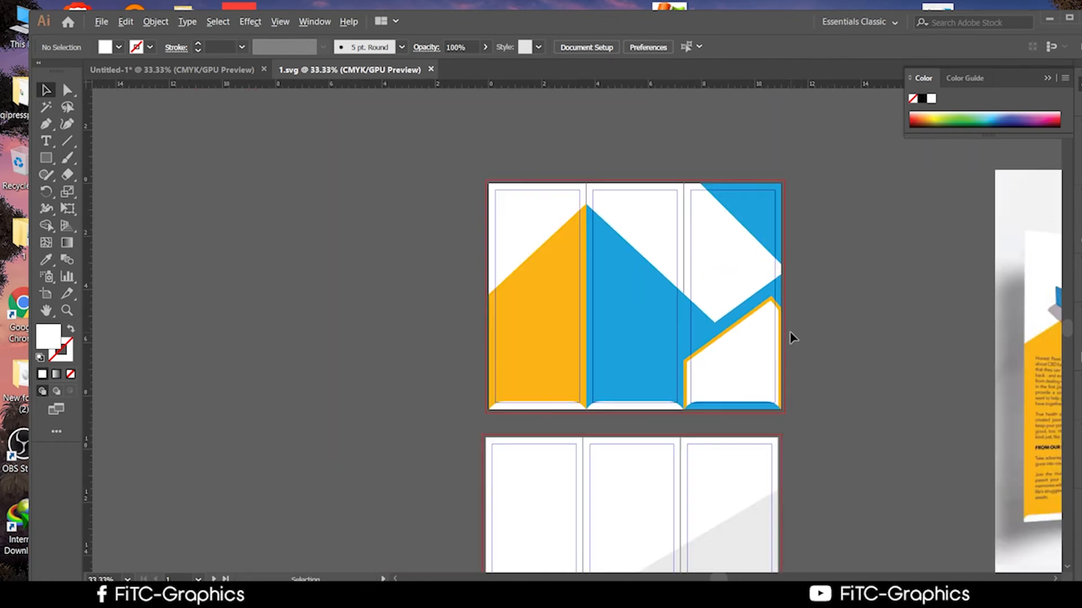
Switch to the PSD folder in File Explorer and view the bus wrap images 1.jpg and Mock Up.jpg
click(1049, 18)
double_click(389, 267)
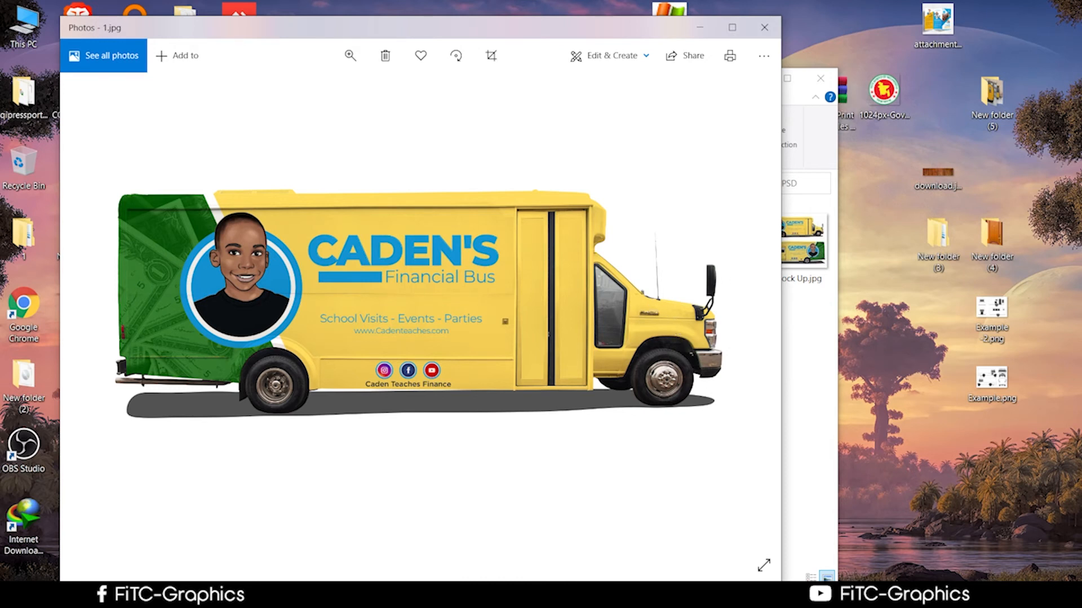
click(761, 26)
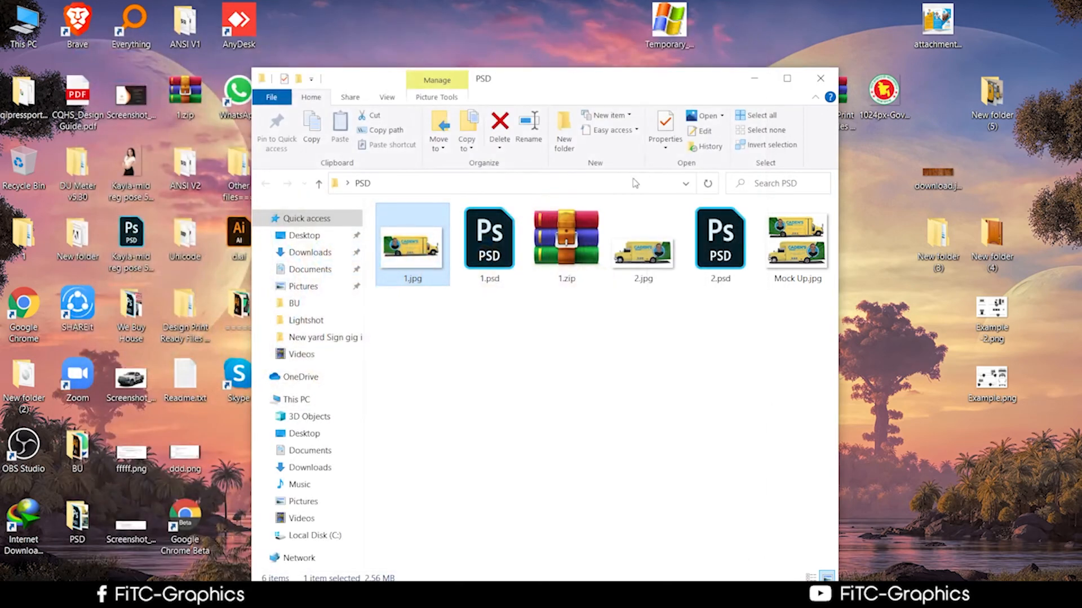
double_click(816, 239)
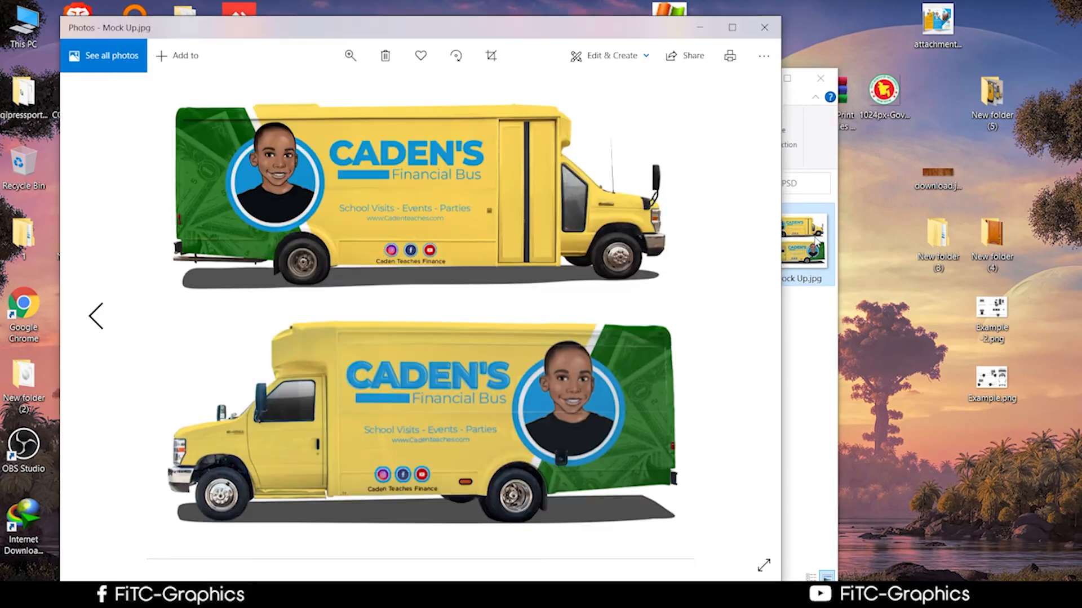
click(770, 35)
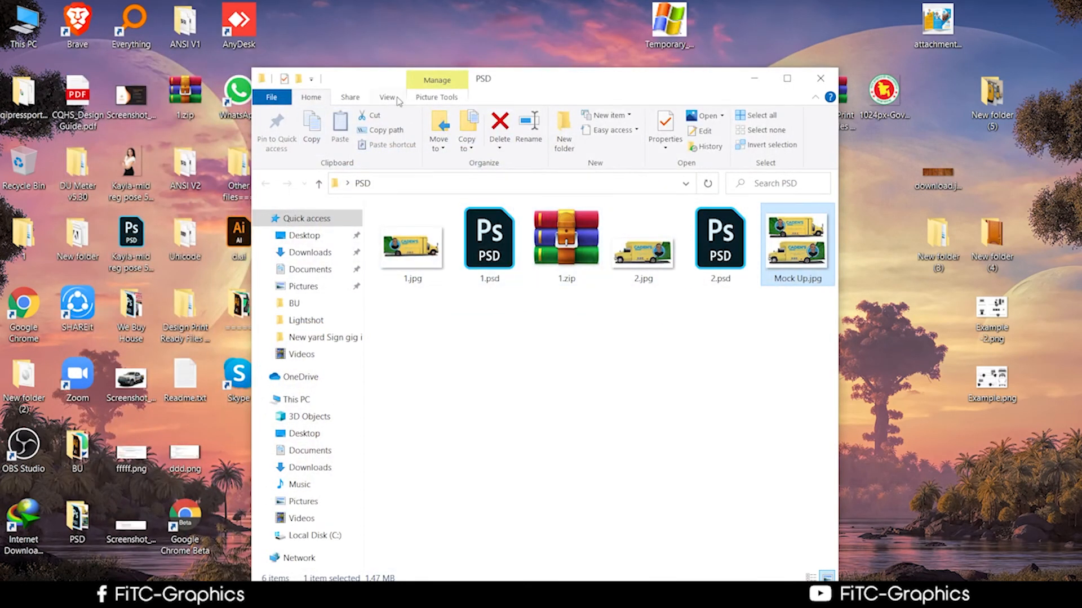
click(5, 22)
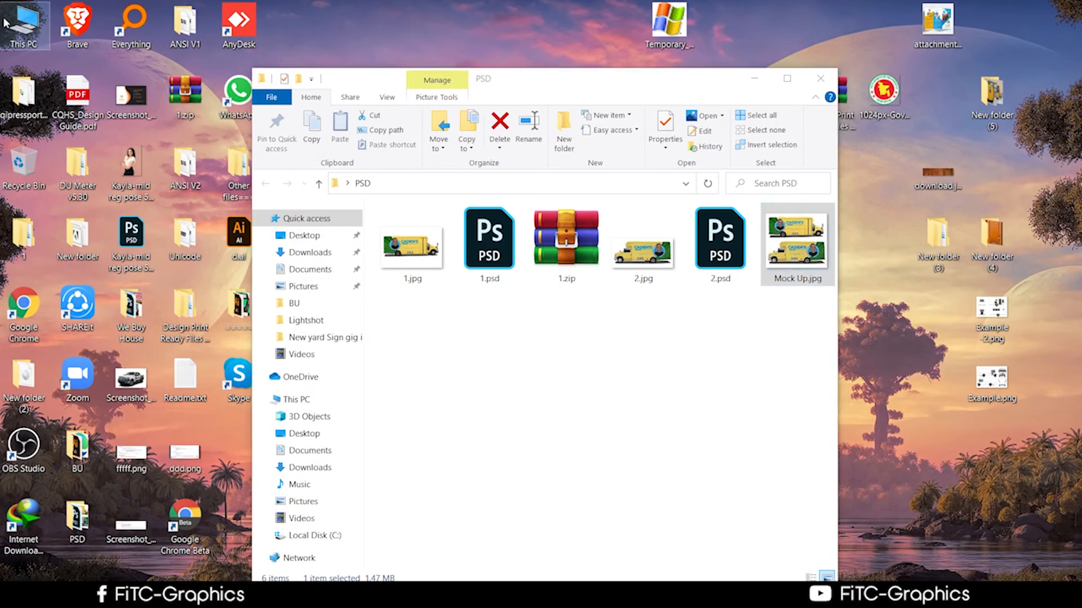
double_click(4, 22)
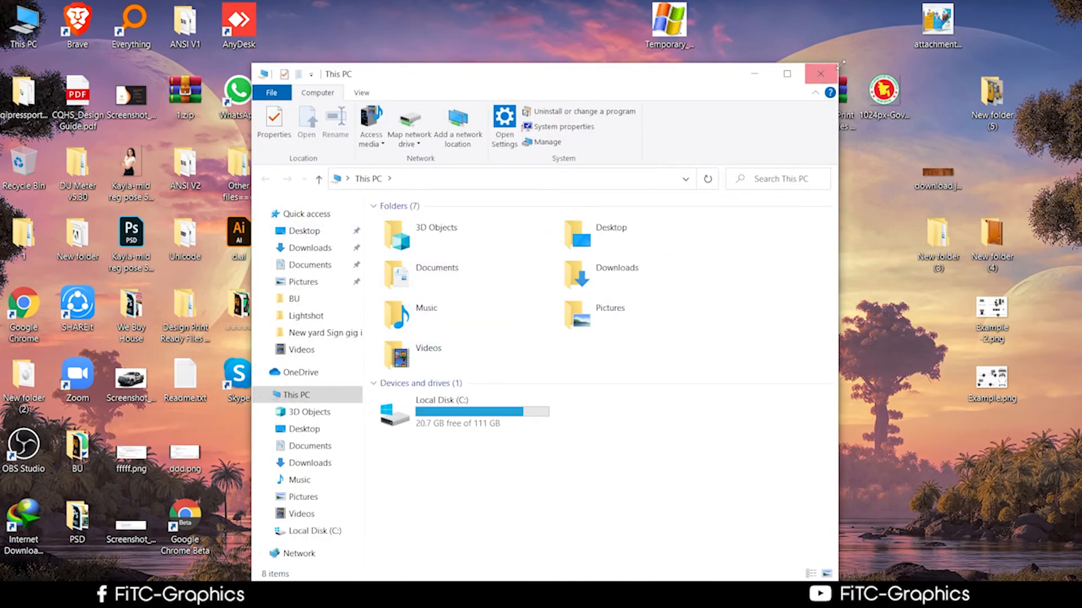
click(754, 74)
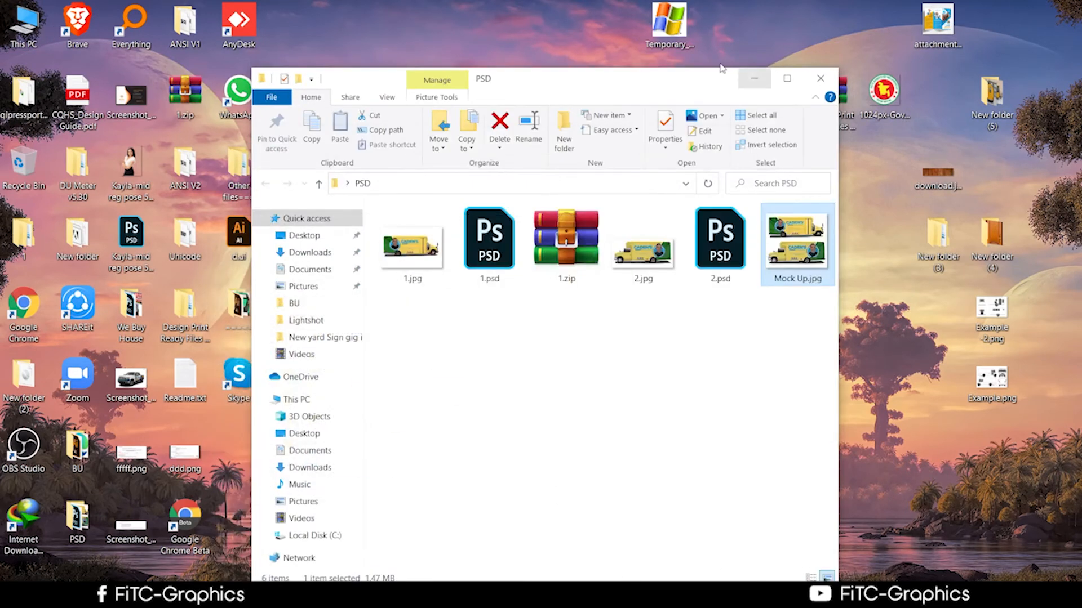
right_click(526, 49)
click(560, 89)
right_click(528, 49)
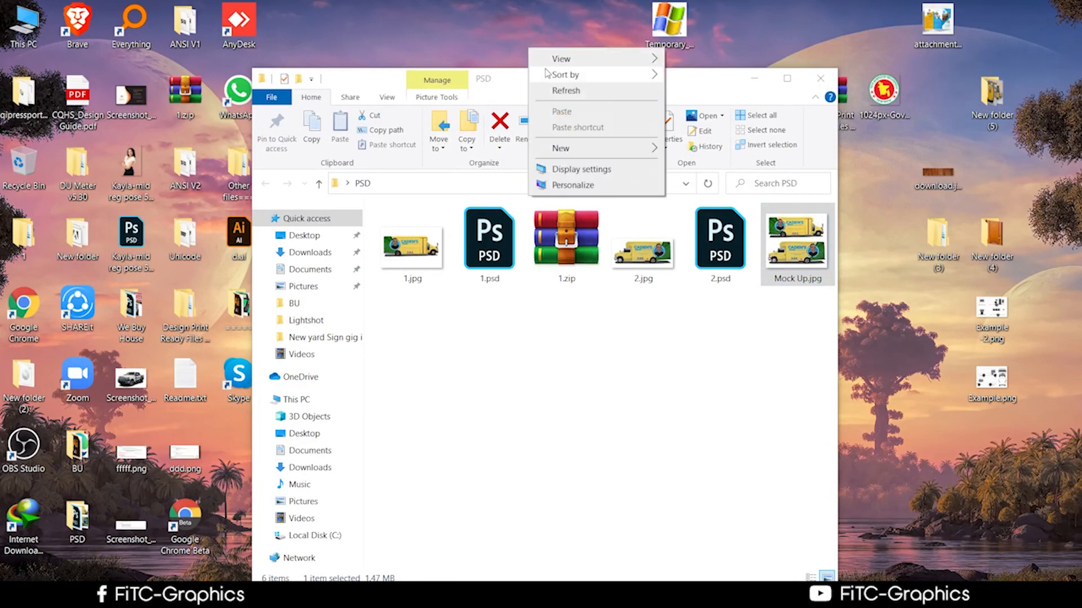
click(560, 90)
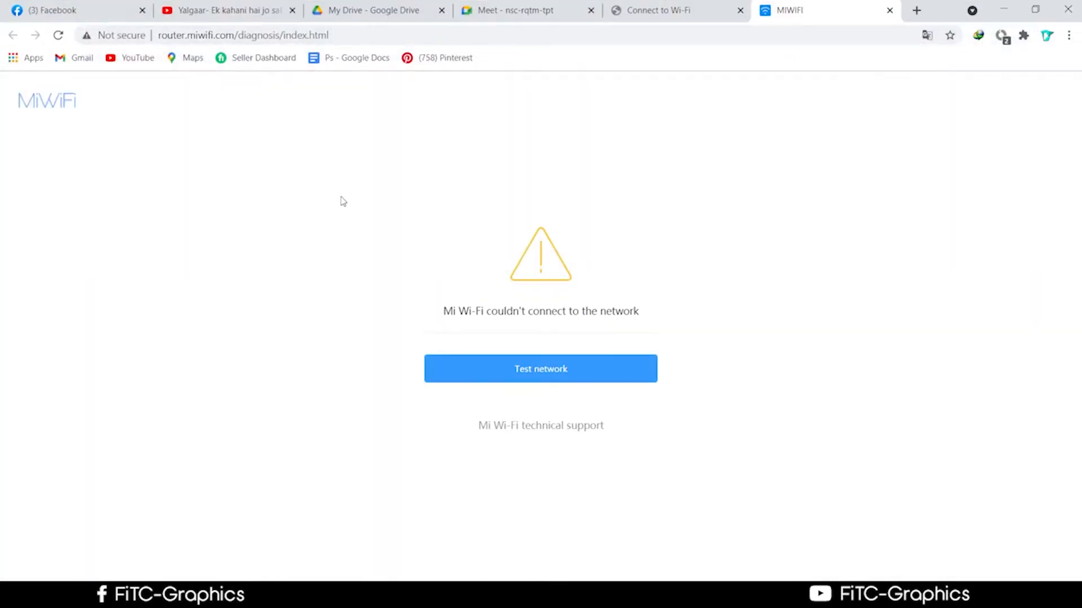
Switch to Google Drive in Chrome and review Adobe Illustrator Course Outline.pdf from Class 12 back to Class 09
click(485, 10)
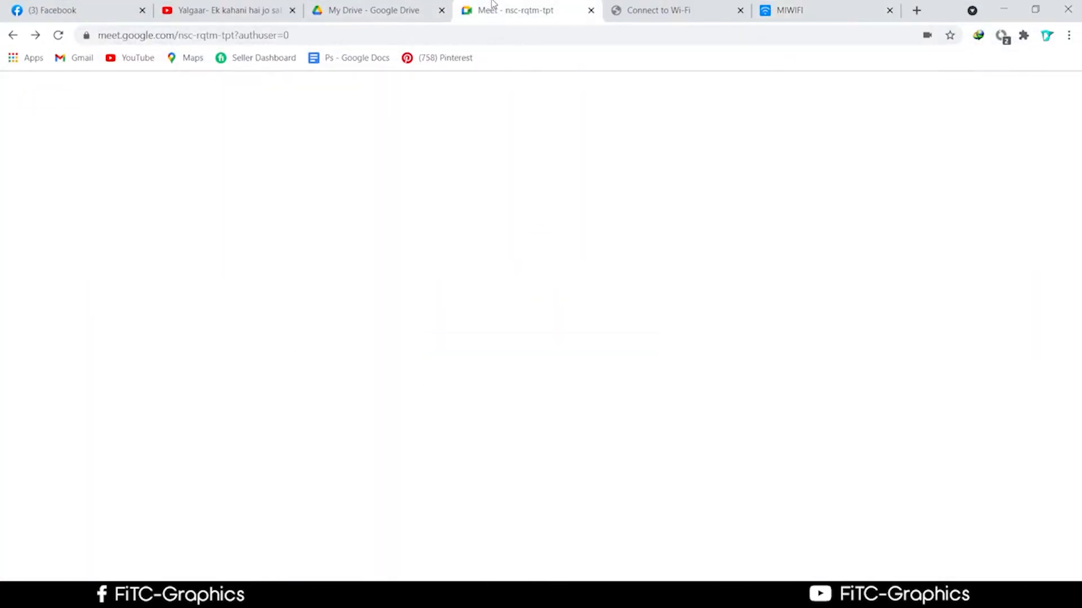
click(373, 11)
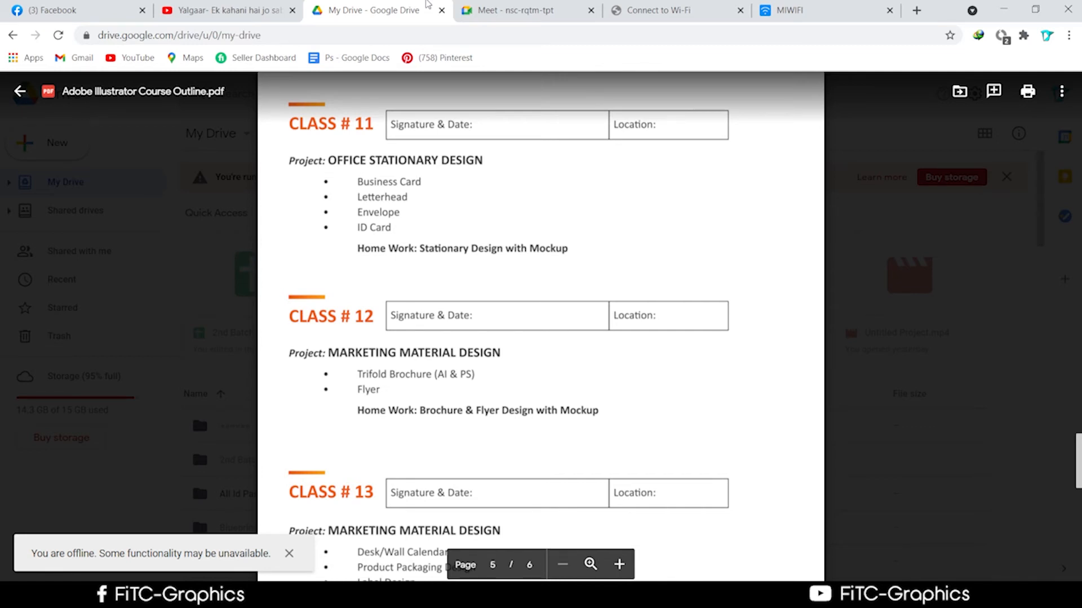
key(Up)
key(Up)
key(Up)
key(Up)
key(Up)
key(Up)
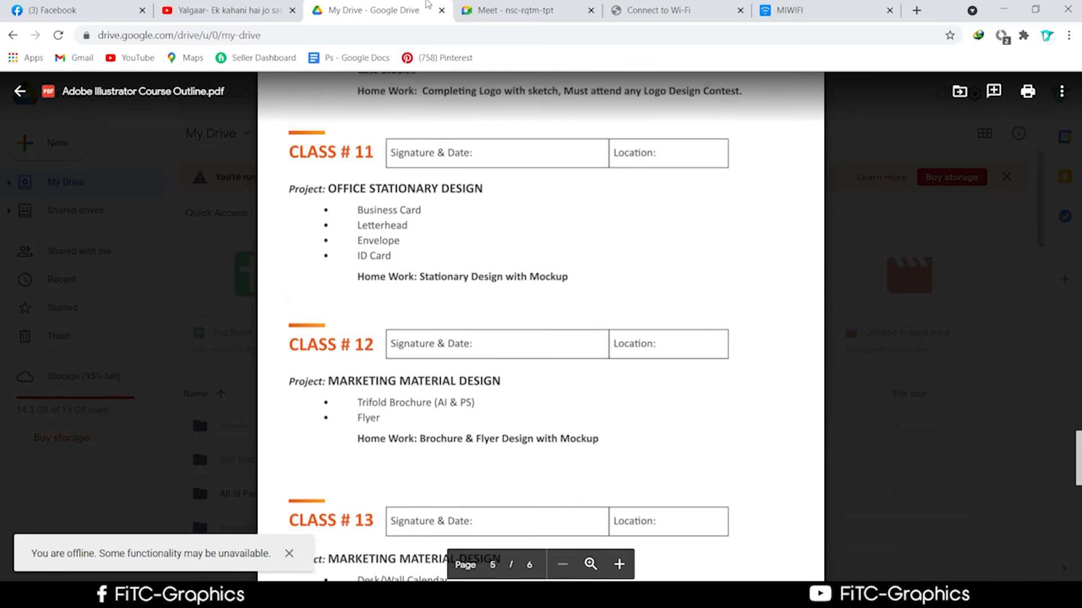
key(Up)
key(Up)
key(Up)
key(Up)
key(Up)
key(Up)
key(Up)
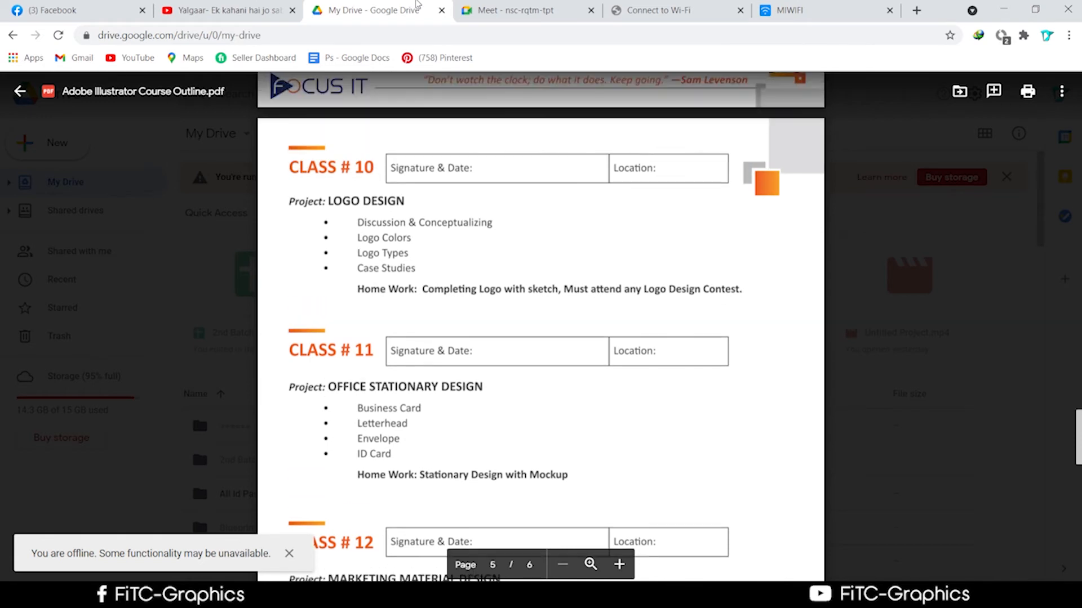
key(Up)
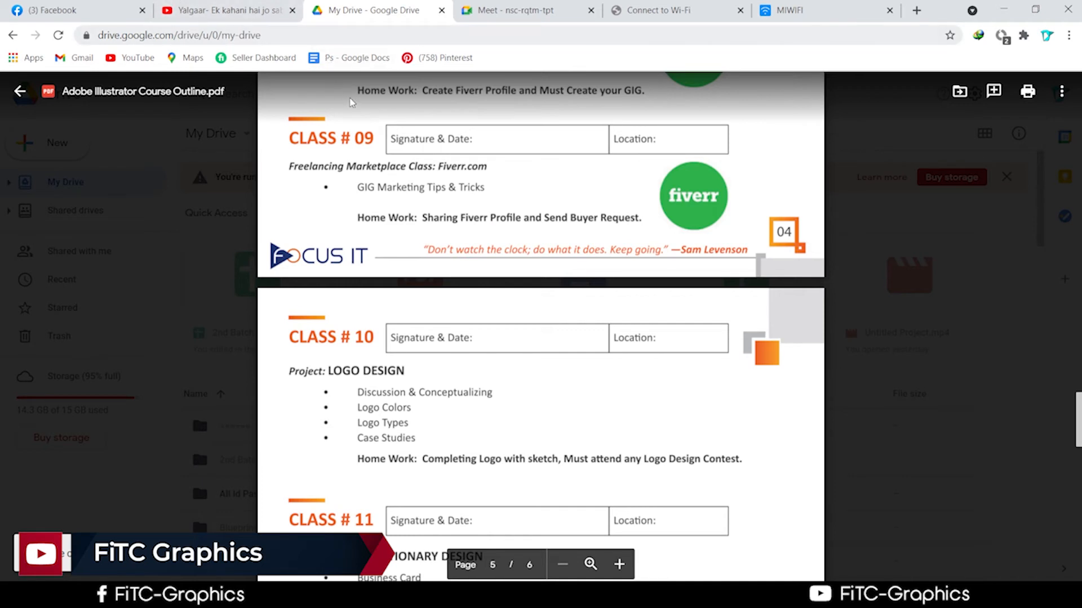
Read the course outline's project topics and homework from Class 10 through Class 17
scroll(496, 153, down, 1)
scroll(496, 154, down, 3)
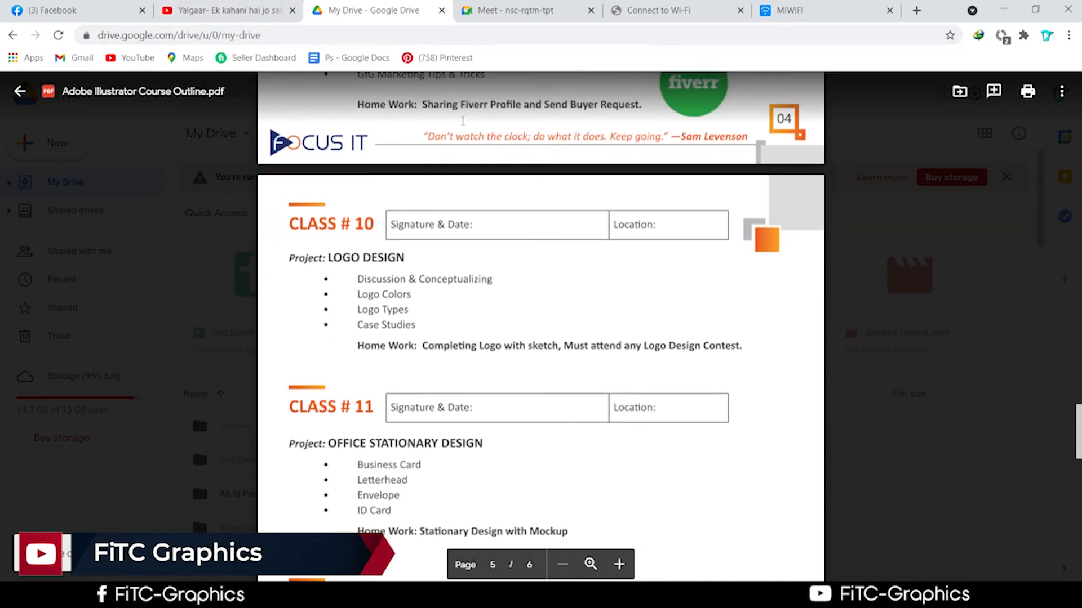
scroll(539, 94, down, 3)
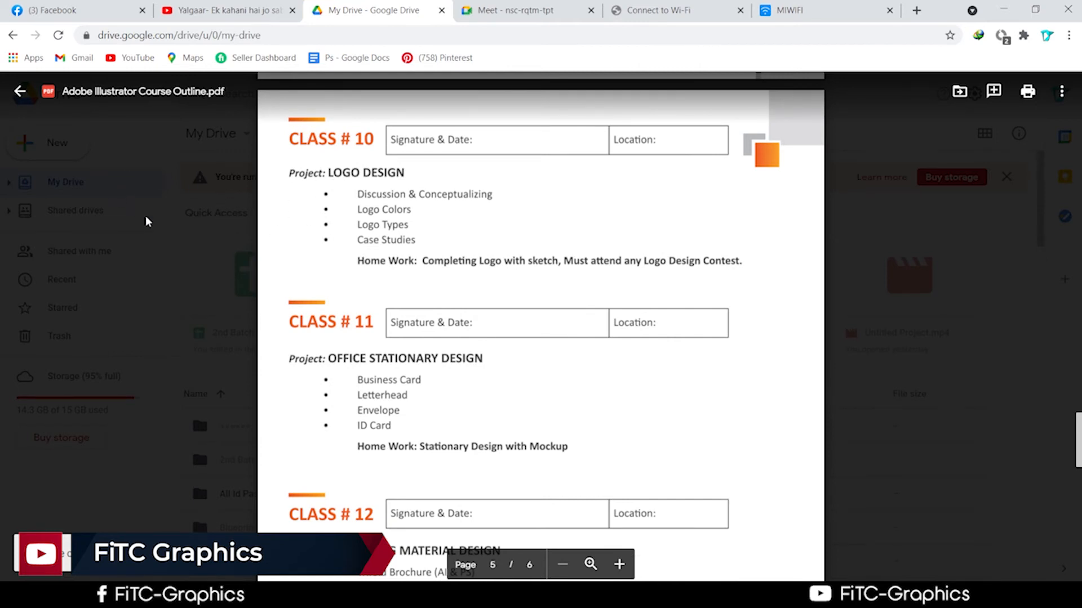
scroll(671, 273, down, 5)
scroll(671, 272, down, 1)
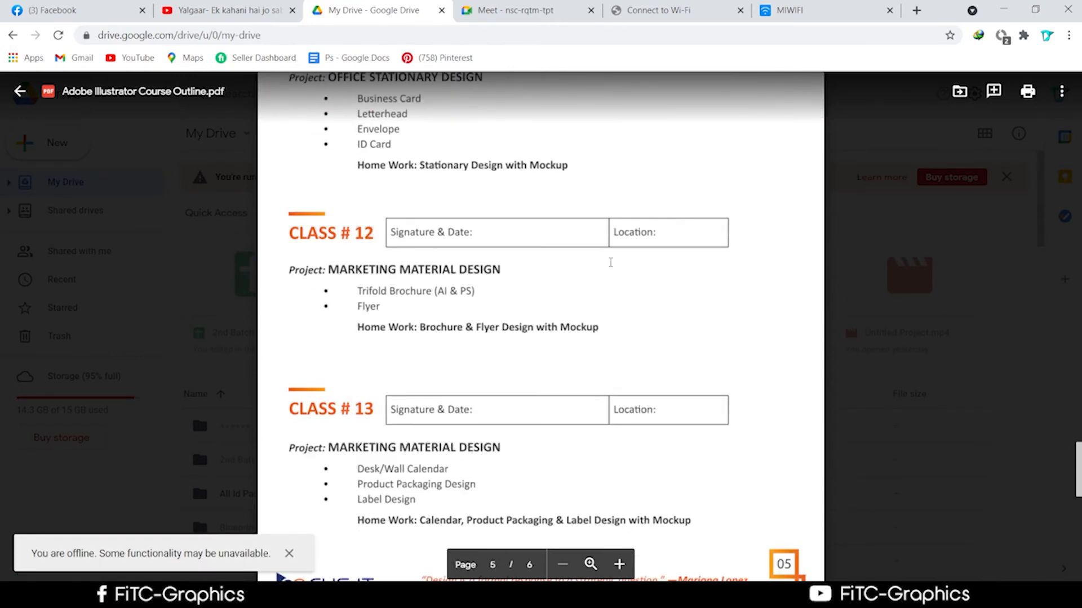
scroll(610, 261, down, 2)
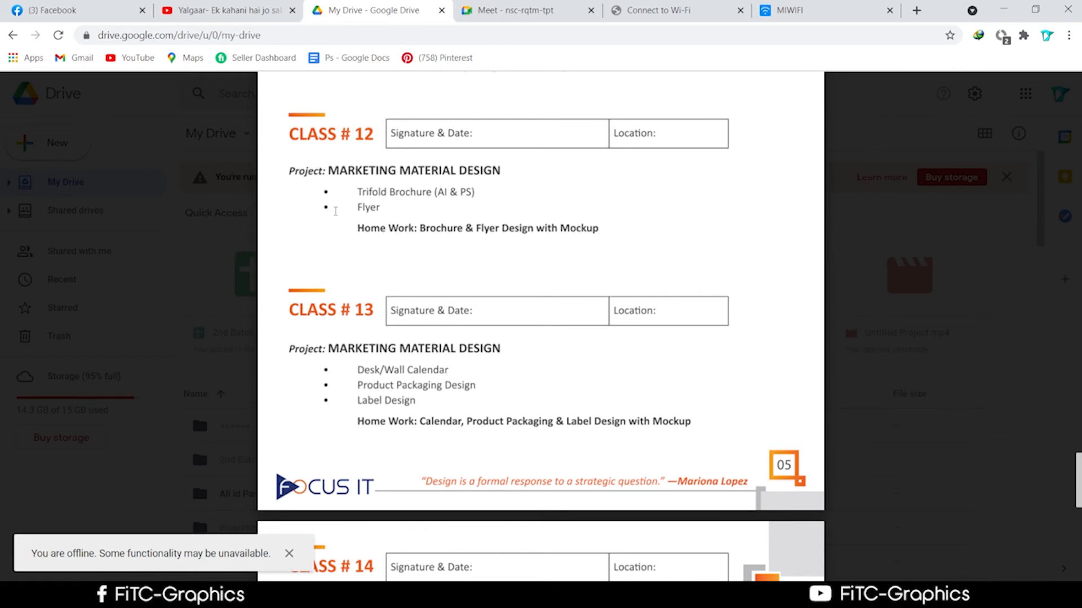
scroll(395, 210, down, 10)
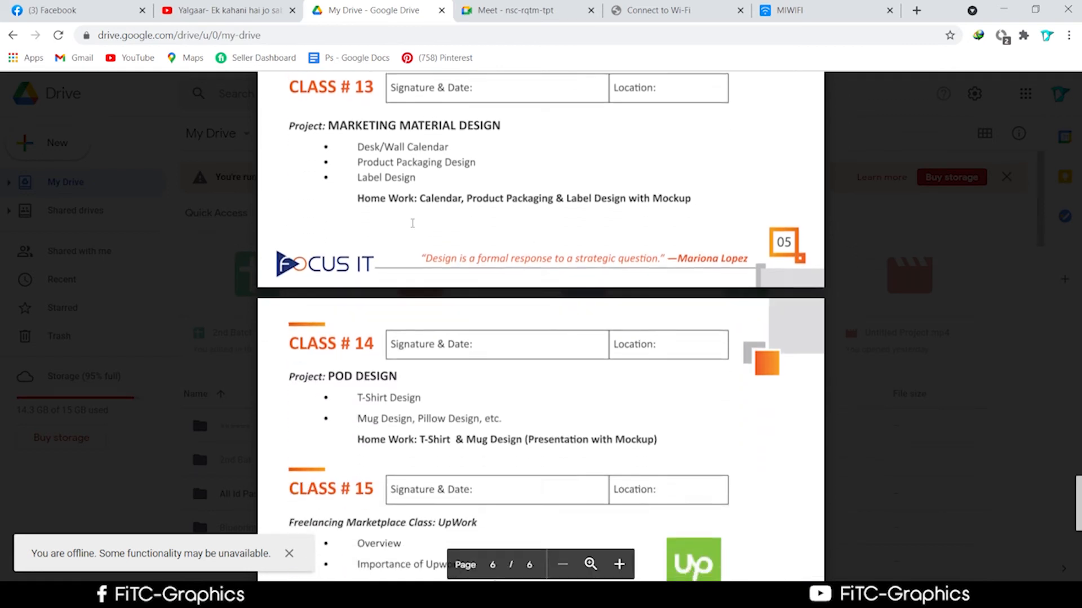
scroll(412, 224, down, 5)
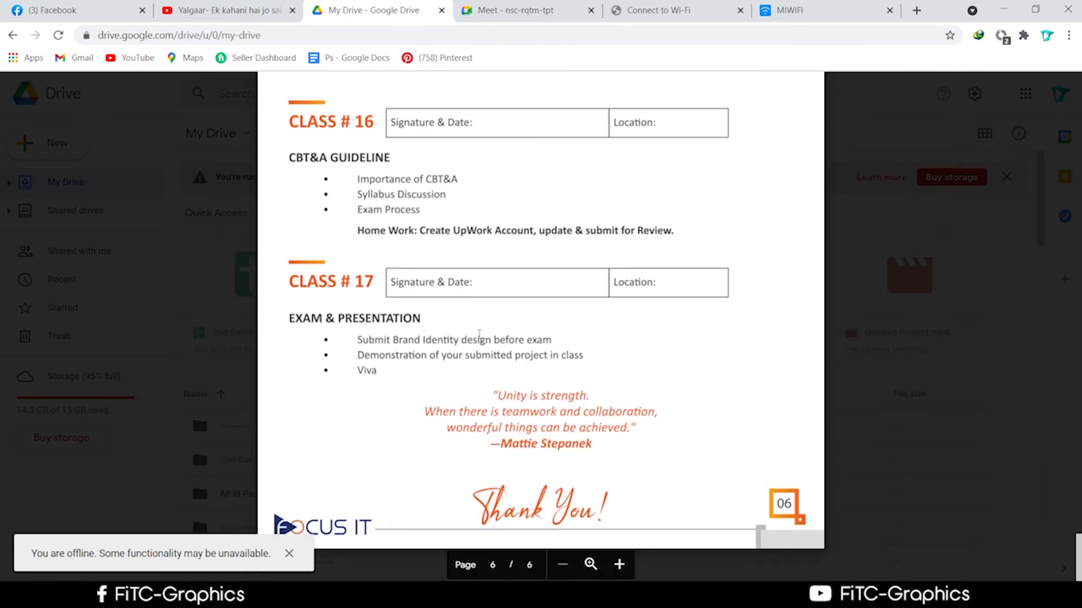
Examine the earlier classes in the course outline, from Class 11 back to Class 06
scroll(481, 444, up, 20)
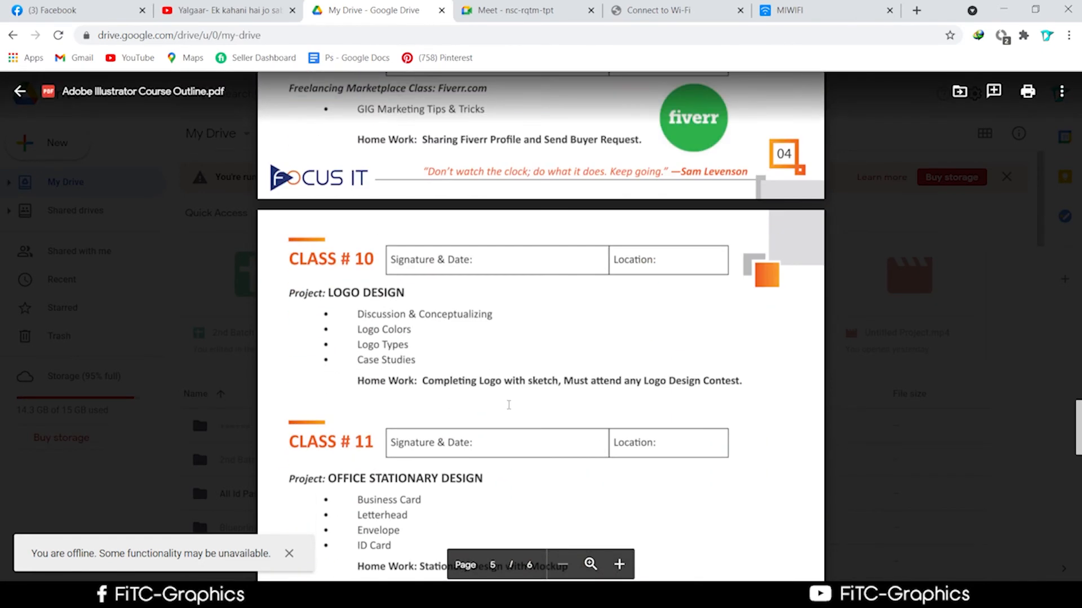
scroll(505, 398, up, 3)
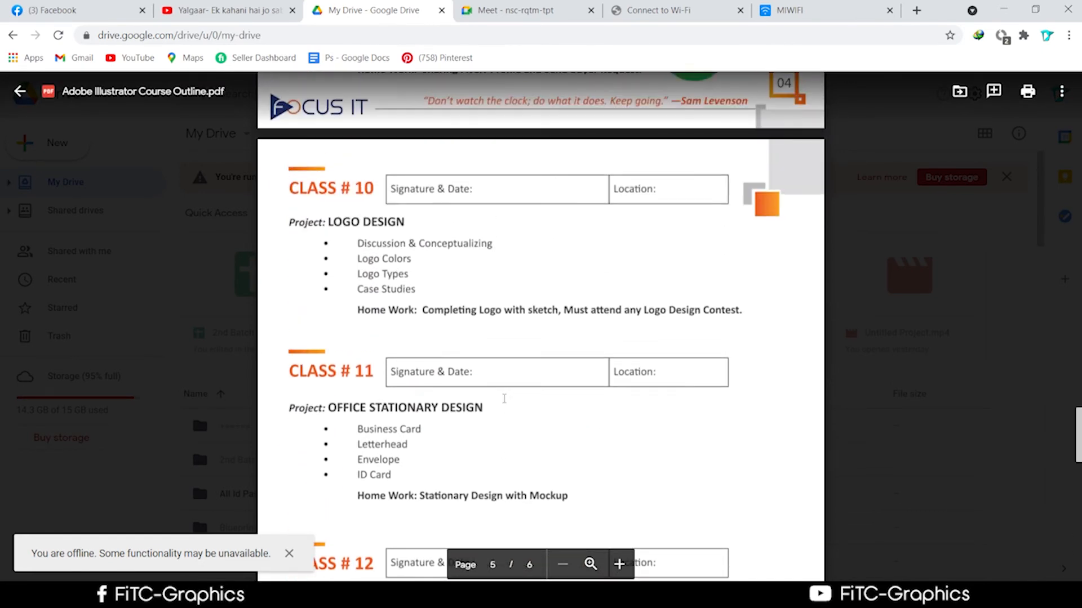
scroll(504, 399, up, 3)
scroll(504, 400, down, 4)
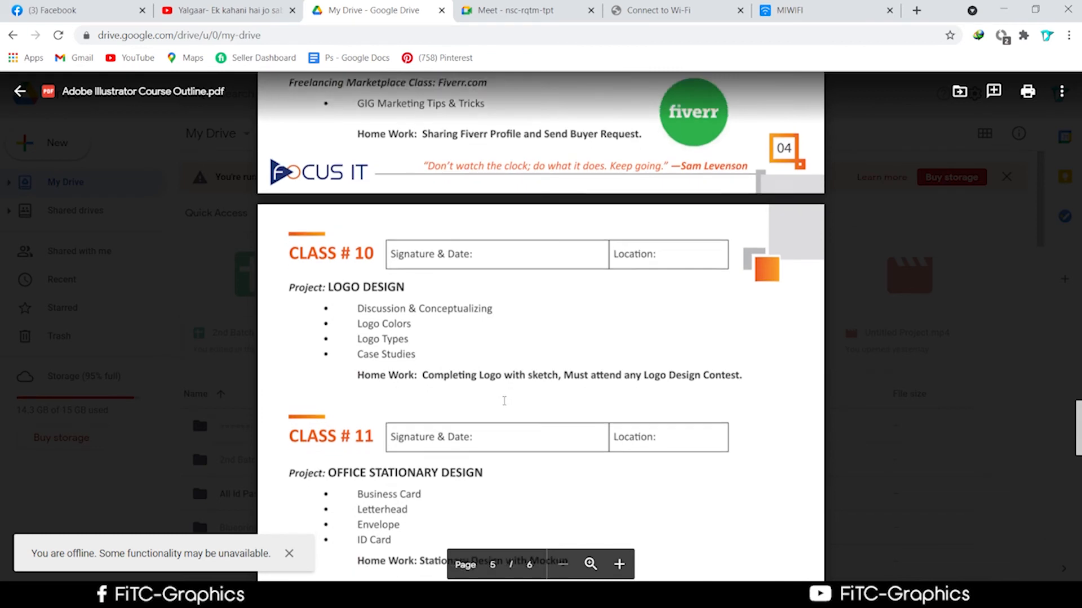
scroll(505, 401, down, 1)
scroll(505, 400, up, 5)
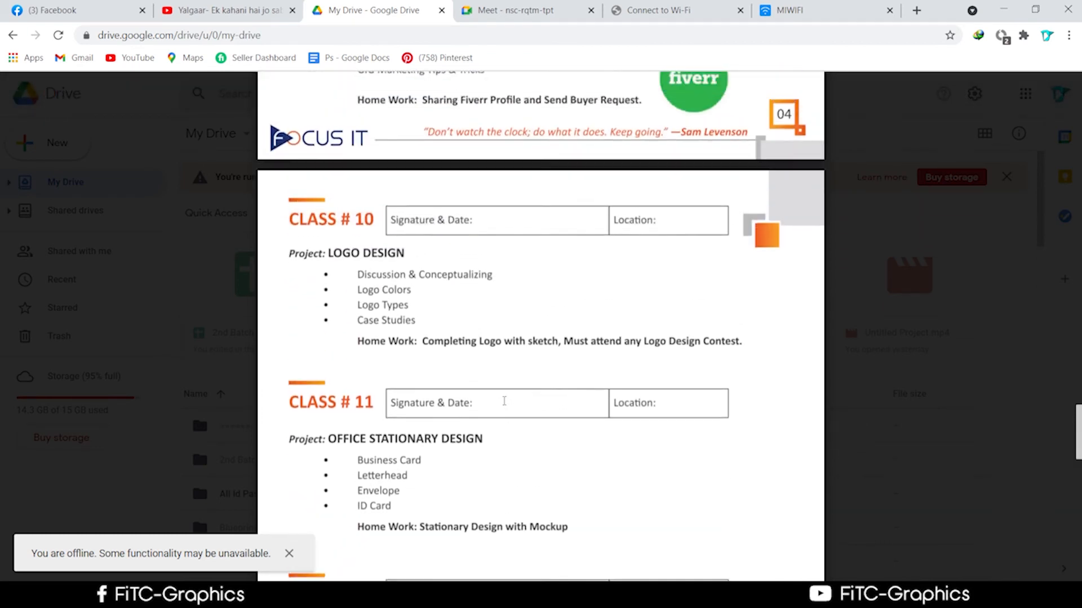
scroll(505, 401, up, 12)
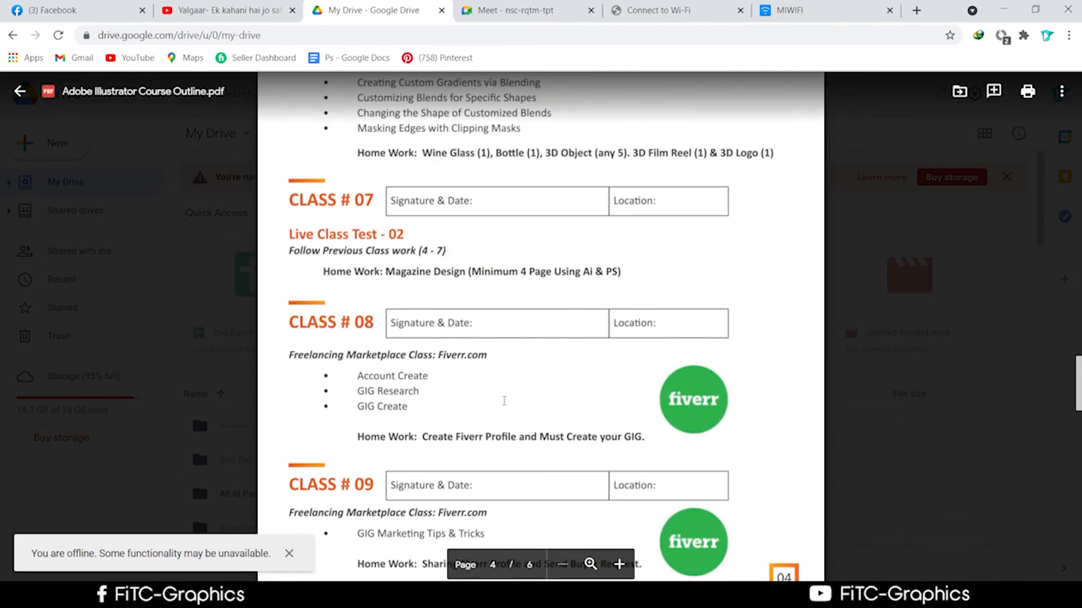
scroll(504, 400, down, 11)
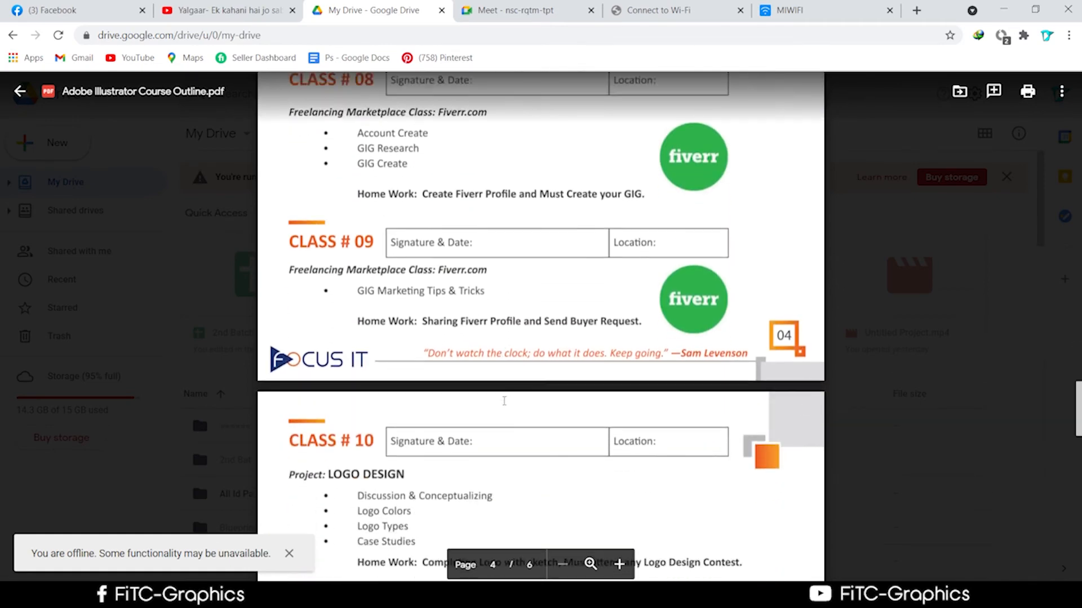
scroll(505, 401, up, 2)
scroll(504, 401, up, 6)
scroll(505, 400, down, 5)
scroll(504, 401, up, 10)
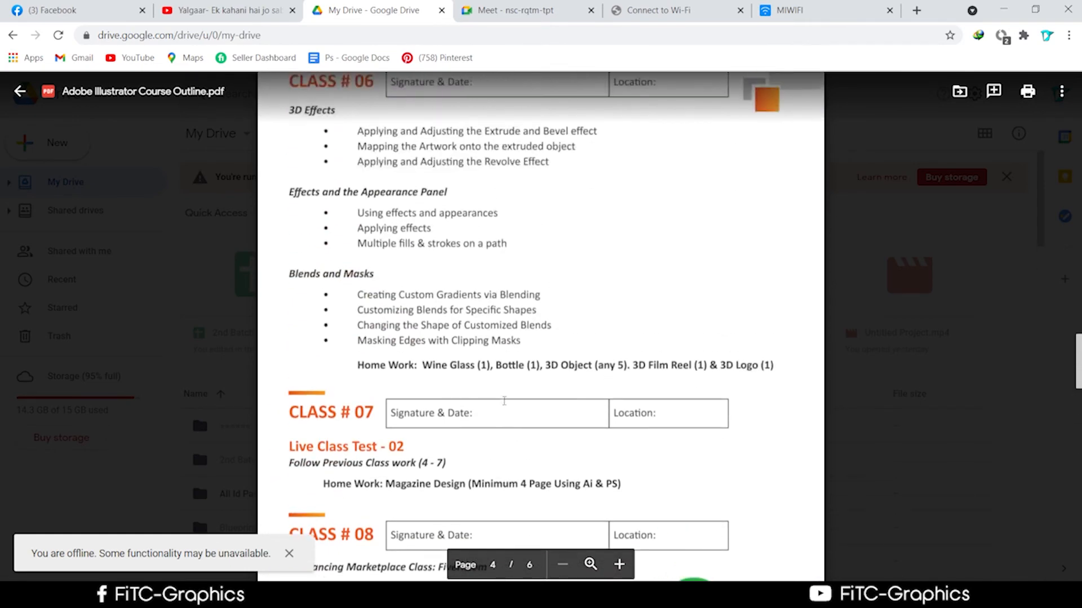
Read the course outline's topics and homework from Class 04 through Class 12
scroll(504, 401, up, 6)
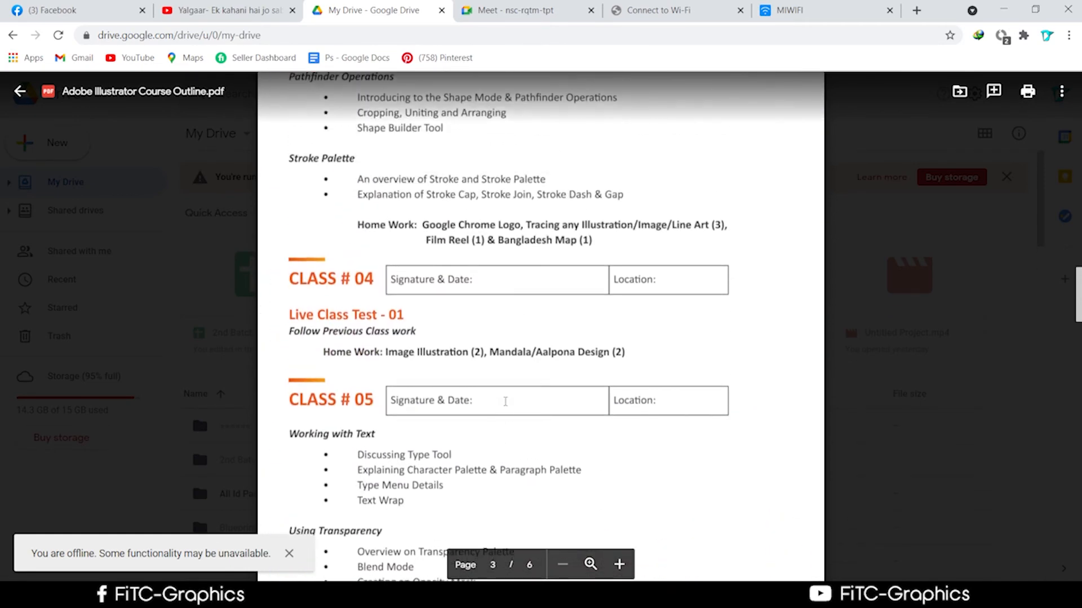
scroll(506, 401, down, 6)
scroll(505, 406, down, 5)
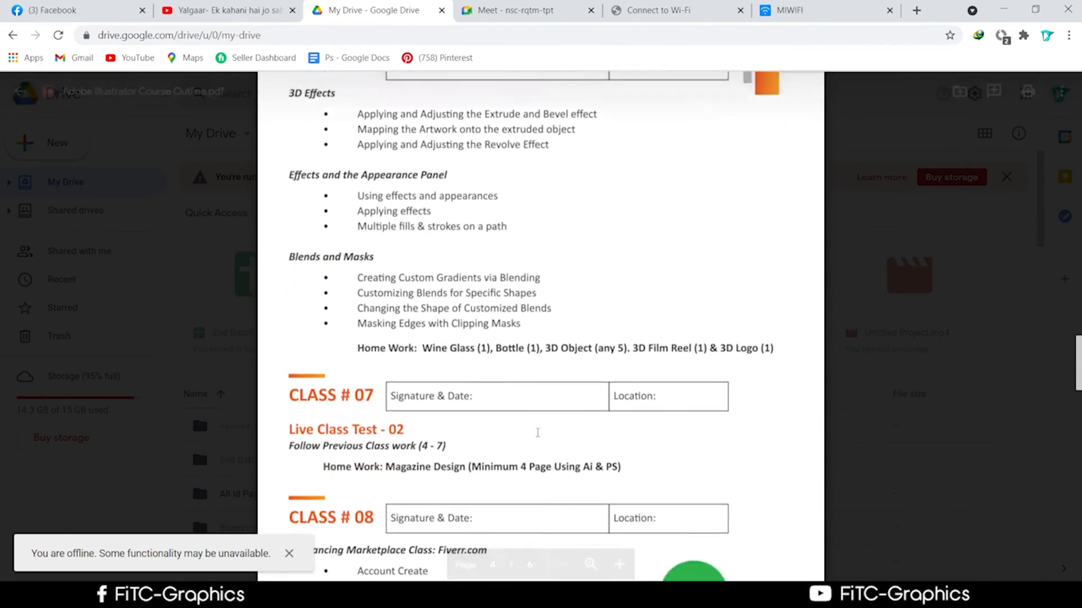
scroll(537, 432, down, 5)
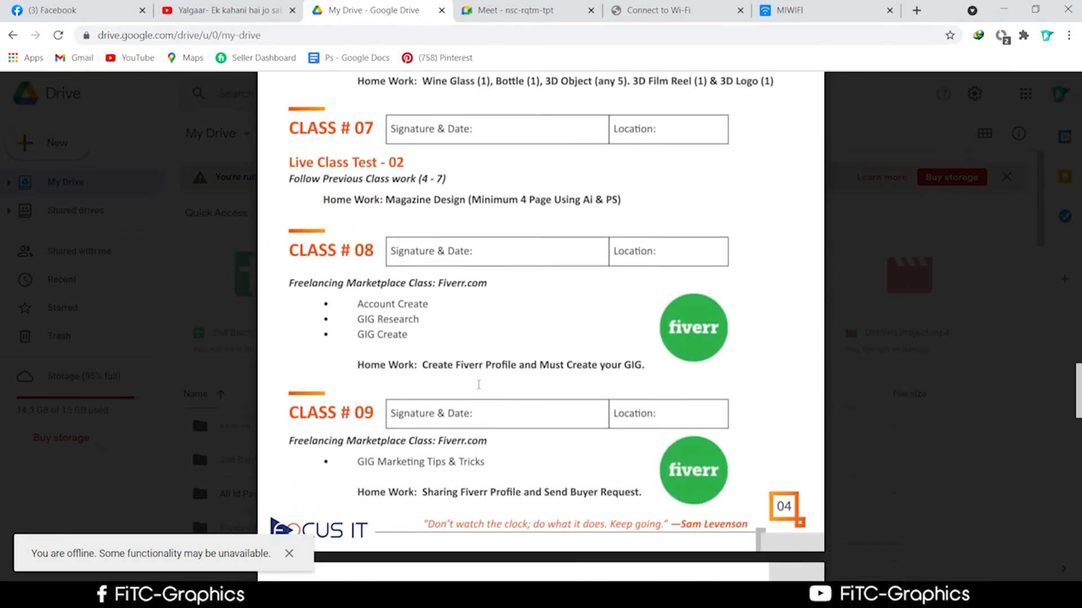
scroll(476, 381, down, 1)
scroll(476, 387, down, 4)
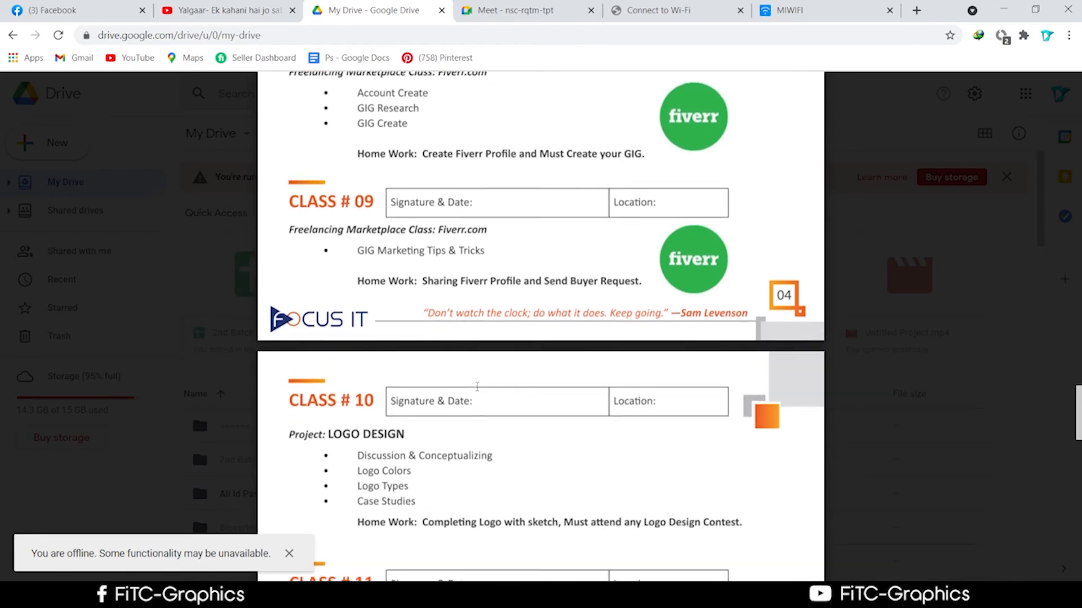
scroll(477, 388, up, 2)
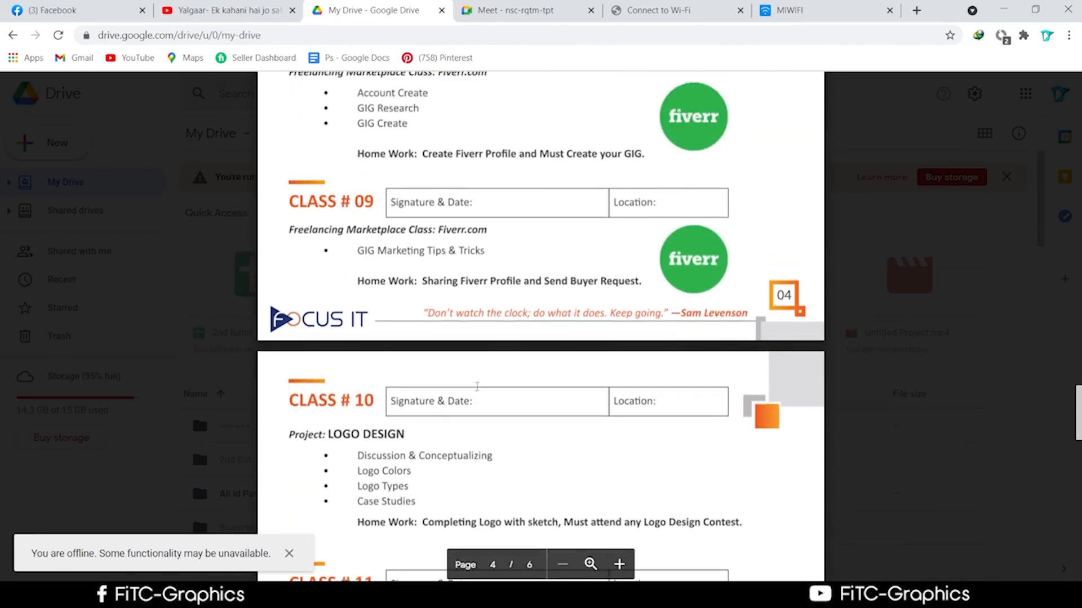
scroll(477, 387, down, 1)
scroll(477, 387, up, 1)
scroll(378, 392, down, 2)
scroll(377, 392, down, 5)
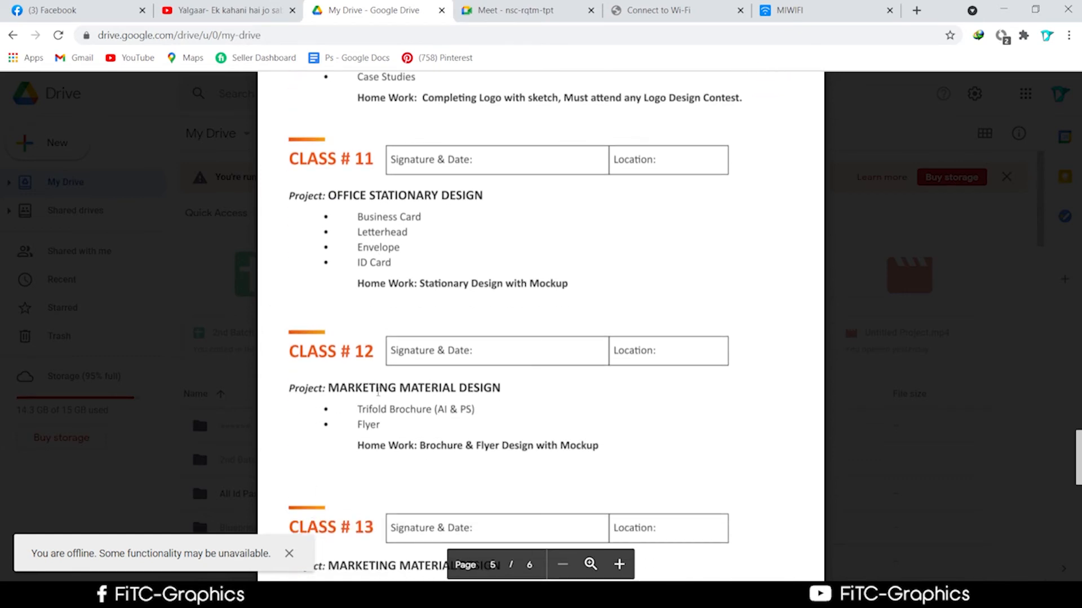
Read the marketing material, POD design and Upwork projects and their homework from Class 13 through Class 17
scroll(378, 308, down, 5)
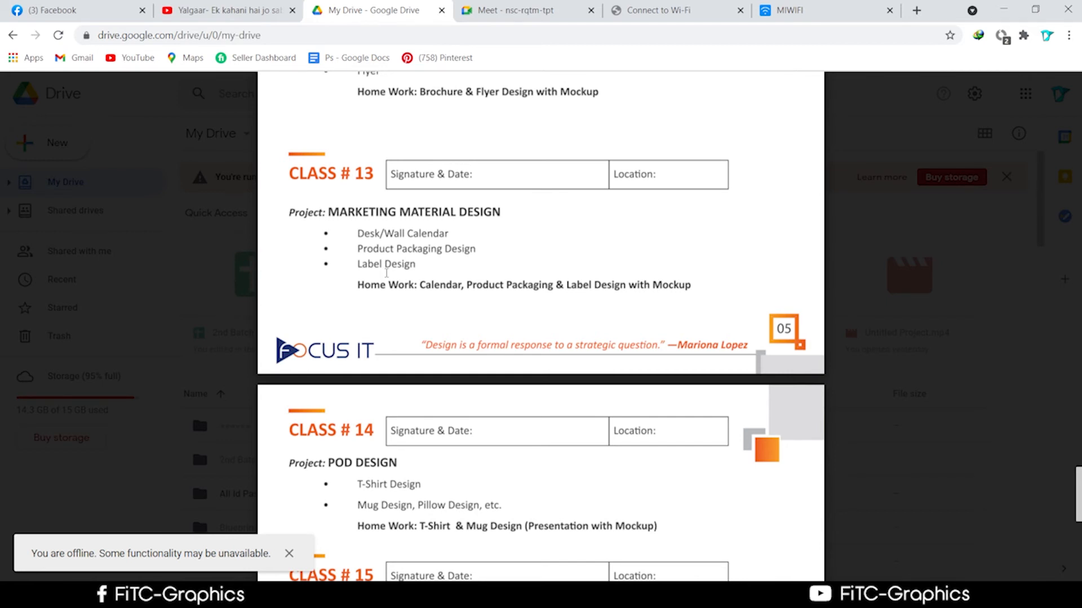
scroll(372, 267, down, 4)
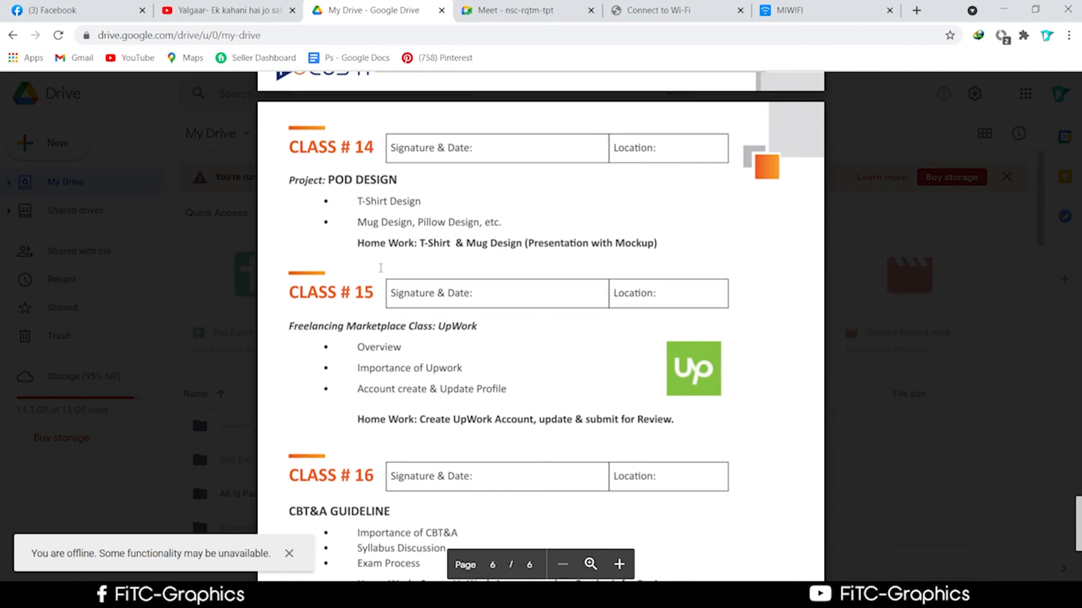
scroll(381, 268, down, 3)
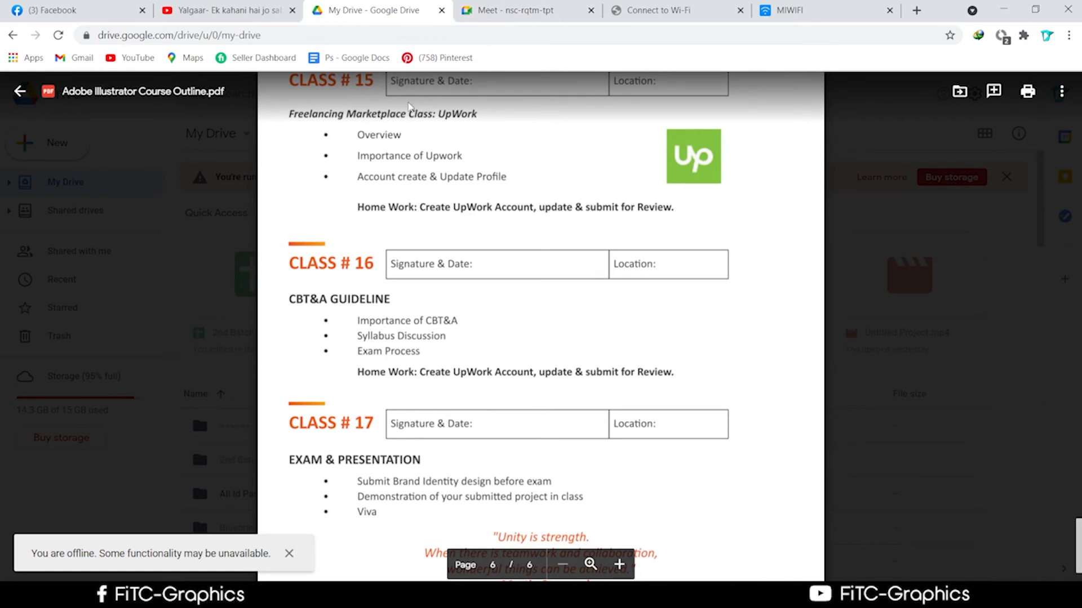
scroll(382, 229, down, 2)
scroll(383, 228, up, 2)
scroll(368, 186, up, 2)
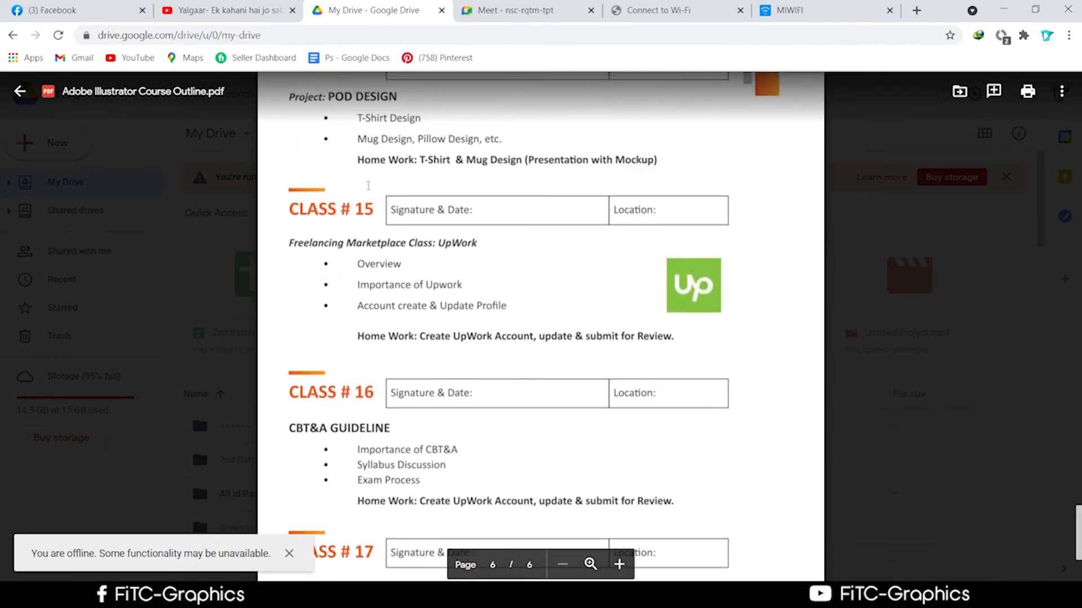
scroll(368, 186, down, 1)
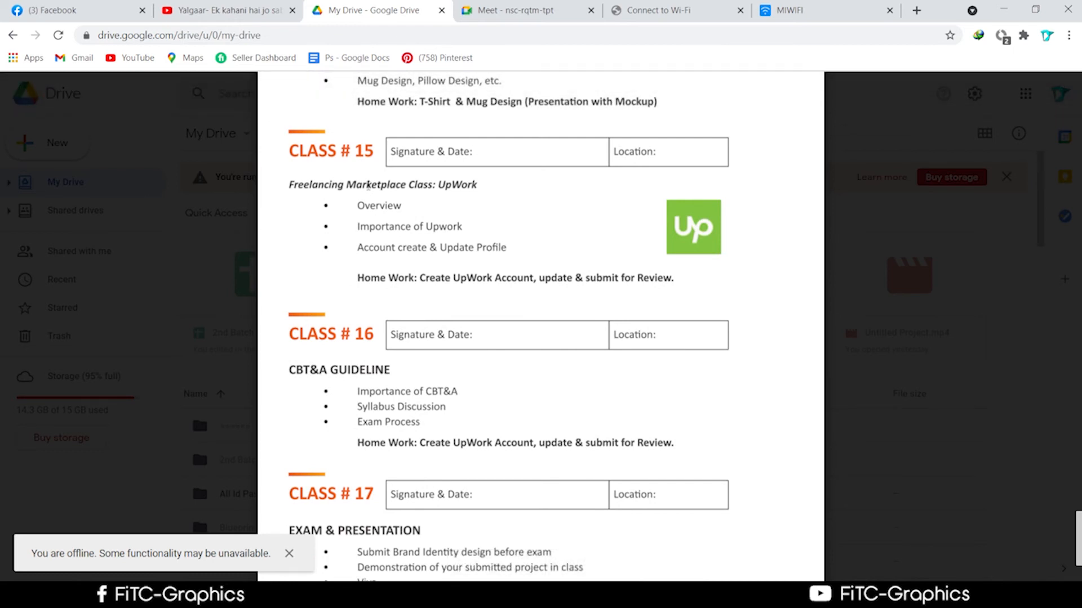
scroll(368, 186, up, 1)
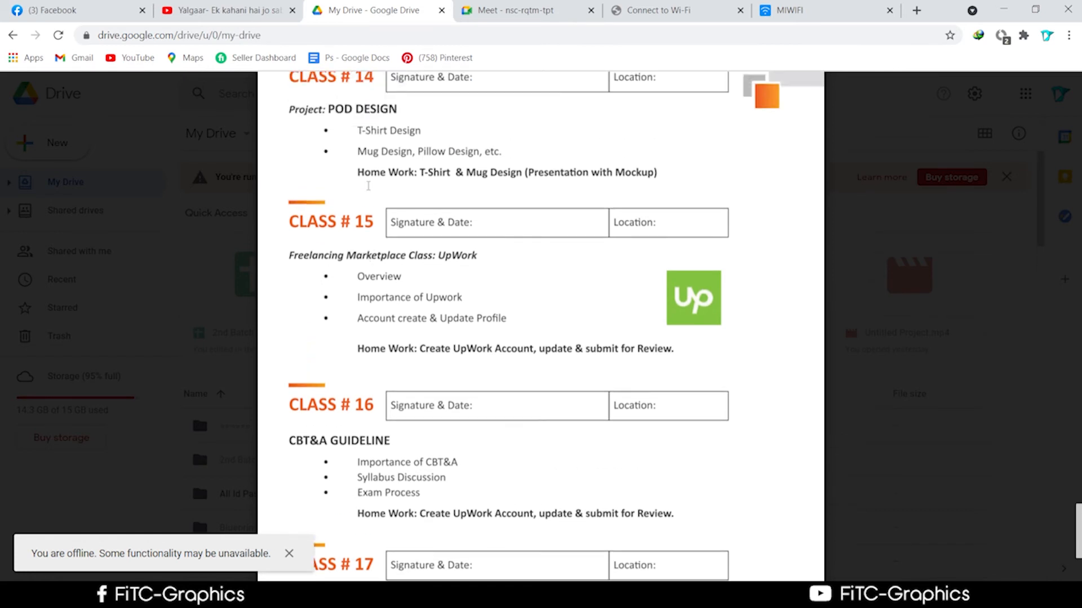
scroll(368, 186, up, 1)
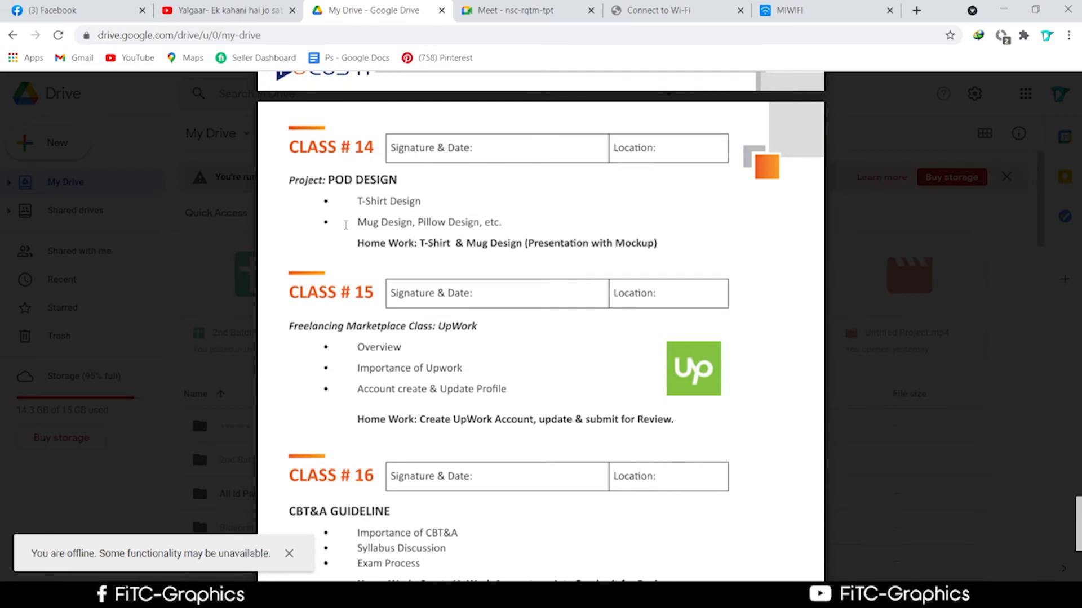
Examine the POD Design, UpWork, CBT&A Guideline and Exam & Presentation sections on the outline's last page
scroll(331, 286, down, 1)
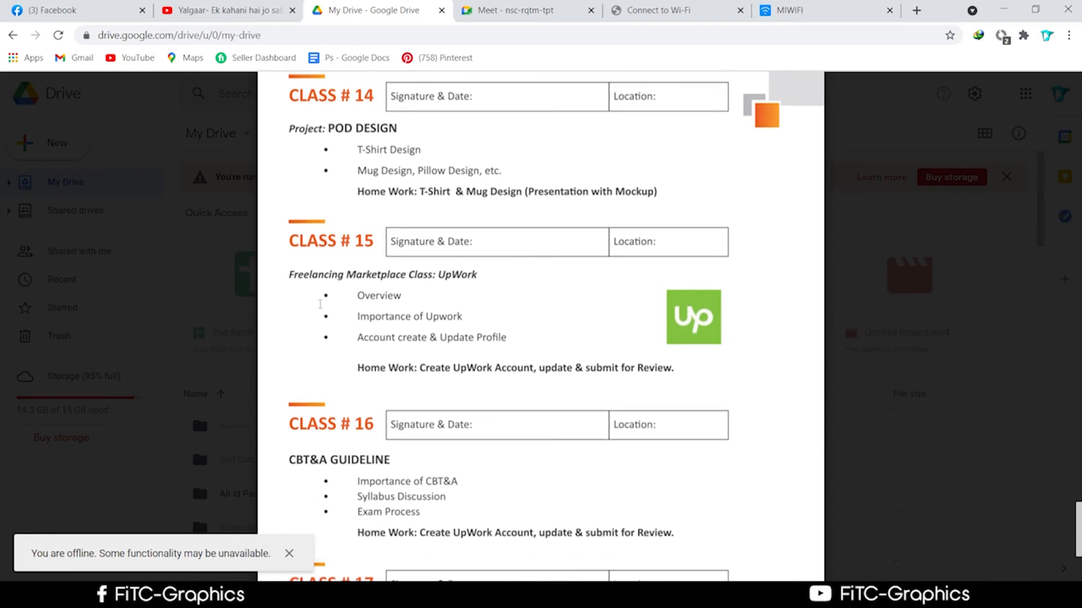
scroll(315, 298, up, 1)
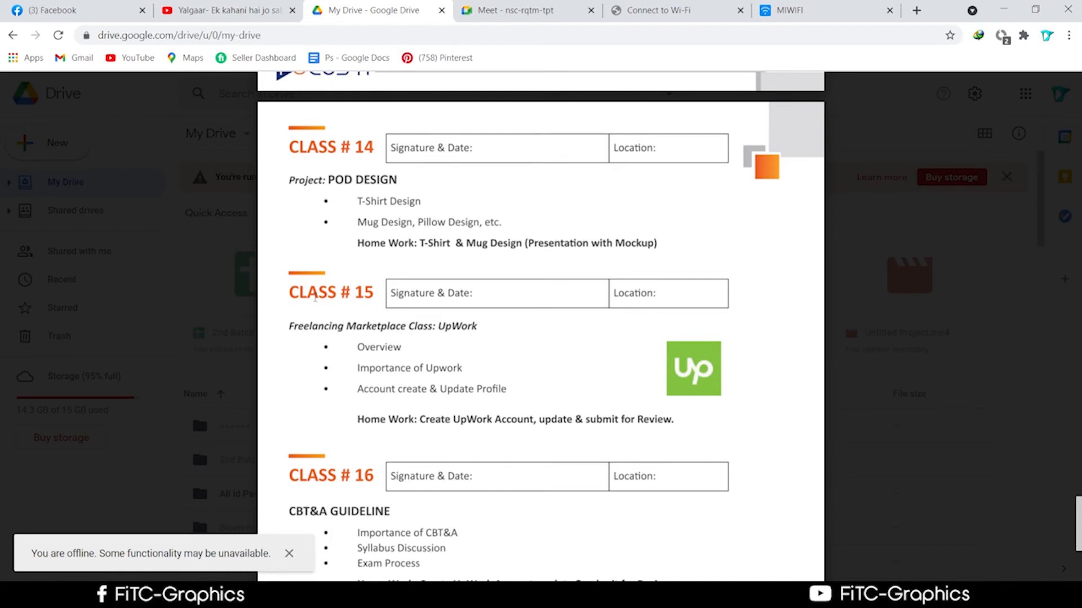
scroll(324, 267, up, 1)
scroll(323, 266, down, 1)
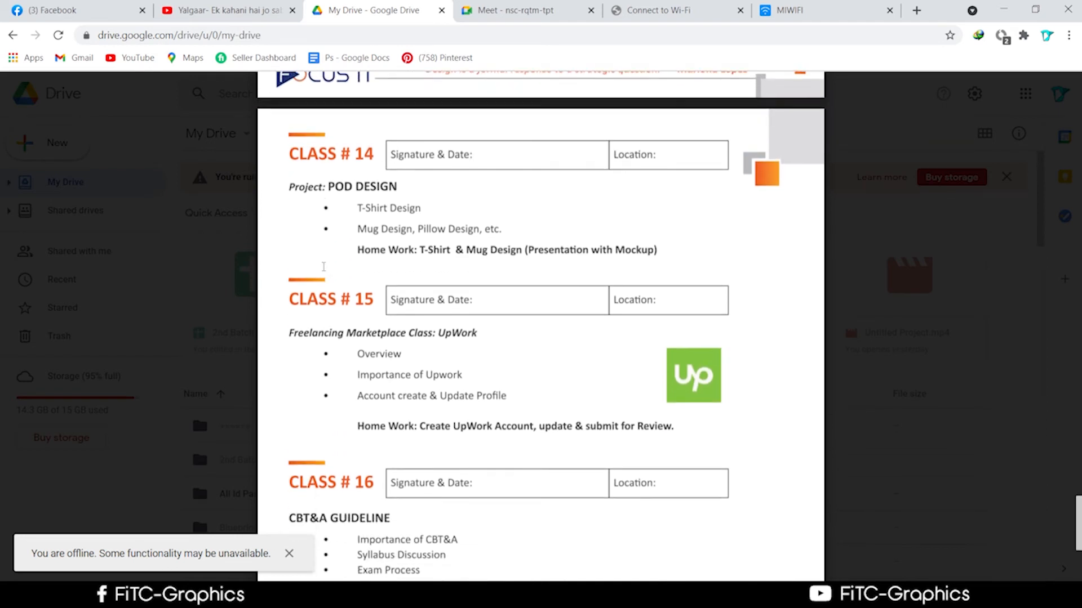
scroll(324, 266, down, 1)
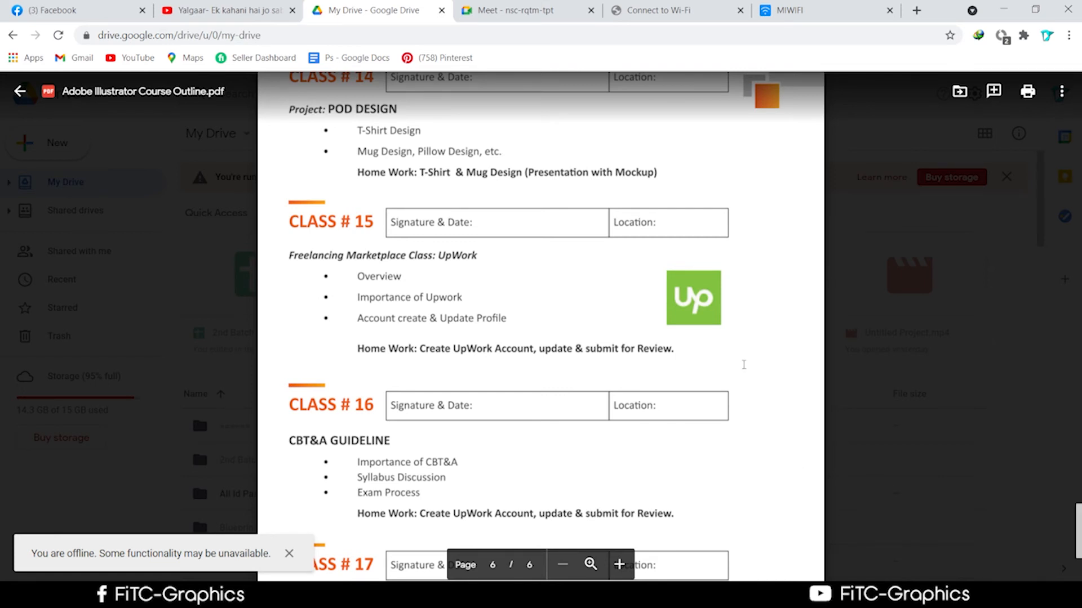
scroll(744, 365, down, 1)
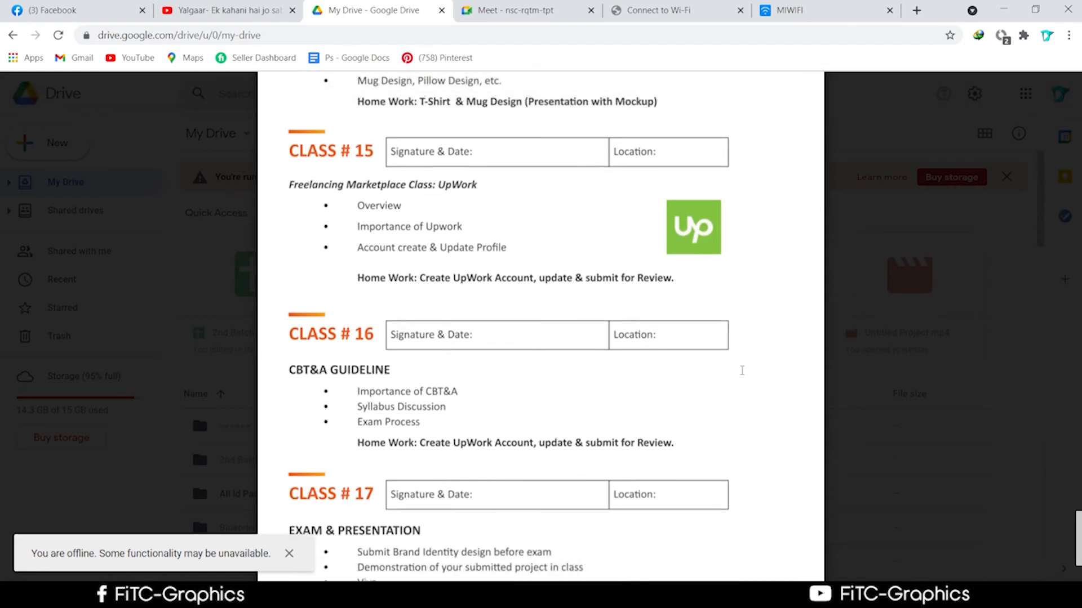
scroll(733, 370, down, 1)
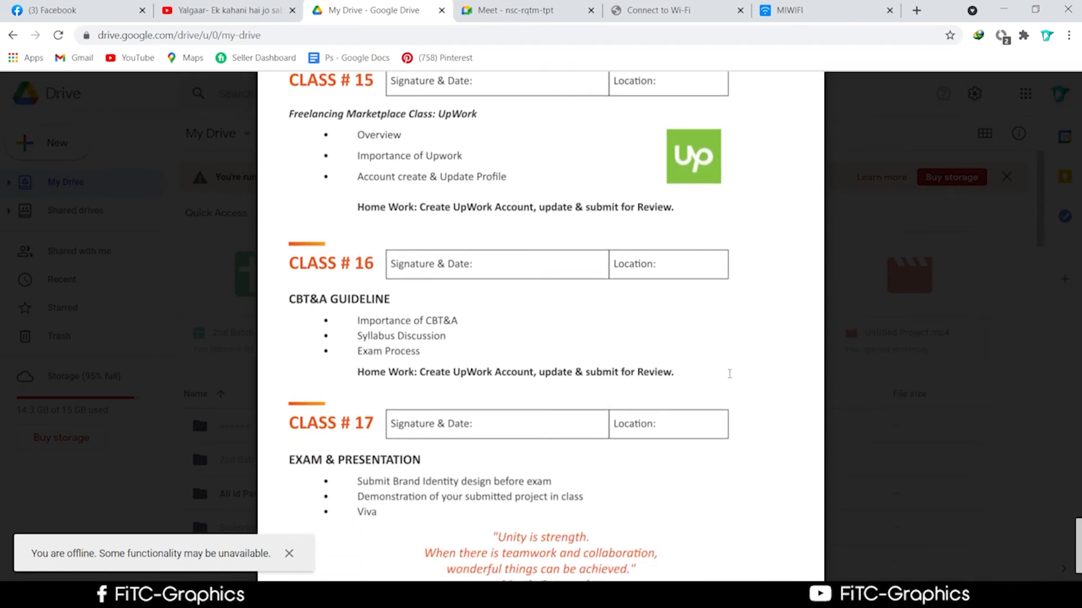
scroll(729, 374, up, 1)
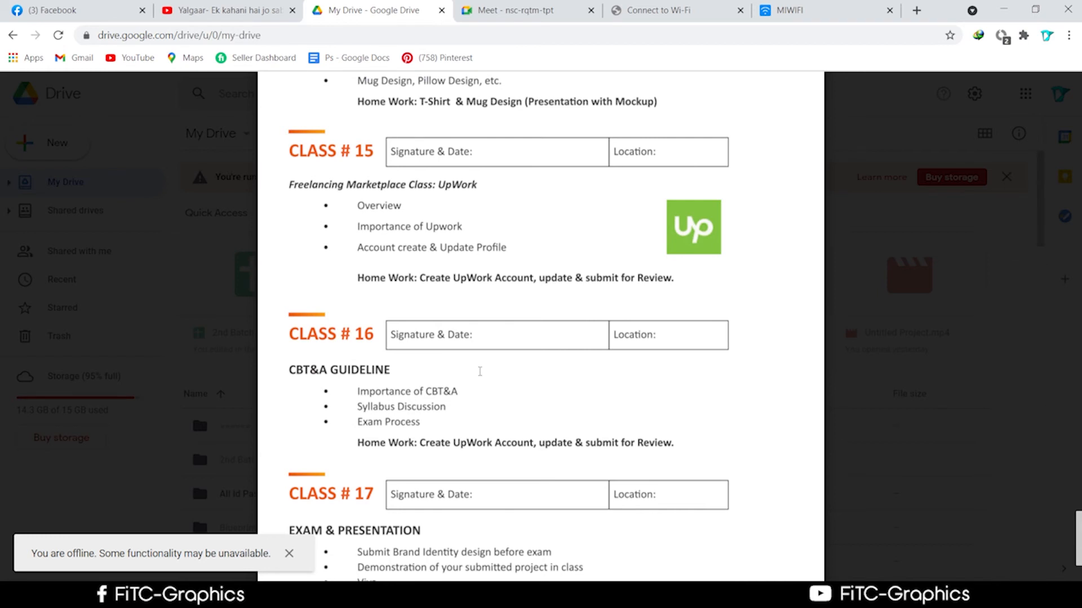
scroll(480, 371, up, 1)
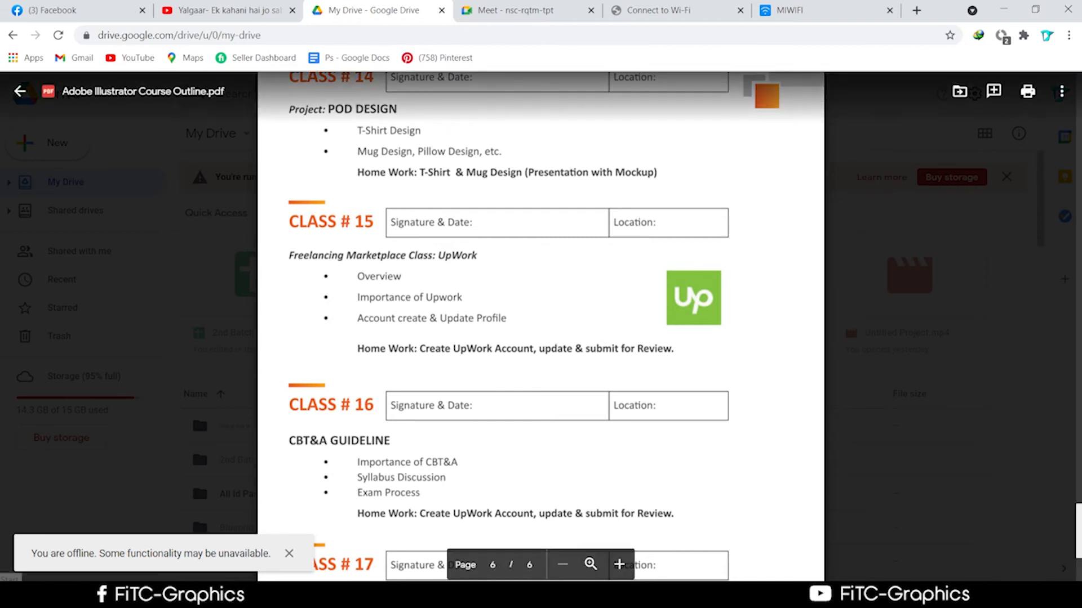
Return to the Class 12 Marketing Material Design project and its brochure and flyer homework
scroll(482, 334, up, 2)
scroll(481, 334, up, 6)
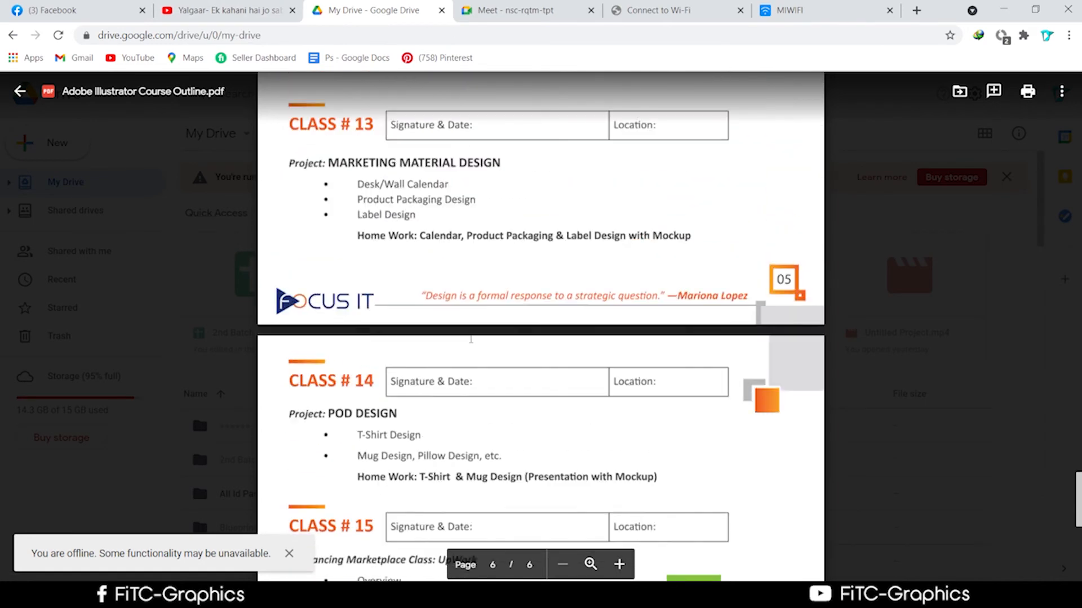
scroll(480, 379, up, 3)
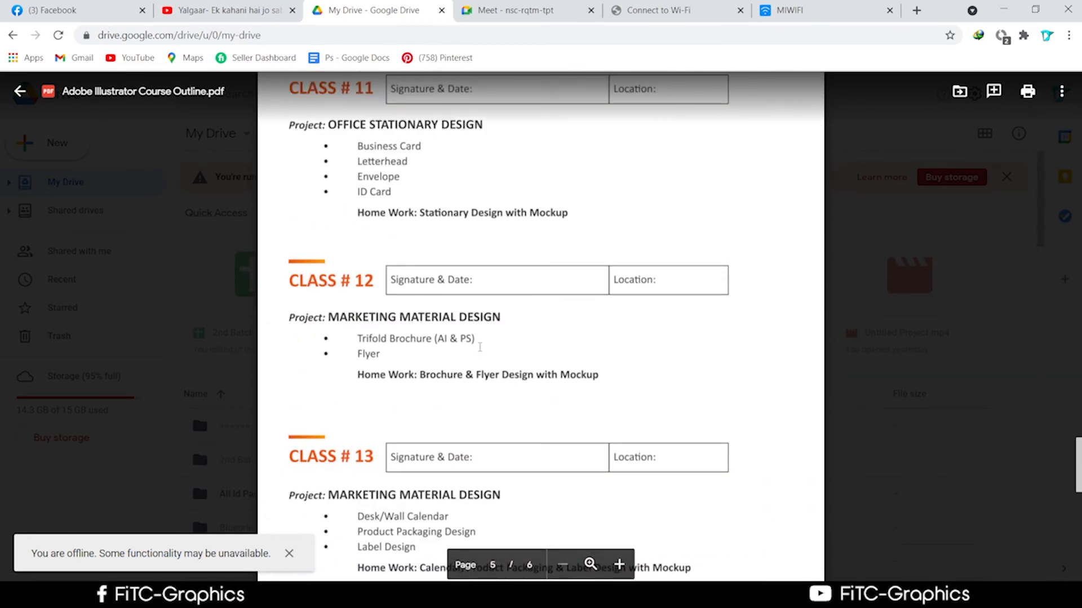
scroll(480, 346, up, 1)
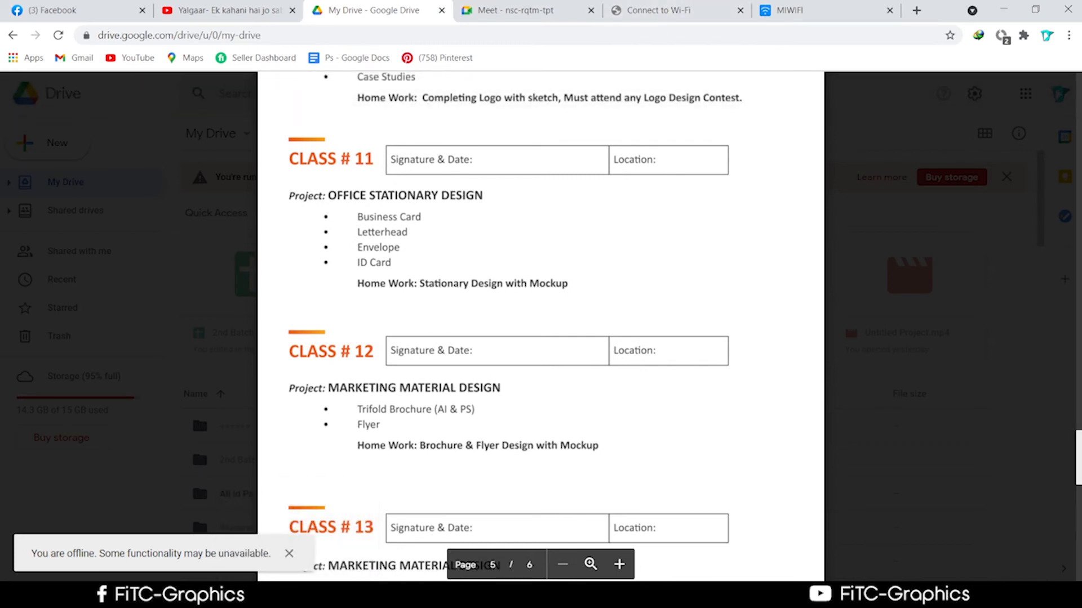
Switch to Illustrator and review the brochure background shapes on both artboards of 1.svg
mouse_move(145, 594)
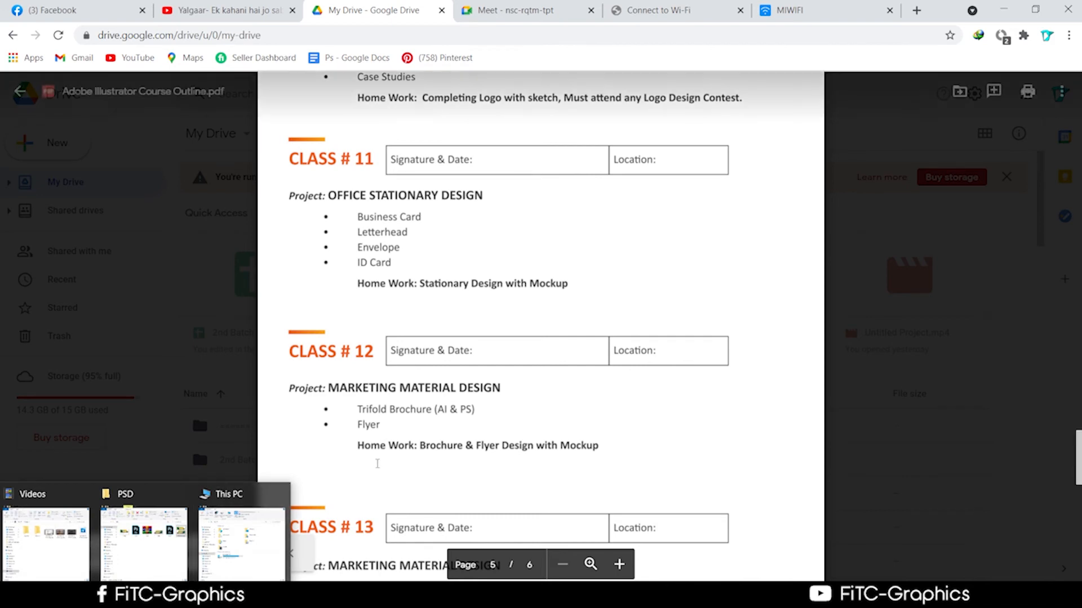
click(367, 594)
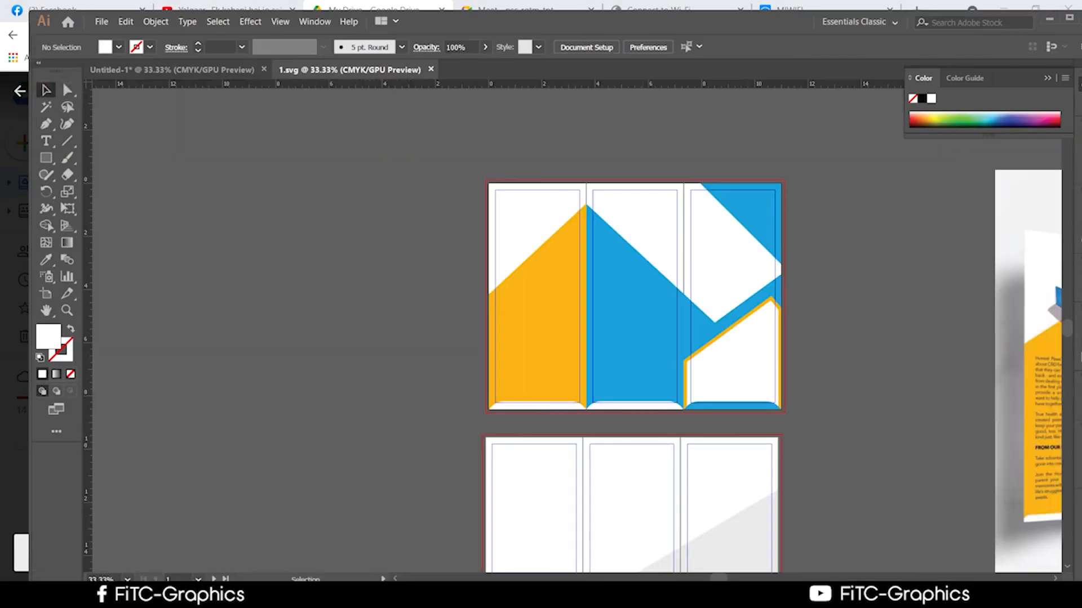
scroll(323, 499, up, 1)
scroll(305, 480, down, 4)
scroll(306, 480, down, 1)
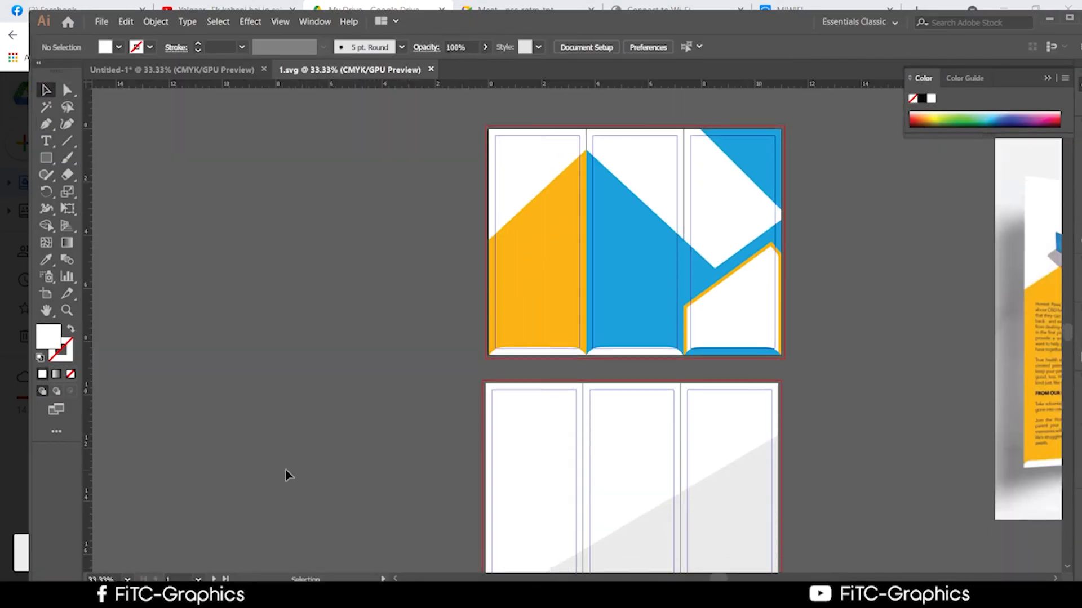
scroll(285, 470, up, 3)
scroll(285, 470, down, 2)
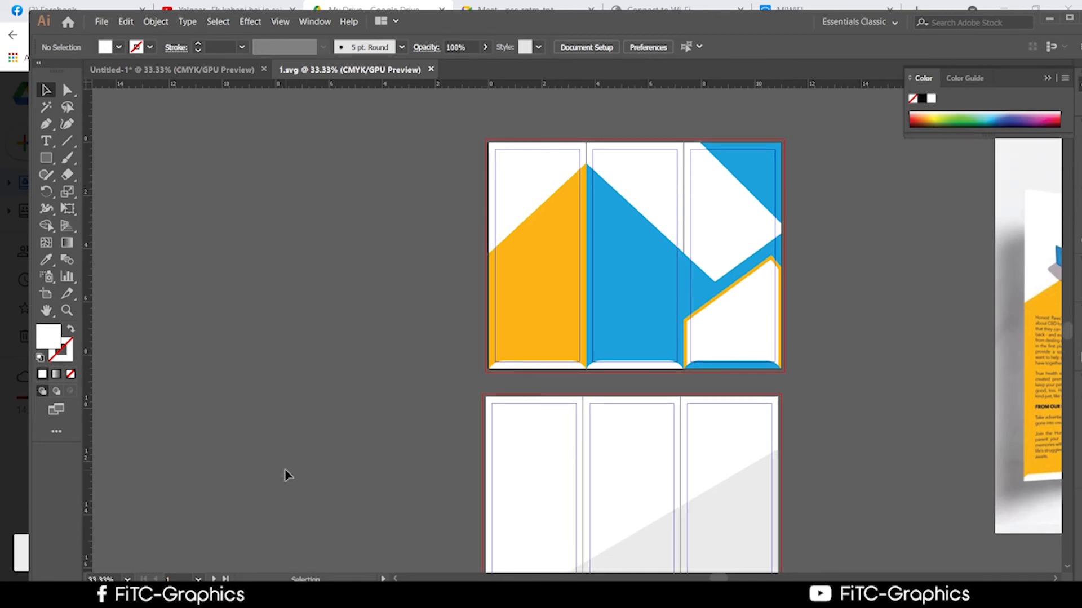
scroll(285, 470, up, 2)
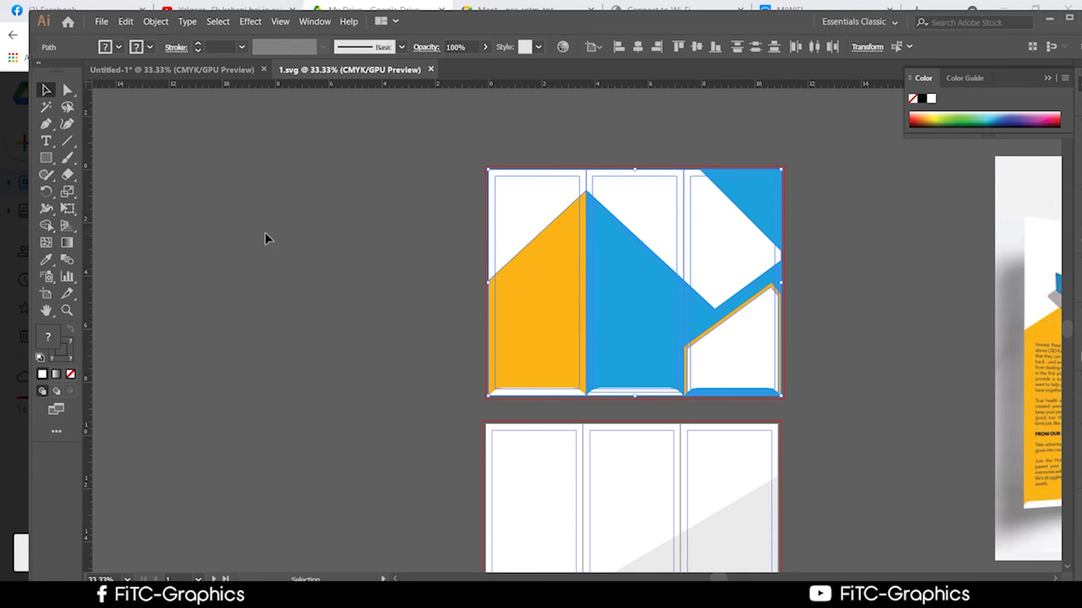
scroll(906, 305, down, 2)
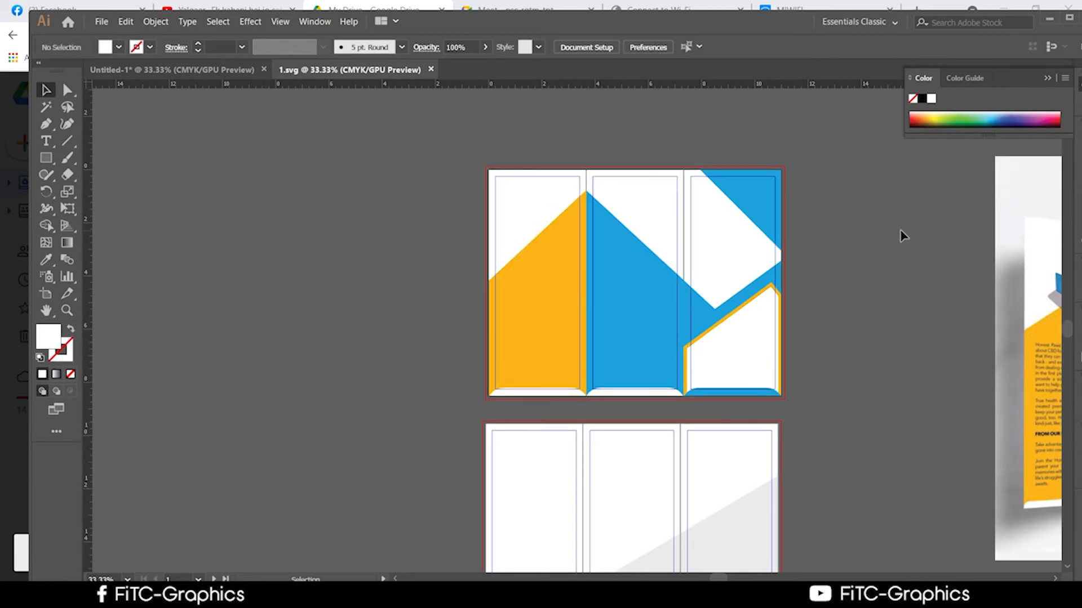
Delete the tri-fold brochure mockup image beside the artboards in 1.svg
scroll(903, 242, down, 2)
scroll(904, 243, right, 5)
click(820, 338)
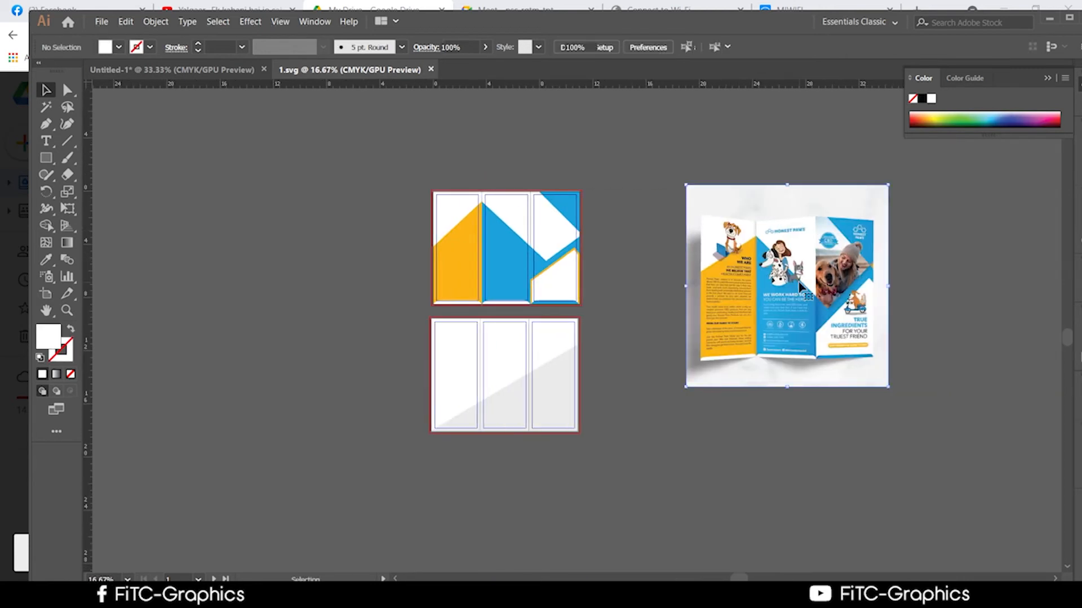
key(Delete)
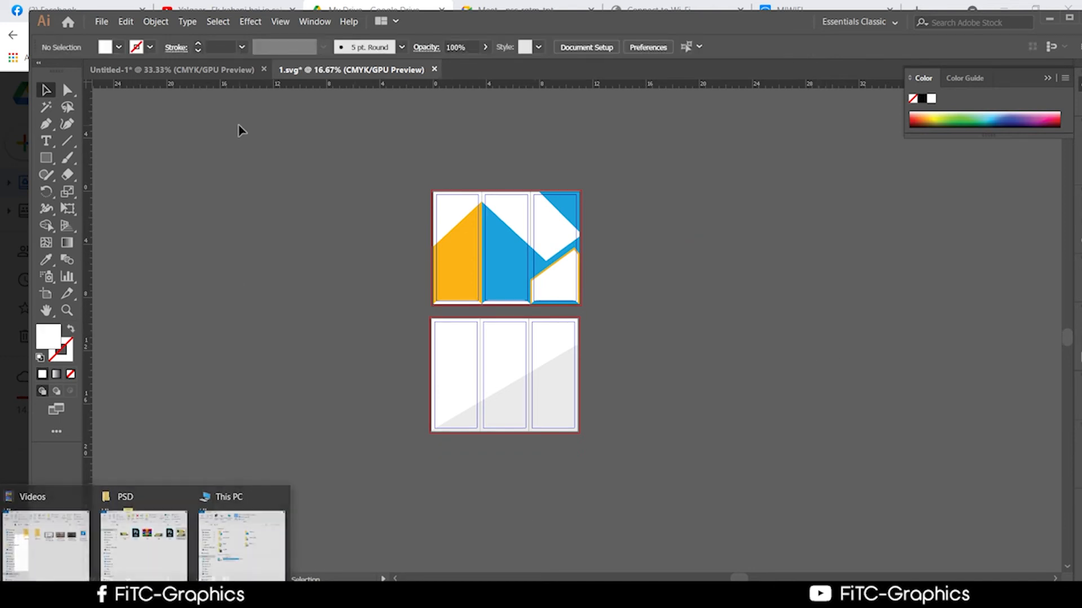
Move the Illustrator and PSD folder windows aside, minimize Chrome, and open the BU folder on the desktop
drag(567, 30, 793, 345)
click(1003, 10)
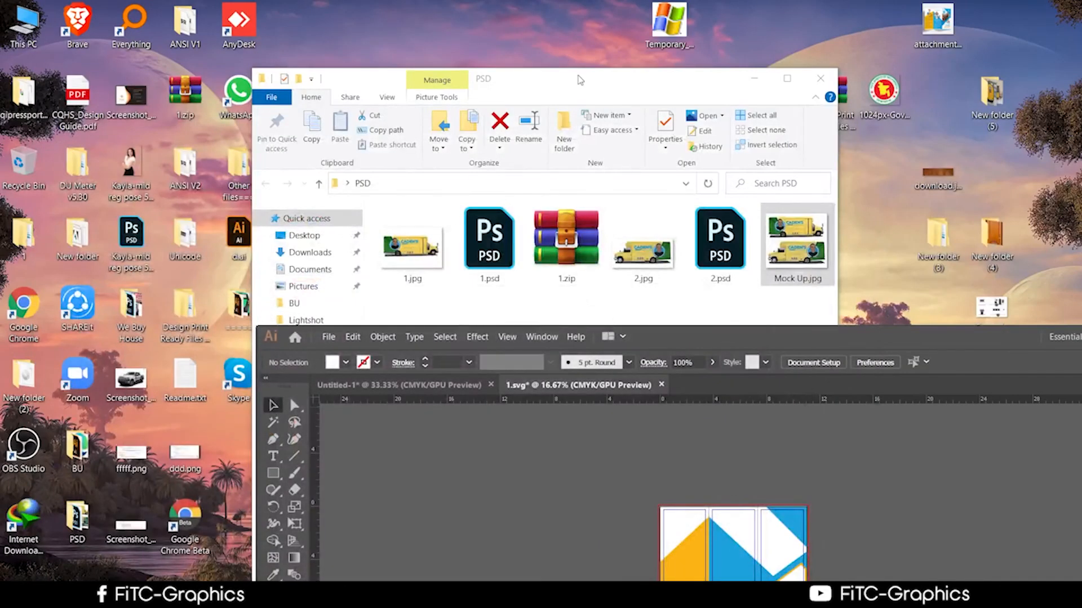
drag(566, 76, 839, 29)
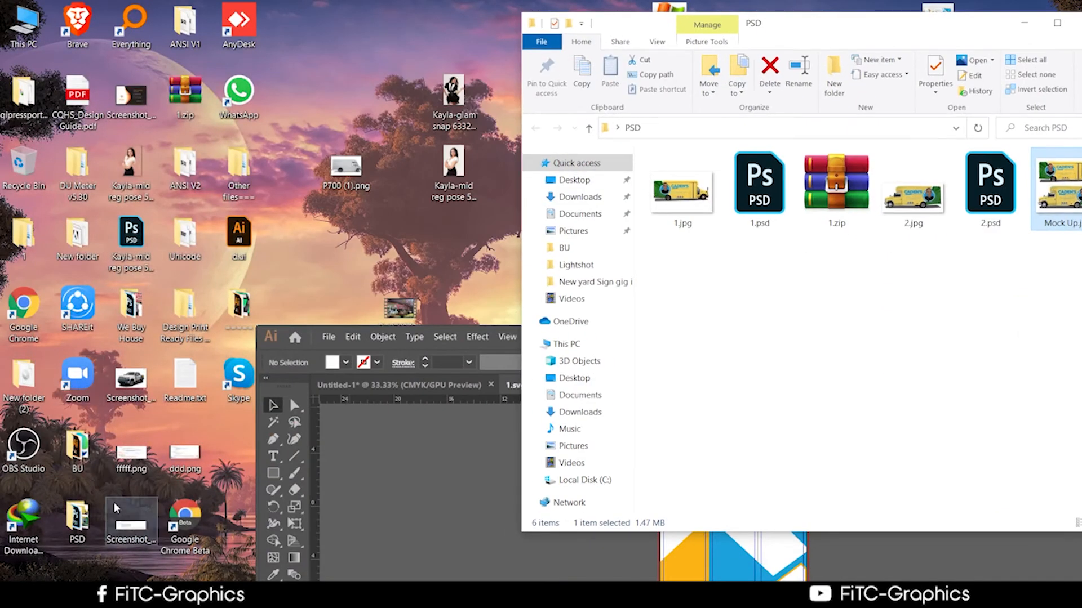
click(84, 452)
double_click(84, 452)
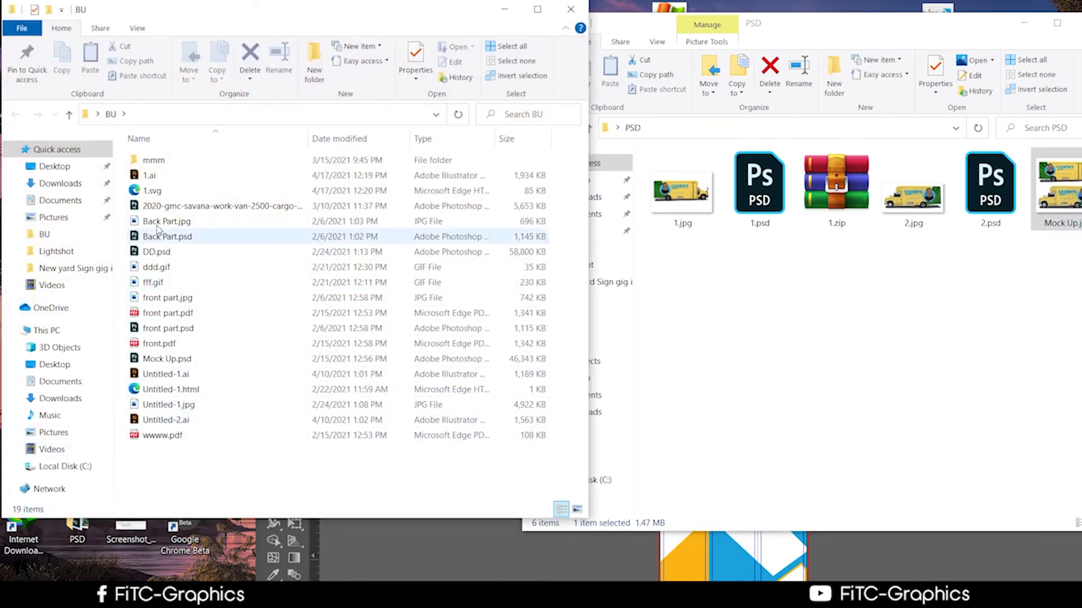
Switch to Photoshop and bring the BU folder window in front of it
click(162, 196)
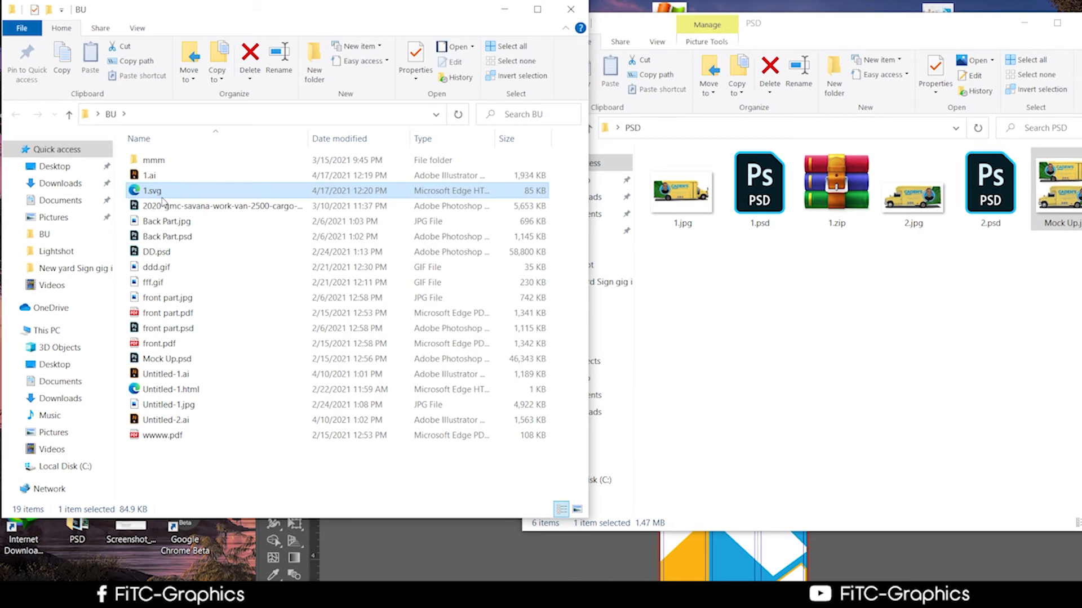
mouse_move(218, 594)
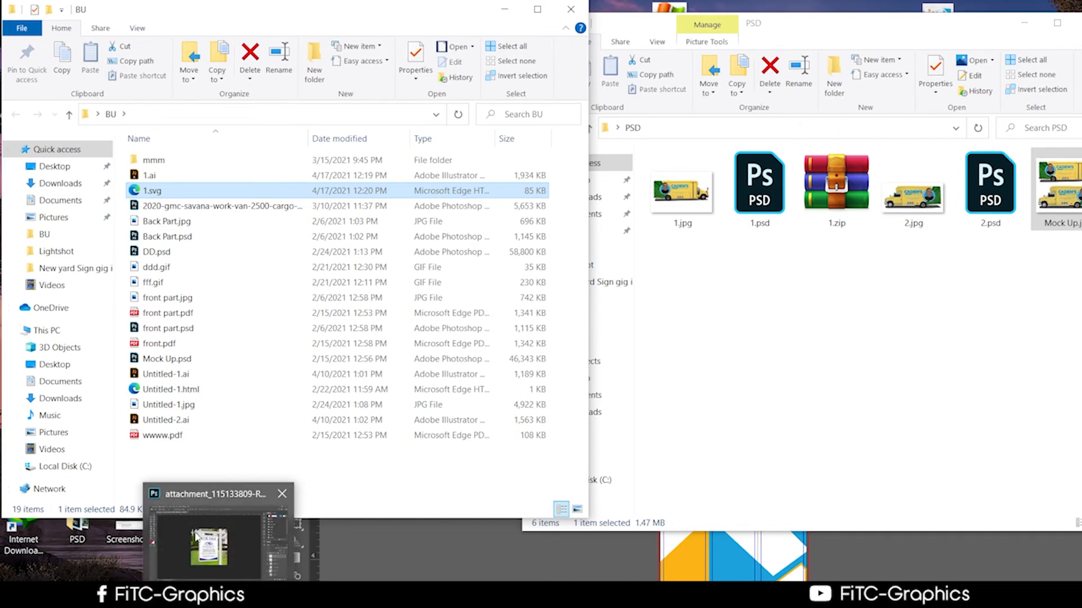
click(218, 530)
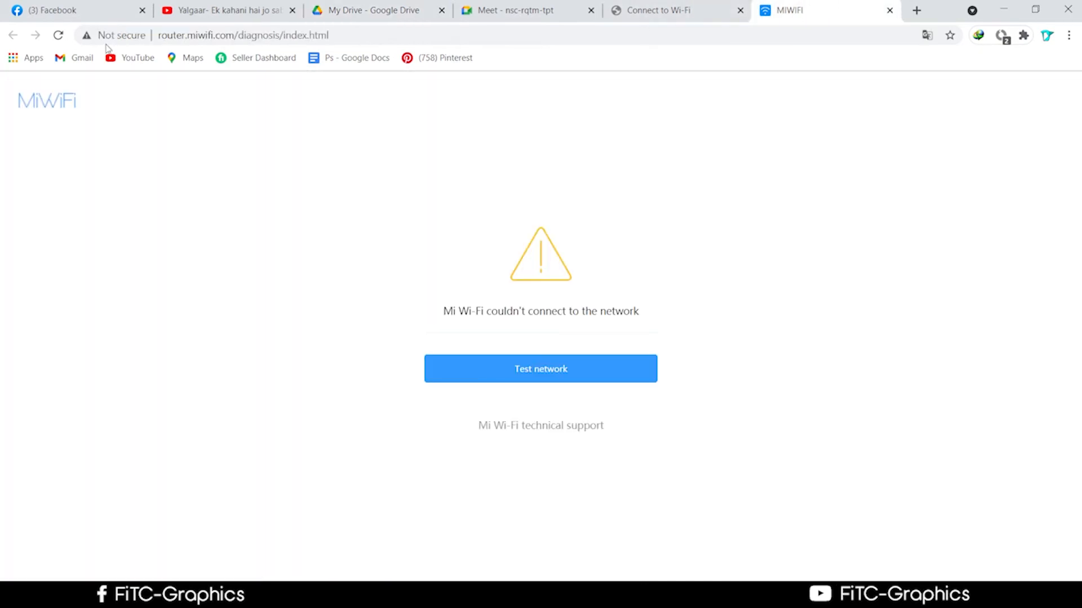
click(85, 9)
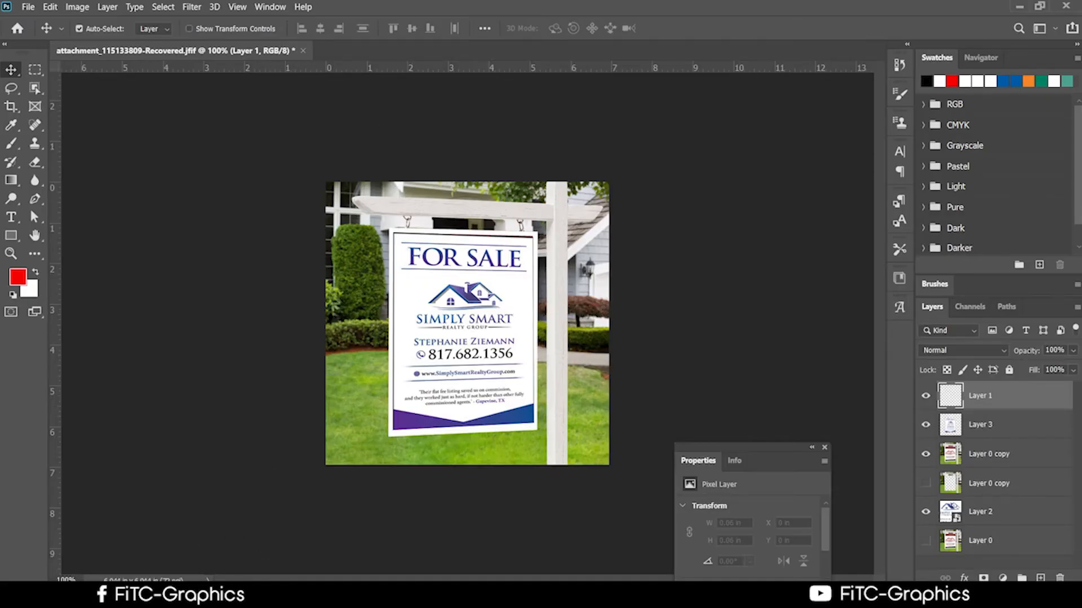
mouse_move(191, 597)
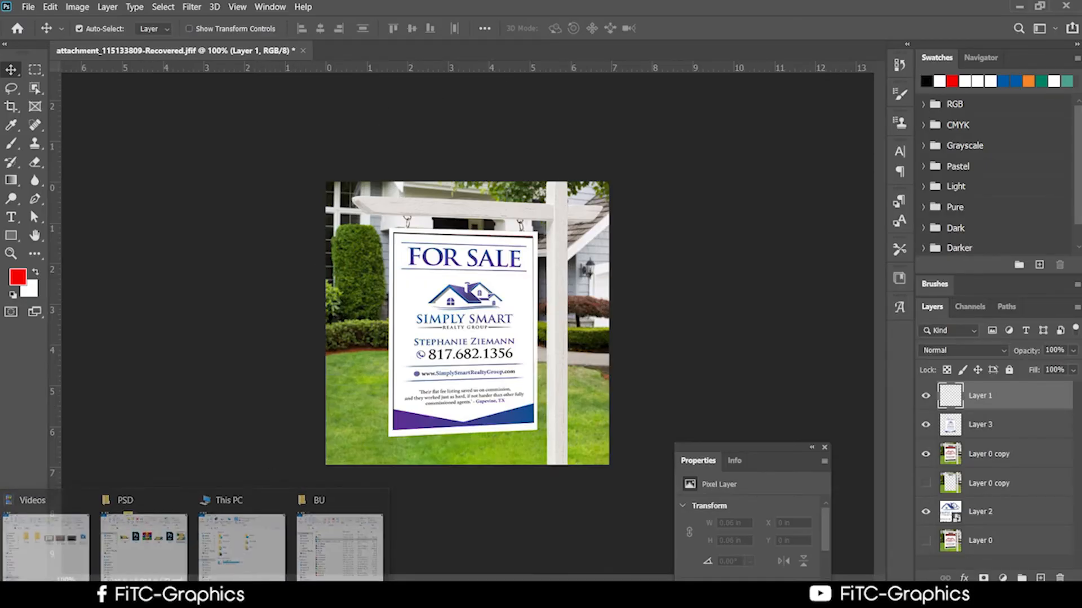
click(309, 555)
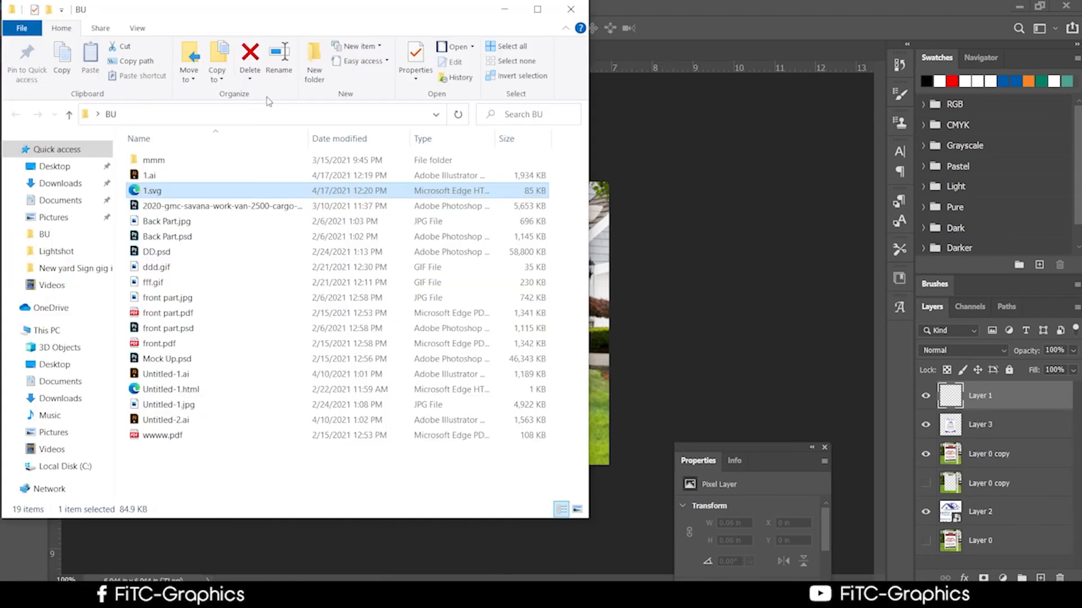
Preview 1.svg from the BU folder in Microsoft Edge and close the preview
double_click(167, 195)
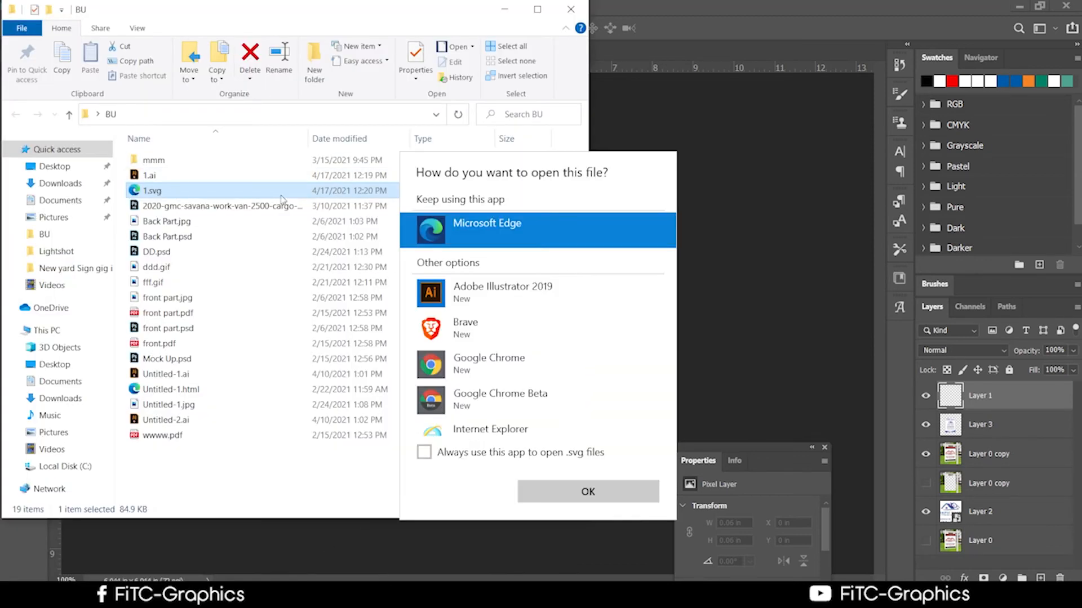
double_click(471, 247)
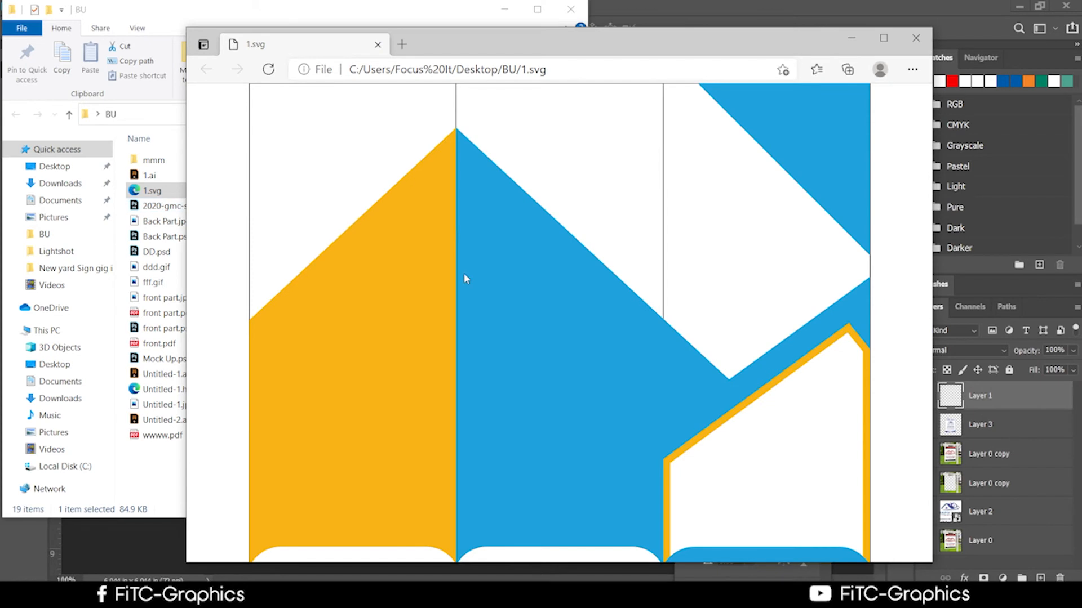
click(915, 38)
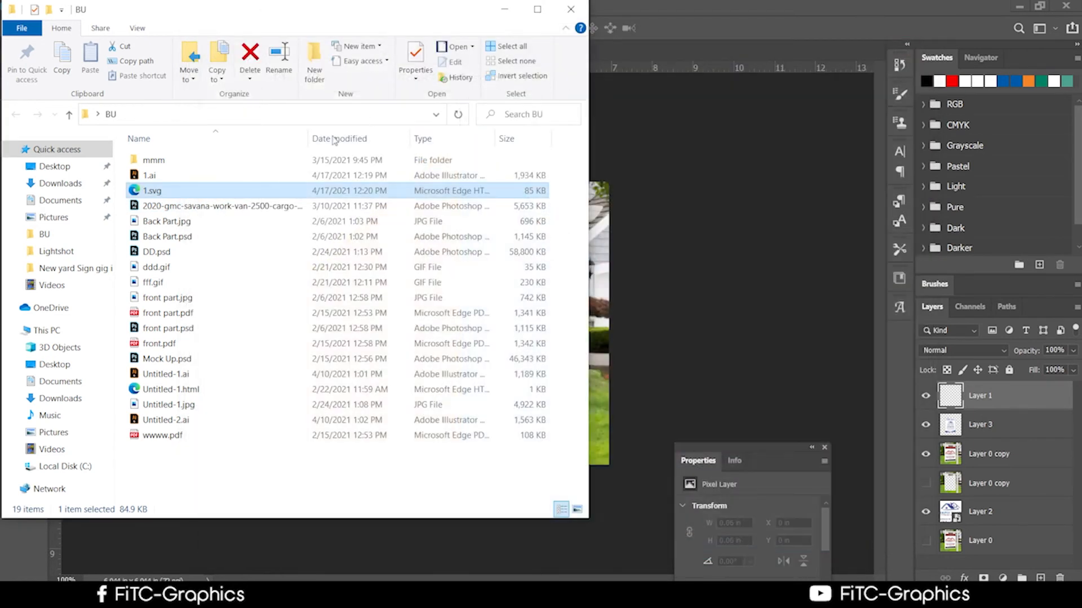
Reselect 1.svg and arrange the Chrome and BU folder windows so that both overlap Photoshop
click(164, 203)
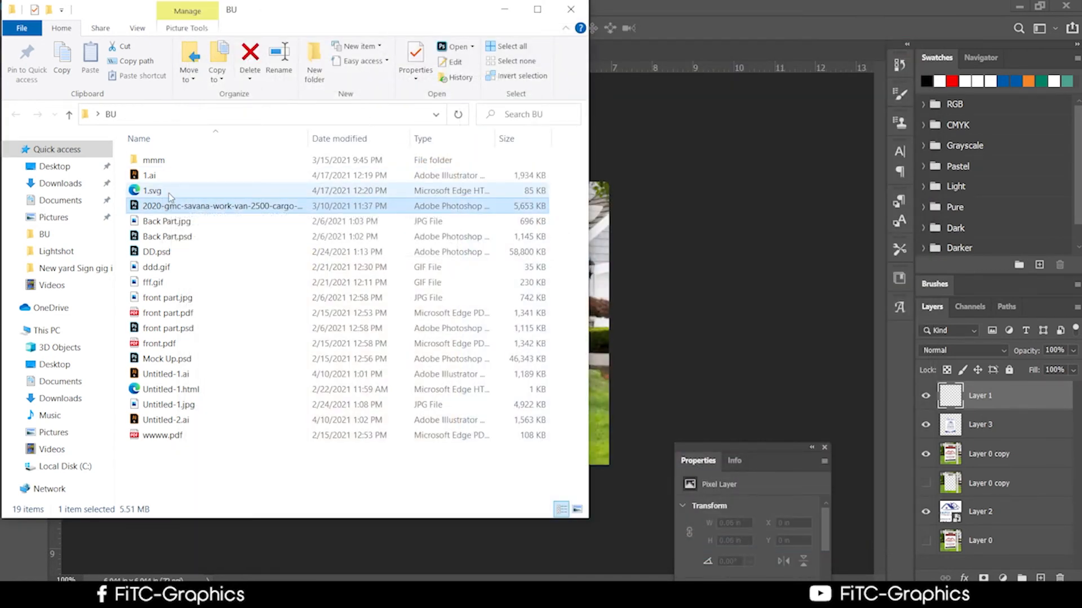
click(151, 192)
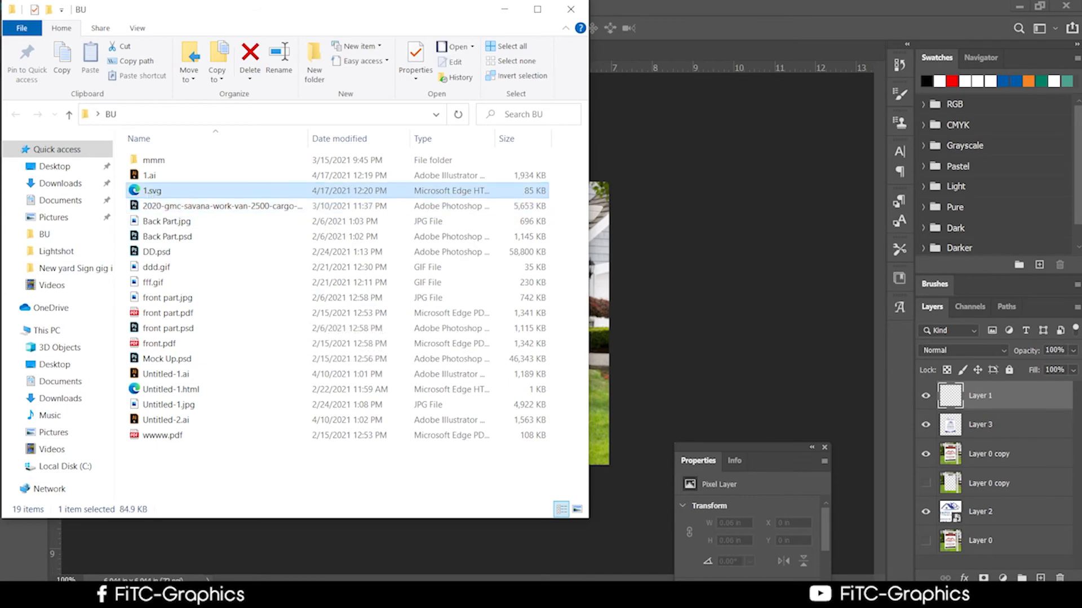
key(alt+Tab)
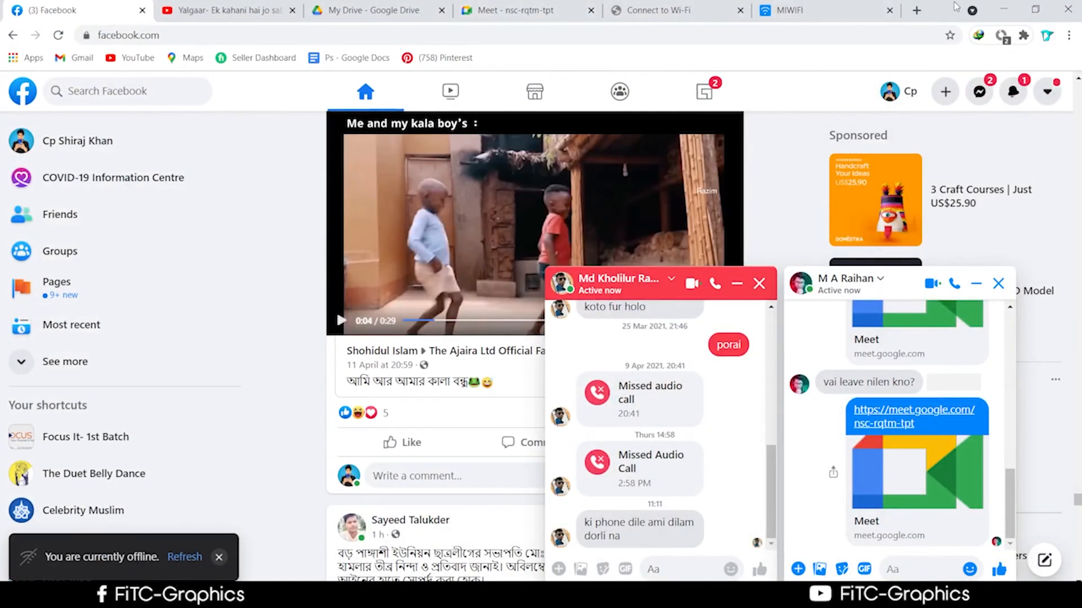
drag(937, 8, 858, 265)
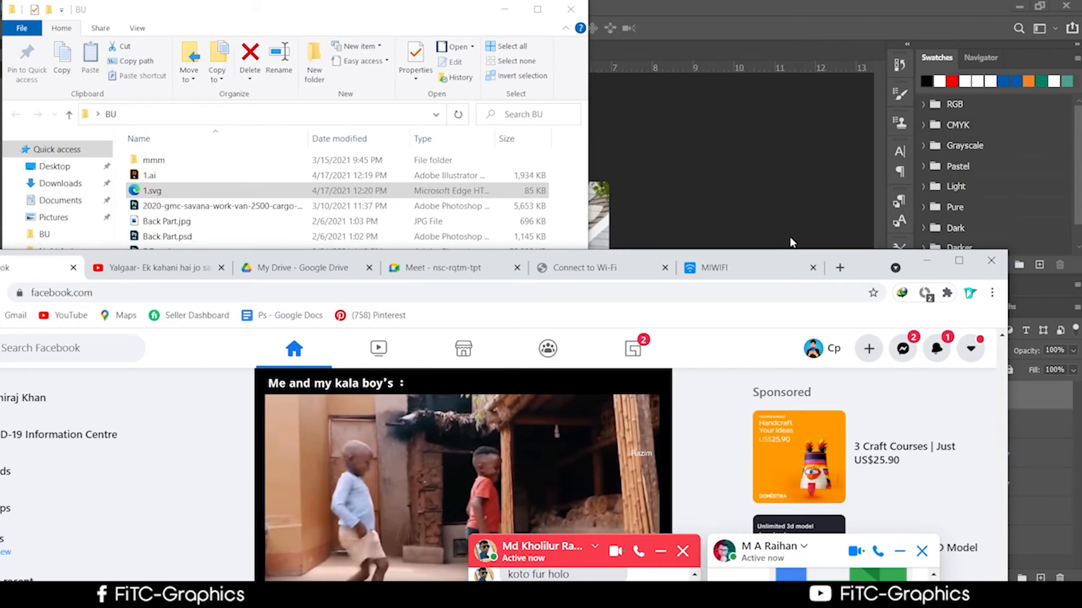
drag(862, 250, 865, 210)
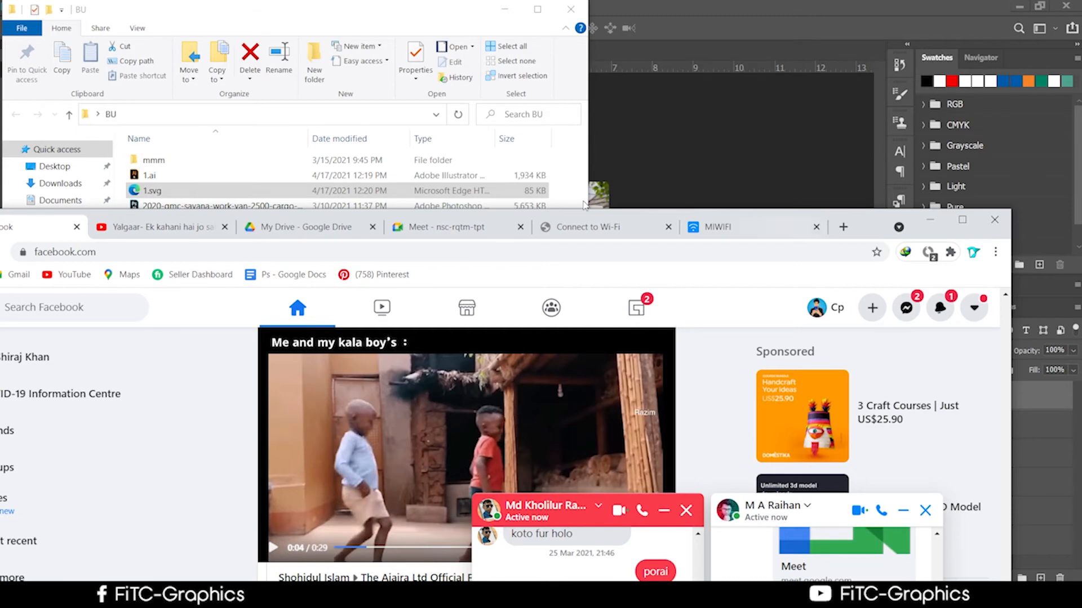
drag(278, 9, 386, 31)
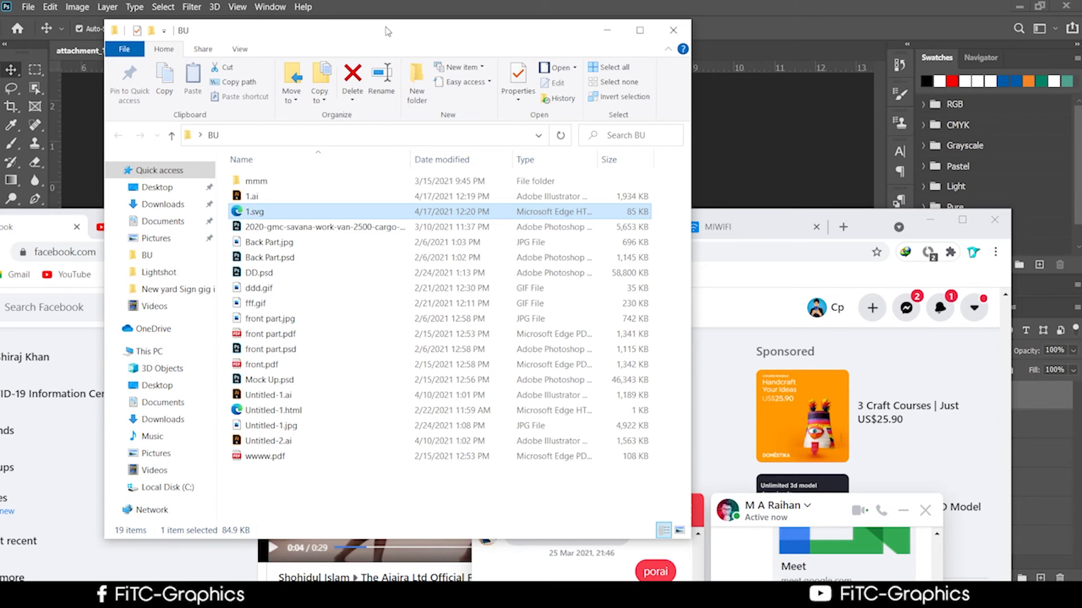
click(802, 273)
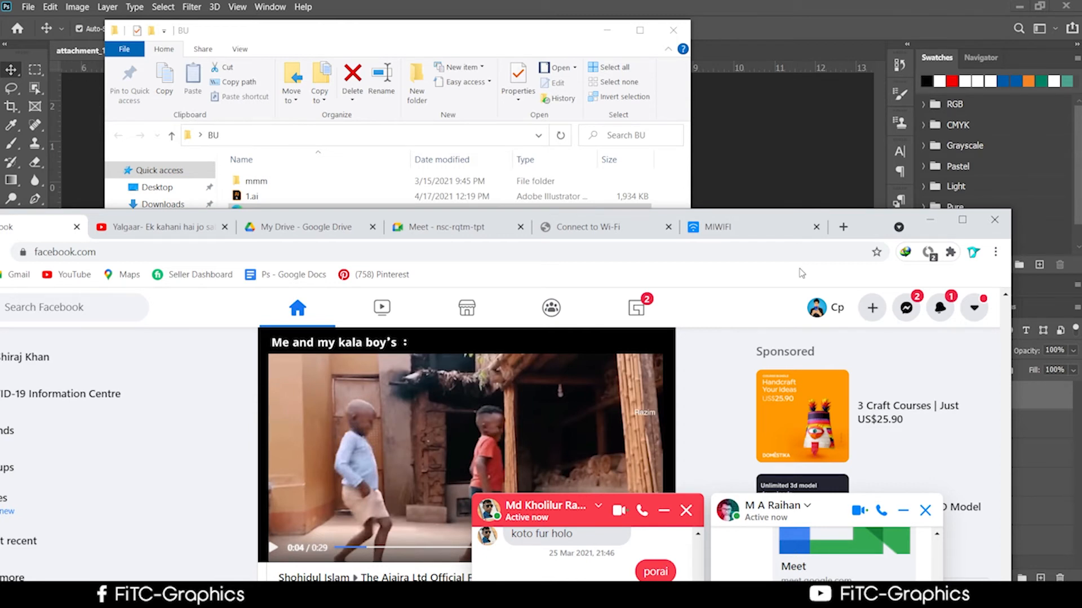
click(514, 44)
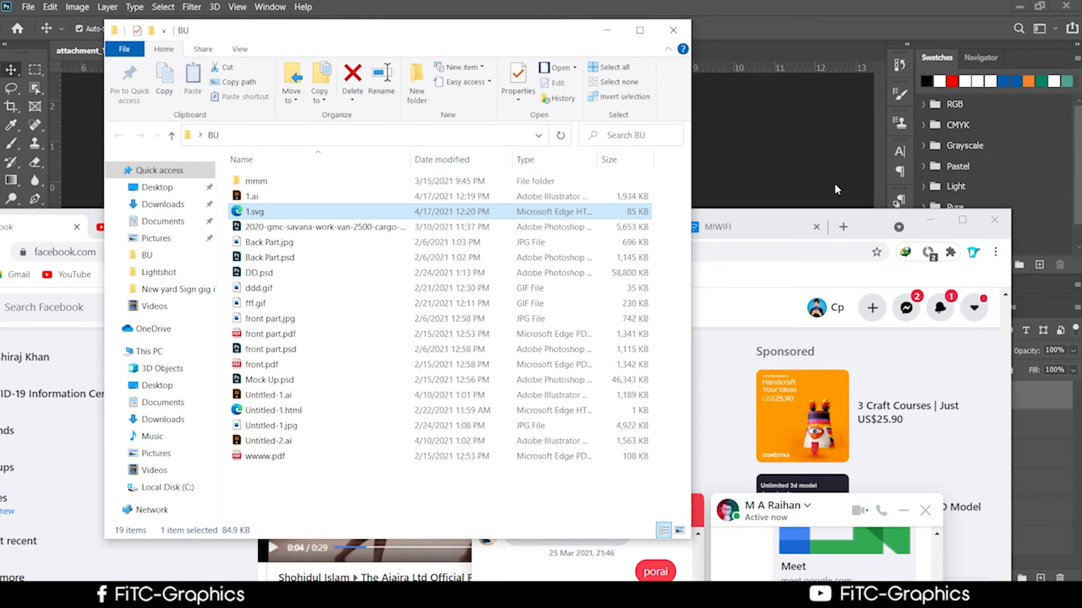
Move the Chrome window up, show its YouTube page, and minimize the browser
drag(854, 226, 951, 49)
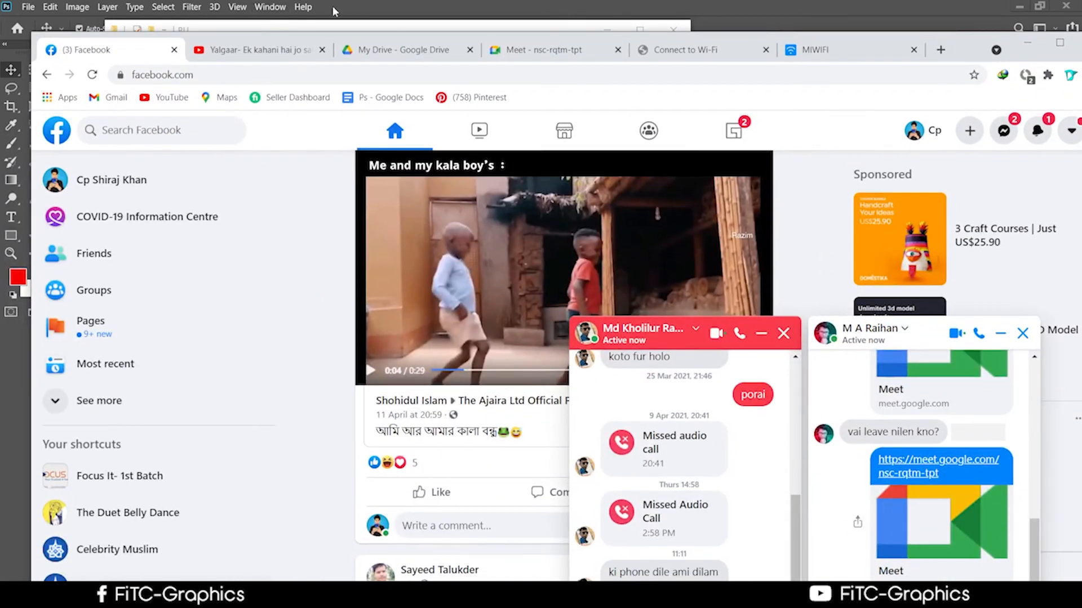
click(290, 53)
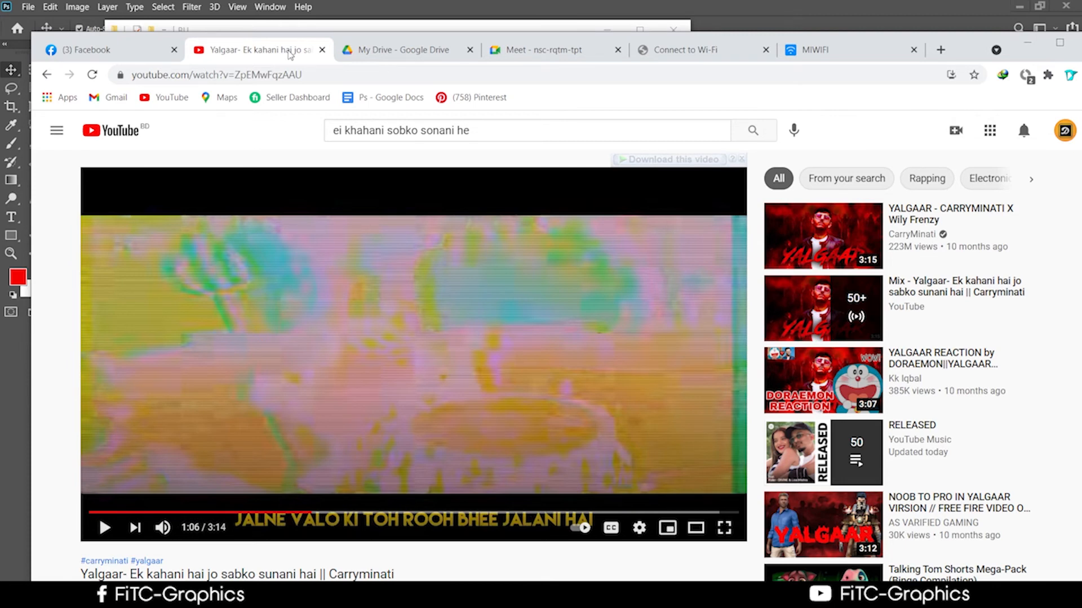
click(1027, 42)
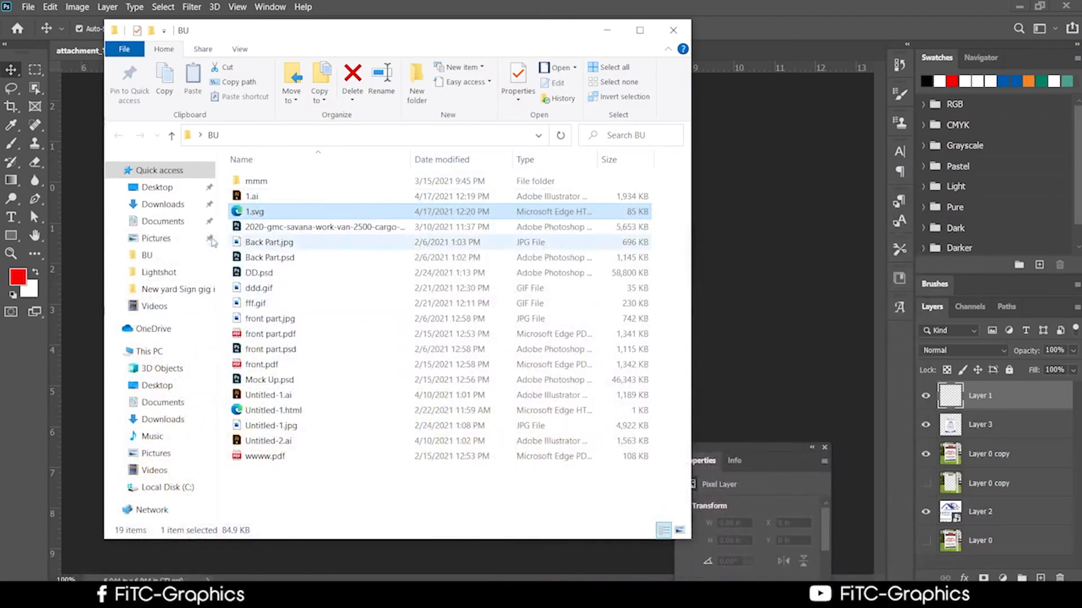
Try loading 1.svg from the BU folder into Photoshop and cancel the SVG rasterization
drag(377, 32, 488, 158)
drag(376, 336, 574, 50)
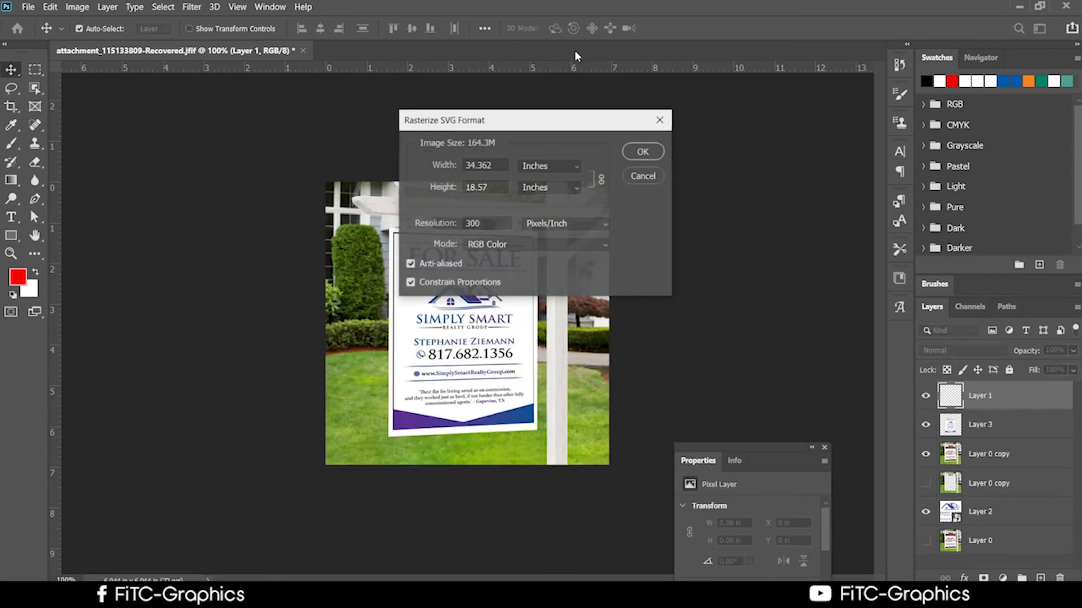
click(642, 176)
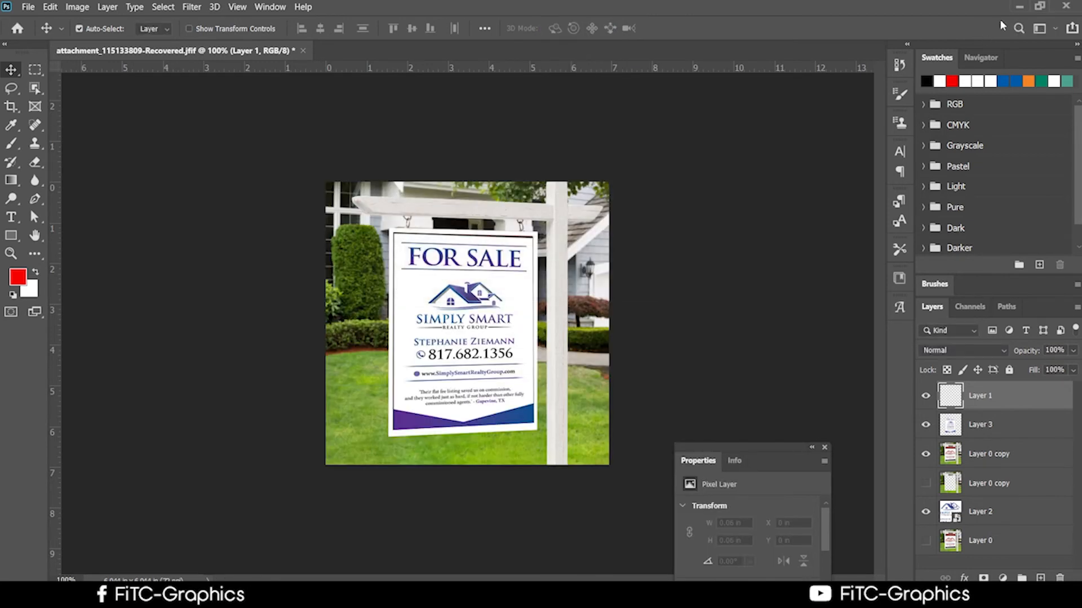
Minimize Photoshop, return to Illustrator, and close 1.svg without saving its changes
click(1019, 6)
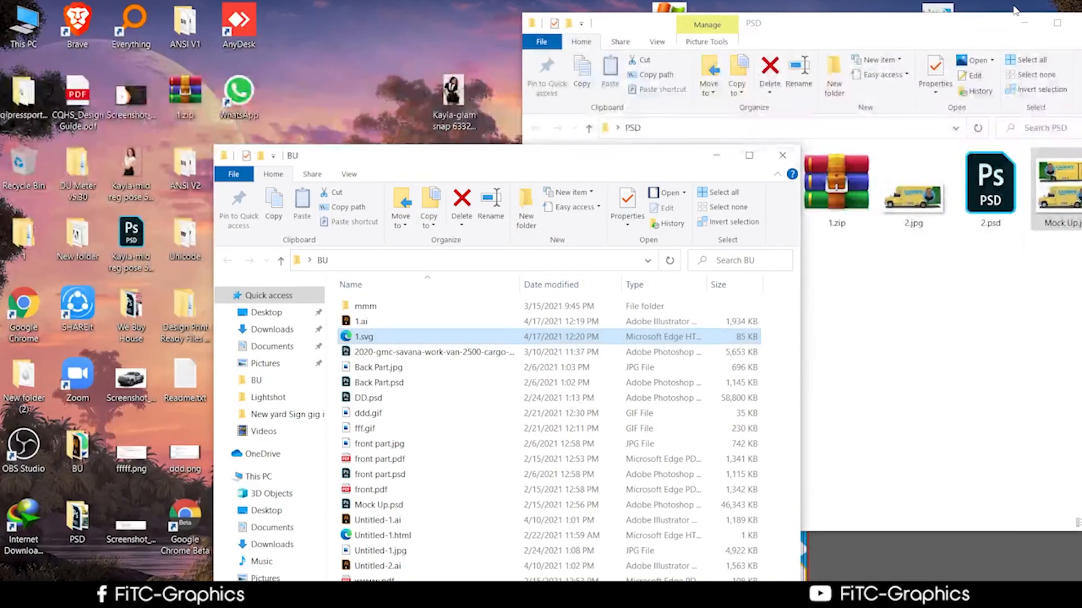
key(alt+Tab)
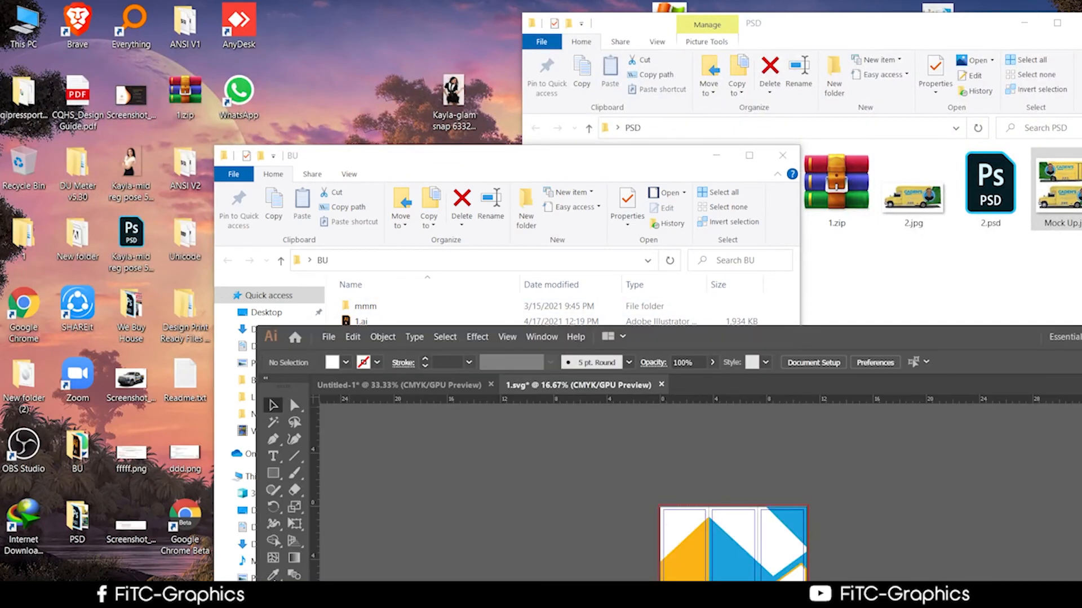
drag(739, 332, 588, 4)
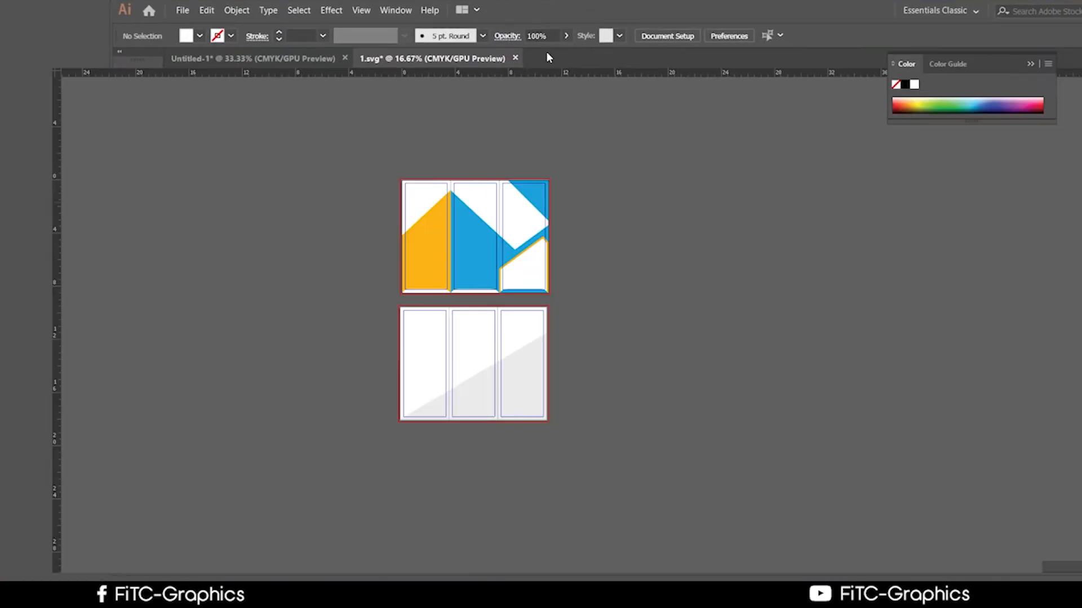
click(402, 55)
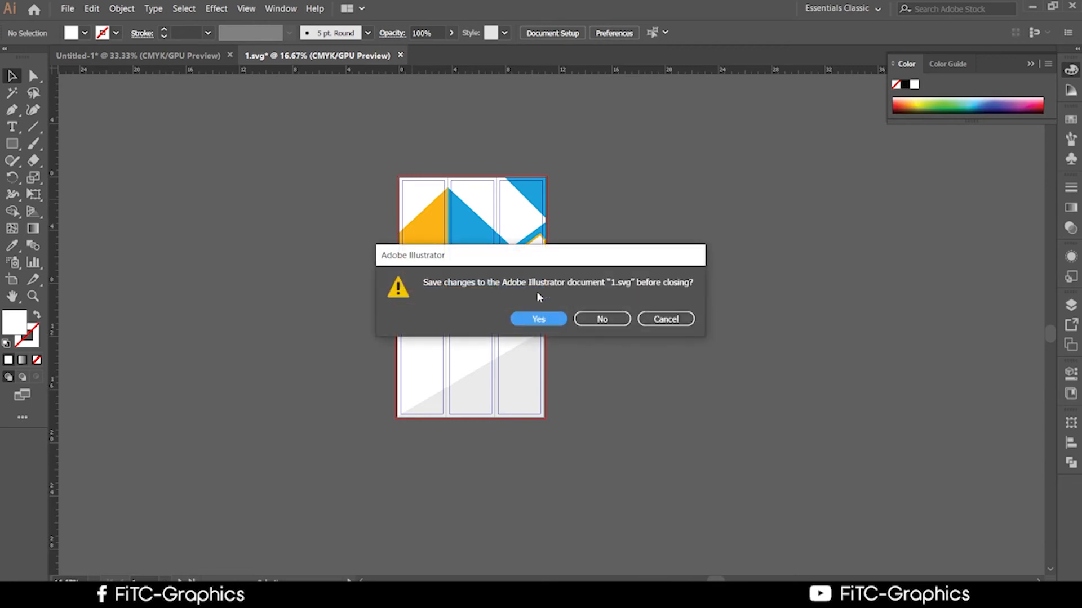
click(602, 319)
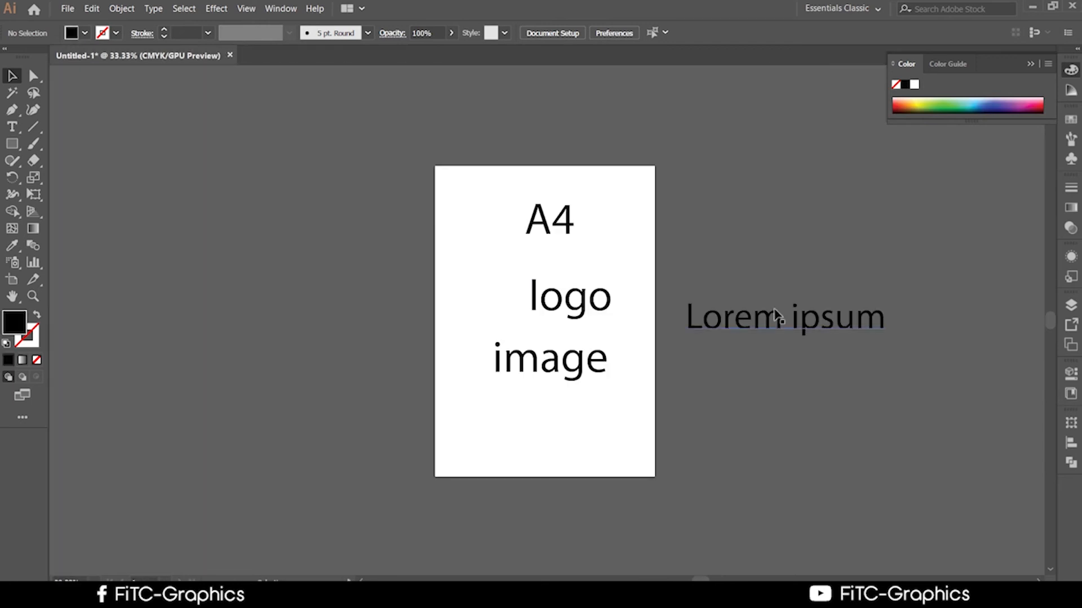
Reopen 1.svg from the BU folder in Illustrator and select all of its artwork
drag(542, 10, 594, 268)
drag(524, 154, 287, 71)
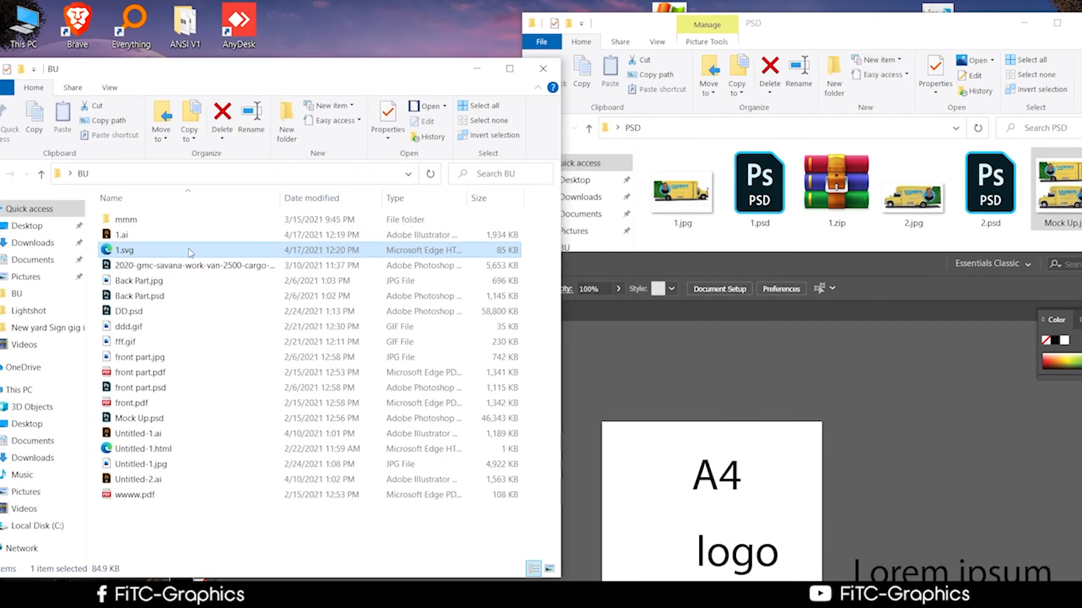
drag(134, 254, 686, 313)
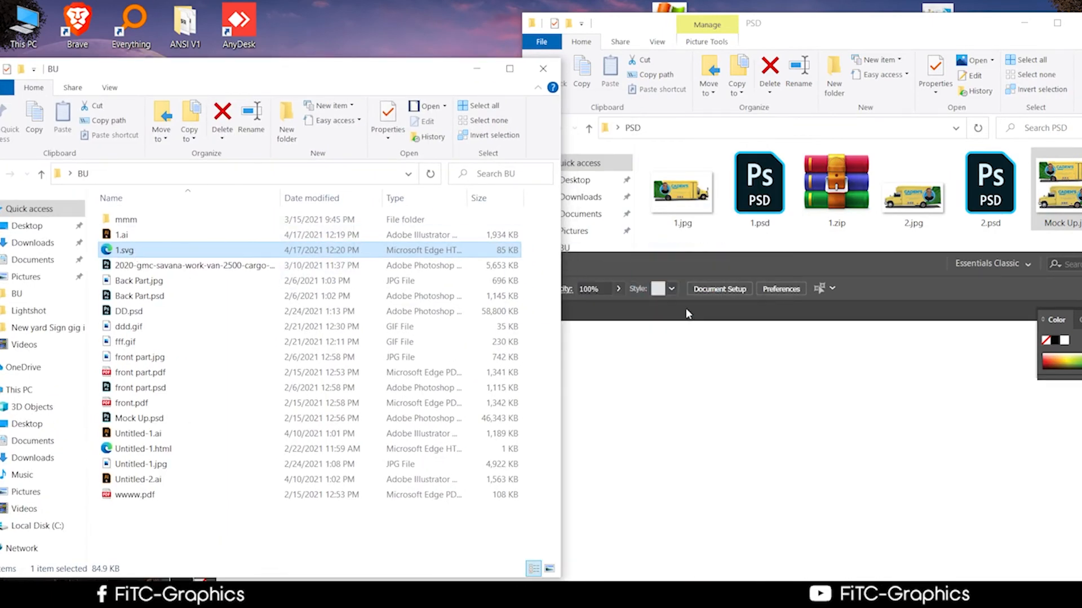
drag(729, 270, 606, 32)
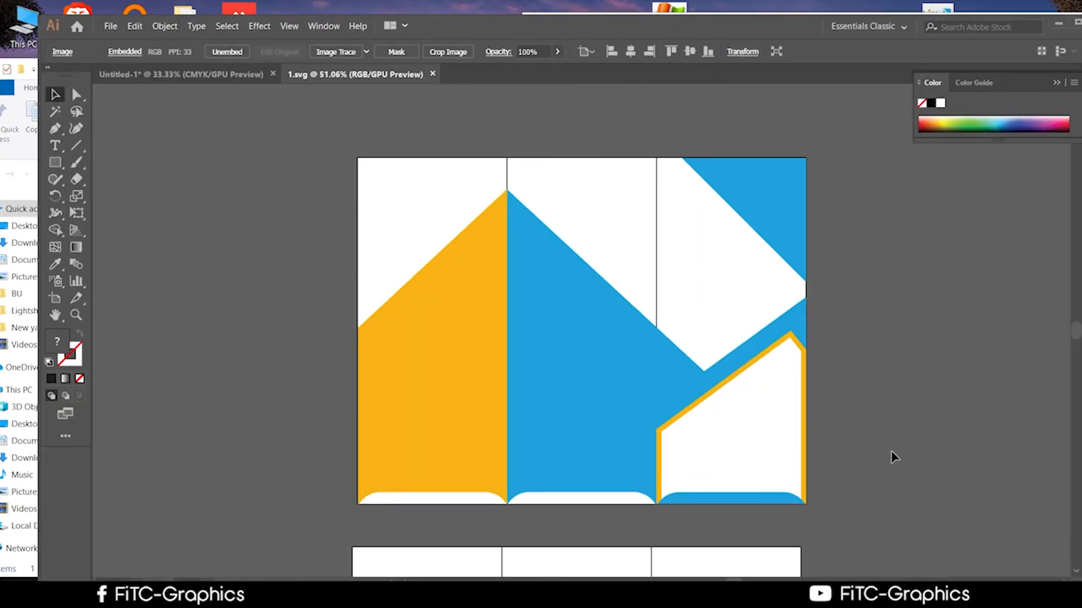
click(225, 285)
key(ctrl+a)
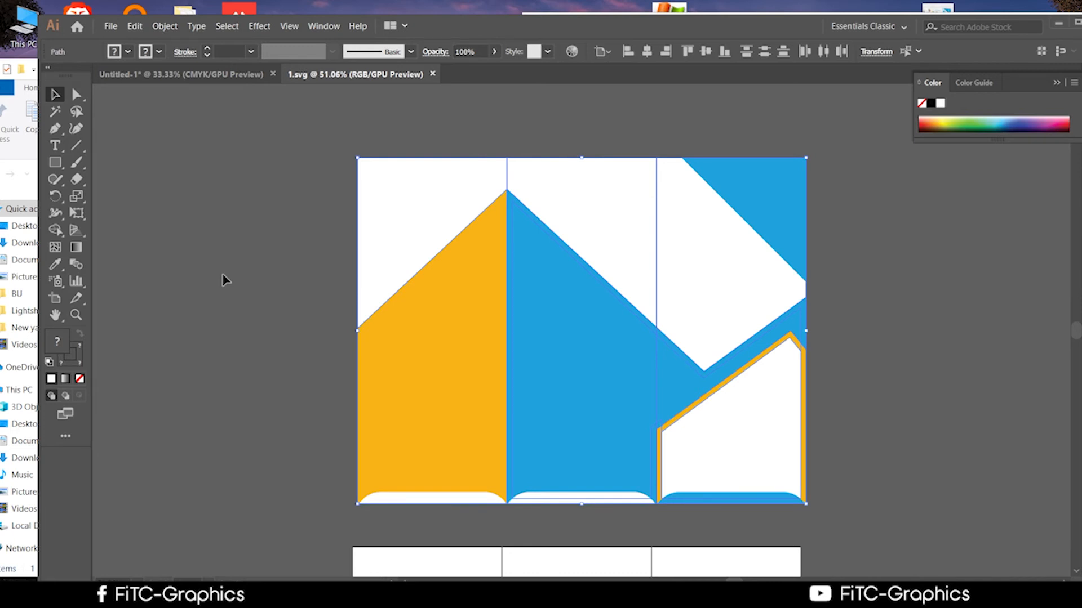
Open 1.psd from the PSD folder in Photoshop and cancel the missing-fonts resolution
drag(541, 26, 540, 284)
click(697, 213)
double_click(752, 179)
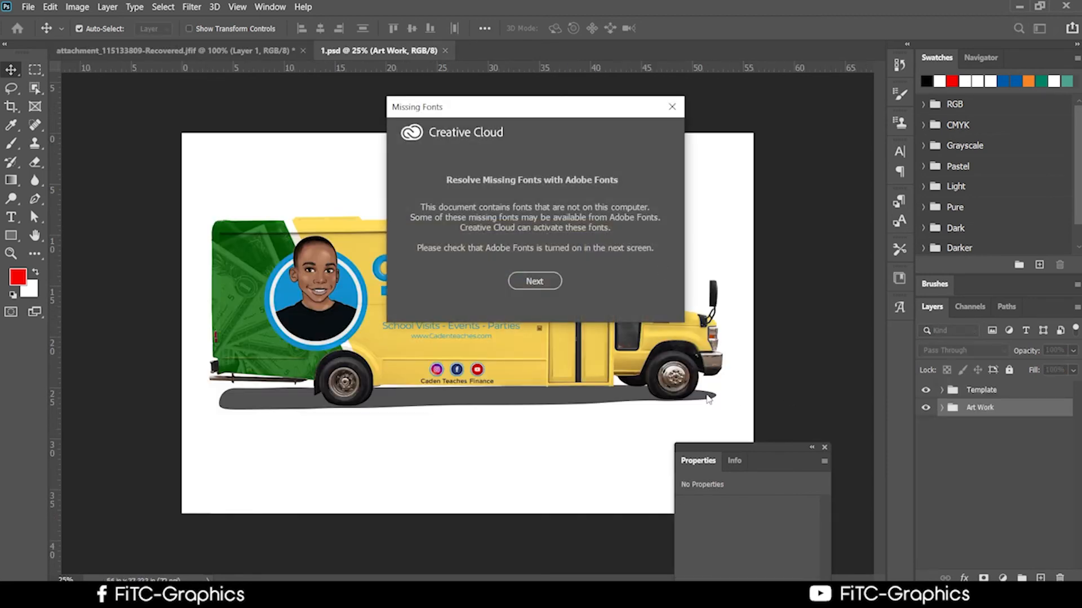
click(528, 286)
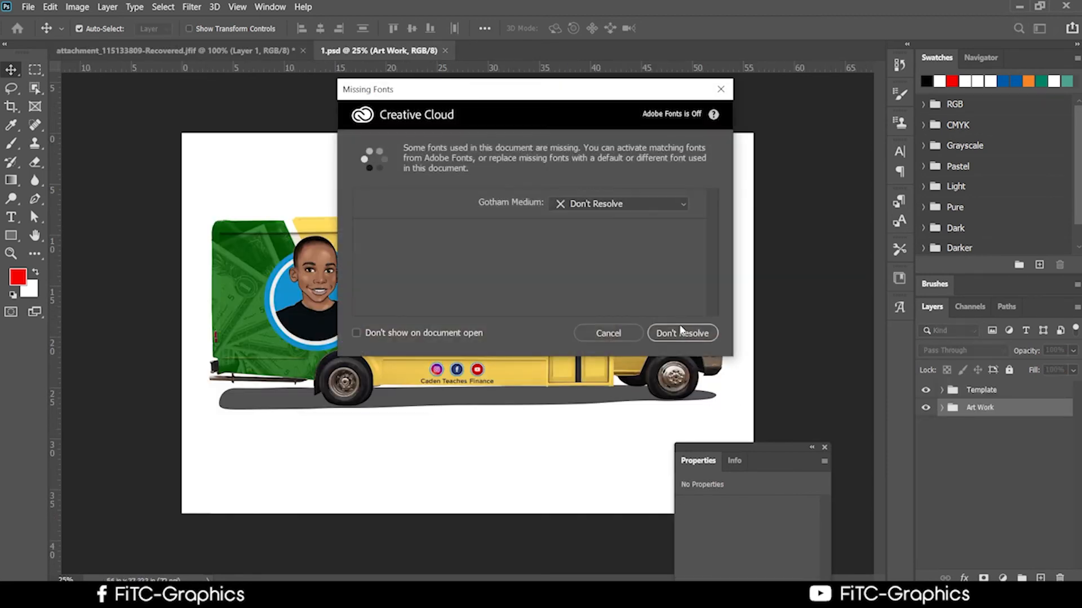
click(600, 336)
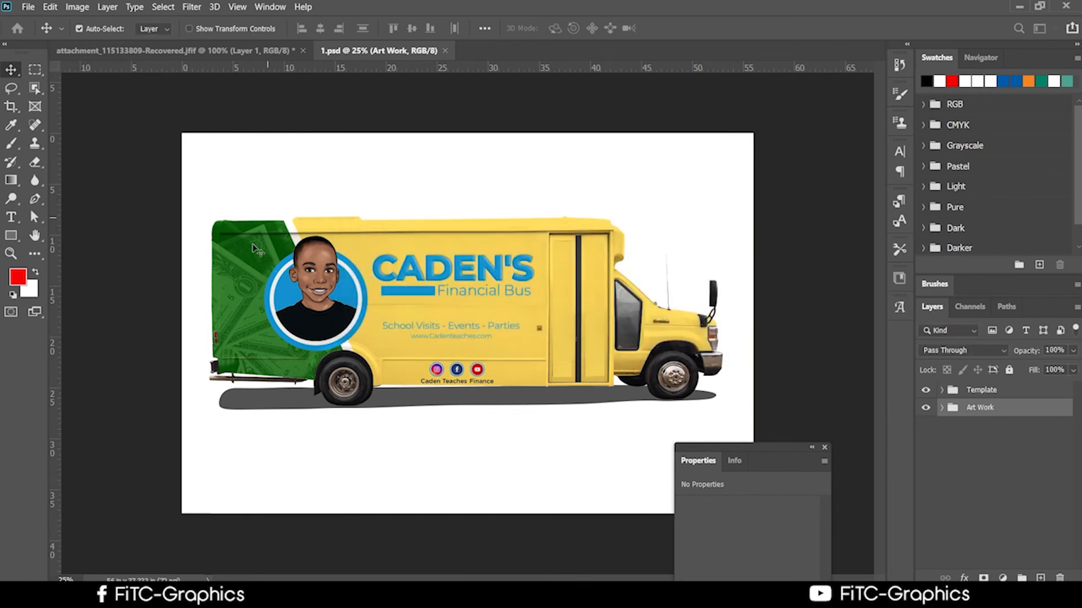
Expand the Art Work group and examine its nested groups, text layers and vector smart objects
click(942, 408)
scroll(1012, 512, down, 3)
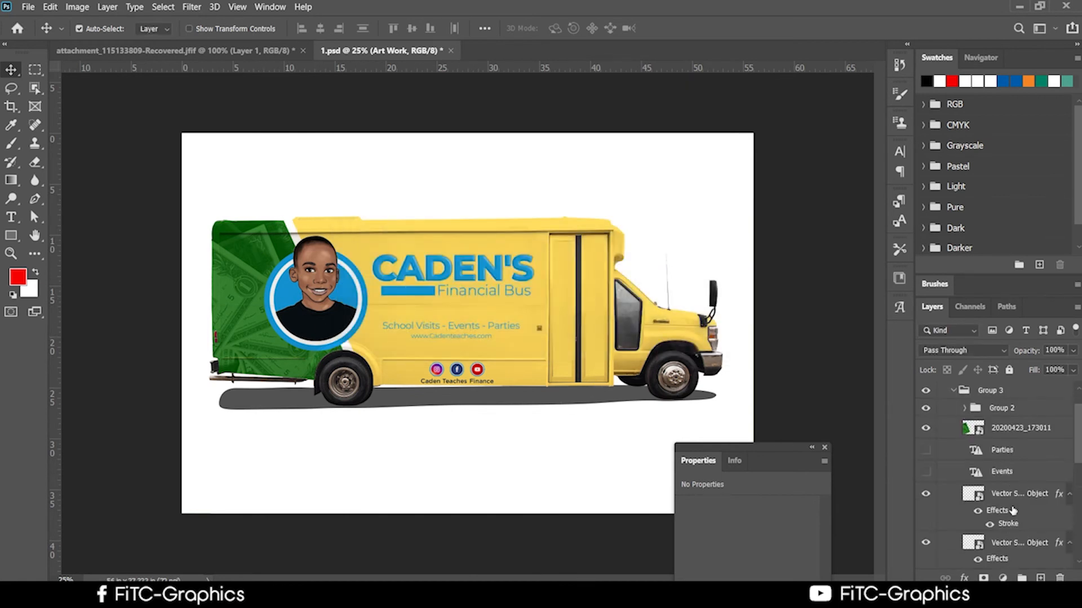
scroll(1013, 513, up, 2)
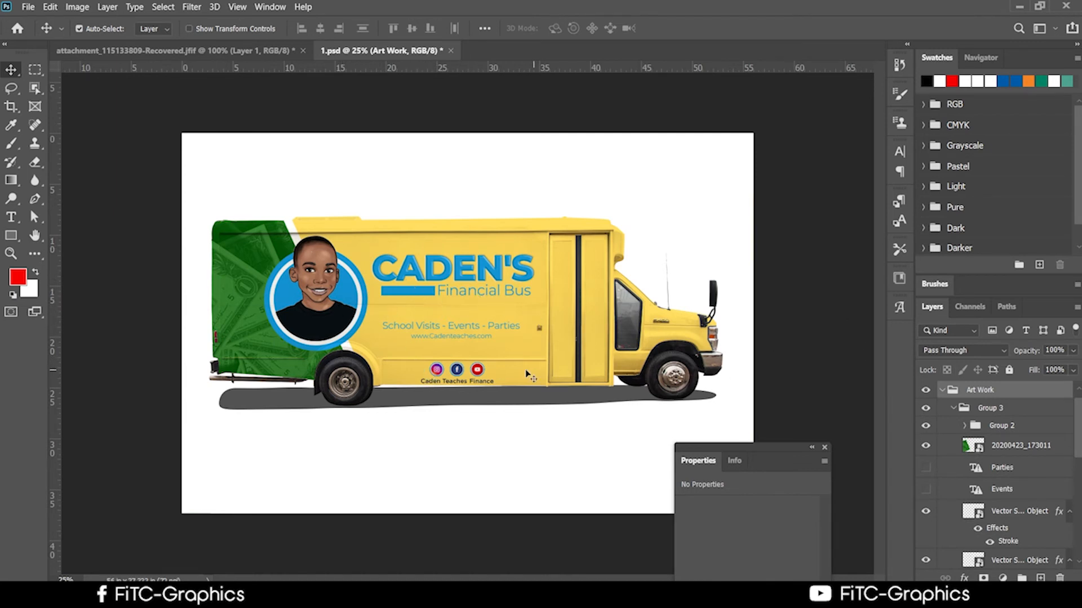
scroll(1026, 458, down, 3)
scroll(1025, 458, down, 2)
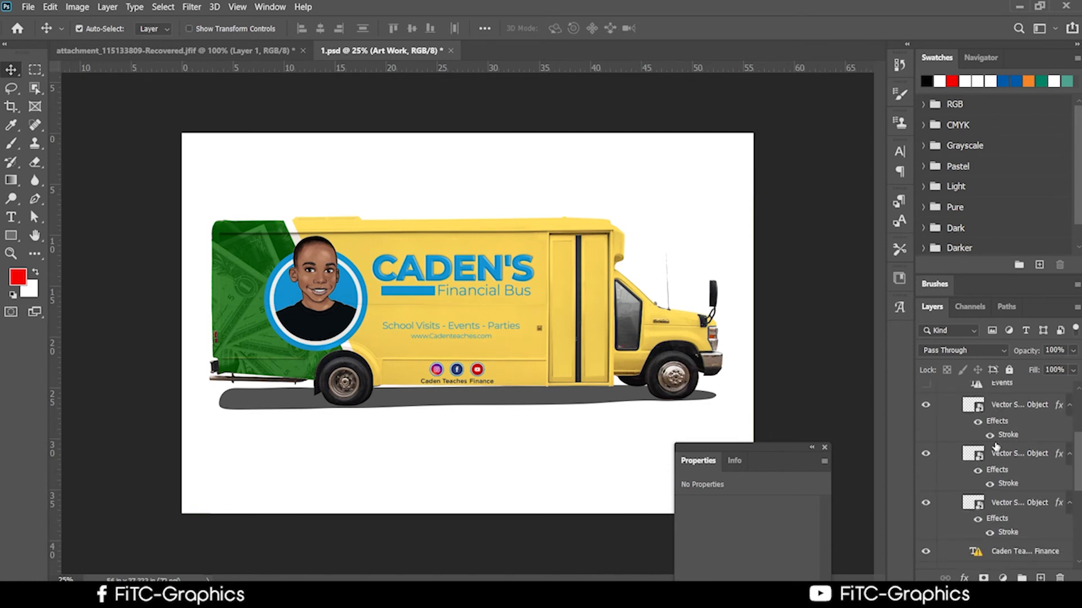
scroll(1012, 465, up, 5)
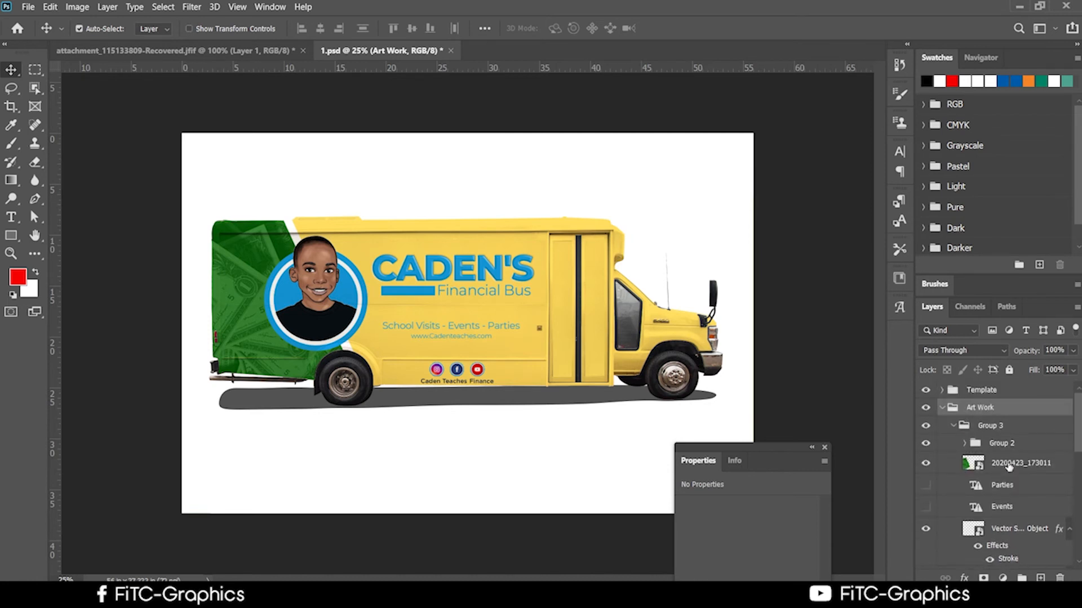
scroll(1008, 467, down, 2)
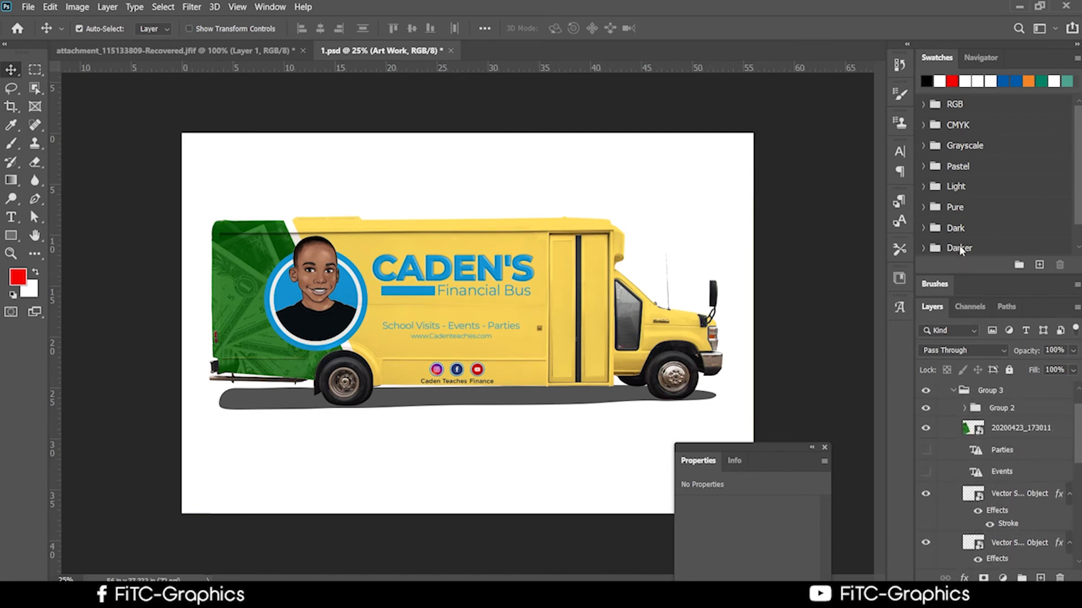
Collapse the docked panels to icons, then display the Layers panel and enlarge it vertically to list more layers
click(1077, 44)
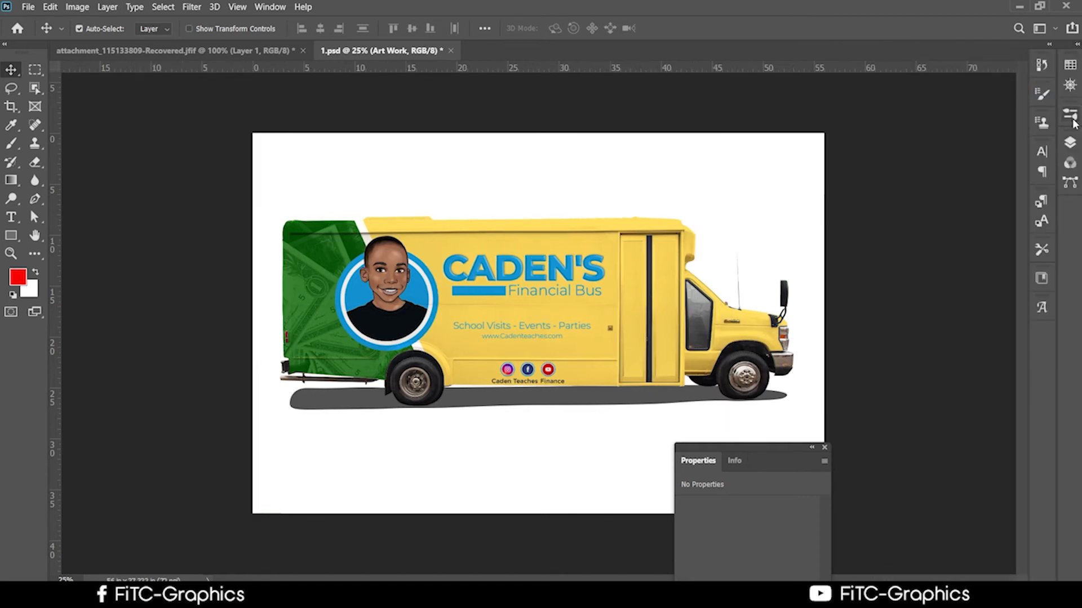
click(1072, 161)
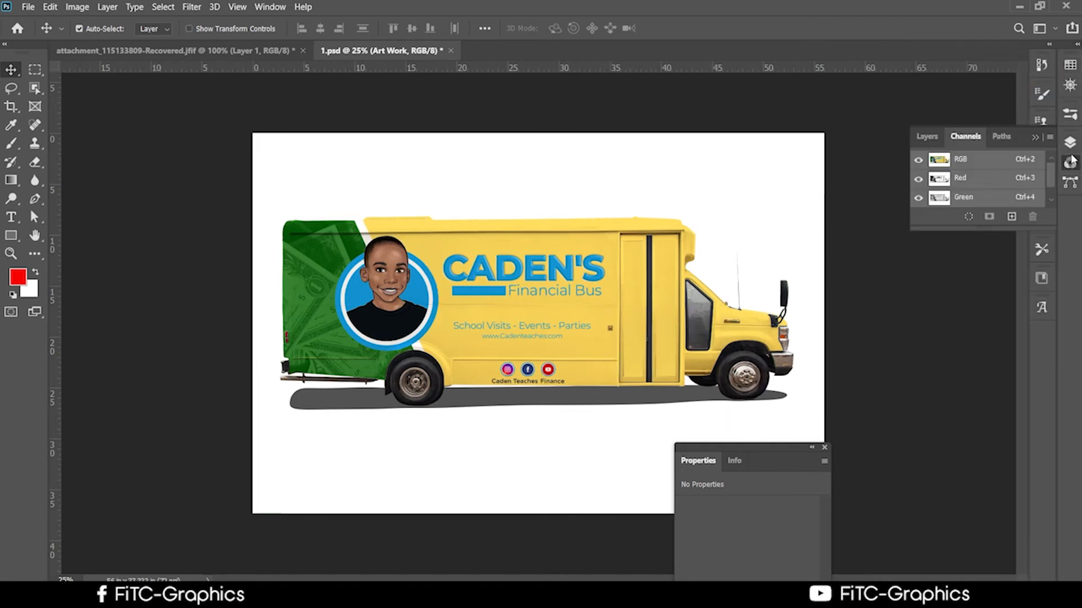
click(1070, 141)
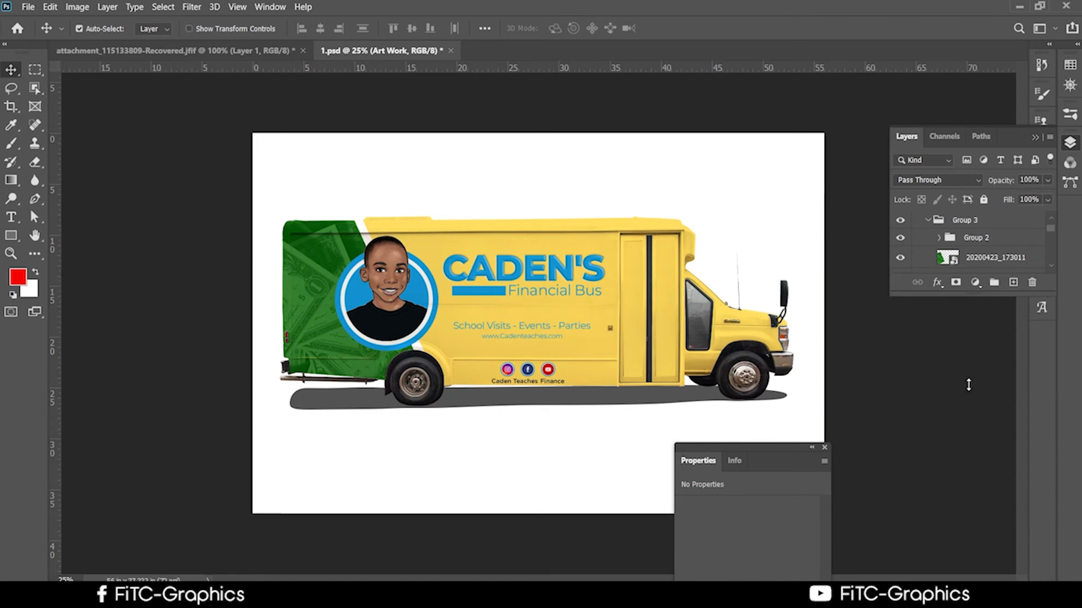
drag(968, 385, 952, 509)
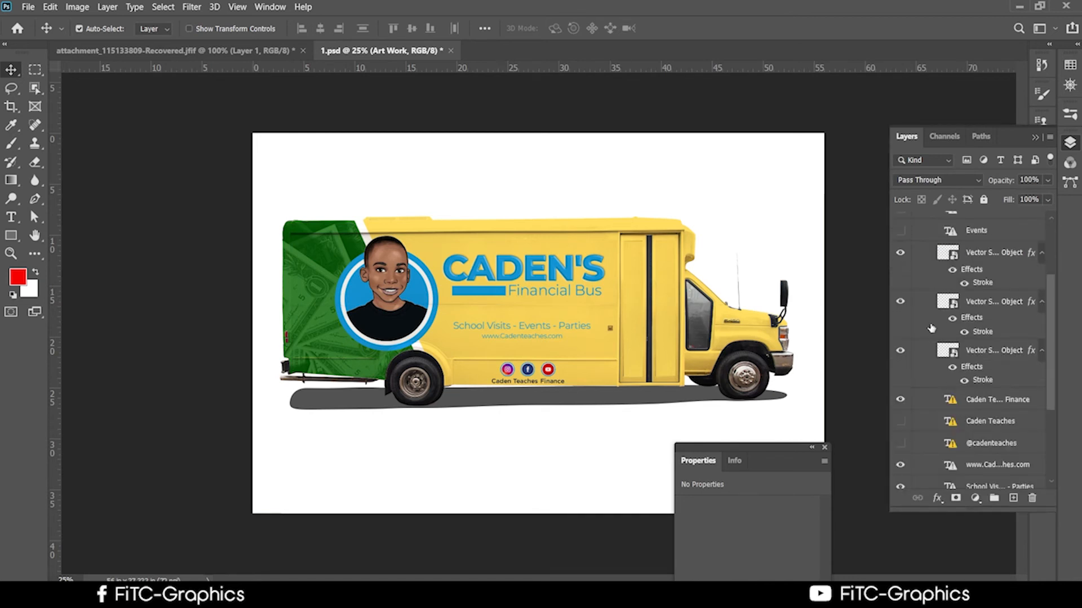
Try saving 1.psd as JPEG in the PSD folder and decline to replace the existing 1.jpg
click(28, 6)
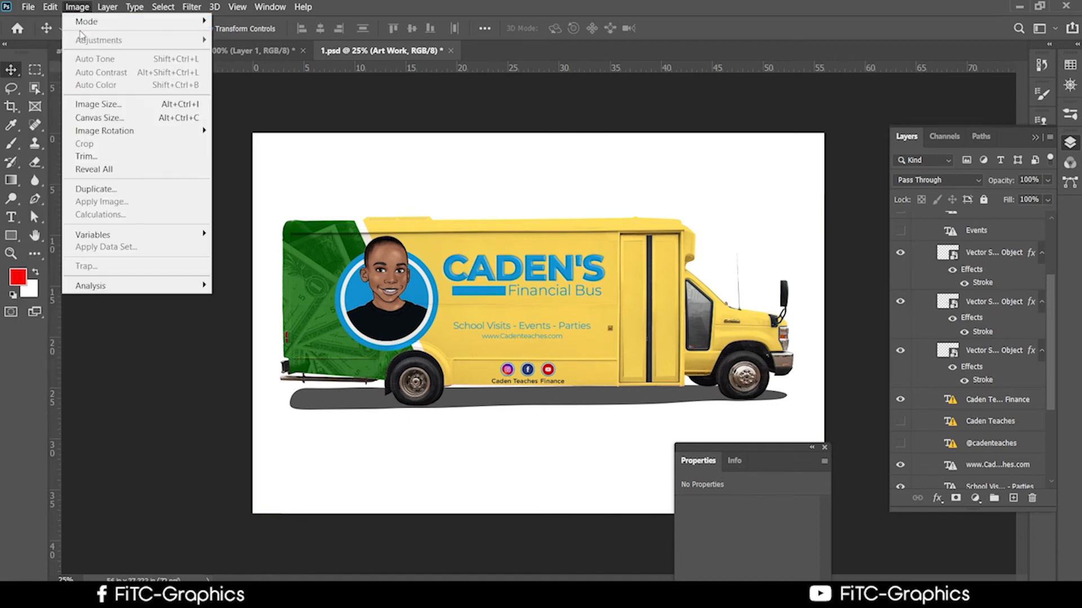
click(34, 17)
click(28, 7)
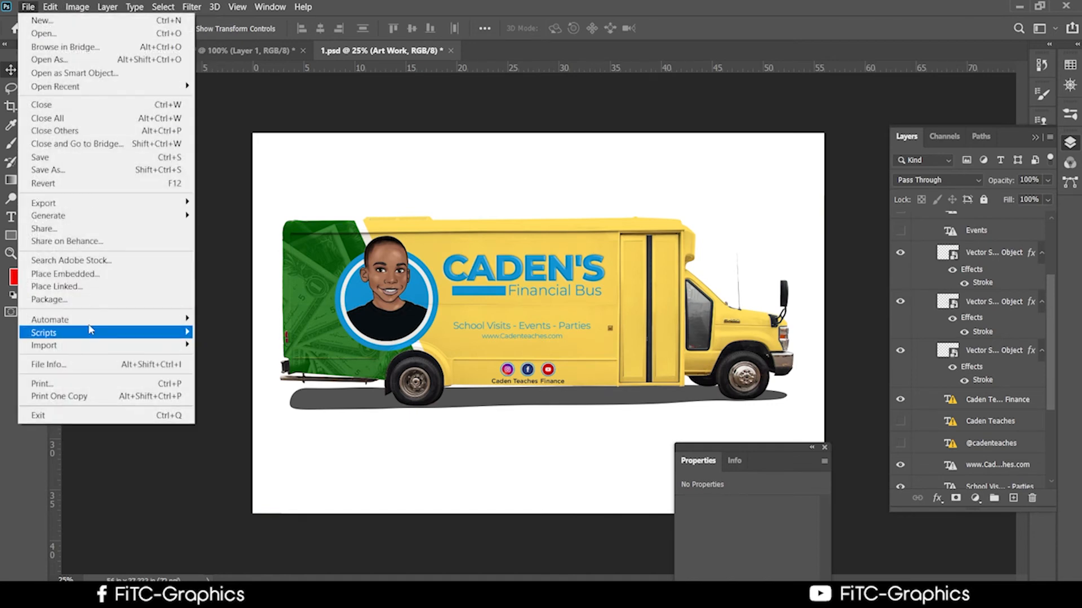
mouse_move(71, 201)
click(47, 169)
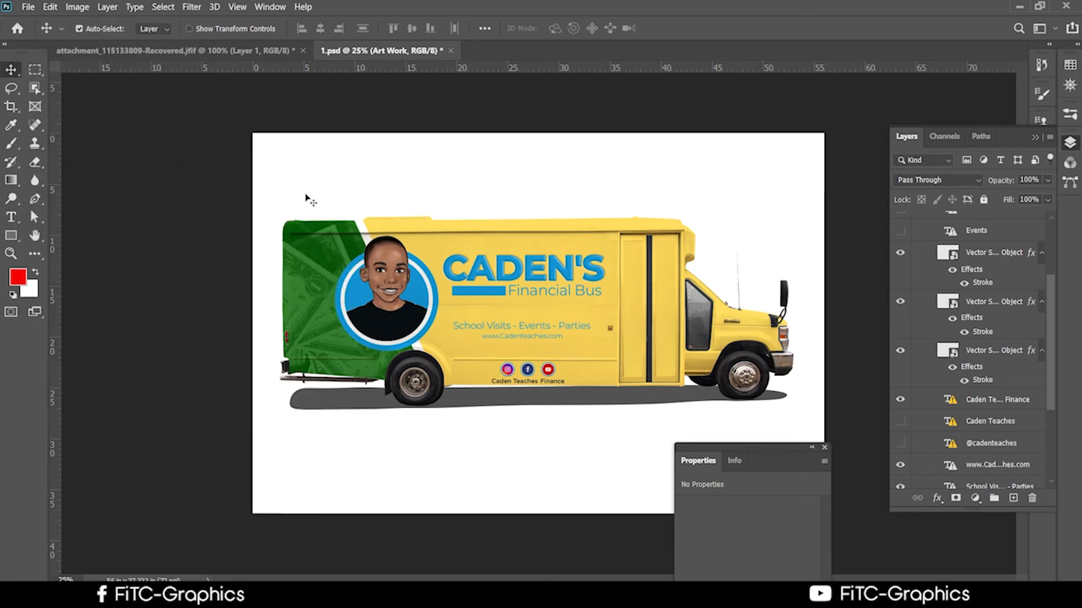
click(487, 396)
click(487, 375)
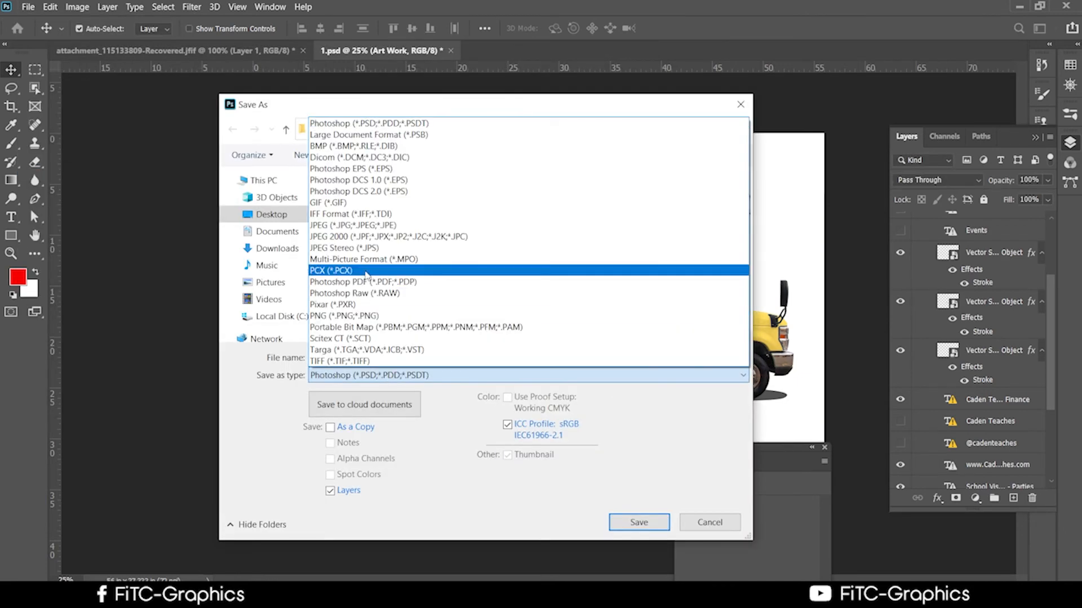
click(393, 225)
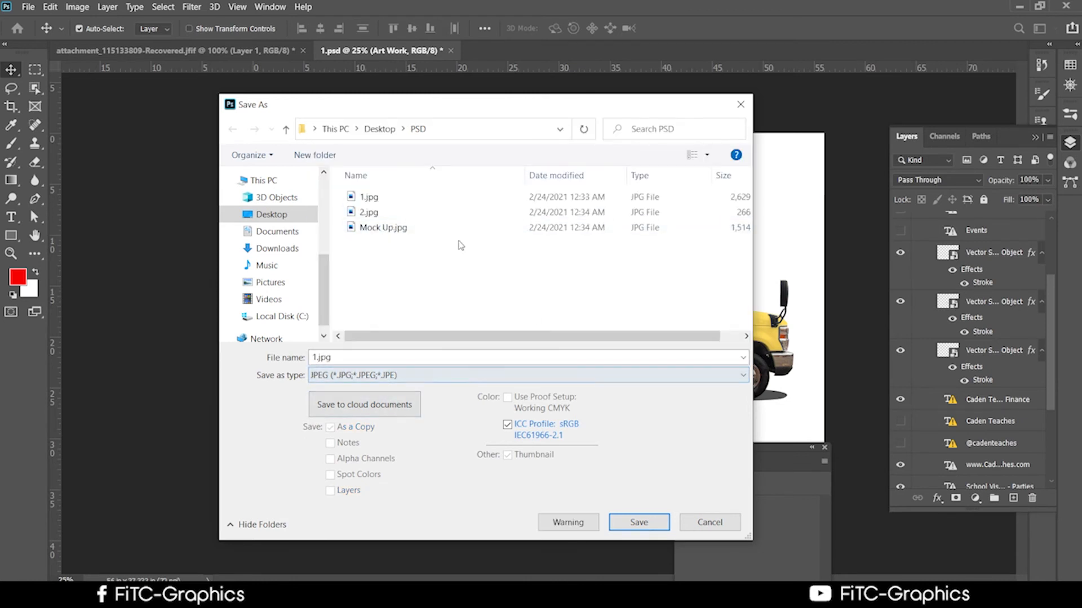
click(642, 521)
click(625, 302)
Try saving the bus artwork as a JPEG named Main and cancel the JPEG options
click(391, 375)
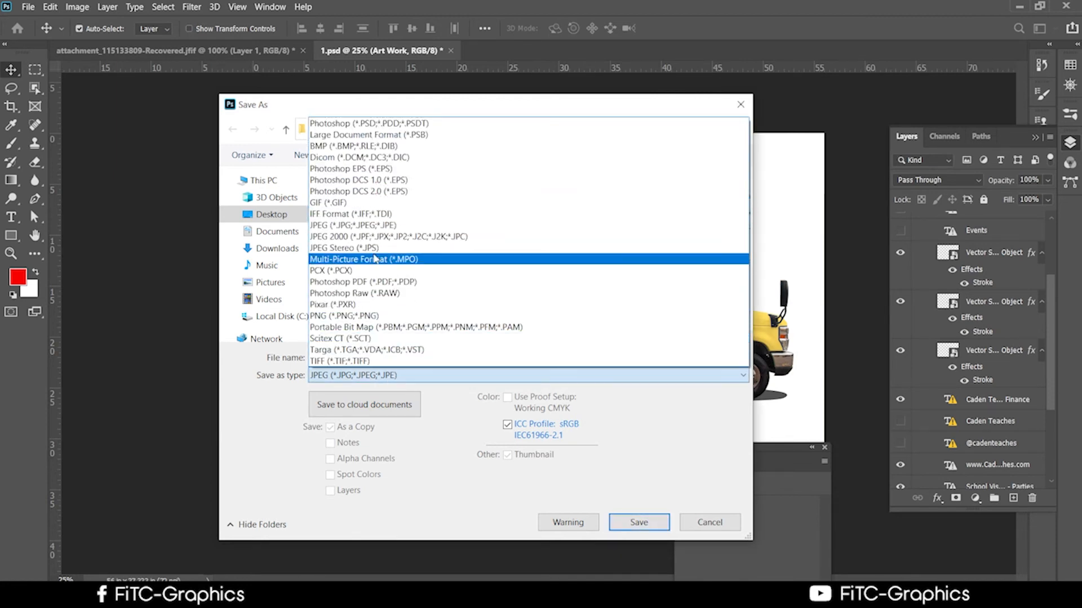
click(385, 226)
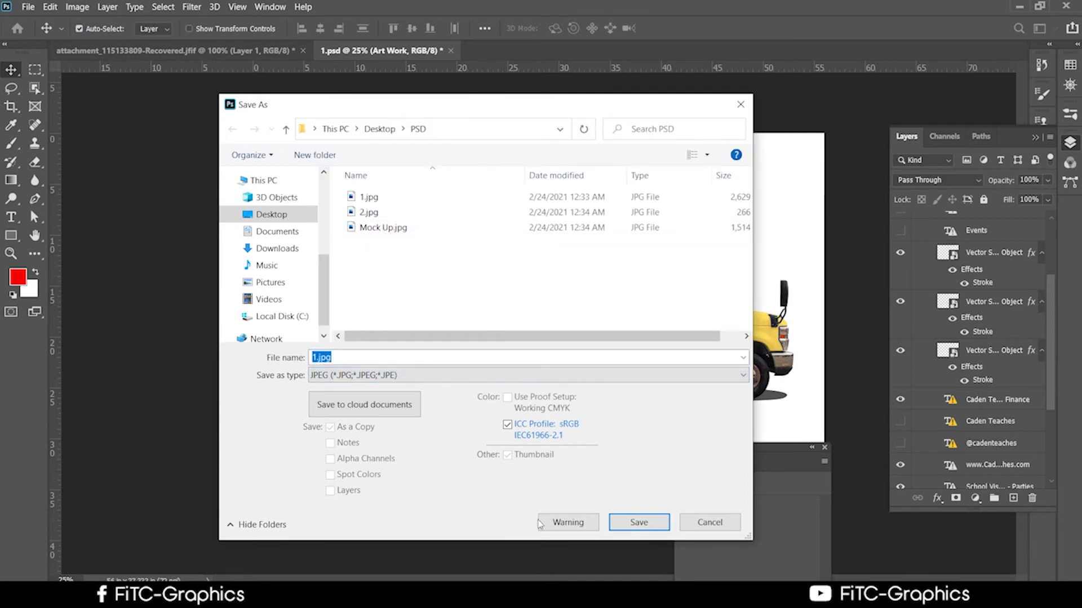
click(663, 525)
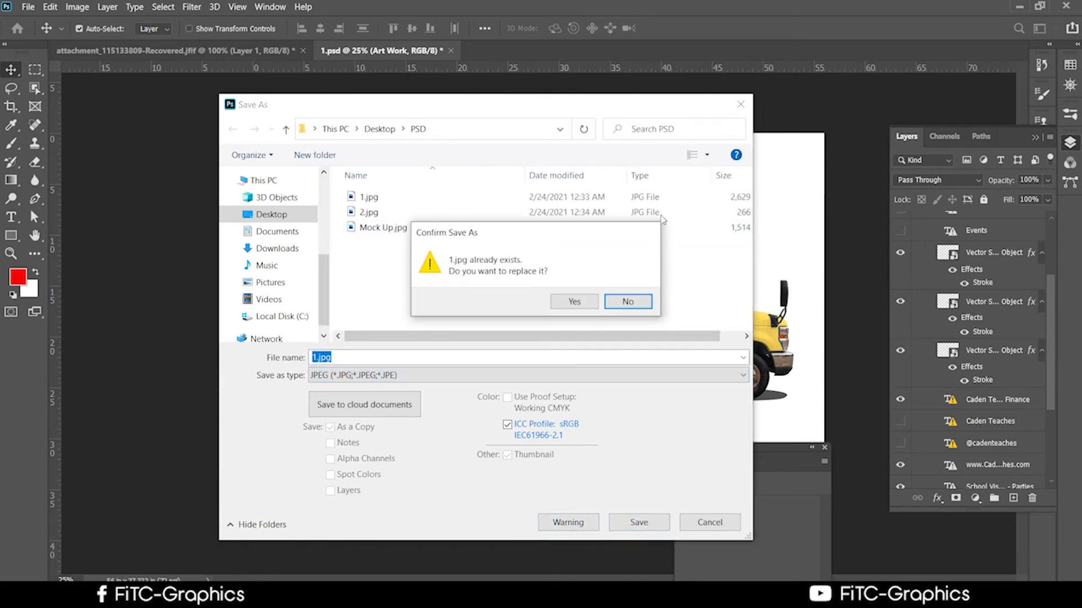
click(622, 303)
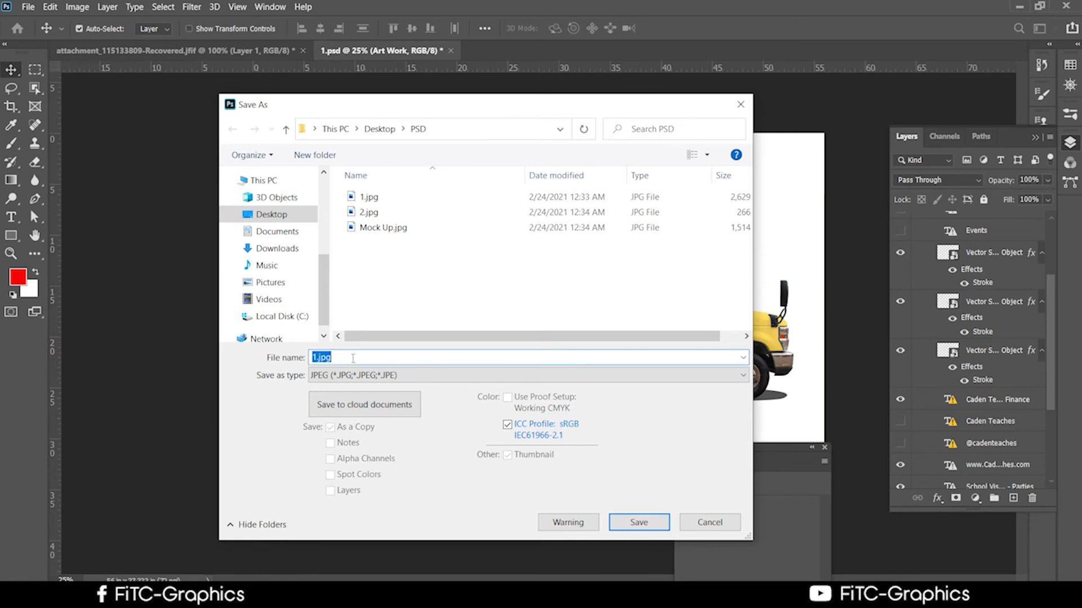
text(Main)
click(637, 517)
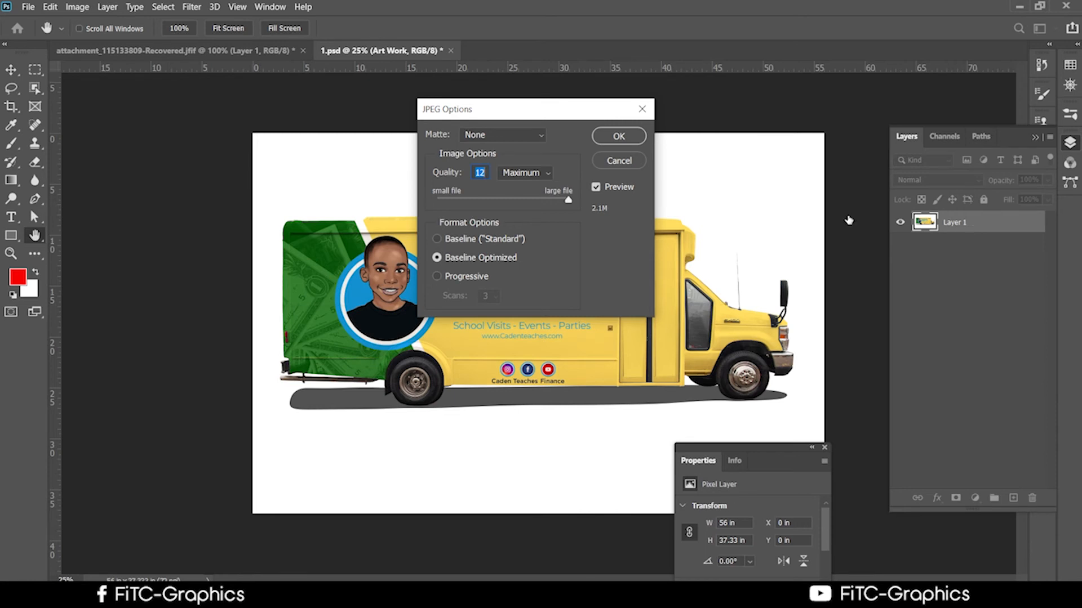
click(630, 163)
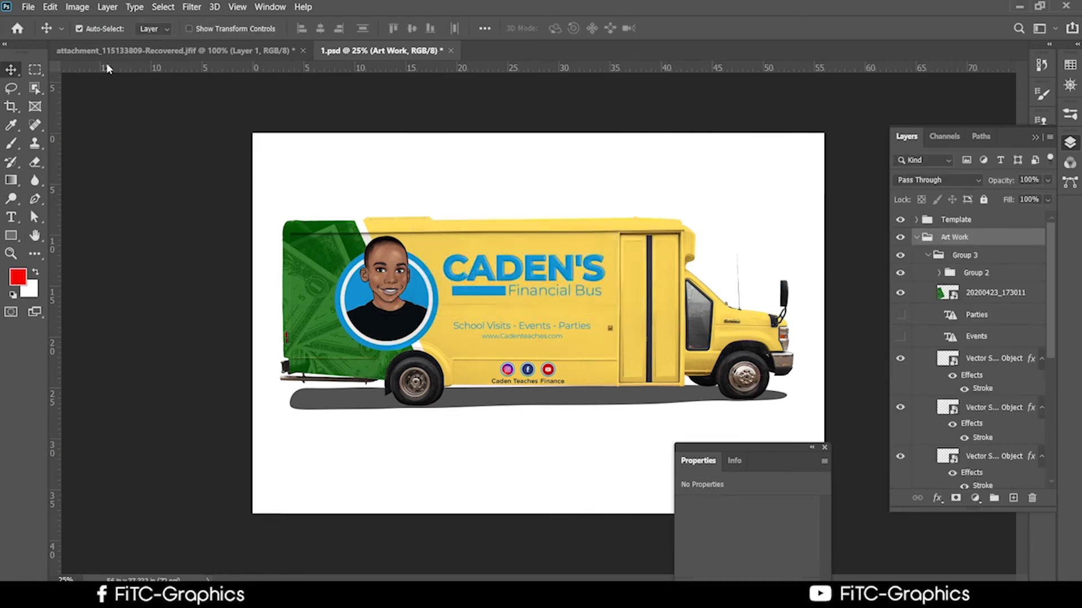
Try saving the bus artwork as a Photoshop PDF and cancel the Adobe PDF settings
click(27, 7)
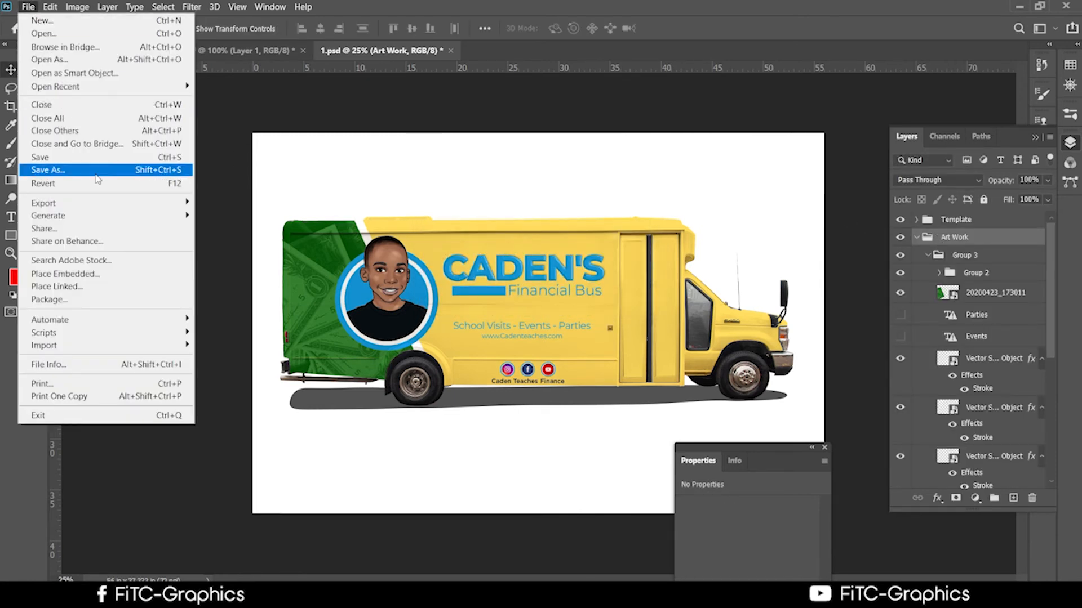
click(48, 169)
click(484, 402)
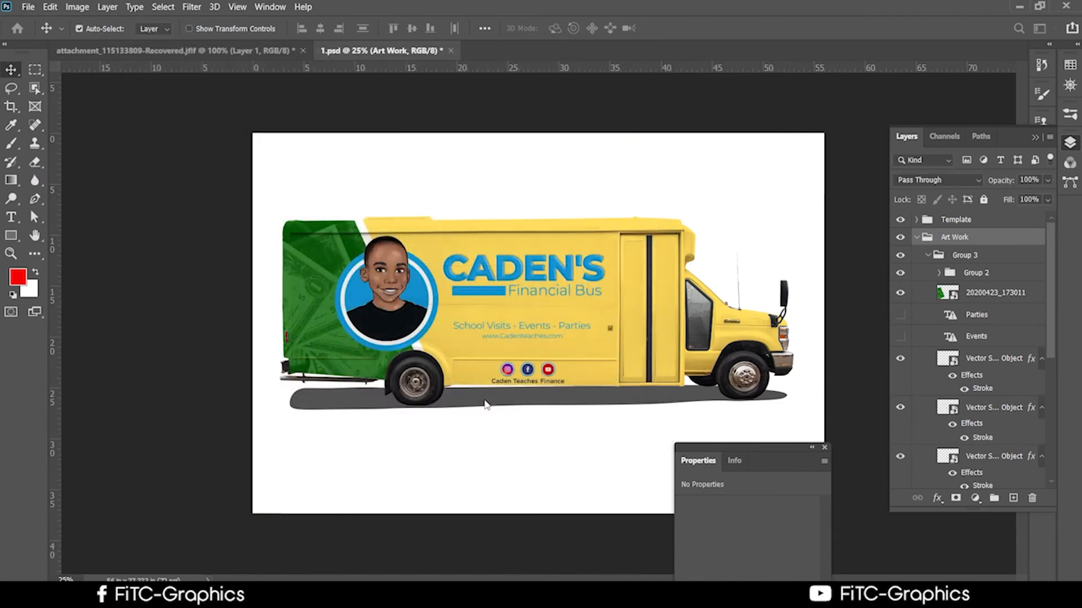
click(383, 375)
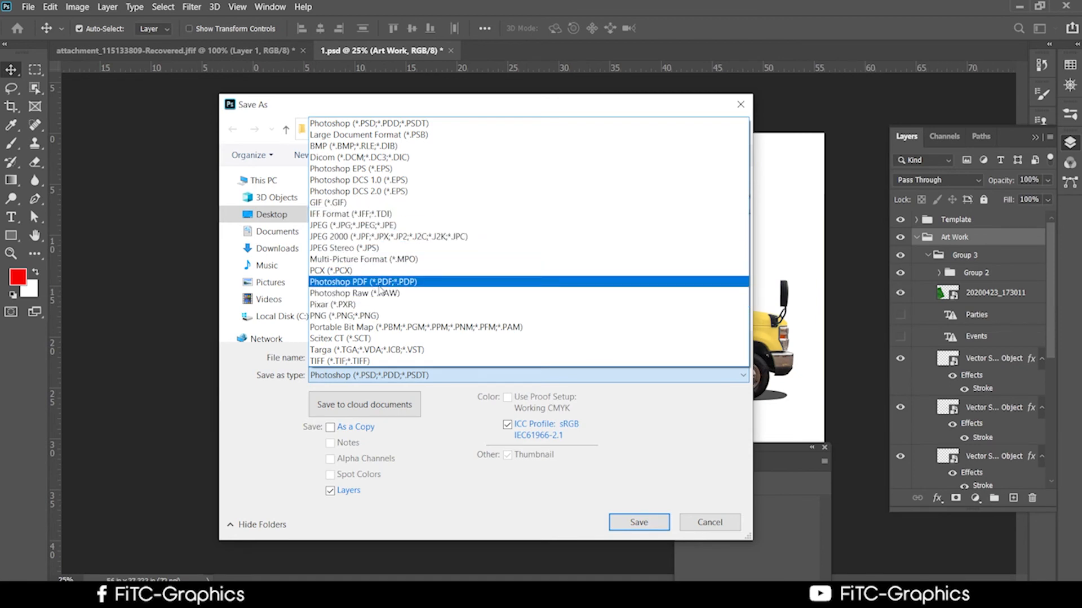
click(379, 281)
click(649, 522)
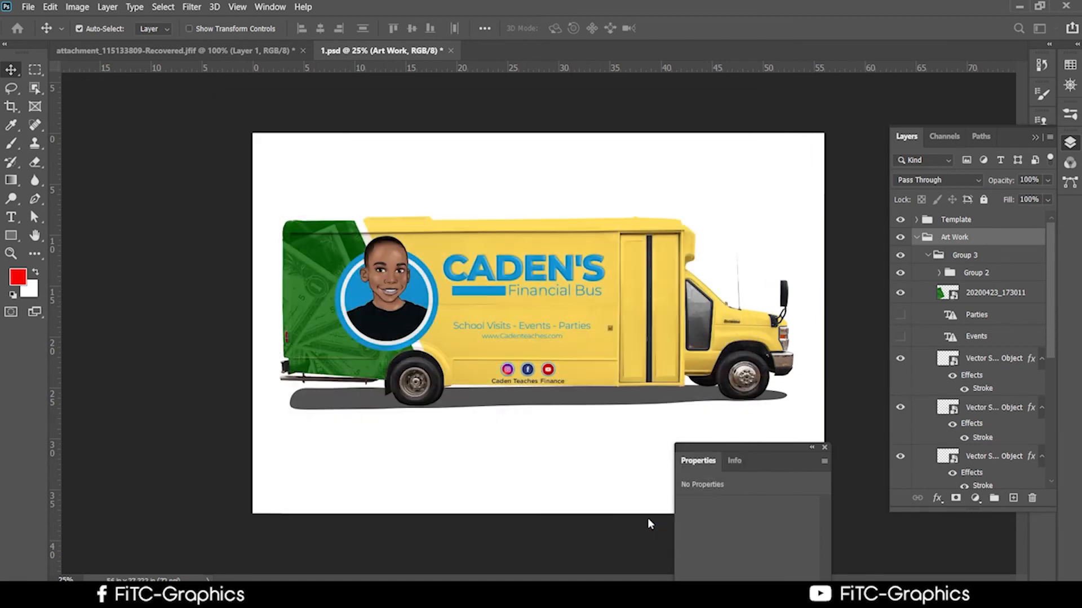
click(567, 246)
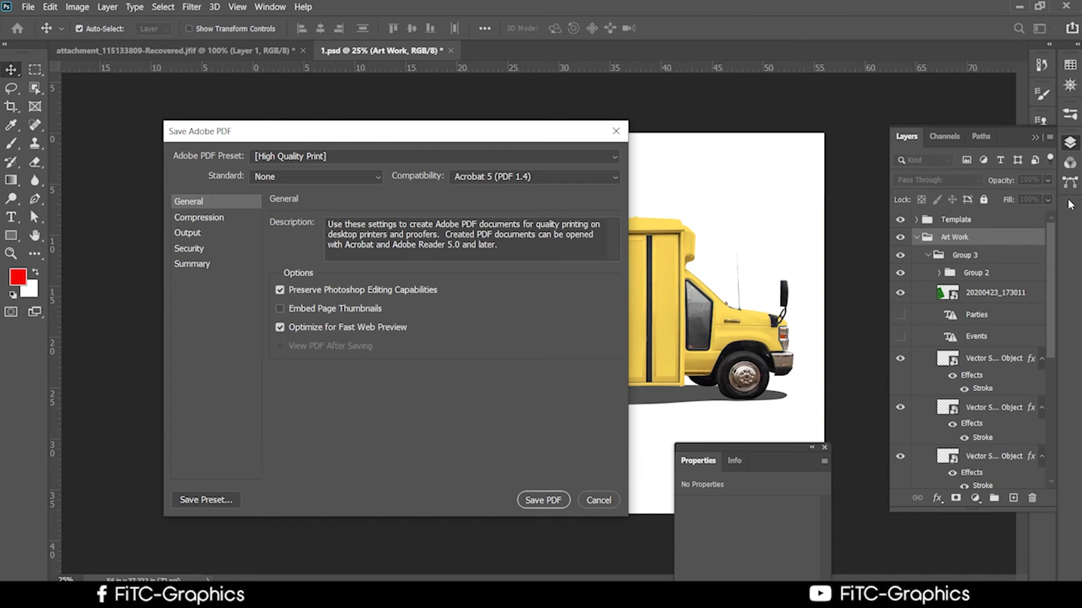
click(591, 500)
Close 1.psd and exit Photoshop, discarding all unsaved changes
click(451, 51)
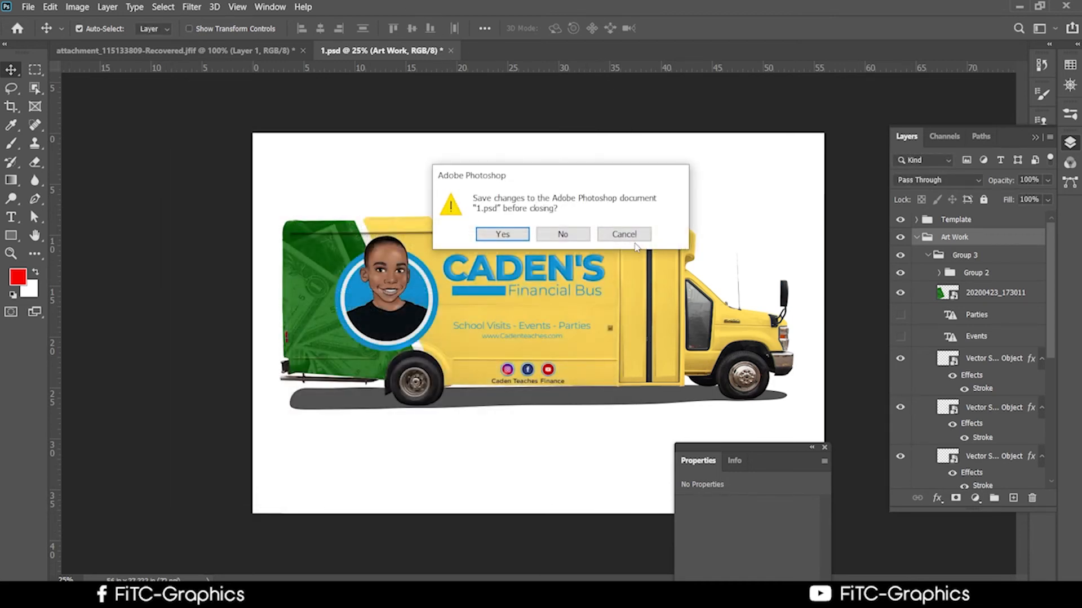
click(563, 234)
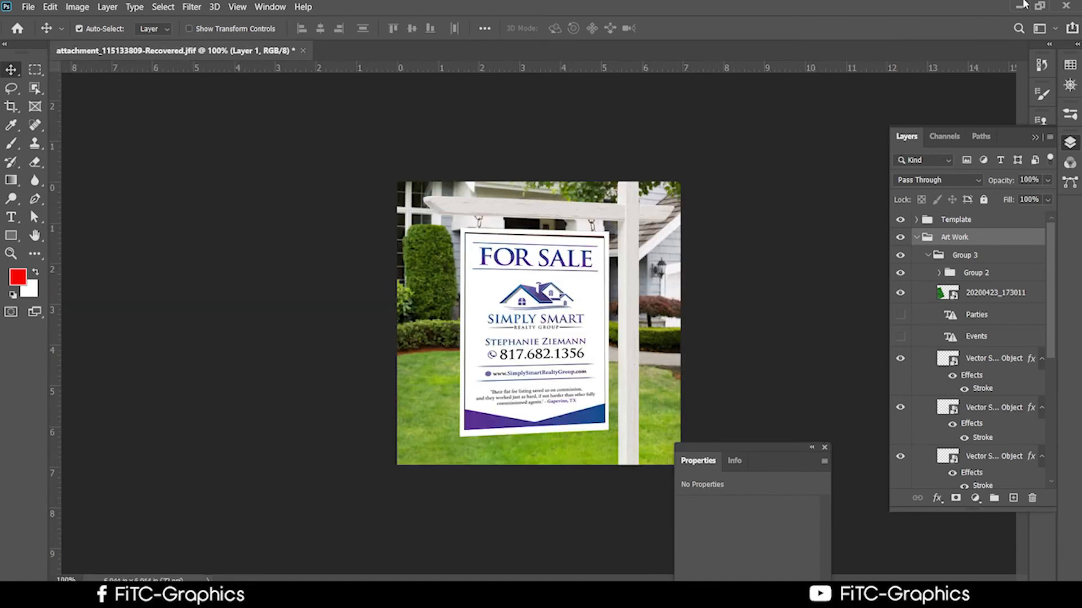
click(1067, 7)
click(560, 244)
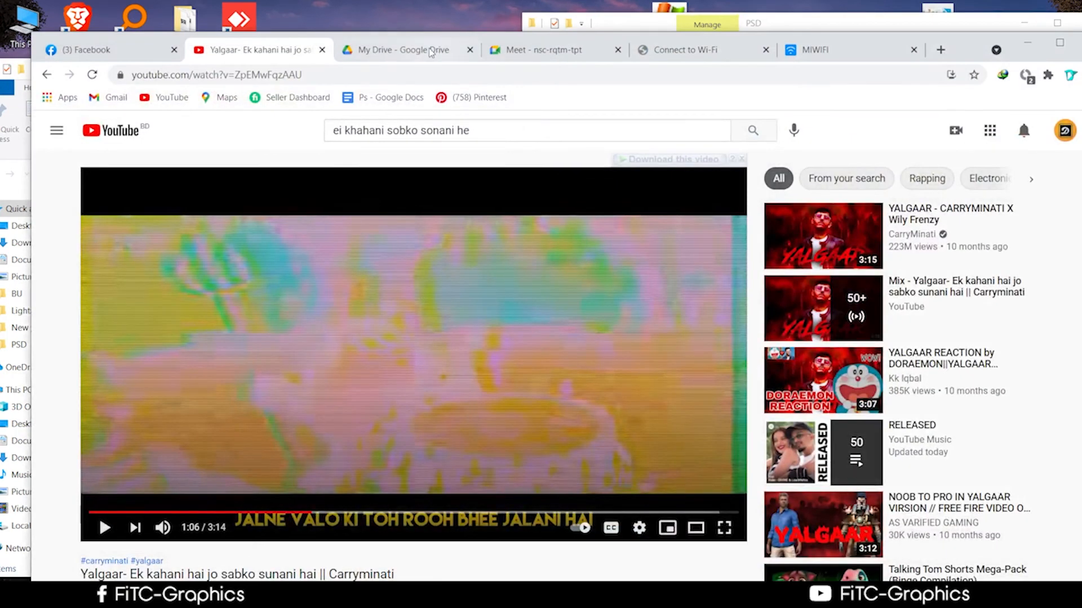
Switch to Google Drive in the browser and review the class topics and homework in Adobe Illustrator Course Outline.pdf
click(410, 62)
scroll(581, 392, up, 5)
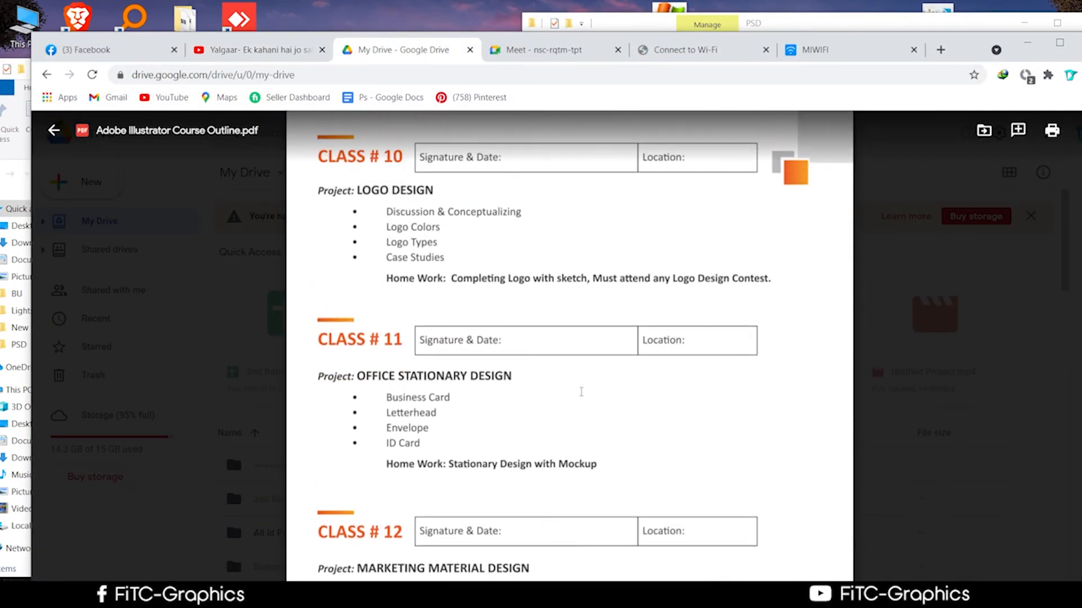
scroll(581, 392, down, 3)
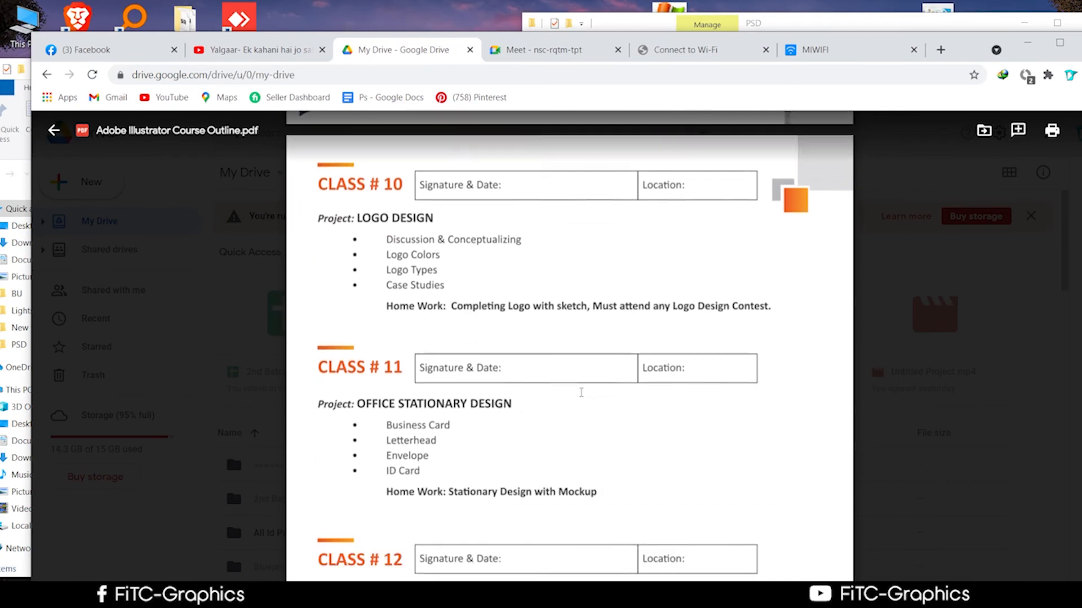
scroll(581, 392, up, 2)
scroll(581, 392, up, 10)
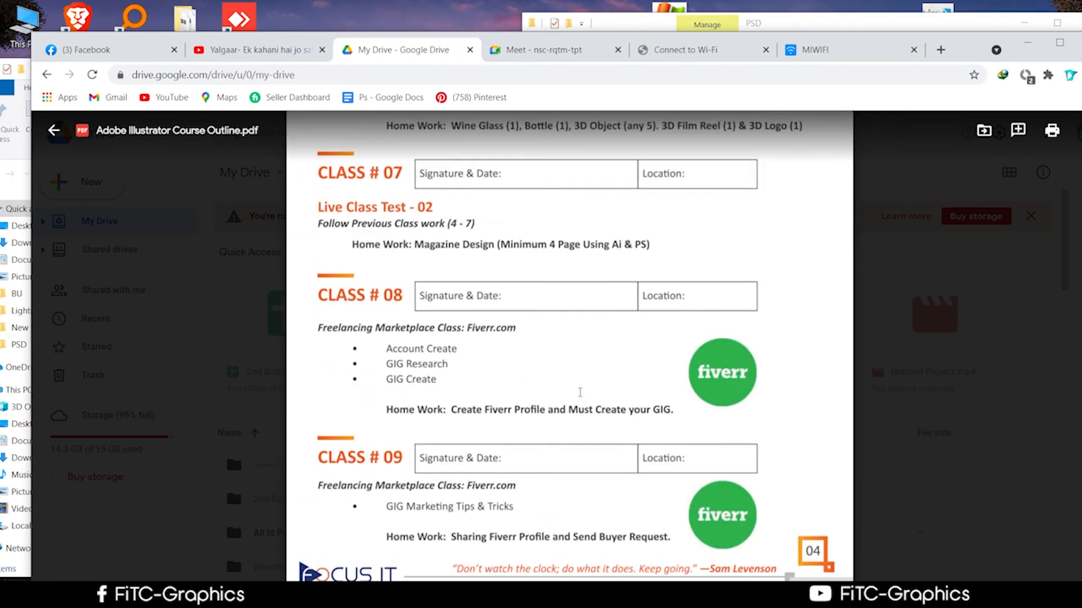
scroll(580, 392, up, 1)
scroll(580, 392, down, 4)
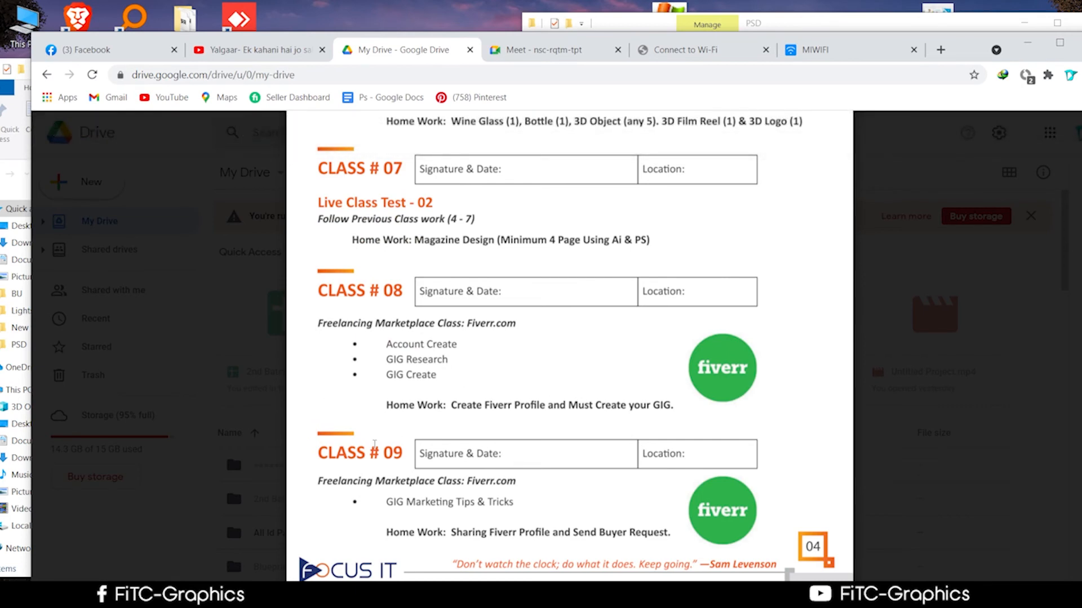
scroll(378, 442, up, 5)
scroll(379, 443, up, 4)
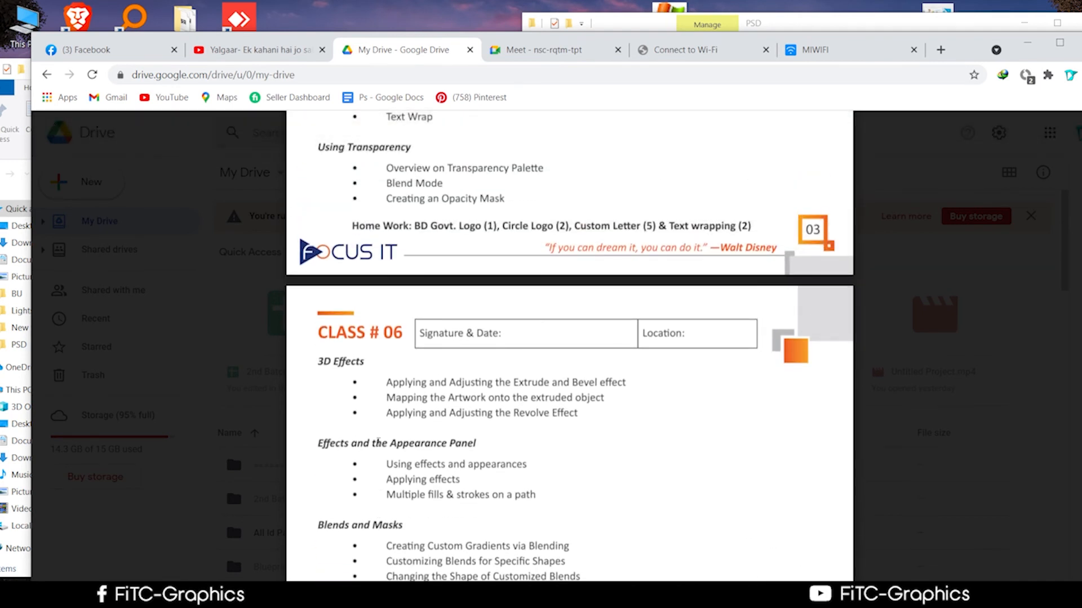
scroll(378, 442, down, 1)
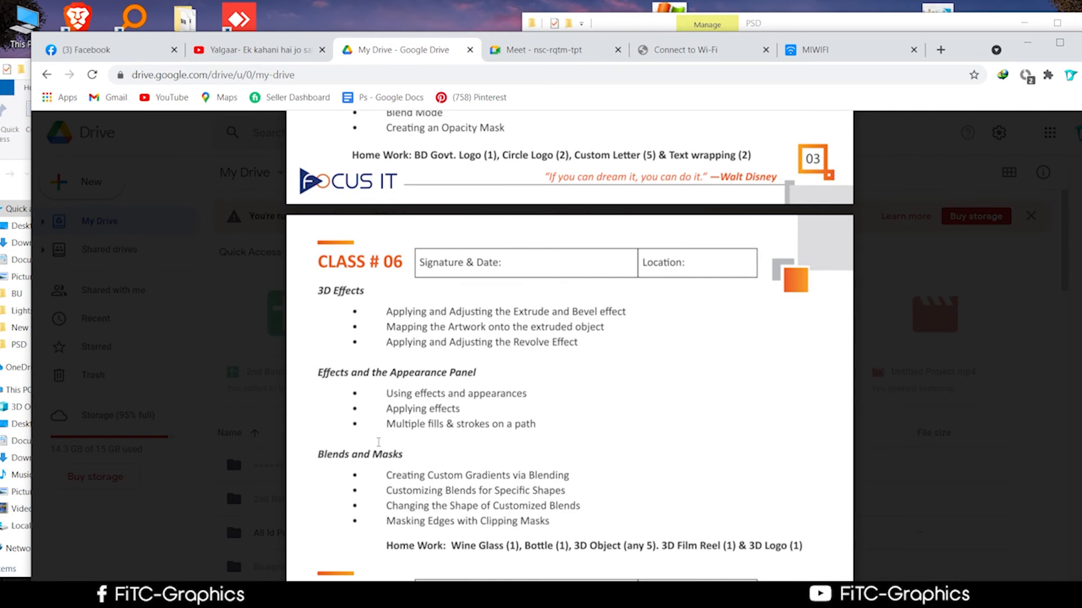
scroll(378, 442, down, 2)
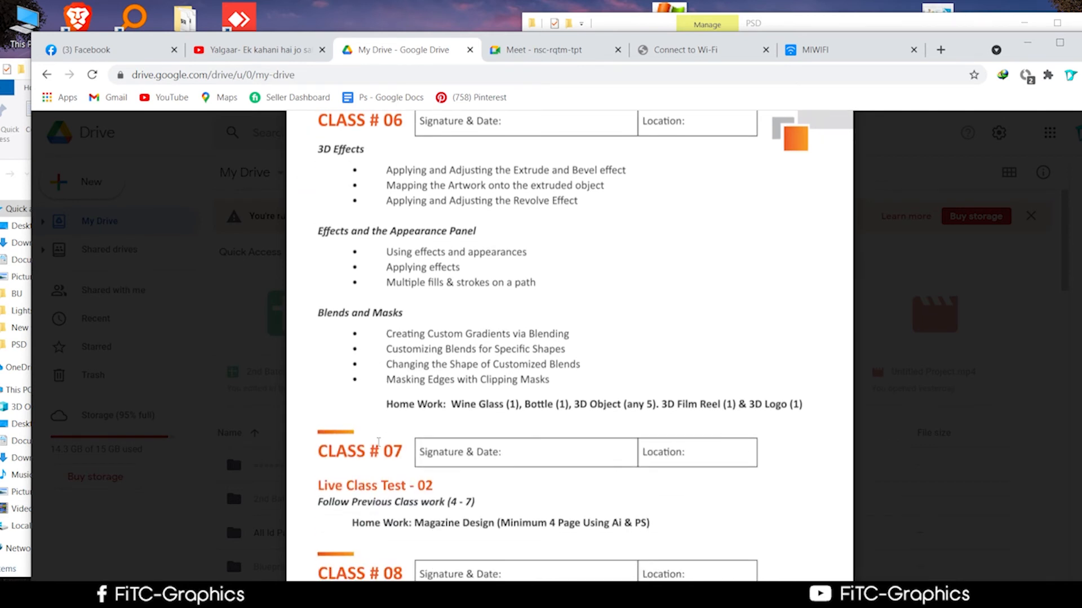
Review the topics and homework for classes 7 to 12 in the course outline
scroll(378, 442, down, 1)
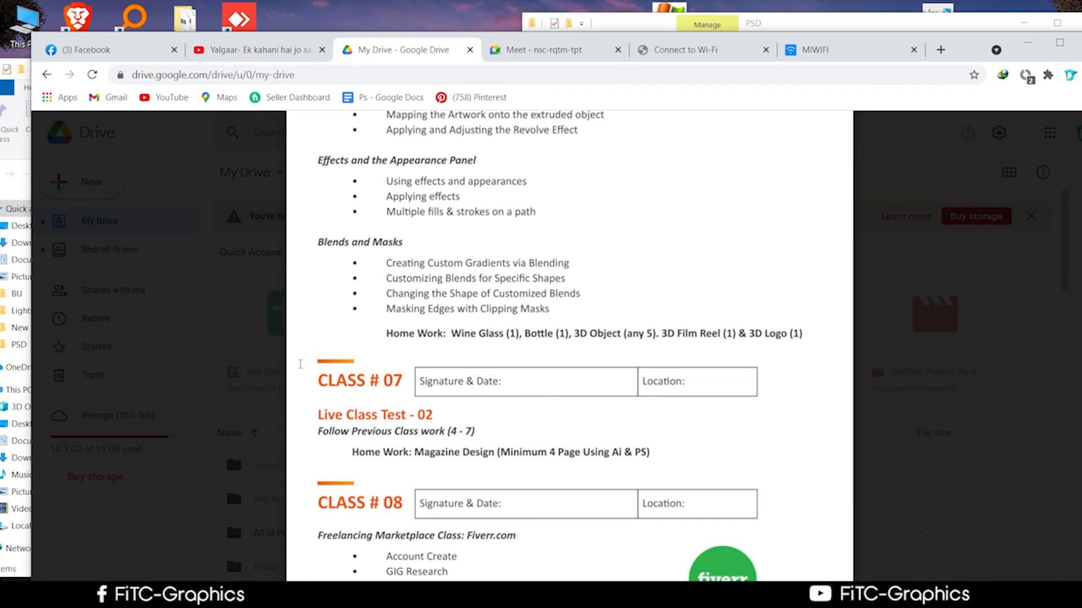
scroll(300, 364, down, 2)
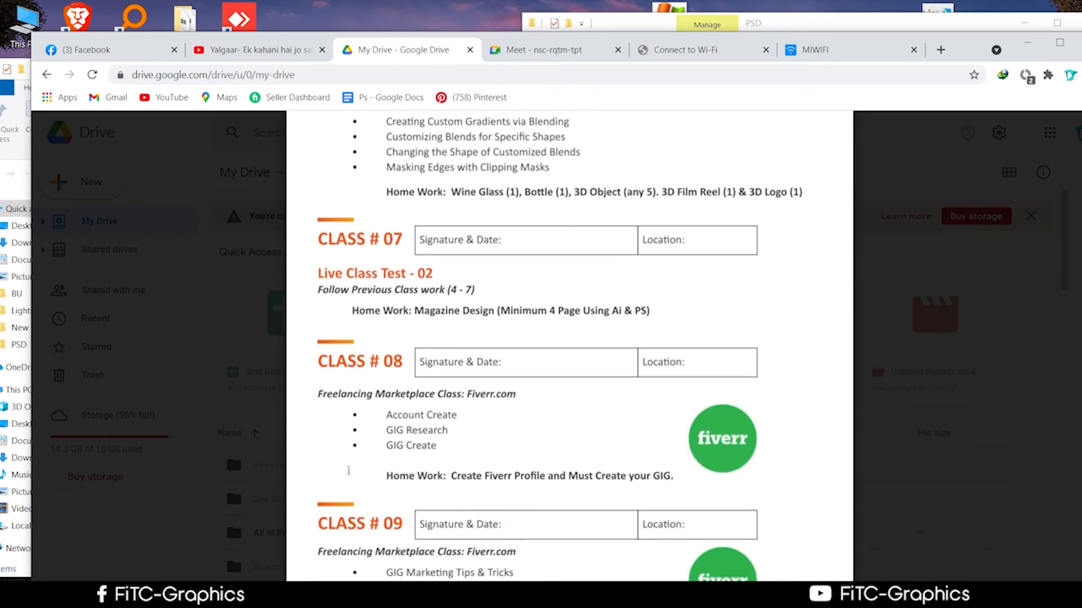
scroll(370, 445, down, 4)
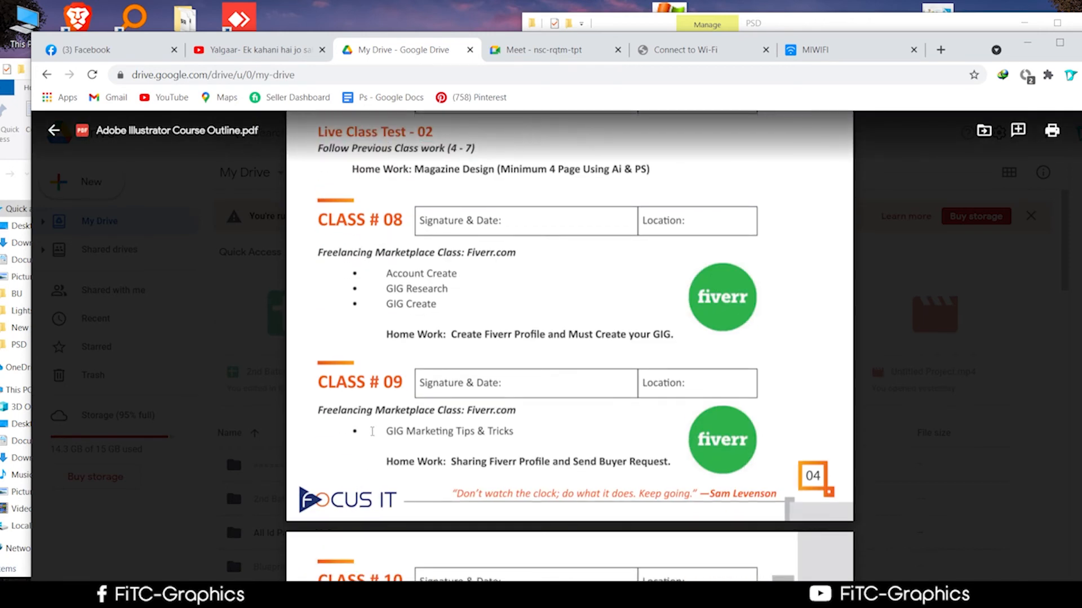
scroll(372, 432, up, 1)
scroll(372, 432, down, 7)
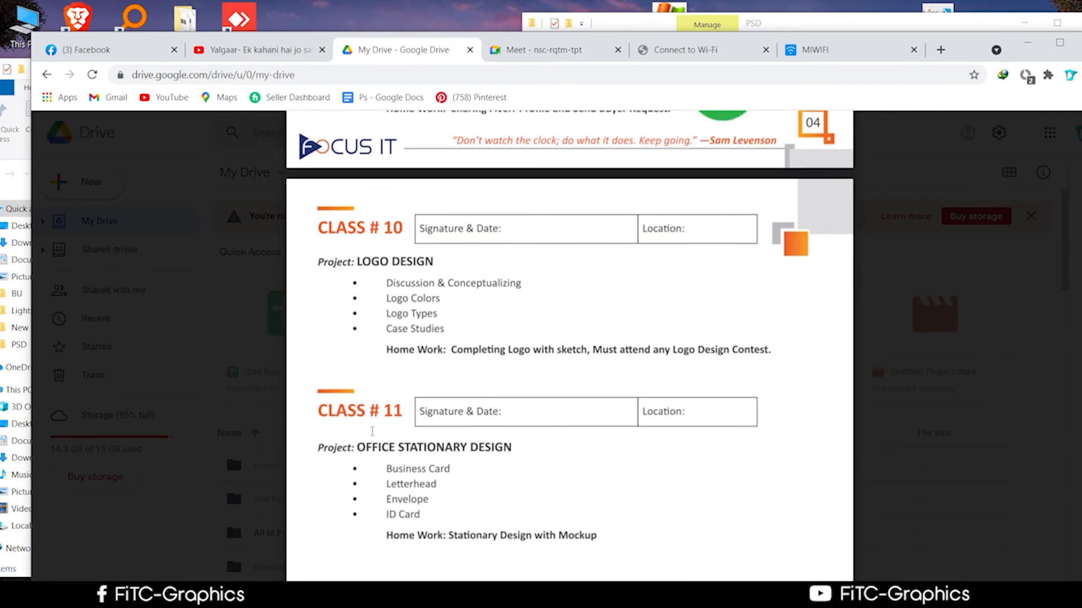
scroll(372, 431, down, 3)
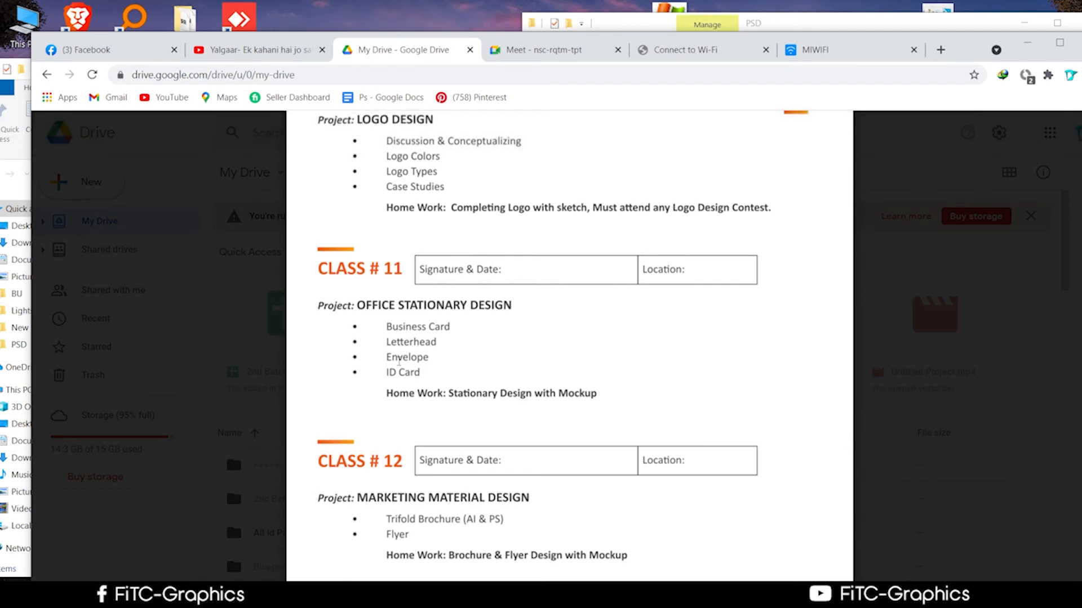
scroll(418, 394, up, 1)
scroll(419, 394, up, 2)
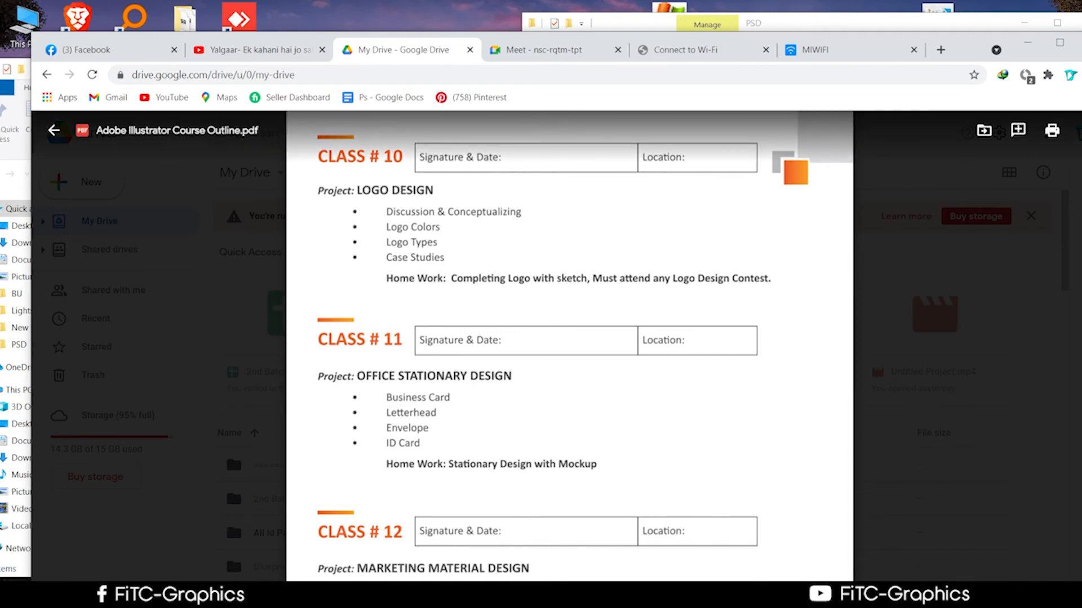
Capture a screenshot of the Class 10 to 12 part of the outline and save it as a PNG named fffff
key(Print)
drag(202, 168, 938, 561)
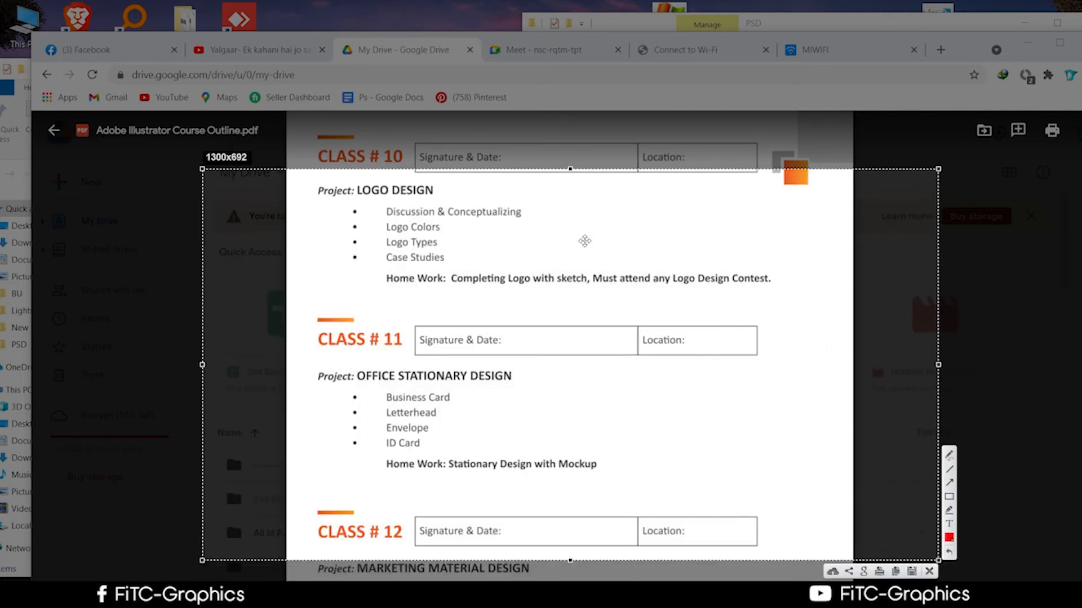
drag(572, 169, 571, 128)
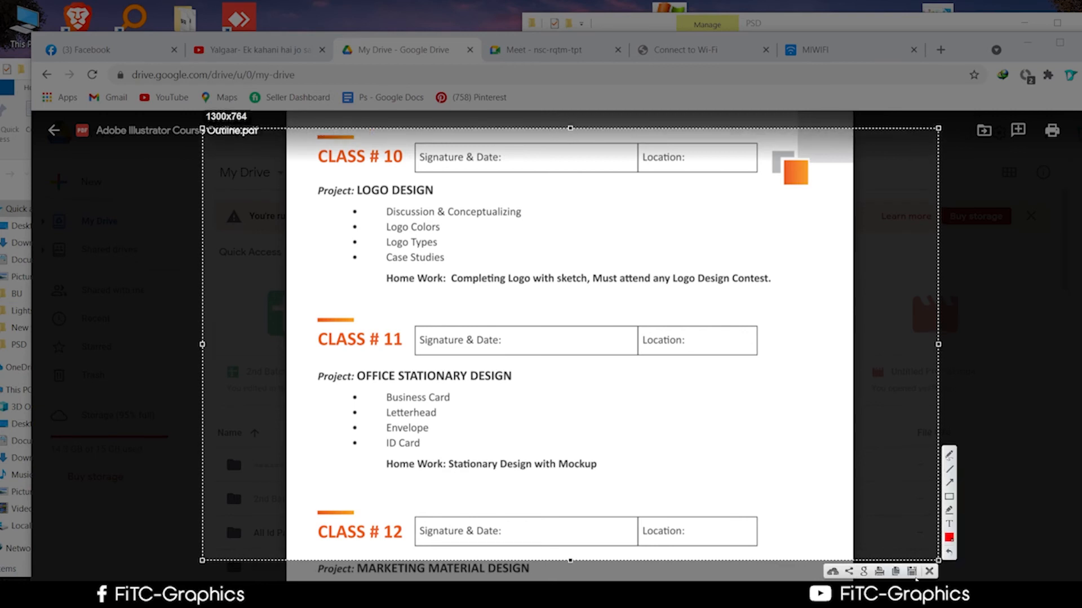
click(911, 572)
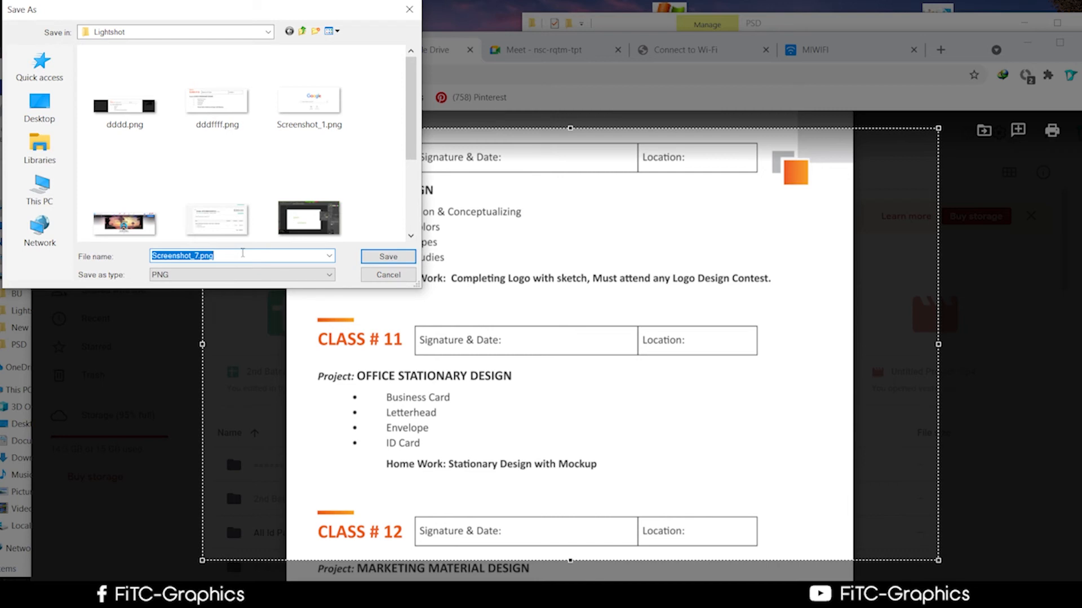
text(fffff)
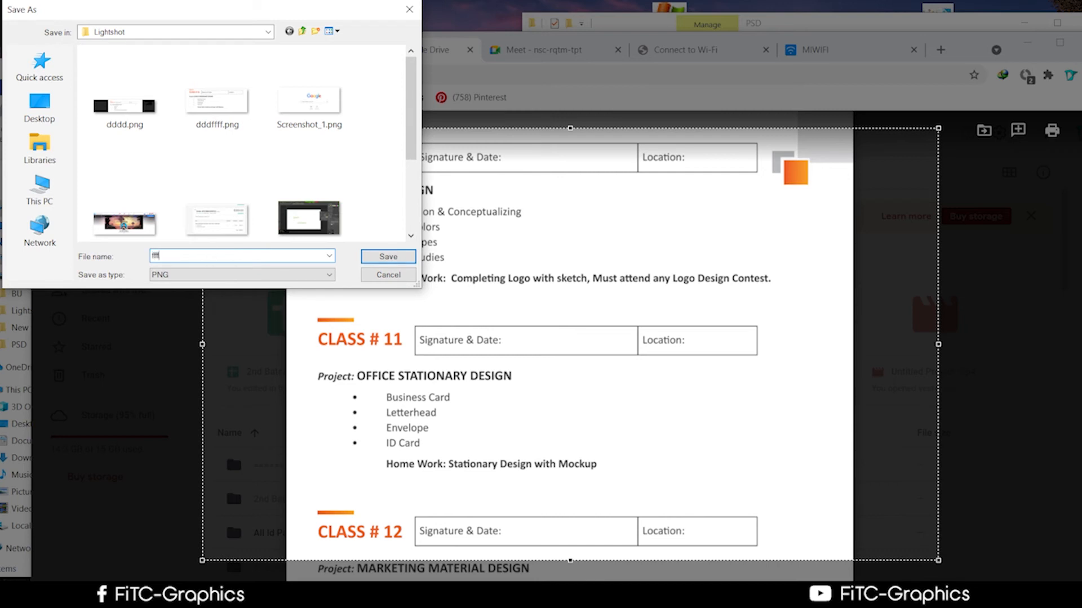
click(390, 258)
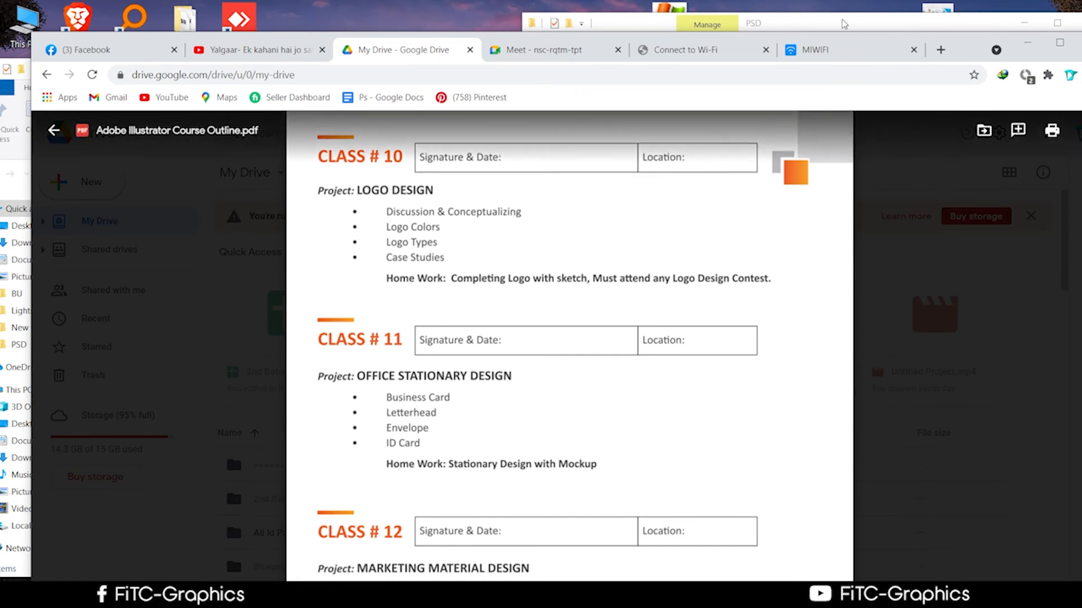
Switch to 1.svg in Illustrator, draw a white circle on the empty canvas beside the brochure, and move it slightly closer to the artboard
drag(846, 24, 735, 37)
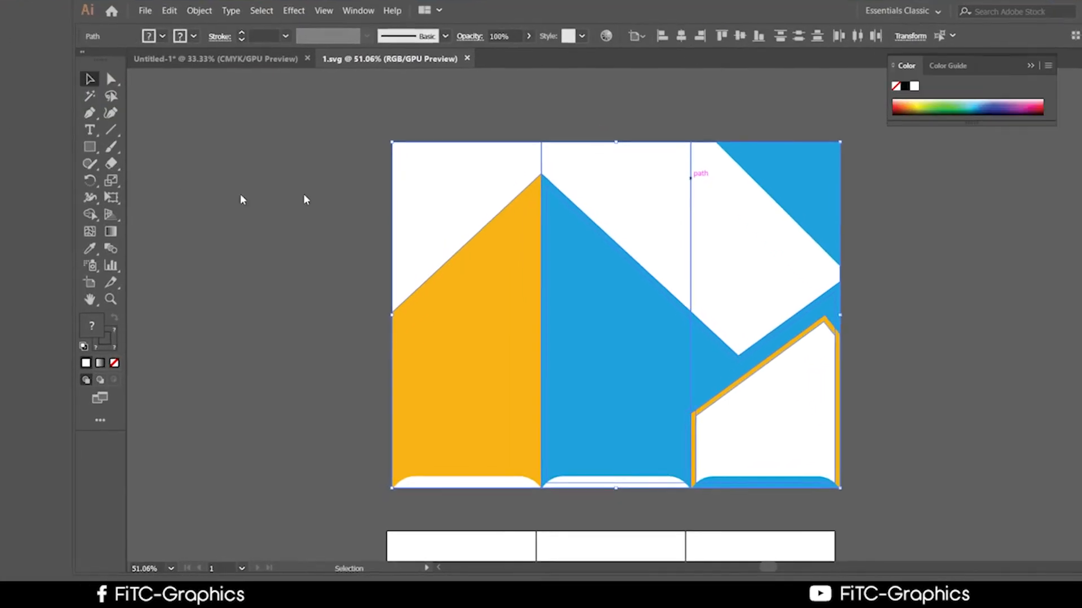
click(181, 195)
drag(225, 203, 338, 178)
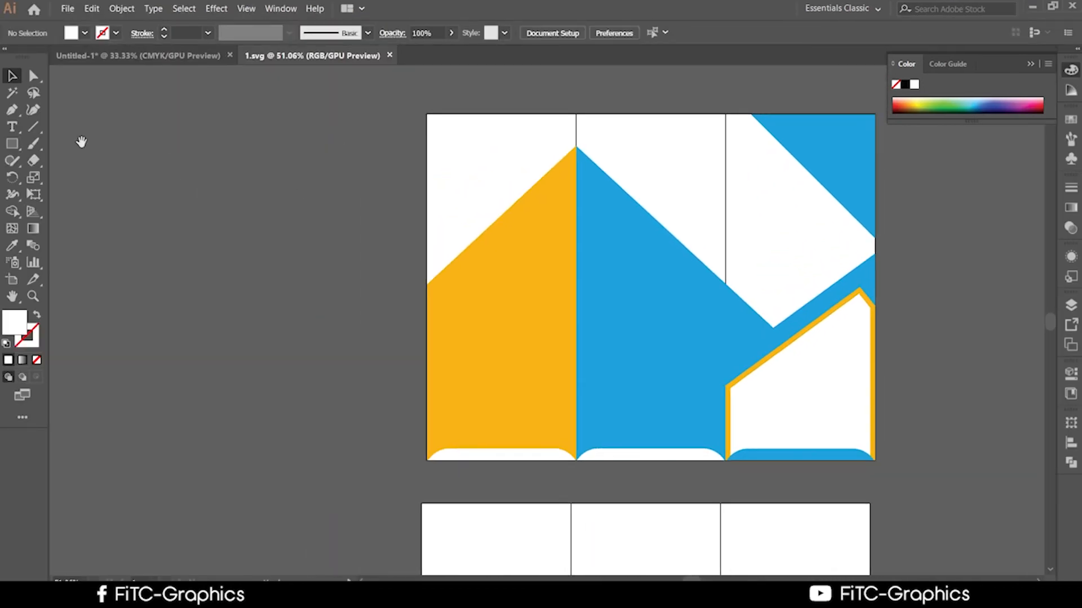
click(12, 143)
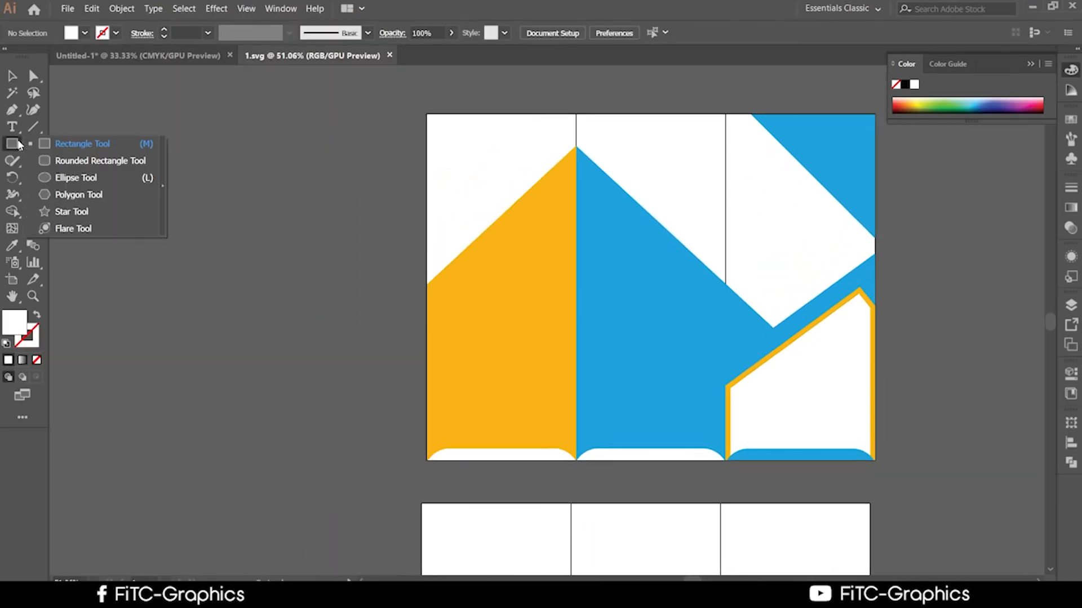
click(57, 178)
drag(176, 208, 242, 275)
key(v)
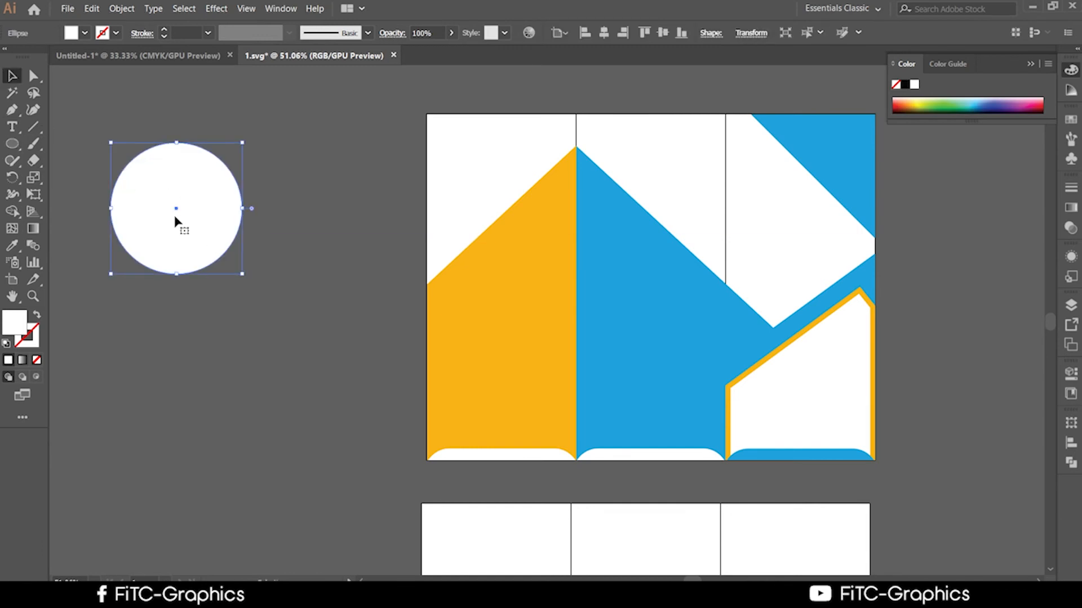
drag(175, 222, 239, 222)
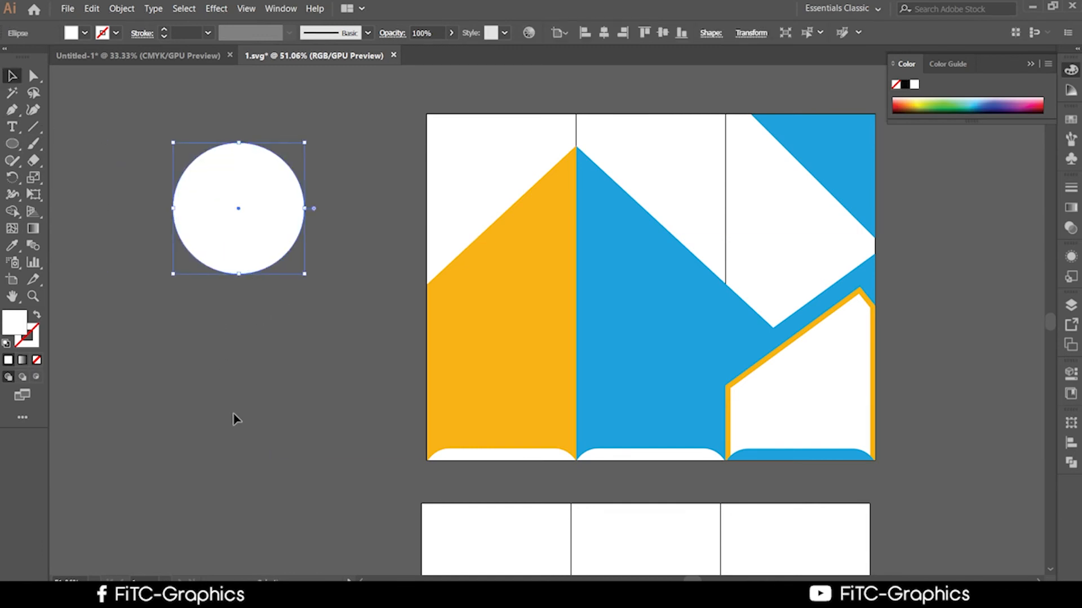
key(alt+Tab)
click(853, 67)
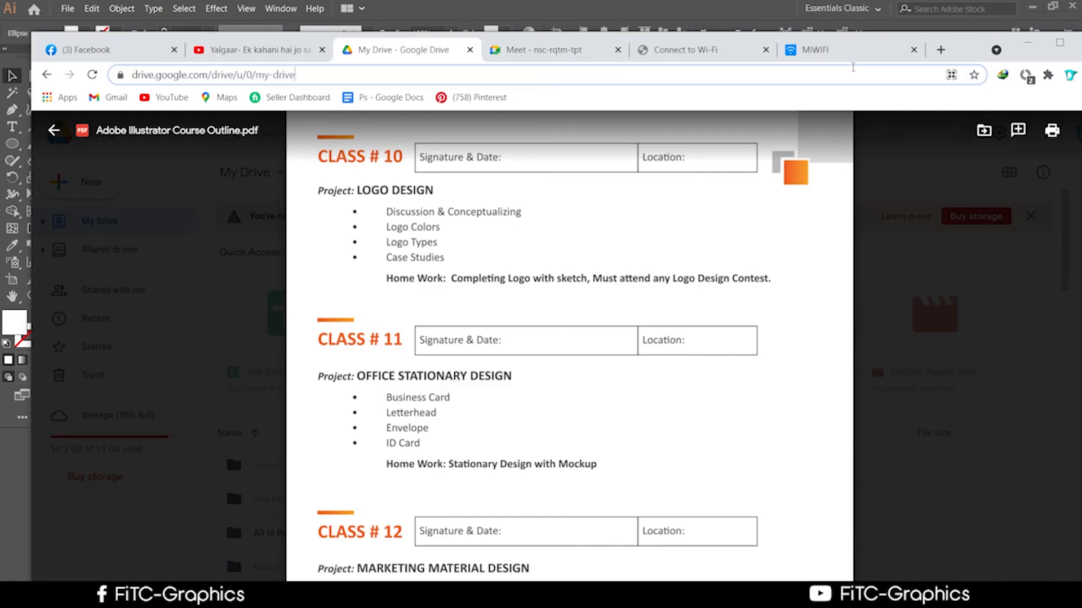
click(940, 49)
click(671, 78)
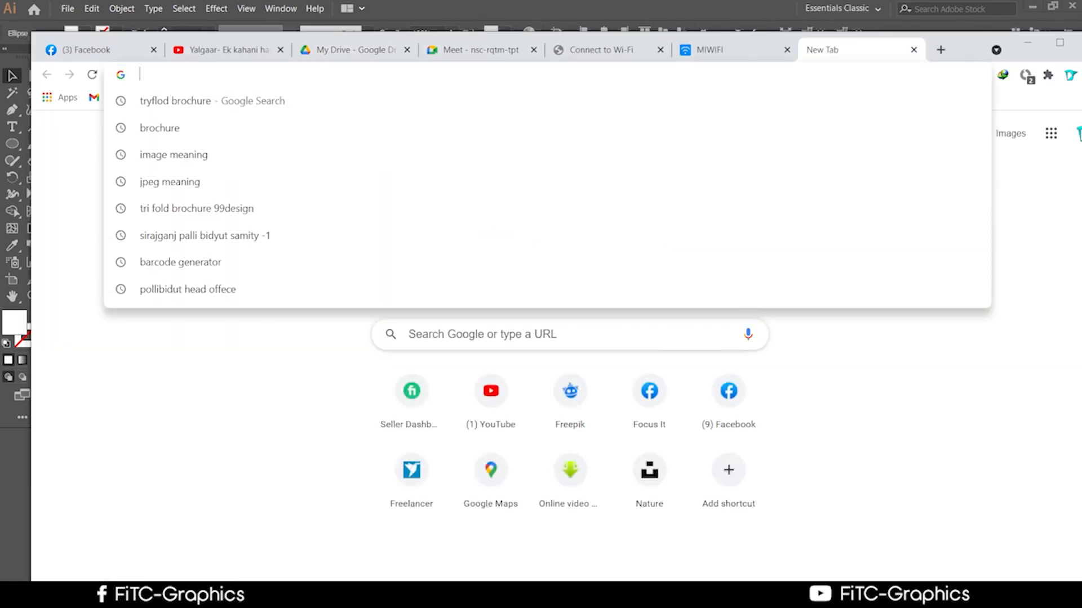
click(1027, 42)
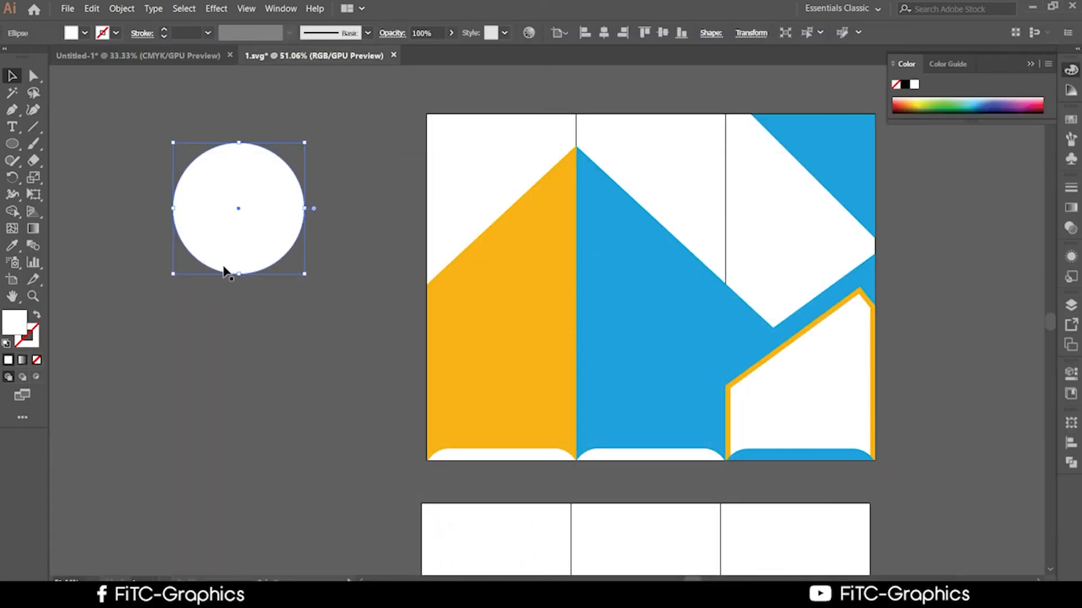
scroll(259, 338, up, 2)
click(289, 401)
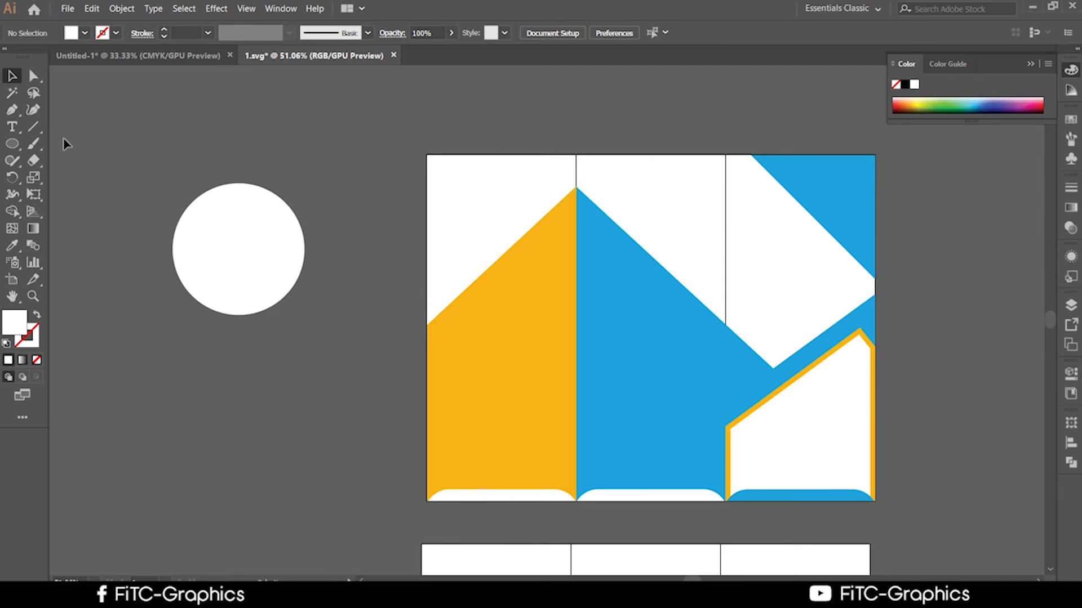
click(33, 143)
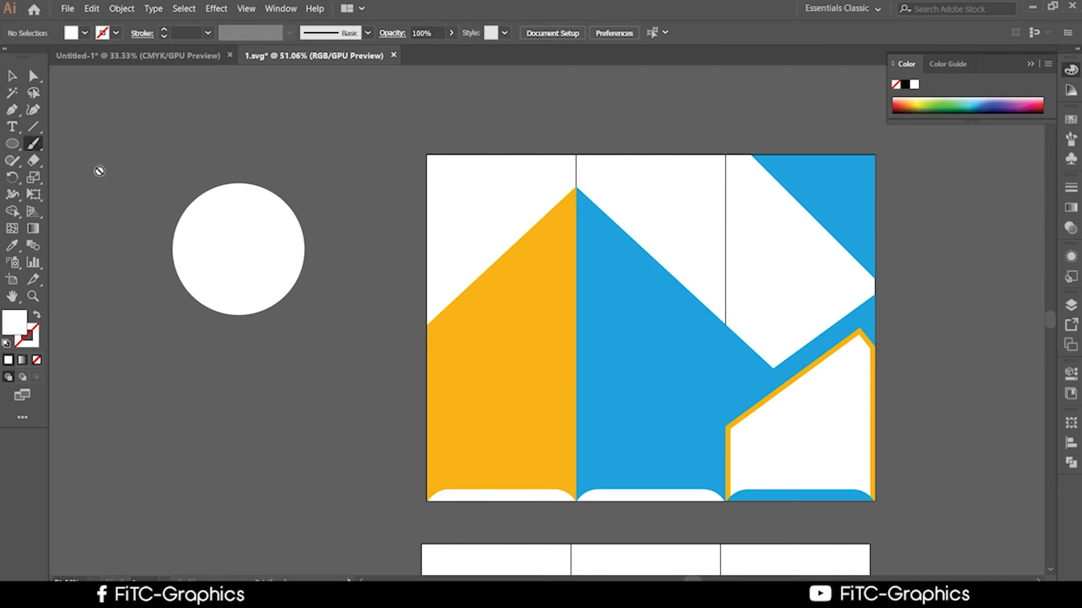
key(v)
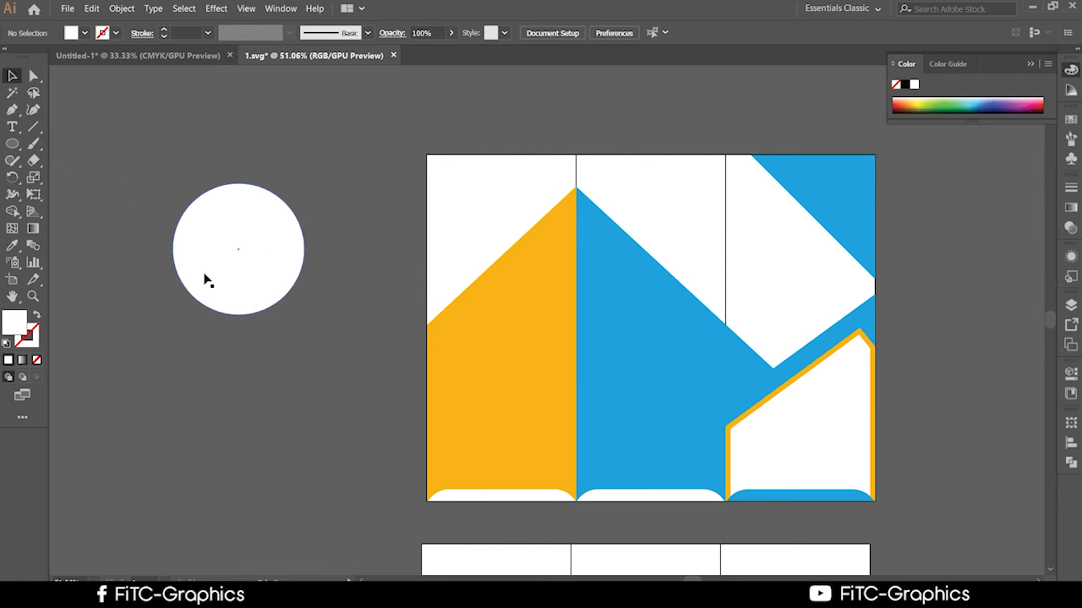
click(205, 279)
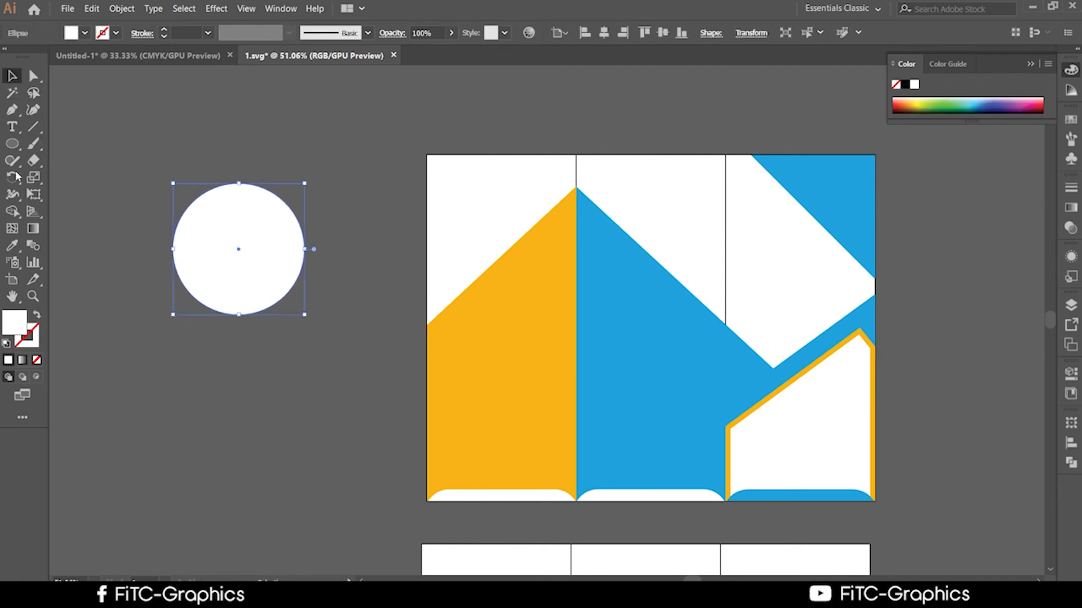
click(34, 143)
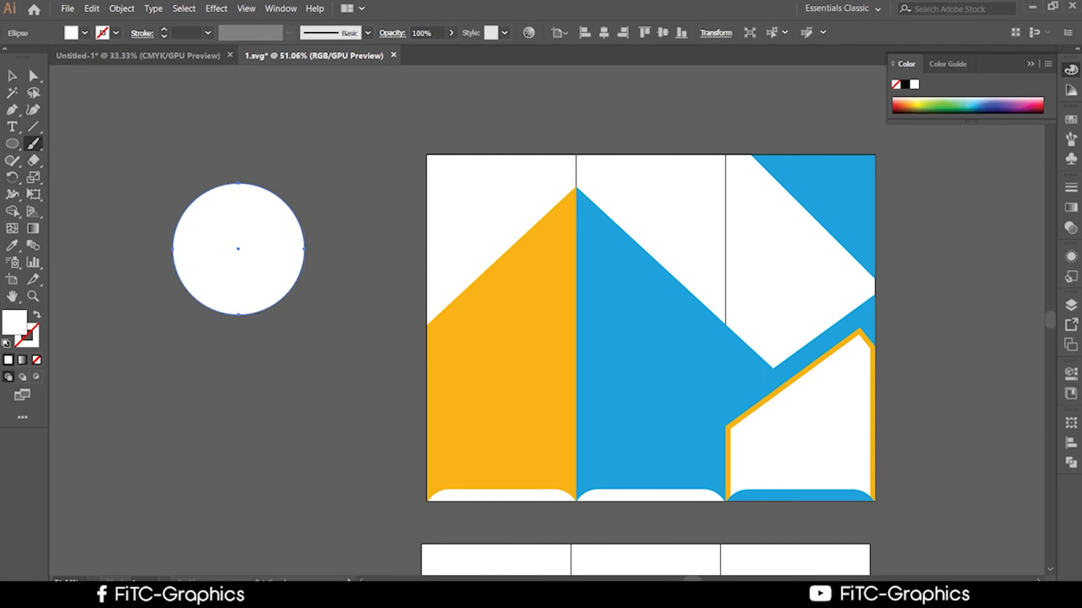
Create a new layer above Layer 1
click(1072, 464)
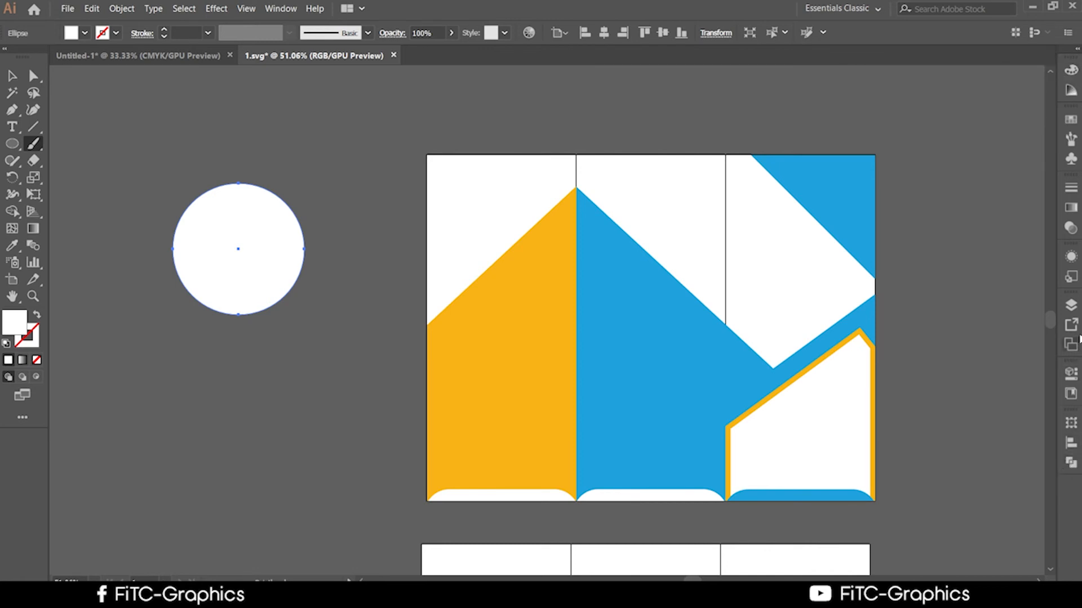
click(1070, 305)
click(929, 320)
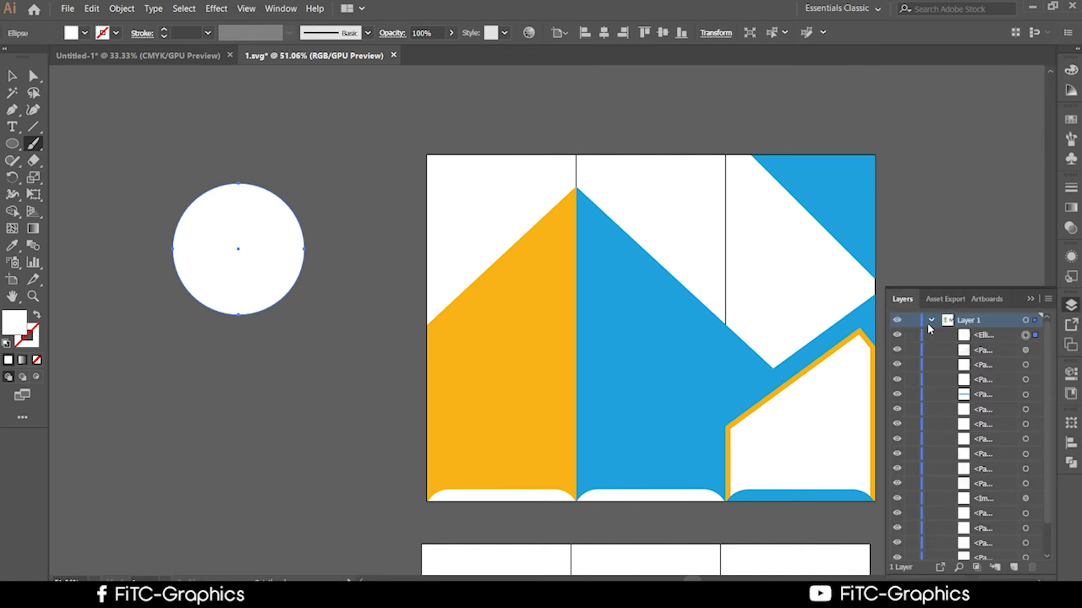
click(1014, 568)
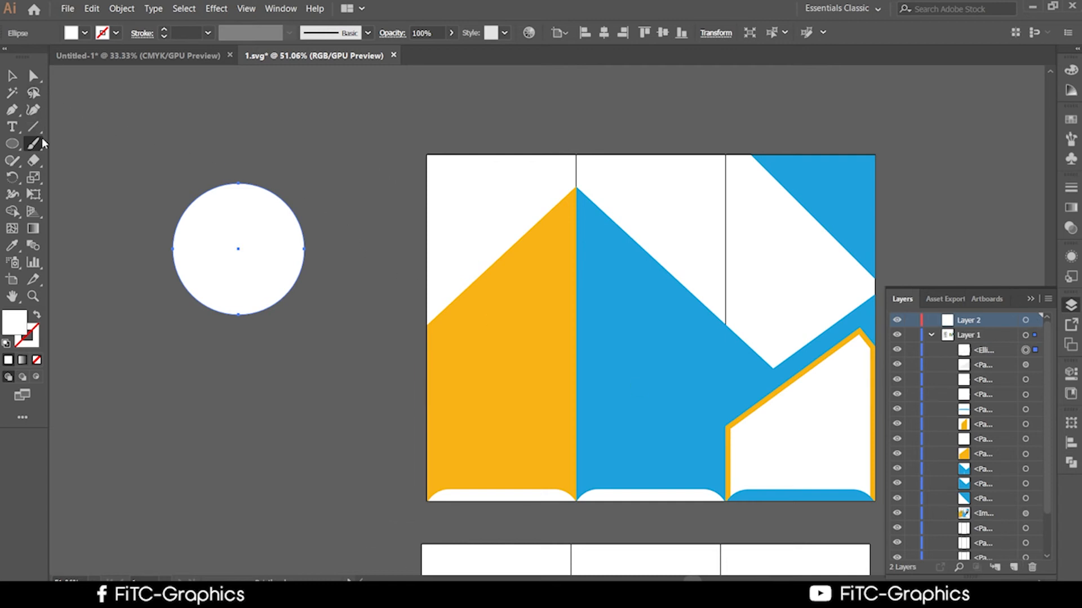
Draw a closed Pen tool shape on the new layer, with an S-curved edge through the circle's centre and straight sides around its left half
drag(36, 145, 89, 142)
click(12, 75)
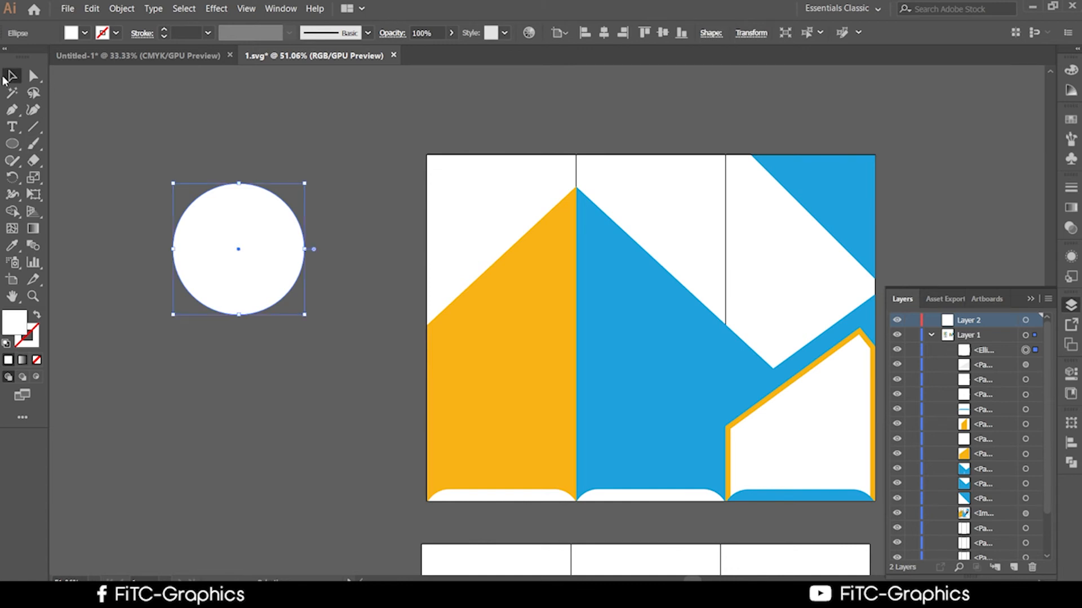
click(128, 118)
click(12, 110)
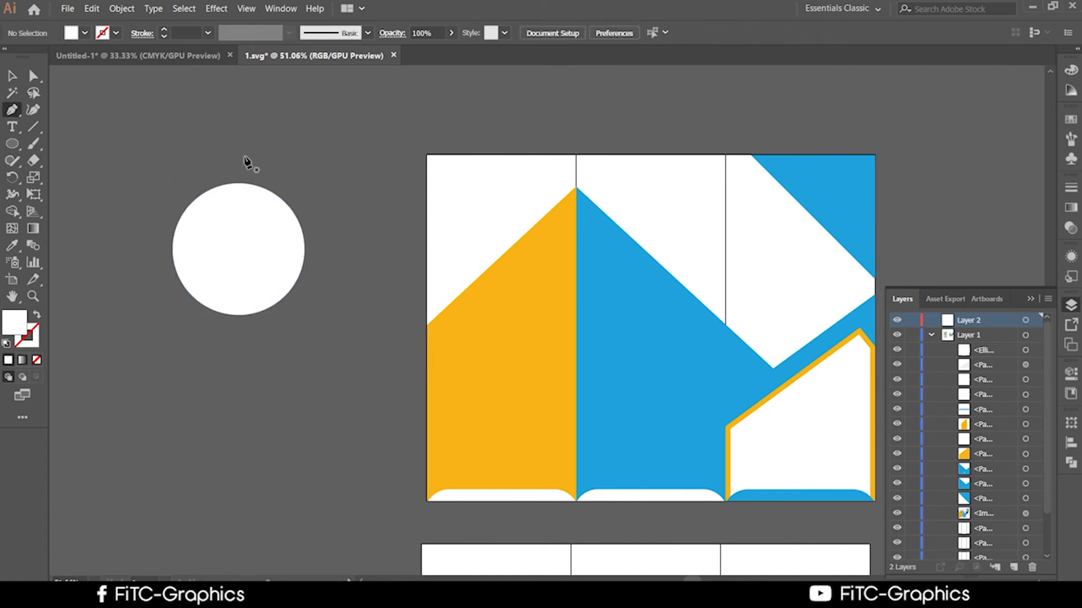
drag(244, 154, 253, 154)
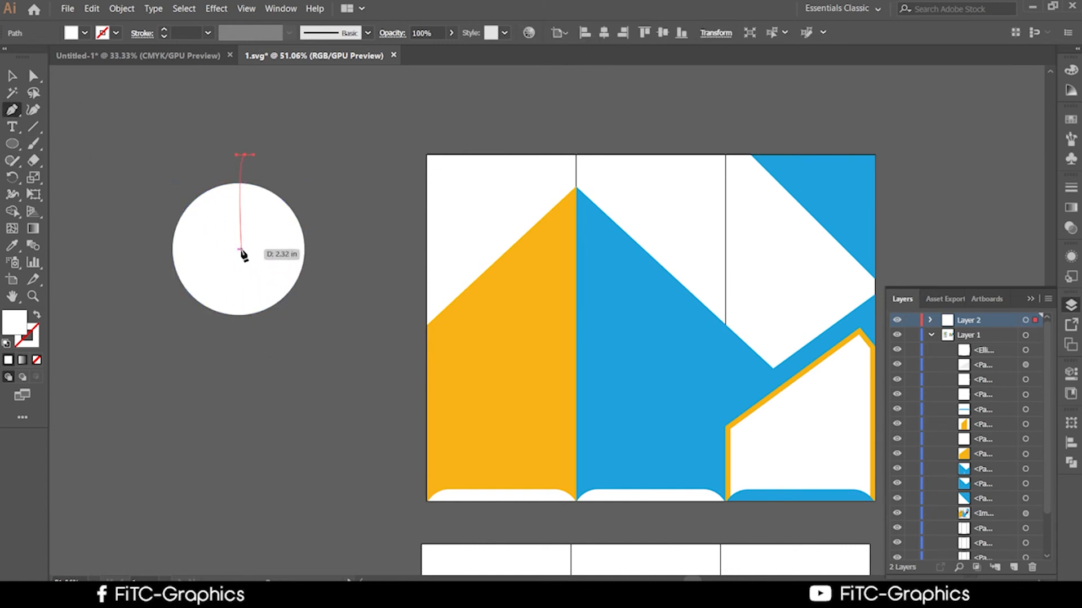
drag(241, 249, 300, 310)
click(237, 387)
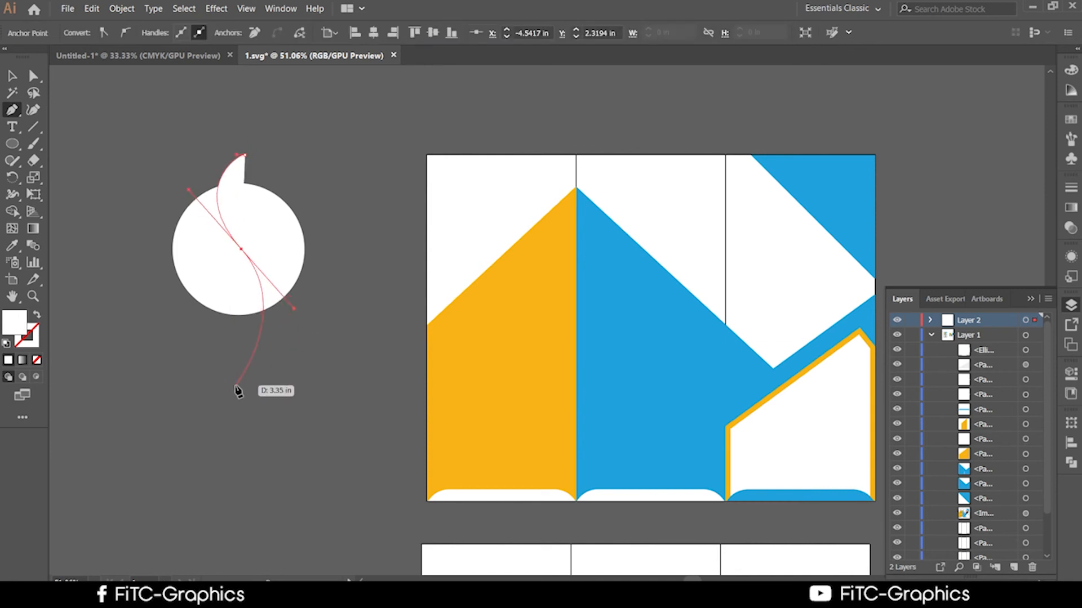
click(110, 251)
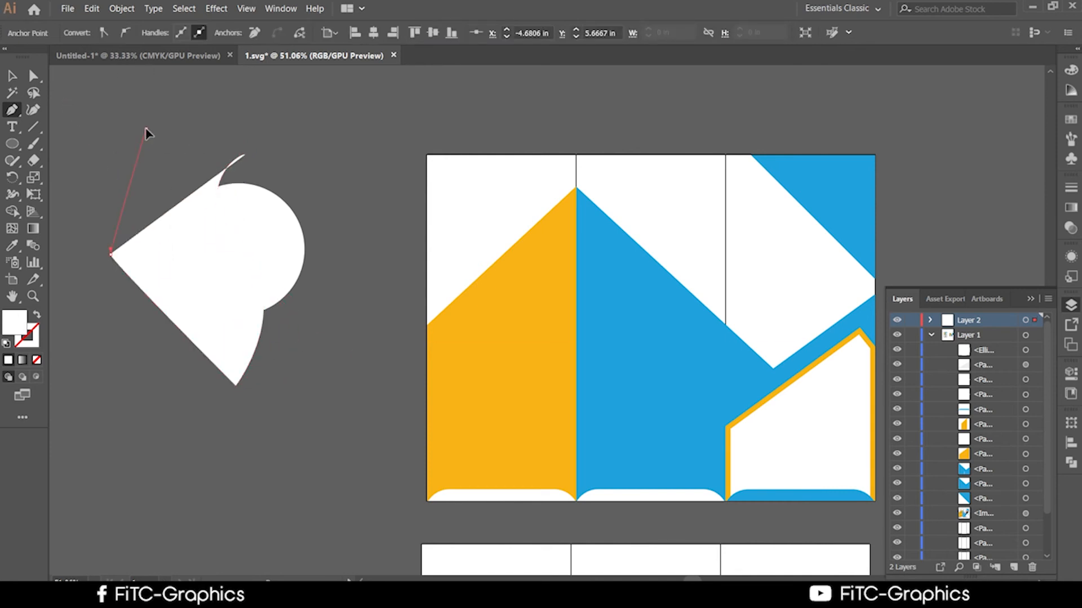
click(147, 129)
click(244, 153)
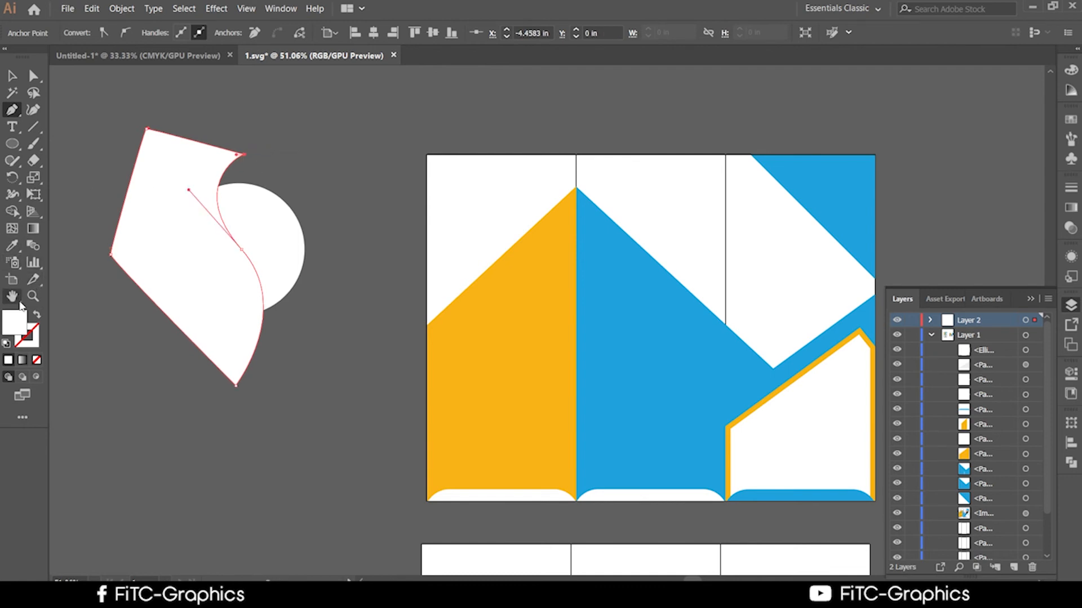
Fill the S-curved Pen tool shape with red, hex EA0F0F
double_click(14, 330)
click(387, 299)
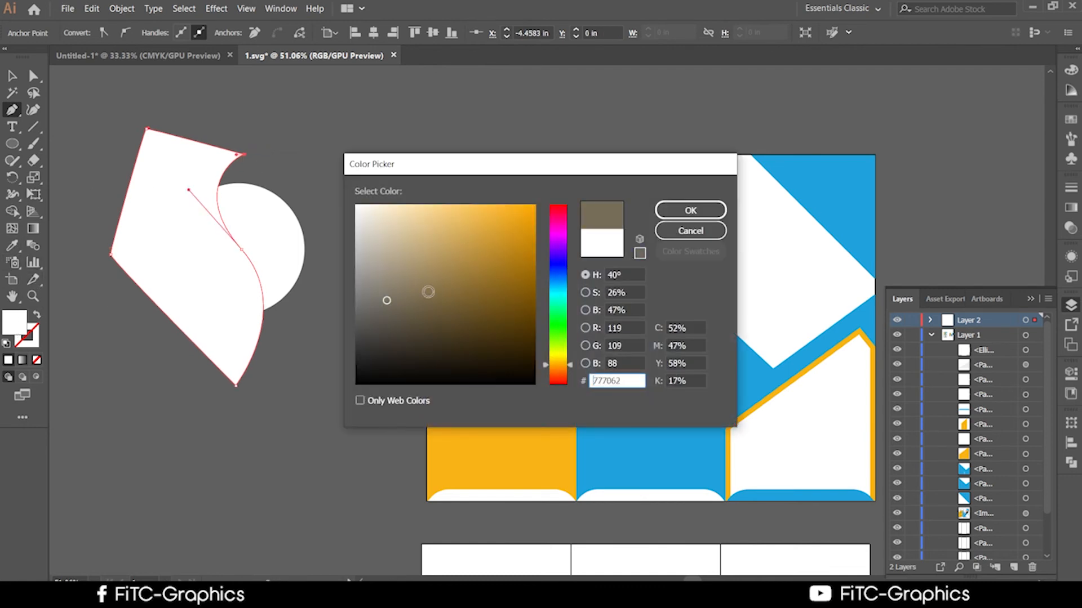
click(499, 262)
drag(553, 228, 558, 206)
click(517, 222)
click(522, 218)
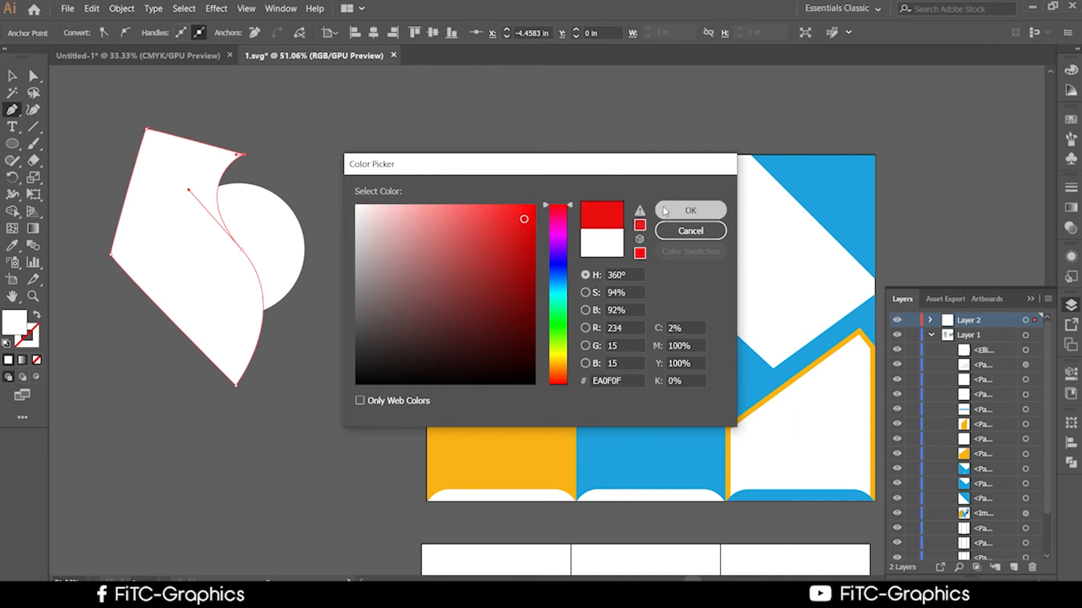
click(691, 210)
Fill the white circle behind the red shape with blue, hex 2A2AF4
click(11, 75)
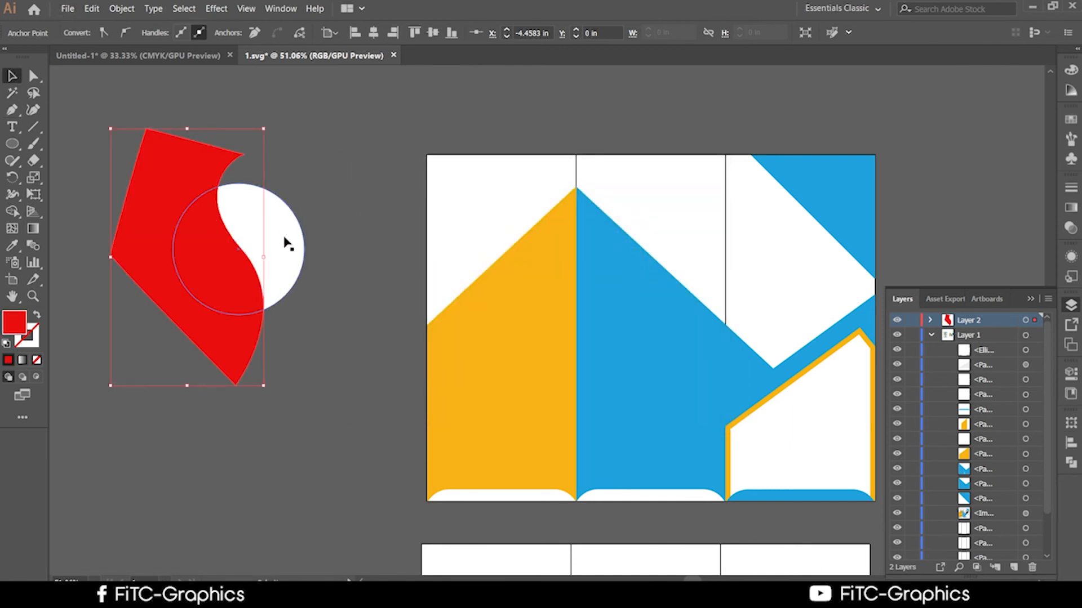
click(285, 242)
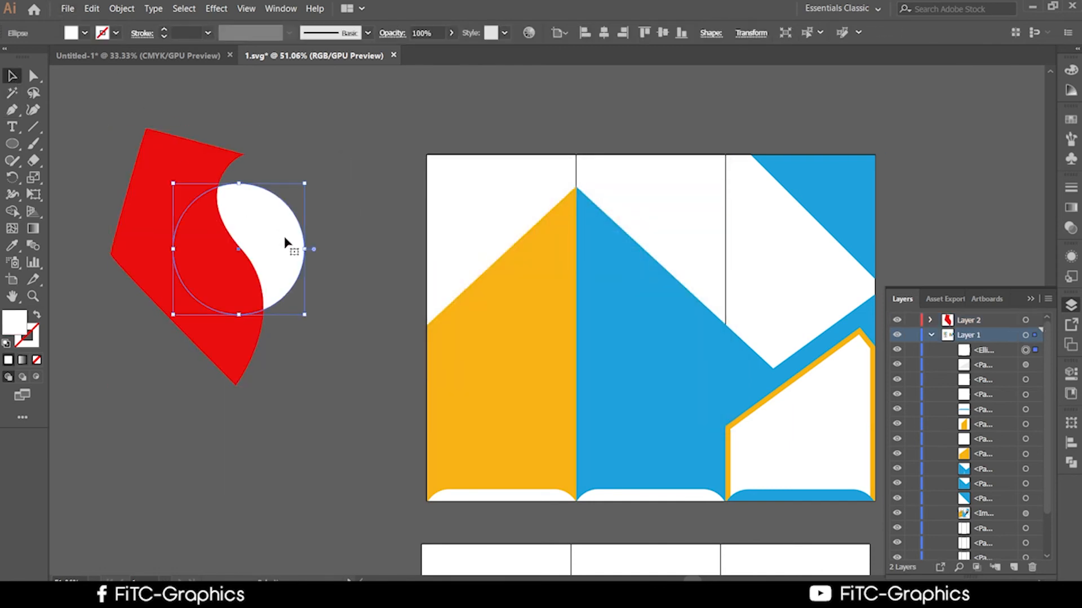
double_click(21, 328)
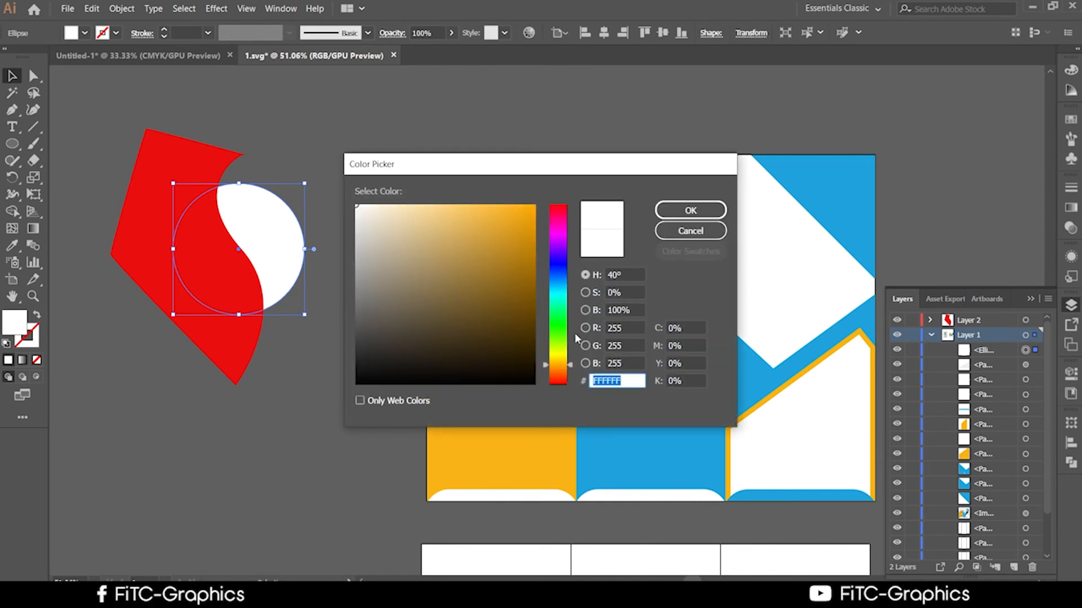
drag(560, 288, 562, 332)
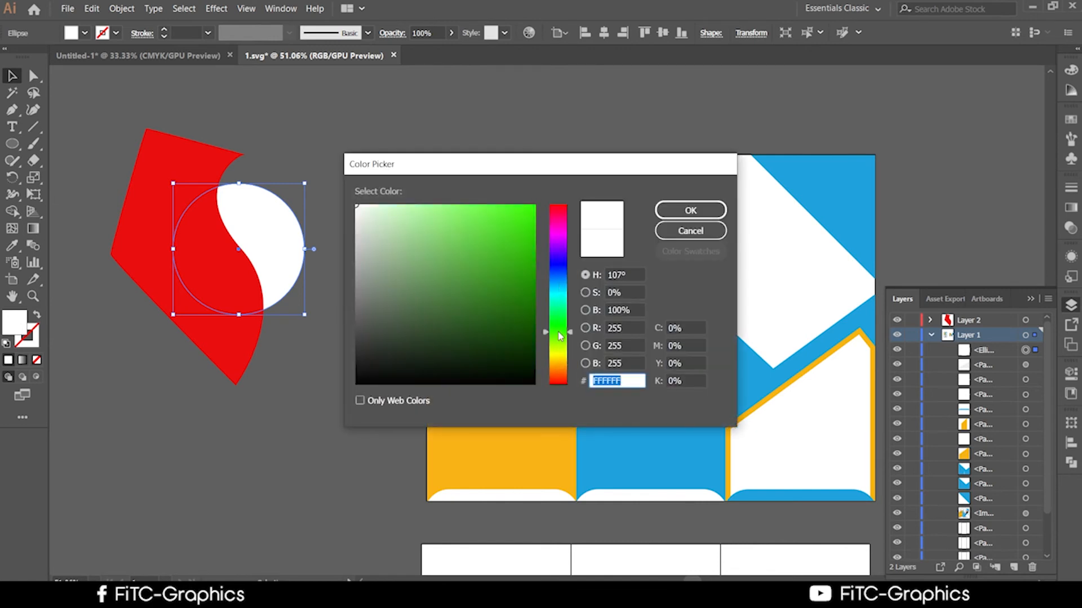
click(528, 210)
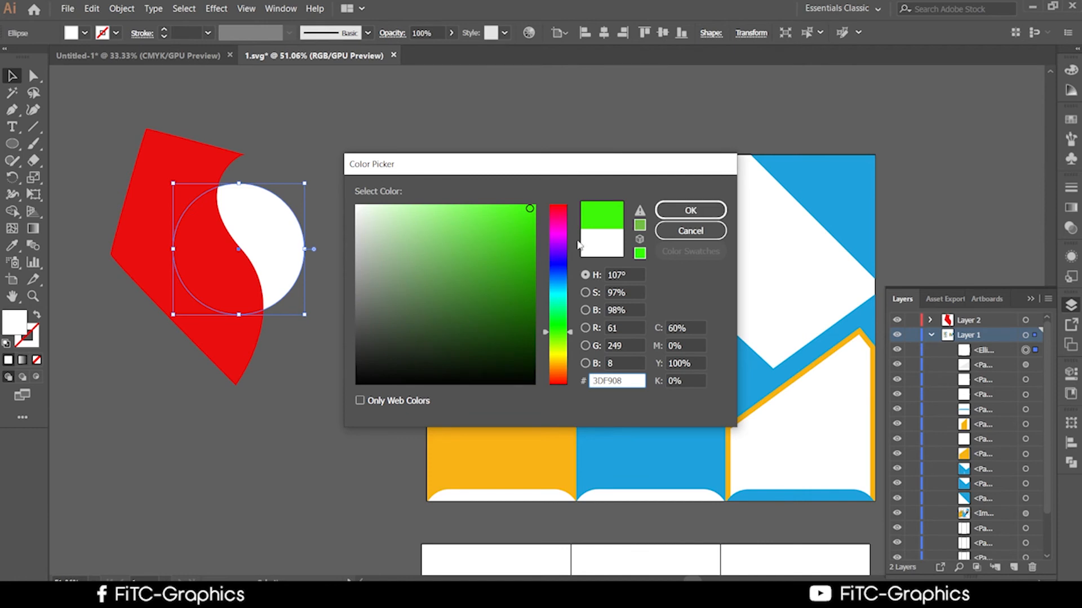
mouse_move(534, 244)
mouse_down()
mouse_move(535, 259)
mouse_move(532, 242)
mouse_up()
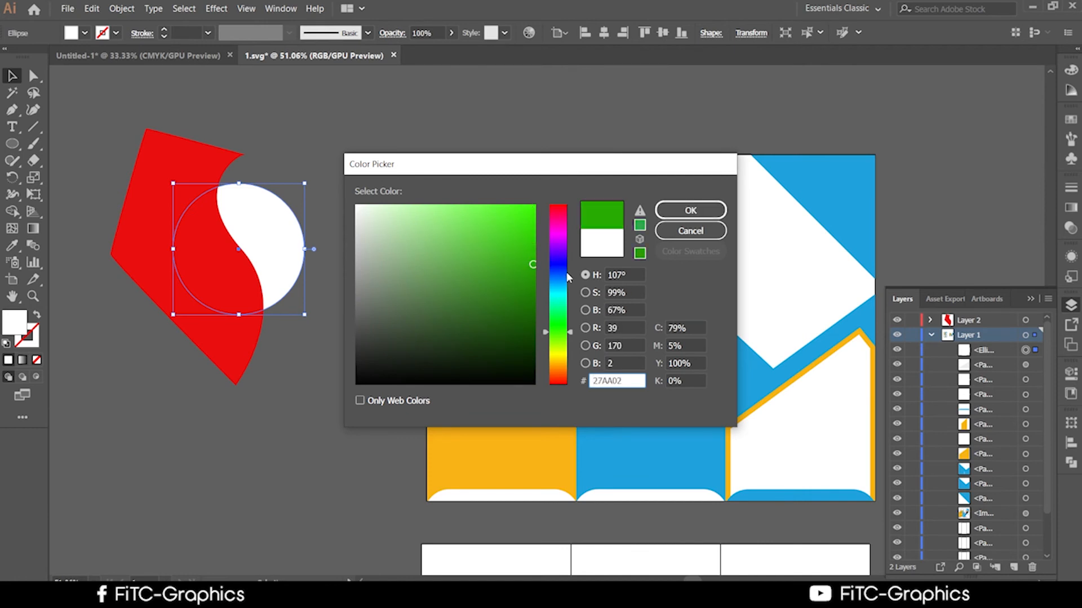
drag(568, 278, 567, 265)
click(505, 212)
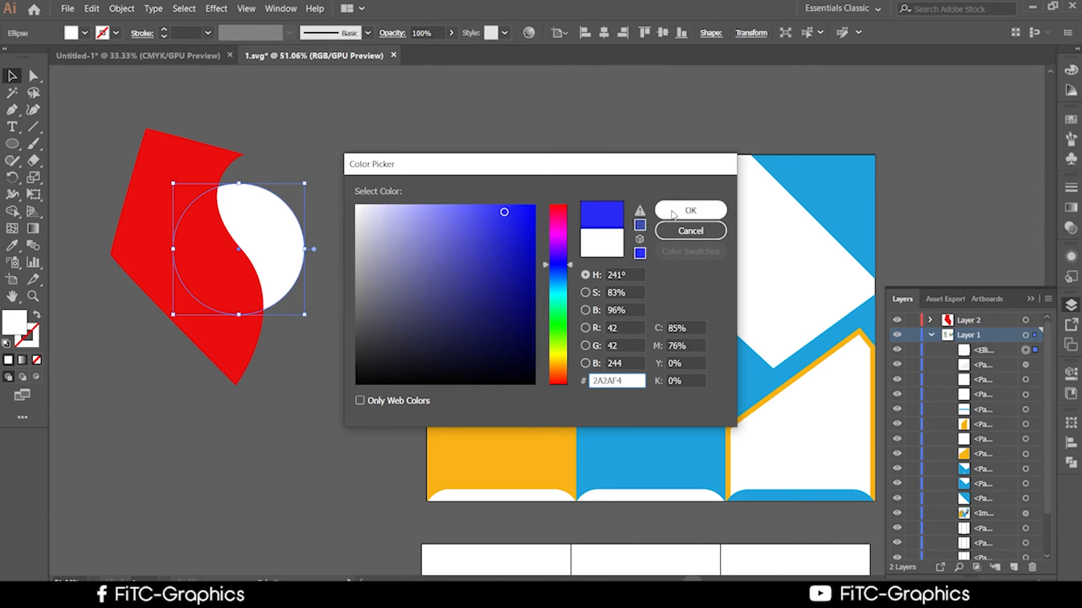
click(690, 210)
Select the red shape and the circle, and remove the red area outside the circle with the Shape Builder tool
click(322, 379)
drag(322, 379, 99, 41)
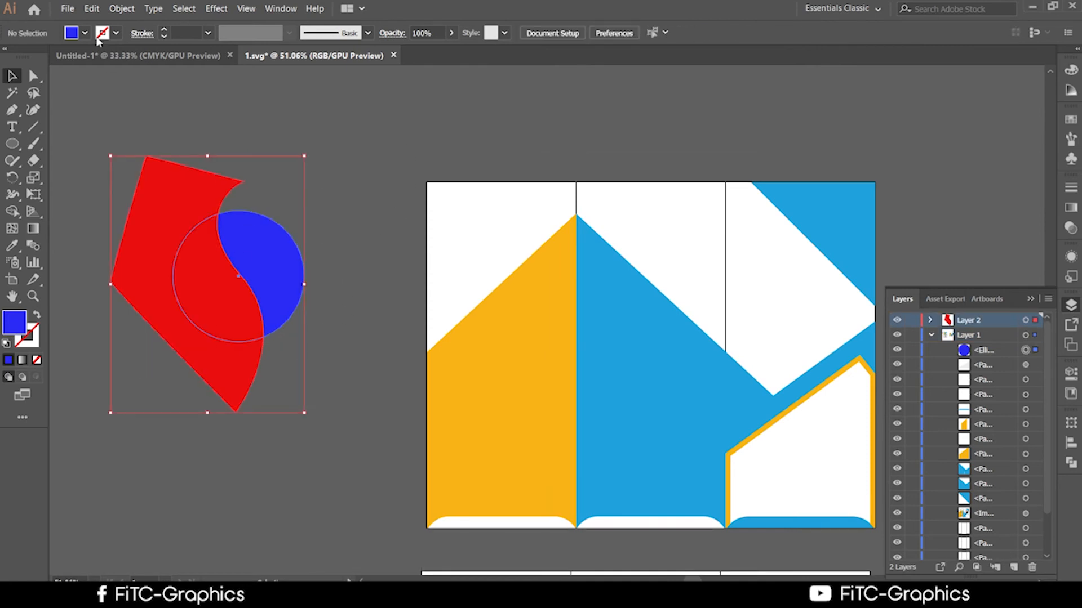
click(13, 211)
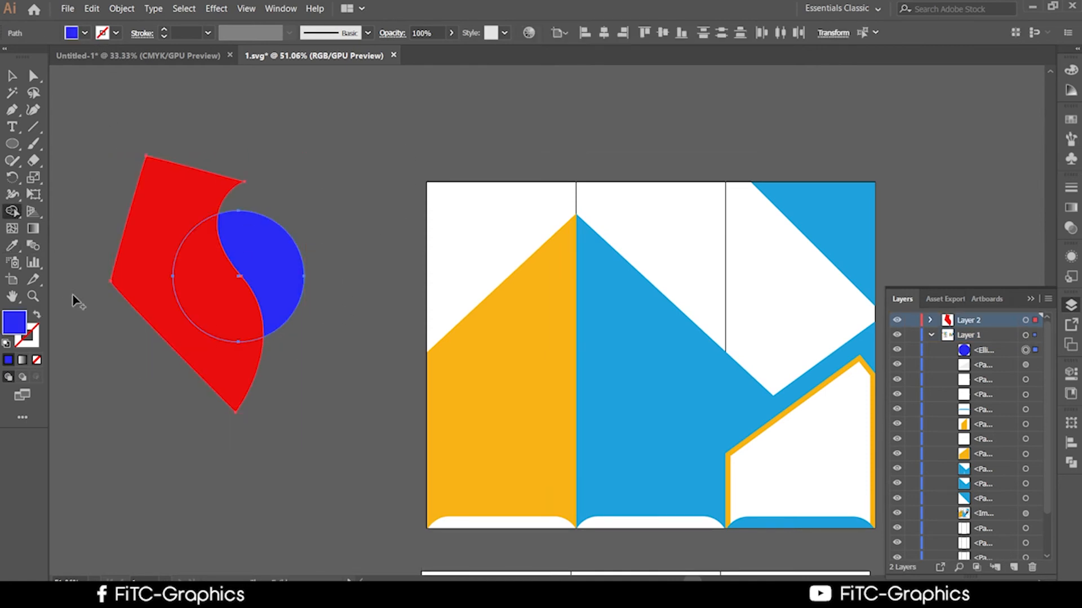
alt+click(141, 266)
click(12, 75)
click(362, 157)
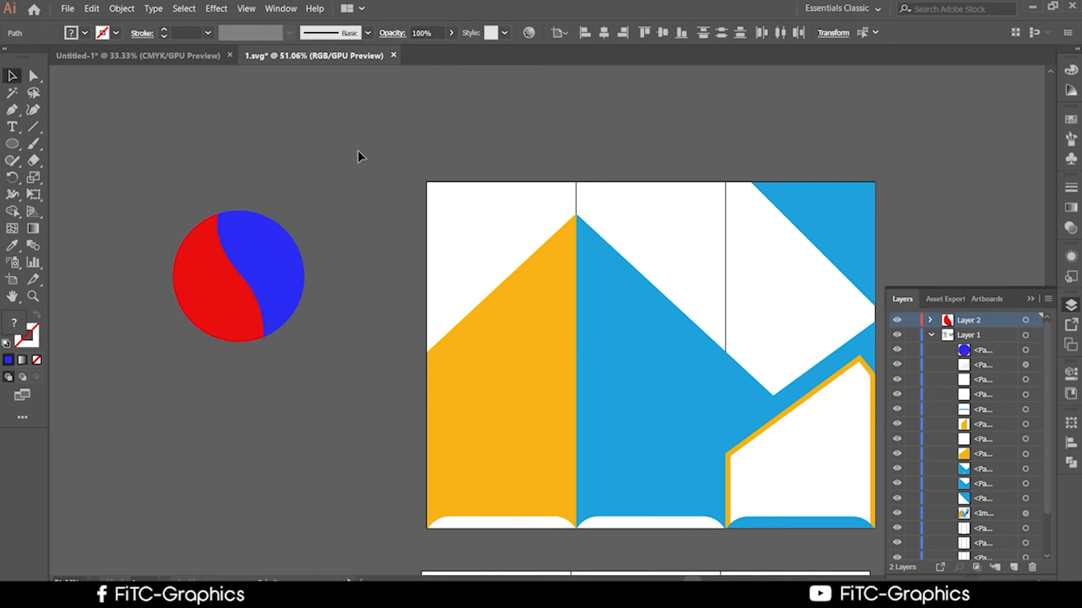
Check the trimmed two-part circle by selecting both pieces together and the red half alone
scroll(339, 279, down, 1)
key(ctrl+a)
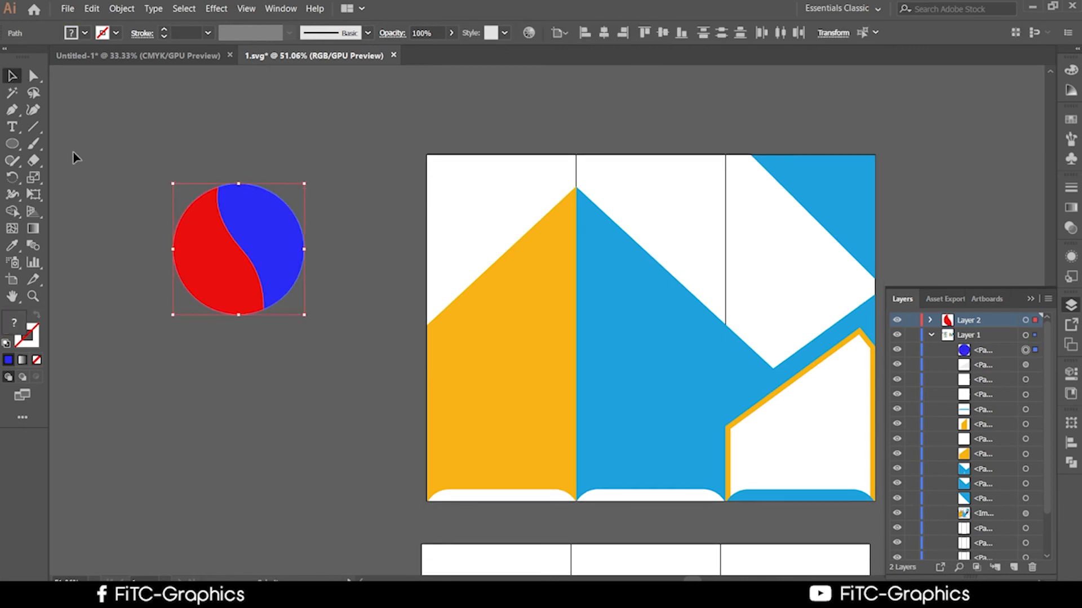
click(145, 126)
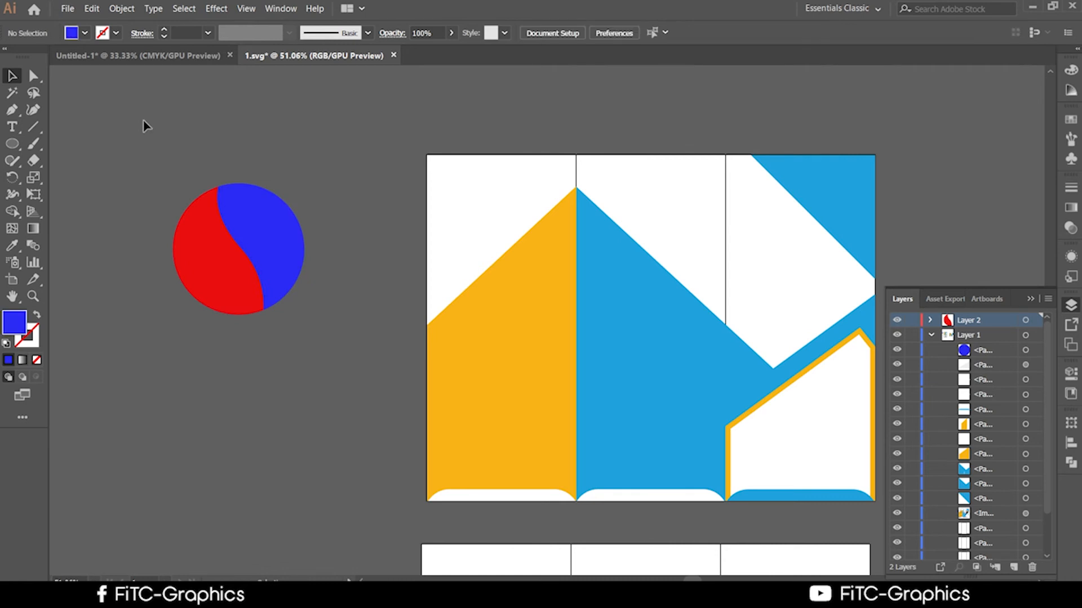
click(243, 265)
scroll(329, 244, down, 1)
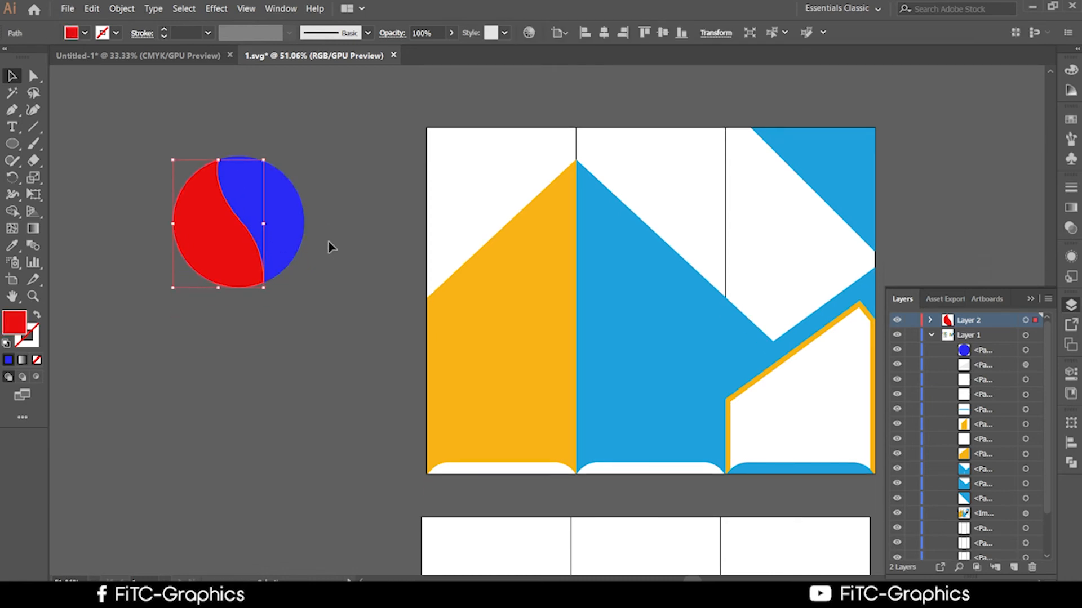
click(341, 265)
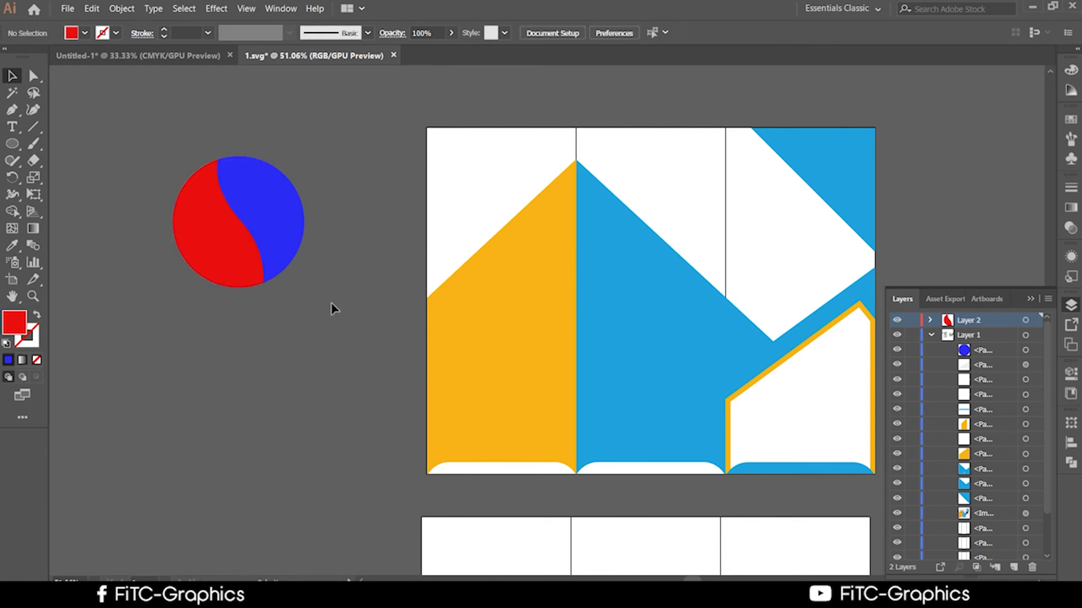
Select both pieces of the red and blue circle and delete them from the canvas
drag(337, 304, 95, 113)
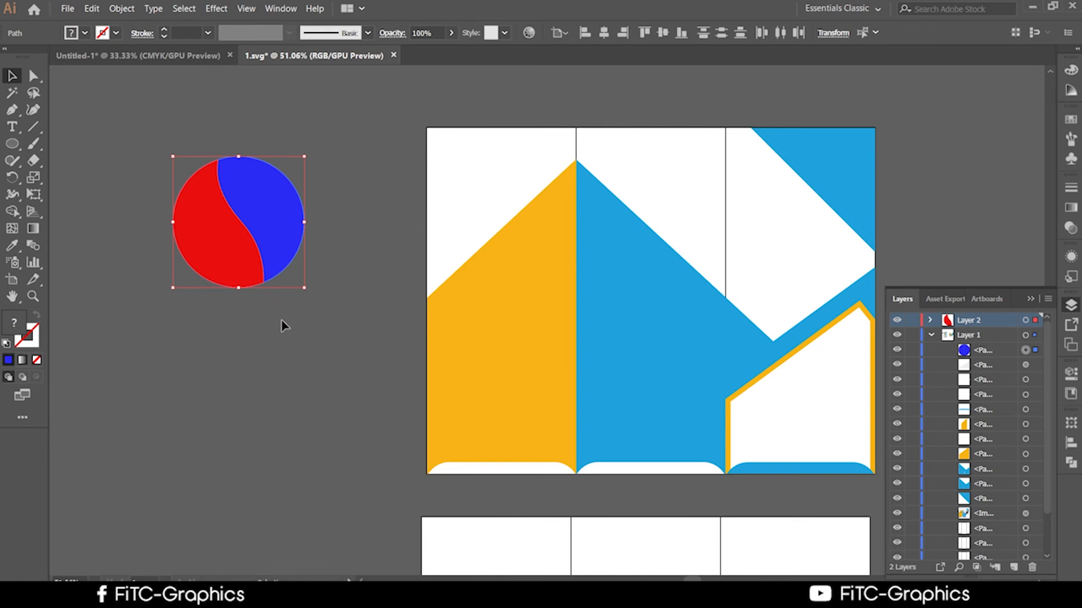
drag(336, 359, 9, 50)
scroll(126, 245, up, 3)
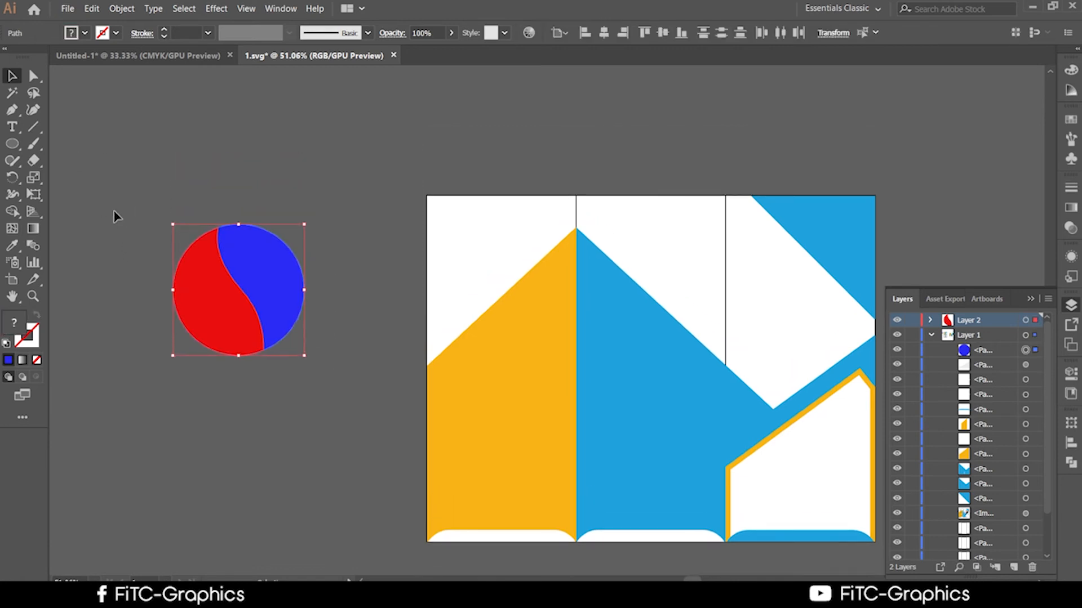
scroll(107, 203, up, 3)
scroll(107, 203, down, 2)
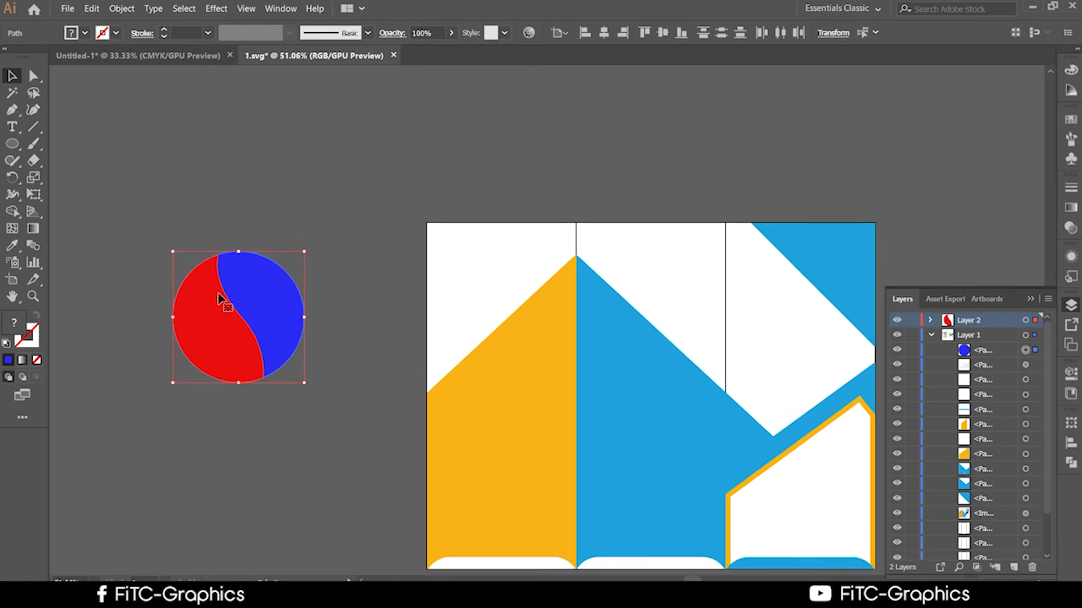
scroll(218, 294, up, 3)
drag(340, 359, 126, 150)
scroll(199, 168, down, 5)
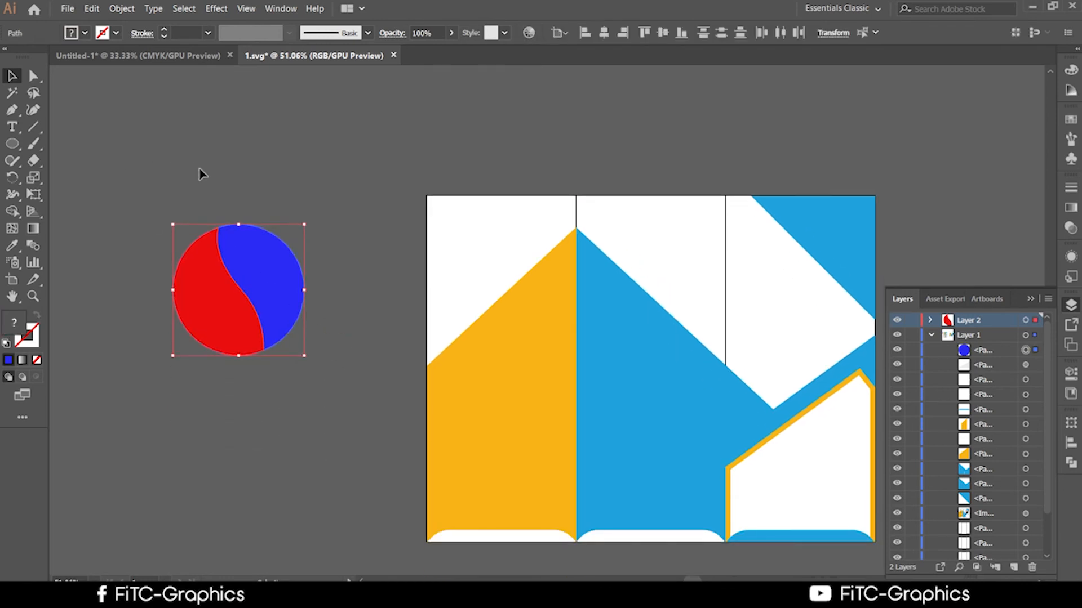
key(Delete)
scroll(208, 283, down, 4)
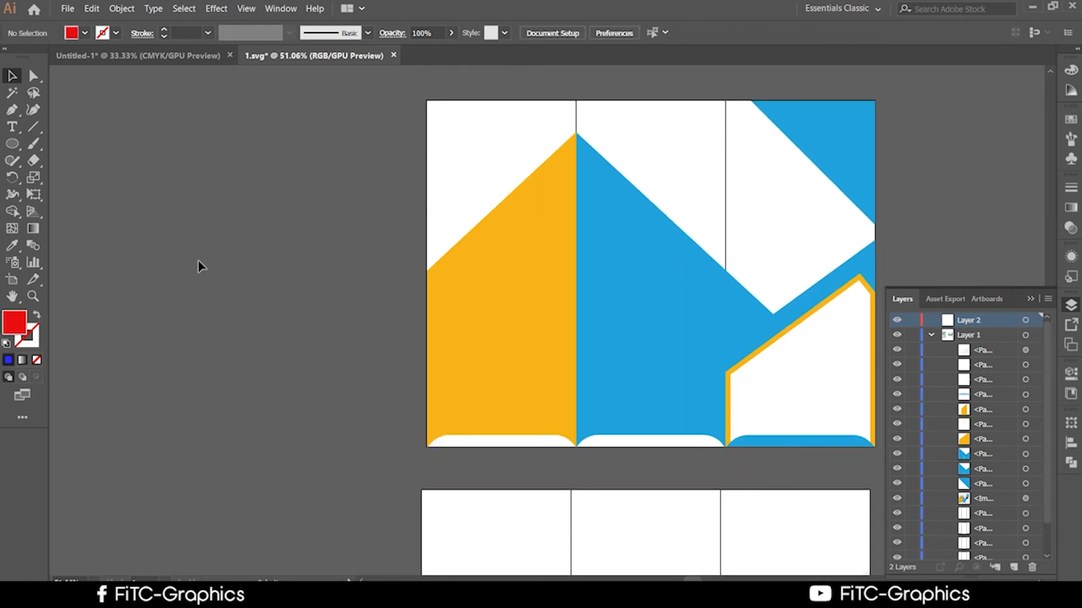
Show the Pattern Options panel and place it beside the brochure artboard, clear of the empty canvas
scroll(191, 249, down, 3)
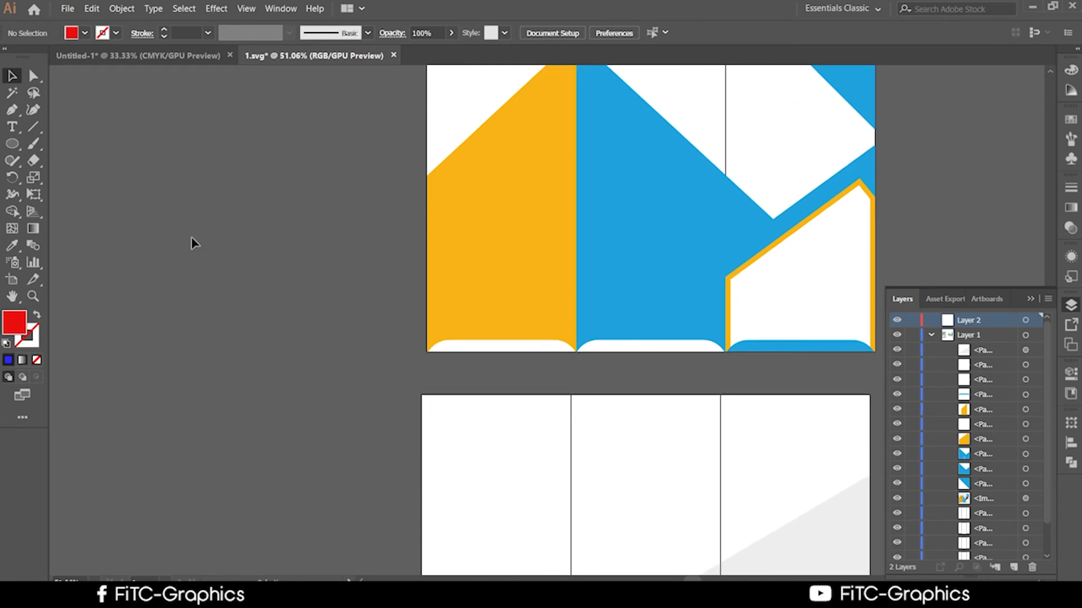
drag(193, 238, 373, 228)
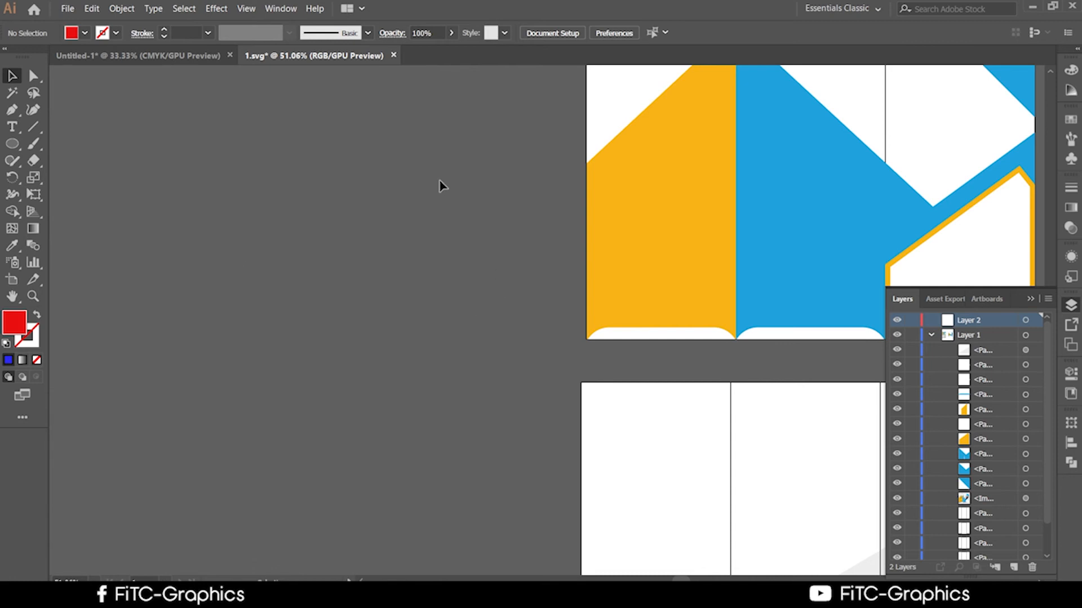
scroll(258, 137, up, 2)
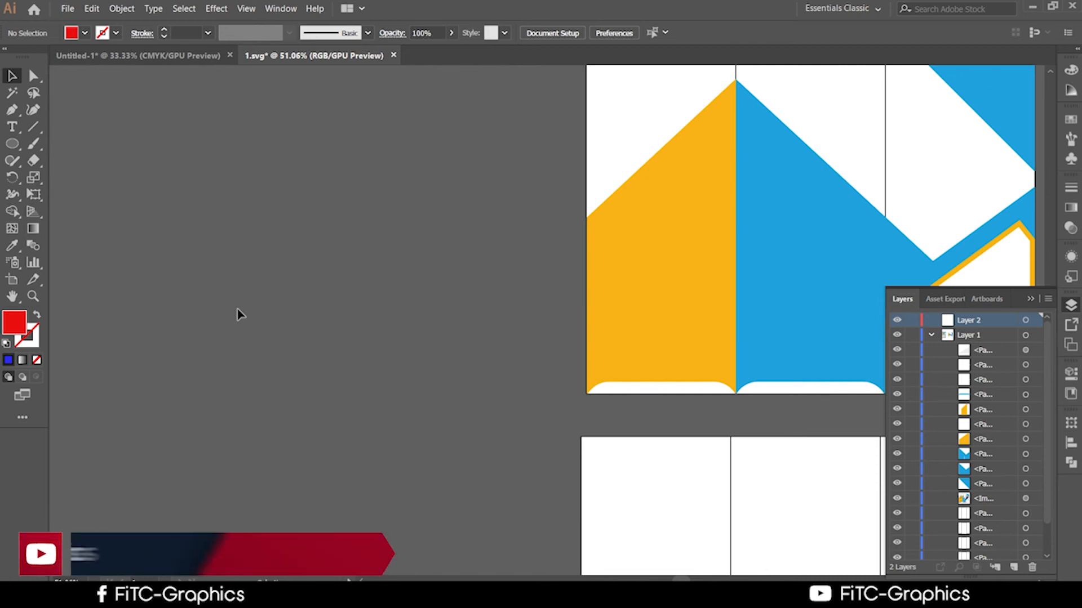
click(216, 8)
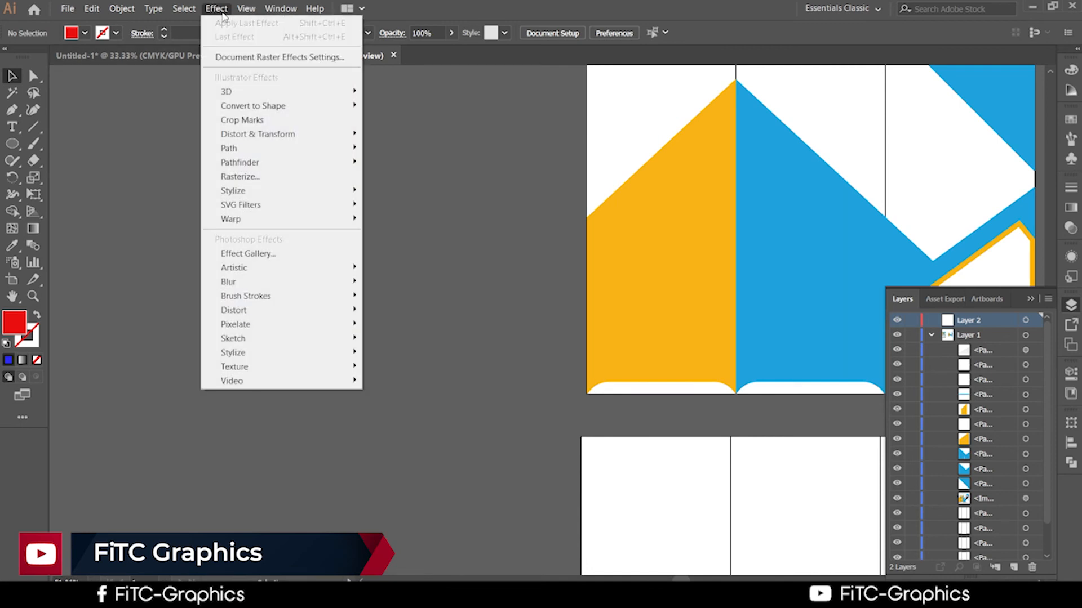
mouse_move(243, 222)
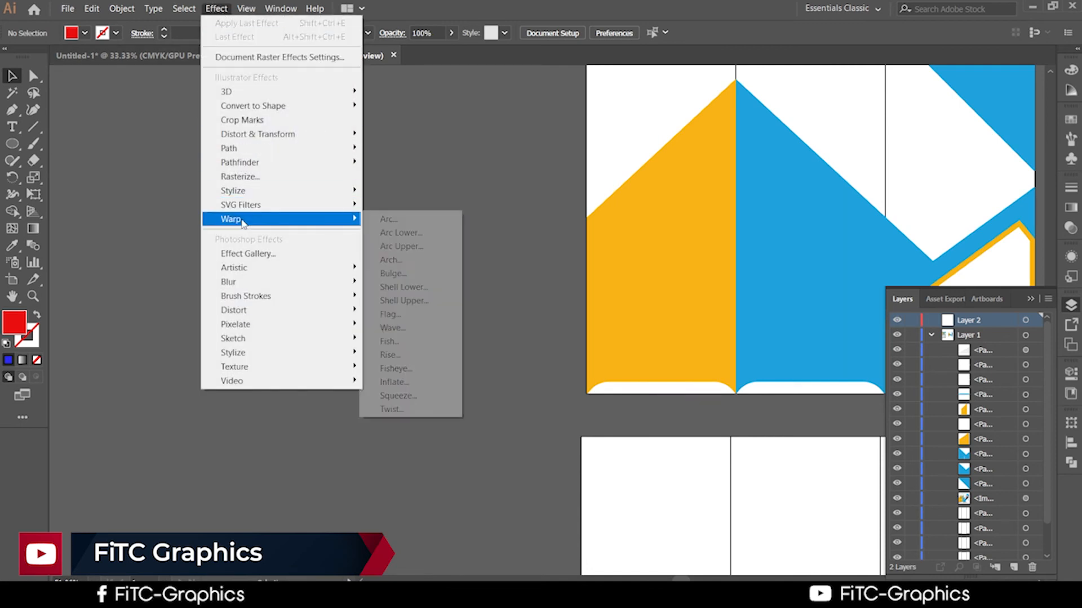
mouse_move(281, 8)
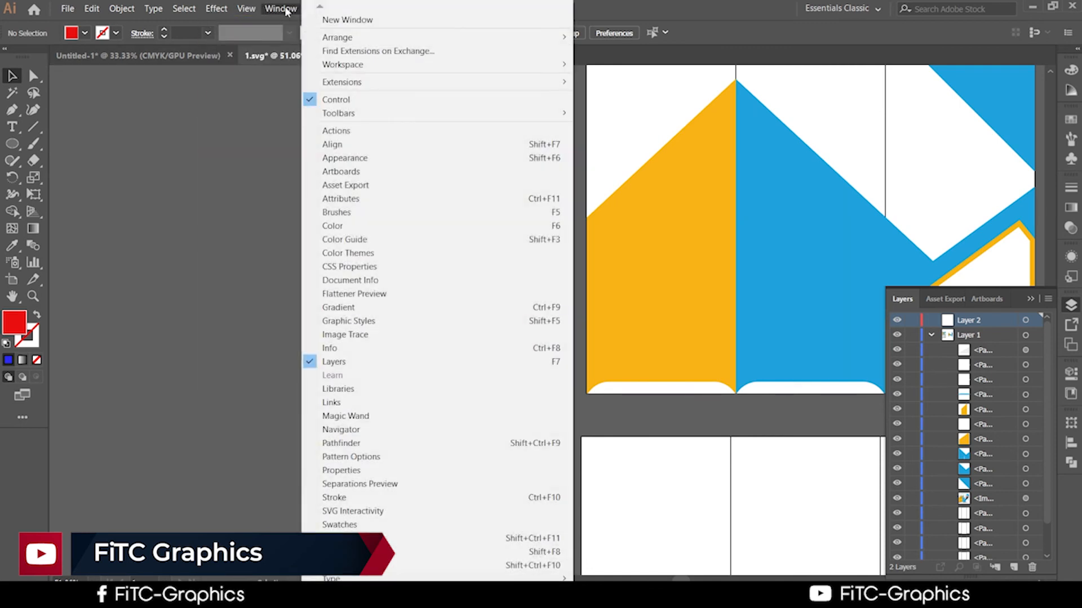
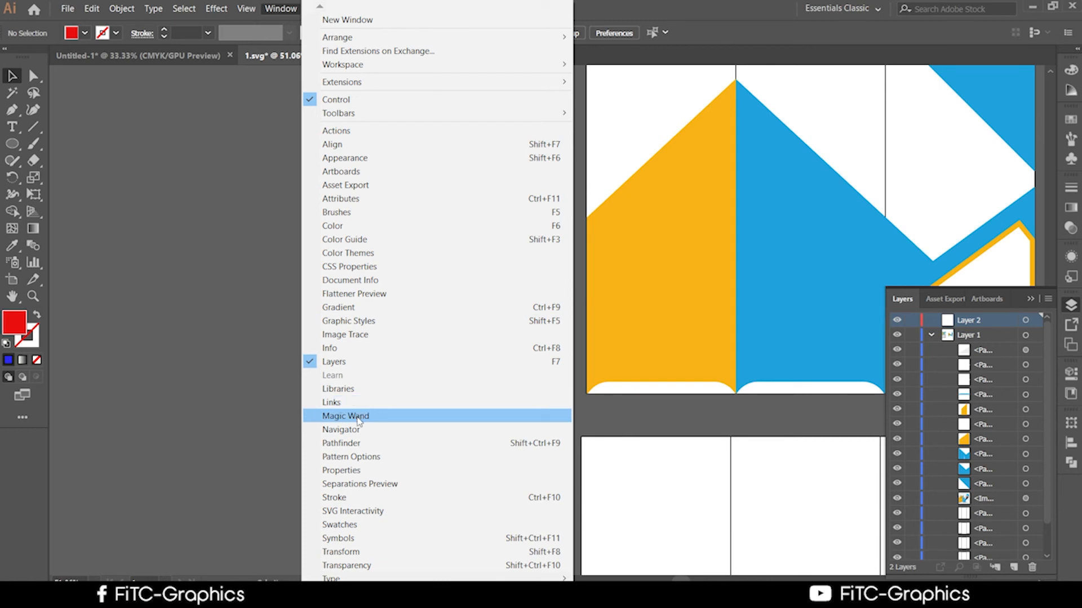
click(363, 457)
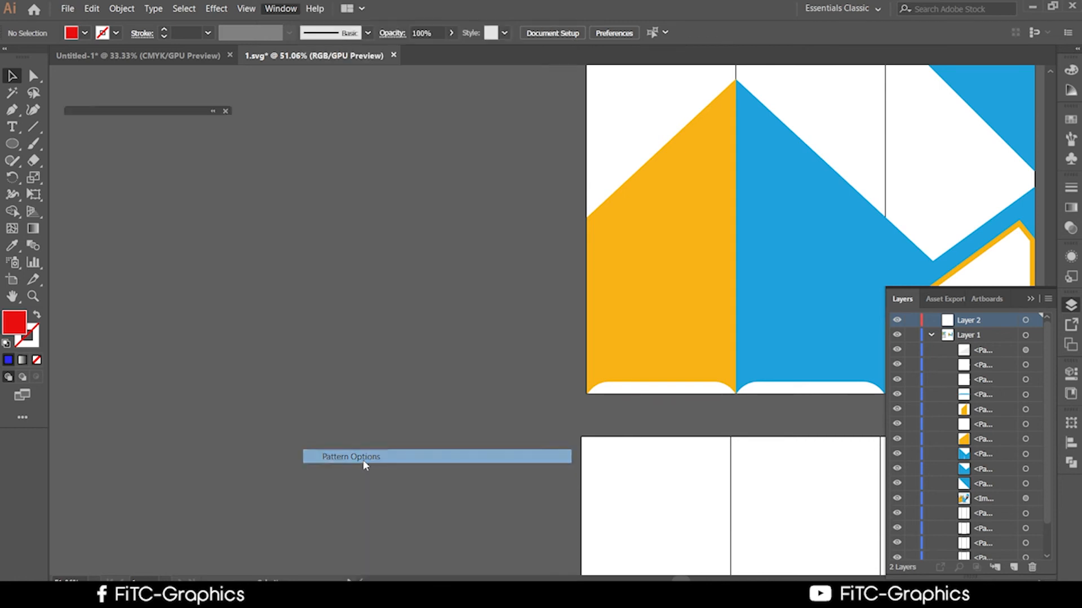
drag(162, 125, 518, 111)
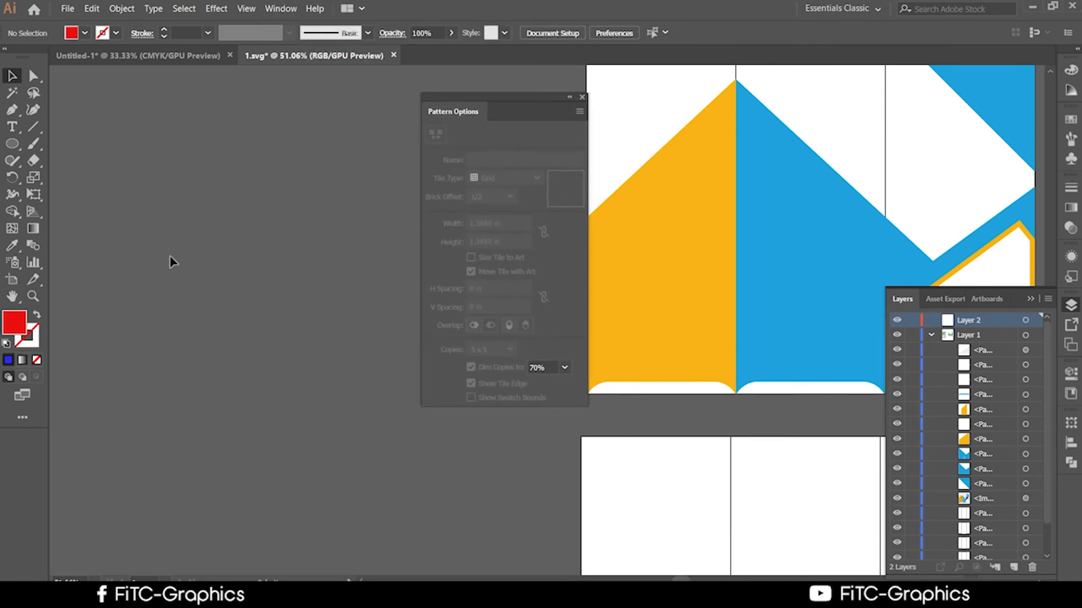
Draw several small red ellipses on the empty canvas and delete them
click(12, 145)
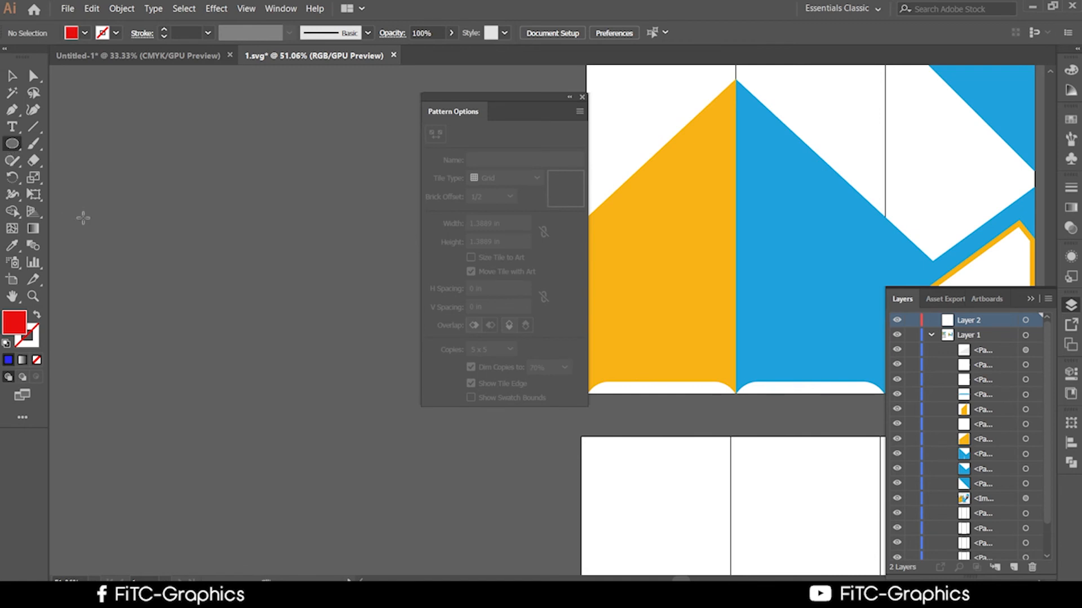
drag(131, 220, 160, 260)
drag(173, 220, 207, 254)
drag(183, 184, 212, 219)
mouse_move(191, 144)
mouse_down()
mouse_move(244, 164)
mouse_move(257, 225)
mouse_up()
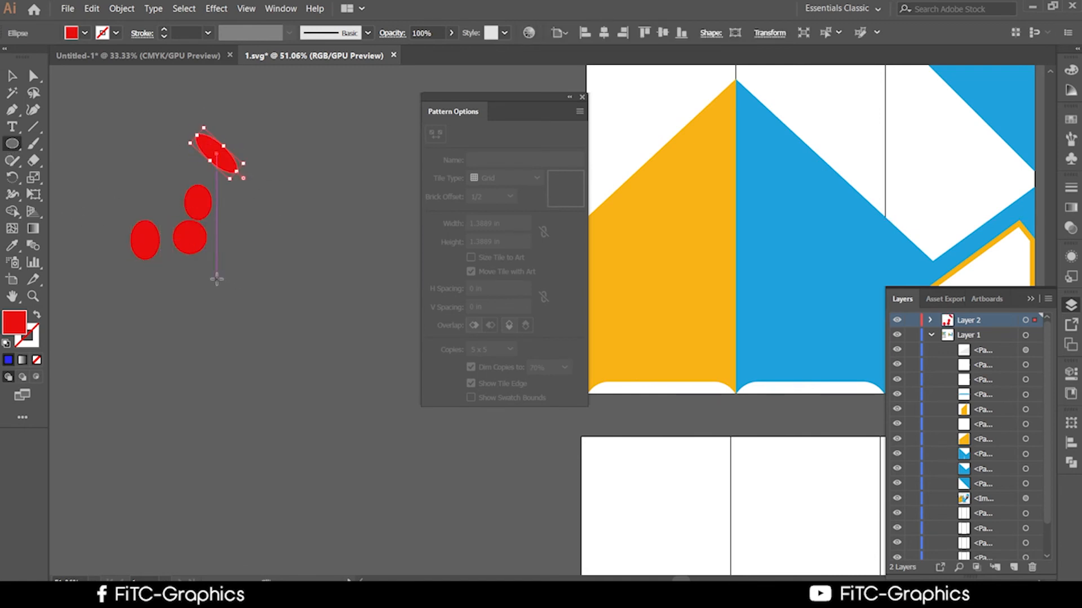
key(Delete)
click(14, 75)
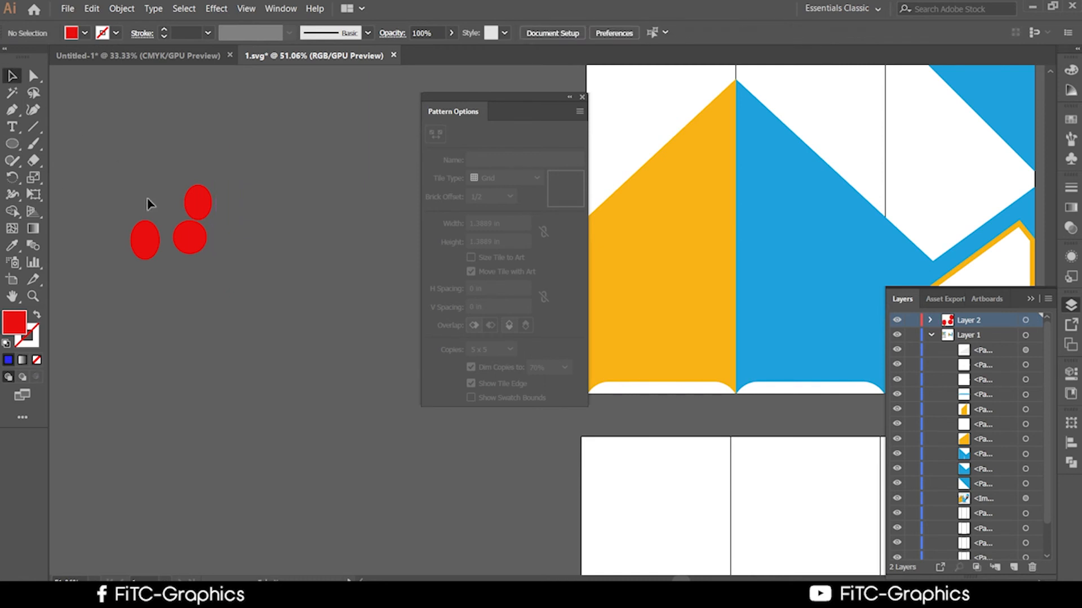
scroll(231, 322, left, 1)
drag(231, 322, 124, 128)
key(Delete)
Draw a vertical straight line with the Line Segment tool on the empty canvas beside the brochure
click(12, 143)
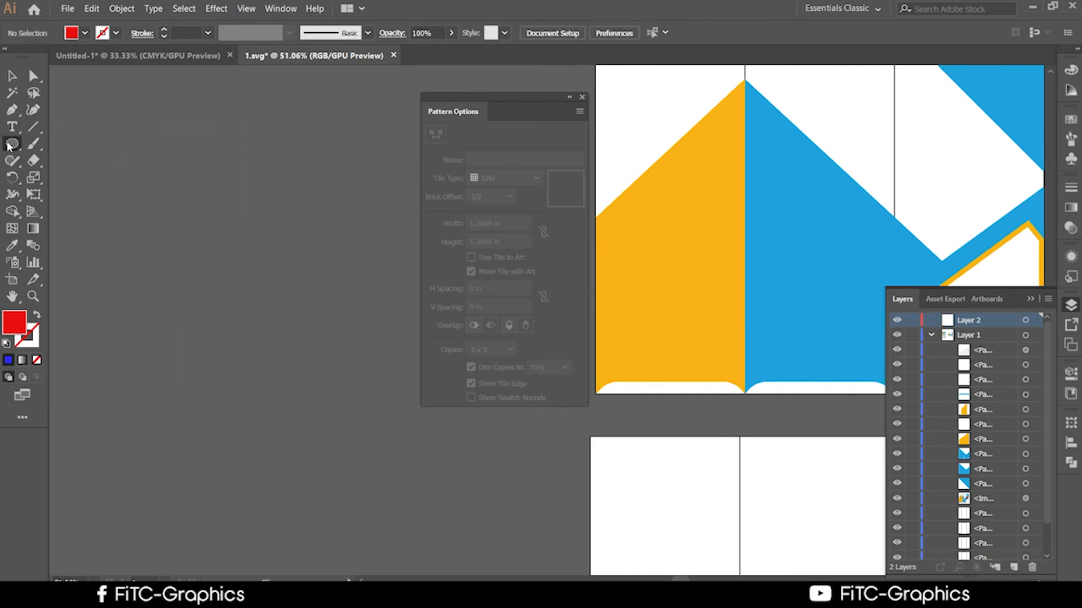
click(33, 127)
drag(137, 128, 146, 339)
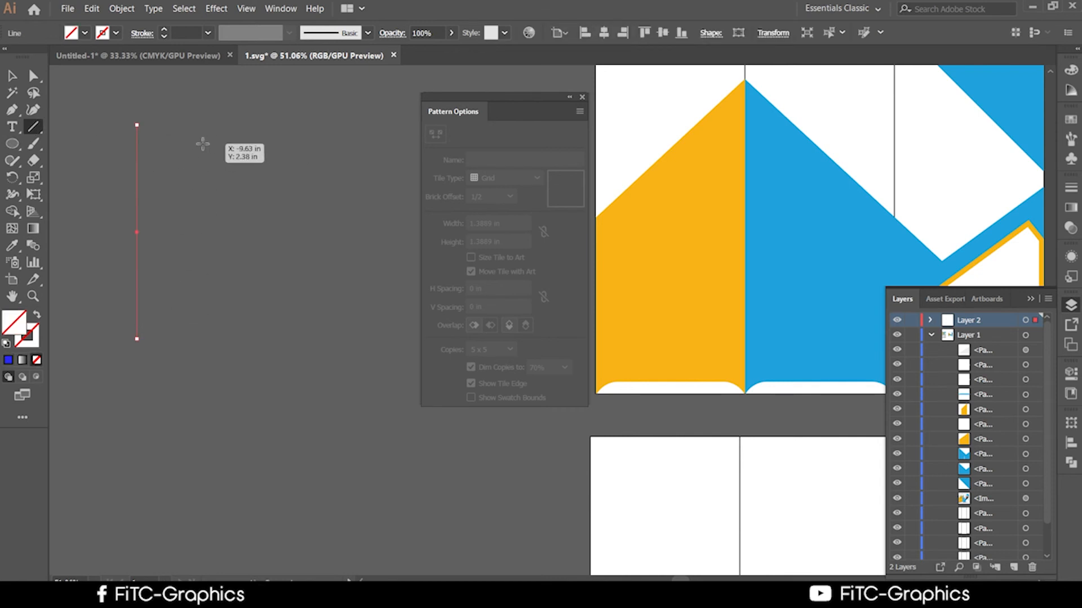
Select the vertical line beside the brochure and set its stroke colour to dark grey 232323
click(13, 77)
click(247, 234)
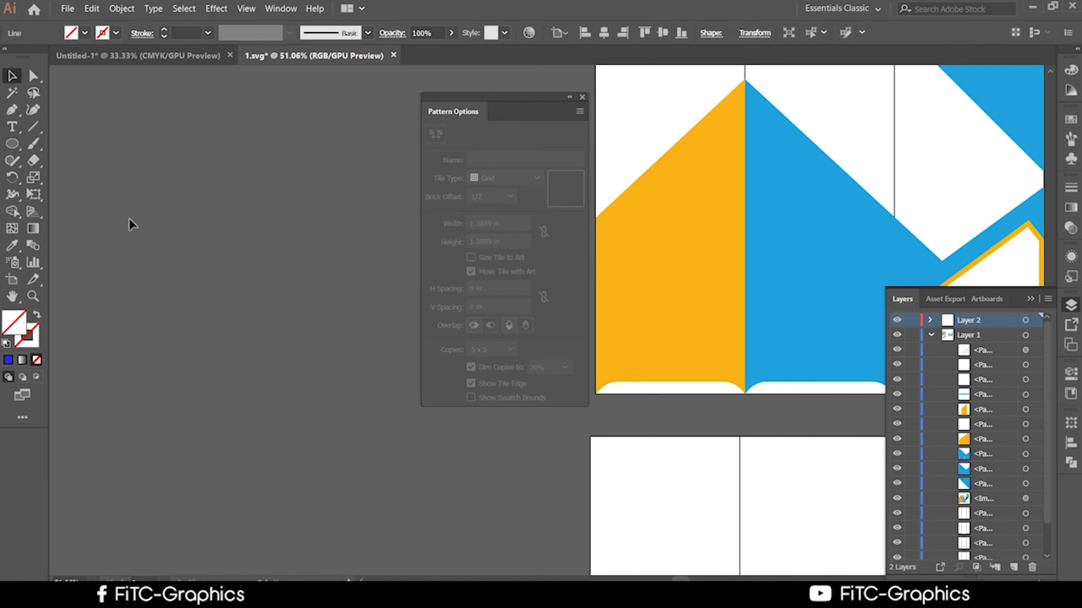
scroll(131, 221, up, 2)
scroll(177, 224, down, 2)
click(168, 232)
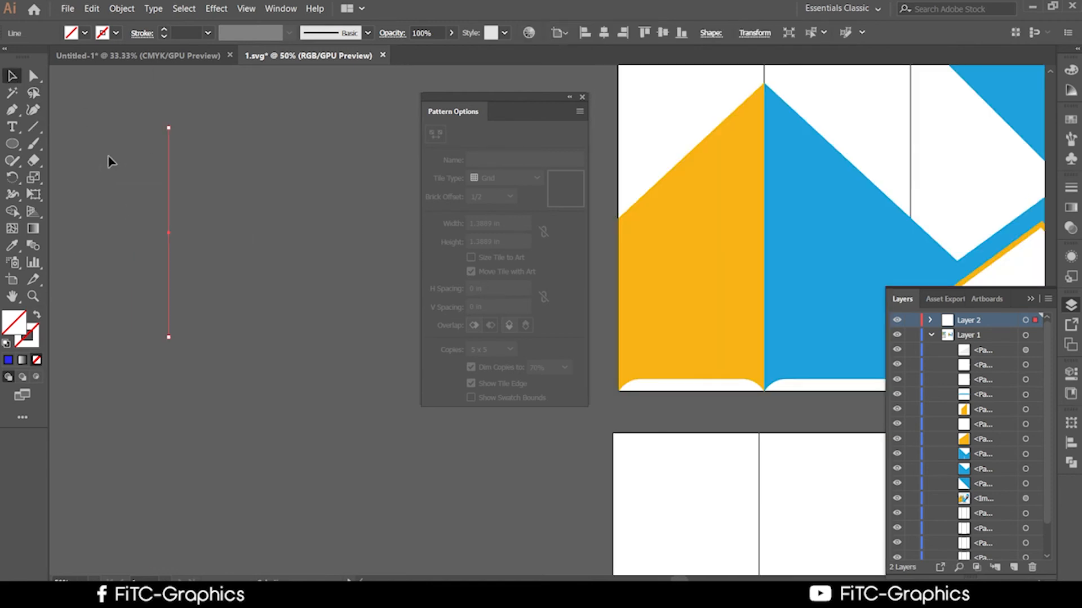
double_click(37, 335)
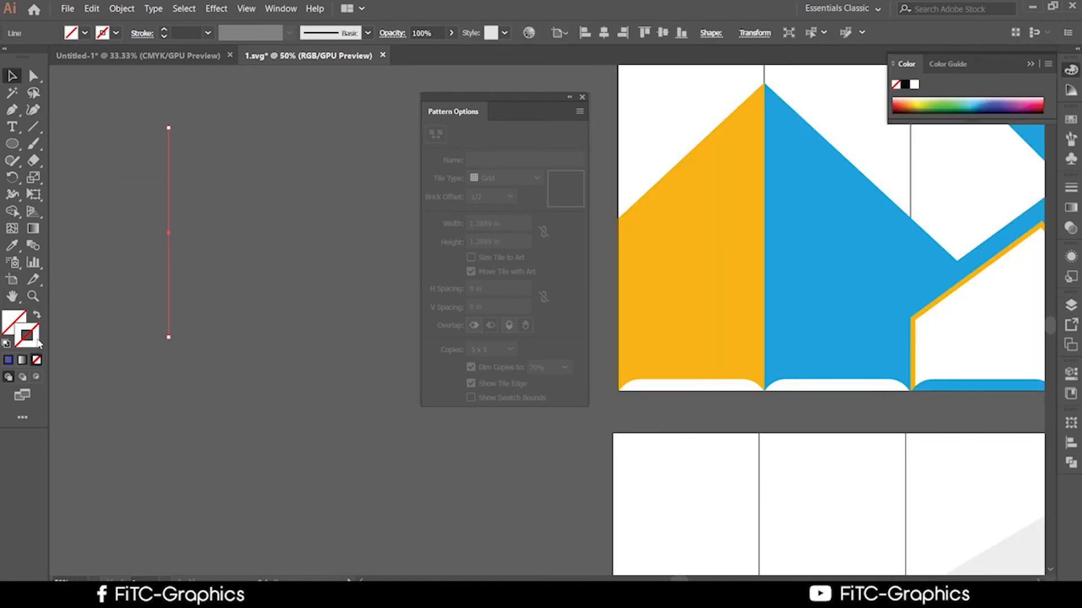
mouse_move(387, 282)
mouse_down()
mouse_move(353, 313)
mouse_move(346, 358)
mouse_up()
click(691, 210)
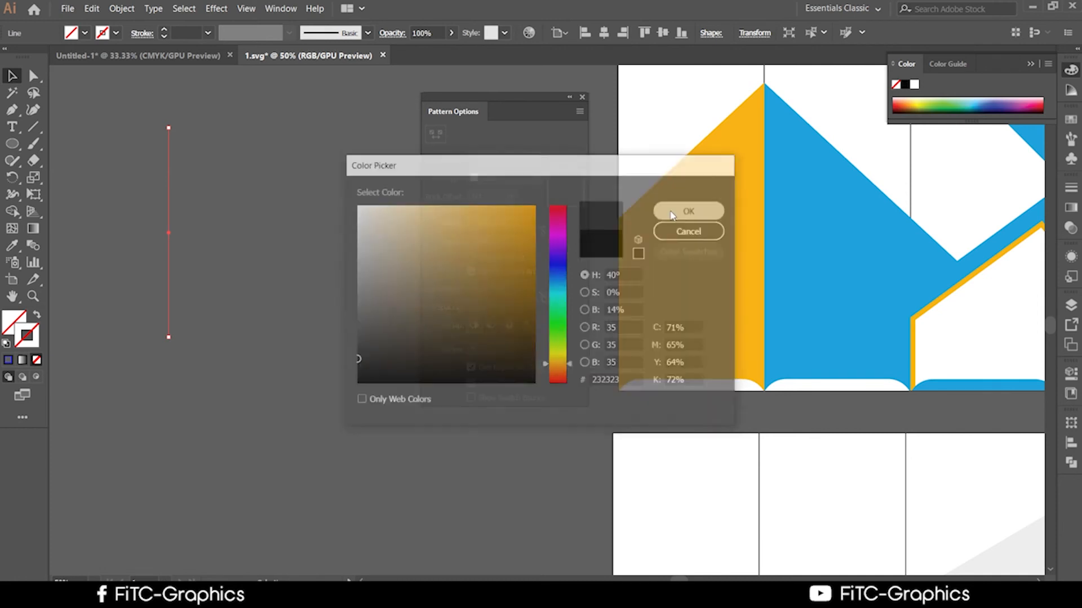
click(270, 233)
scroll(169, 147, up, 2)
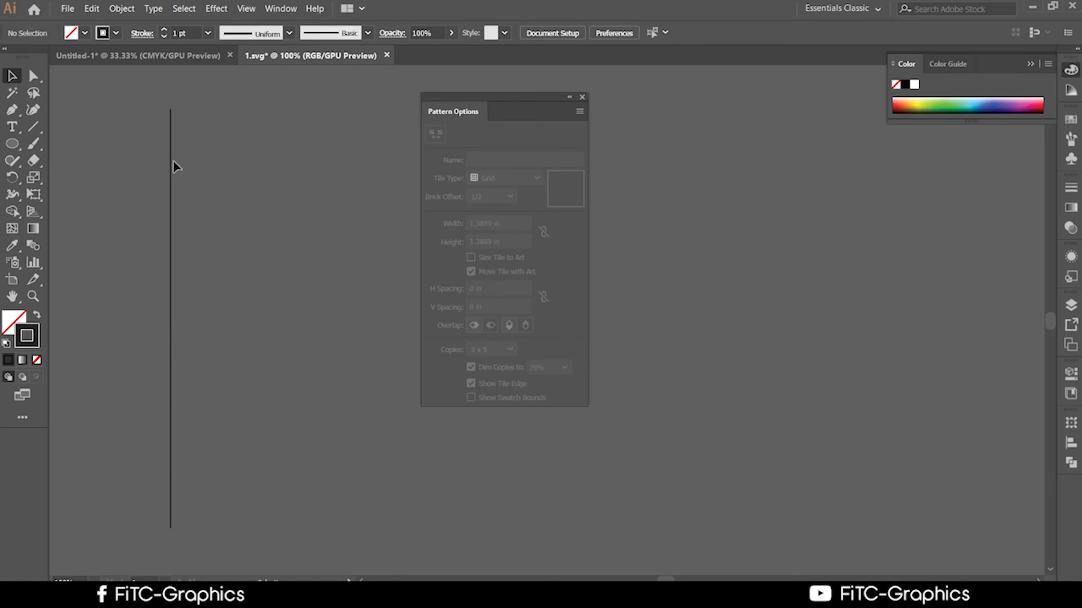
Make a copy of the vertical line rotated 90° about its midpoint so the two lines form a cross
click(170, 167)
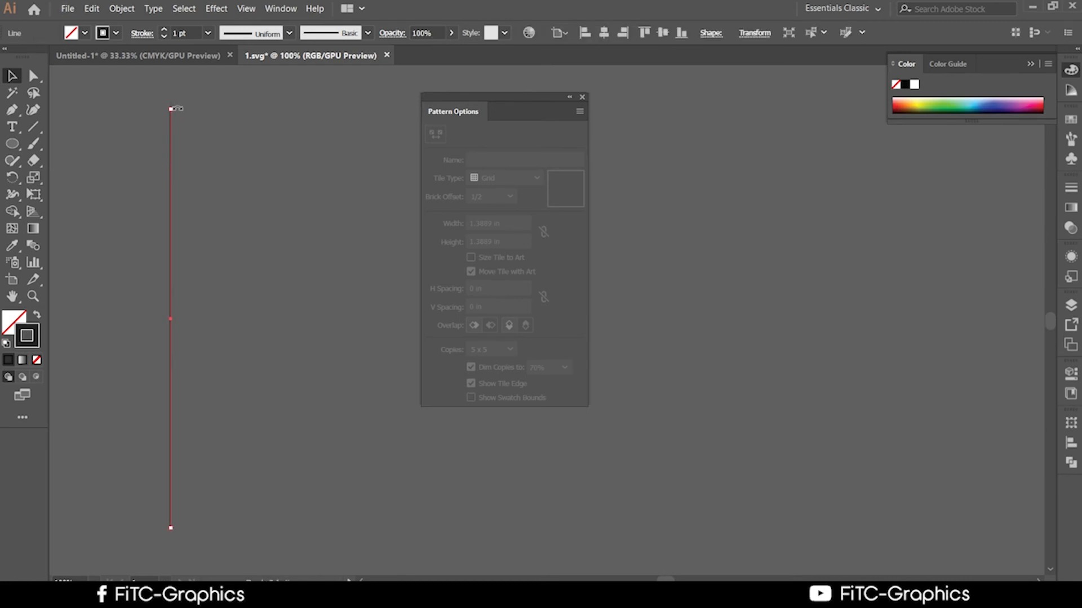
drag(176, 107, 344, 385)
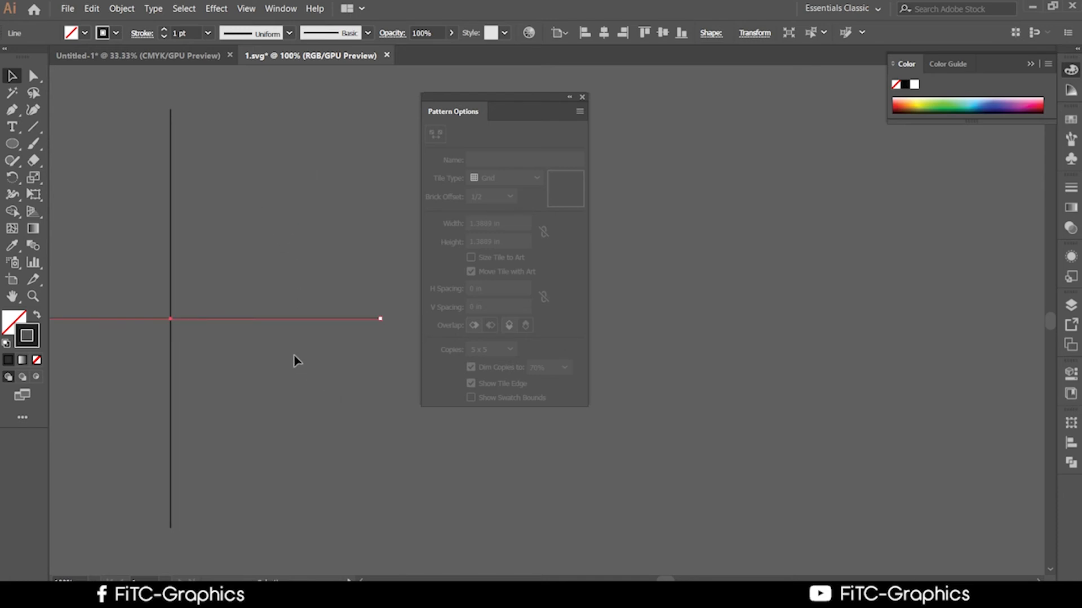
click(275, 404)
scroll(282, 406, down, 1)
drag(285, 408, 340, 386)
scroll(271, 351, up, 3)
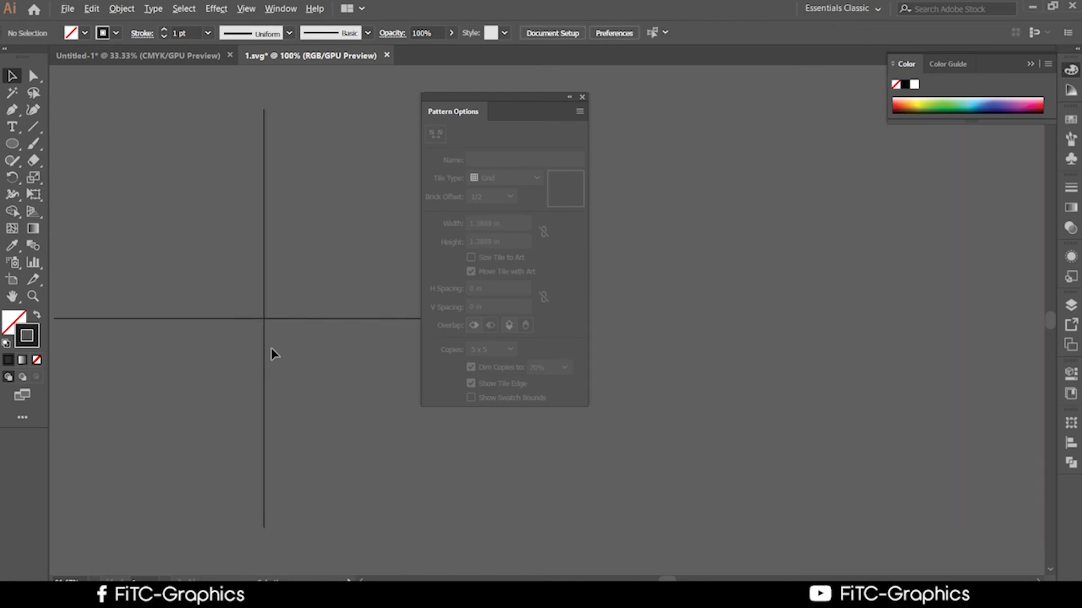
Draw a small unfilled circle centred on the intersection of the crossed lines with the Ellipse tool
click(11, 143)
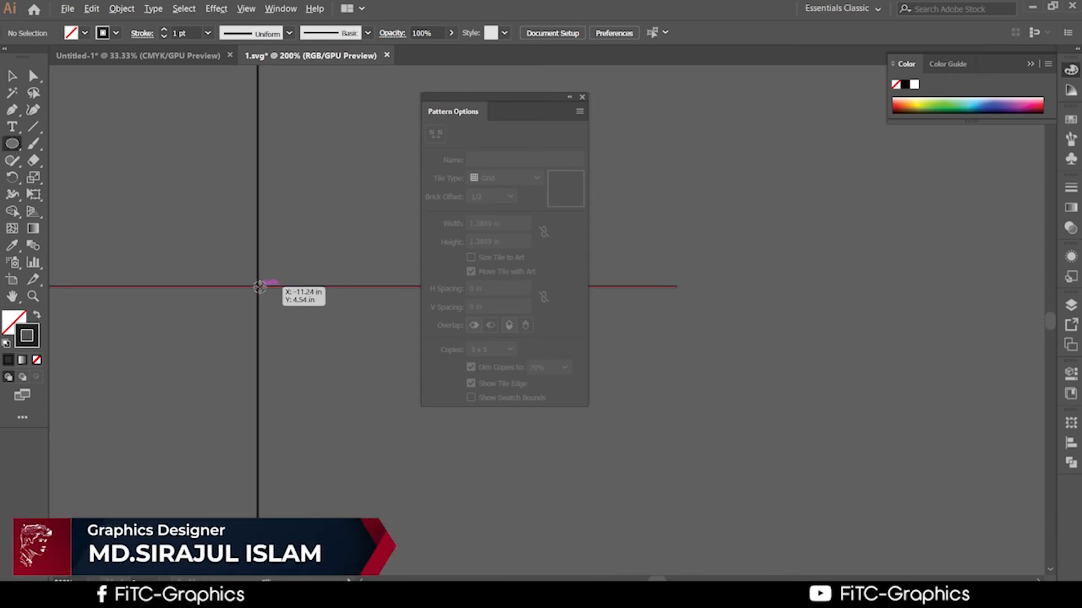
drag(258, 286, 283, 320)
drag(284, 320, 284, 320)
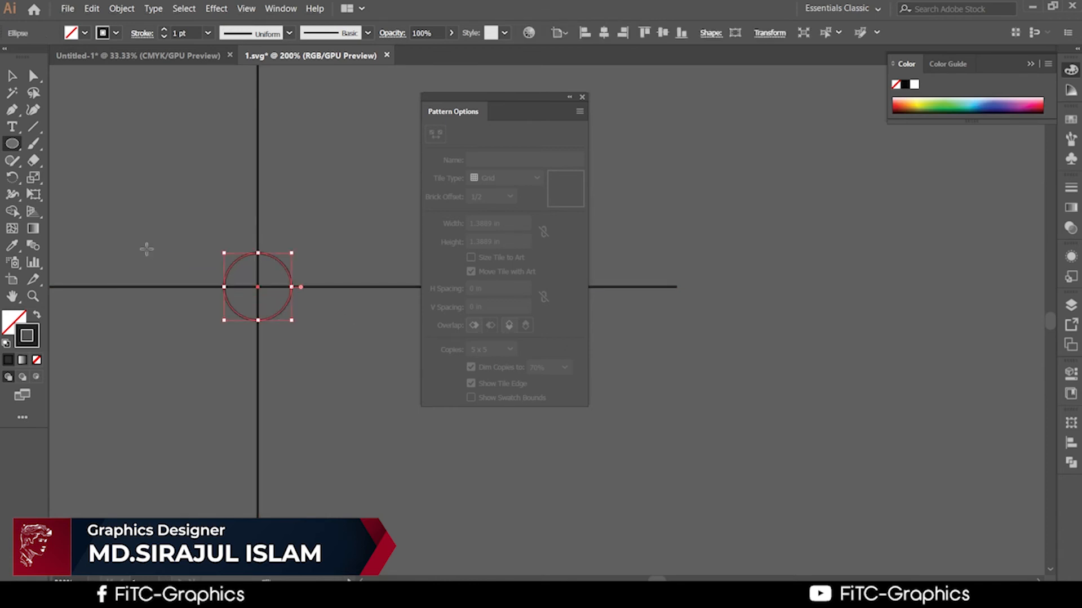
click(12, 75)
click(383, 389)
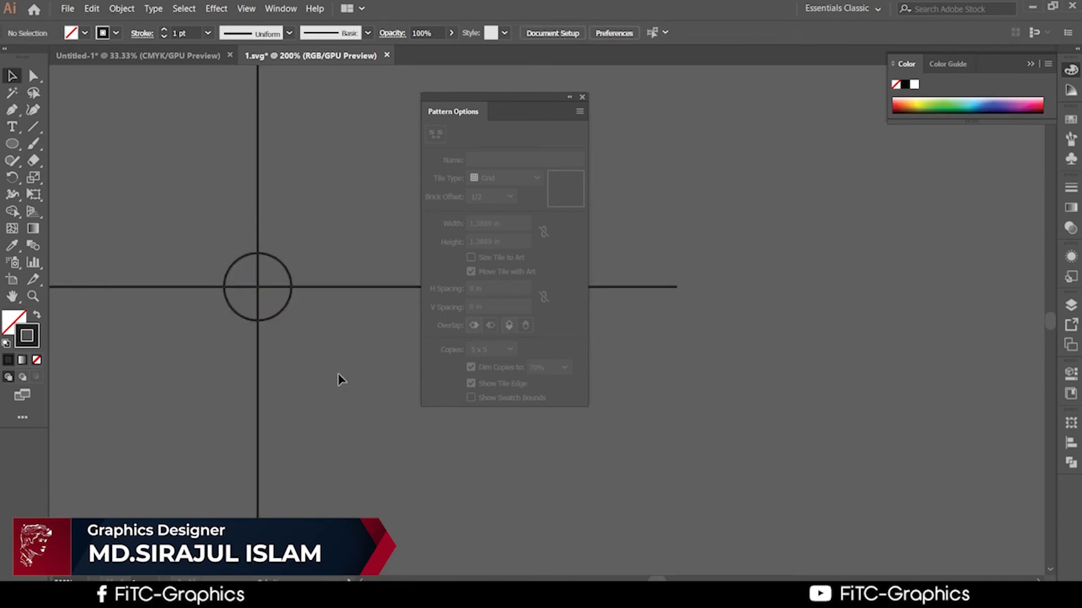
Select the crossed lines and the circle together and make them into a new pattern
scroll(343, 386, up, 1)
drag(343, 386, 103, 196)
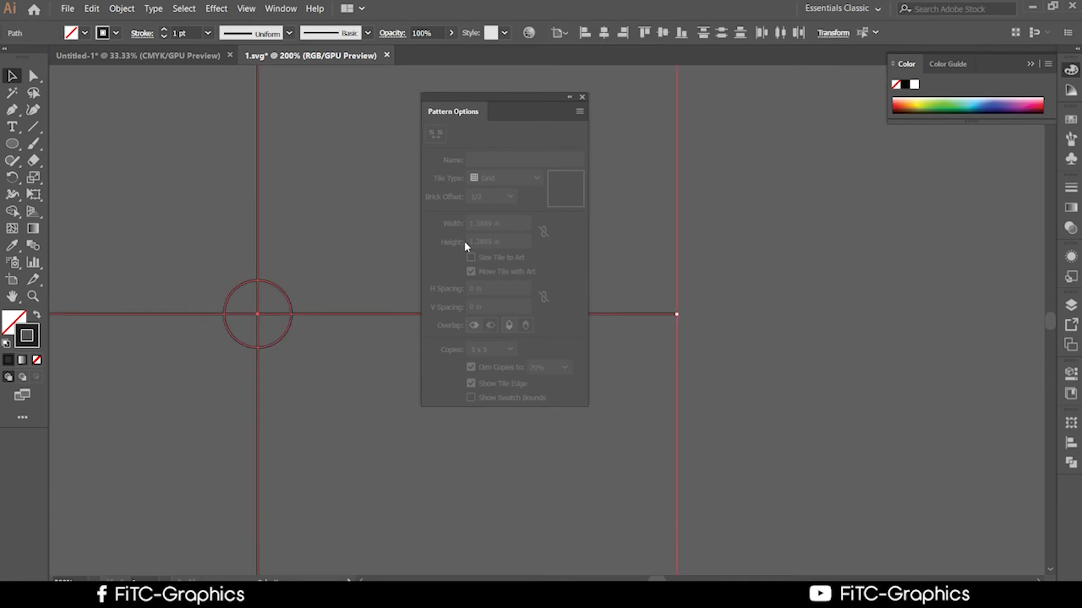
click(124, 8)
mouse_move(168, 332)
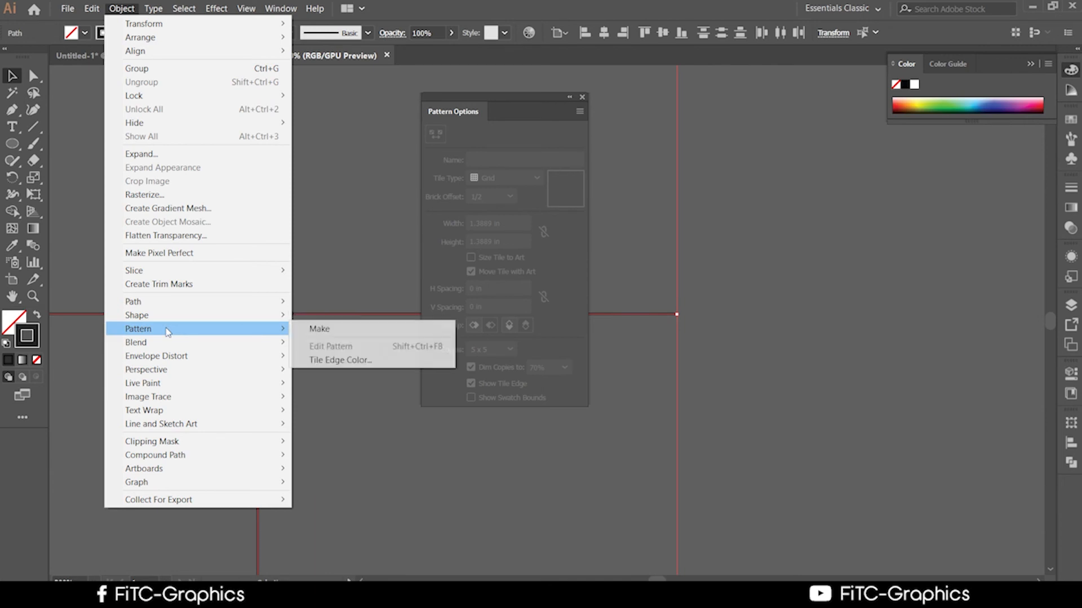
click(338, 328)
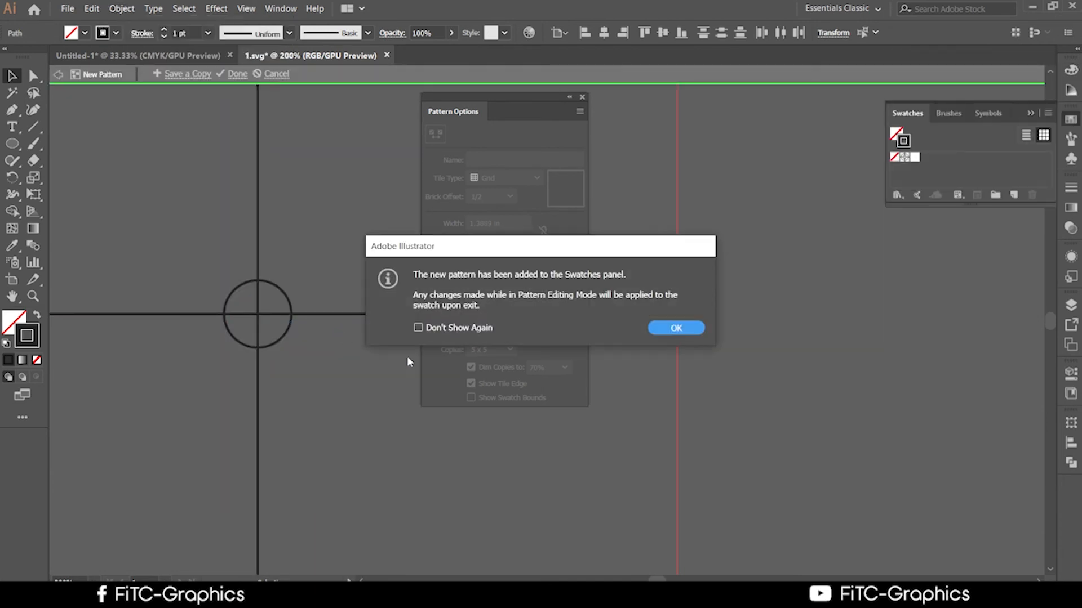
click(676, 327)
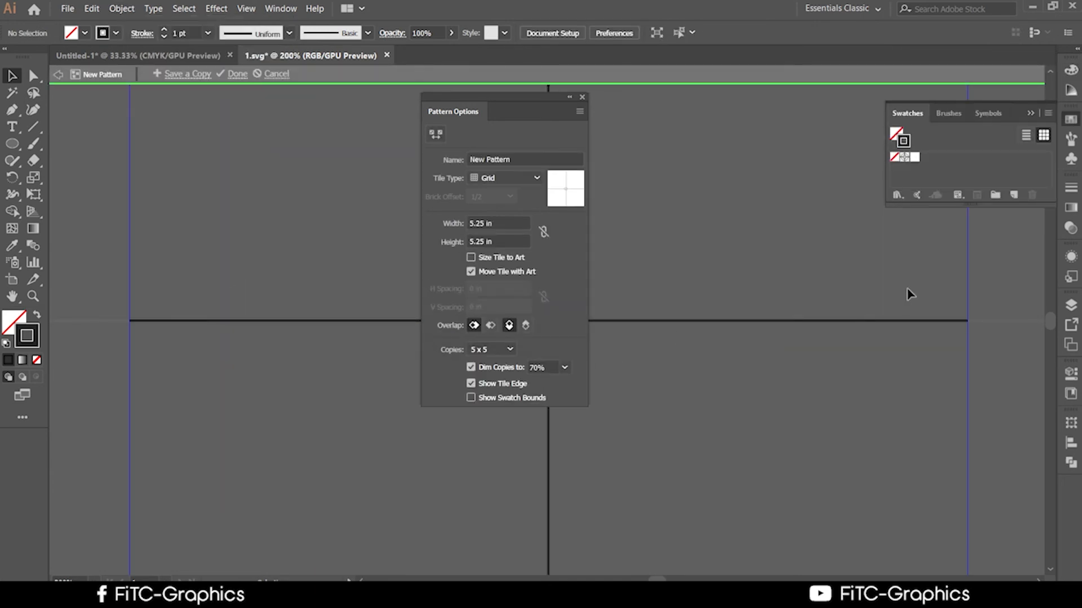
Set the new pattern's vertical overlap to Bottom in Front and bring up the available tile types
scroll(643, 338, down, 1)
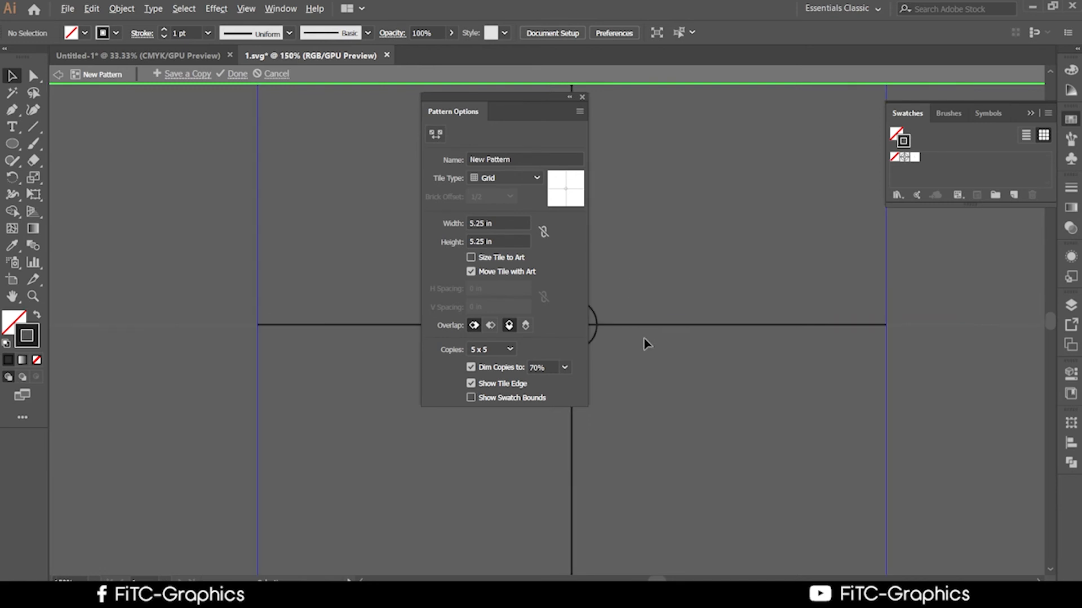
scroll(644, 338, down, 1)
drag(769, 304, 583, 291)
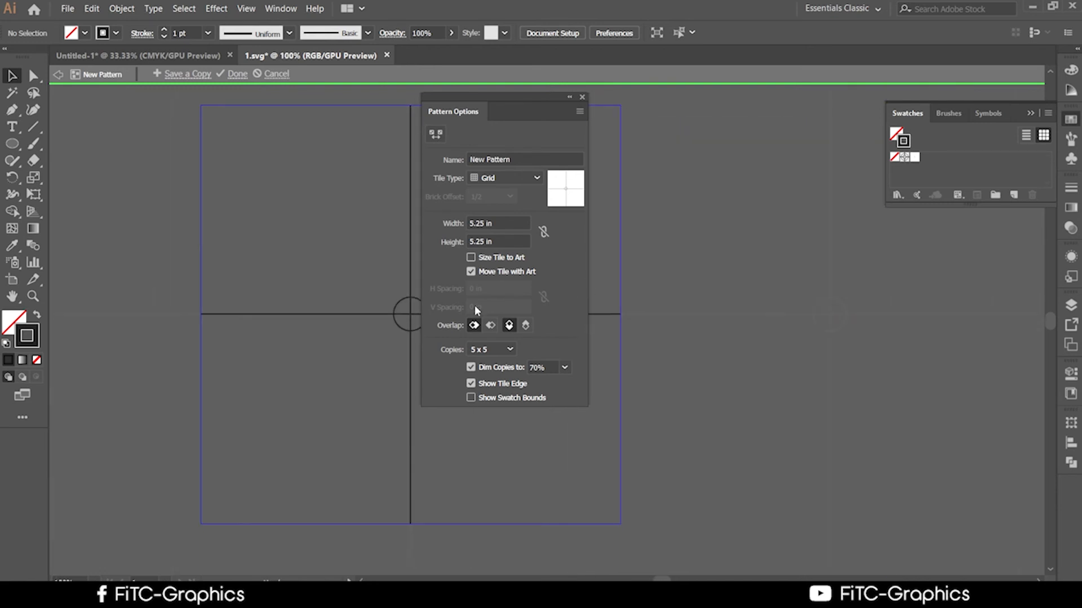
click(526, 325)
click(504, 178)
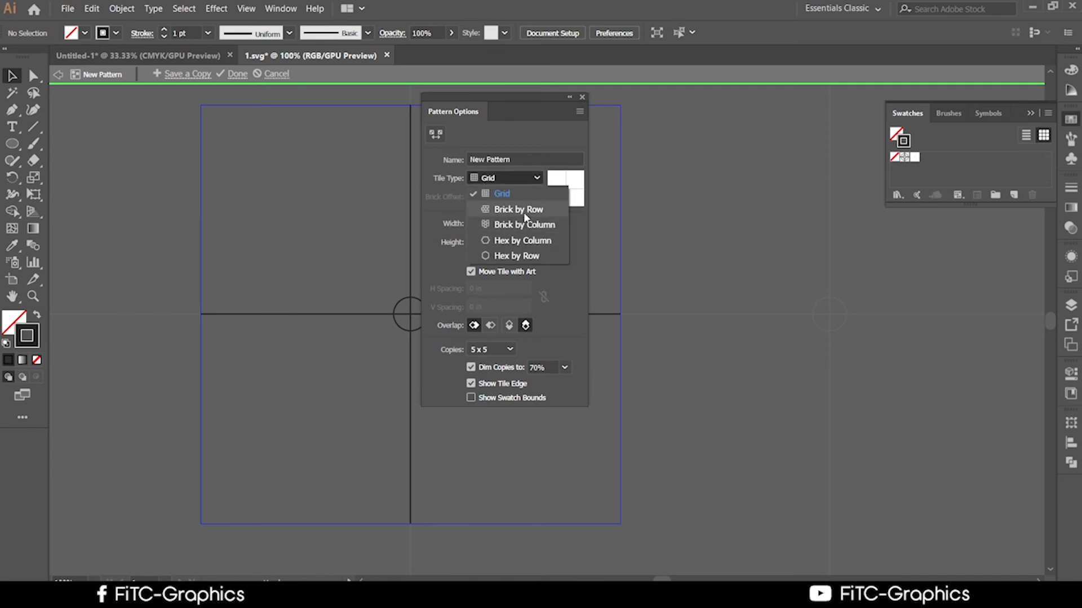
Keep the Grid tile type and move the Pattern Options panel away from the empty space beside the pattern tile
drag(747, 265, 332, 265)
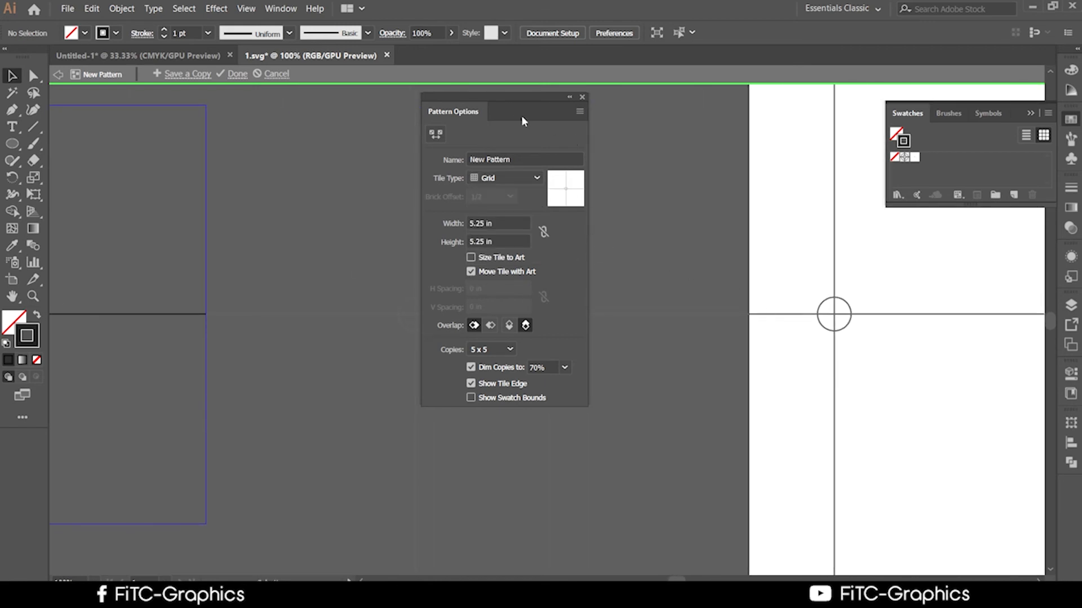
drag(513, 101, 810, 210)
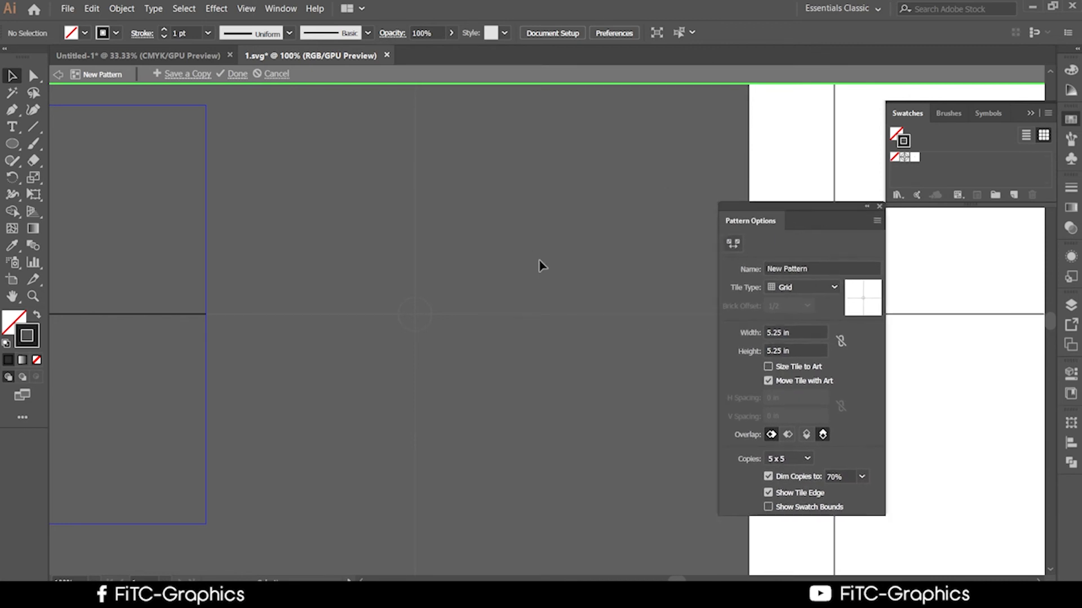
drag(540, 265, 459, 235)
Draw a rectangle in the empty space beside the pattern tile and apply the new pattern swatch to its stroke
click(17, 149)
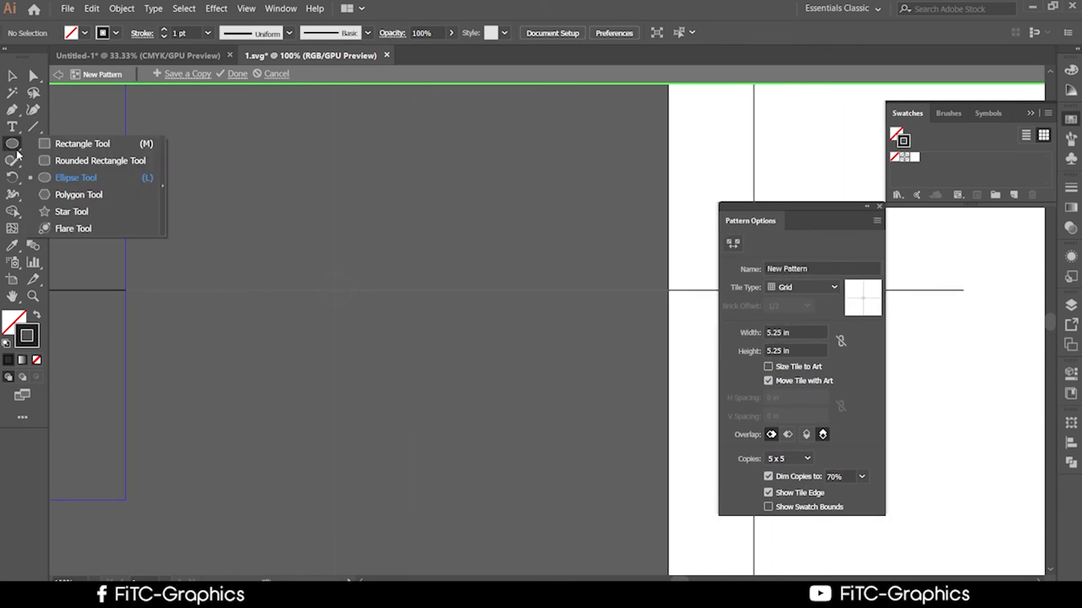
click(83, 144)
drag(244, 132, 573, 428)
click(905, 158)
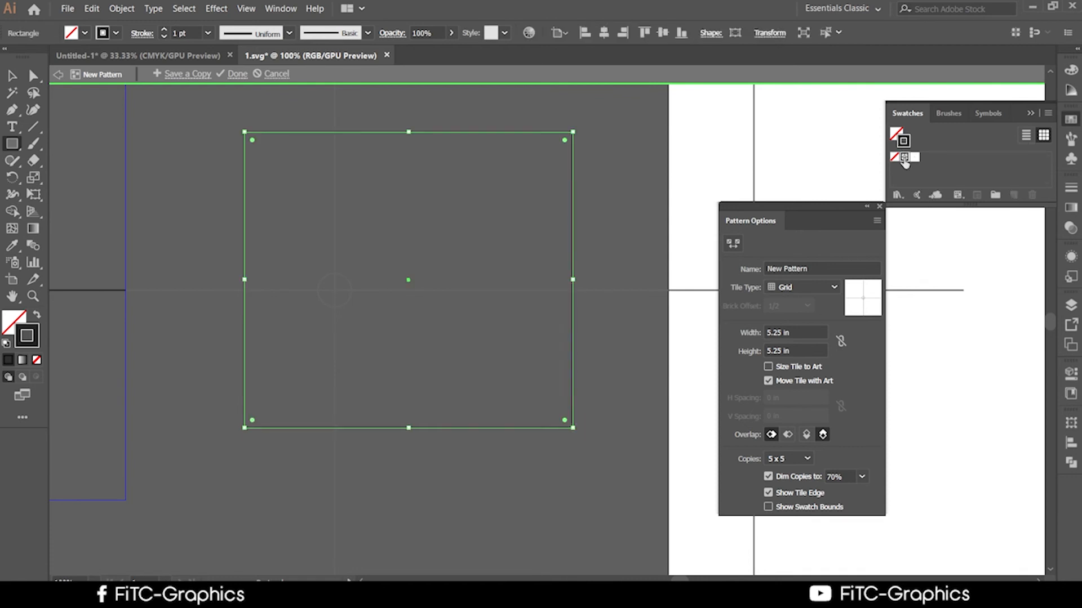
drag(333, 402, 333, 376)
scroll(388, 382, down, 5)
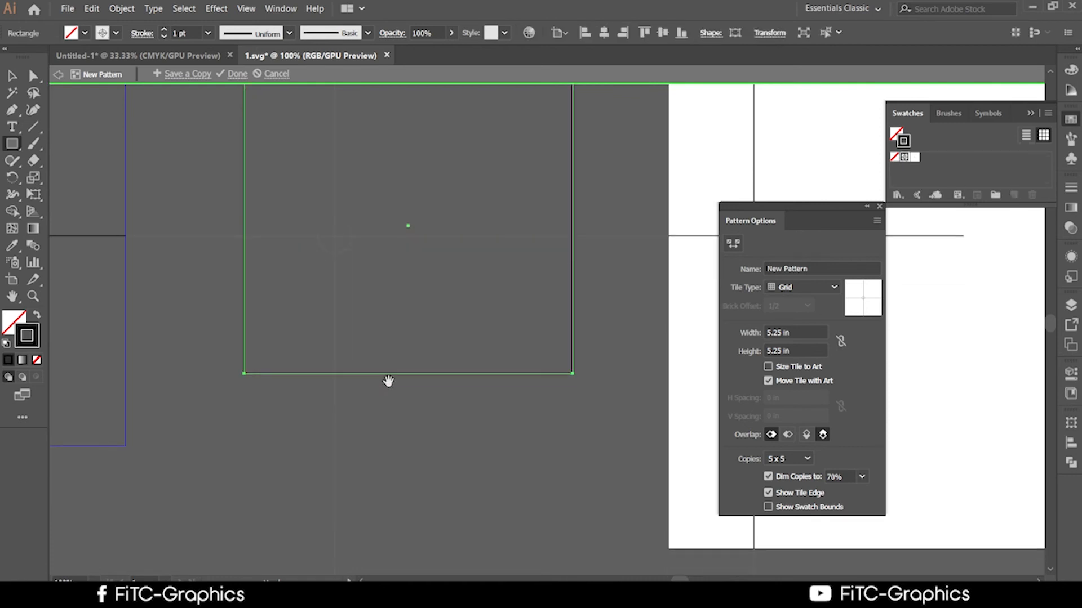
Select the rectangle together with the crossed lines and circle inside the pattern tile
click(11, 76)
scroll(399, 421, down, 6)
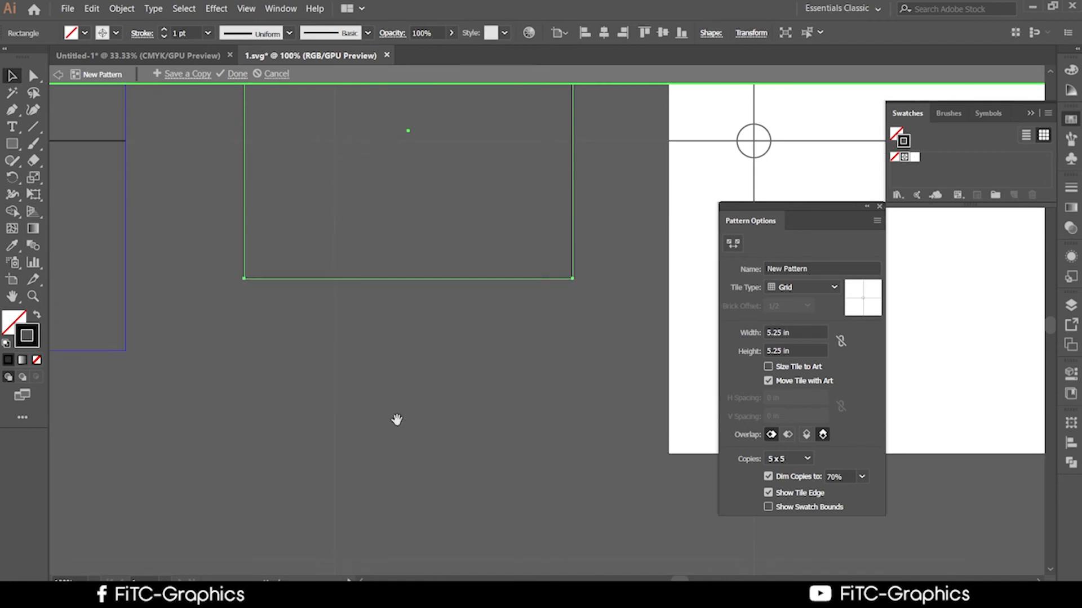
scroll(418, 427, down, 5)
scroll(418, 427, up, 3)
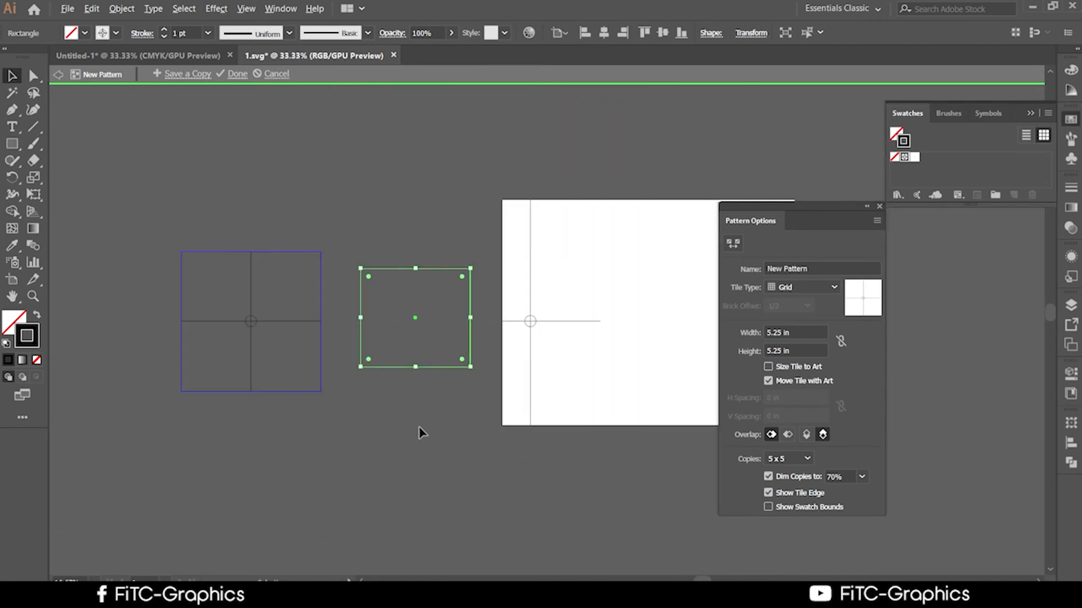
scroll(418, 427, down, 1)
click(539, 333)
drag(1, 176, 0, 175)
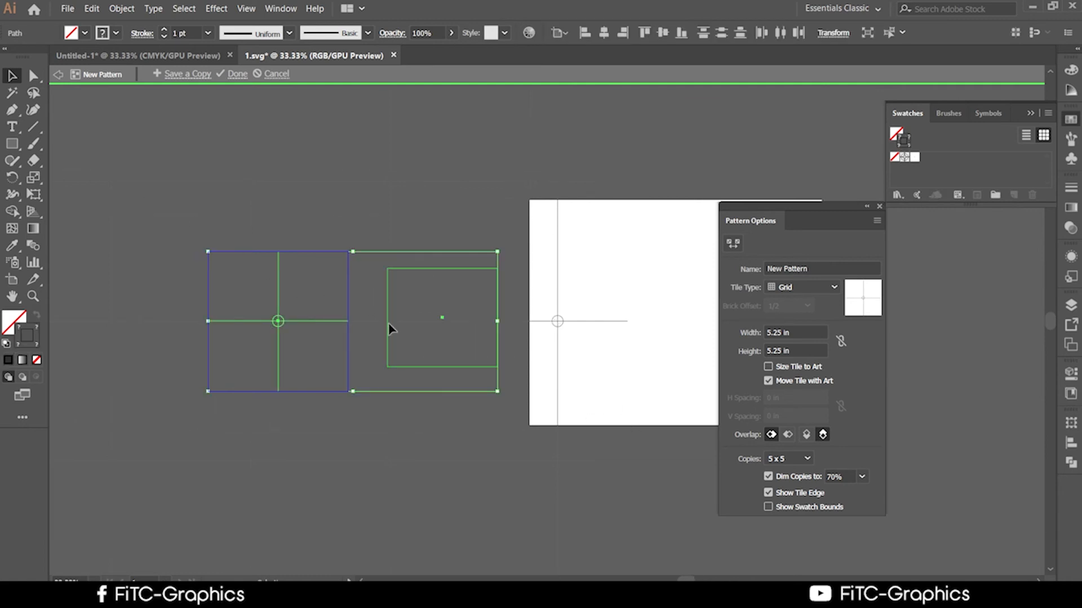
Move the crosshair artwork and the small rectangle beside it together, up and away from the artboard, and deselect them
click(611, 476)
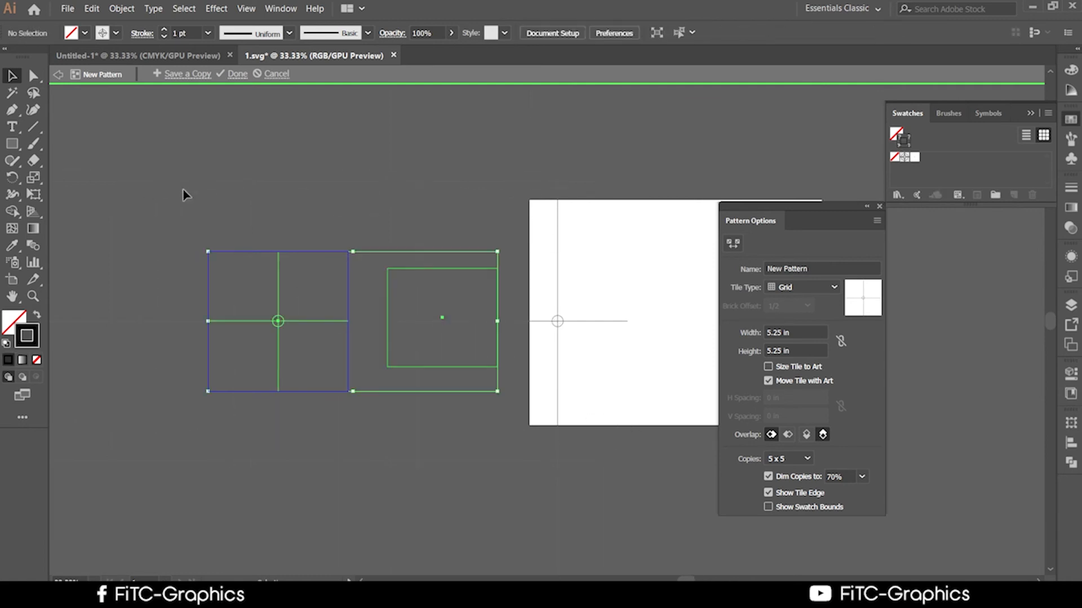
drag(184, 193, 361, 328)
click(336, 325)
drag(566, 447, 75, 178)
drag(281, 322, 105, 115)
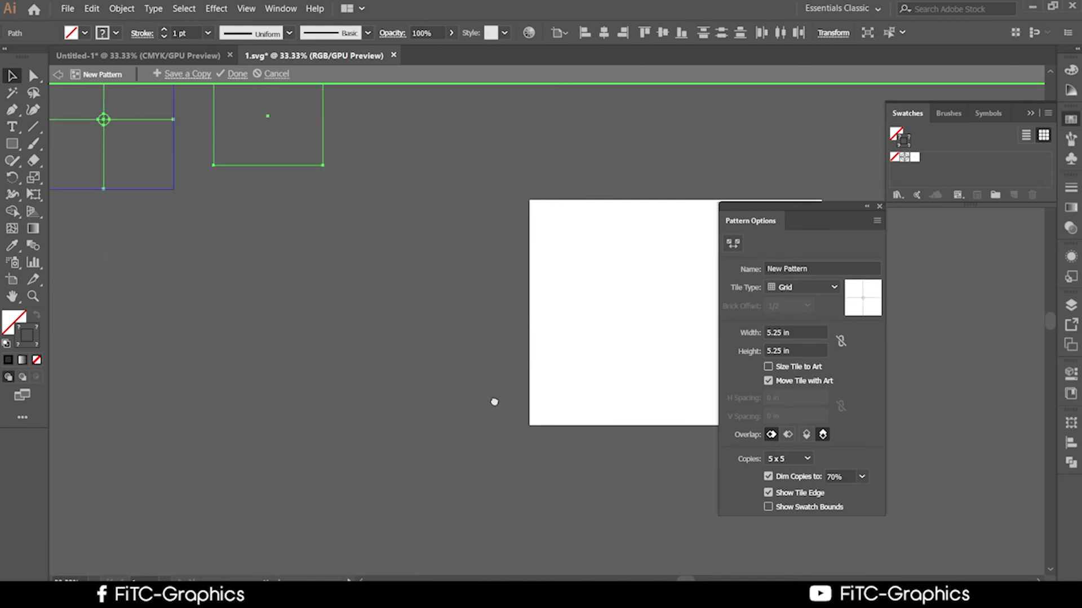
drag(516, 403, 185, 391)
drag(425, 392, 404, 392)
drag(326, 322, 535, 353)
scroll(357, 335, up, 1)
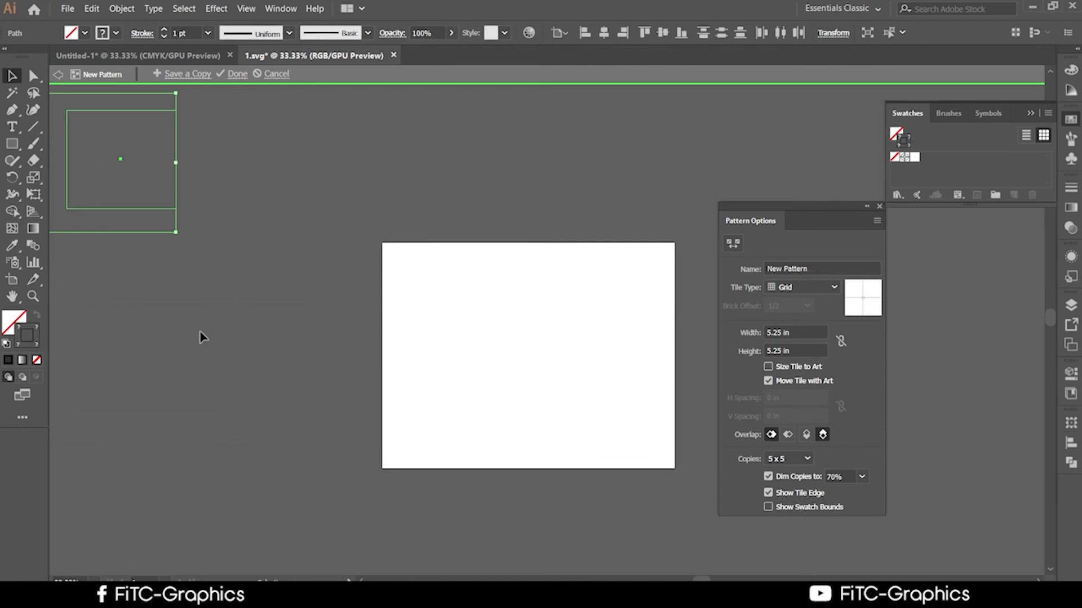
scroll(202, 337, up, 2)
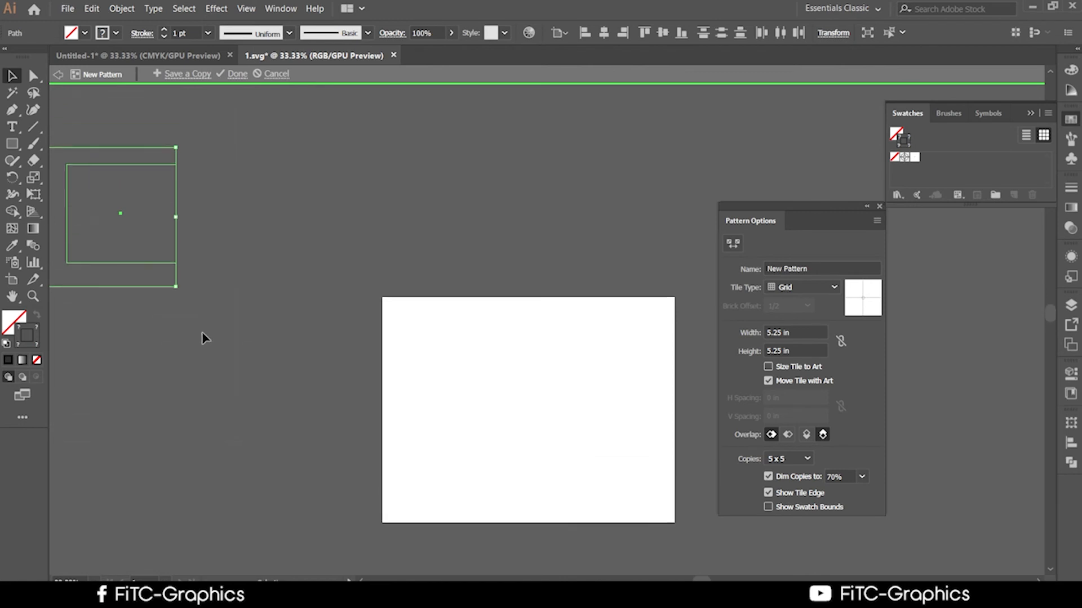
click(368, 302)
drag(416, 307, 288, 225)
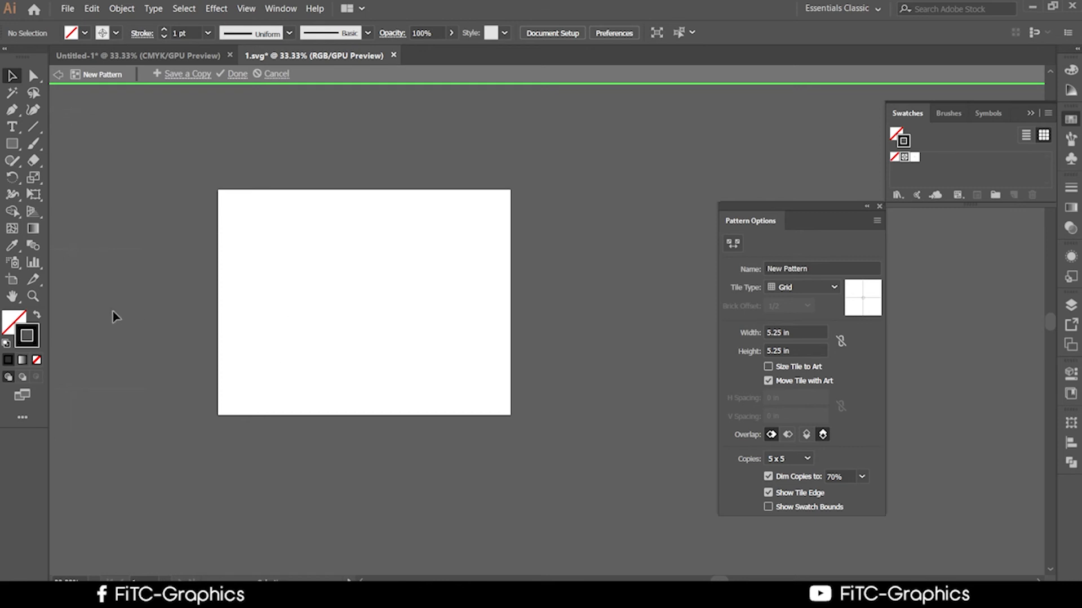
Draw an unfilled rectangle with a 1 pt stroke inside the artboard
scroll(113, 317, up, 1)
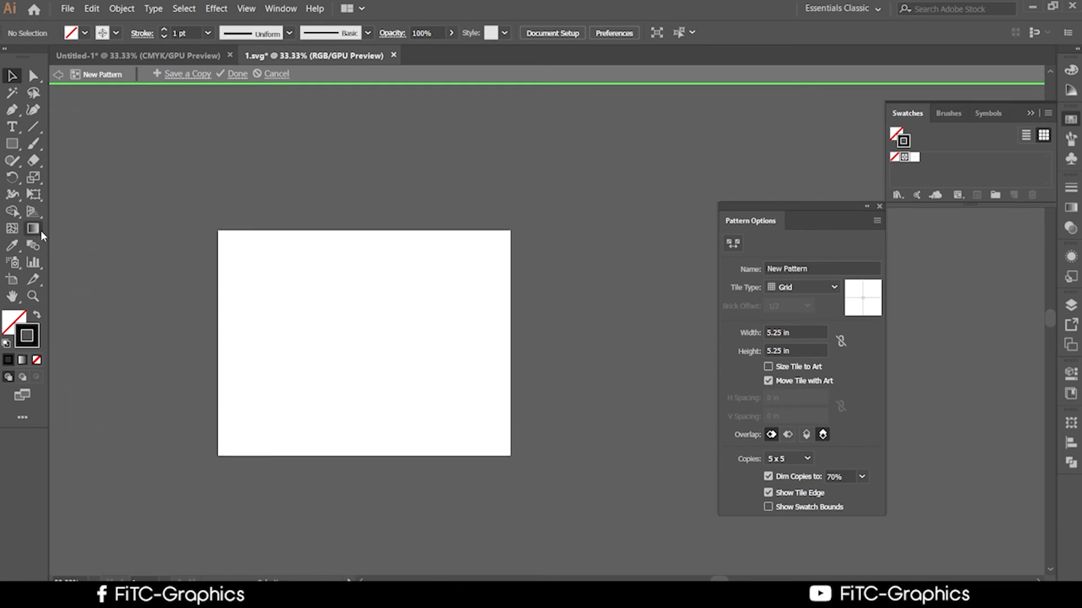
click(12, 143)
drag(267, 282, 456, 433)
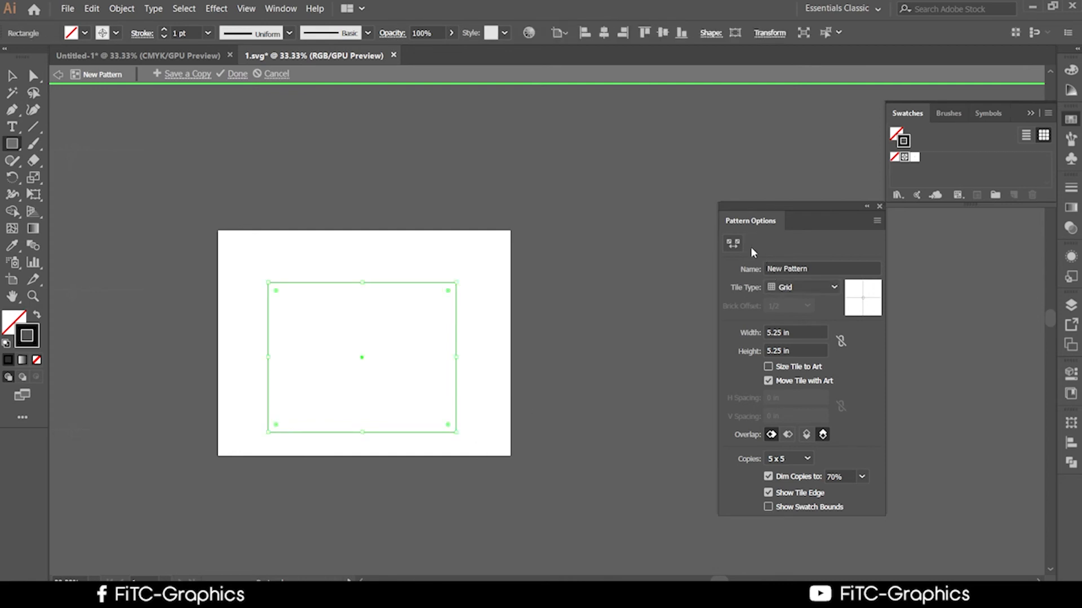
scroll(391, 348, up, 1)
key(space)
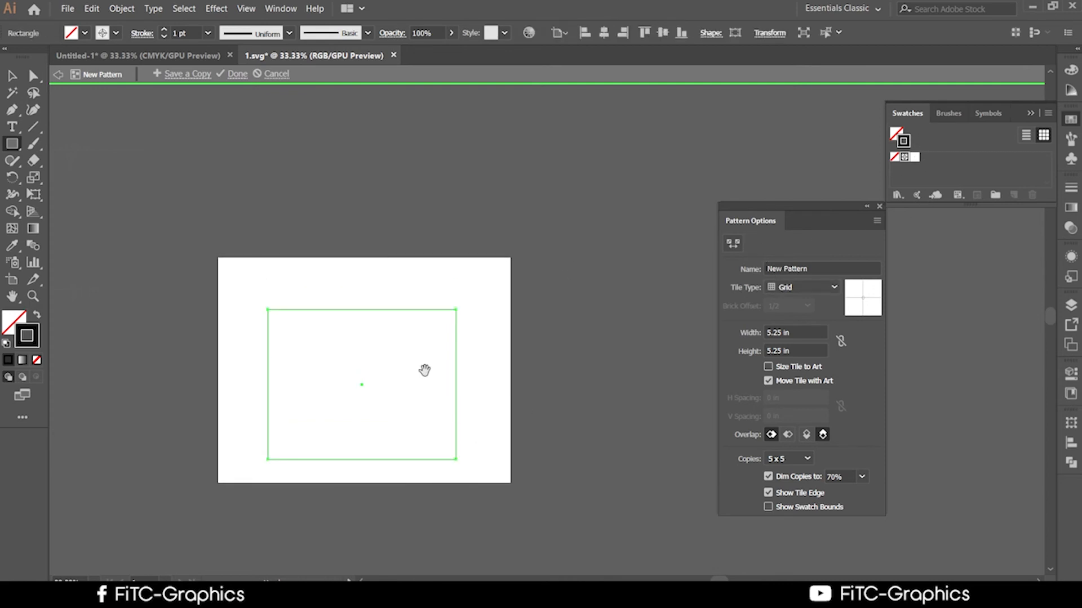
click(12, 75)
click(251, 217)
scroll(434, 370, up, 3)
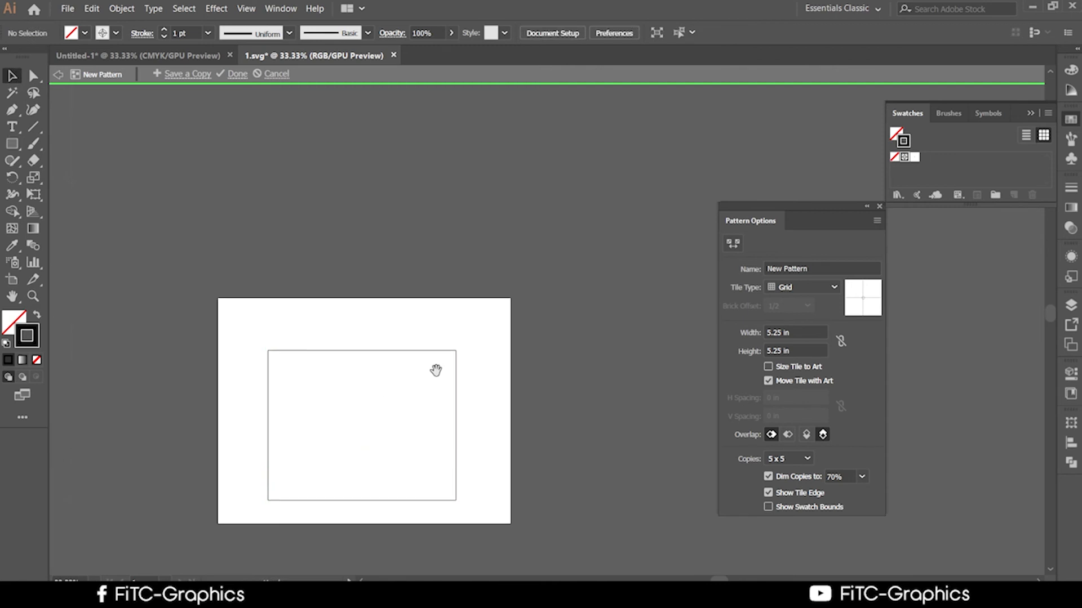
Move the small rectangle beside the pattern tile diagonally below it, clear of the tile
scroll(514, 401, down, 2)
scroll(403, 413, down, 2)
alt+scroll(455, 423, down, 4)
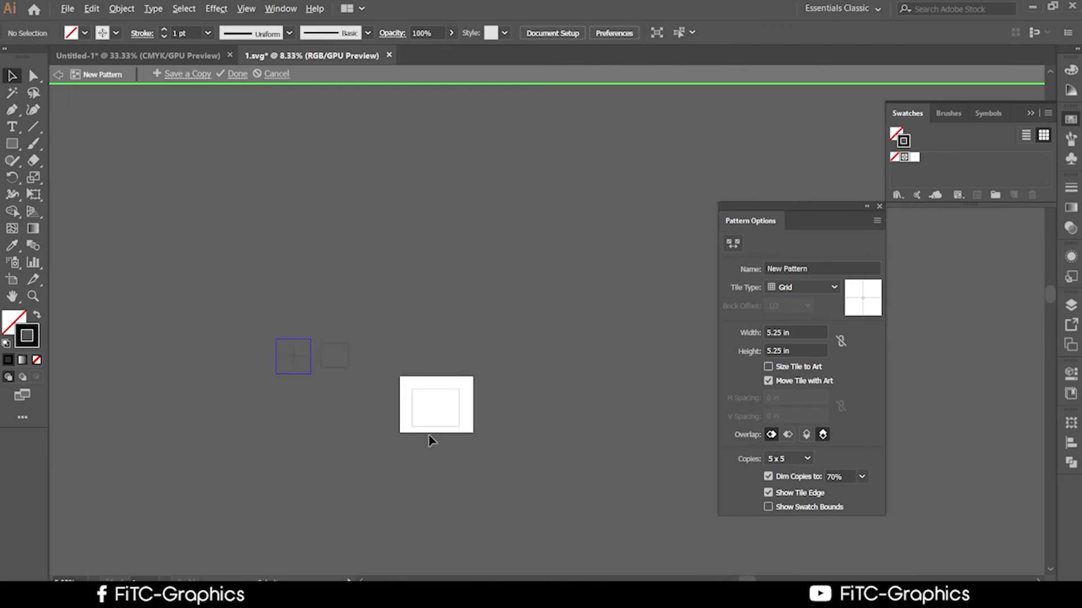
alt+scroll(287, 379, up, 3)
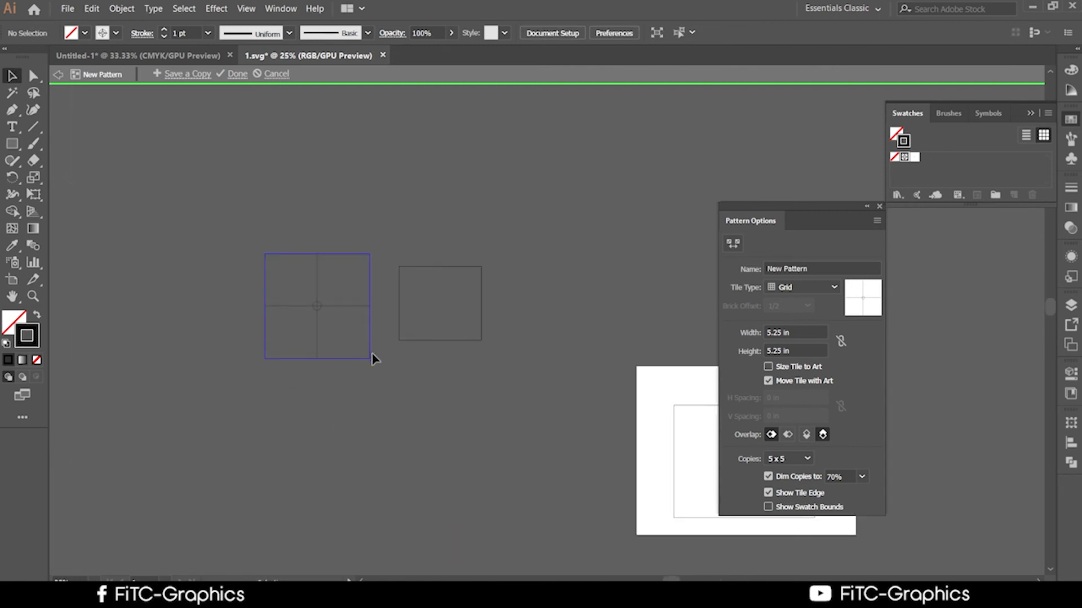
drag(437, 342, 445, 468)
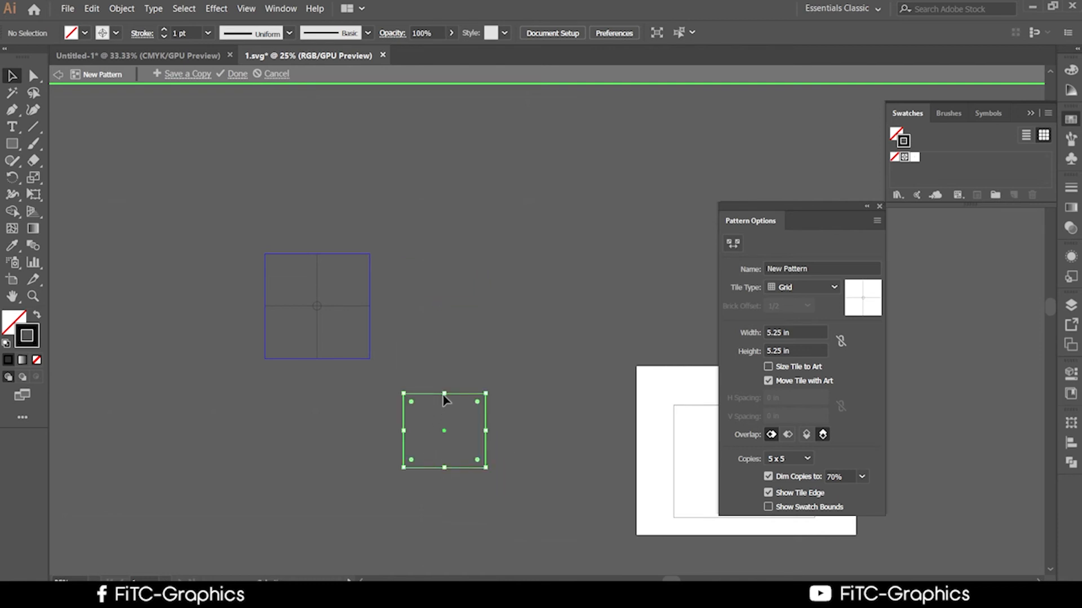
alt+scroll(444, 378, up, 2)
click(568, 389)
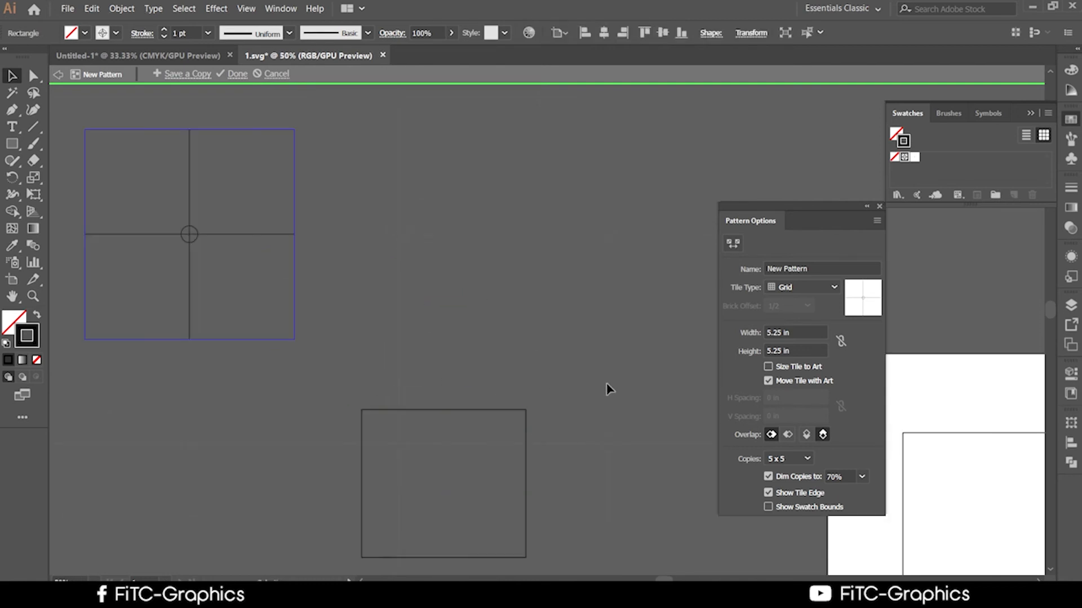
Examine the pattern tile, the small rectangle and the artboard rectangle together for how the pattern copies display
alt+scroll(354, 244, down, 2)
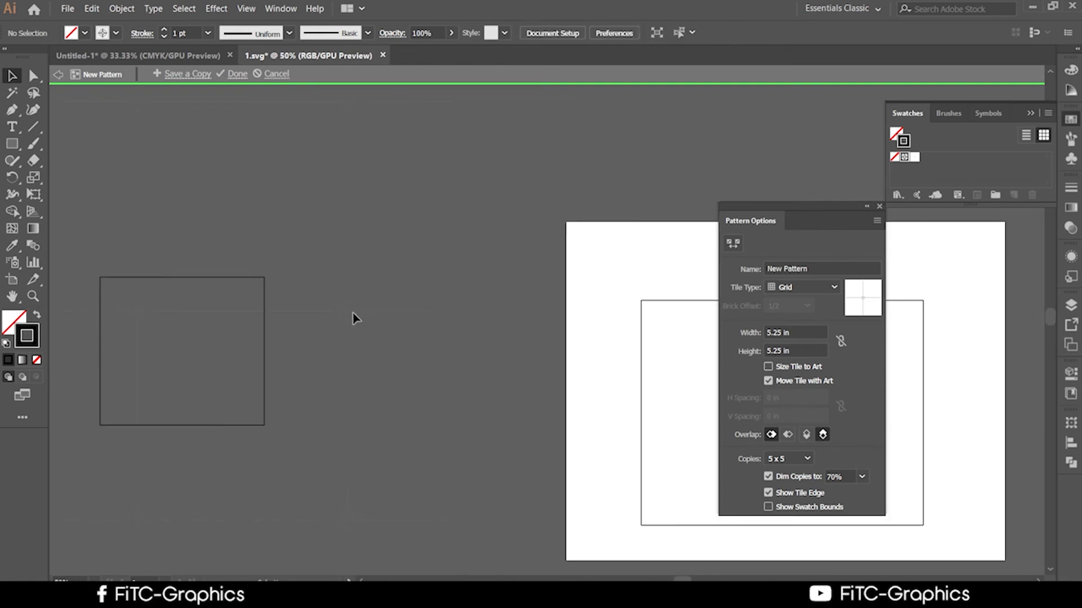
alt+scroll(354, 318, down, 2)
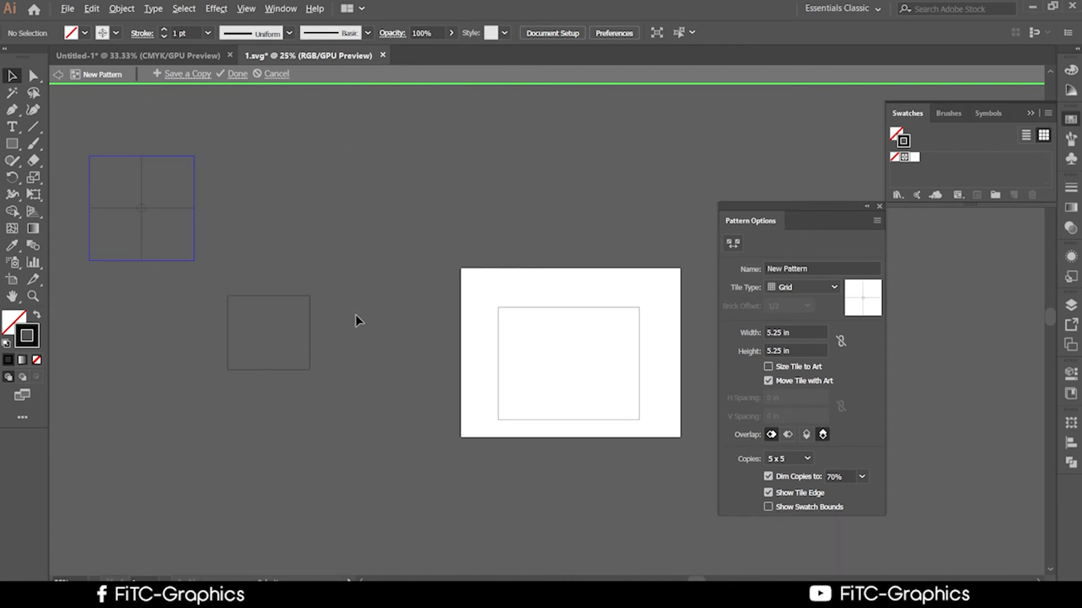
alt+scroll(407, 407, down, 1)
drag(610, 511, 225, 242)
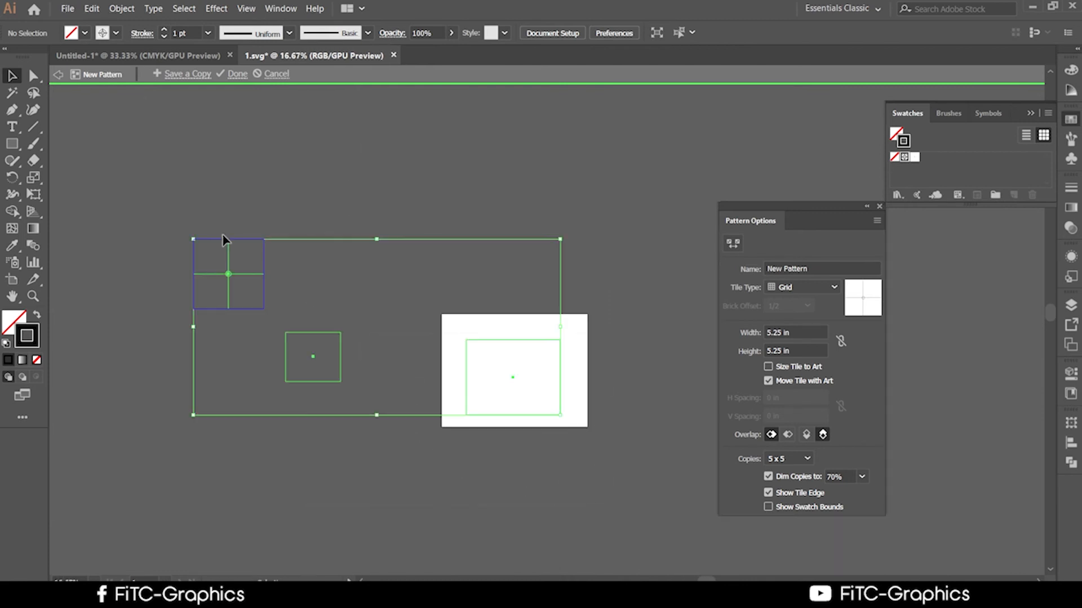
alt+scroll(378, 355, down, 4)
alt+scroll(513, 252, up, 3)
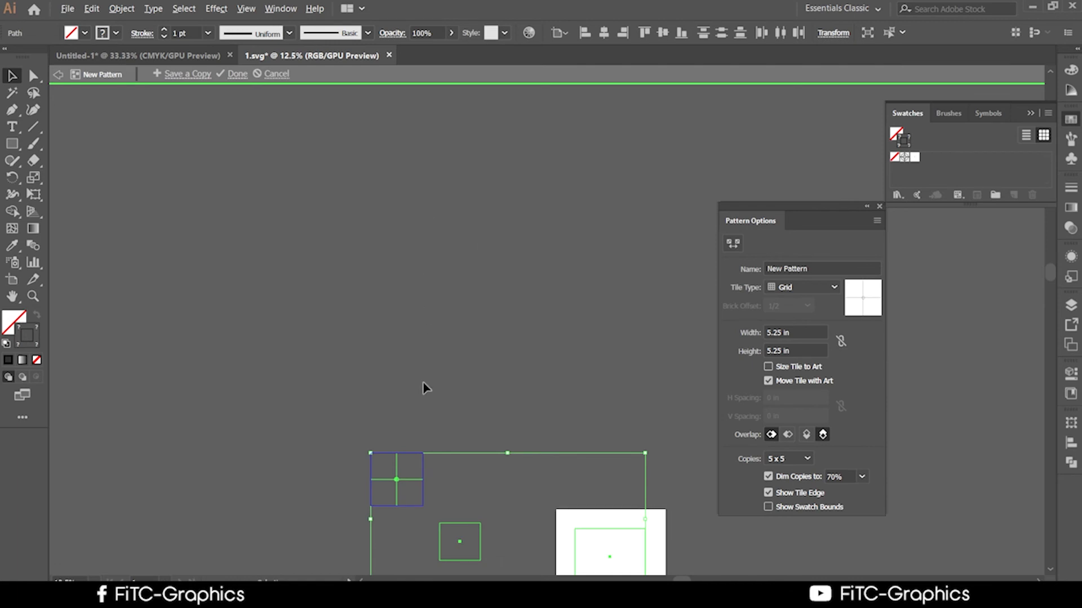
alt+scroll(424, 387, up, 2)
alt+scroll(335, 367, up, 2)
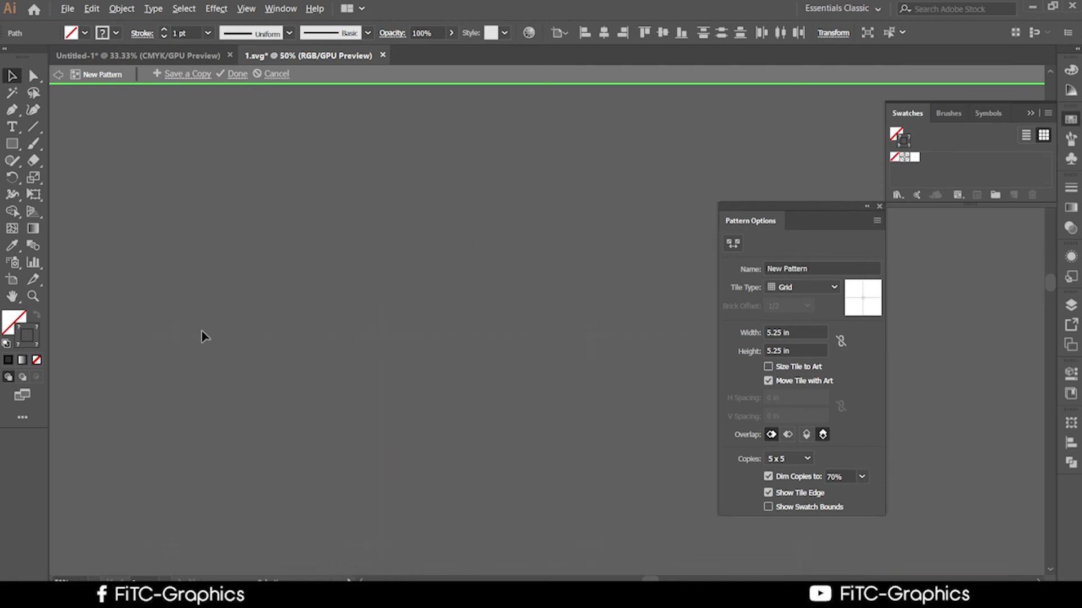
alt+scroll(177, 340, down, 3)
click(350, 443)
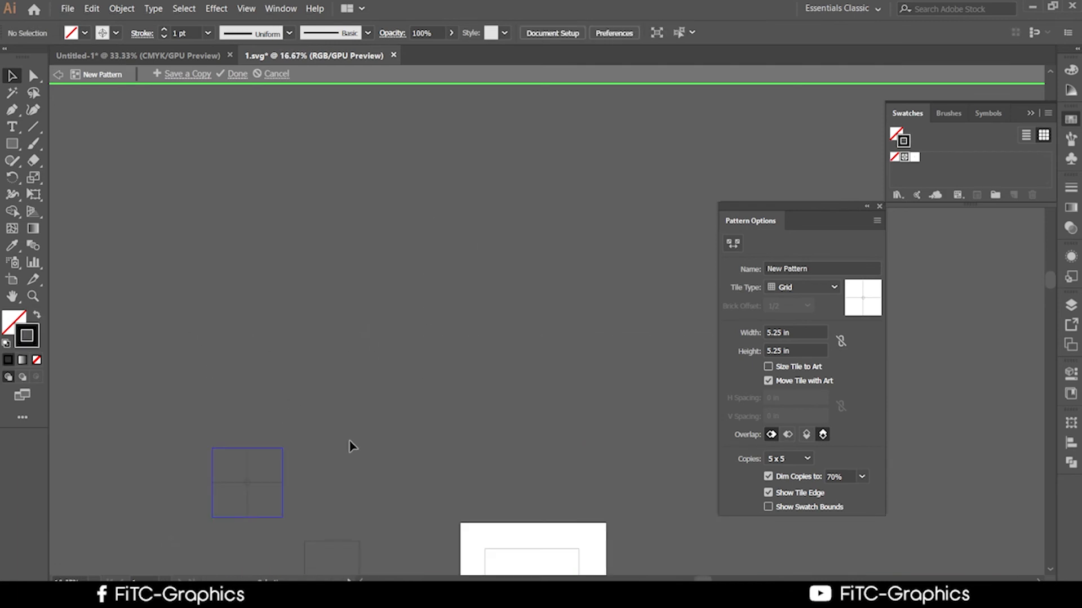
Delete all the artwork: the crosshair in the tile, the small rectangle and the artboard rectangle
drag(385, 439, 315, 162)
drag(634, 558, 171, 190)
key(Delete)
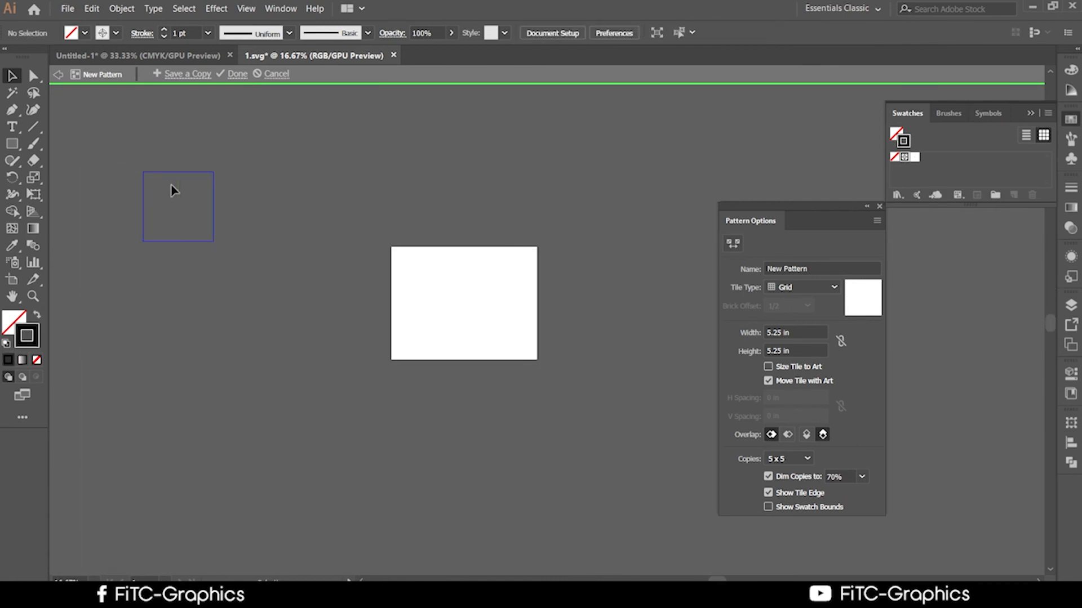
Draw a large rectangle across most of the artboard and swap its fill and stroke for a solid black fill
scroll(570, 355, up, 2)
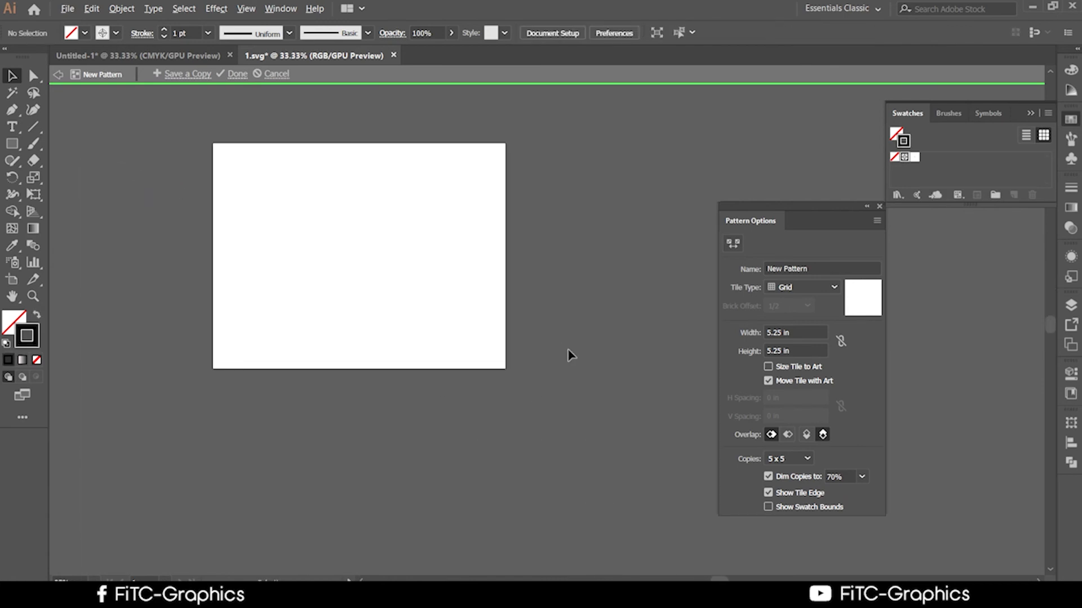
drag(508, 324, 717, 416)
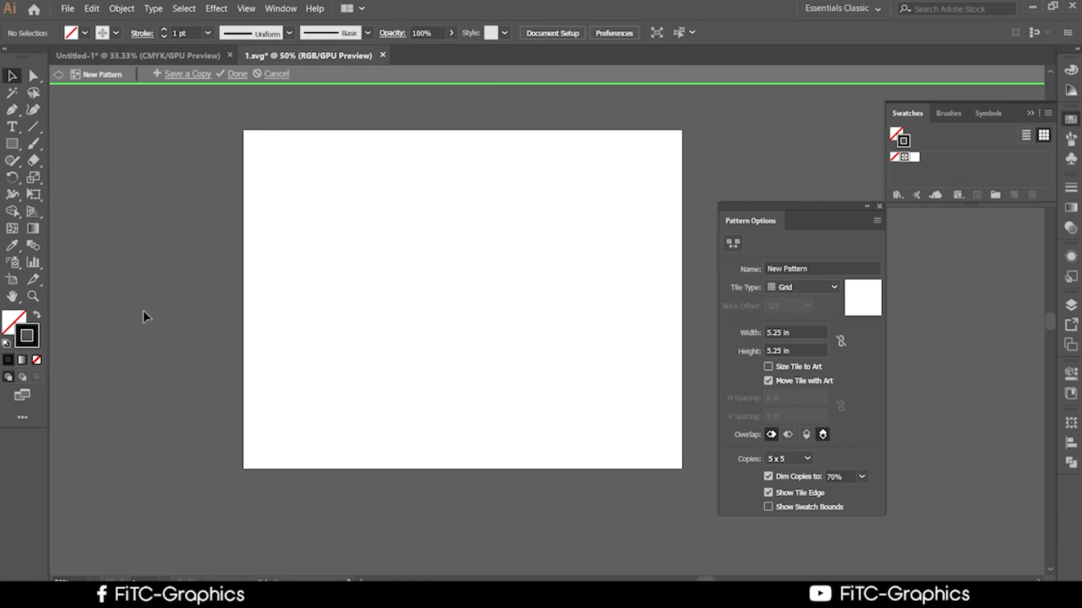
click(12, 144)
drag(238, 168, 636, 407)
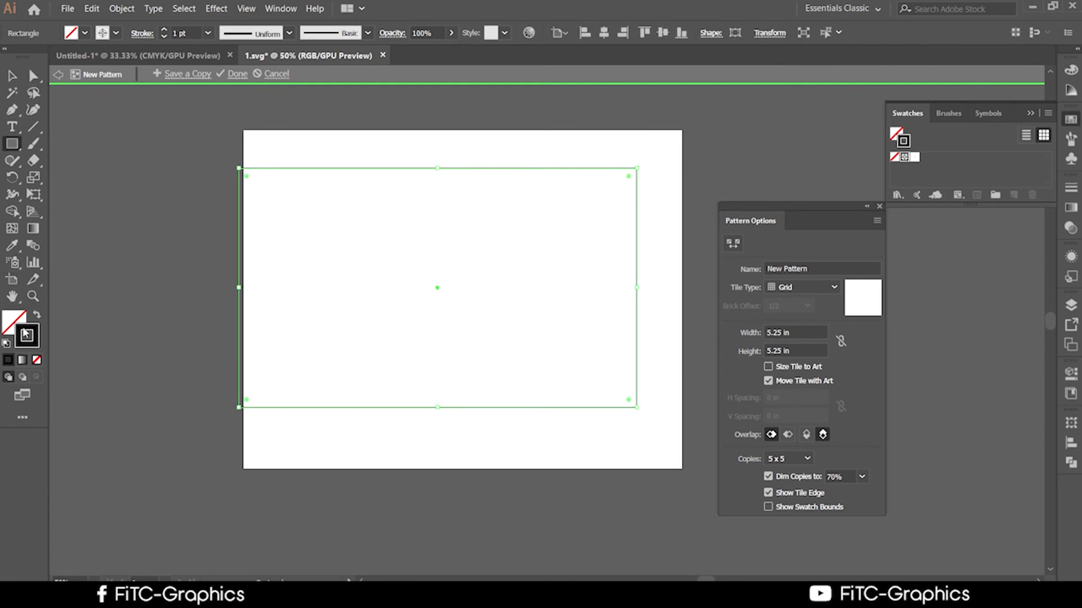
click(37, 319)
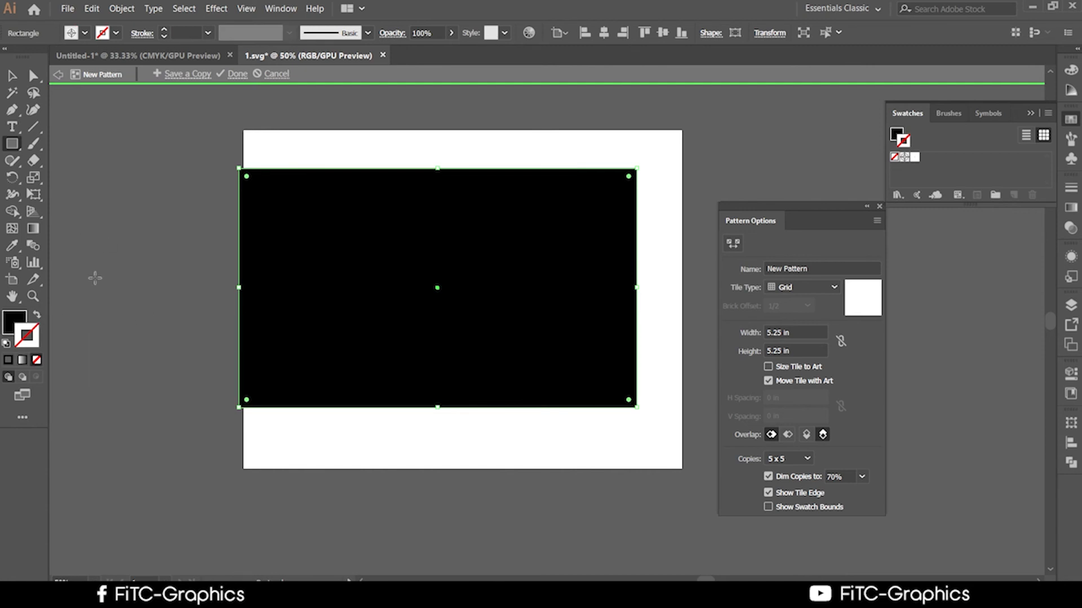
Sample white from the artboard for the rectangle with the Eyedropper, and set its fill to orange
click(12, 245)
click(376, 137)
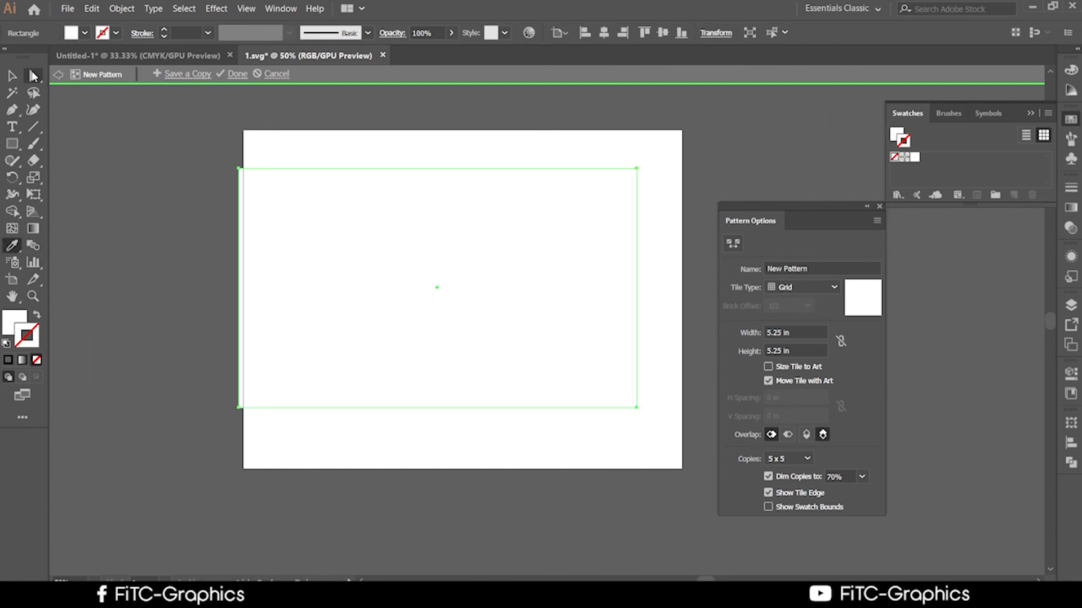
double_click(16, 319)
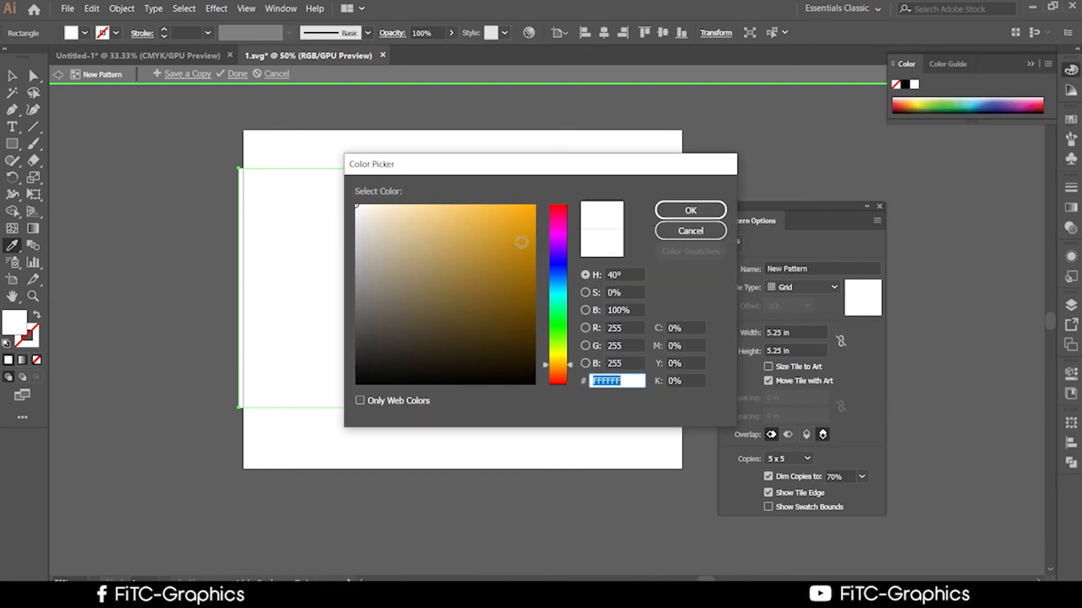
click(677, 207)
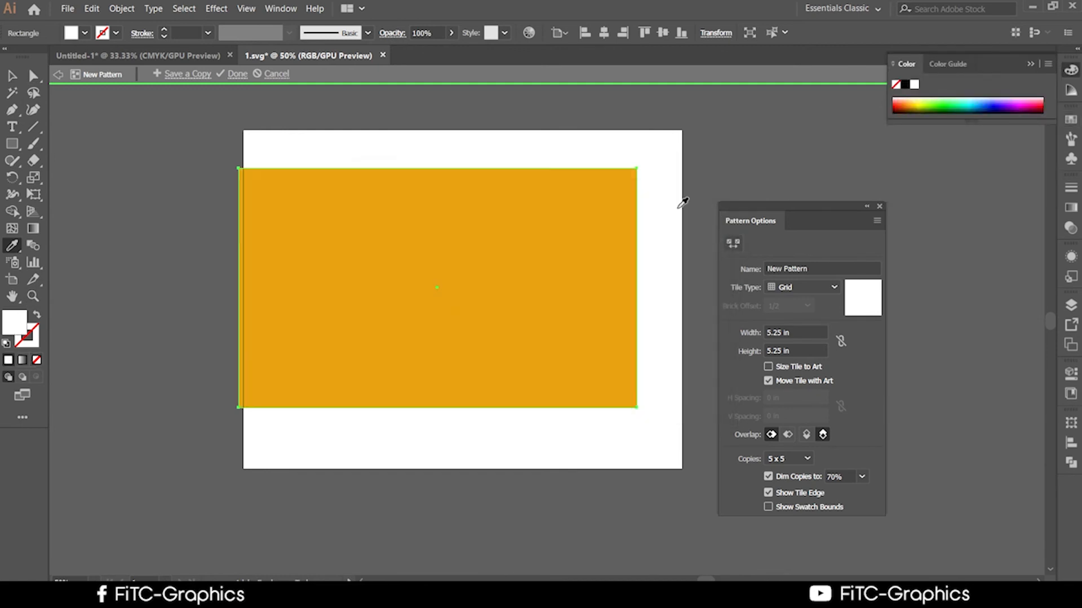
Undo the recolouring, the drawn rectangles, the artwork deletion and the small rectangle's move
scroll(560, 274, up, 2)
key(ctrl+plus)
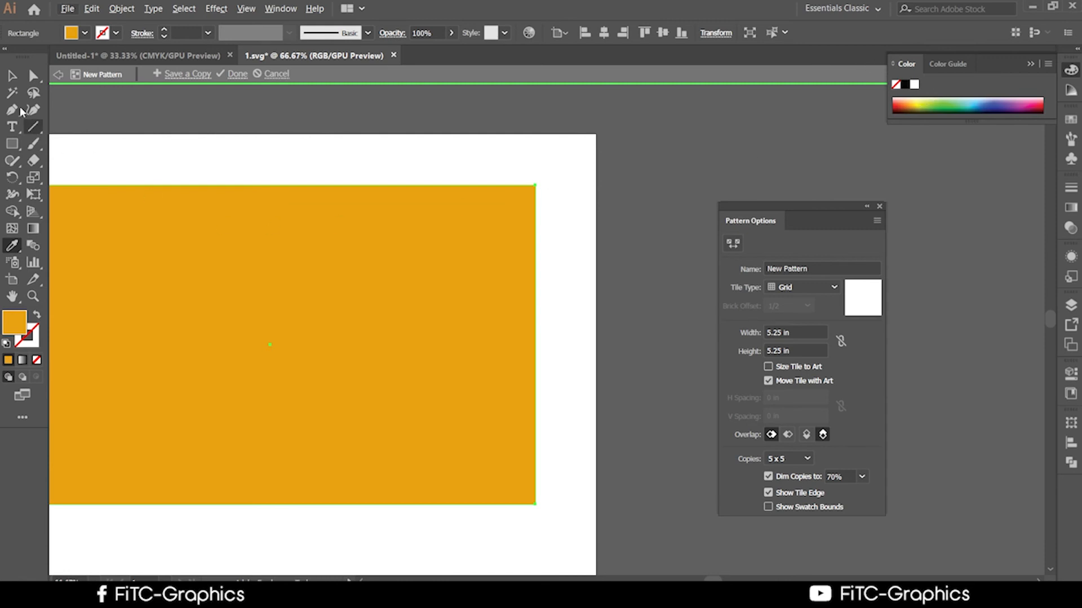
key(ctrl)
key(ctrl+z)
key(ctrl+z)
key(ctrl+z)
key(ctrl+z)
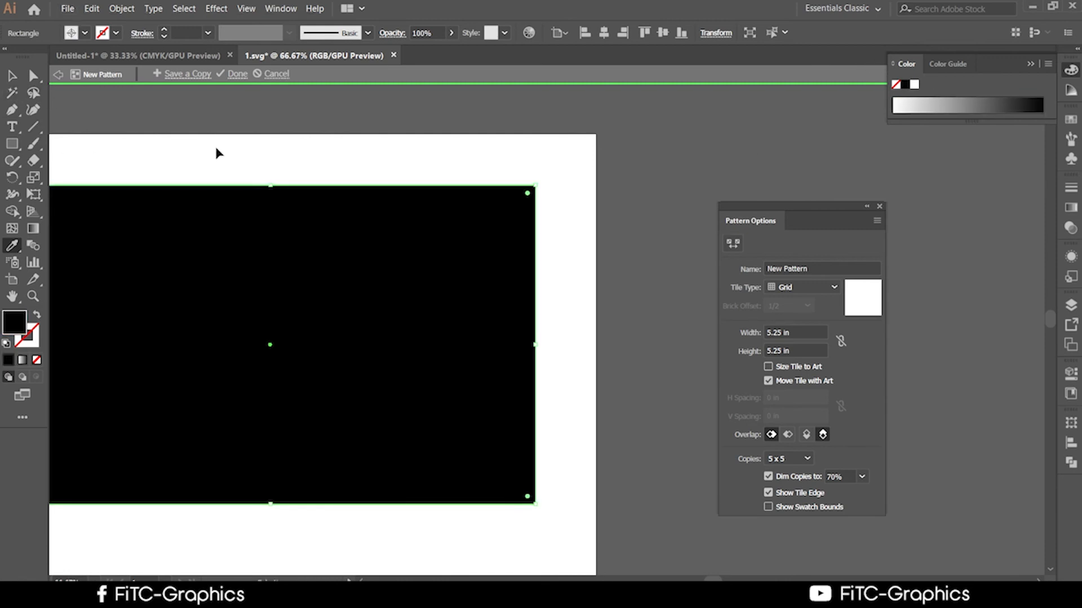
key(ctrl+z)
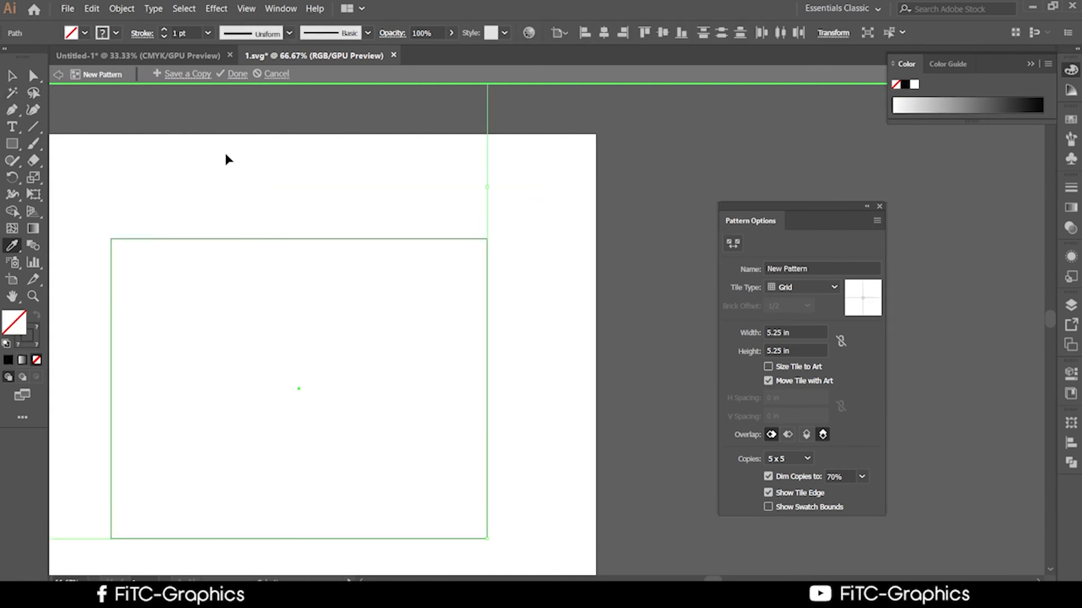
key(ctrl+z)
key(ctrl+z)
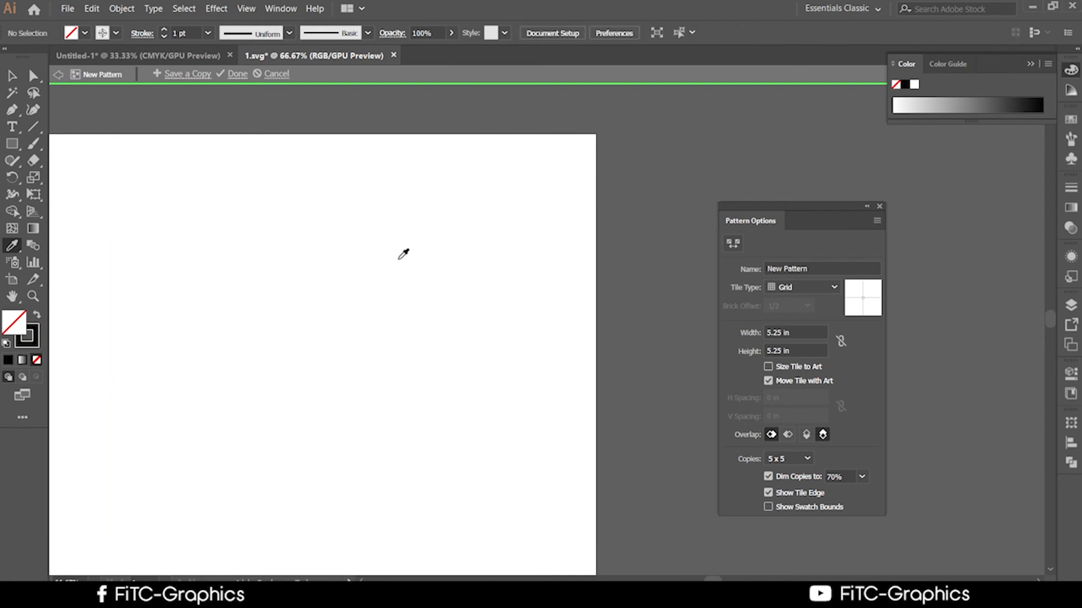
Select all the pattern artwork, both the crosshair in the tile and the small rectangle beside it
scroll(457, 305, down, 5)
scroll(301, 267, up, 3)
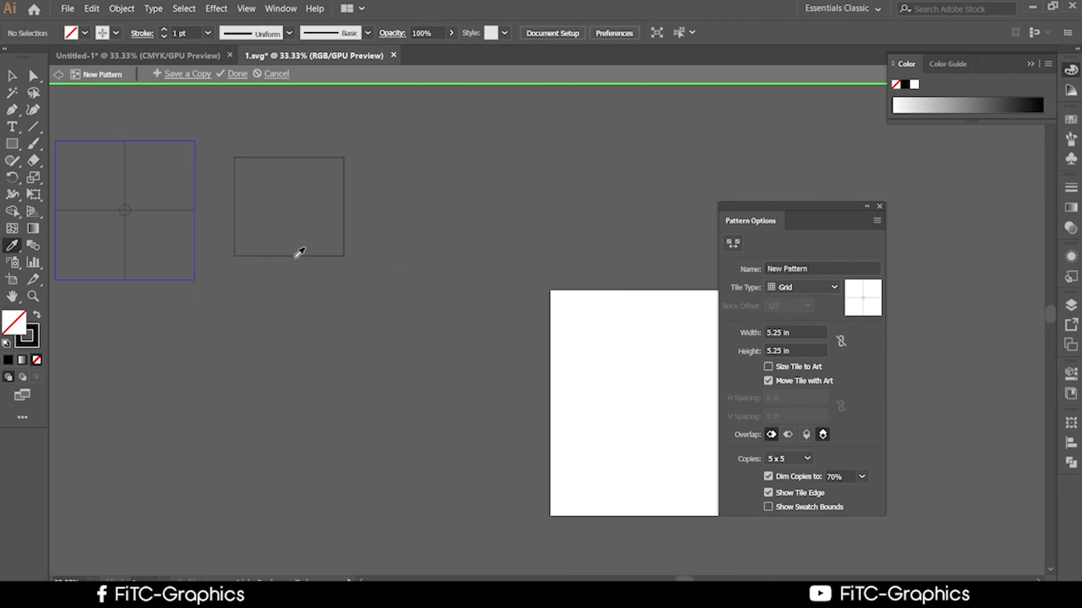
scroll(253, 222, up, 2)
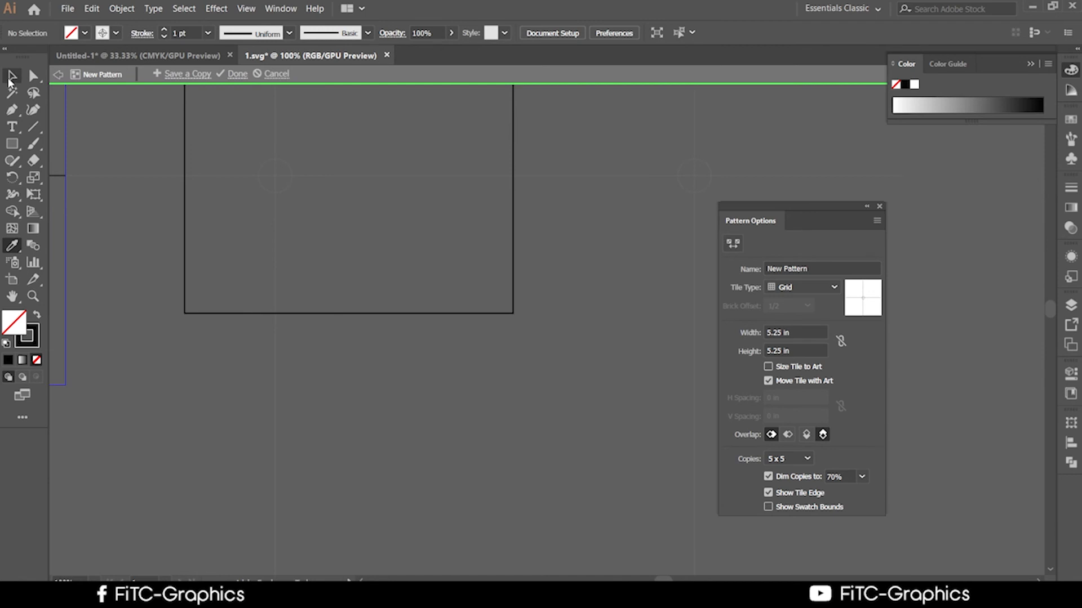
click(9, 79)
drag(201, 215, 471, 242)
scroll(265, 273, down, 3)
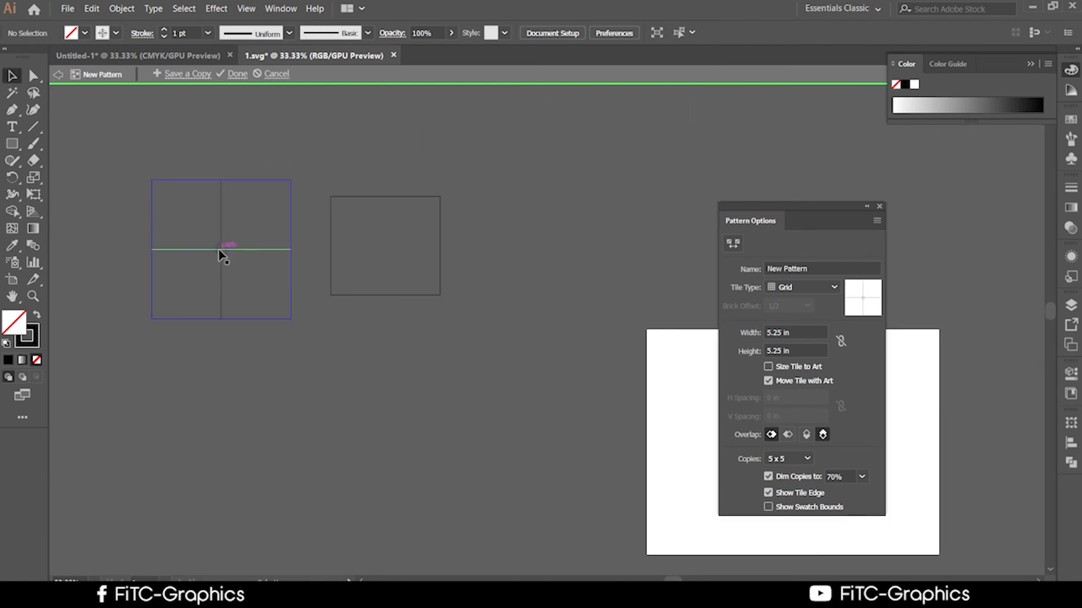
click(221, 249)
key(ctrl+a)
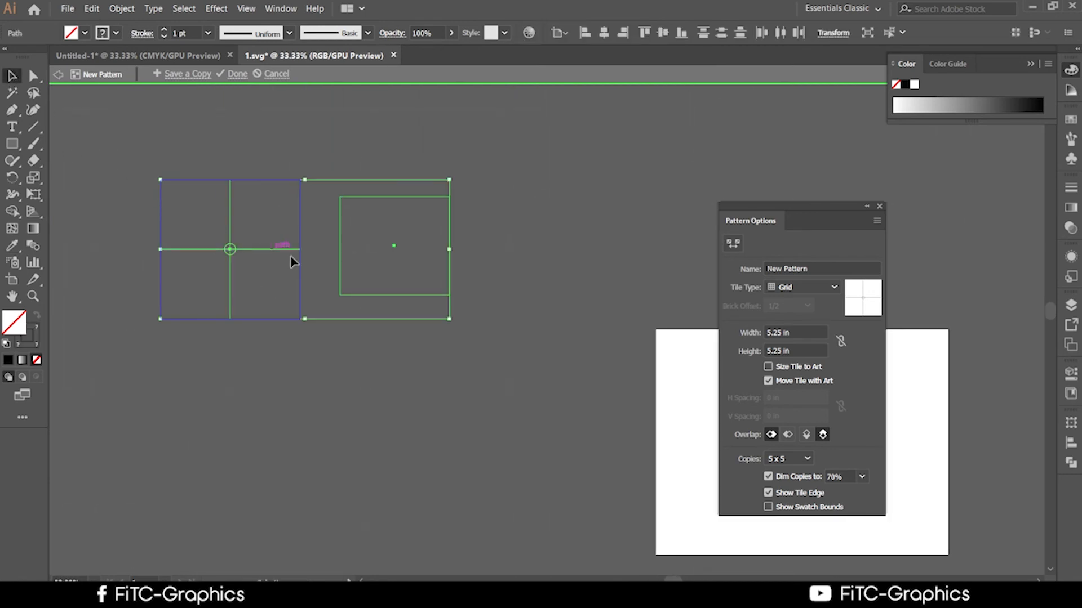
Try to move the selected crosshair and small rectangle together, and undo the move
drag(446, 253, 592, 292)
key(ctrl+z)
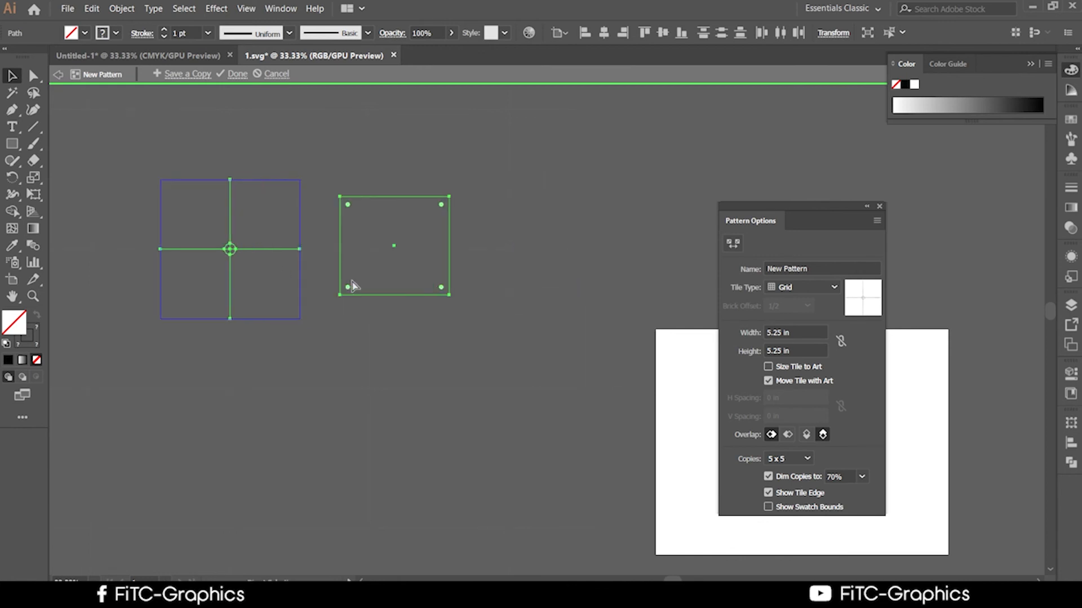
scroll(354, 288, down, 3)
scroll(354, 288, up, 3)
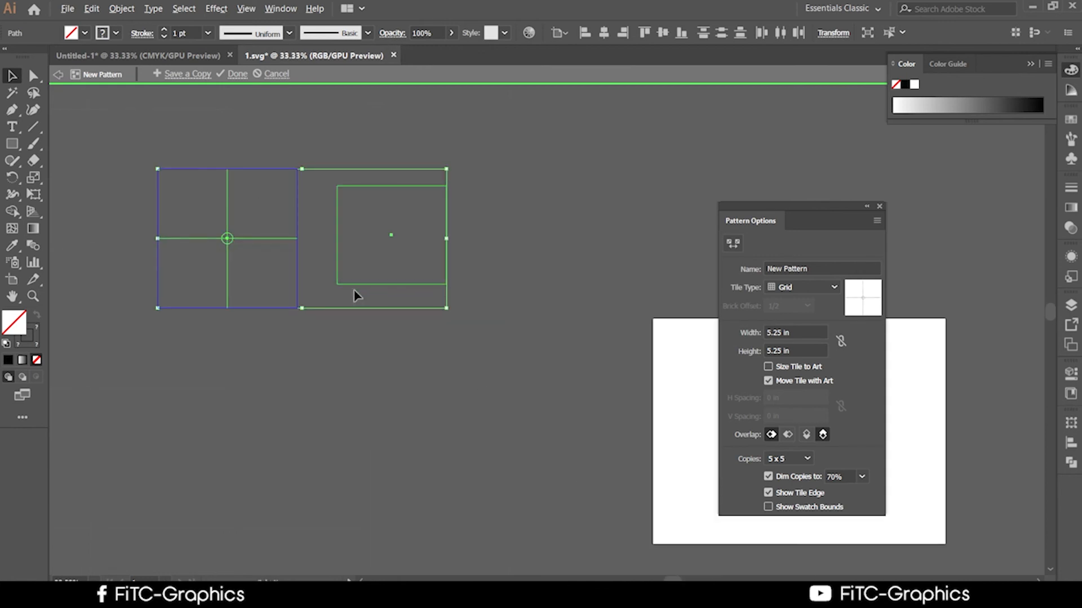
Draw an unfilled rectangle with a black outline on the white artboard
drag(495, 314, 185, 171)
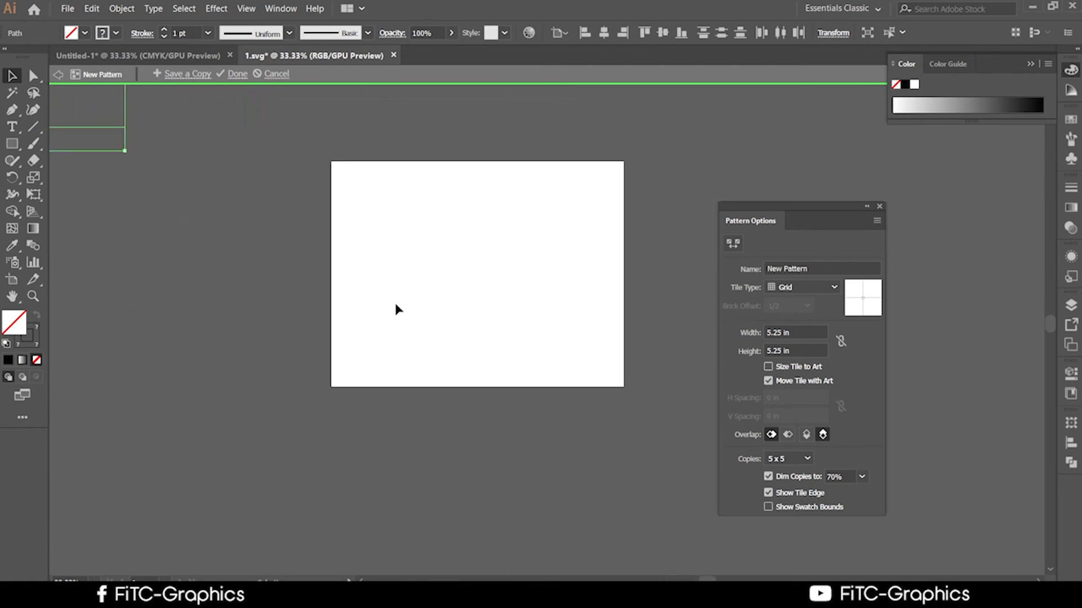
click(11, 144)
drag(375, 222, 560, 364)
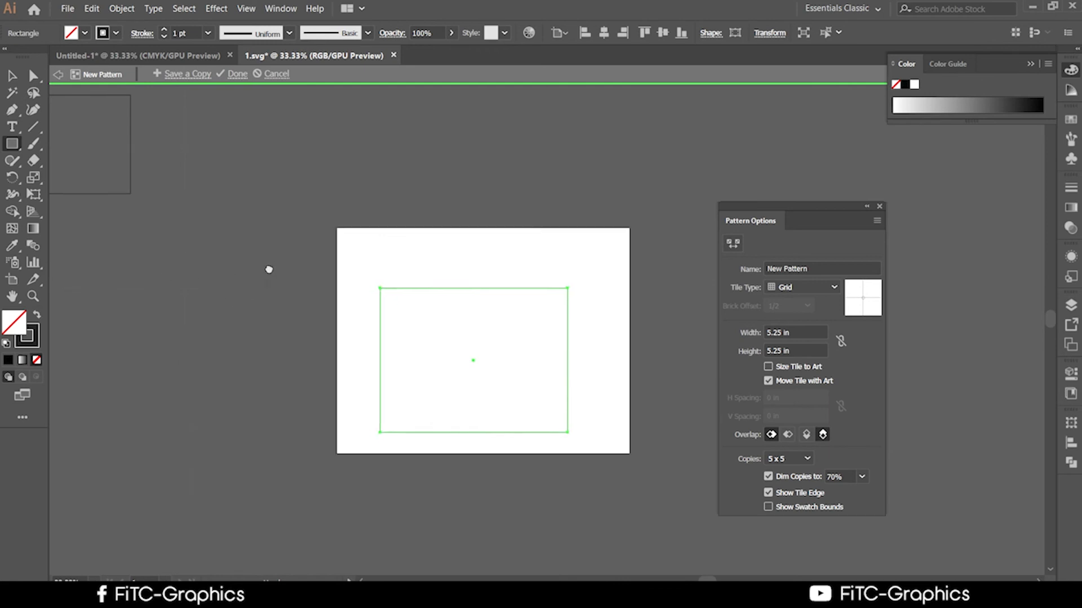
drag(268, 268, 425, 281)
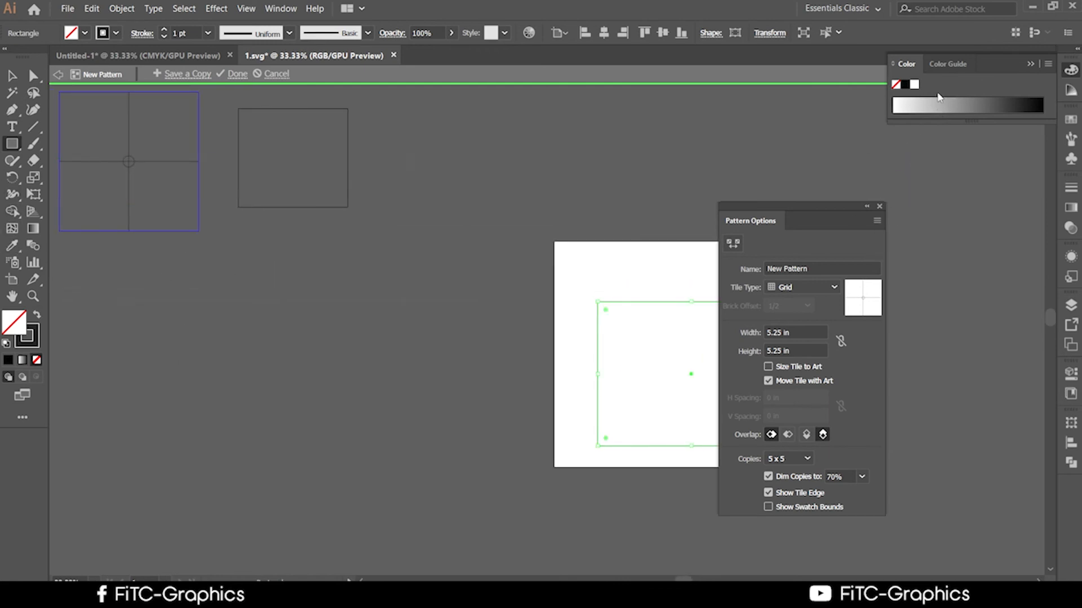
Enlarge the Color panel, and delete the crosshair in the tile and the small rectangle beside it
drag(976, 124, 907, 175)
scroll(228, 275, down, 3)
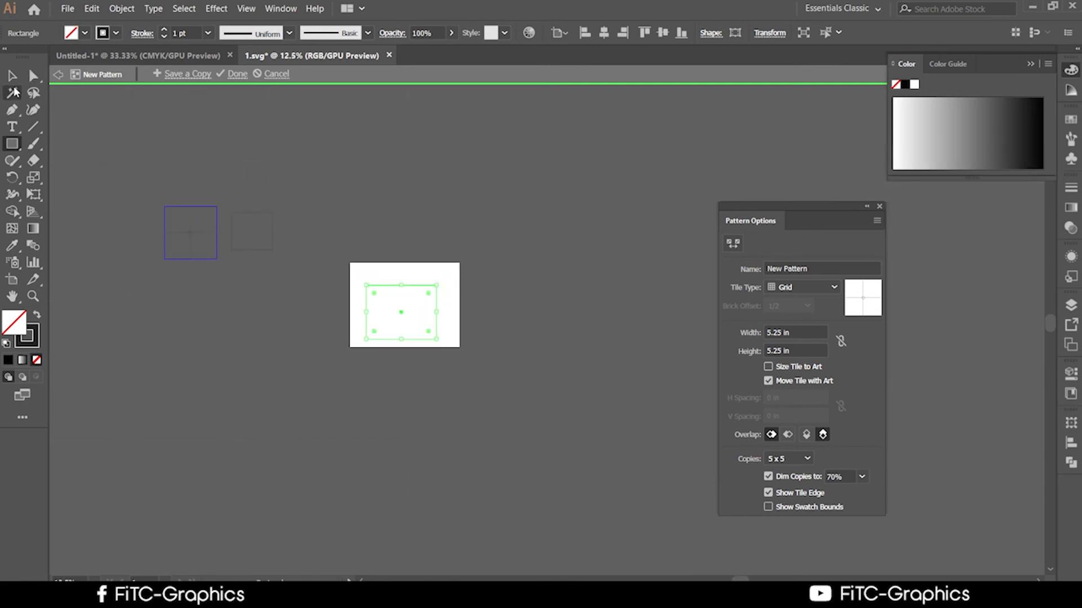
click(11, 77)
drag(351, 416, 12, 108)
key(Delete)
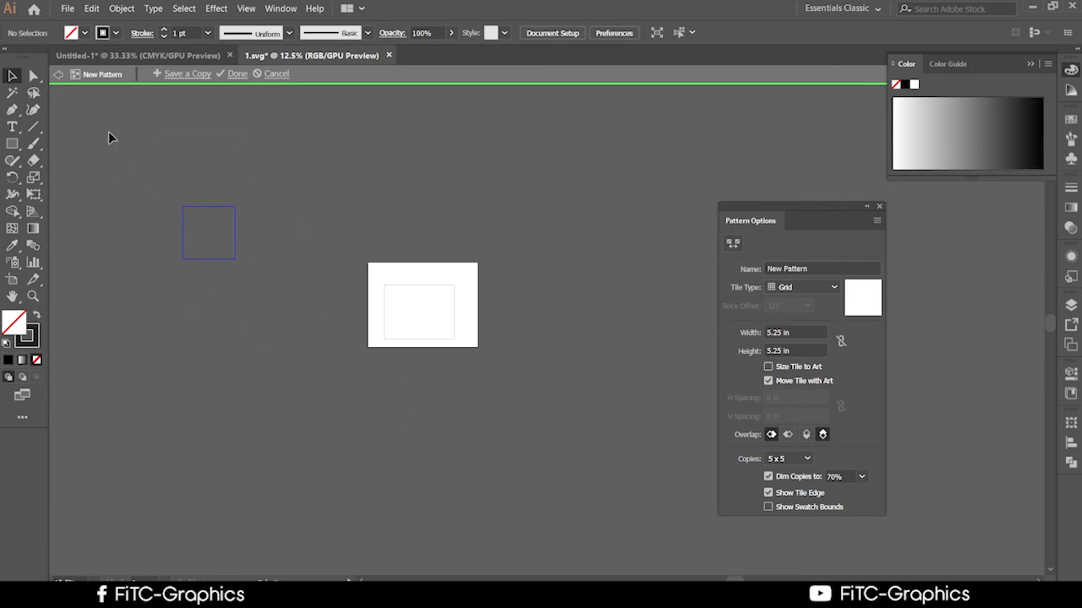
Delete the outlined rectangle from the artboard
scroll(420, 310, up, 5)
scroll(498, 418, up, 5)
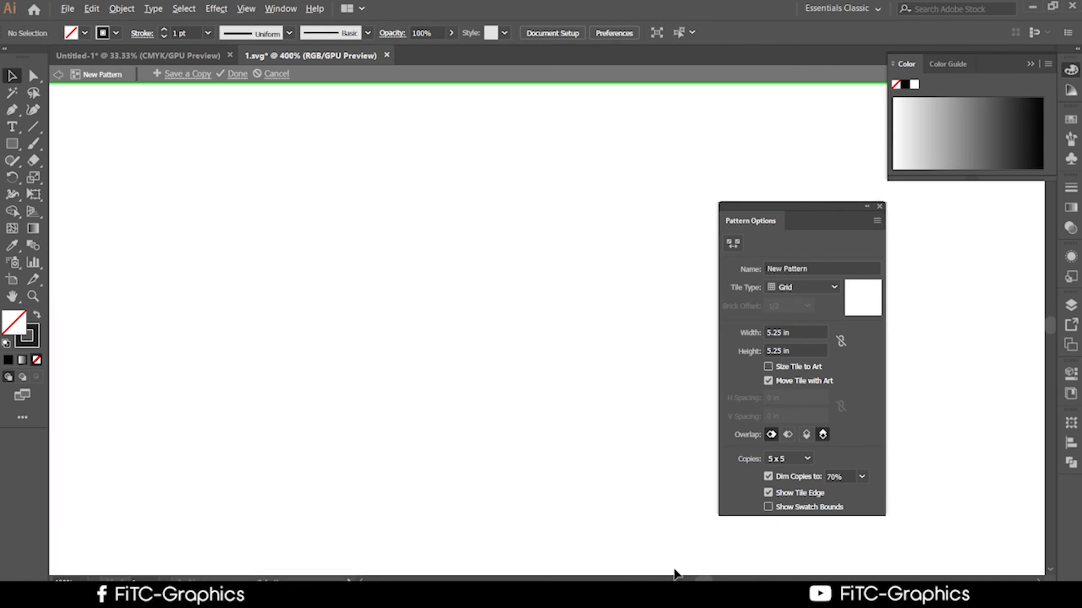
scroll(674, 564, down, 4)
scroll(652, 493, down, 3)
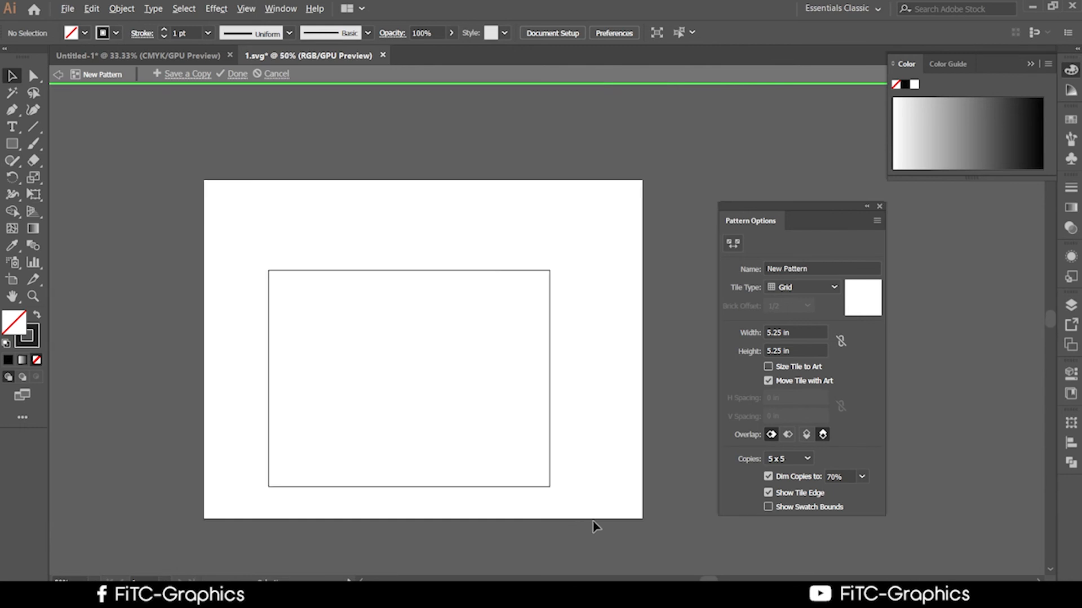
key(Delete)
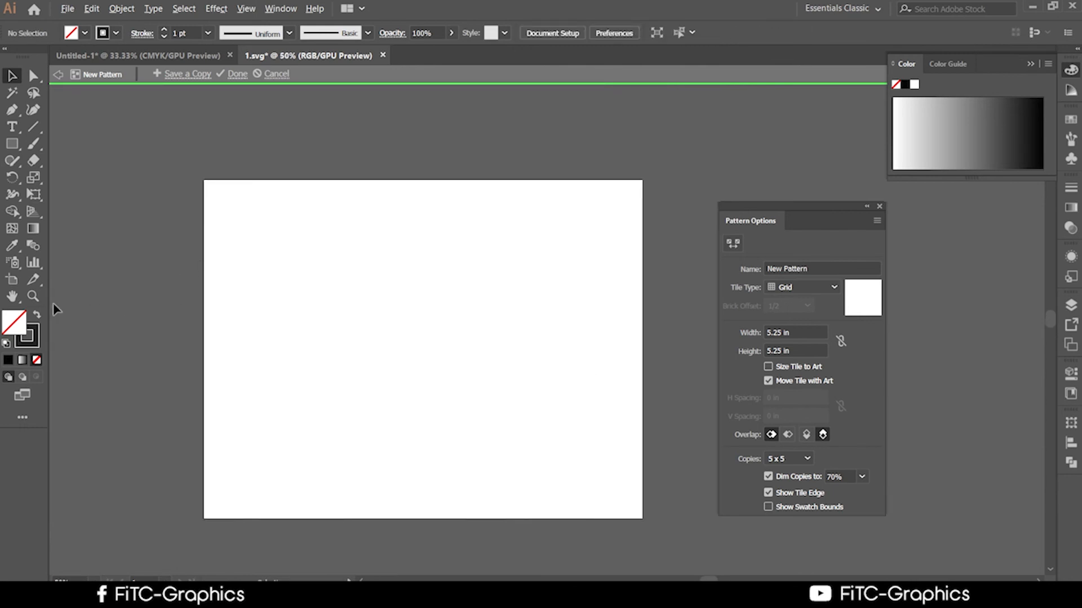
Try to draw a star on the artboard with the Star tool, and delete it
scroll(54, 308, up, 1)
click(11, 147)
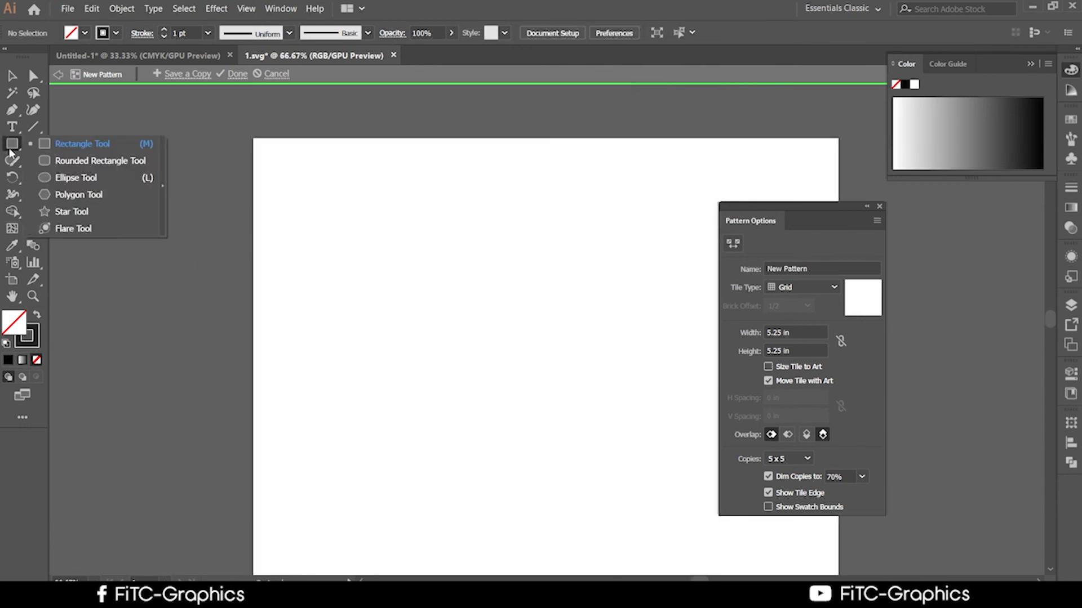
click(72, 211)
drag(345, 192, 466, 276)
scroll(467, 277, down, 1)
key(Delete)
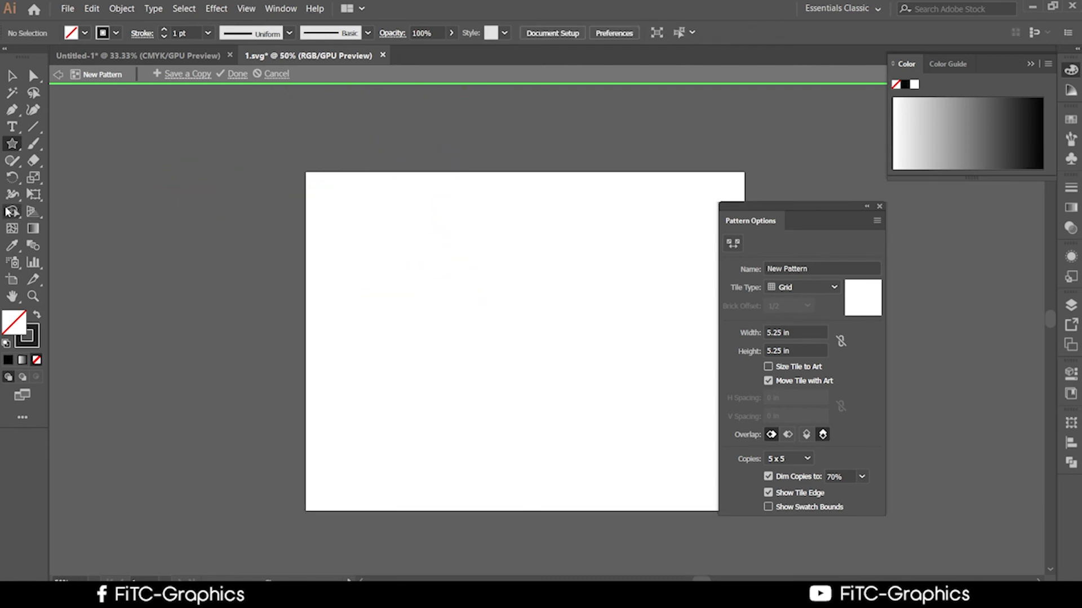
Select the Paintbrush tool, show the layers and try to add a new layer in pattern editing mode
scroll(417, 317, up, 1)
drag(529, 323, 404, 200)
click(33, 127)
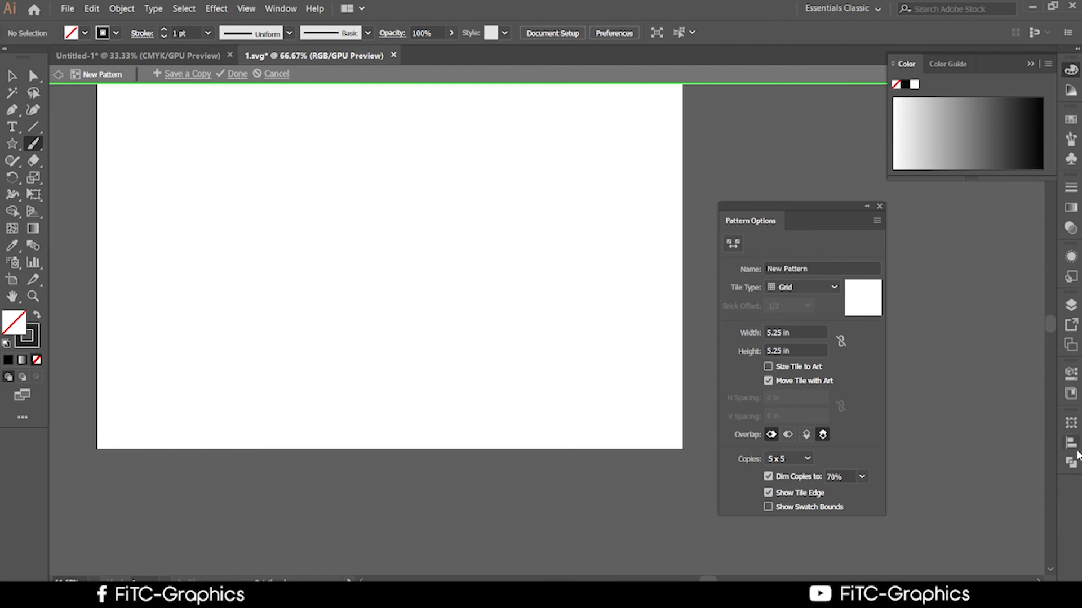
click(1071, 304)
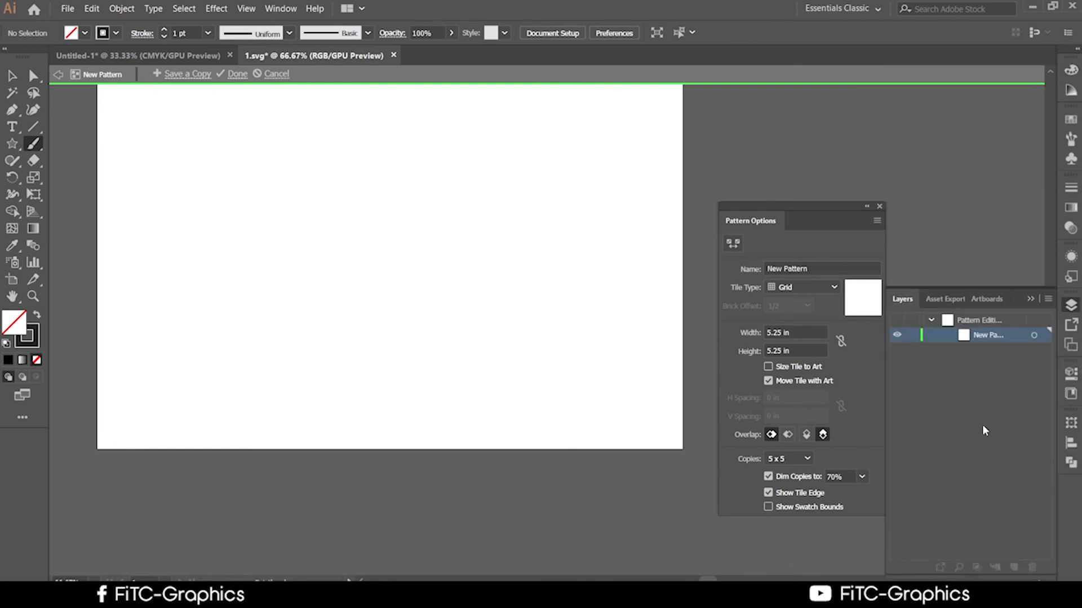
click(1011, 558)
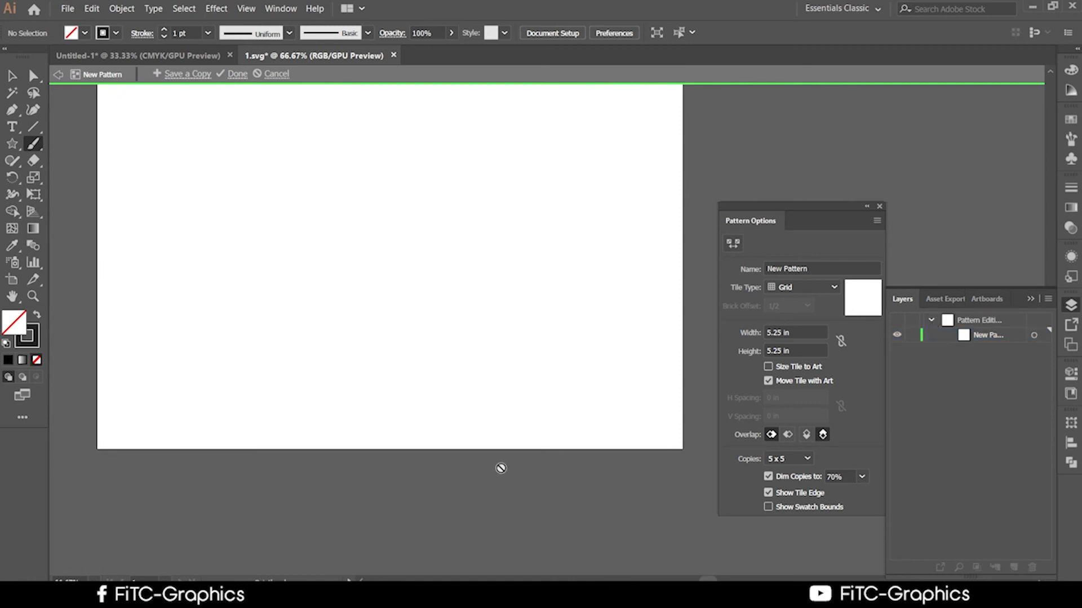
Undo the artwork deletions, the rectangle drawn on the artboard and the earlier artwork move
scroll(538, 502, down, 3)
scroll(575, 499, down, 3)
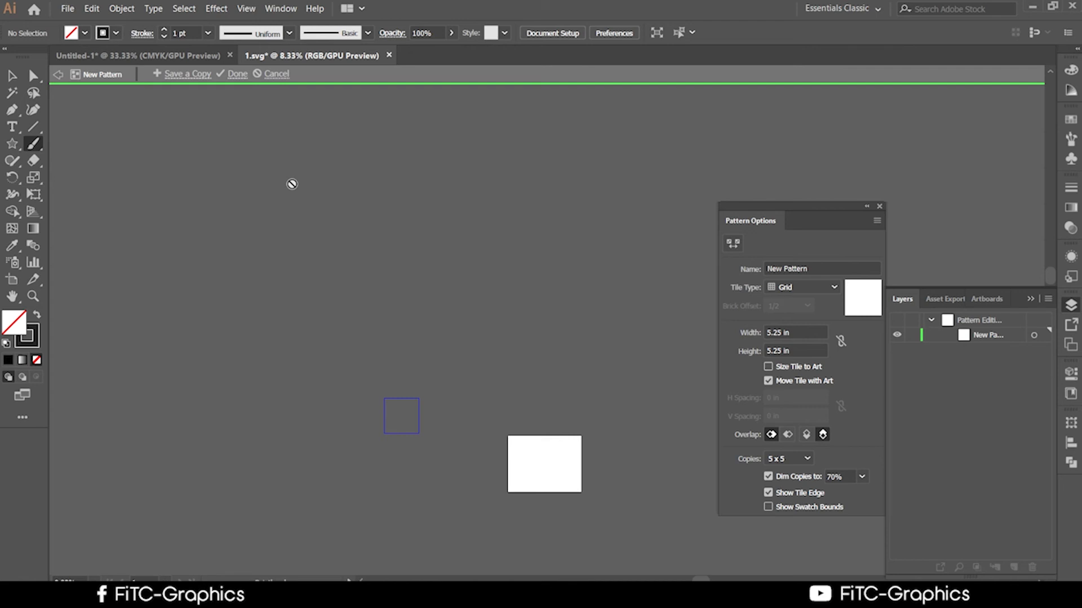
key(ctrl+a)
ctrl+click(256, 228)
click(405, 411)
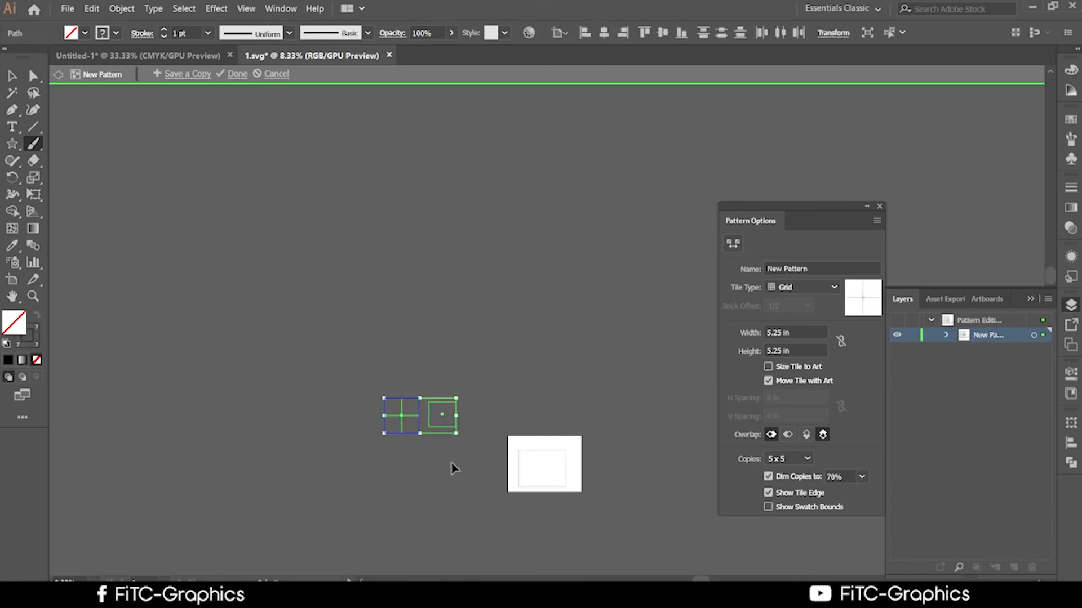
key(ctrl+z)
key(ctrl+z)
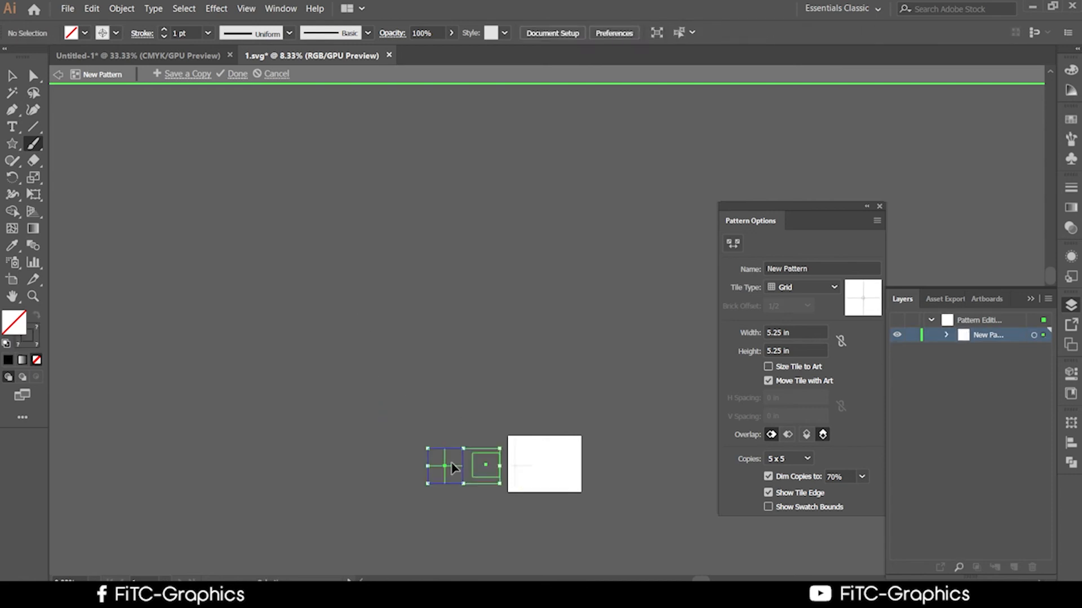
Finish editing the pattern and return to the normal document
scroll(469, 491, up, 3)
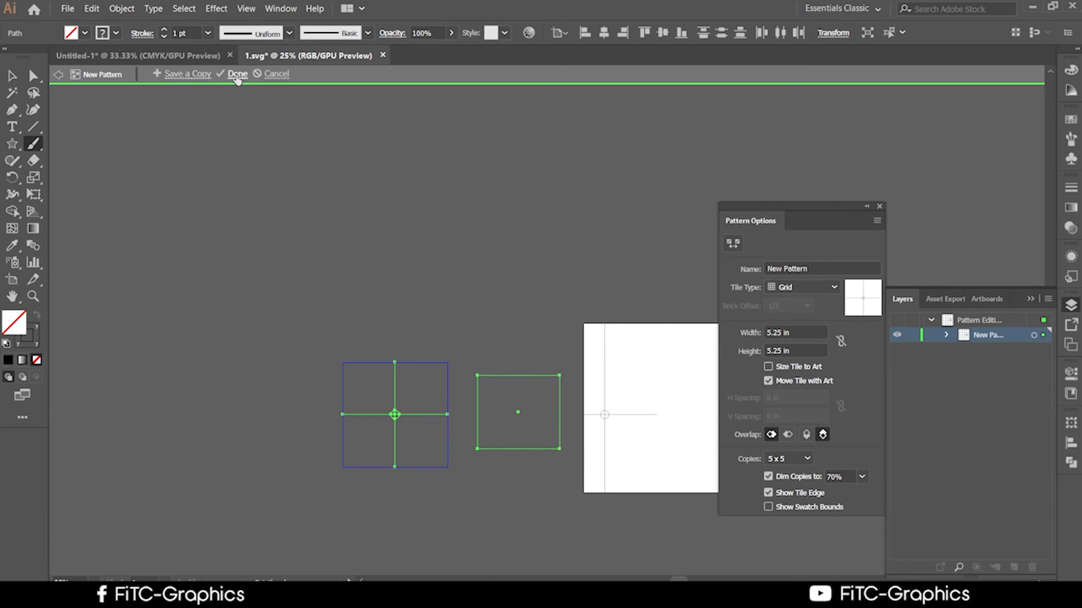
click(237, 74)
Draw a large rectangle on the empty canvas below and beside the crosshair, away from the brochure artboards
drag(465, 357, 306, 154)
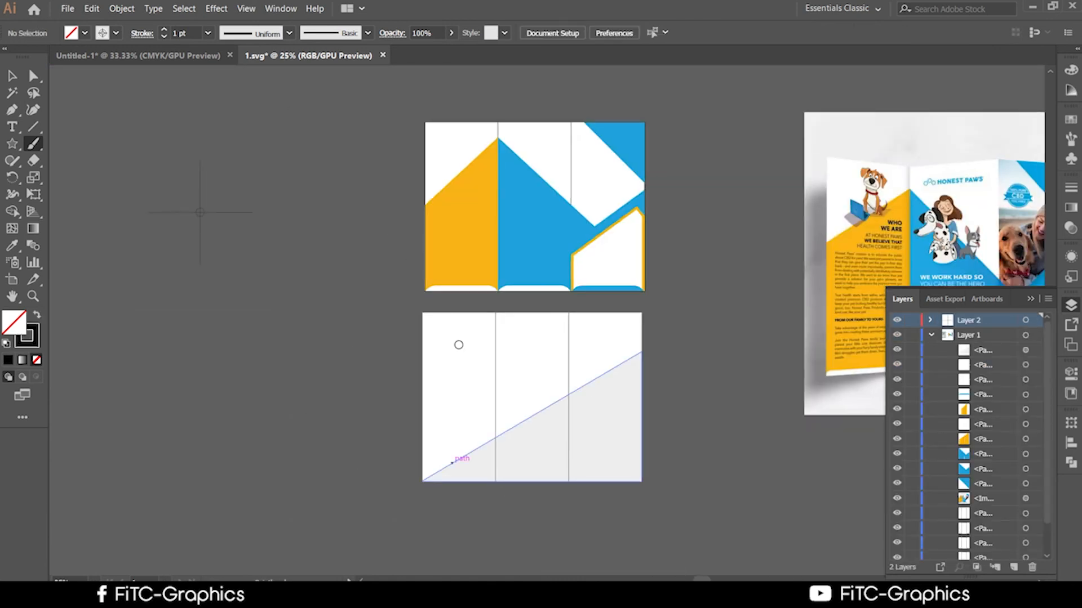
scroll(467, 377, down, 1)
drag(335, 343, 475, 326)
scroll(391, 295, up, 2)
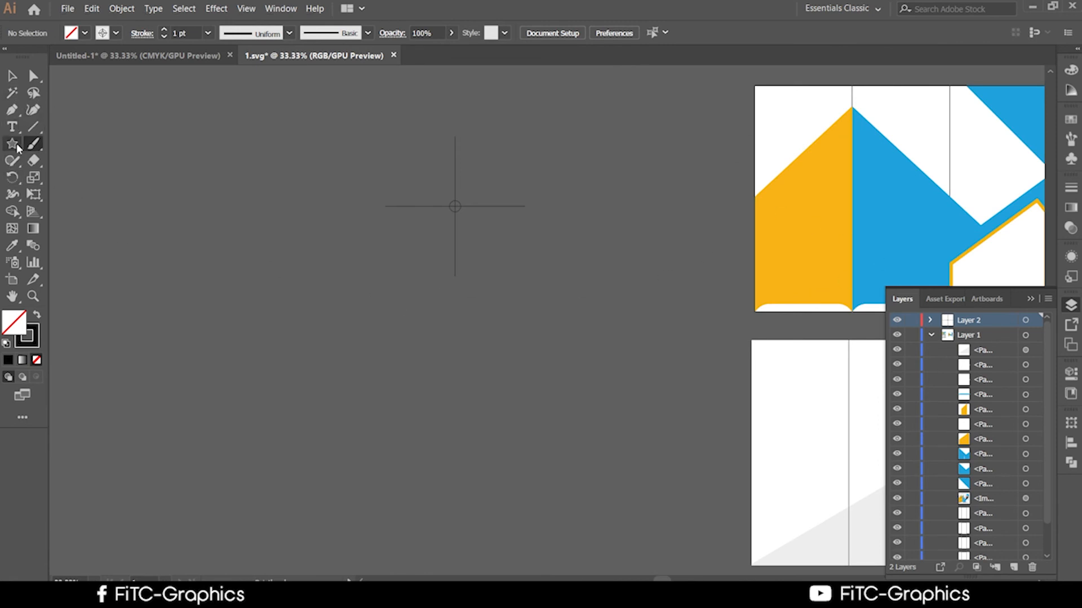
drag(126, 224, 357, 139)
drag(12, 144, 65, 147)
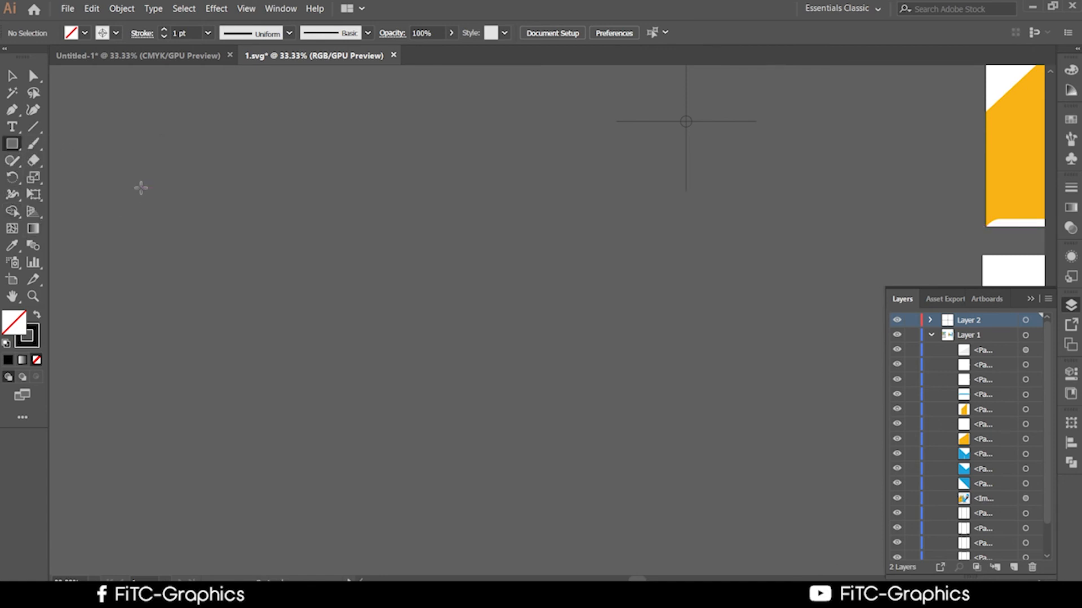
drag(141, 188, 643, 447)
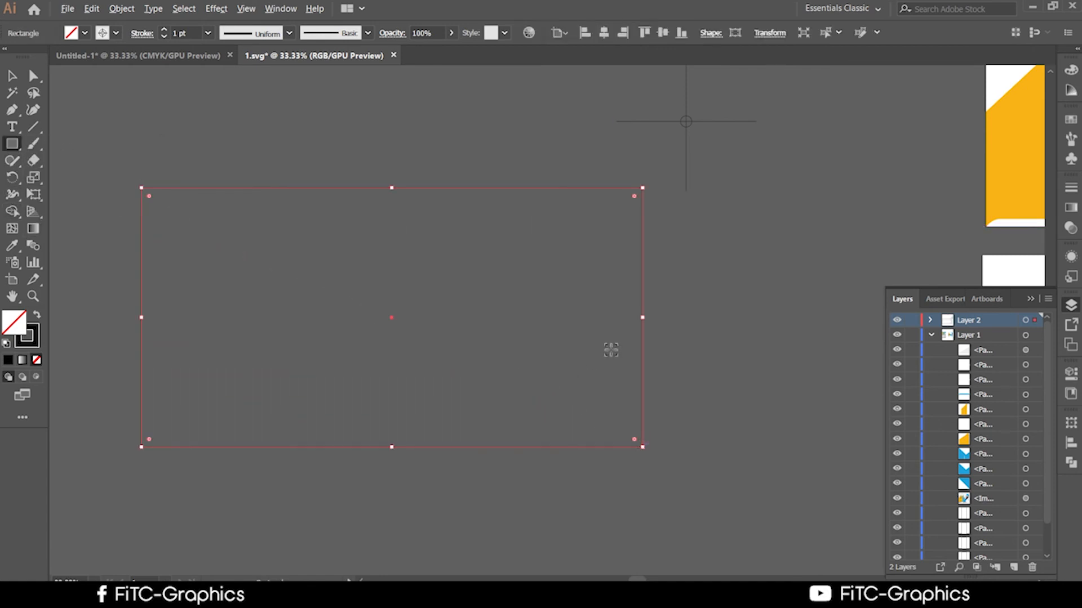
Swap the large rectangle's fill and stroke to give it a solid black fill without a stroke
scroll(663, 253, up, 1)
click(12, 76)
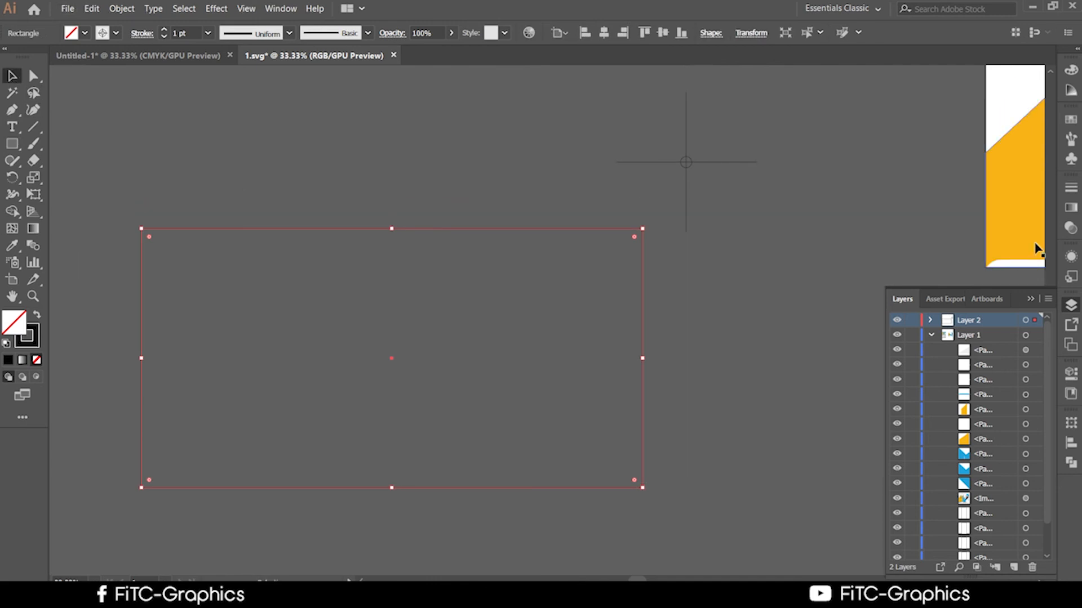
click(1071, 227)
click(1071, 227)
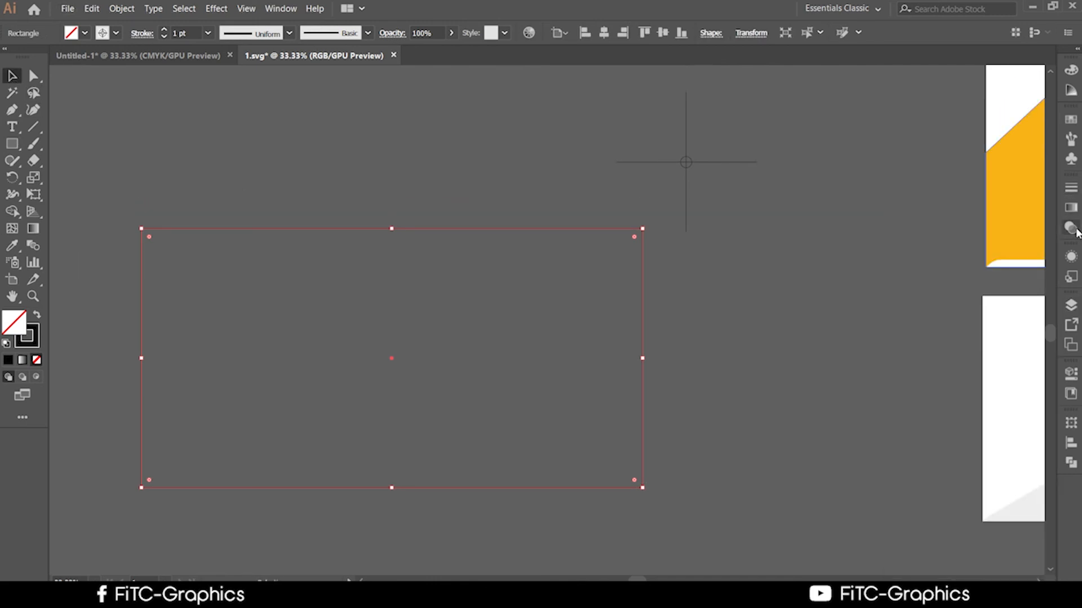
click(36, 317)
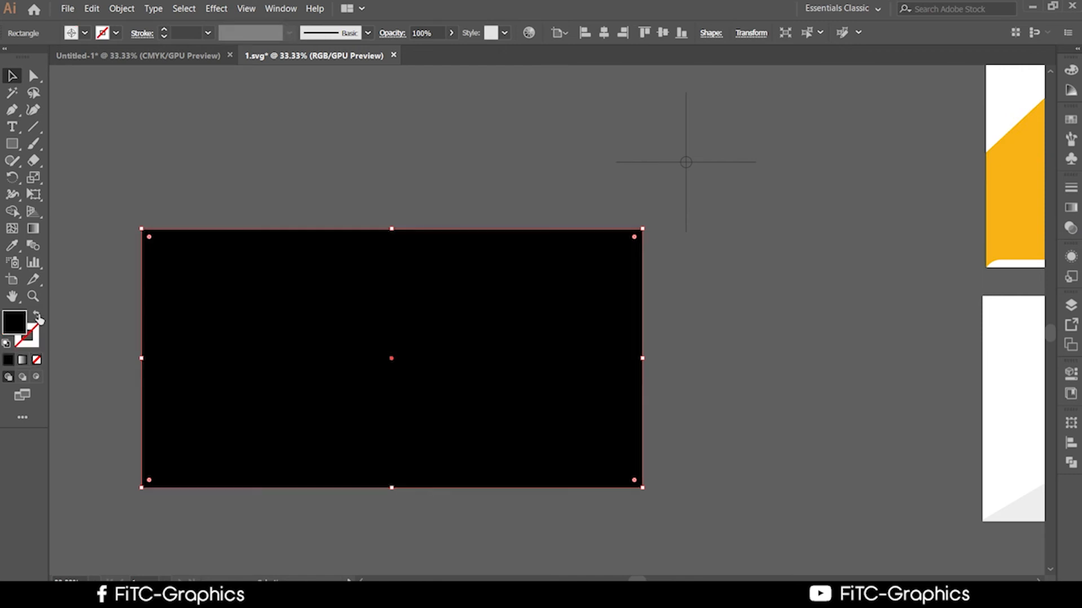
Set the large rectangle's fill to a very light off-white
double_click(15, 320)
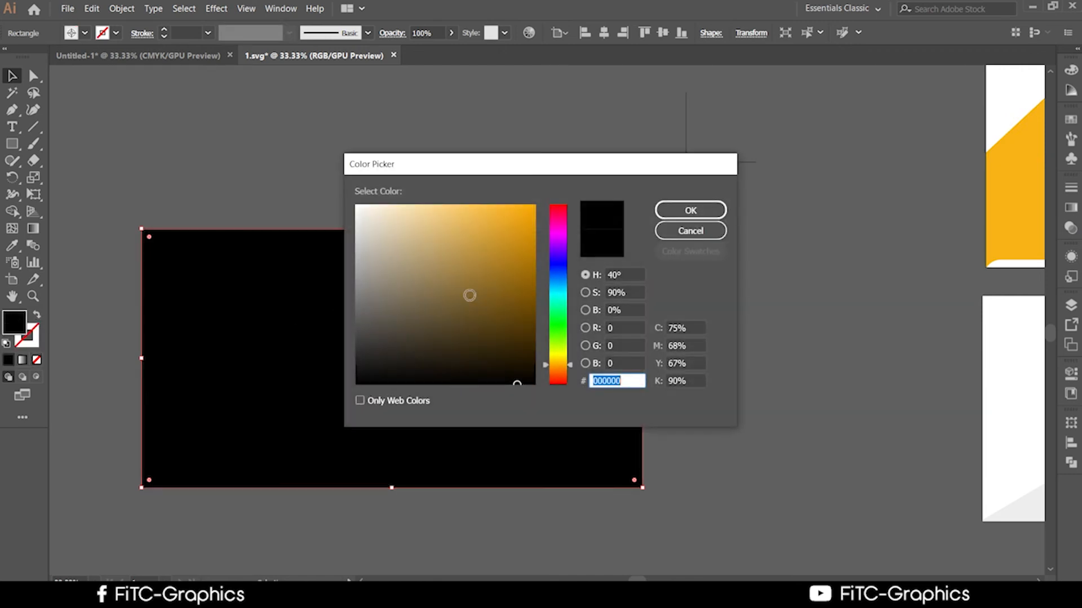
drag(466, 293, 364, 205)
click(699, 213)
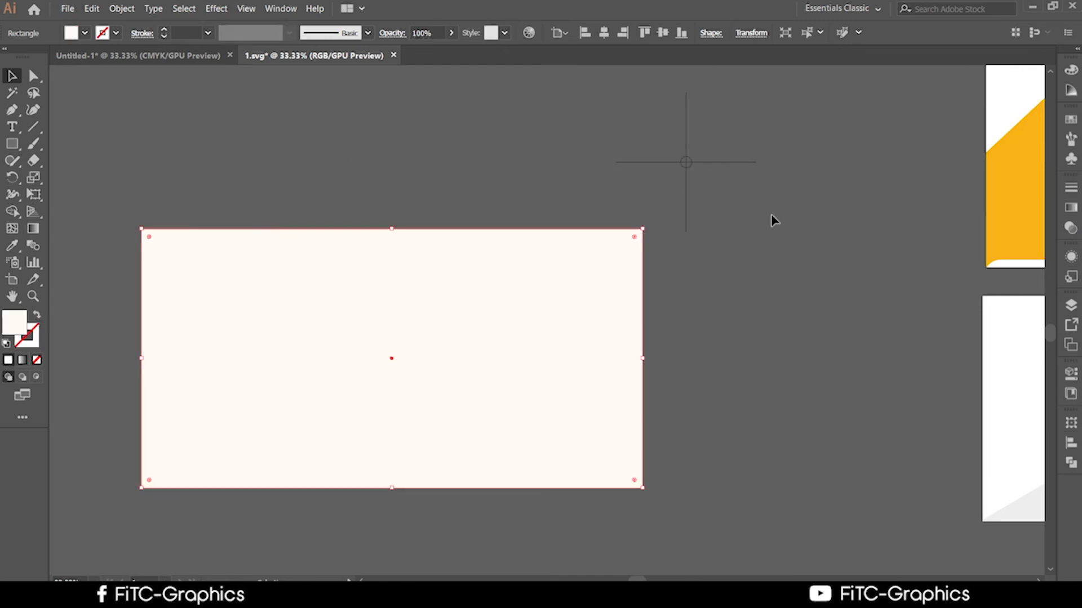
Find the document's swatches and apply the crosshair-like swatch beside None to the large rectangle's fill
scroll(772, 219, up, 1)
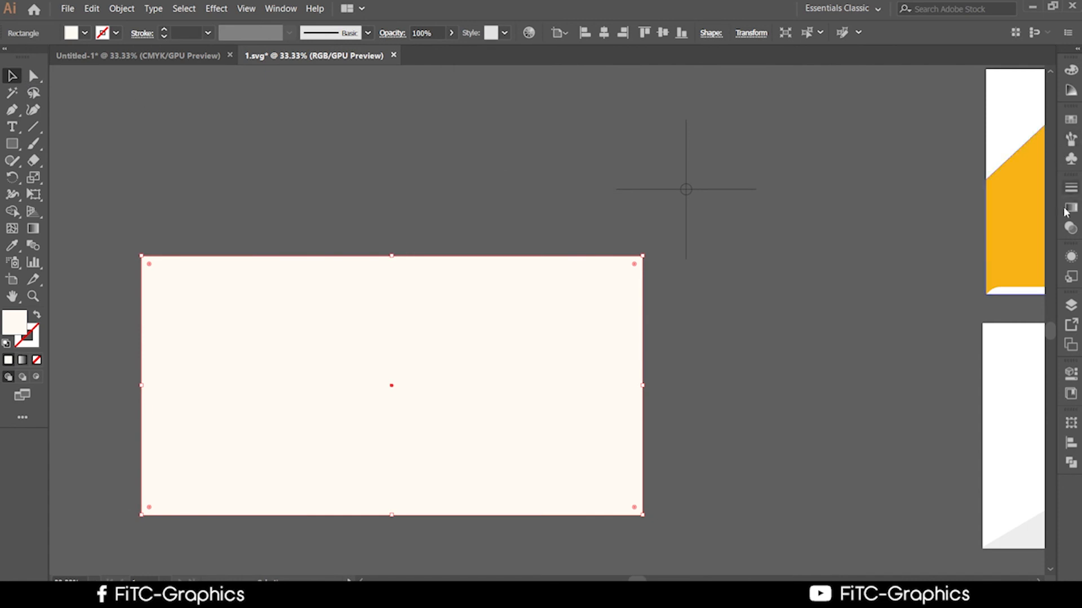
click(1071, 229)
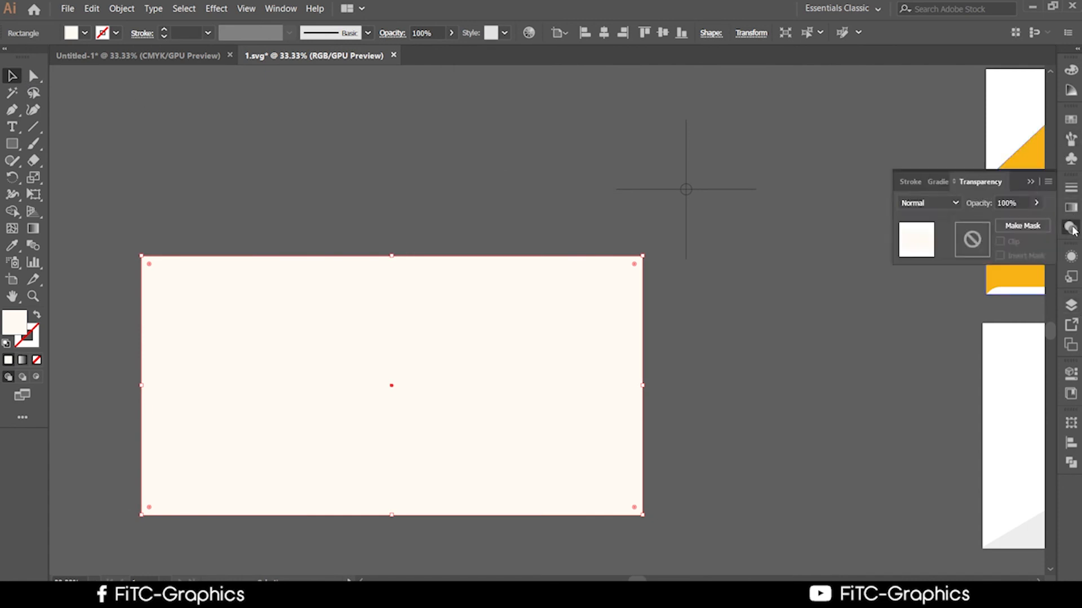
click(1072, 228)
click(1069, 160)
click(1068, 161)
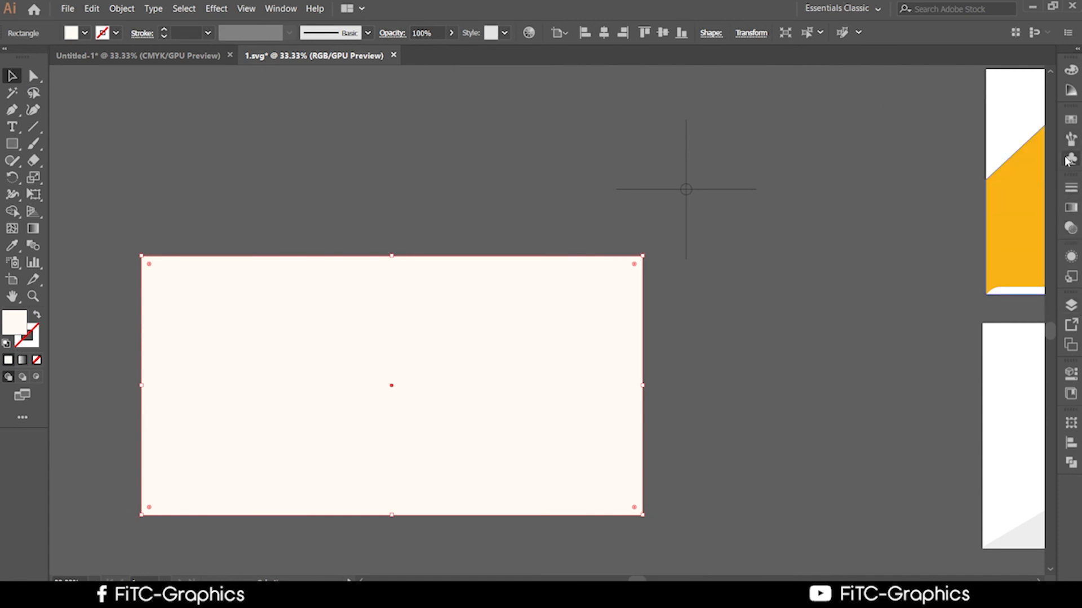
click(1068, 158)
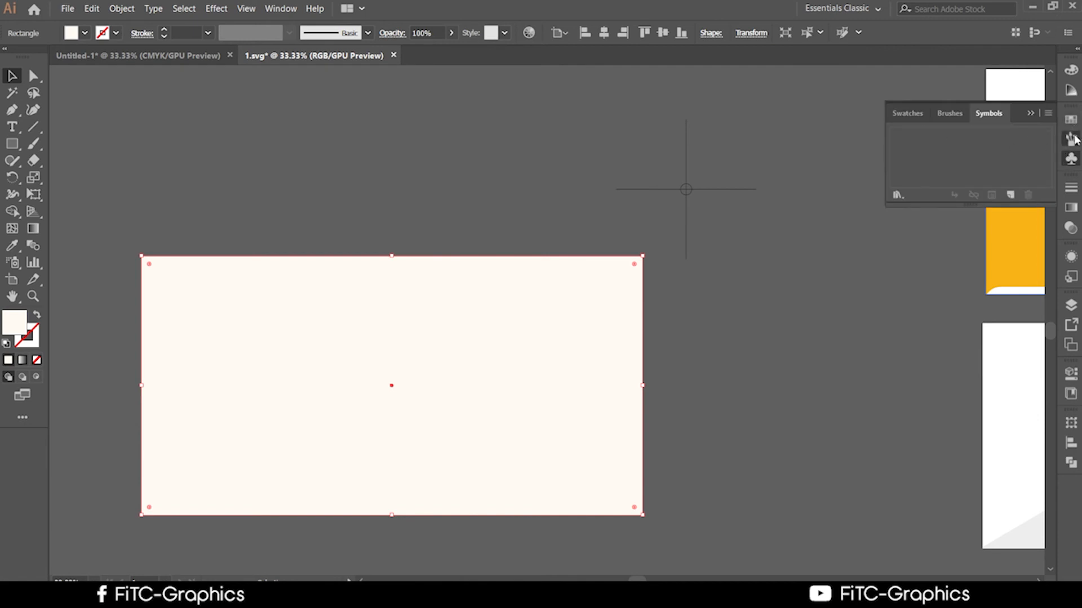
click(1070, 139)
click(1070, 139)
click(1071, 140)
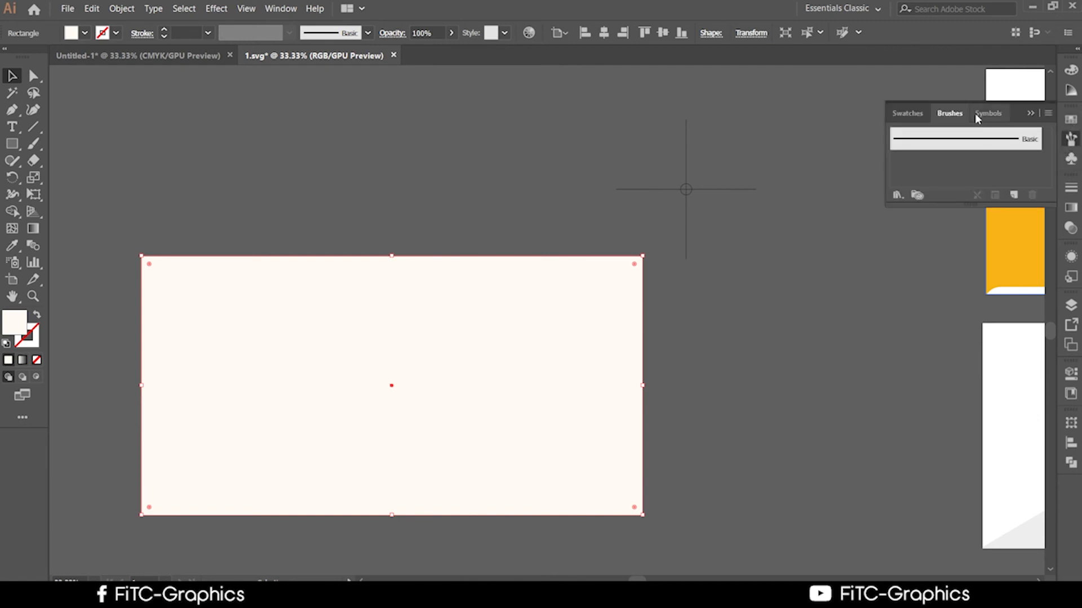
click(895, 115)
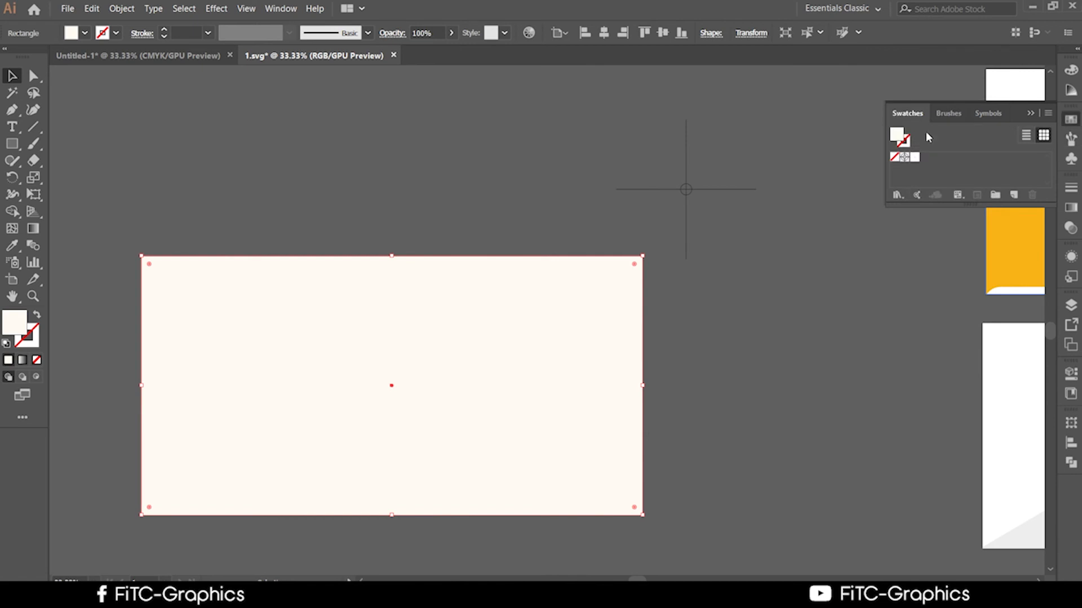
click(904, 158)
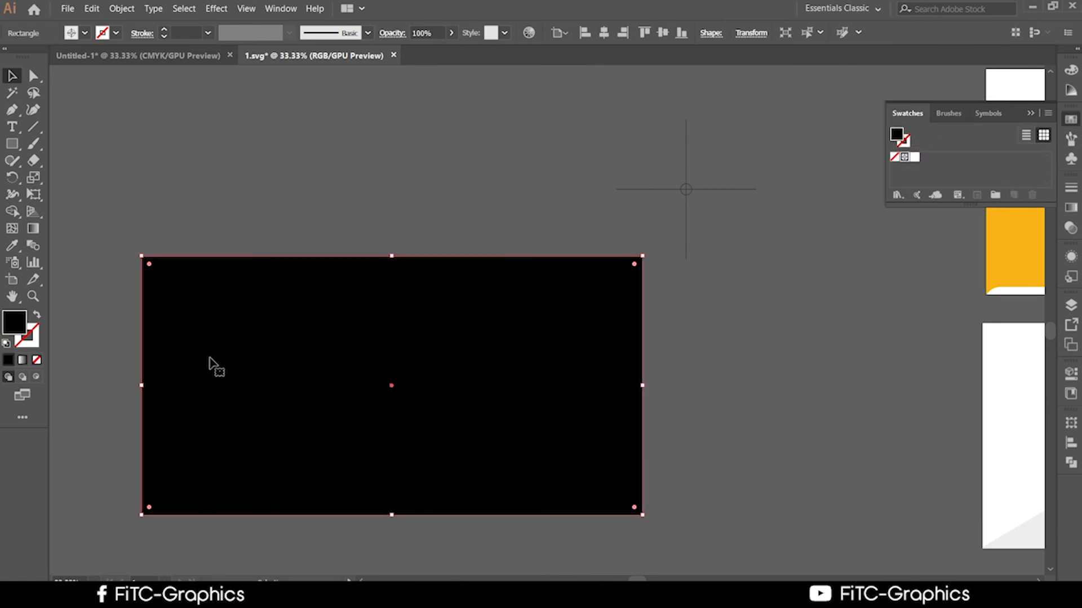
Swap the large rectangle's fill and stroke back and forth, check its fill swatches, and delete the rectangle
scroll(213, 367, down, 2)
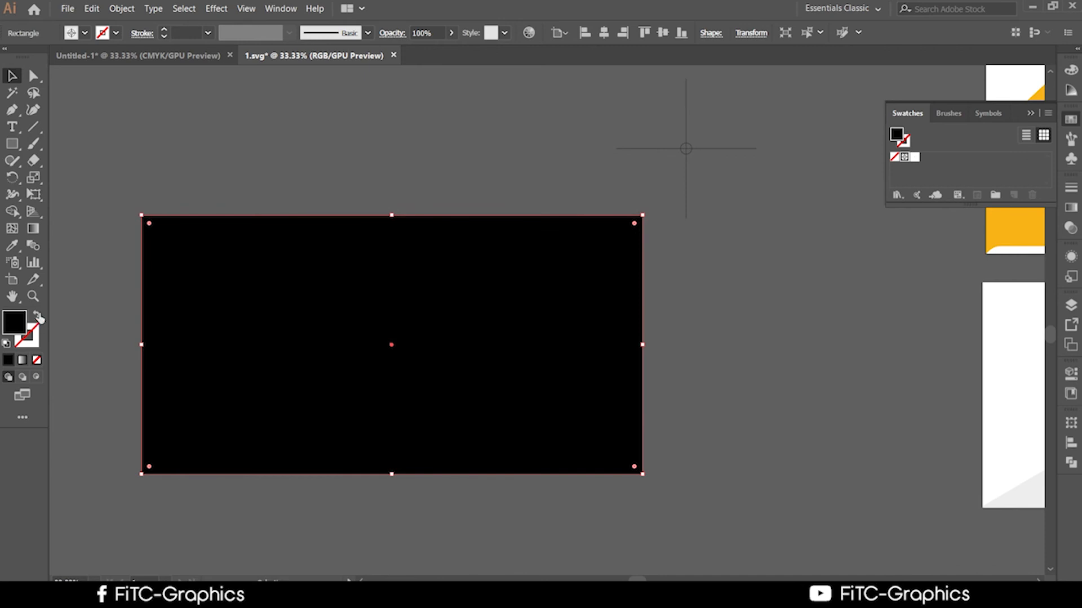
click(38, 317)
click(38, 317)
click(38, 318)
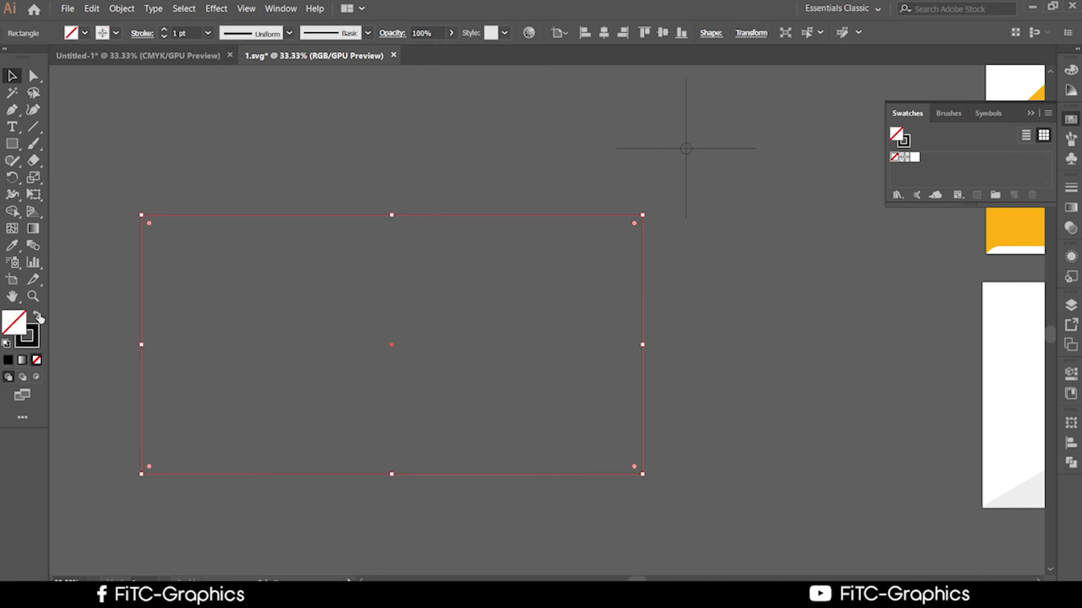
click(37, 317)
click(85, 37)
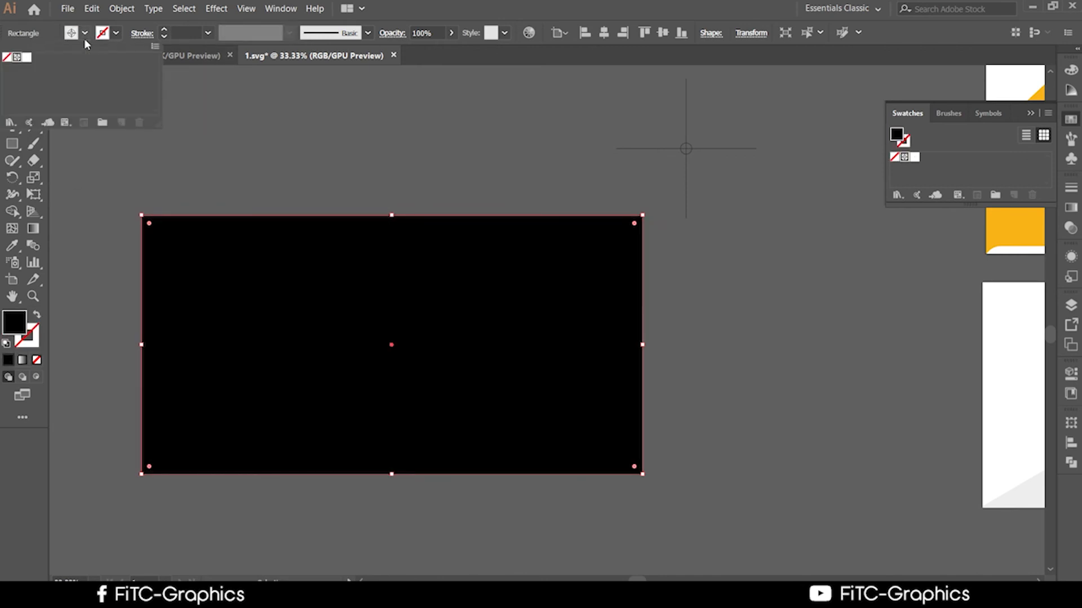
click(85, 36)
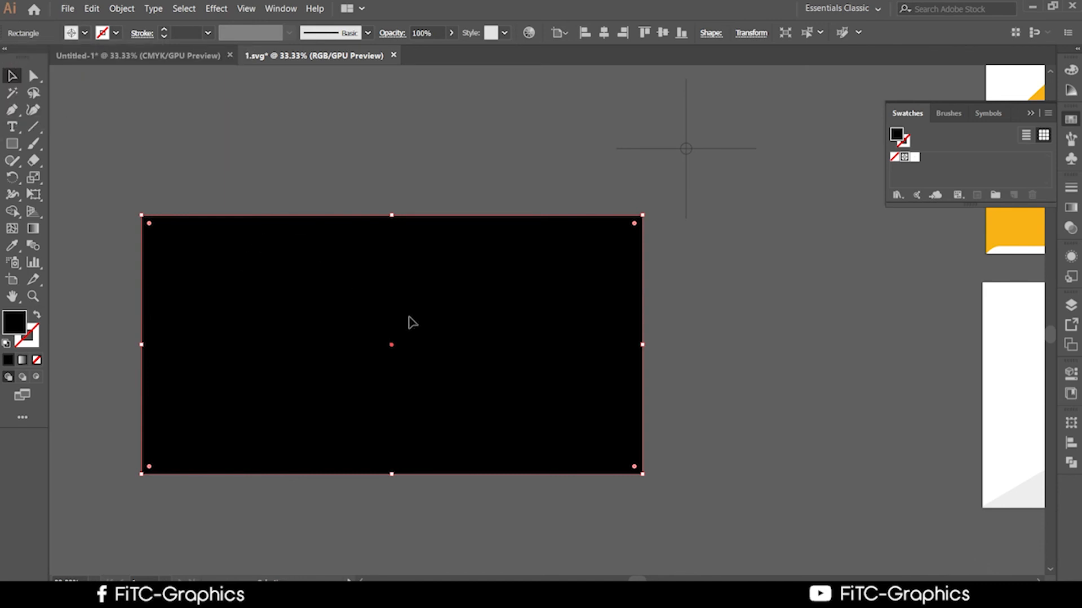
key(Delete)
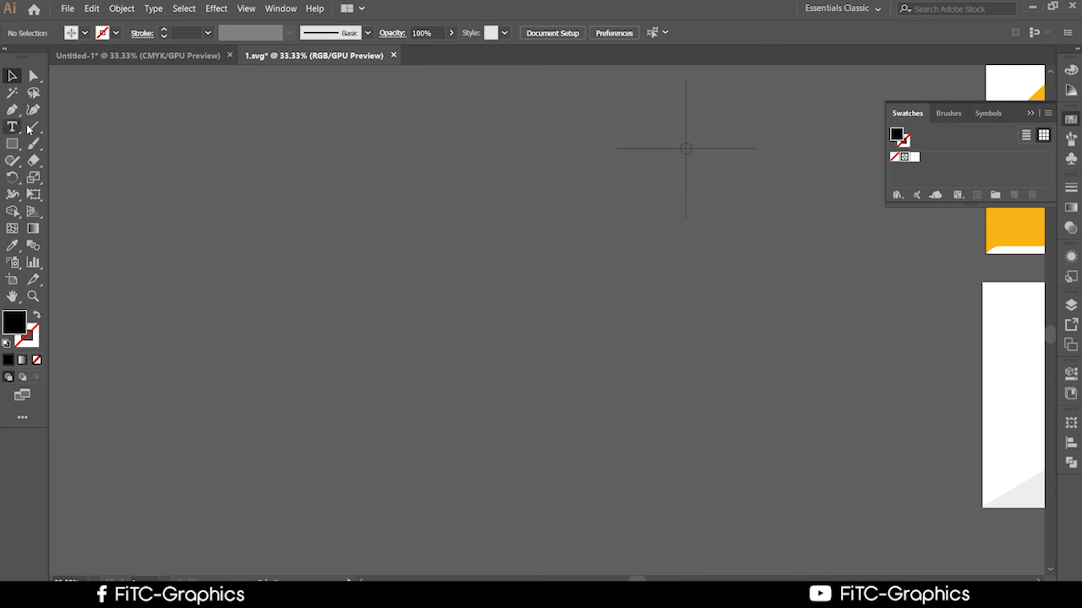
Activate the Paintbrush tool, move in on the empty area beside the brochure artboards, and view the document's layers
click(36, 147)
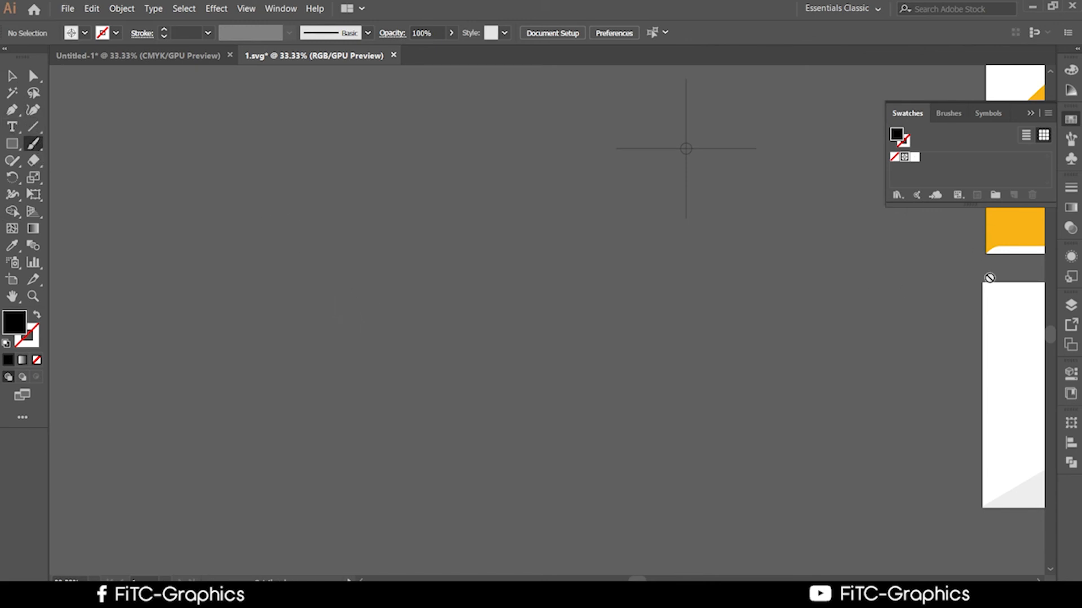
scroll(698, 350, down, 2)
drag(863, 371, 606, 340)
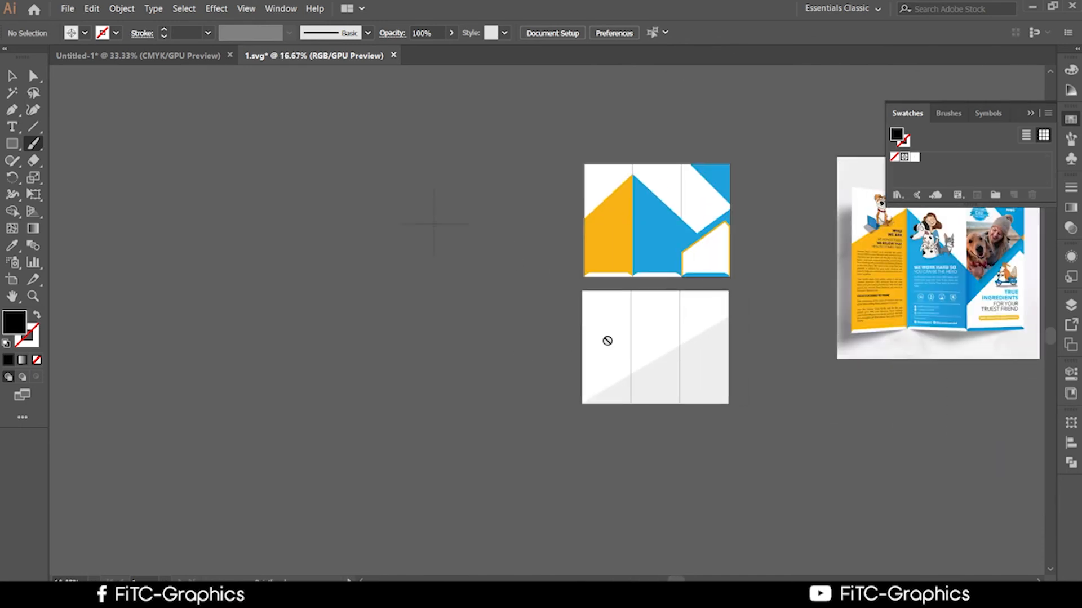
scroll(643, 323, up, 4)
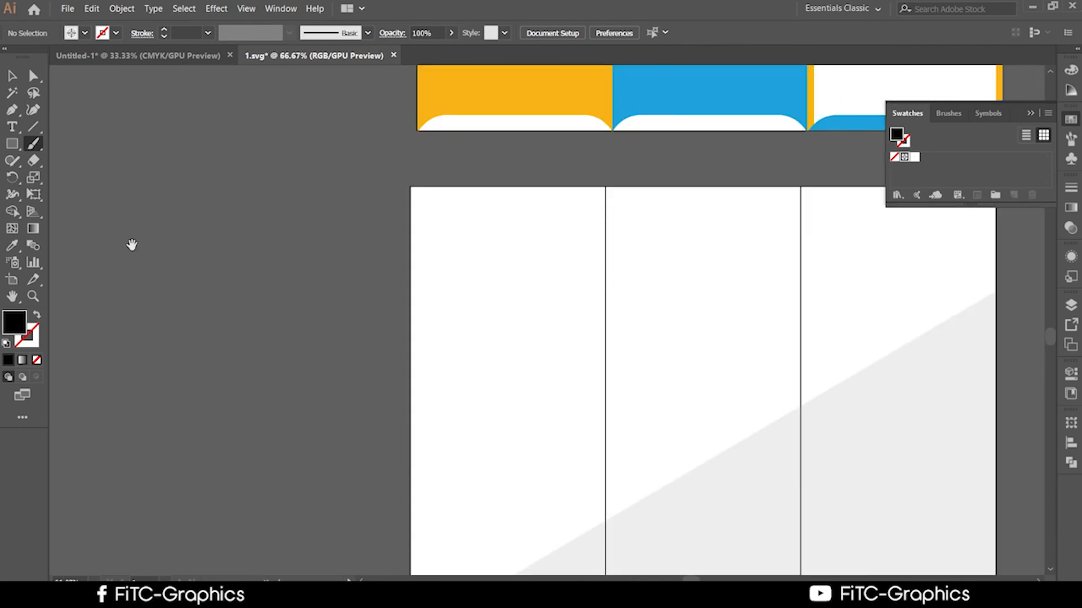
drag(111, 207, 122, 202)
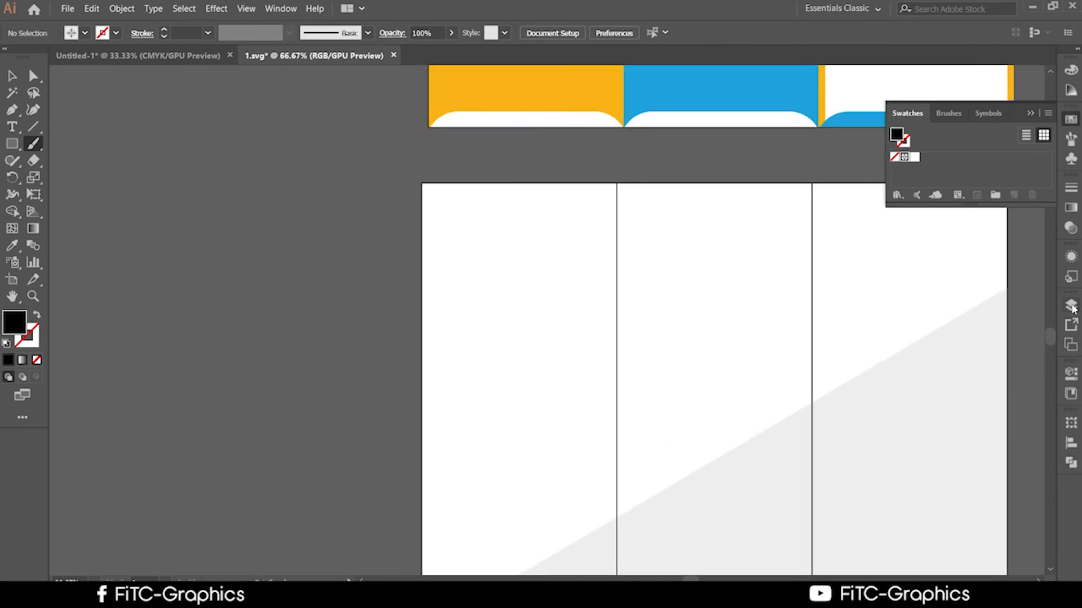
click(1076, 308)
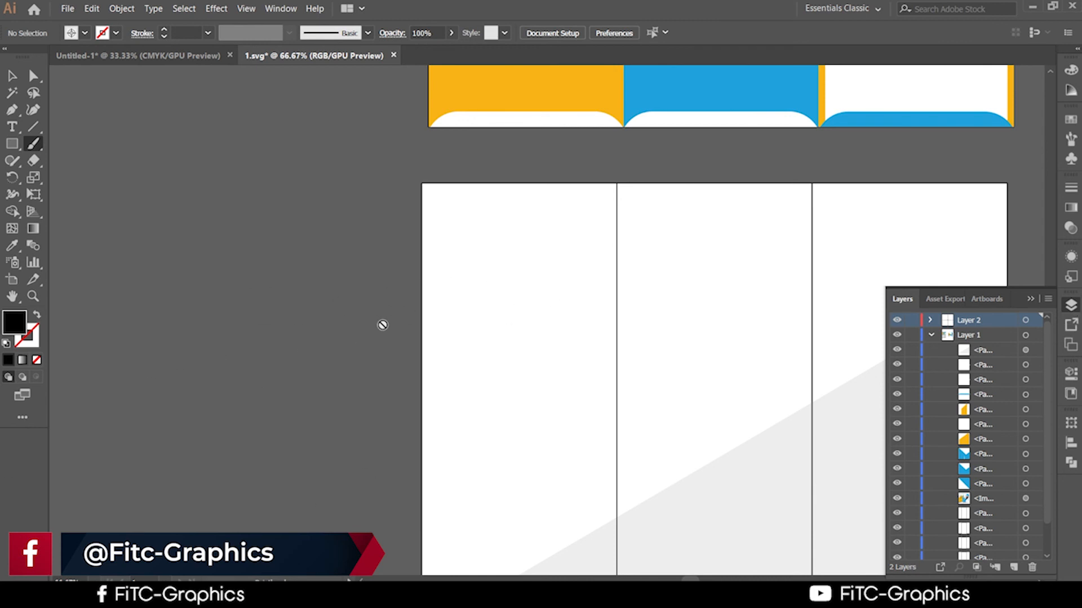
scroll(366, 327, up, 1)
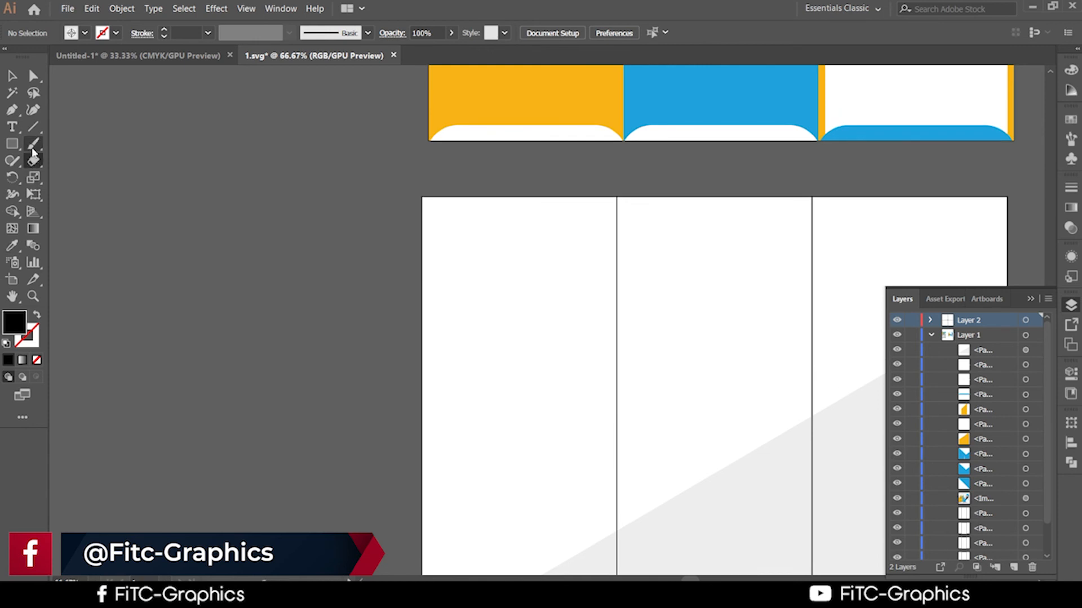
click(34, 147)
click(96, 146)
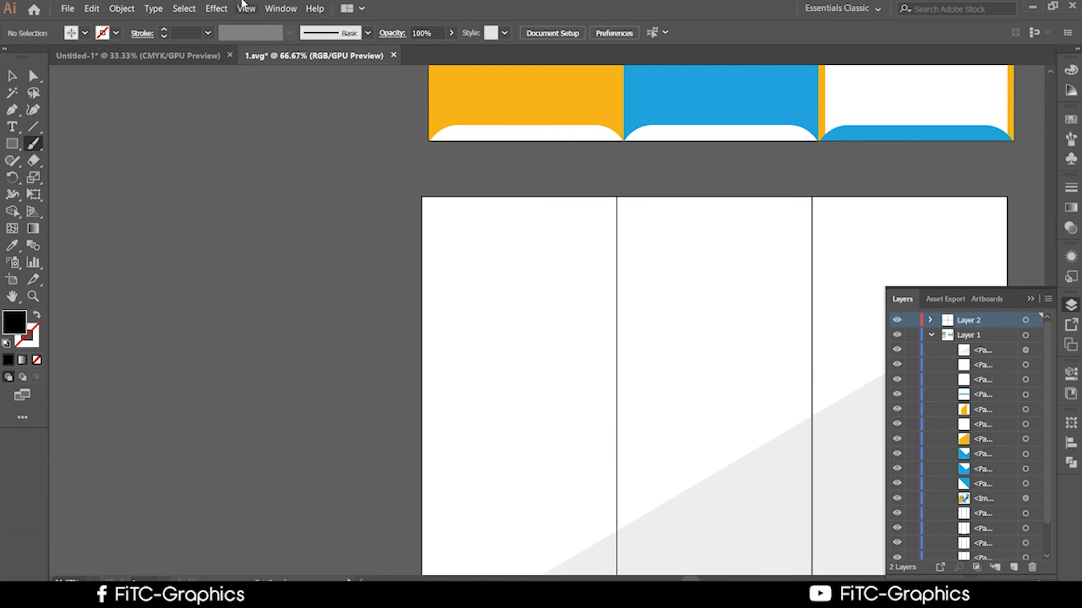
Switch the workspace to Painting
click(281, 8)
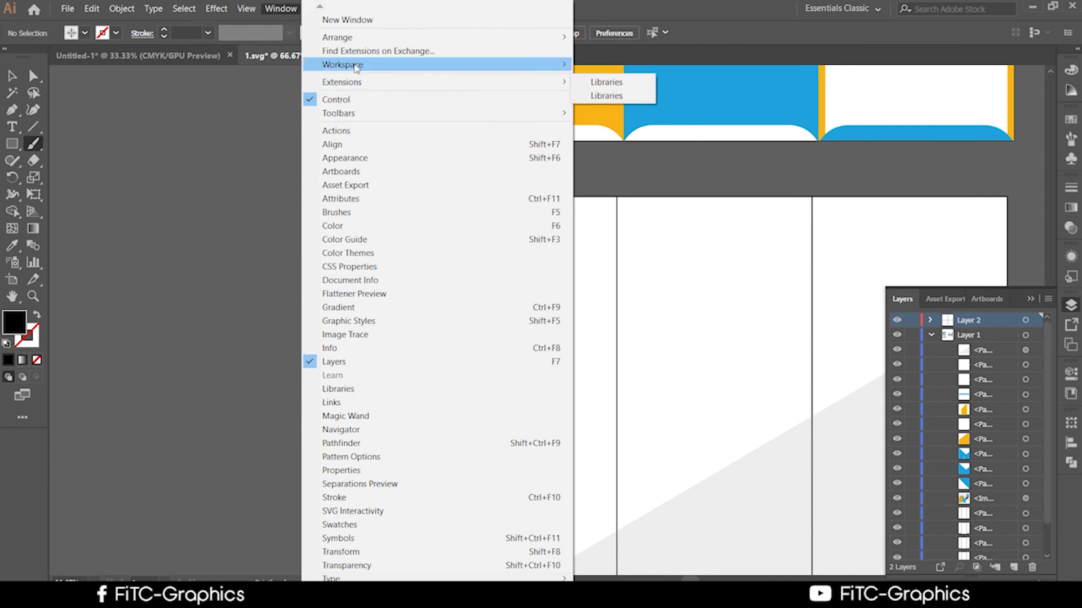
mouse_move(355, 67)
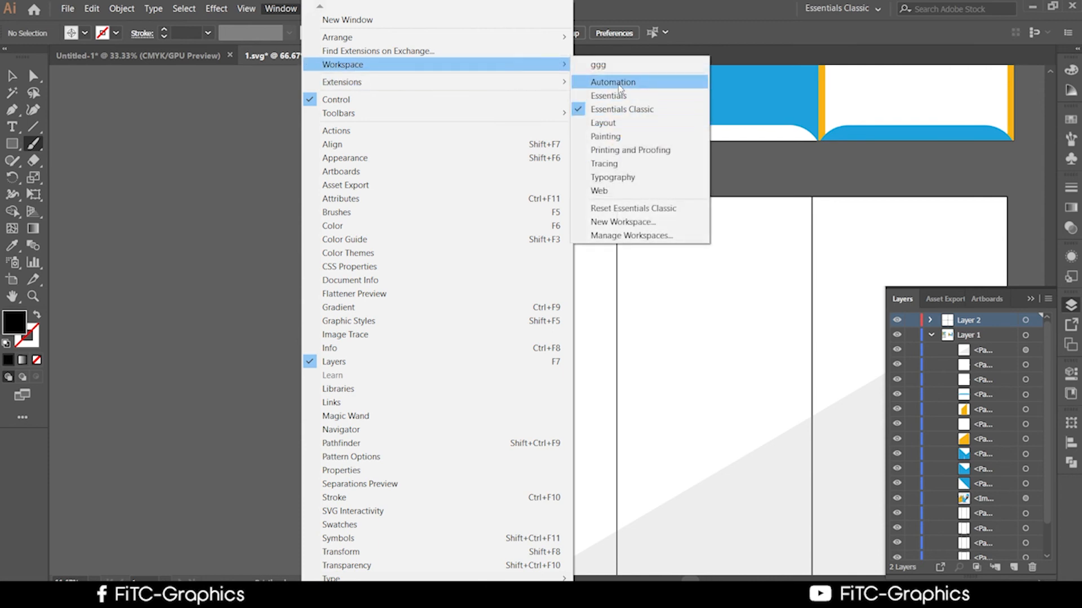
click(618, 138)
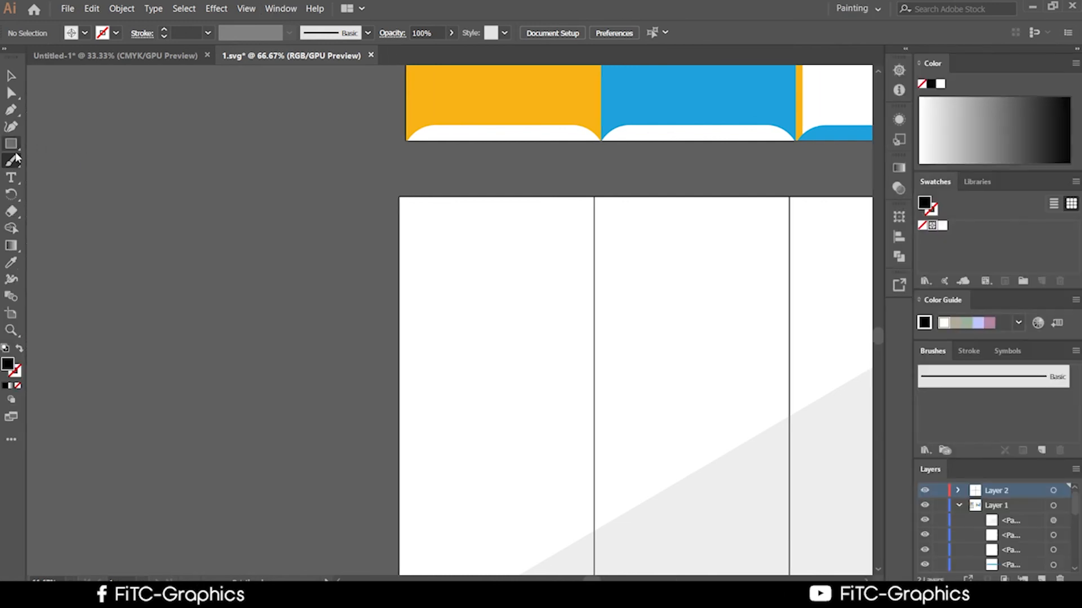
Activate the Paintbrush tool and undo the deletion of the large black rectangle
click(14, 160)
key(ctrl+z)
scroll(56, 205, up, 3)
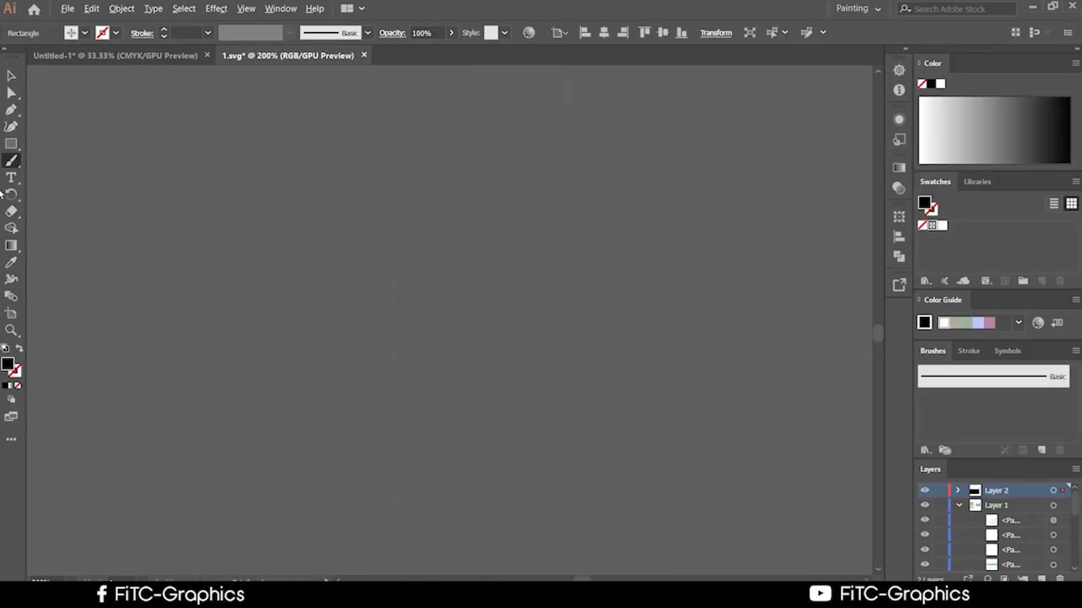
scroll(252, 242, down, 3)
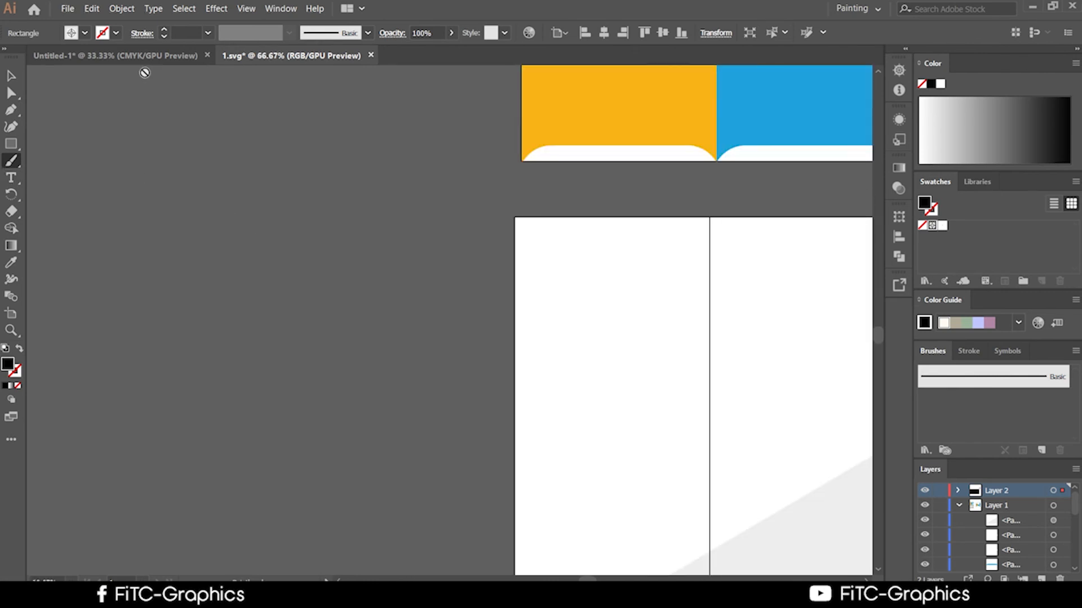
Switch to the Untitled-1 document and draw a black square on the empty canvas beside the A4 artboard
click(144, 56)
drag(223, 225, 368, 131)
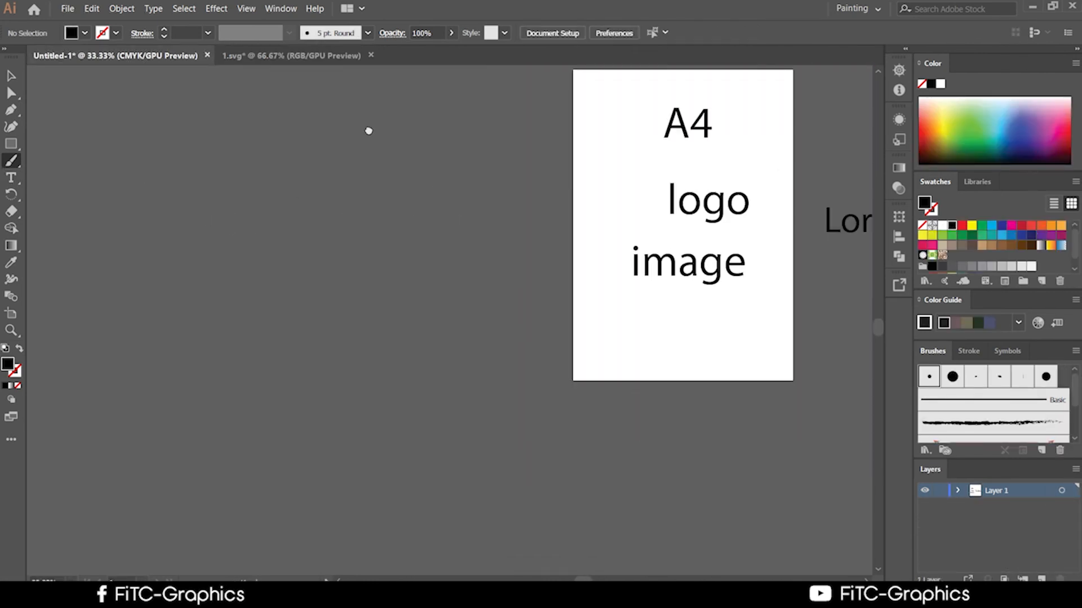
click(12, 146)
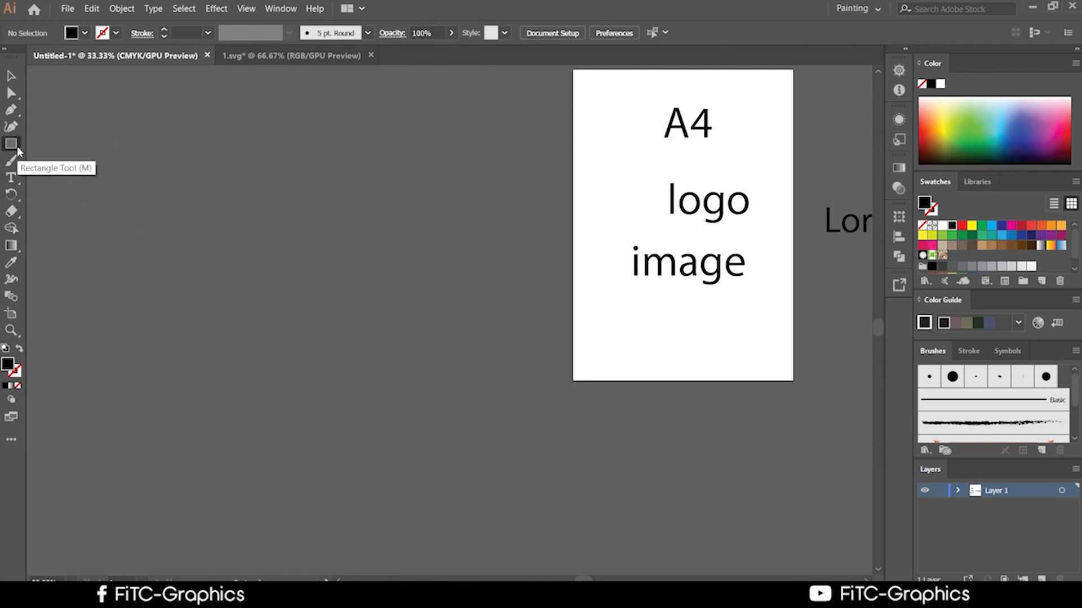
click(17, 147)
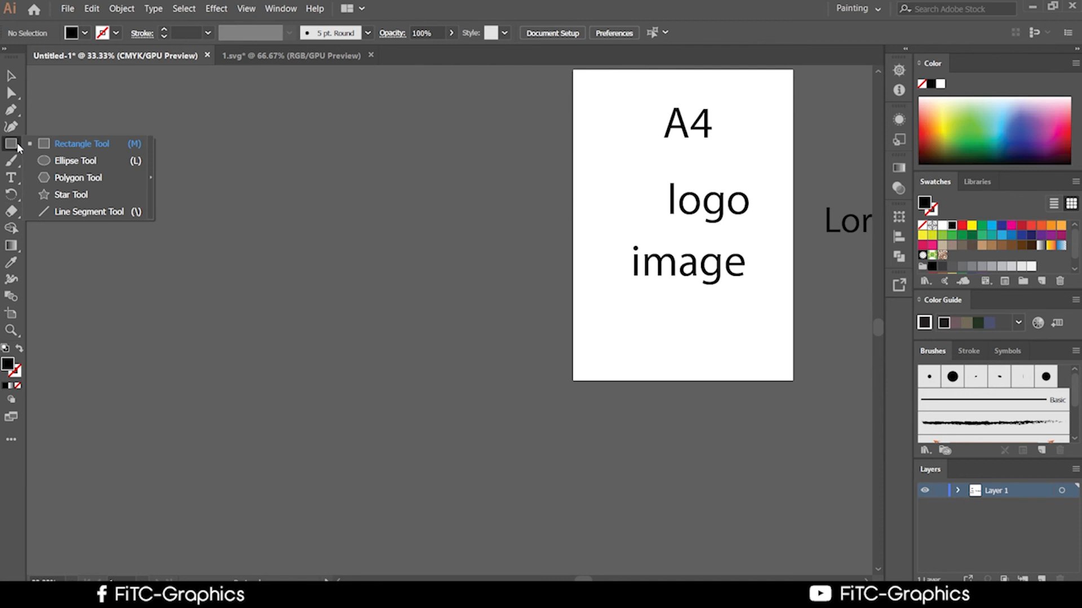
click(77, 146)
drag(189, 169, 369, 348)
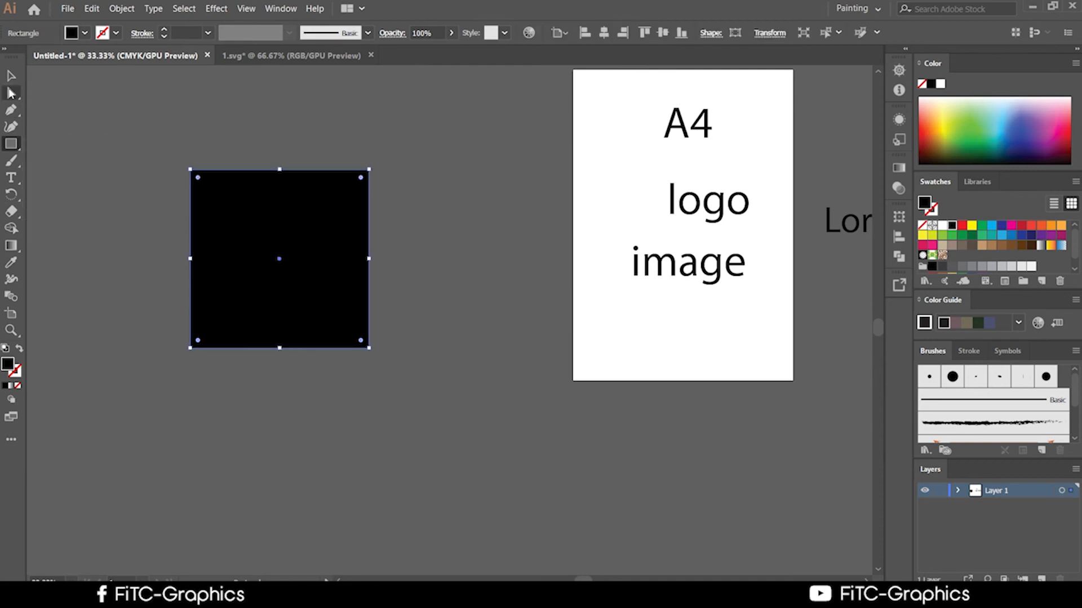
Duplicate the black square diagonally upward so it overlaps the original, and fill the copy with orange from the color spectrum
click(11, 76)
drag(317, 251, 405, 167)
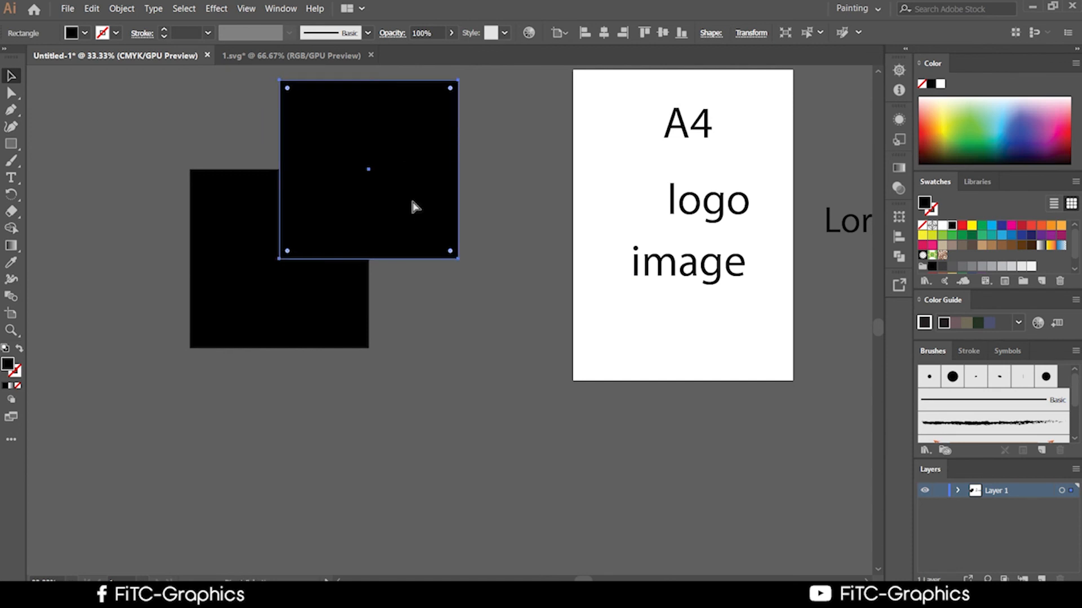
click(15, 263)
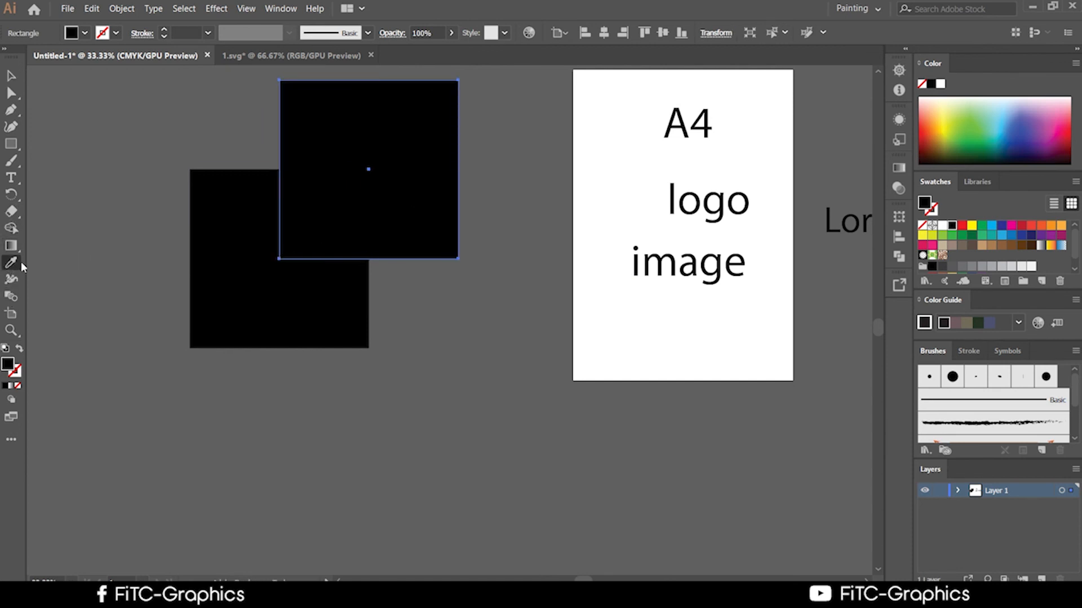
click(936, 125)
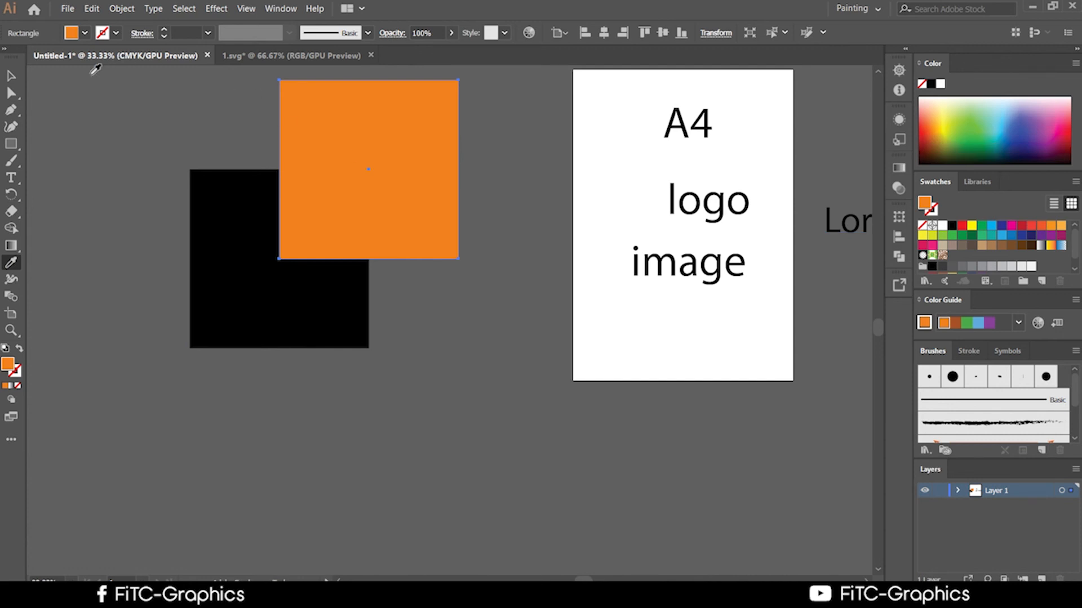
Duplicate the orange square downward, leaving a narrow gap below the first one and overlapping the black square
click(9, 79)
drag(363, 229, 397, 459)
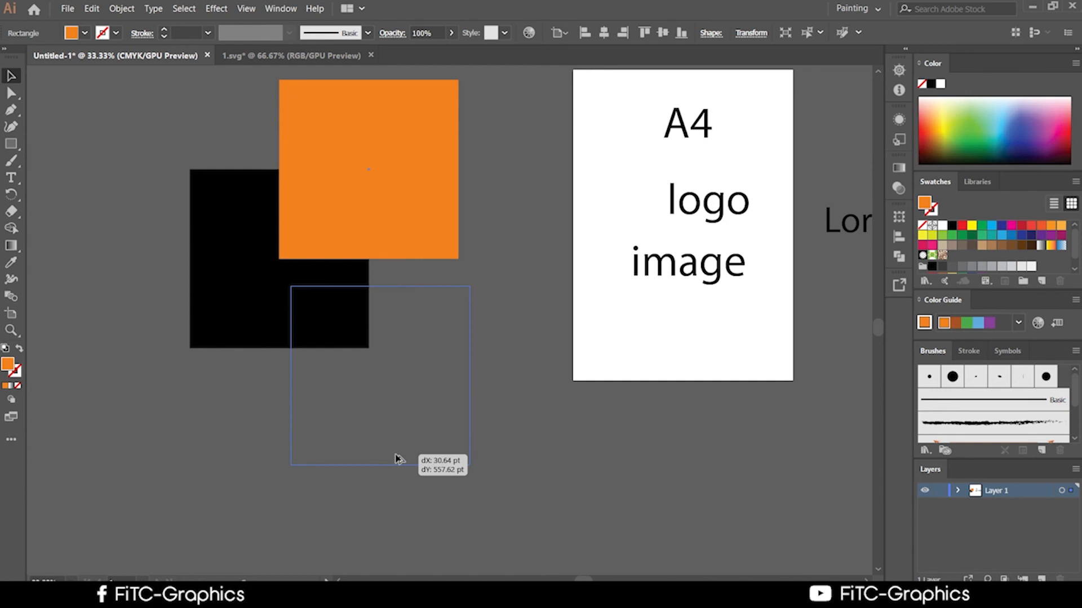
drag(396, 459, 397, 459)
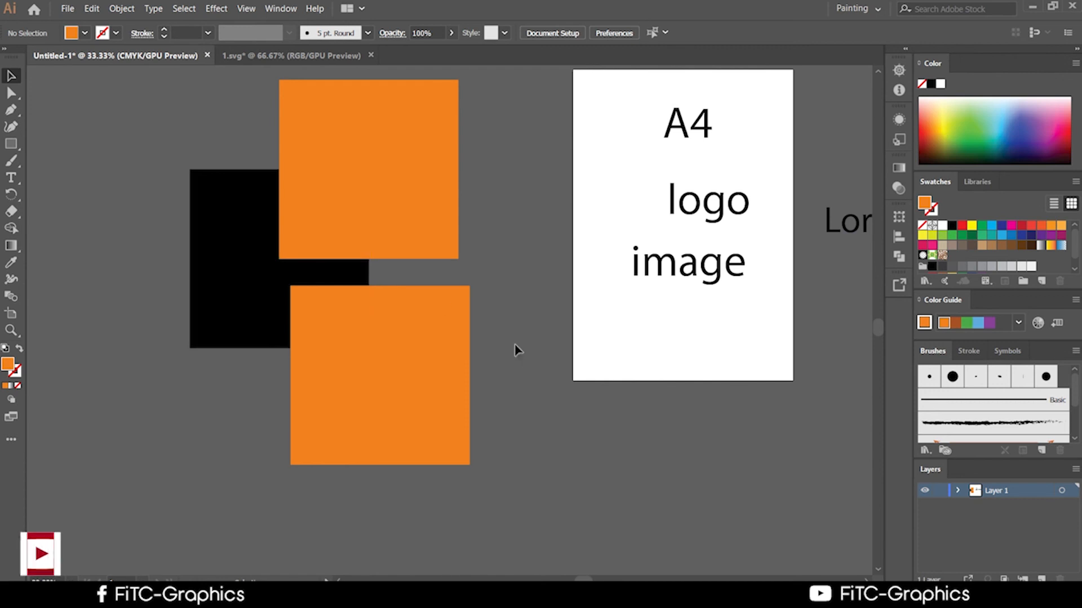
Shift all three squares slightly upward together, and nudge the lower orange square closer to the upper one
key(ctrl+a)
drag(375, 217, 391, 208)
click(488, 326)
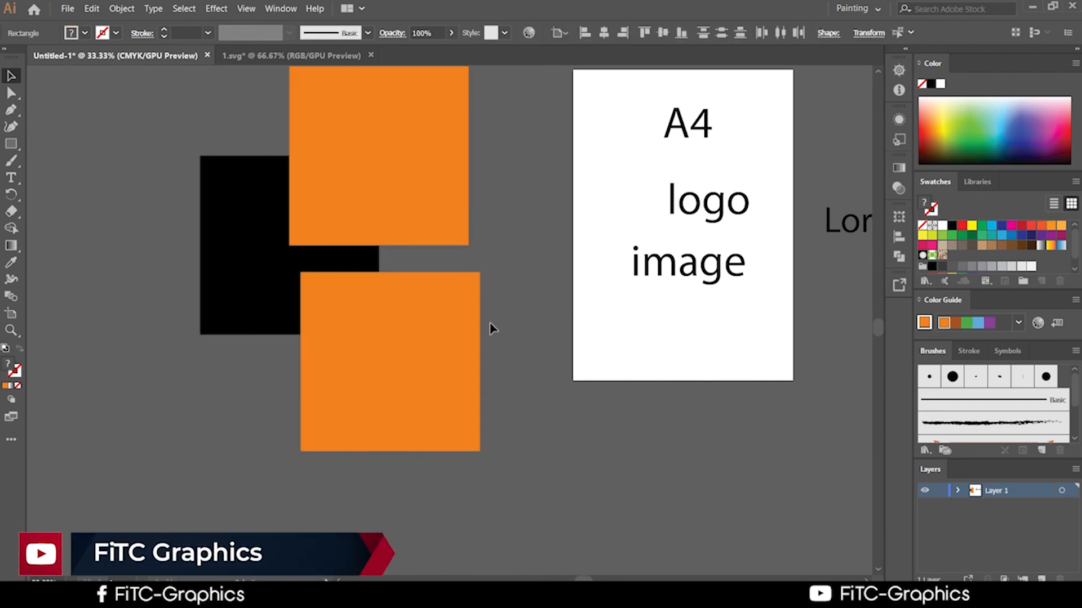
mouse_move(447, 341)
mouse_down()
mouse_move(430, 335)
mouse_move(437, 326)
mouse_up()
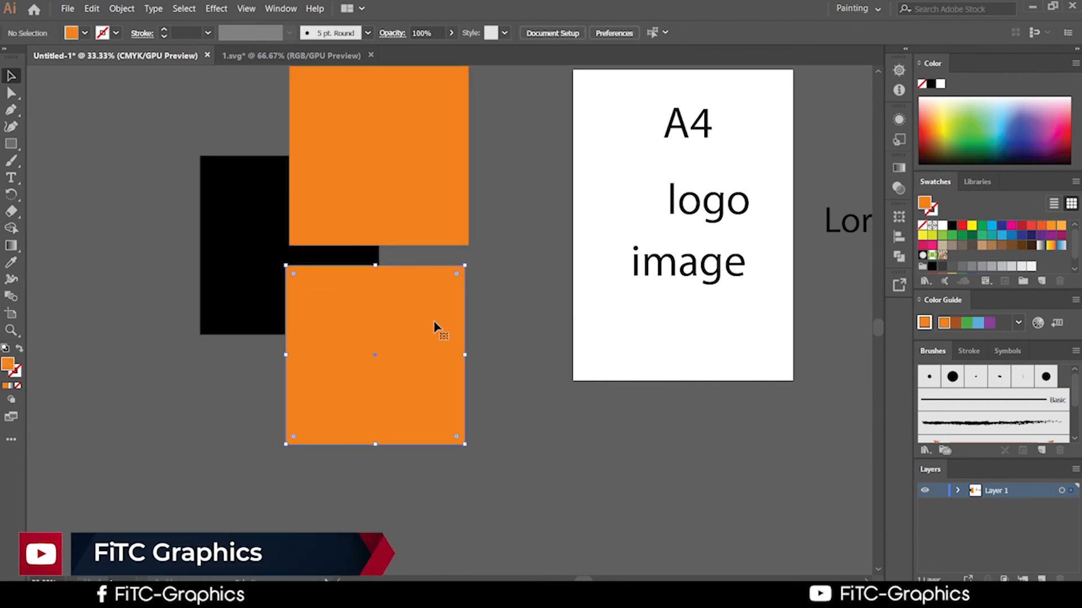
click(536, 374)
Try distributing the two orange squares by their horizontal centers, undo that, and align both to the artboard's left edge
drag(463, 95, 464, 97)
mouse_move(457, 224)
mouse_down()
mouse_move(465, 196)
mouse_move(466, 208)
mouse_up()
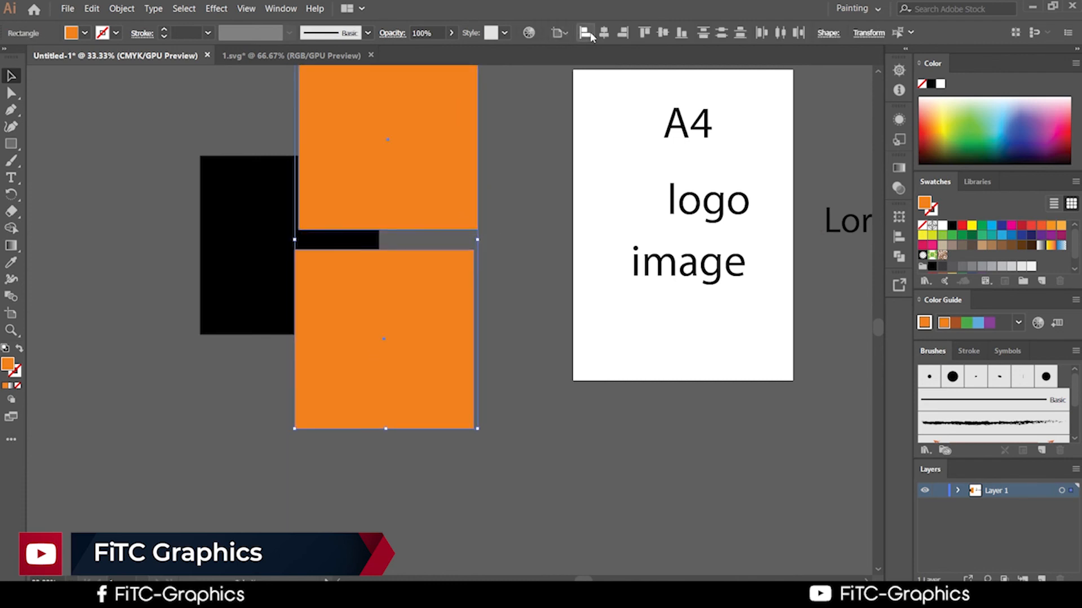
click(779, 33)
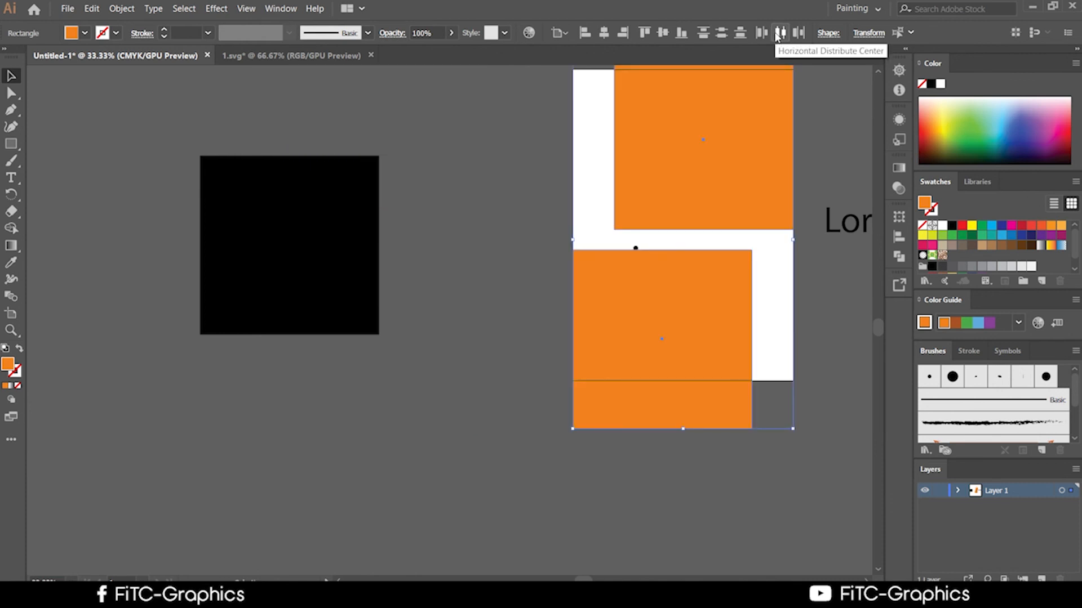
key(ctrl+z)
click(585, 32)
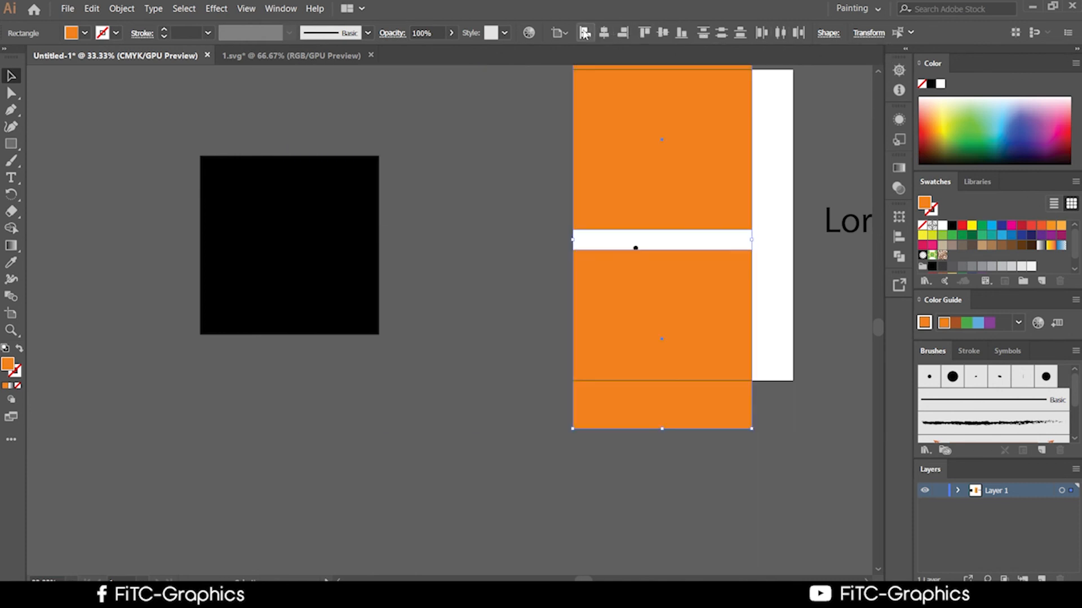
Move the aligned pair of orange squares off the artboard so it slightly overlaps the black square's right edge
scroll(583, 317, down, 2)
drag(623, 321, 514, 318)
scroll(516, 317, up, 2)
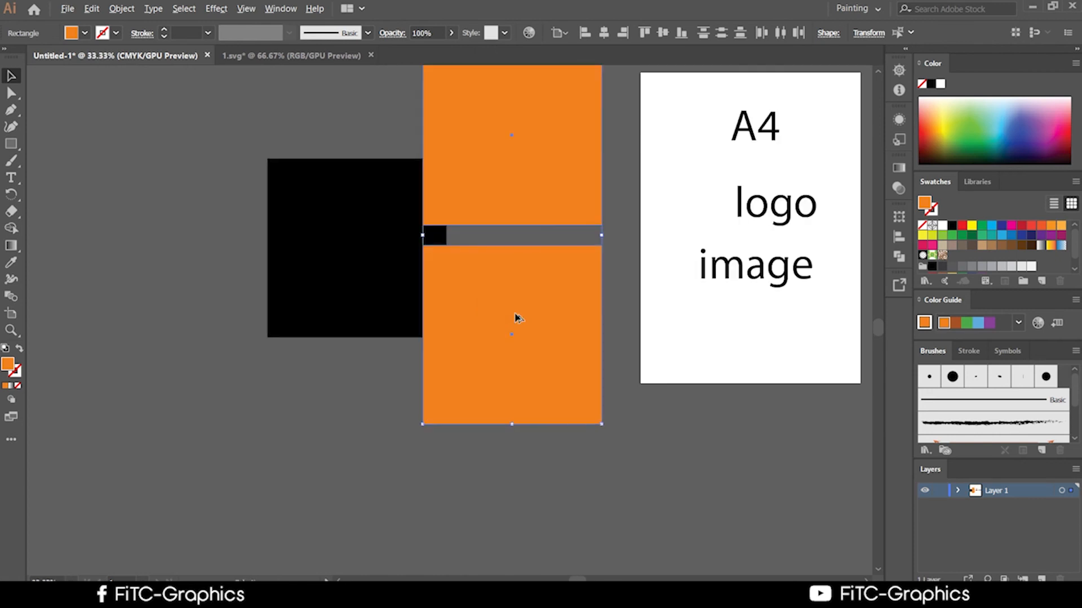
Duplicate the pair of orange squares to the opposite side of the black square
click(654, 428)
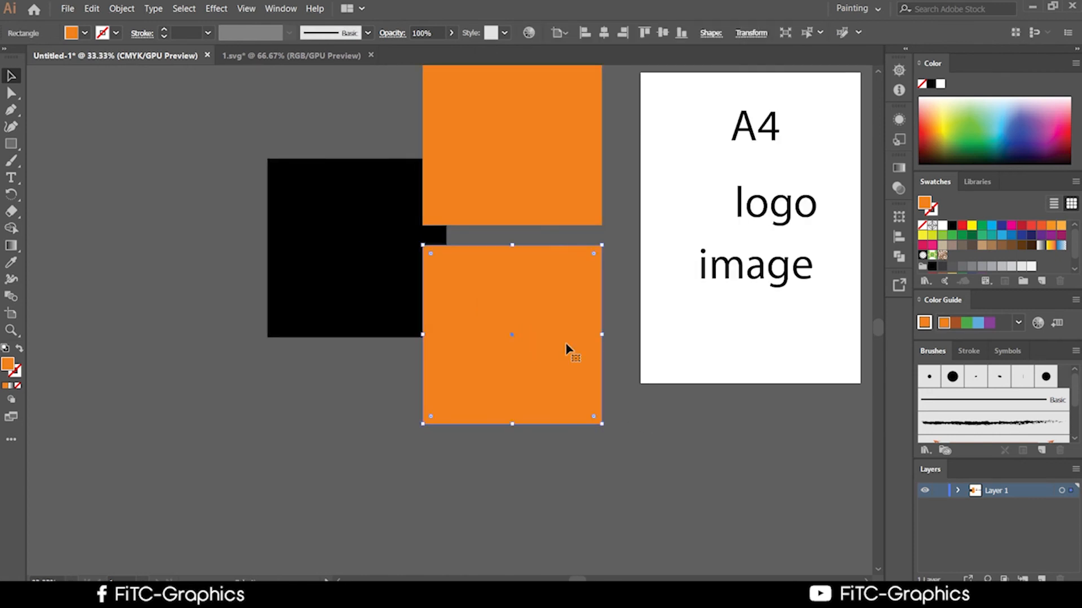
click(555, 204)
scroll(563, 237, down, 2)
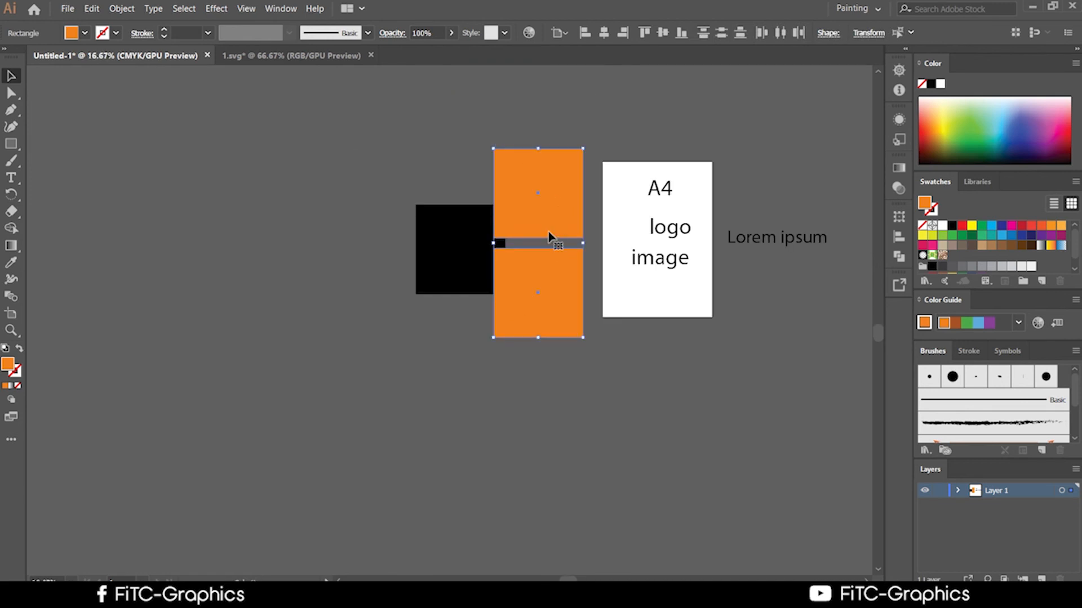
drag(549, 236, 393, 239)
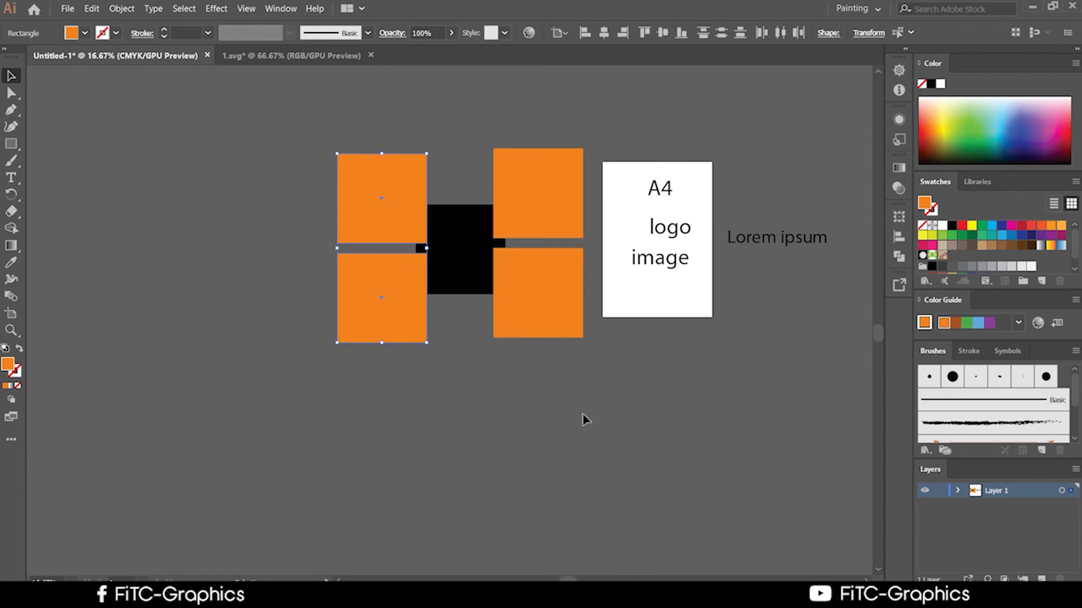
Recolor the black center square dark navy blue after trying the Orange, Yellow gradient, green and blue swatches on it
click(586, 418)
drag(649, 437, 606, 437)
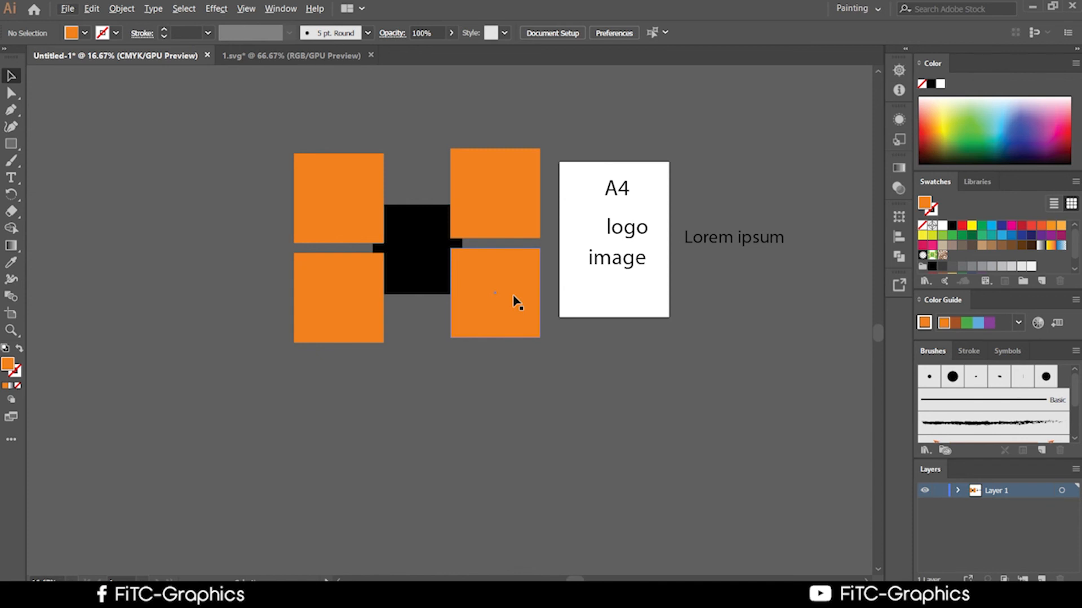
scroll(599, 471, up, 2)
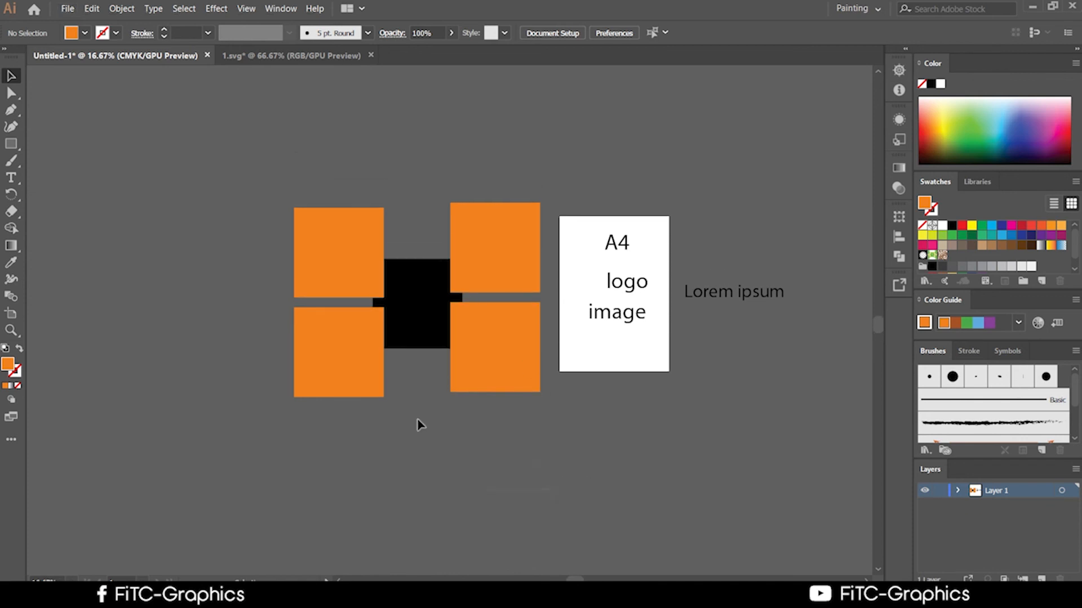
click(441, 311)
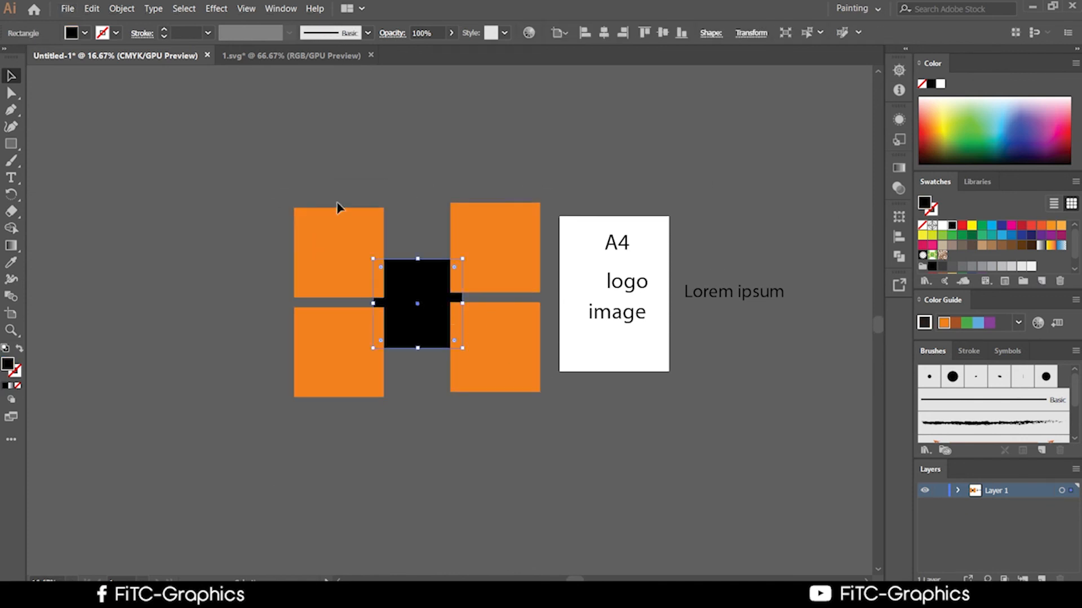
click(11, 262)
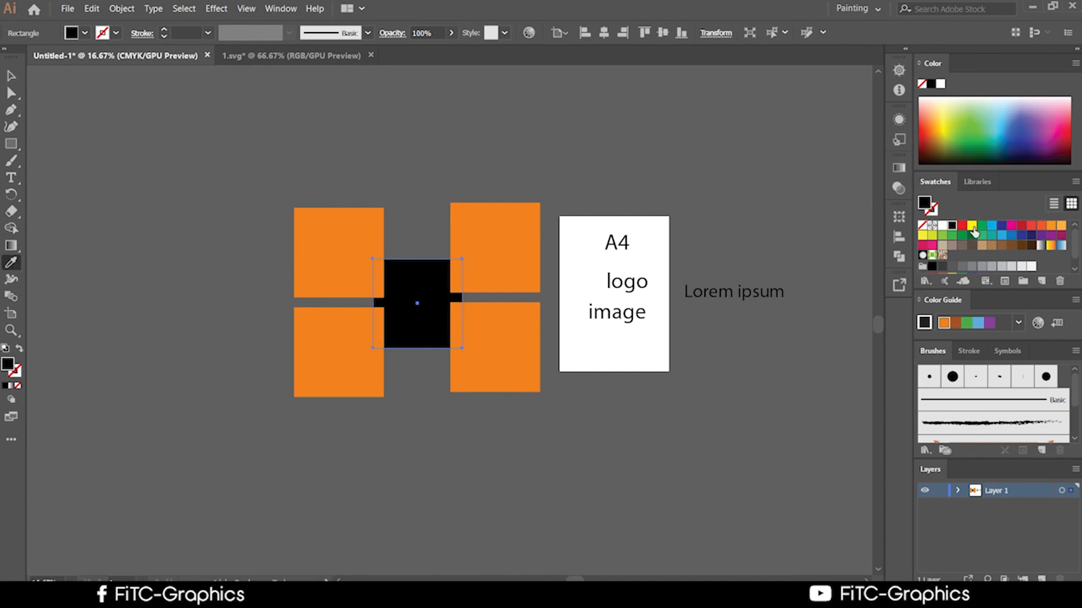
click(1051, 246)
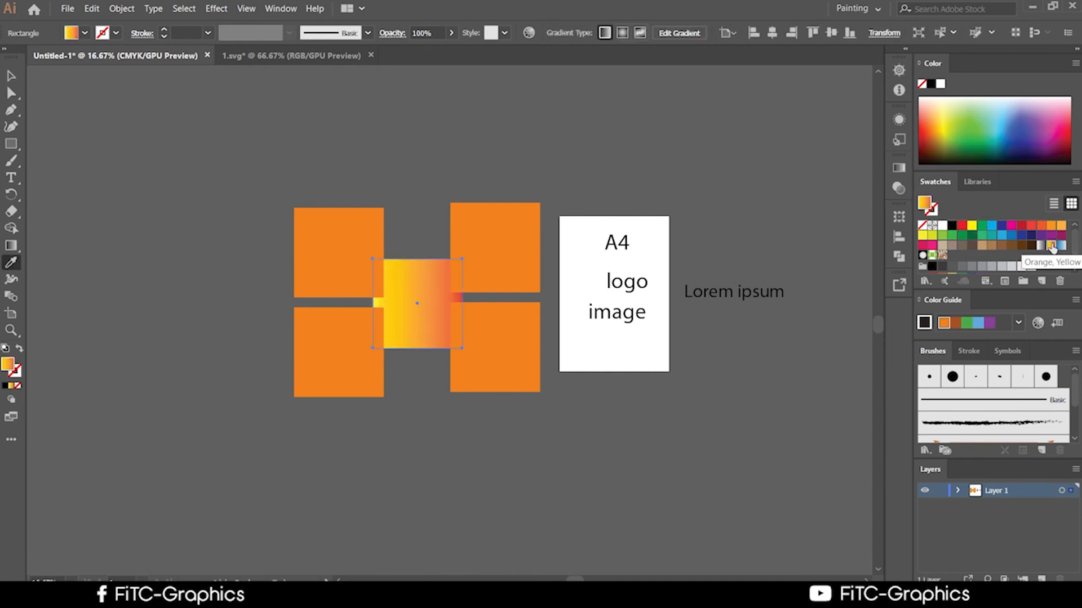
click(952, 235)
click(962, 235)
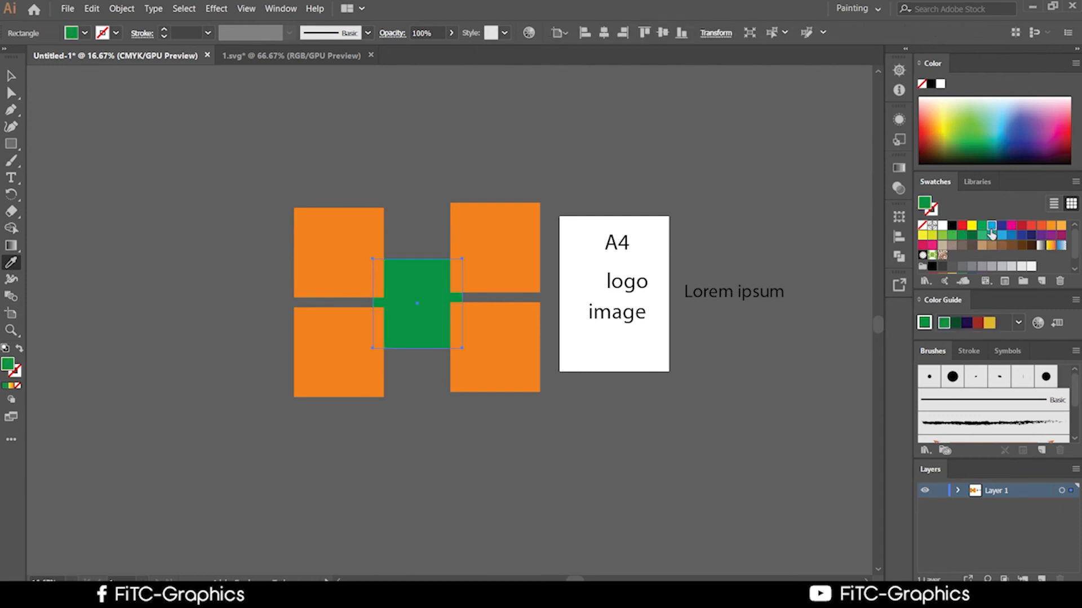
click(992, 226)
click(1001, 225)
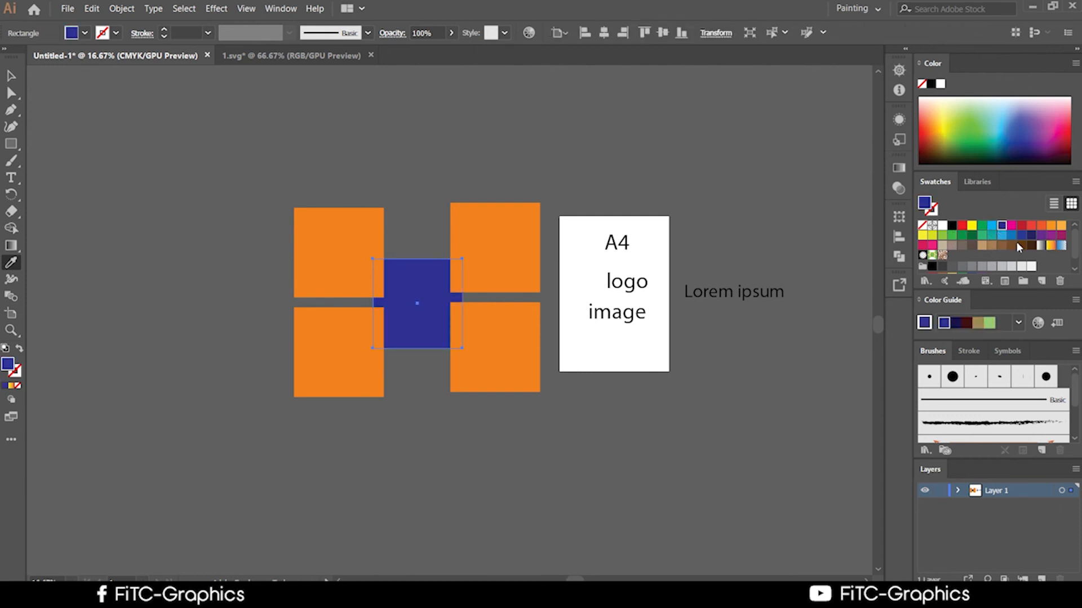
click(1031, 235)
click(11, 74)
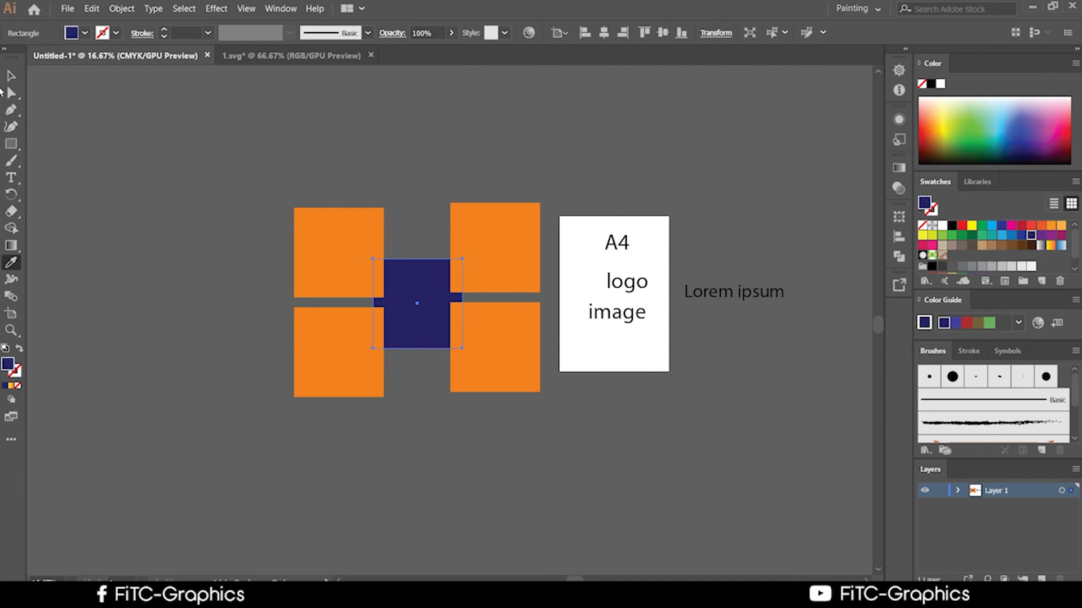
Select the navy square with its four orange squares and make a new pattern from them, acknowledging the notice
click(417, 398)
click(410, 335)
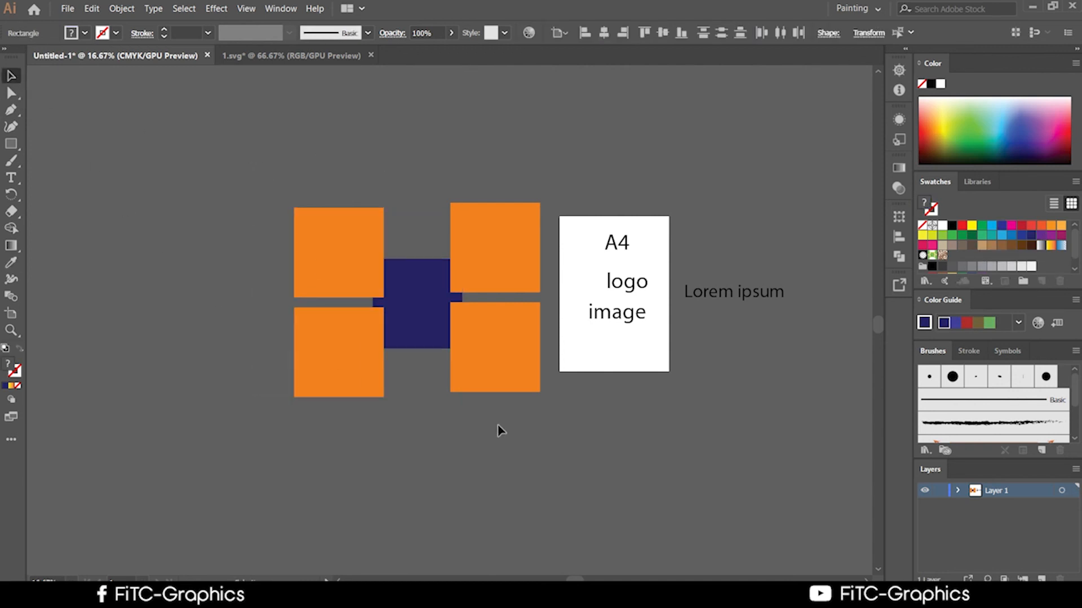
drag(500, 429, 285, 186)
scroll(292, 236, up, 1)
click(121, 8)
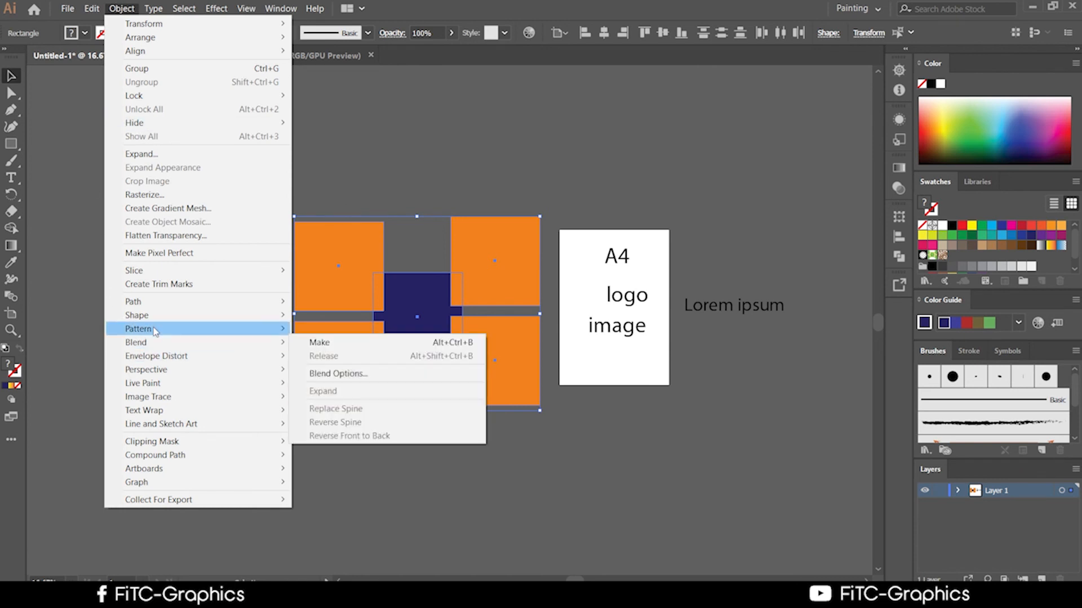
mouse_move(157, 329)
click(320, 328)
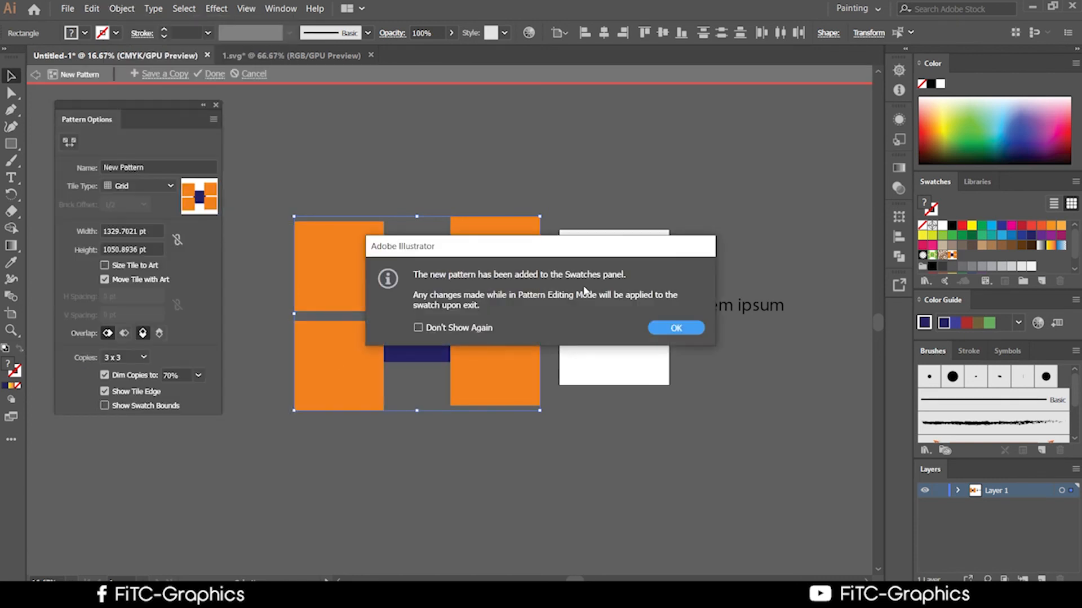
drag(502, 250, 582, 115)
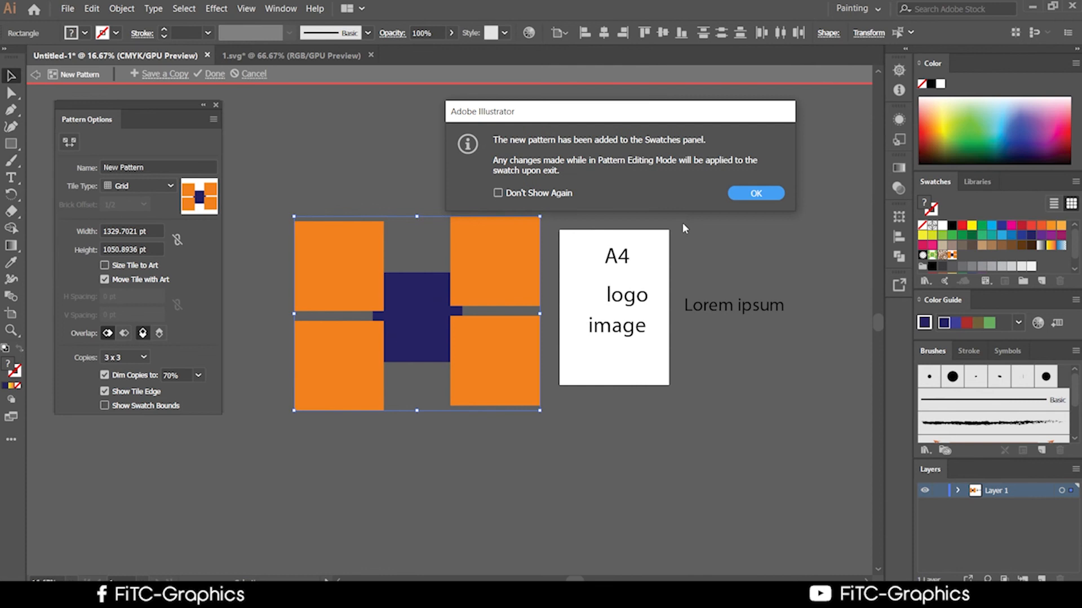
click(755, 193)
Preview the pattern with the Brick by Column and Hex by Column tile types, and save it with the Grid tile type
key(ctrl+0)
scroll(520, 404, up, 3)
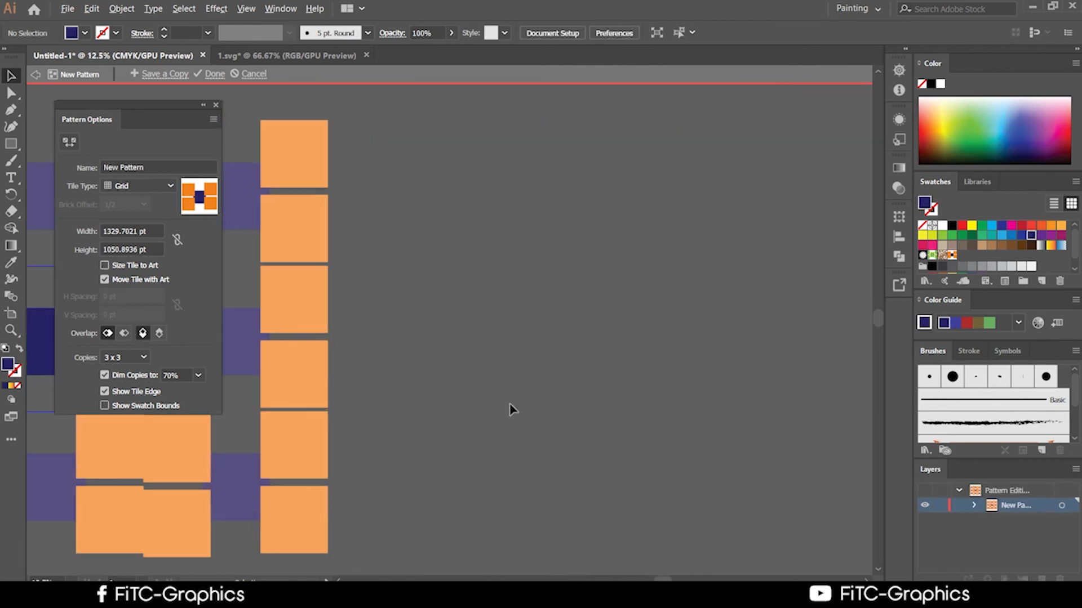
drag(450, 375, 896, 298)
scroll(752, 325, down, 1)
scroll(751, 329, down, 1)
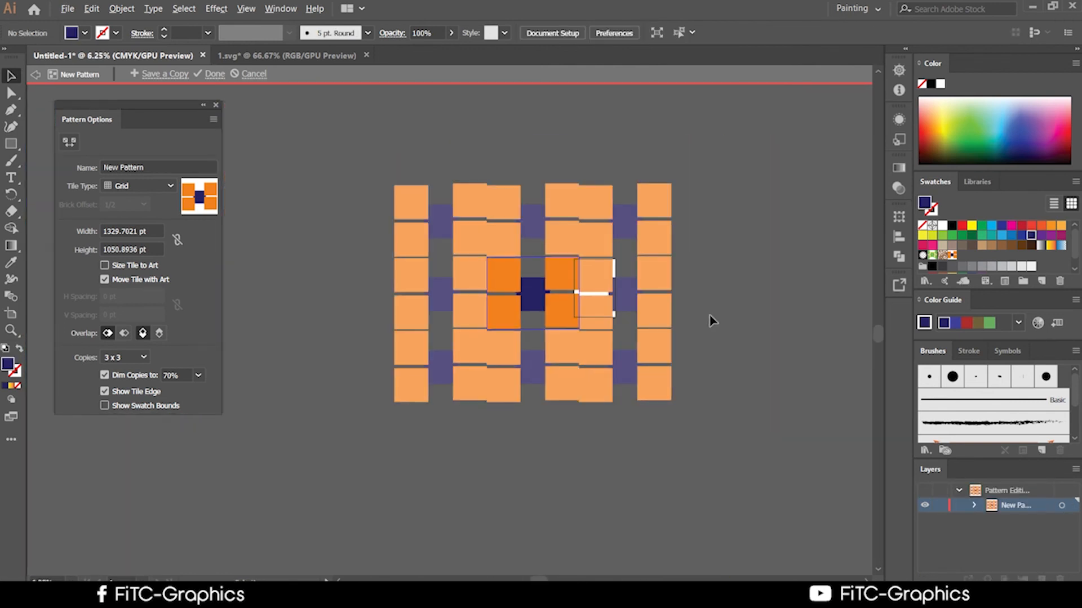
scroll(711, 319, up, 1)
scroll(305, 336, up, 1)
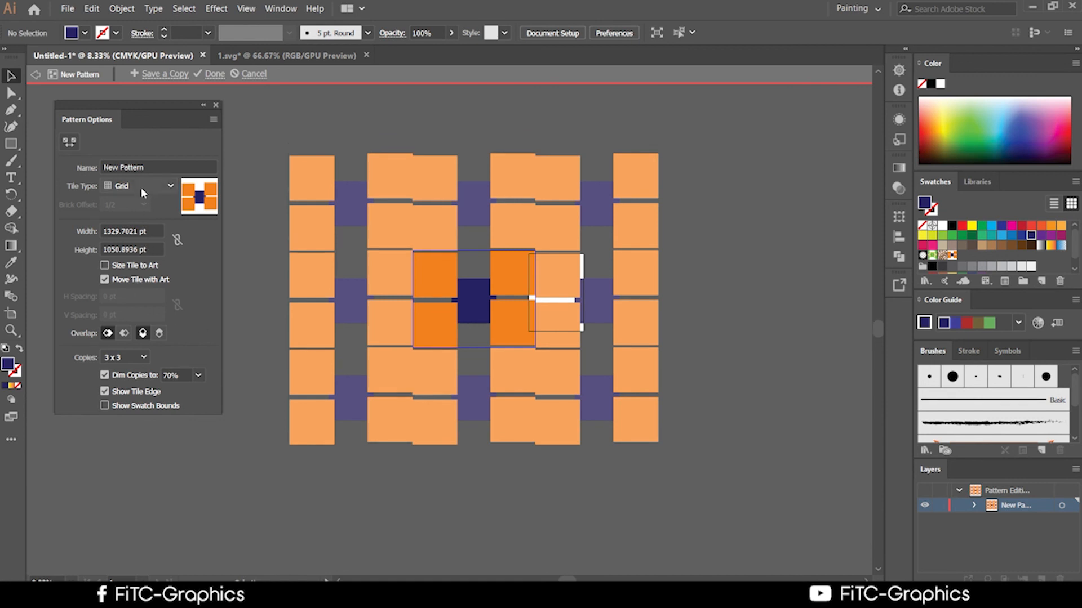
click(142, 167)
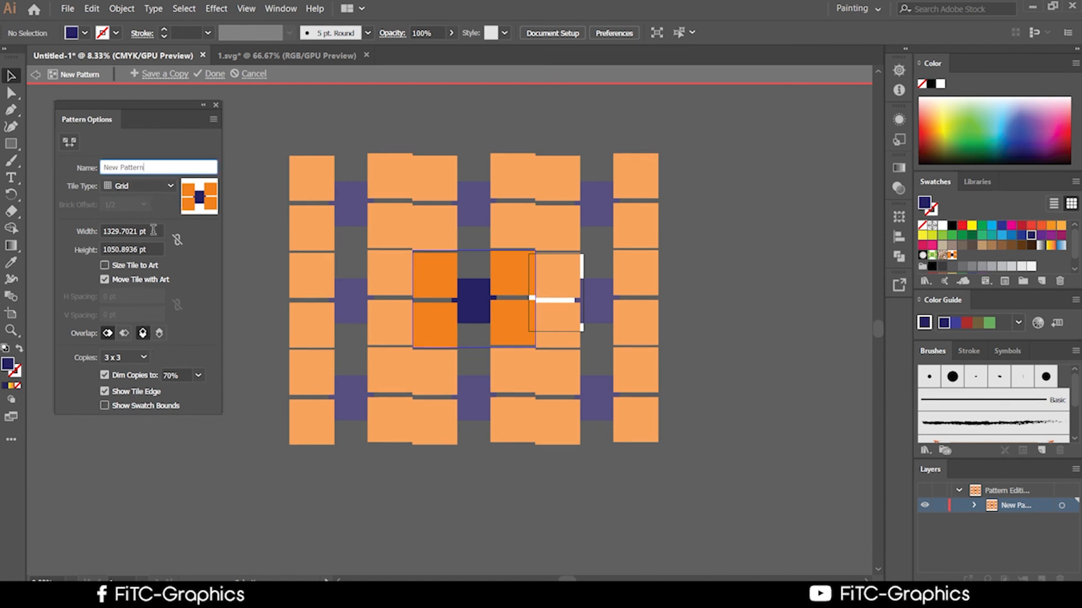
click(166, 191)
click(158, 228)
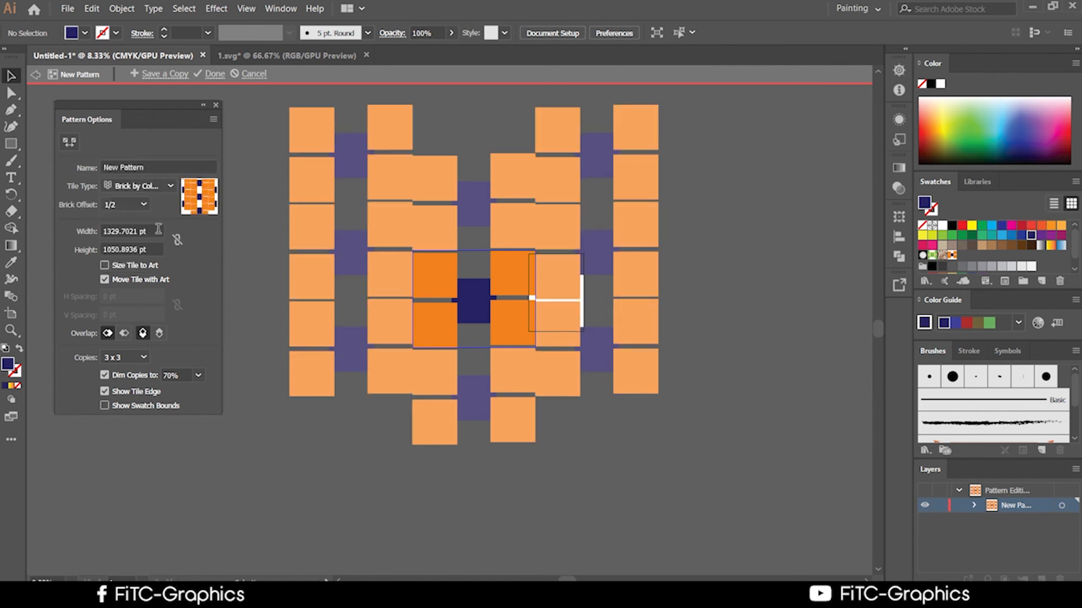
click(171, 187)
click(149, 248)
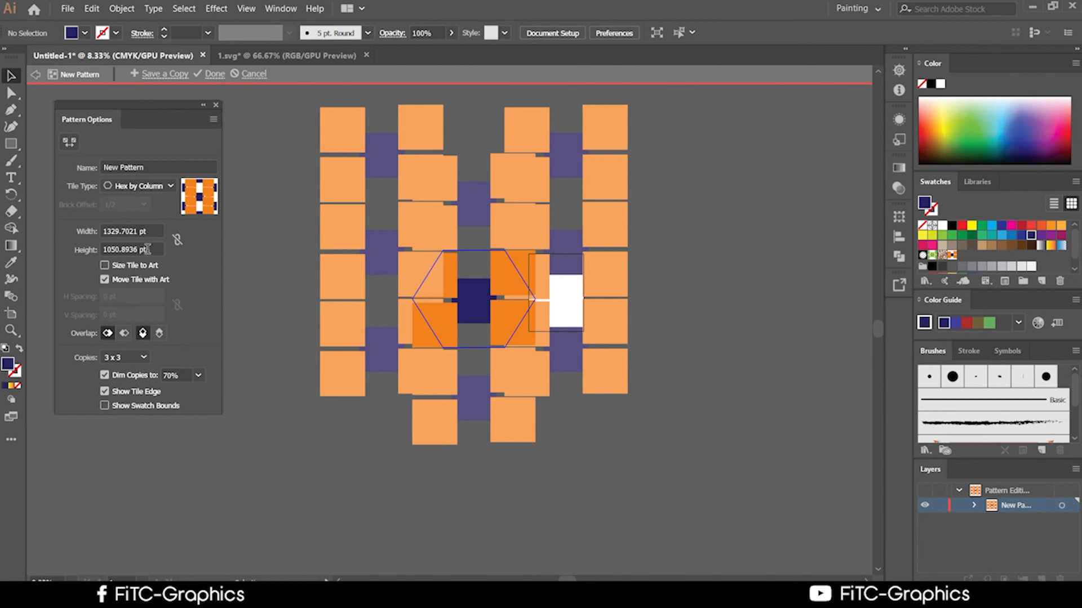
click(159, 186)
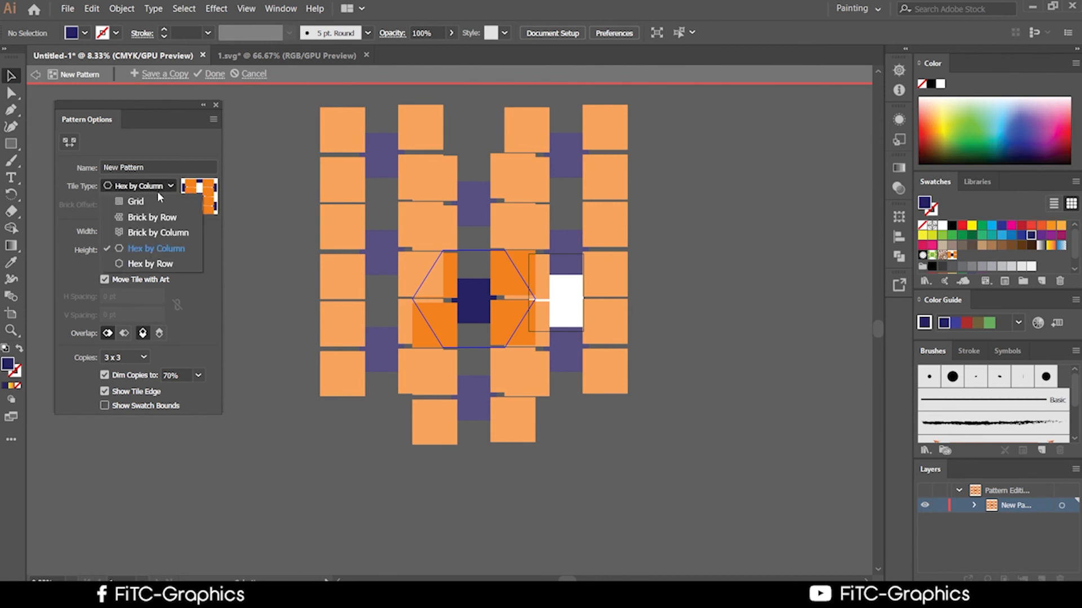
click(141, 203)
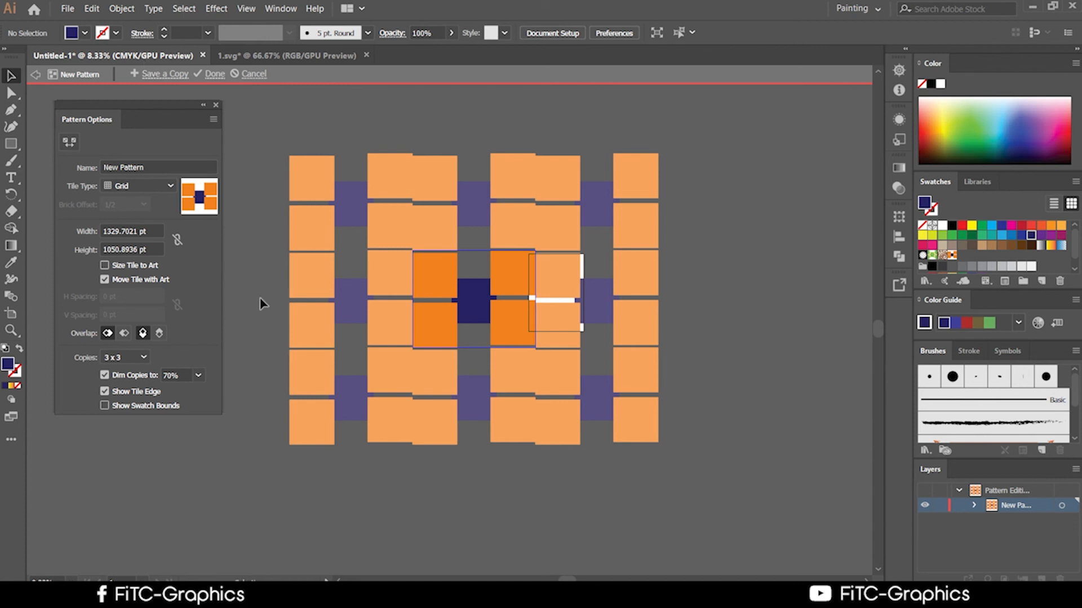
click(213, 73)
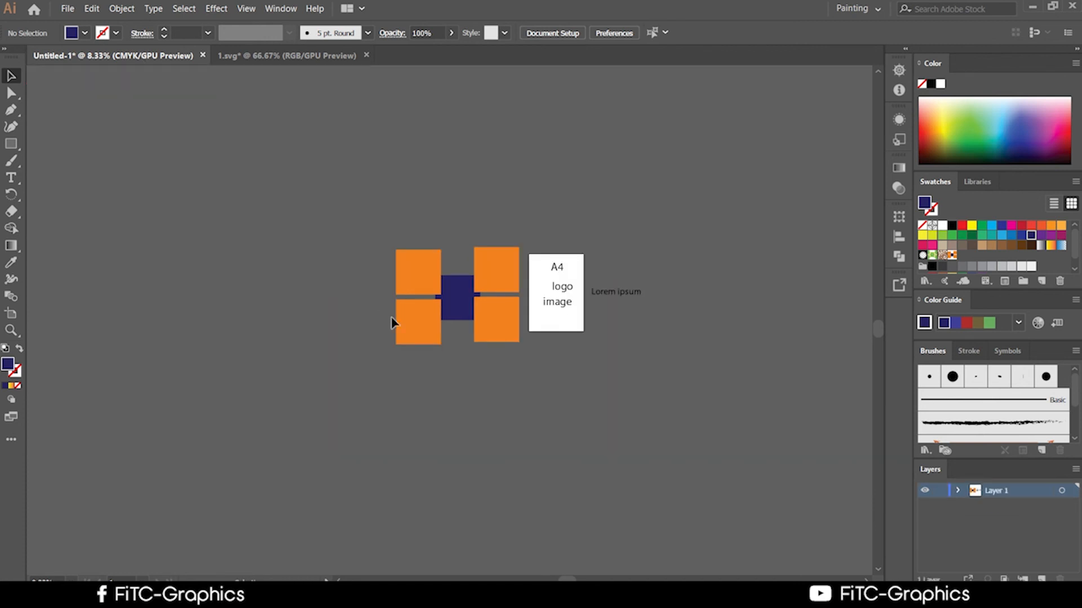
Draw a large, nearly square rectangle over the outer edge of the orange squares and fill it with the new pattern swatch
click(11, 144)
drag(123, 158, 422, 449)
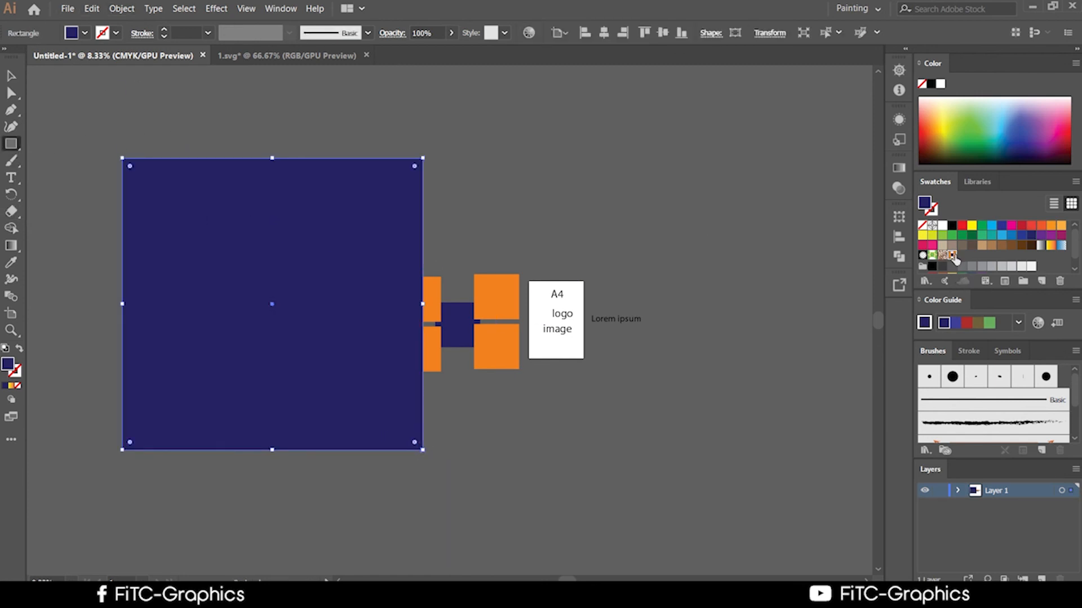
click(952, 255)
scroll(496, 316, up, 2)
Move the pattern-filled rectangle past the artboard and back near its starting place, and open it in isolation mode
key(v)
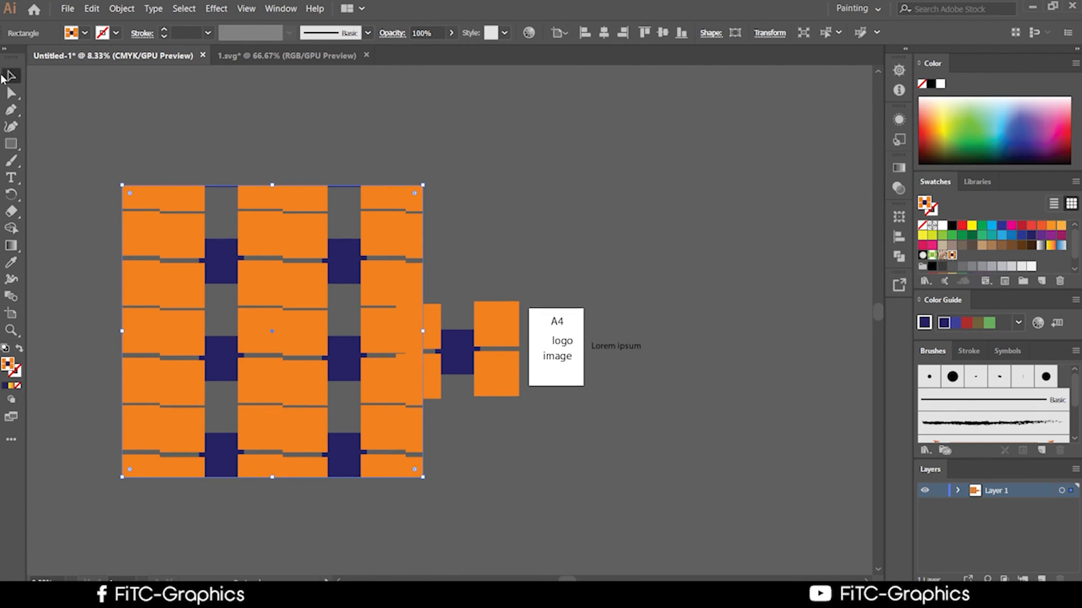
drag(322, 272, 701, 186)
drag(696, 248, 368, 281)
double_click(305, 244)
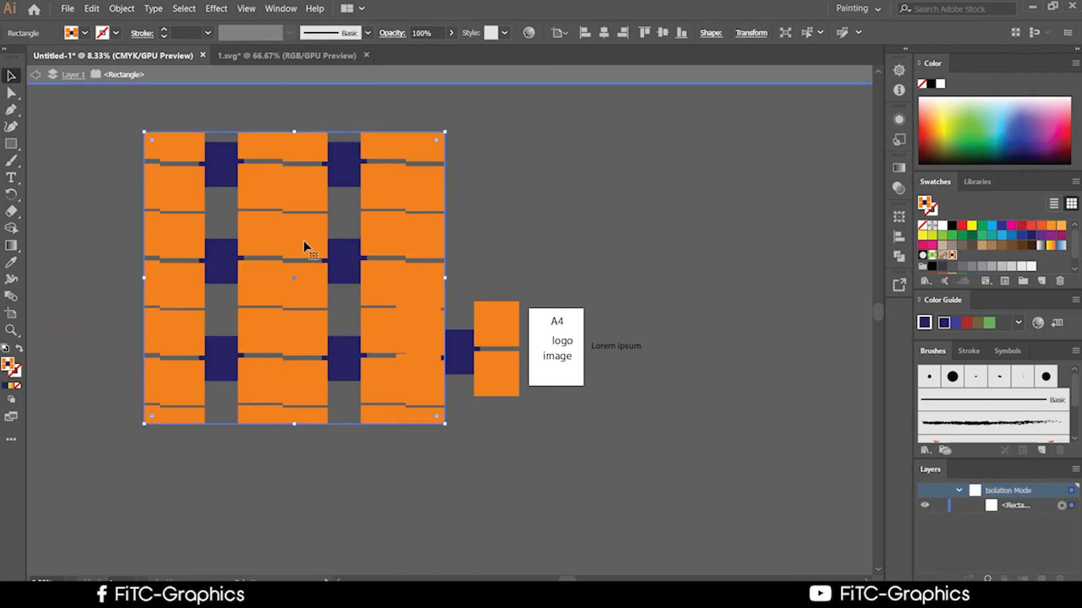
click(205, 488)
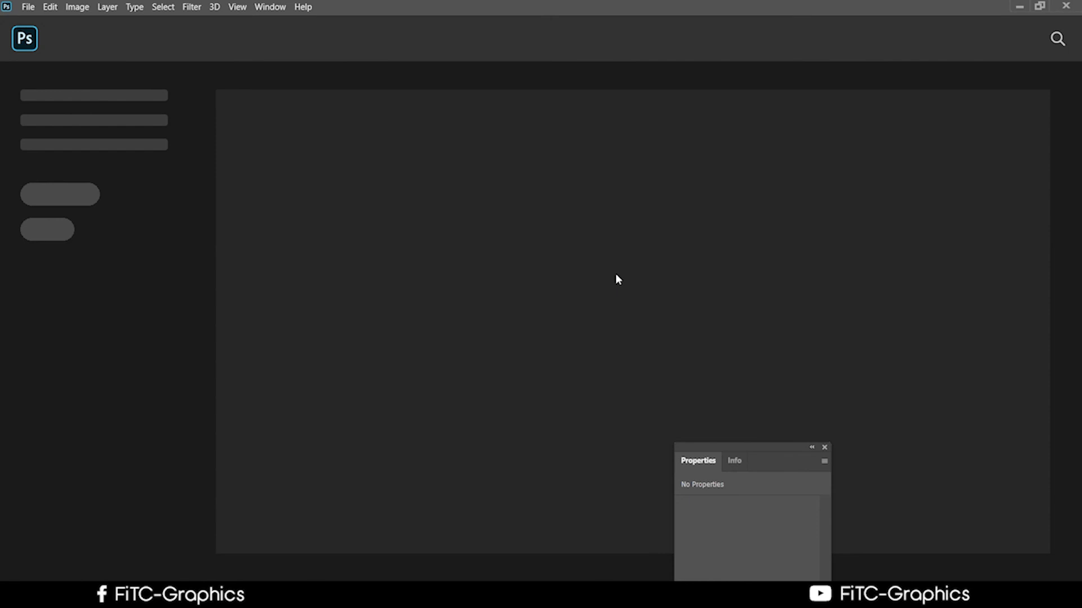
Switch to Photoshop and create a new document from the recent Custom preset of 1587 x 1587 px at 72 ppi
click(28, 7)
click(40, 21)
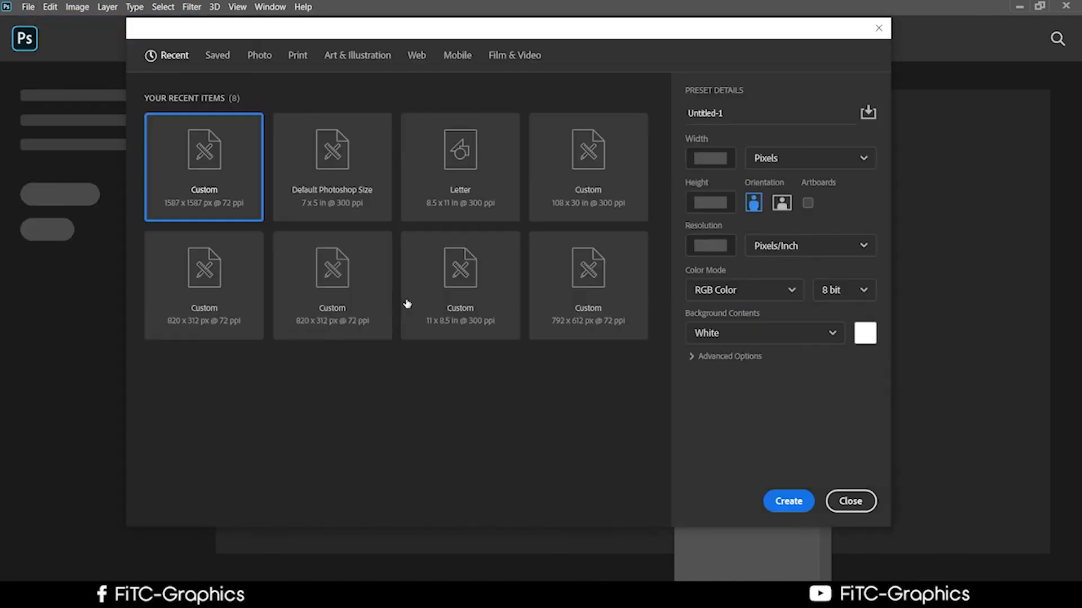
click(789, 502)
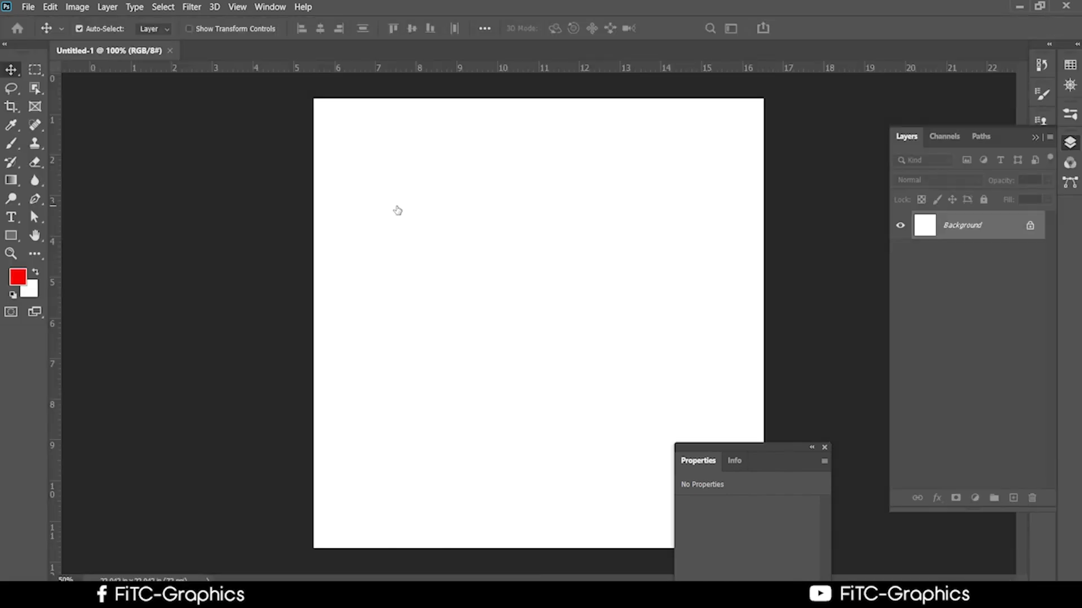
Show the pattern presets, expand the Trees group, and pick its conifer forest pattern
click(269, 6)
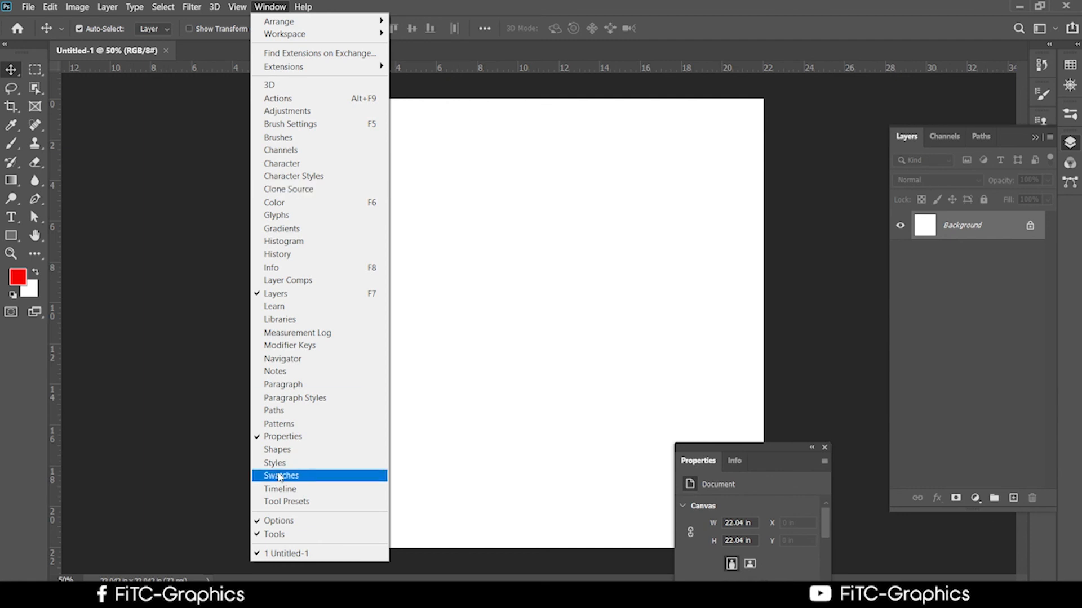
click(281, 423)
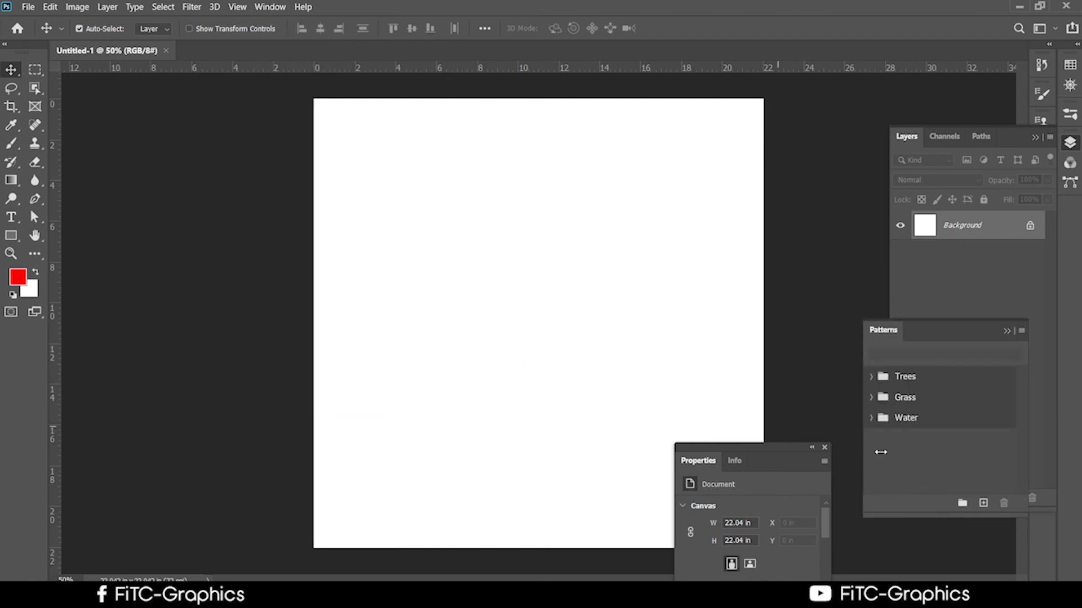
click(875, 377)
scroll(946, 438, down, 2)
click(911, 422)
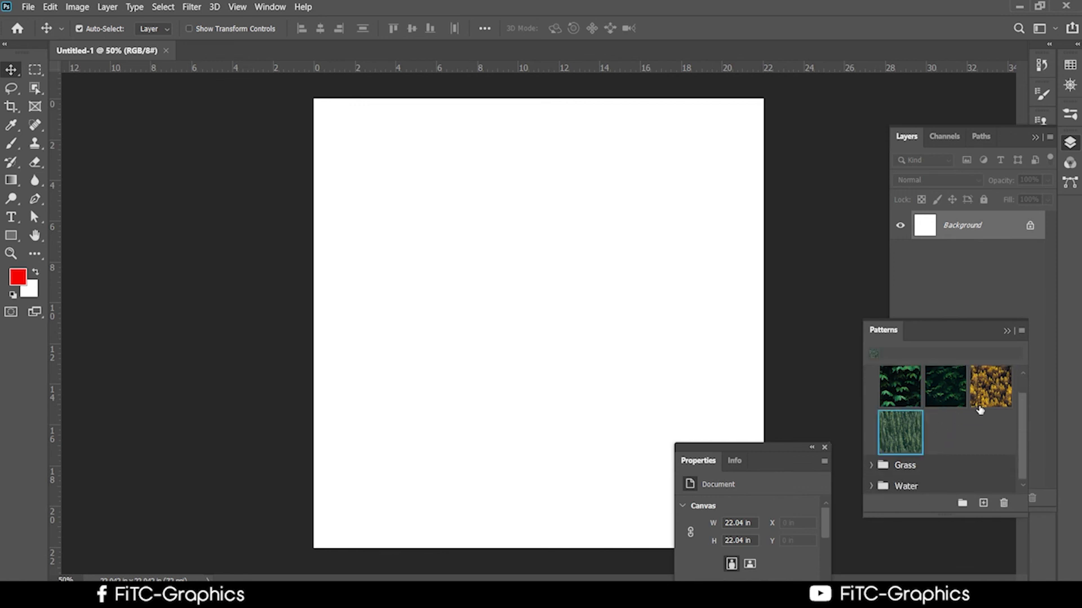
Draw a rectangle about 1531 by 836 px across the white canvas and fill it with the conifer forest pattern
click(11, 235)
drag(317, 167, 751, 404)
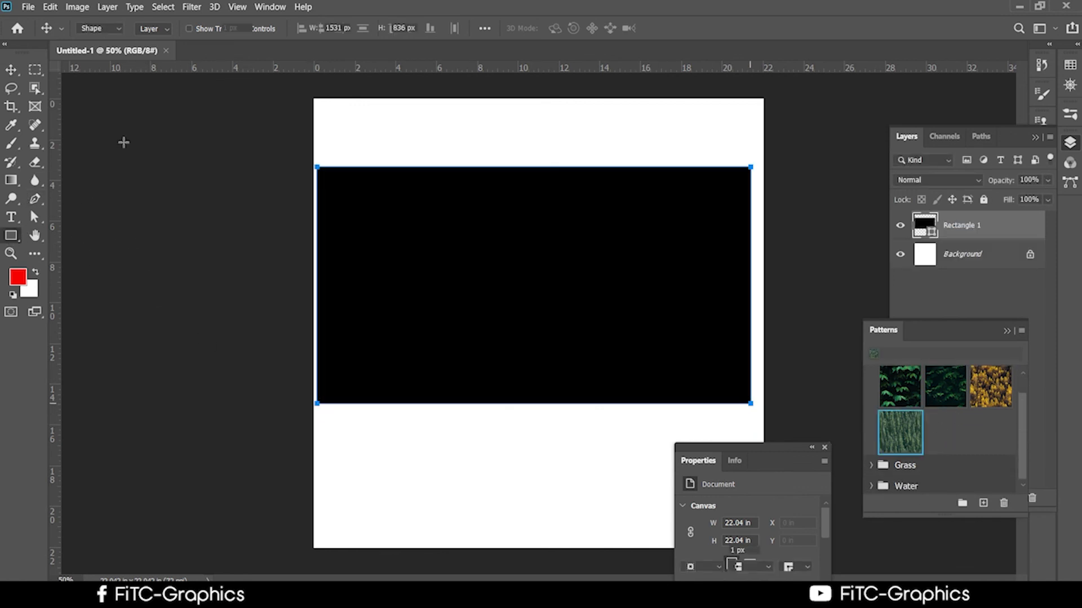
click(909, 436)
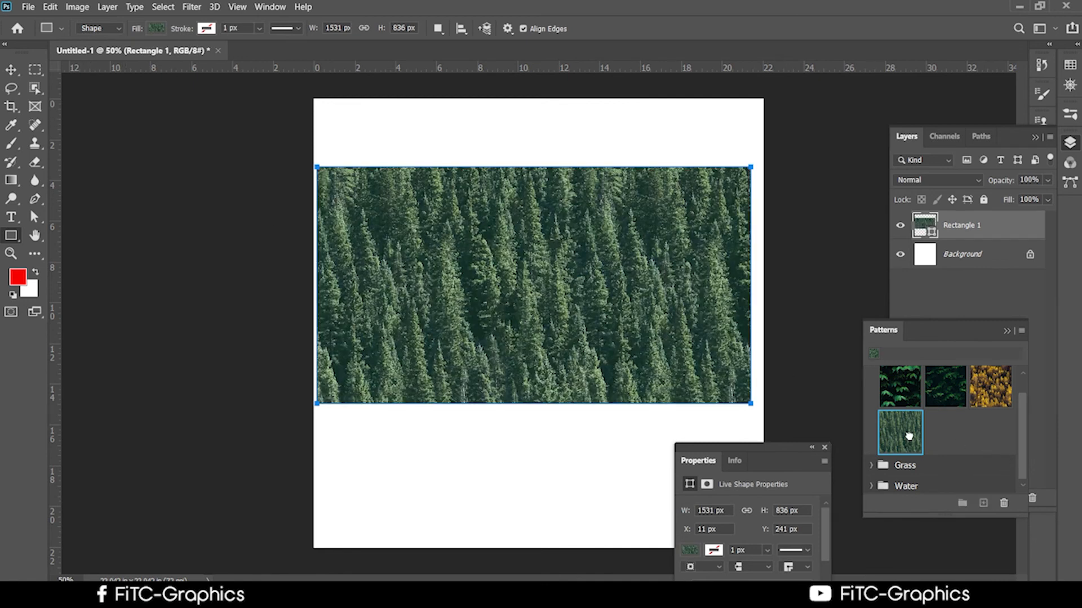
Try the bright green leaf pattern on the rectangle, and replace it with the green lawn pattern from the Grass group
click(904, 395)
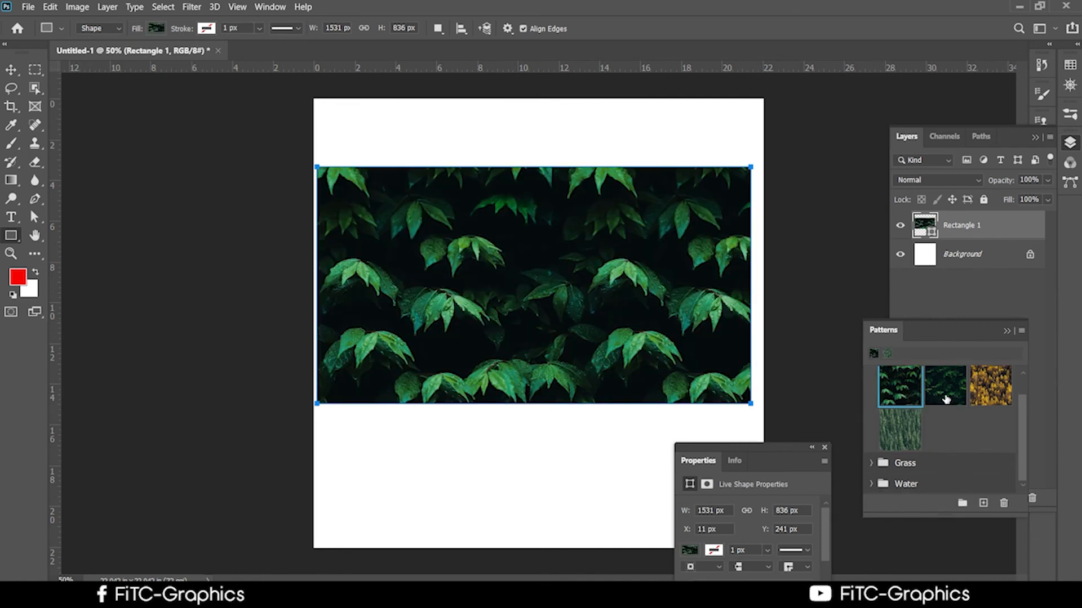
click(871, 463)
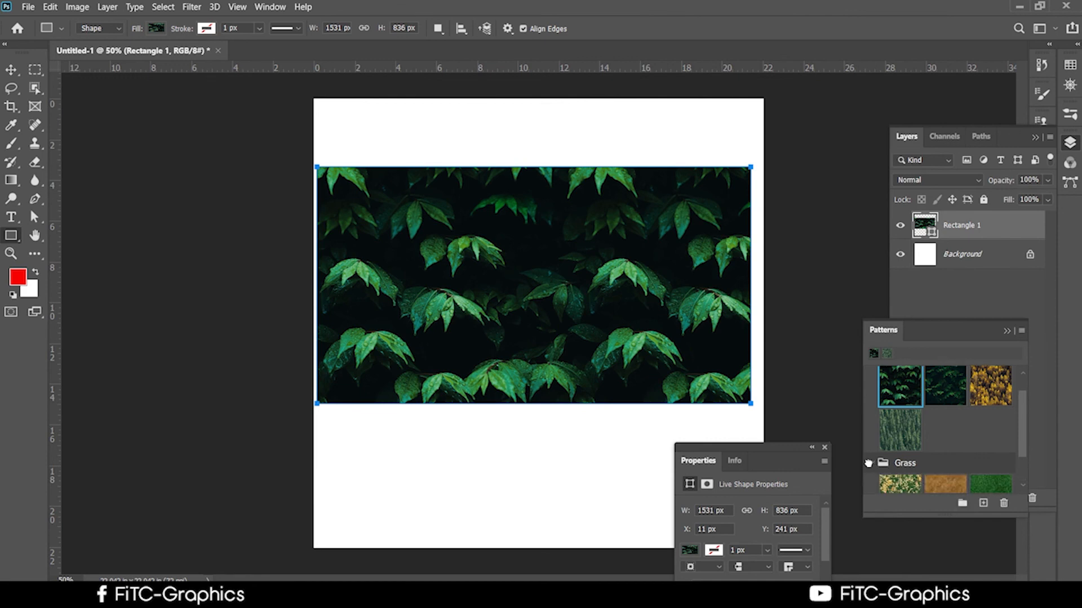
scroll(966, 467, down, 1)
click(991, 452)
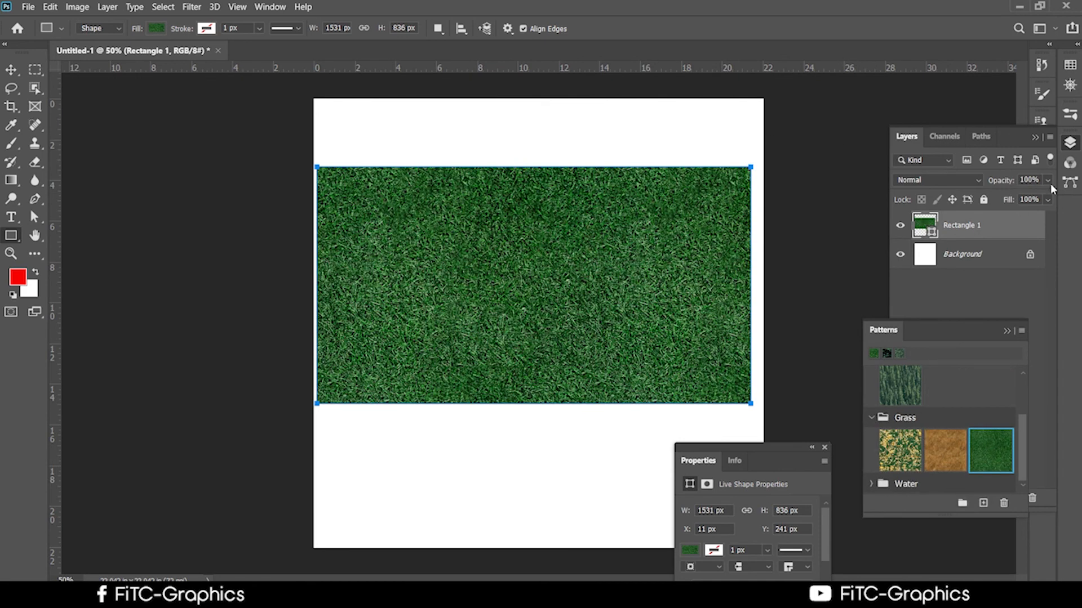
Lower the grass-filled rectangle's opacity to 20% and move it up to the canvas's upper edge
click(1048, 199)
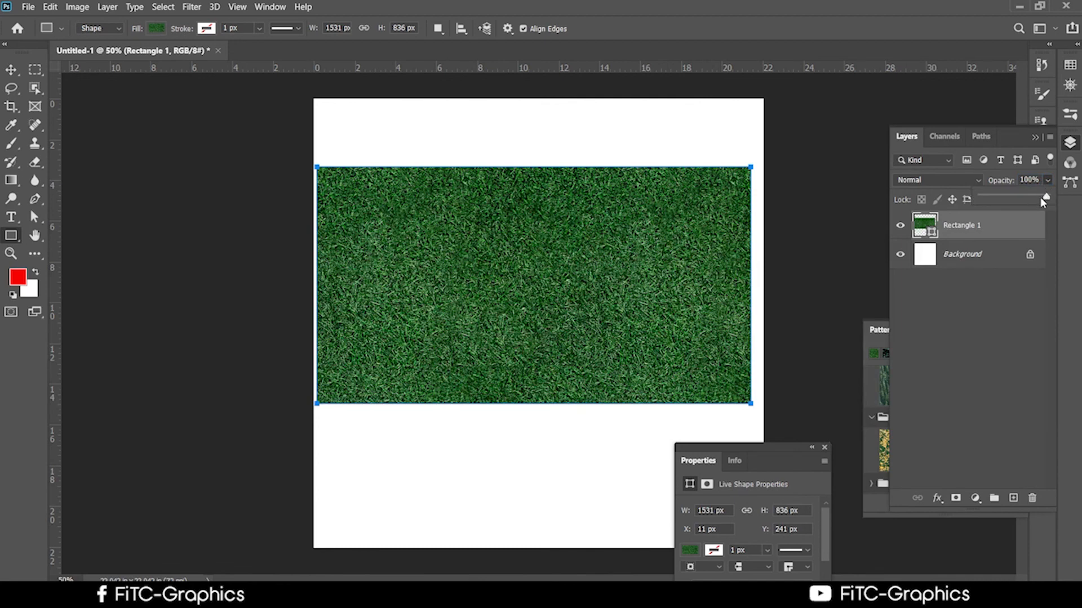
drag(1042, 203, 994, 202)
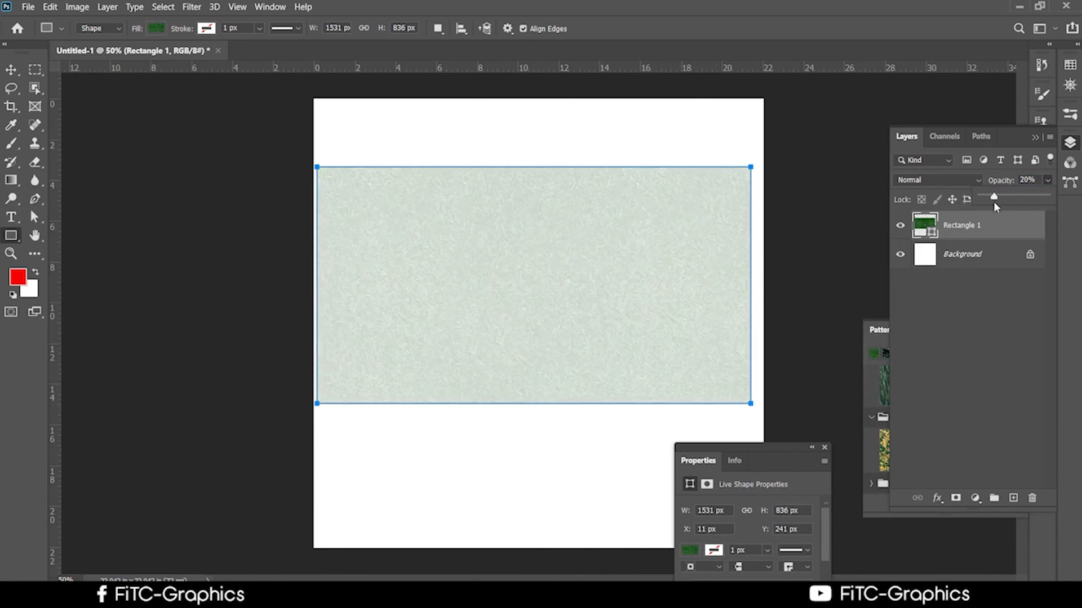
click(11, 69)
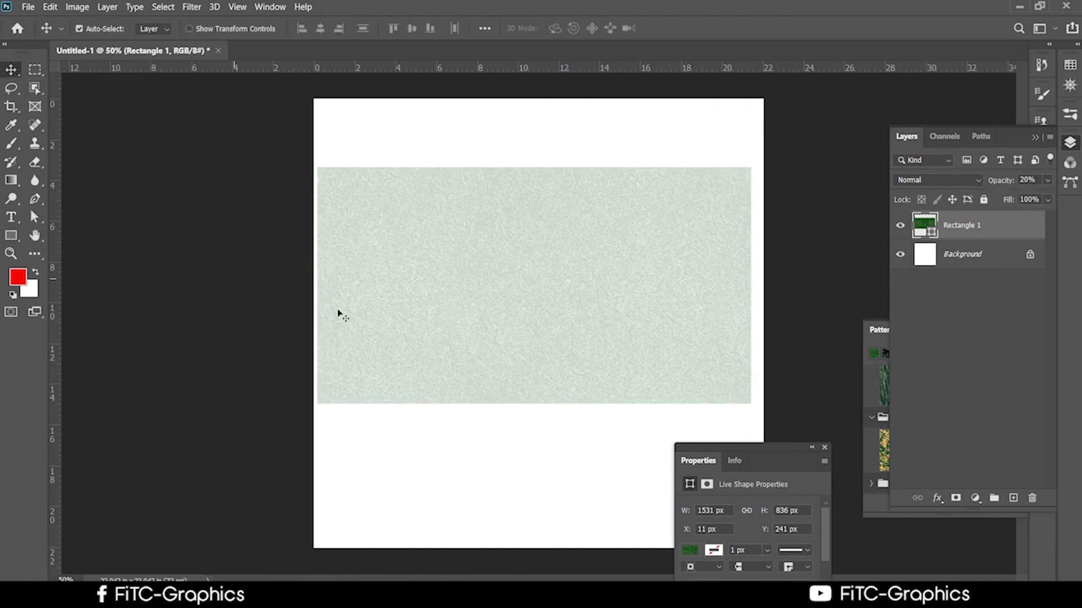
drag(491, 324, 495, 255)
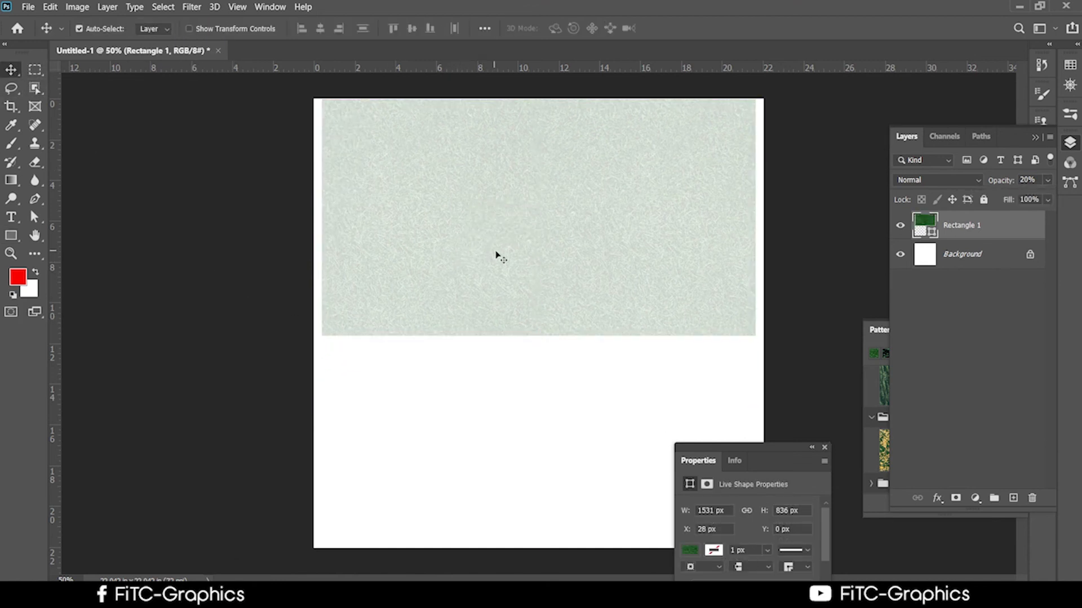
Delete the grass-filled rectangle and draw a vertical line about 538 px long near the canvas center with the Pen tool in Shape mode
key(Delete)
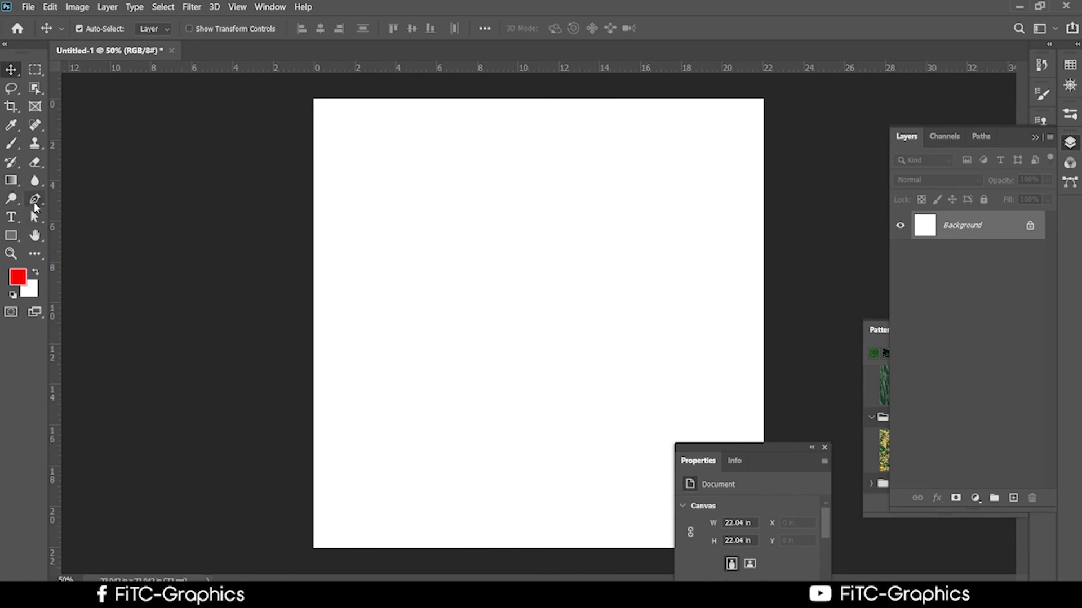
click(34, 201)
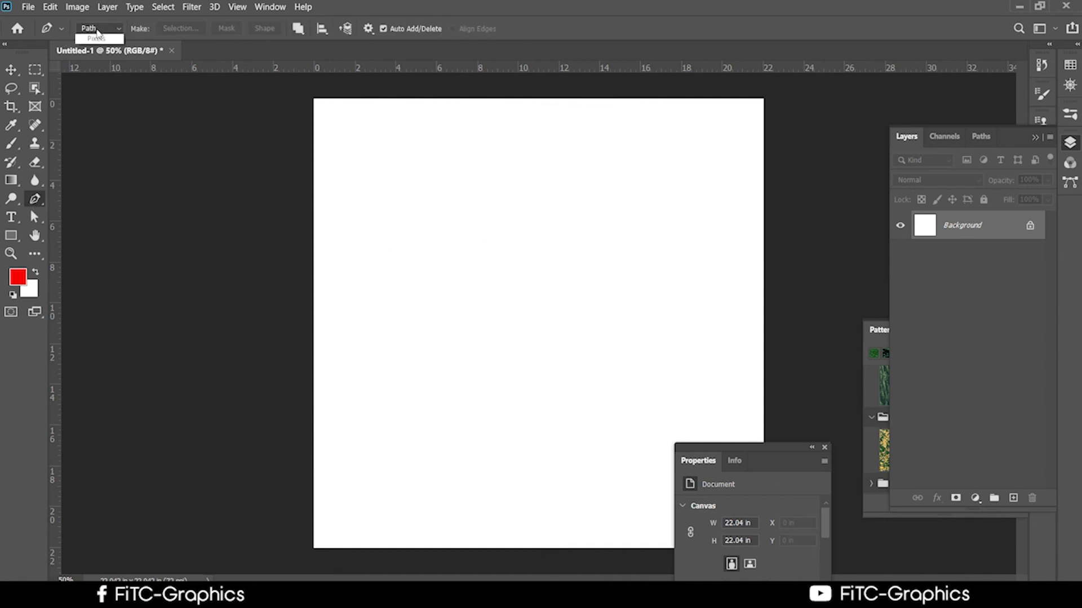
click(99, 29)
click(98, 41)
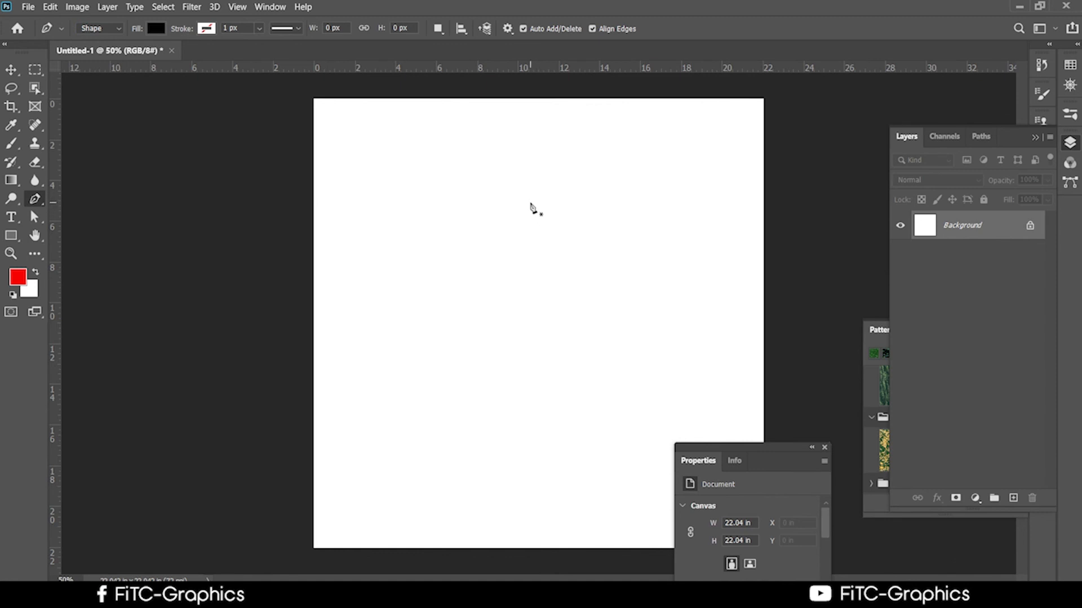
click(530, 202)
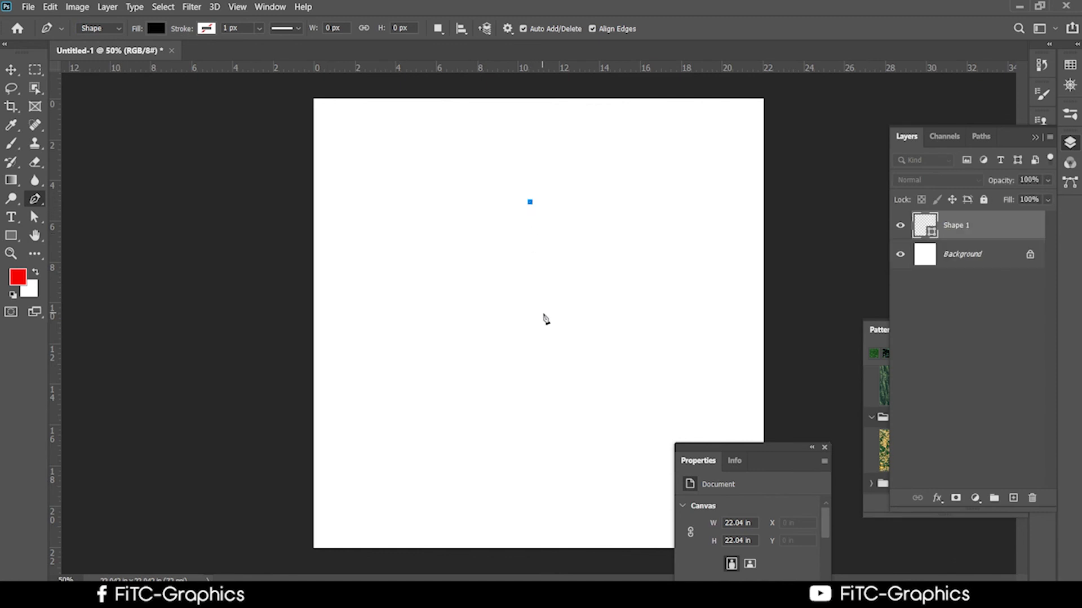
shift+click(538, 356)
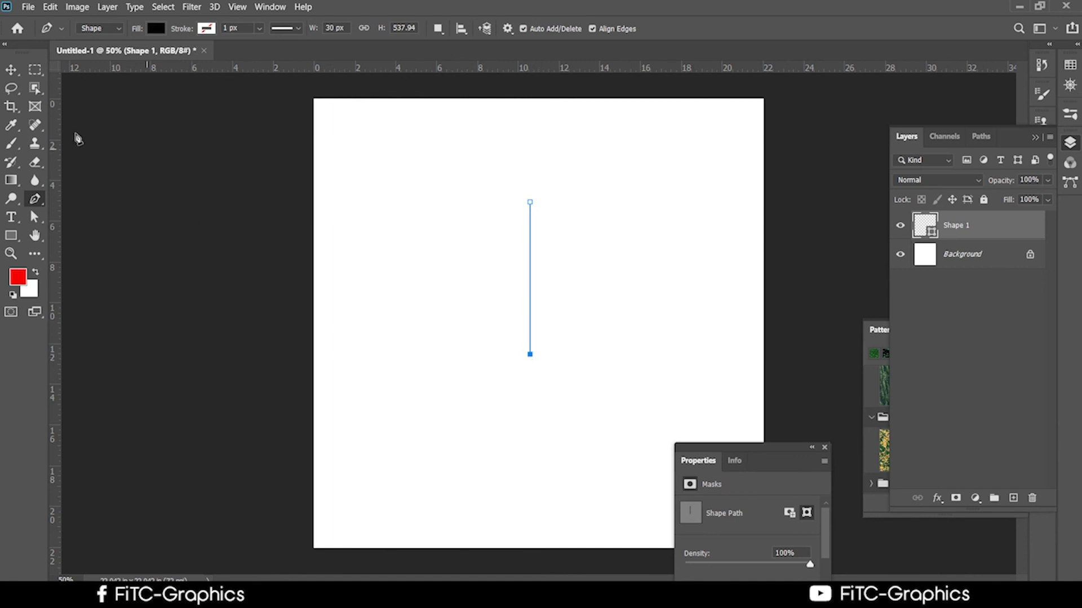
click(10, 69)
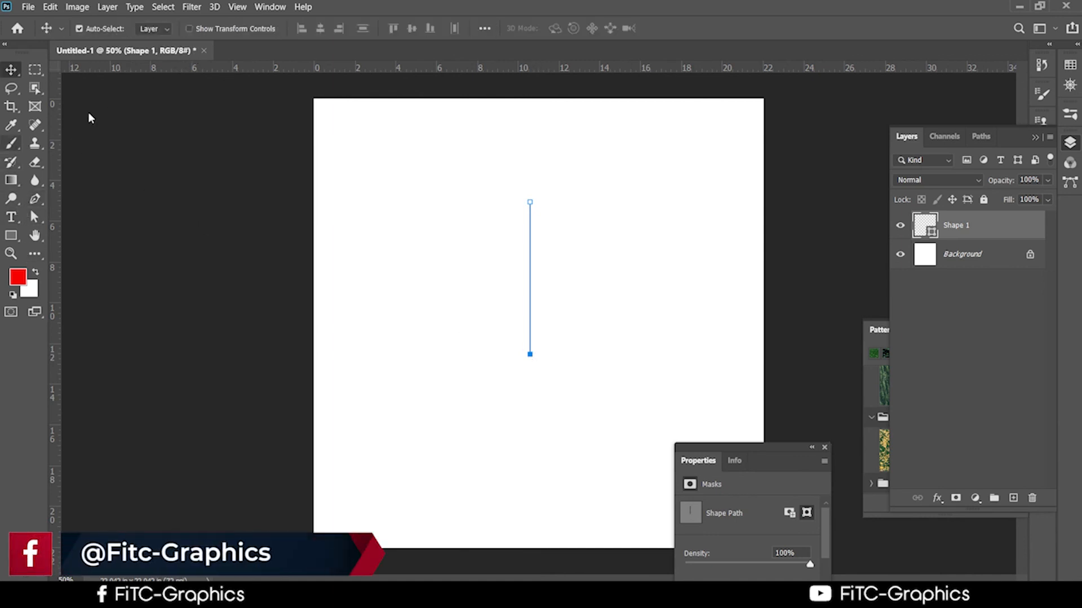
Give the vertical line a red stroke of about 5.07 px and no fill
click(35, 200)
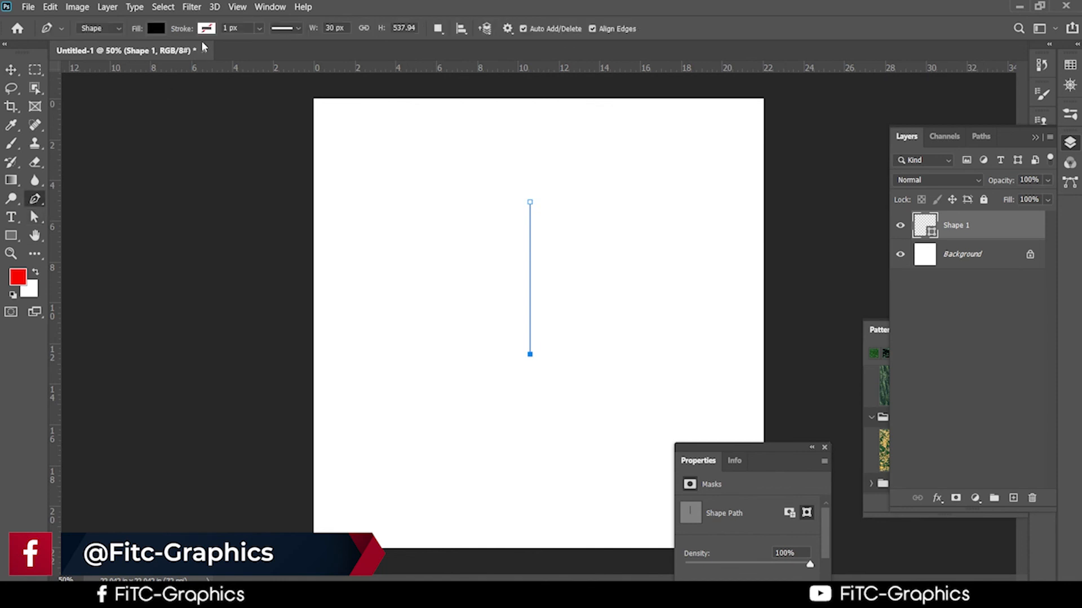
click(207, 28)
click(146, 102)
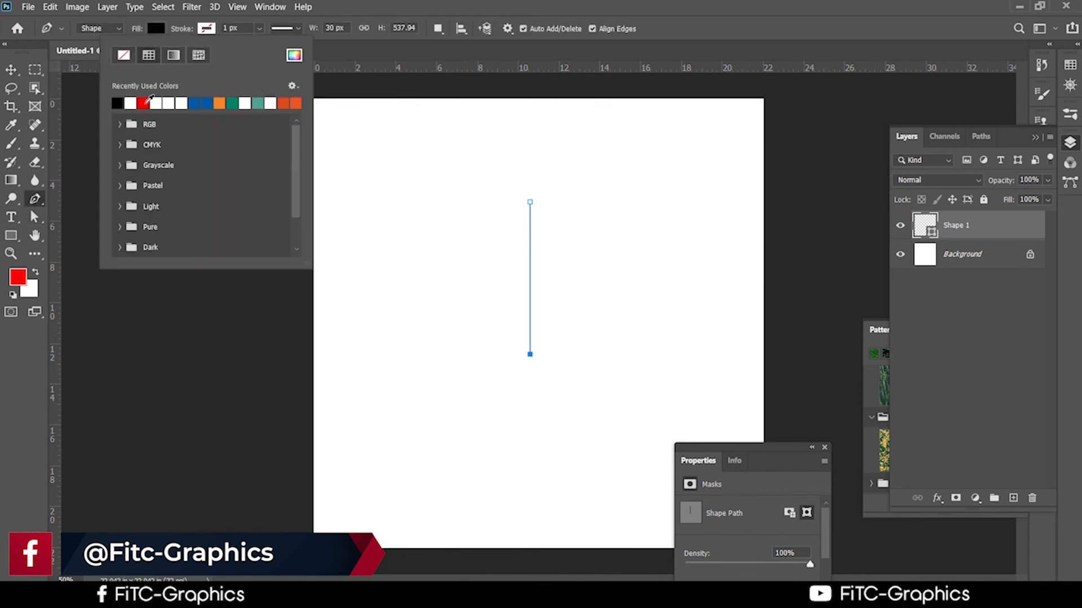
click(72, 55)
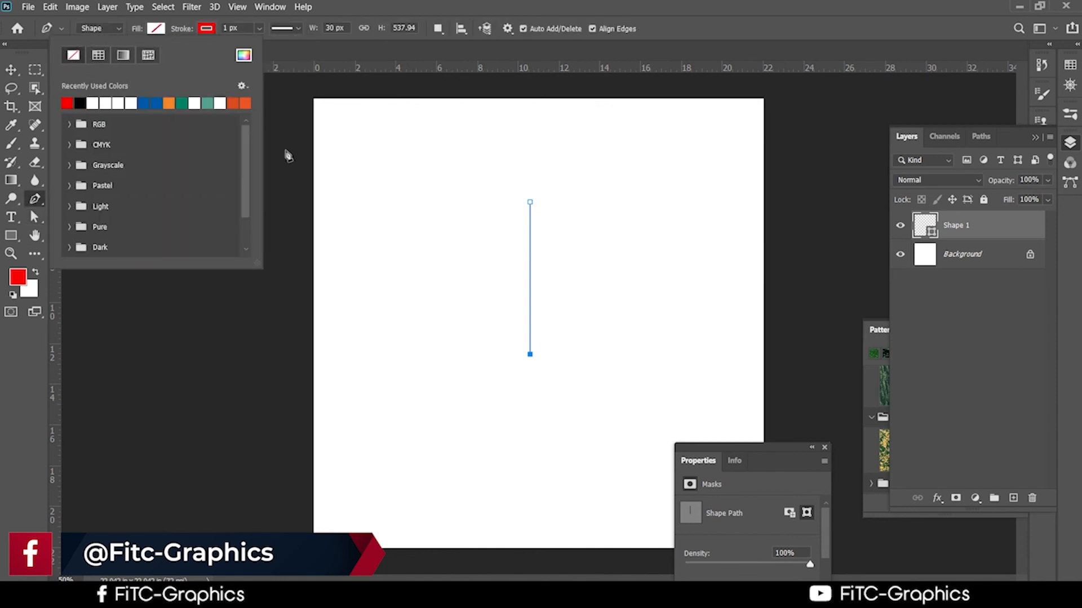
click(482, 11)
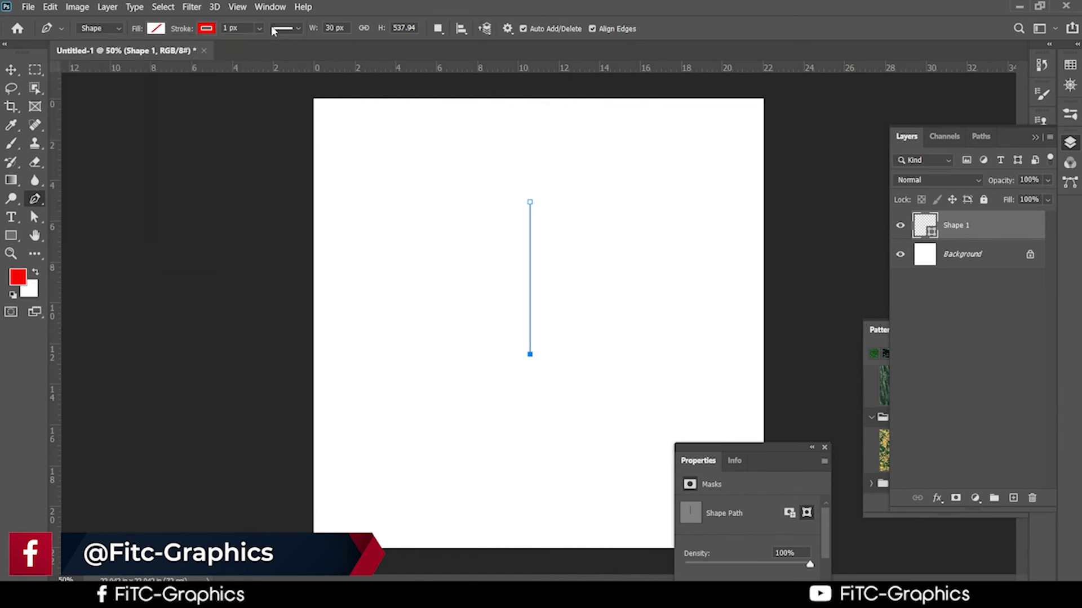
click(261, 29)
drag(265, 46, 269, 47)
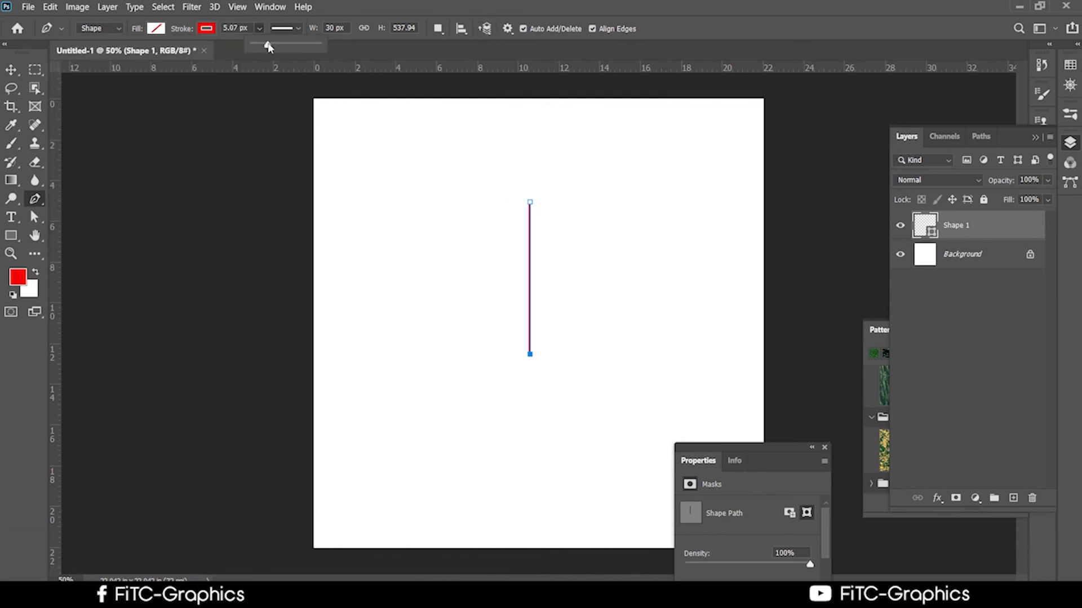
click(346, 5)
click(8, 68)
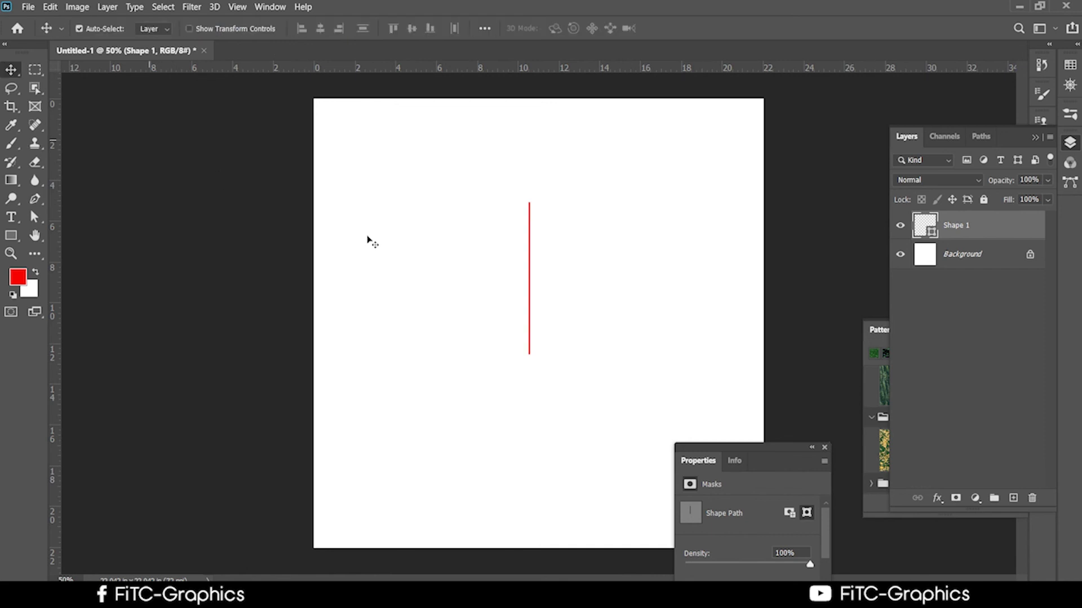
Duplicate the red line's layer and rotate the copy to horizontal so the two lines form a cross
scroll(551, 316, up, 1)
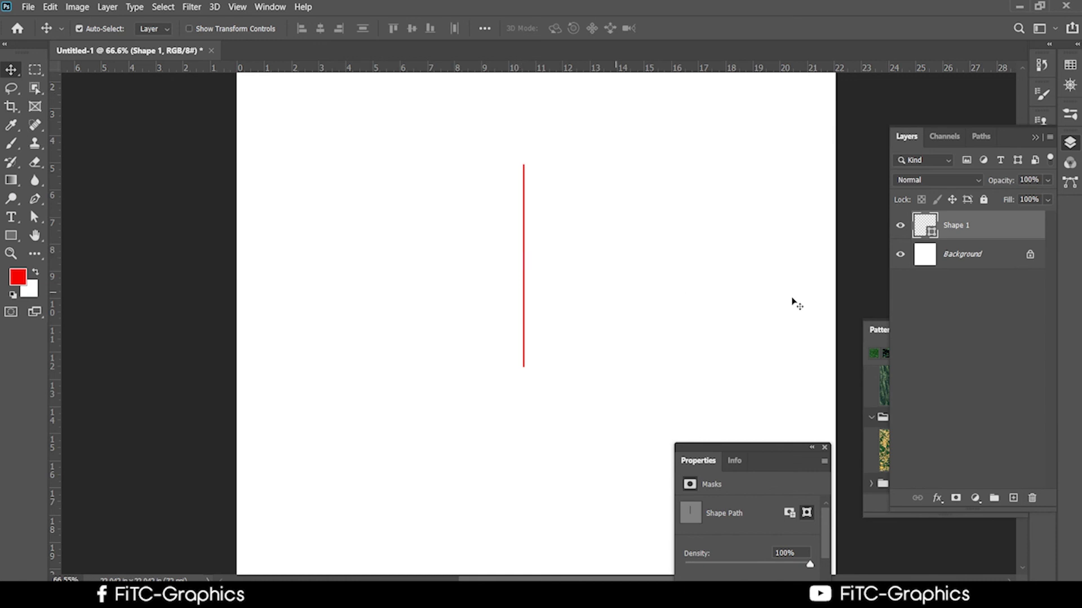
right_click(966, 223)
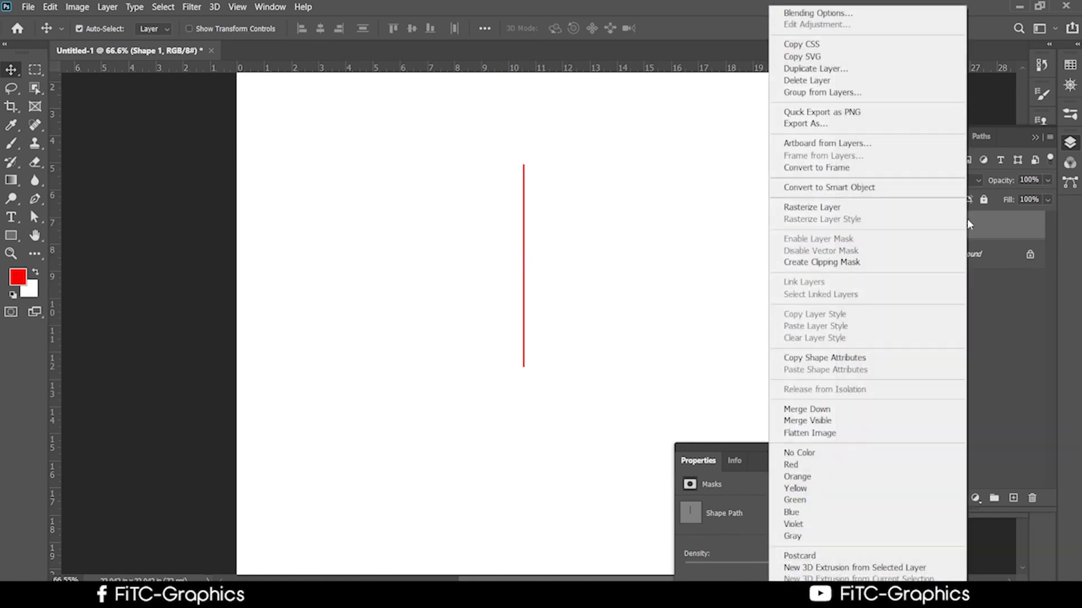
click(805, 68)
click(652, 160)
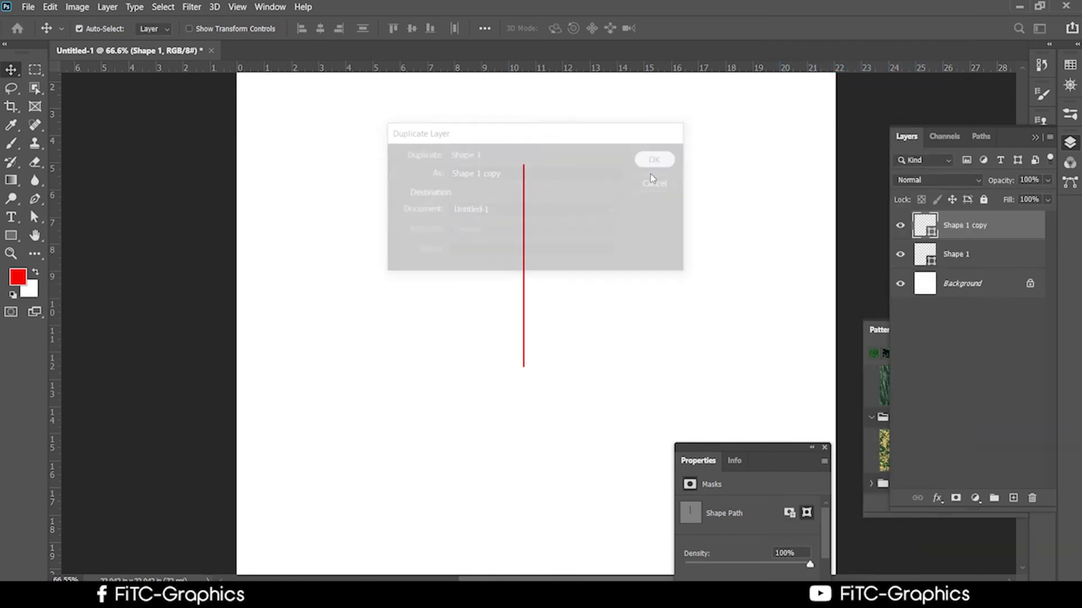
key(ctrl+t)
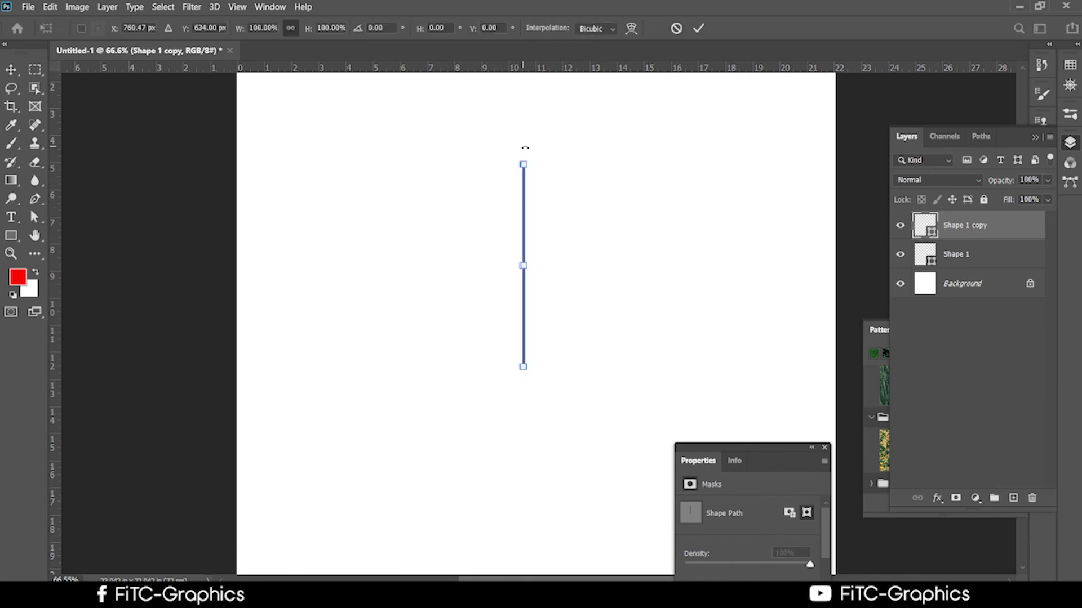
drag(522, 149, 624, 265)
click(699, 28)
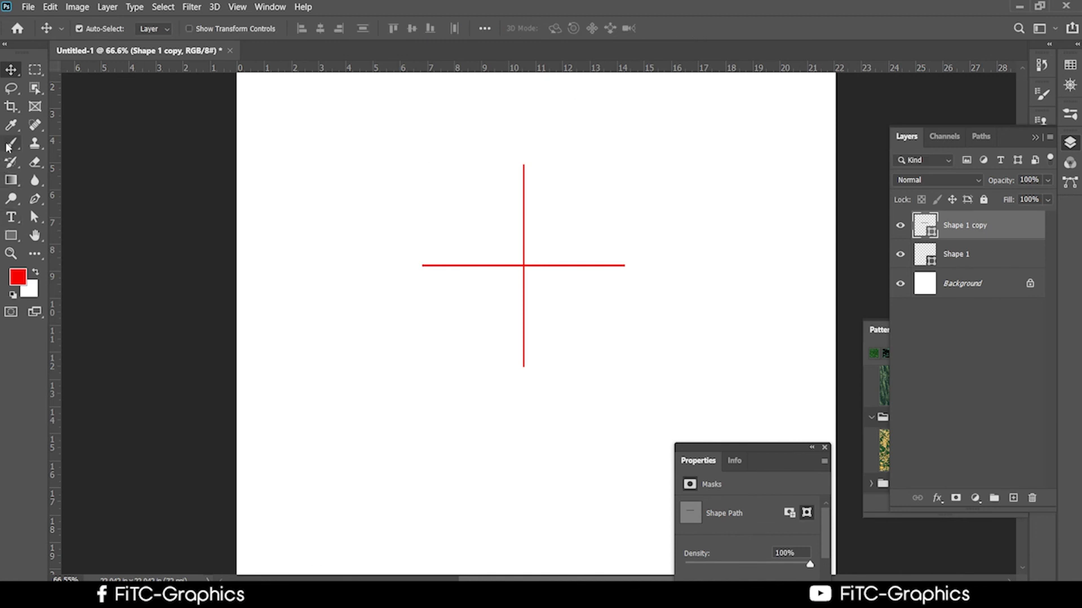
Try to draw a circle about 148 px wide around the cross's center with the Ellipse tool, and undo it
click(12, 237)
click(68, 263)
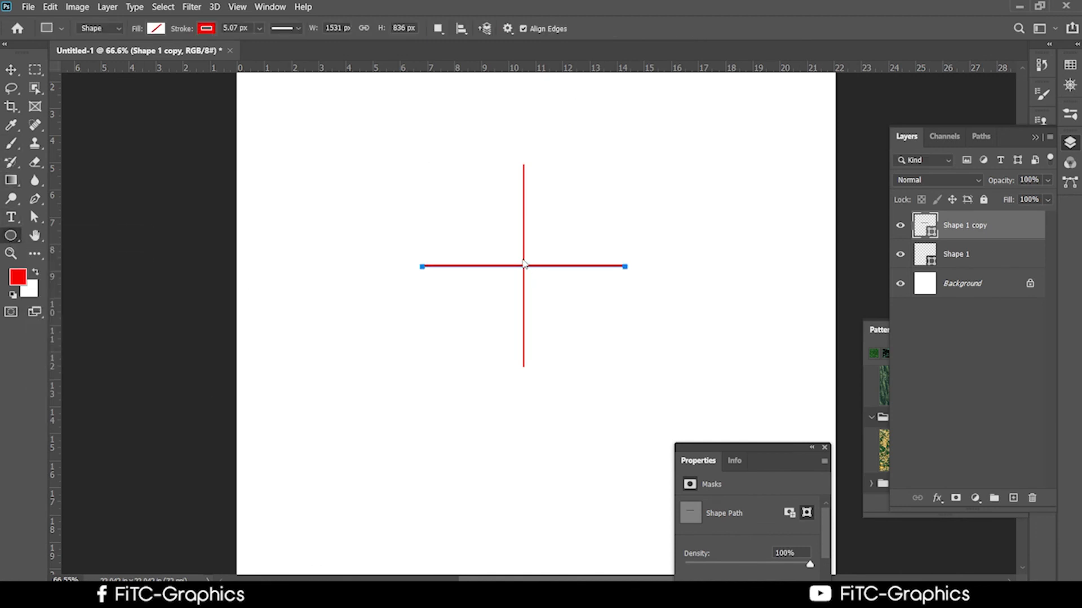
drag(524, 266, 562, 350)
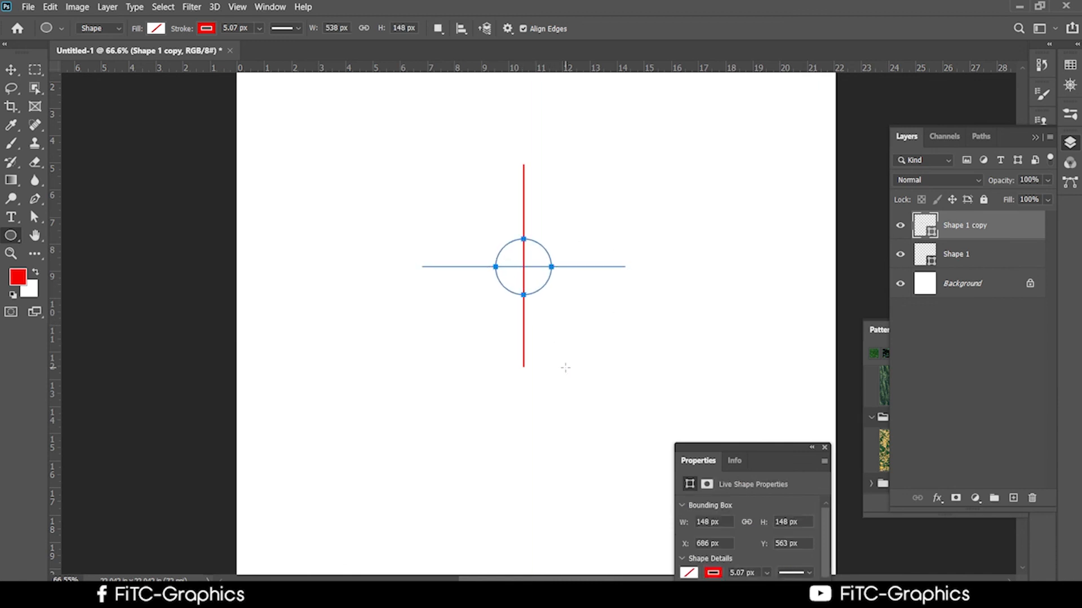
click(583, 236)
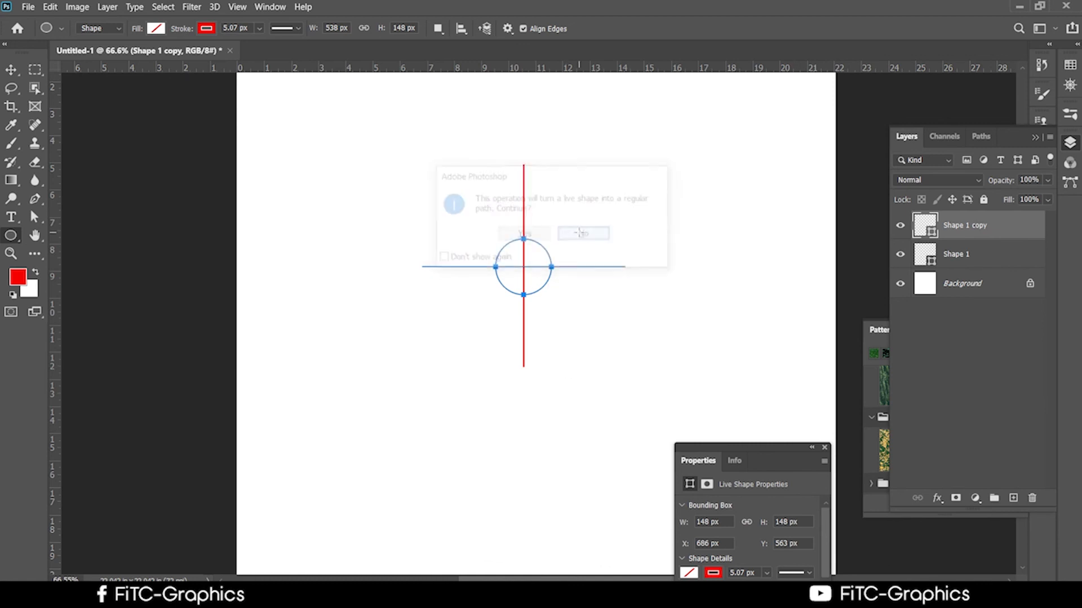
click(10, 70)
ctrl+click(296, 284)
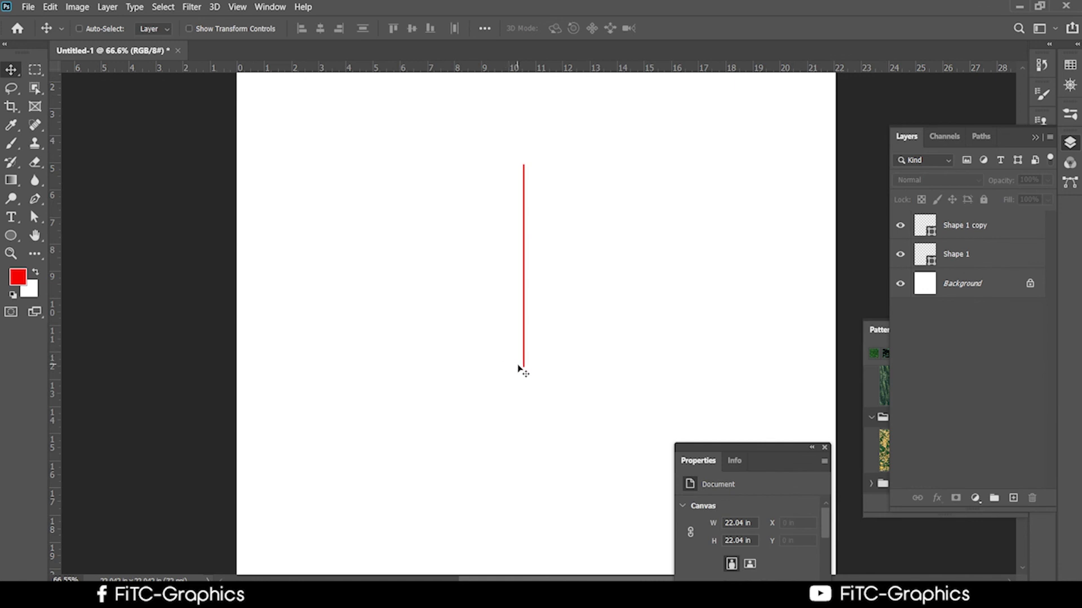
key(ctrl+shift+z)
key(ctrl+z)
key(ctrl+shift+z)
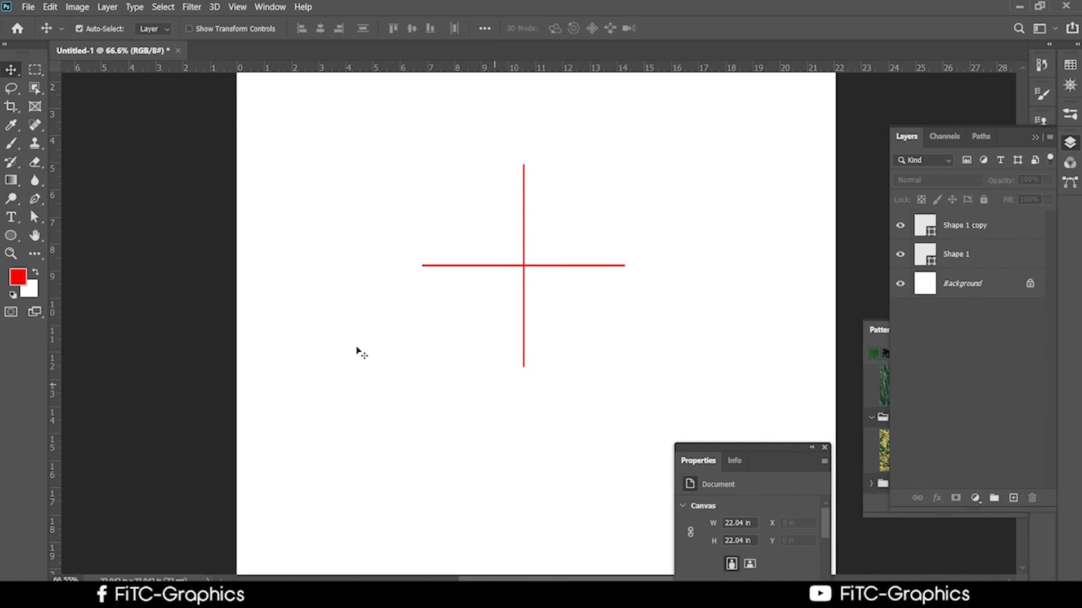
Add a new layer and draw a circle about 184 px wide centered on the cross with the Ellipse tool
click(1013, 498)
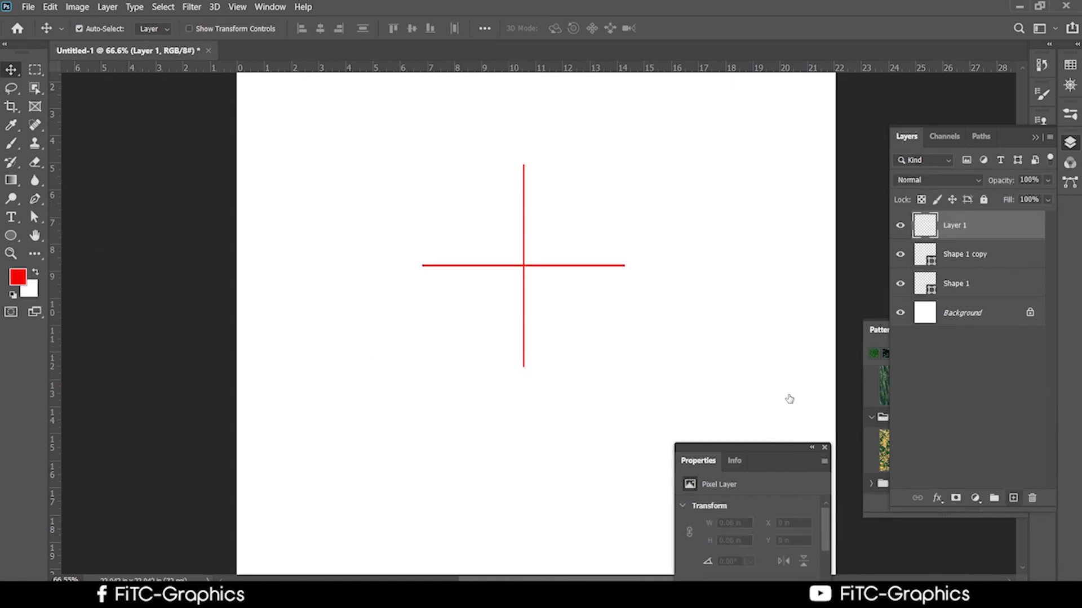
click(11, 236)
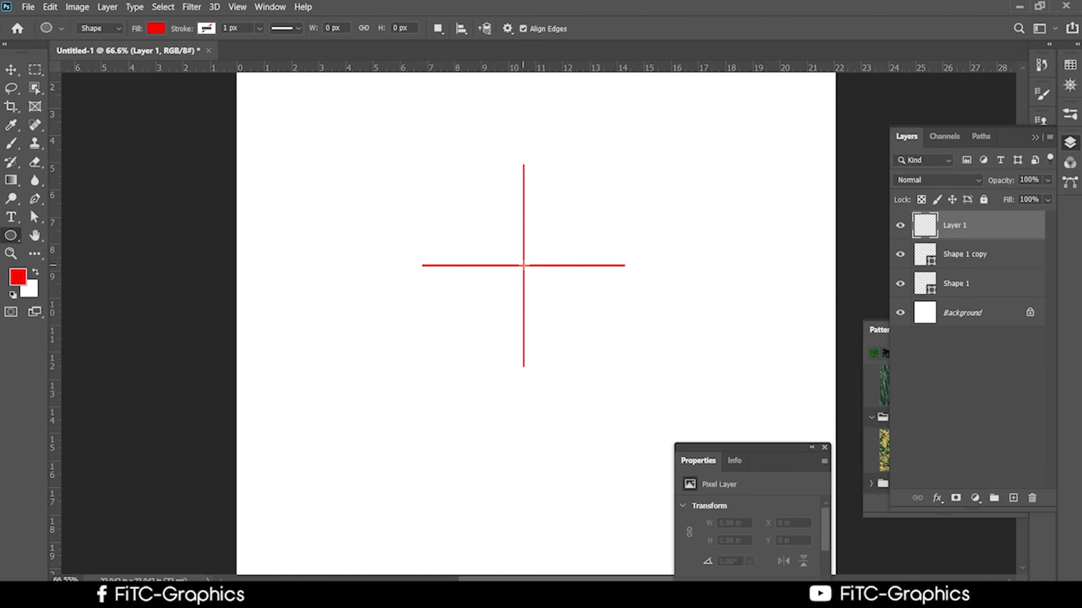
drag(524, 265, 559, 301)
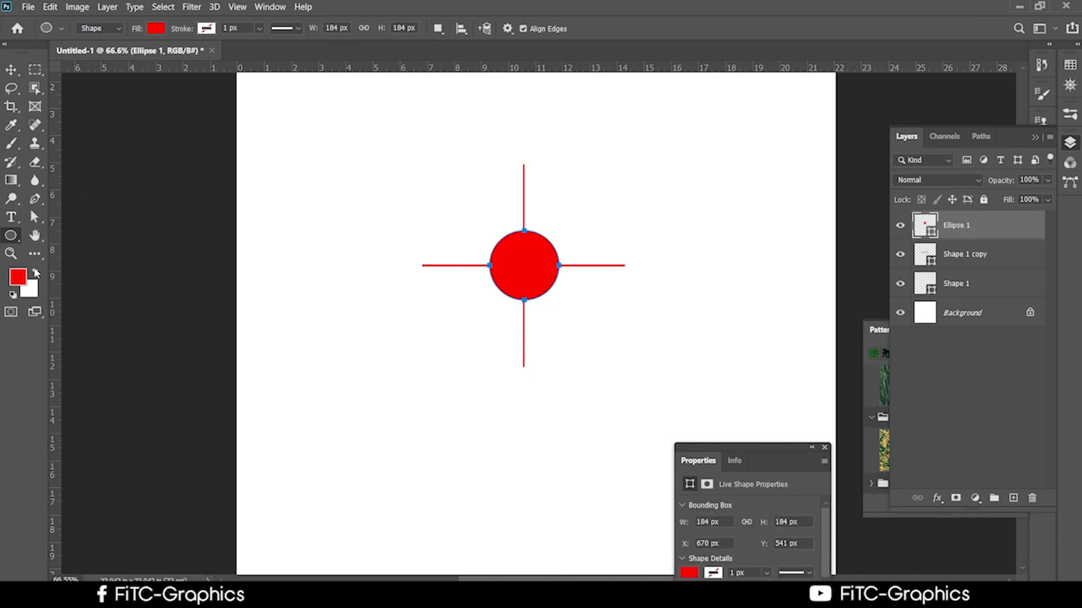
Try removing the circle's fill, and set it back to red
click(35, 274)
click(151, 30)
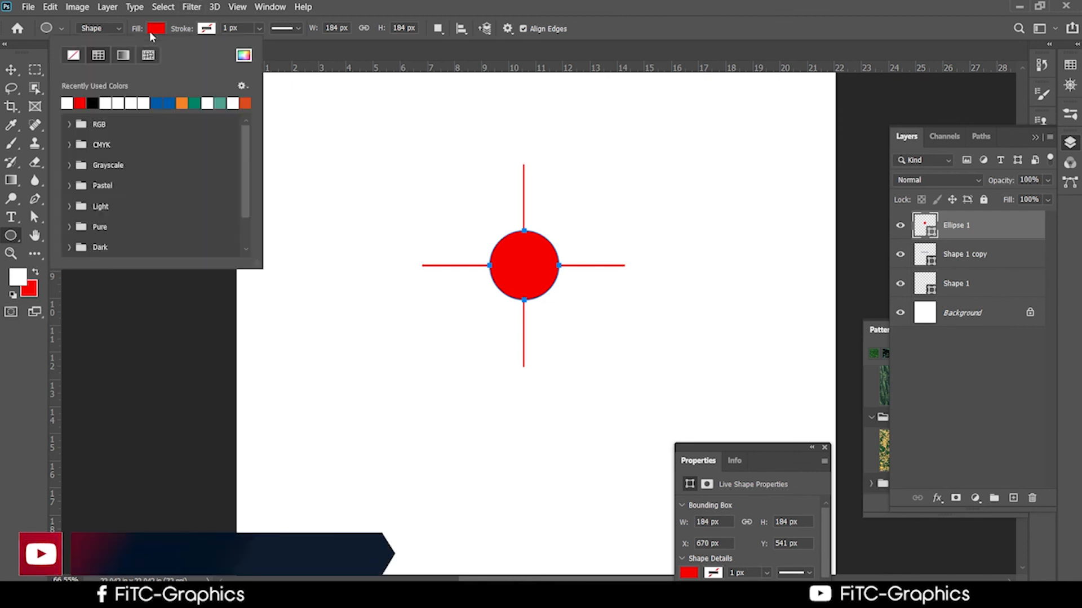
click(77, 57)
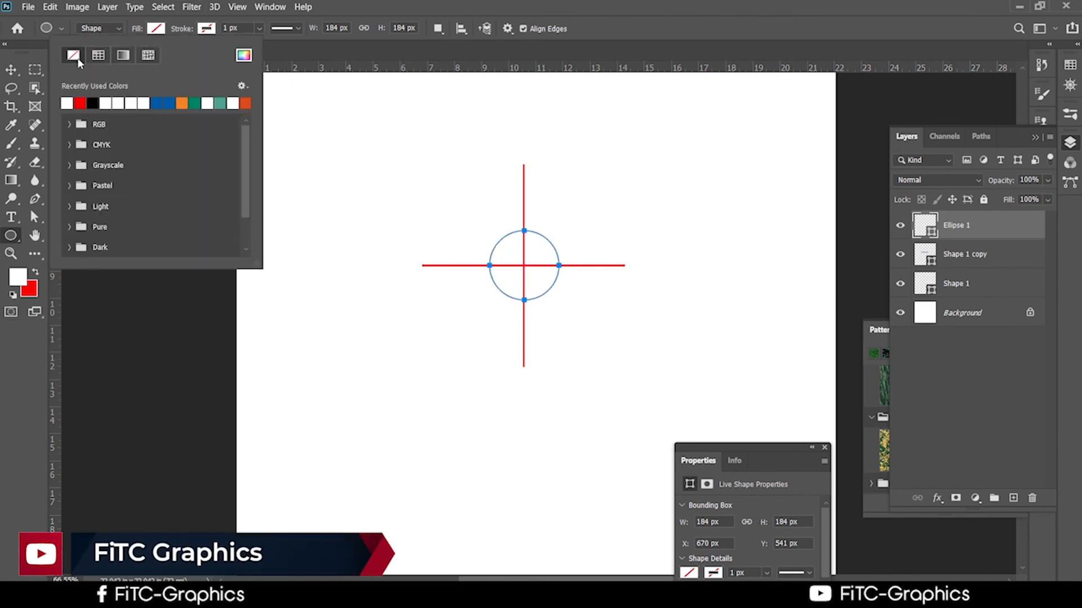
click(80, 101)
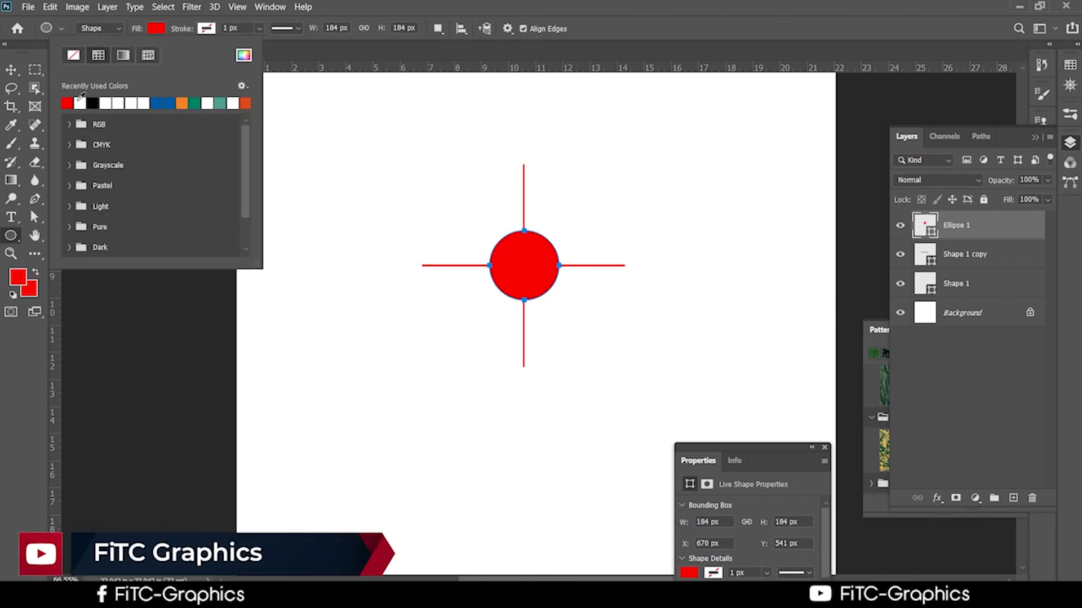
Give the circle a red stroke 4.43 px wide and remove its fill
click(201, 31)
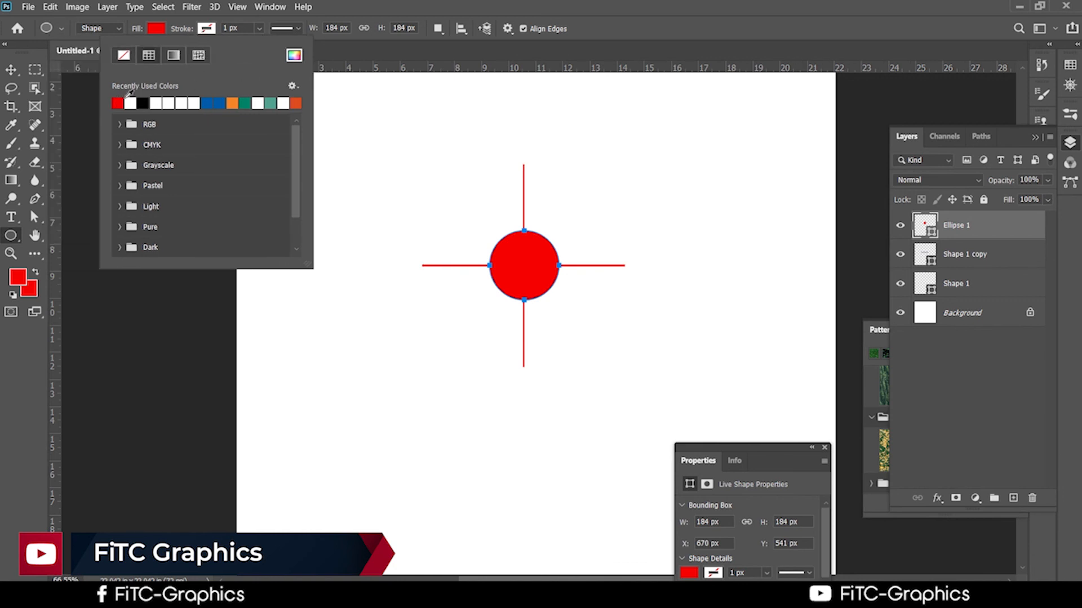
click(118, 103)
click(160, 30)
click(73, 56)
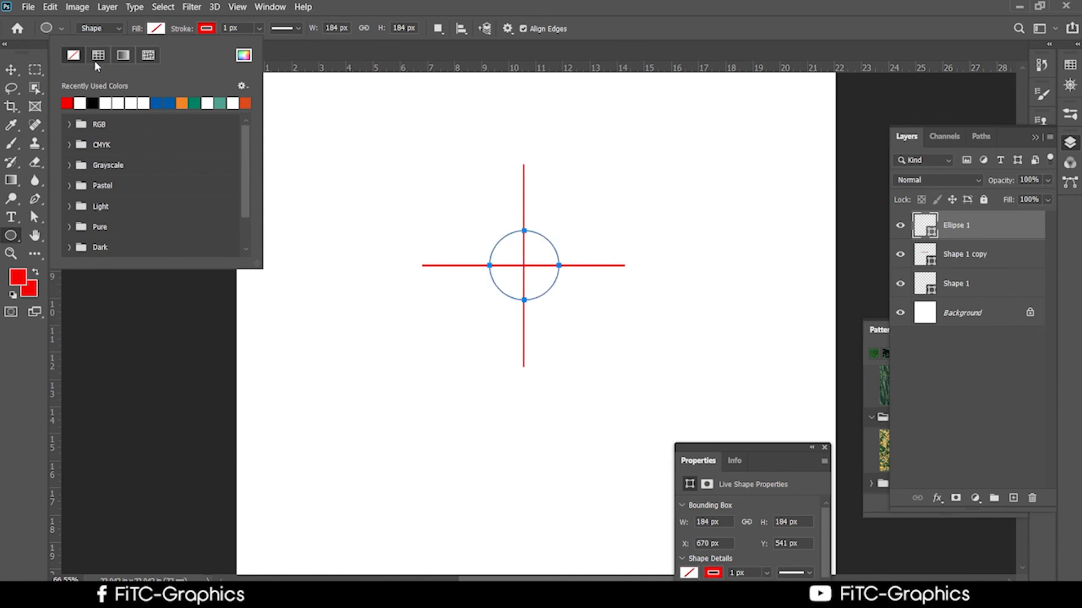
click(258, 28)
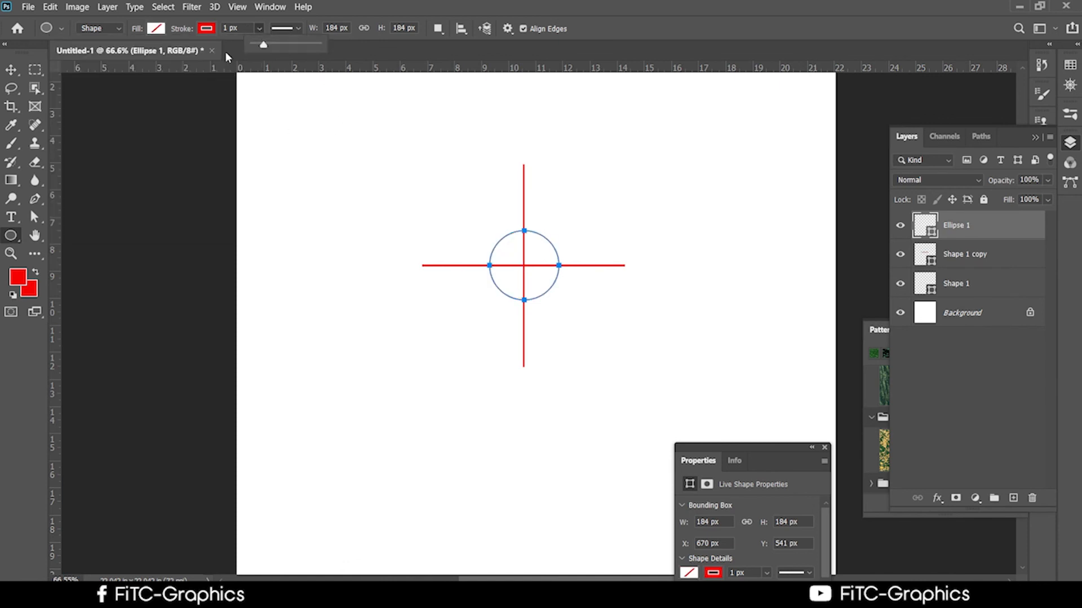
drag(264, 48, 267, 50)
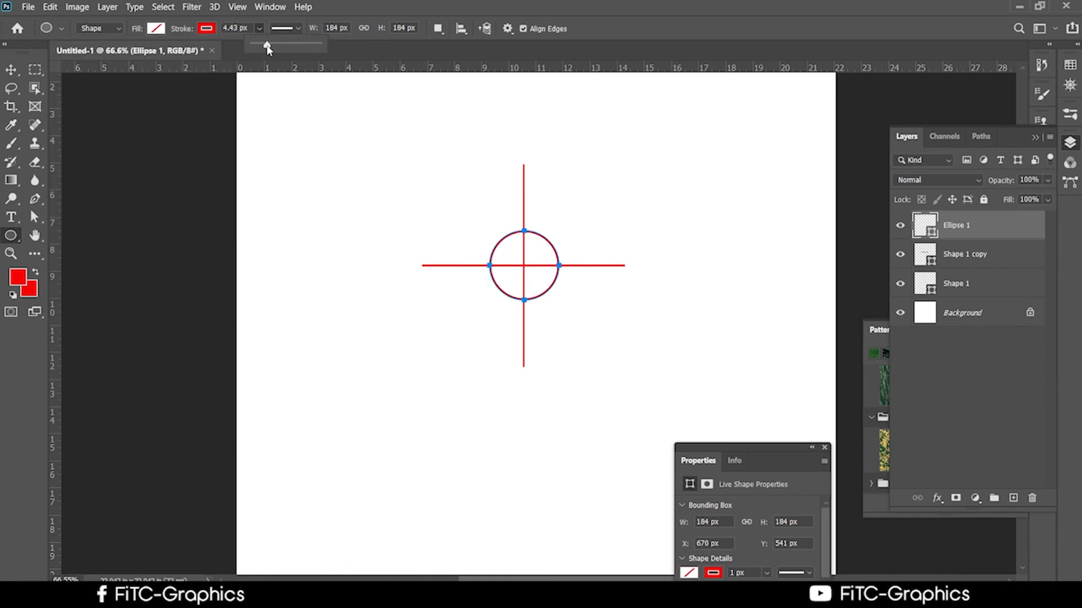
click(18, 70)
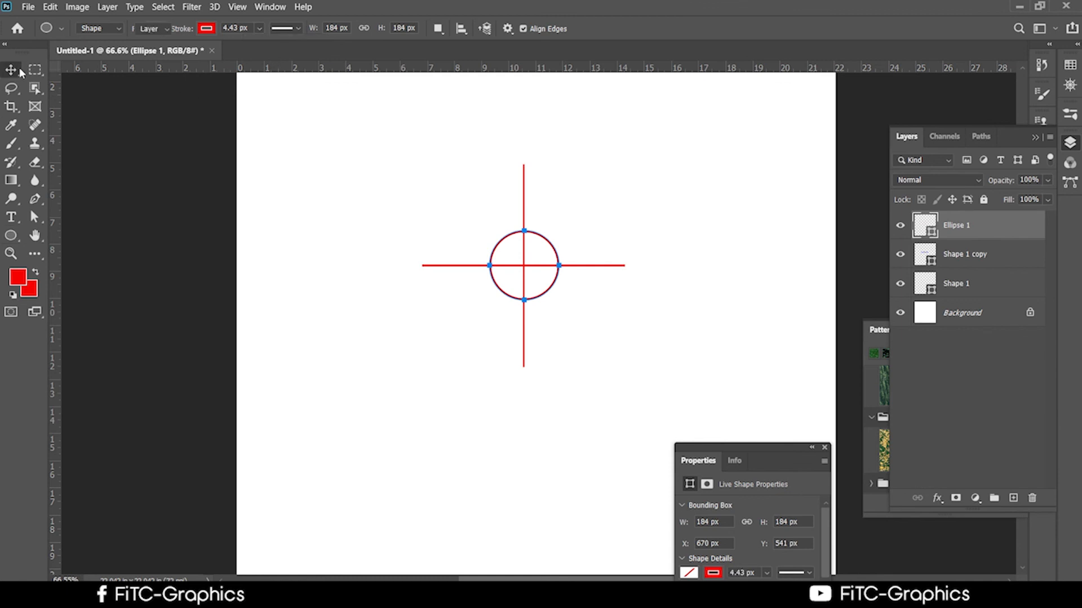
scroll(634, 314, up, 1)
drag(640, 283, 485, 324)
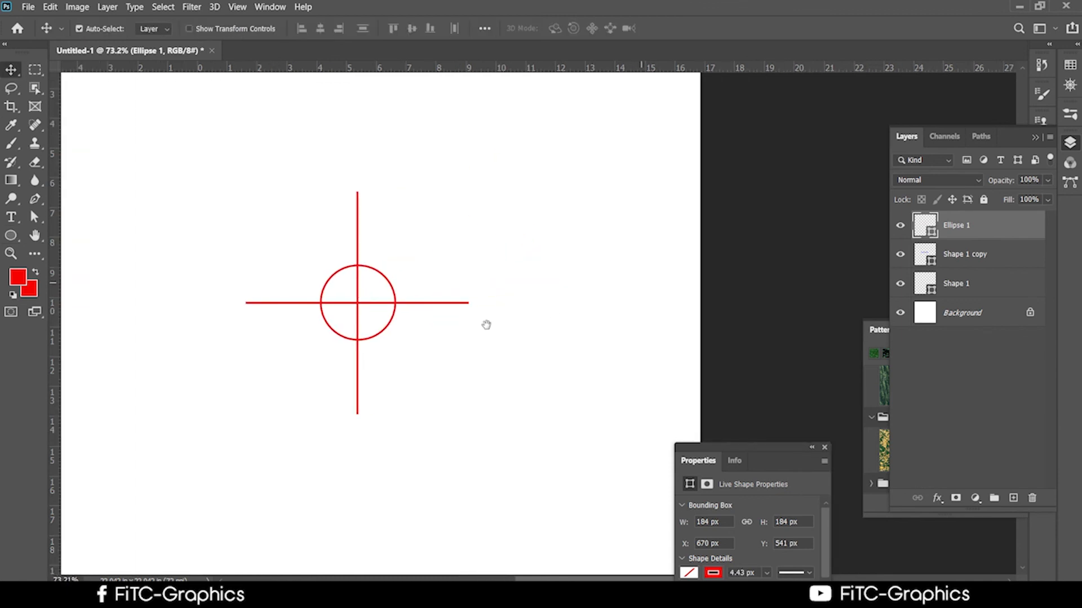
Duplicate the circle's layer and move the copy diagonally to the lower right of the cross's center
click(12, 237)
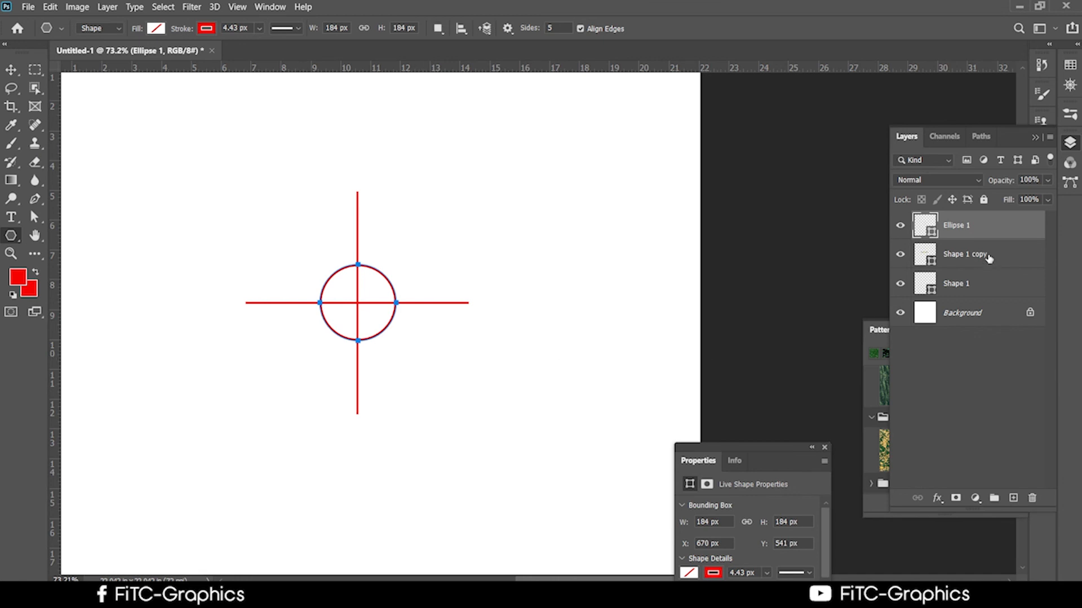
right_click(982, 234)
click(870, 68)
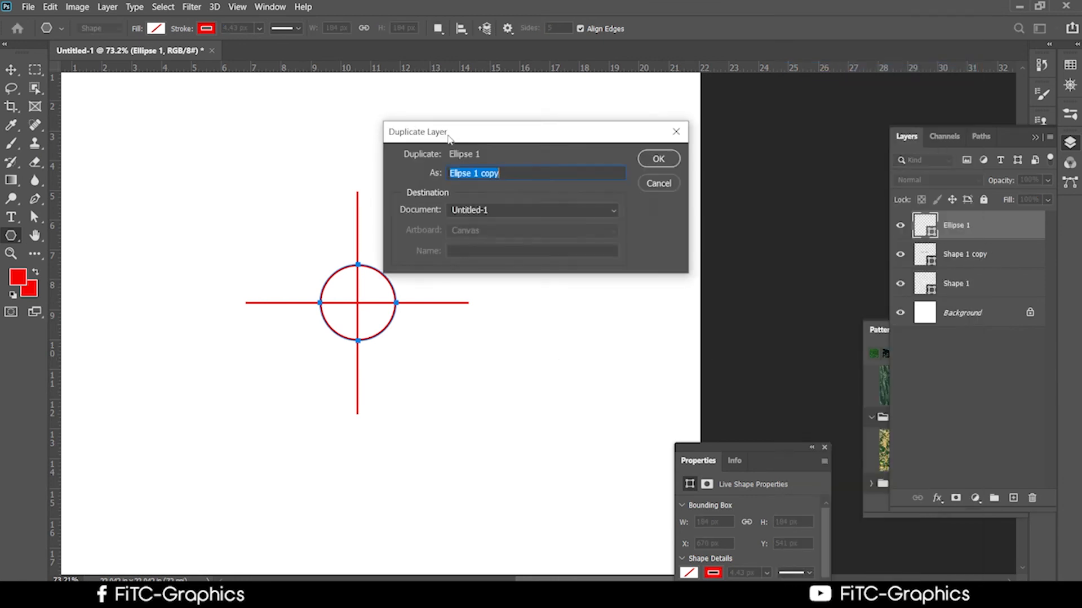
click(671, 160)
key(v)
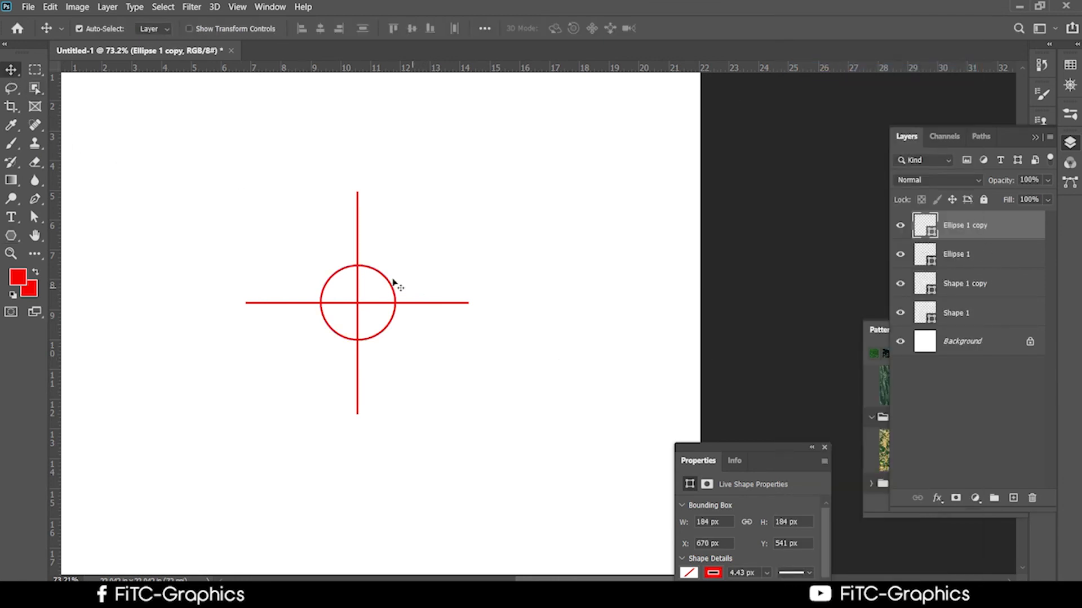
drag(394, 293, 413, 317)
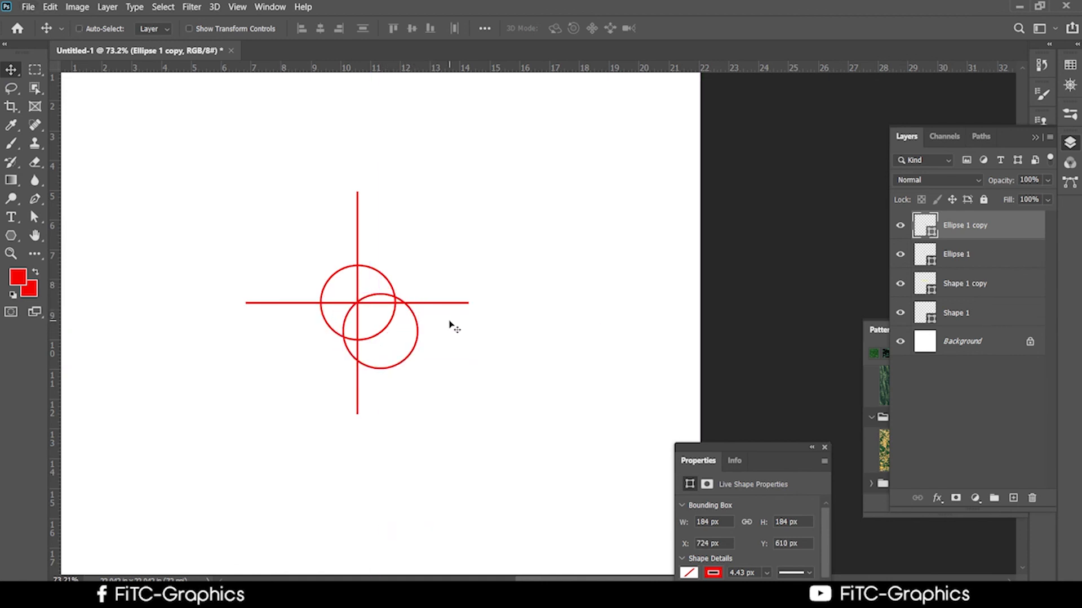
Duplicate the lower-right circle's layer and move the copy up to the upper right of the cross's center
right_click(995, 234)
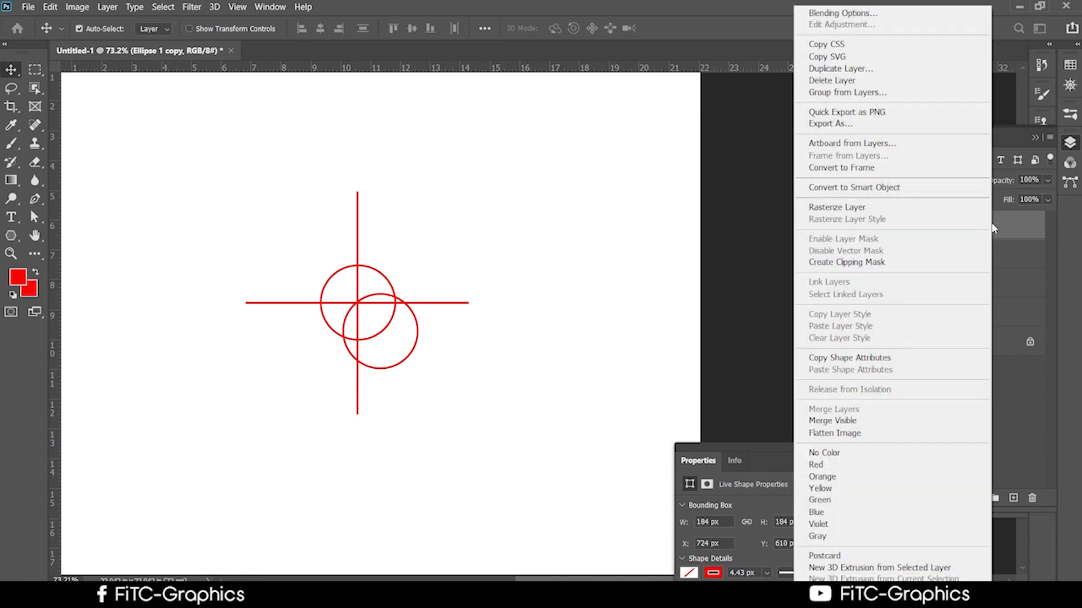
click(840, 68)
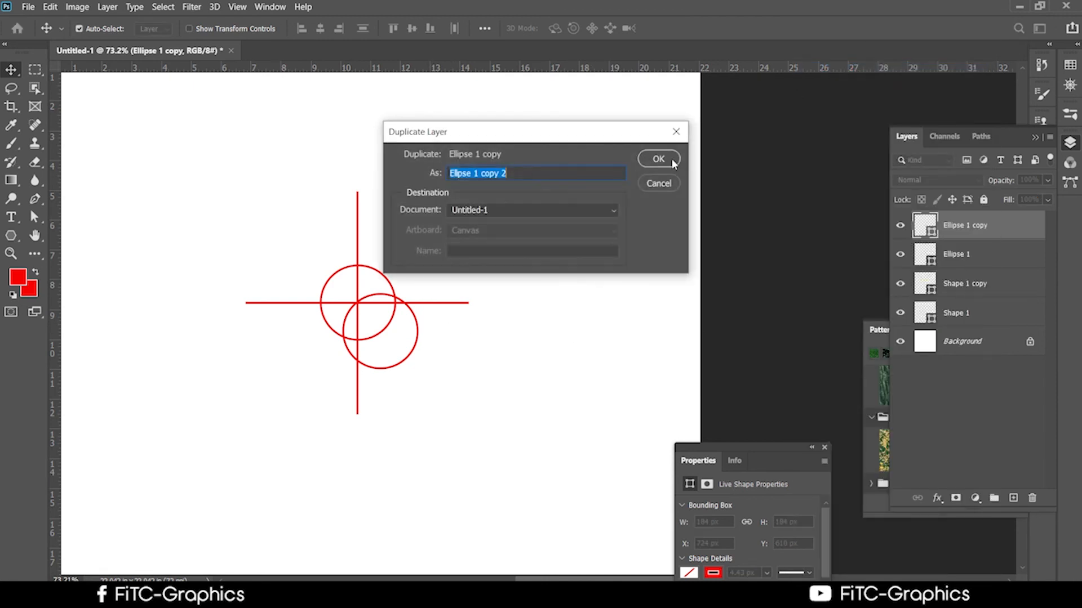
click(673, 162)
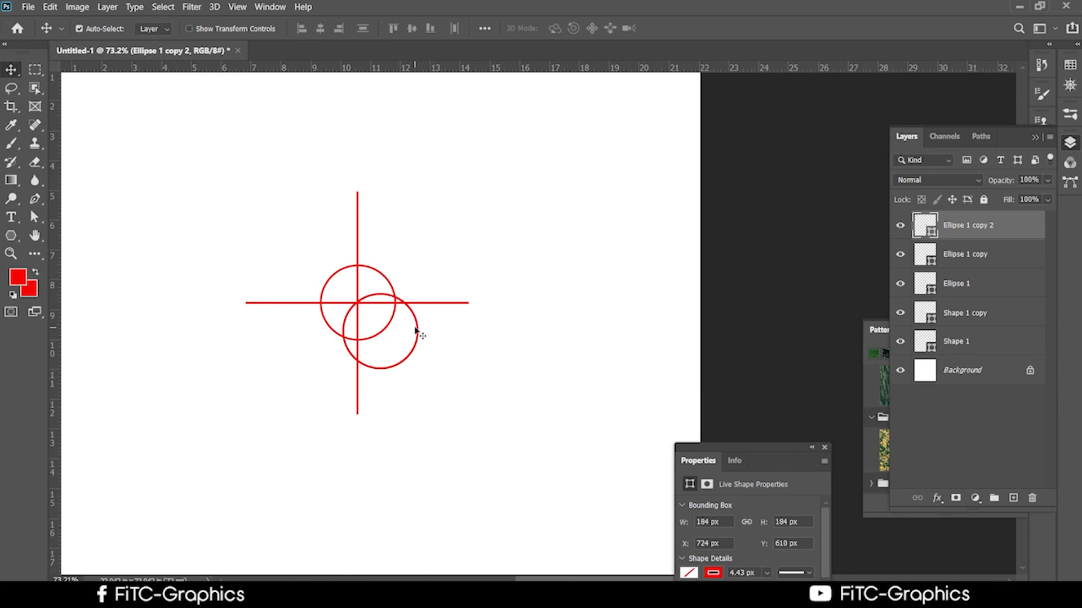
drag(416, 330, 425, 272)
Duplicate the upper-right circle's layer and move the copy horizontally to the upper left of the cross's center
click(988, 227)
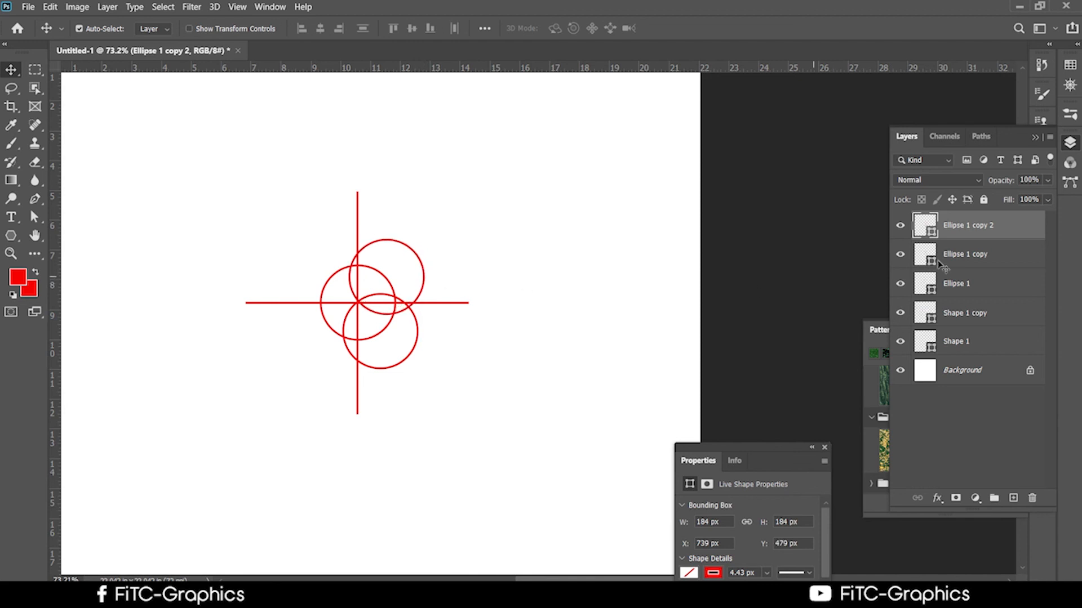
right_click(1003, 233)
click(836, 76)
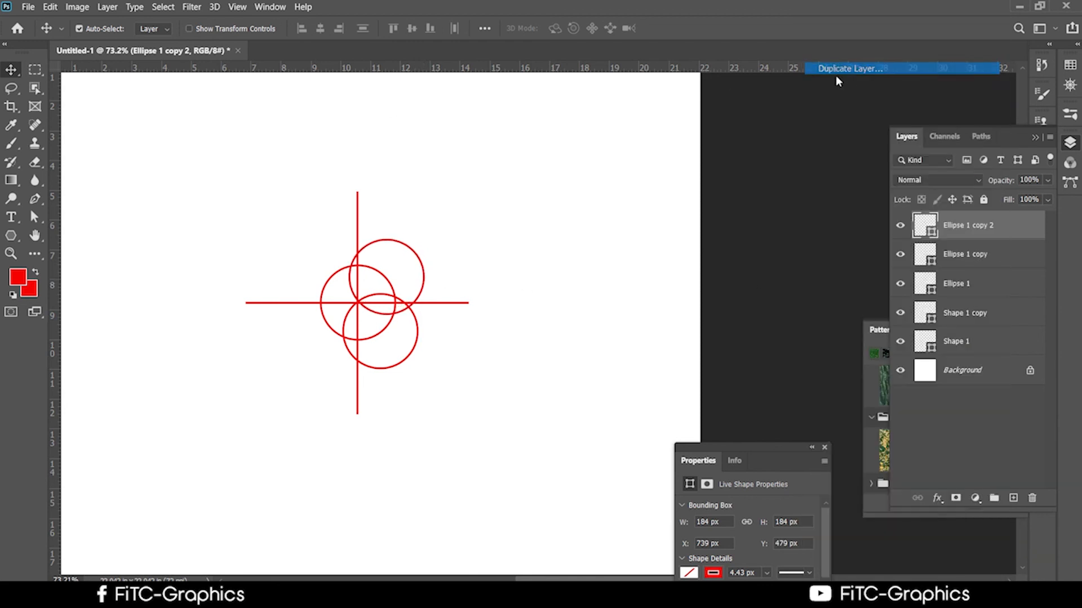
key(Return)
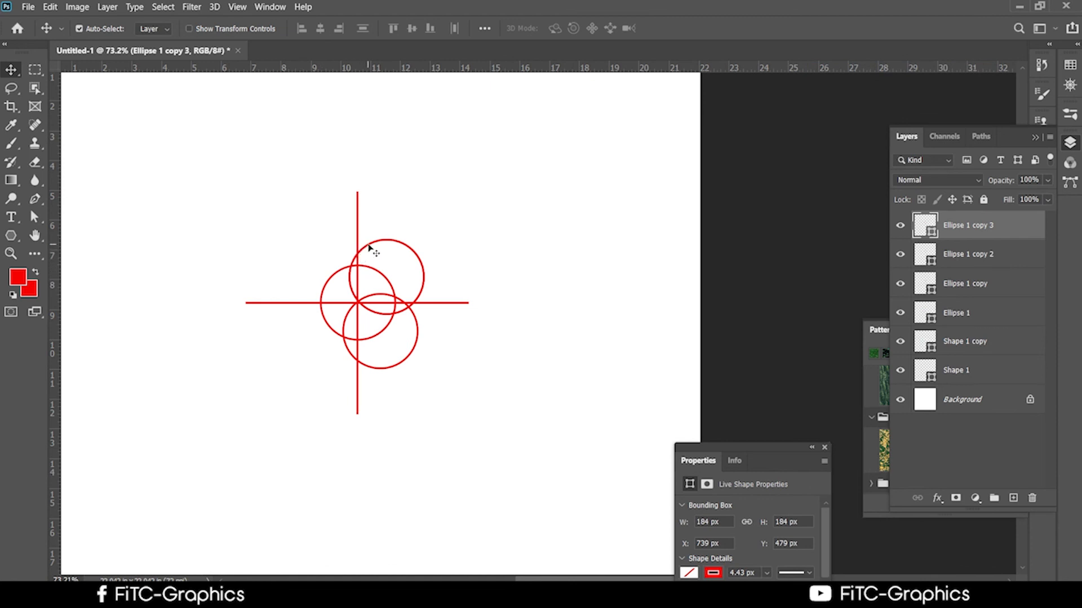
drag(367, 246, 314, 247)
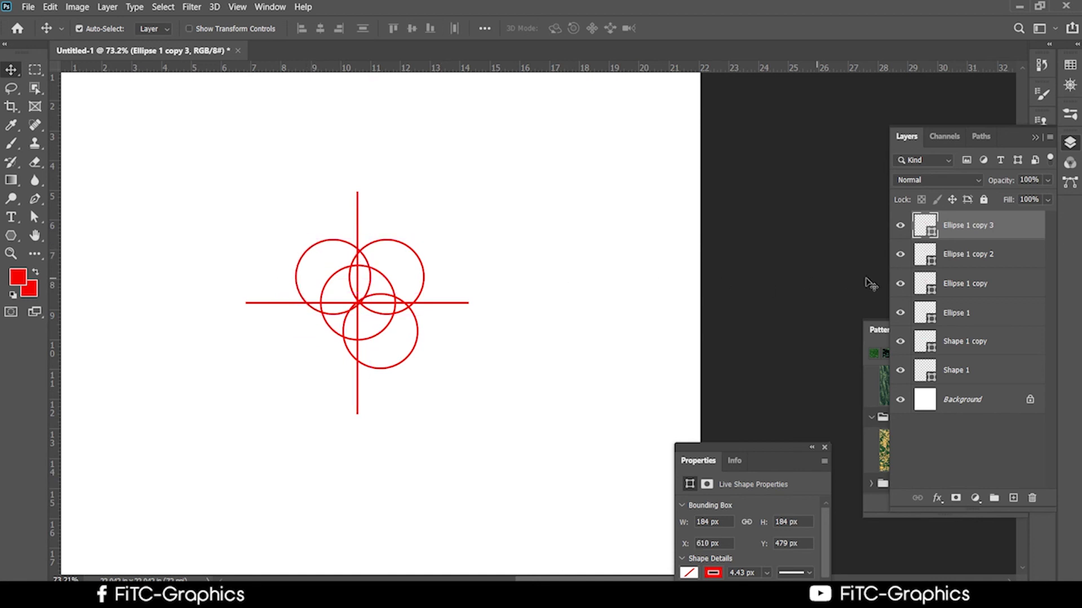
Duplicate the upper-left circle's layer and move the copy down to the lower left, completing the ring of four circles
right_click(998, 237)
click(981, 69)
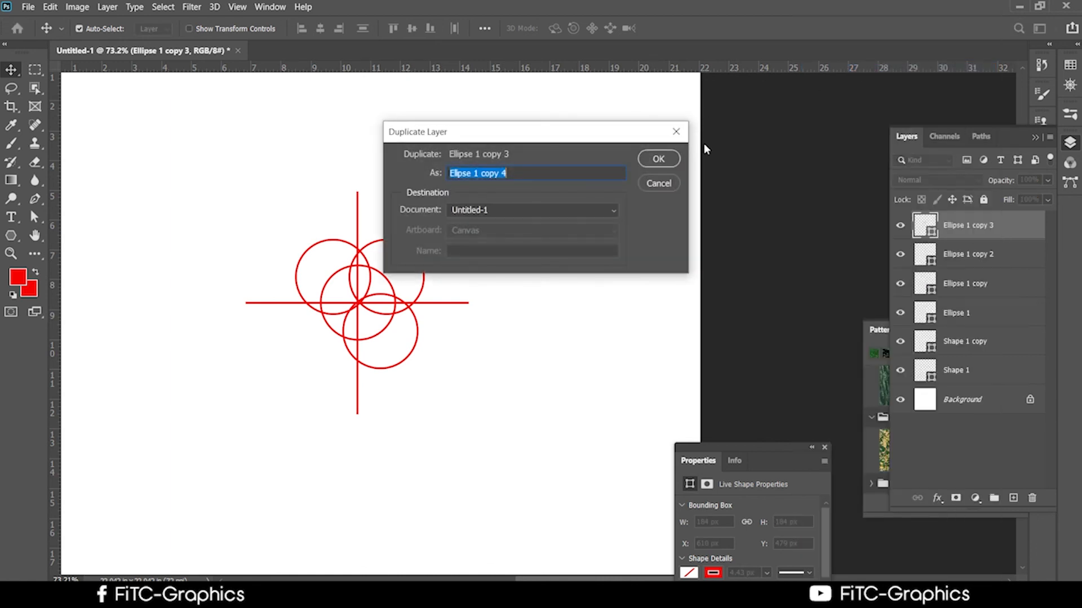
click(659, 159)
drag(306, 250, 271, 349)
click(1012, 234)
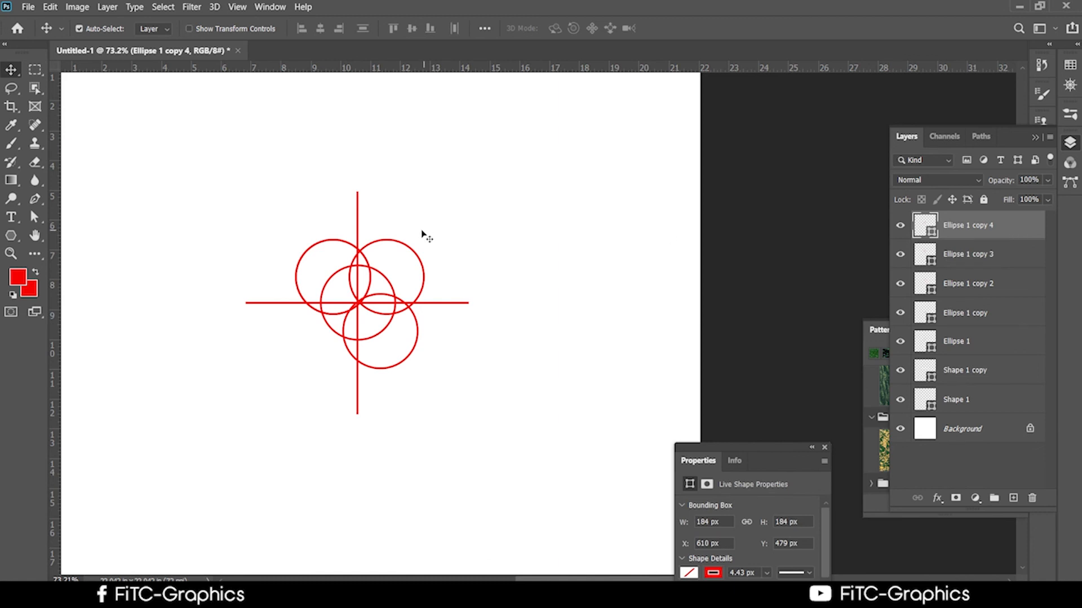
drag(344, 246, 338, 298)
click(591, 410)
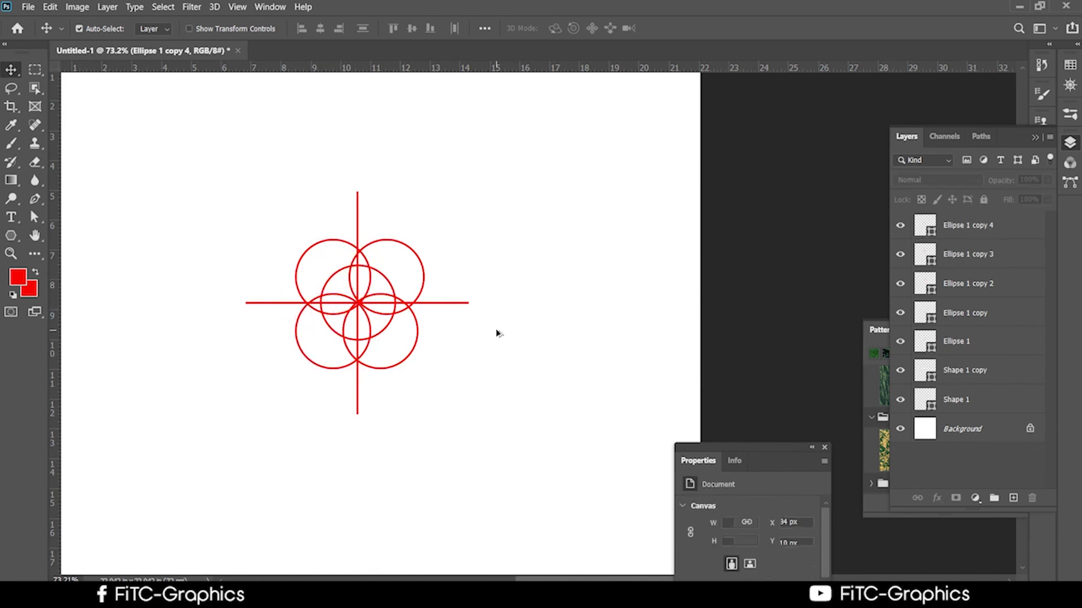
Hide the white Background layer so the motif sits on transparency
scroll(495, 331, down, 1)
scroll(399, 327, up, 1)
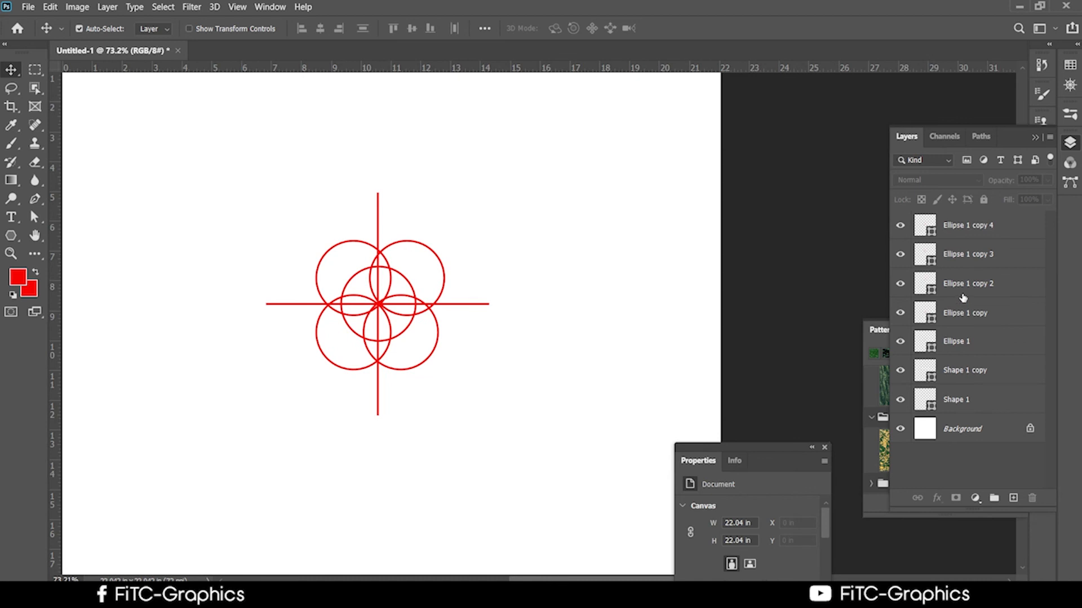
click(995, 401)
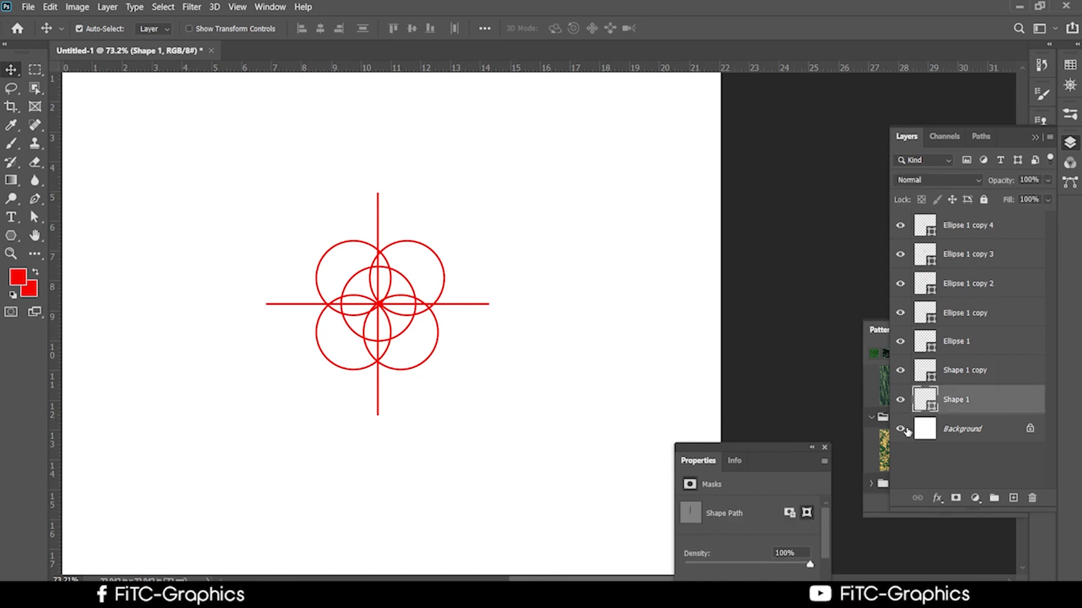
click(901, 430)
scroll(594, 417, down, 2)
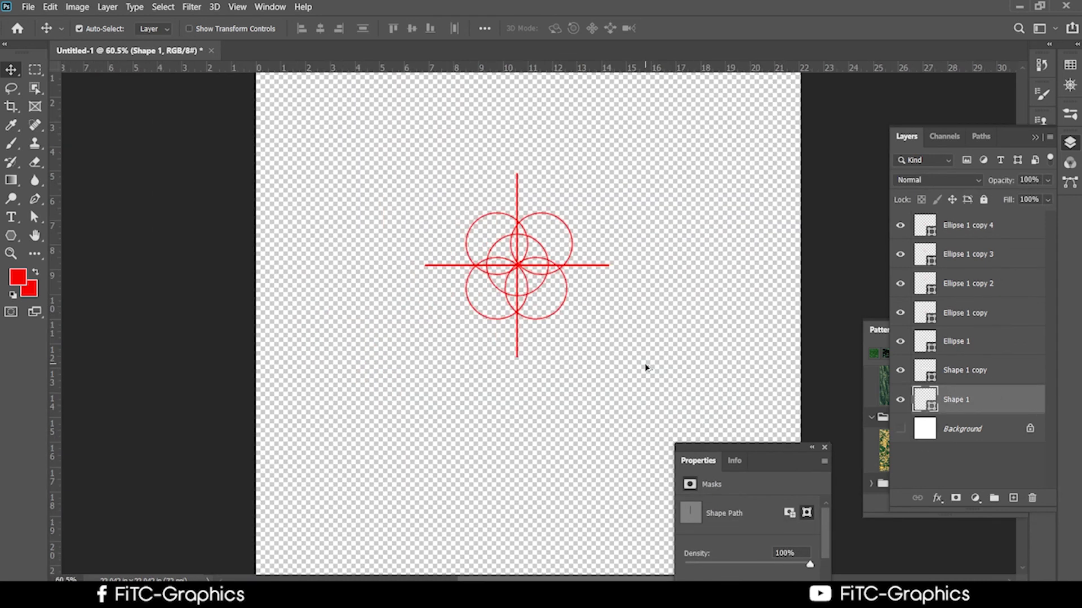
drag(673, 370, 589, 389)
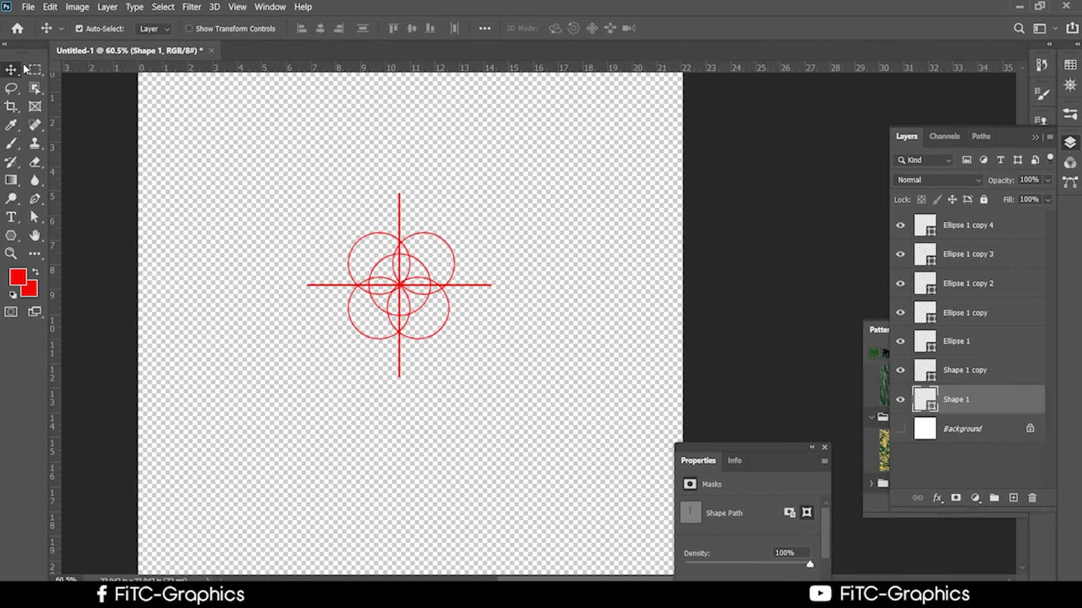
click(899, 430)
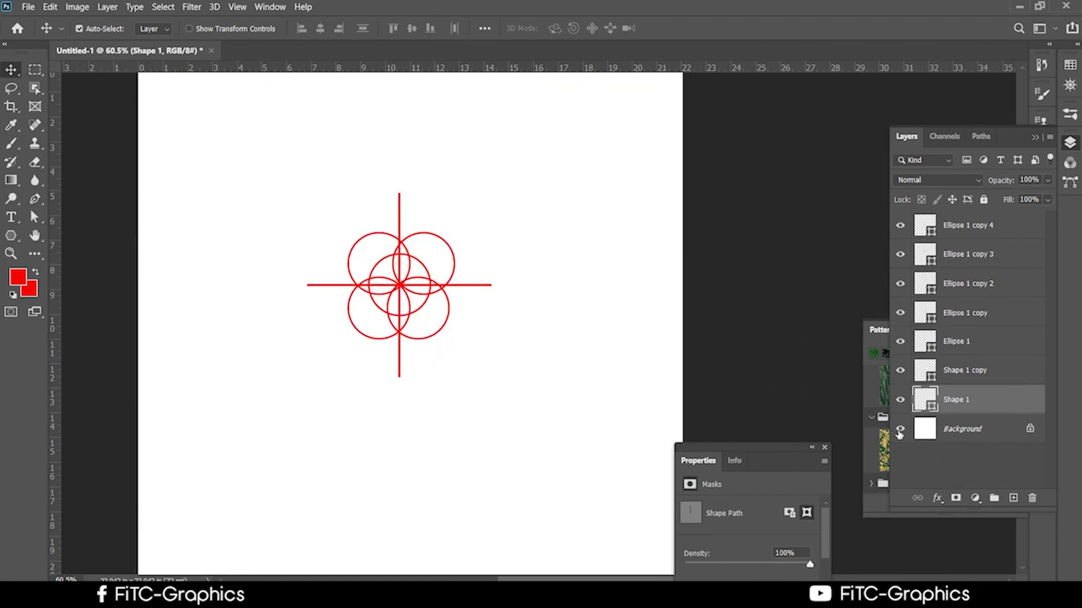
click(1008, 437)
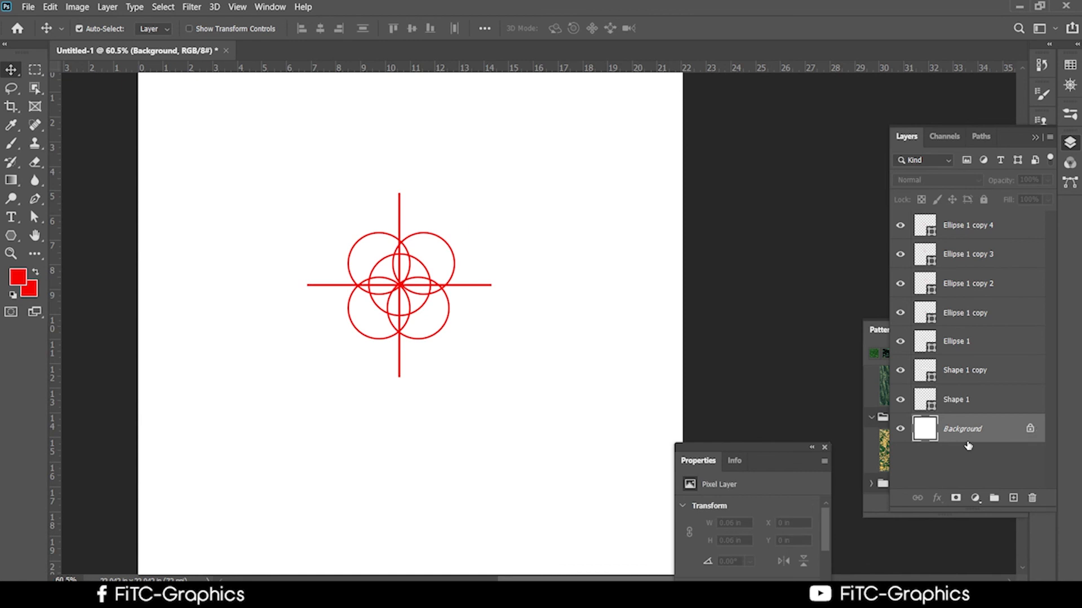
click(902, 428)
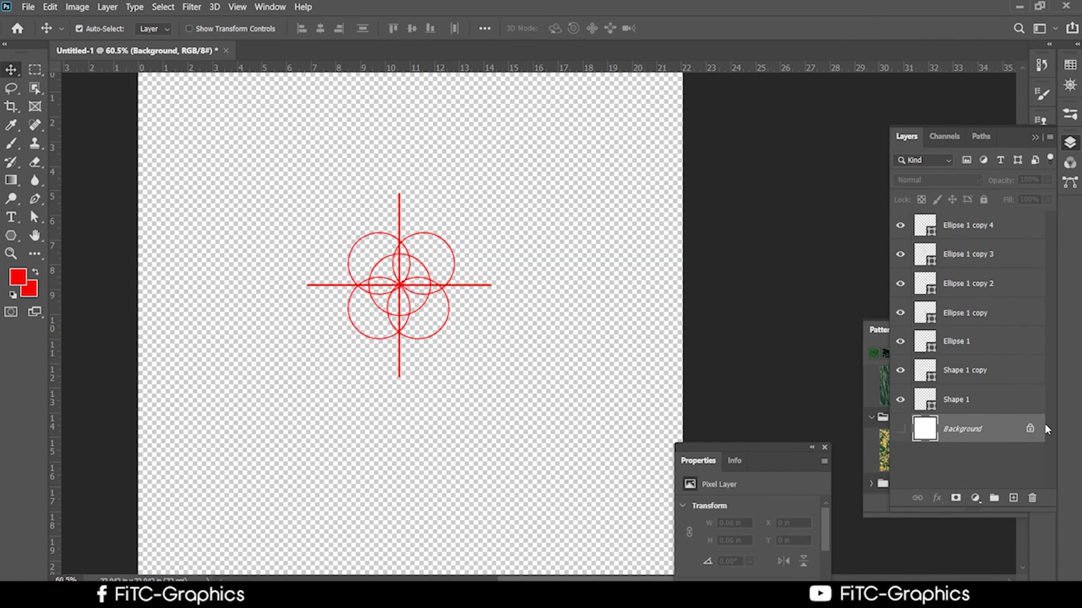
Try a rectangular marquee selection around the motif, and clear the selection
click(35, 69)
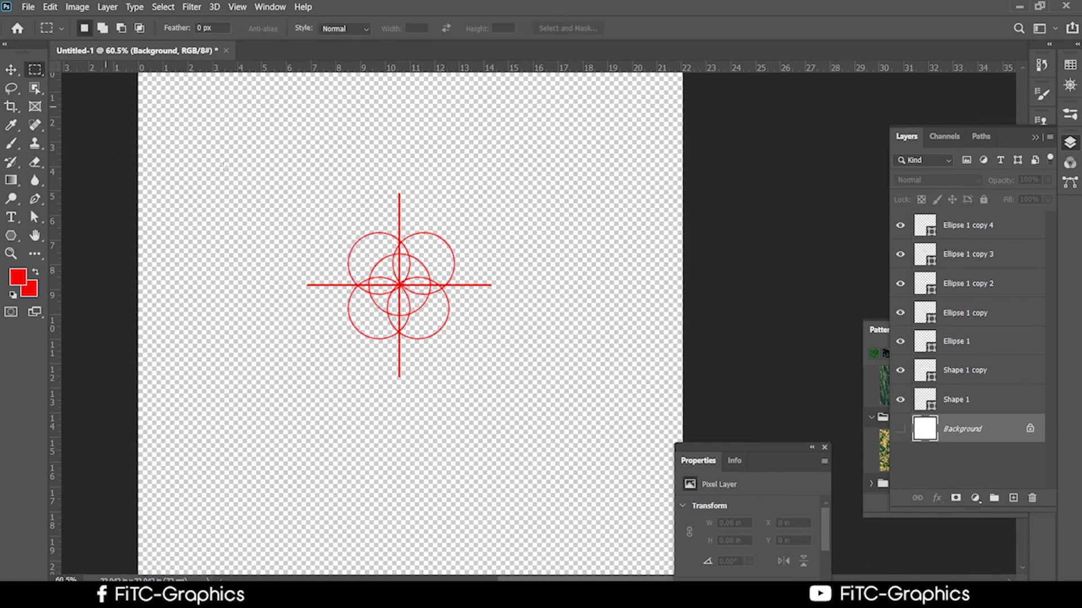
drag(221, 140, 230, 148)
drag(317, 250, 513, 403)
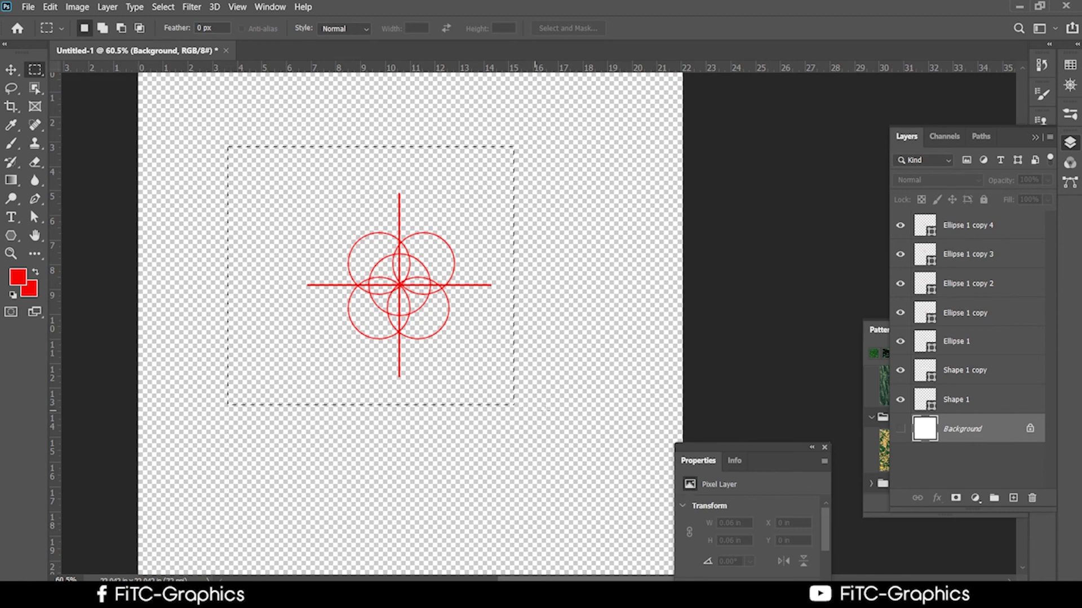
click(546, 431)
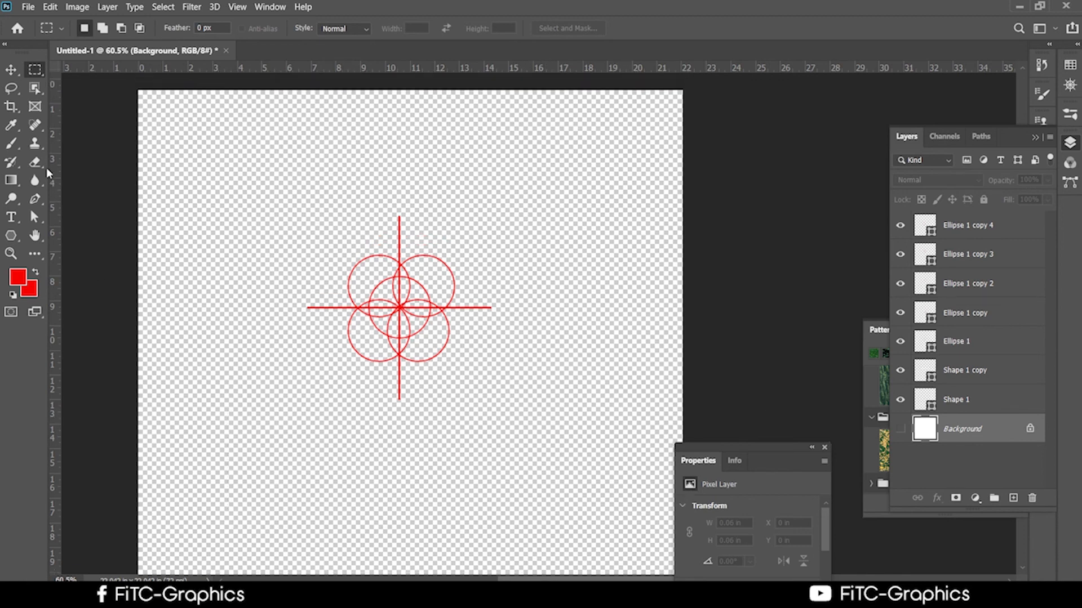
click(11, 70)
Crop away the empty lower part of the canvas with the Crop tool, keeping the full width around the motif
key(ctrl+0)
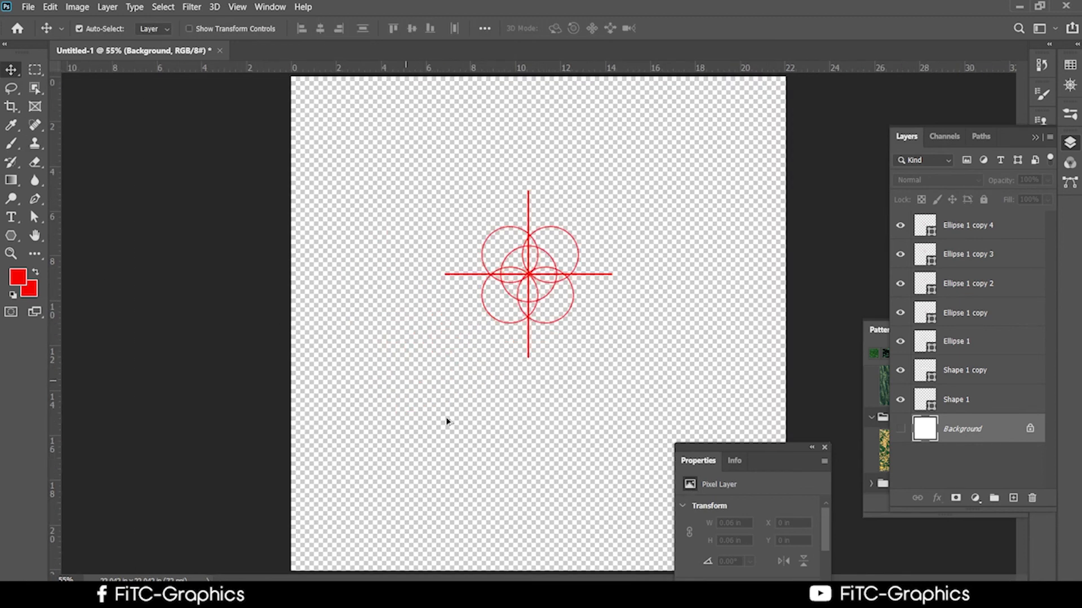
scroll(447, 421, down, 2)
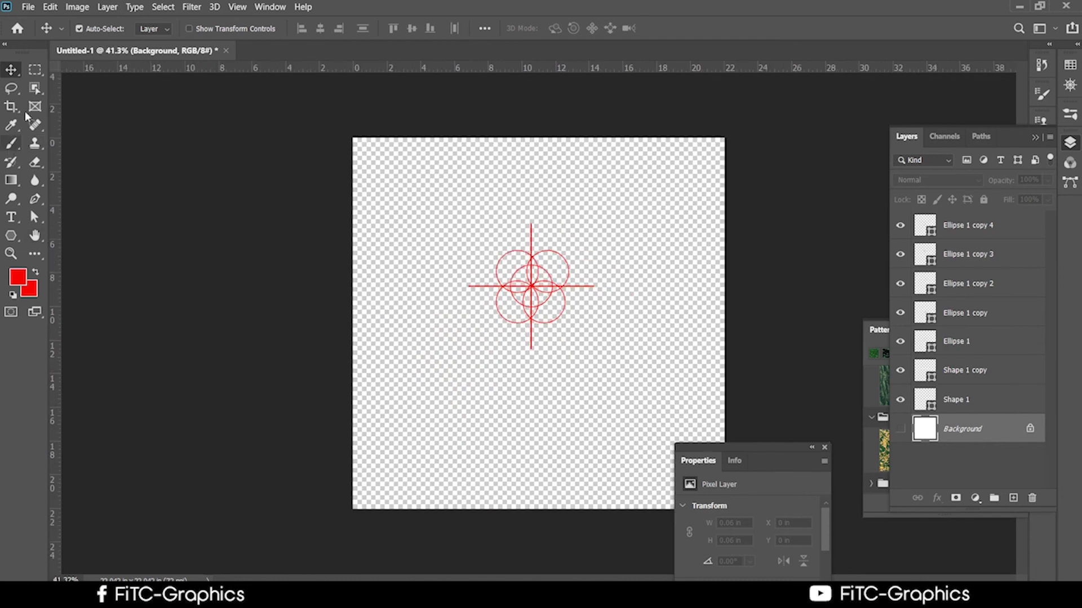
click(11, 106)
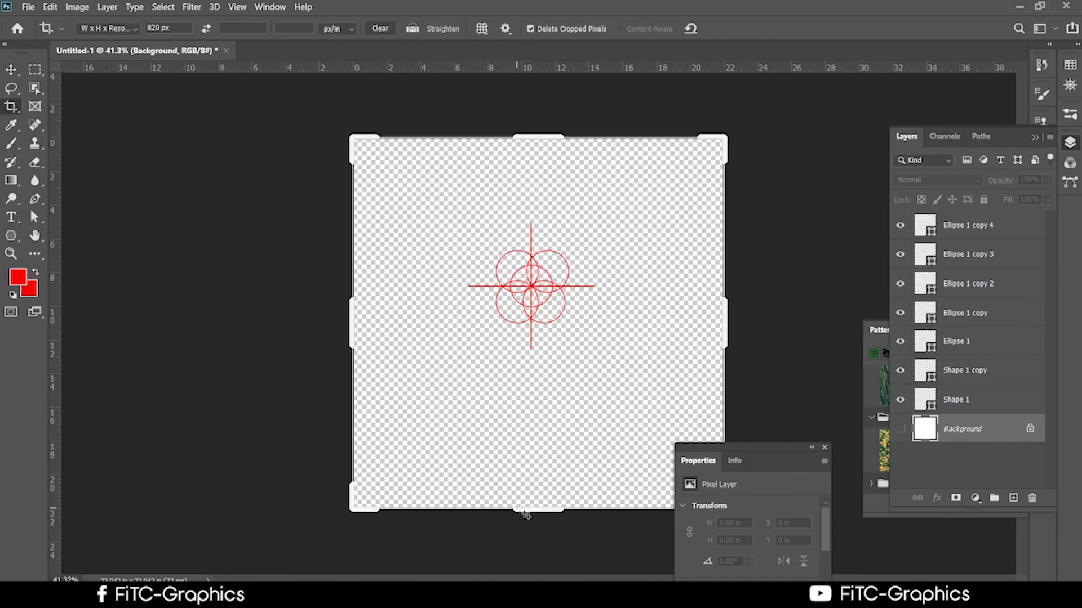
drag(538, 510, 541, 431)
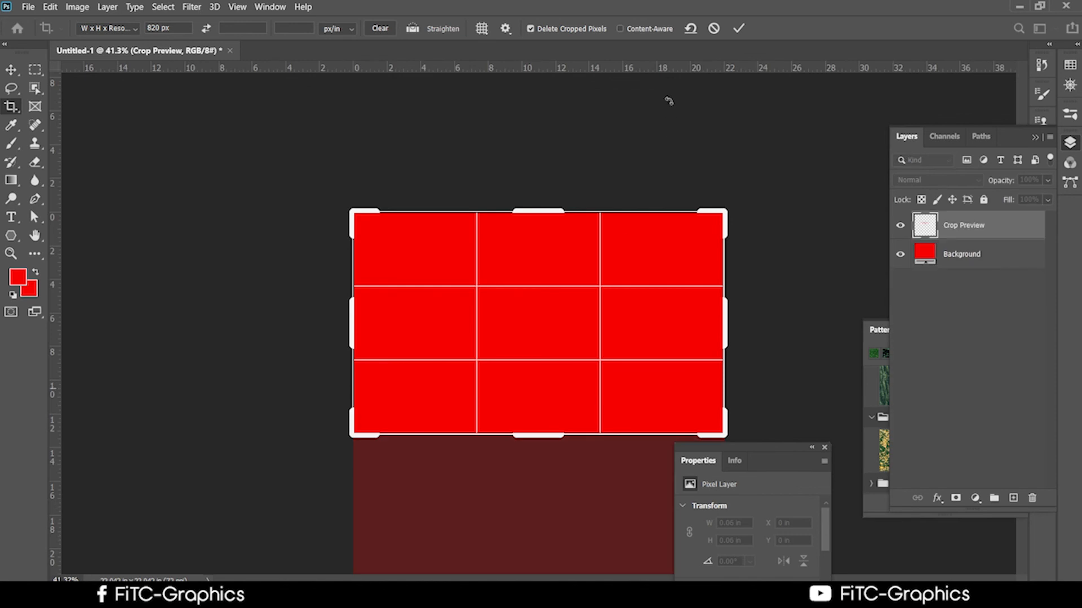
click(738, 28)
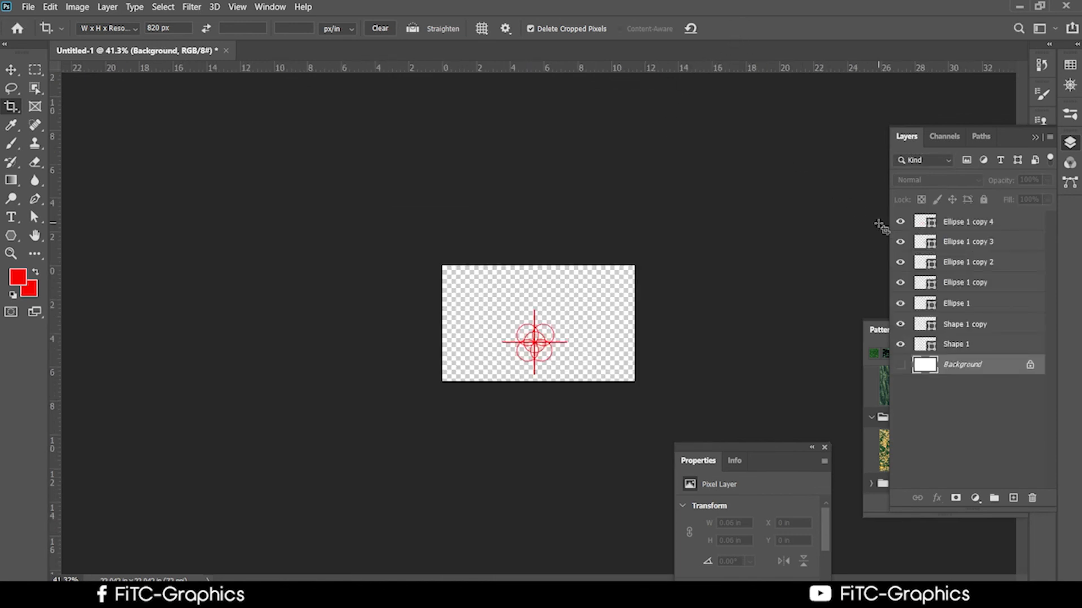
Crop away the empty strip above the motif and part of the empty area to its right
key(ctrl+plus)
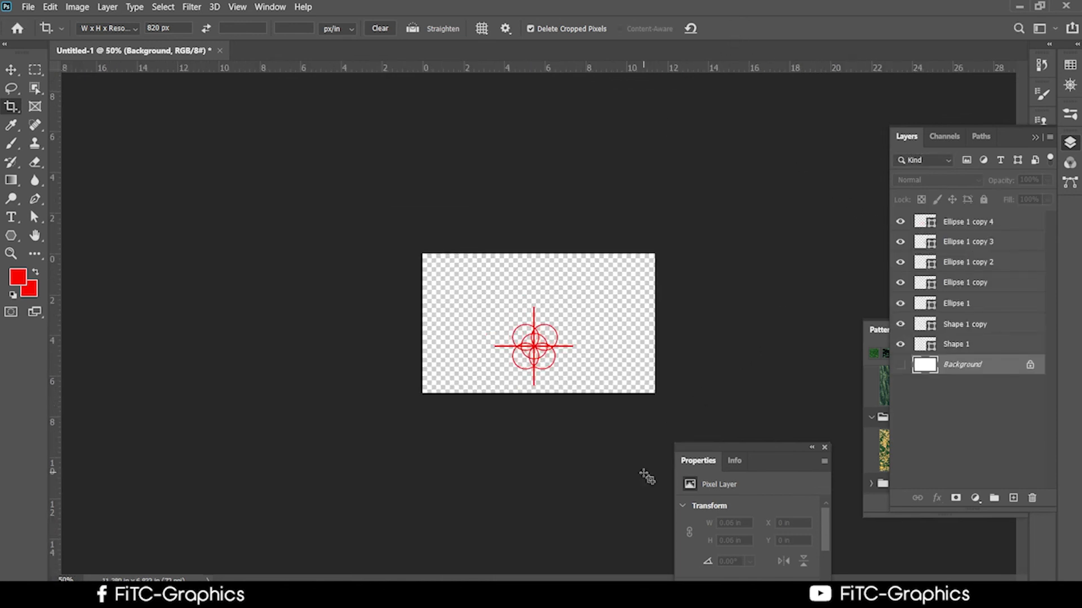
drag(540, 253, 539, 275)
click(739, 28)
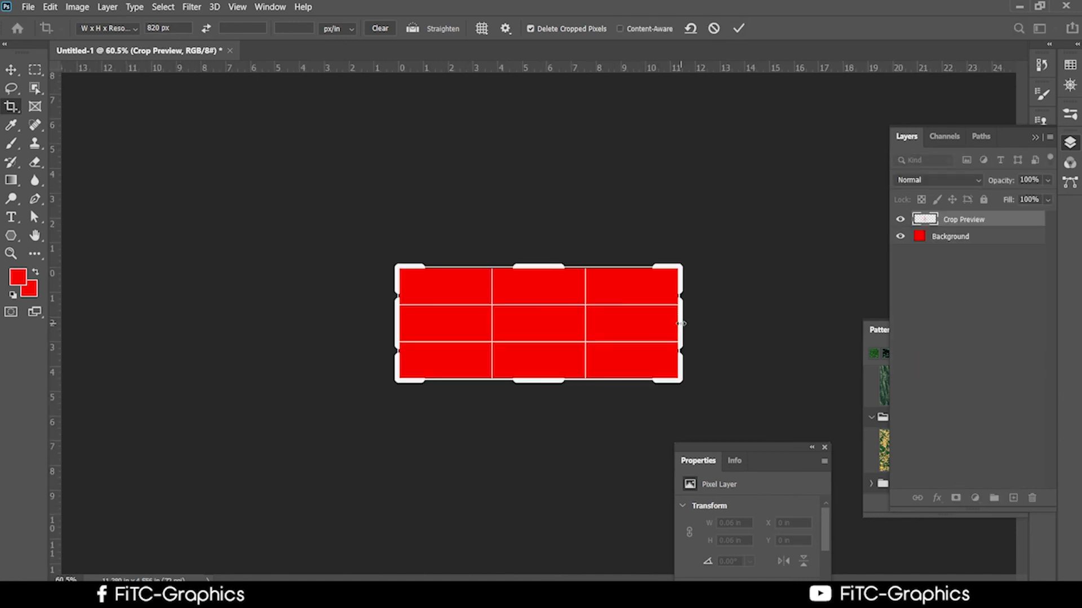
mouse_move(681, 323)
mouse_down()
mouse_move(586, 307)
mouse_move(683, 316)
mouse_move(648, 324)
mouse_up()
click(739, 28)
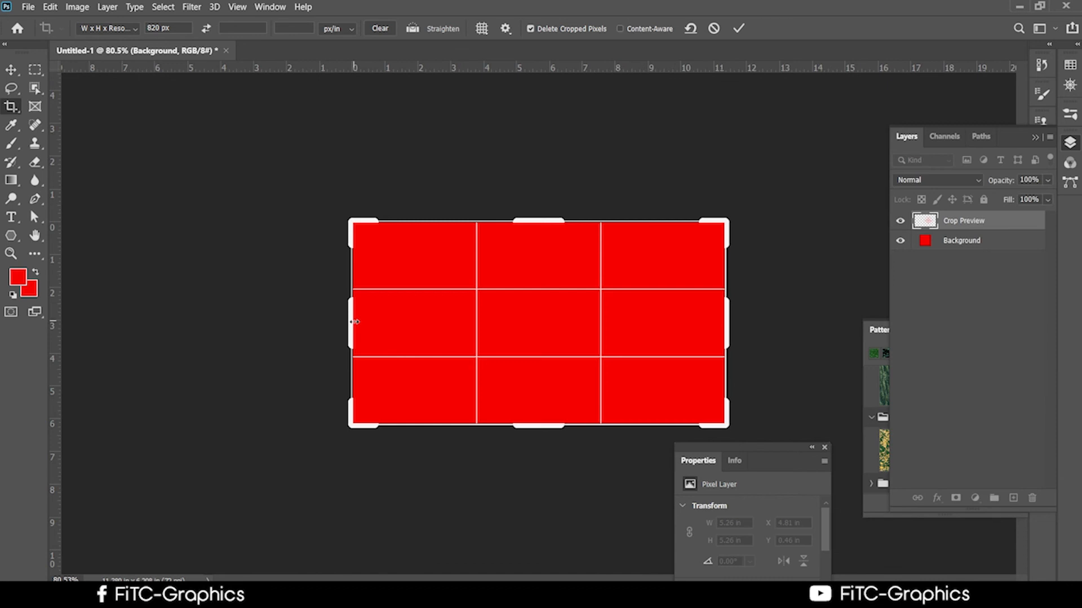
Crop away the empty area to the left of the motif and the remaining excess on its right, leaving a nearly square canvas
drag(350, 315, 422, 316)
click(738, 29)
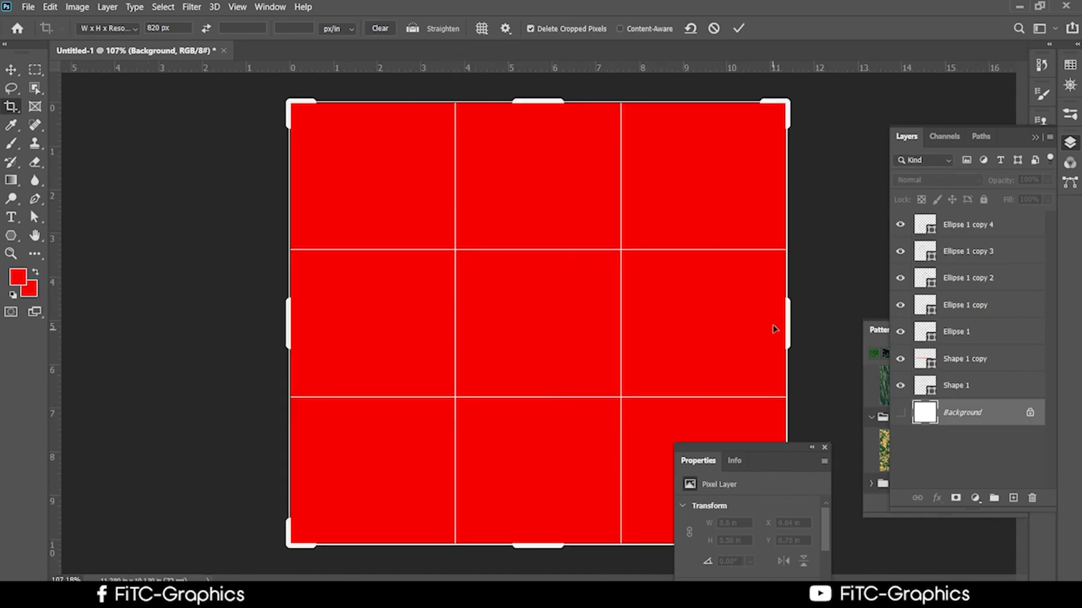
drag(780, 324, 719, 321)
click(739, 29)
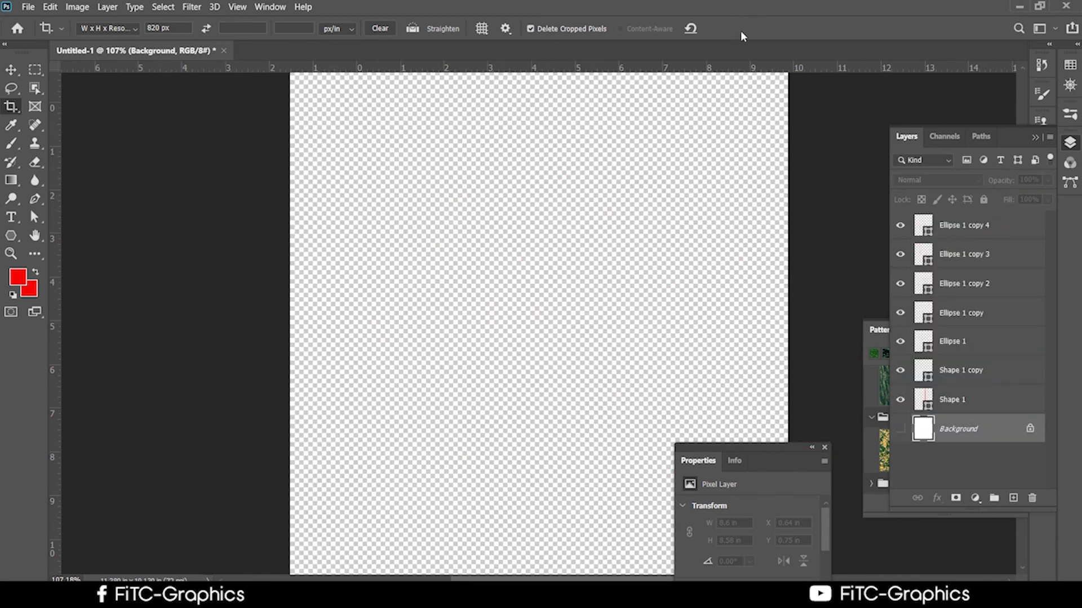
click(764, 312)
drag(790, 319, 752, 319)
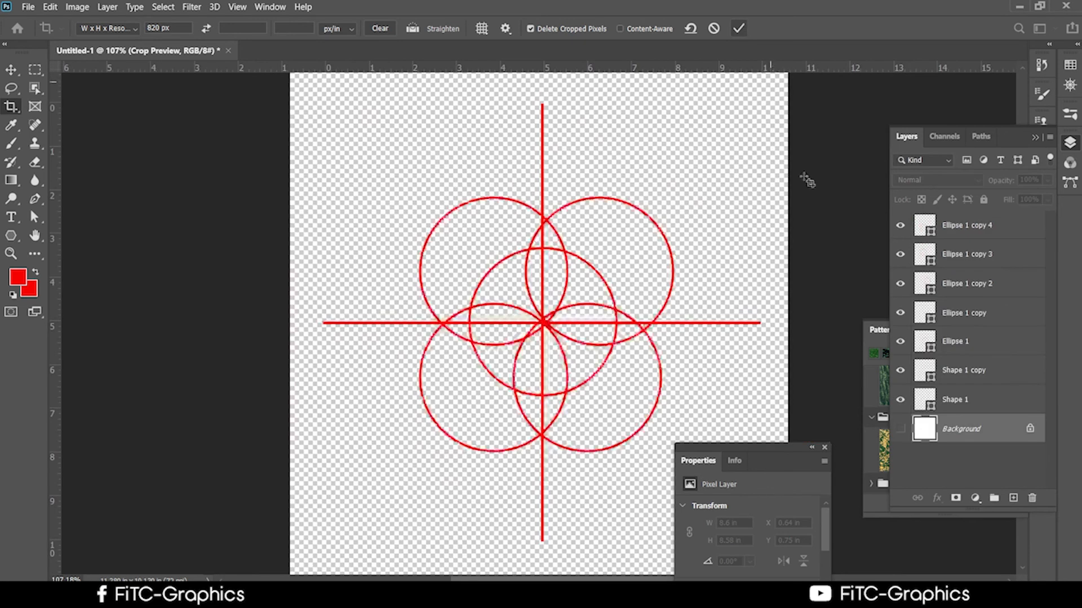
scroll(821, 294, down, 4)
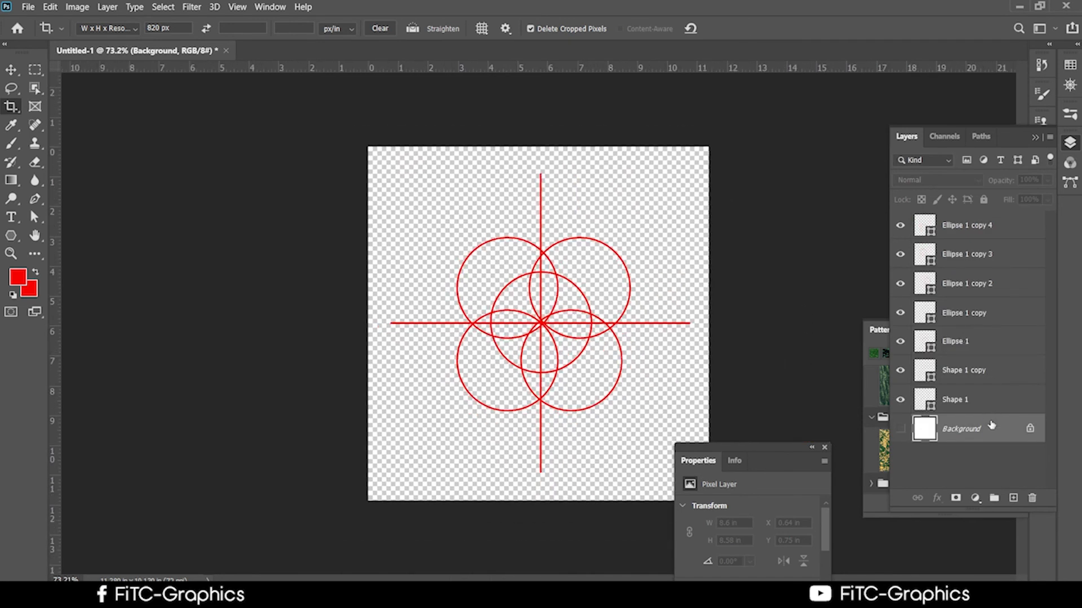
With the Shape 1 layer active, select the entire transparent canvas with the Rectangular Marquee and define it as a pattern named Pattern 1
click(972, 398)
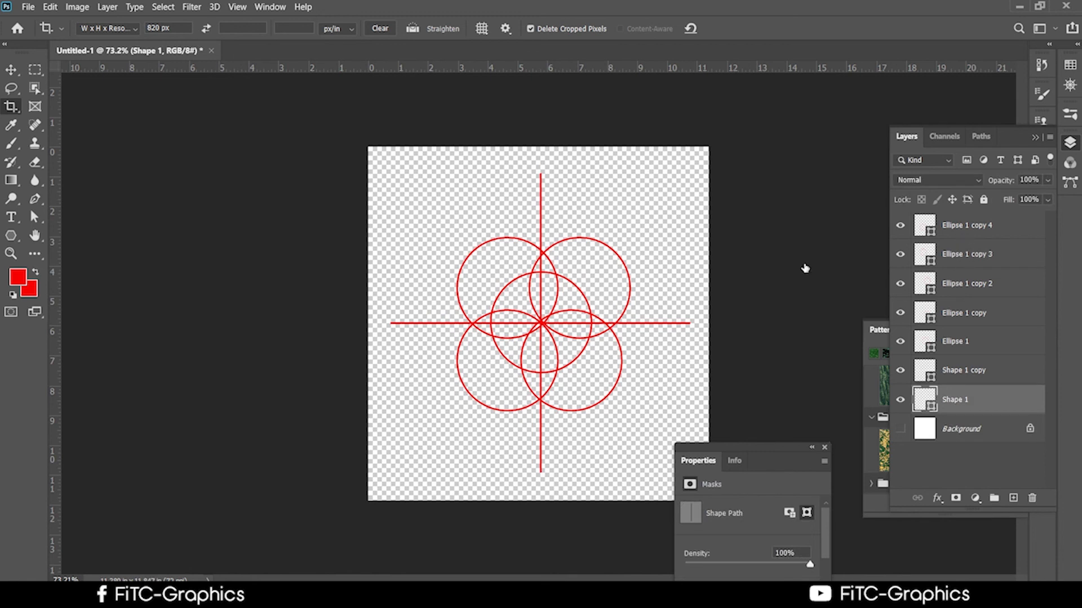
click(35, 69)
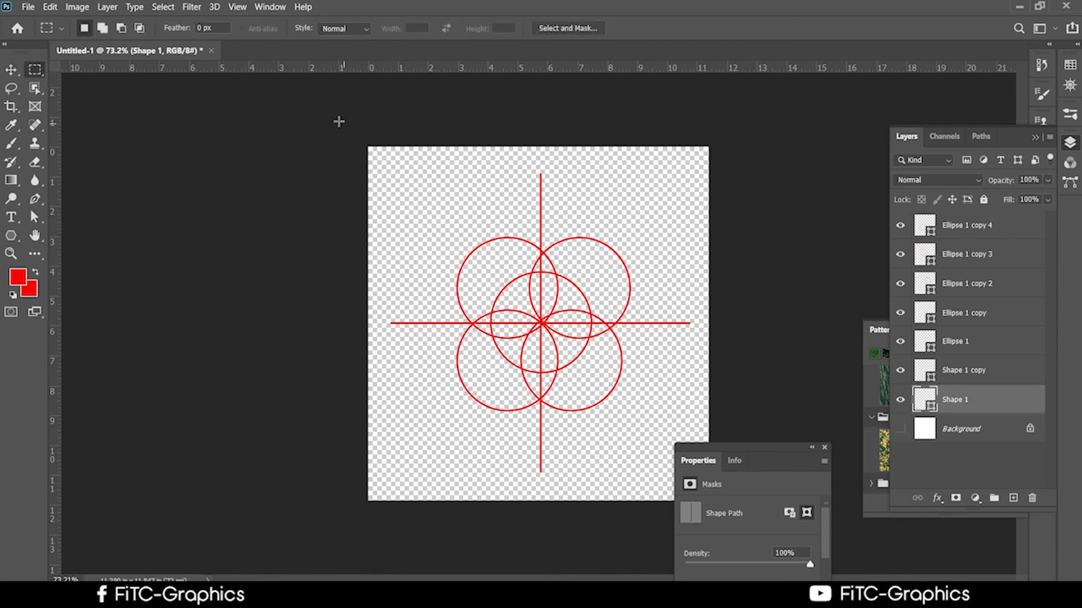
drag(338, 121, 769, 538)
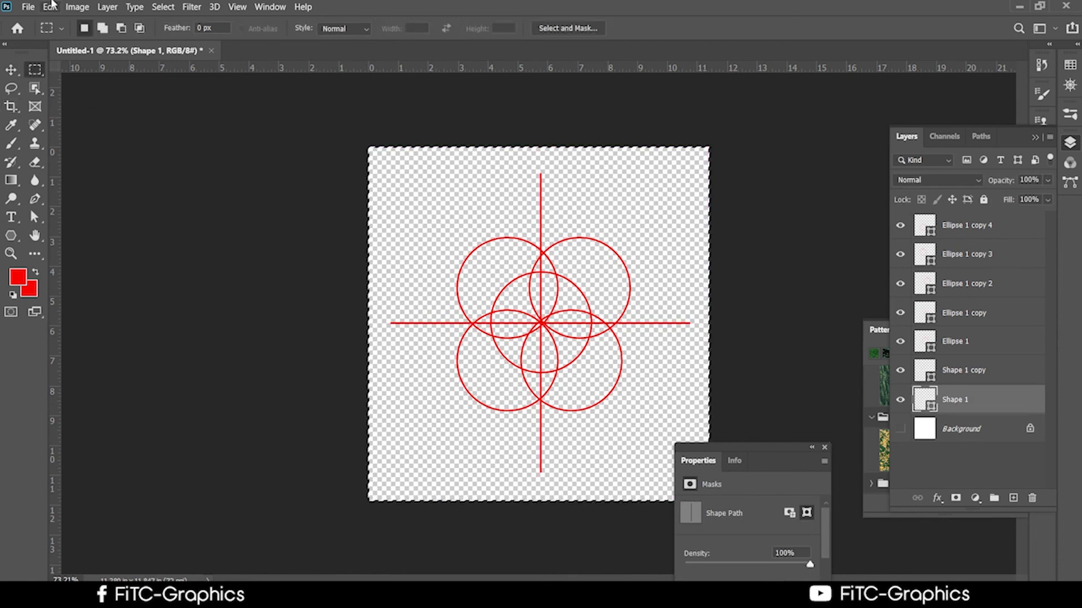
click(71, 6)
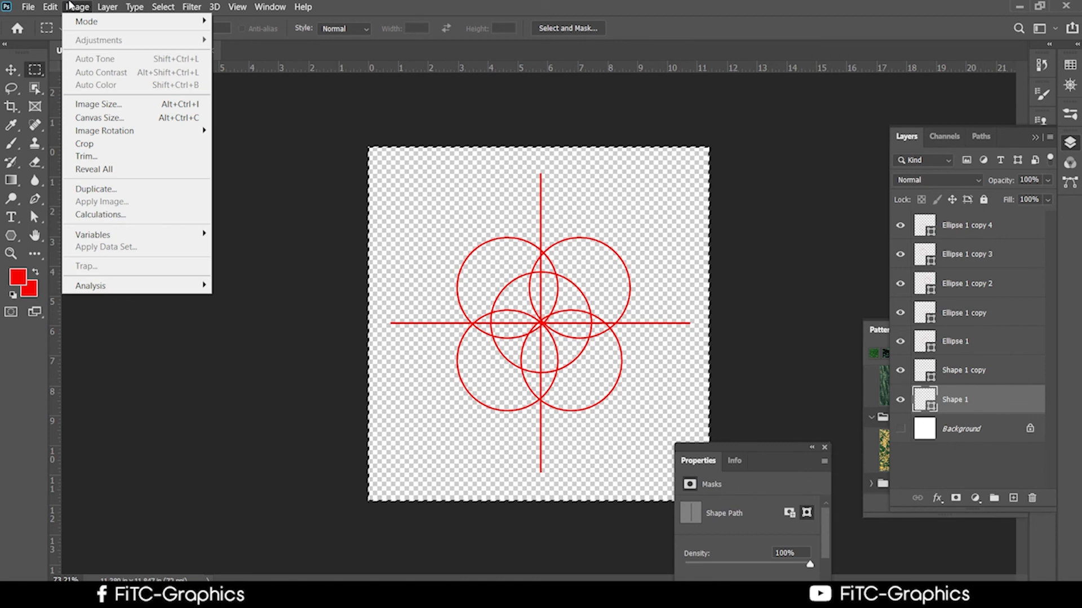
mouse_move(49, 6)
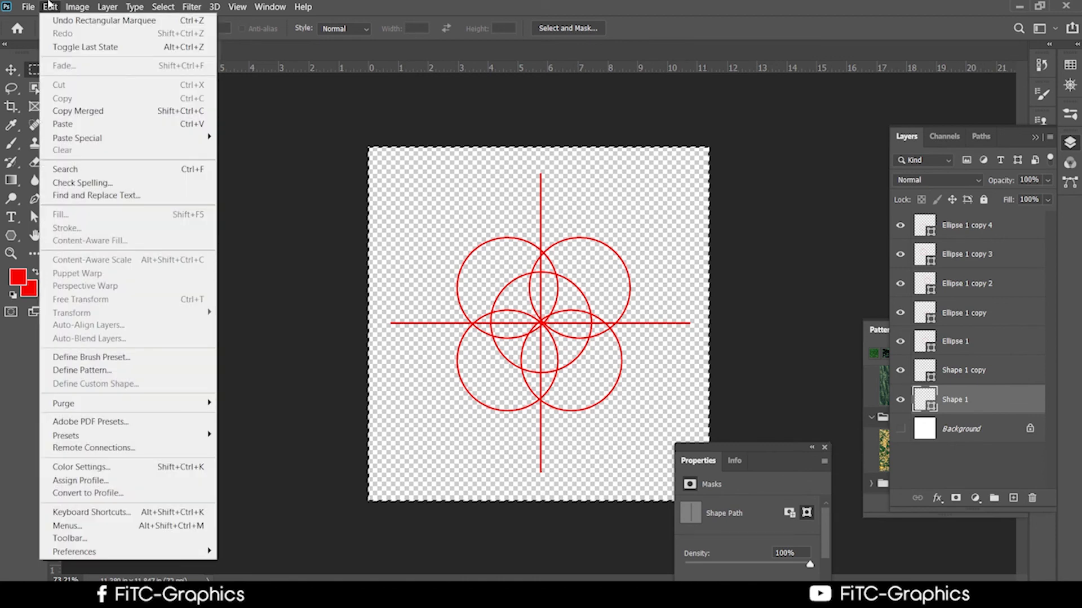
click(104, 372)
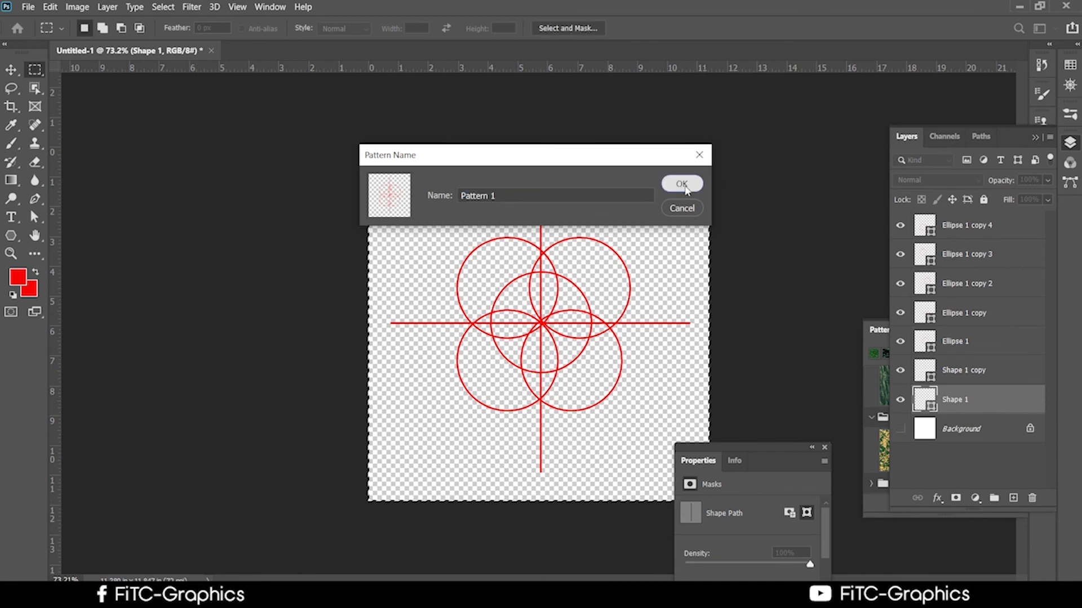
click(682, 184)
Create a new blank 7 x 5 in landscape document
click(29, 7)
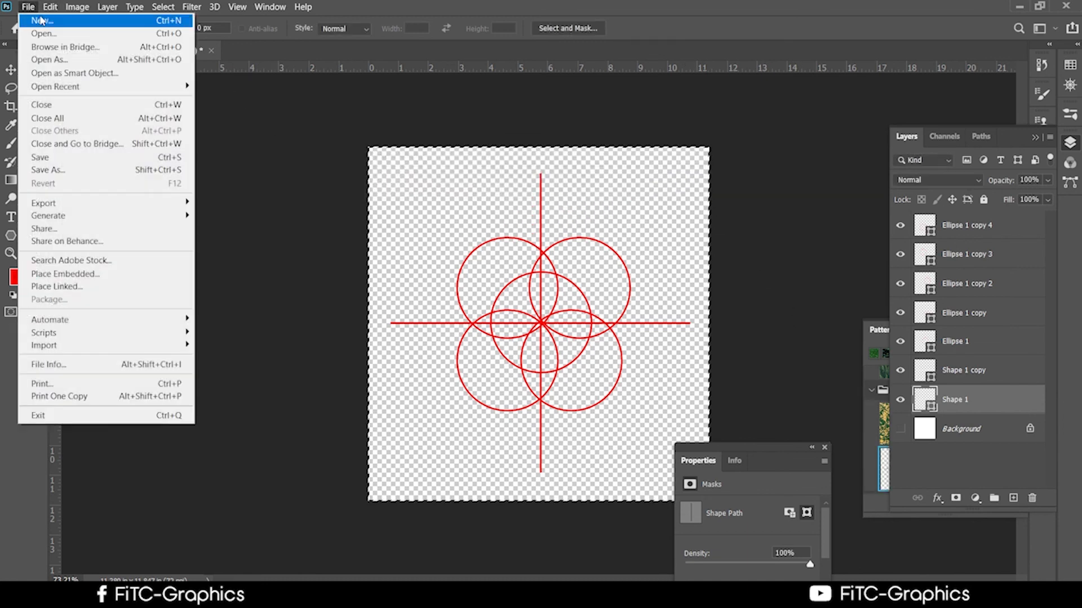
click(34, 19)
double_click(445, 164)
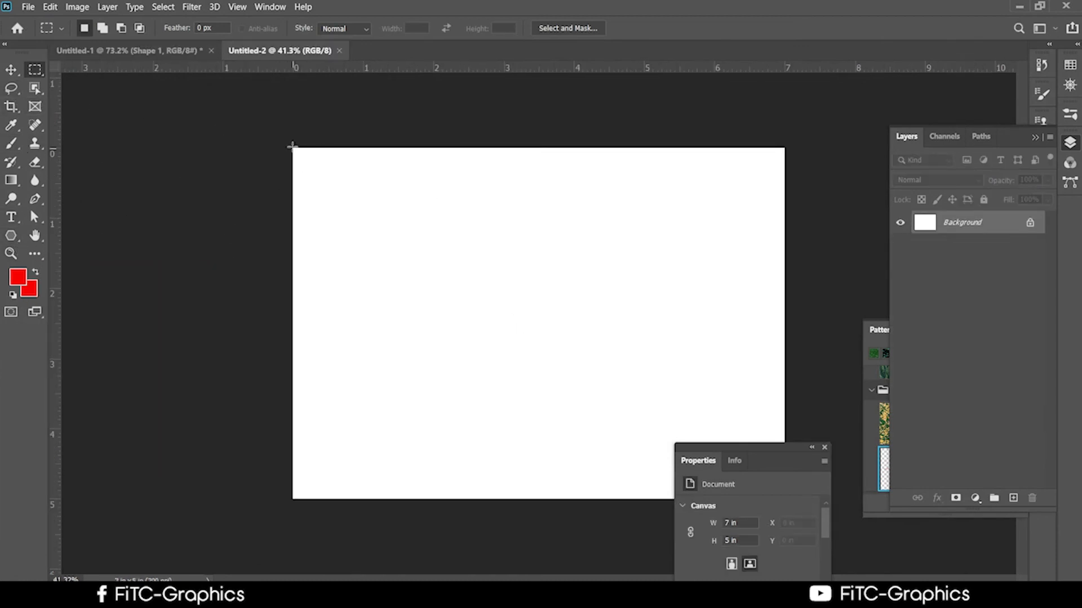
Clear the trial marquee selection and draw a red-filled rectangle of about 2110 x 1496 px over the blank canvas
drag(293, 149, 813, 498)
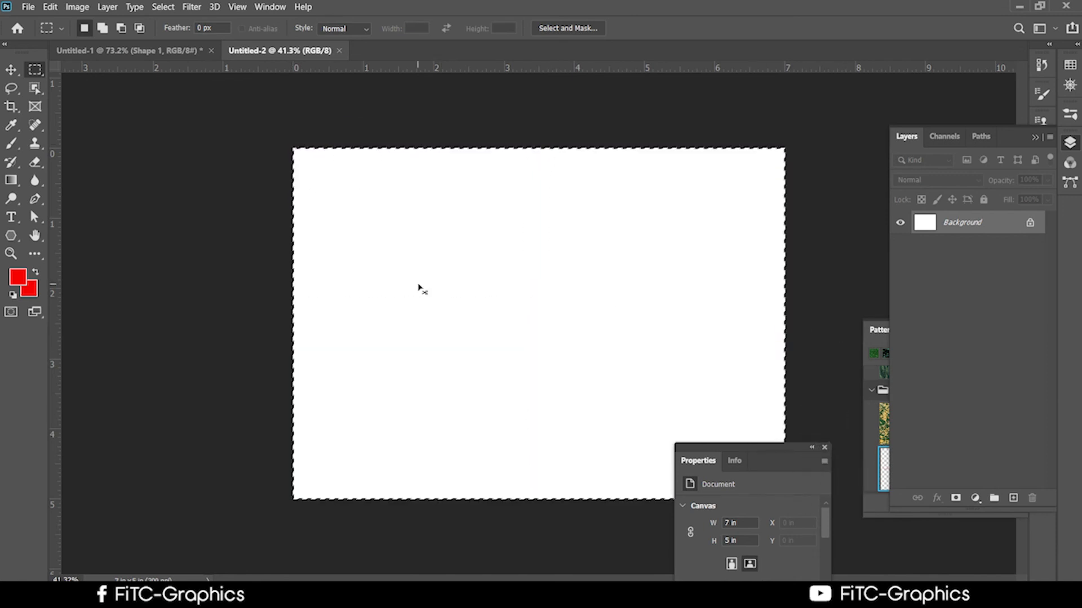
key(ctrl+d)
click(11, 236)
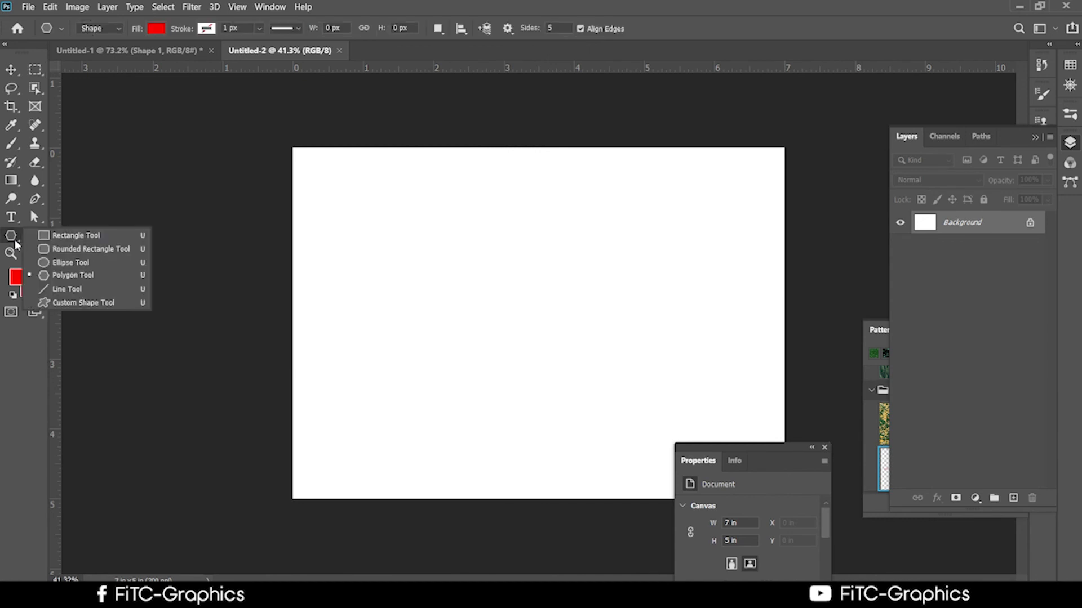
click(69, 235)
drag(292, 148, 784, 497)
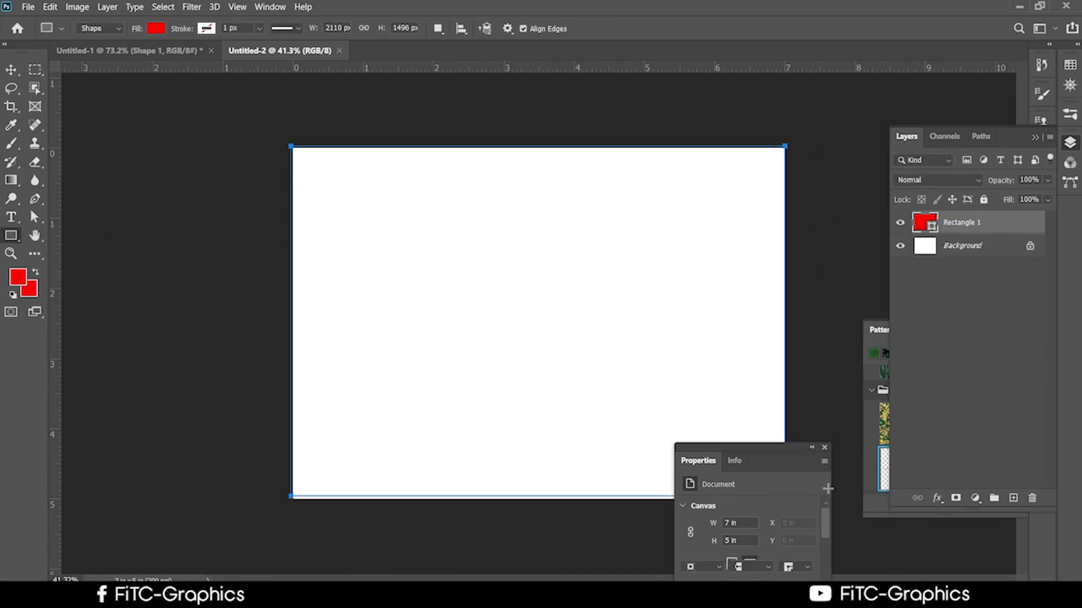
Try a Pattern Overlay on the rectangle's layer, checking the Water, Grass and Trees groups for the custom motif, and cancel the layer style
double_click(1021, 223)
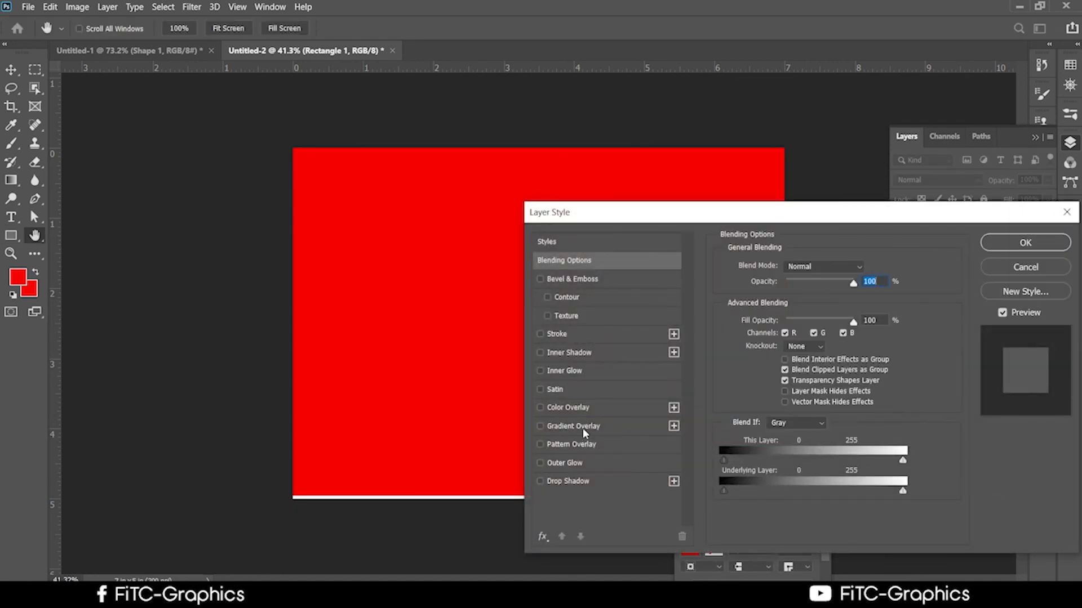
click(589, 445)
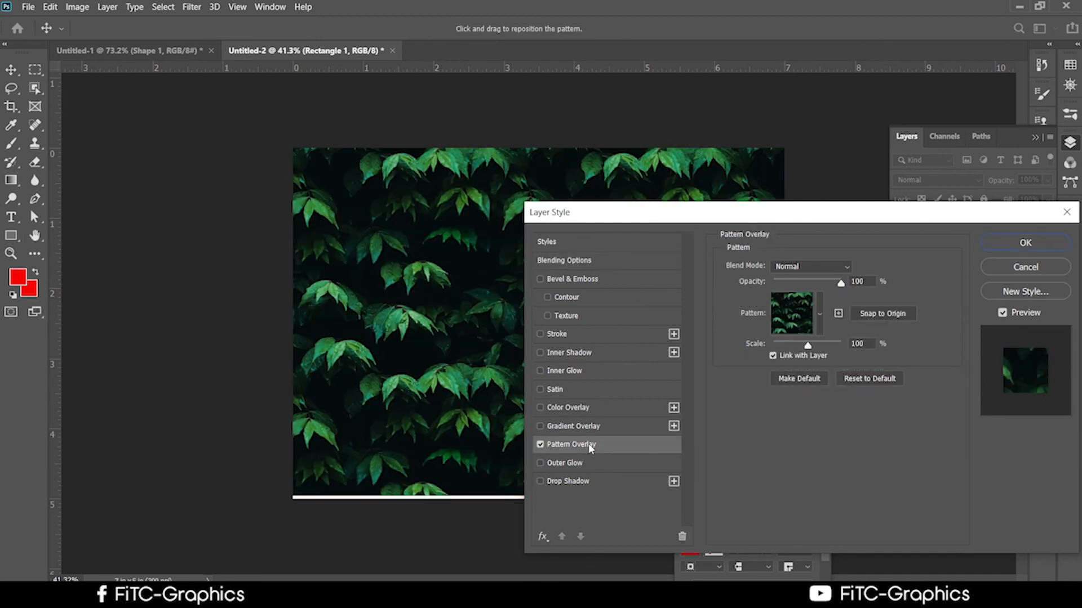
click(809, 295)
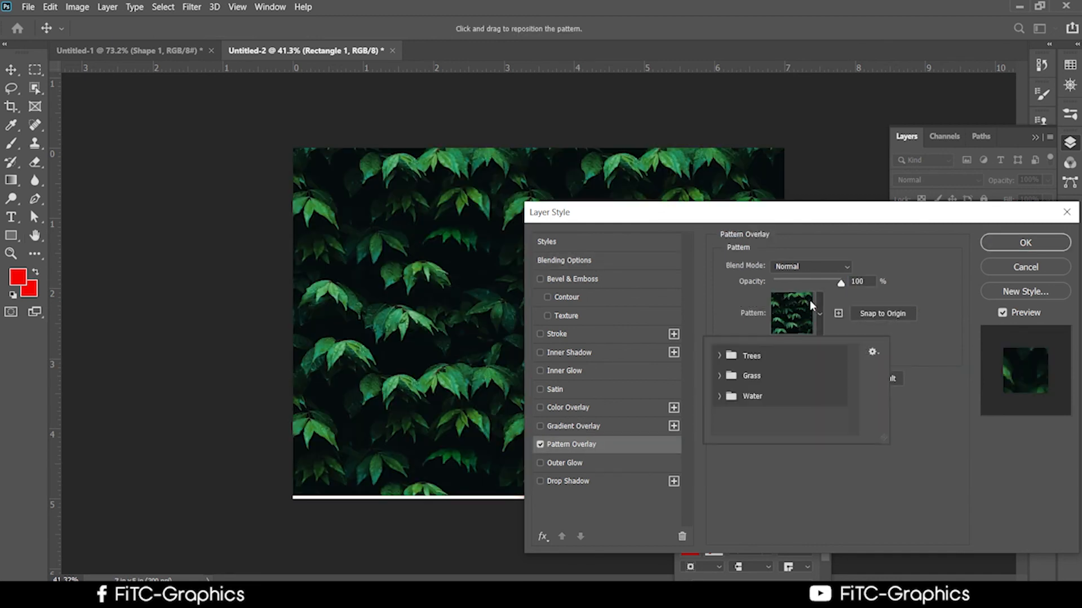
click(721, 397)
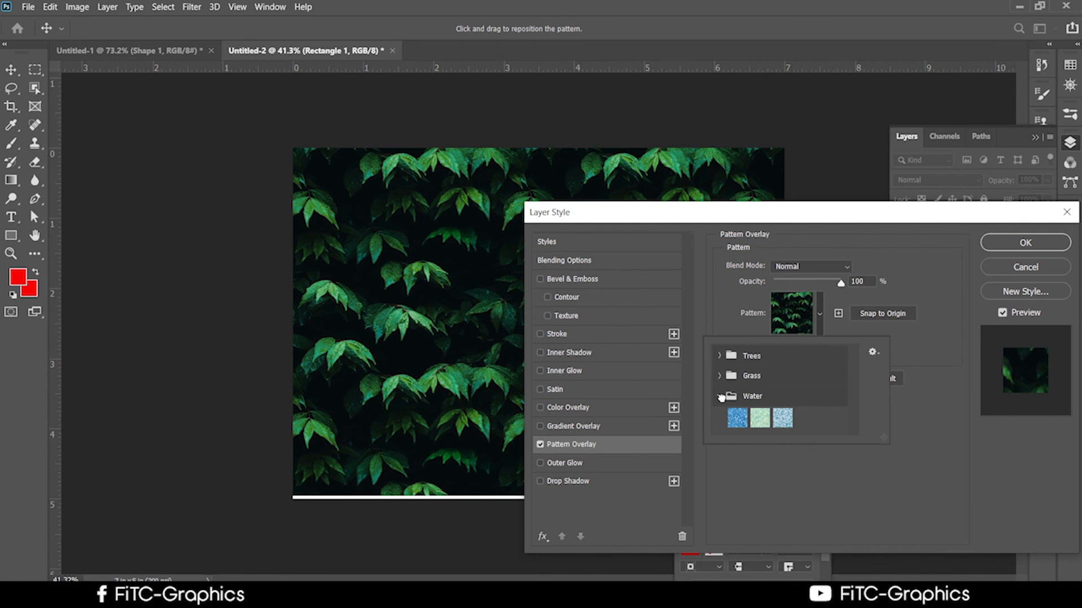
click(721, 397)
click(719, 376)
click(720, 376)
click(719, 355)
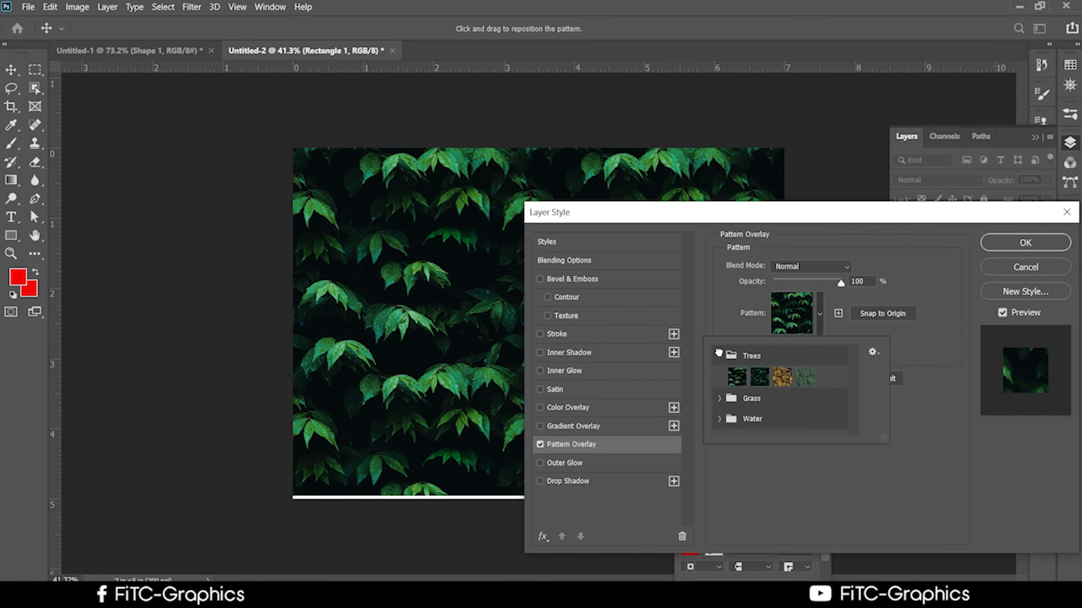
click(718, 354)
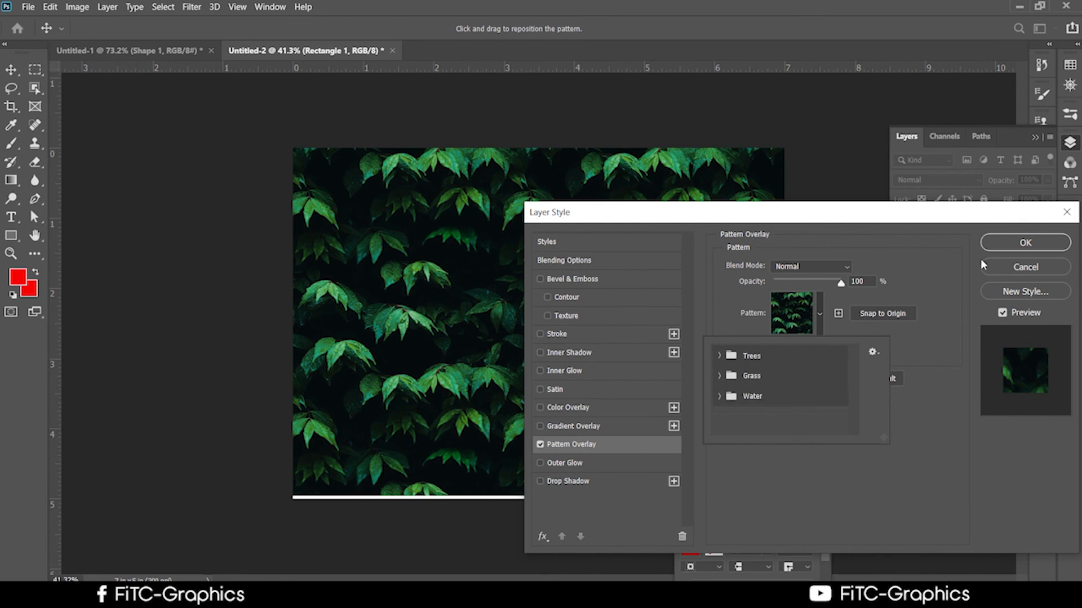
click(1037, 272)
click(1037, 273)
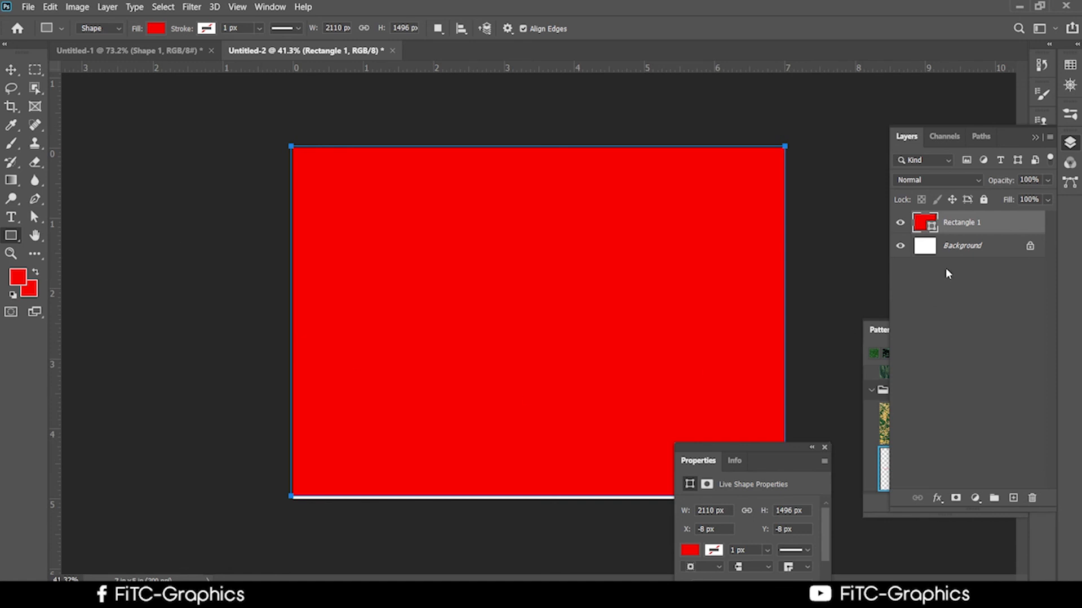
Return to the Untitled-1 motif document and collapse the layer list to uncover the saved patterns
click(170, 53)
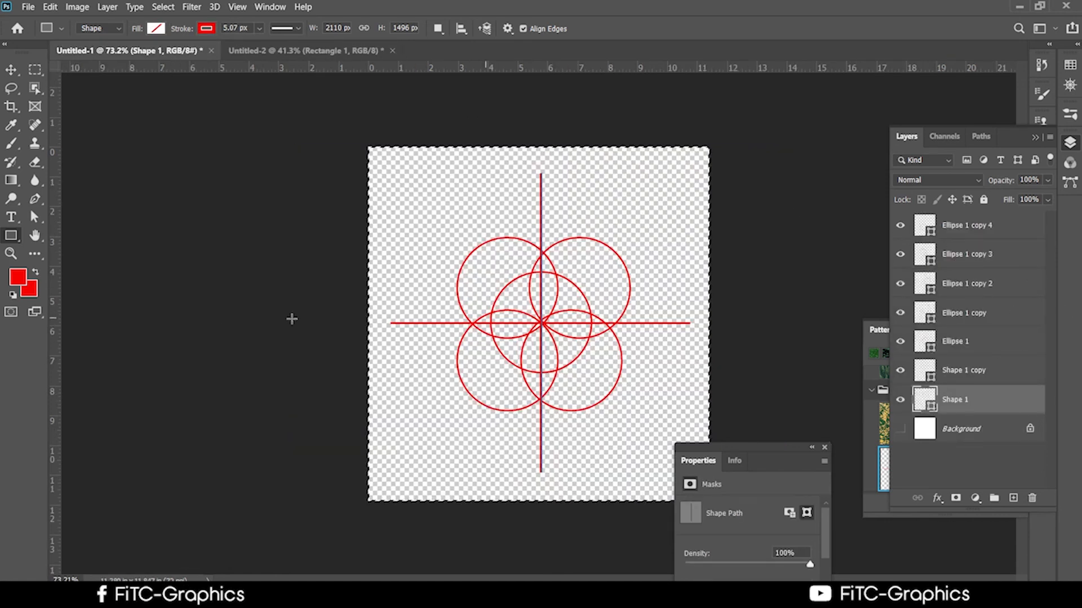
click(206, 29)
scroll(170, 231, down, 1)
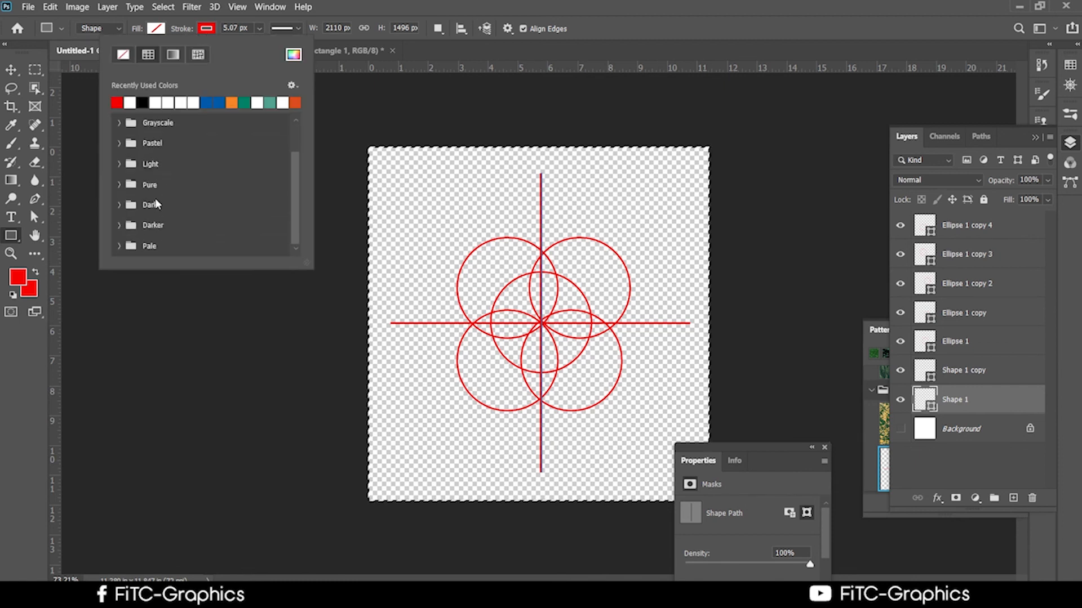
scroll(154, 195, up, 1)
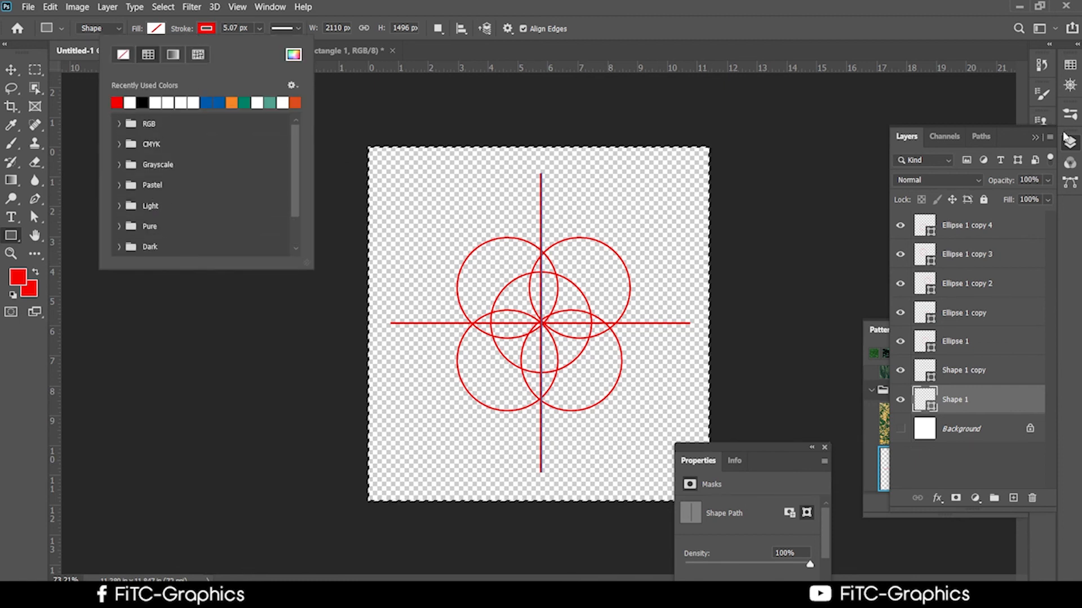
click(1070, 165)
click(1070, 165)
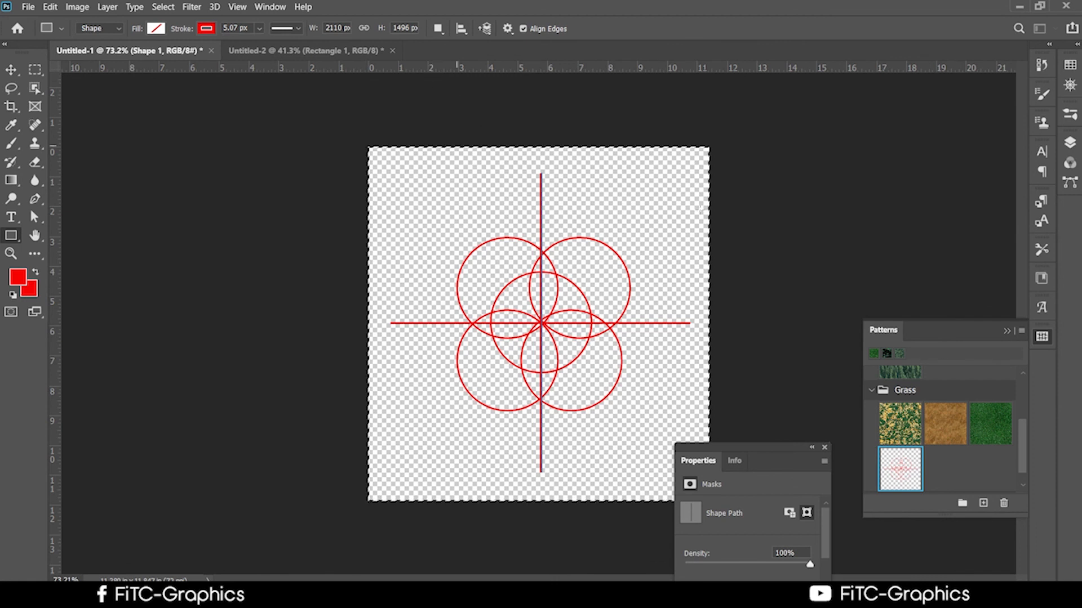
click(1070, 165)
click(1070, 165)
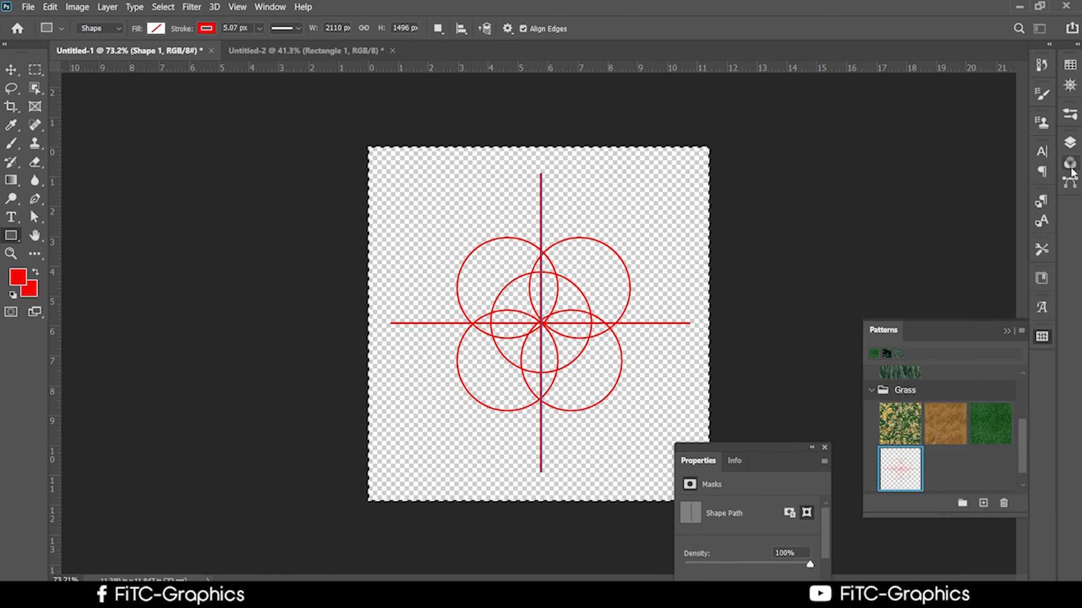
click(1069, 144)
click(1070, 145)
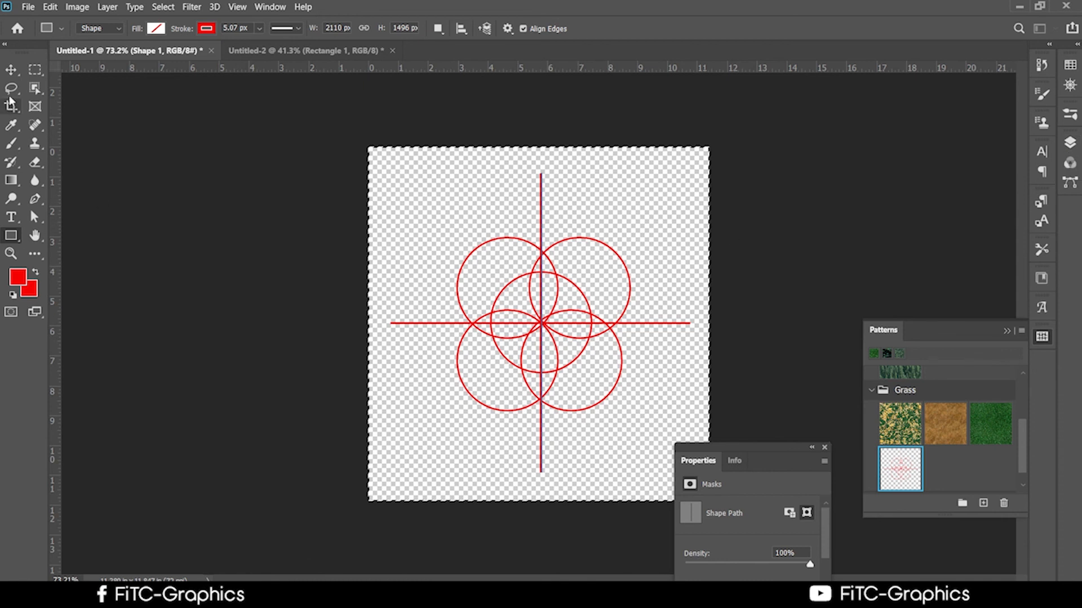
Select the whole canvas of the motif document and define it as a pattern named ddddd
click(35, 70)
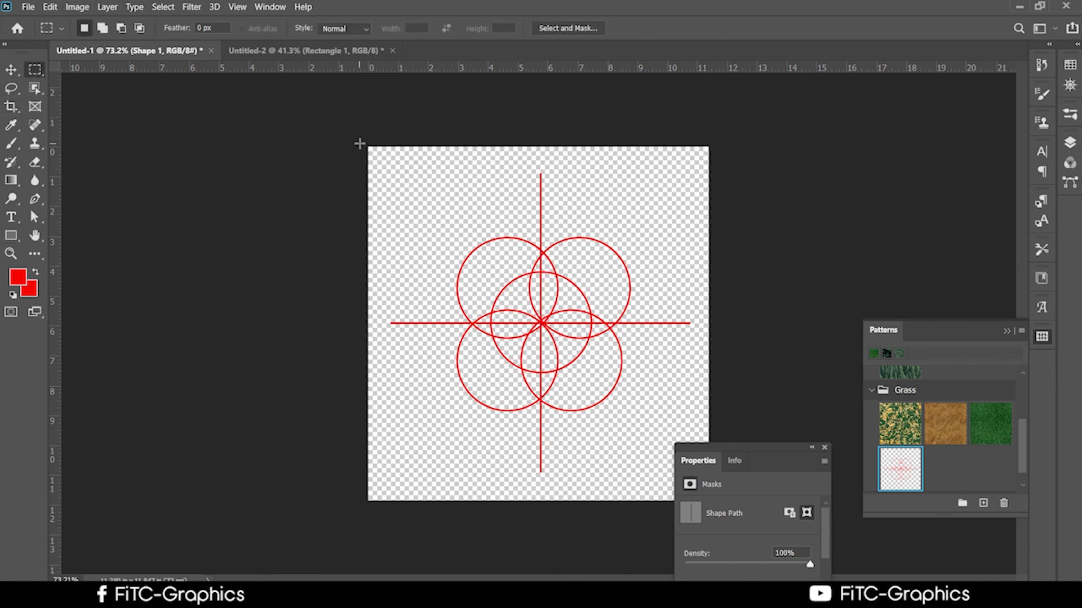
drag(360, 143, 733, 514)
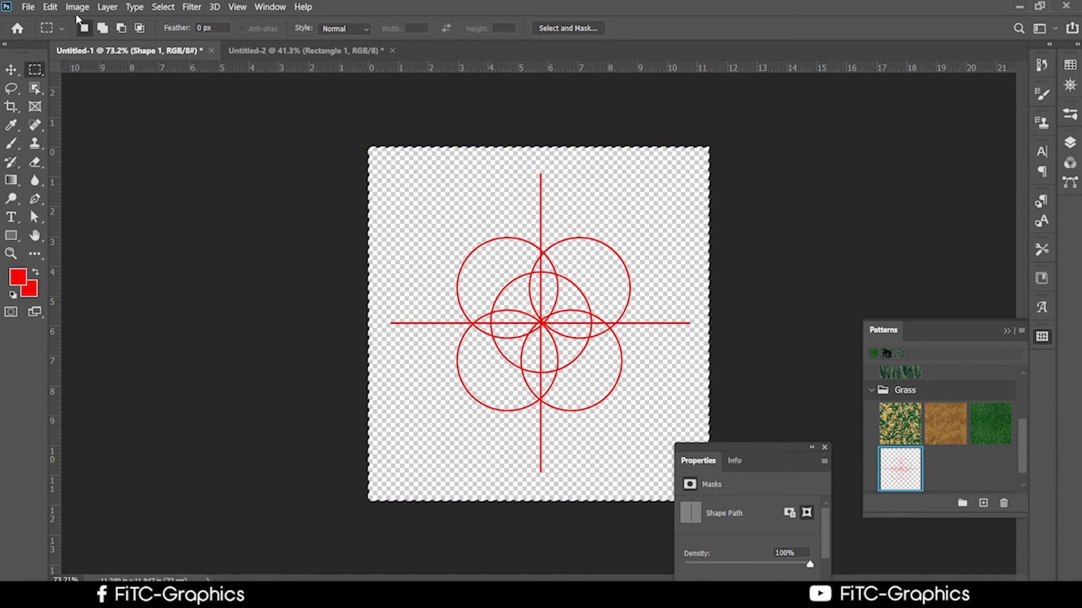
click(77, 6)
mouse_move(50, 7)
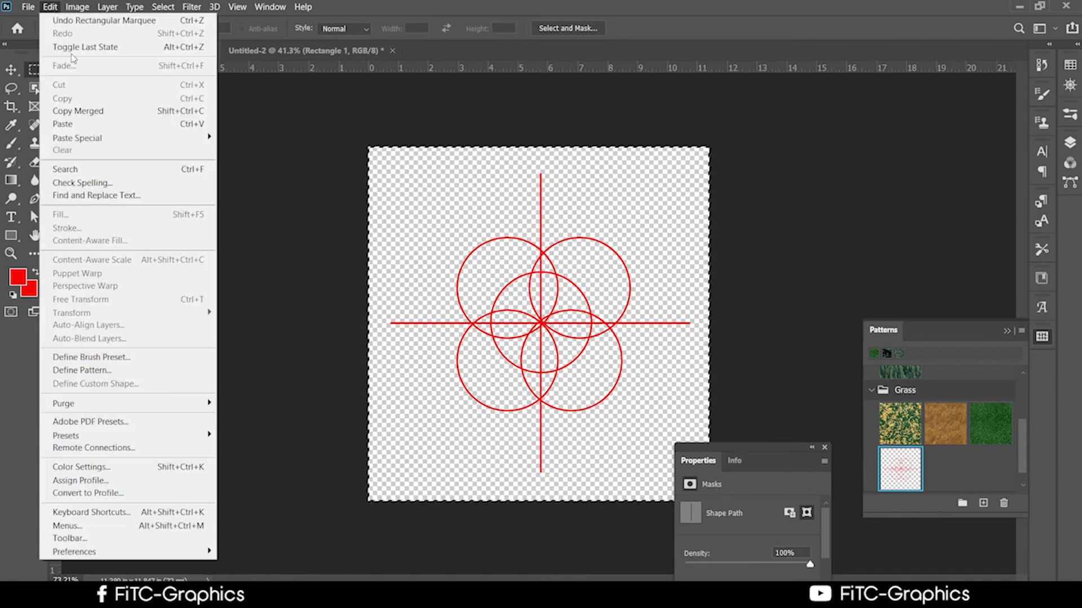
click(81, 370)
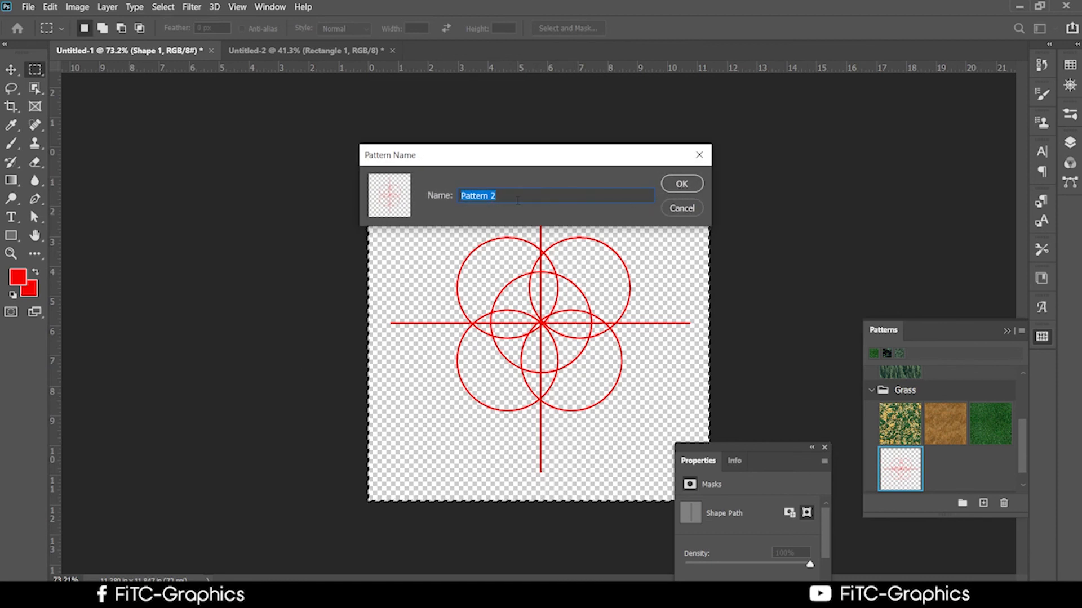
text(ddddd)
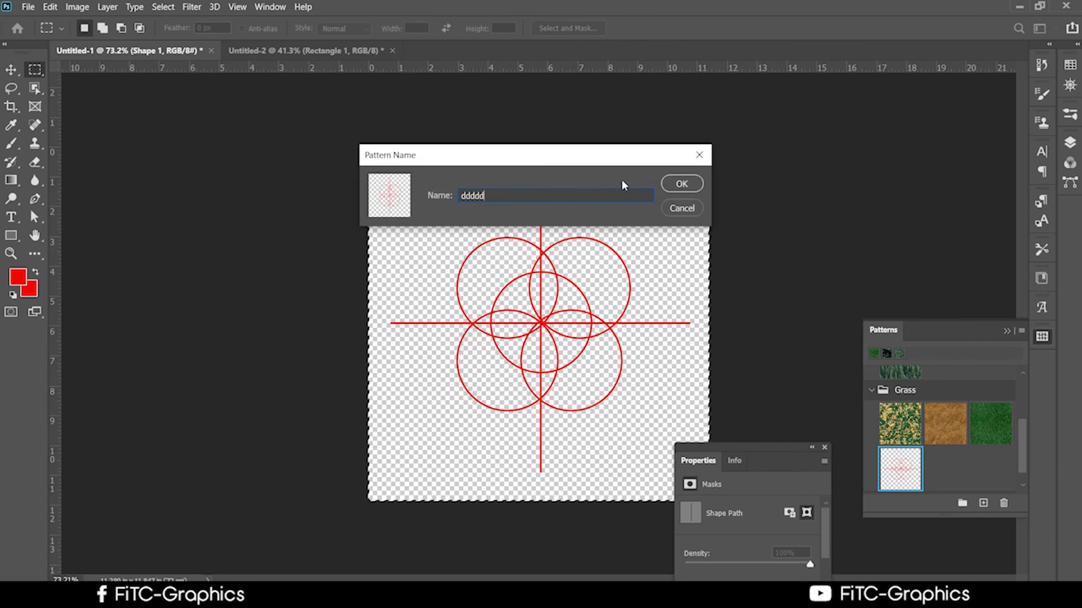
click(684, 183)
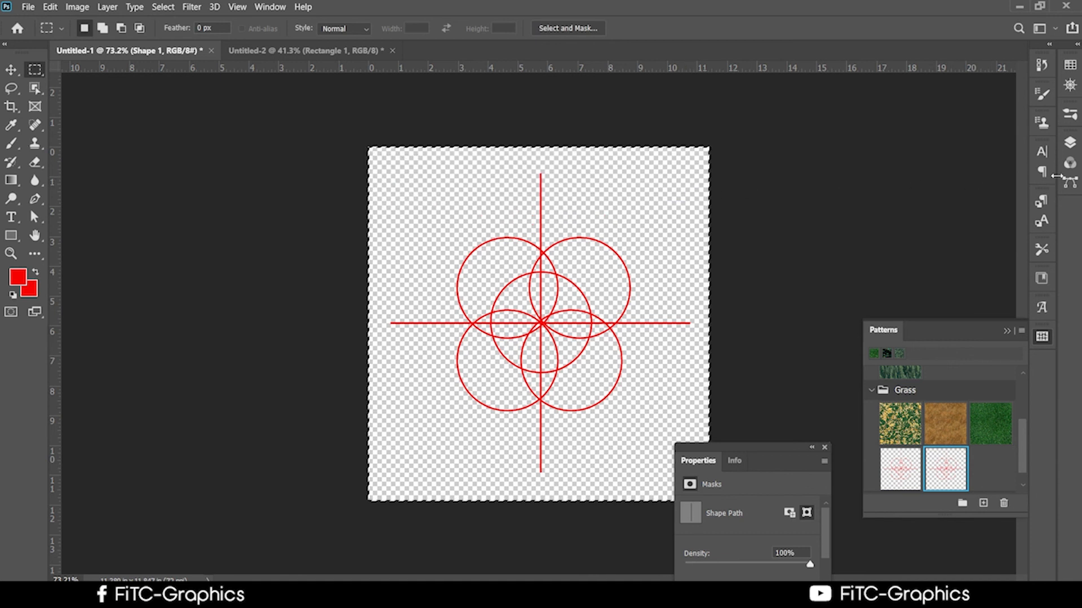
Switch to the Untitled-2 document and fill the red rectangle with the ddddd pattern, cancelling the pattern rename
click(269, 7)
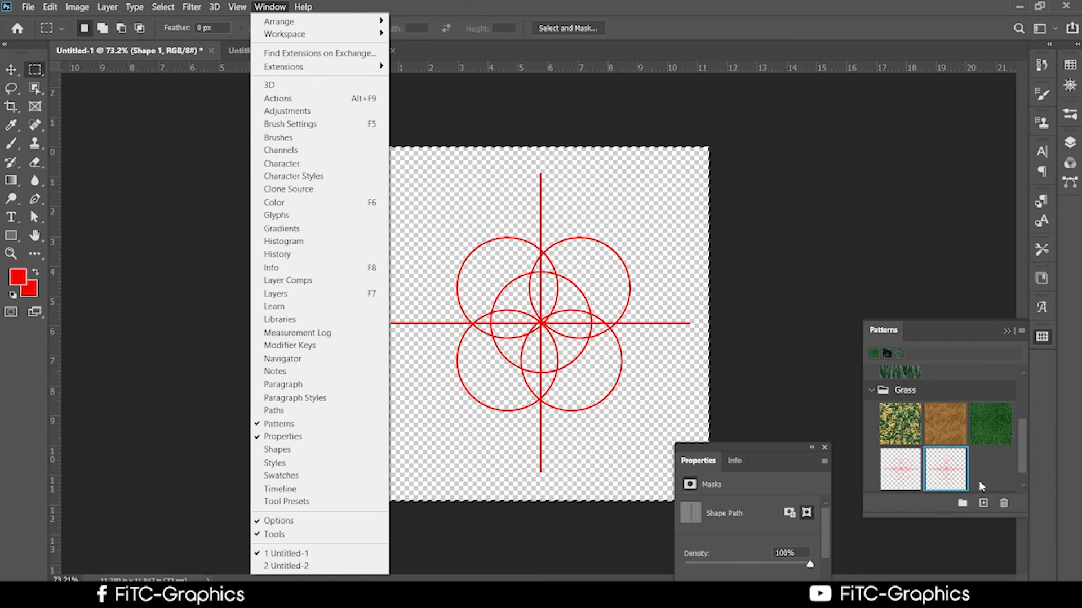
click(296, 56)
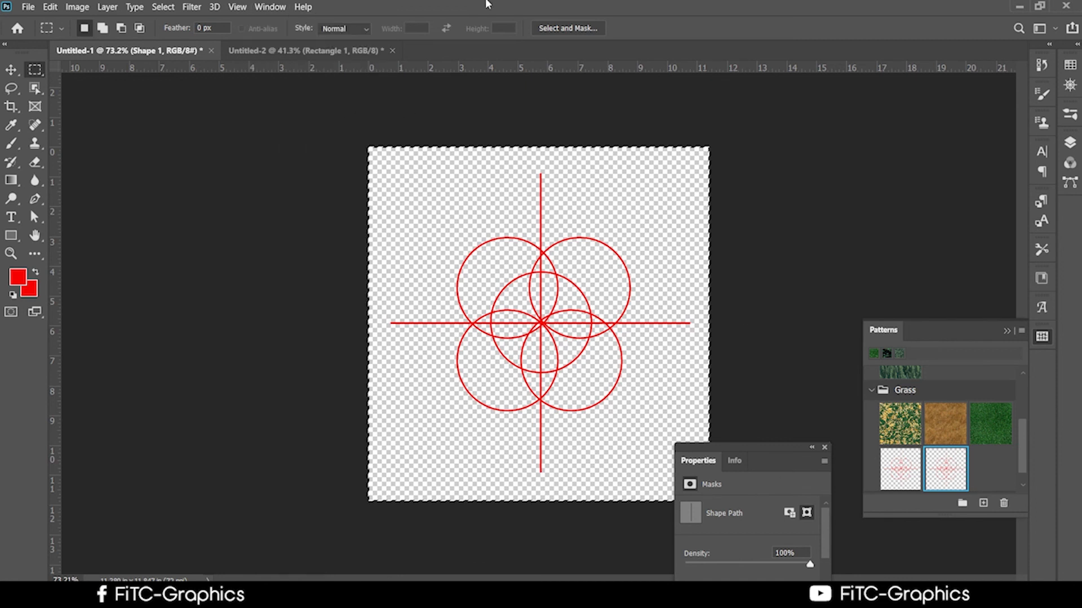
click(297, 56)
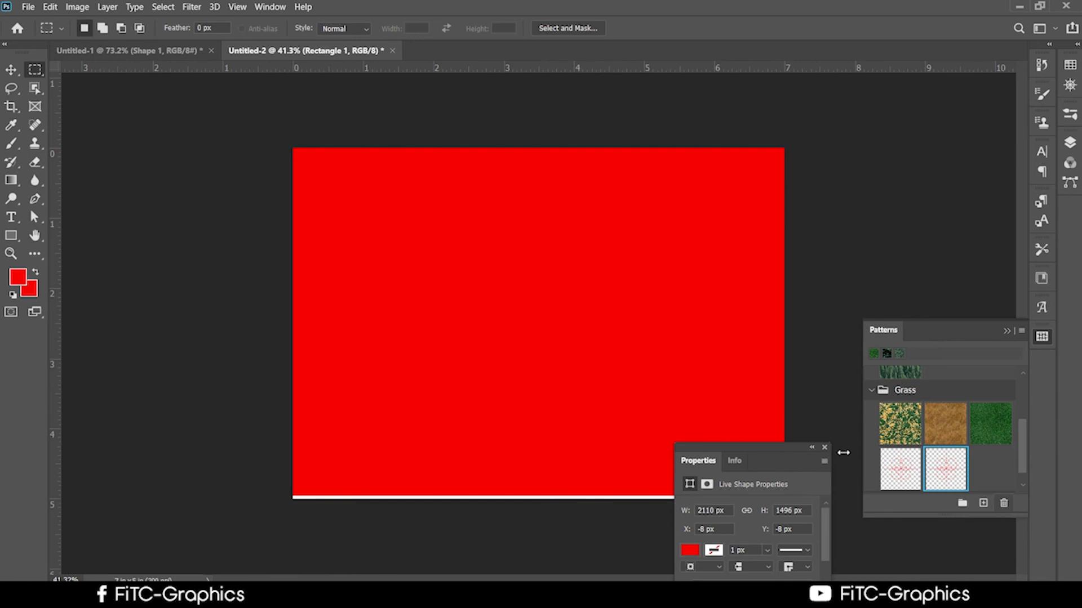
click(11, 69)
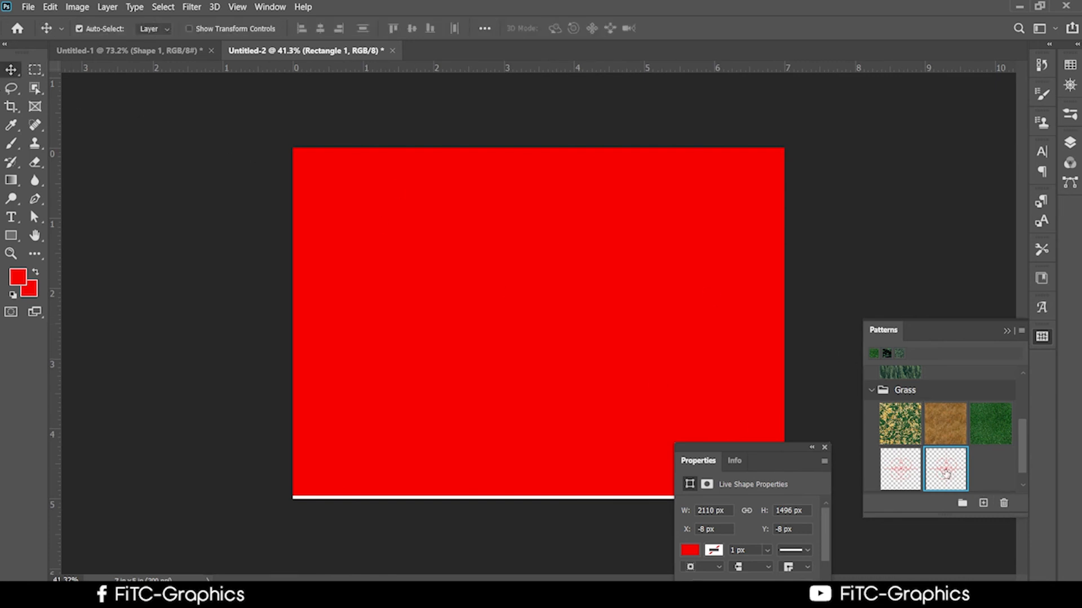
double_click(957, 472)
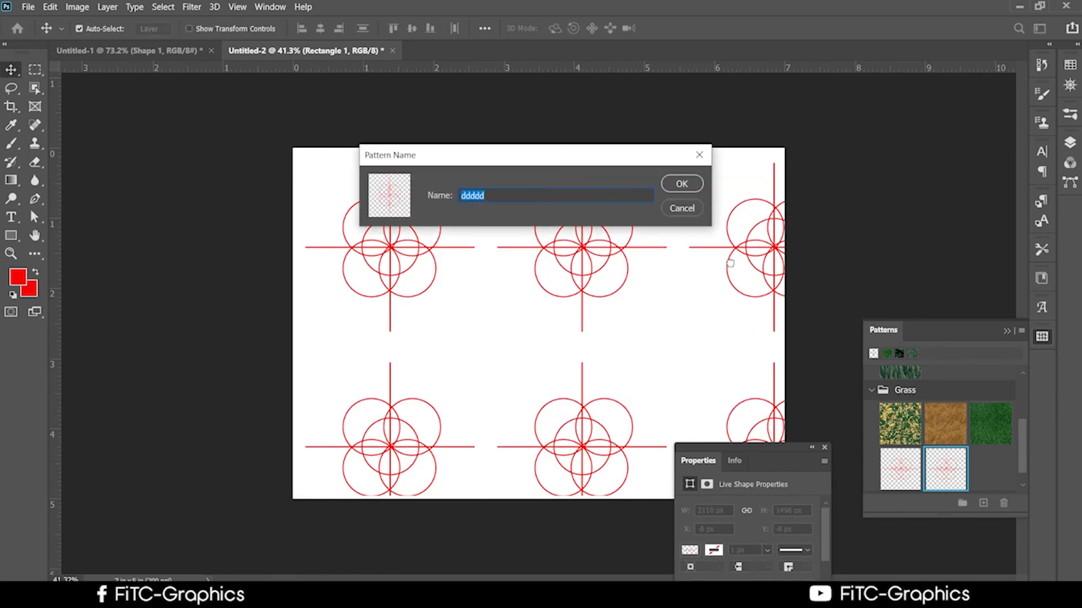
click(690, 209)
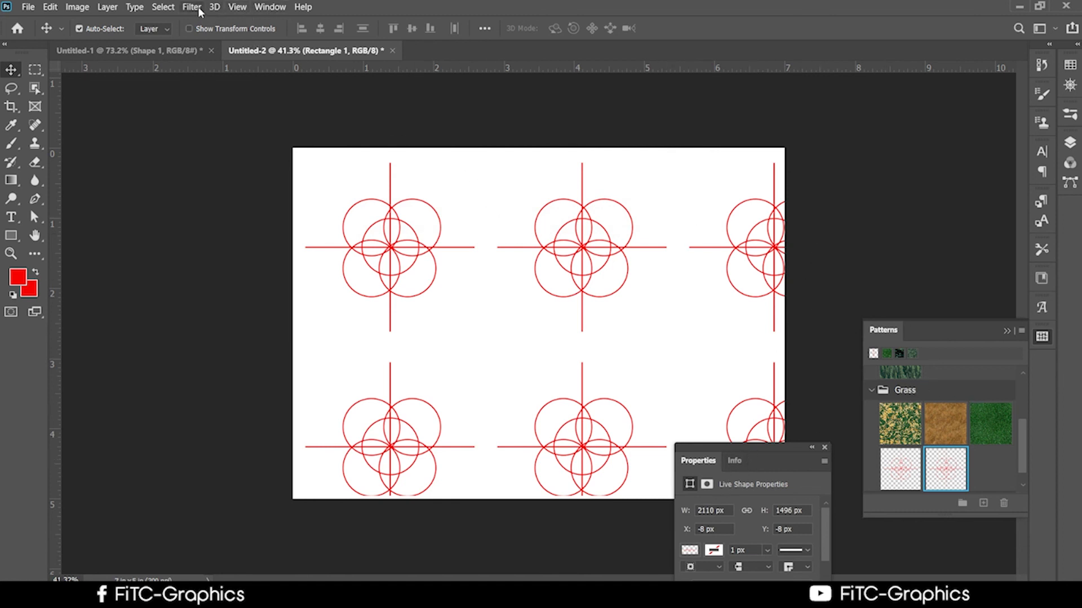
Move the floating shape properties off the artwork's lower edge, look over the saved patterns and their options, and collapse the shape properties
click(267, 7)
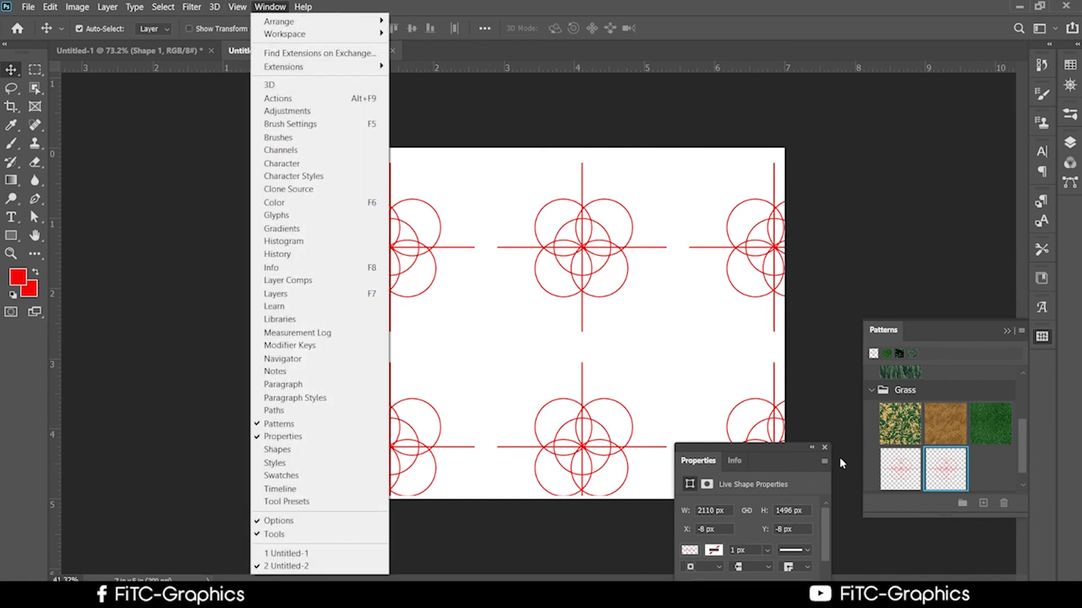
drag(776, 446, 831, 201)
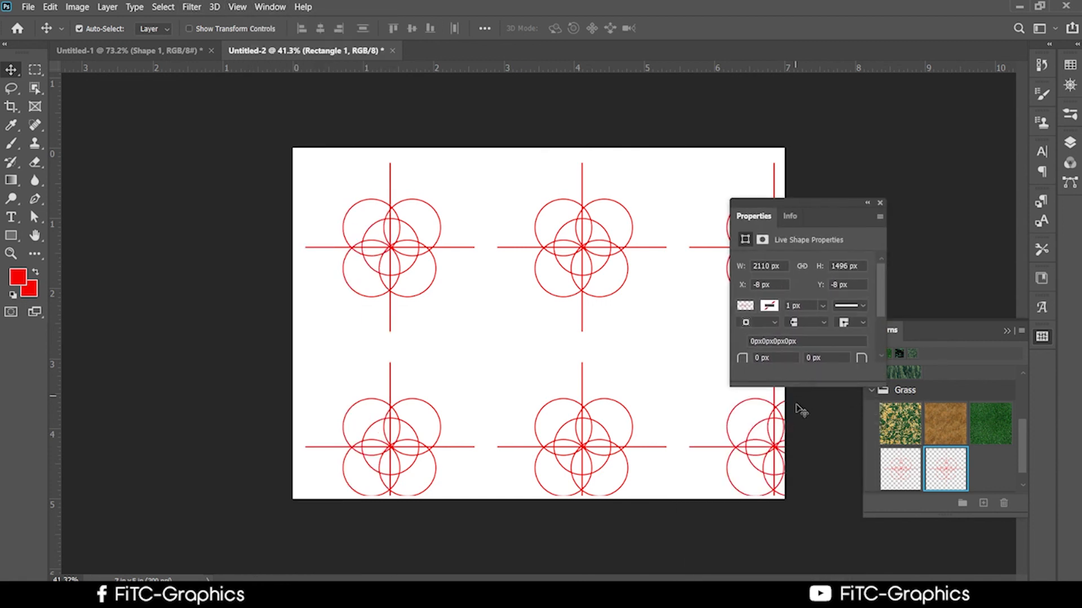
click(944, 328)
click(1022, 330)
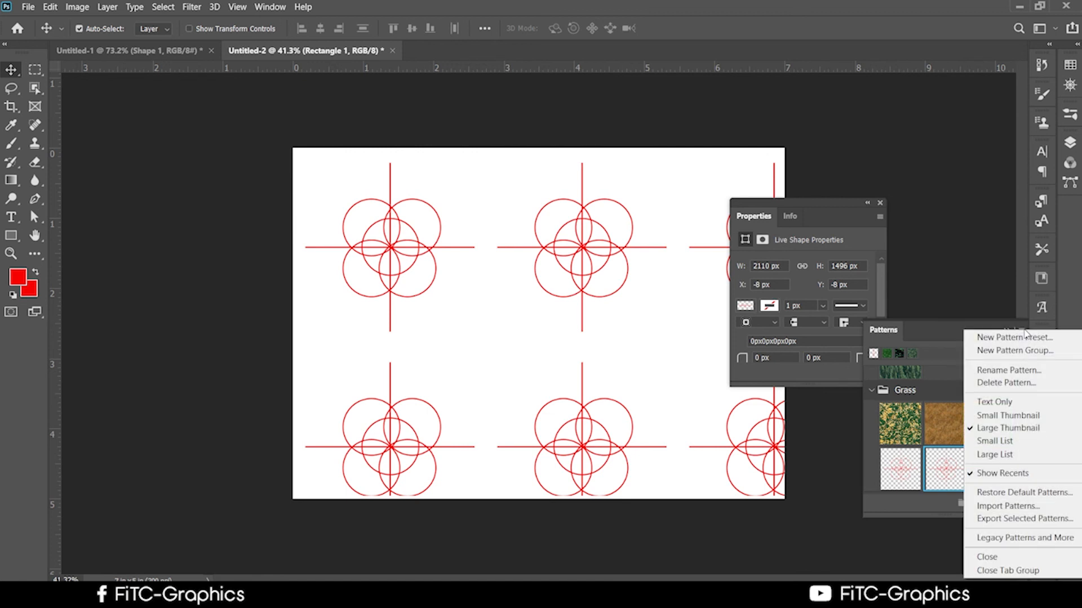
click(939, 352)
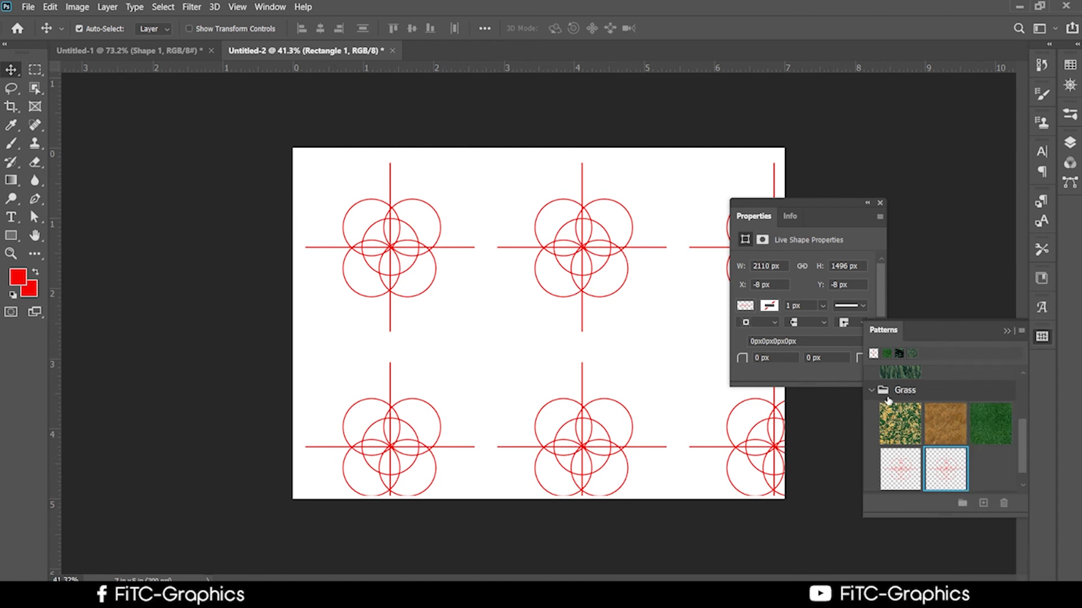
scroll(998, 404, down, 1)
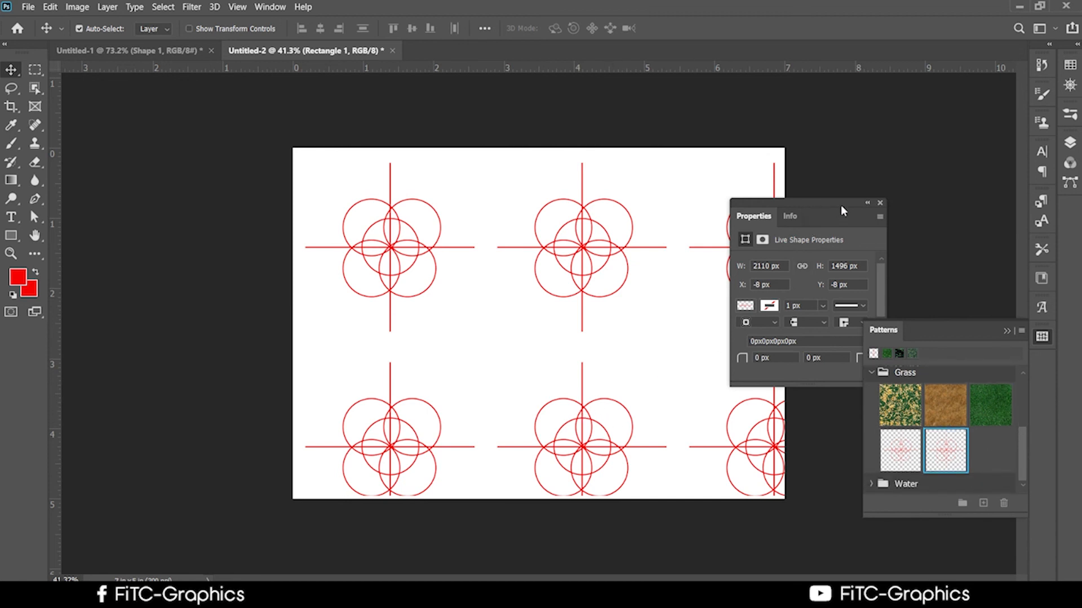
click(867, 204)
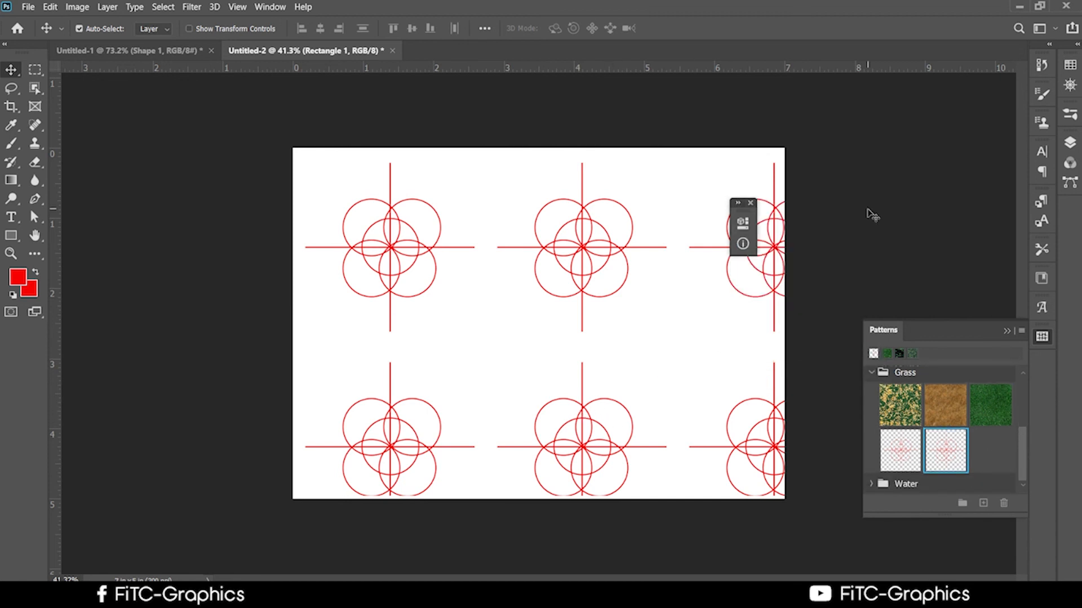
Shift the patterned rectangle slightly right and down, and scale it proportionally to about 92.44%
mouse_move(783, 253)
mouse_down()
mouse_move(753, 270)
mouse_move(581, 242)
mouse_move(688, 236)
mouse_move(721, 285)
mouse_move(792, 262)
mouse_up()
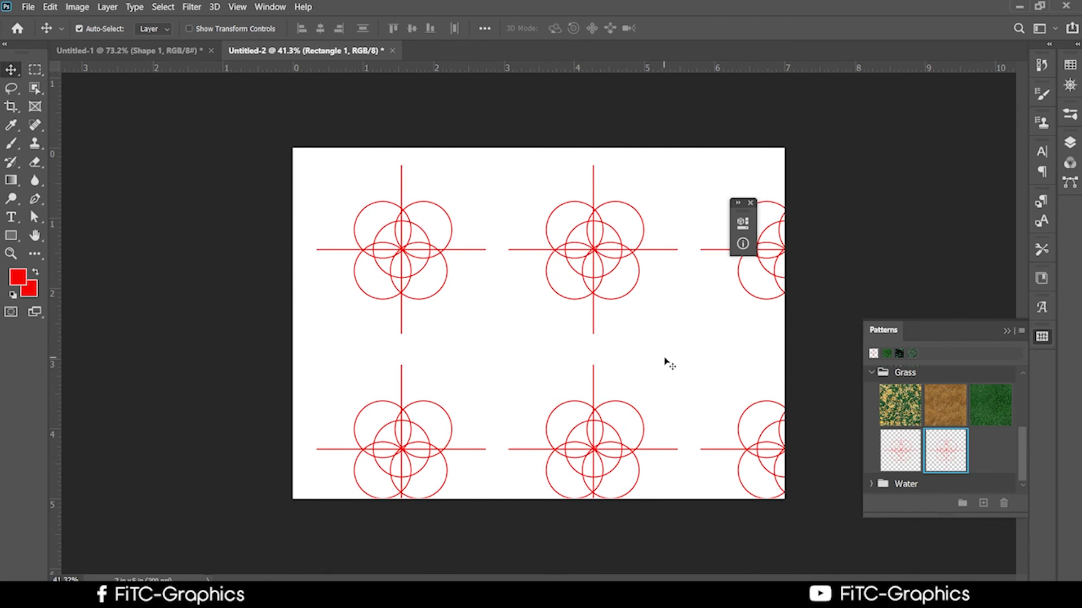
key(ctrl+t)
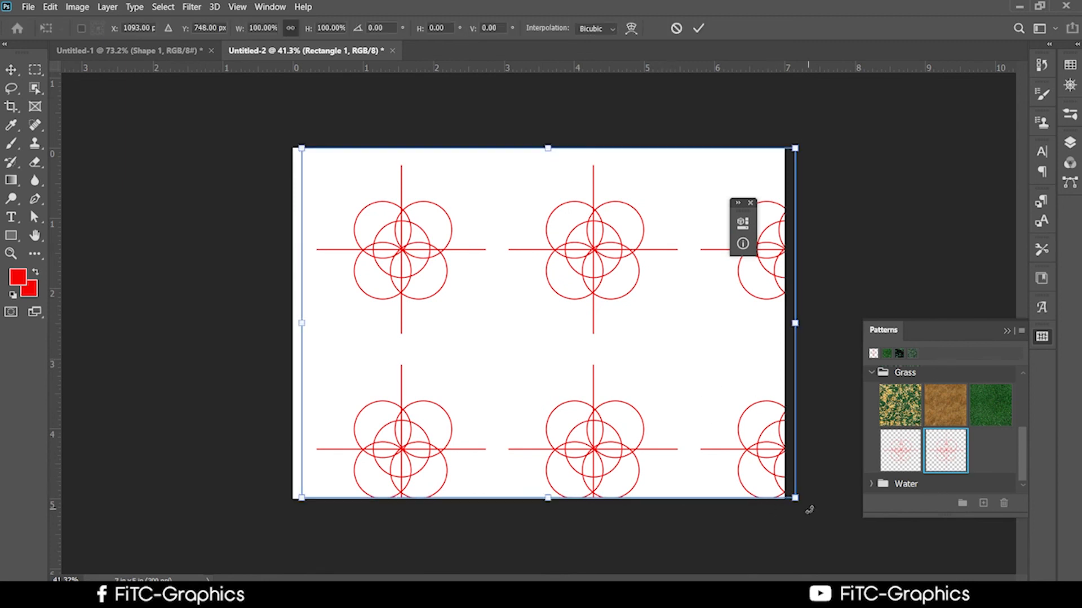
drag(796, 499, 735, 507)
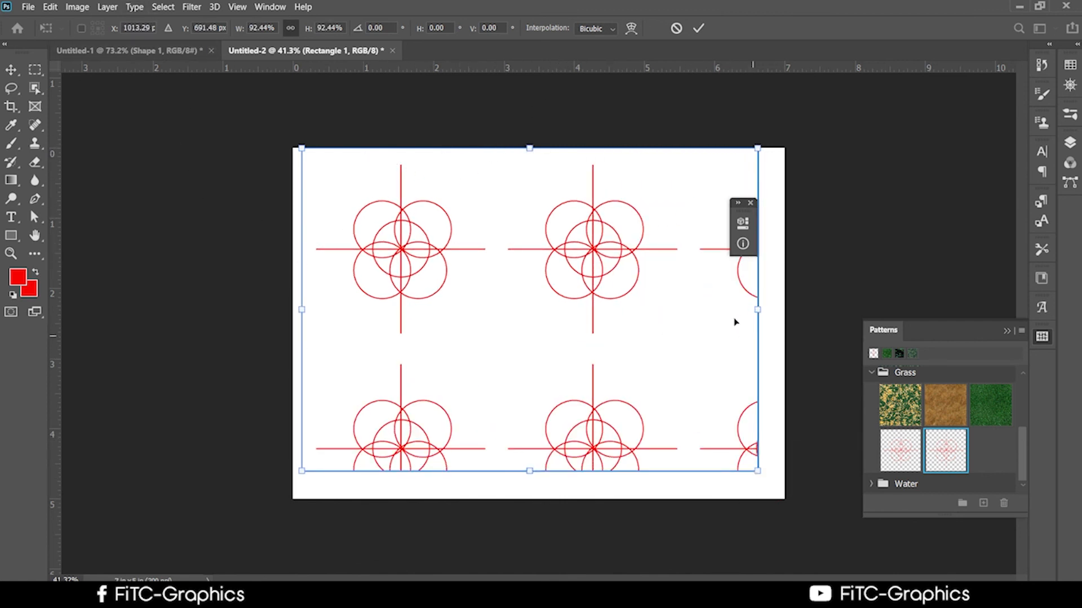
Hide and redisplay the saved pattern list, make it taller, and look through the Trees and Grass groups
click(264, 7)
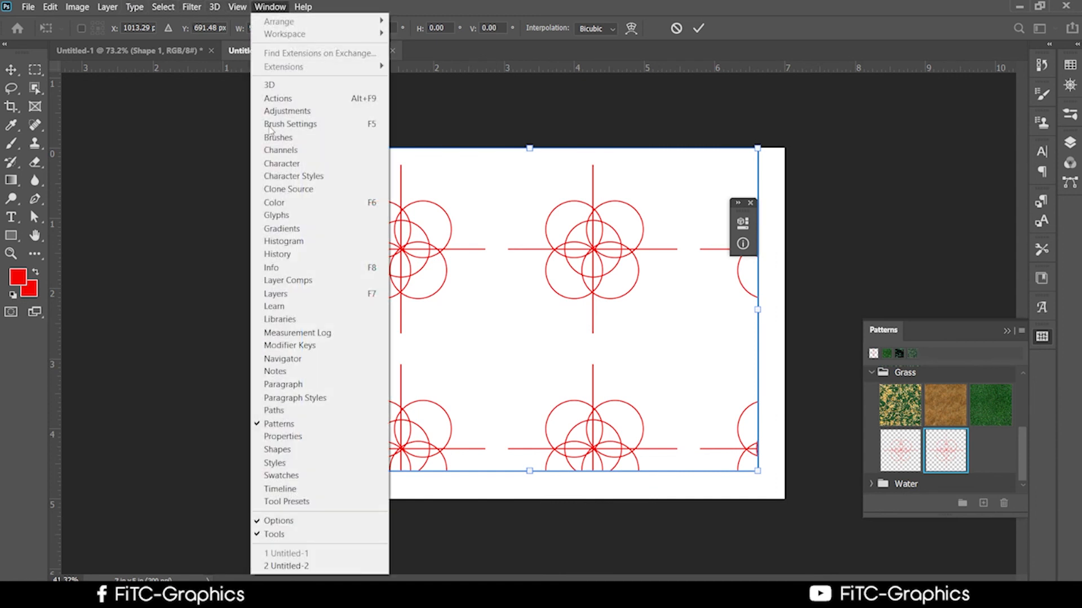
click(300, 429)
click(271, 7)
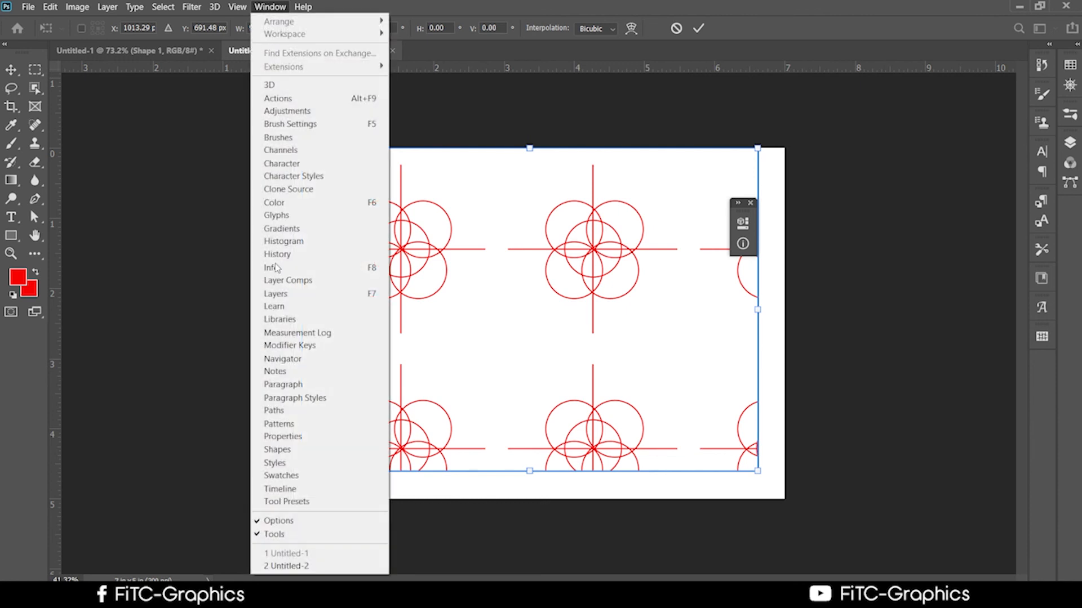
click(295, 425)
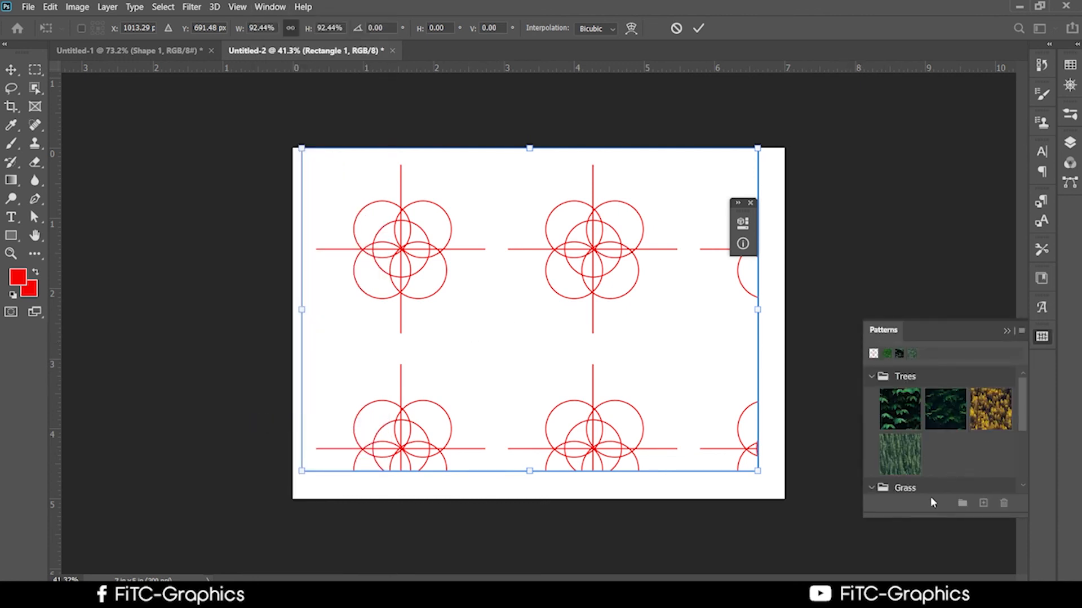
drag(925, 517, 961, 561)
scroll(961, 439, down, 3)
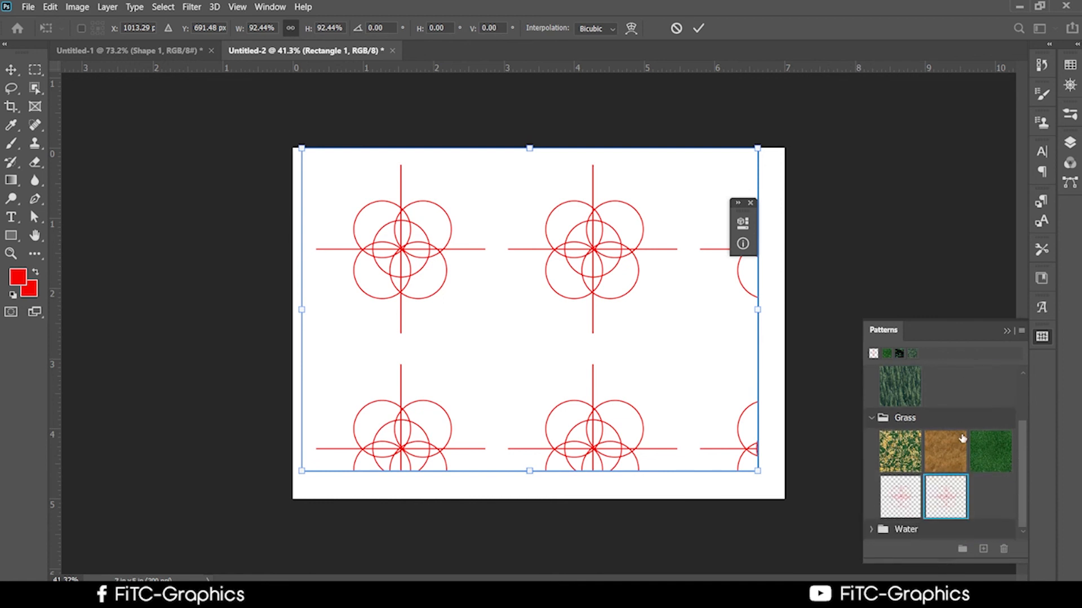
drag(1033, 448, 1028, 395)
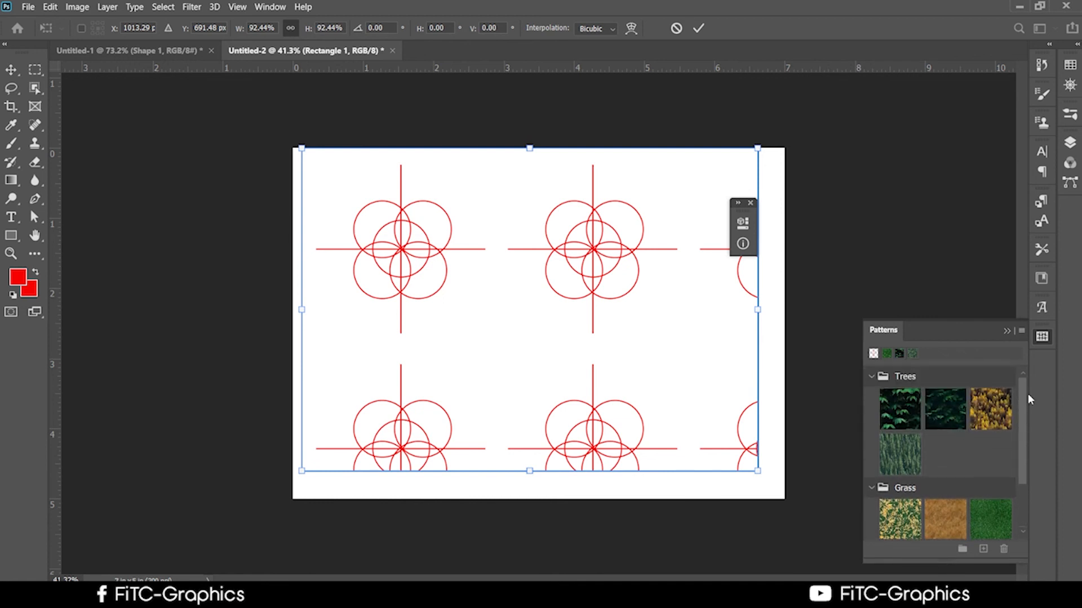
Look over the pattern list's options and commit the pending transform of the patterned rectangle
click(1020, 332)
click(1019, 332)
scroll(952, 452, down, 3)
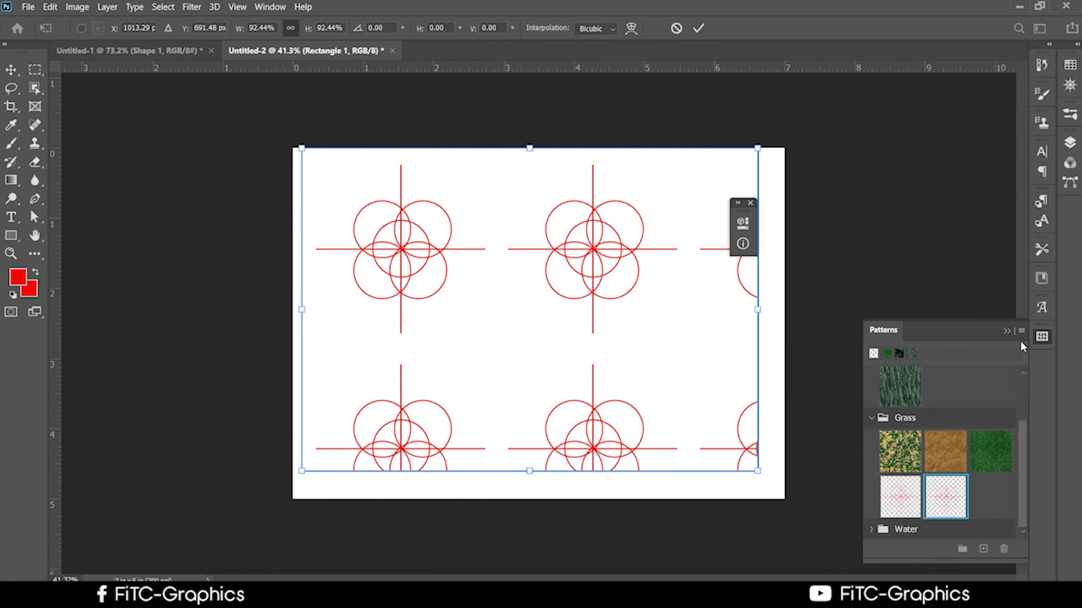
click(1021, 333)
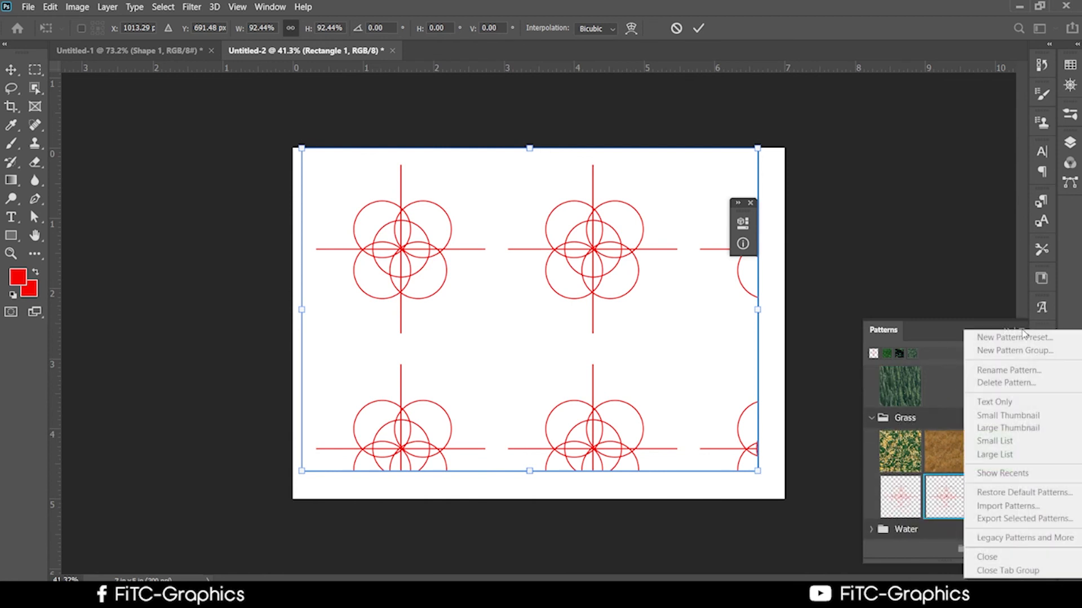
click(913, 285)
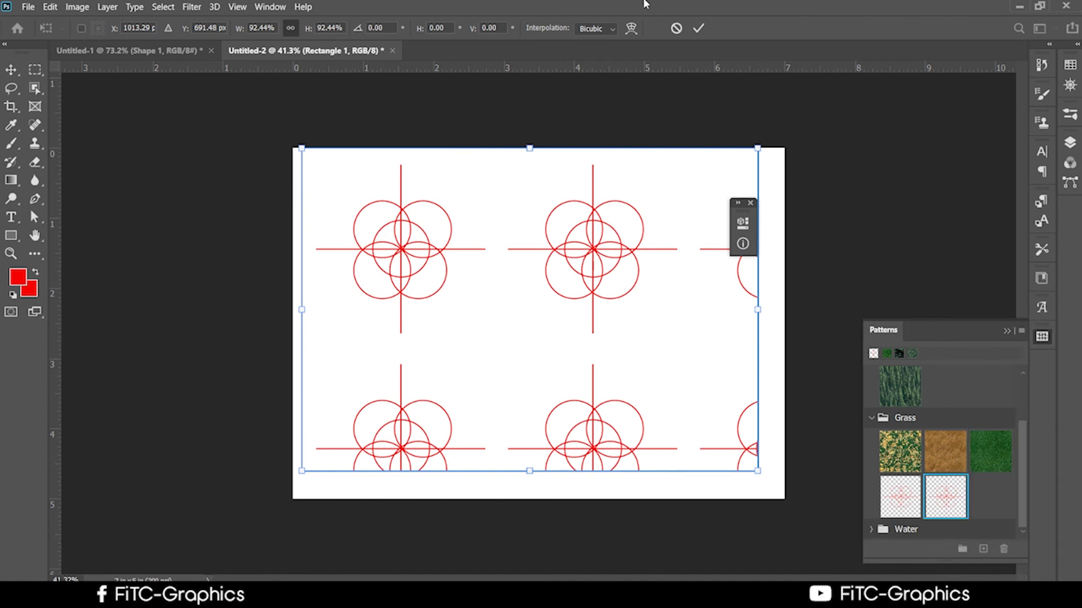
click(698, 28)
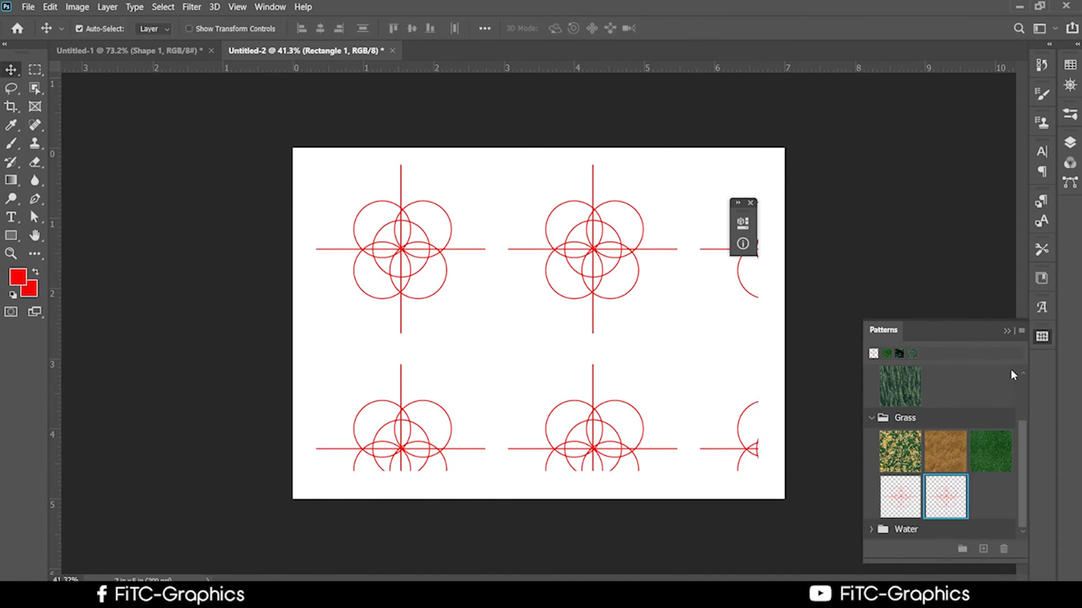
click(1021, 331)
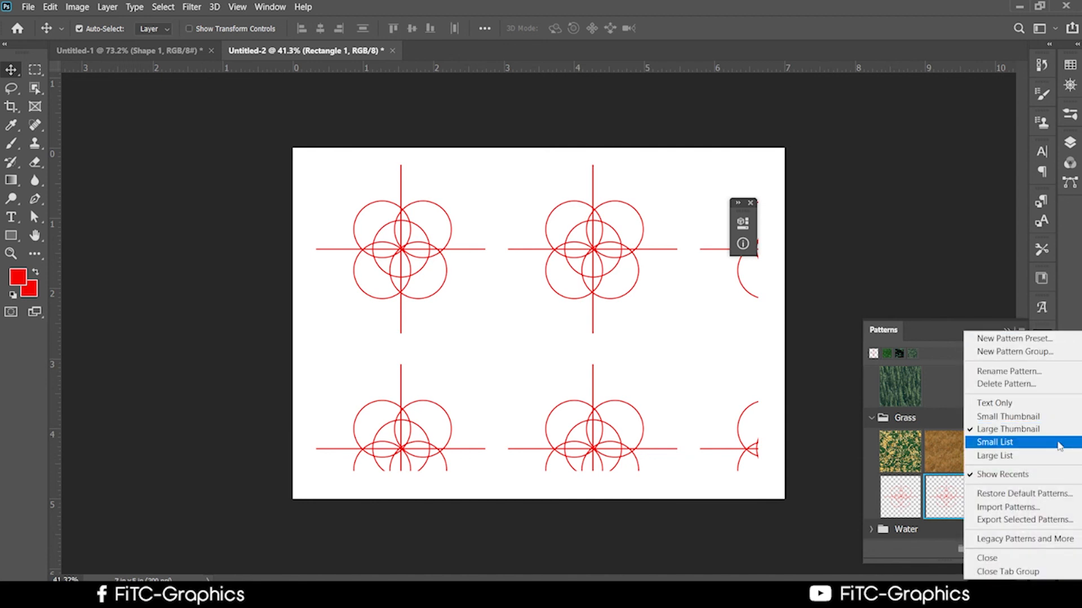
click(601, 305)
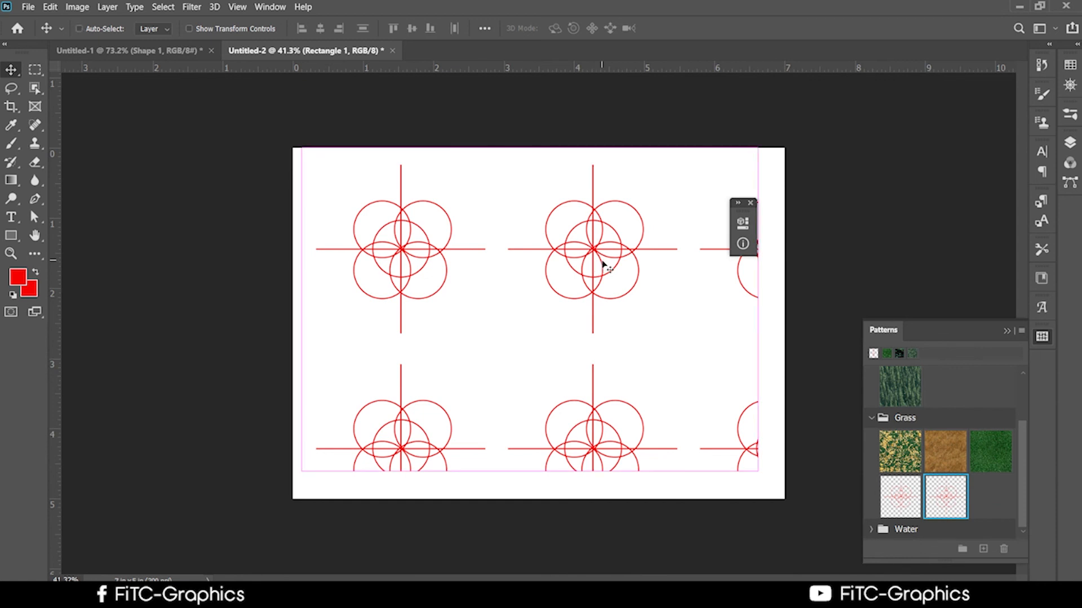
key(ctrl+t)
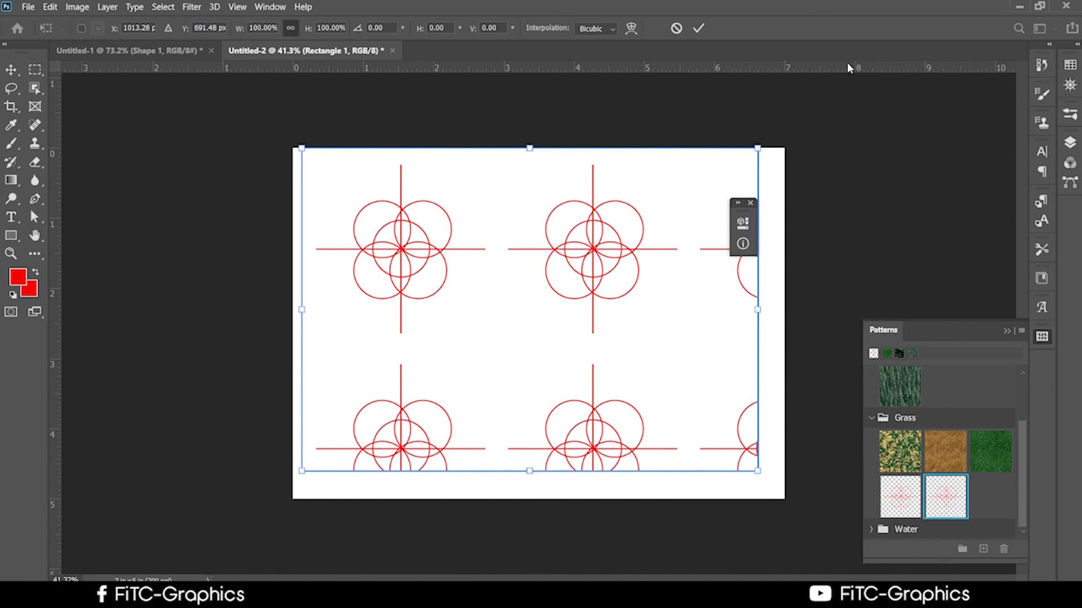
click(699, 28)
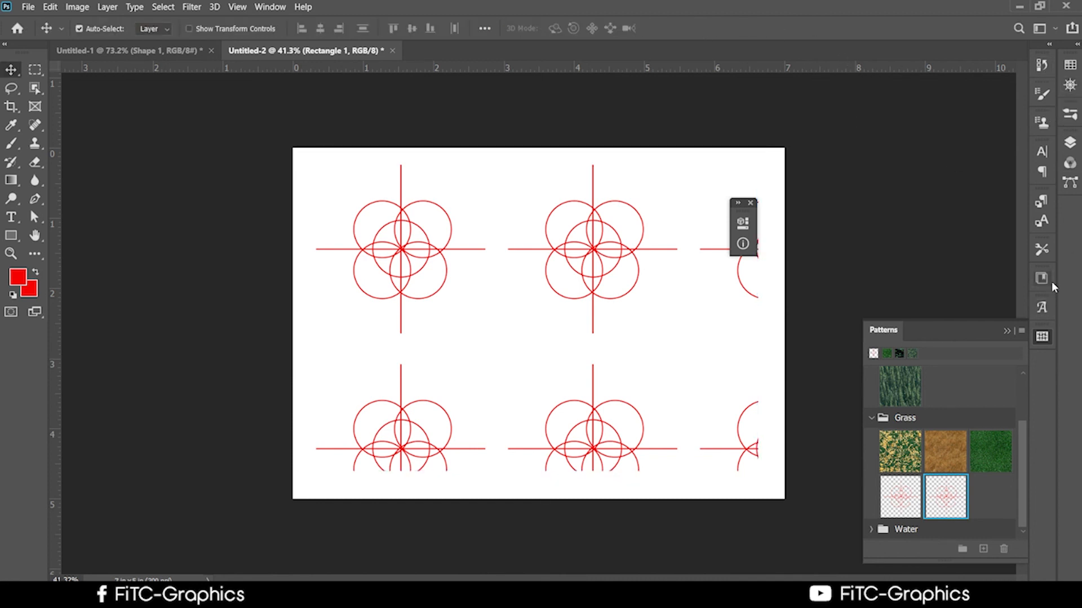
Look through the Navigator, Brushes and Swatches, and zoom the canvas out to 15.72%
click(1068, 86)
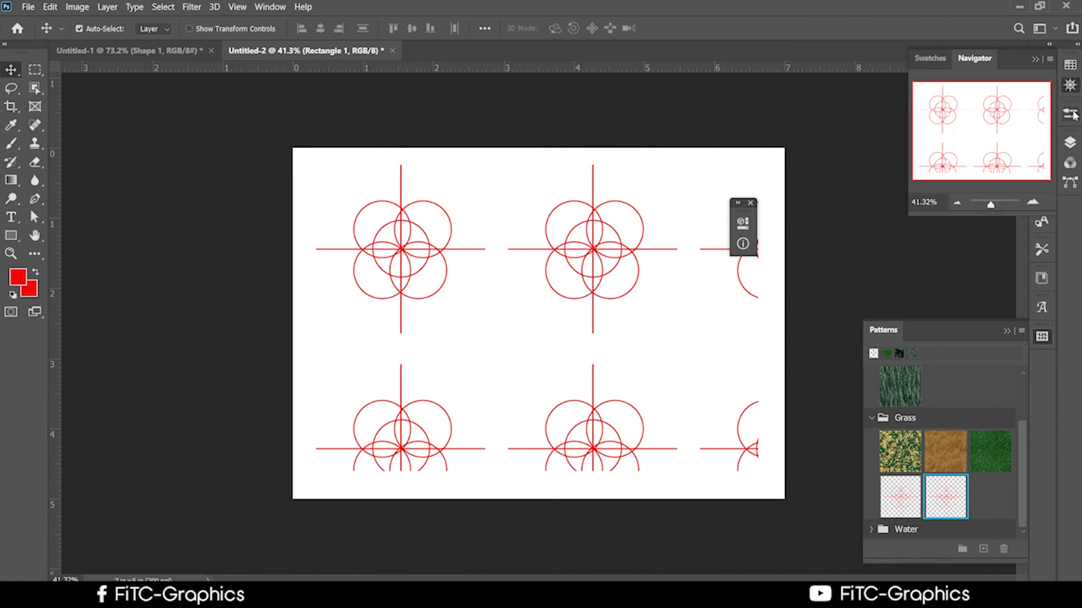
click(1070, 114)
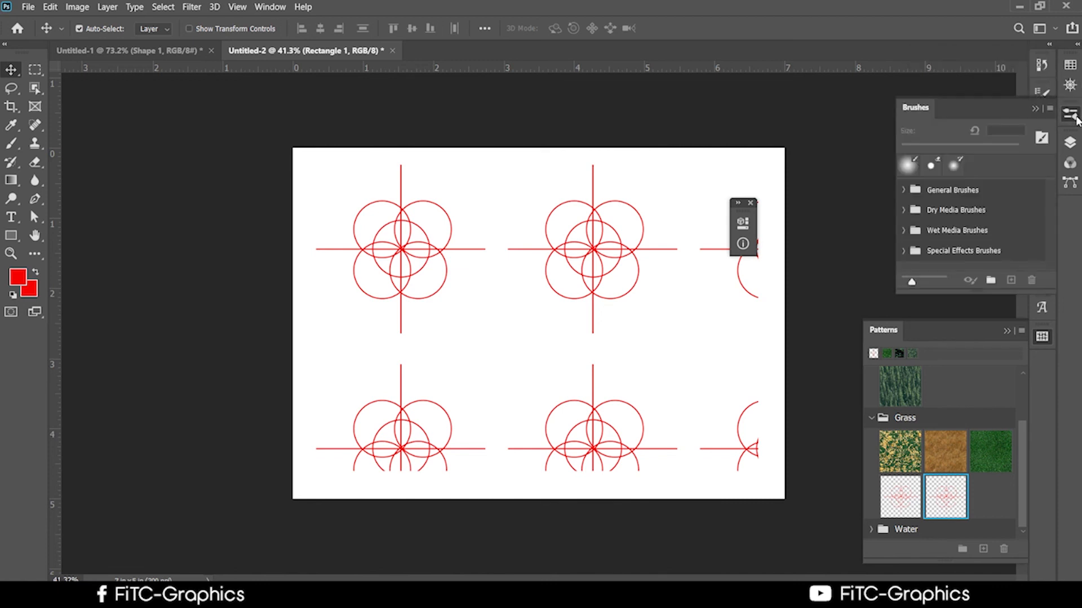
click(1071, 115)
click(1070, 115)
click(1071, 115)
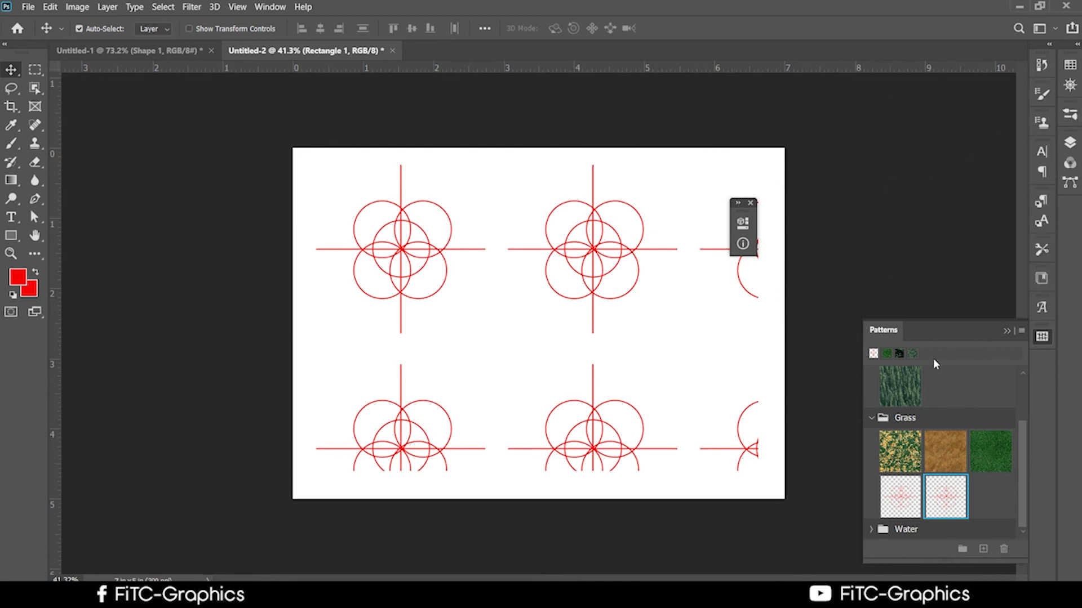
click(1071, 66)
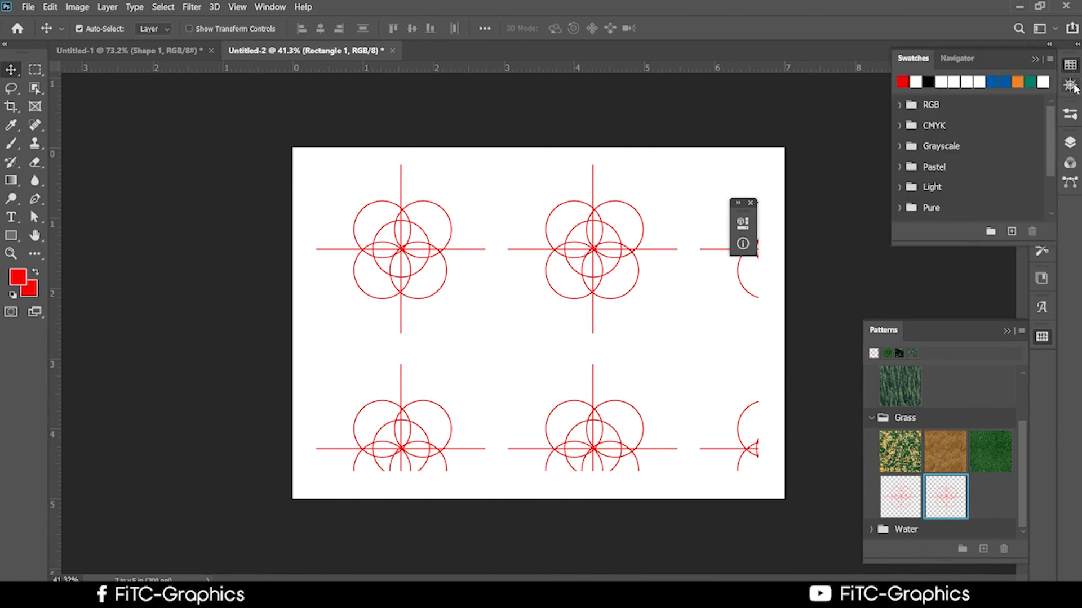
click(1072, 86)
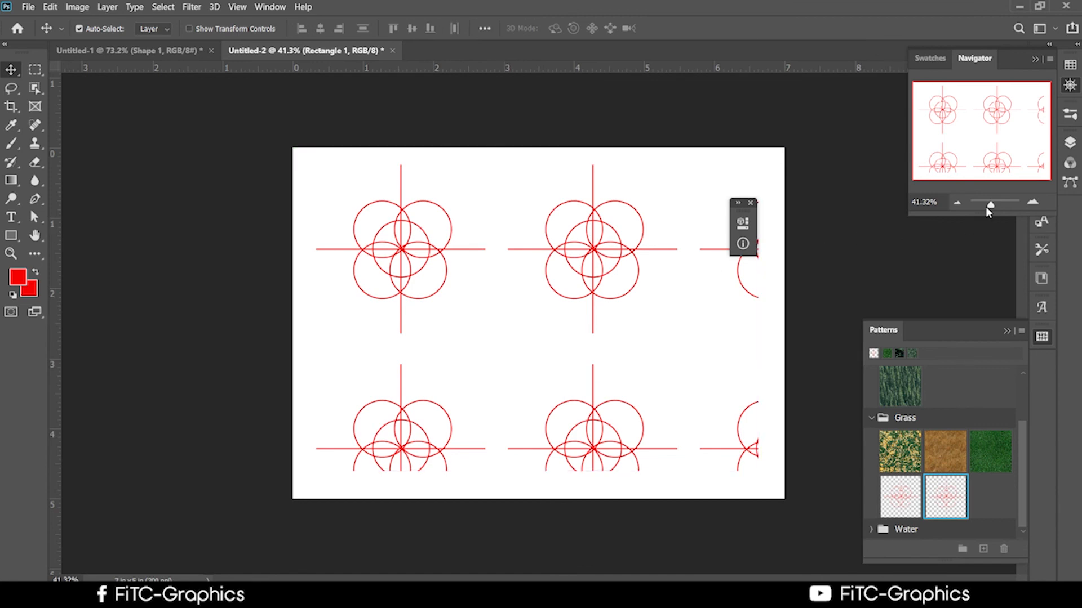
mouse_move(987, 208)
mouse_down()
mouse_move(1000, 209)
mouse_move(988, 211)
mouse_up()
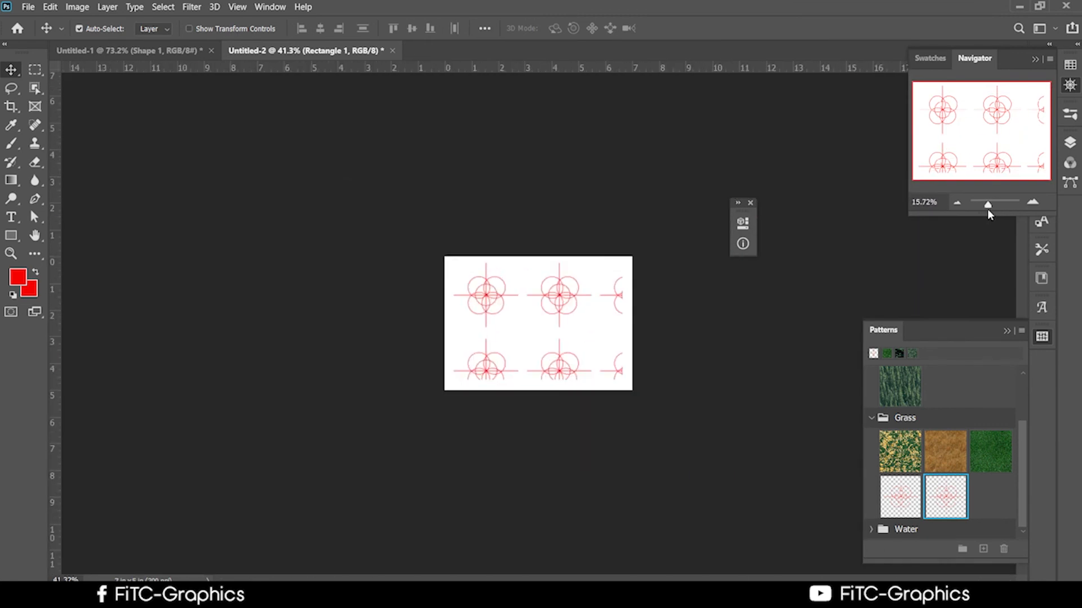
click(918, 63)
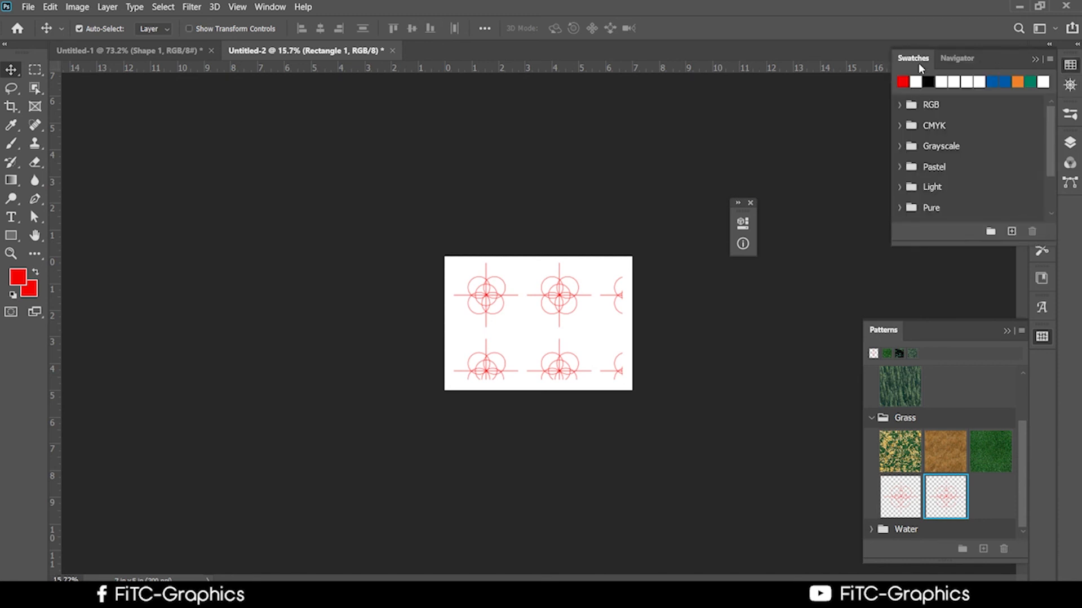
scroll(926, 217, down, 1)
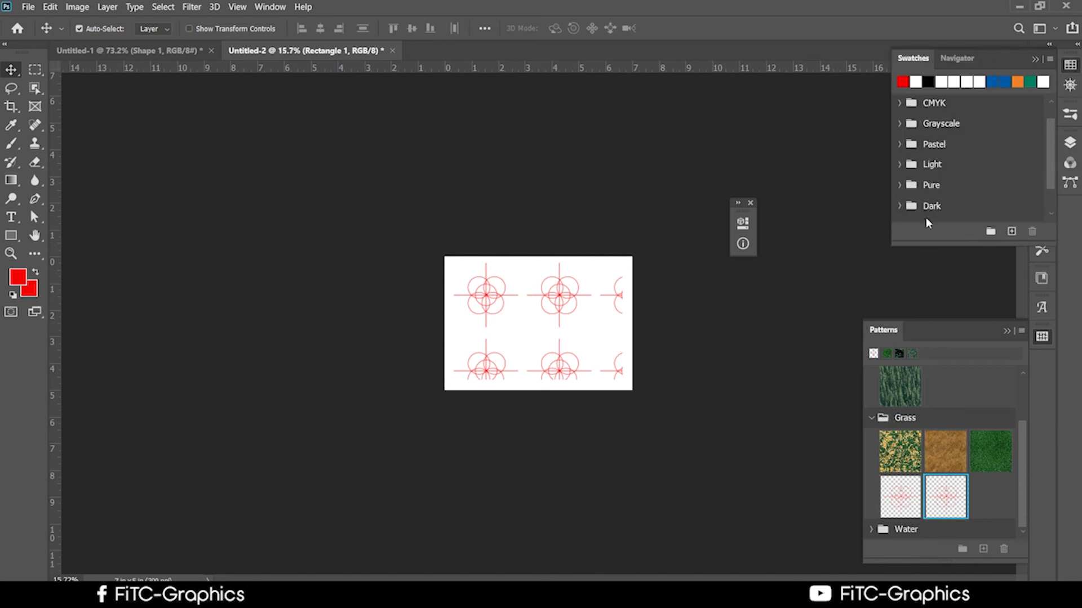
scroll(919, 214, up, 1)
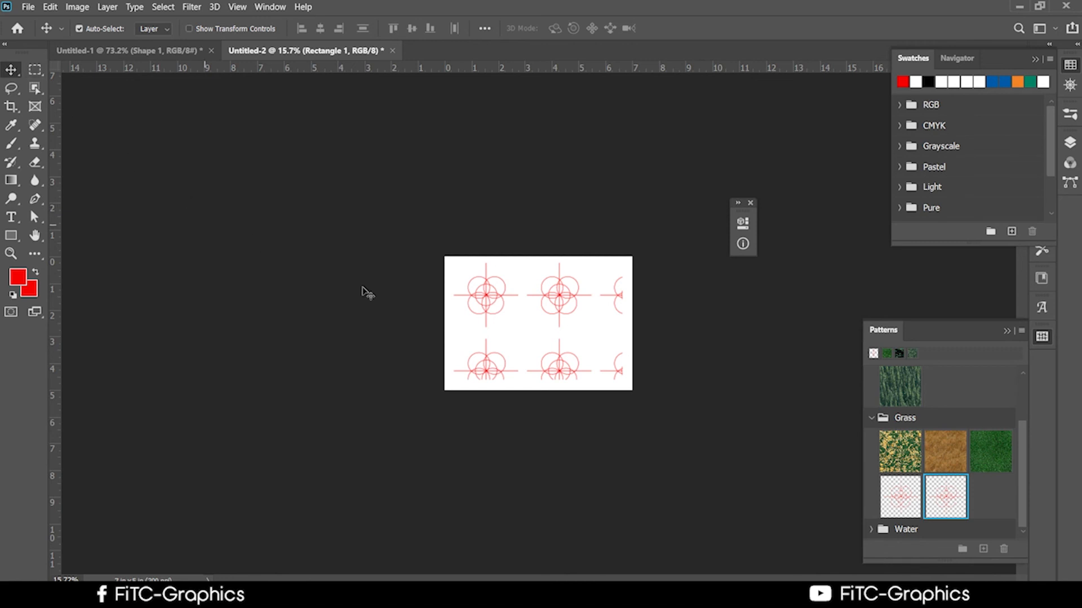
Move the patterned rectangle right and down and back again, leaving it slightly further left on the canvas
click(478, 328)
drag(535, 310, 563, 321)
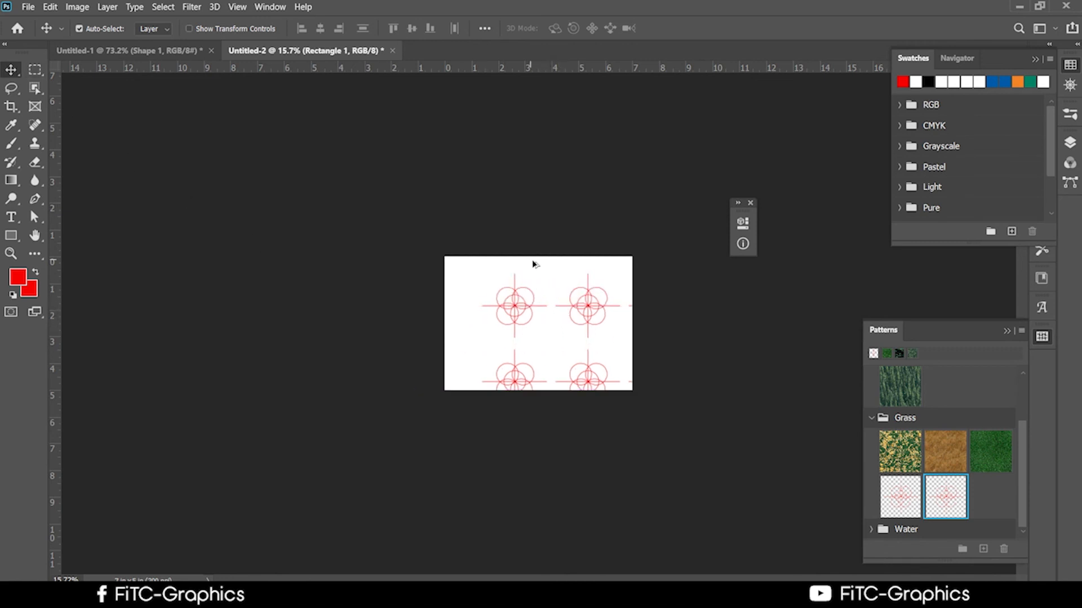
scroll(533, 263, up, 4)
scroll(569, 313, up, 3)
drag(664, 297, 590, 267)
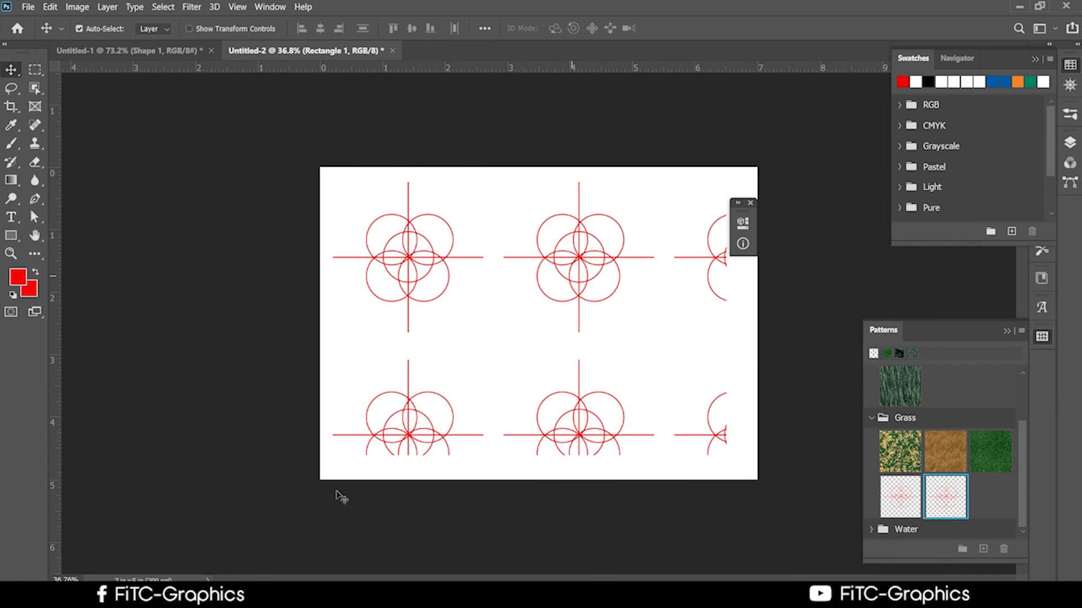
Switch to Chrome, maximize the window and load the Freepik website in a new tab
click(338, 595)
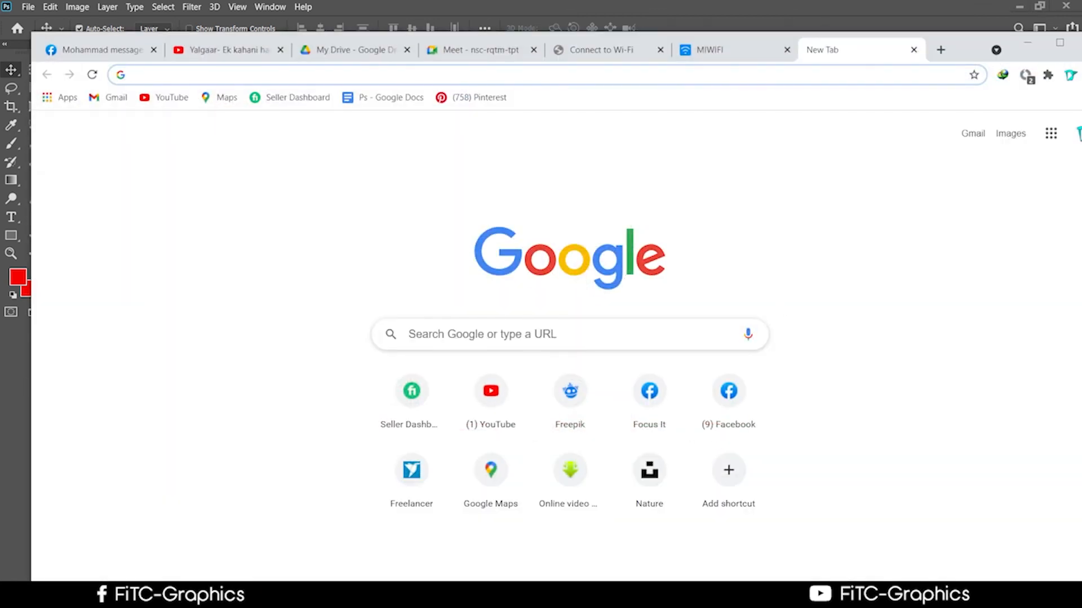
click(941, 50)
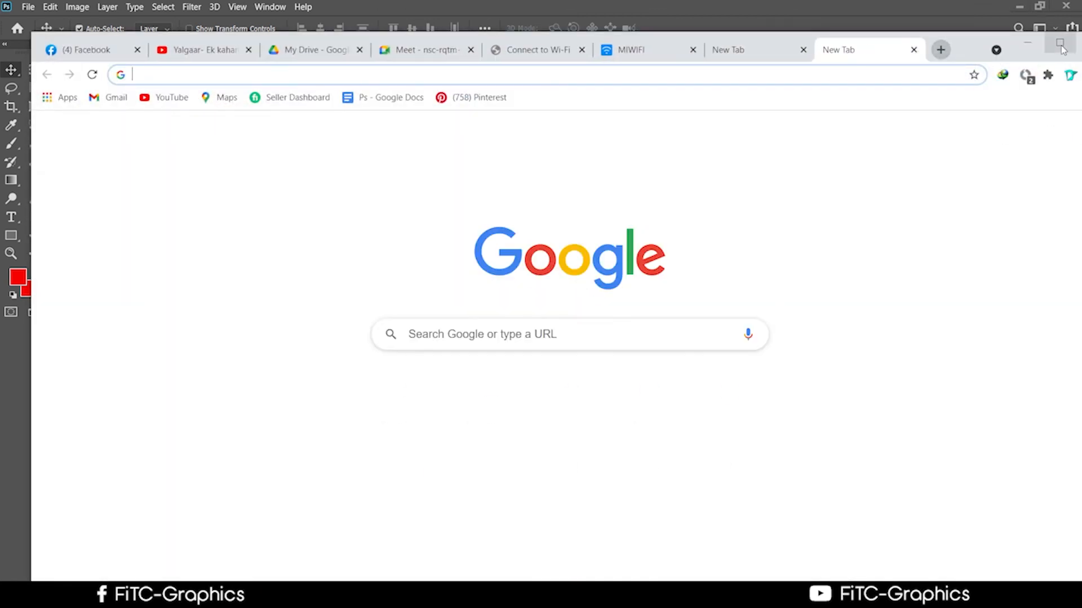
double_click(958, 49)
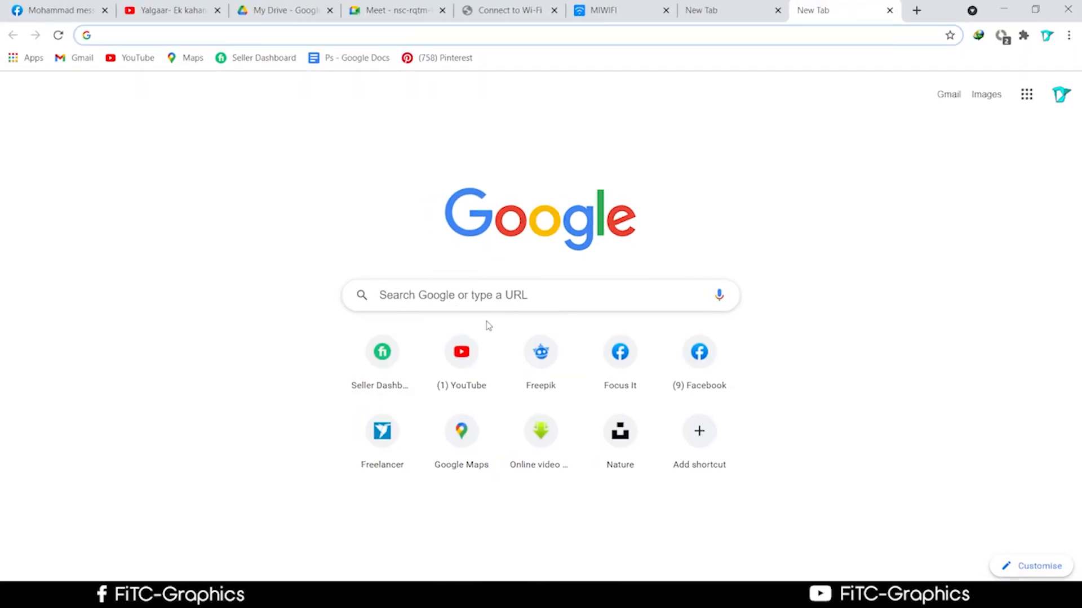
click(543, 352)
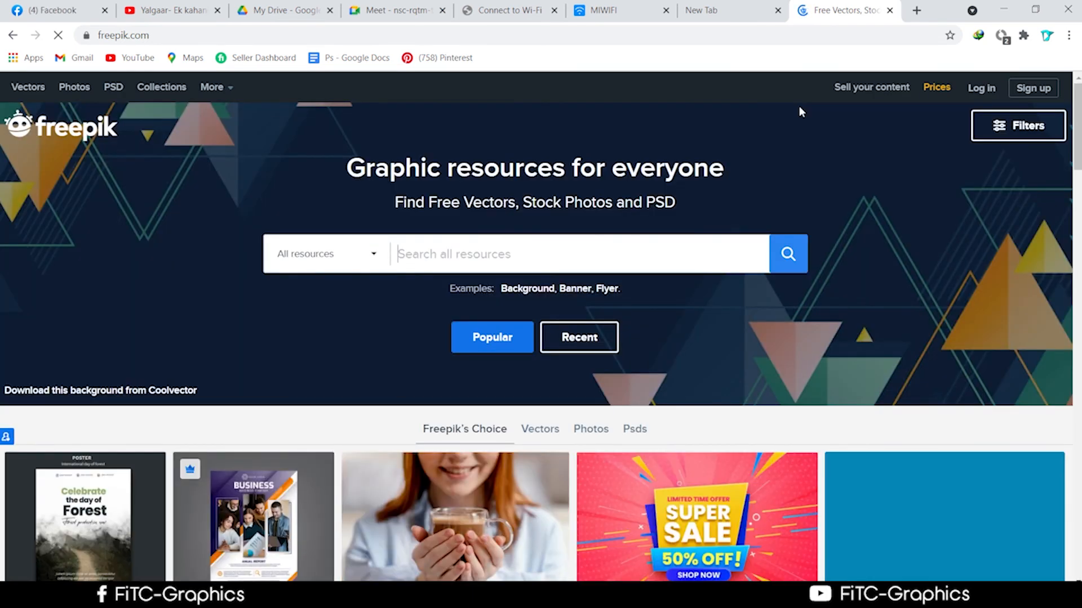
scroll(657, 212, down, 3)
scroll(657, 213, up, 3)
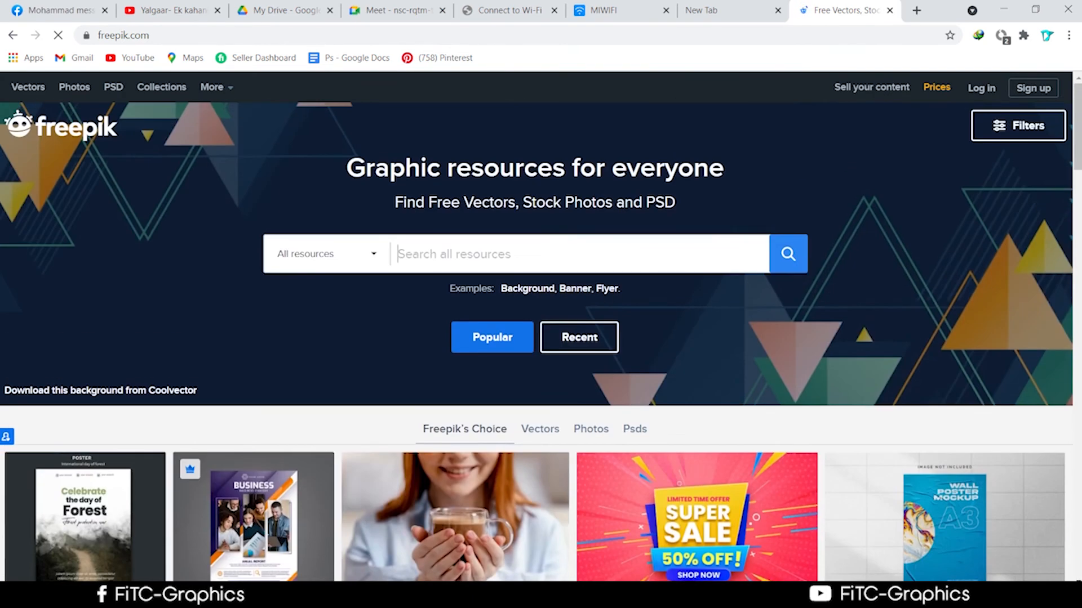
Search all Freepik resources for paper texture and browse through the resulting textures
click(490, 238)
text(pa)
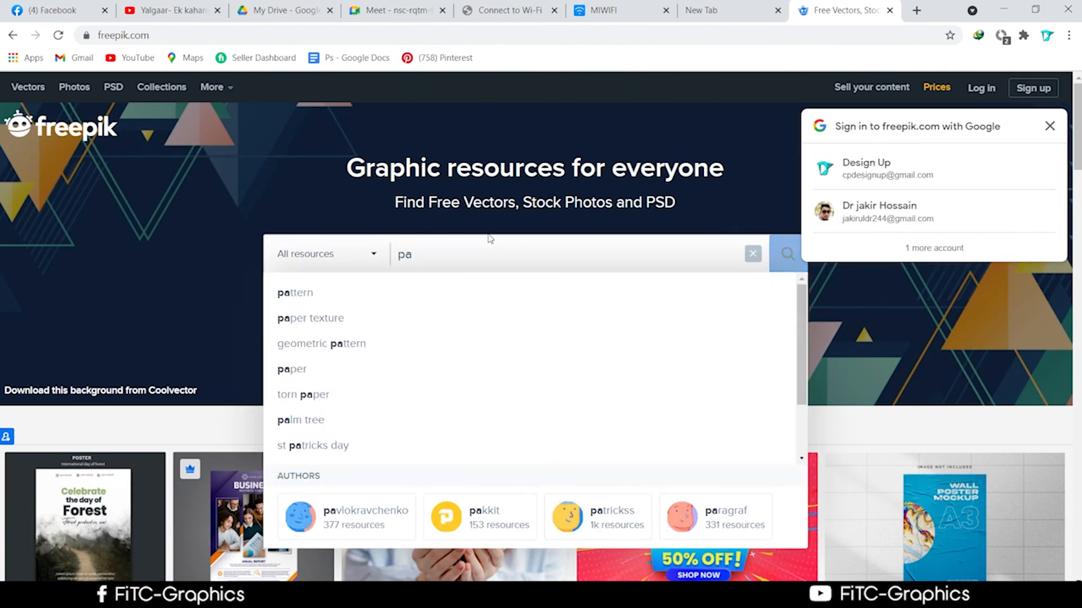
click(365, 316)
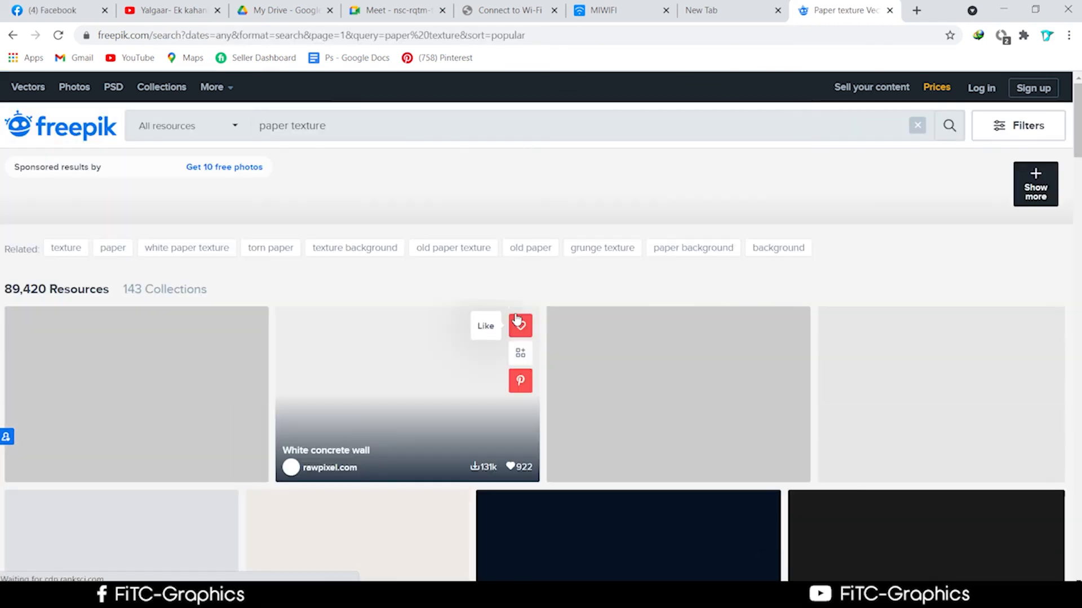
scroll(481, 515, down, 5)
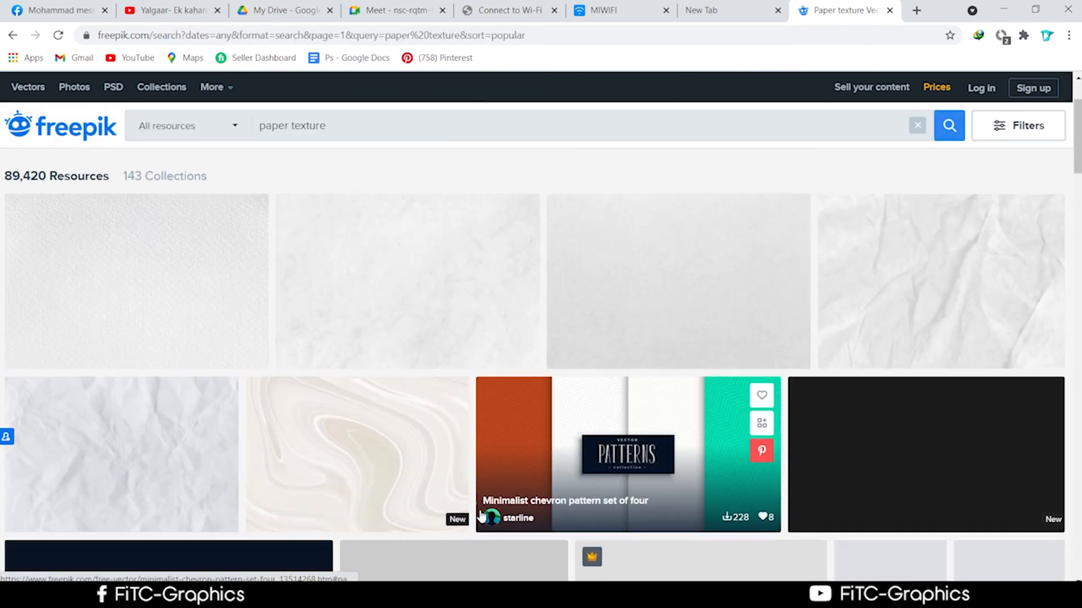
scroll(488, 521, down, 8)
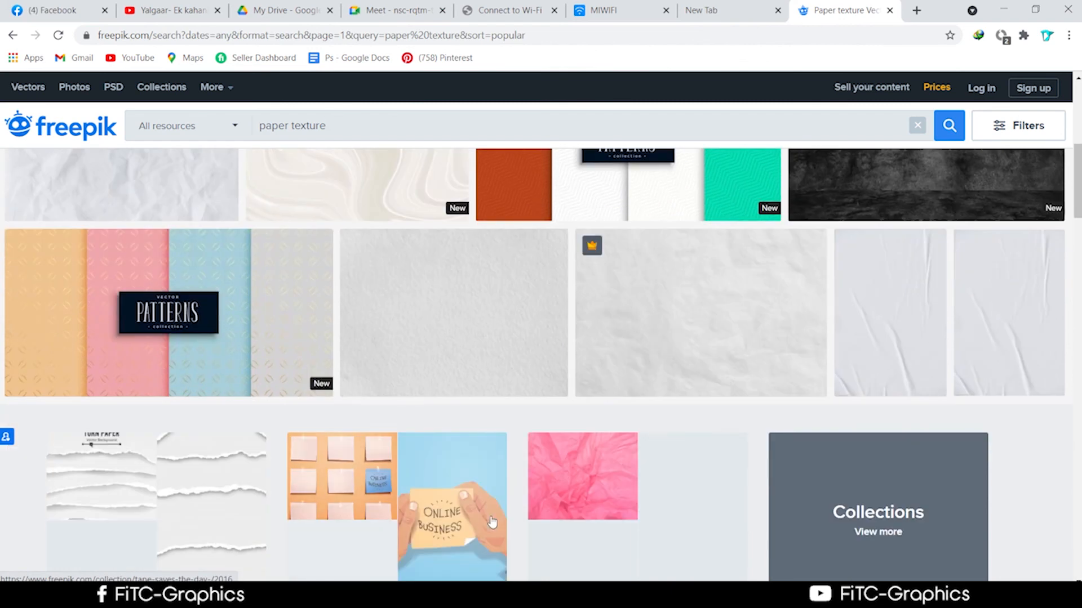
scroll(502, 528, down, 4)
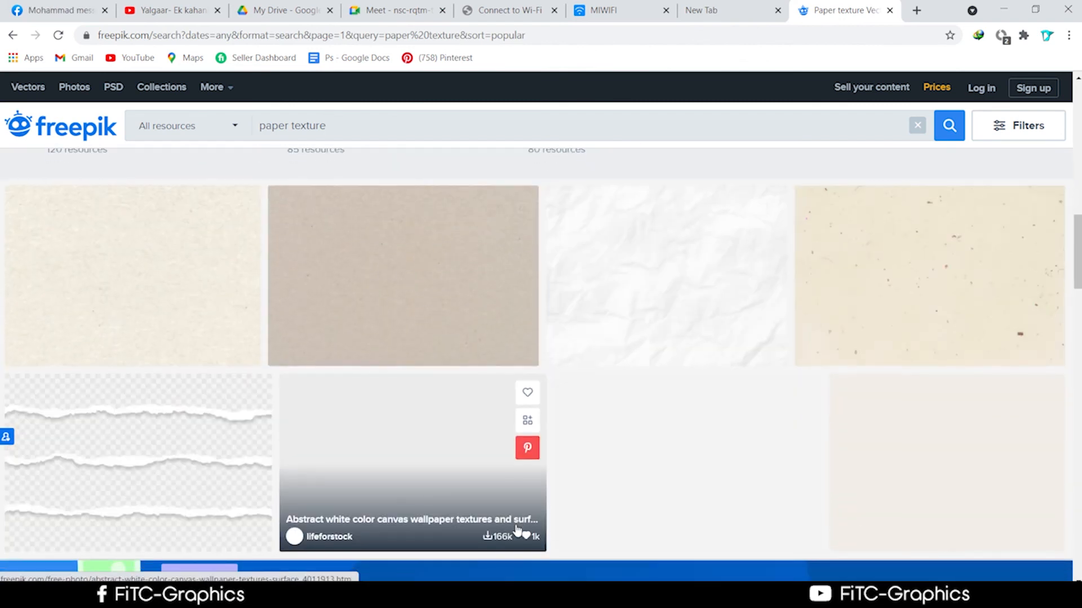
scroll(510, 536, up, 2)
scroll(516, 552, down, 5)
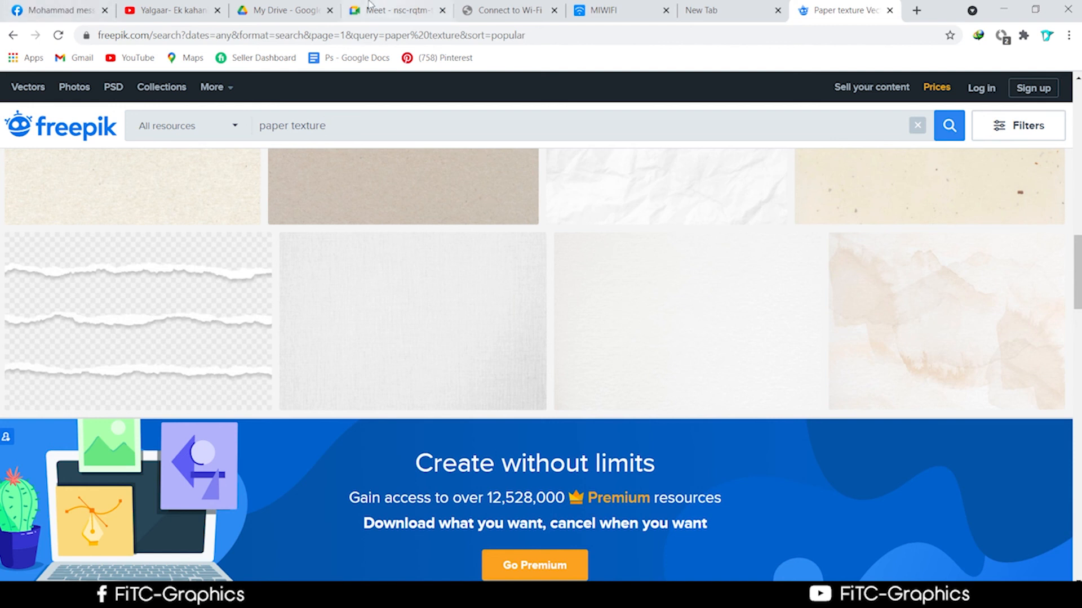
Switch to Facebook, dismiss the group chat and open the managed group Focus It- 2nd Batch
click(76, 11)
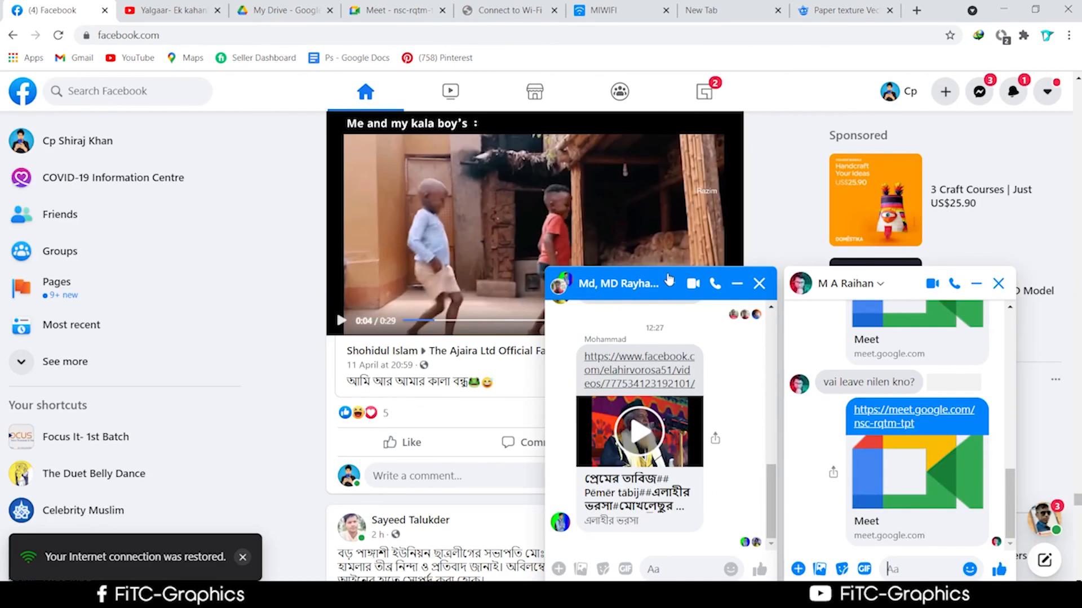
click(989, 101)
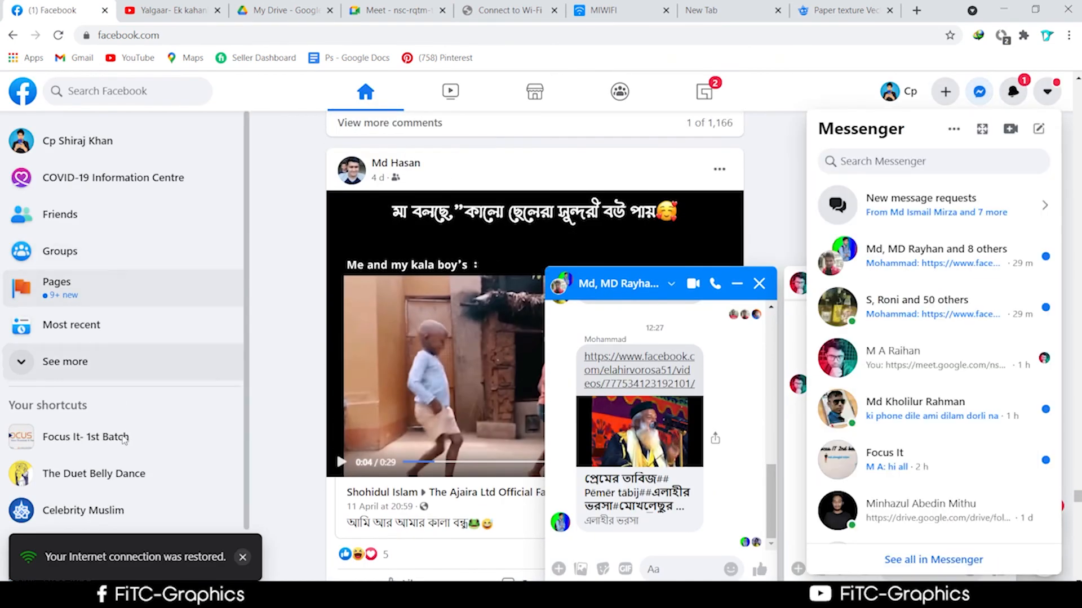
click(82, 255)
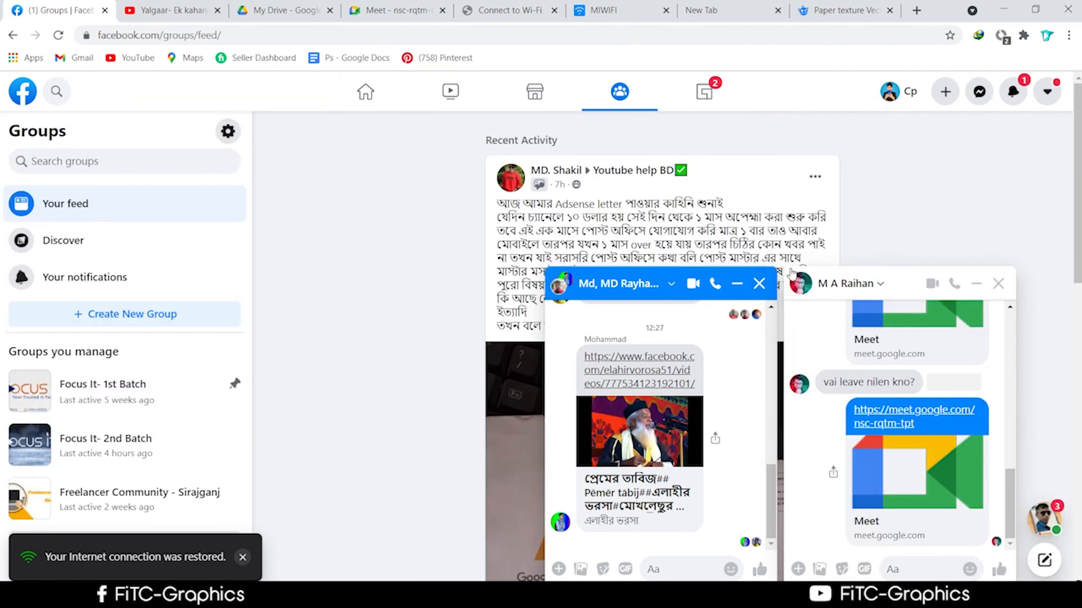
click(758, 283)
scroll(776, 297, down, 9)
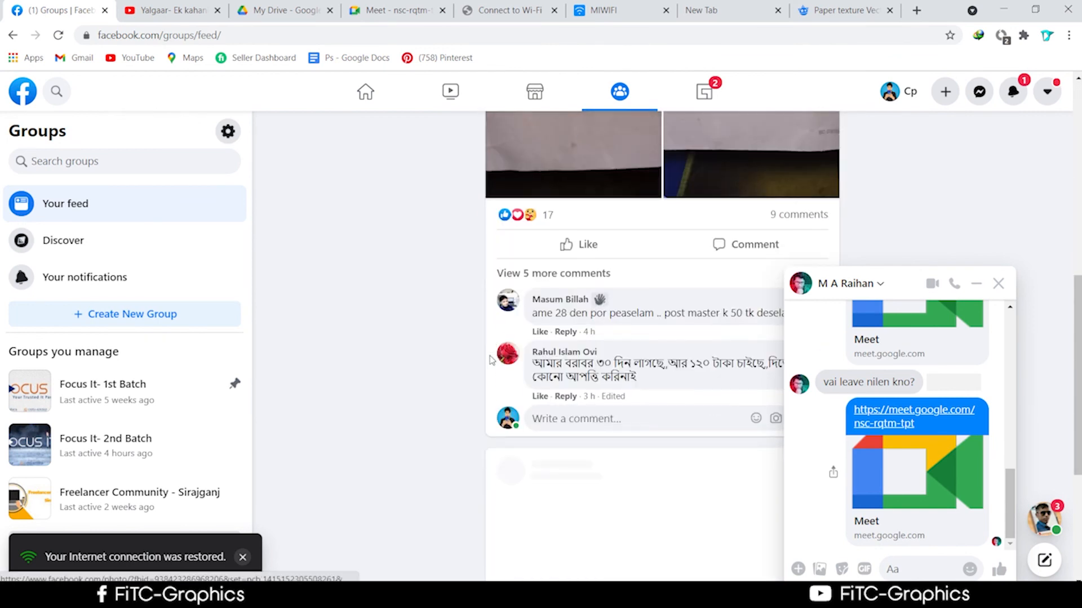
scroll(676, 338, up, 4)
click(148, 438)
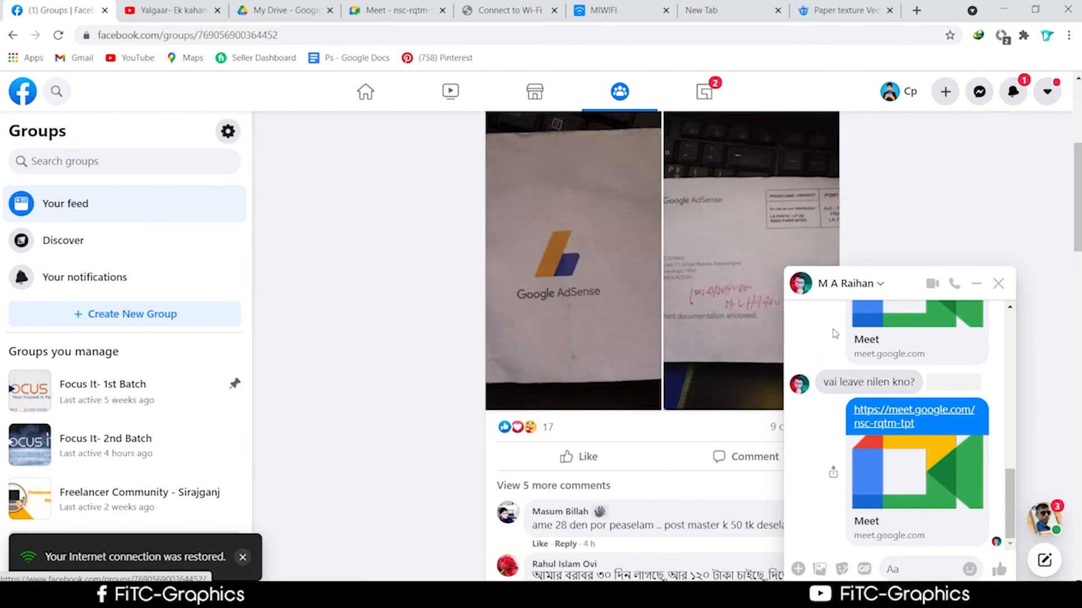
Find the Illustrator tutorial Class-11 post in the group and open its crumpled-paper thumbnail image
scroll(489, 407, down, 15)
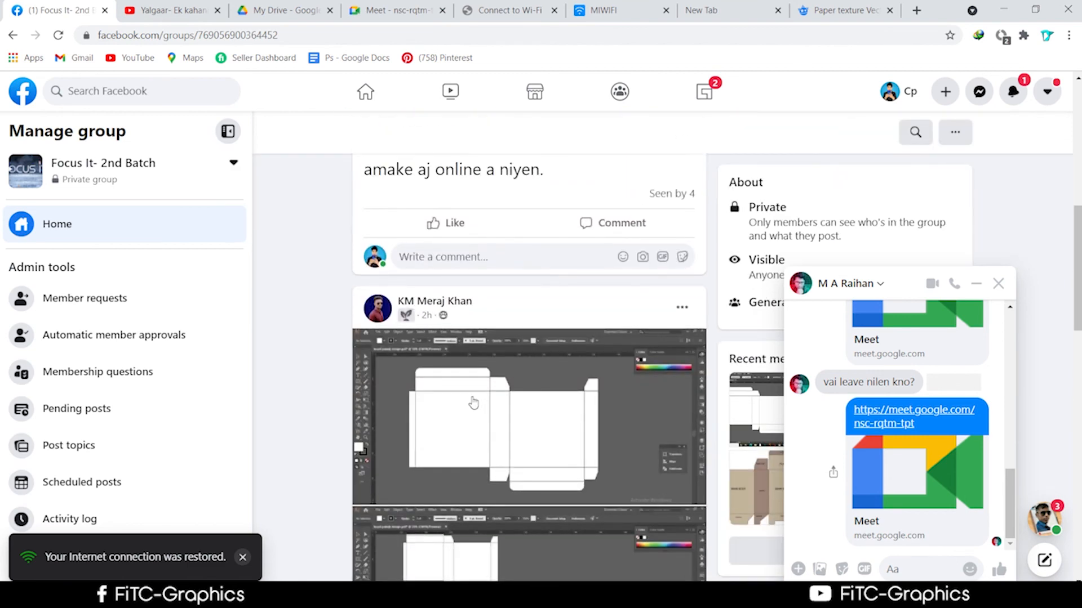
scroll(489, 407, down, 10)
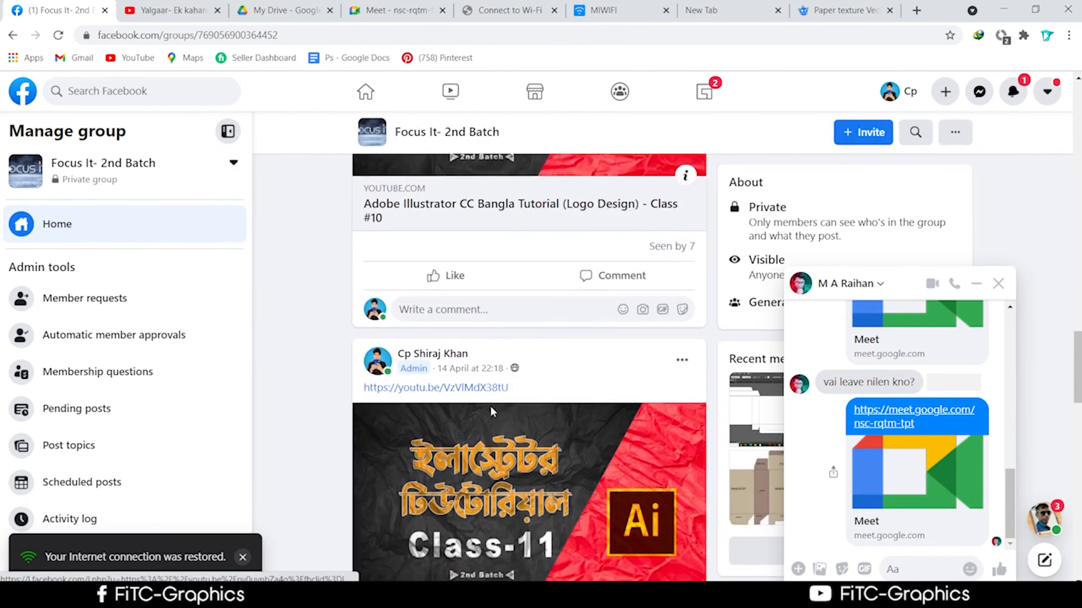
click(536, 340)
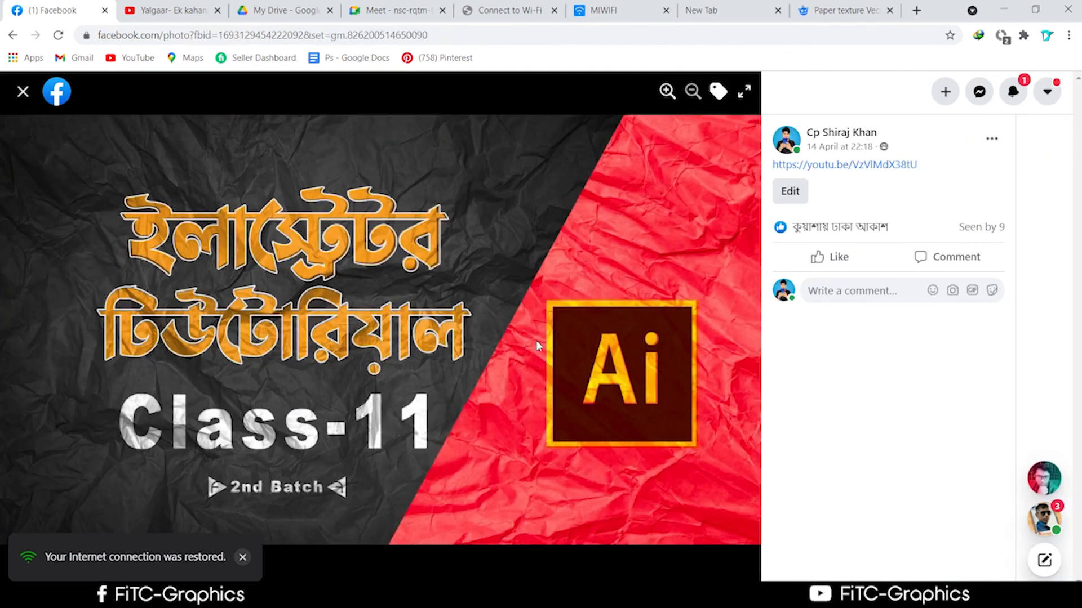